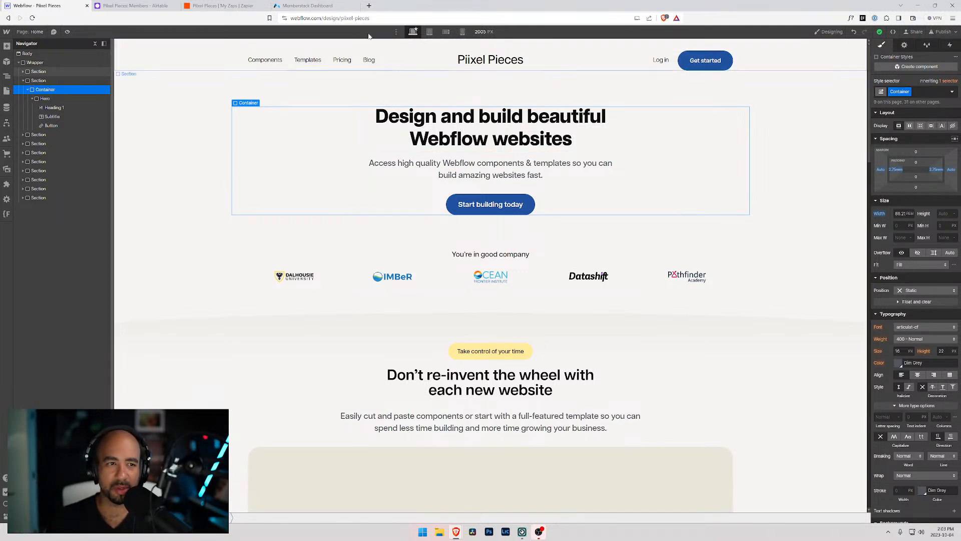
Edit the Header component and add a blank custom attribute to its Get started button.
{"action": "left_click", "coordinate": [470, 202]}
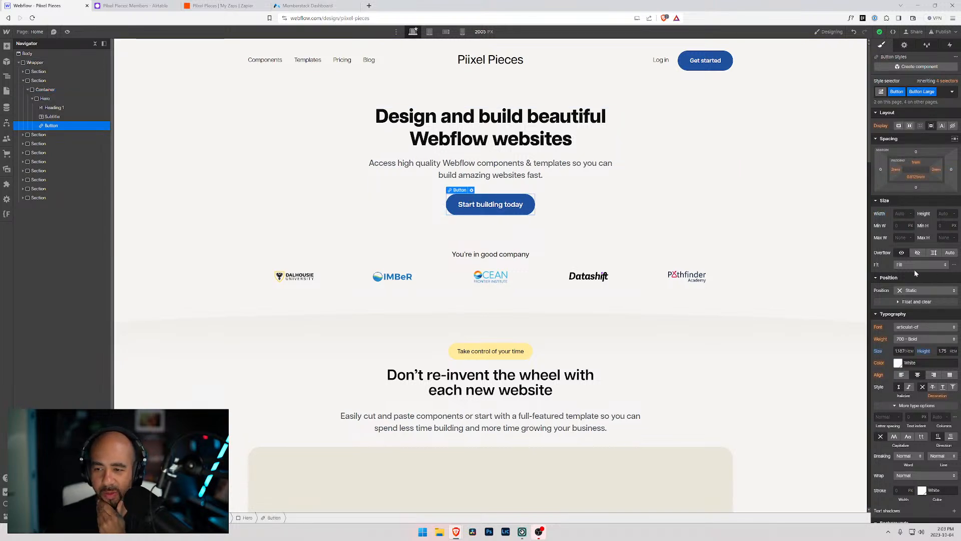
{"action": "scroll", "coordinate": [939, 270], "scroll_direction": "down", "scroll_amount": 5}
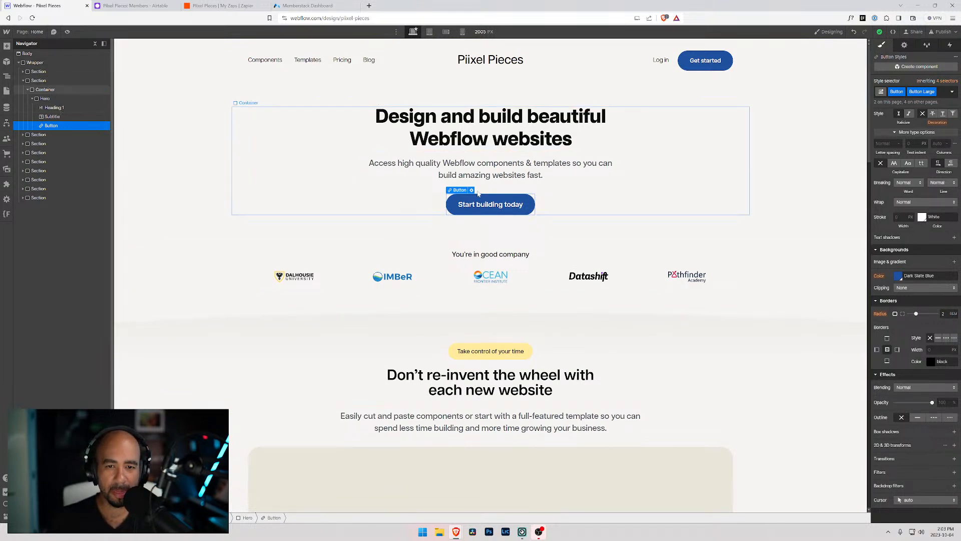
{"action": "left_click", "coordinate": [906, 47]}
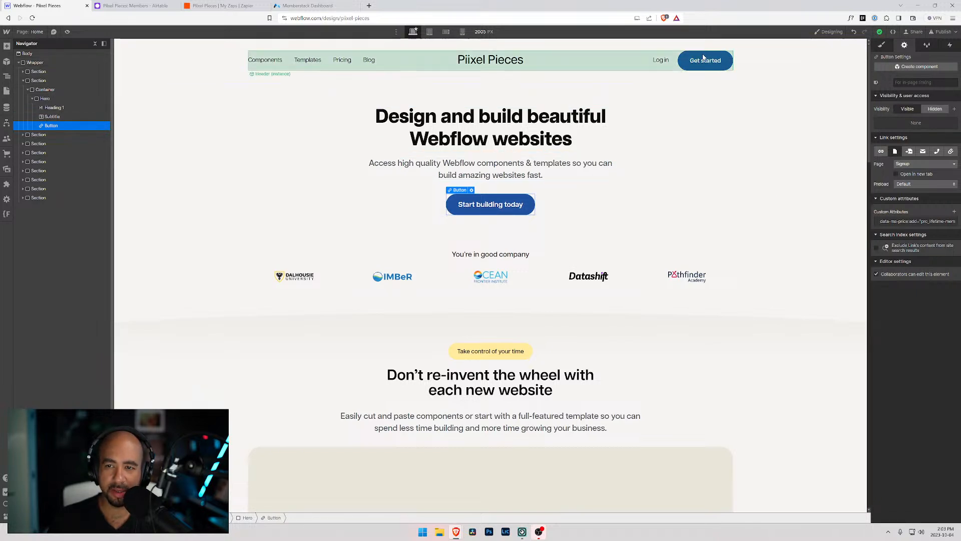
{"action": "left_click", "coordinate": [698, 59]}
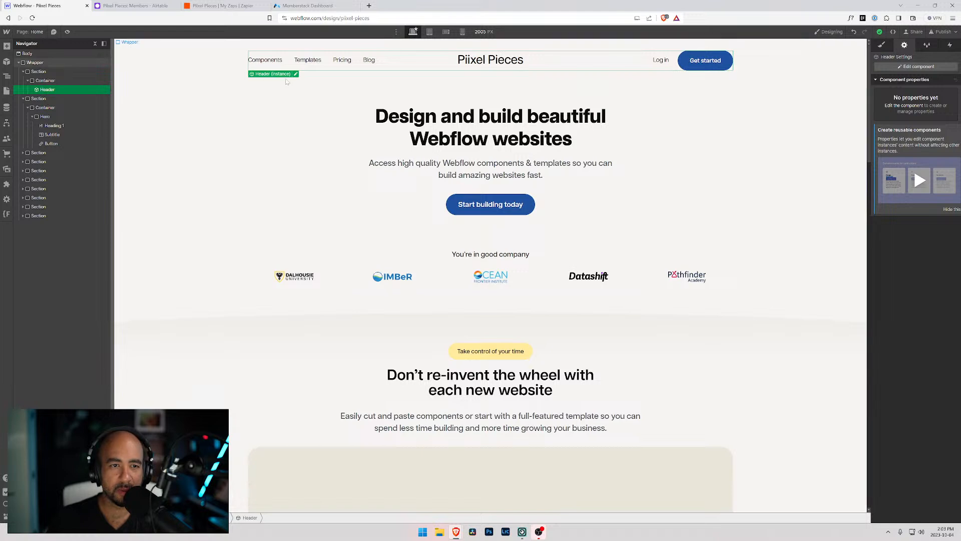
{"action": "left_click", "coordinate": [296, 74]}
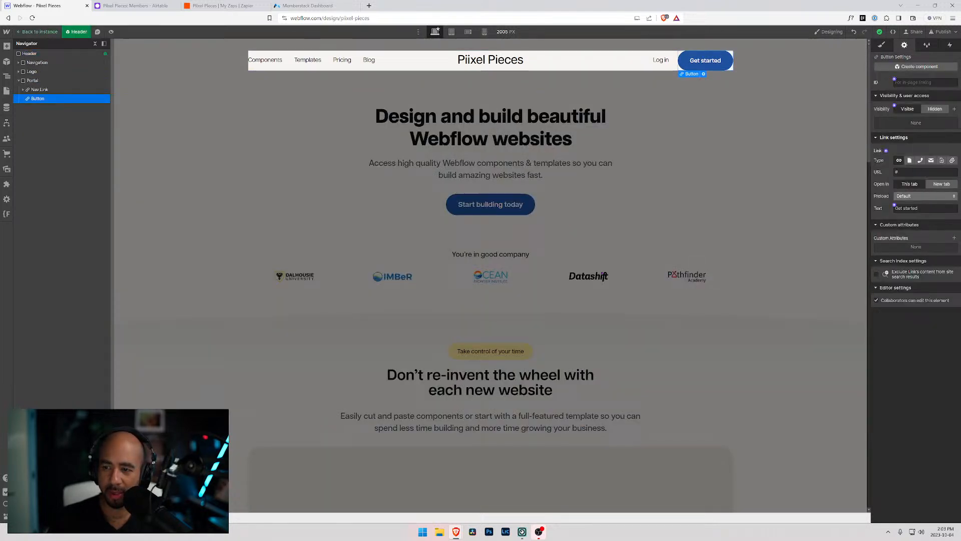
{"action": "left_click", "coordinate": [955, 238]}
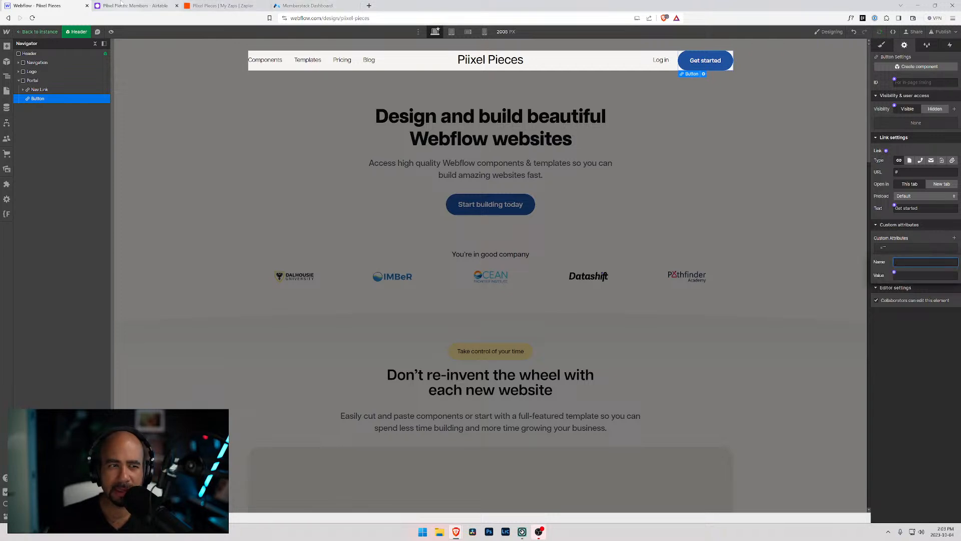
{"action": "left_click", "coordinate": [321, 5]}
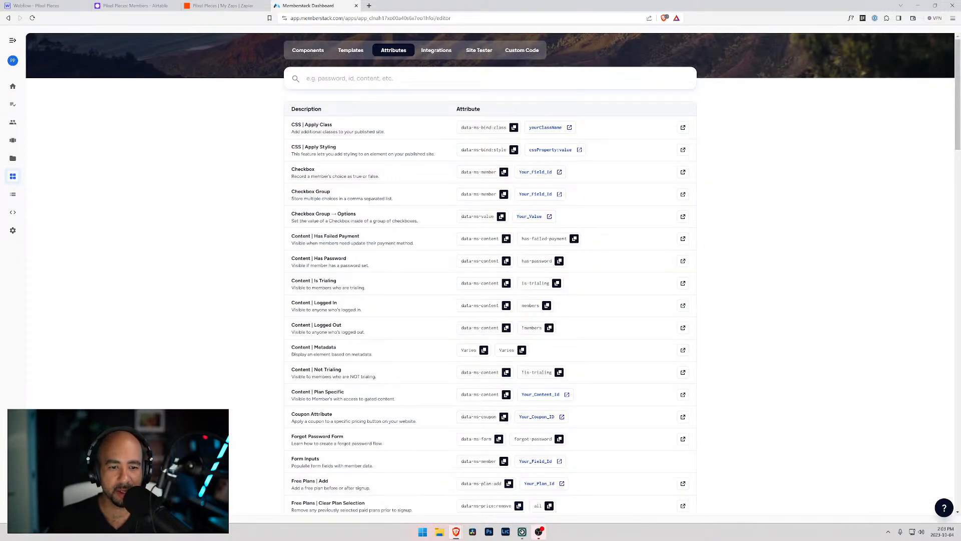
Copy the plan's attribute name from Memberstack Plans and paste 'data-ms-price:add' as the attribute name.
{"action": "scroll", "coordinate": [427, 232], "scroll_direction": "down", "scroll_amount": 5}
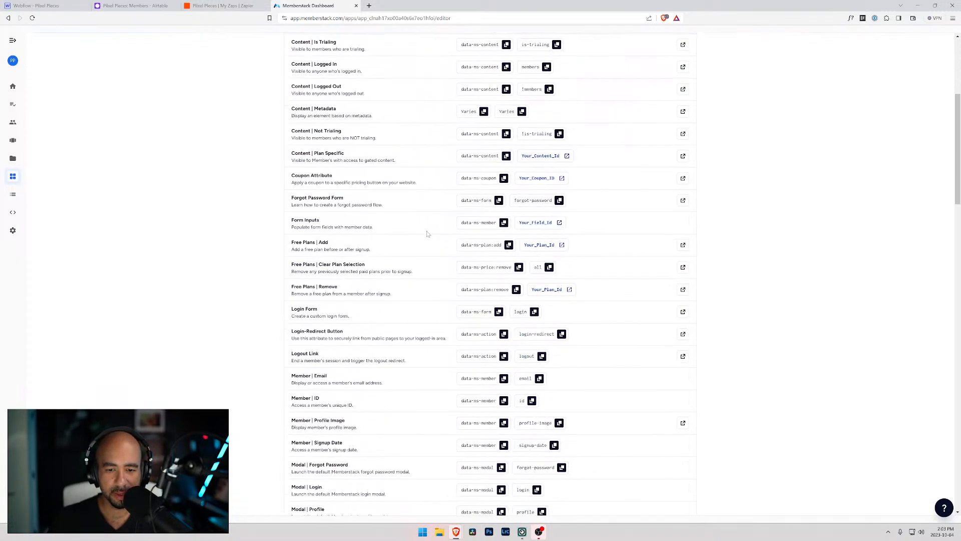
{"action": "scroll", "coordinate": [424, 226], "scroll_direction": "up", "scroll_amount": 5}
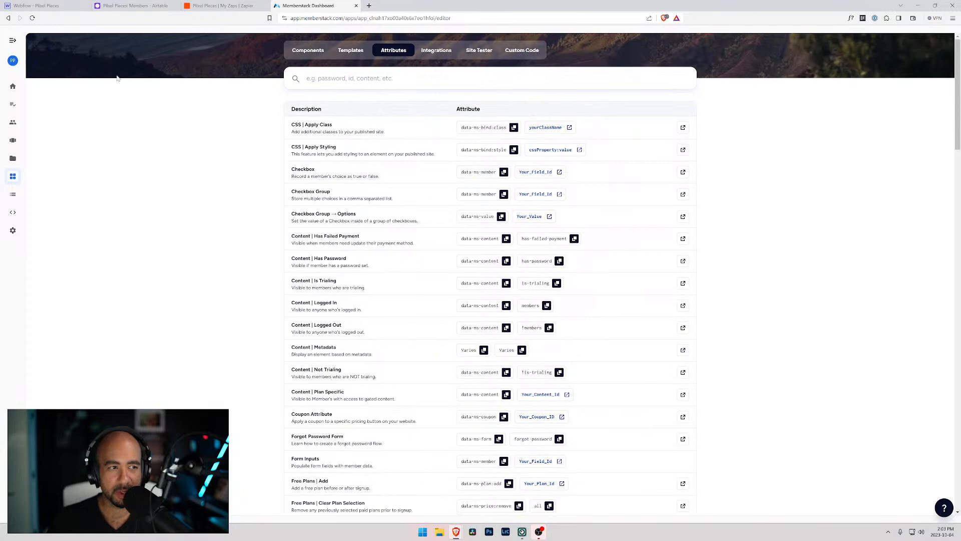
{"action": "left_click", "coordinate": [13, 141]}
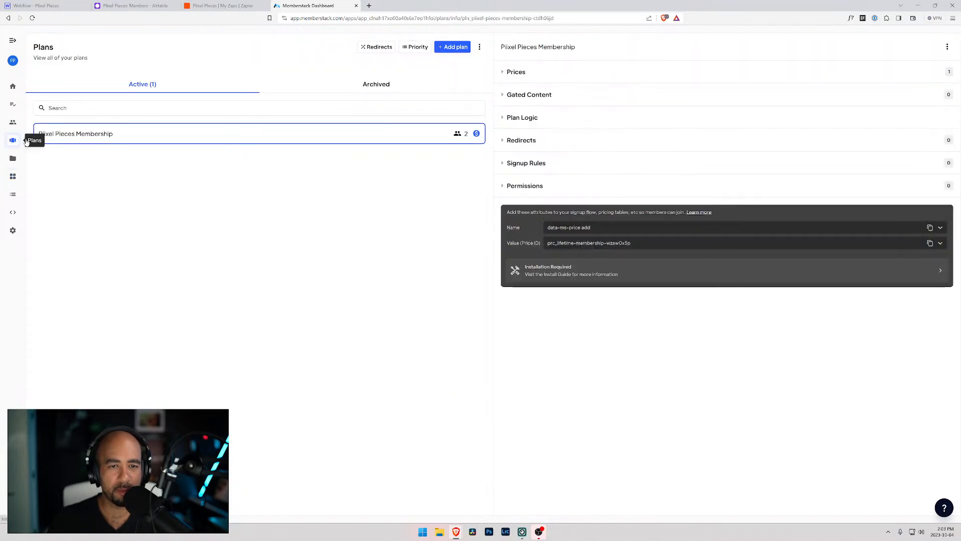
{"action": "left_click", "coordinate": [930, 228]}
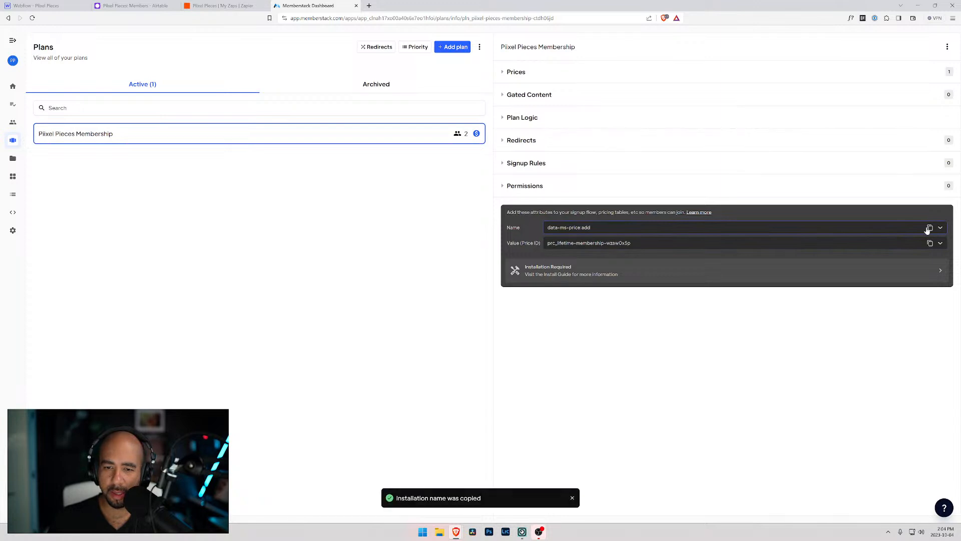
{"action": "left_click", "coordinate": [14, 5]}
{"action": "key", "text": "ctrl+v"}
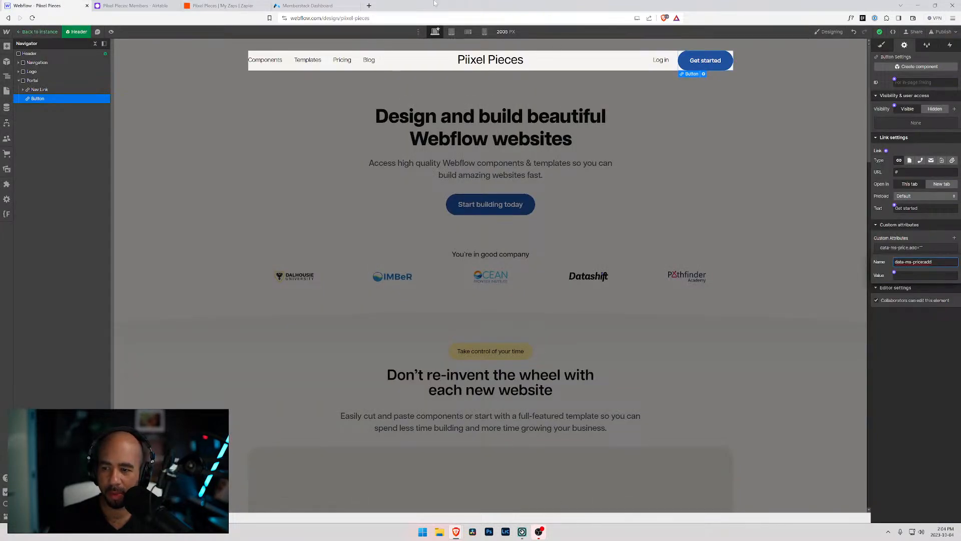
Copy the Pixel Pieces plan's price ID and save it as the attribute value.
{"action": "left_click", "coordinate": [308, 5]}
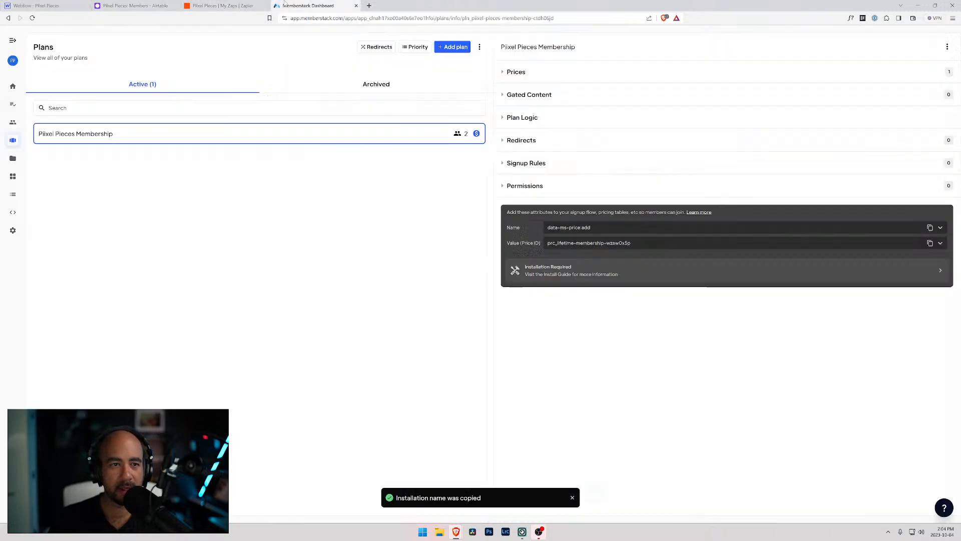
{"action": "left_click", "coordinate": [930, 244]}
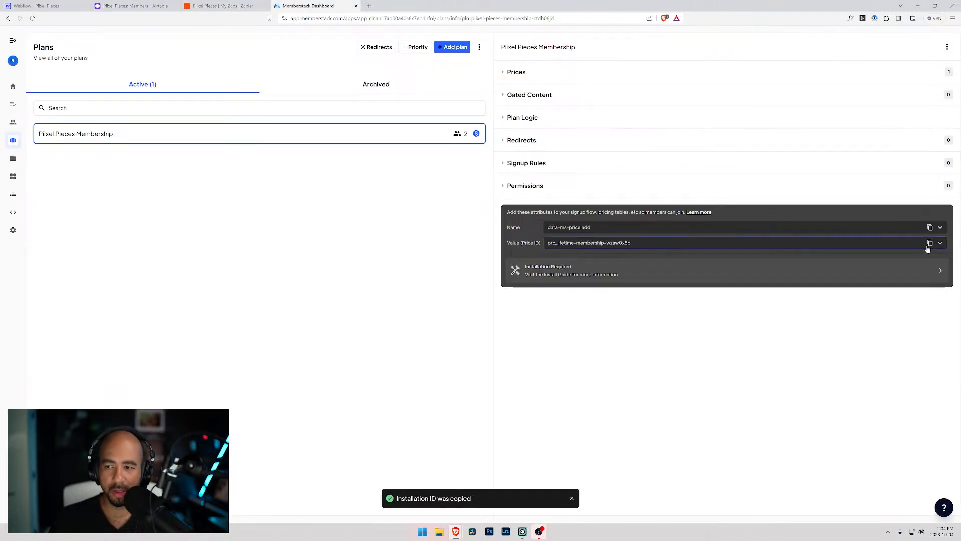
{"action": "key", "text": "ctrl+1"}
{"action": "left_click", "coordinate": [925, 275]}
{"action": "key", "text": "ctrl+v"}
{"action": "key", "text": "Return"}
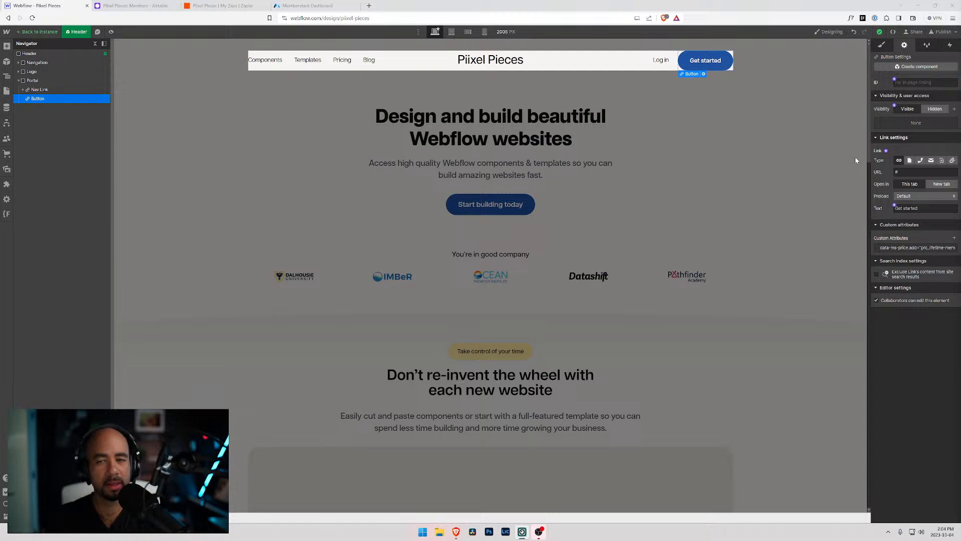
Exit Header component editing via 'Page: Home' and scroll to the Components and Templates cards.
{"action": "left_click", "coordinate": [661, 60]}
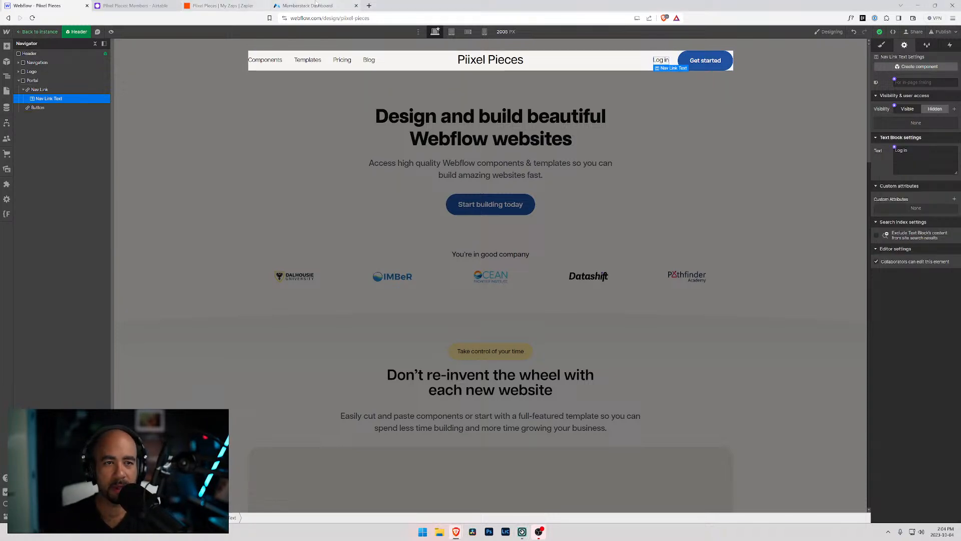
{"action": "left_click", "coordinate": [303, 5]}
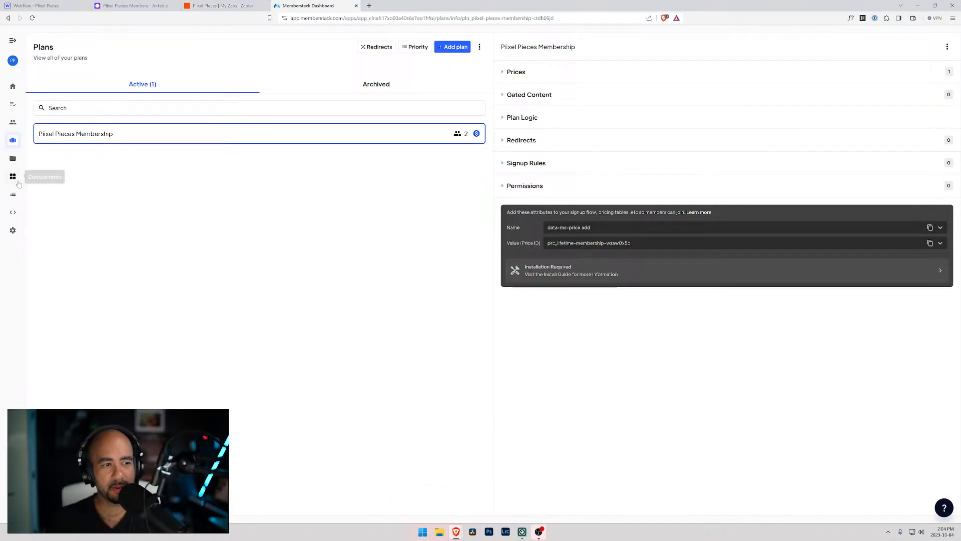
{"action": "left_click", "coordinate": [45, 6]}
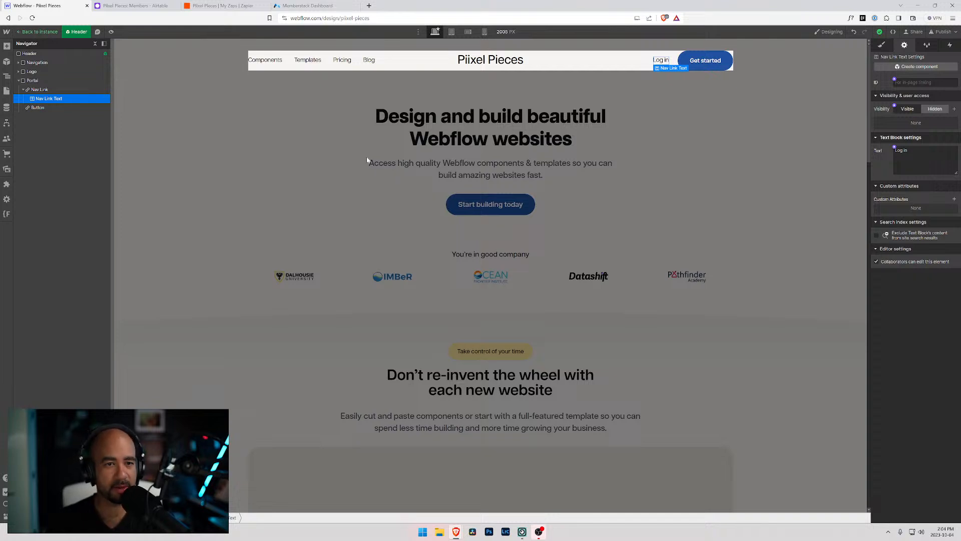
{"action": "left_click", "coordinate": [38, 32]}
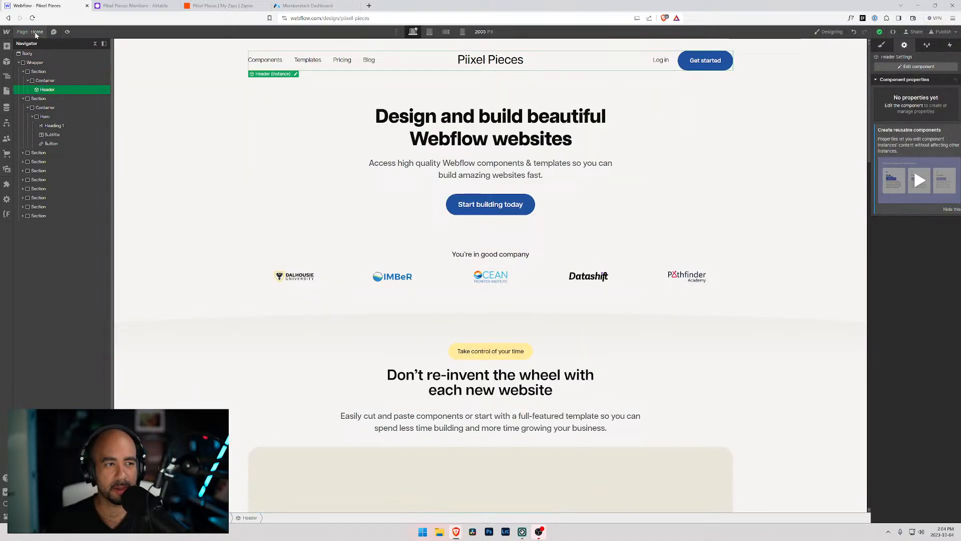
{"action": "scroll", "coordinate": [434, 190], "scroll_direction": "down", "scroll_amount": 20}
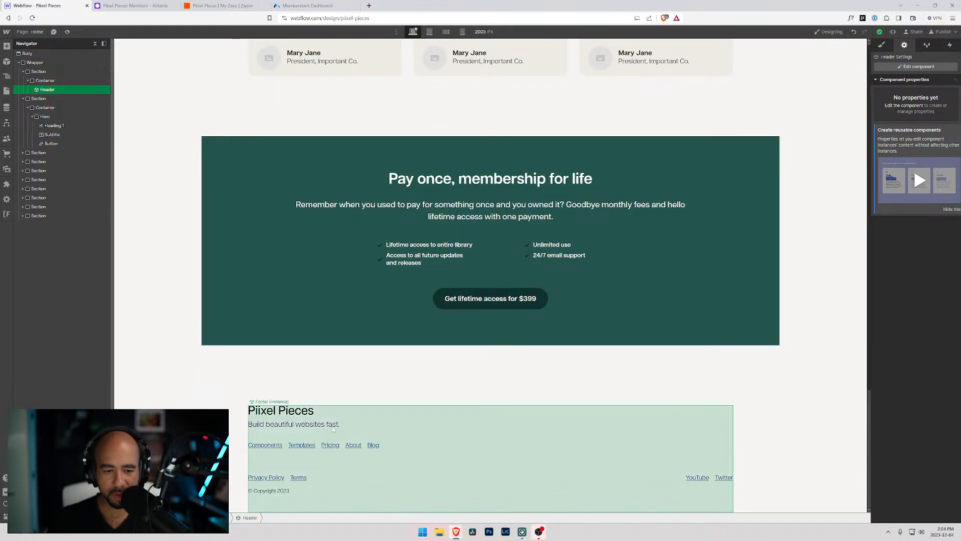
{"action": "scroll", "coordinate": [331, 427], "scroll_direction": "up", "scroll_amount": 10}
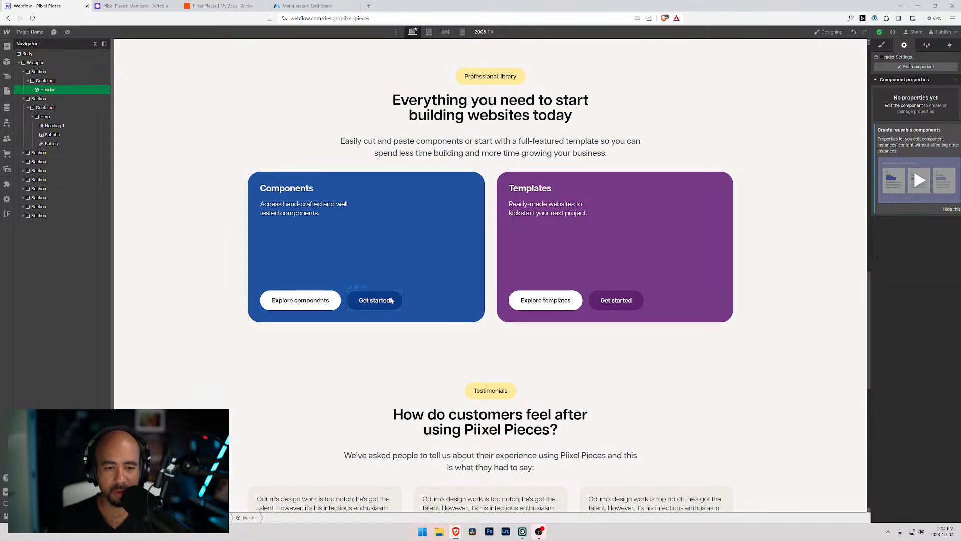
Add a custom attribute to the Components card's Get started button with the price ID as value.
{"action": "left_click", "coordinate": [391, 300]}
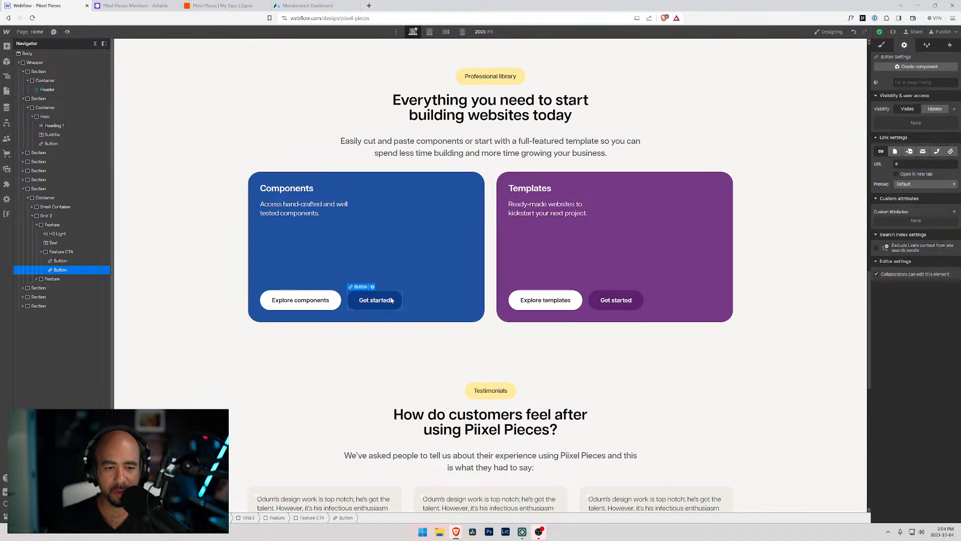
{"action": "left_click", "coordinate": [954, 212]}
{"action": "left_click", "coordinate": [925, 249]}
{"action": "type", "text": "prc_lifetime-membership-wzaw0x5p"}
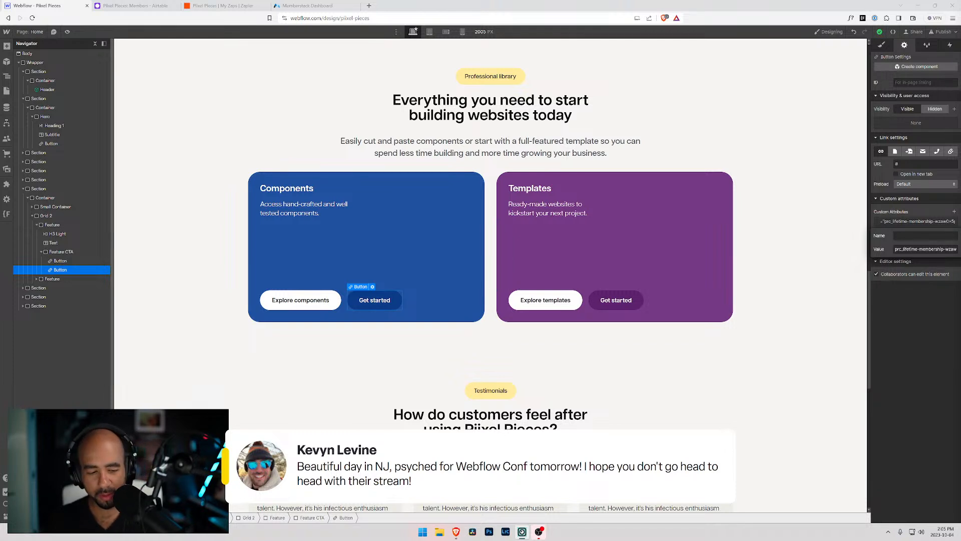
Open a new browser tab and search for 'webflow conf'.
{"action": "left_click", "coordinate": [375, 4]}
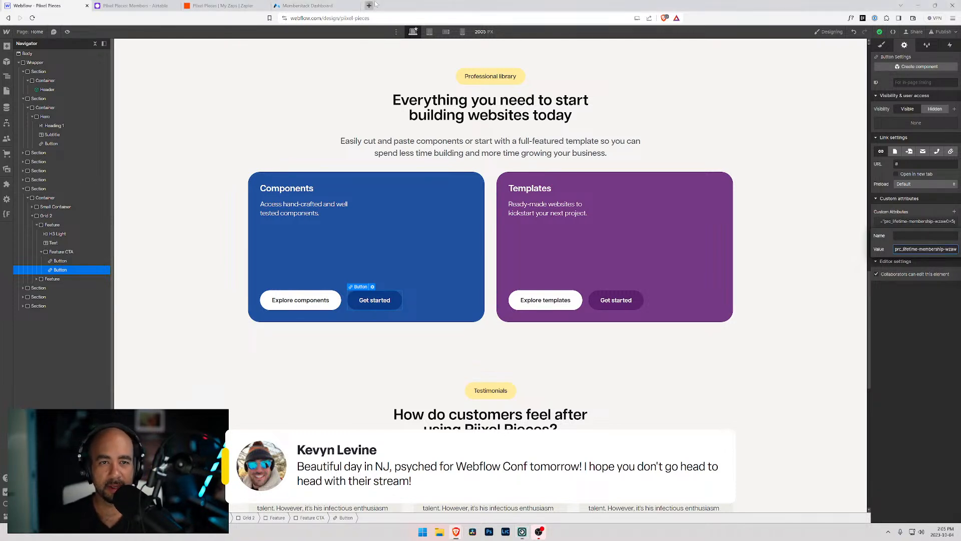
{"action": "left_click", "coordinate": [375, 4]}
{"action": "type", "text": "webflow"}
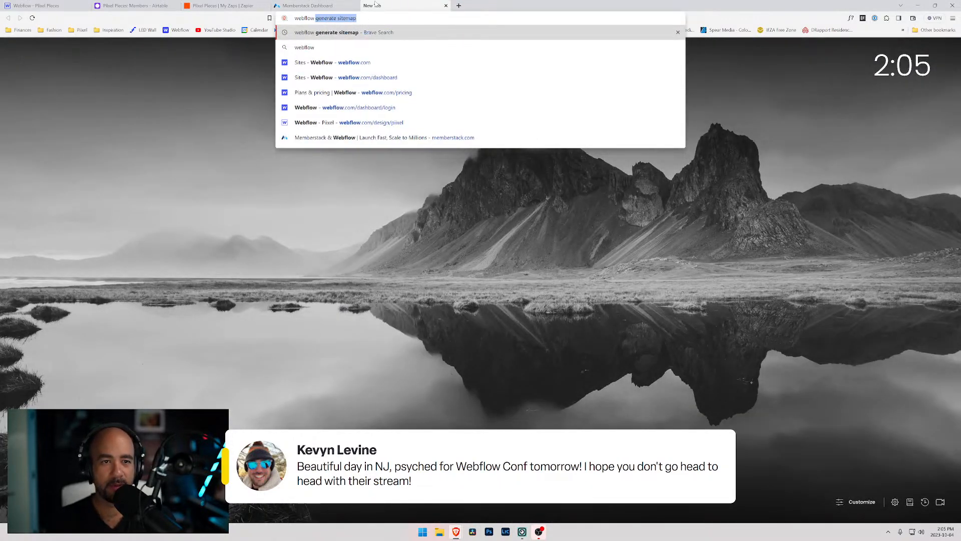
{"action": "type", "text": " conf"}
Open the Webflow Conf 2023 page from the search results and scroll through it.
{"action": "key", "text": "Return"}
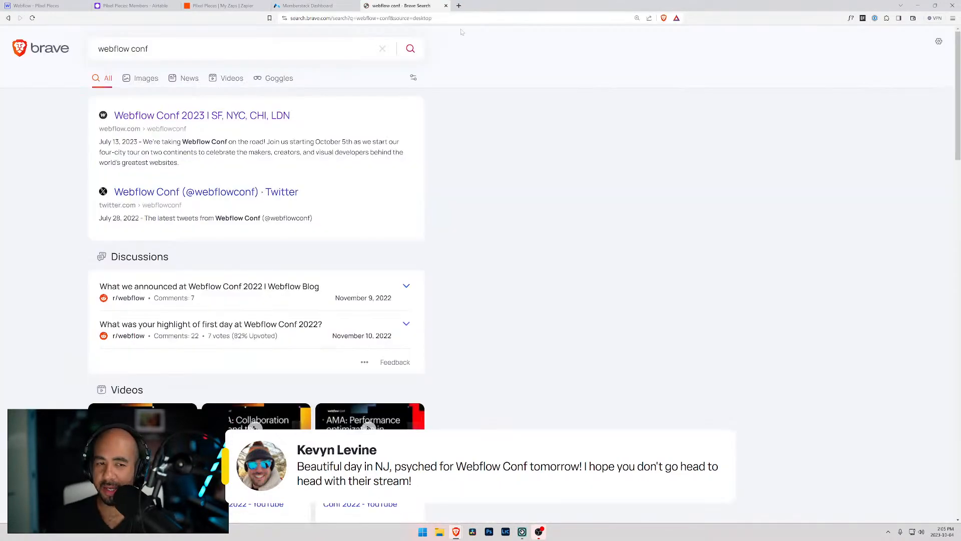
{"action": "left_click", "coordinate": [240, 120]}
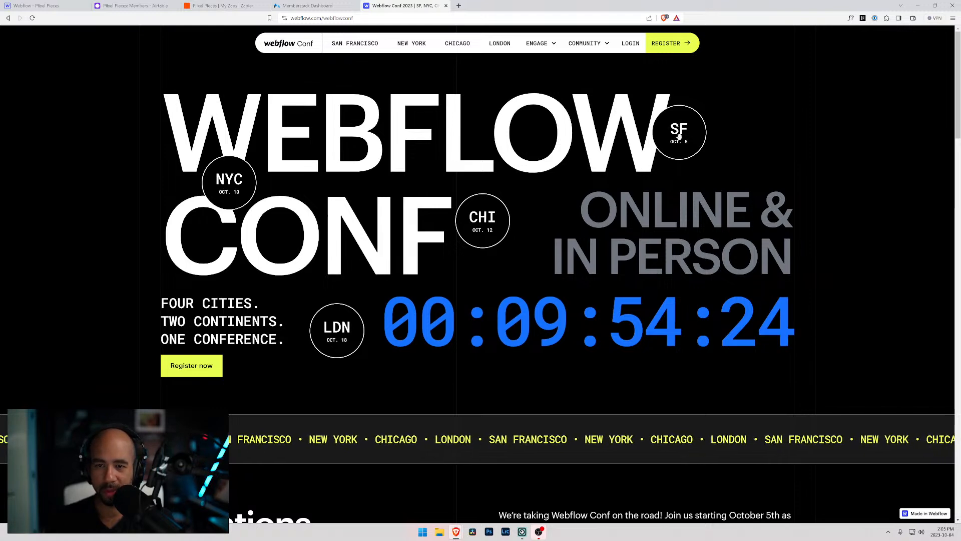
{"action": "scroll", "coordinate": [680, 121], "scroll_direction": "down", "scroll_amount": 1}
{"action": "scroll", "coordinate": [551, 198], "scroll_direction": "down", "scroll_amount": 4}
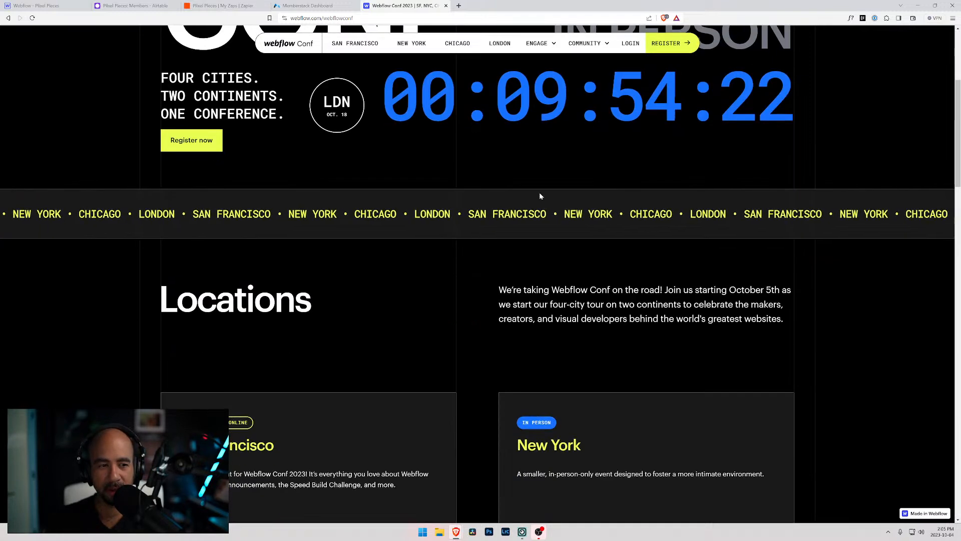
{"action": "scroll", "coordinate": [618, 191], "scroll_direction": "down", "scroll_amount": 4}
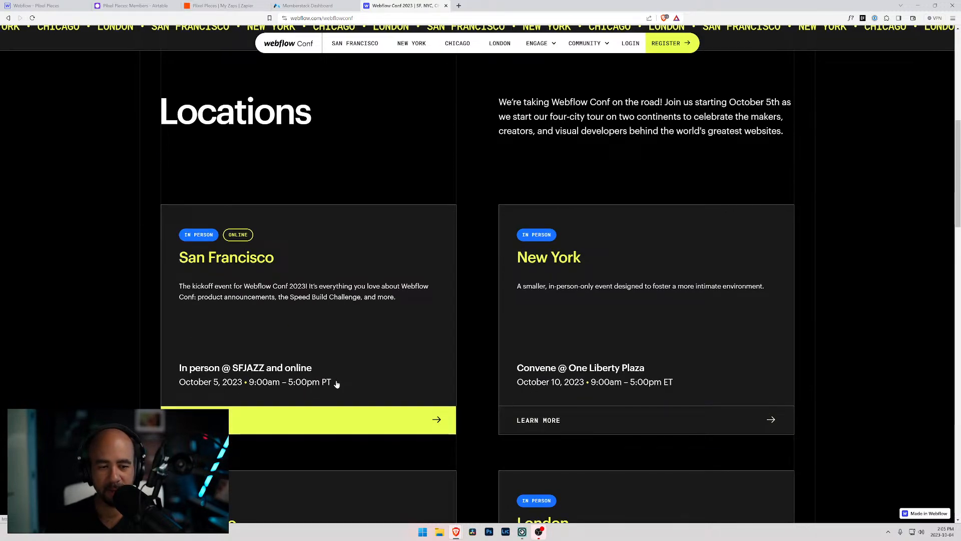
Search 'pacific time now' in a new tab, then return to the Piixel Pieces Designer.
{"action": "left_click", "coordinate": [458, 6]}
{"action": "type", "text": "pacific time now"}
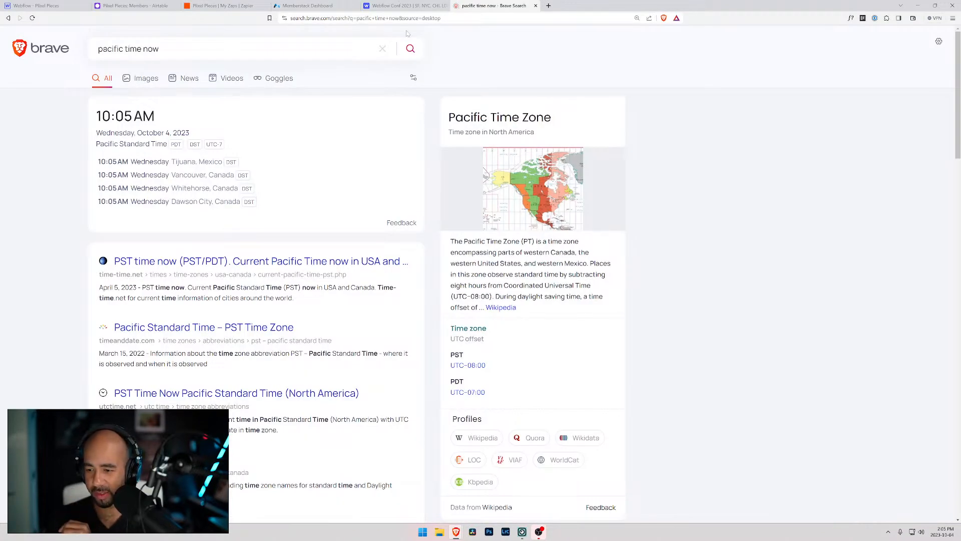
{"action": "left_click", "coordinate": [395, 5]}
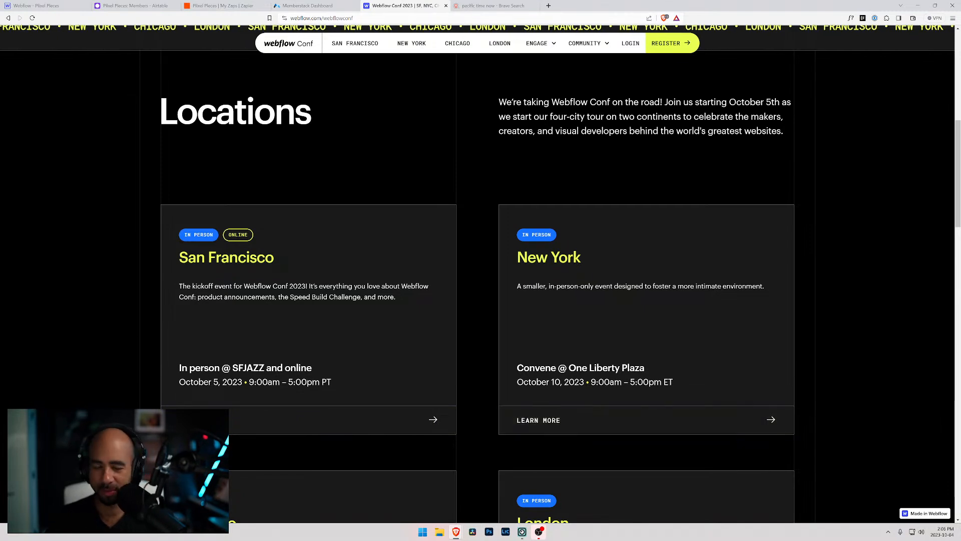
{"action": "left_click", "coordinate": [48, 5]}
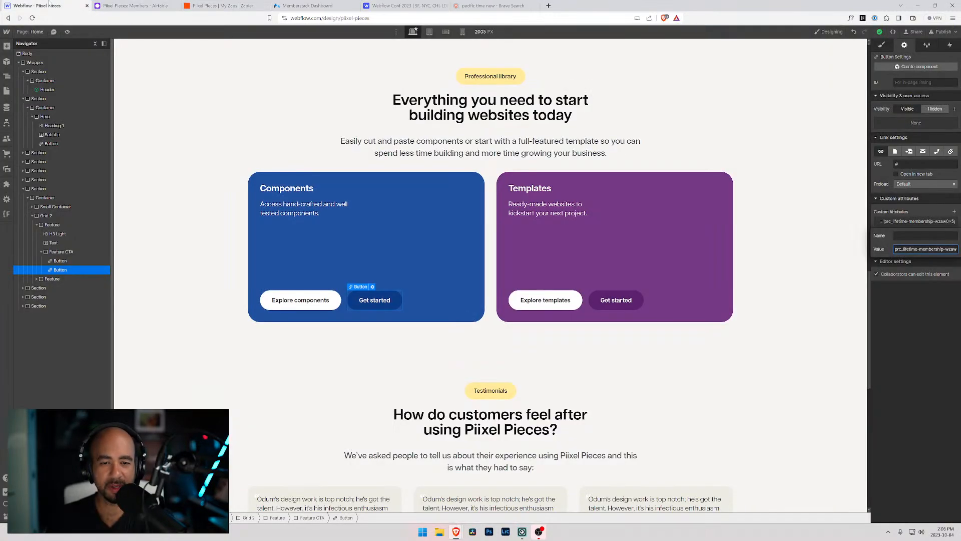
Add a custom attribute to the Templates card's Get started button with the price ID as value.
{"action": "left_click", "coordinate": [611, 299]}
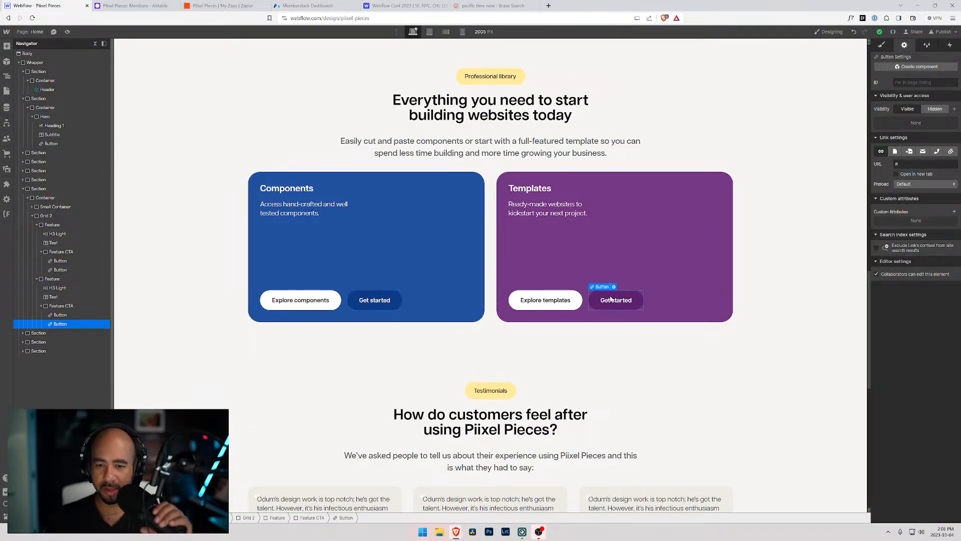
{"action": "left_click", "coordinate": [370, 302]}
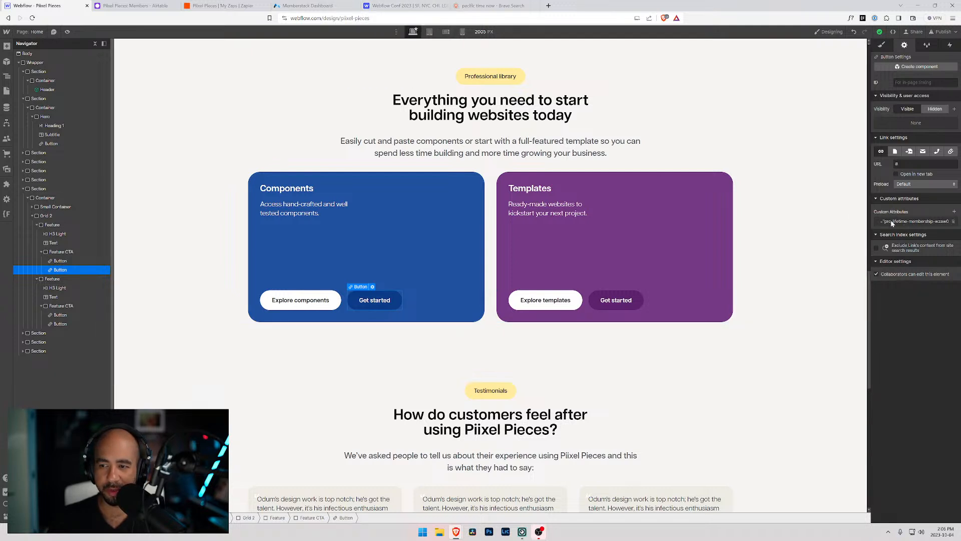
{"action": "left_click", "coordinate": [308, 6]}
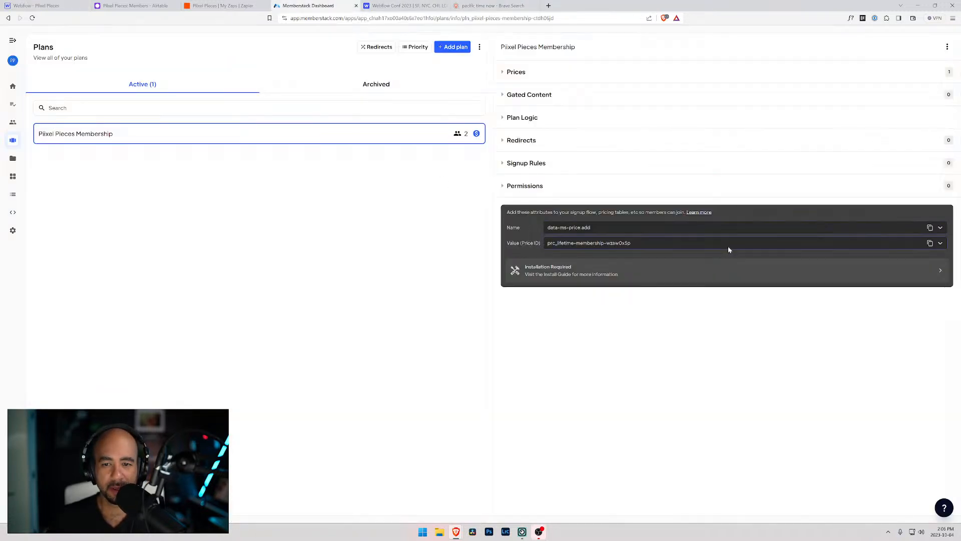
{"action": "left_click", "coordinate": [936, 243]}
{"action": "left_click", "coordinate": [32, 5]}
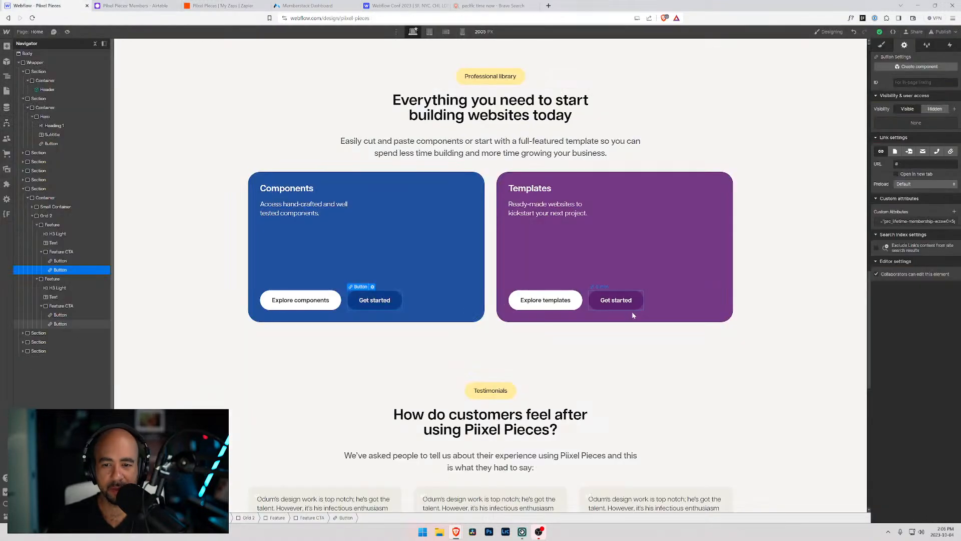
{"action": "left_click", "coordinate": [954, 212]}
{"action": "left_click", "coordinate": [908, 250]}
{"action": "type", "text": "prc_lifetime-membership-wzaw0x5p"}
Copy 'data-ms-price:add' from Memberstack into the attribute name and close the attribute editor.
{"action": "left_click", "coordinate": [907, 235]}
{"action": "type", "text": "d"}
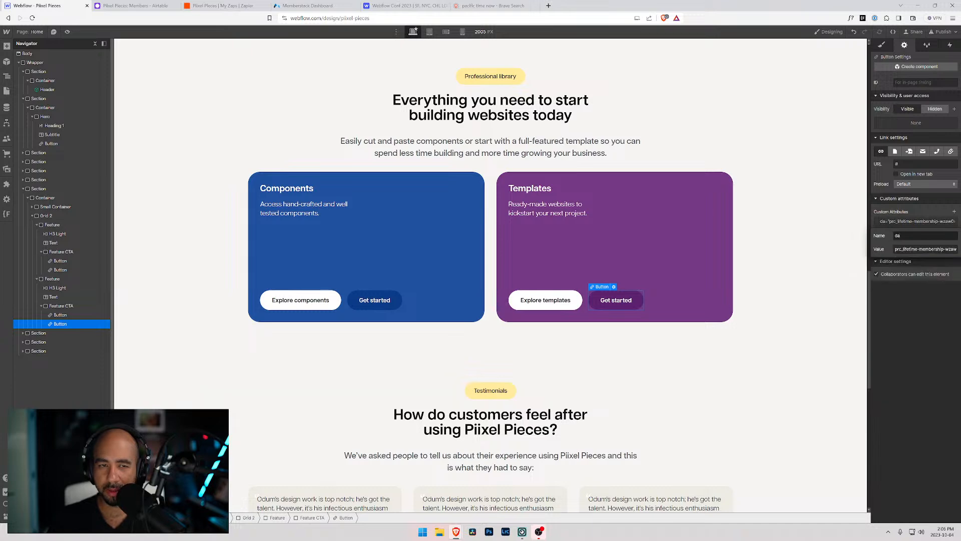
{"action": "left_click", "coordinate": [400, 5]}
{"action": "left_click", "coordinate": [330, 5]}
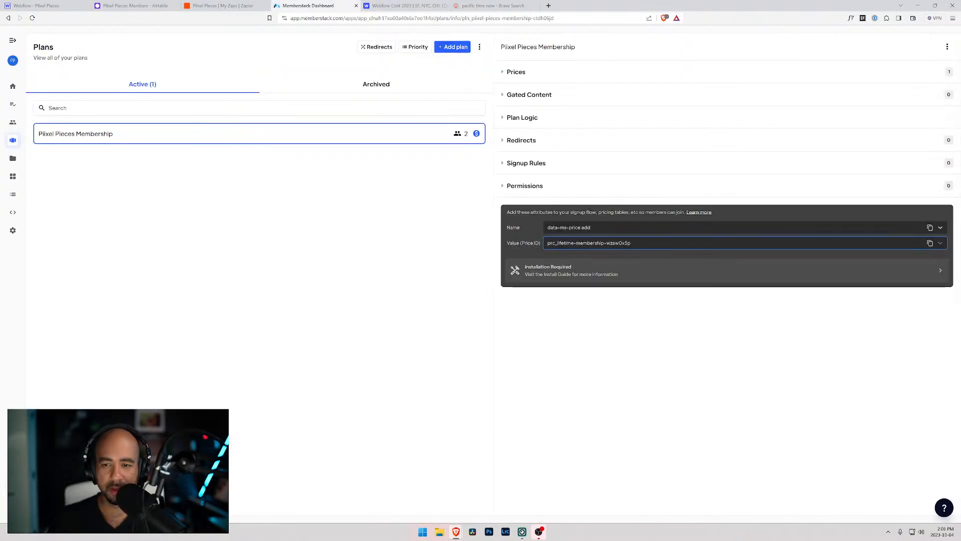
{"action": "left_click", "coordinate": [931, 228]}
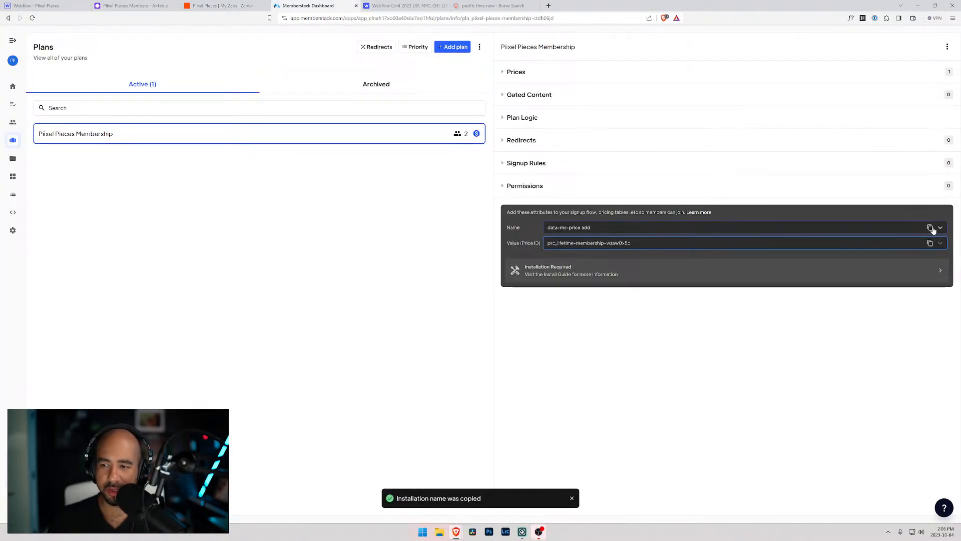
{"action": "left_click", "coordinate": [37, 5]}
{"action": "key", "text": "ctrl+a"}
{"action": "key", "text": "ctrl+v"}
{"action": "key", "text": "Tab"}
{"action": "left_click", "coordinate": [922, 303]}
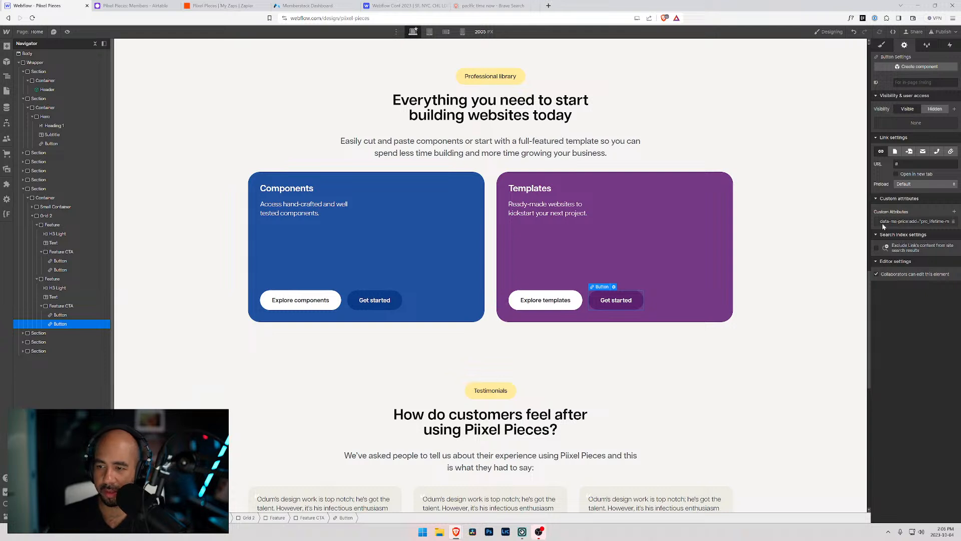
{"action": "left_click", "coordinate": [557, 304]}
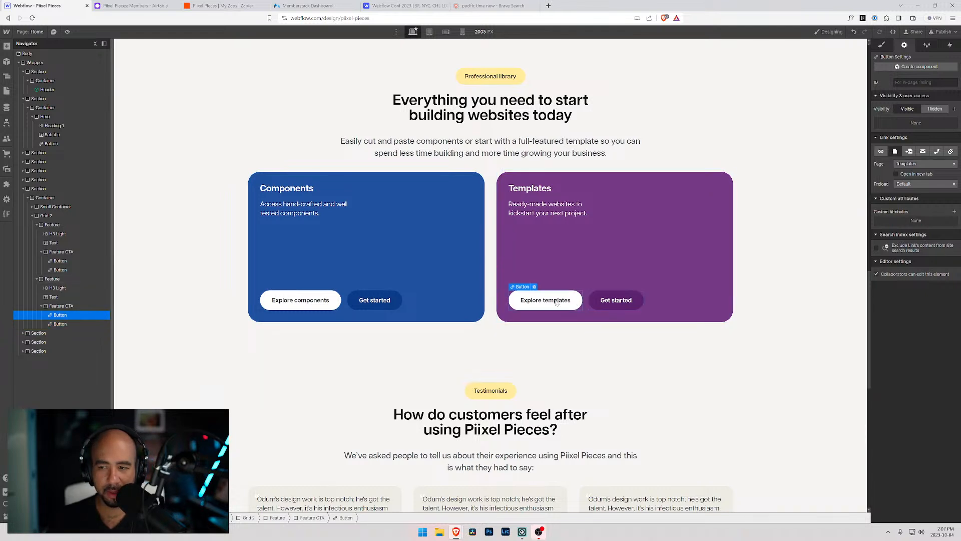
Check the Explore templates button's link, then open the Pricing CTA component for editing.
{"action": "left_click", "coordinate": [881, 45]}
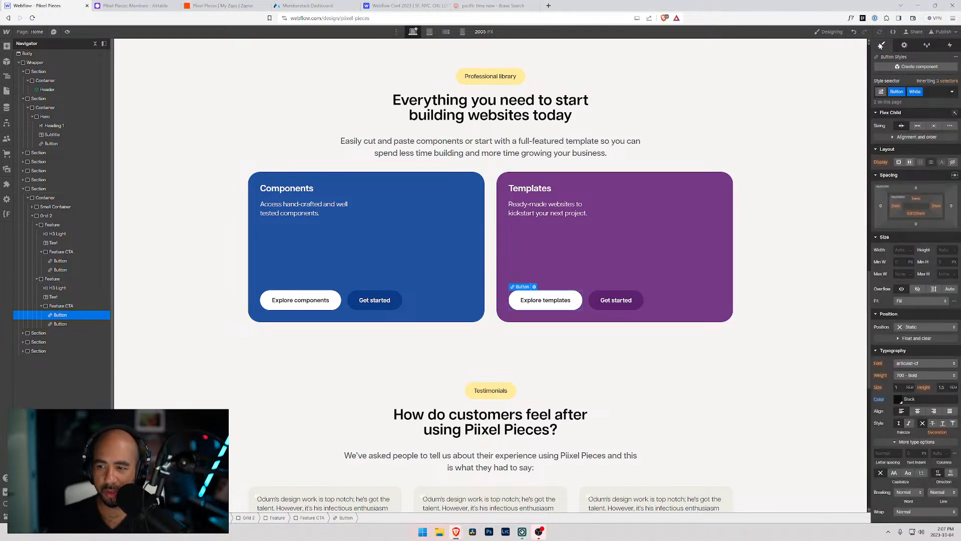
{"action": "left_click", "coordinate": [535, 286]}
{"action": "left_click", "coordinate": [343, 254]}
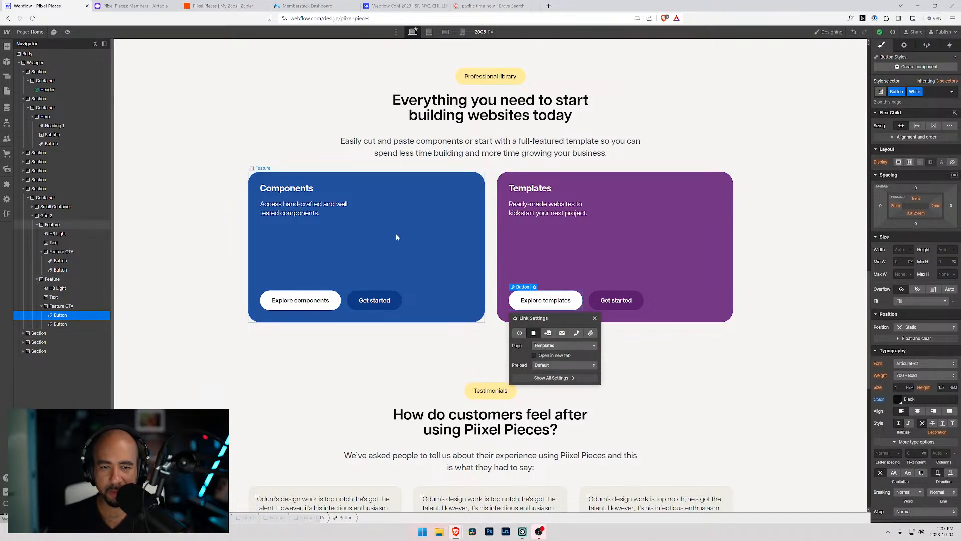
{"action": "scroll", "coordinate": [464, 227], "scroll_direction": "down", "scroll_amount": 5}
{"action": "scroll", "coordinate": [463, 226], "scroll_direction": "down", "scroll_amount": 2}
{"action": "scroll", "coordinate": [461, 284], "scroll_direction": "down", "scroll_amount": 3}
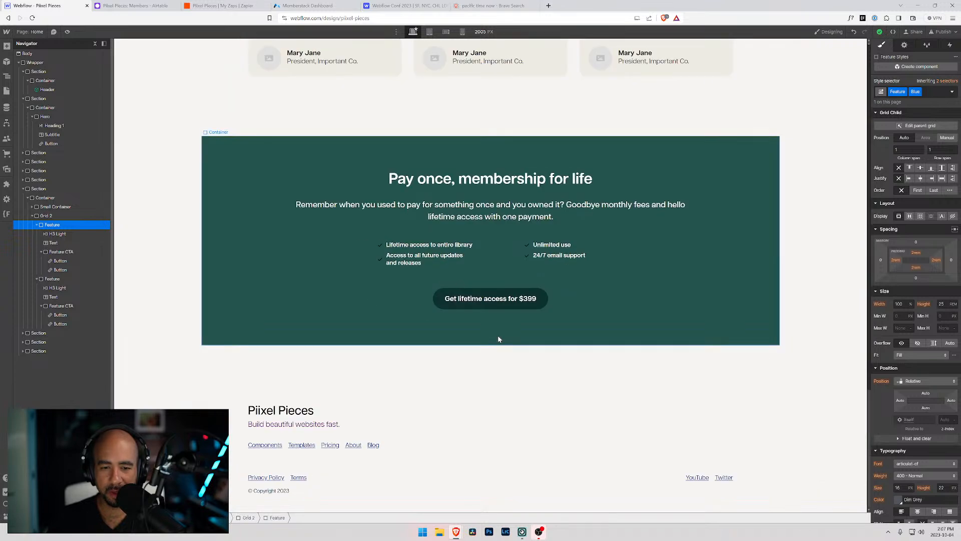
{"action": "left_click", "coordinate": [318, 175]}
{"action": "left_click", "coordinate": [318, 169]}
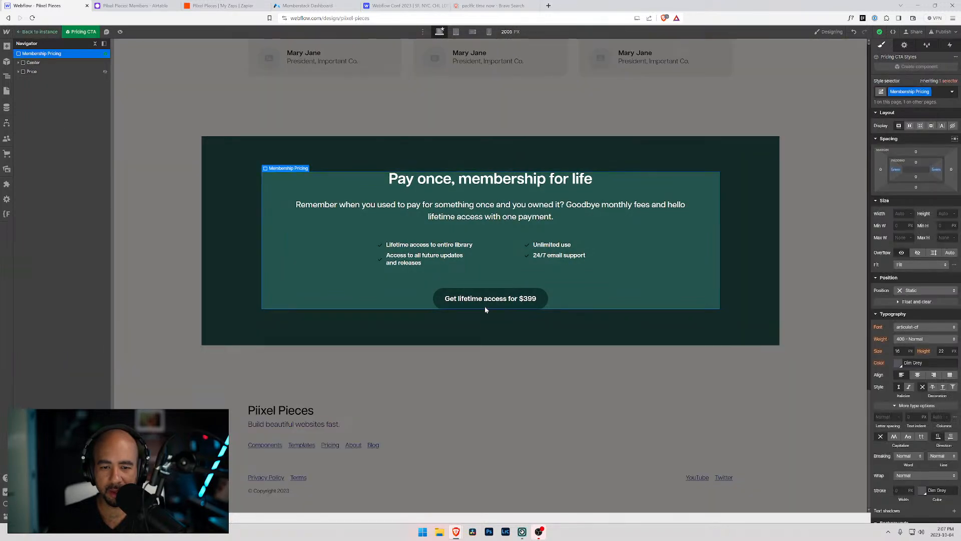
Add a 'data-ms-price:add' custom attribute to the Get lifetime access for $399 button.
{"action": "left_click", "coordinate": [473, 290]}
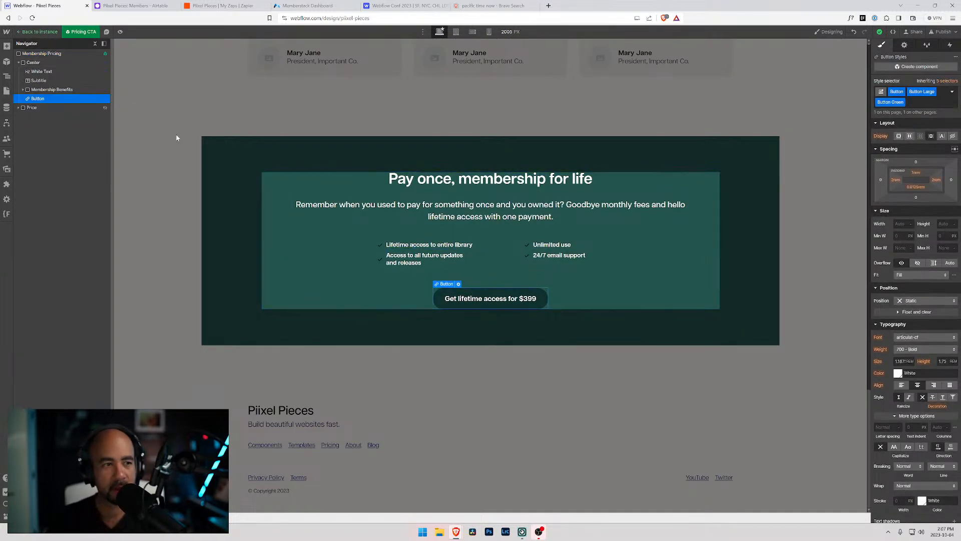
{"action": "left_click", "coordinate": [904, 45]}
{"action": "left_click", "coordinate": [954, 238]}
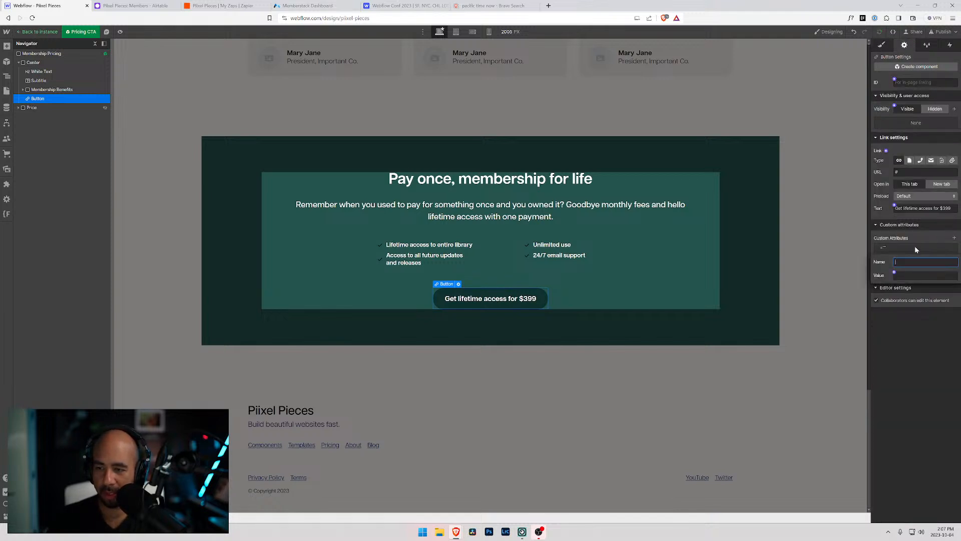
{"action": "type", "text": "data-ms-price:add"}
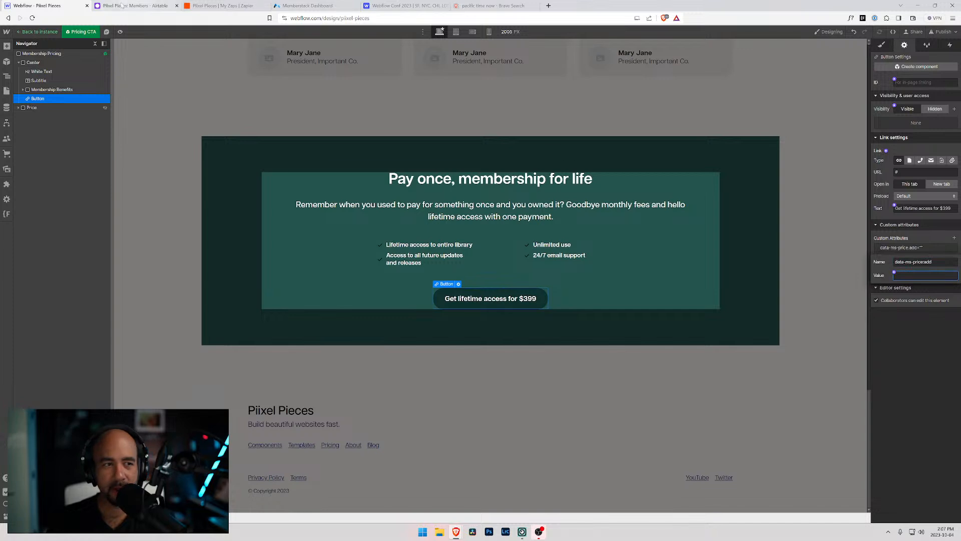
Copy the lifetime price ID from Memberstack, paste it as the attribute value, and exit the component.
{"action": "left_click", "coordinate": [135, 5]}
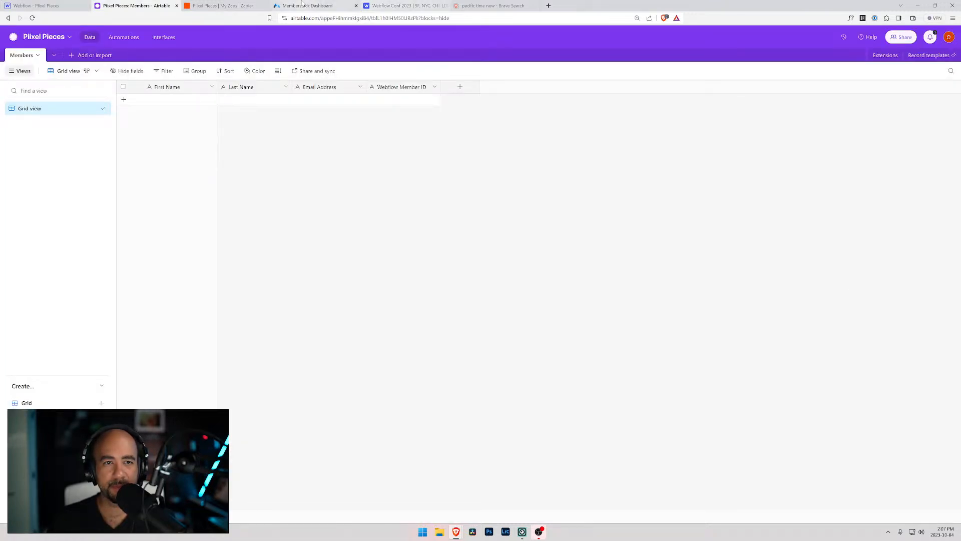
{"action": "left_click", "coordinate": [323, 6]}
{"action": "left_click", "coordinate": [762, 244]}
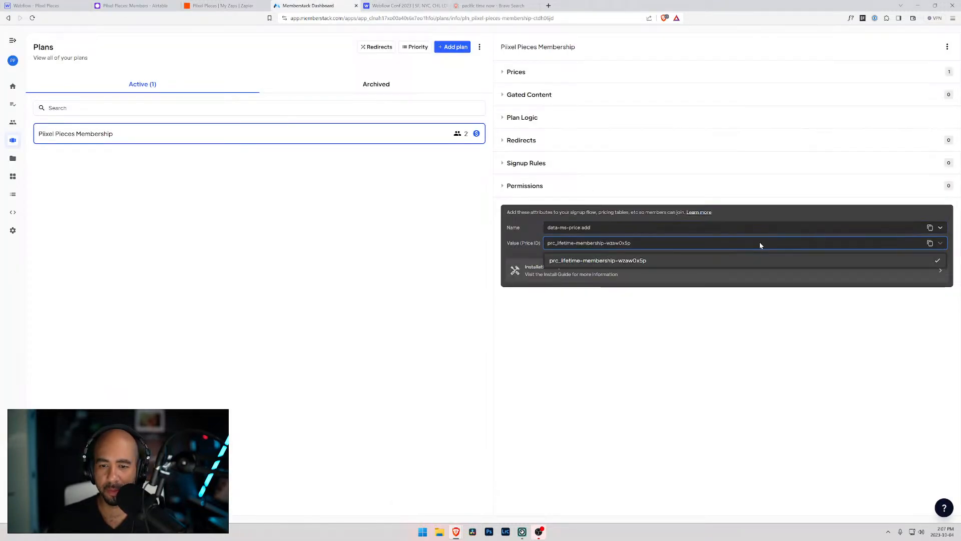
{"action": "left_click", "coordinate": [930, 242]}
{"action": "left_click", "coordinate": [2, 4]}
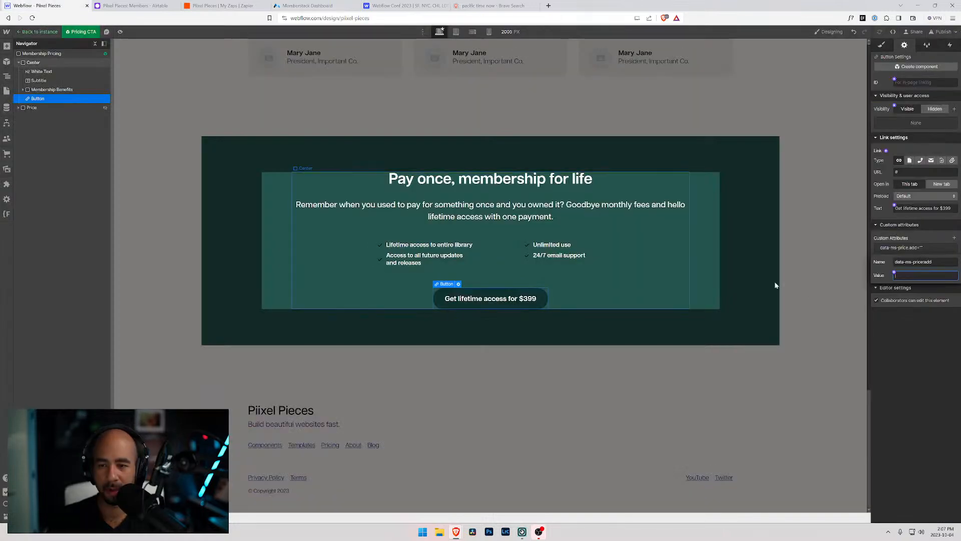
{"action": "key", "text": "ctrl+v"}
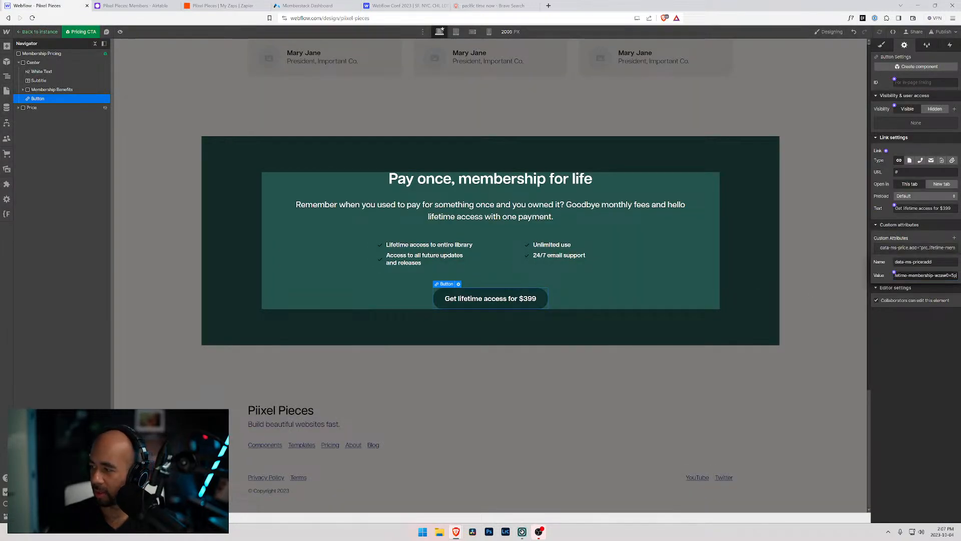
{"action": "key", "text": "Tab"}
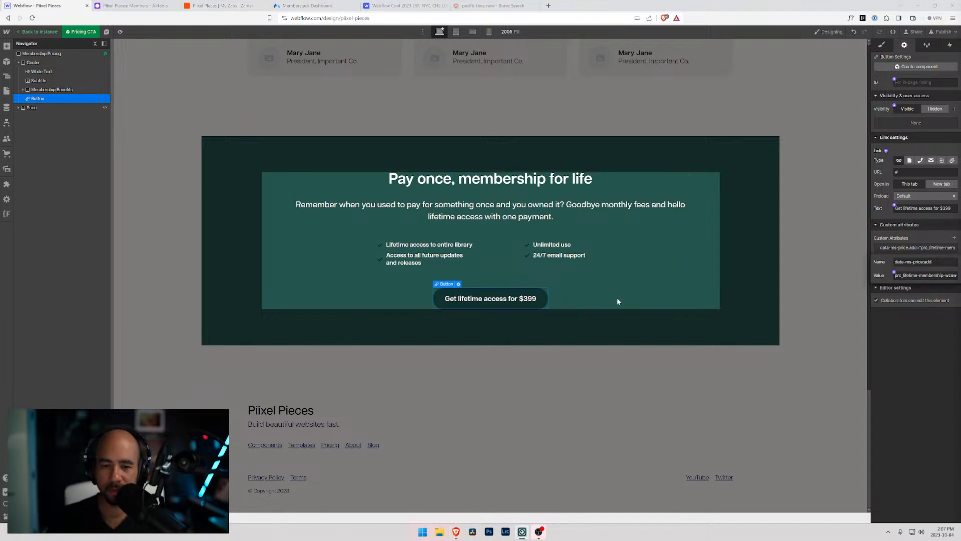
{"action": "key", "text": "Escape"}
Publish the Piixel Pieces site to the pixel-pieces.webflow.io staging domain.
{"action": "scroll", "coordinate": [254, 193], "scroll_direction": "up", "scroll_amount": 15}
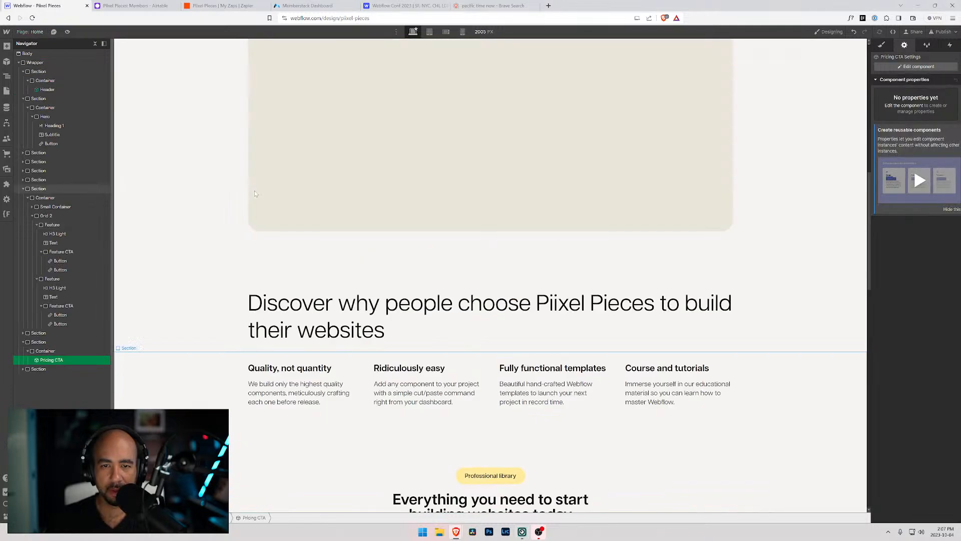
{"action": "scroll", "coordinate": [254, 193], "scroll_direction": "up", "scroll_amount": 1}
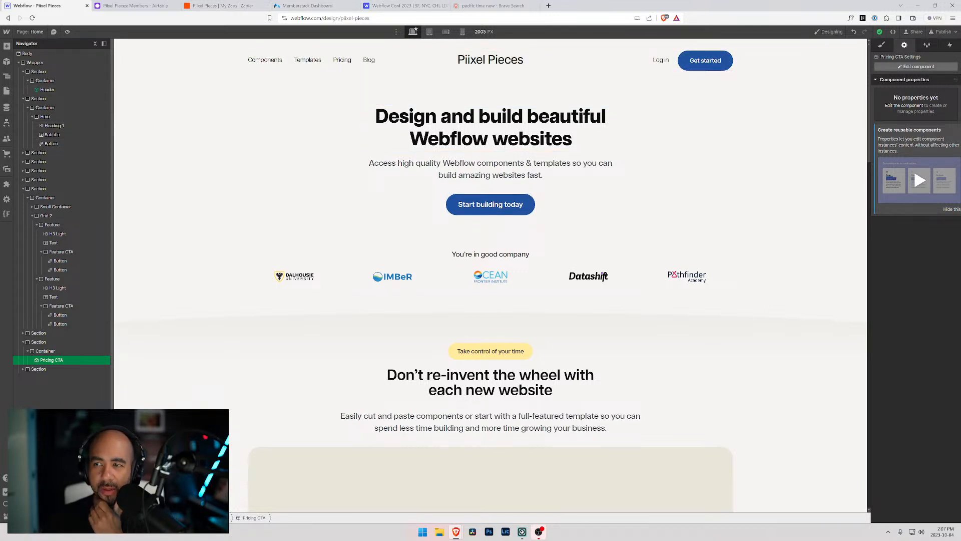
{"action": "left_click", "coordinate": [942, 32]}
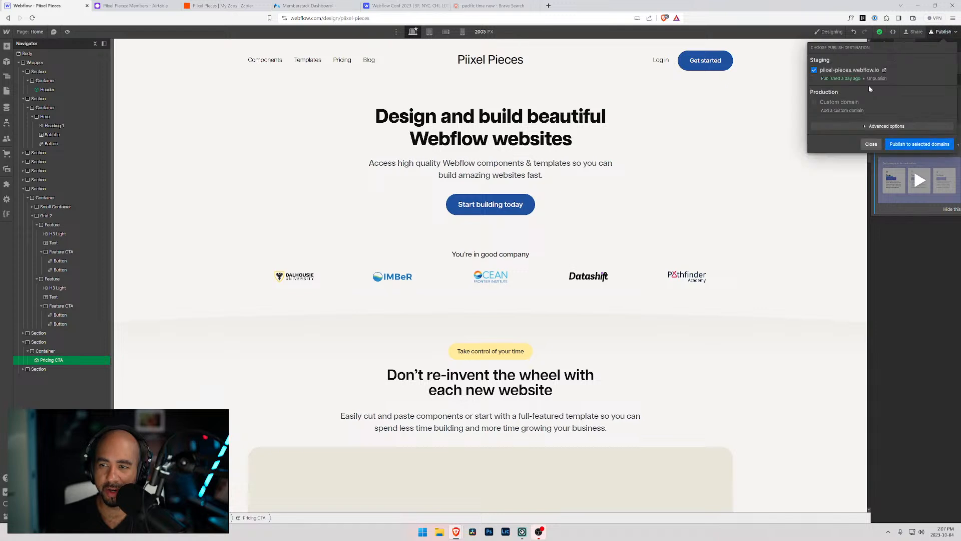
{"action": "left_click", "coordinate": [900, 144]}
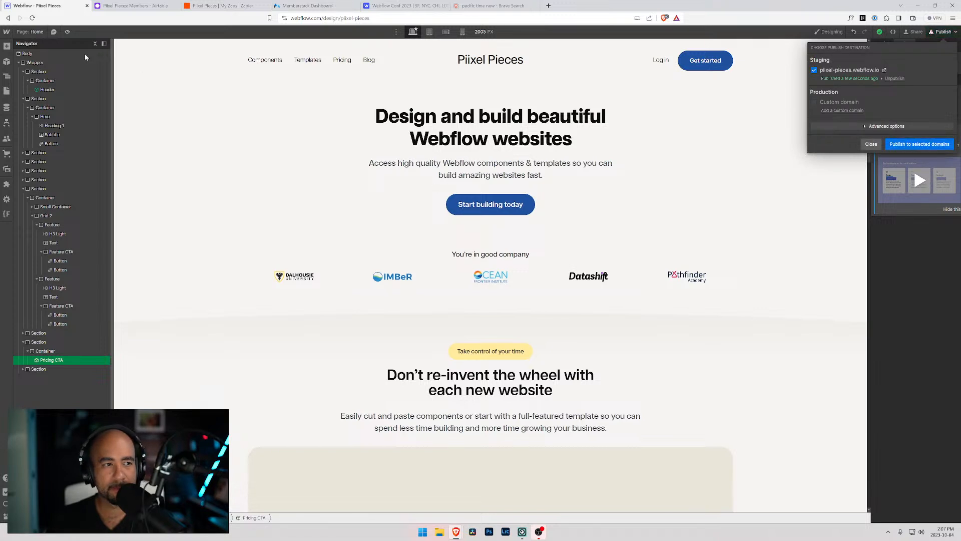
{"action": "left_click", "coordinate": [8, 77]}
{"action": "left_click", "coordinate": [8, 78]}
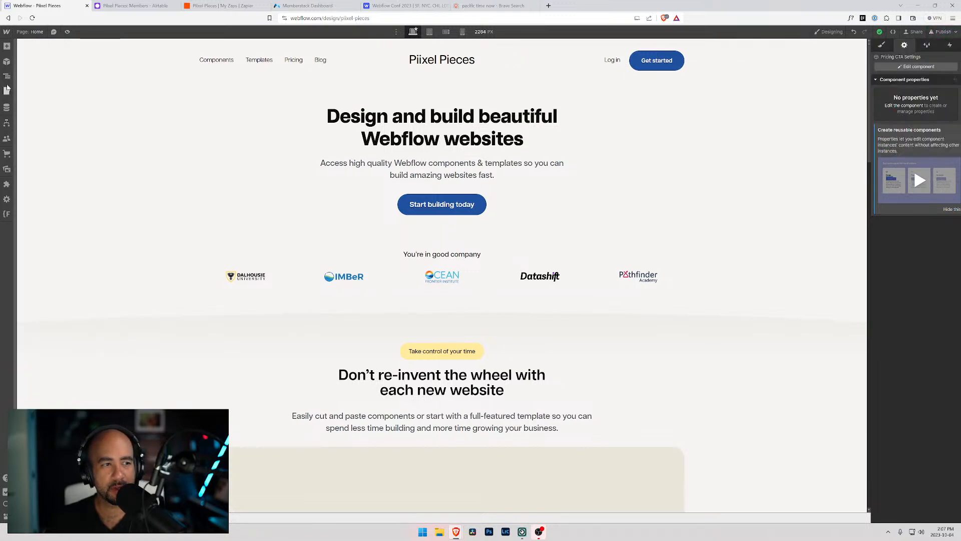
Open the Signup page and select its form through the Navigator's Portal Column and Form Block.
{"action": "left_click", "coordinate": [8, 80]}
{"action": "left_click", "coordinate": [6, 91]}
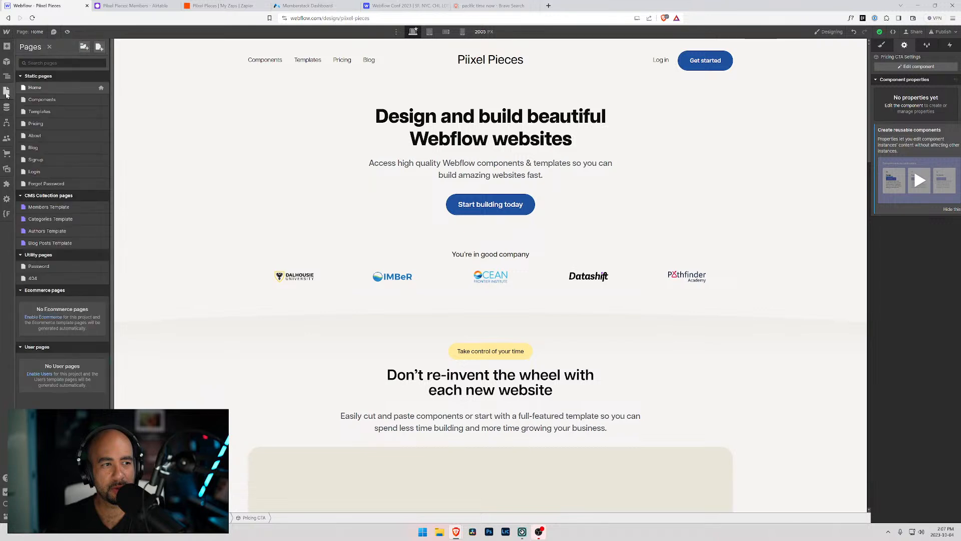
{"action": "left_click", "coordinate": [44, 161]}
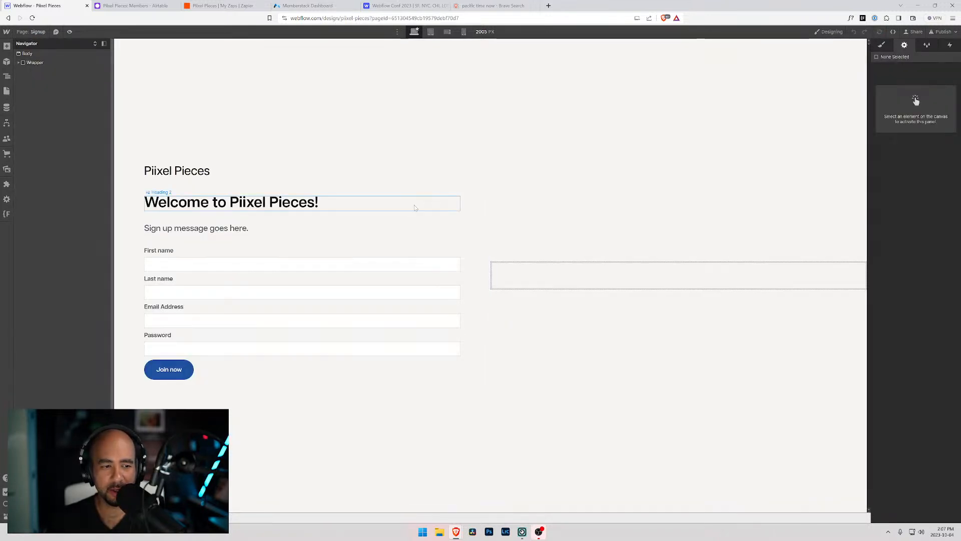
{"action": "left_click", "coordinate": [430, 195]}
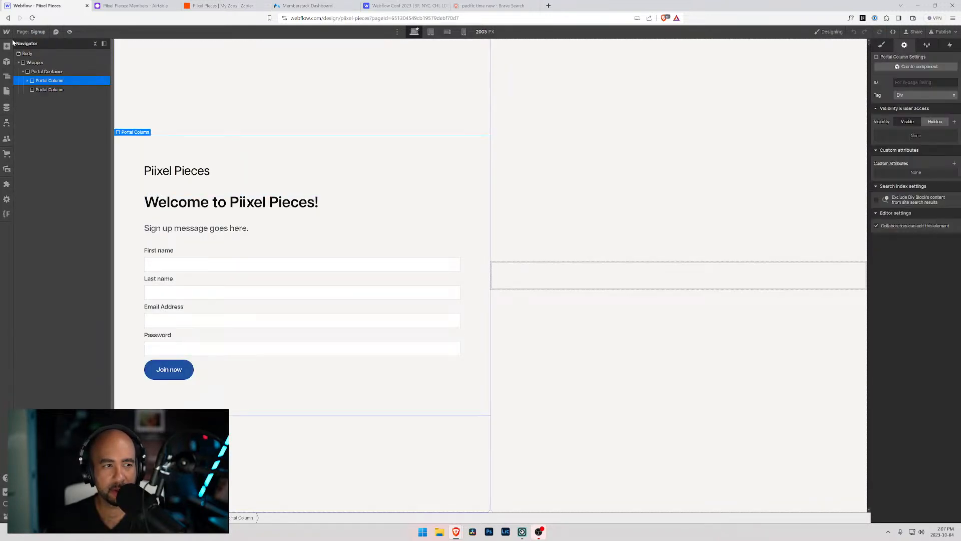
{"action": "left_click", "coordinate": [30, 72]}
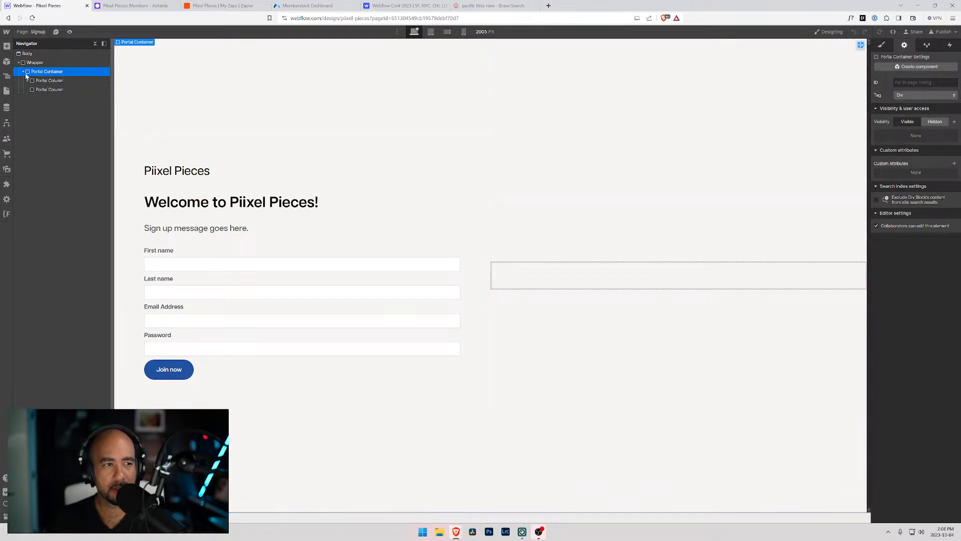
{"action": "left_click", "coordinate": [27, 81]}
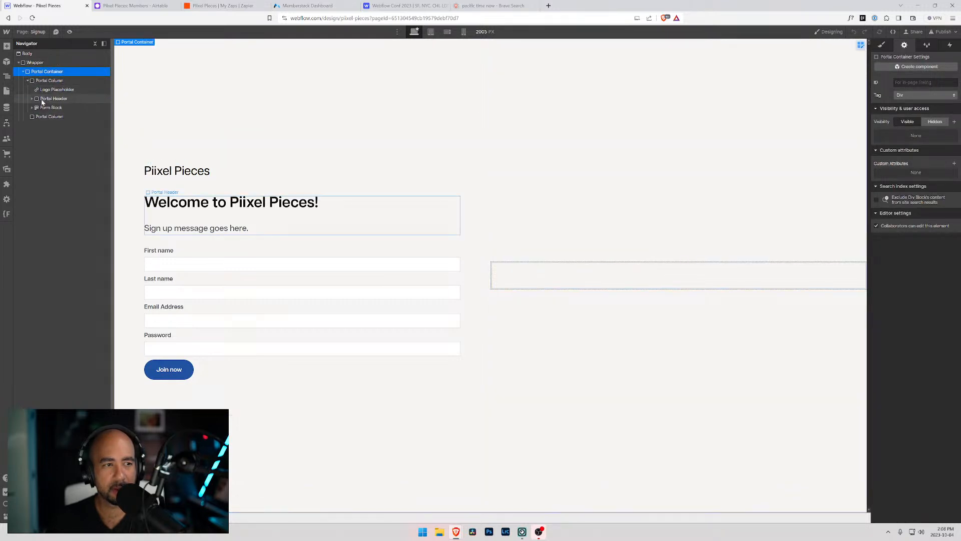
{"action": "left_click", "coordinate": [36, 107]}
{"action": "left_click", "coordinate": [49, 116]}
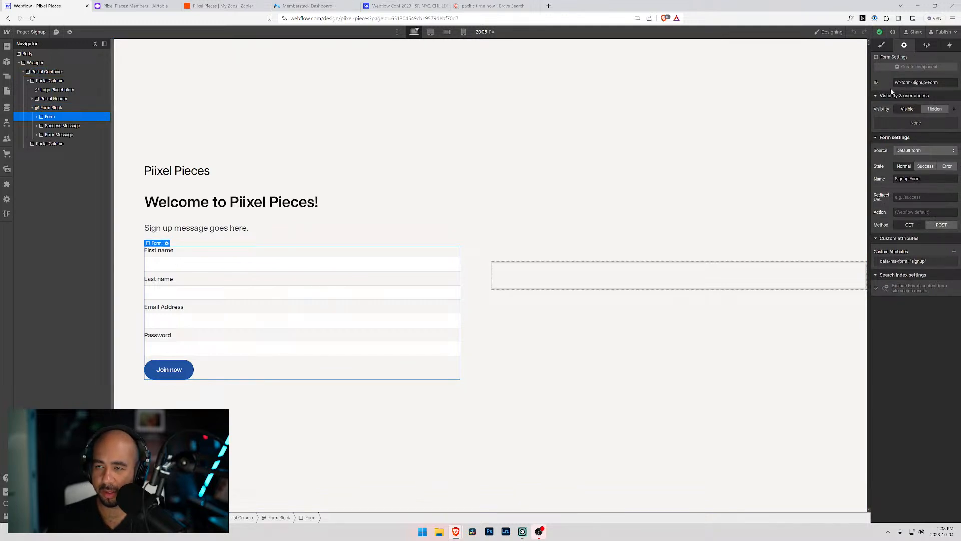
Review the data-ms-member attributes on the First name, Password, Email Address and Last name fields.
{"action": "left_click", "coordinate": [237, 267]}
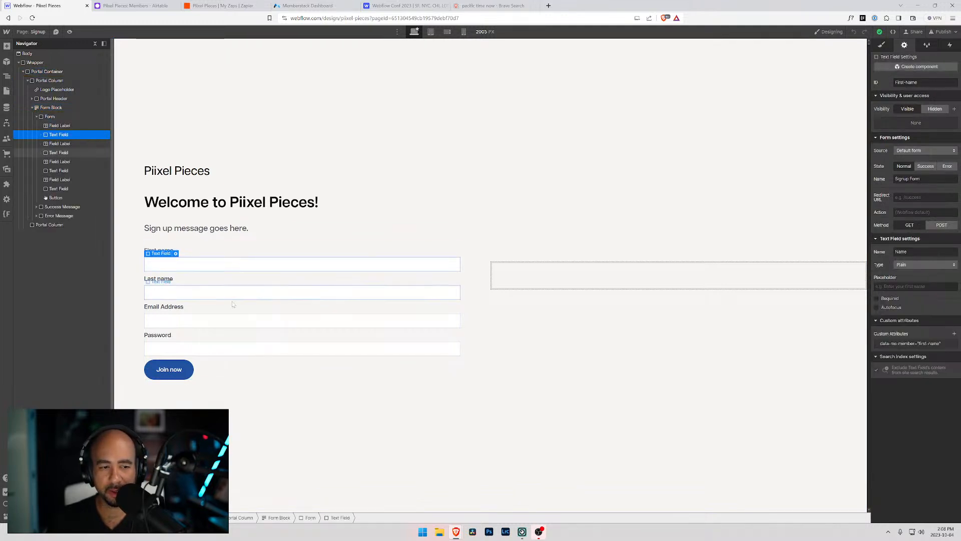
{"action": "left_click", "coordinate": [230, 350]}
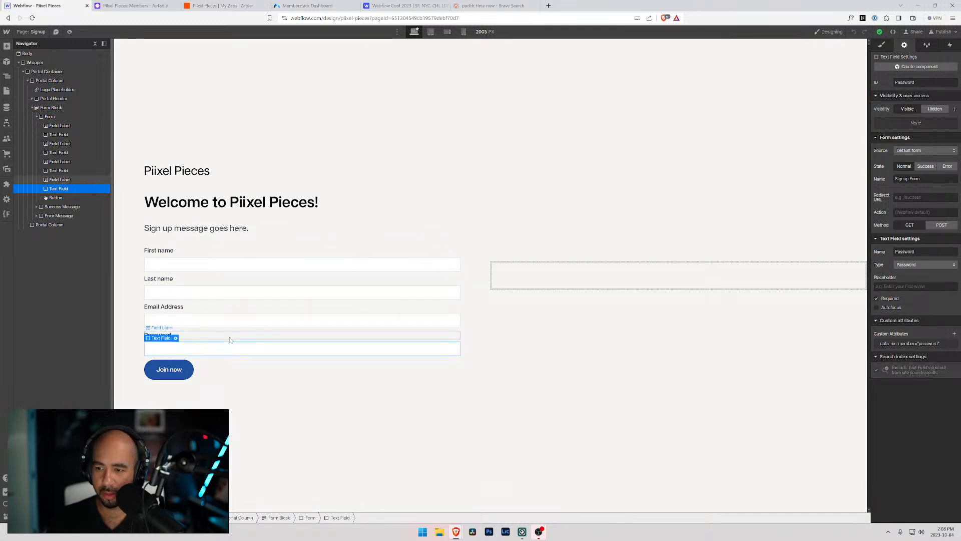
{"action": "left_click", "coordinate": [290, 324]}
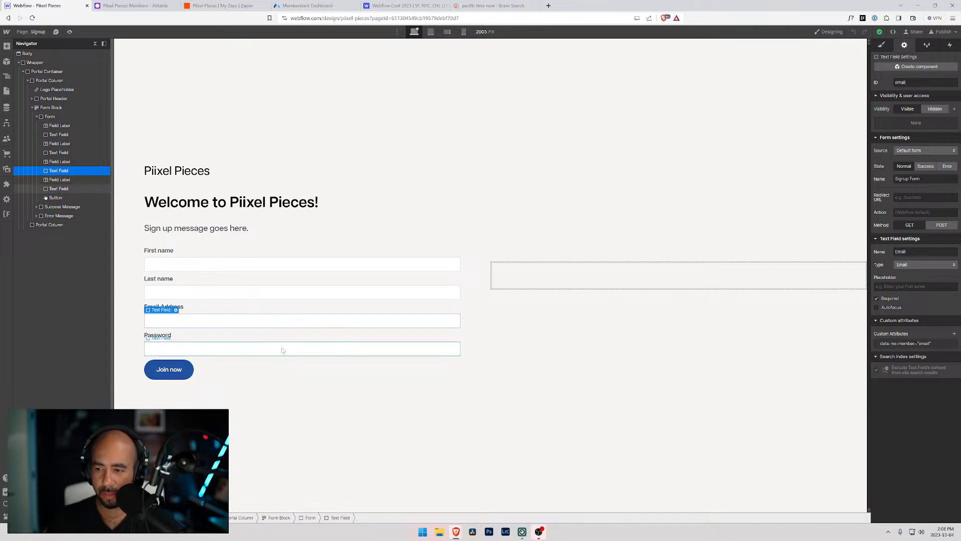
{"action": "left_click", "coordinate": [272, 295]}
{"action": "left_click", "coordinate": [278, 266]}
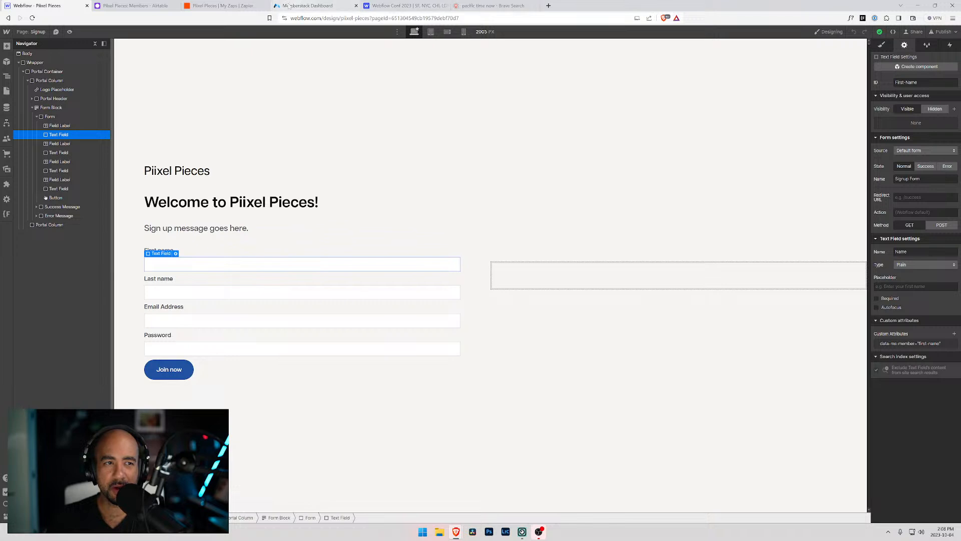
Open Memberstack's Members list and review its custom fields.
{"action": "left_click", "coordinate": [313, 6]}
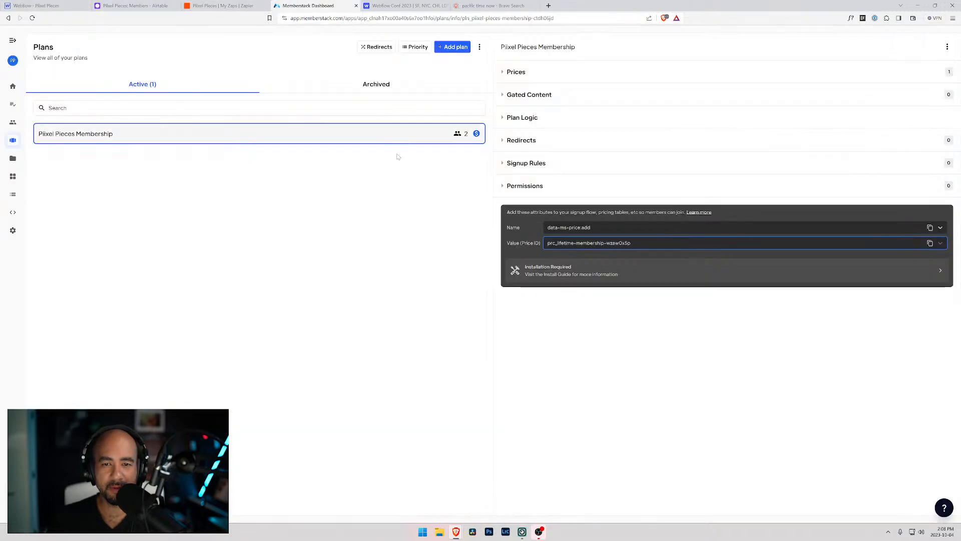
{"action": "left_click", "coordinate": [18, 124]}
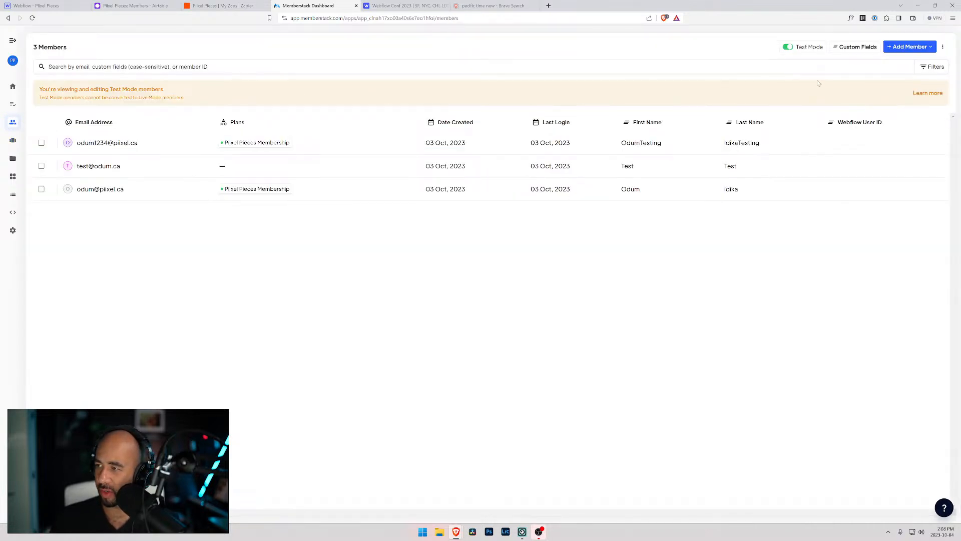
{"action": "left_click", "coordinate": [856, 47]}
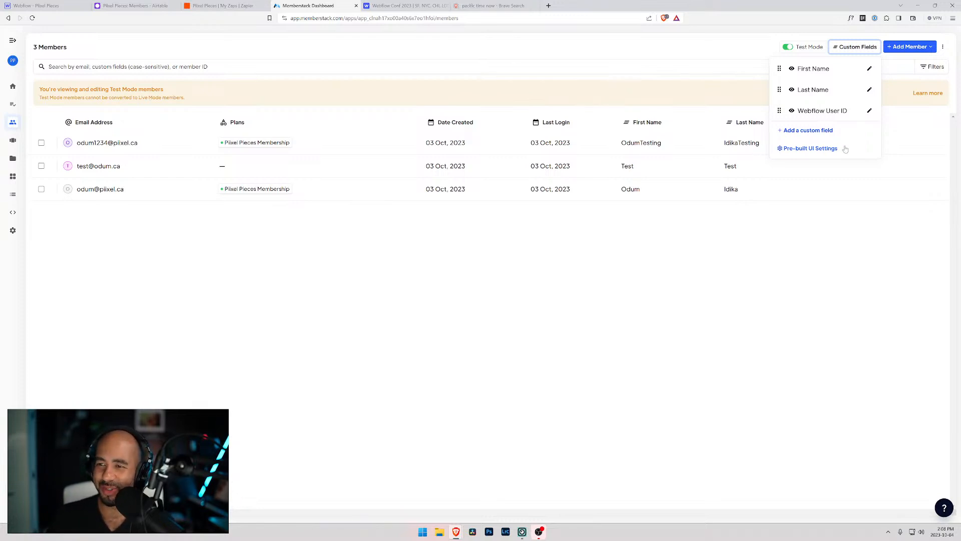
{"action": "left_click", "coordinate": [811, 227]}
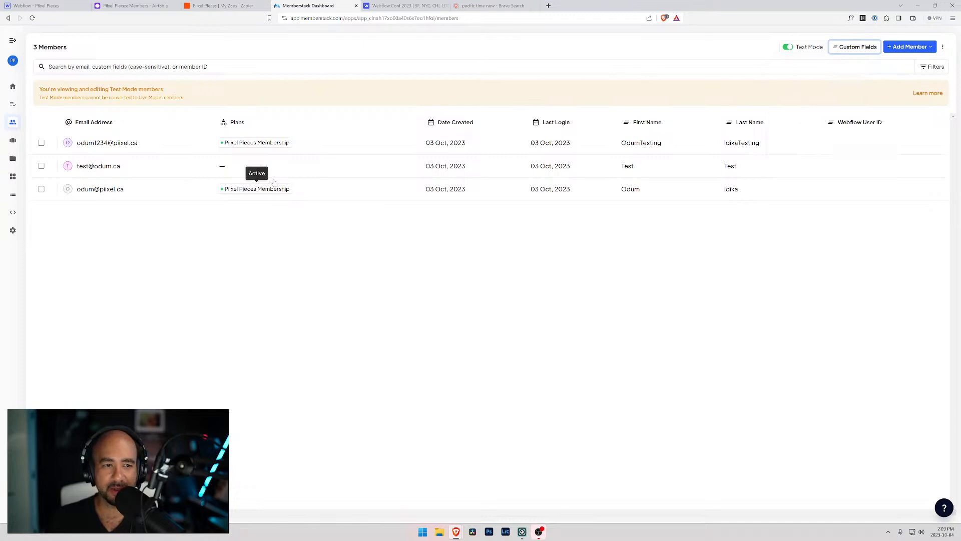
Select all three test members and delete them, confirming with '3'.
{"action": "left_click", "coordinate": [41, 142]}
{"action": "left_click", "coordinate": [41, 166]}
{"action": "left_click", "coordinate": [42, 189]}
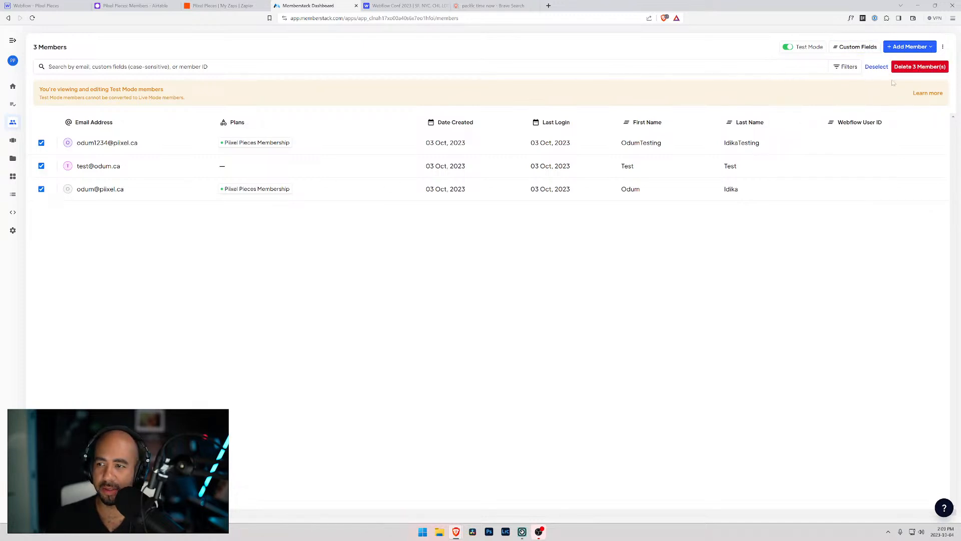
{"action": "left_click", "coordinate": [919, 66]}
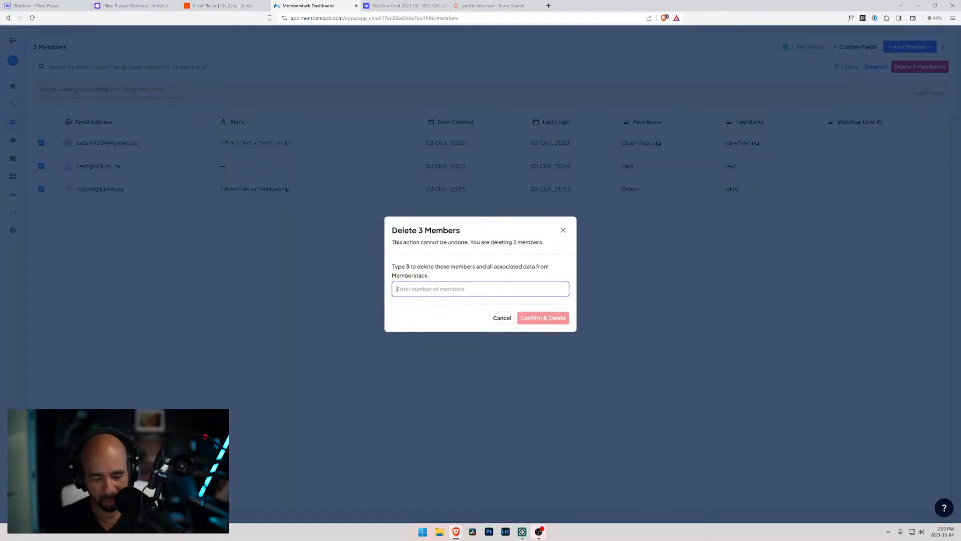
{"action": "type", "text": "3"}
{"action": "left_click", "coordinate": [550, 318]}
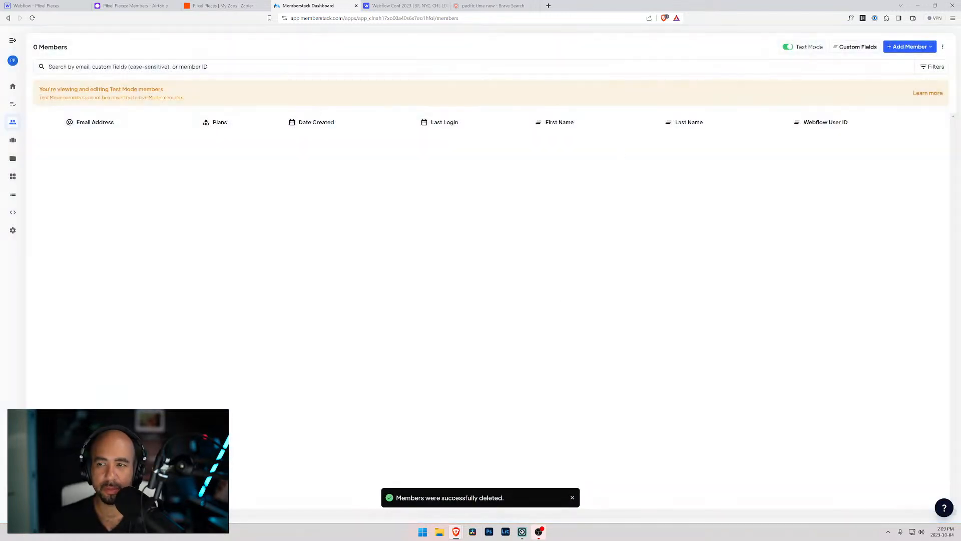
{"action": "left_click", "coordinate": [46, 5]}
Copy the published staging site's signup address into a Brave private window and load the site's homepage.
{"action": "left_click", "coordinate": [942, 32]}
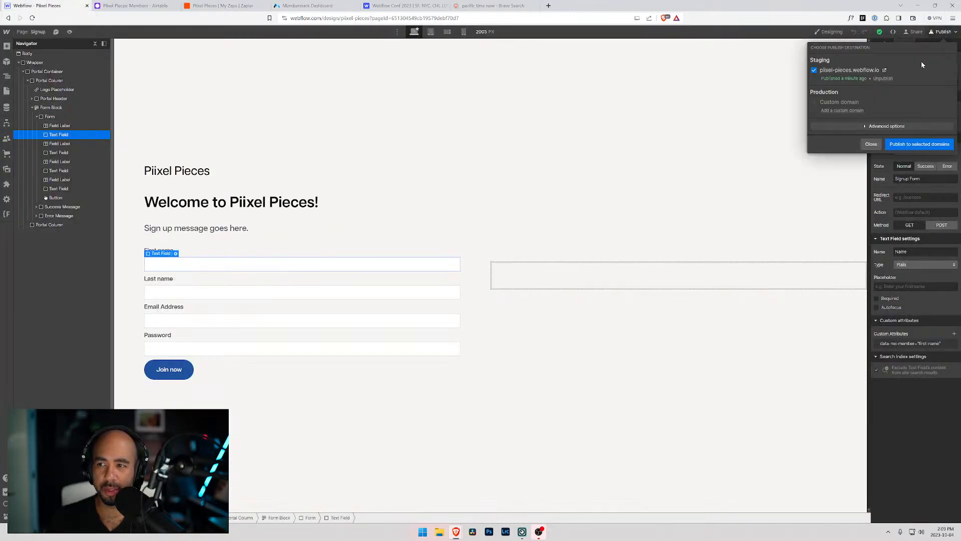
{"action": "left_click", "coordinate": [884, 71]}
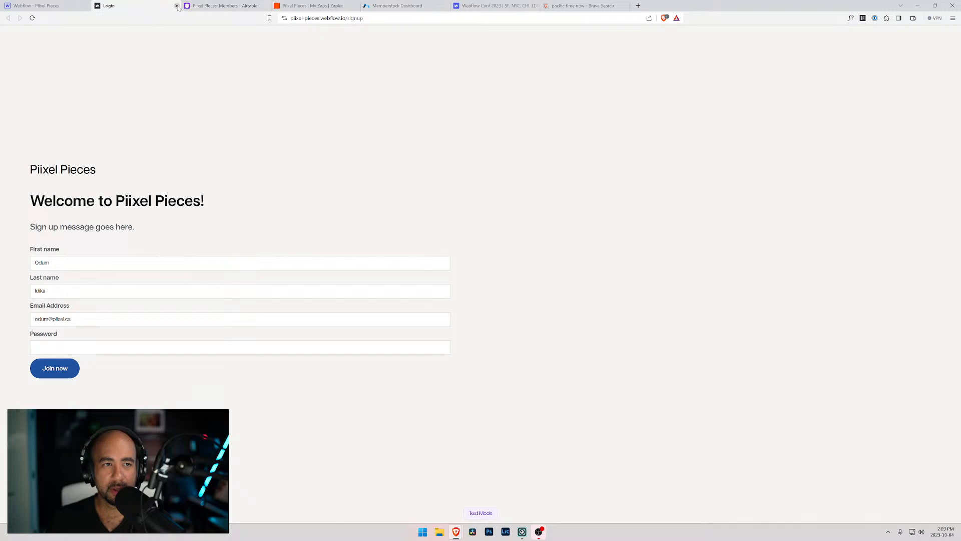
{"action": "left_click", "coordinate": [364, 19]}
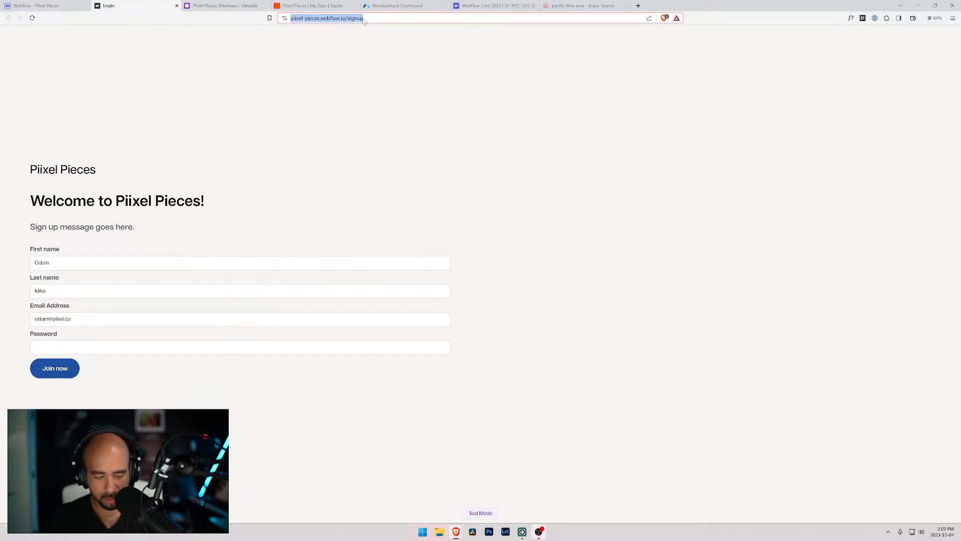
{"action": "key", "text": "ctrl+c"}
{"action": "key", "text": "ctrl+shift+n"}
{"action": "key", "text": "ctrl+v"}
{"action": "key", "text": "Return"}
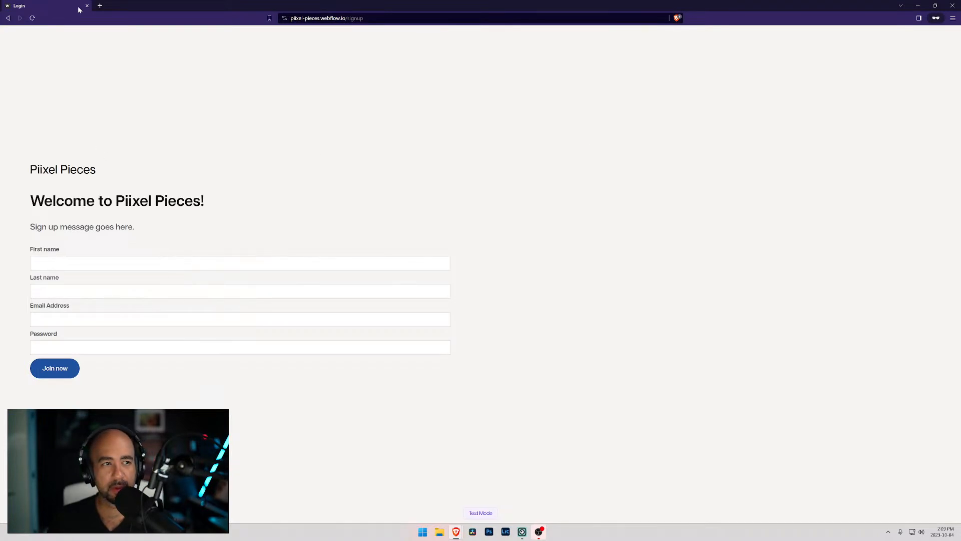
{"action": "left_click_drag", "start_coordinate": [347, 18], "coordinate": [408, 29]}
{"action": "key", "text": "BackSpace"}
{"action": "key", "text": "Return"}
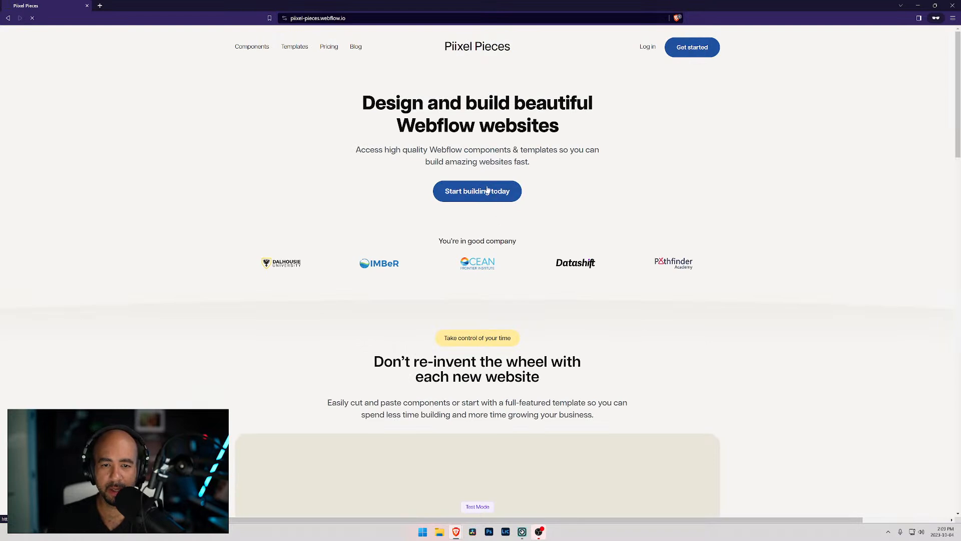
On the signup page, enter a test member's first name, last name, e-mail and password, then click Join now.
{"action": "left_click", "coordinate": [486, 189]}
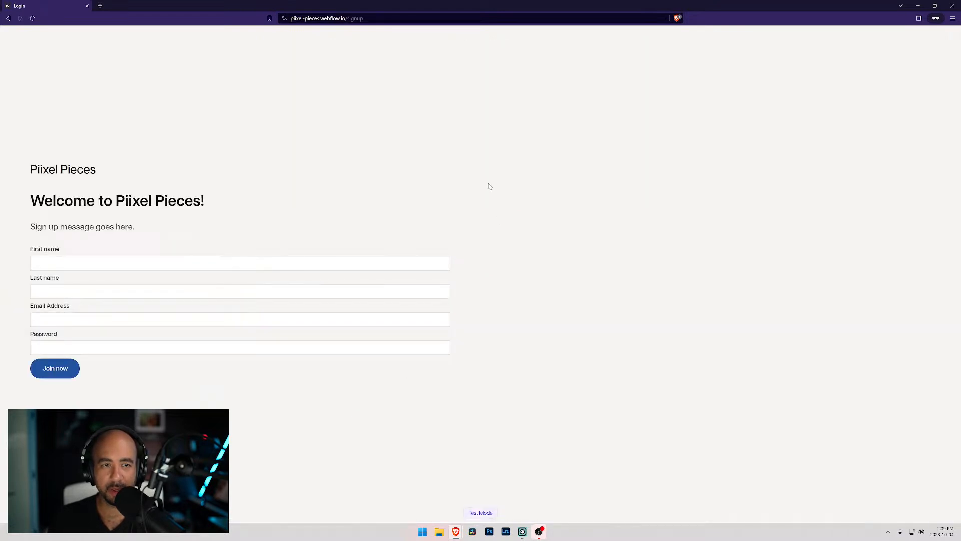
{"action": "left_click", "coordinate": [34, 263]}
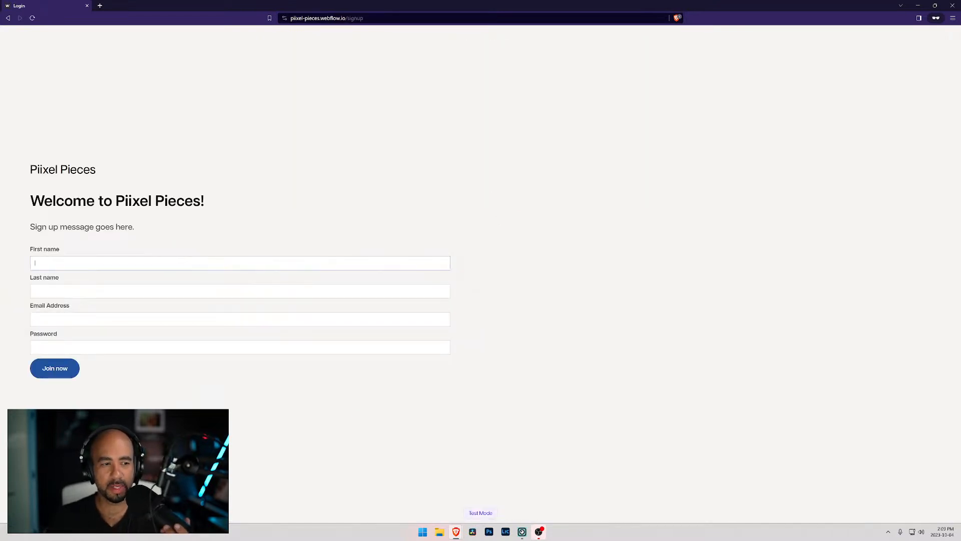
{"action": "key", "text": "Tab"}
{"action": "key", "text": "Tab"}
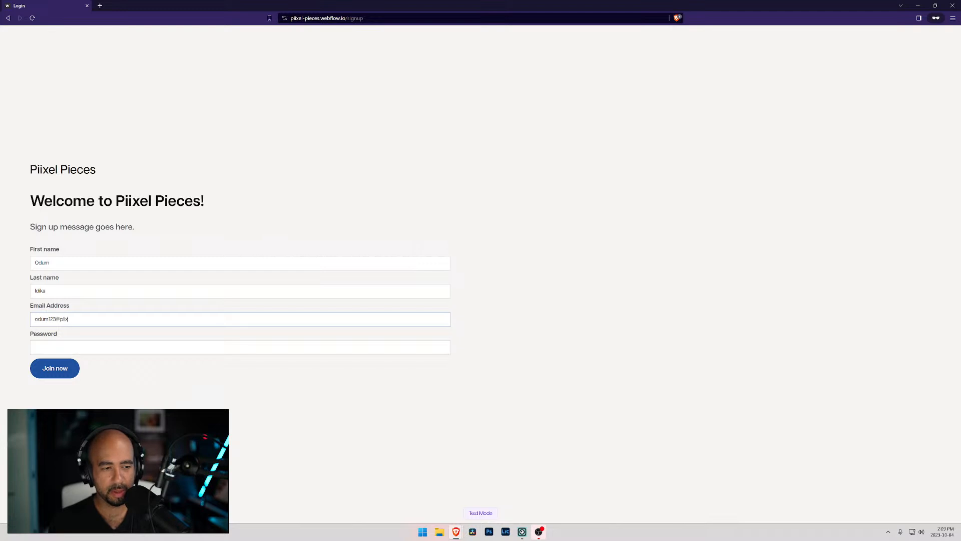
{"action": "key", "text": "Tab"}
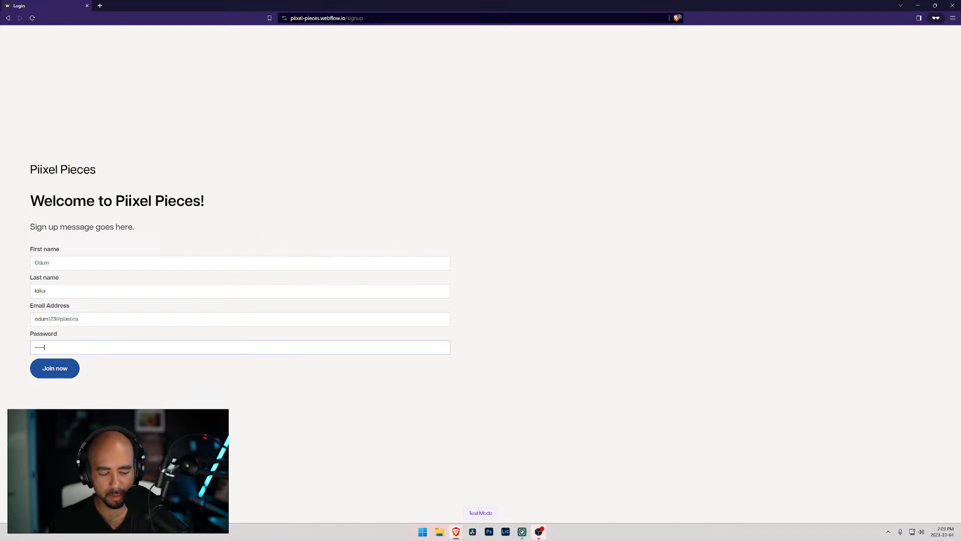
{"action": "type", "text": "*"}
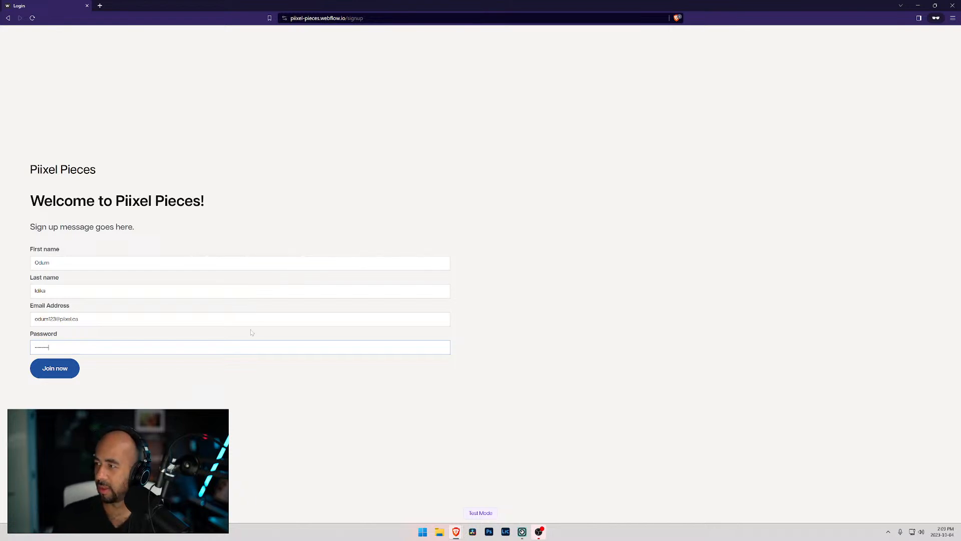
{"action": "left_click", "coordinate": [56, 370]}
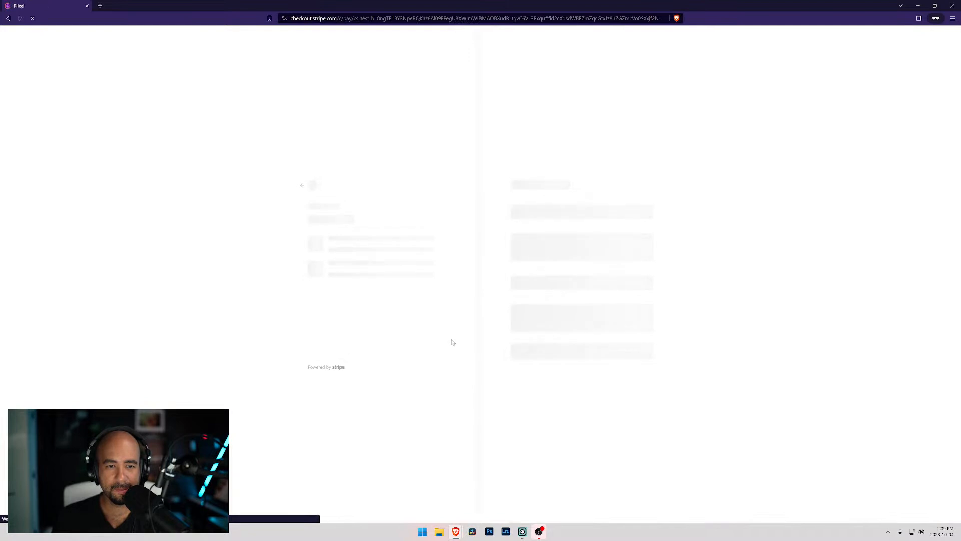
Pay $399.00 for the Piixel Pieces Membership with the Stripe test card, expiry, CVC, cardholder name and postal code.
{"action": "left_click", "coordinate": [551, 211]}
{"action": "type", "text": "4242 4242 4242 4242"}
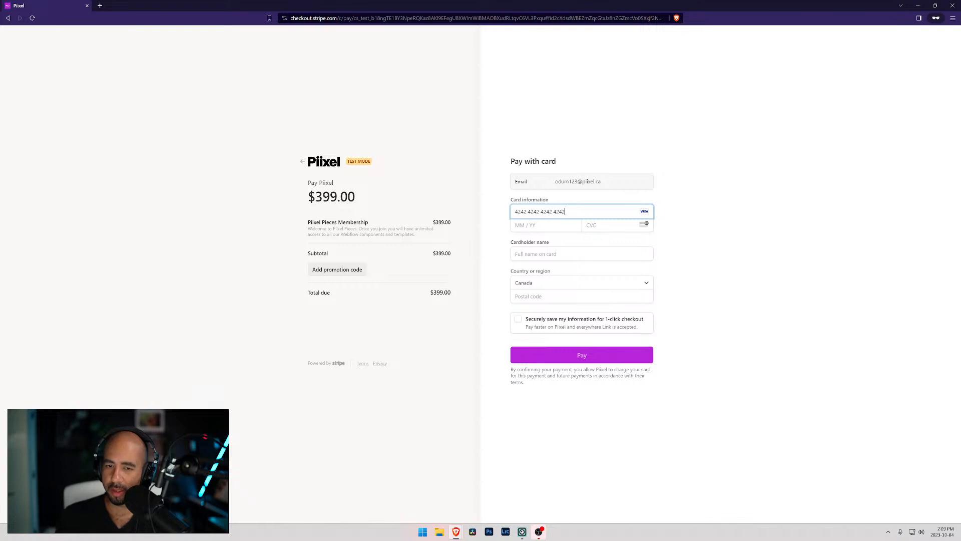
{"action": "left_click", "coordinate": [551, 253]}
{"action": "left_click", "coordinate": [545, 225]}
{"action": "type", "text": "01 / 26"}
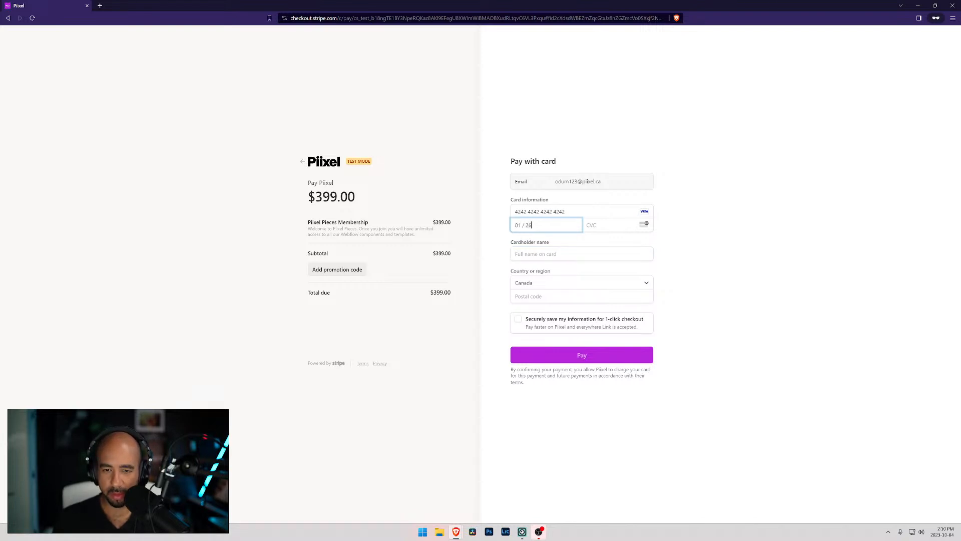
{"action": "type", "text": "3"}
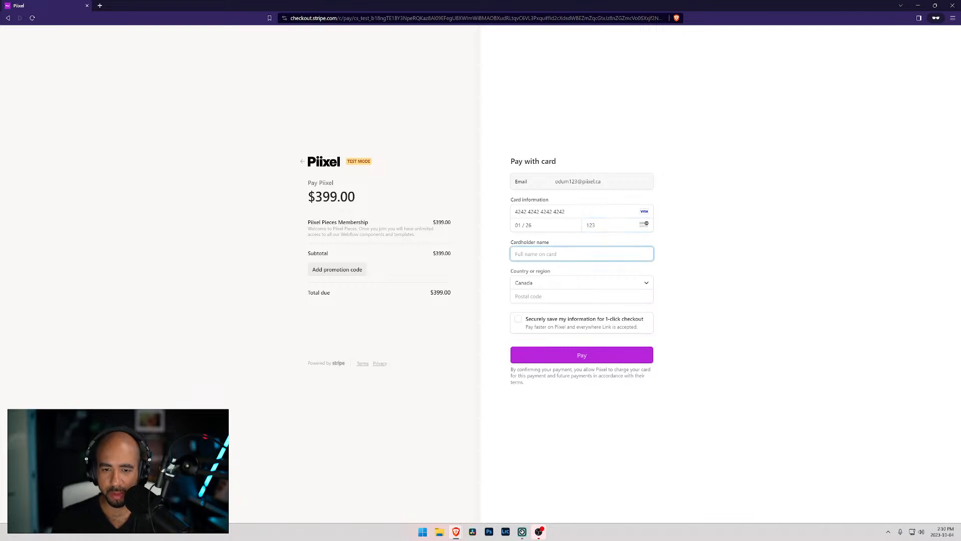
{"action": "key", "text": "Tab"}
{"action": "key", "text": "Tab"}
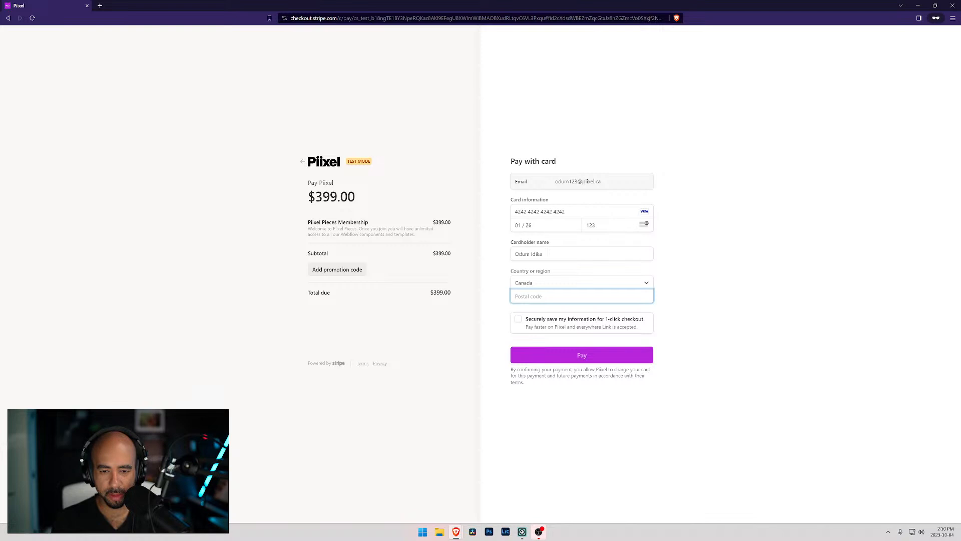
{"action": "left_click", "coordinate": [566, 359]}
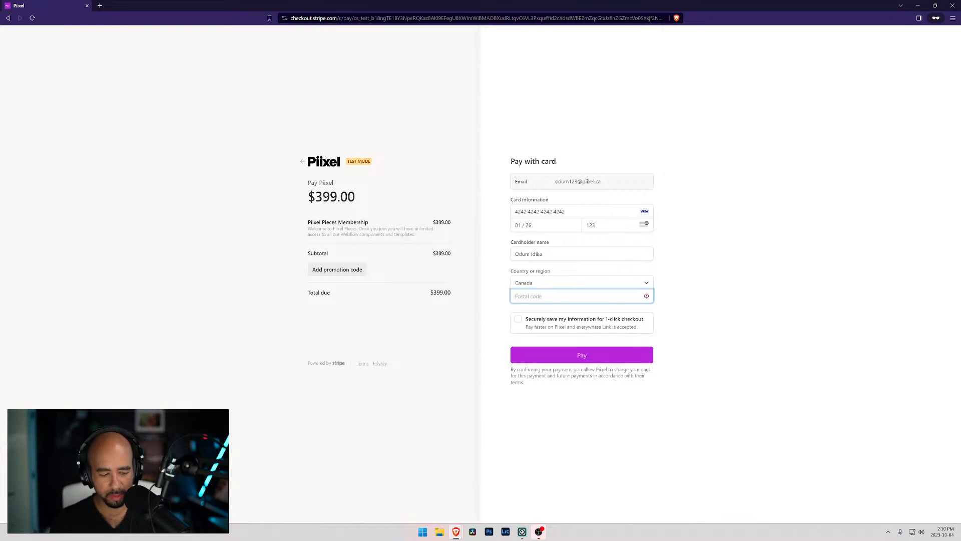
{"action": "type", "text": "1A1"}
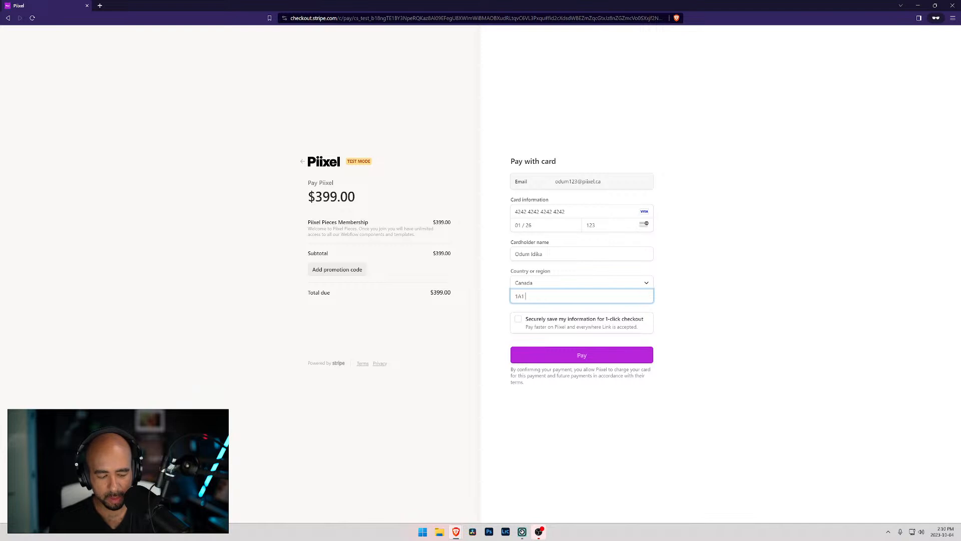
{"action": "type", "text": " A1A"}
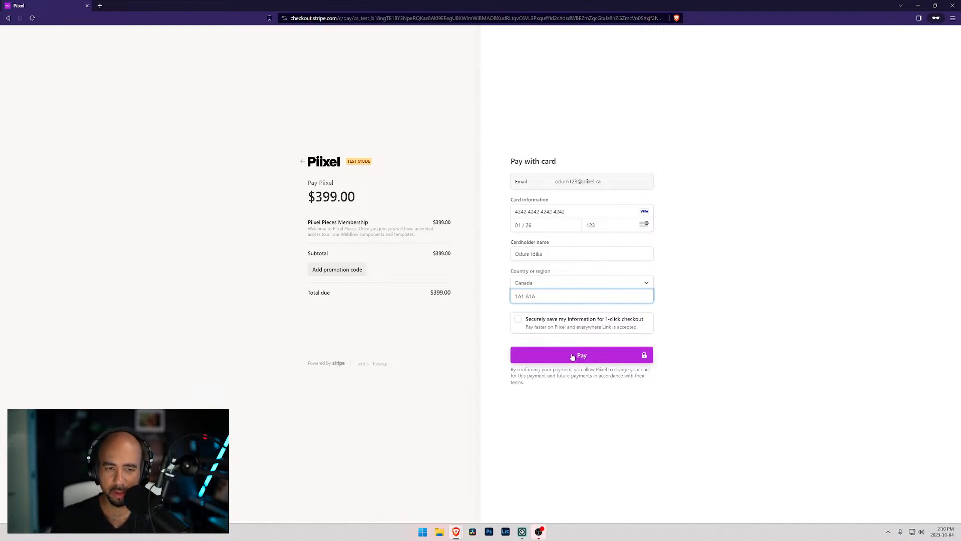
{"action": "key", "text": "ctrl+a"}
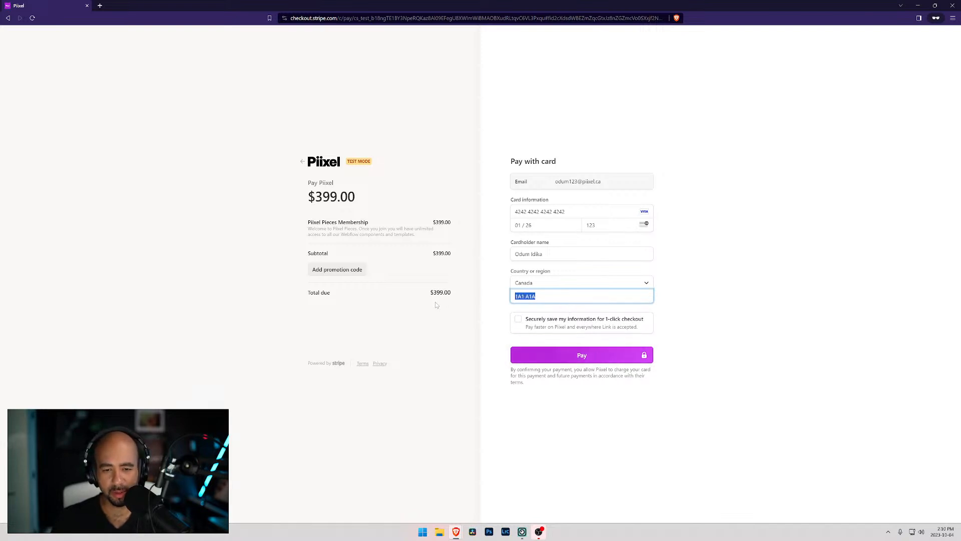
{"action": "type", "text": "A1A 1A1"}
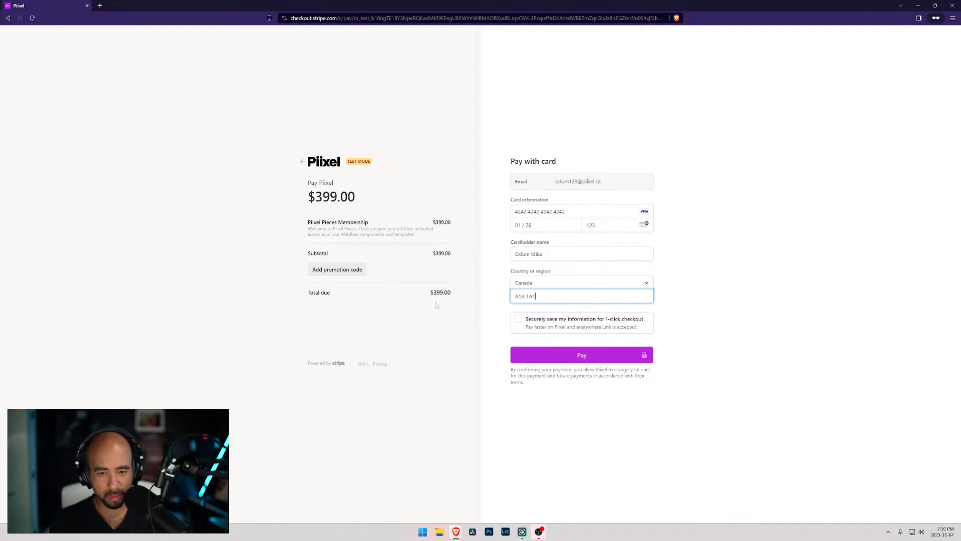
{"action": "left_click", "coordinate": [591, 357]}
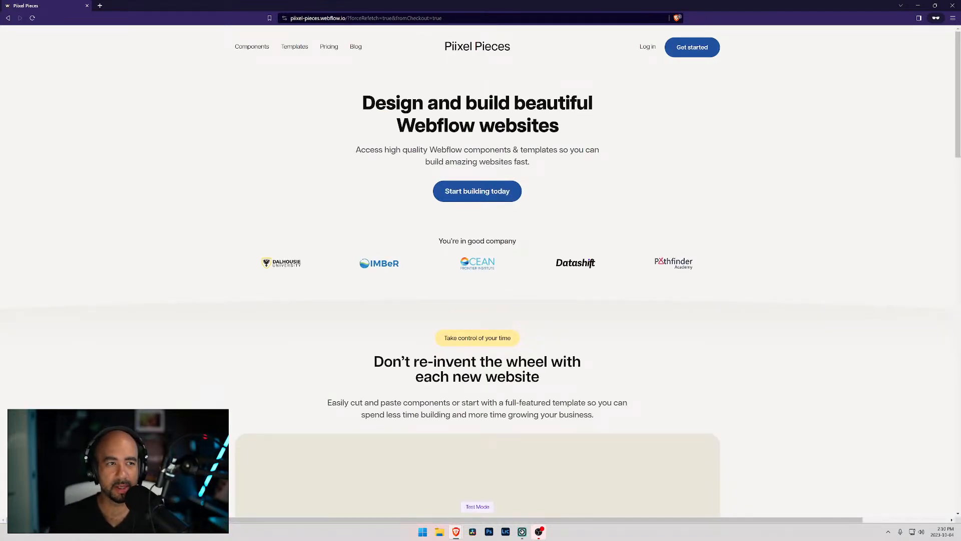
Confirm the new test member is listed in Memberstack with the Piixel Pieces Membership plan, then return to Webflow Designer.
{"action": "scroll", "coordinate": [372, 52], "scroll_direction": "down", "scroll_amount": 3}
{"action": "scroll", "coordinate": [372, 52], "scroll_direction": "up", "scroll_amount": 3}
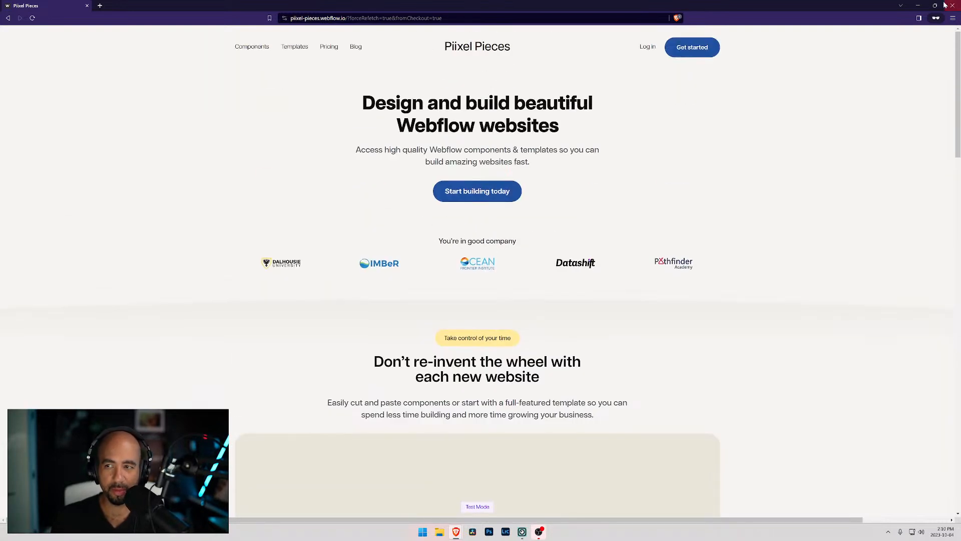
{"action": "left_click", "coordinate": [919, 7]}
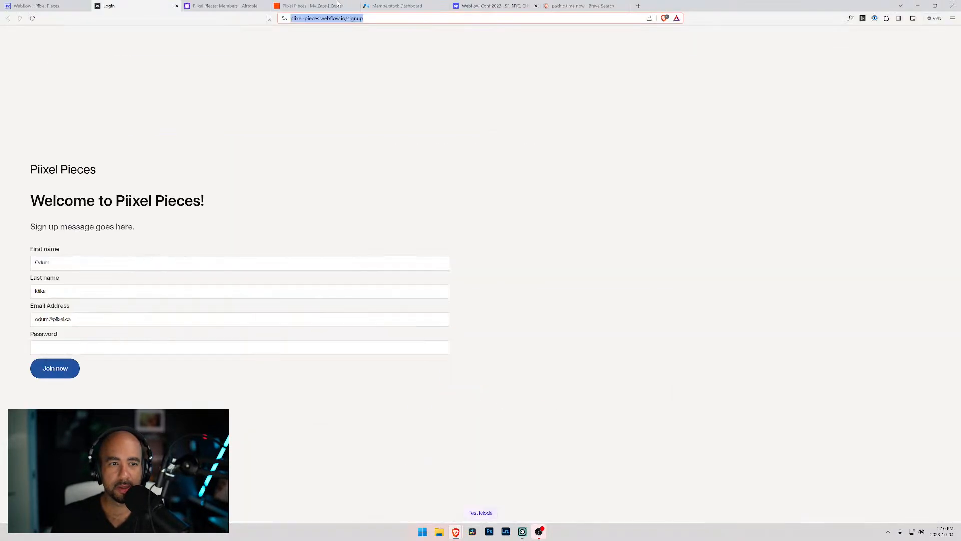
{"action": "left_click", "coordinate": [223, 6]}
{"action": "left_click", "coordinate": [401, 5]}
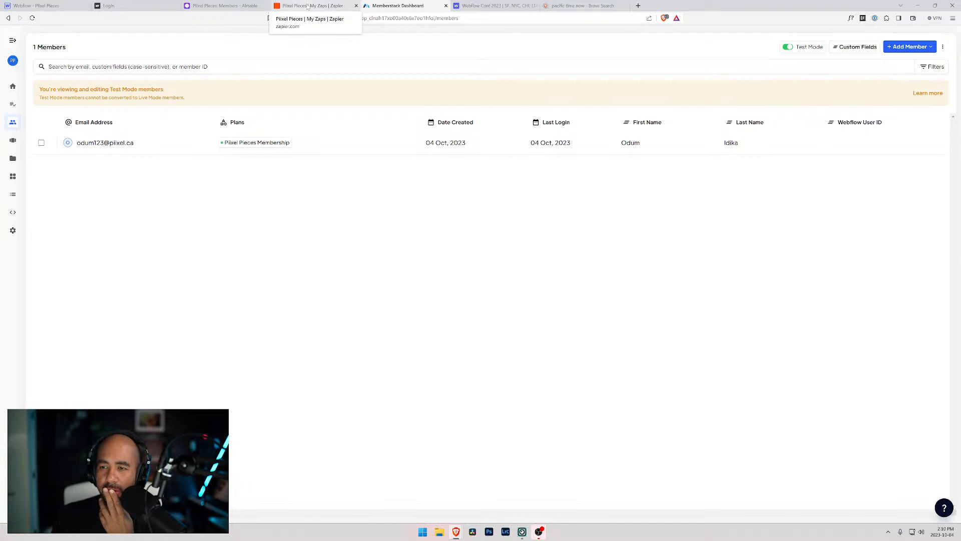
{"action": "left_click", "coordinate": [37, 5]}
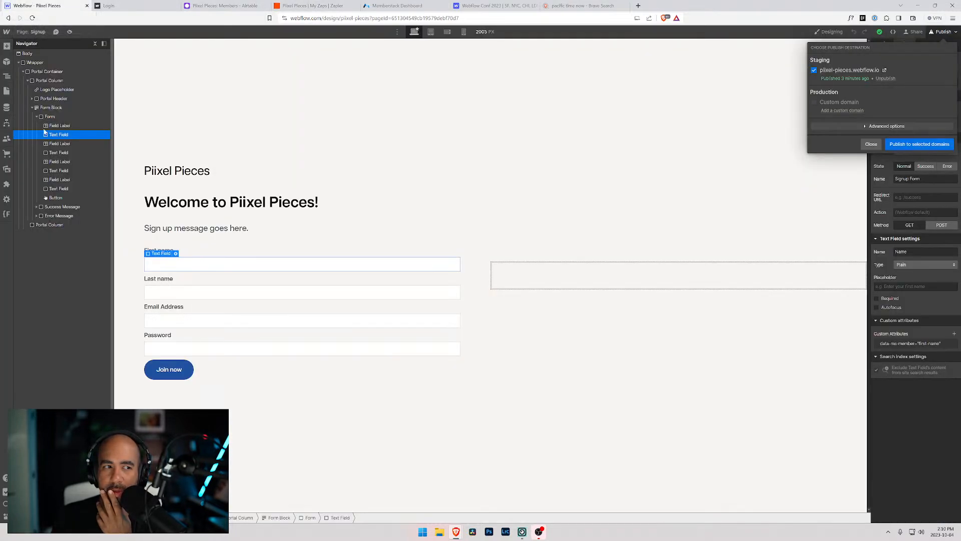
Review the empty Members CMS collection's First Name, Last Name and Email Address fields, then go to Zapier's Piixel Pieces folder.
{"action": "left_click", "coordinate": [7, 107]}
{"action": "left_click", "coordinate": [7, 107]}
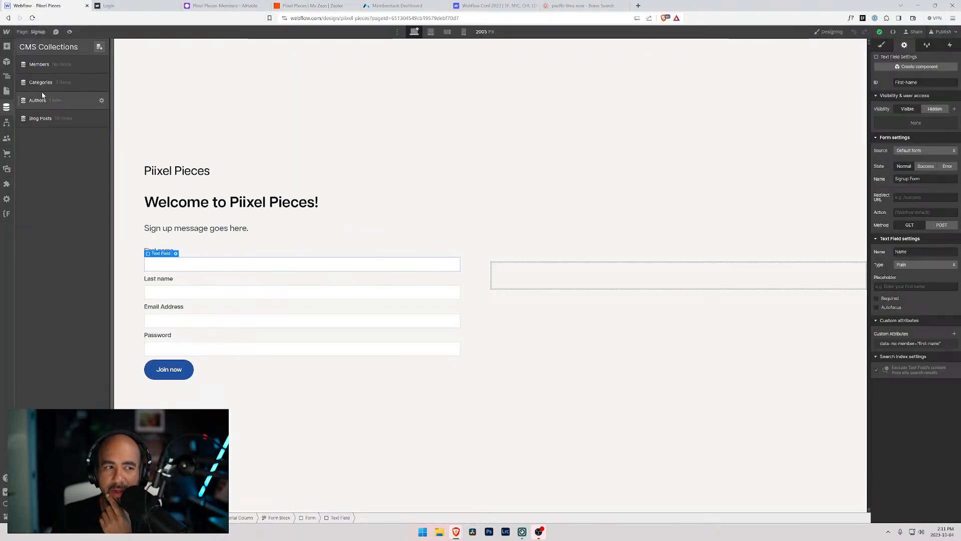
{"action": "left_click", "coordinate": [38, 65]}
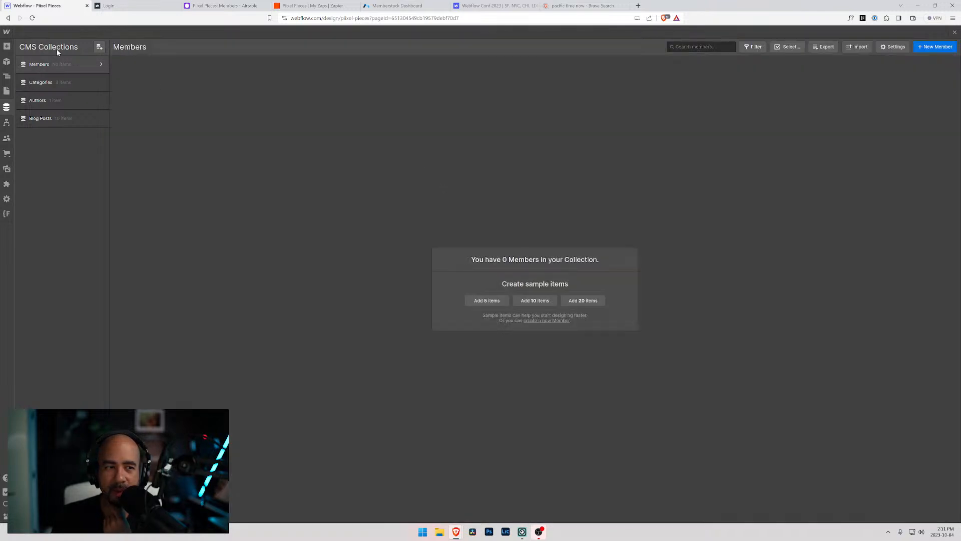
{"action": "left_click", "coordinate": [103, 65]}
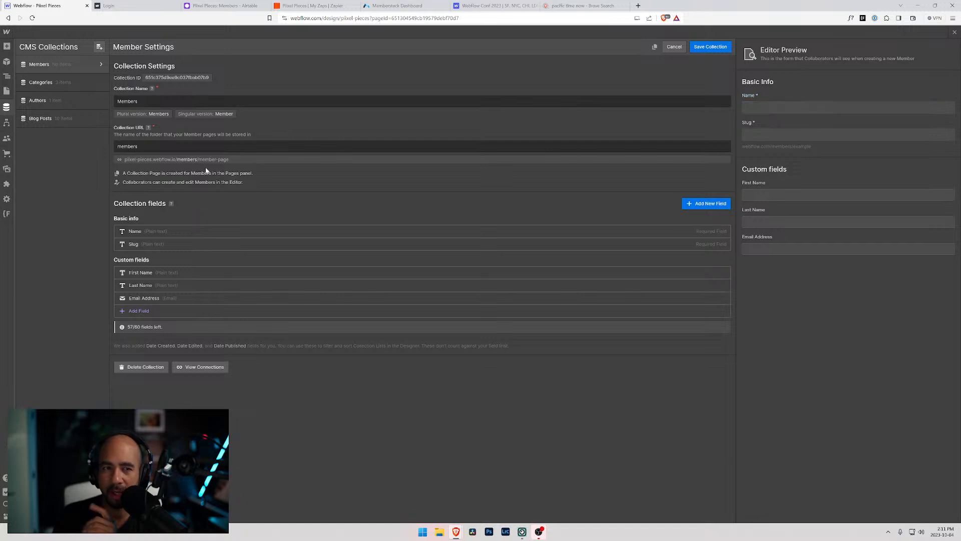
{"action": "left_click", "coordinate": [308, 7]}
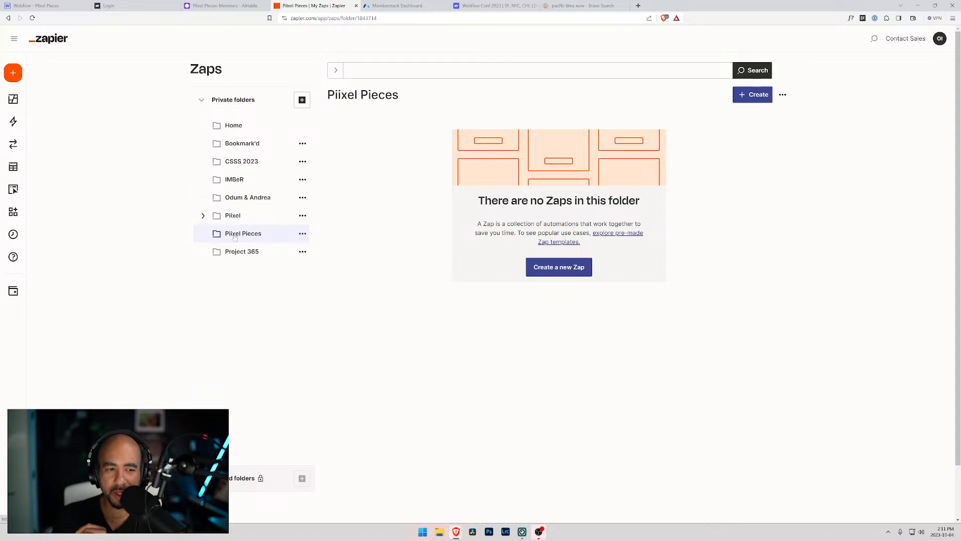
Create a new Zap in the Piixel Pieces folder and search 'mem' to choose Memberstack (1.2.1) as trigger app.
{"action": "left_click", "coordinate": [557, 271]}
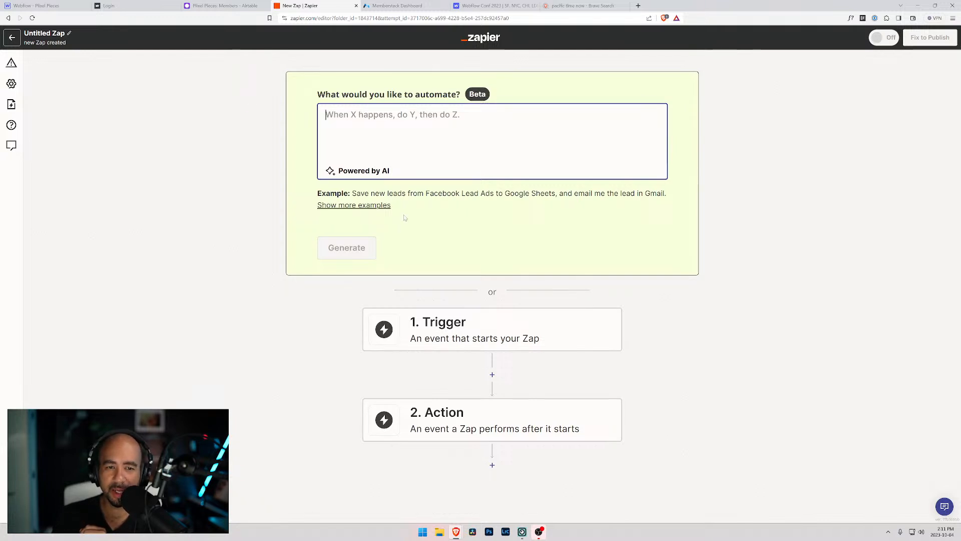
{"action": "scroll", "coordinate": [622, 206], "scroll_direction": "down", "scroll_amount": 1}
{"action": "scroll", "coordinate": [616, 209], "scroll_direction": "up", "scroll_amount": 3}
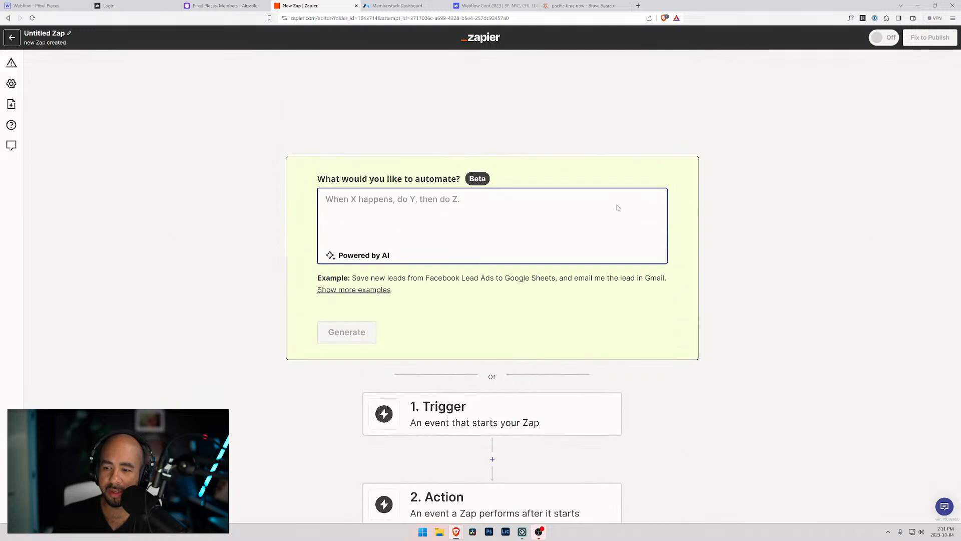
{"action": "scroll", "coordinate": [258, 148], "scroll_direction": "down", "scroll_amount": 2}
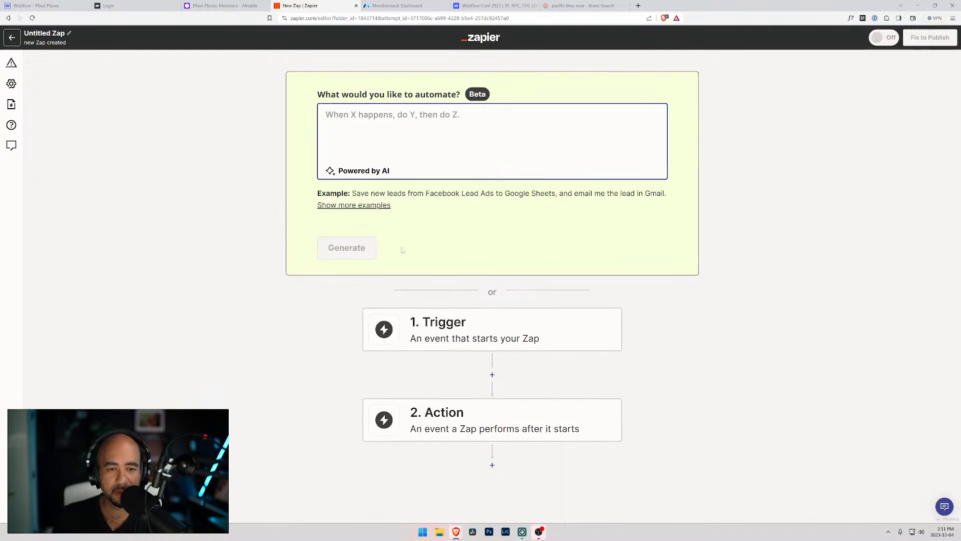
{"action": "scroll", "coordinate": [361, 251], "scroll_direction": "up", "scroll_amount": 3}
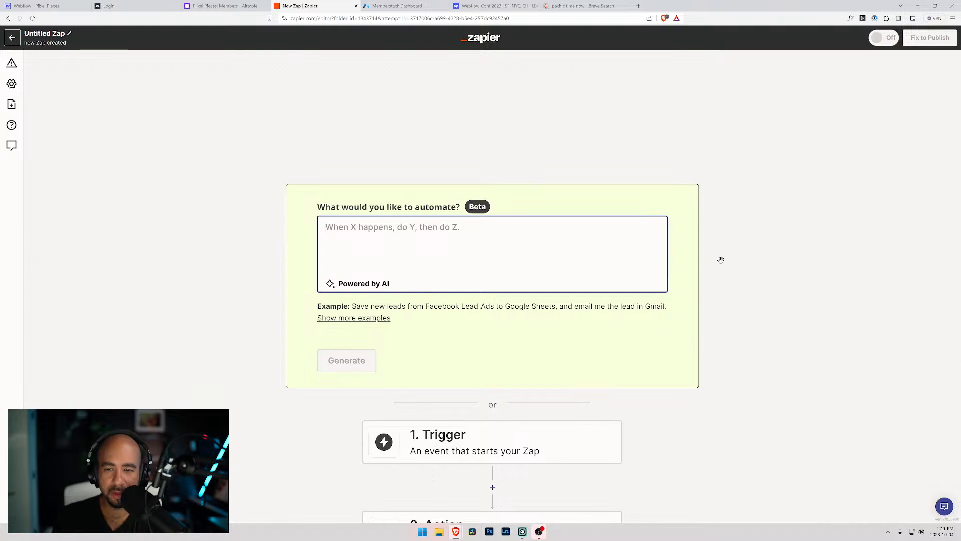
{"action": "scroll", "coordinate": [721, 241], "scroll_direction": "down", "scroll_amount": 2}
{"action": "scroll", "coordinate": [586, 241], "scroll_direction": "up", "scroll_amount": 2}
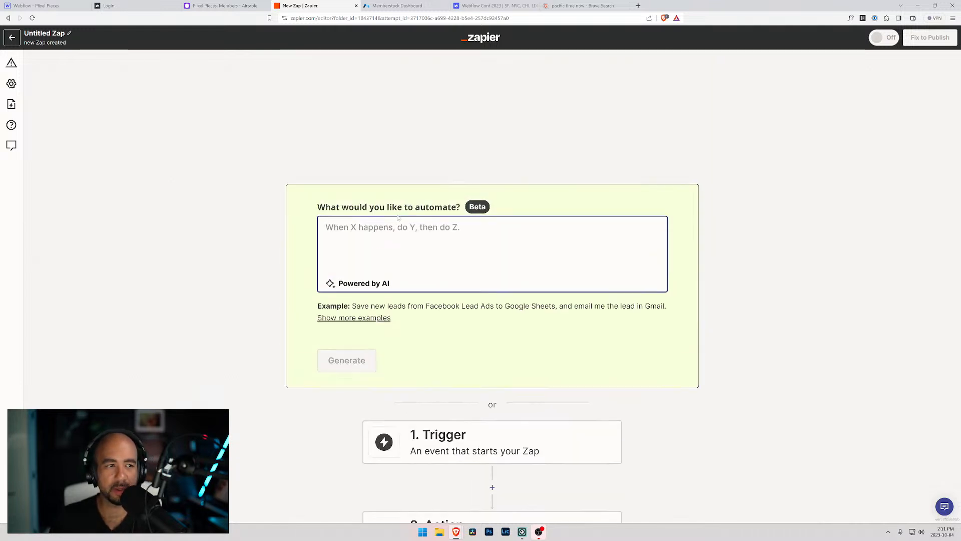
{"action": "left_click", "coordinate": [484, 444]}
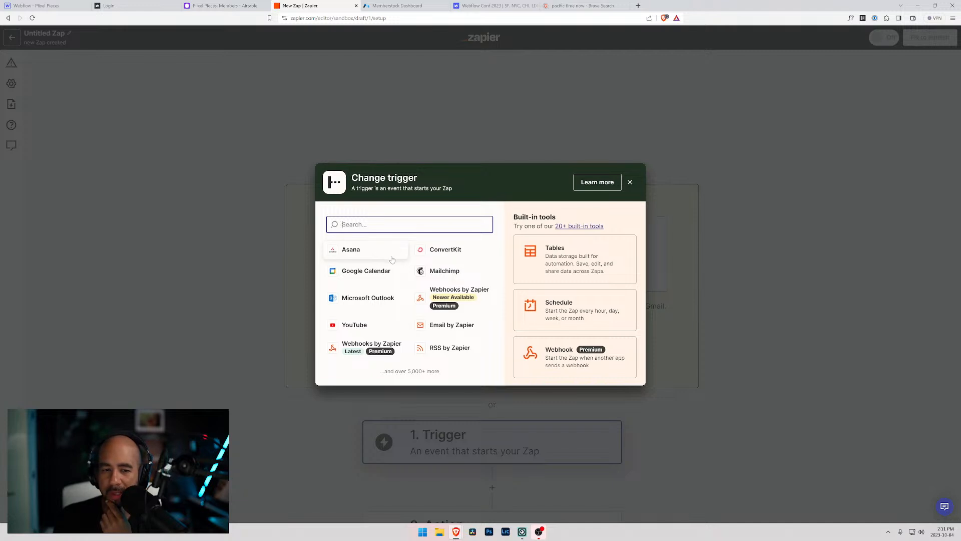
{"action": "type", "text": "member"}
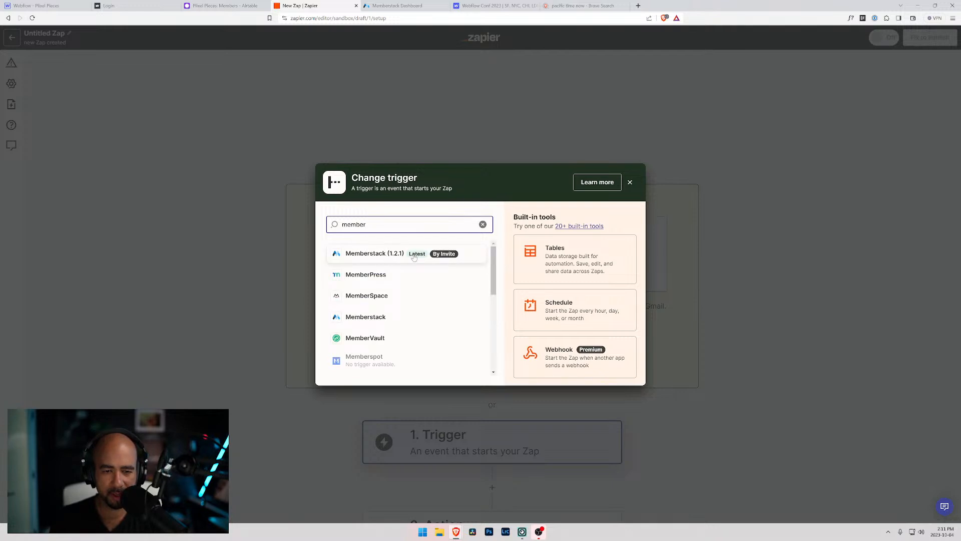
{"action": "left_click", "coordinate": [463, 258]}
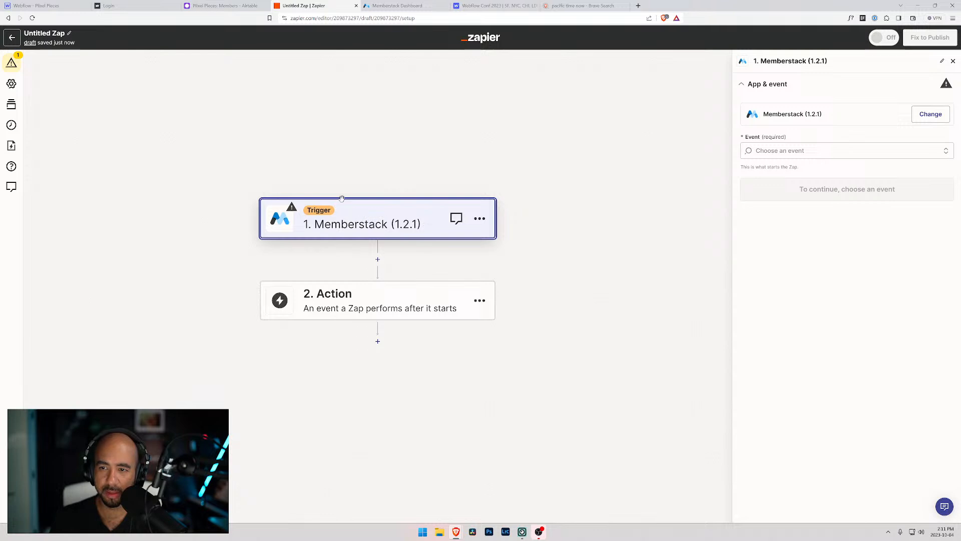
Search 'web' and choose Webflow as the action step's app, leaving the trigger app unchanged.
{"action": "left_click", "coordinate": [932, 115]}
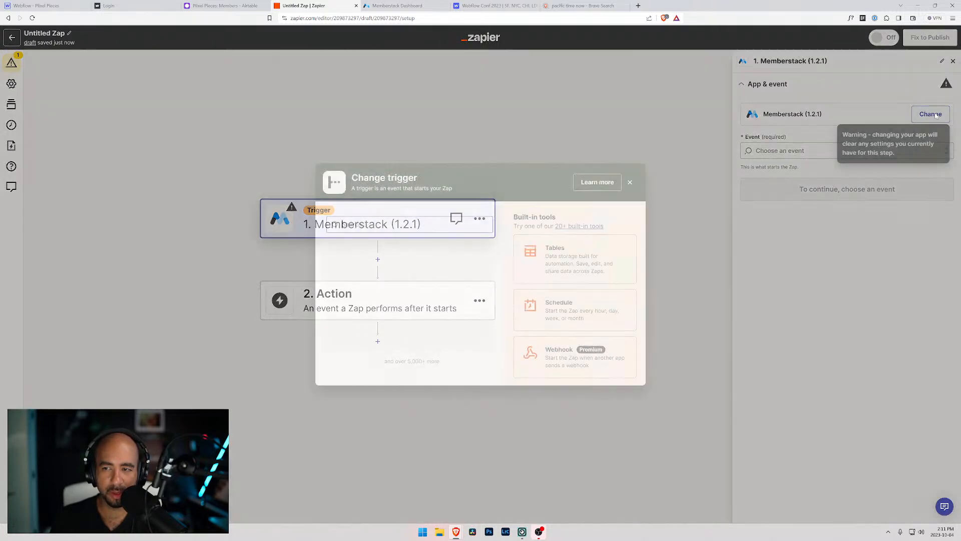
{"action": "left_click", "coordinate": [630, 182]}
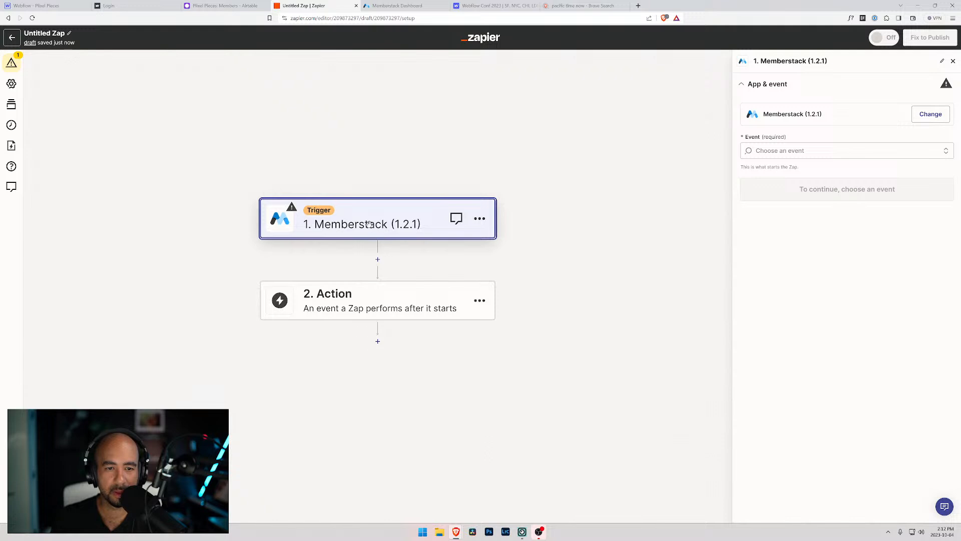
{"action": "left_click", "coordinate": [368, 305]}
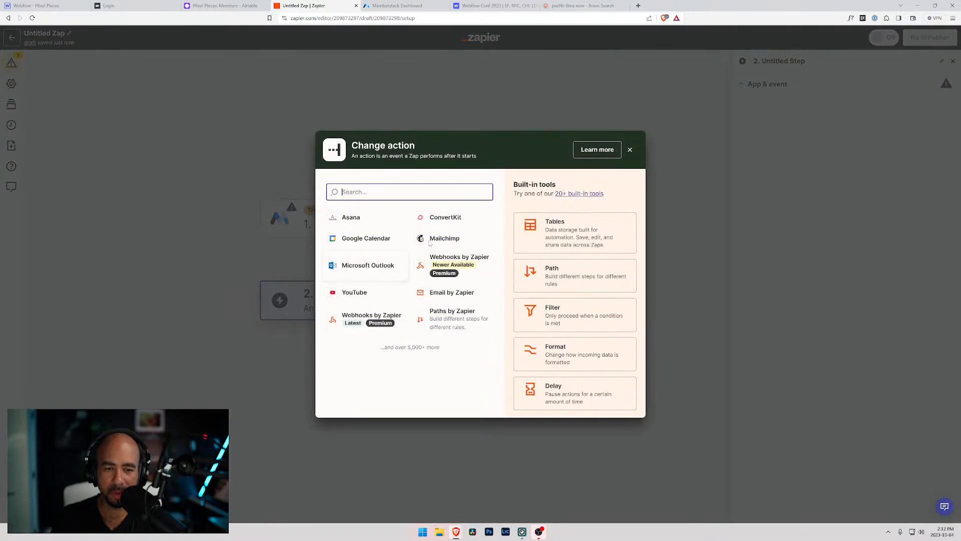
{"action": "type", "text": "web"}
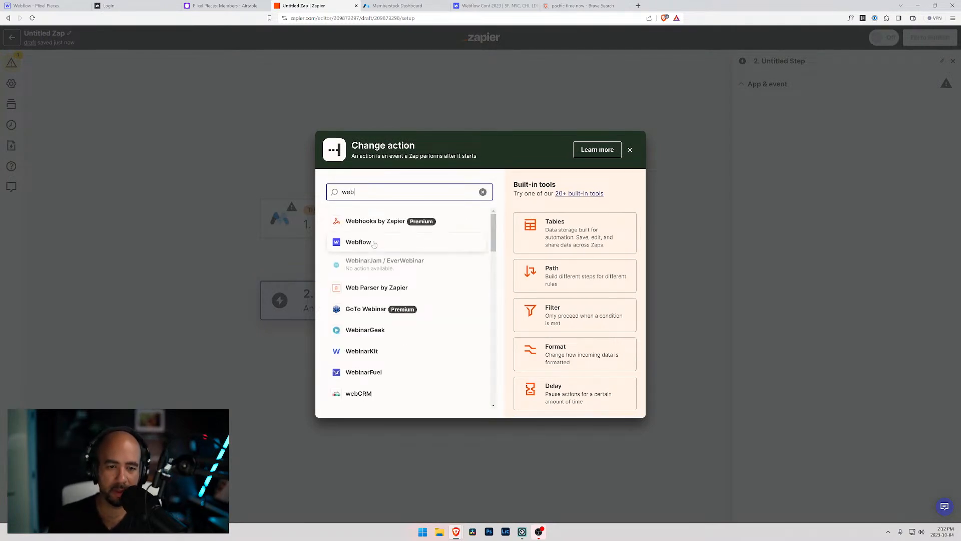
{"action": "left_click", "coordinate": [374, 244]}
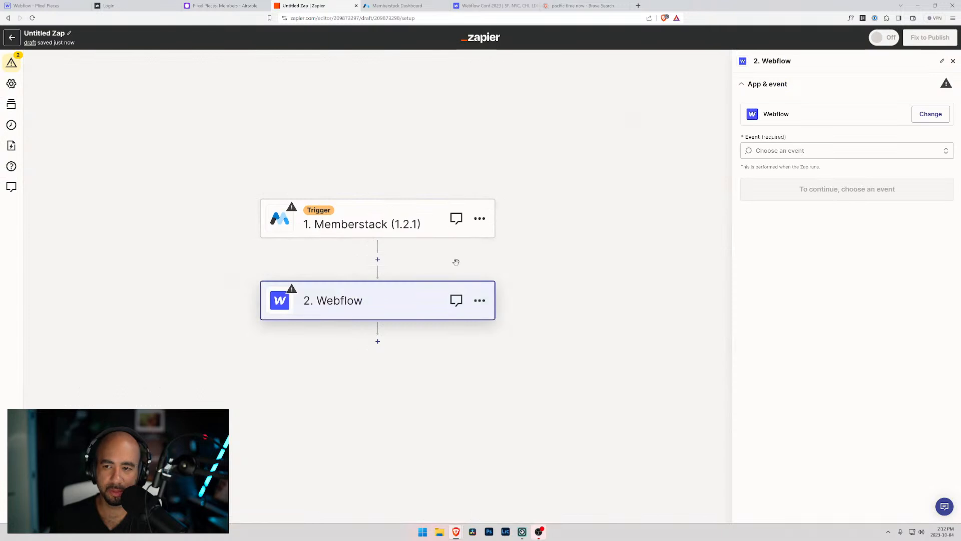
Set the Memberstack trigger step's event to New Member.
{"action": "left_click", "coordinate": [479, 218]}
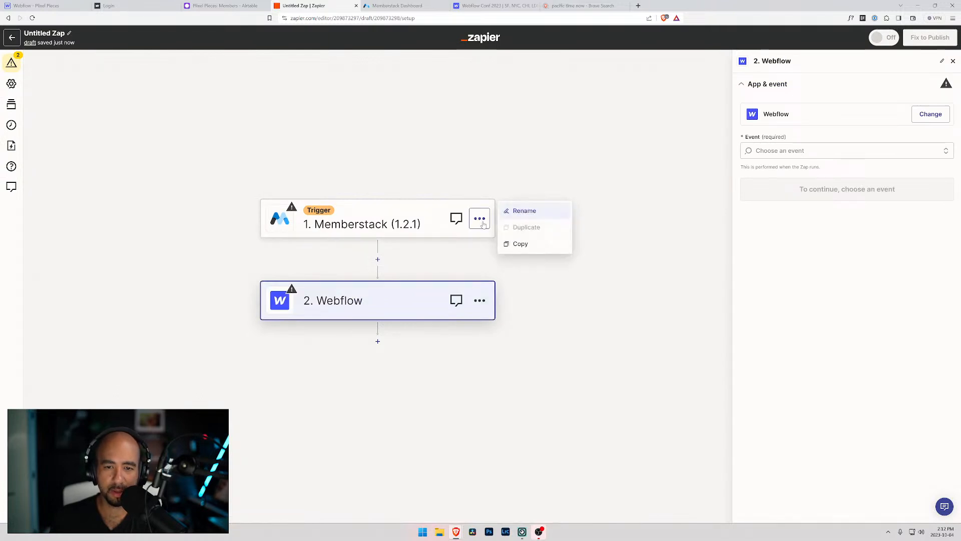
{"action": "key", "text": "Escape"}
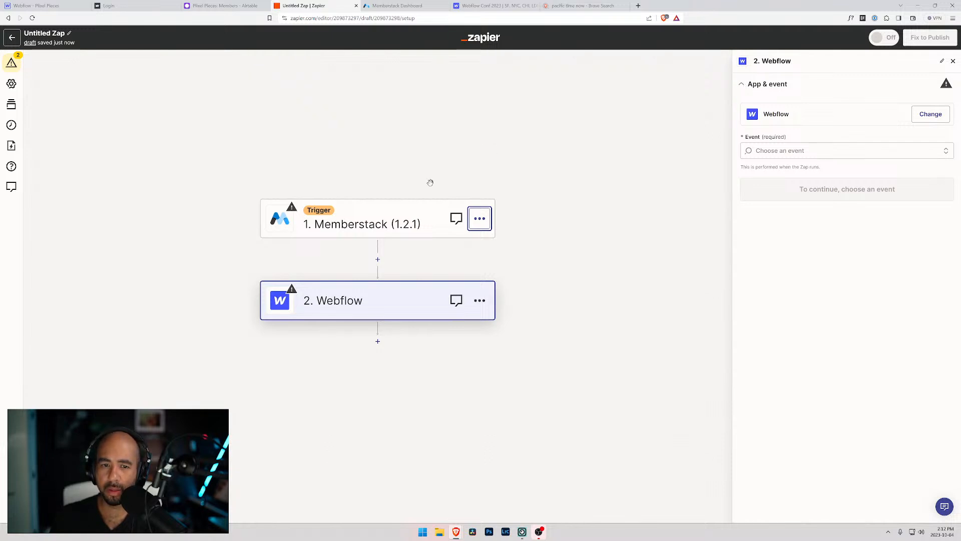
{"action": "left_click", "coordinate": [384, 211]}
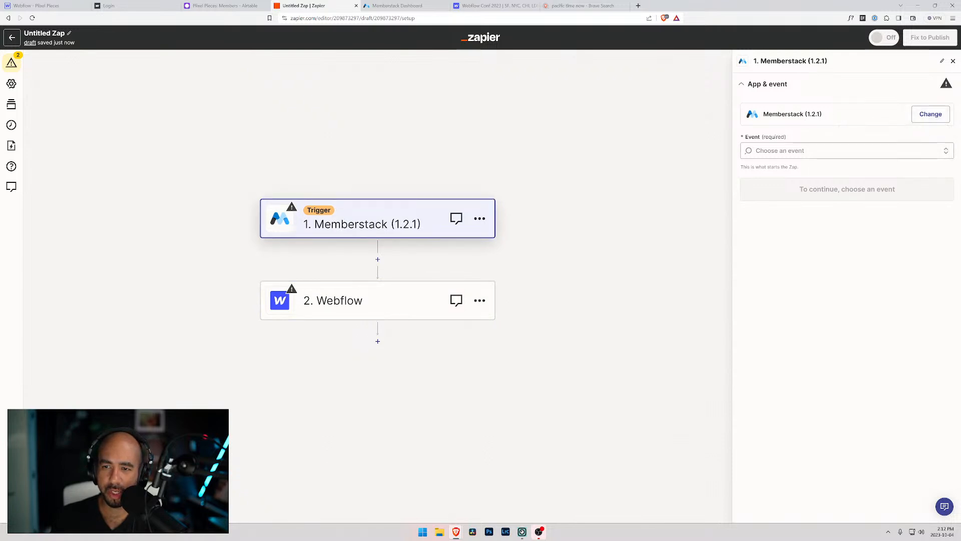
{"action": "left_click", "coordinate": [829, 151]}
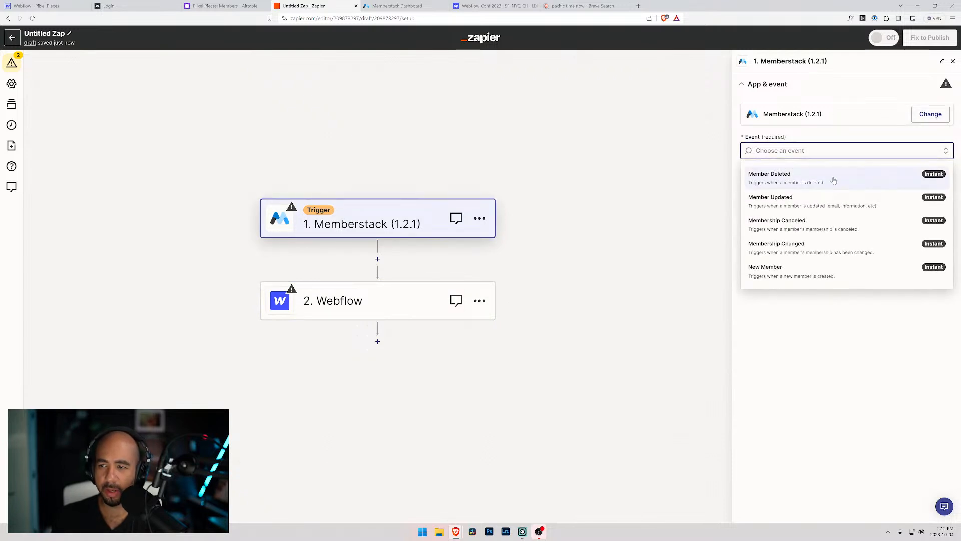
{"action": "left_click", "coordinate": [803, 270]}
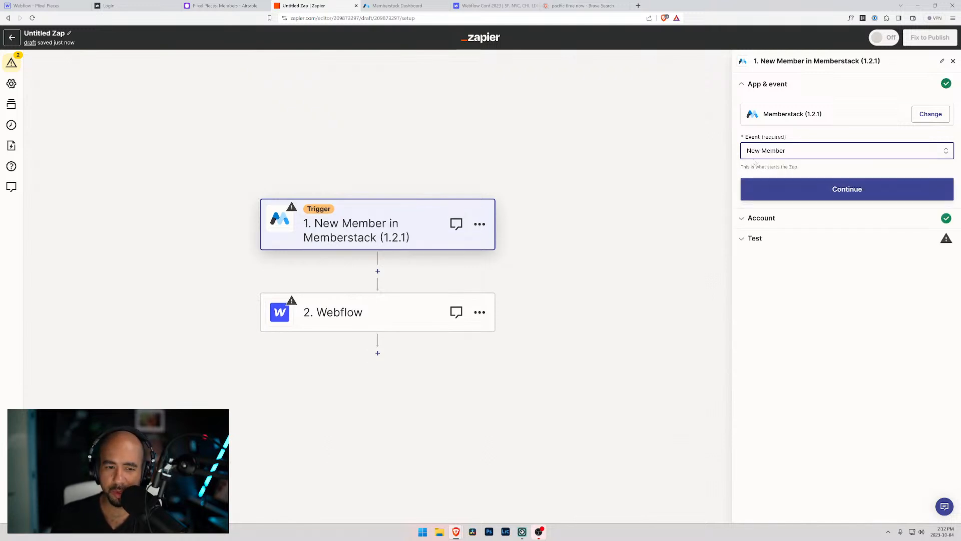
{"action": "left_click", "coordinate": [836, 189]}
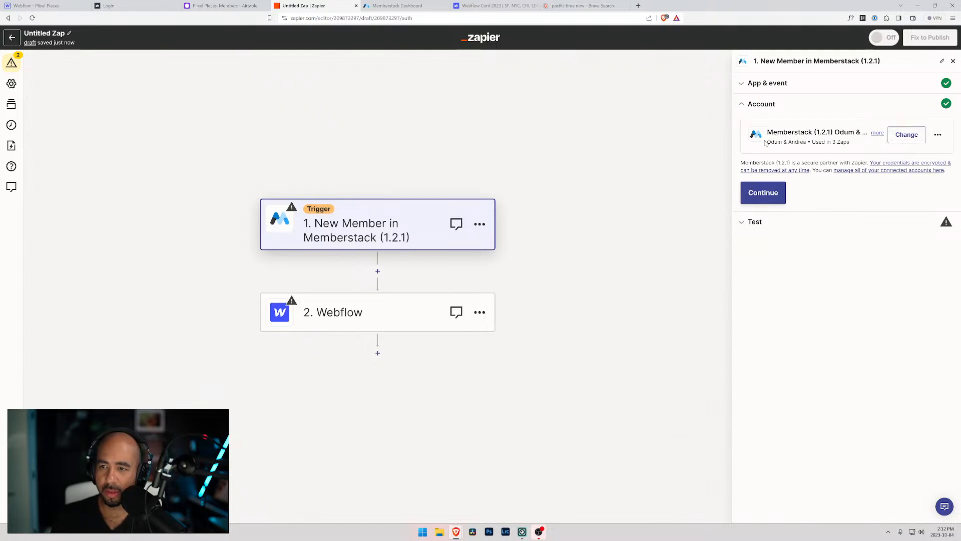
Start connecting a new Memberstack account, reposition the API key popup, and bring up the Memberstack members list.
{"action": "left_click", "coordinate": [912, 138]}
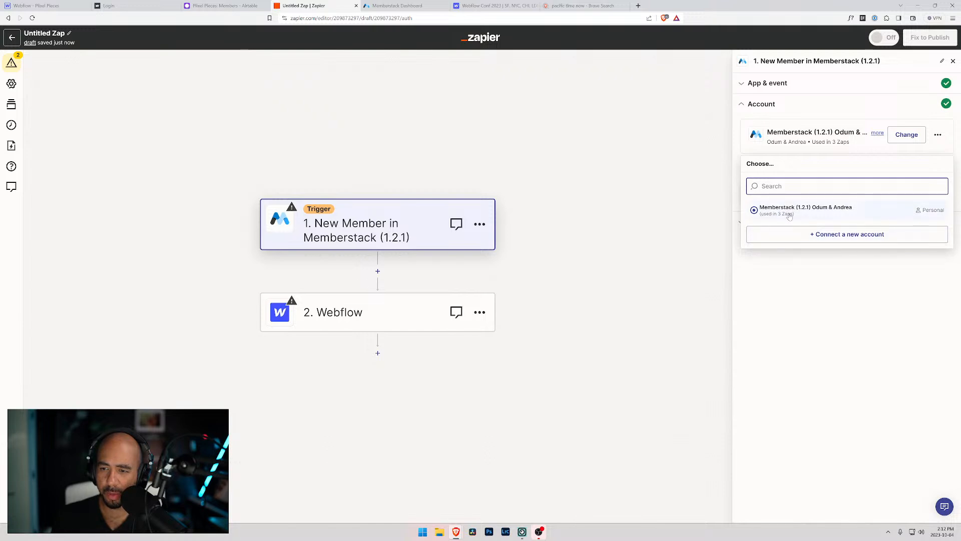
{"action": "left_click", "coordinate": [831, 236]}
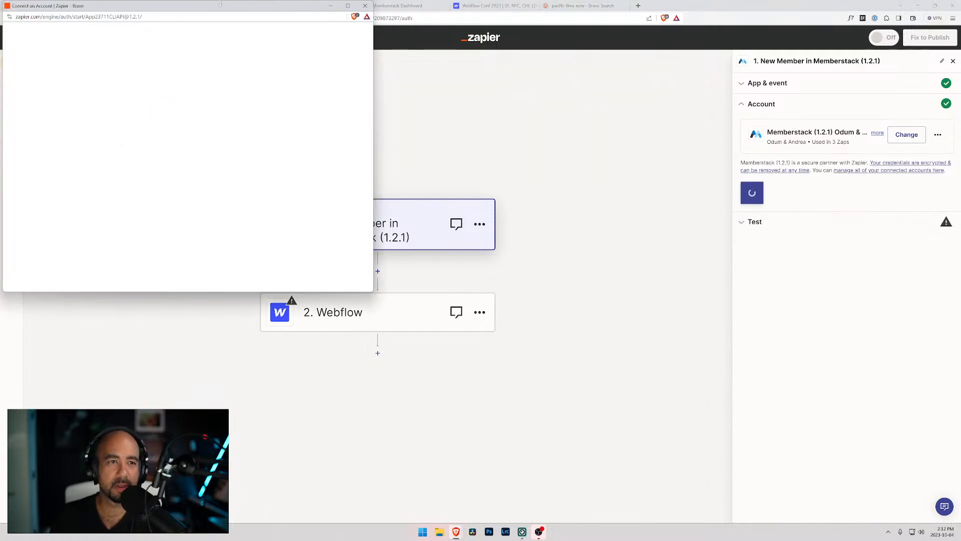
{"action": "left_click_drag", "start_coordinate": [222, 7], "coordinate": [611, 52]}
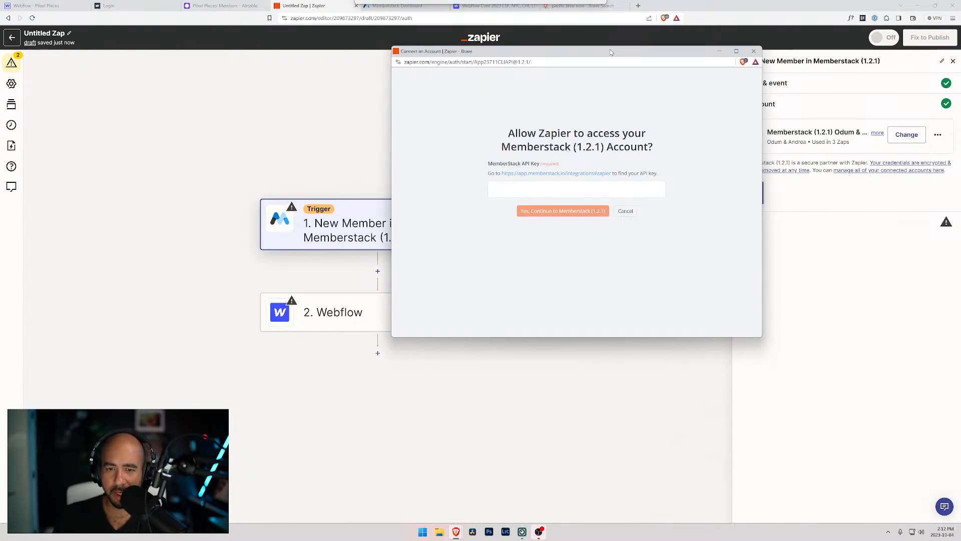
{"action": "left_click_drag", "start_coordinate": [611, 52], "coordinate": [943, 106]}
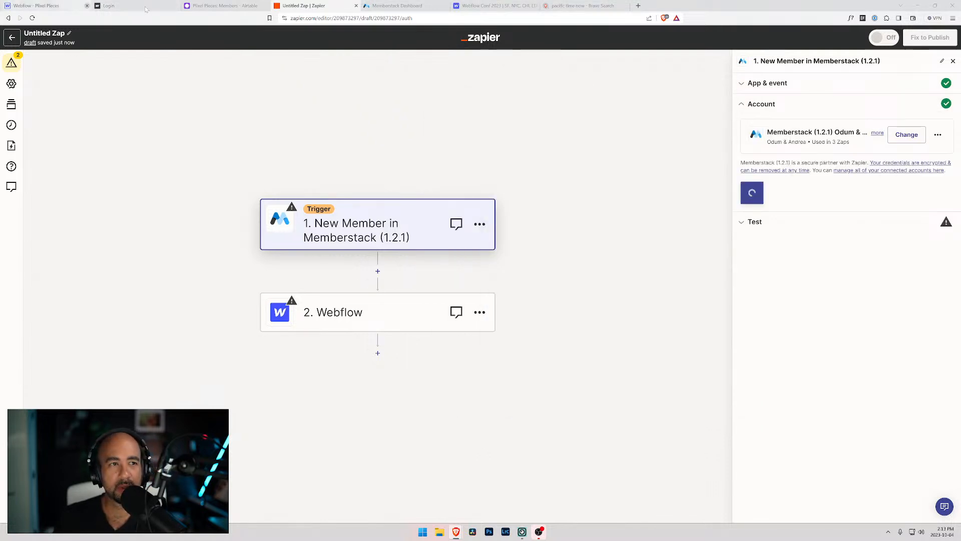
{"action": "left_click", "coordinate": [408, 6]}
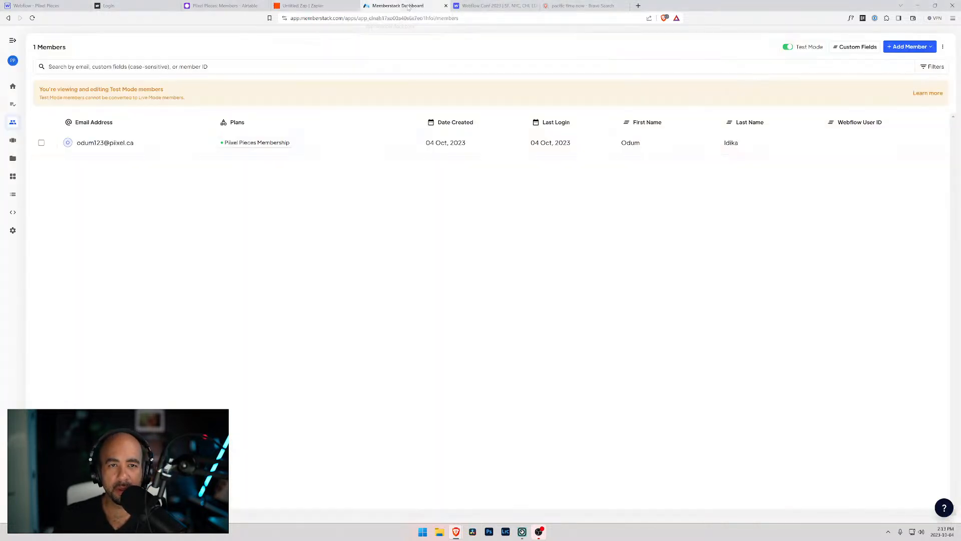
Move the Memberstack dashboard into its own window and check Memberstack's integrations page for the API key.
{"action": "left_click_drag", "start_coordinate": [386, 8], "coordinate": [960, 125]}
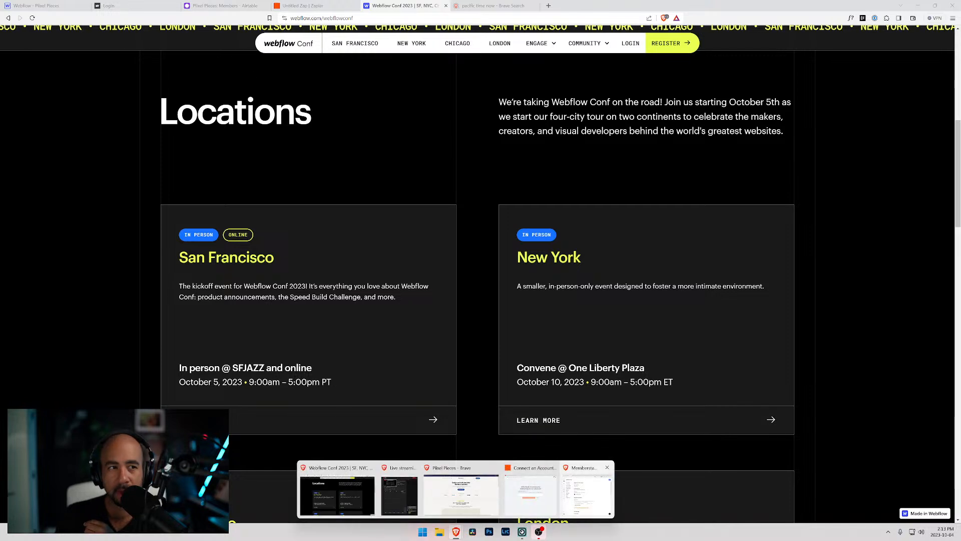
{"action": "left_click", "coordinate": [42, 6]}
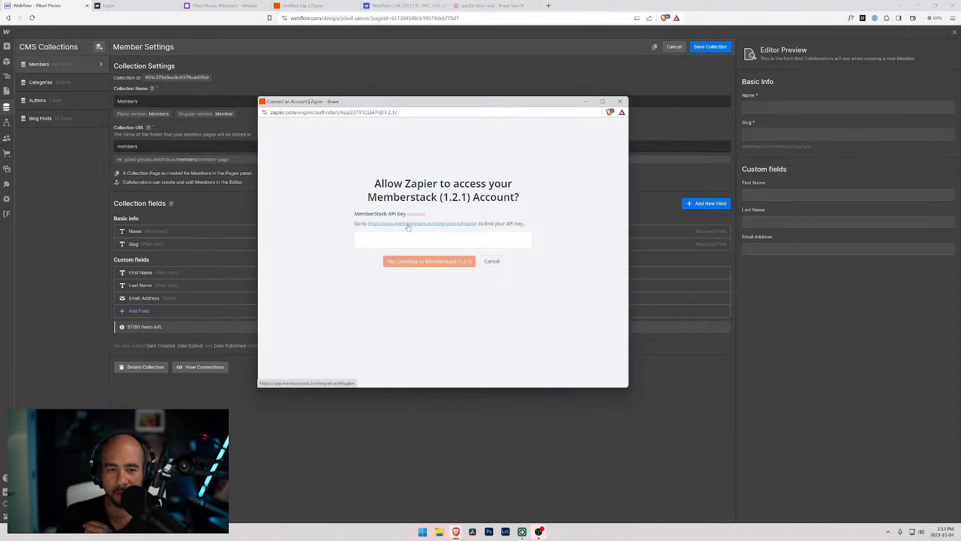
{"action": "left_click", "coordinate": [408, 224]}
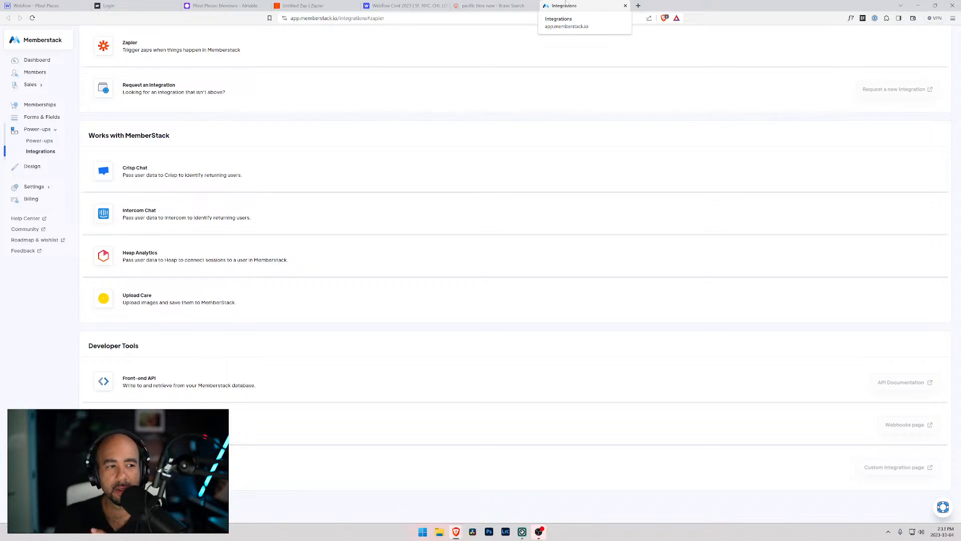
{"action": "left_click", "coordinate": [626, 6]}
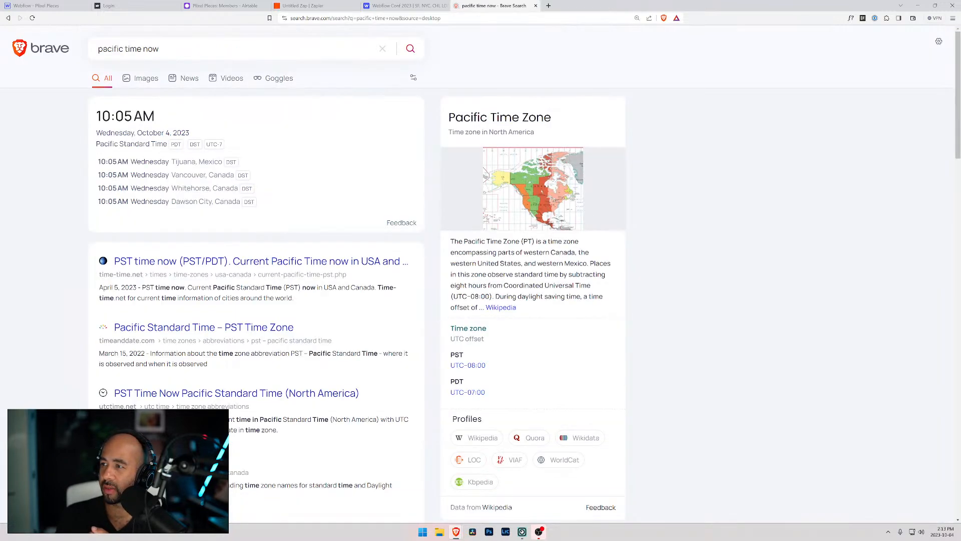
{"action": "left_click_drag", "start_coordinate": [960, 111], "coordinate": [495, 51]}
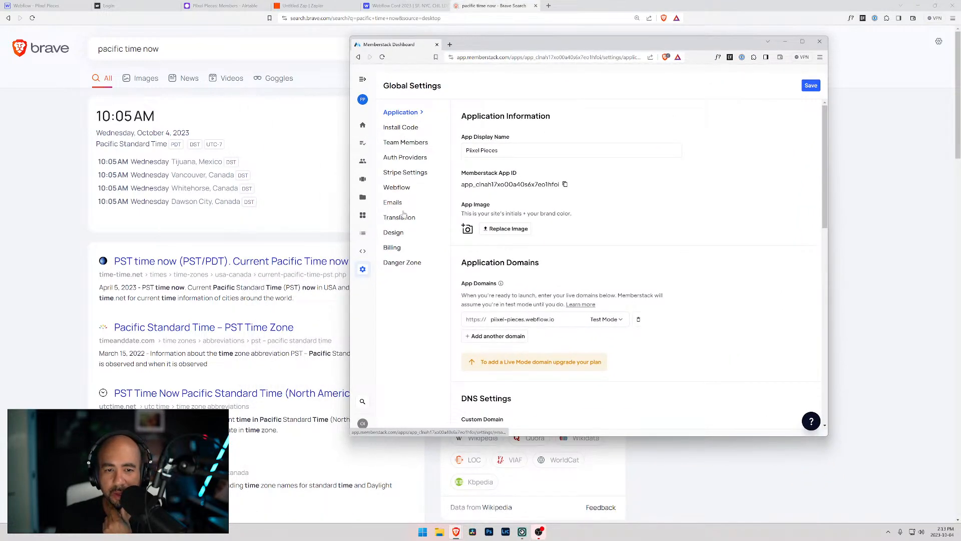
{"action": "scroll", "coordinate": [488, 196], "scroll_direction": "down", "scroll_amount": 4}
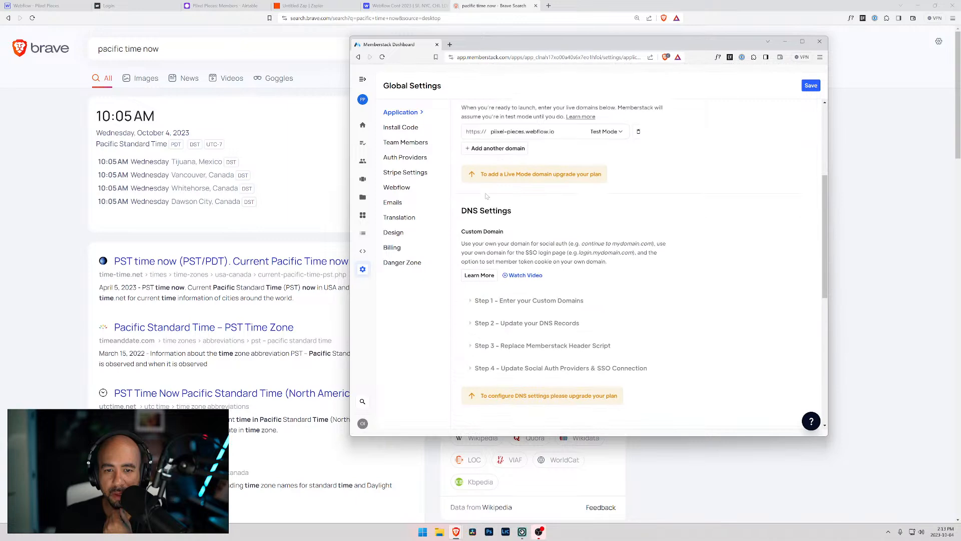
{"action": "scroll", "coordinate": [487, 195], "scroll_direction": "down", "scroll_amount": 6}
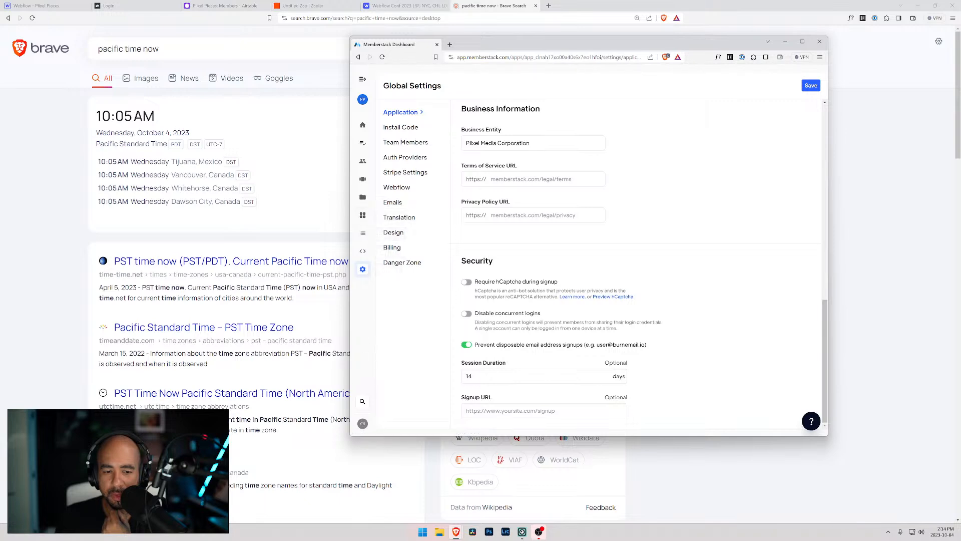
{"action": "left_click", "coordinate": [363, 423]}
{"action": "left_click", "coordinate": [397, 382]}
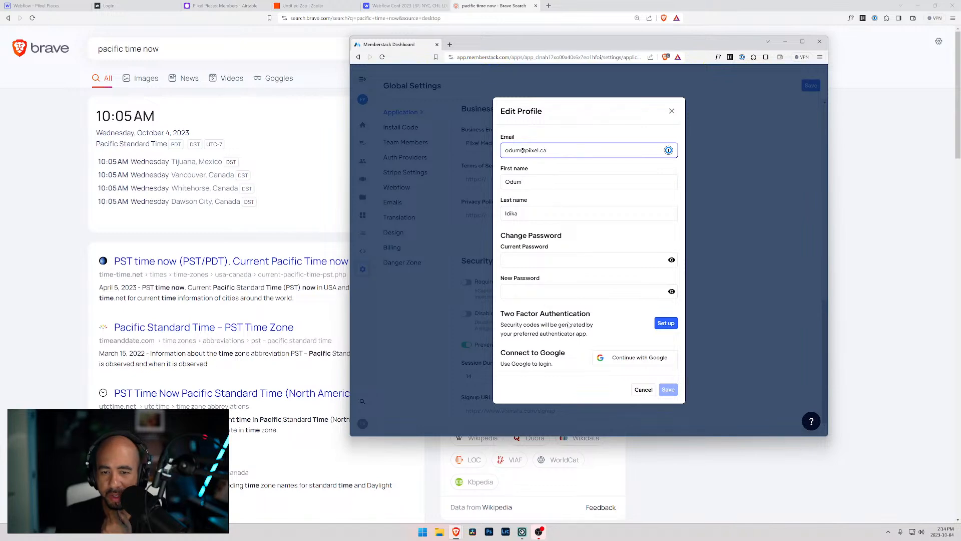
{"action": "left_click", "coordinate": [672, 110]}
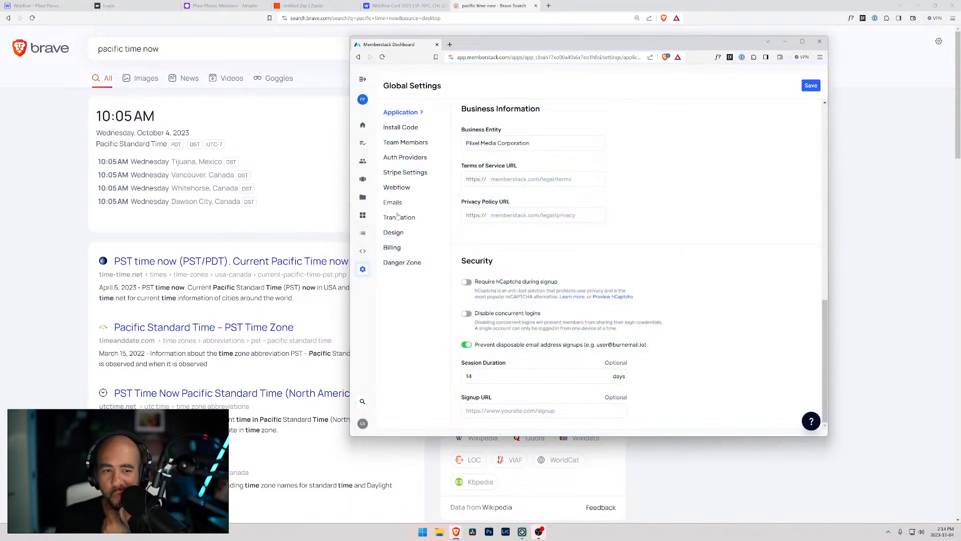
{"action": "left_click", "coordinate": [363, 217]}
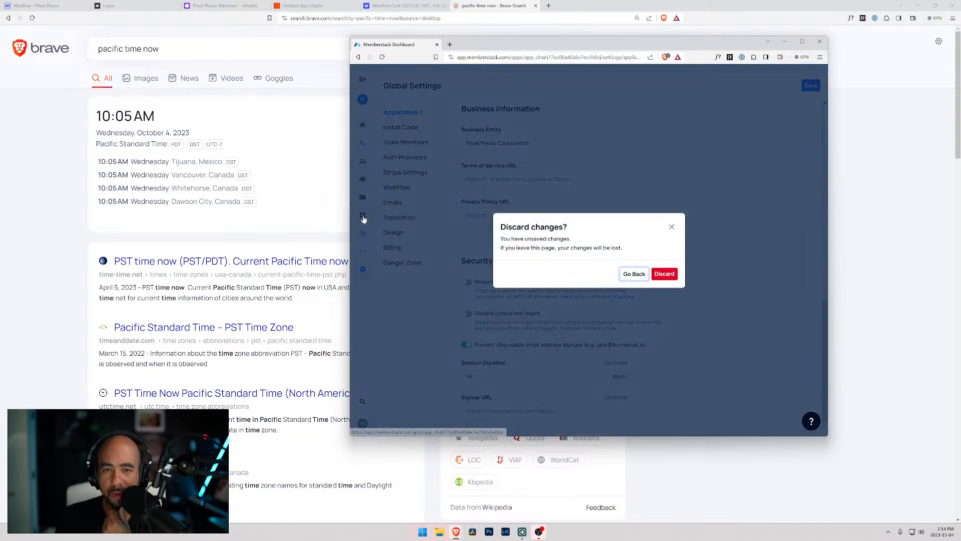
{"action": "left_click", "coordinate": [666, 274]}
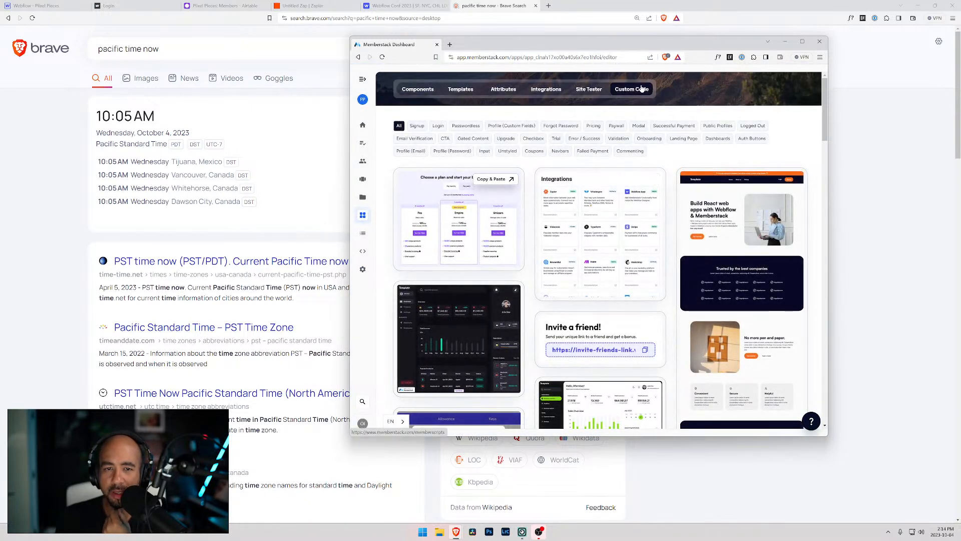
{"action": "left_click", "coordinate": [362, 252]}
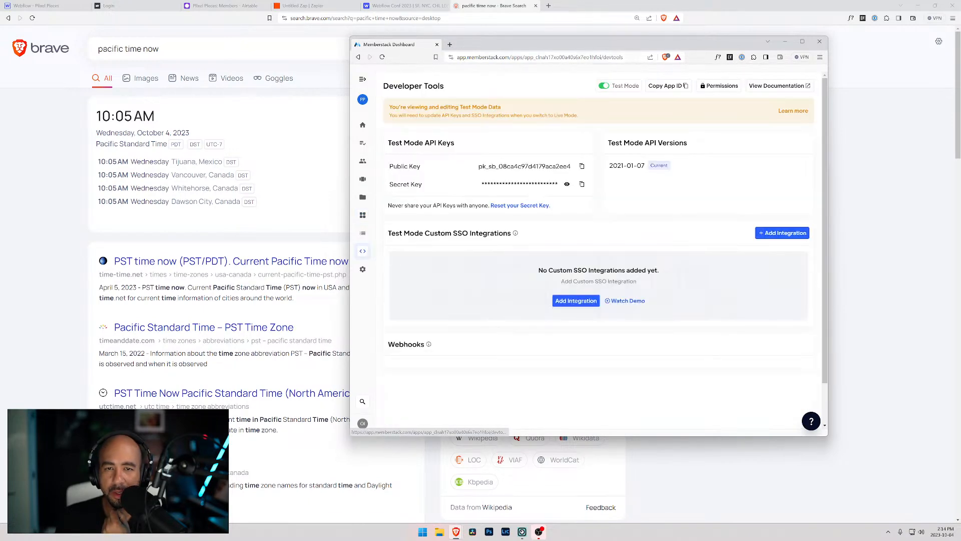
{"action": "key", "text": "super+shift+Right"}
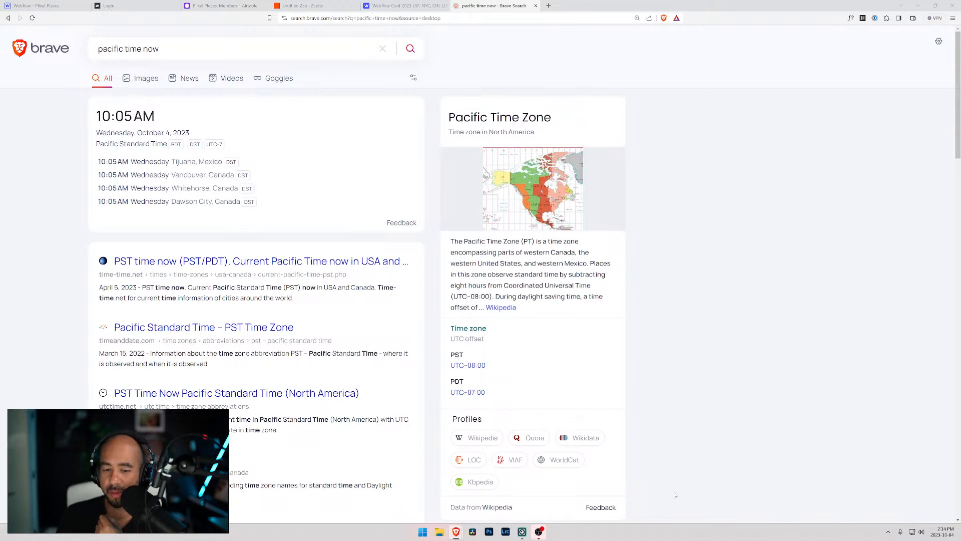
Submit the API key in Zapier's Connect an Account popup, get a 401 authentication error, and move the popup off screen.
{"action": "mouse_move", "coordinate": [456, 532]}
{"action": "left_click", "coordinate": [536, 492]}
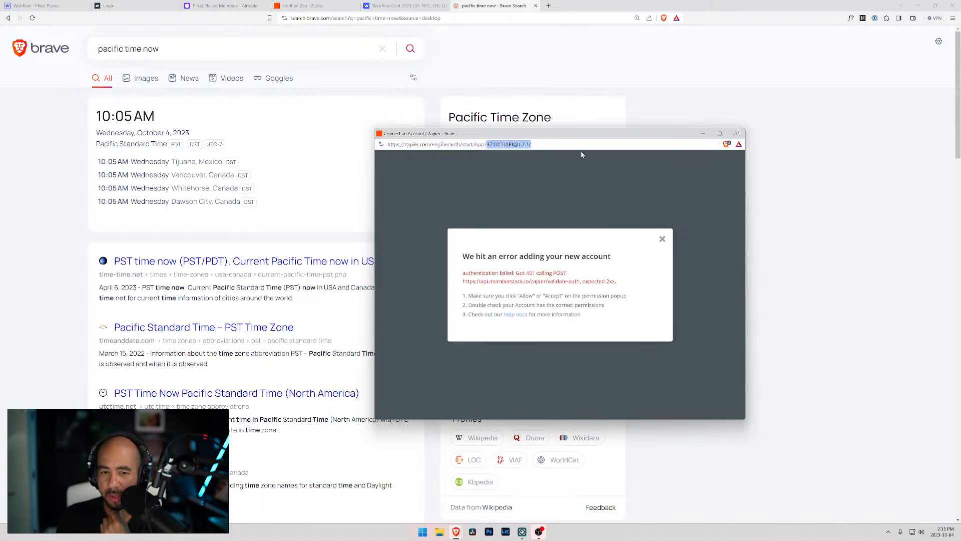
{"action": "left_click_drag", "start_coordinate": [617, 138], "coordinate": [960, 151]}
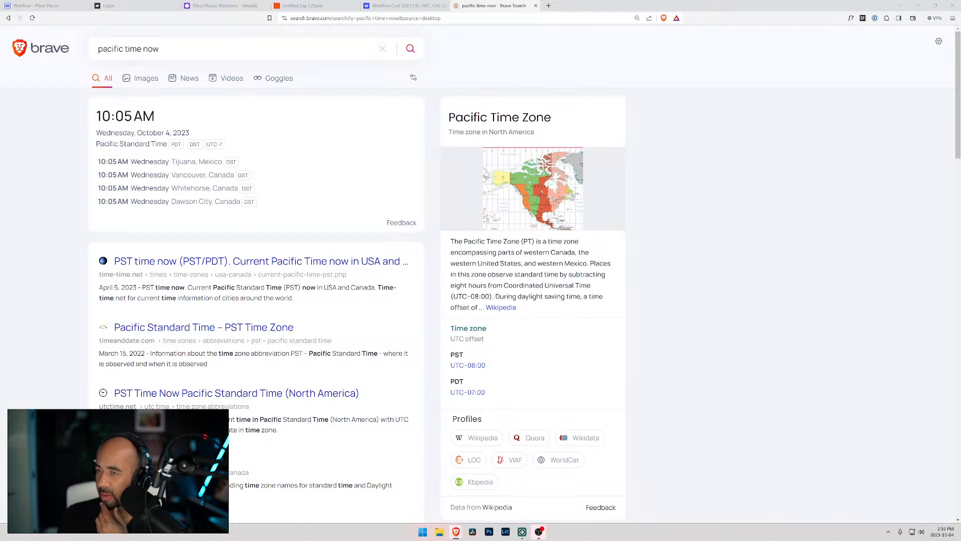
Search Brave for 'memberstack 2.0 get api key' and open Memberstack's Zapier Integration help article.
{"action": "key", "text": "ctrl+l"}
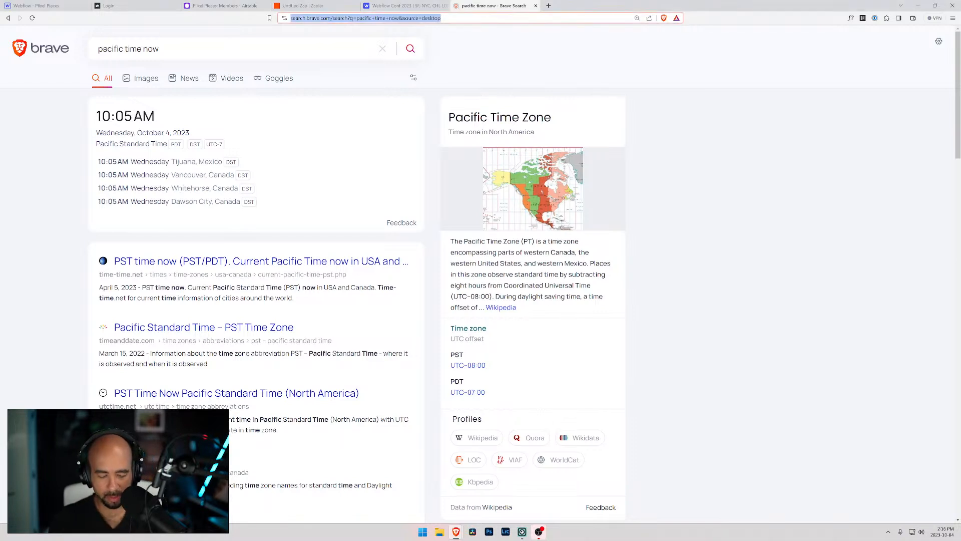
{"action": "type", "text": "memberstack"}
{"action": "type", "text": " 2.0"}
{"action": "type", "text": " get api key"}
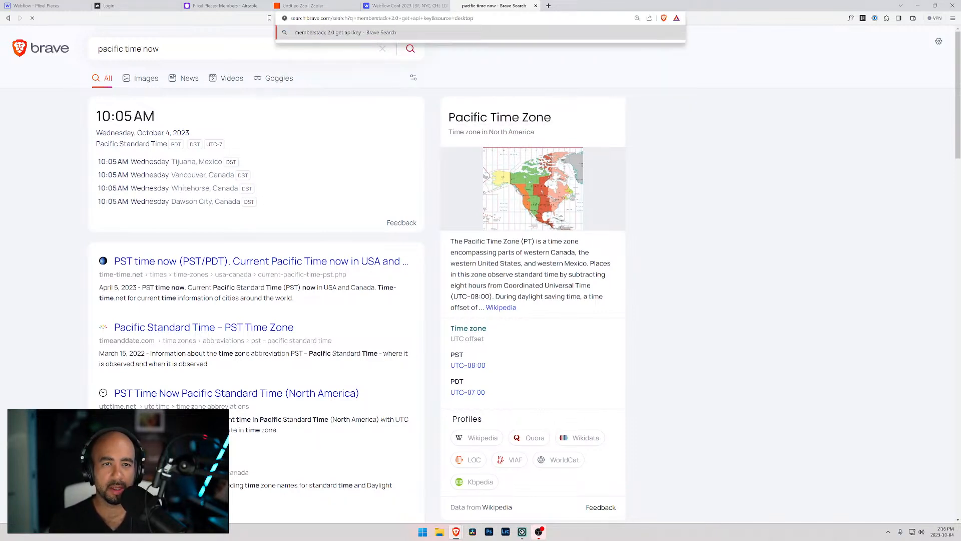
{"action": "key", "text": "Return"}
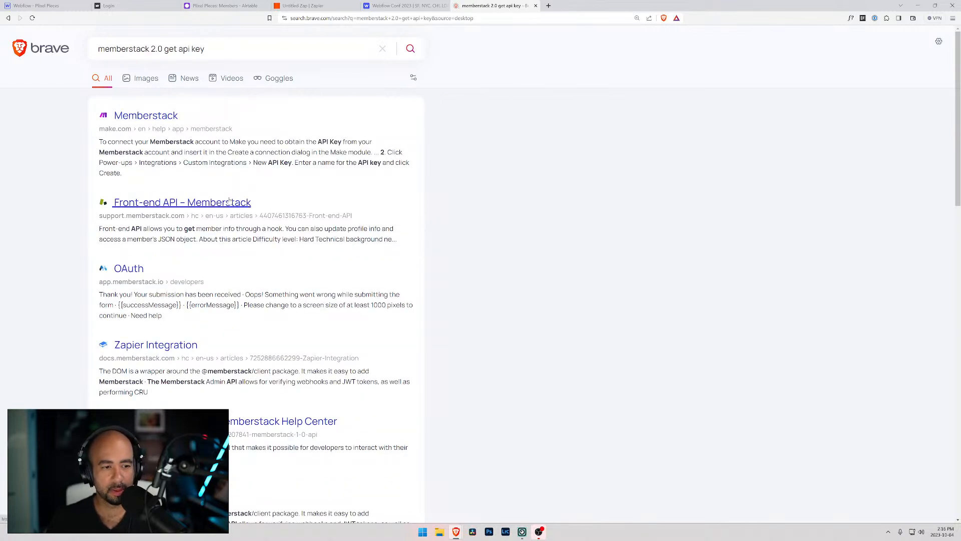
{"action": "left_click", "coordinate": [160, 345]}
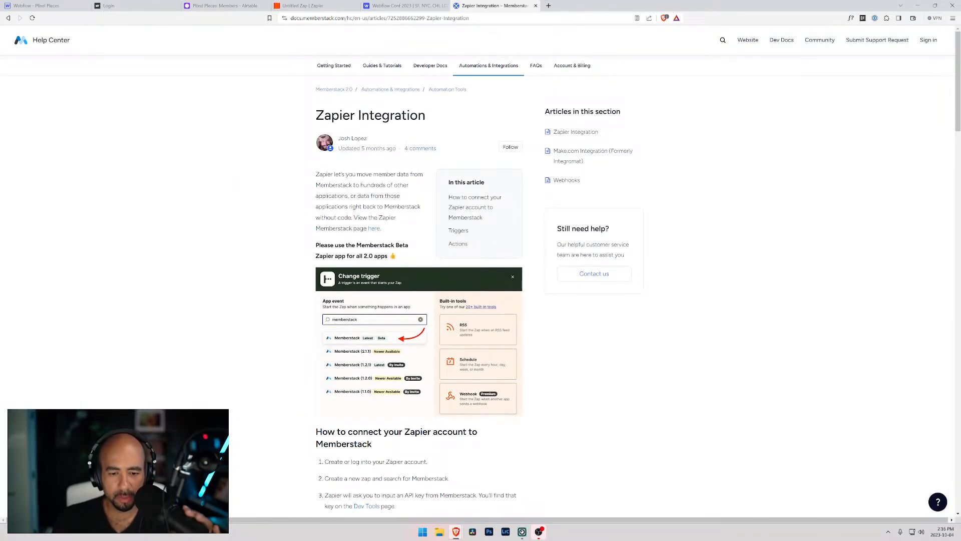
Read the Zapier Integration article's note about live and test API keys.
{"action": "scroll", "coordinate": [309, 163], "scroll_direction": "down", "scroll_amount": 4}
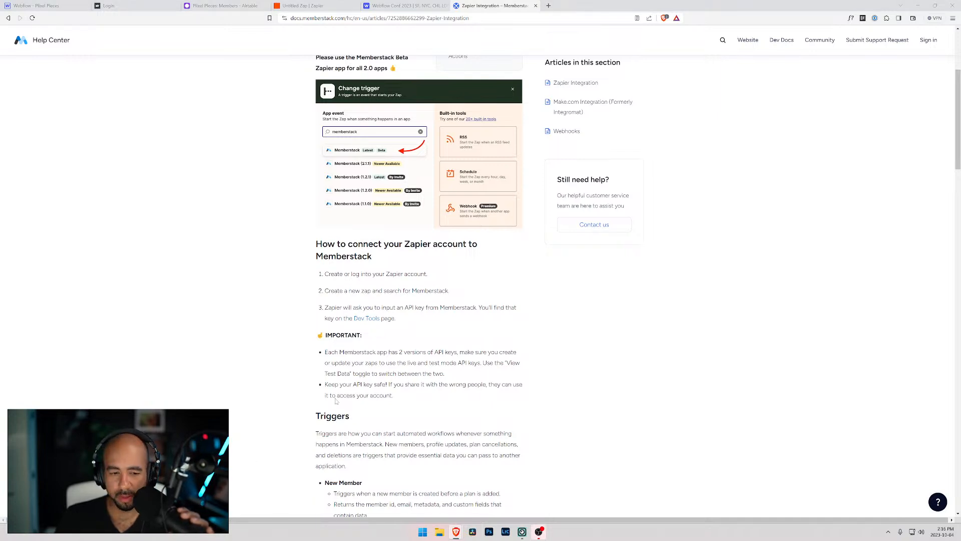
{"action": "scroll", "coordinate": [279, 418], "scroll_direction": "down", "scroll_amount": 3}
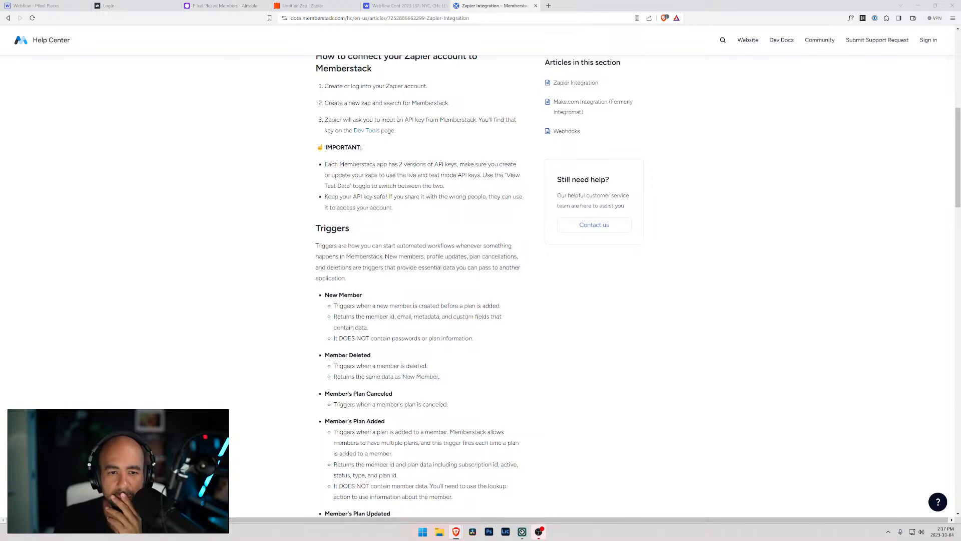
{"action": "mouse_move", "coordinate": [335, 175]}
{"action": "left_mouse_down"}
{"action": "mouse_move", "coordinate": [466, 175]}
{"action": "mouse_move", "coordinate": [445, 186]}
{"action": "mouse_move", "coordinate": [341, 186]}
{"action": "left_mouse_up"}
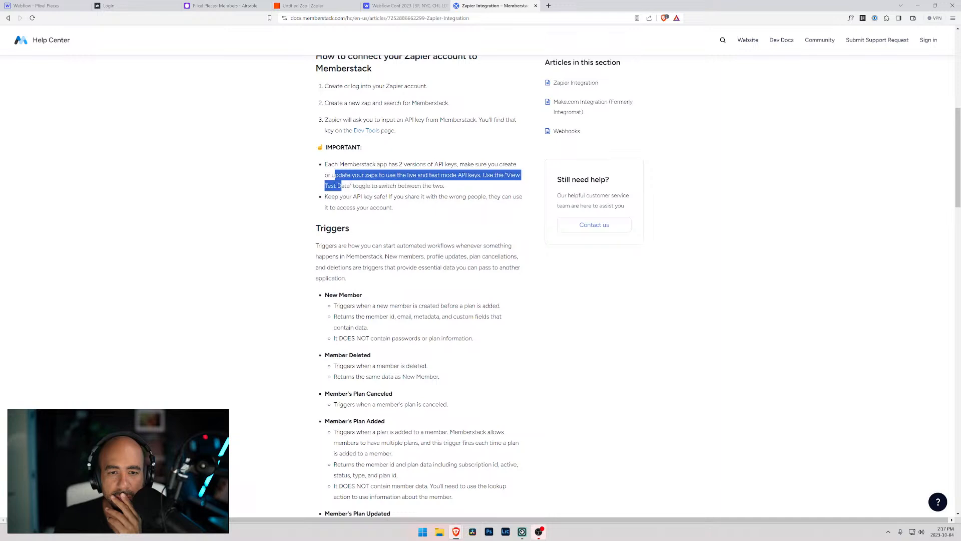
{"action": "left_click", "coordinate": [341, 186]}
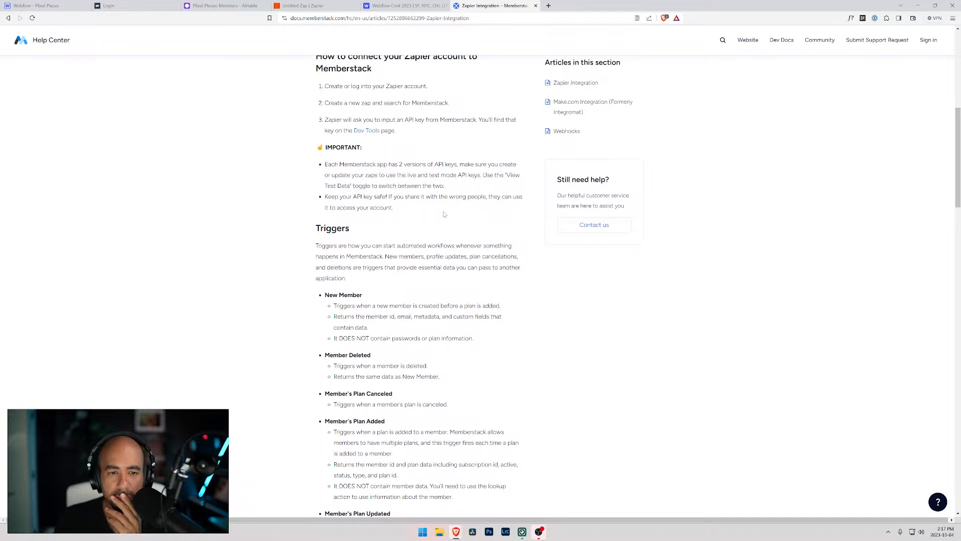
Review the trigger list and the note to use the Memberstack Beta app, then return to the Untitled Zap.
{"action": "scroll", "coordinate": [341, 185], "scroll_direction": "down", "scroll_amount": 2}
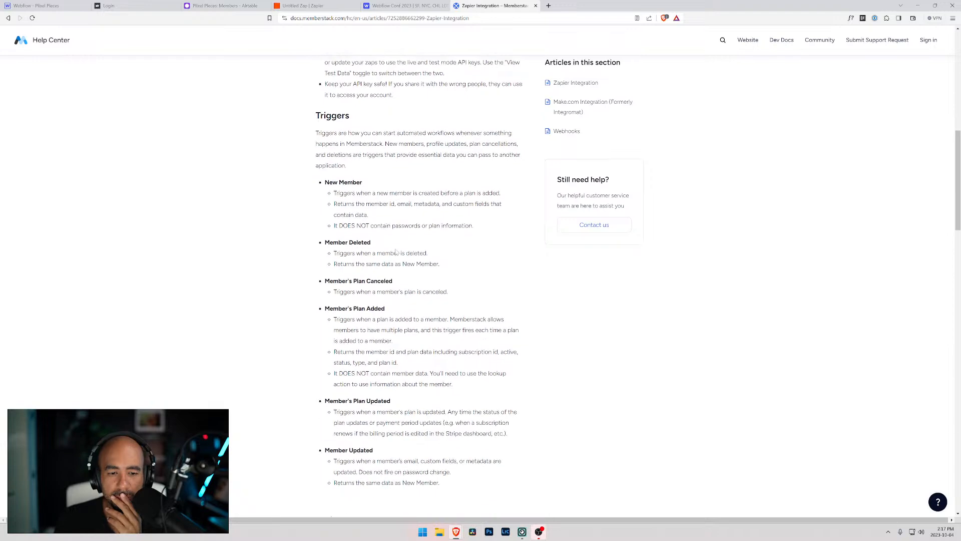
{"action": "scroll", "coordinate": [341, 185], "scroll_direction": "down", "scroll_amount": 2}
{"action": "scroll", "coordinate": [398, 252], "scroll_direction": "down", "scroll_amount": 5}
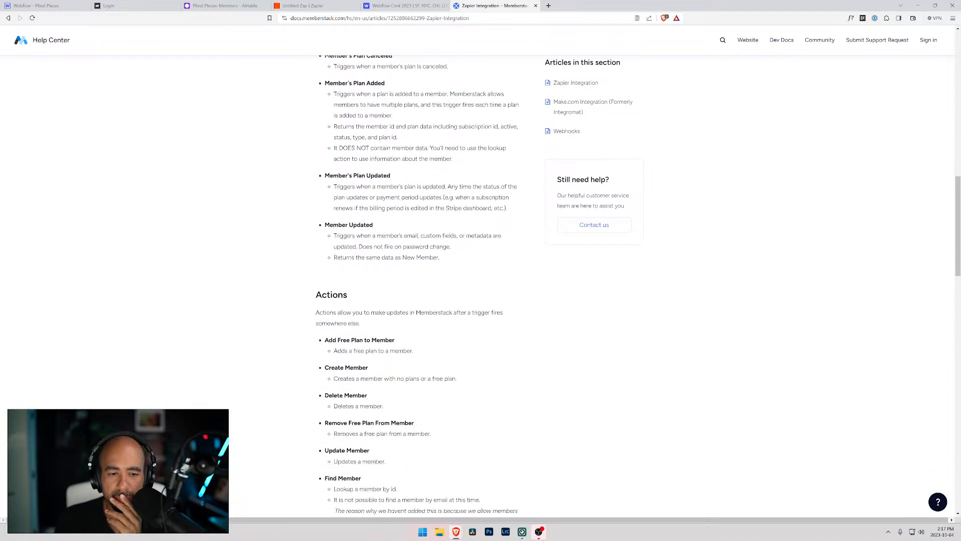
{"action": "scroll", "coordinate": [398, 252], "scroll_direction": "up", "scroll_amount": 4}
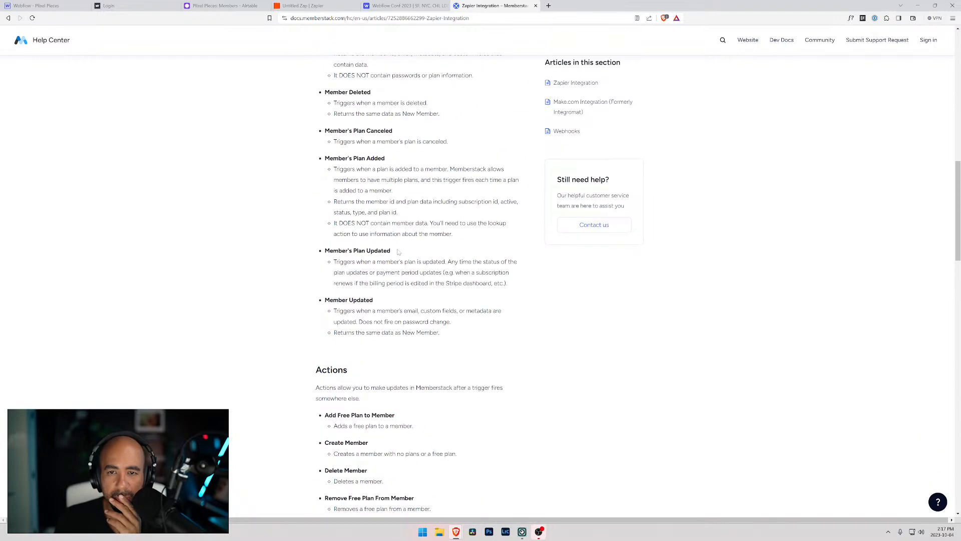
{"action": "scroll", "coordinate": [398, 252], "scroll_direction": "down", "scroll_amount": 3}
{"action": "scroll", "coordinate": [398, 252], "scroll_direction": "up", "scroll_amount": 4}
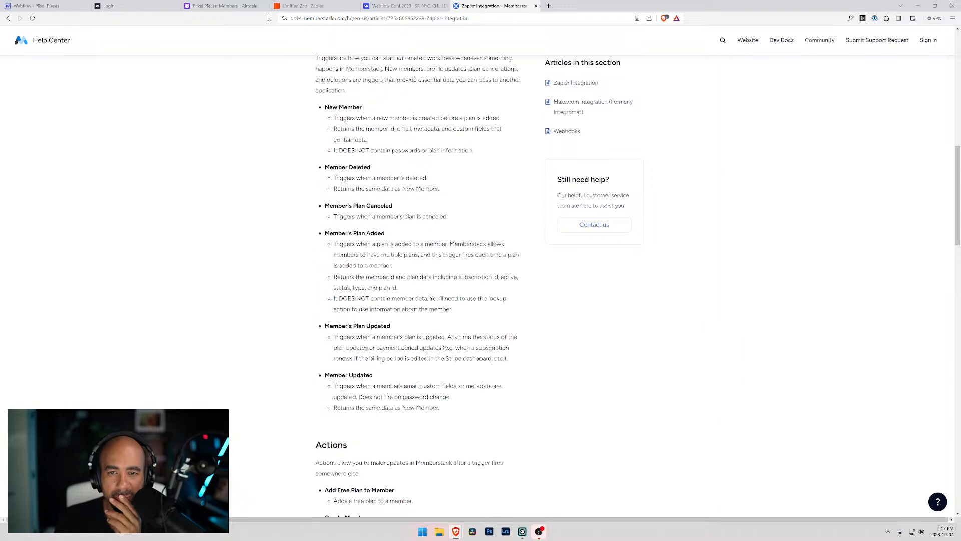
{"action": "scroll", "coordinate": [398, 251], "scroll_direction": "up", "scroll_amount": 10}
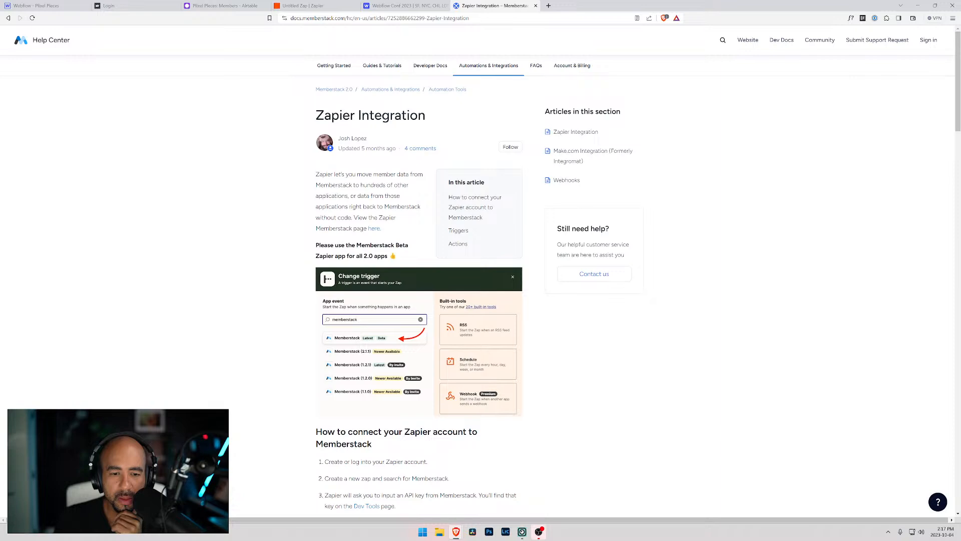
{"action": "left_click_drag", "start_coordinate": [328, 245], "coordinate": [383, 257]}
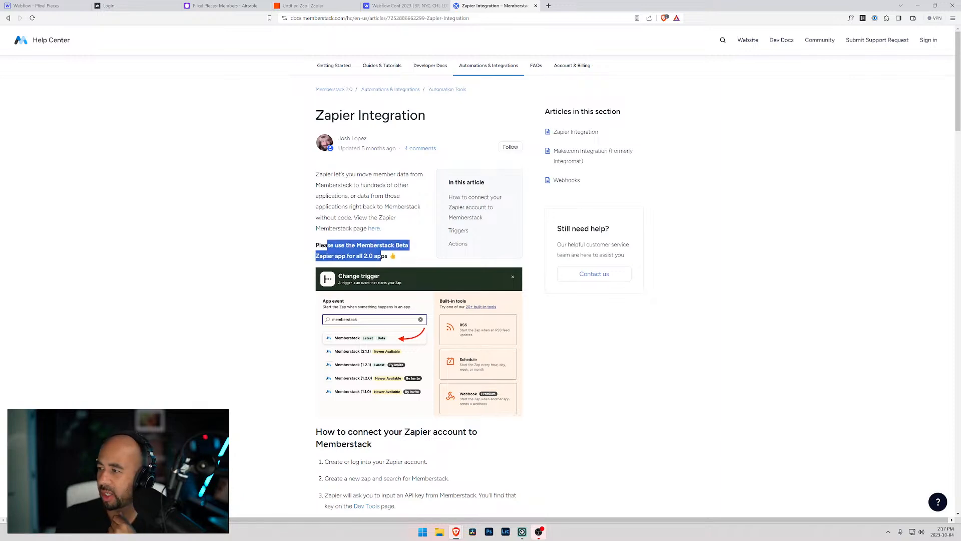
{"action": "left_click", "coordinate": [314, 7]}
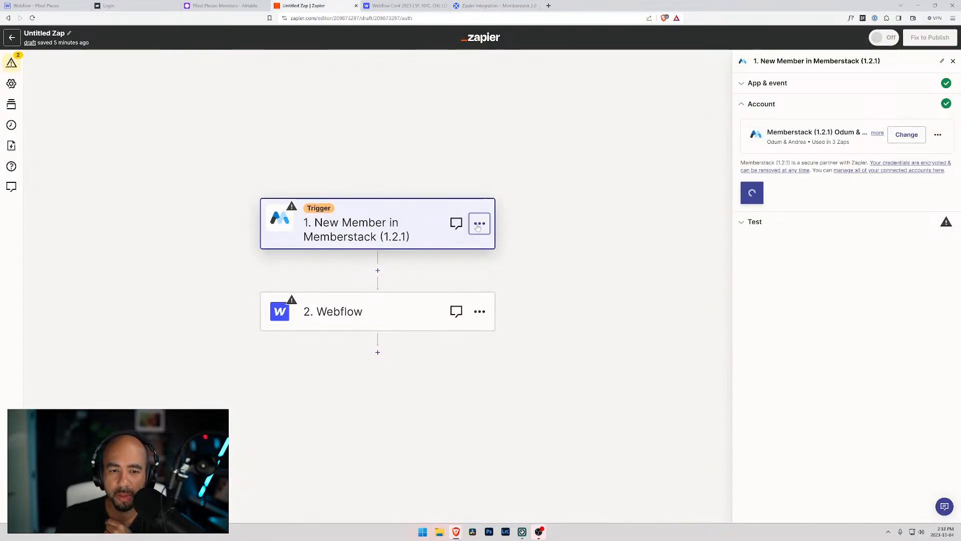
Leave the current Zap editor and start a new Zap from the Zaps folder.
{"action": "left_click", "coordinate": [954, 60]}
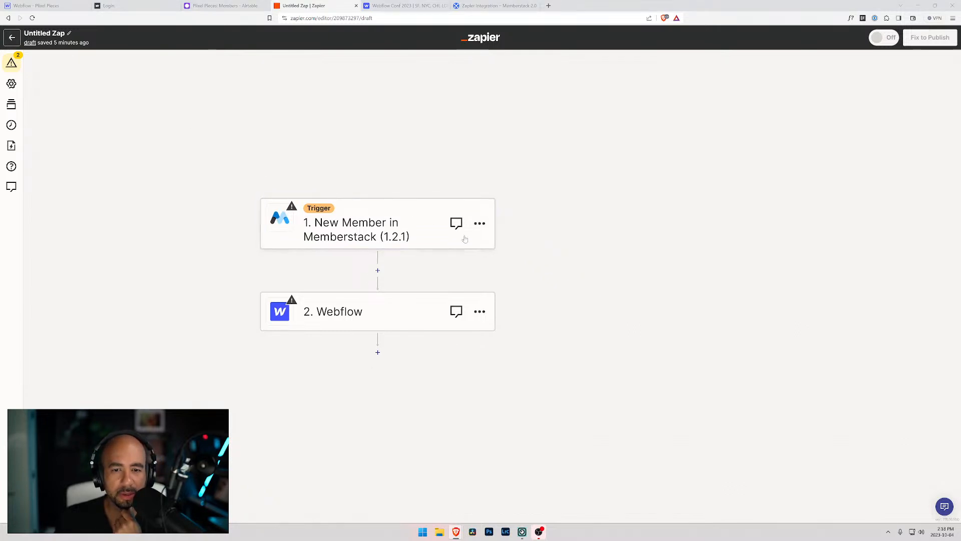
{"action": "left_click", "coordinate": [480, 224]}
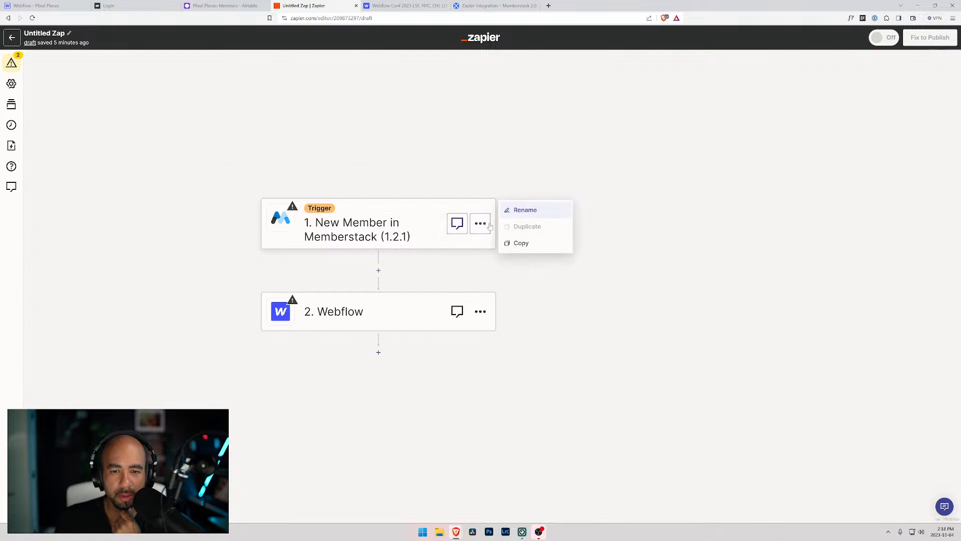
{"action": "left_click", "coordinate": [12, 37]}
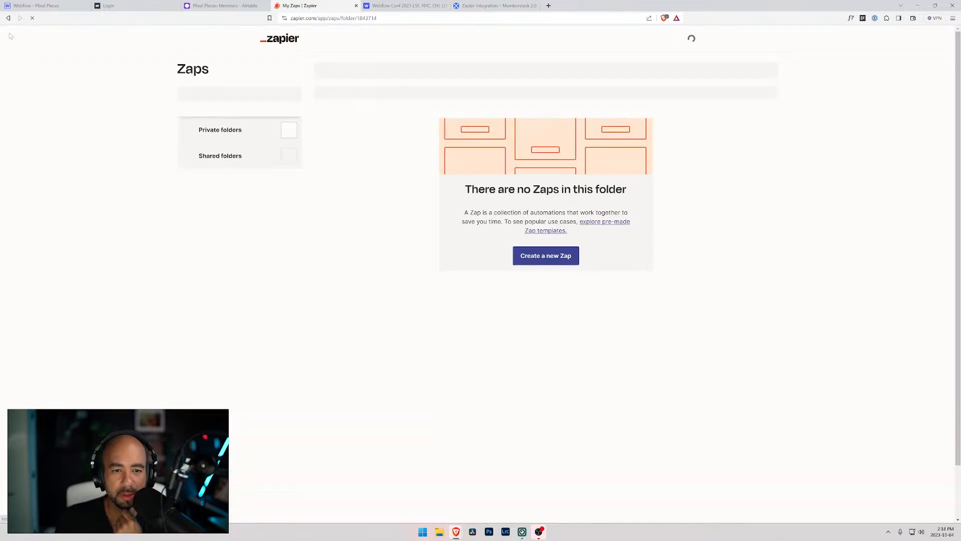
{"action": "left_click", "coordinate": [573, 275]}
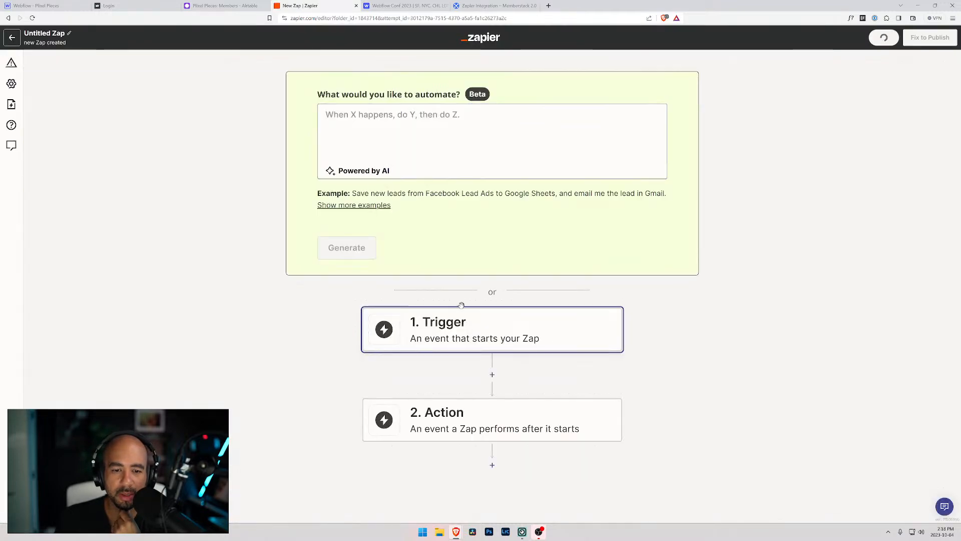
Choose the unversioned Memberstack app as the new Zap's trigger app.
{"action": "left_click", "coordinate": [455, 325]}
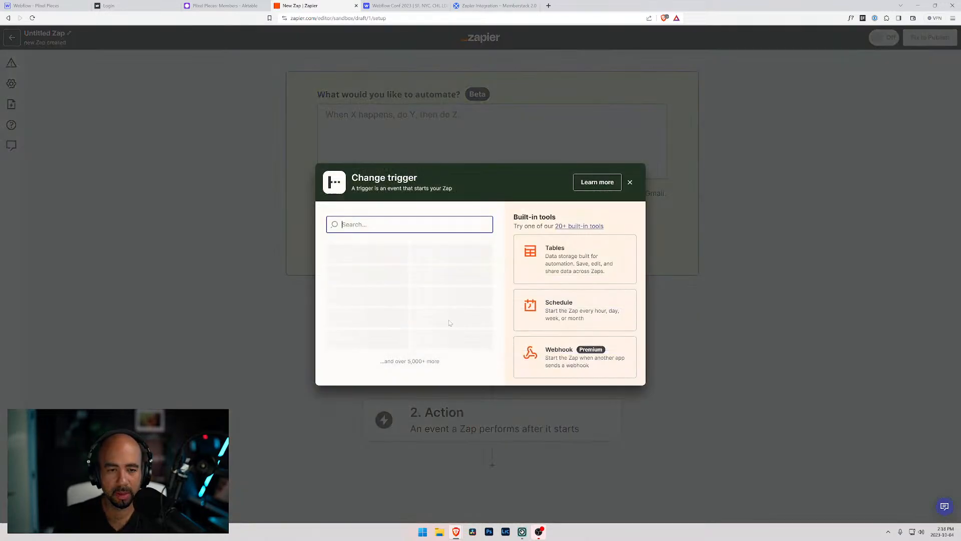
{"action": "type", "text": "memb"}
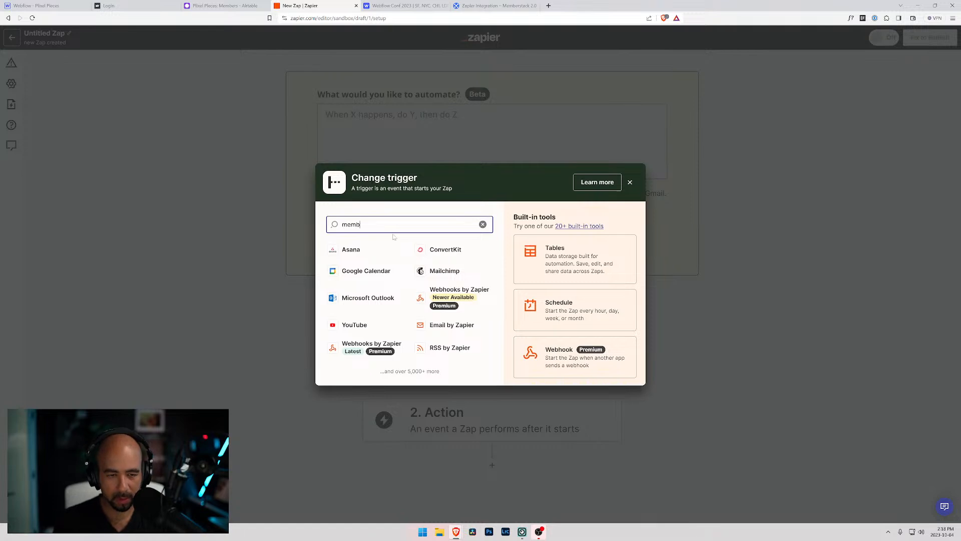
{"action": "type", "text": "erstack"}
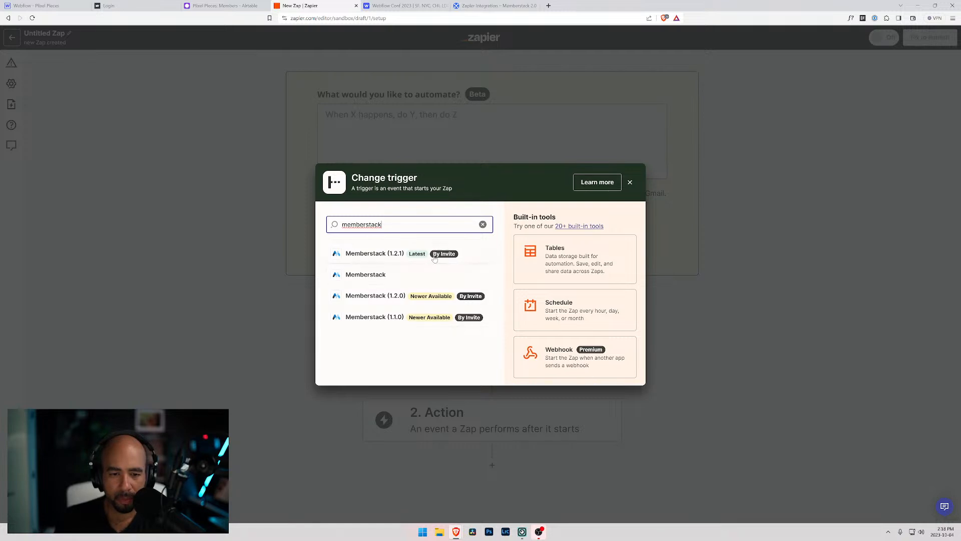
{"action": "left_click", "coordinate": [393, 280]}
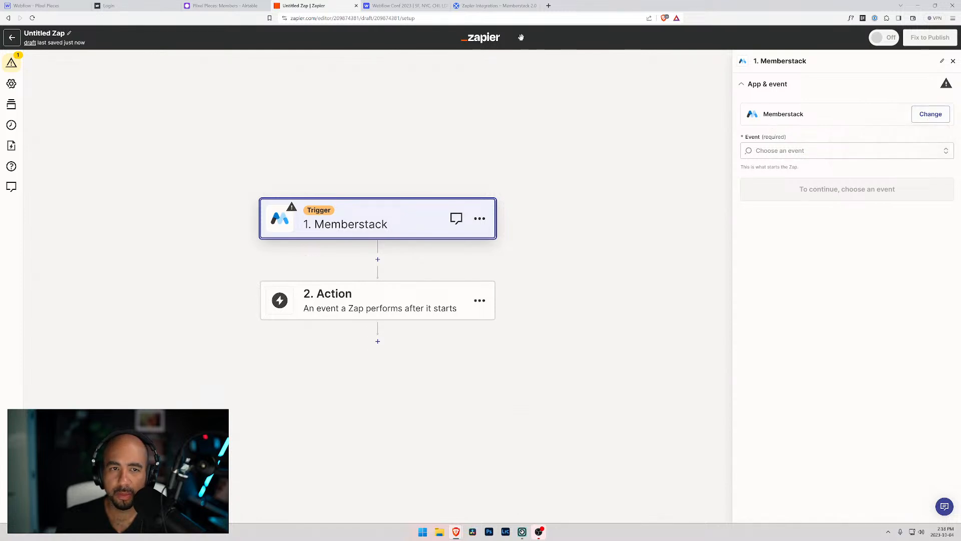
Set the Memberstack trigger event to New Member.
{"action": "left_click", "coordinate": [484, 5]}
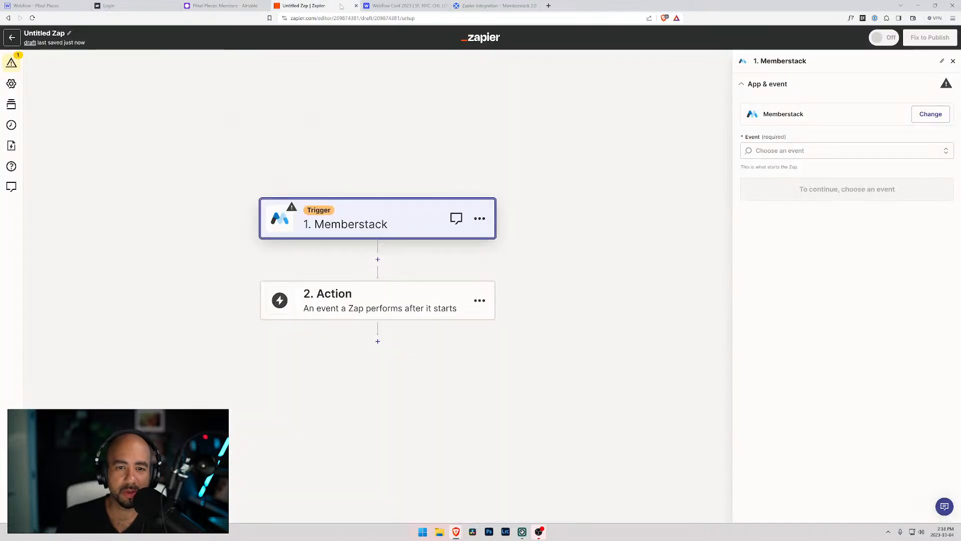
{"action": "left_click", "coordinate": [300, 6]}
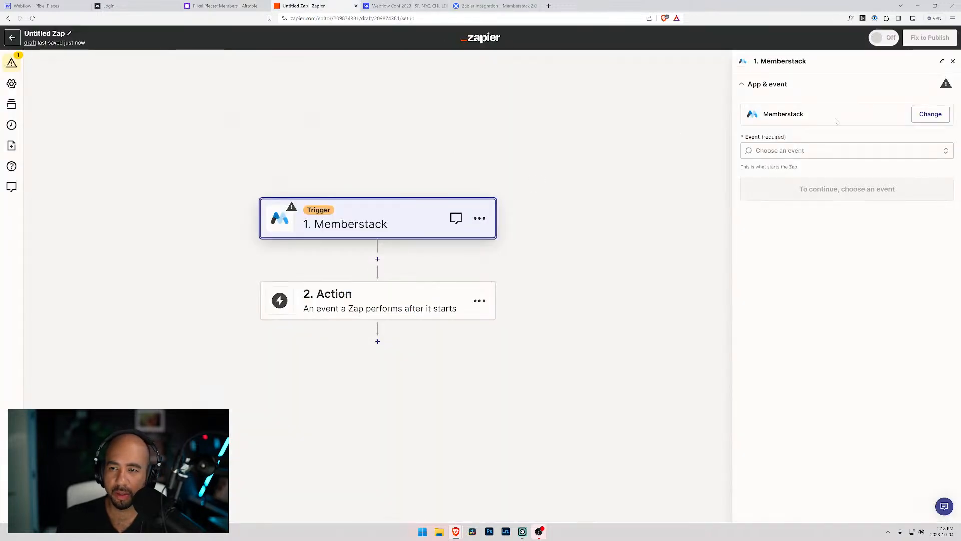
{"action": "left_click", "coordinate": [931, 114]}
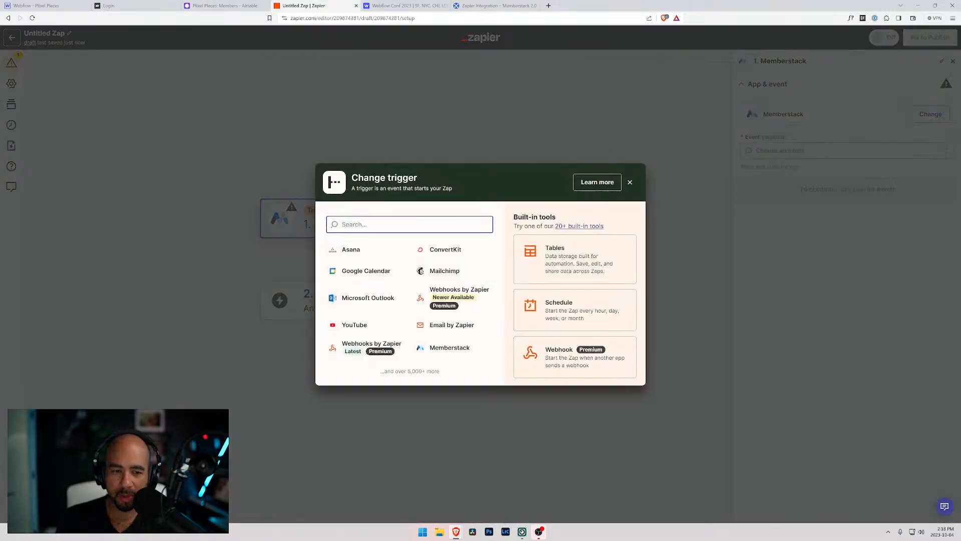
{"action": "left_click", "coordinate": [629, 184]}
{"action": "left_click", "coordinate": [768, 151]}
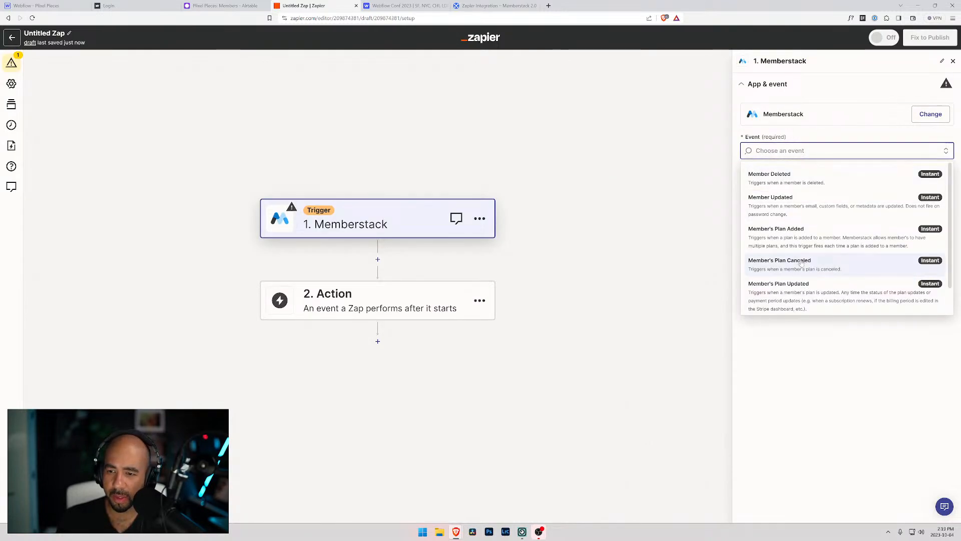
{"action": "scroll", "coordinate": [796, 296], "scroll_direction": "down", "scroll_amount": 1}
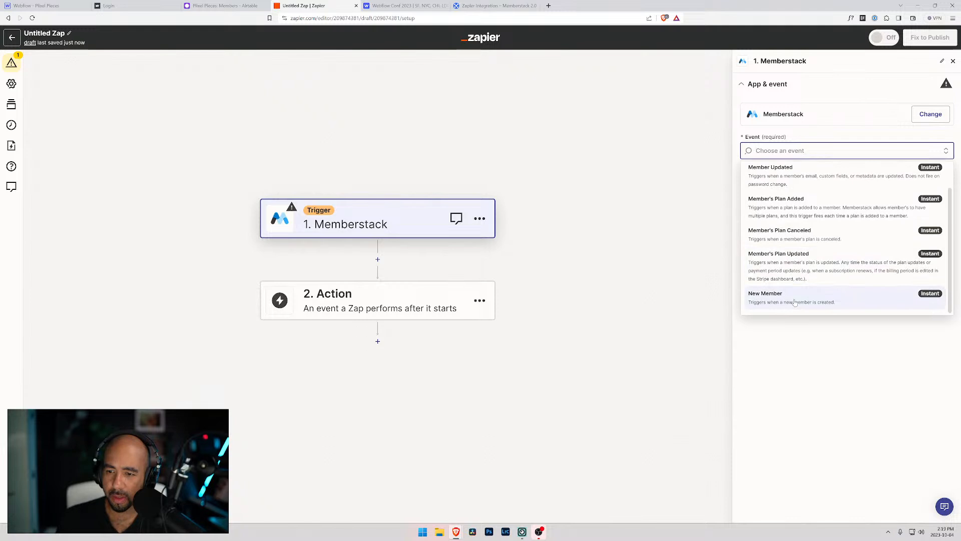
{"action": "left_click", "coordinate": [796, 299]}
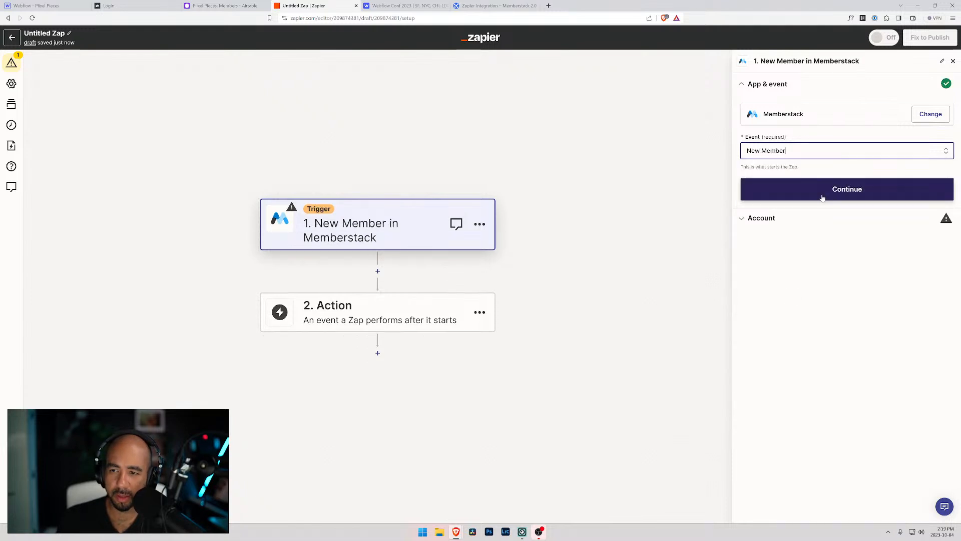
Connect the Memberstack Piixel Pieces account and test the trigger to fetch a sample member.
{"action": "left_click", "coordinate": [823, 197]}
{"action": "left_click", "coordinate": [927, 134]}
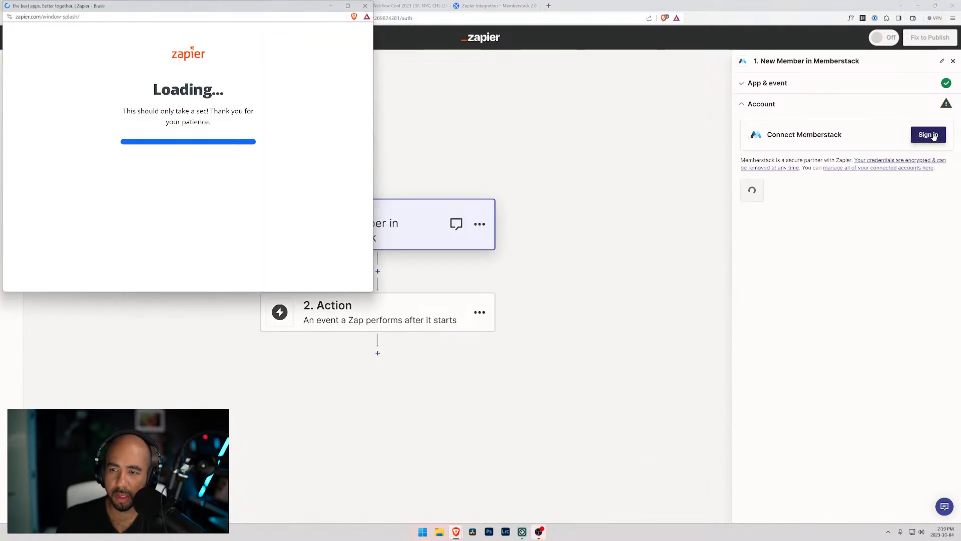
{"action": "left_click_drag", "start_coordinate": [196, 7], "coordinate": [960, 100]}
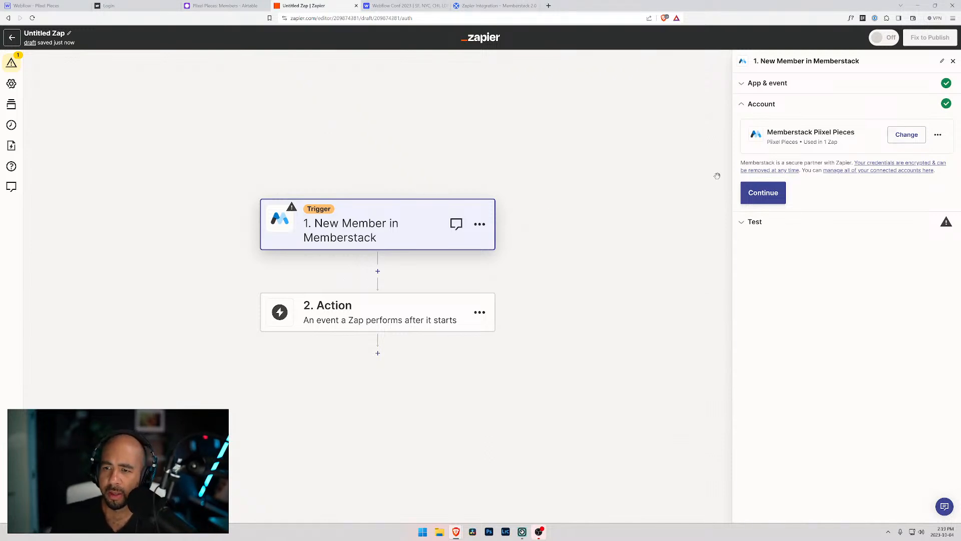
{"action": "left_click", "coordinate": [762, 200]}
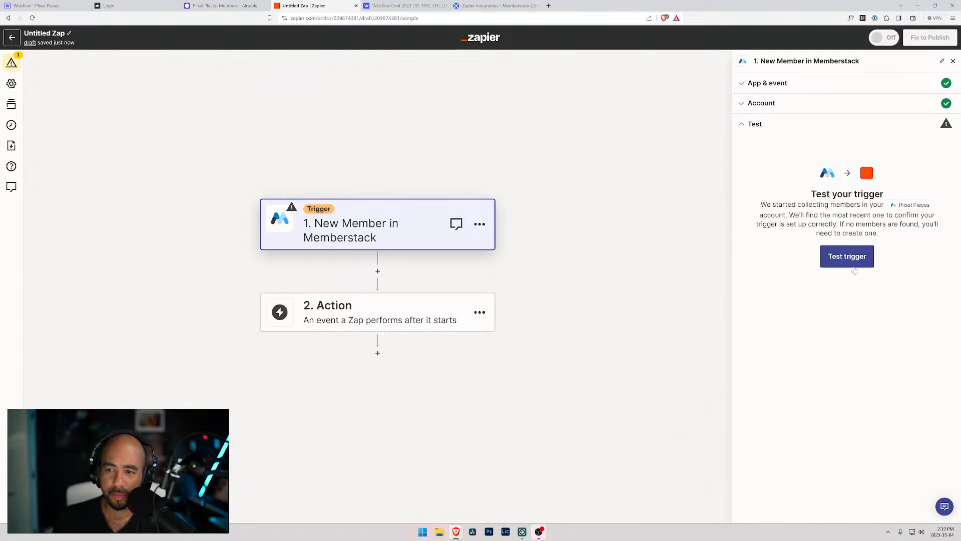
{"action": "left_click", "coordinate": [854, 265]}
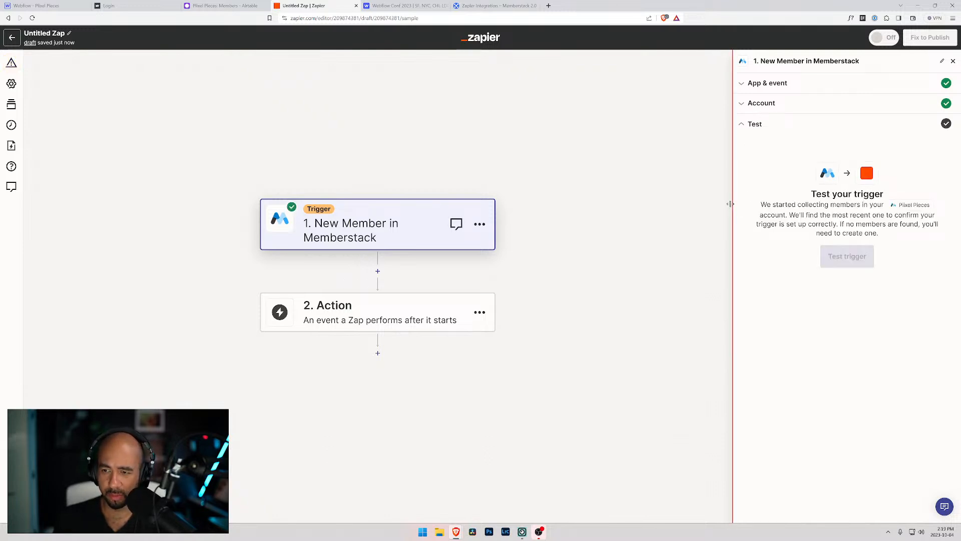
{"action": "left_click_drag", "start_coordinate": [915, 239], "coordinate": [853, 238]}
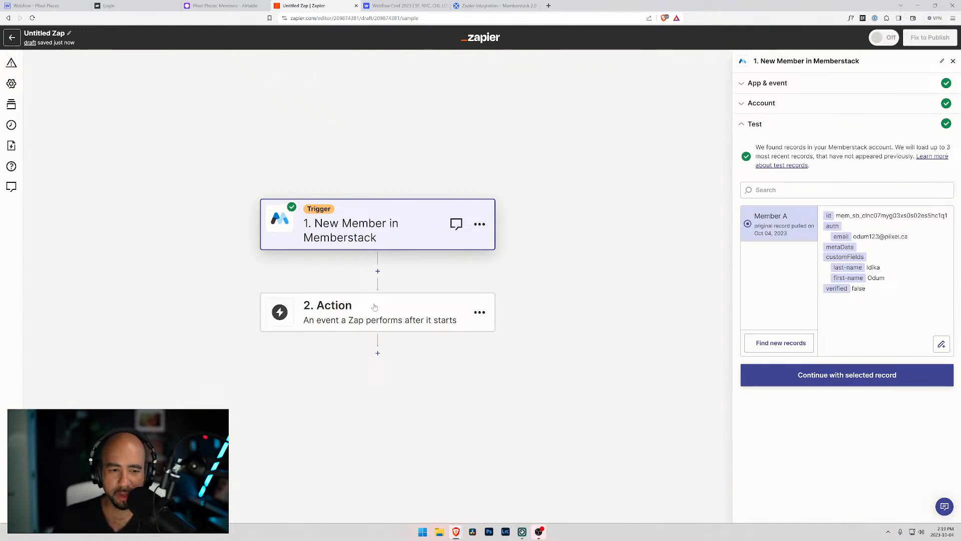
{"action": "left_click", "coordinate": [371, 323]}
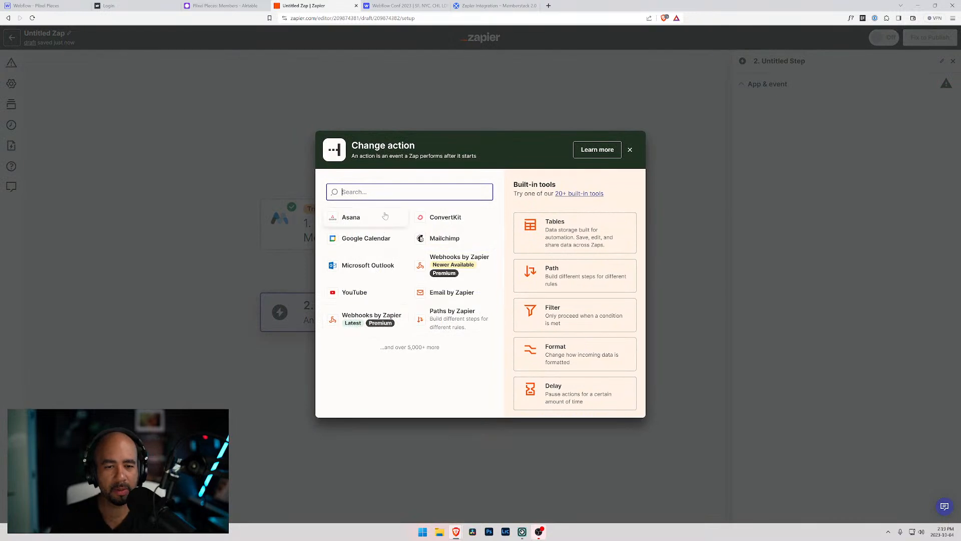
Make the action step Webflow with the Update Live Item event.
{"action": "type", "text": "webflow"}
{"action": "left_click", "coordinate": [358, 223]}
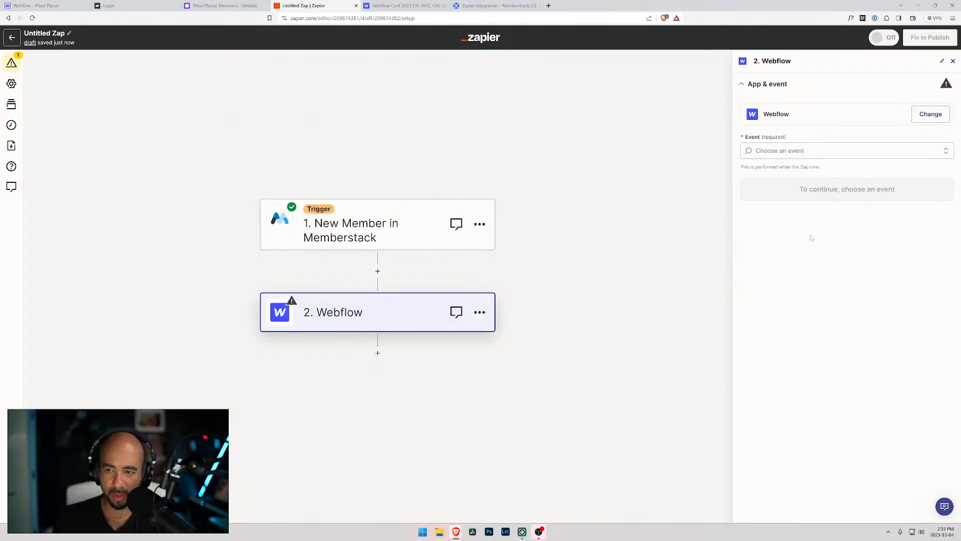
{"action": "left_click", "coordinate": [811, 151]}
{"action": "scroll", "coordinate": [814, 233], "scroll_direction": "down", "scroll_amount": 2}
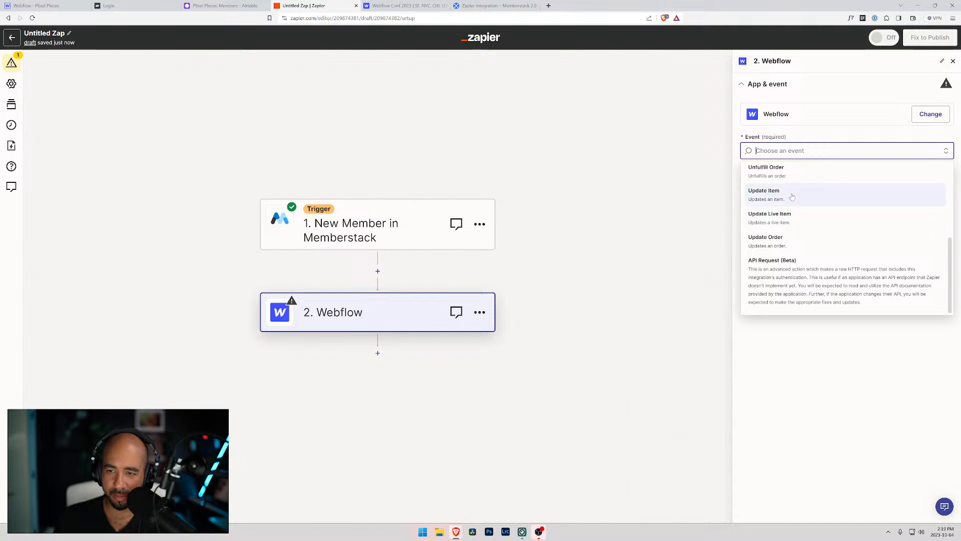
{"action": "left_click", "coordinate": [792, 218]}
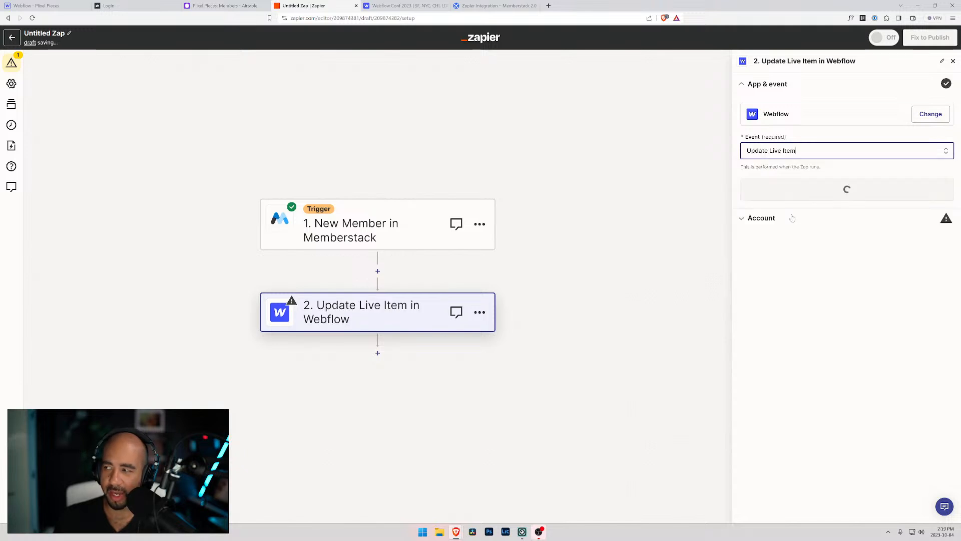
{"action": "left_click", "coordinate": [804, 192]}
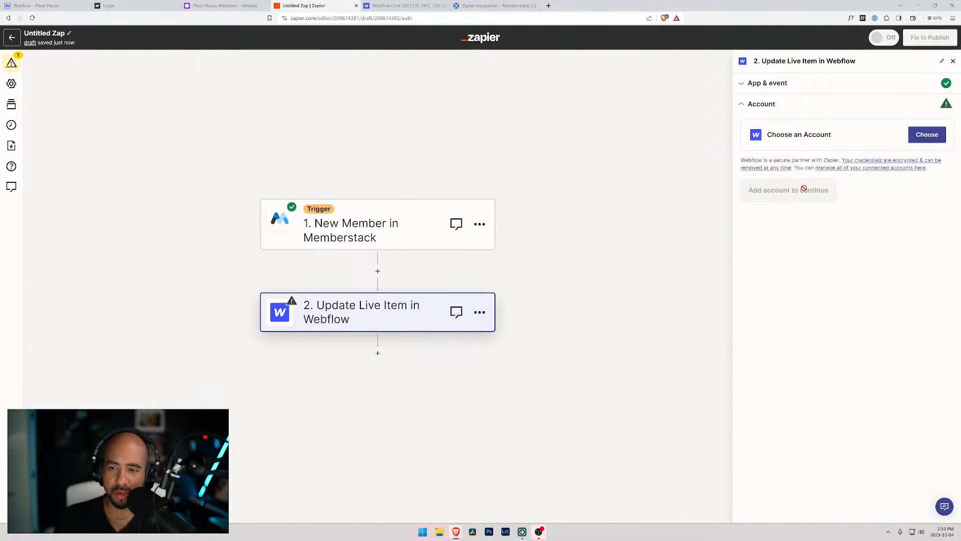
Begin connecting a new Webflow account for the action.
{"action": "left_click", "coordinate": [930, 137]}
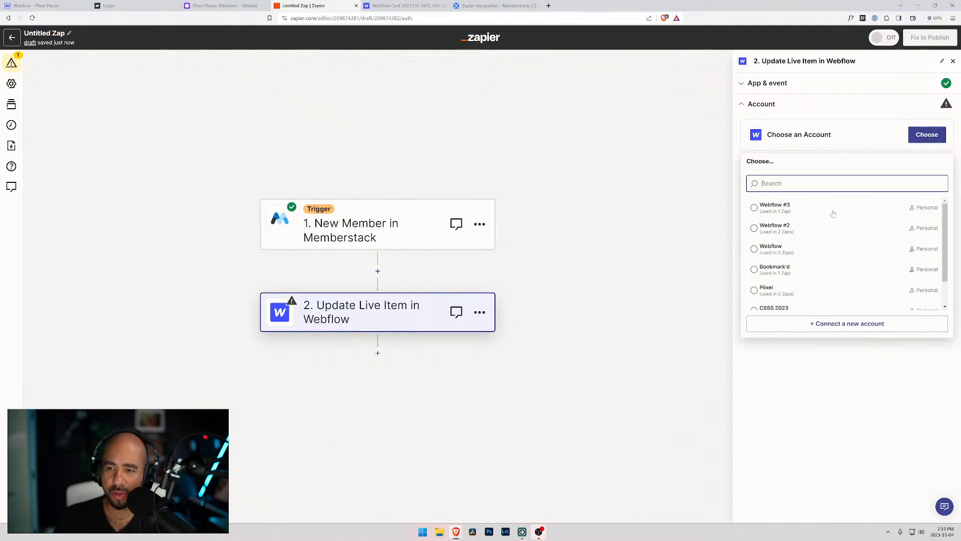
{"action": "scroll", "coordinate": [823, 220], "scroll_direction": "down", "scroll_amount": 1}
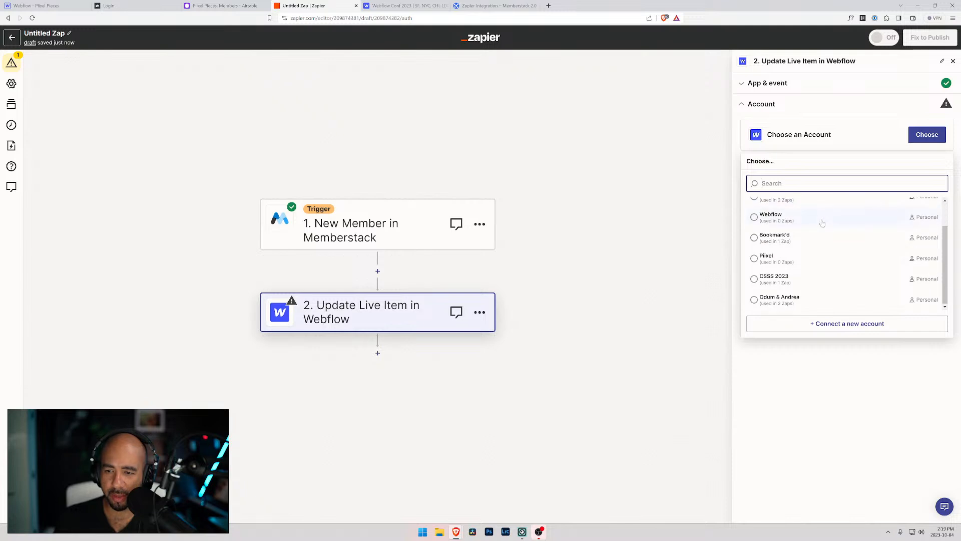
{"action": "scroll", "coordinate": [800, 281], "scroll_direction": "up", "scroll_amount": 1}
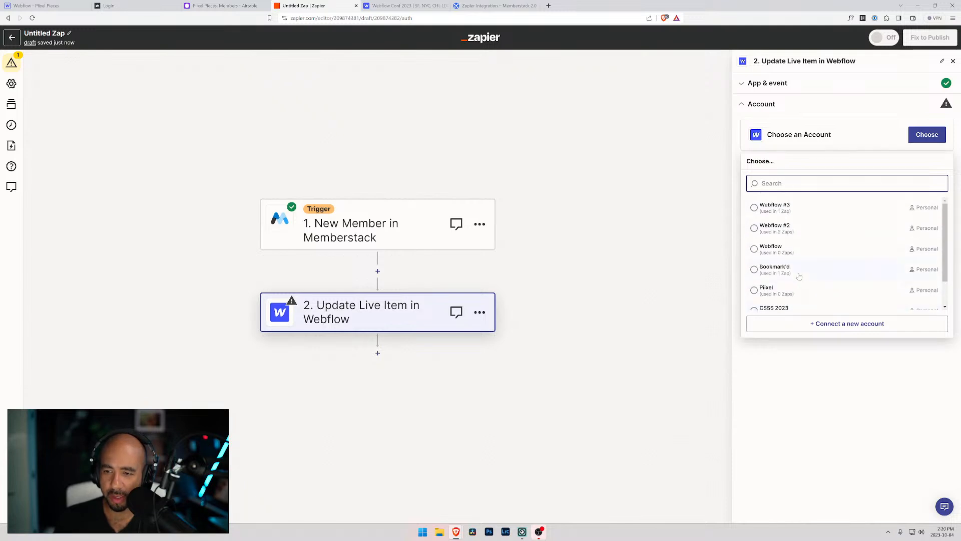
{"action": "scroll", "coordinate": [799, 277], "scroll_direction": "down", "scroll_amount": 1}
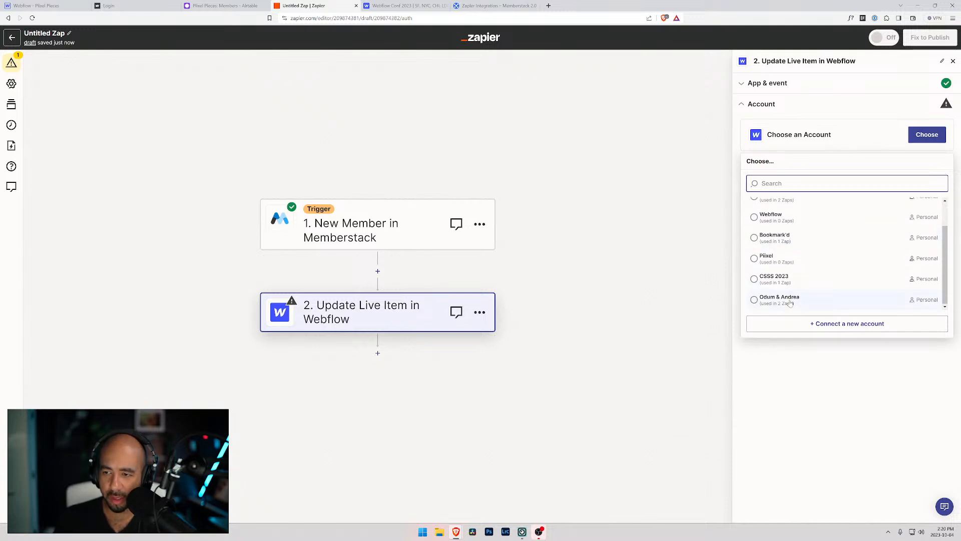
{"action": "left_click", "coordinate": [796, 323]}
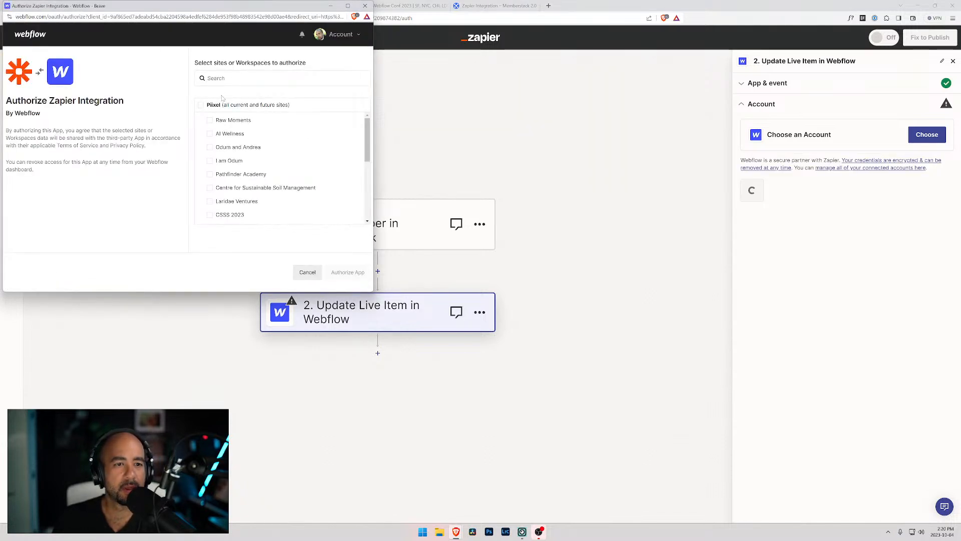
Authorize Zapier in Webflow for the Pixel Pieces site.
{"action": "scroll", "coordinate": [234, 149], "scroll_direction": "down", "scroll_amount": 3}
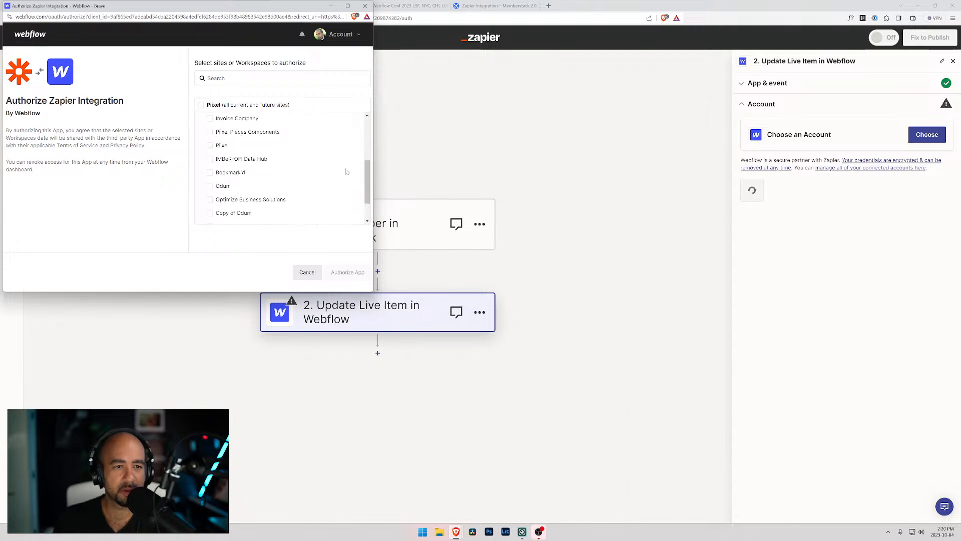
{"action": "scroll", "coordinate": [361, 177], "scroll_direction": "down", "scroll_amount": 3}
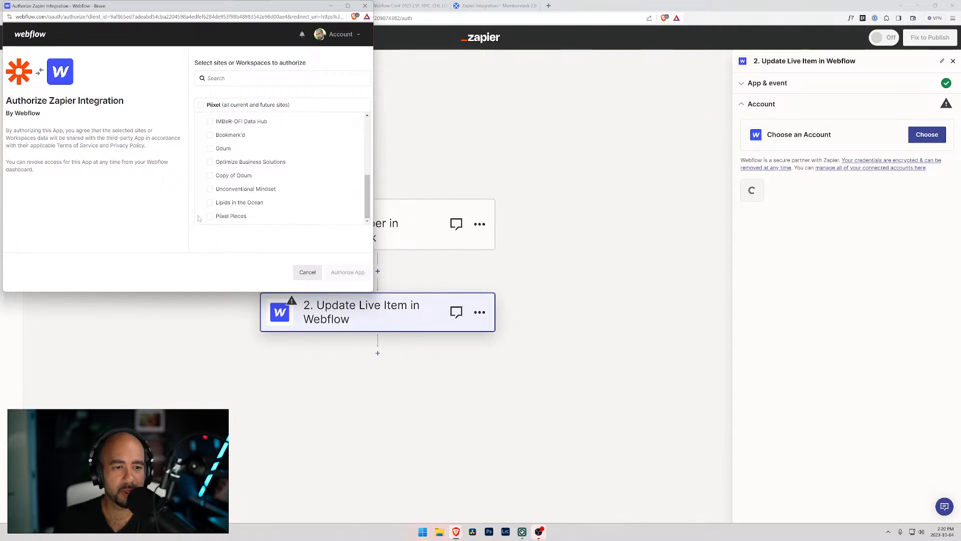
{"action": "left_click", "coordinate": [217, 218]}
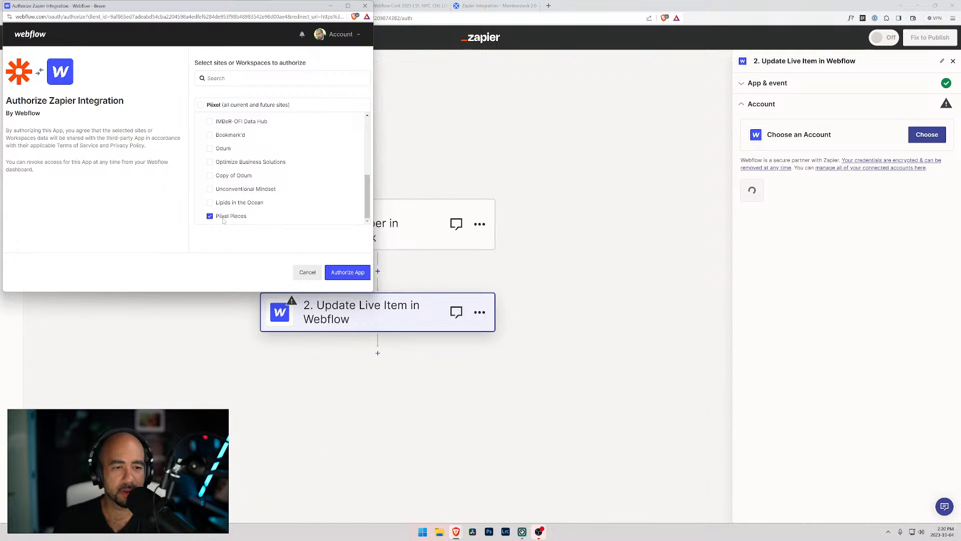
{"action": "left_click", "coordinate": [356, 275]}
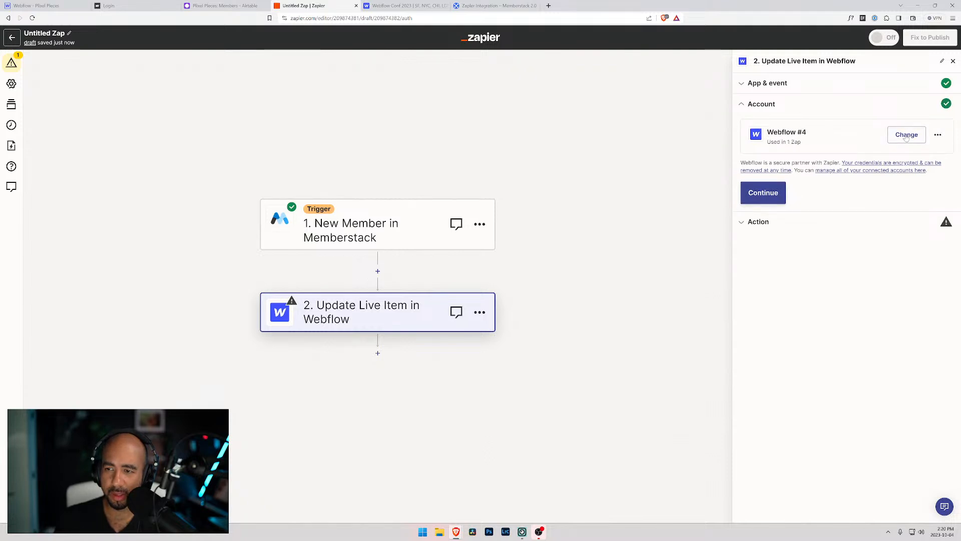
Rename the new Webflow connection to 'Piixel Pieces'.
{"action": "left_click", "coordinate": [938, 135]}
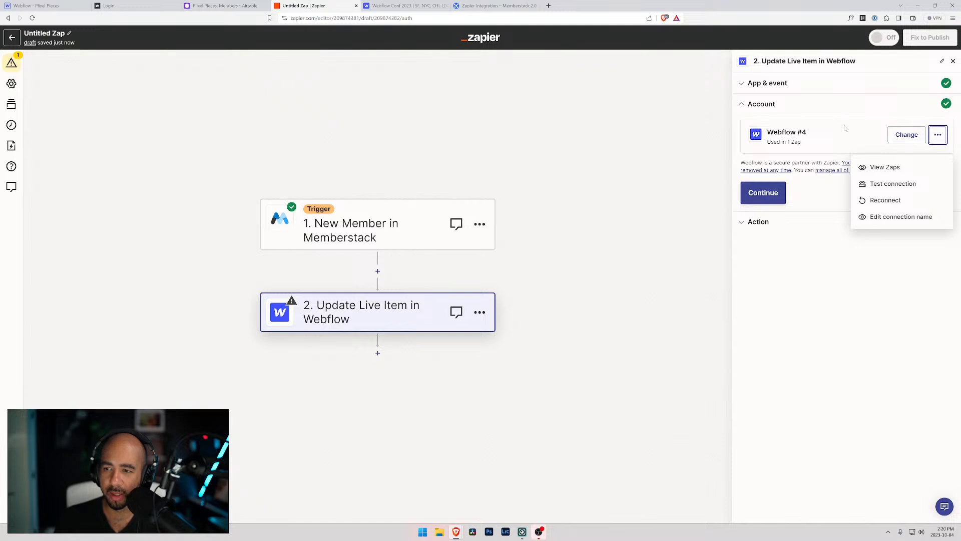
{"action": "left_click", "coordinate": [897, 216]}
{"action": "key", "text": "ctrl+a"}
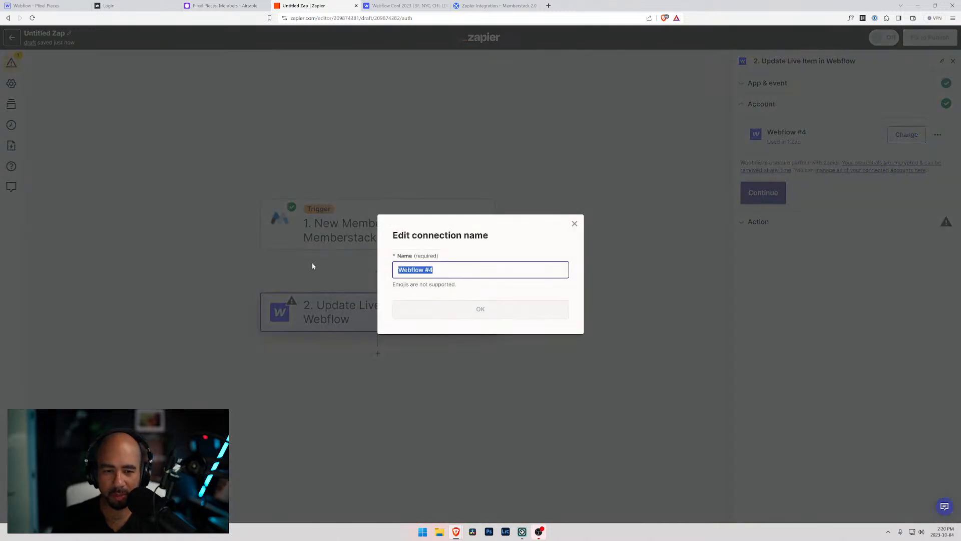
{"action": "type", "text": "Piixel P{I"}
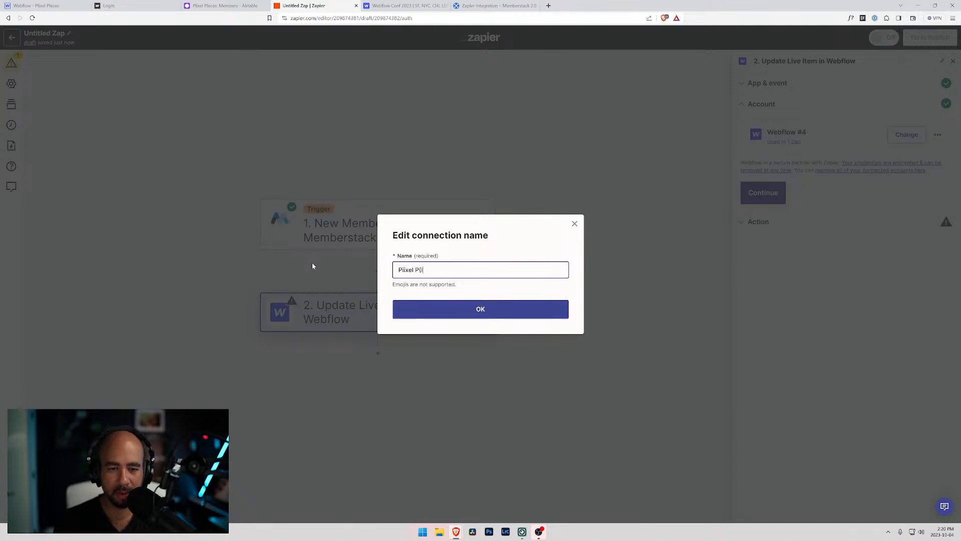
{"action": "key", "text": "BackSpace"}
{"action": "type", "text": "eces"}
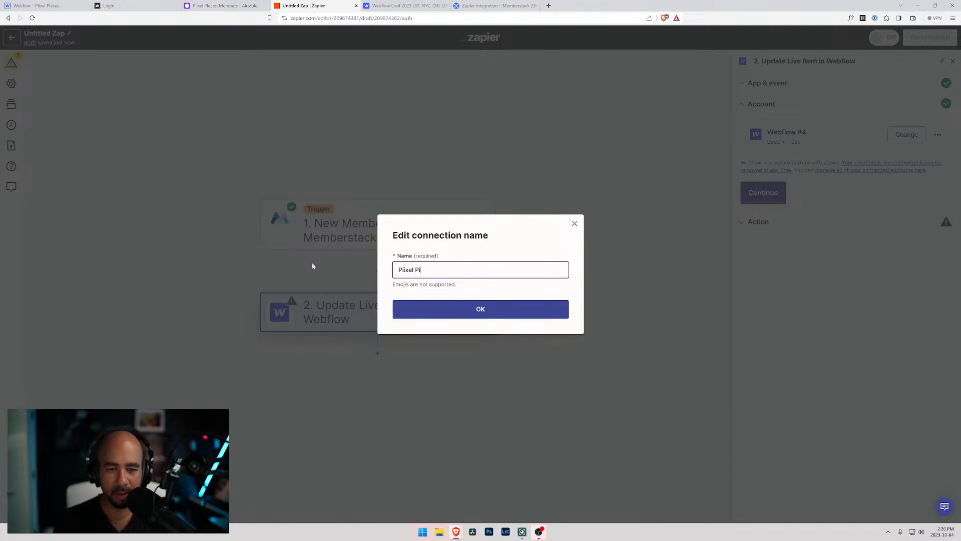
{"action": "left_click", "coordinate": [430, 311]}
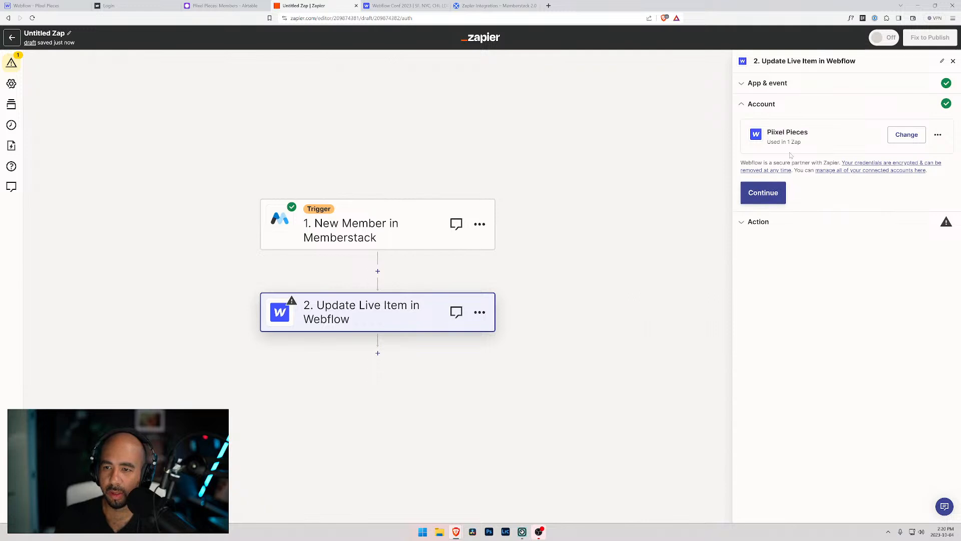
Point the Update Live Item action at the Pixel Pieces site and its Members collection.
{"action": "left_click", "coordinate": [764, 192]}
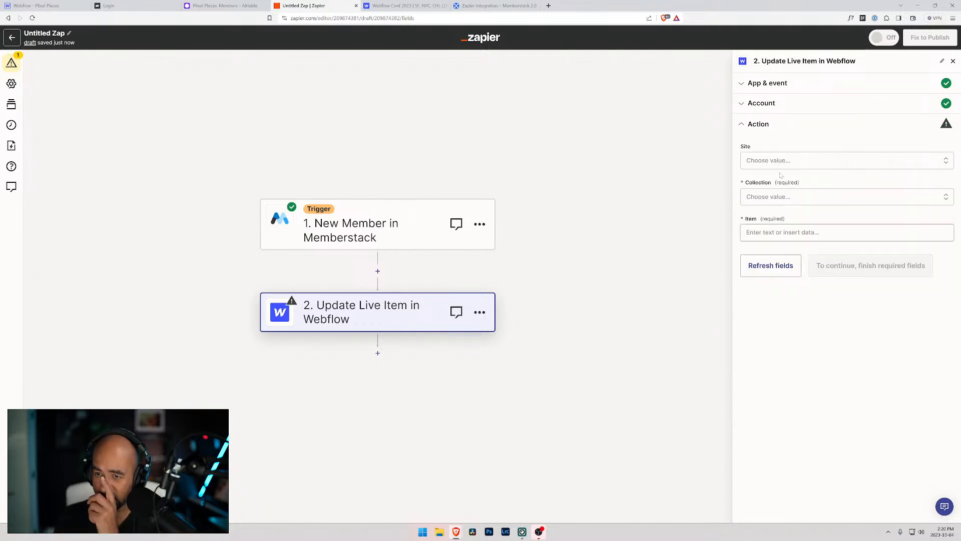
{"action": "left_click", "coordinate": [786, 160]}
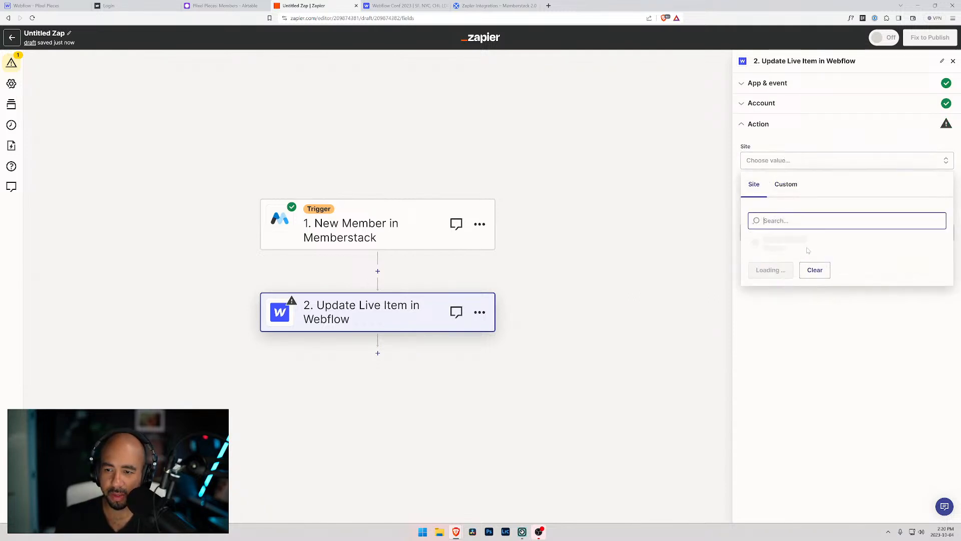
{"action": "left_click", "coordinate": [805, 246]}
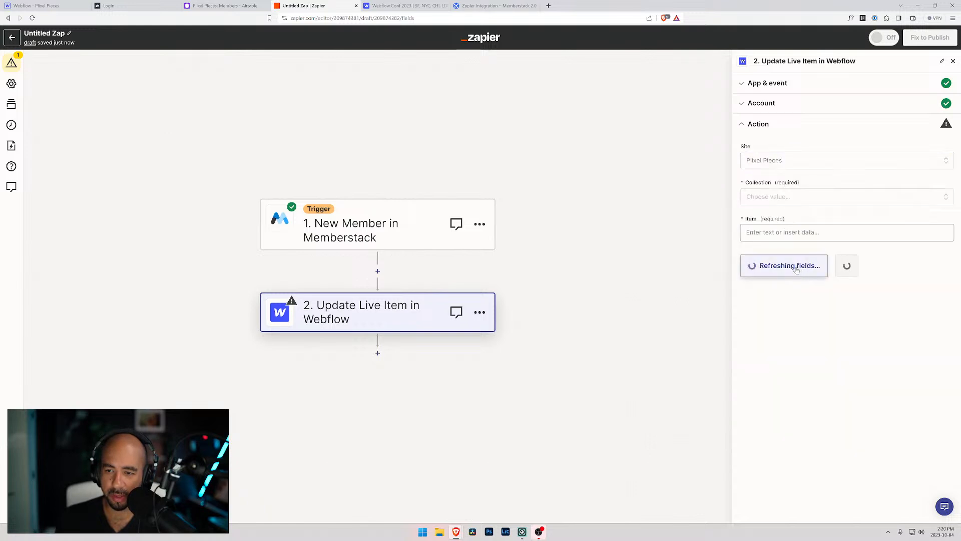
{"action": "left_click", "coordinate": [788, 198]}
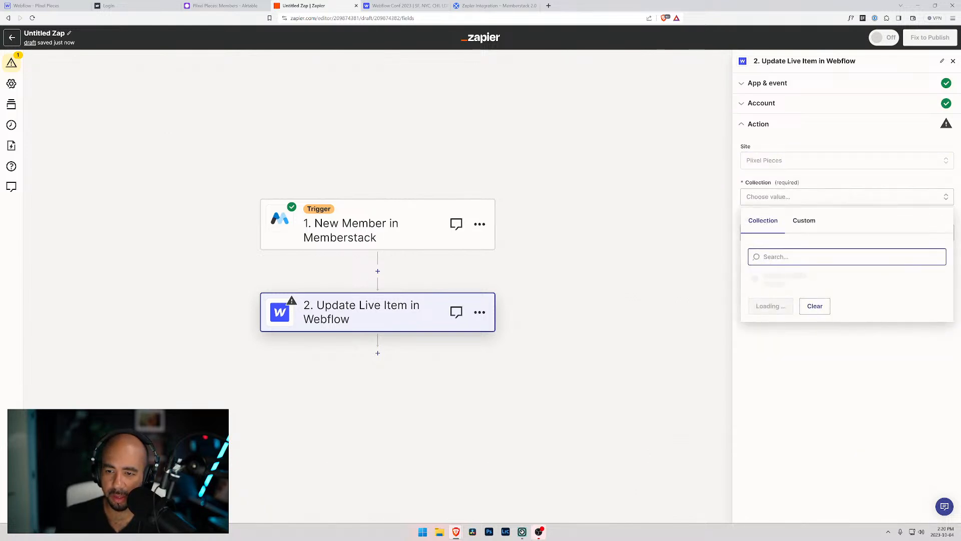
{"action": "left_click", "coordinate": [781, 351]}
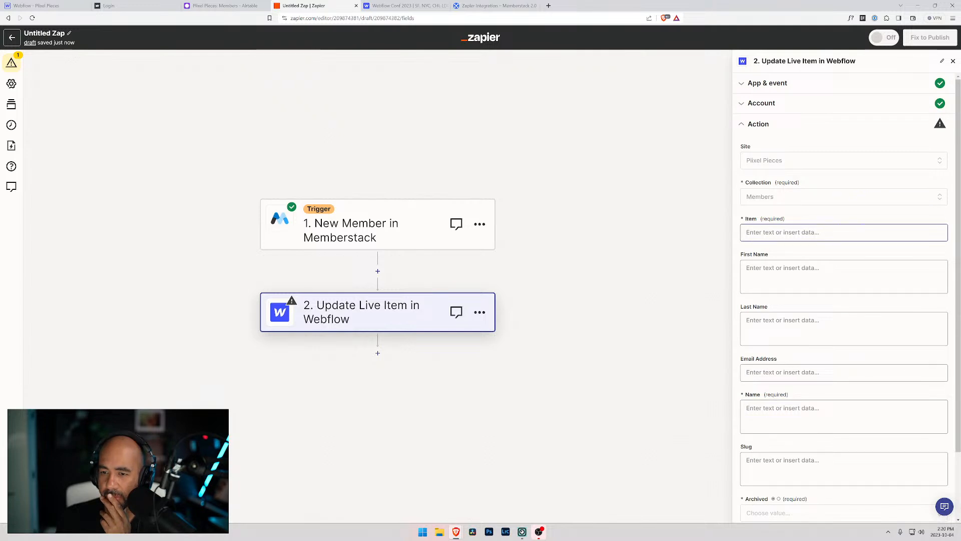
{"action": "left_click", "coordinate": [747, 232]}
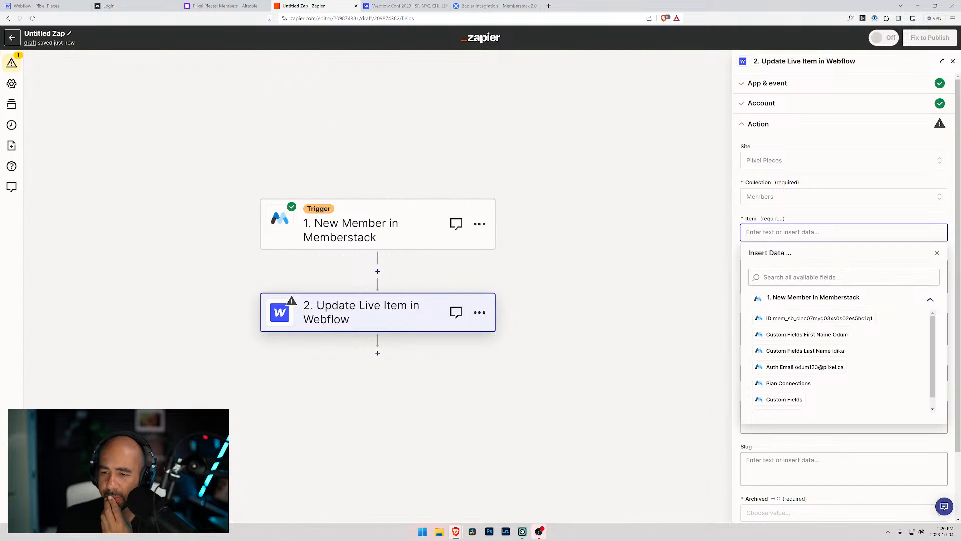
{"action": "left_click", "coordinate": [800, 216]}
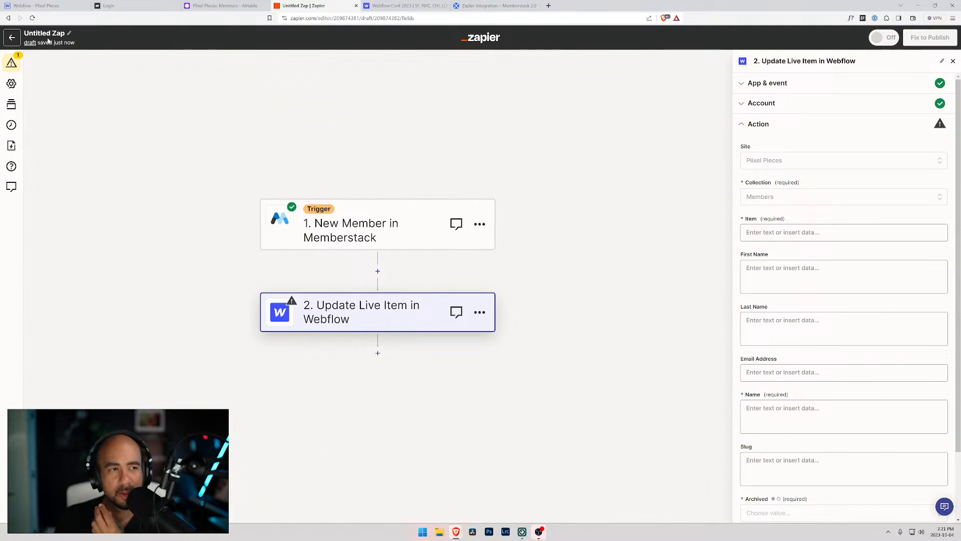
Glance at the Webflow Members collection, then close the Webflow Conf and Zapier help tabs.
{"action": "left_click", "coordinate": [46, 6]}
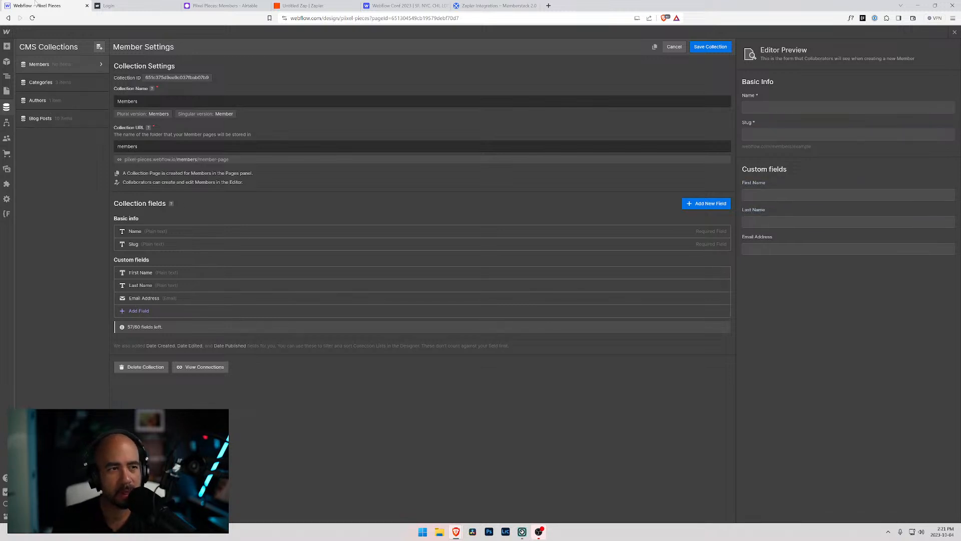
{"action": "left_click", "coordinate": [493, 6]}
{"action": "left_click", "coordinate": [440, 6]}
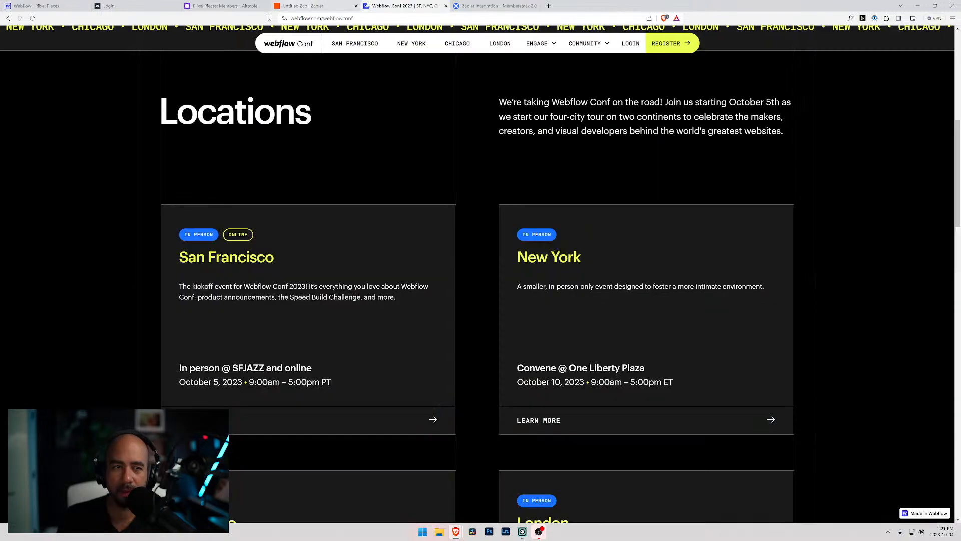
{"action": "left_click", "coordinate": [446, 6]}
{"action": "left_click", "coordinate": [445, 6]}
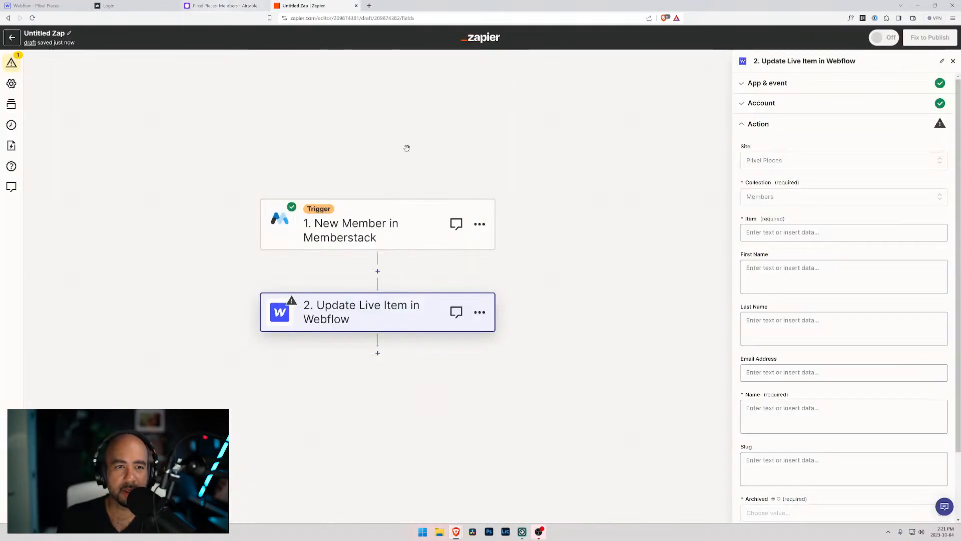
Map the member's first name, last name and auth email into First Name, Last Name and Email Address.
{"action": "left_click", "coordinate": [821, 291]}
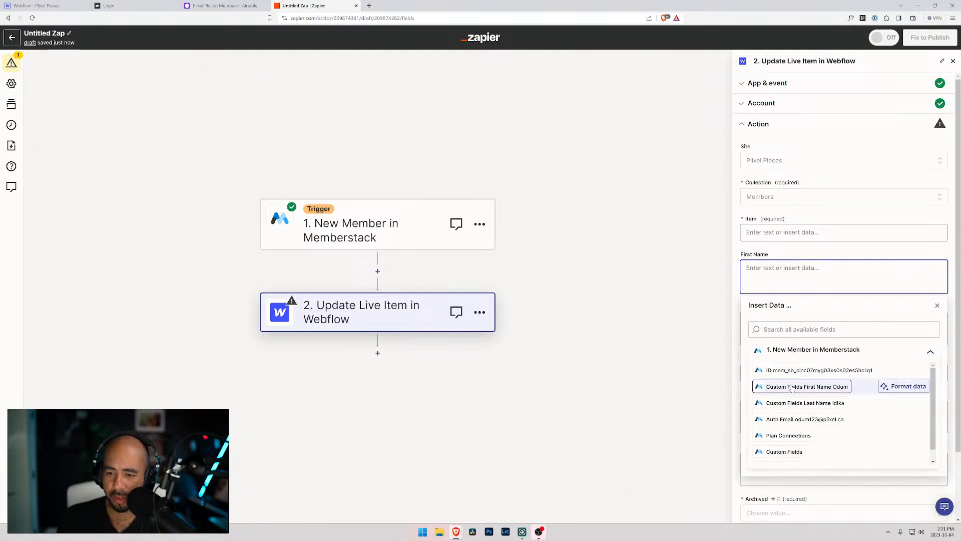
{"action": "left_click", "coordinate": [807, 386]}
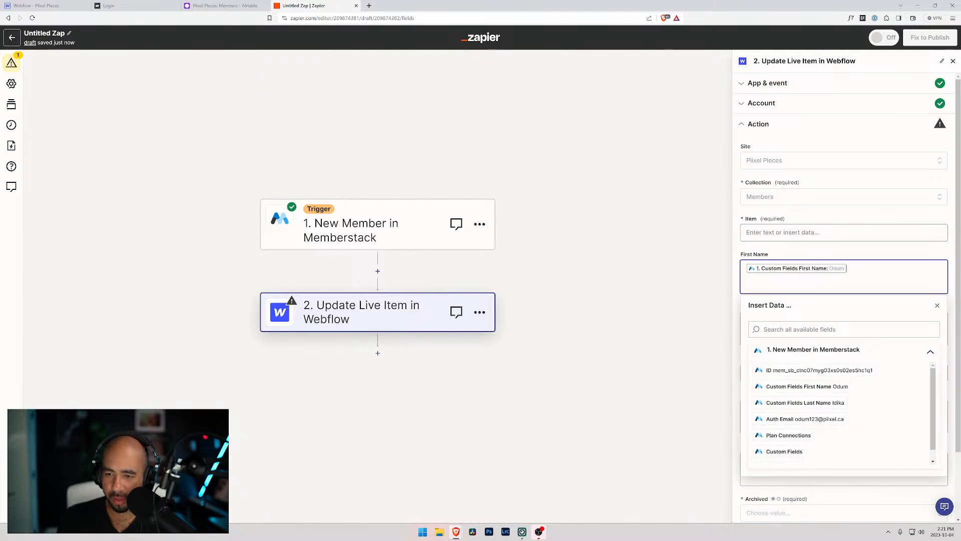
{"action": "left_click", "coordinate": [724, 280]}
{"action": "left_click", "coordinate": [766, 333]}
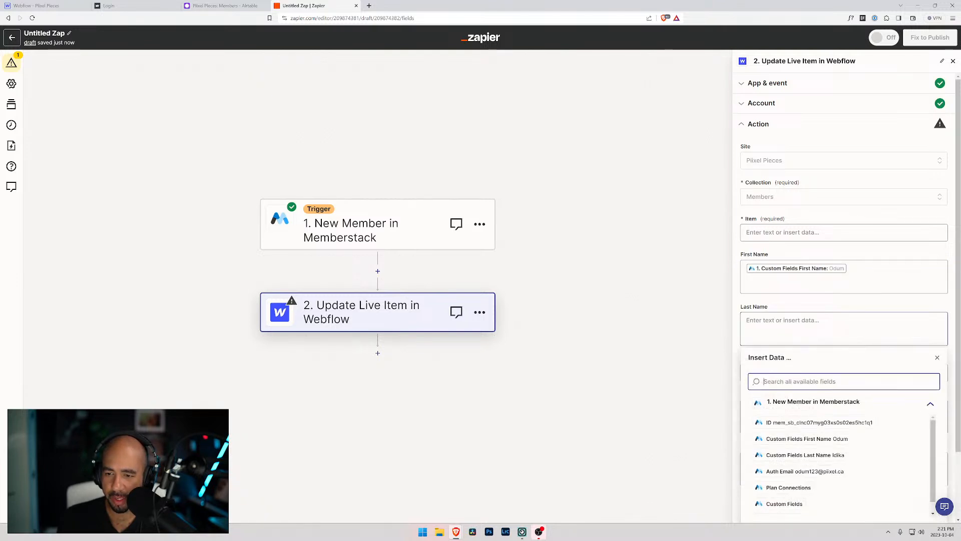
{"action": "left_click", "coordinate": [808, 455]}
{"action": "left_click", "coordinate": [748, 300]}
{"action": "left_click", "coordinate": [762, 372]}
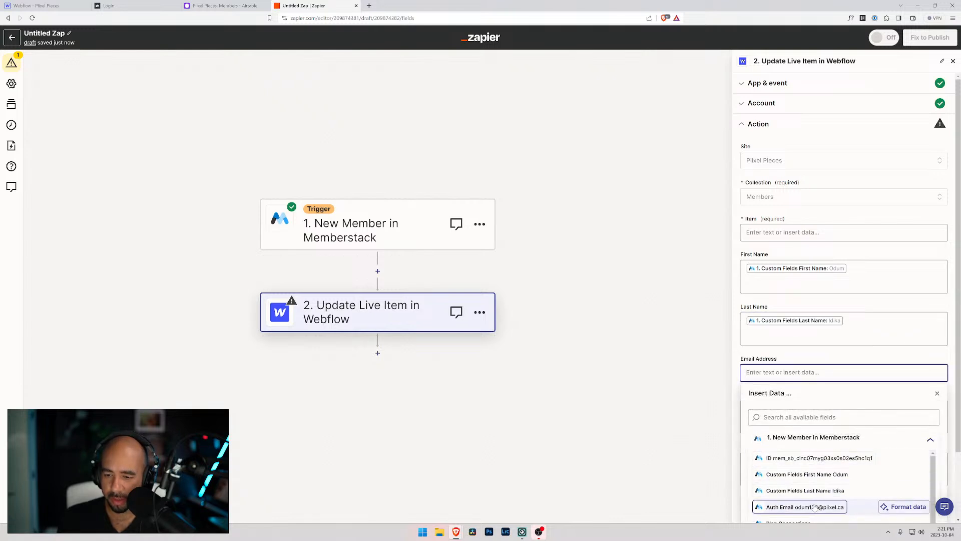
{"action": "left_click", "coordinate": [795, 507]}
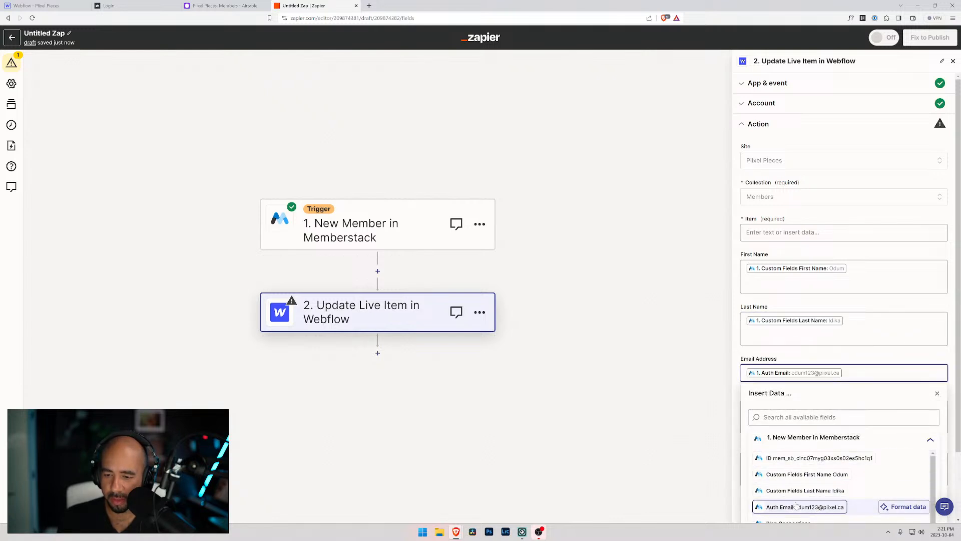
{"action": "left_click", "coordinate": [738, 301]}
Map the Memberstack member ID into the Slug field.
{"action": "scroll", "coordinate": [801, 325], "scroll_direction": "down", "scroll_amount": 2}
{"action": "left_click", "coordinate": [796, 391]}
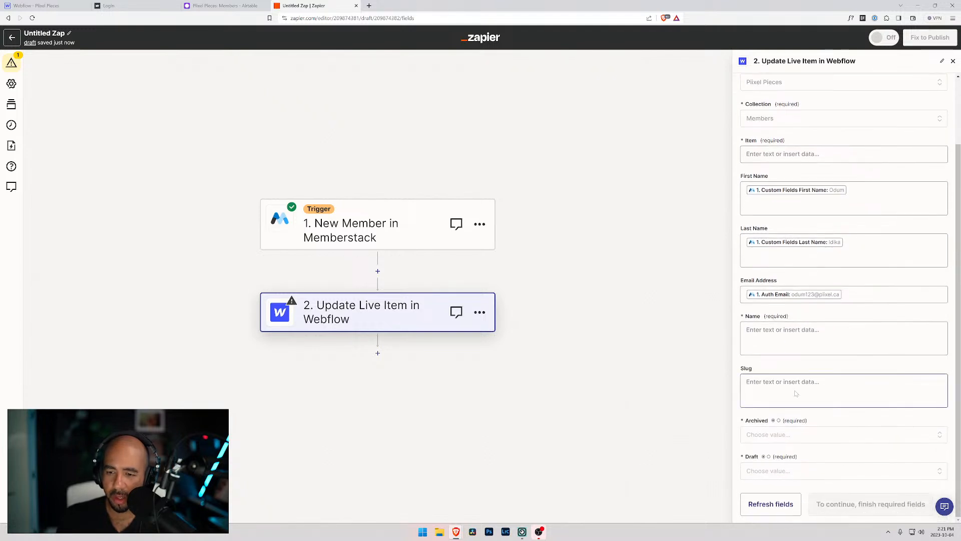
{"action": "scroll", "coordinate": [806, 440], "scroll_direction": "down", "scroll_amount": 3}
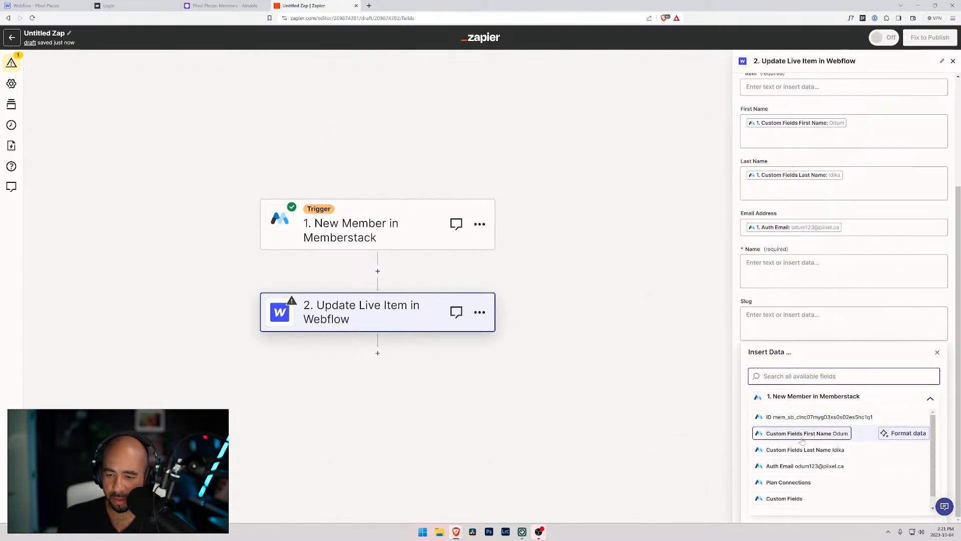
{"action": "scroll", "coordinate": [808, 445], "scroll_direction": "up", "scroll_amount": 1}
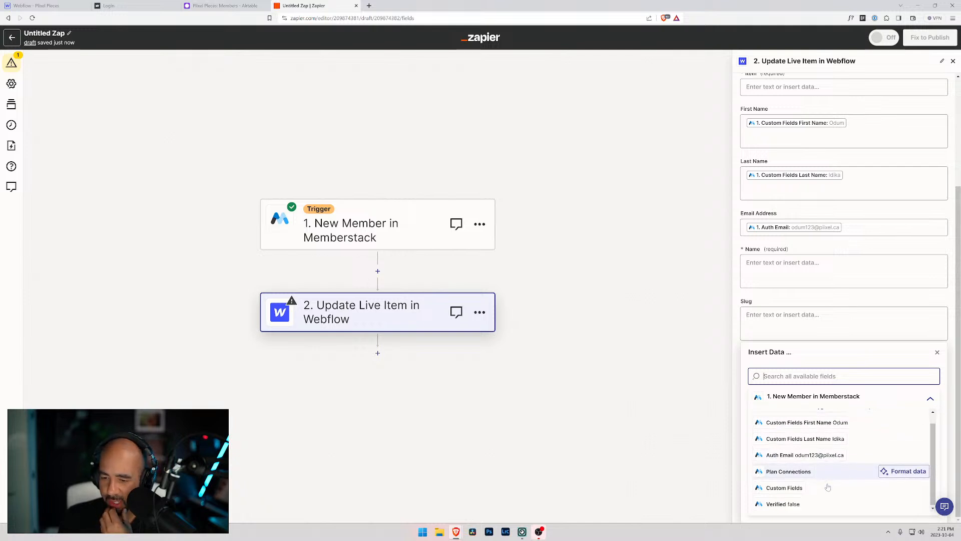
{"action": "scroll", "coordinate": [805, 493], "scroll_direction": "down", "scroll_amount": 1}
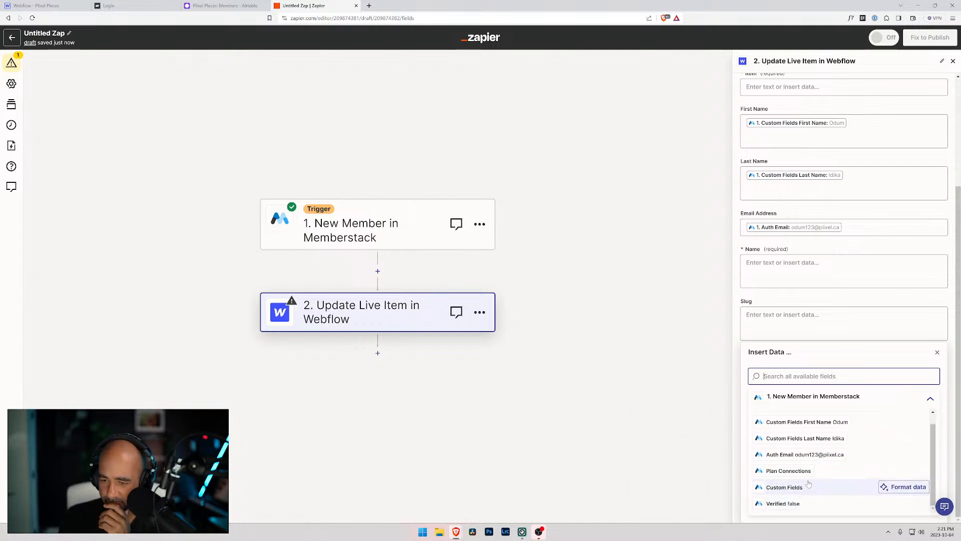
{"action": "scroll", "coordinate": [809, 468], "scroll_direction": "up", "scroll_amount": 1}
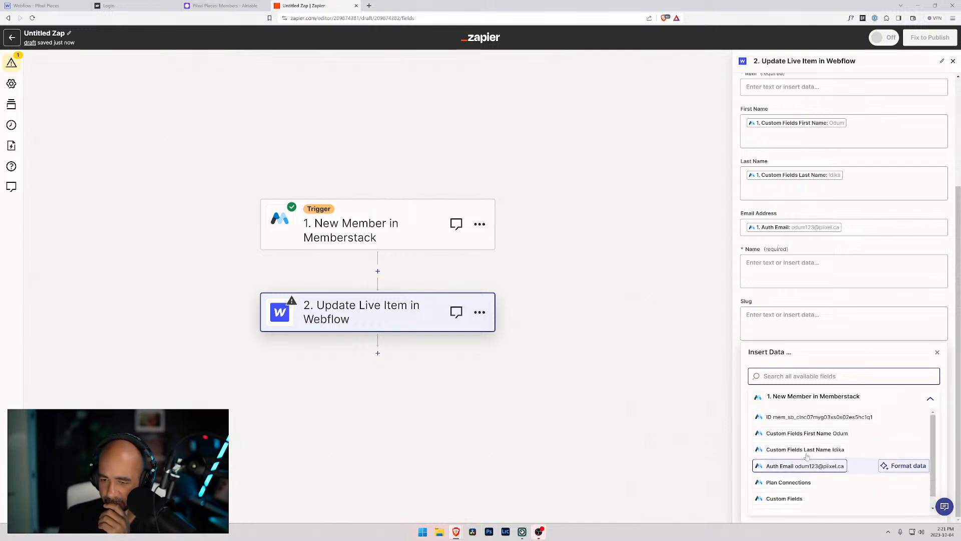
{"action": "left_click", "coordinate": [809, 418]}
{"action": "left_click", "coordinate": [742, 293]}
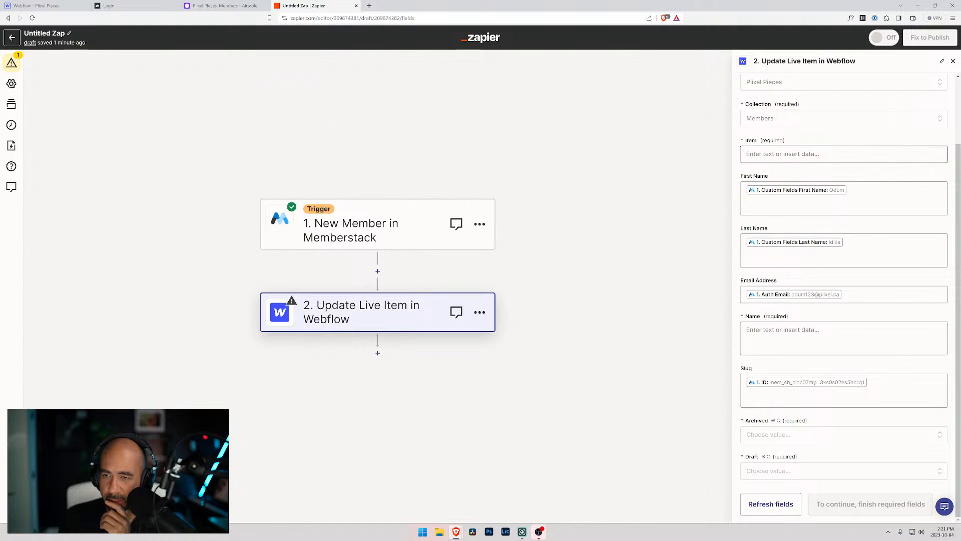
Set both Archived and Draft to False.
{"action": "left_click", "coordinate": [794, 435]}
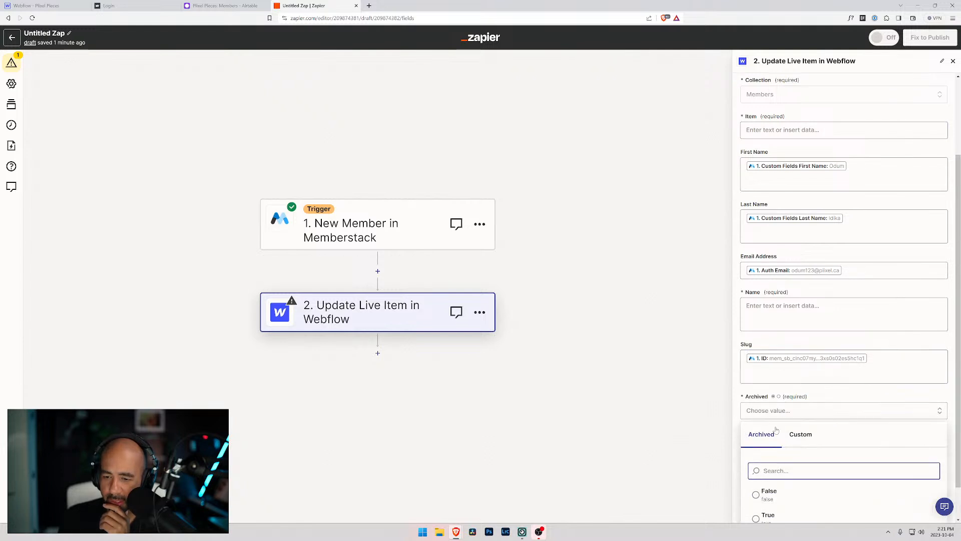
{"action": "left_click", "coordinate": [771, 453]}
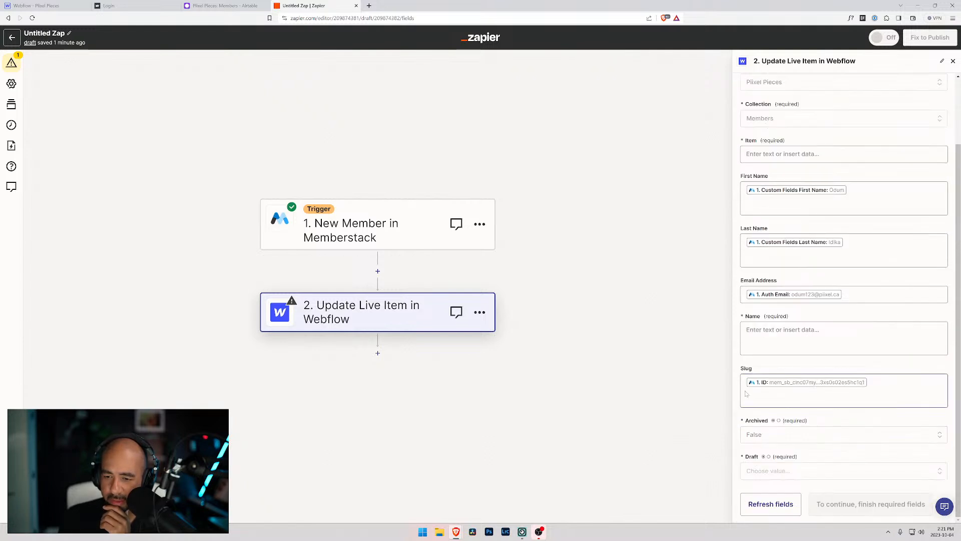
{"action": "left_click", "coordinate": [779, 473]}
{"action": "left_click", "coordinate": [766, 453]}
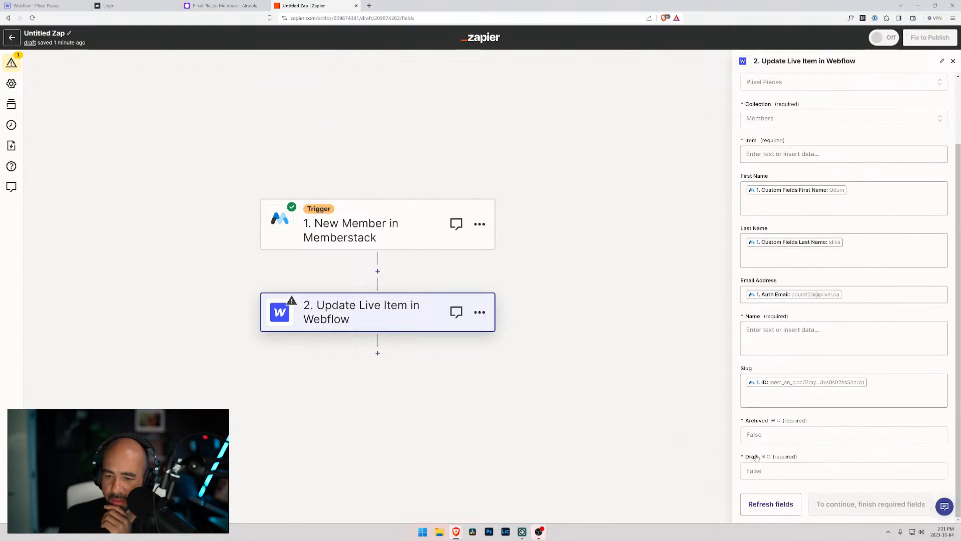
{"action": "scroll", "coordinate": [738, 397], "scroll_direction": "up", "scroll_amount": 2}
{"action": "left_click", "coordinate": [843, 232]}
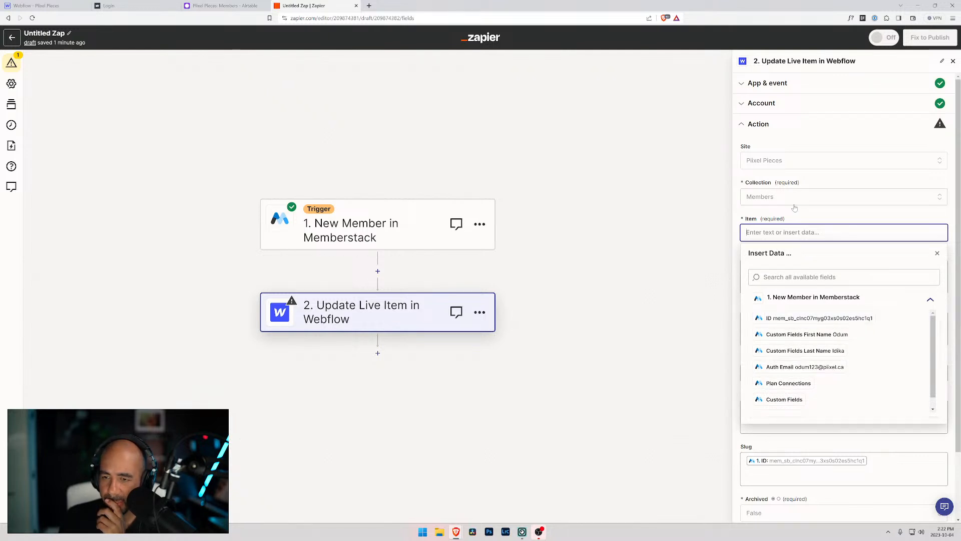
Leave Item and Name unmapped and view the Webflow Members collection's field list.
{"action": "left_click", "coordinate": [777, 216]}
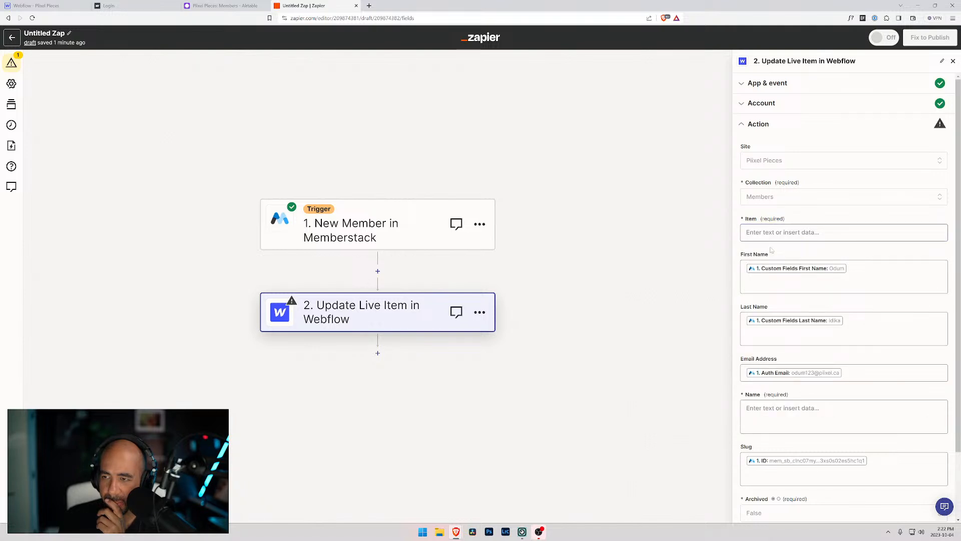
{"action": "scroll", "coordinate": [769, 366], "scroll_direction": "down", "scroll_amount": 3}
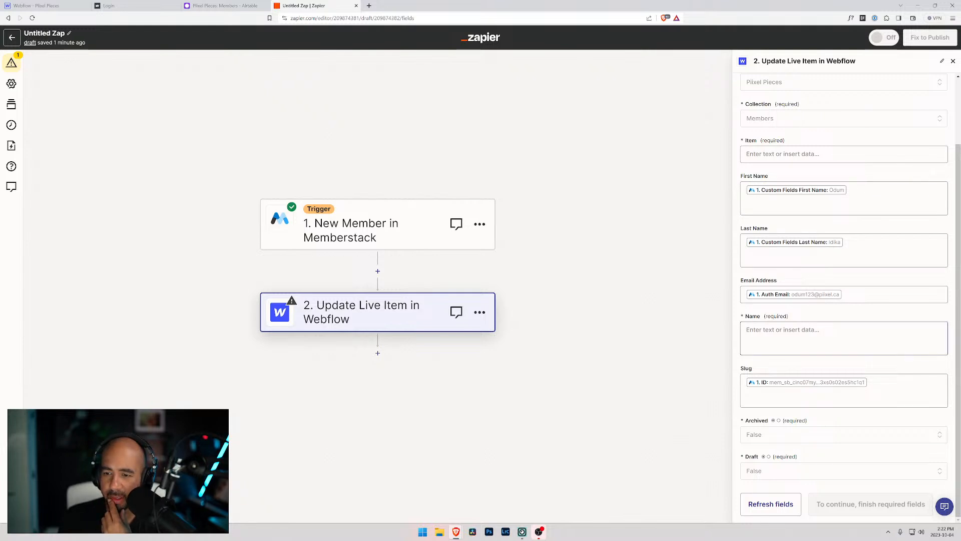
{"action": "left_click", "coordinate": [747, 330]}
{"action": "left_click", "coordinate": [736, 312]}
{"action": "scroll", "coordinate": [768, 227], "scroll_direction": "up", "scroll_amount": 3}
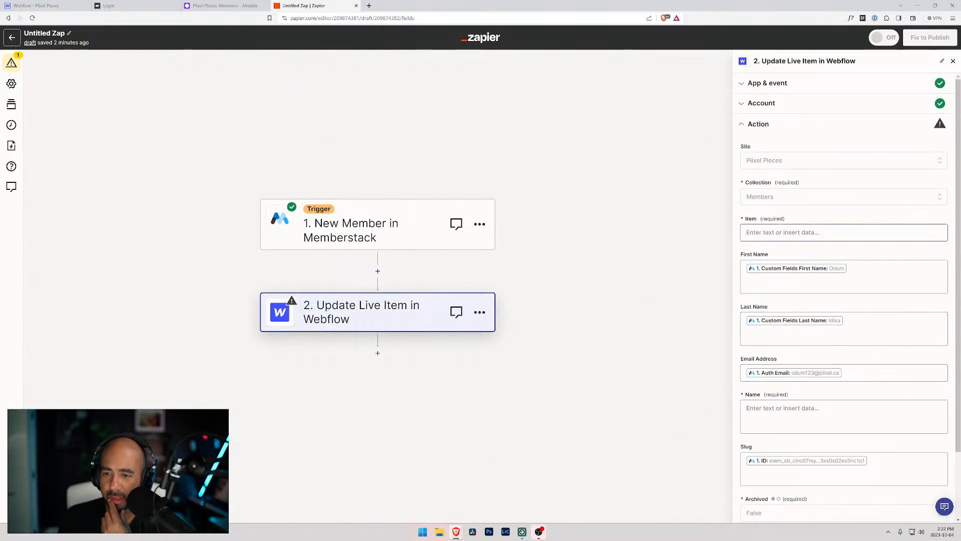
{"action": "left_click", "coordinate": [802, 416]}
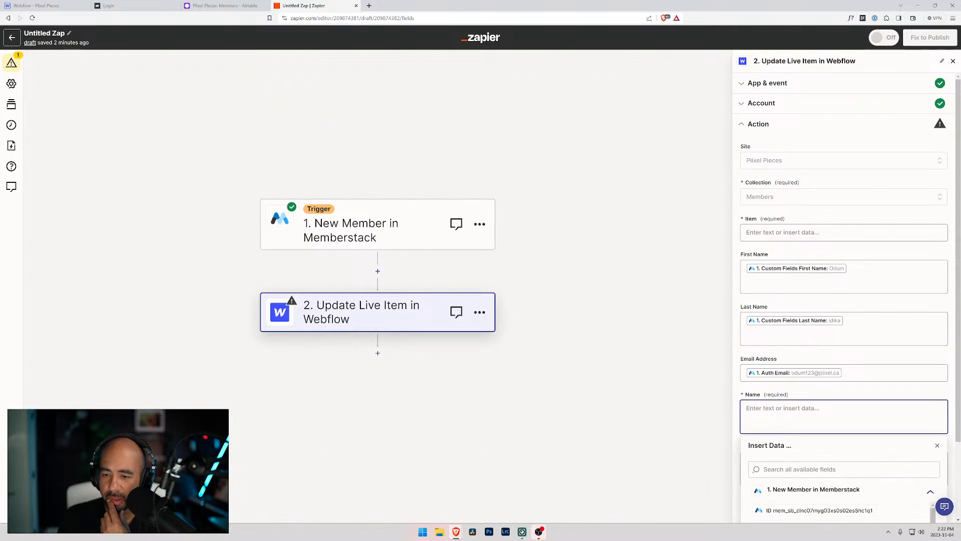
{"action": "scroll", "coordinate": [801, 417], "scroll_direction": "down", "scroll_amount": 2}
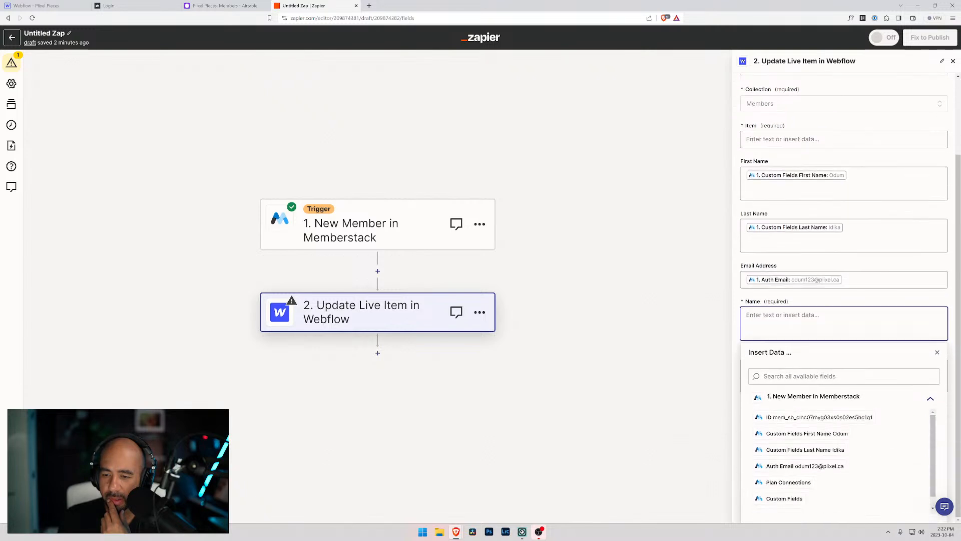
{"action": "left_click", "coordinate": [756, 297]}
{"action": "left_click", "coordinate": [50, 5]}
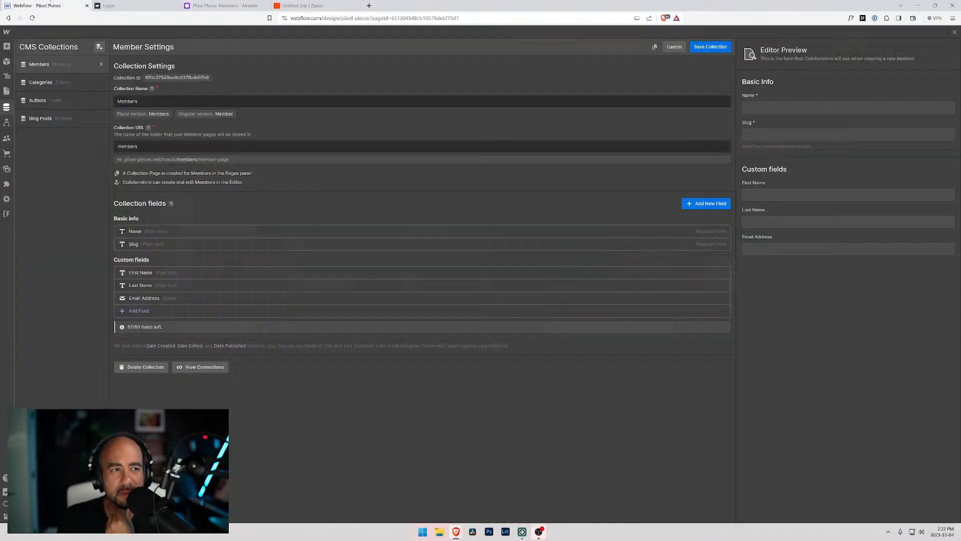
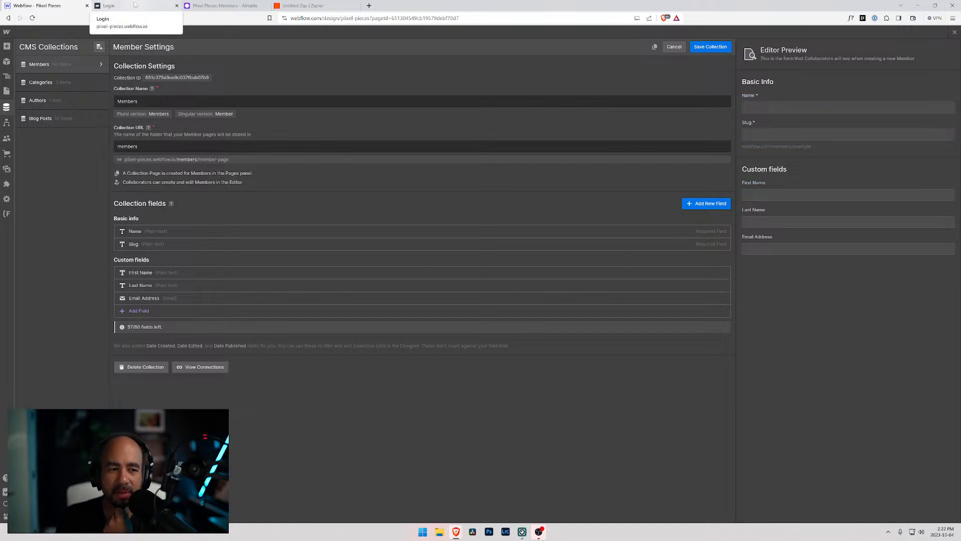
Fill the Webflow Name field with the member's Custom Fields First Name and Last Name.
{"action": "left_click", "coordinate": [134, 5]}
{"action": "left_click", "coordinate": [40, 5]}
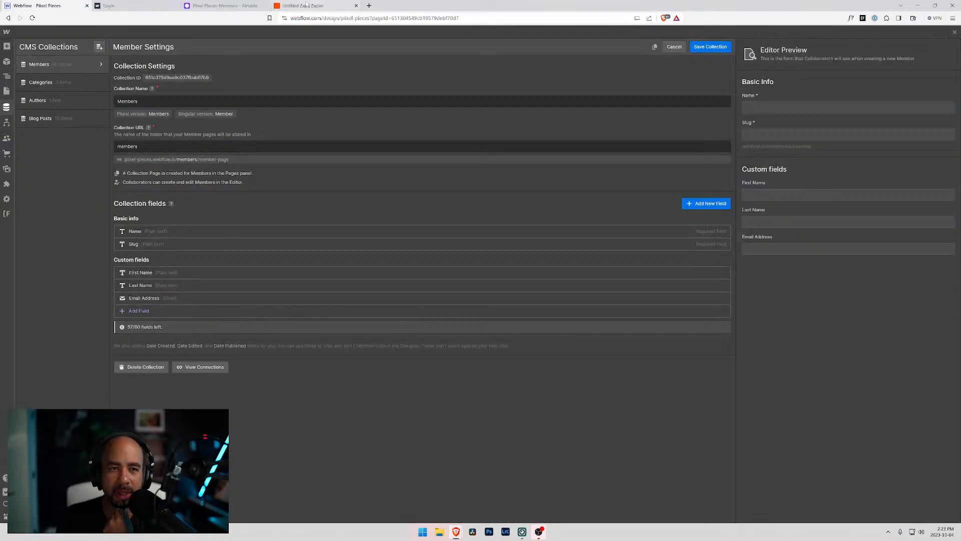
{"action": "left_click", "coordinate": [301, 5]}
{"action": "left_click", "coordinate": [822, 337]}
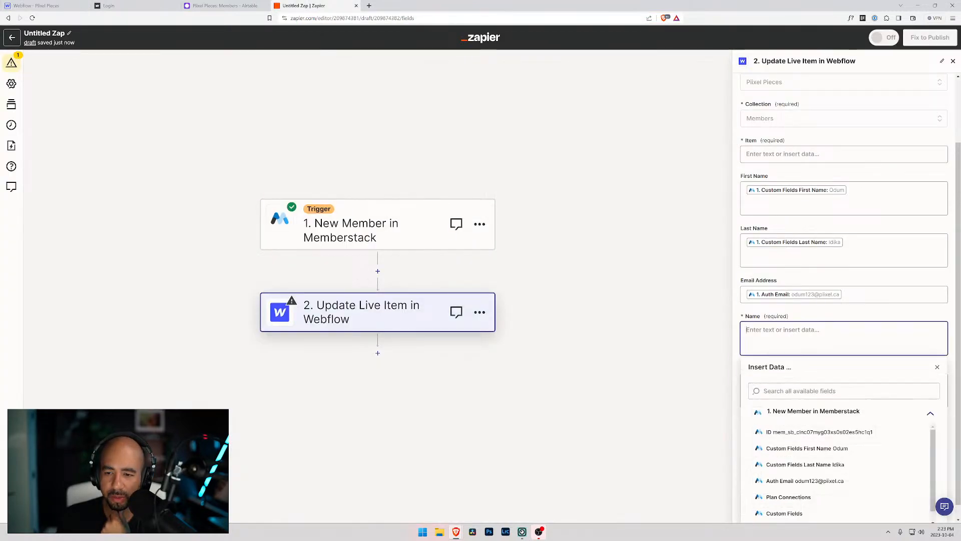
{"action": "left_click", "coordinate": [788, 447]}
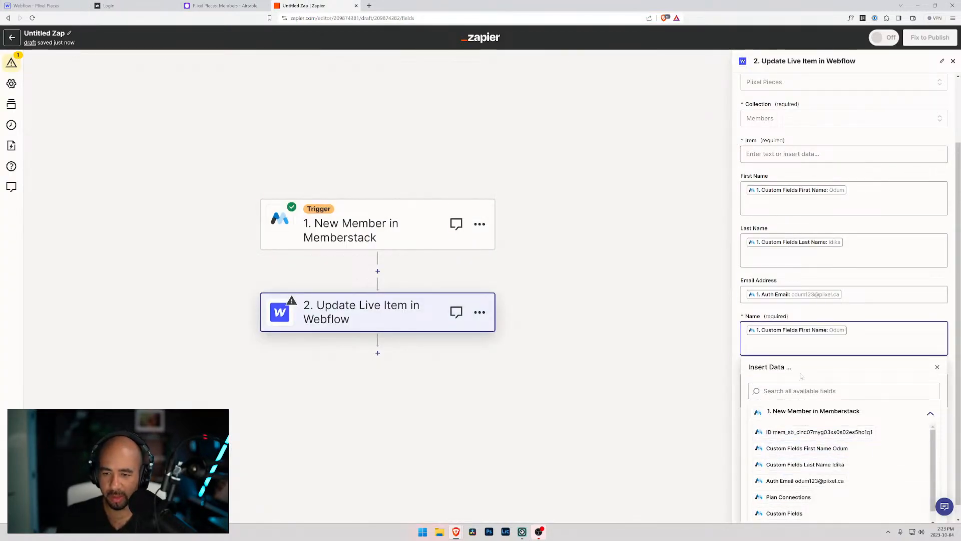
{"action": "left_click", "coordinate": [816, 465]}
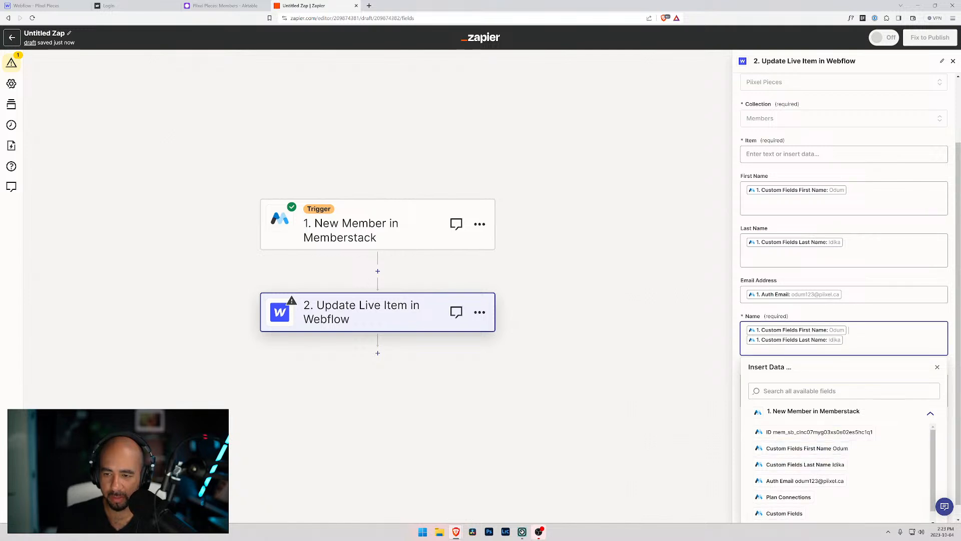
{"action": "left_click", "coordinate": [758, 312]}
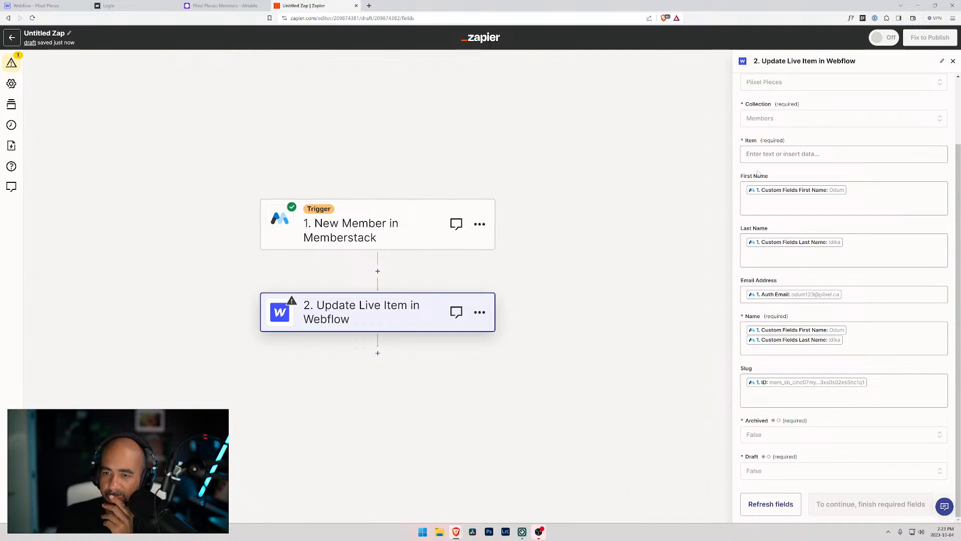
Leave the Item field unmapped and view Webflow's Members collection settings.
{"action": "left_click", "coordinate": [782, 154]}
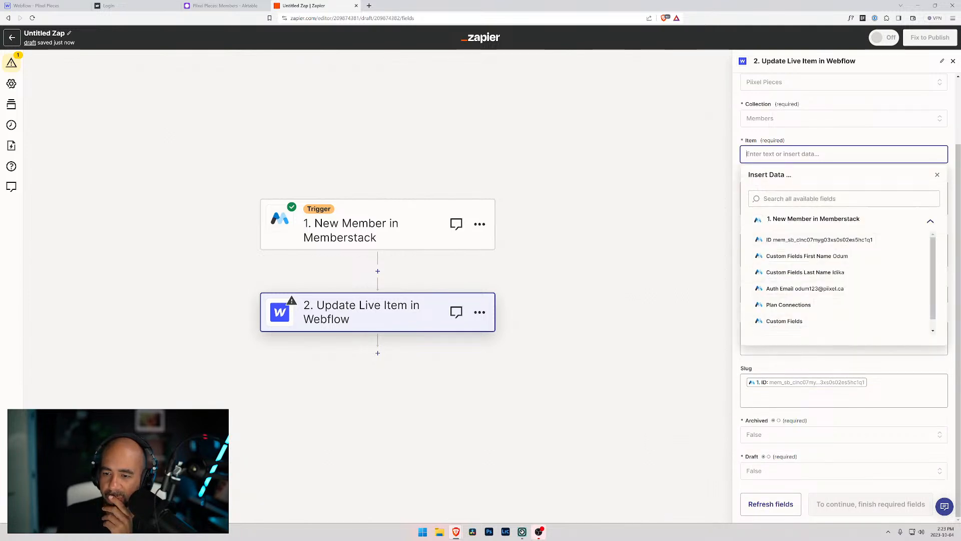
{"action": "scroll", "coordinate": [795, 309], "scroll_direction": "down", "scroll_amount": 1}
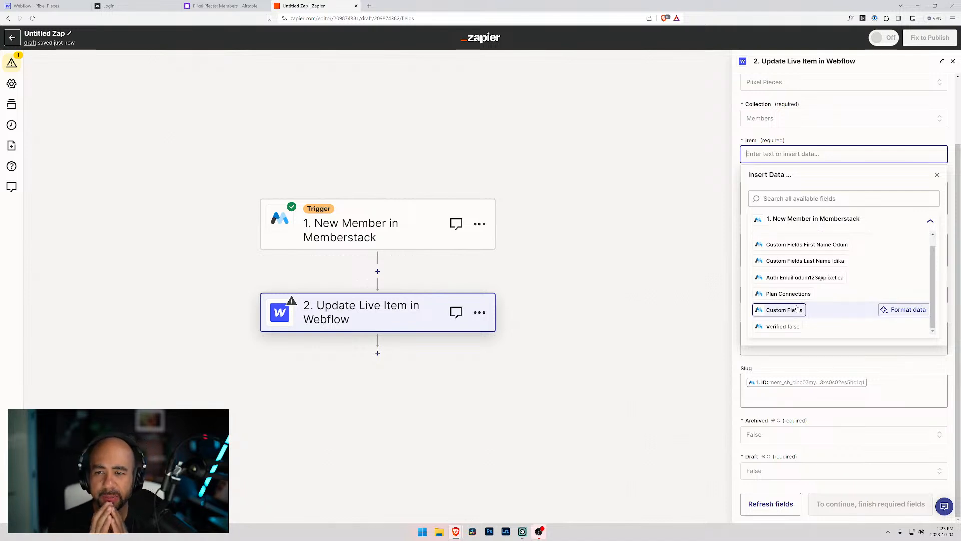
{"action": "left_click", "coordinate": [737, 156]}
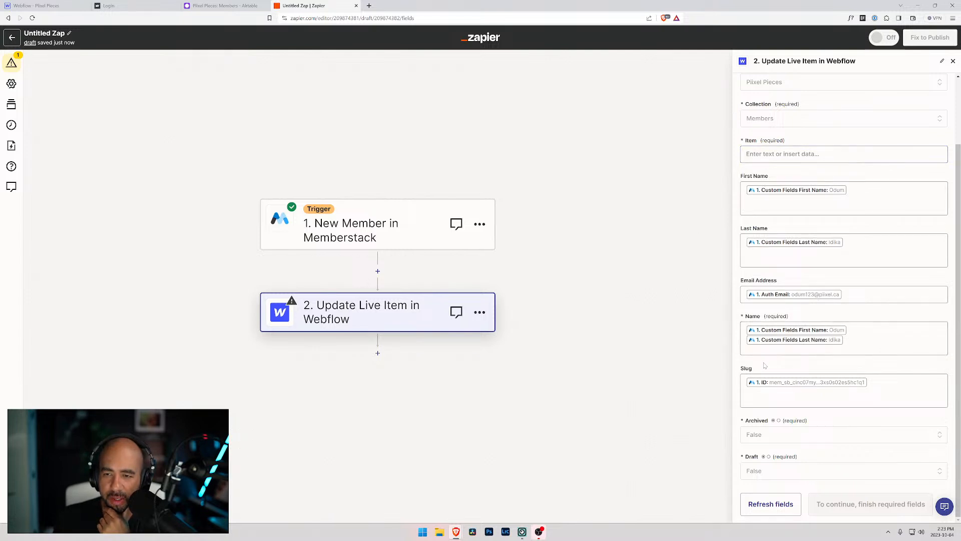
{"action": "scroll", "coordinate": [737, 160], "scroll_direction": "up", "scroll_amount": 2}
{"action": "left_click", "coordinate": [37, 6]}
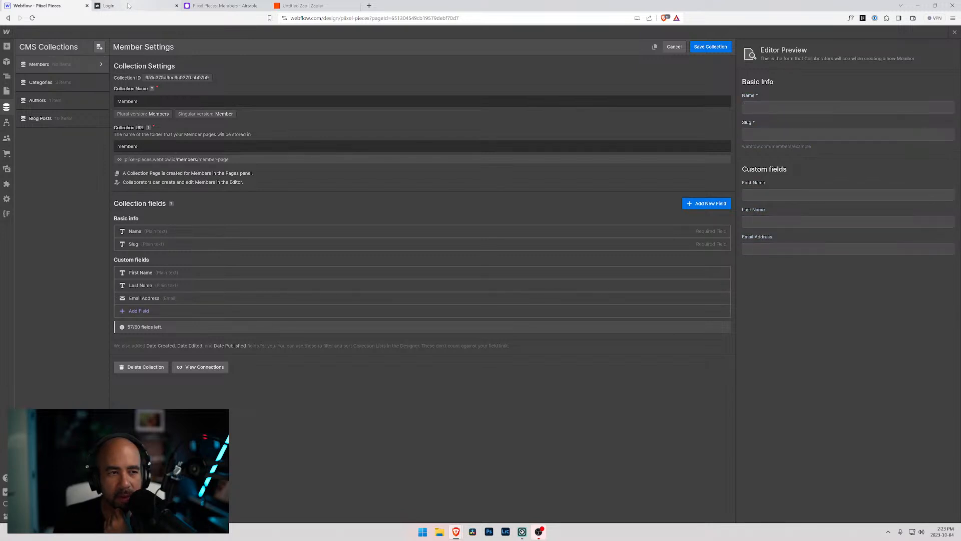
Refresh the Webflow update step's fields, leave Item unmapped, and expand its Account section.
{"action": "left_click", "coordinate": [298, 6]}
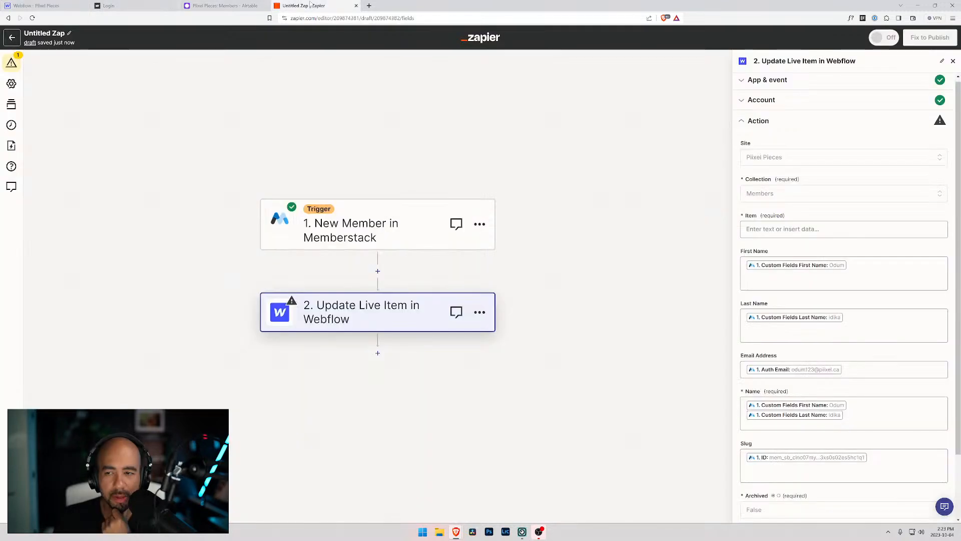
{"action": "scroll", "coordinate": [805, 400], "scroll_direction": "down", "scroll_amount": 2}
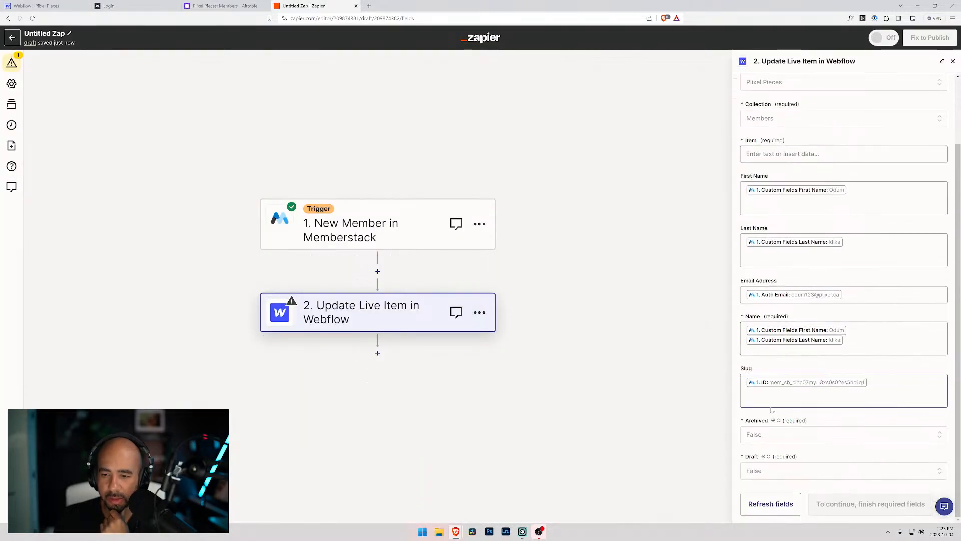
{"action": "left_click", "coordinate": [761, 510]}
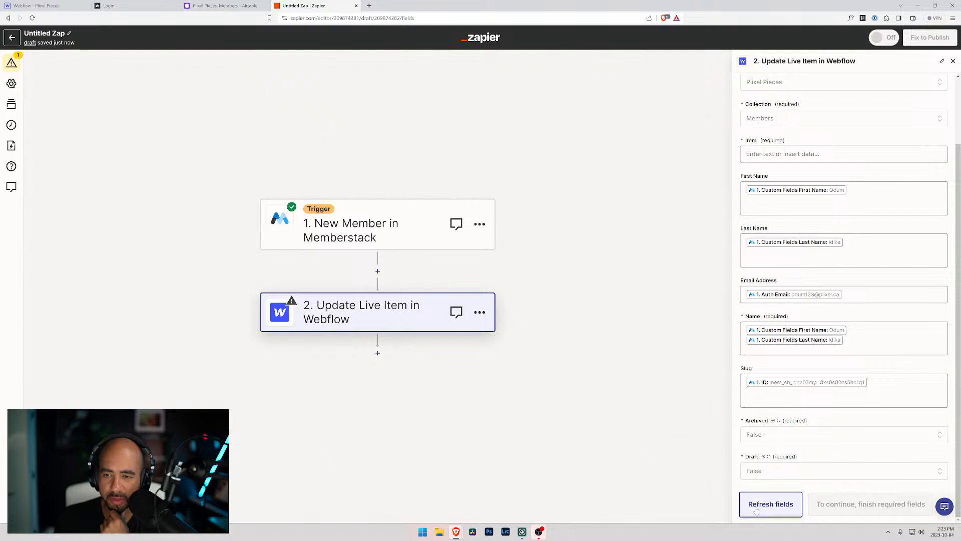
{"action": "scroll", "coordinate": [799, 446], "scroll_direction": "up", "scroll_amount": 2}
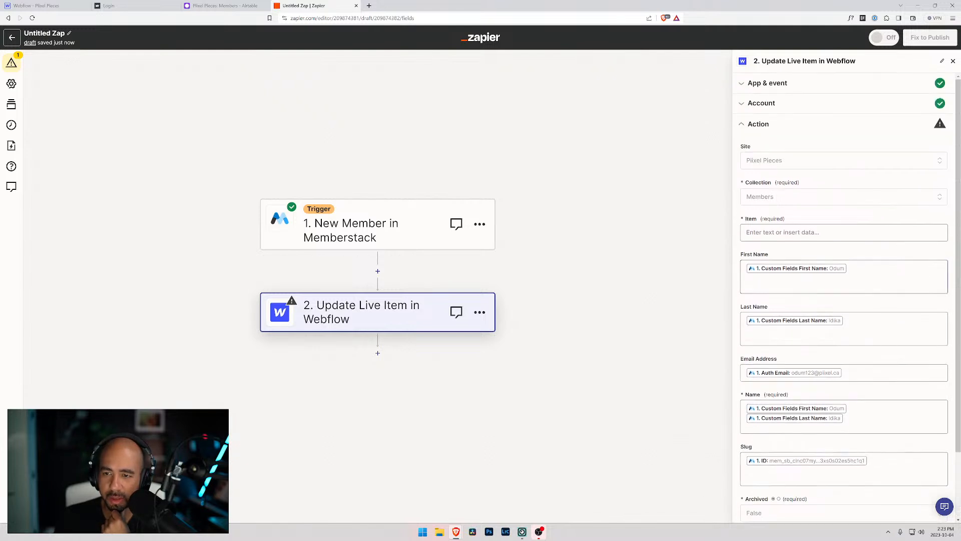
{"action": "left_click", "coordinate": [811, 232]}
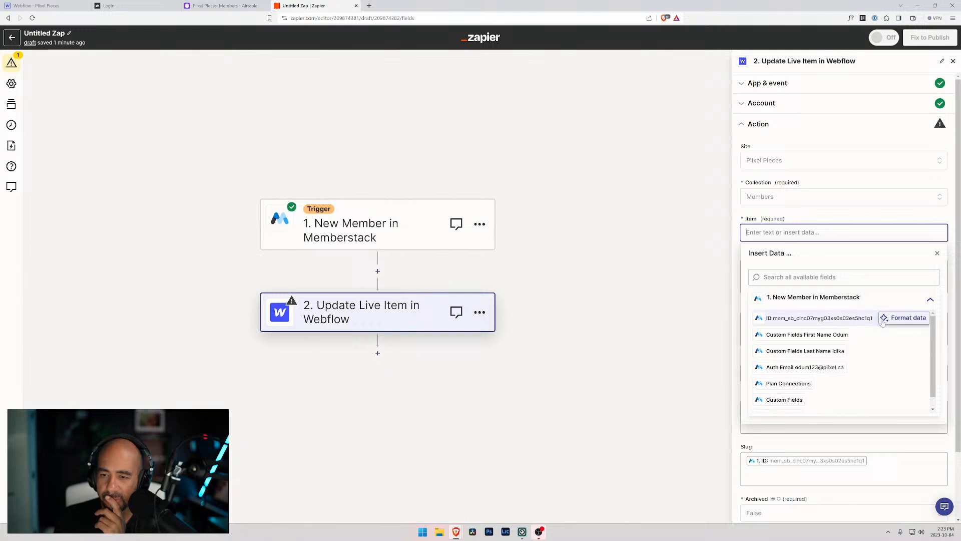
{"action": "left_click", "coordinate": [802, 216]}
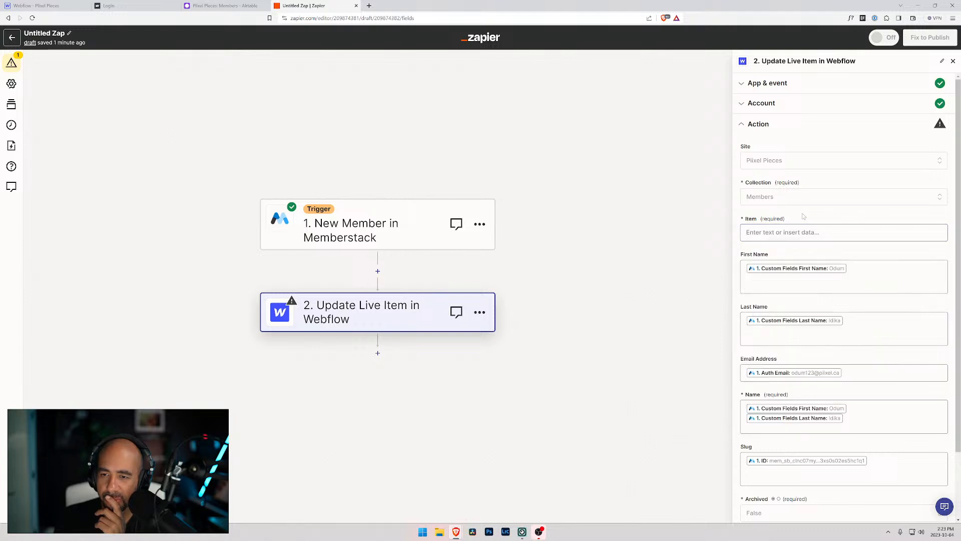
{"action": "scroll", "coordinate": [803, 216], "scroll_direction": "down", "scroll_amount": 3}
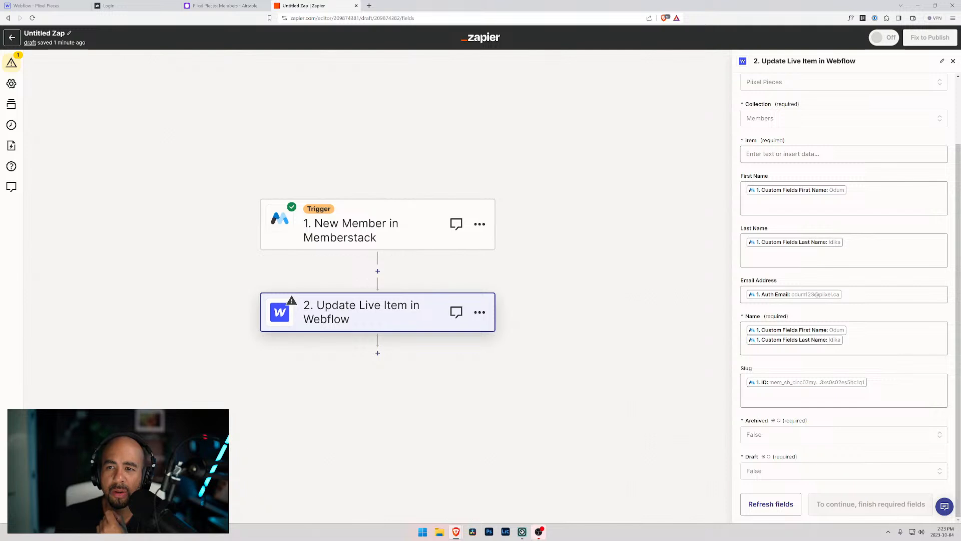
{"action": "scroll", "coordinate": [747, 150], "scroll_direction": "up", "scroll_amount": 3}
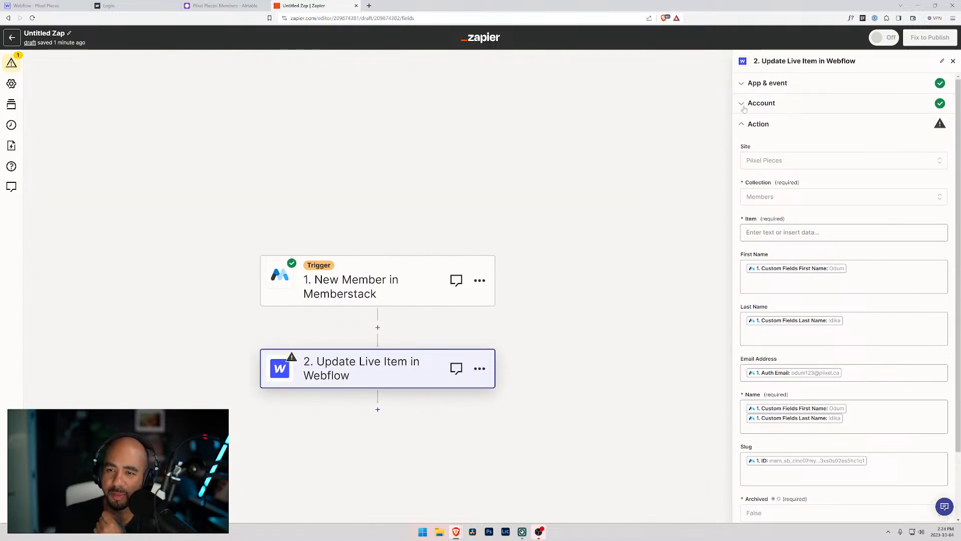
{"action": "left_click", "coordinate": [746, 110]}
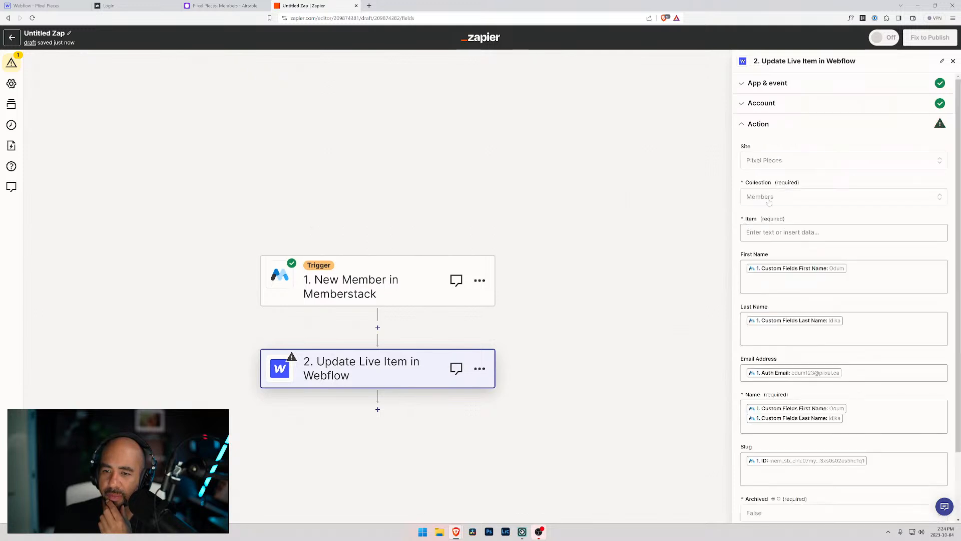
{"action": "scroll", "coordinate": [775, 223], "scroll_direction": "down", "scroll_amount": 2}
{"action": "scroll", "coordinate": [775, 223], "scroll_direction": "up", "scroll_amount": 2}
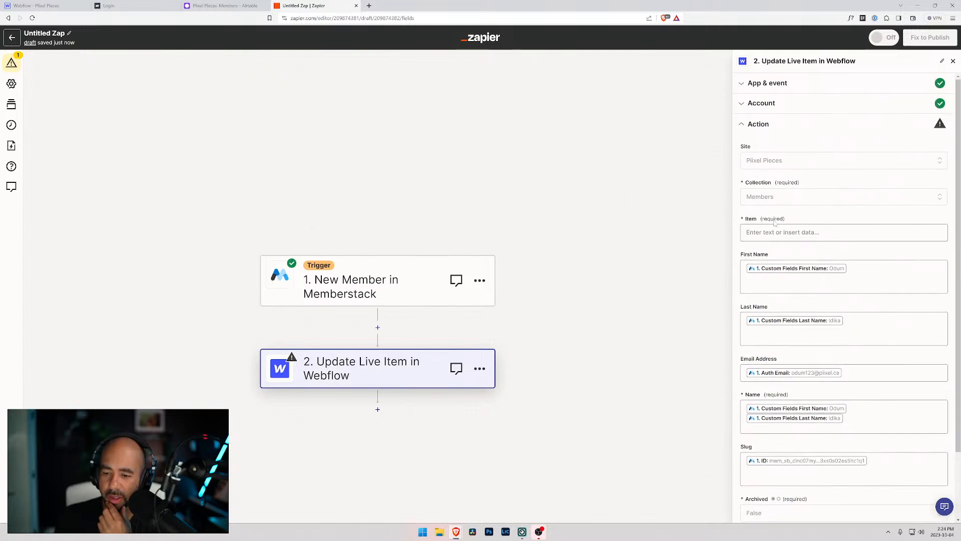
Change the Webflow step's event to Create Live Item and confirm the account.
{"action": "left_click", "coordinate": [761, 103]}
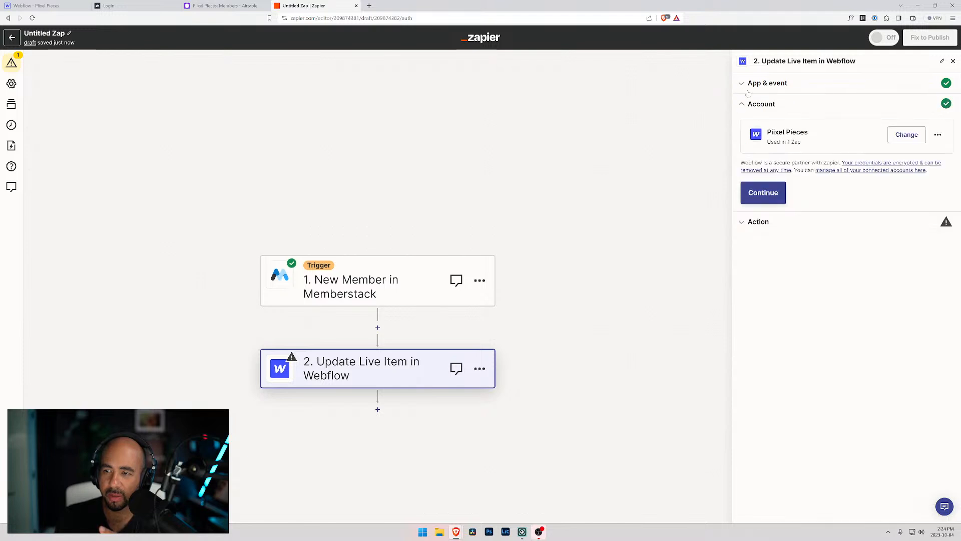
{"action": "left_click", "coordinate": [768, 83]}
{"action": "left_click", "coordinate": [788, 150]}
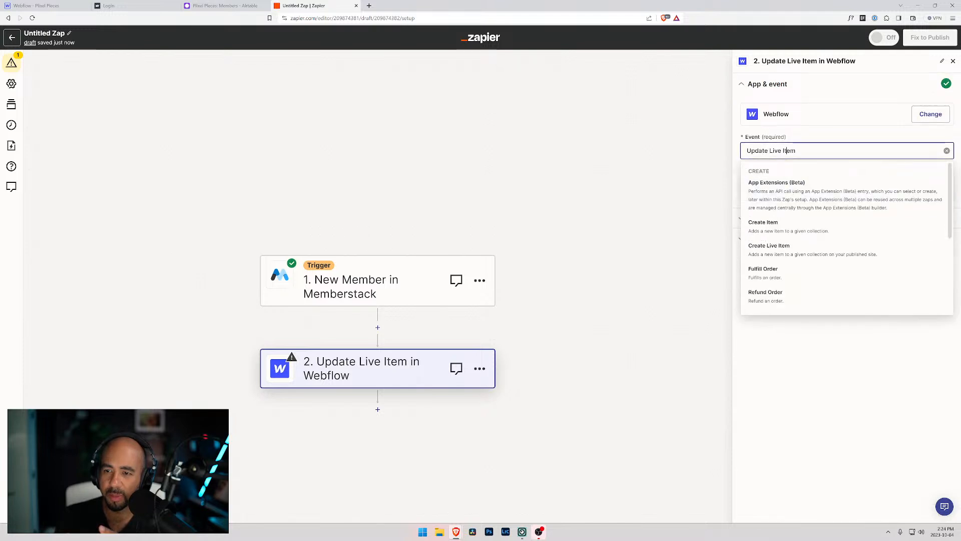
{"action": "left_click", "coordinate": [820, 250]}
{"action": "left_click", "coordinate": [862, 195]}
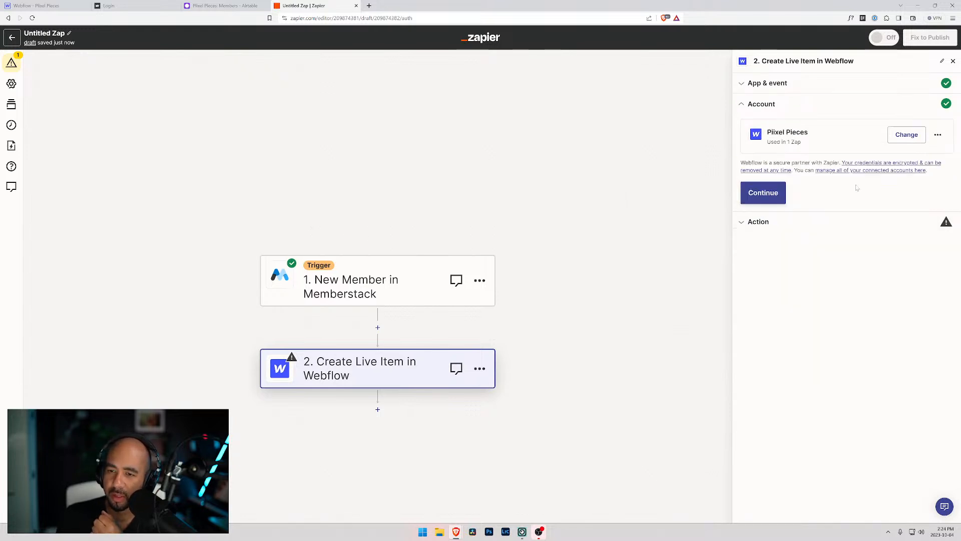
{"action": "left_click", "coordinate": [764, 193]}
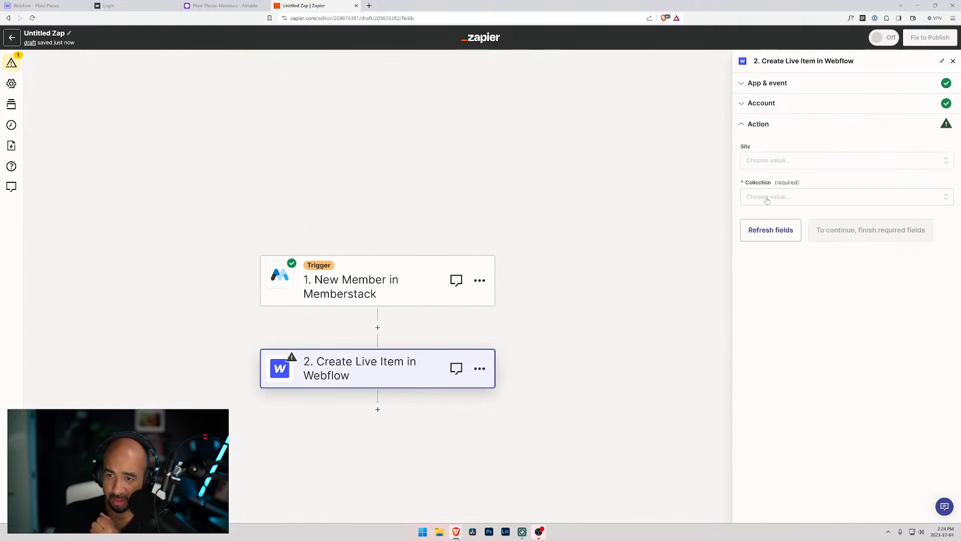
Target the Pixel Pieces site and its Members collection.
{"action": "left_click", "coordinate": [768, 161]}
{"action": "left_click", "coordinate": [769, 241]}
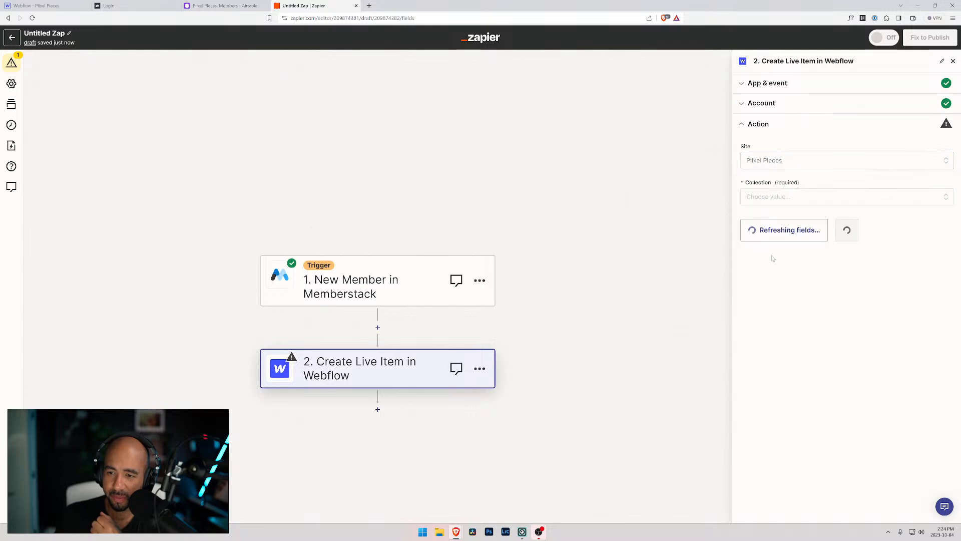
{"action": "left_click", "coordinate": [766, 200]}
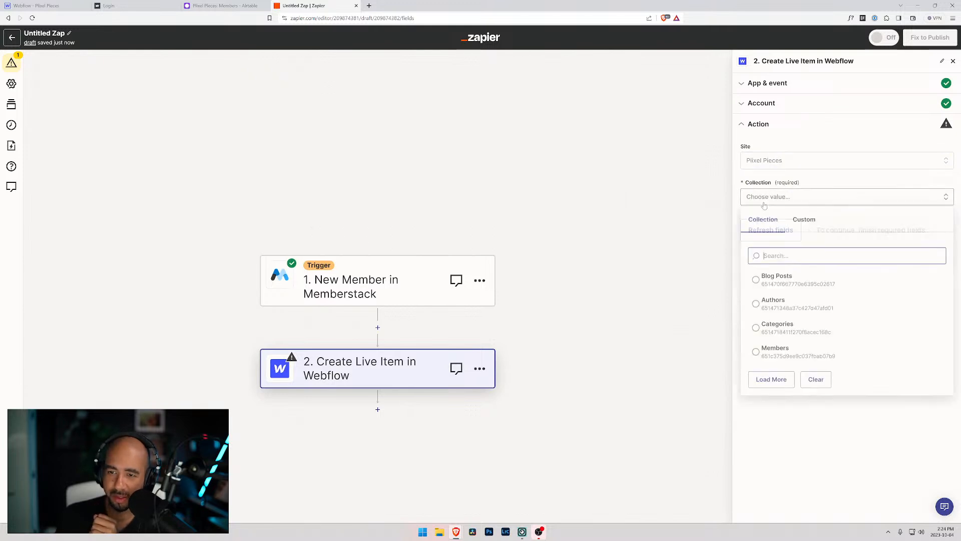
{"action": "left_click", "coordinate": [762, 353]}
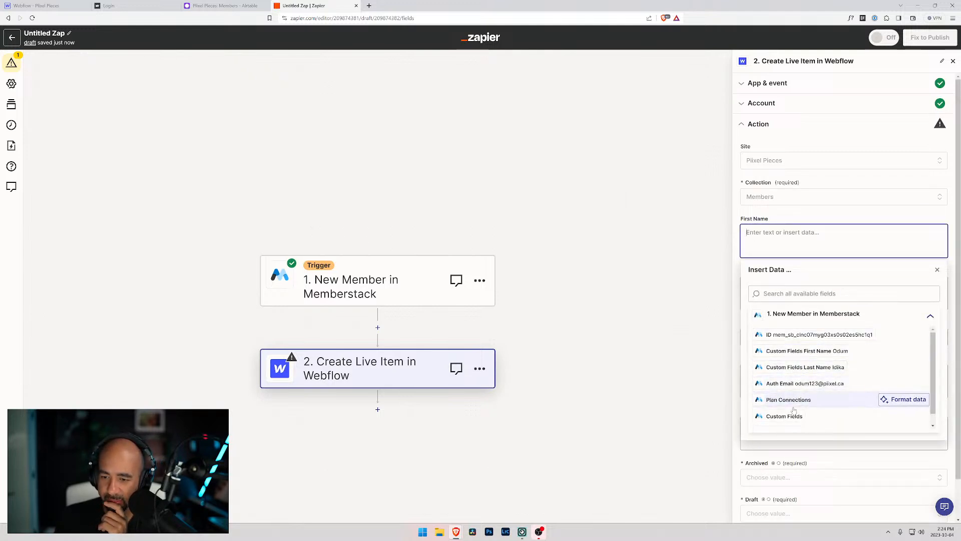
Map the member's First Name, Last Name and Auth Email into the matching Webflow fields.
{"action": "left_click", "coordinate": [801, 351]}
{"action": "left_click", "coordinate": [770, 298]}
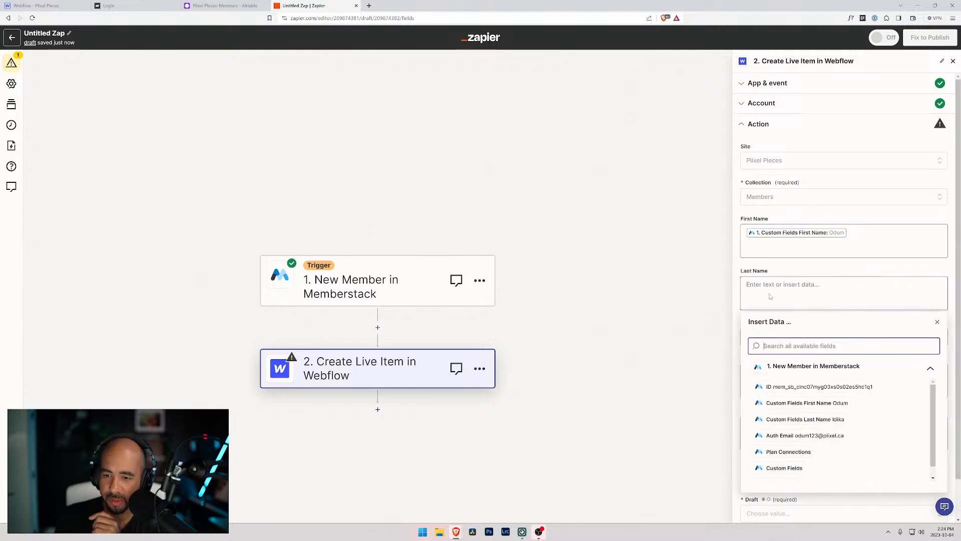
{"action": "left_click", "coordinate": [798, 420]}
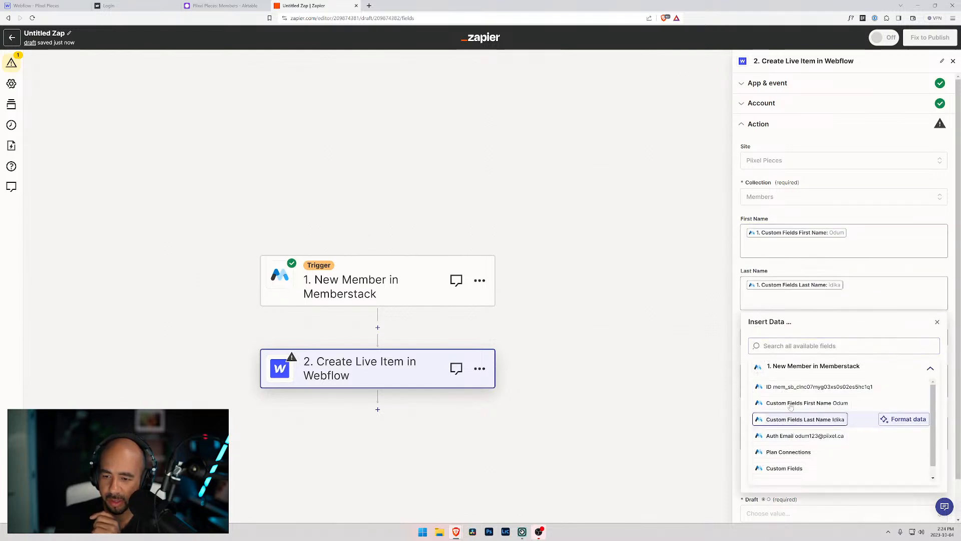
{"action": "left_click", "coordinate": [737, 306]}
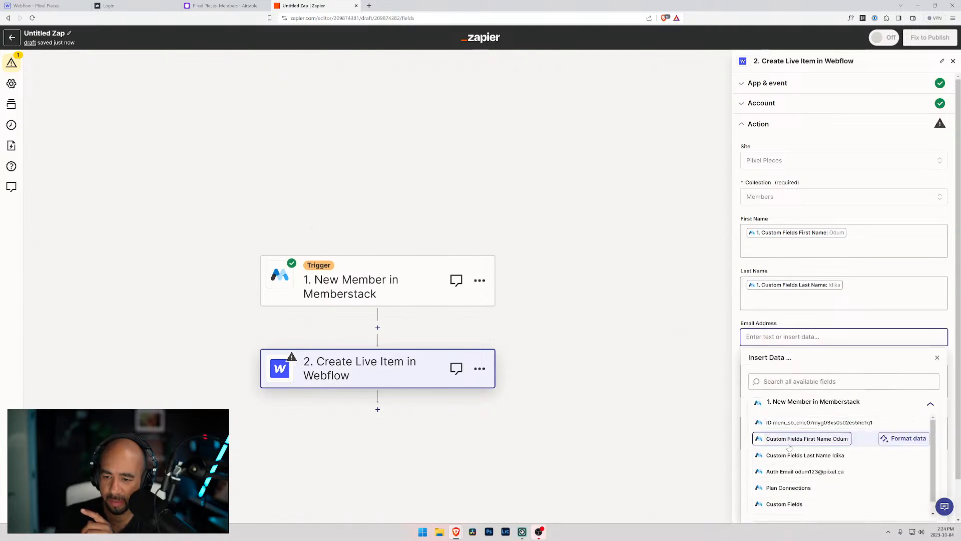
{"action": "left_click", "coordinate": [821, 470]}
{"action": "left_click", "coordinate": [738, 364]}
Fill Name with First and Last Name, and map the member ID into Slug.
{"action": "left_click", "coordinate": [772, 382]}
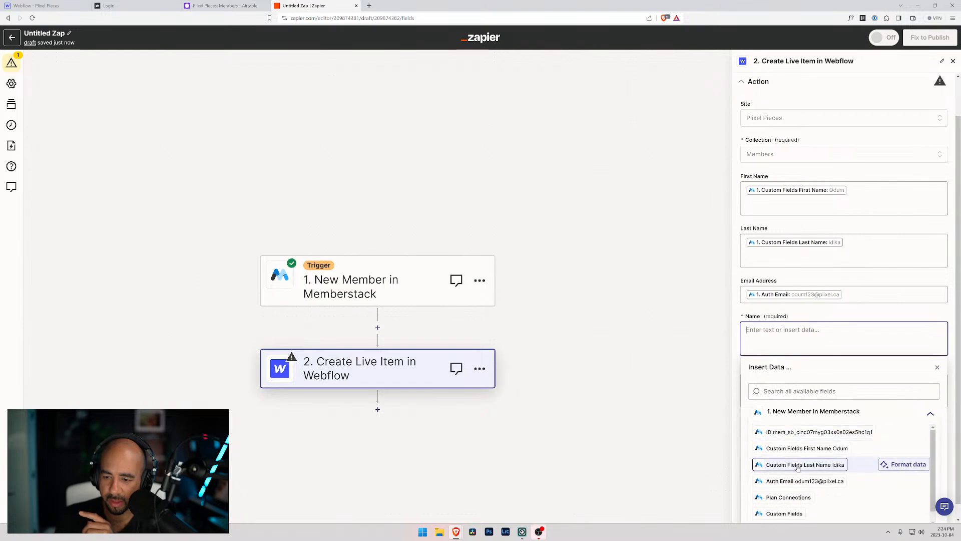
{"action": "left_click", "coordinate": [799, 449]}
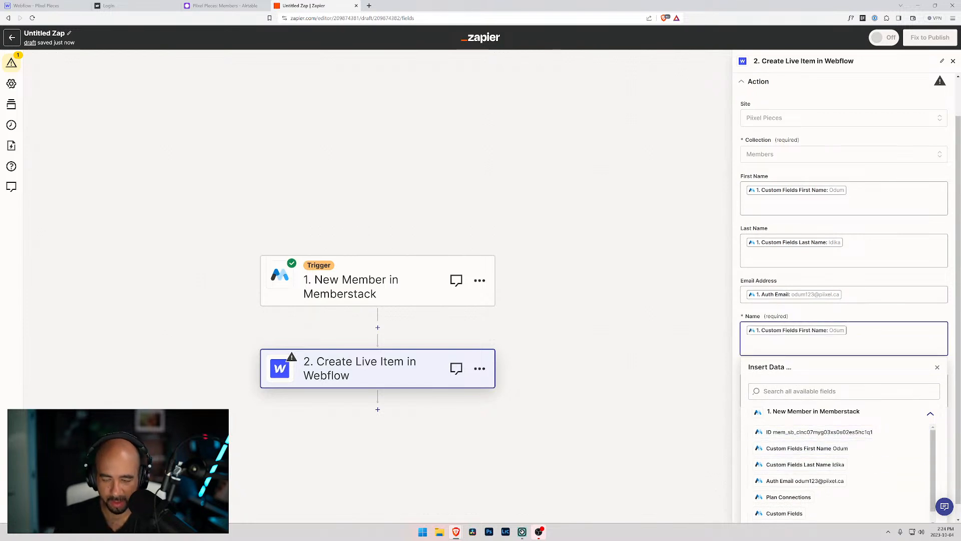
{"action": "left_click", "coordinate": [810, 465]}
{"action": "left_click", "coordinate": [742, 317]}
{"action": "left_click", "coordinate": [811, 390]}
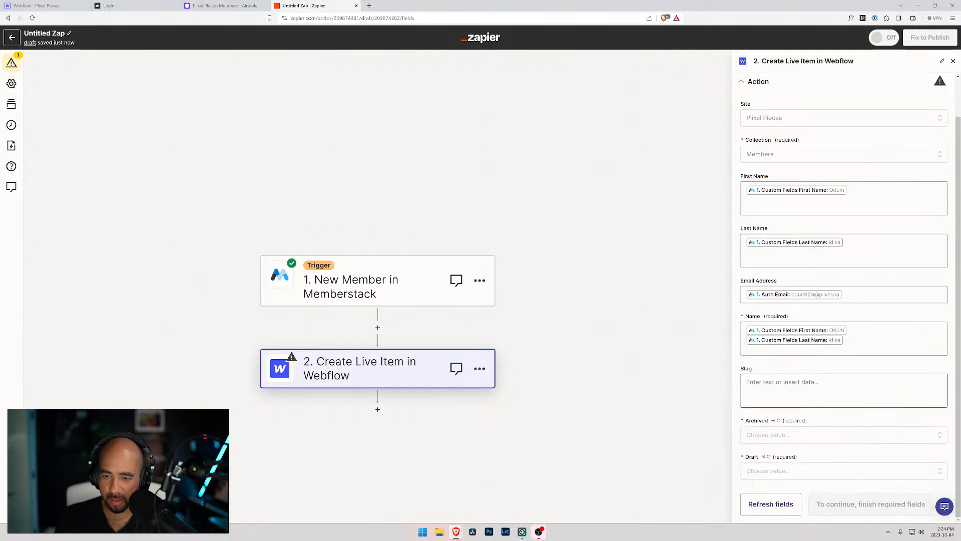
{"action": "left_click", "coordinate": [819, 484]}
{"action": "scroll", "coordinate": [738, 358], "scroll_direction": "down", "scroll_amount": 2}
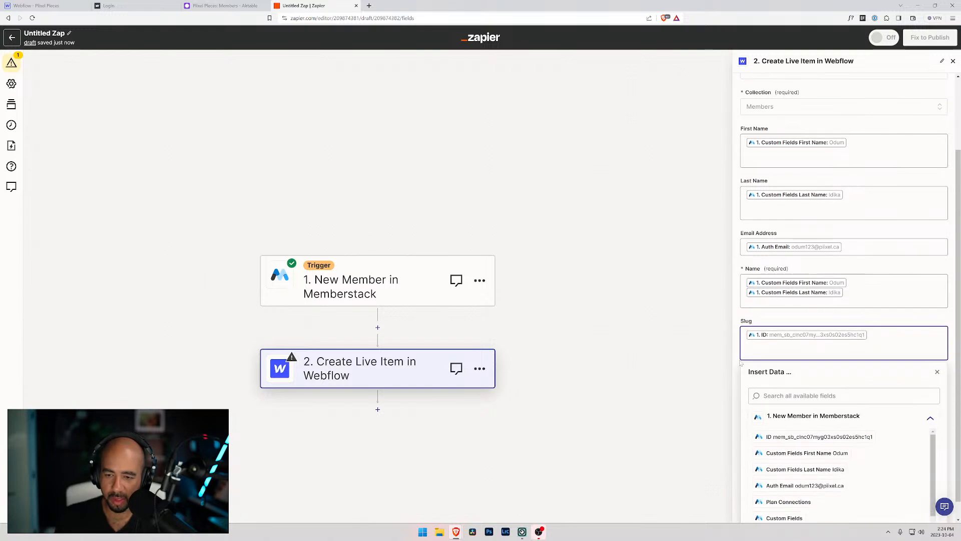
{"action": "left_click", "coordinate": [739, 354]}
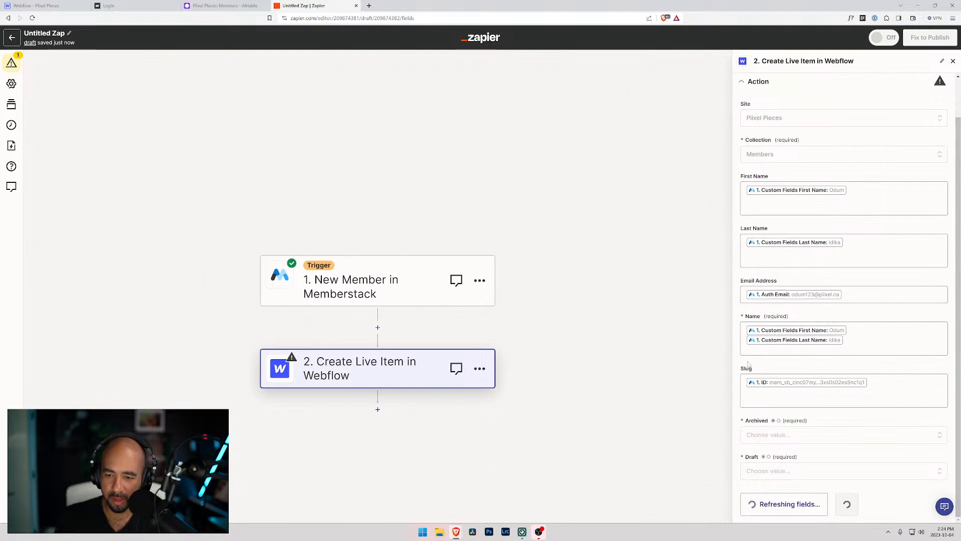
Set both Archived and Draft to False.
{"action": "left_click", "coordinate": [783, 436]}
{"action": "left_click", "coordinate": [771, 413]}
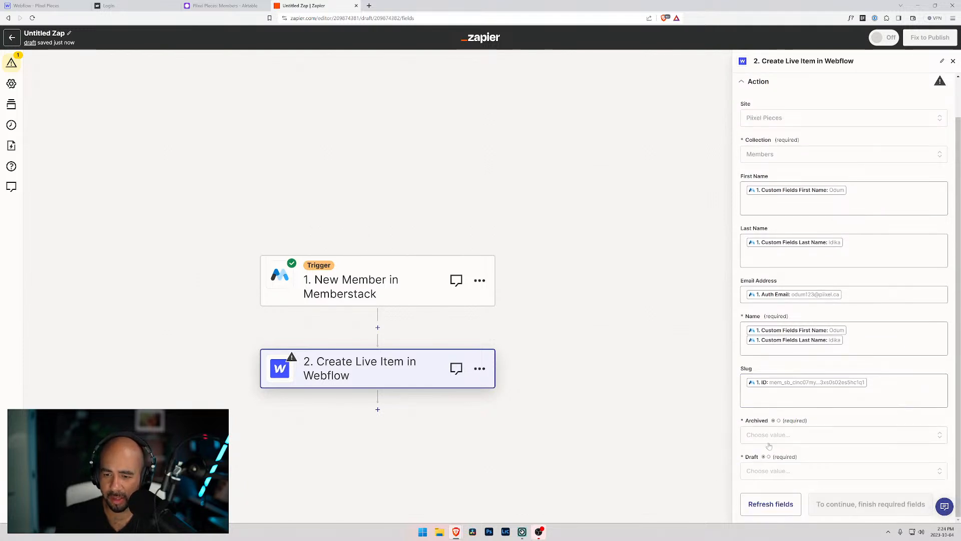
{"action": "left_click", "coordinate": [759, 433]}
{"action": "scroll", "coordinate": [758, 432], "scroll_direction": "down", "scroll_amount": 2}
{"action": "left_click", "coordinate": [766, 453]}
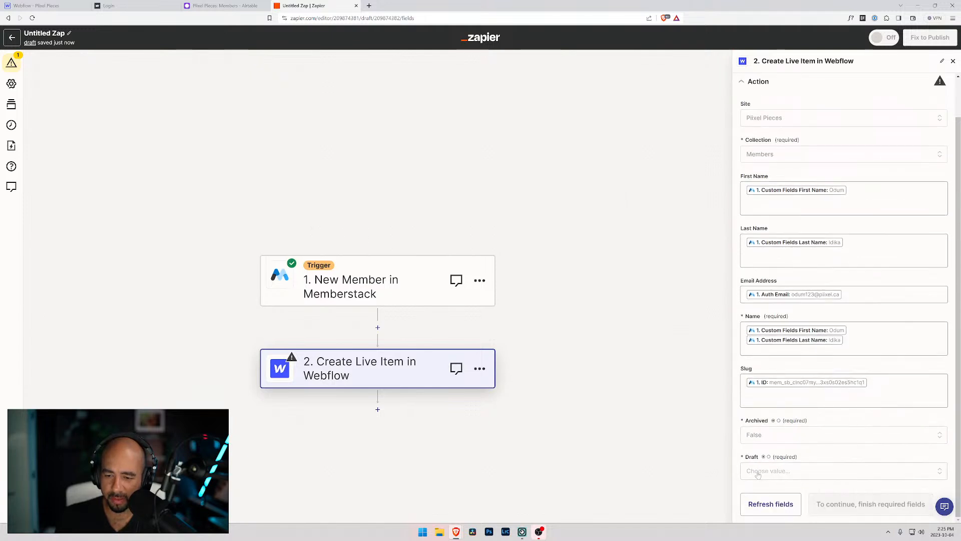
{"action": "left_click", "coordinate": [759, 470]}
{"action": "scroll", "coordinate": [775, 507], "scroll_direction": "down", "scroll_amount": 2}
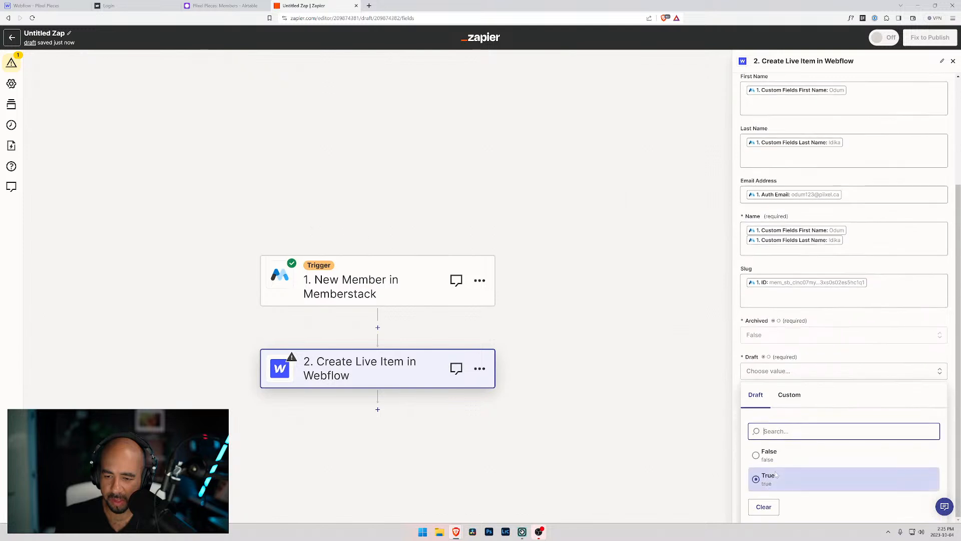
{"action": "left_click", "coordinate": [757, 453]}
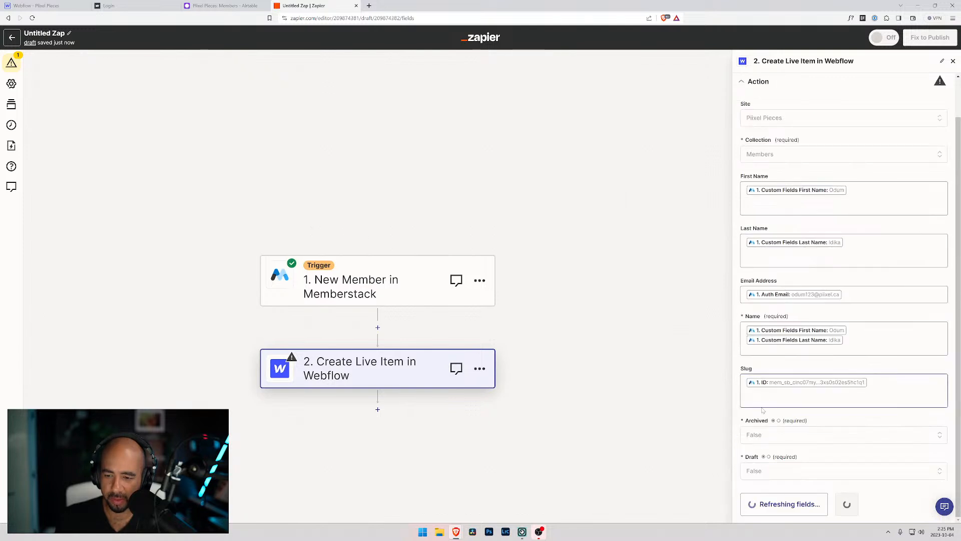
Test the Create Live Item step, sending a sample member item to Webflow.
{"action": "left_click", "coordinate": [824, 475]}
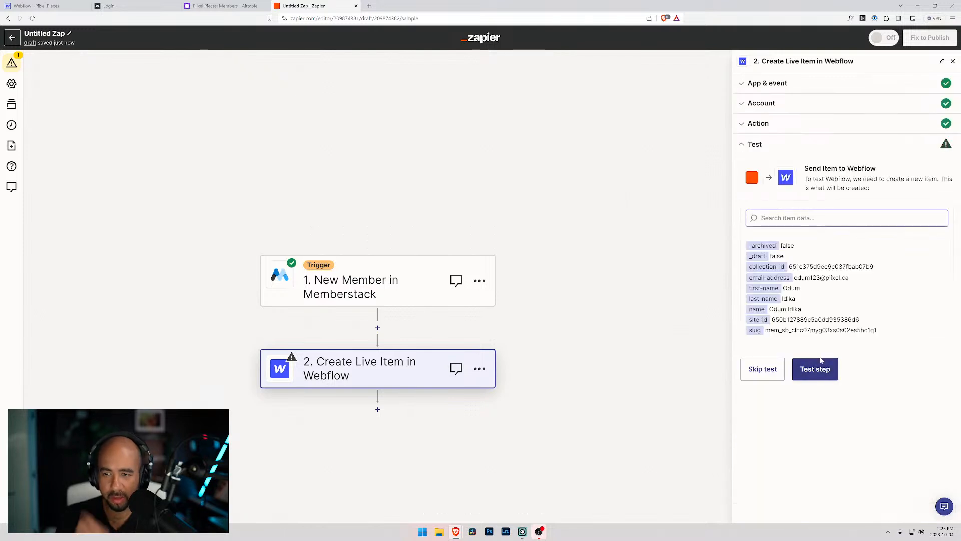
{"action": "left_click", "coordinate": [812, 375]}
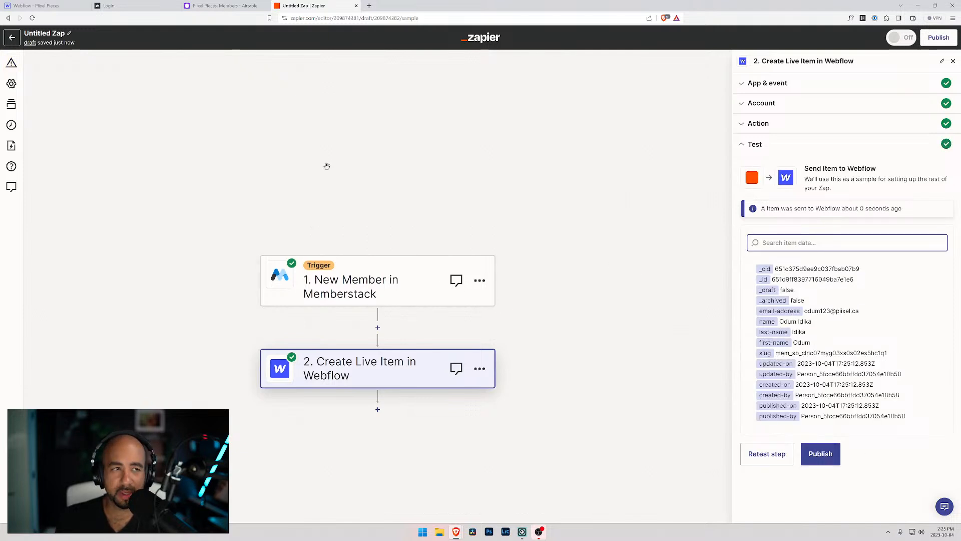
{"action": "left_click", "coordinate": [39, 3]}
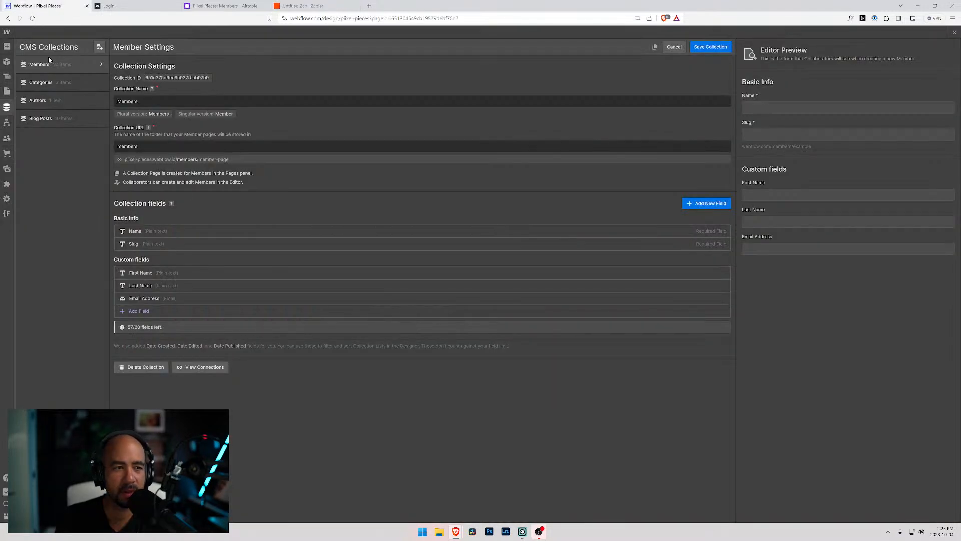
Reload Webflow, inspect the new test member in the Members collection, and add a third Zap step.
{"action": "left_click", "coordinate": [32, 18]}
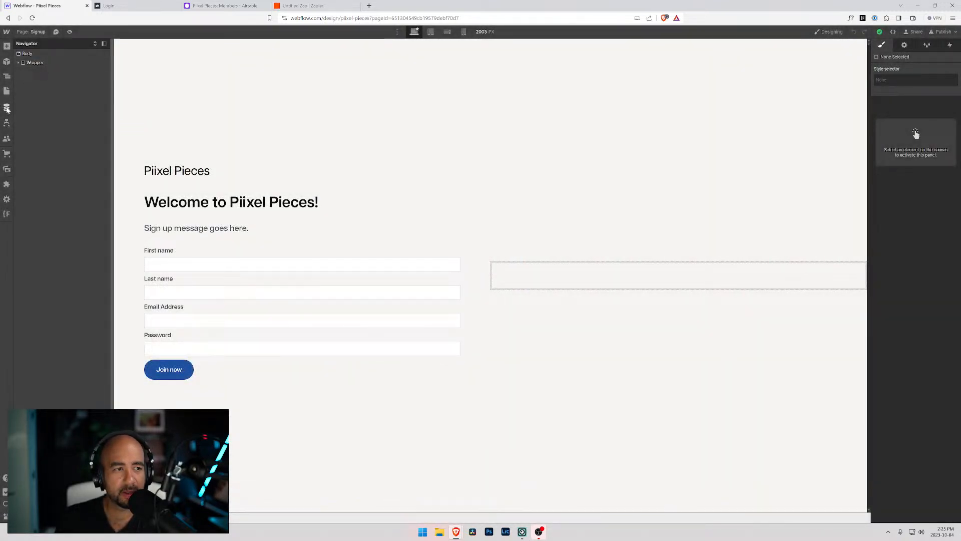
{"action": "left_click", "coordinate": [8, 109]}
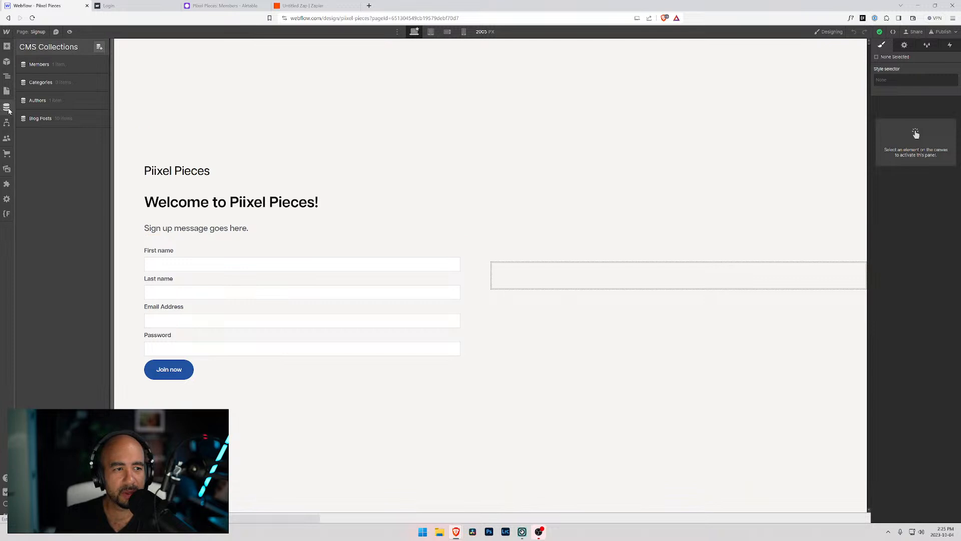
{"action": "left_click", "coordinate": [42, 65]}
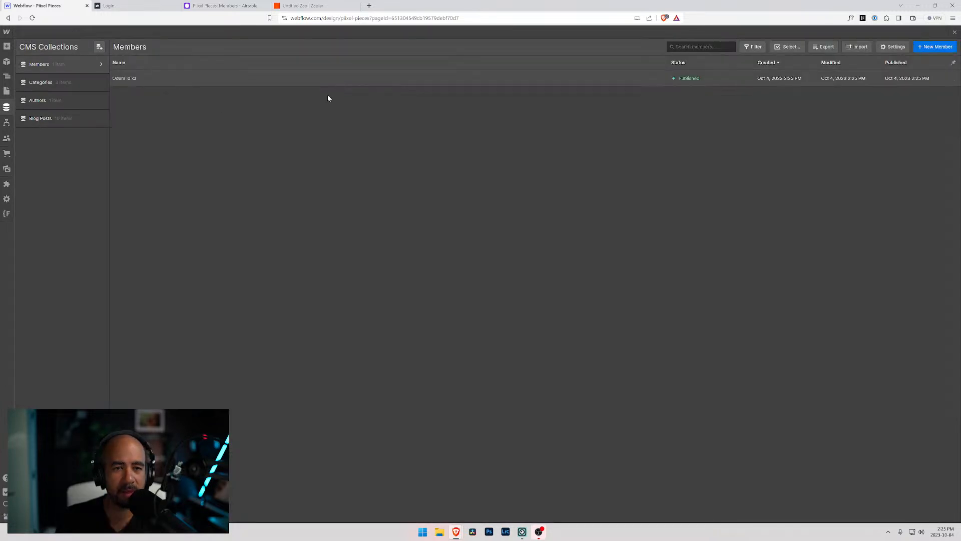
{"action": "left_click", "coordinate": [526, 82]}
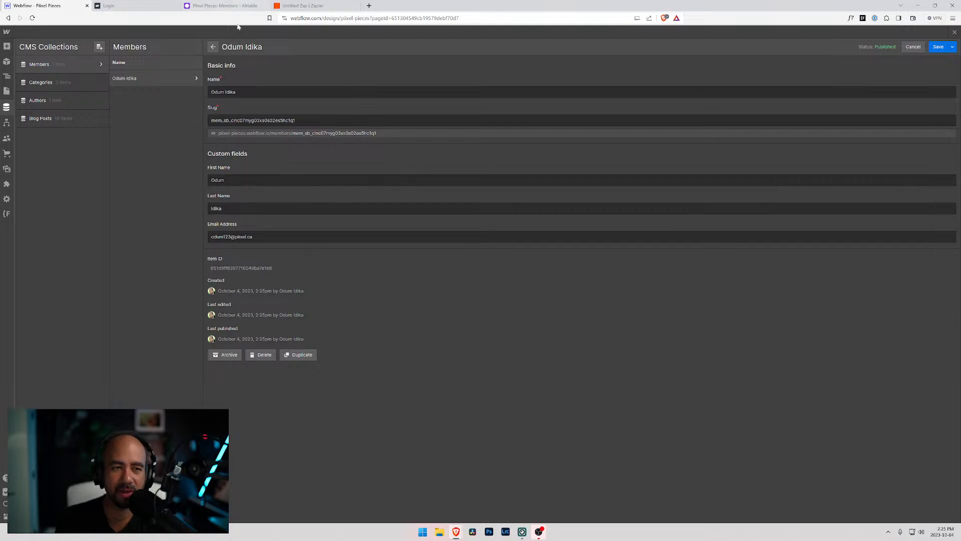
{"action": "left_click", "coordinate": [309, 5]}
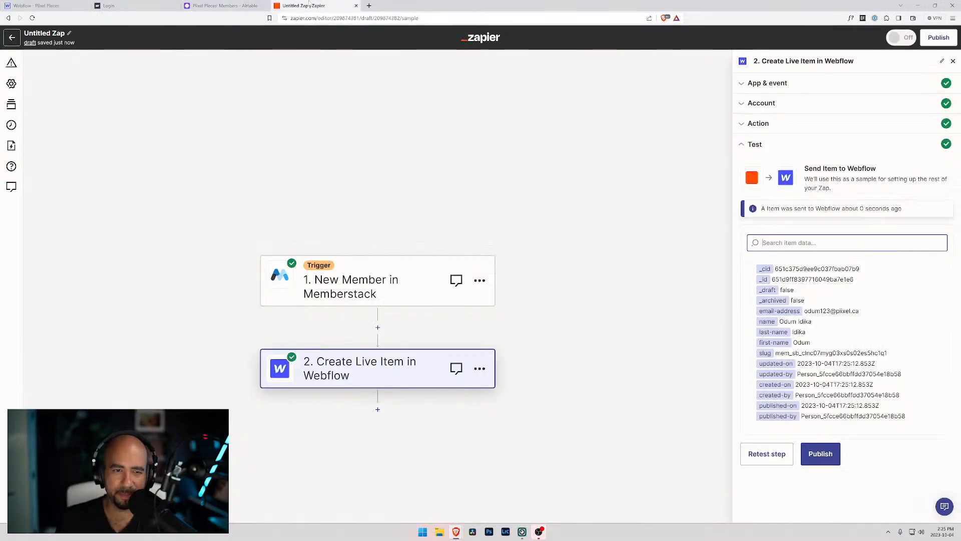
{"action": "left_click", "coordinate": [378, 409]}
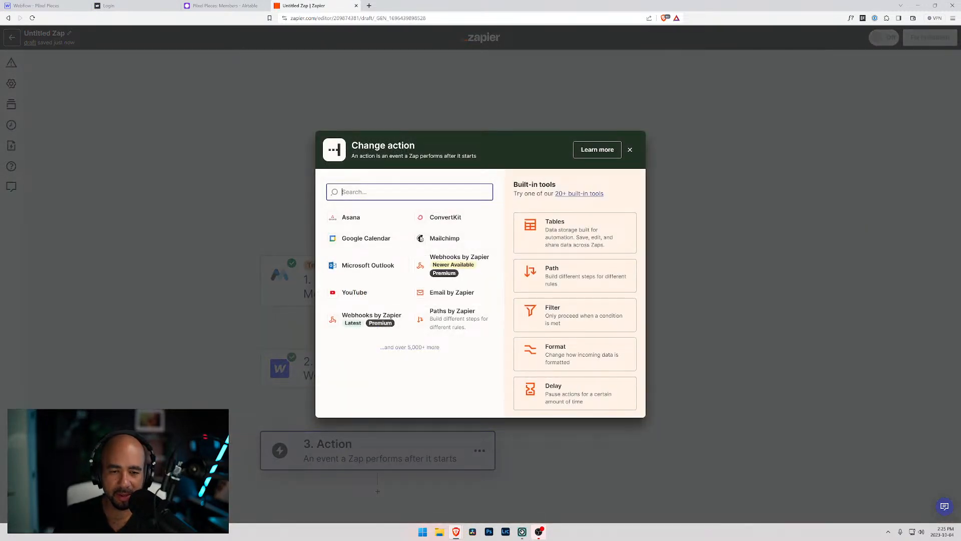
Make step 3 a Memberstack Update Member action and confirm the Memberstack account.
{"action": "type", "text": "memberstack"}
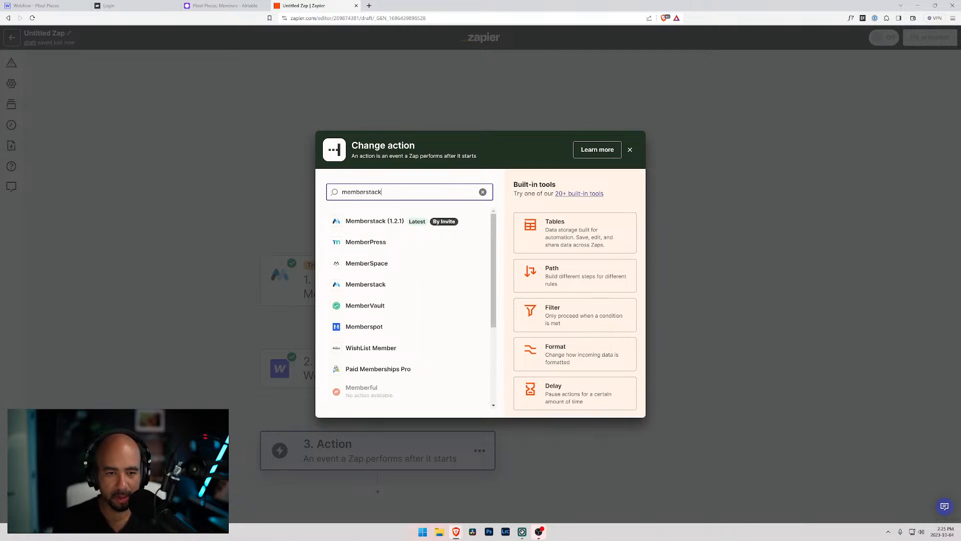
{"action": "left_click", "coordinate": [392, 241]}
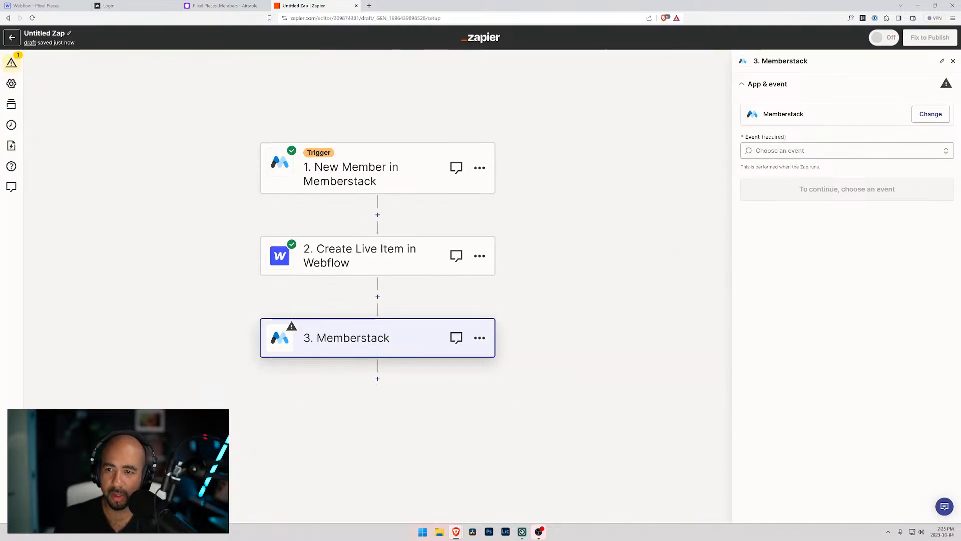
{"action": "left_click", "coordinate": [847, 150]}
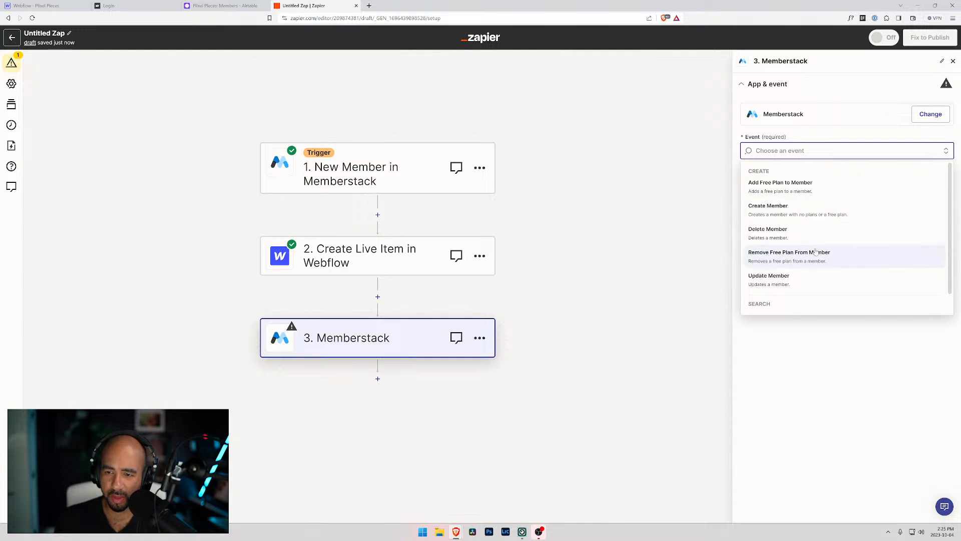
{"action": "left_click", "coordinate": [804, 279]}
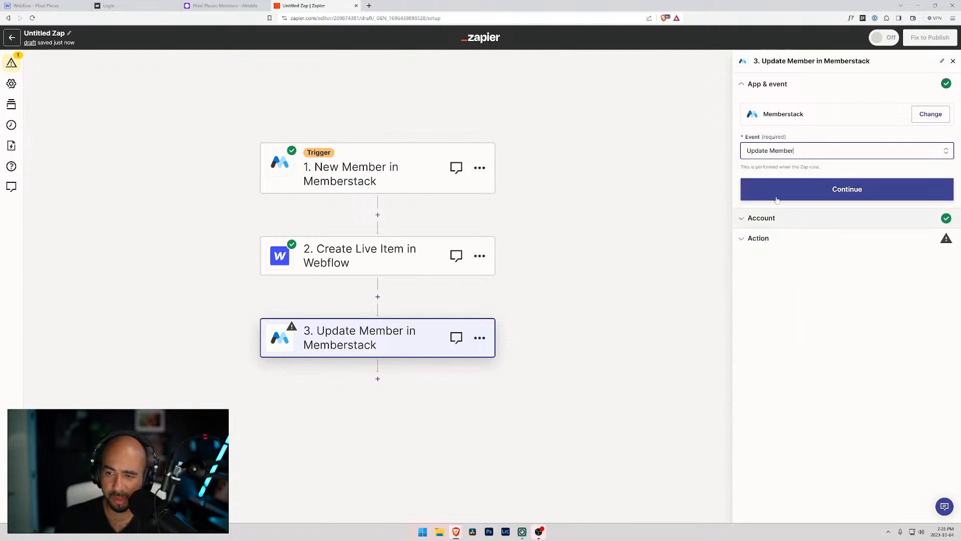
{"action": "left_click", "coordinate": [790, 195]}
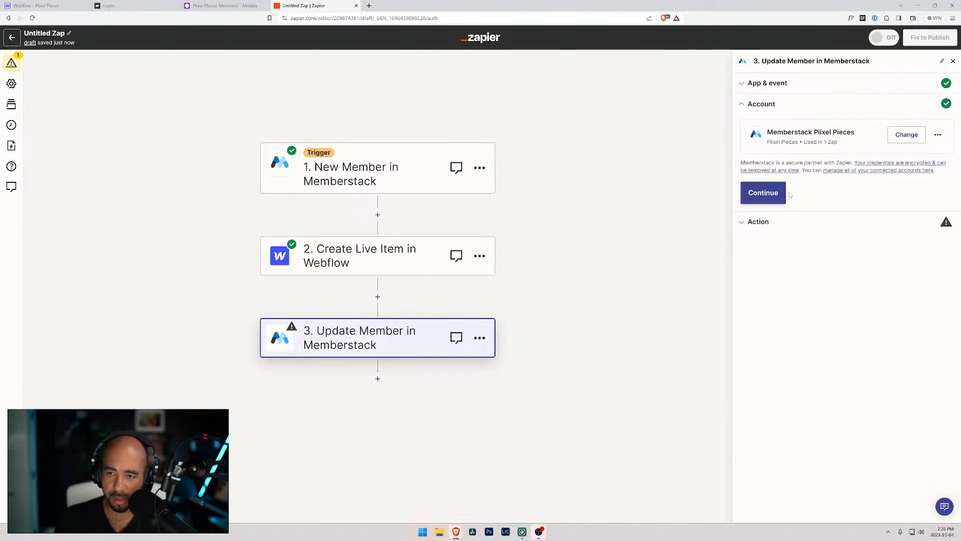
{"action": "left_click", "coordinate": [763, 195]}
{"action": "left_click", "coordinate": [780, 164]}
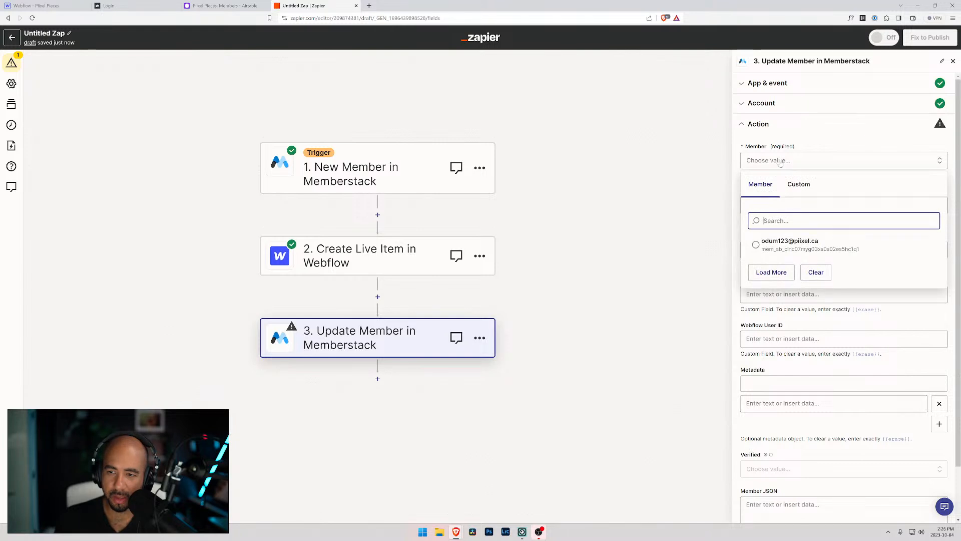
Map the Member field to the ID from the New Member trigger.
{"action": "left_click", "coordinate": [823, 144]}
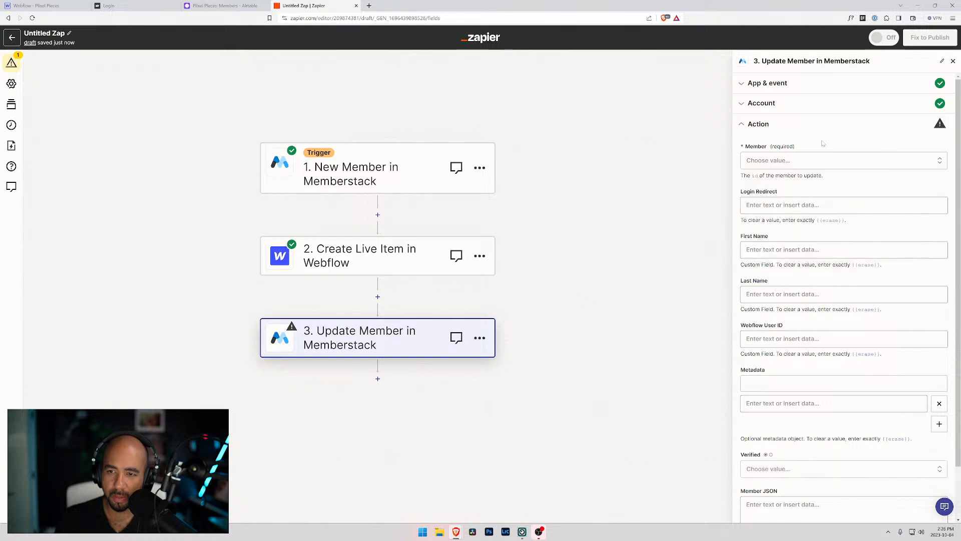
{"action": "left_click", "coordinate": [791, 160]}
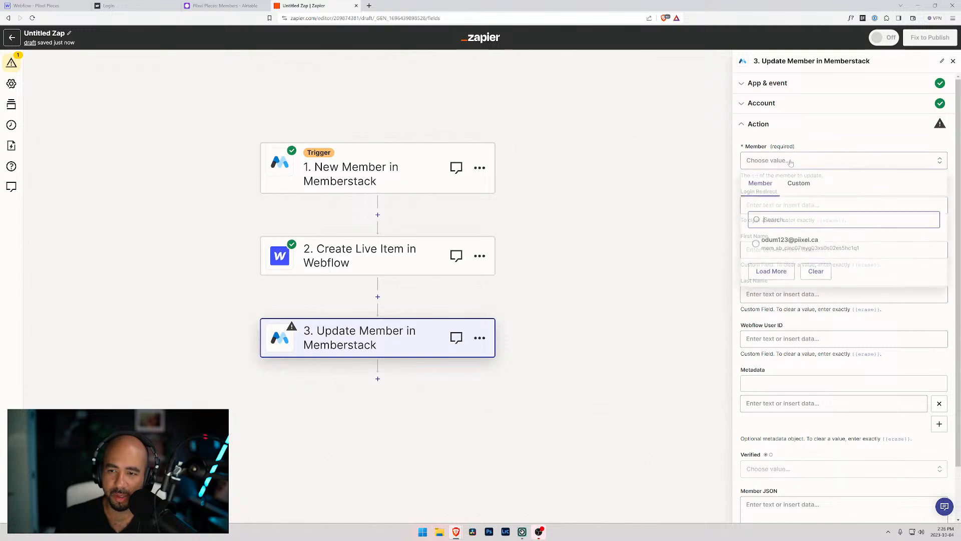
{"action": "left_click", "coordinate": [784, 189]}
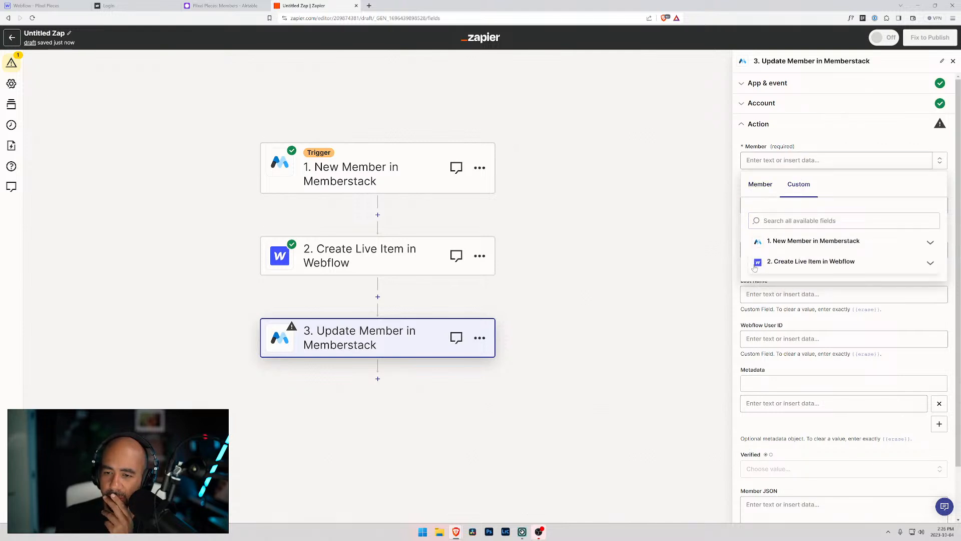
{"action": "left_click", "coordinate": [935, 244]}
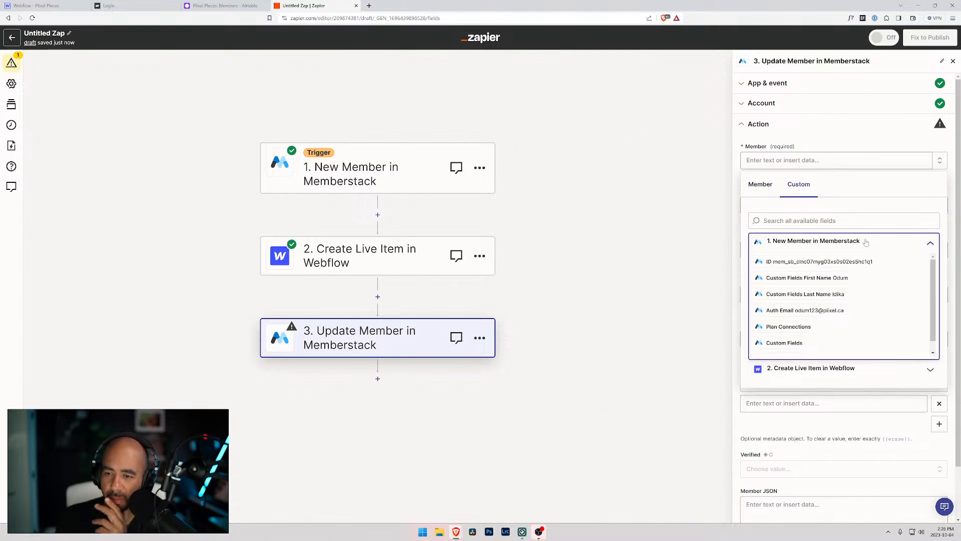
{"action": "left_click", "coordinate": [822, 262]}
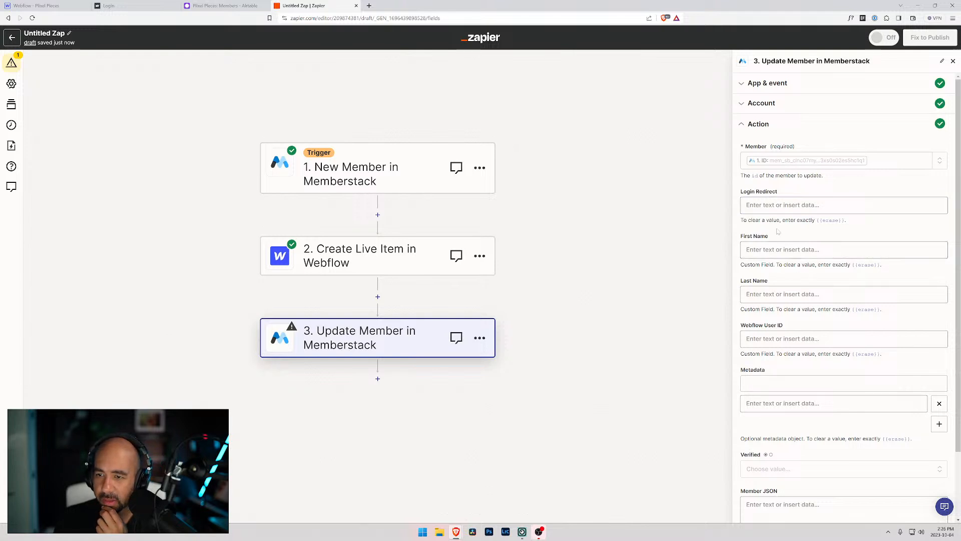
{"action": "scroll", "coordinate": [760, 272], "scroll_direction": "down", "scroll_amount": 2}
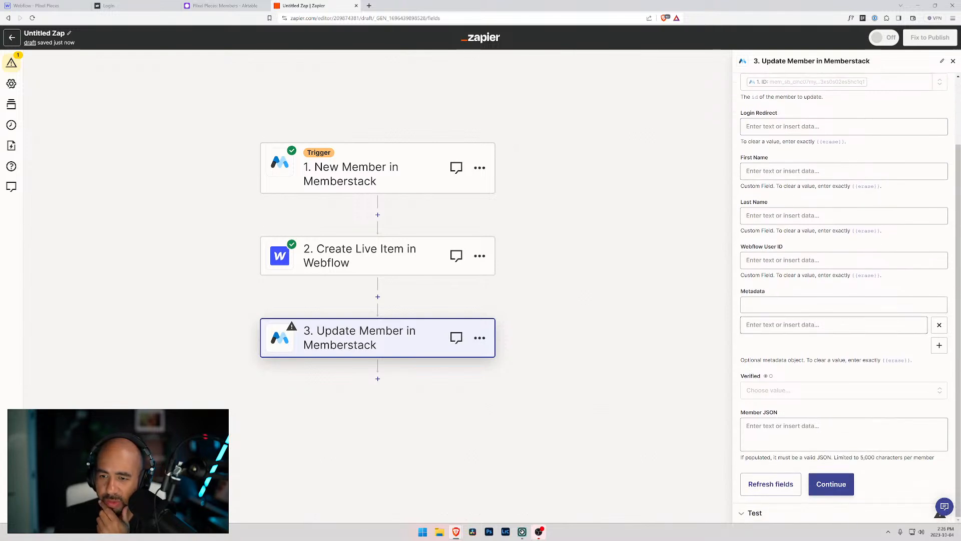
Map the Create Live Item step's Id into the Webflow User ID field.
{"action": "left_click", "coordinate": [761, 260]}
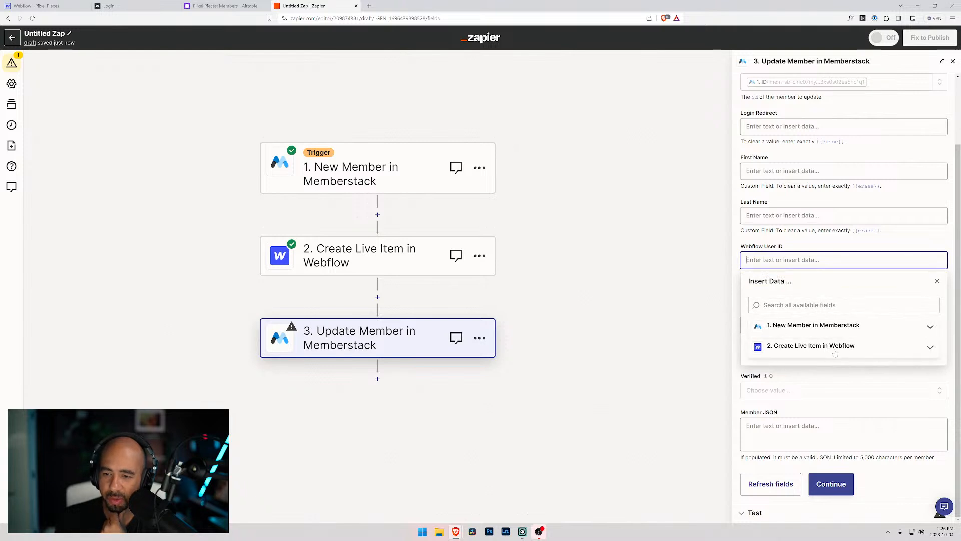
{"action": "left_click", "coordinate": [931, 347]}
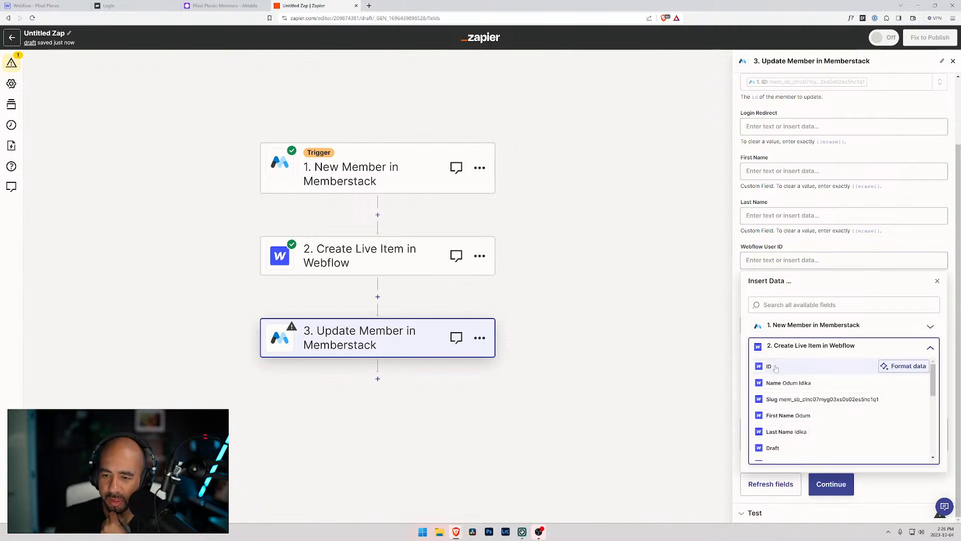
{"action": "scroll", "coordinate": [799, 396], "scroll_direction": "down", "scroll_amount": 5}
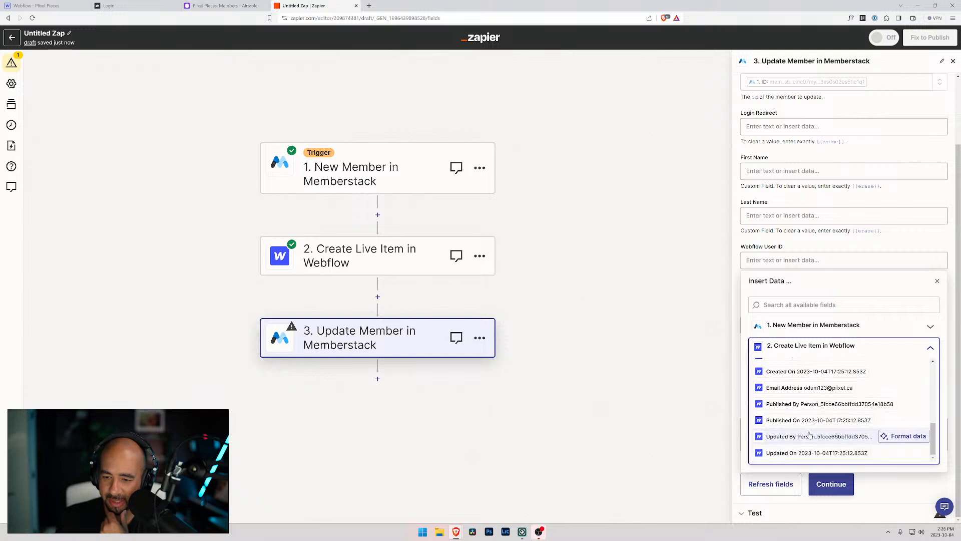
{"action": "scroll", "coordinate": [807, 438], "scroll_direction": "up", "scroll_amount": 1}
{"action": "scroll", "coordinate": [807, 437], "scroll_direction": "up", "scroll_amount": 2}
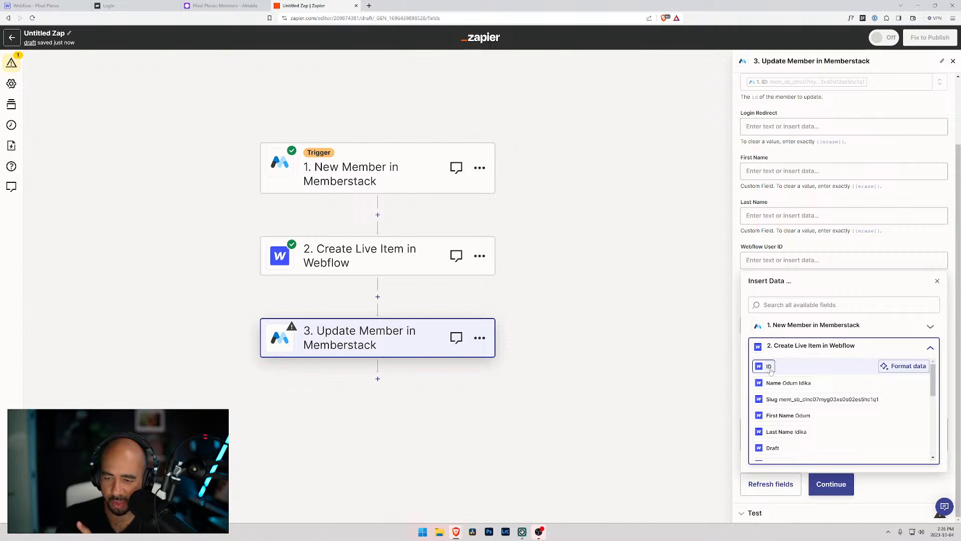
{"action": "scroll", "coordinate": [774, 380], "scroll_direction": "down", "scroll_amount": 3}
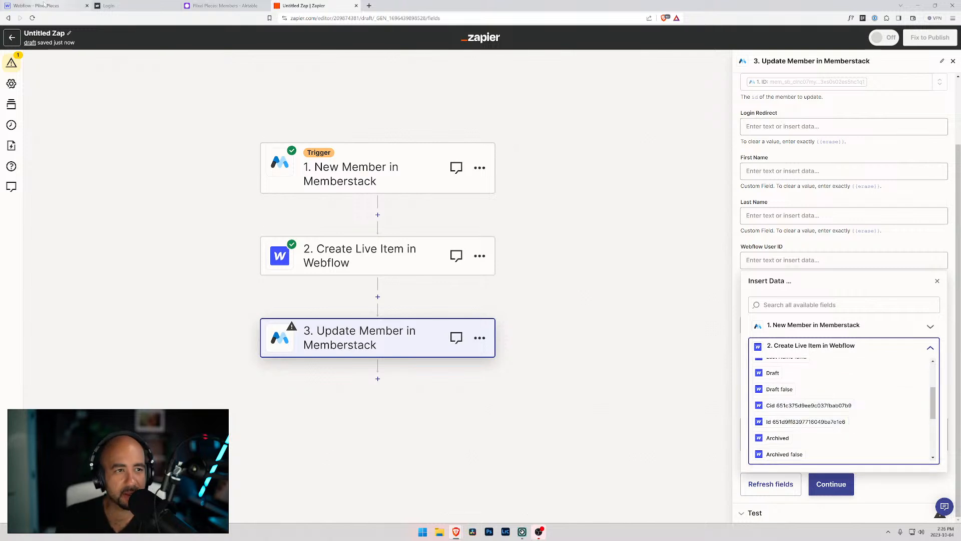
{"action": "scroll", "coordinate": [786, 411], "scroll_direction": "up", "scroll_amount": 3}
{"action": "scroll", "coordinate": [774, 381], "scroll_direction": "down", "scroll_amount": 5}
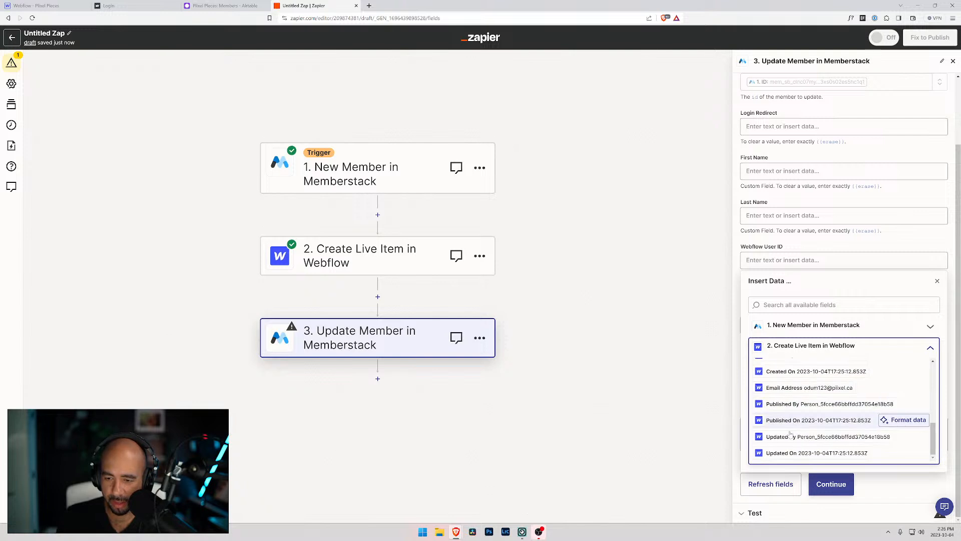
{"action": "scroll", "coordinate": [787, 425], "scroll_direction": "up", "scroll_amount": 4}
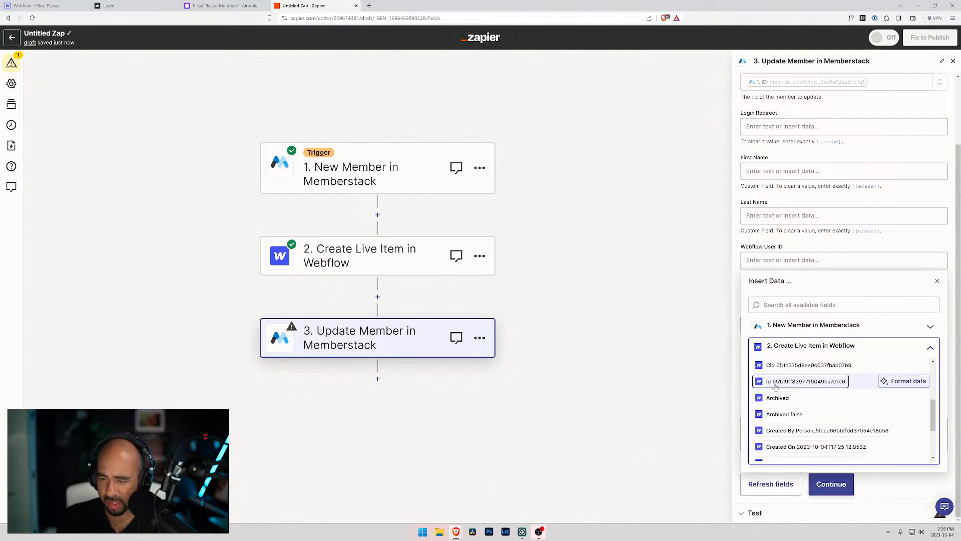
{"action": "left_click", "coordinate": [40, 6]}
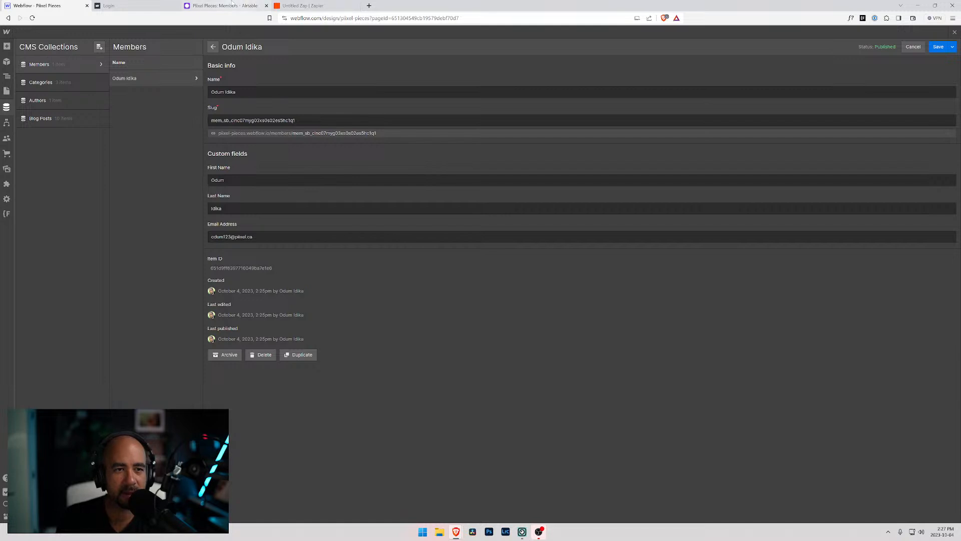
{"action": "left_click", "coordinate": [300, 5]}
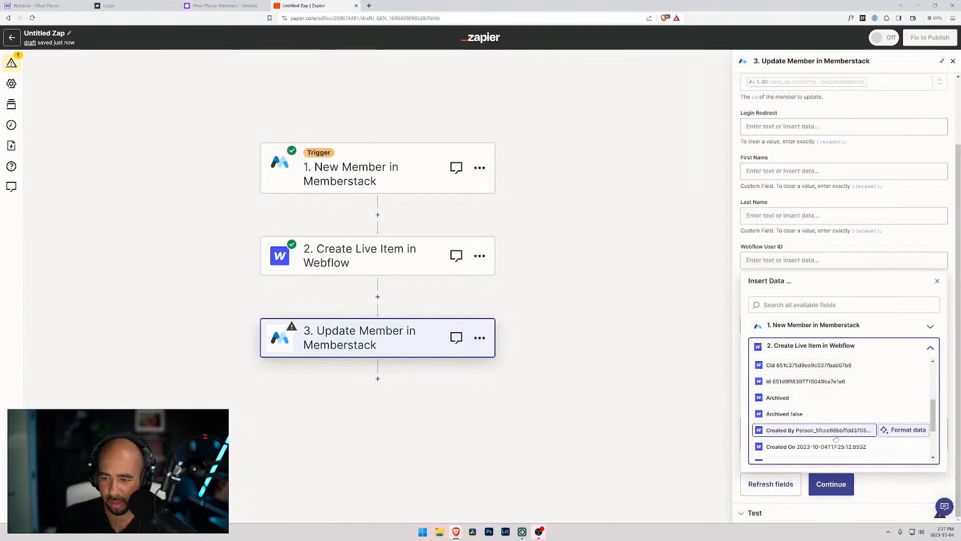
{"action": "left_click", "coordinate": [793, 383]}
{"action": "left_click", "coordinate": [738, 242]}
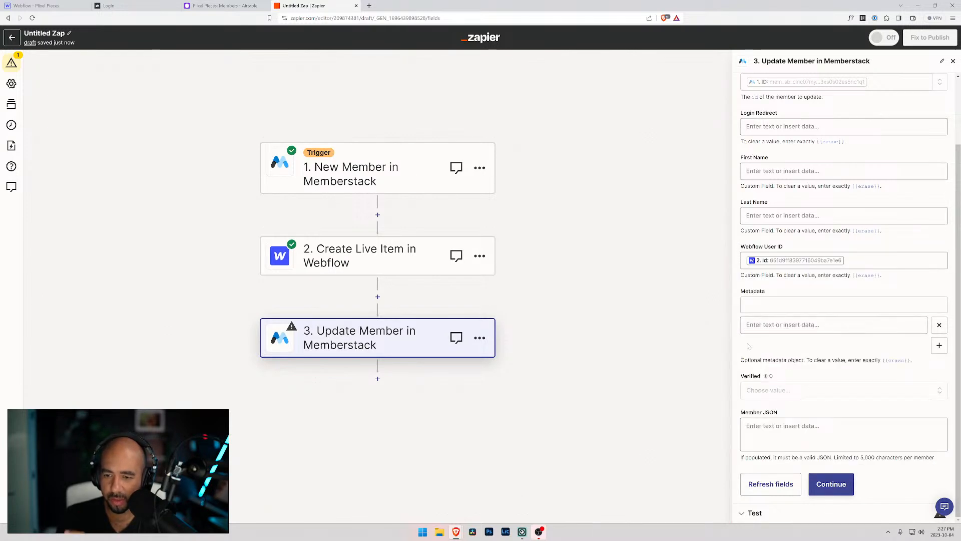
Test the Update Member step, writing the Webflow item Id to the member's webflow-user-id.
{"action": "scroll", "coordinate": [748, 345], "scroll_direction": "up", "scroll_amount": 2}
{"action": "scroll", "coordinate": [781, 189], "scroll_direction": "down", "scroll_amount": 2}
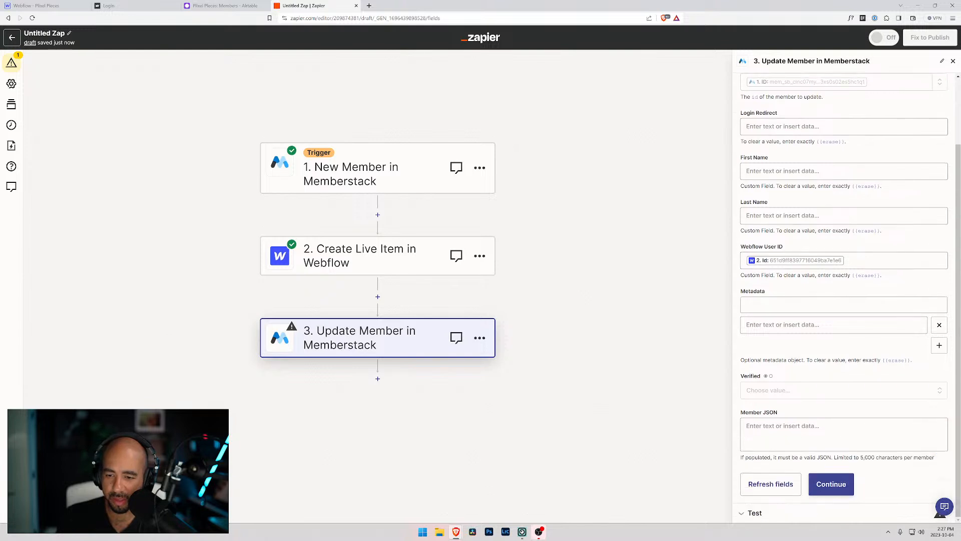
{"action": "left_click", "coordinate": [844, 493]}
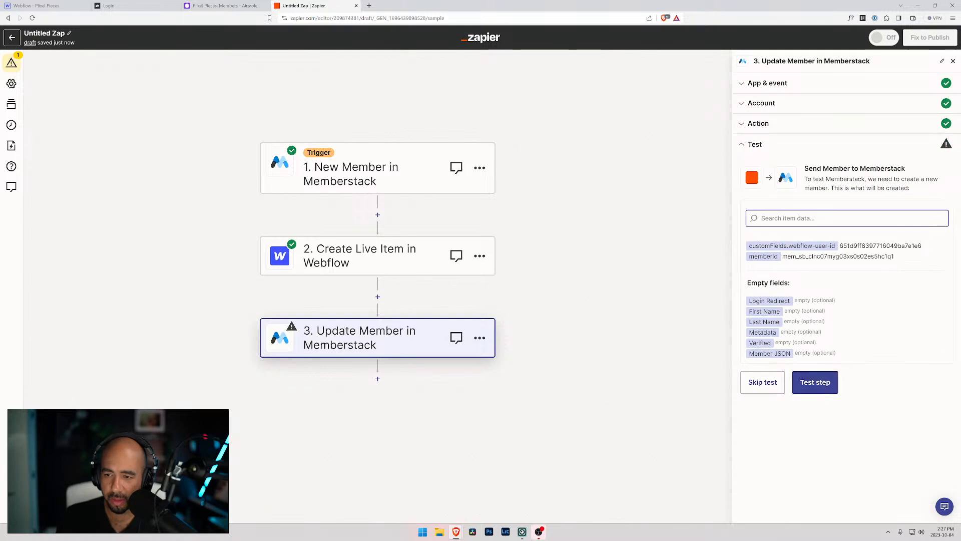
{"action": "left_click", "coordinate": [814, 390]}
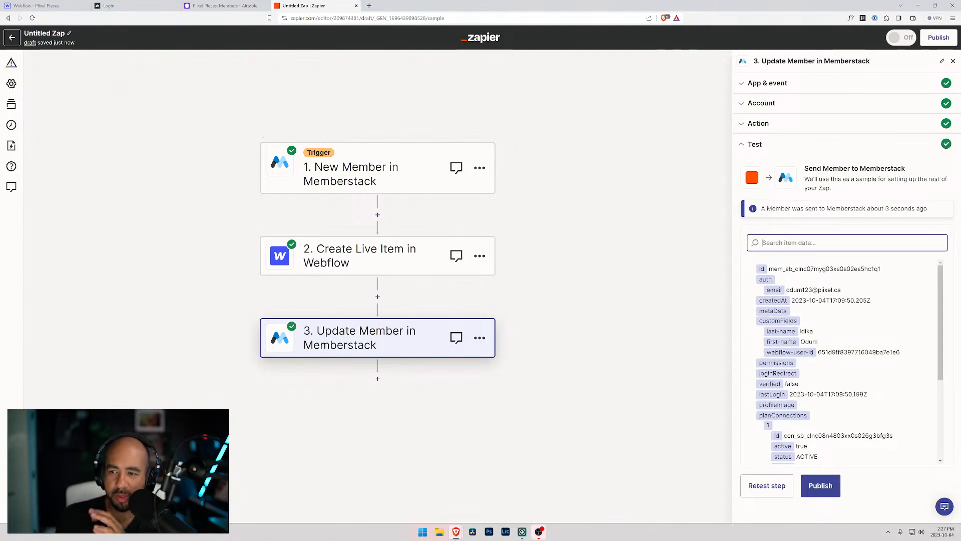
Go to the Memberstack website and log in to the Memberstack 2.0 app.
{"action": "left_click", "coordinate": [371, 6]}
{"action": "type", "text": "member"}
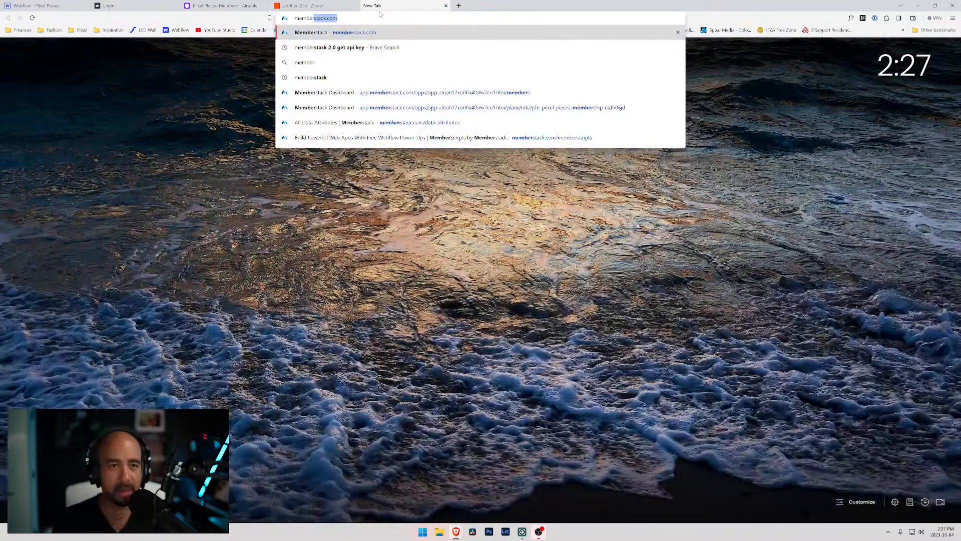
{"action": "key", "text": "Return"}
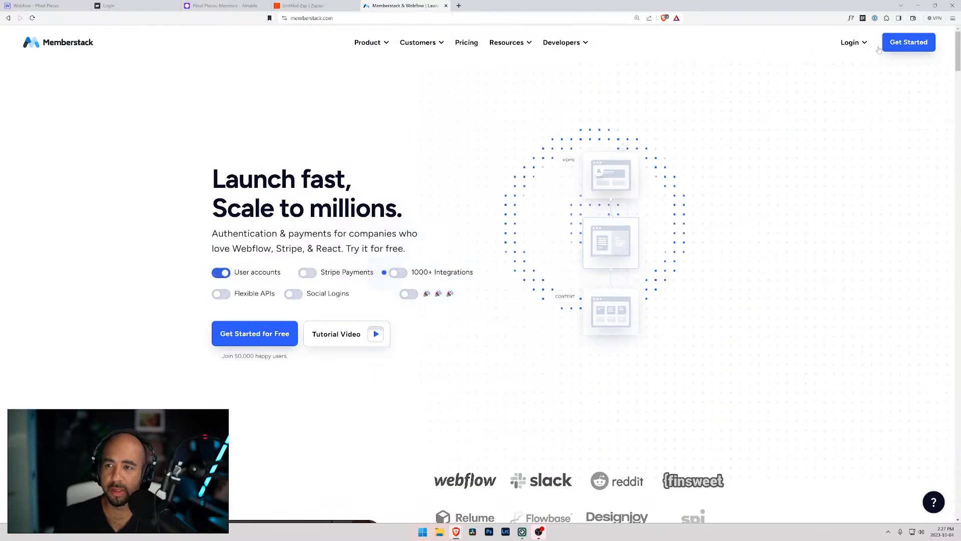
{"action": "left_click", "coordinate": [850, 43]}
{"action": "left_click", "coordinate": [855, 65]}
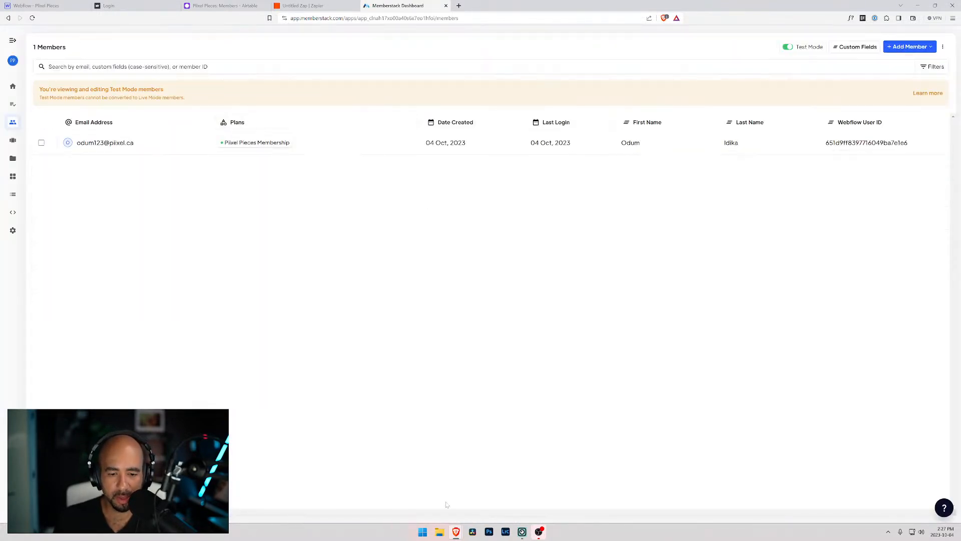
Close the extra dashboard and Pixel Pieces windows, then maximise the Memberstack dashboard.
{"action": "mouse_move", "coordinate": [455, 531]}
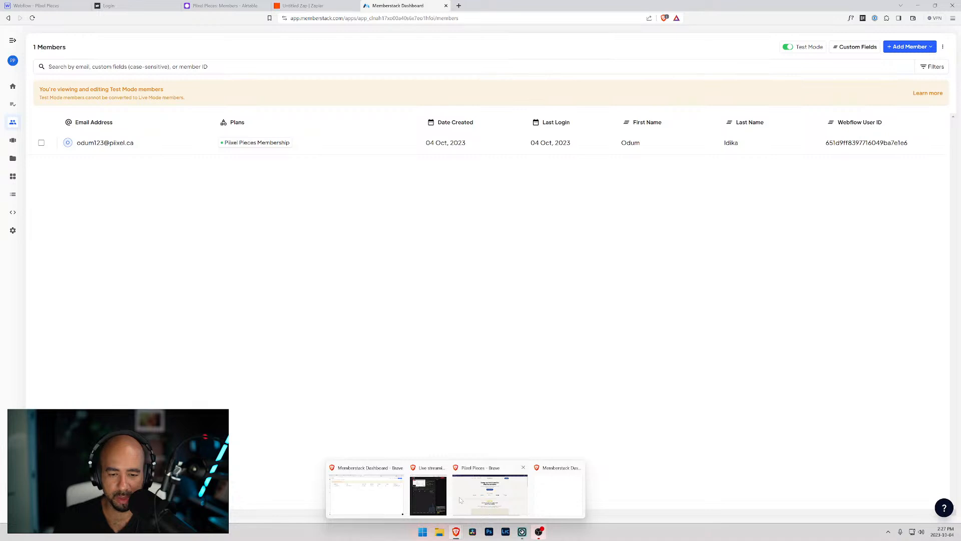
{"action": "left_click", "coordinate": [399, 468]}
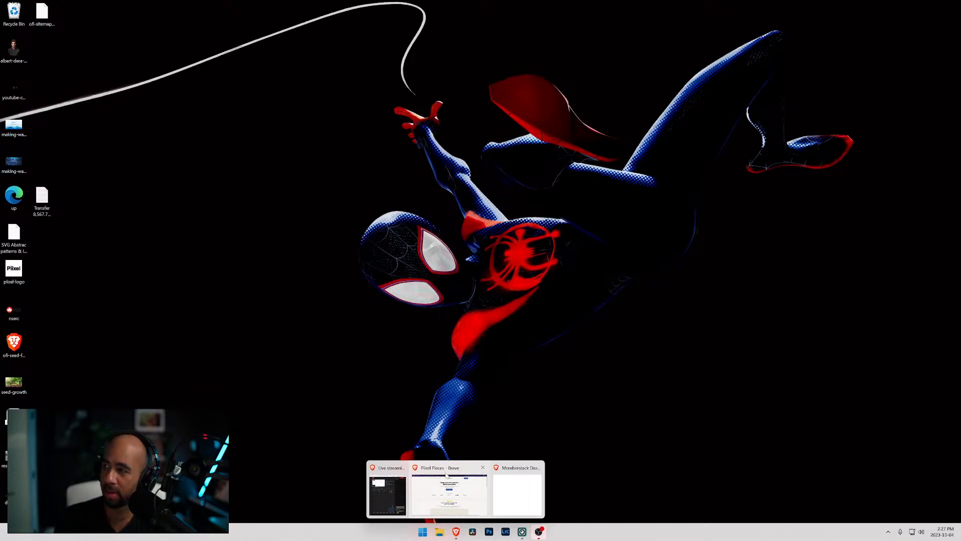
{"action": "left_click", "coordinate": [447, 474]}
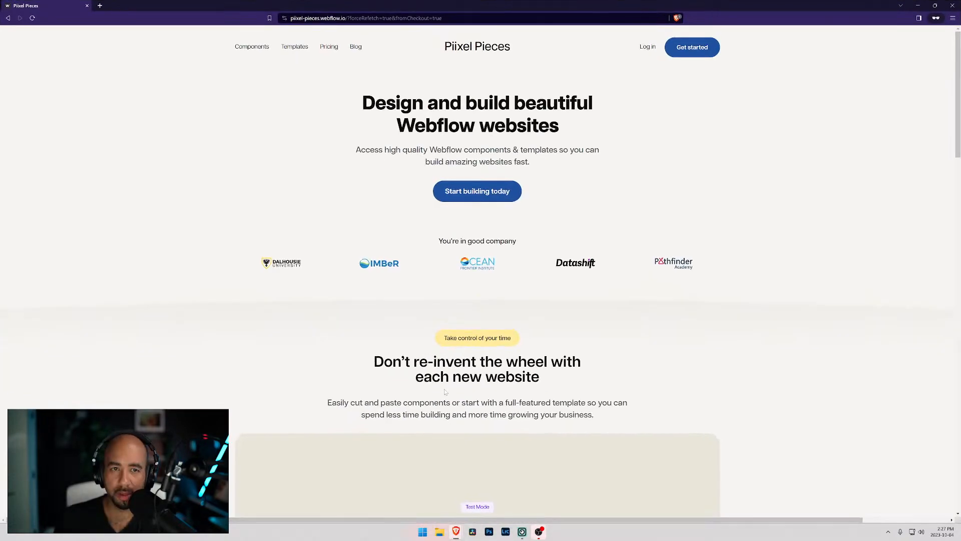
{"action": "left_click", "coordinate": [954, 6]}
{"action": "mouse_move", "coordinate": [456, 531]}
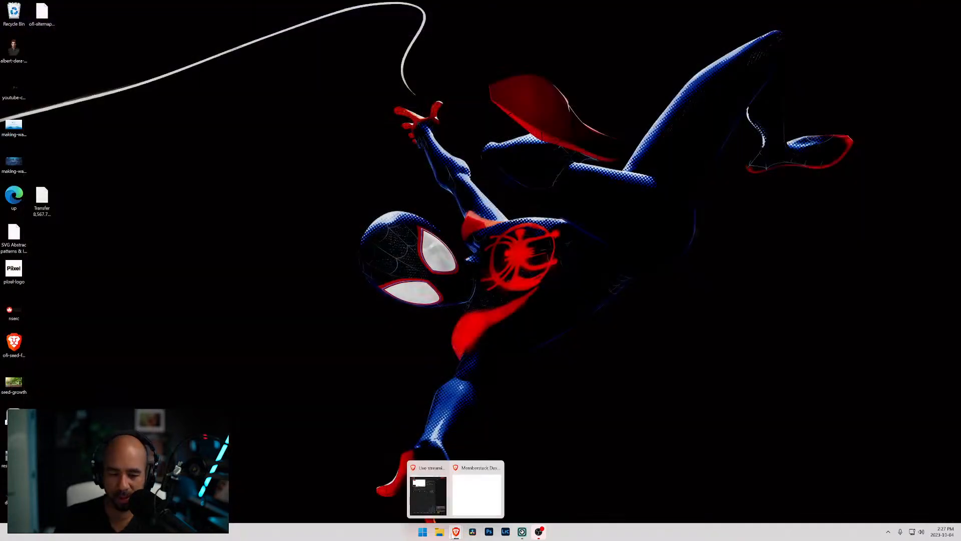
{"action": "left_click", "coordinate": [481, 468]}
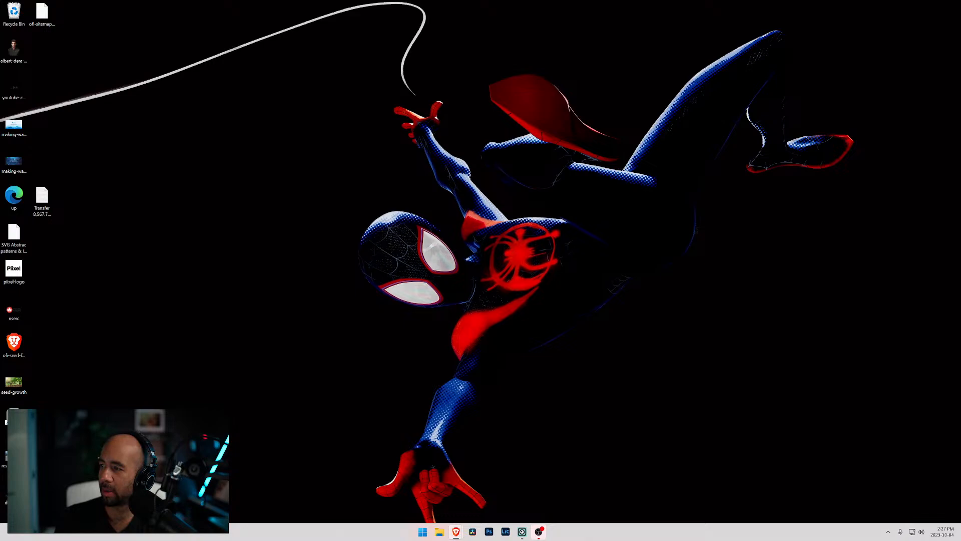
{"action": "left_click_drag", "start_coordinate": [960, 125], "coordinate": [317, 1]}
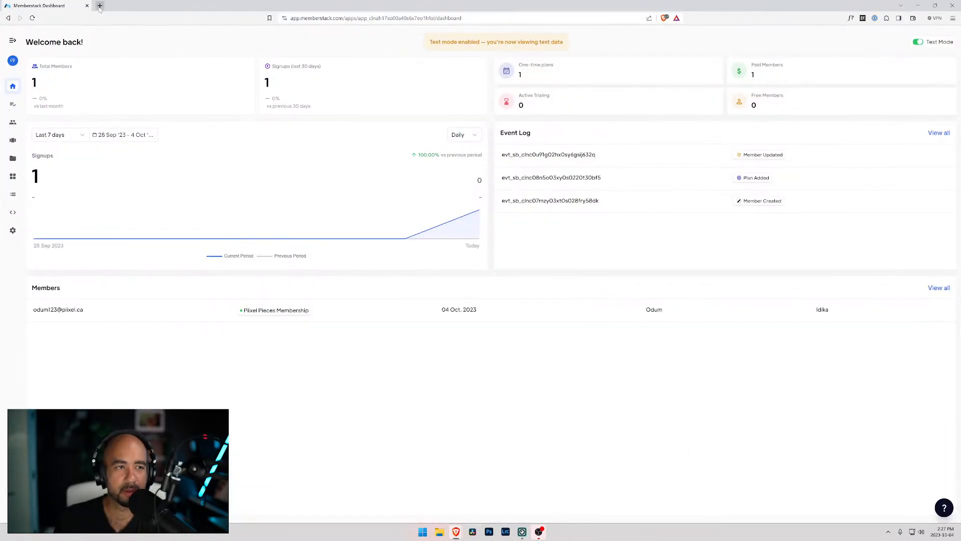
Load Zapier in a new tab and open the Pixel Pieces folder of Zaps.
{"action": "left_click", "coordinate": [100, 6]}
{"action": "type", "text": "za"}
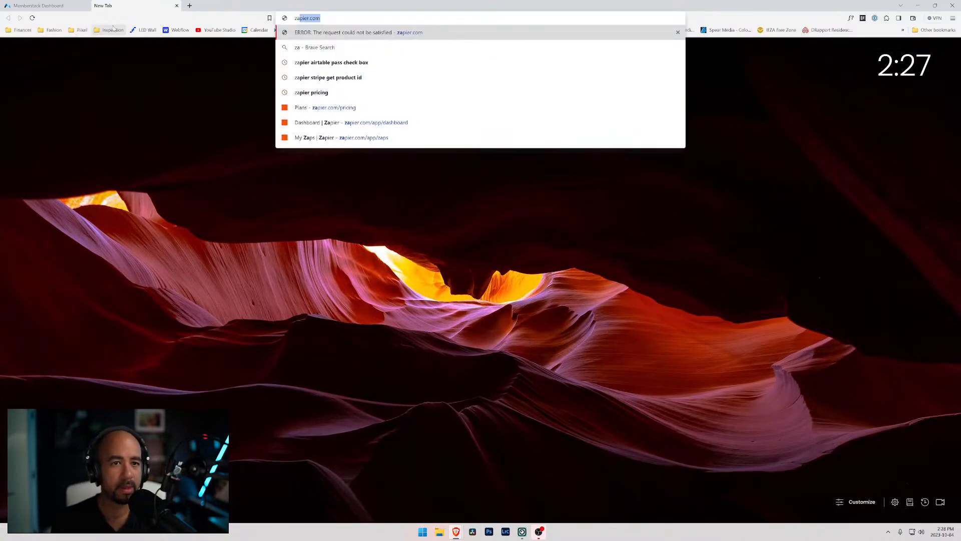
{"action": "key", "text": "Return"}
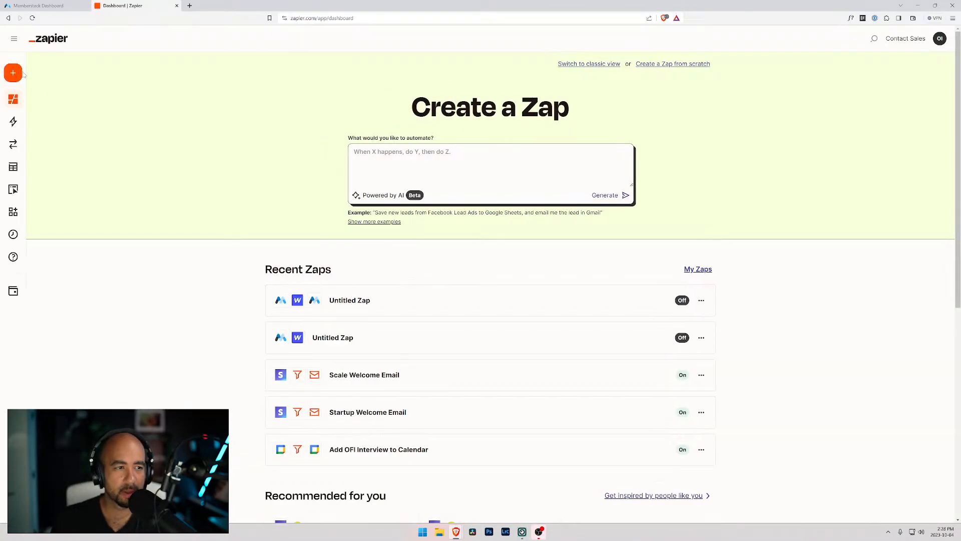
{"action": "left_click", "coordinate": [30, 122]}
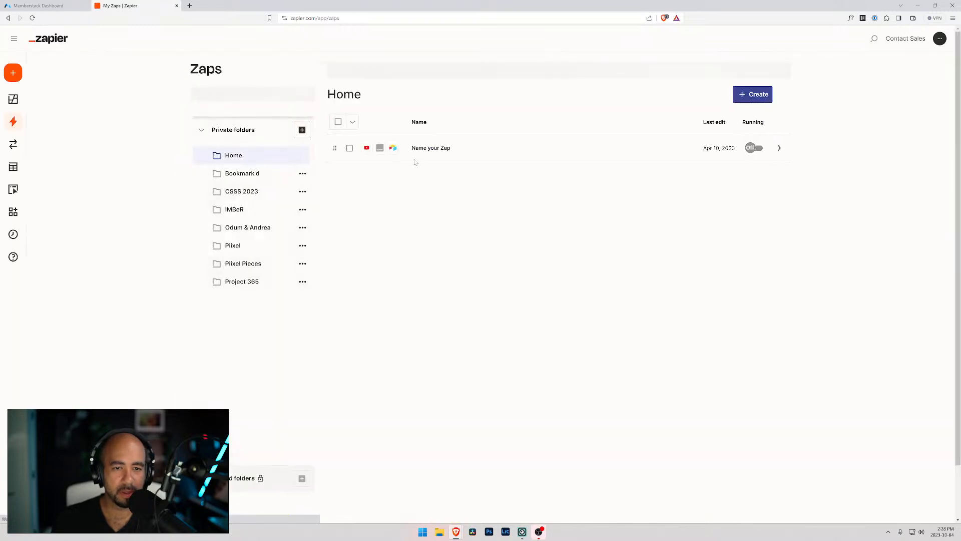
{"action": "left_click", "coordinate": [238, 239]}
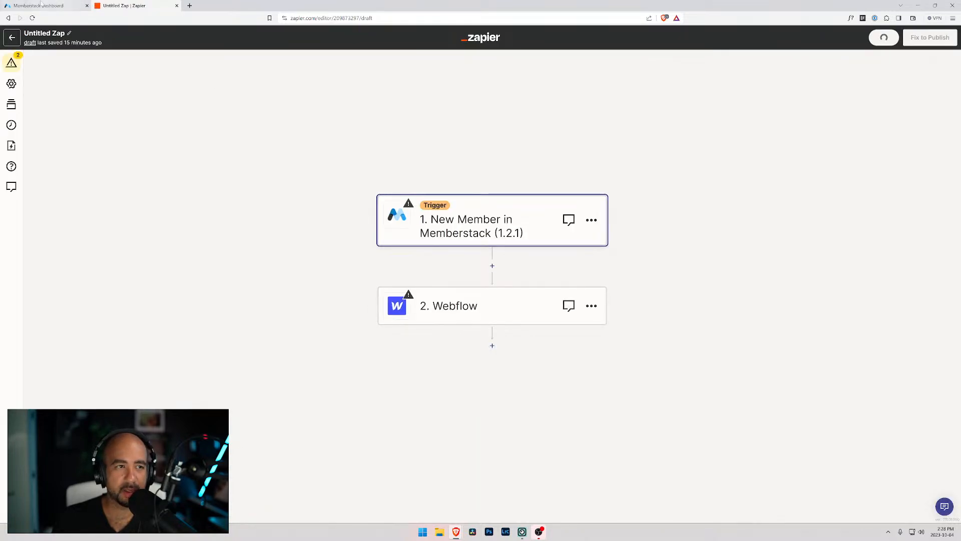
Open the Pixel Pieces site in the Webflow Designer in another tab.
{"action": "left_click", "coordinate": [189, 6]}
{"action": "type", "text": "web"}
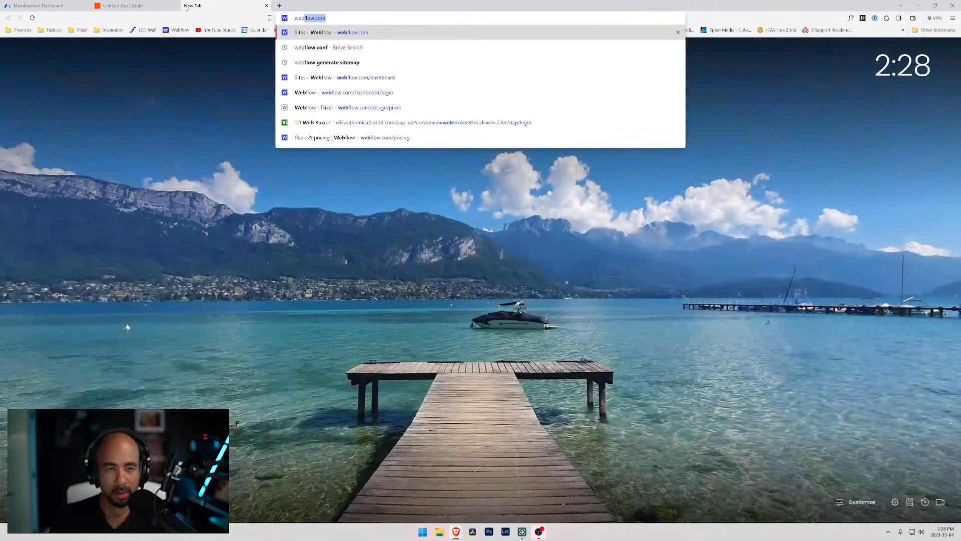
{"action": "key", "text": "Return"}
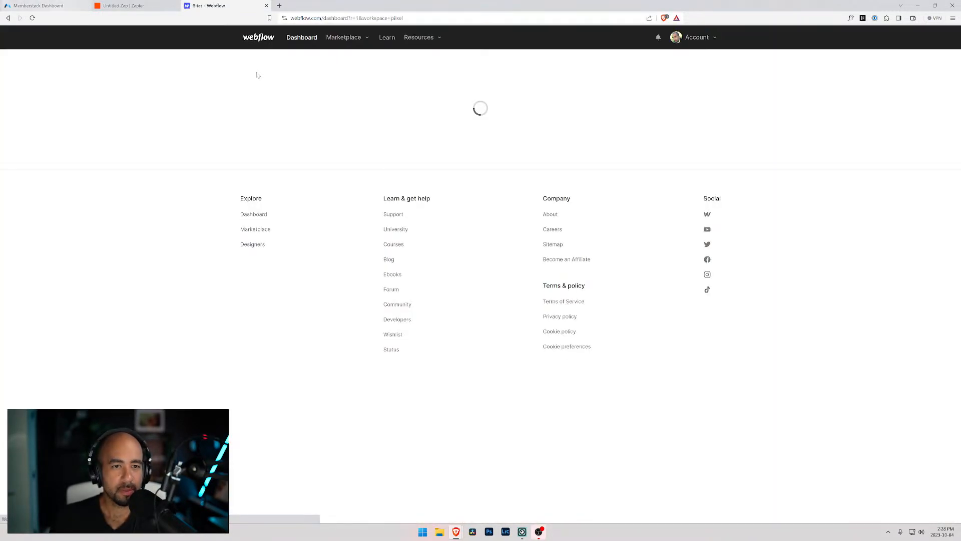
{"action": "left_click", "coordinate": [535, 194]}
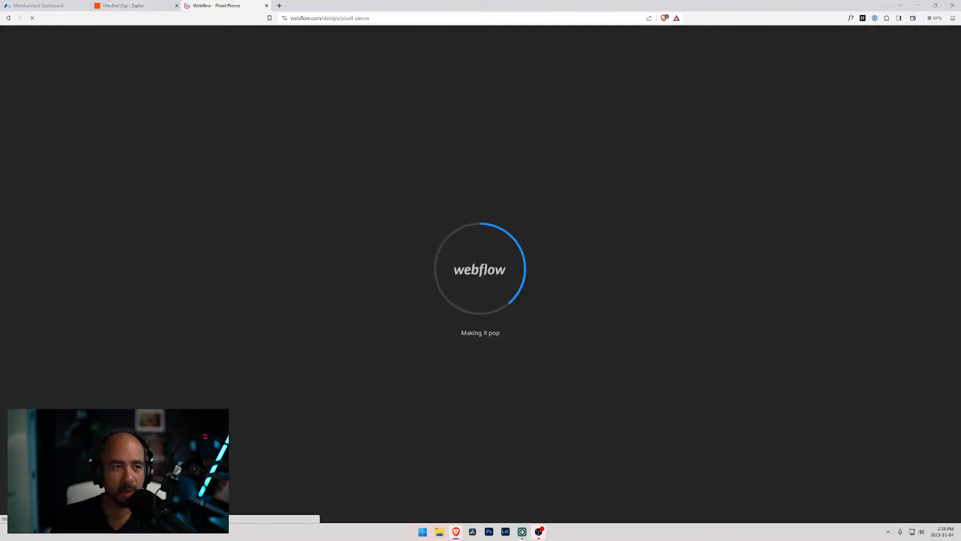
Check the Memberstack members list, then return to the draft Zap to add a step after Webflow.
{"action": "left_click", "coordinate": [38, 5]}
{"action": "left_click", "coordinate": [13, 123]}
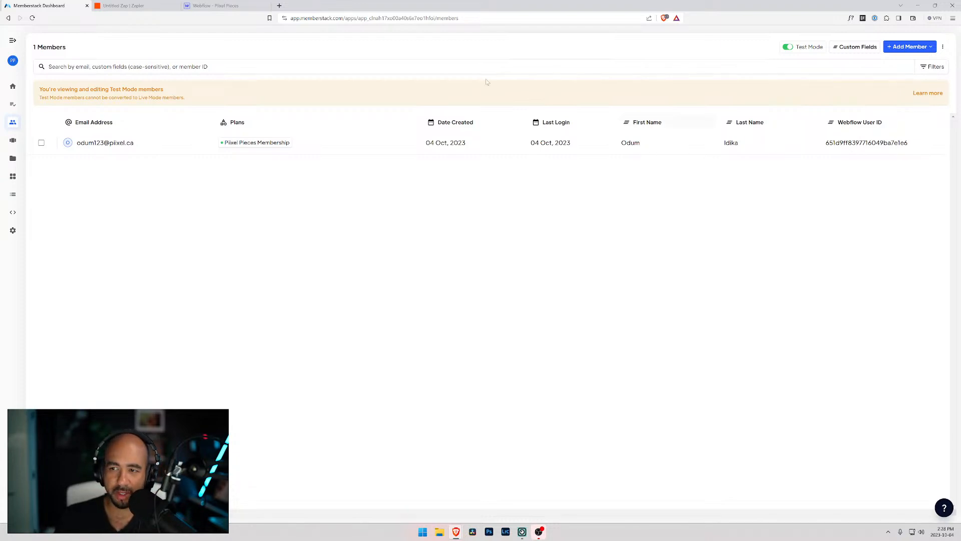
{"action": "left_click", "coordinate": [215, 6]}
{"action": "left_click", "coordinate": [138, 5]}
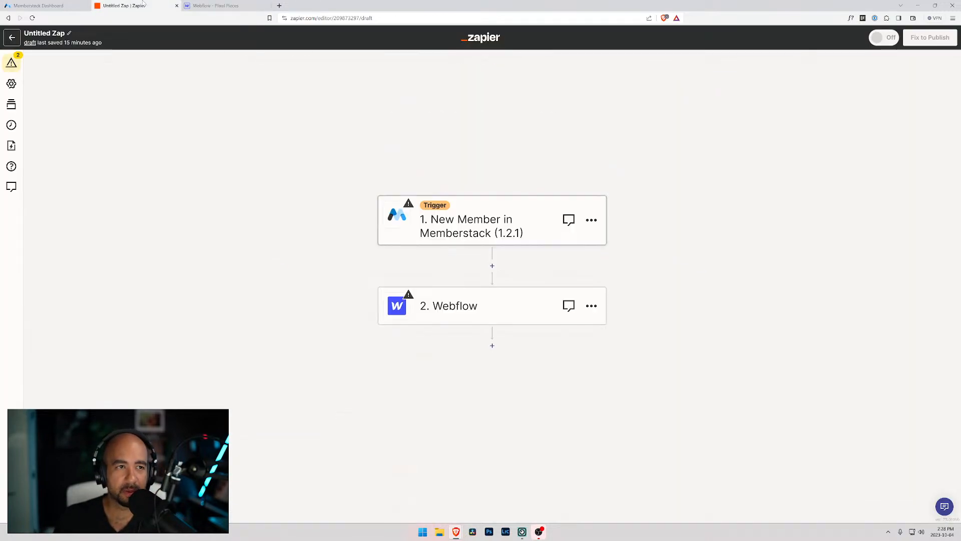
{"action": "left_click", "coordinate": [492, 346]}
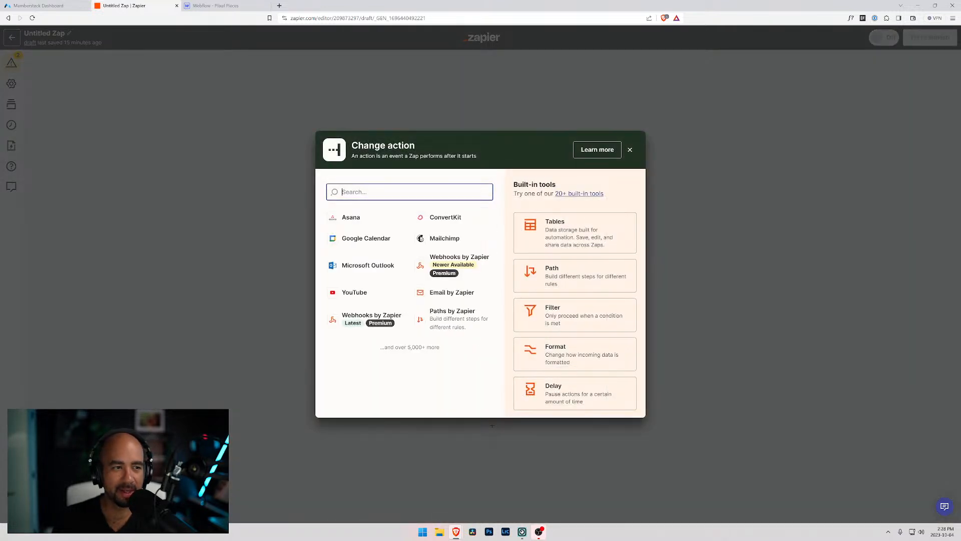
Add Memberstack's Update Member action as step 3 using the connected Memberstack account.
{"action": "type", "text": "m"}
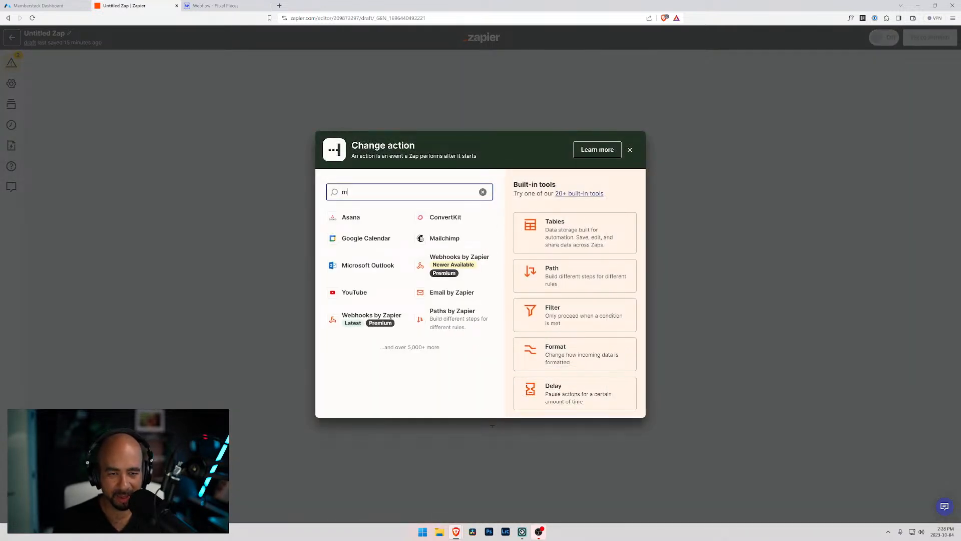
{"action": "type", "text": "emberstack"}
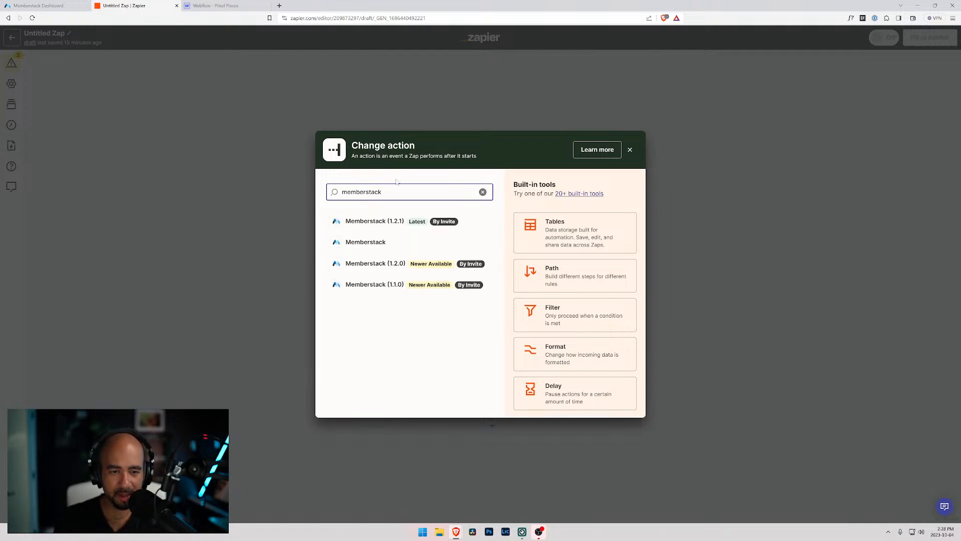
{"action": "left_click", "coordinate": [380, 245]}
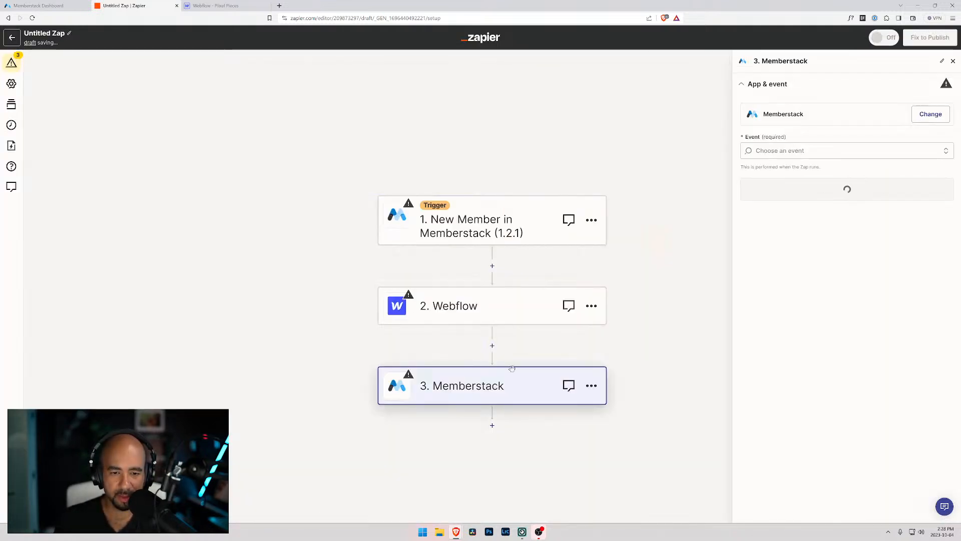
{"action": "left_click", "coordinate": [801, 151]}
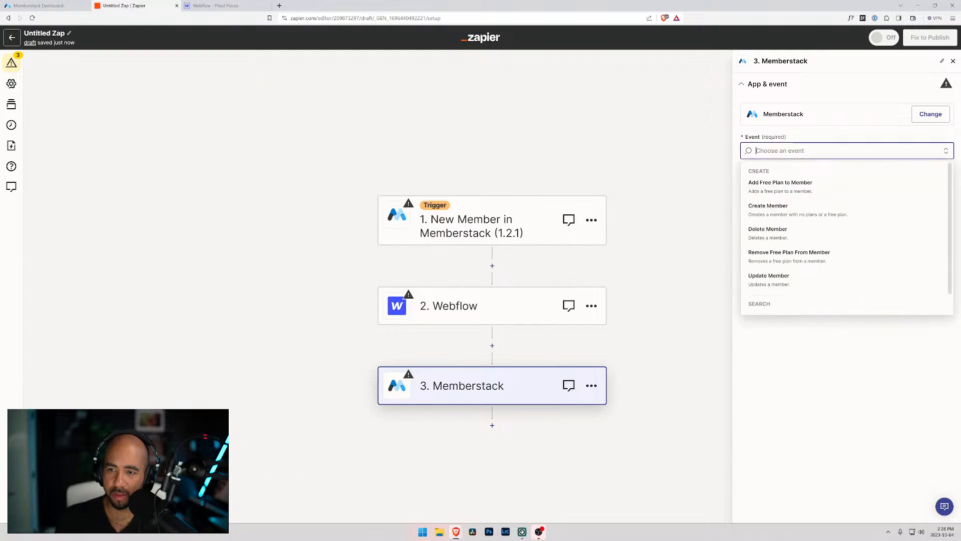
{"action": "left_click", "coordinate": [781, 279]}
{"action": "left_click", "coordinate": [847, 190]}
{"action": "left_click", "coordinate": [758, 195]}
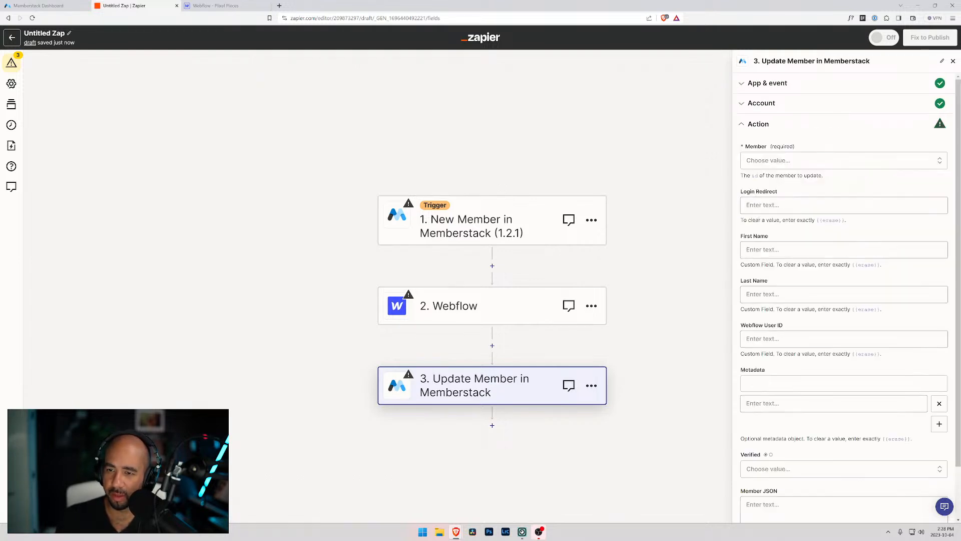
Look for the member to update among the New Member trigger's fields, then go complete the trigger.
{"action": "left_click", "coordinate": [770, 161]}
{"action": "left_click", "coordinate": [799, 184]}
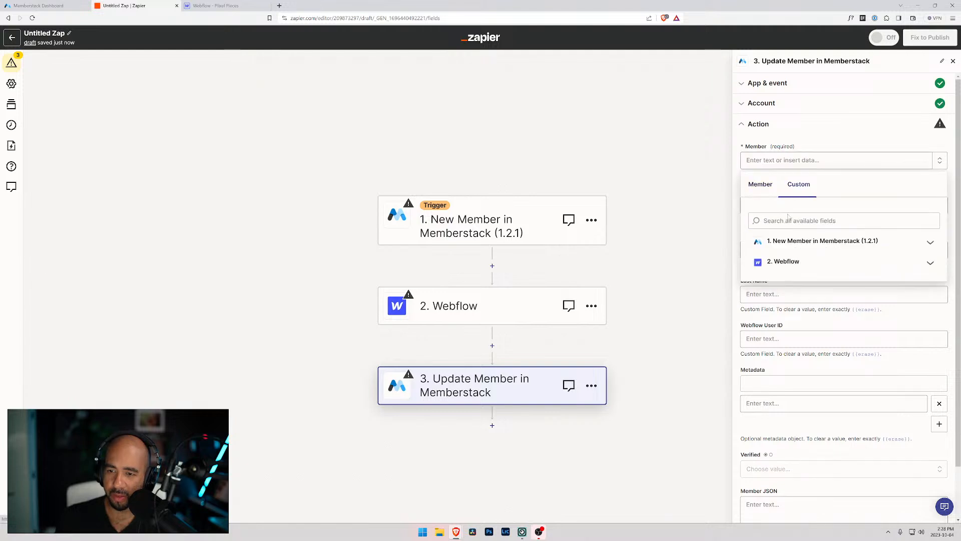
{"action": "left_click", "coordinate": [797, 245]}
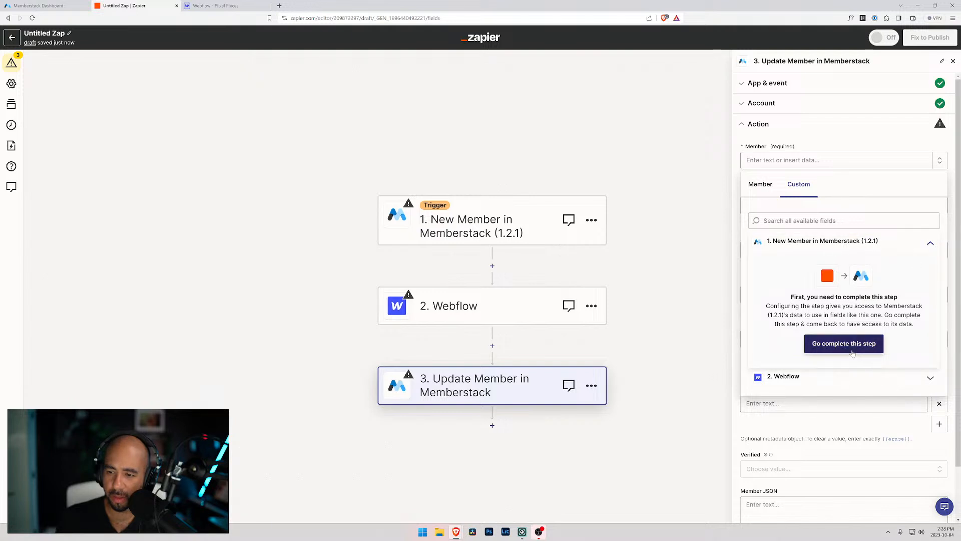
{"action": "left_click", "coordinate": [826, 345]}
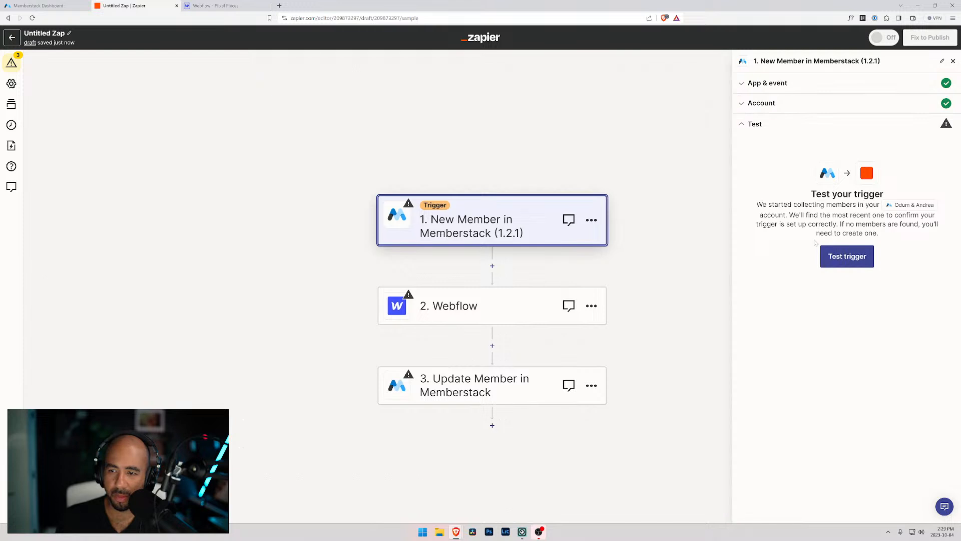
Test the trigger and pick Member A as the sample member record.
{"action": "left_click", "coordinate": [840, 255]}
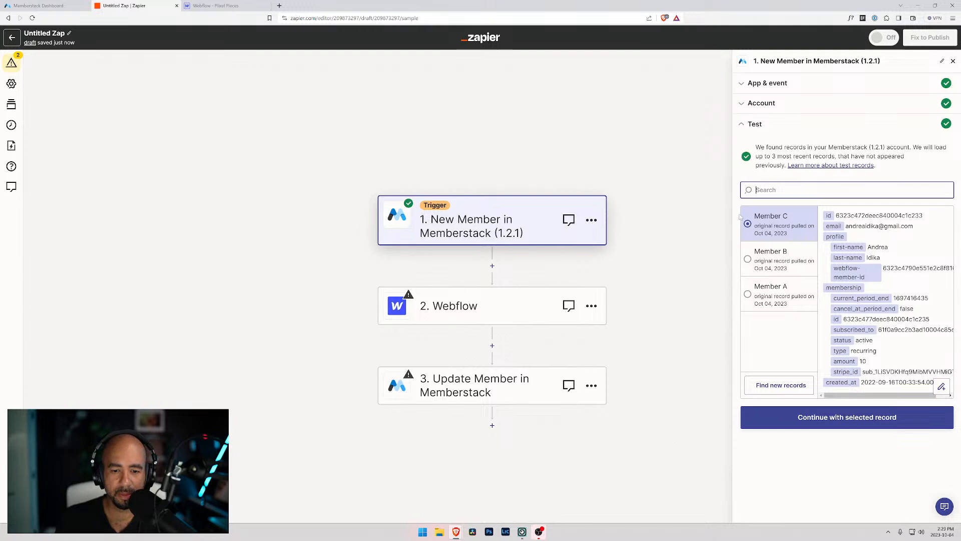
{"action": "left_click", "coordinate": [775, 265]}
{"action": "left_click", "coordinate": [778, 294]}
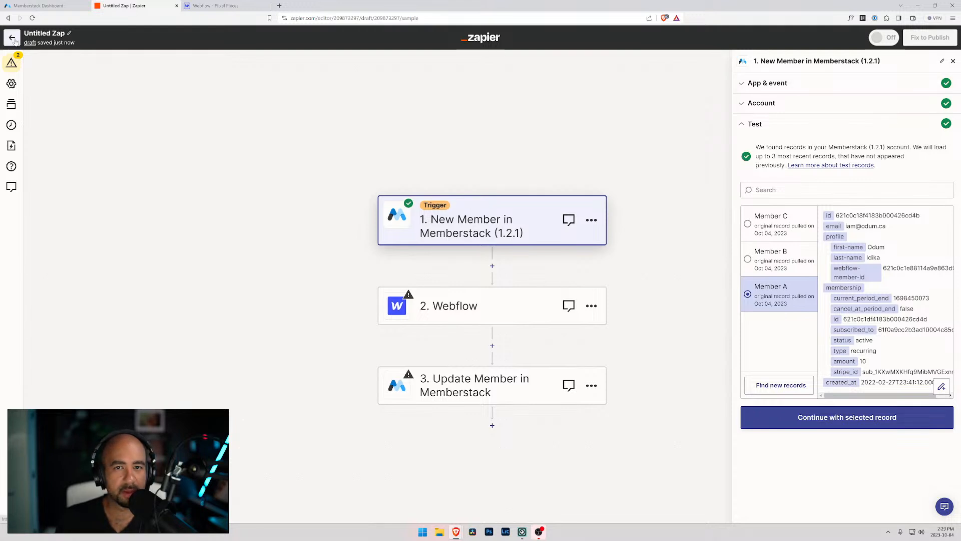
Review the Webflow step, trigger setup and account, then leave for the Pixel Pieces folder.
{"action": "left_click", "coordinate": [480, 306]}
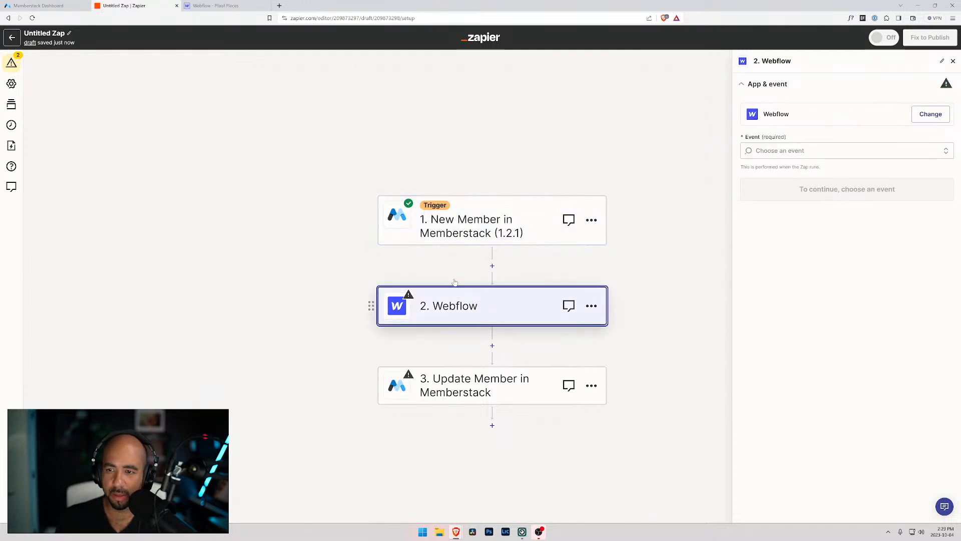
{"action": "left_click", "coordinate": [509, 214]}
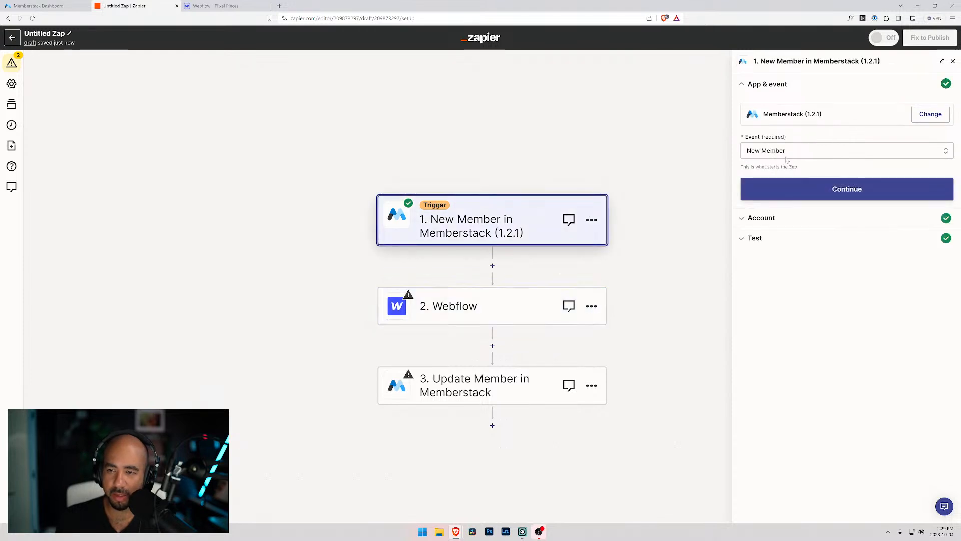
{"action": "left_click", "coordinate": [738, 226]}
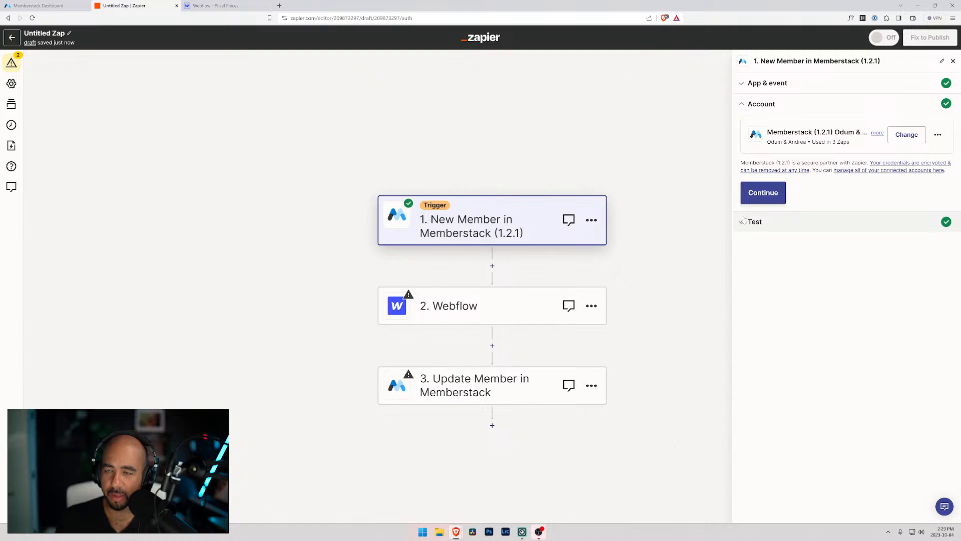
{"action": "left_click", "coordinate": [17, 39]}
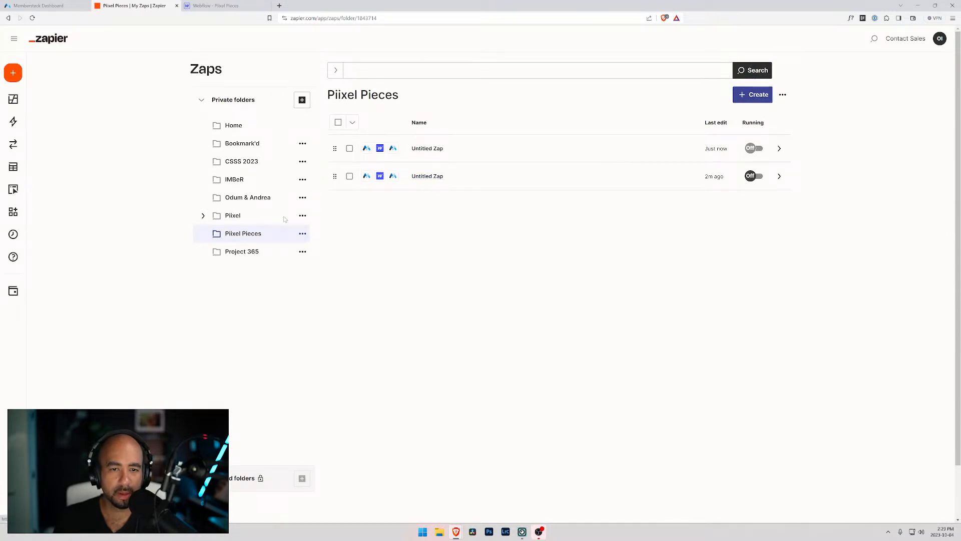
Open the older Untitled Zap and review its New Member trigger event and connected account.
{"action": "left_click", "coordinate": [425, 178]}
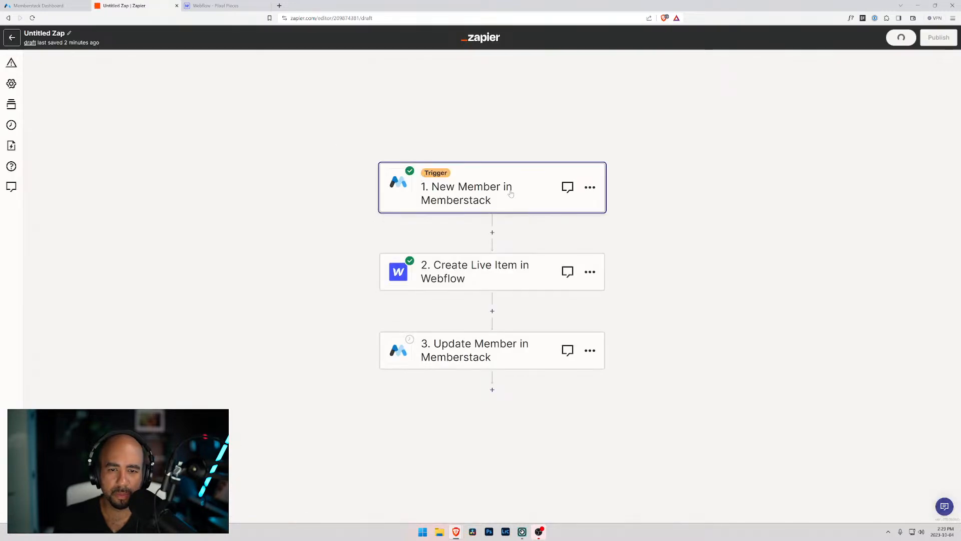
{"action": "left_click", "coordinate": [481, 189]}
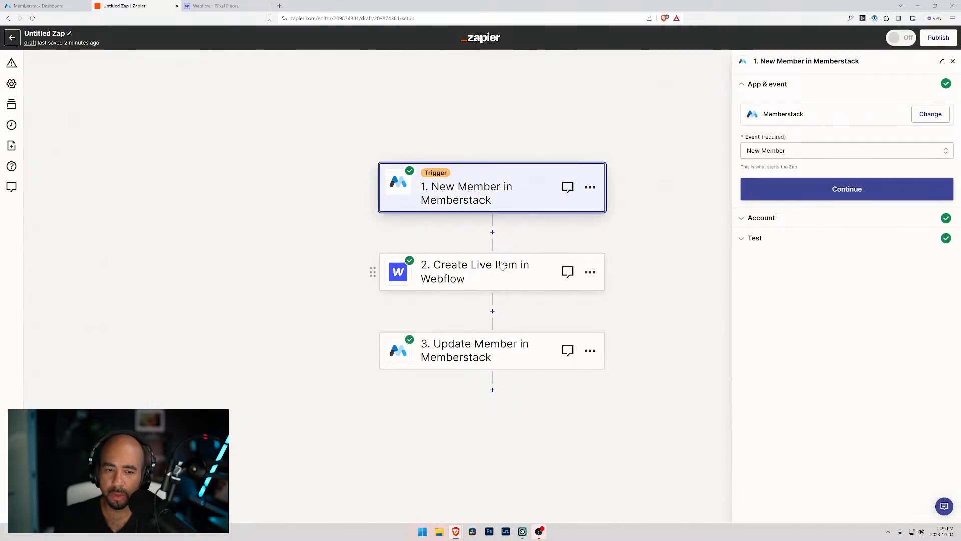
{"action": "left_click", "coordinate": [496, 357]}
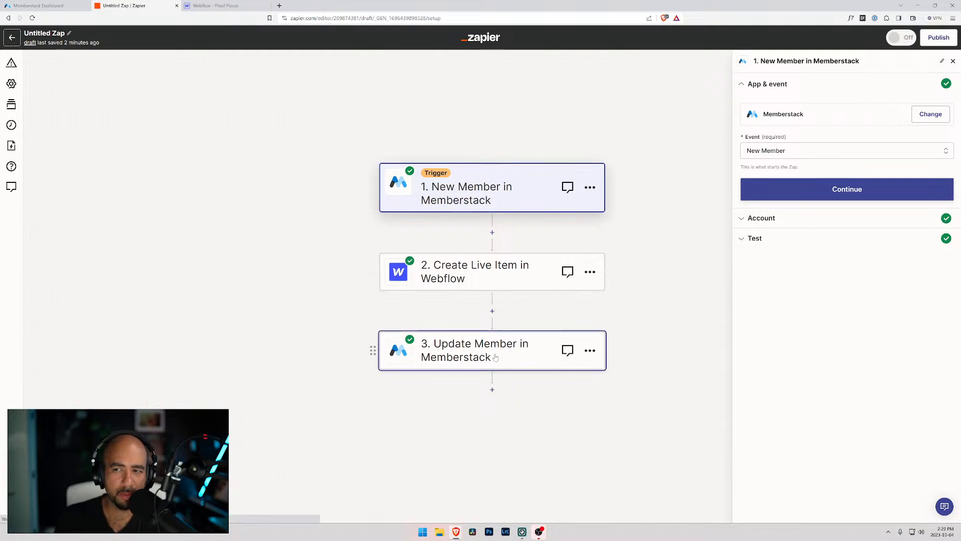
{"action": "left_click", "coordinate": [505, 186]}
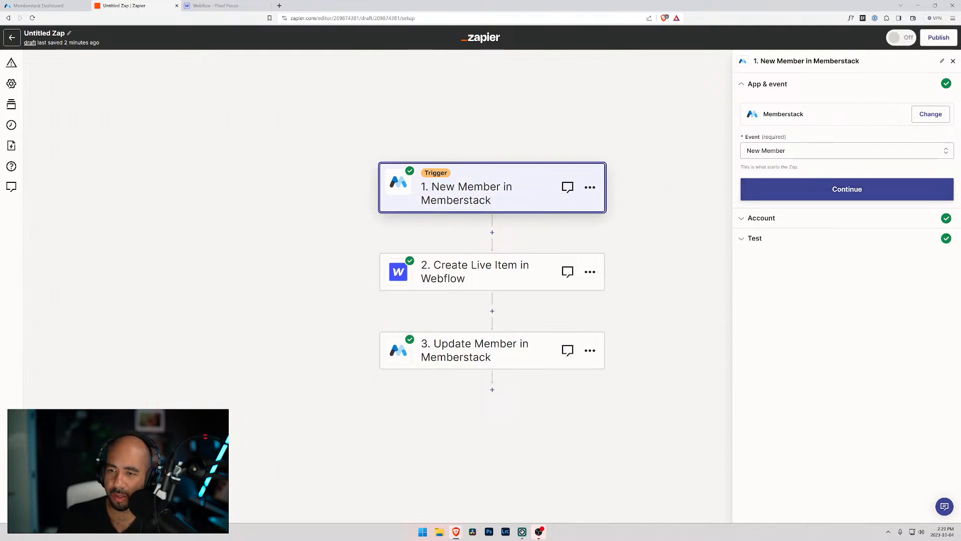
{"action": "left_click", "coordinate": [845, 150]}
{"action": "left_click", "coordinate": [842, 132]}
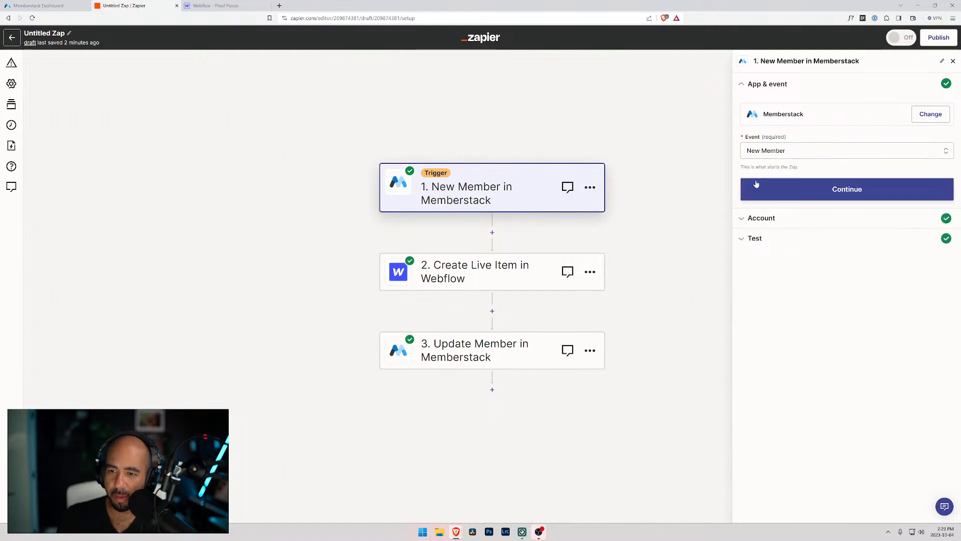
{"action": "left_click", "coordinate": [758, 220]}
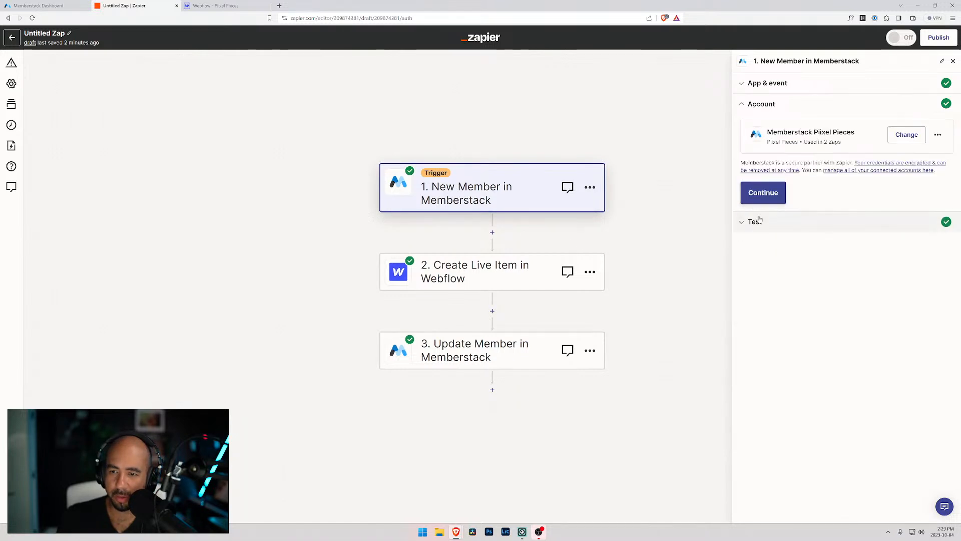
Show the Update Member step's test result and start editing the Zap title.
{"action": "left_click", "coordinate": [494, 351]}
{"action": "left_click", "coordinate": [740, 260]}
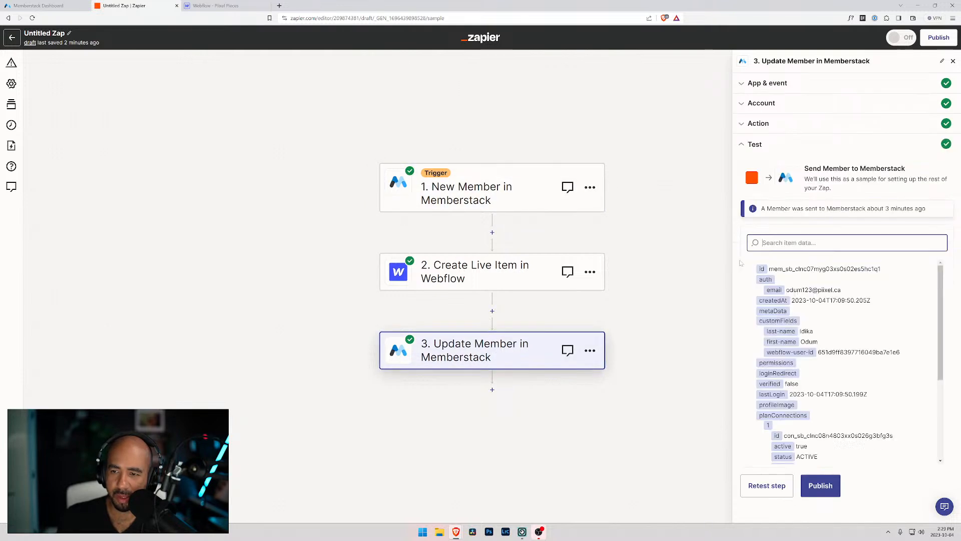
{"action": "left_click", "coordinate": [69, 33]}
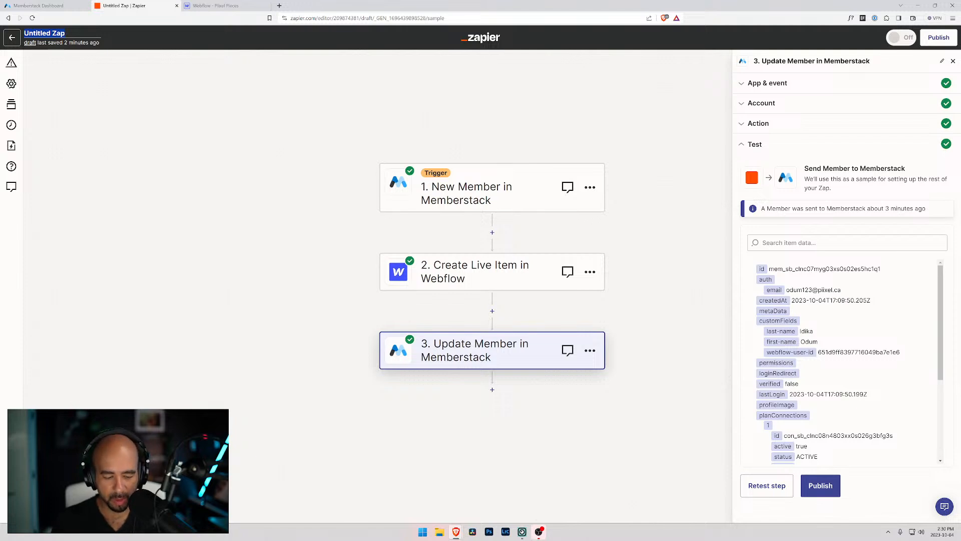
Retitle the Zap 'Create new member' and close the Update Member step's side panel.
{"action": "key", "text": "BackSpace"}
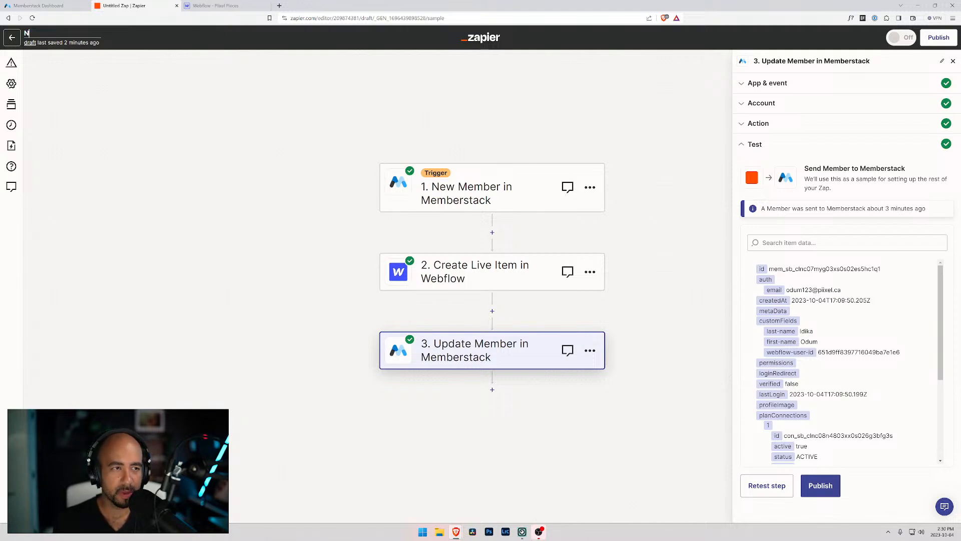
{"action": "type", "text": "DC"}
{"action": "type", "text": " new Member"}
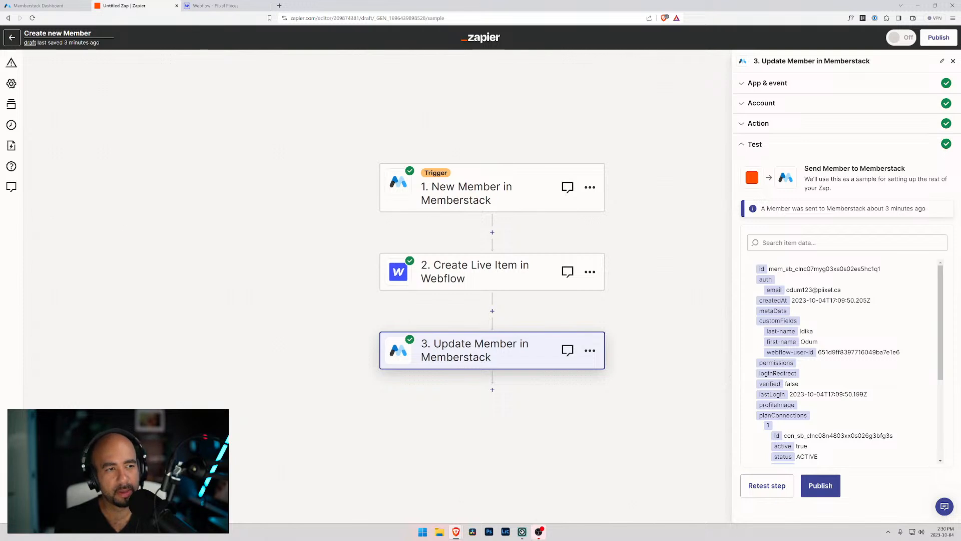
{"action": "key", "text": "BackSpace"}
{"action": "key", "text": "BackSpace"}
{"action": "key", "text": "BackSpace"}
{"action": "key", "text": "BackSpace"}
{"action": "key", "text": "BackSpace"}
{"action": "key", "text": "BackSpace"}
{"action": "key", "text": "BackSpace"}
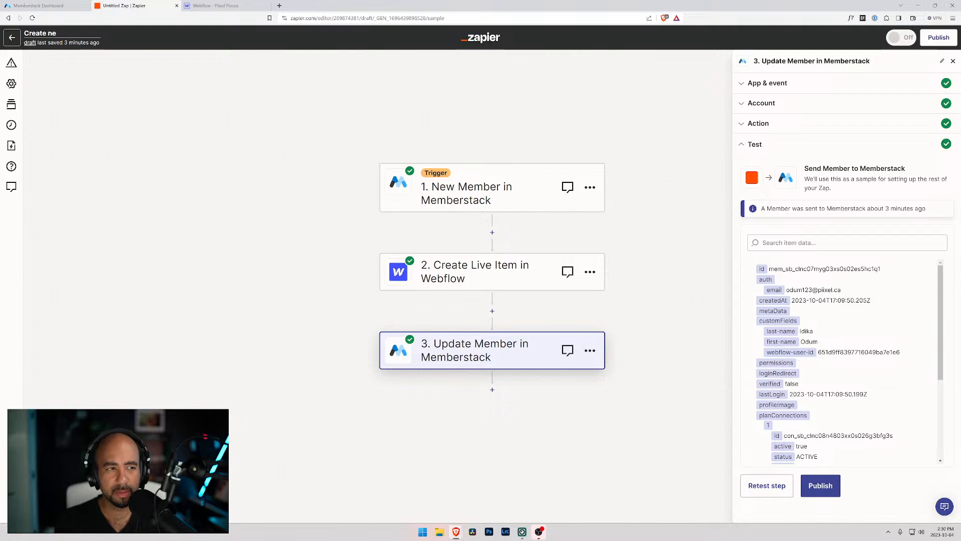
{"action": "key", "text": "BackSpace"}
{"action": "key", "text": "BackSpace"}
{"action": "key", "text": "BackSpace"}
{"action": "key", "text": "BackSpace"}
{"action": "key", "text": "BackSpace"}
{"action": "key", "text": "BackSpace"}
{"action": "key", "text": "BackSpace"}
{"action": "key", "text": "BackSpace"}
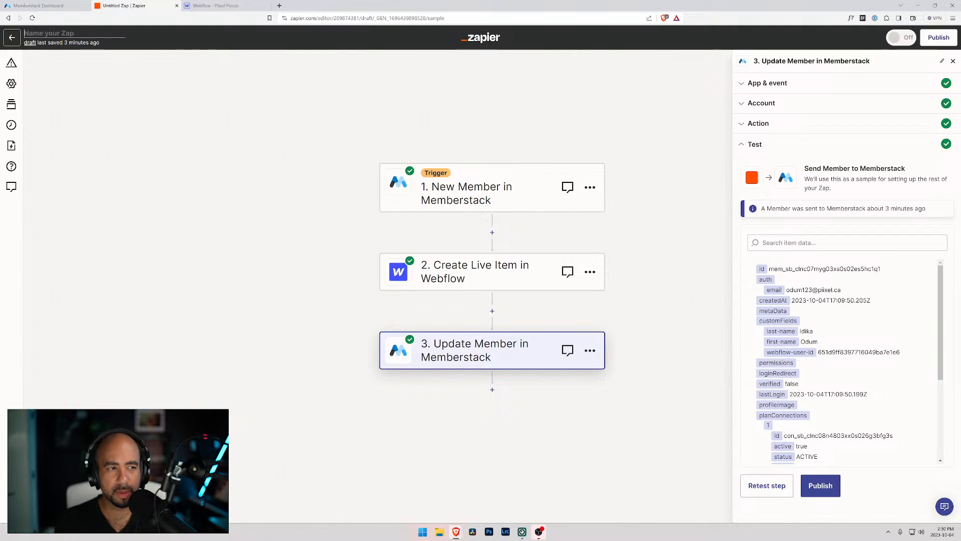
{"action": "type", "text": "Create new member"}
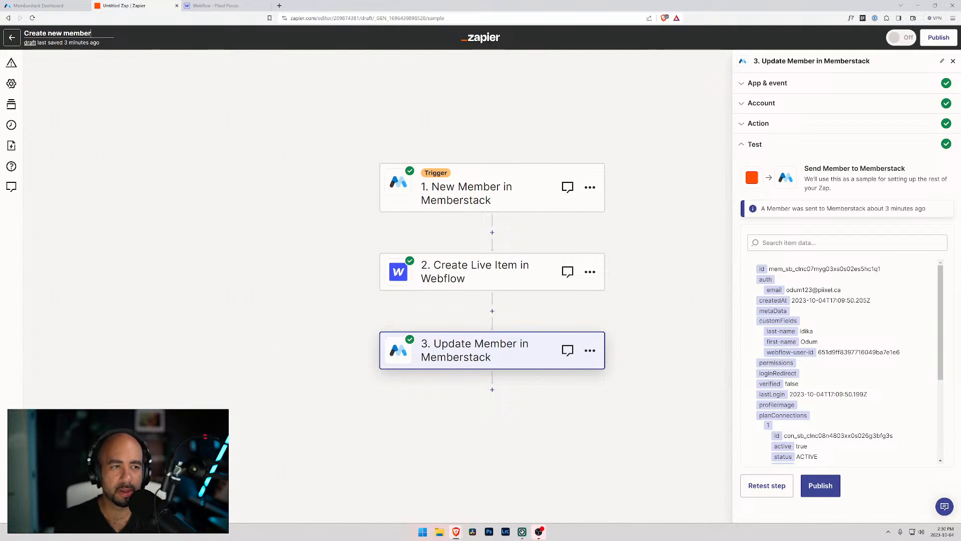
{"action": "key", "text": "Return"}
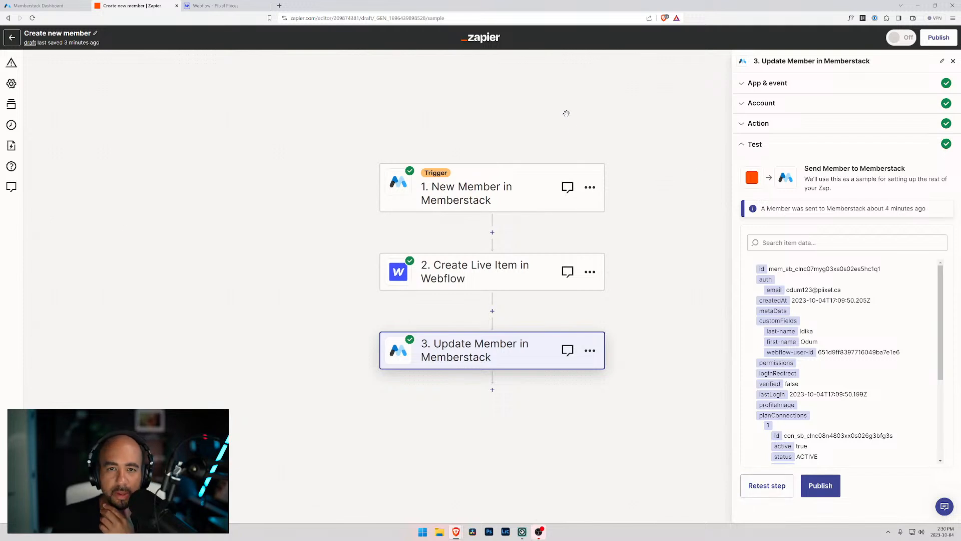
{"action": "left_click", "coordinate": [953, 60]}
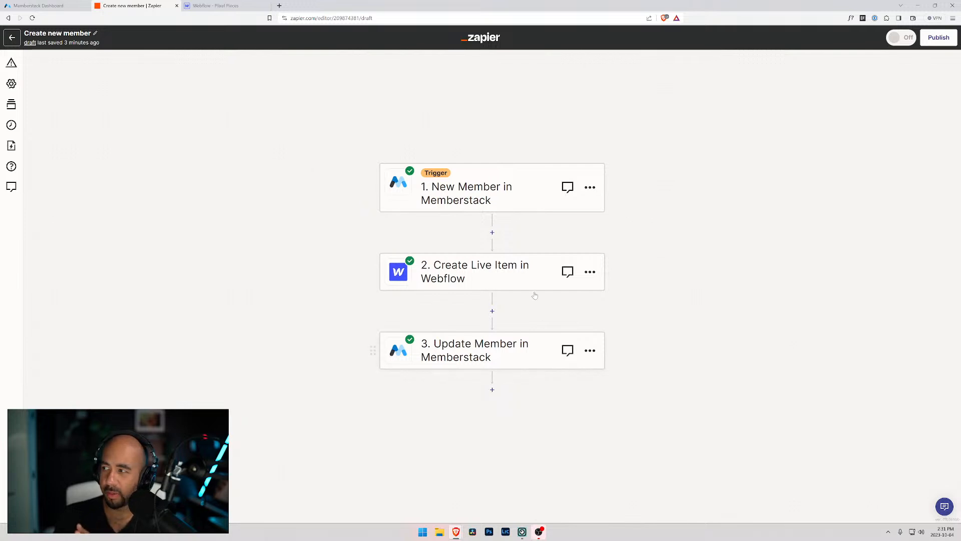
Check the new member's Webflow User ID in the Memberstack members list.
{"action": "left_click", "coordinate": [215, 6]}
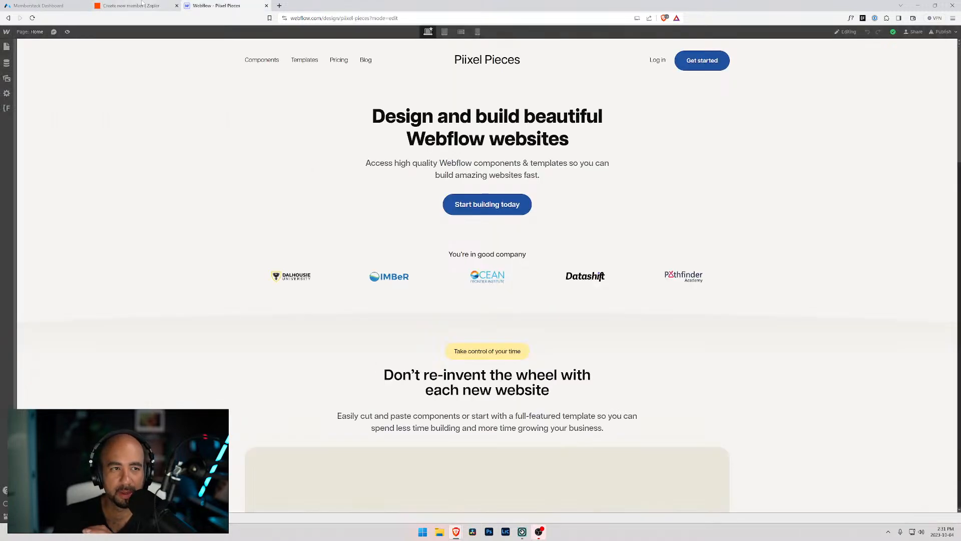
{"action": "left_click", "coordinate": [141, 3]}
{"action": "left_click", "coordinate": [58, 5]}
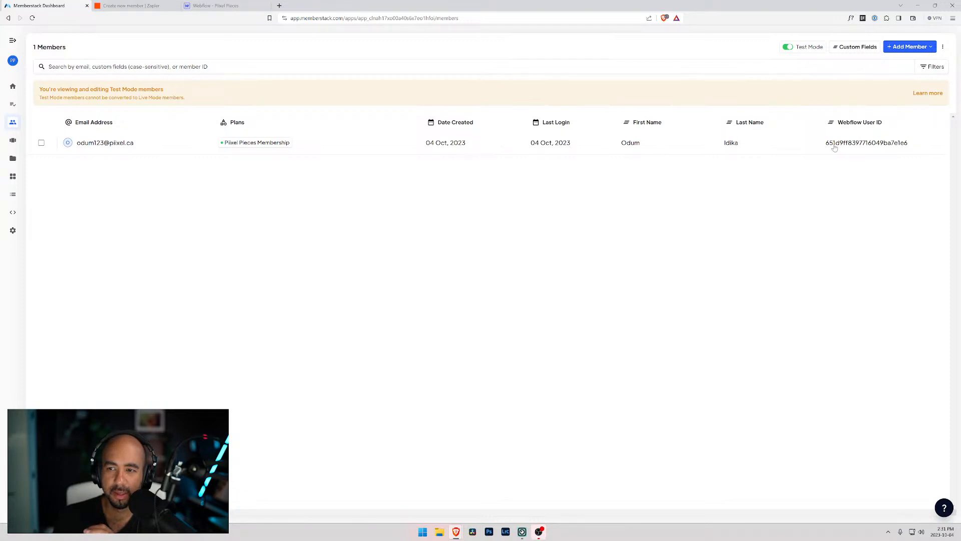
{"action": "left_click", "coordinate": [253, 5]}
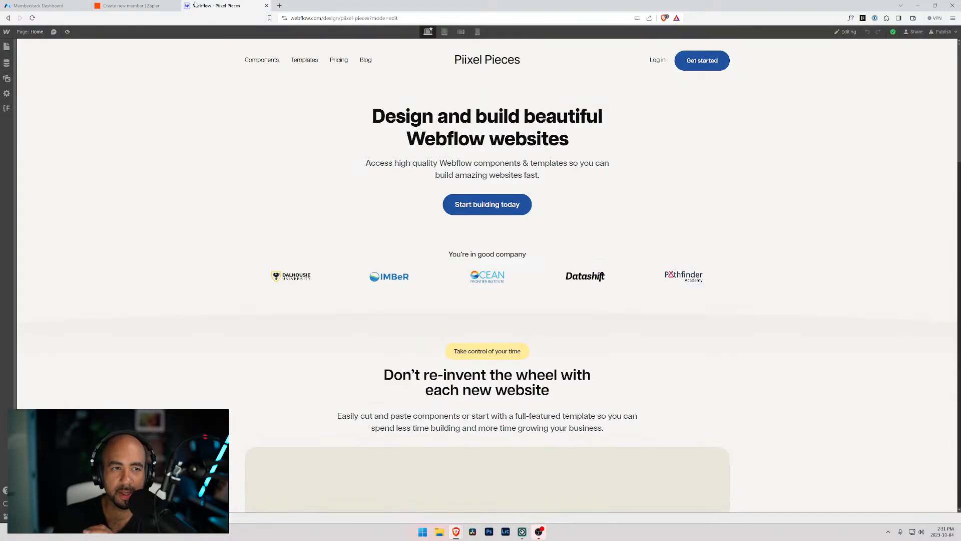
Load airtable.com in a new browser tab.
{"action": "left_click", "coordinate": [279, 5]}
{"action": "type", "text": "airtable.com"}
{"action": "key", "text": "Return"}
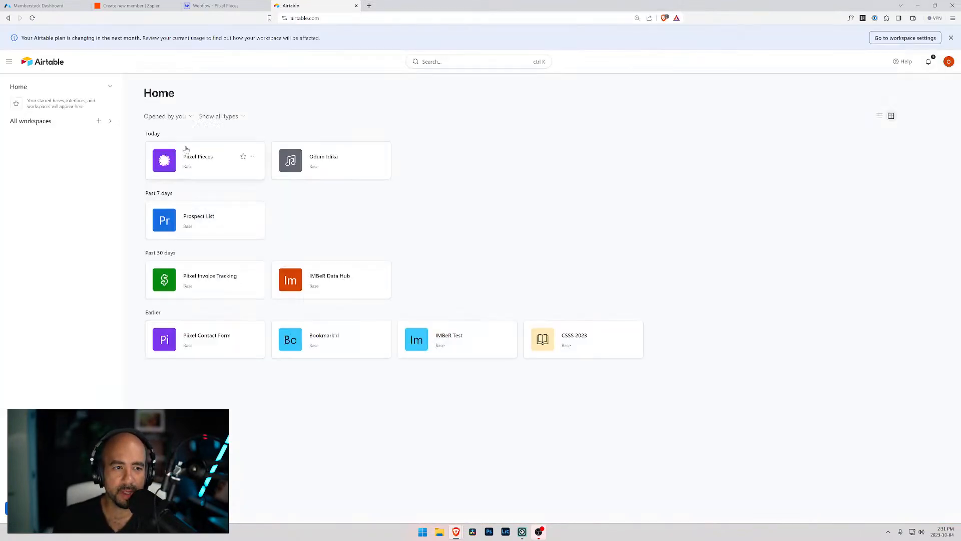
Open the Piixel Pieces base to see its empty Members table, then return to Zapier.
{"action": "left_click", "coordinate": [184, 148]}
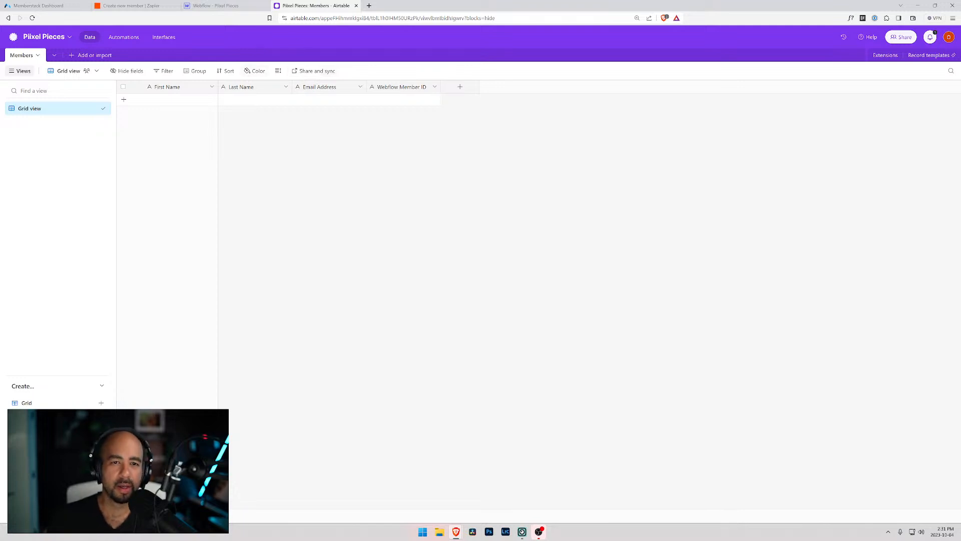
{"action": "left_click", "coordinate": [216, 5]}
{"action": "left_click", "coordinate": [313, 5]}
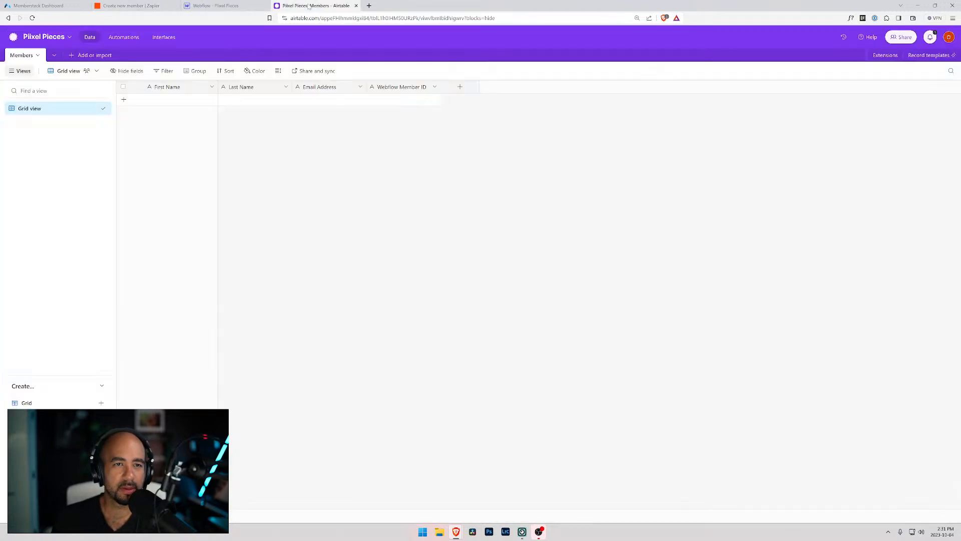
{"action": "left_click", "coordinate": [130, 6]}
Add a fourth step using Airtable's Create Record event and continue to account setup.
{"action": "left_click", "coordinate": [492, 389]}
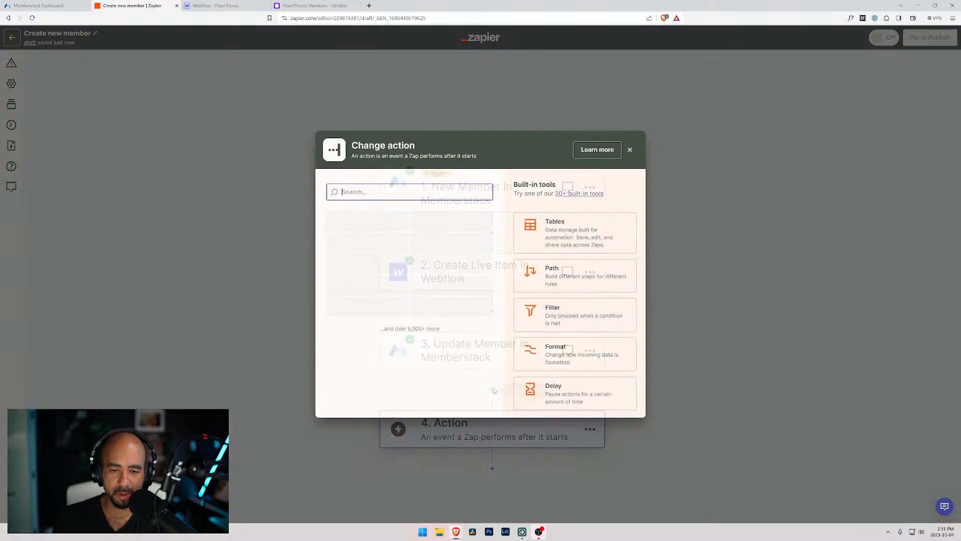
{"action": "type", "text": "airtable"}
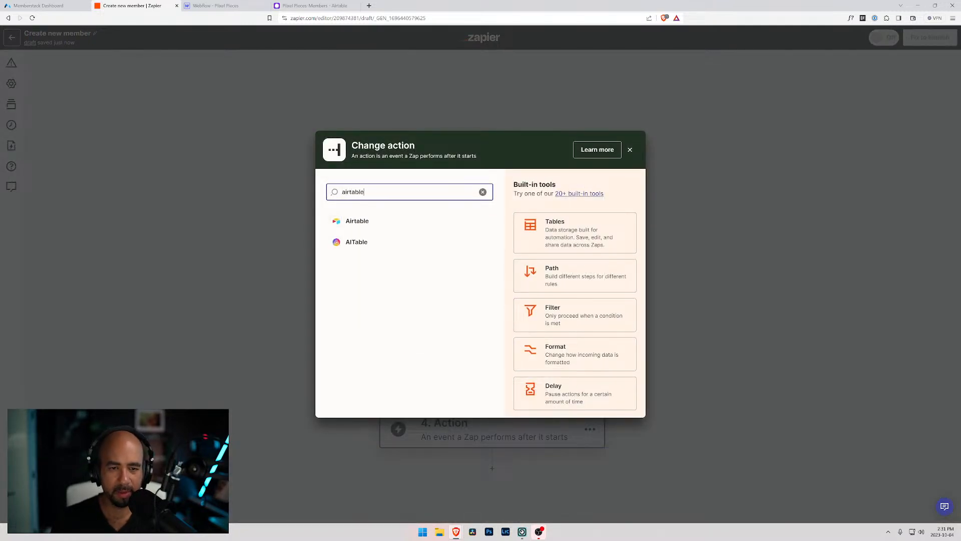
{"action": "left_click", "coordinate": [364, 222]}
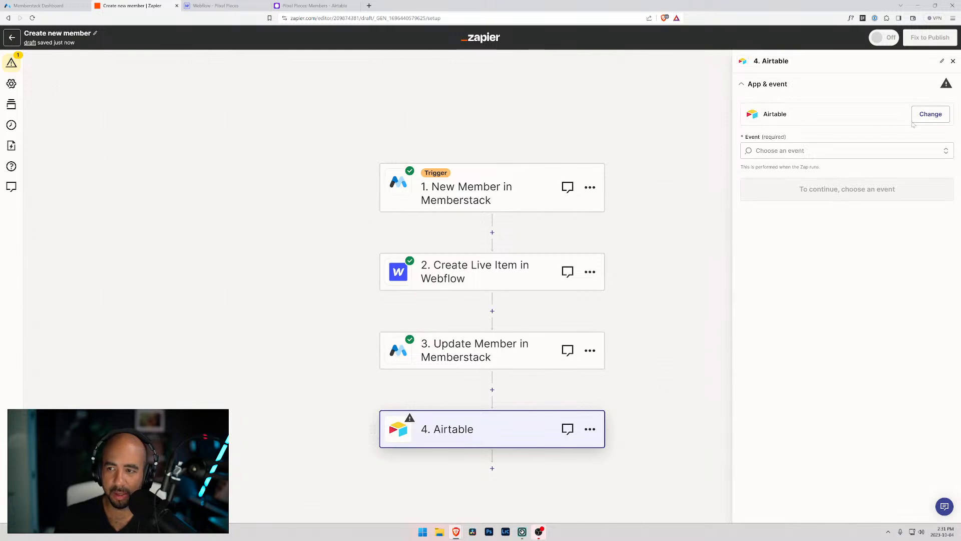
{"action": "left_click", "coordinate": [801, 150]}
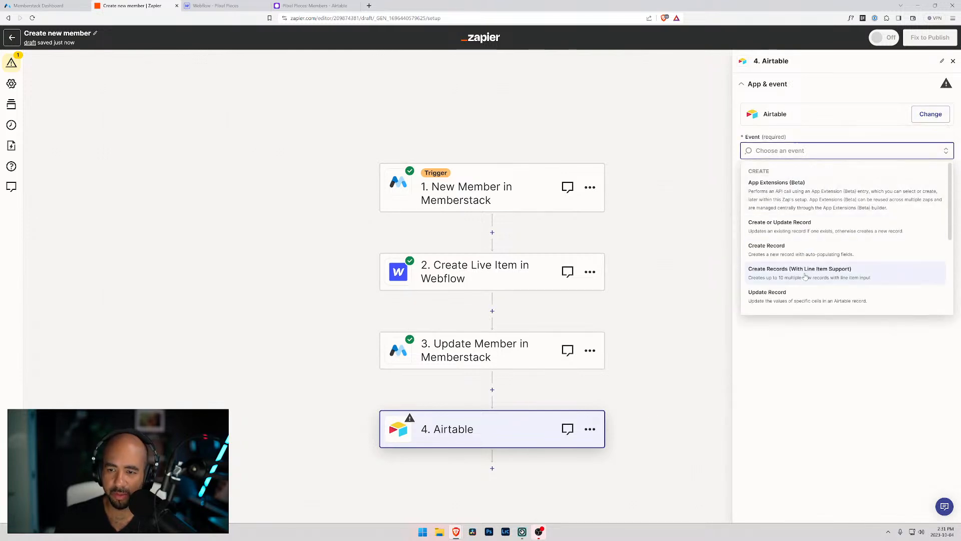
{"action": "scroll", "coordinate": [802, 280], "scroll_direction": "down", "scroll_amount": 3}
{"action": "scroll", "coordinate": [802, 278], "scroll_direction": "up", "scroll_amount": 2}
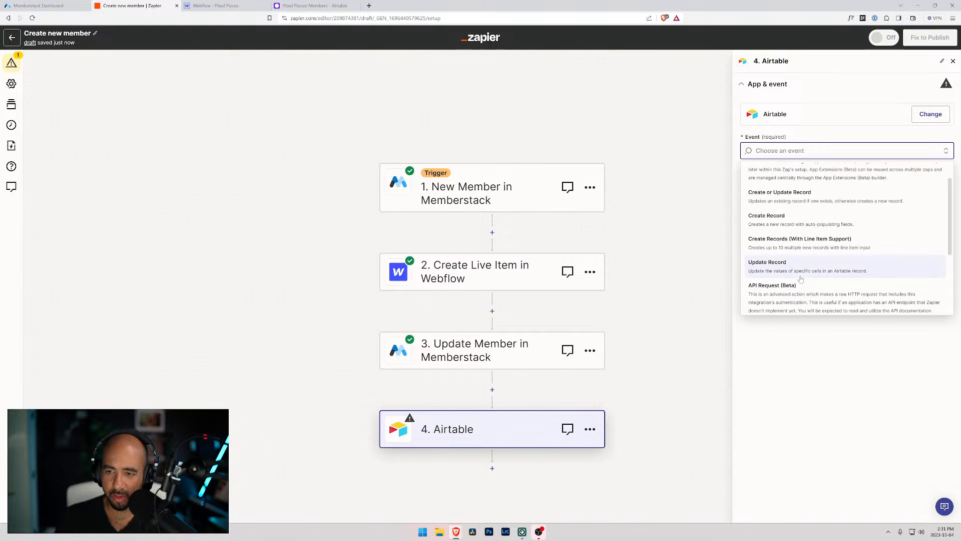
{"action": "left_click", "coordinate": [802, 222]}
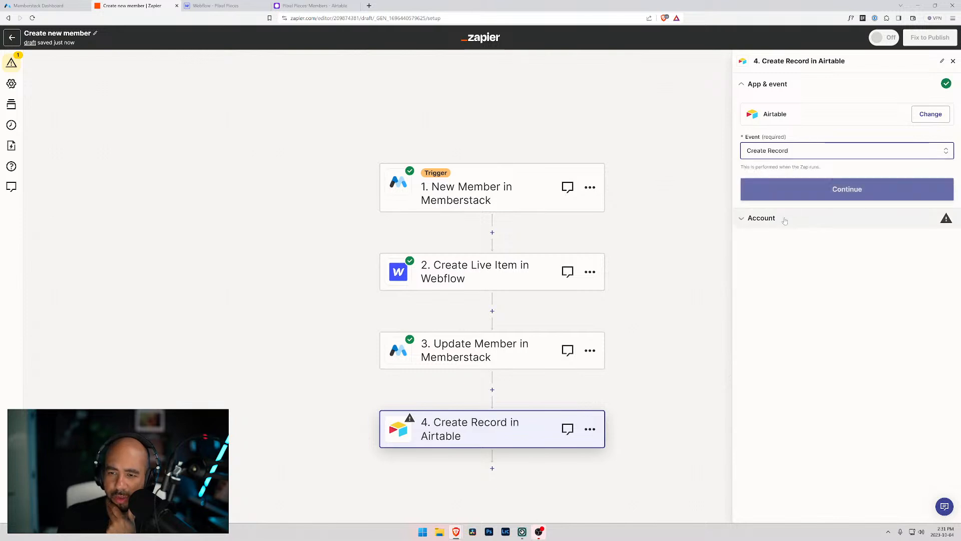
{"action": "left_click", "coordinate": [800, 195]}
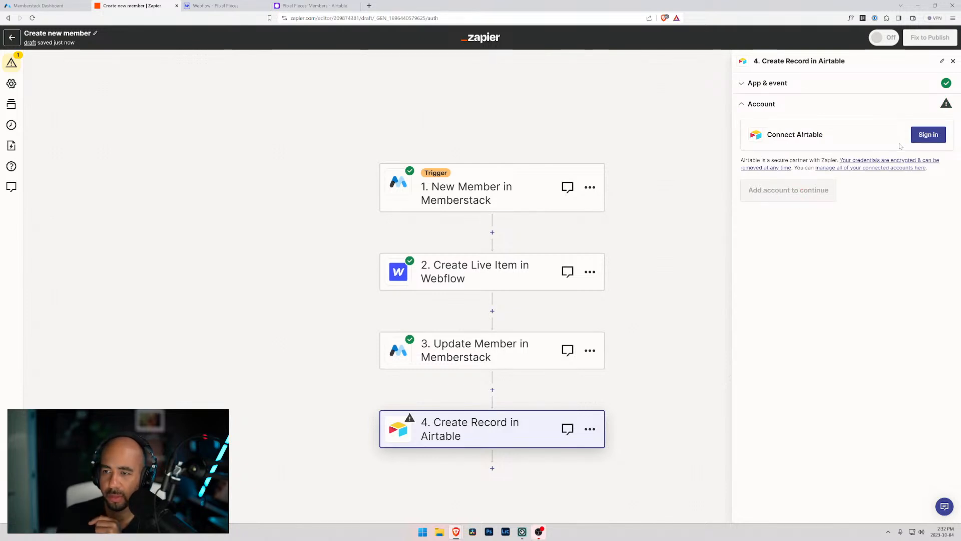
Sign in to Airtable granting Zapier access to the Piixel Pieces base, then open the Base list.
{"action": "left_click", "coordinate": [929, 135]}
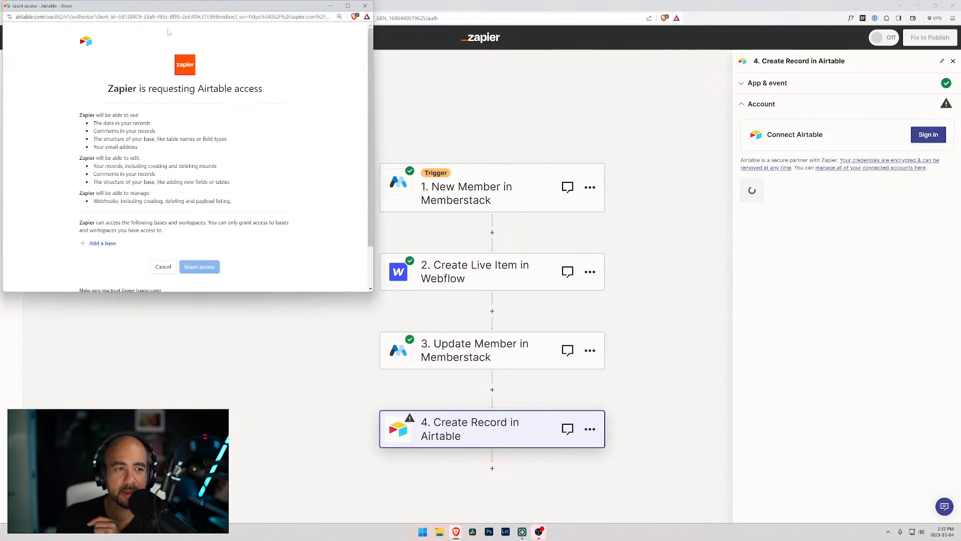
{"action": "left_click_drag", "start_coordinate": [135, 4], "coordinate": [314, 33]}
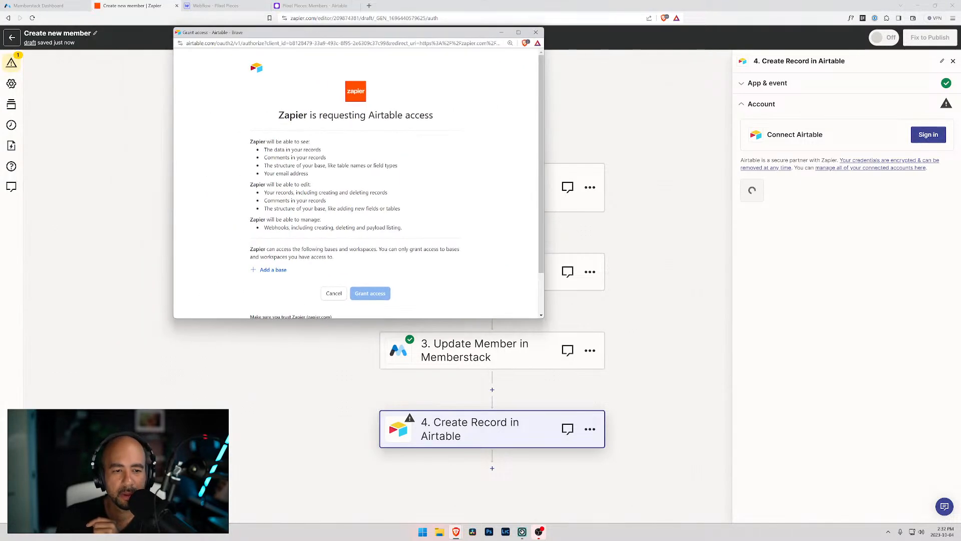
{"action": "scroll", "coordinate": [303, 231], "scroll_direction": "down", "scroll_amount": 1}
{"action": "left_click", "coordinate": [271, 223]}
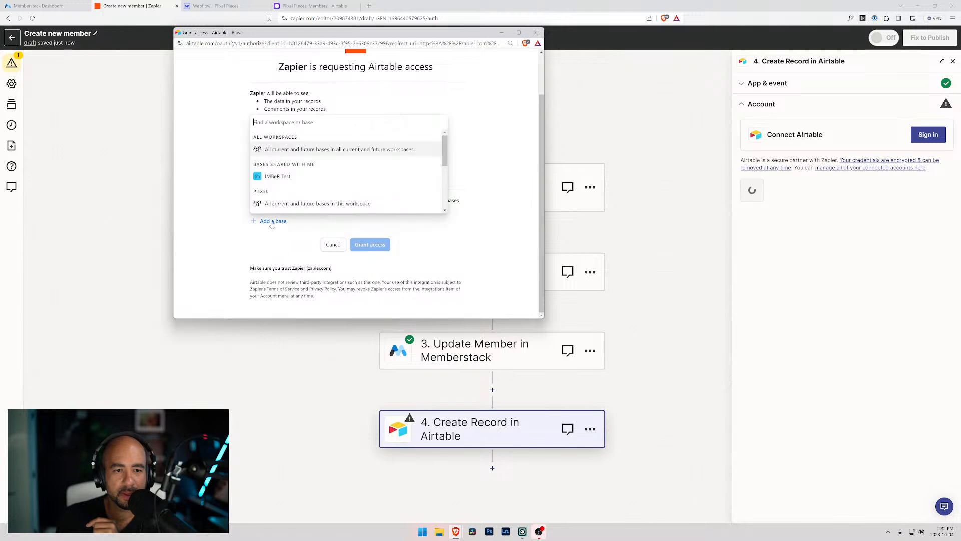
{"action": "scroll", "coordinate": [338, 178], "scroll_direction": "down", "scroll_amount": 5}
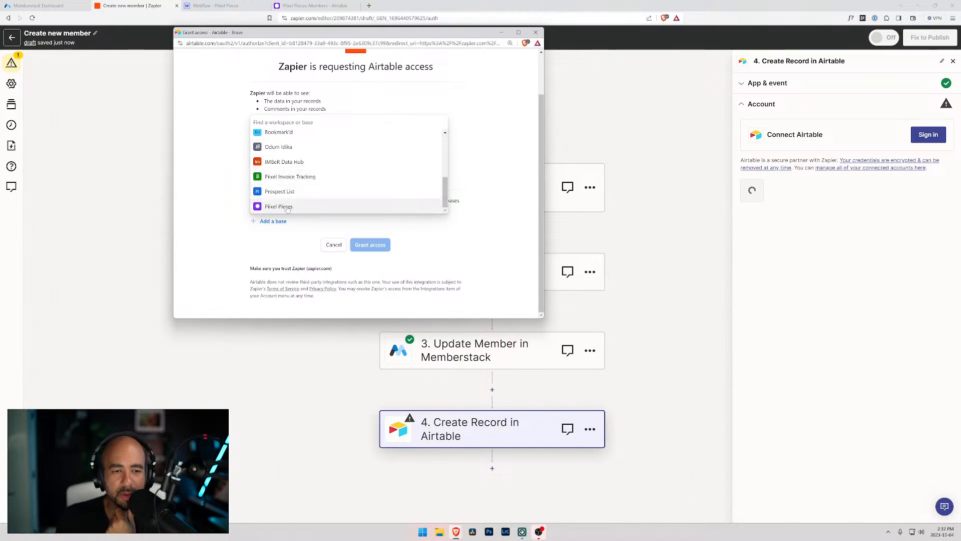
{"action": "left_click", "coordinate": [306, 206]}
{"action": "left_click", "coordinate": [377, 274]}
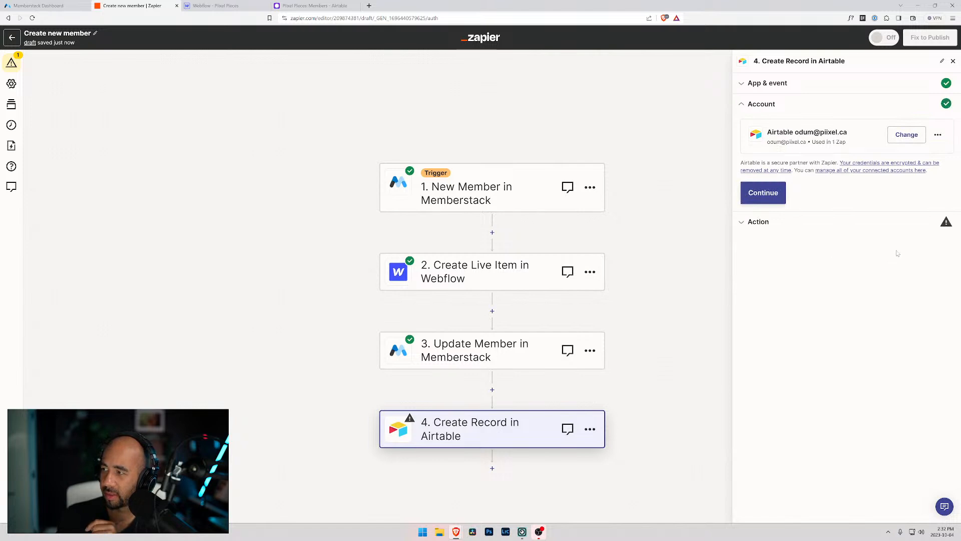
{"action": "left_click", "coordinate": [764, 193]}
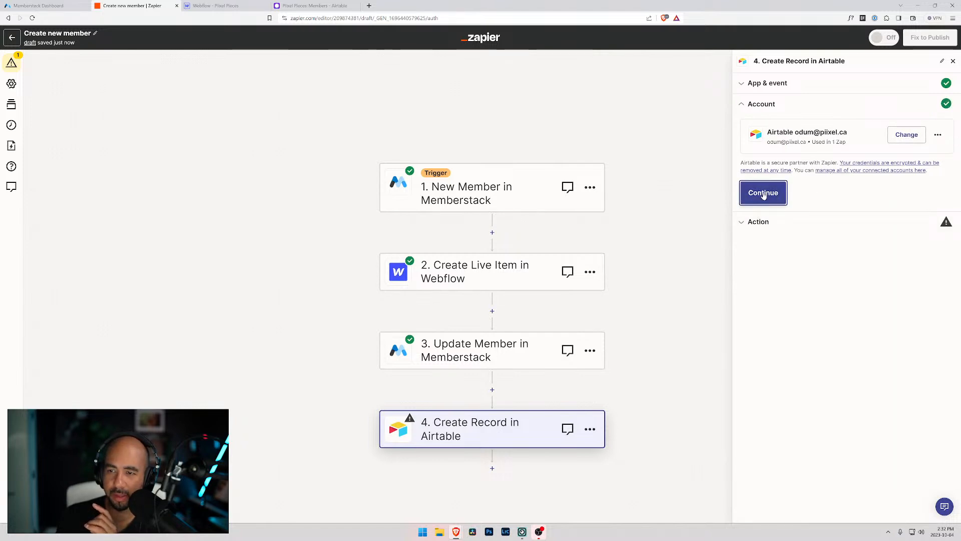
{"action": "left_click", "coordinate": [781, 162]}
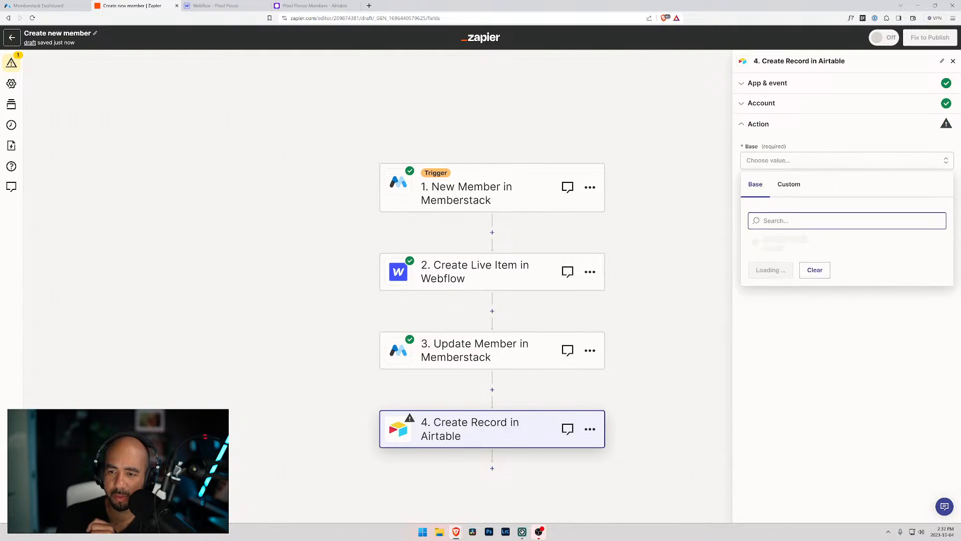
Point the Airtable step at the Piixel Pieces base's Members table.
{"action": "left_click", "coordinate": [790, 250]}
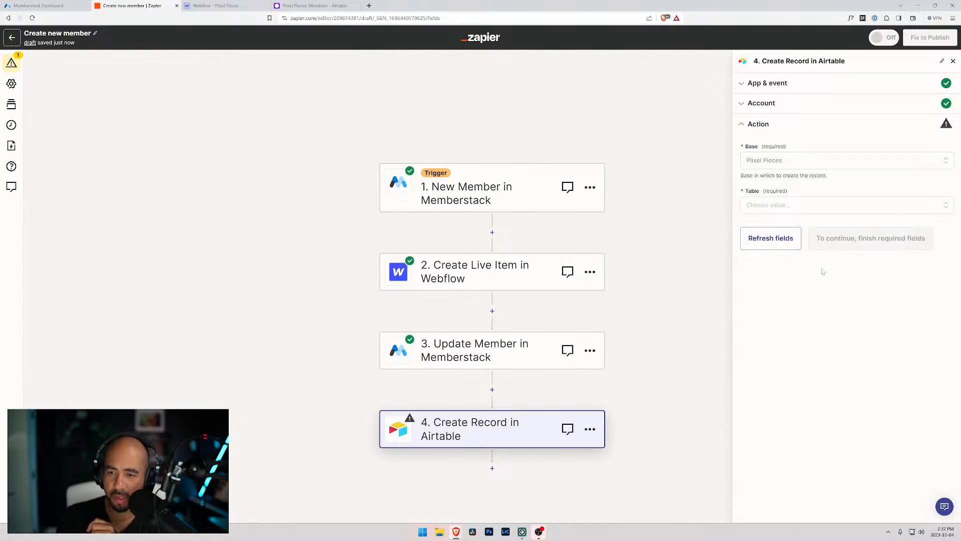
{"action": "left_click", "coordinate": [765, 206]}
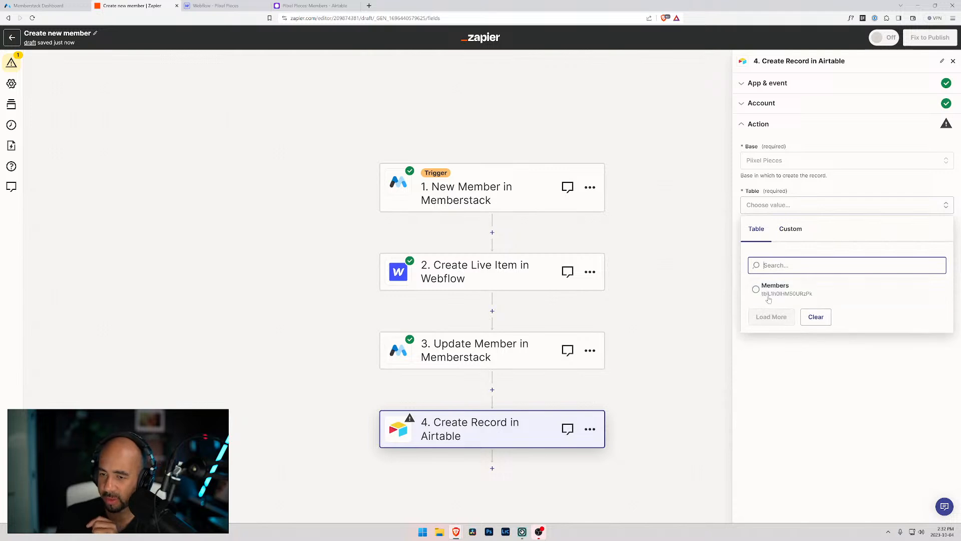
{"action": "left_click", "coordinate": [775, 287]}
{"action": "left_click", "coordinate": [816, 241]}
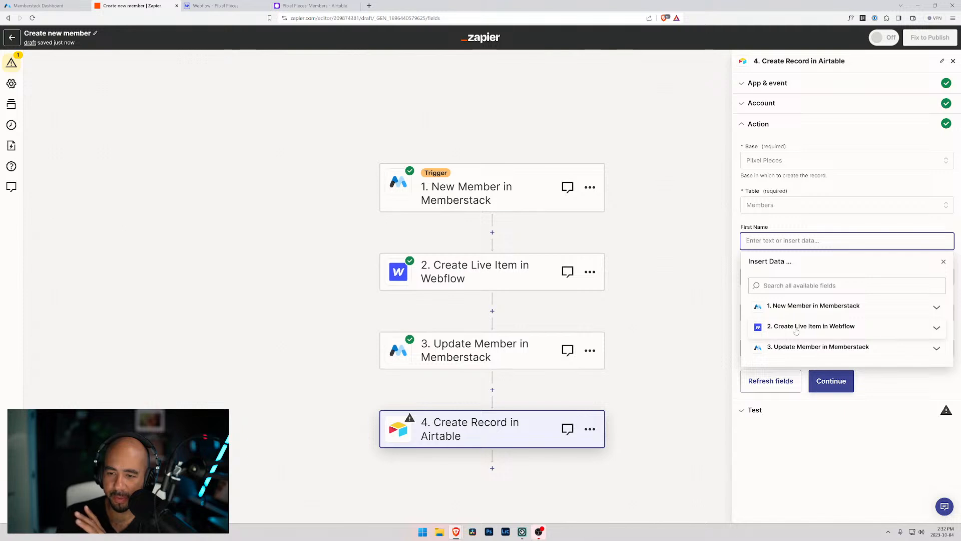
{"action": "left_click", "coordinate": [796, 328]}
{"action": "left_click", "coordinate": [788, 396]}
{"action": "left_click", "coordinate": [785, 281]}
{"action": "left_click", "coordinate": [785, 284]}
Map First Name and Last Name to the new Memberstack member's first and last name.
{"action": "left_click", "coordinate": [783, 277]}
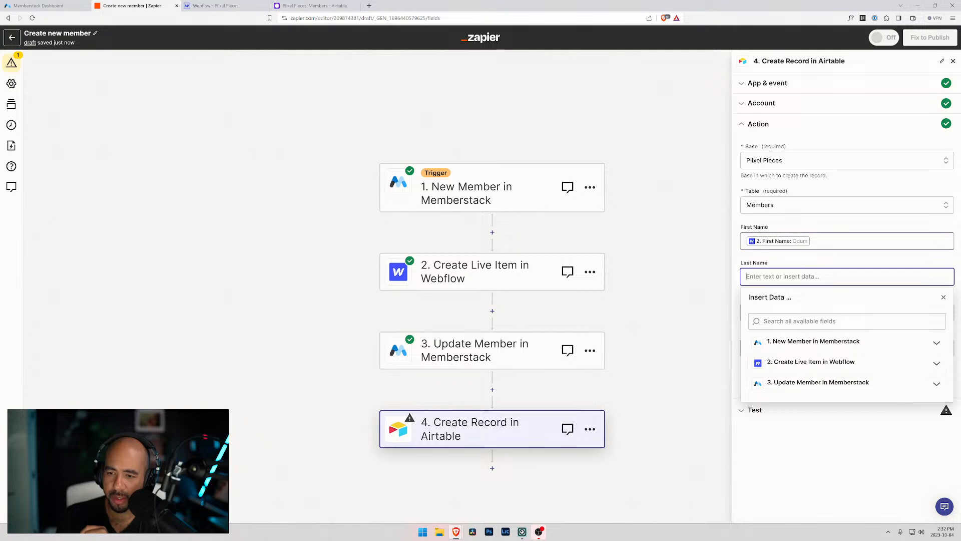
{"action": "left_click", "coordinate": [818, 241]}
{"action": "key", "text": "BackSpace"}
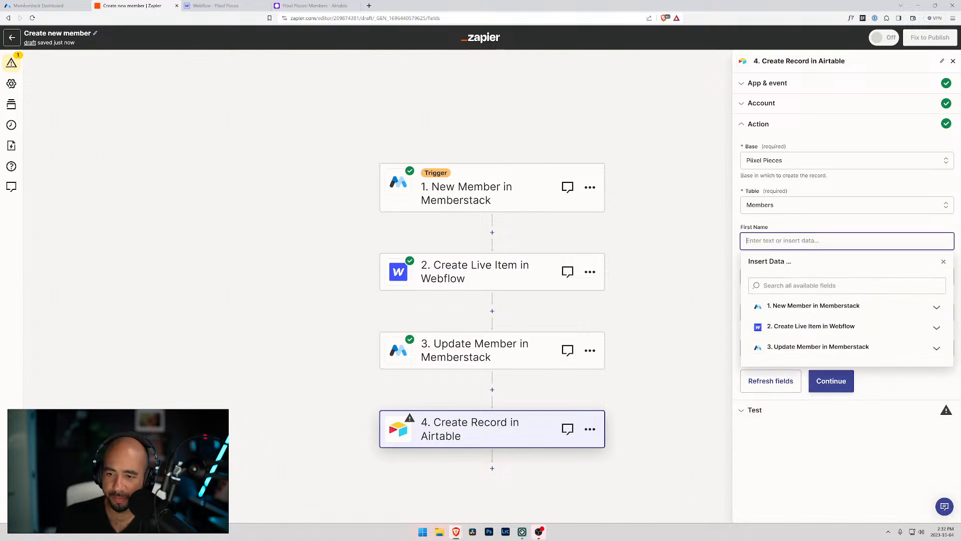
{"action": "left_click", "coordinate": [793, 312]}
{"action": "left_click", "coordinate": [793, 345]}
{"action": "left_click", "coordinate": [740, 257]}
{"action": "left_click", "coordinate": [789, 276]}
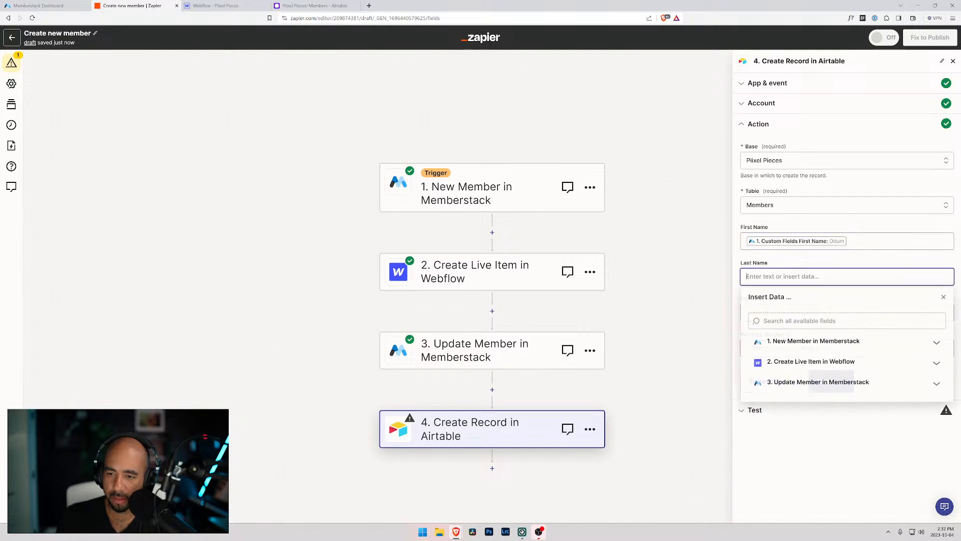
{"action": "left_click", "coordinate": [788, 342]}
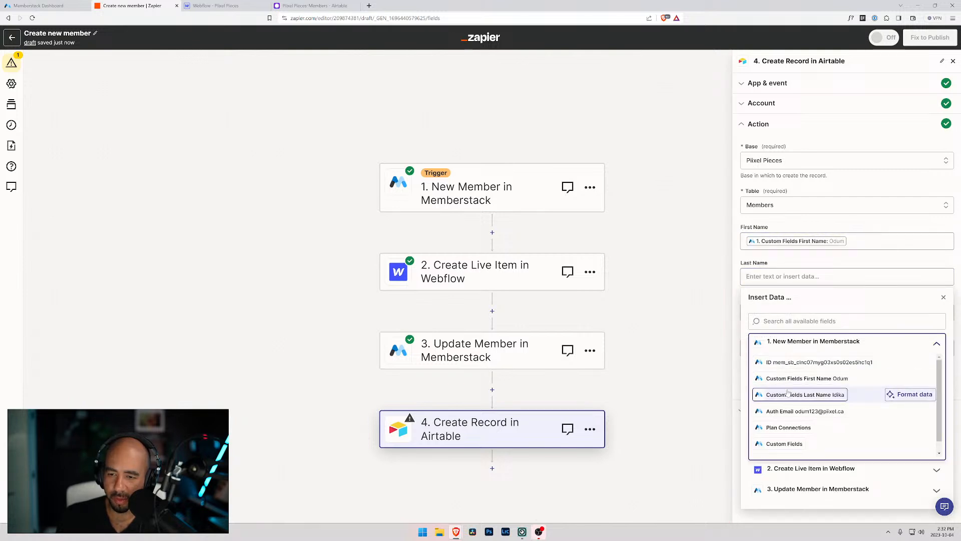
{"action": "left_click", "coordinate": [884, 394]}
Map Email Address to the new member's login email.
{"action": "left_click", "coordinate": [739, 292]}
{"action": "left_click", "coordinate": [793, 312]}
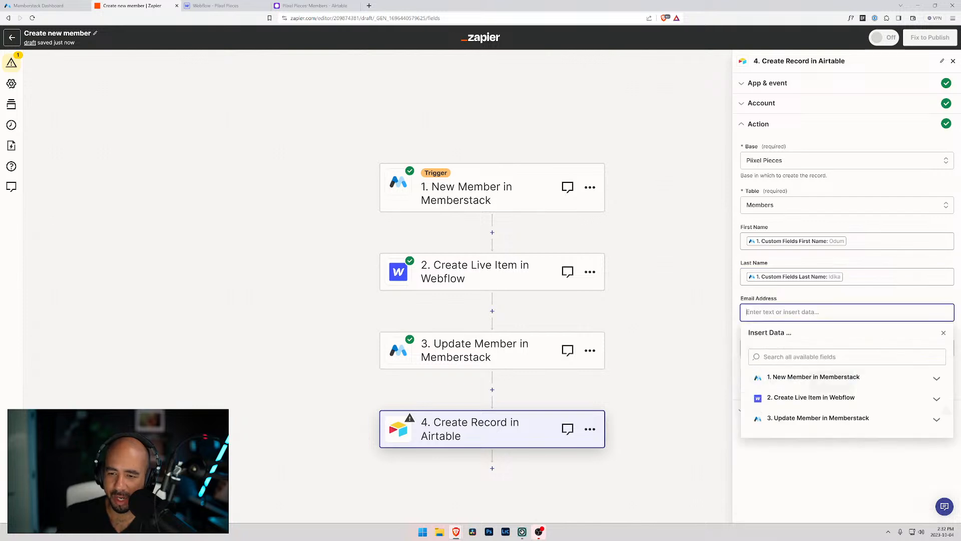
{"action": "left_click", "coordinate": [814, 378]}
{"action": "left_click", "coordinate": [806, 446]}
{"action": "left_click", "coordinate": [742, 294]}
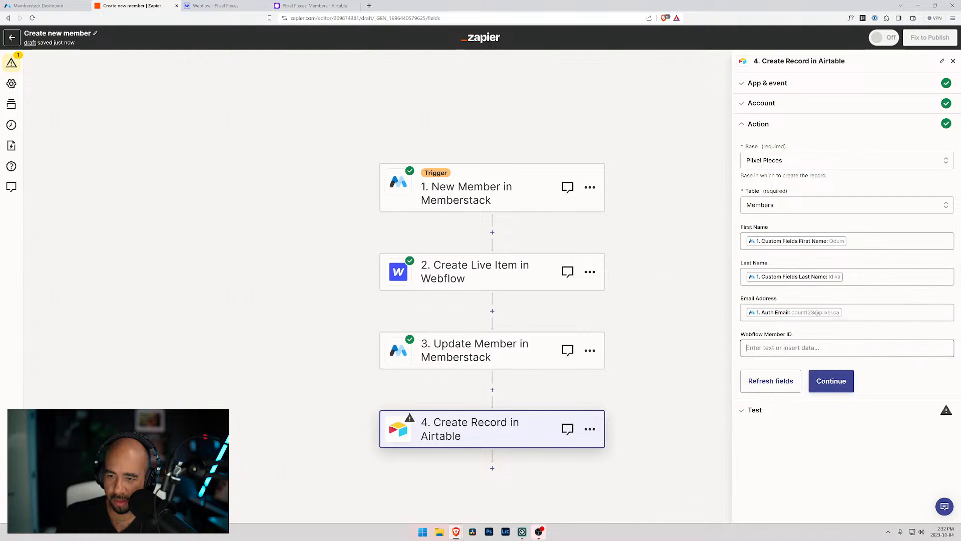
Map Webflow Member ID to the created Webflow item's Id and continue to testing.
{"action": "left_click", "coordinate": [791, 347]}
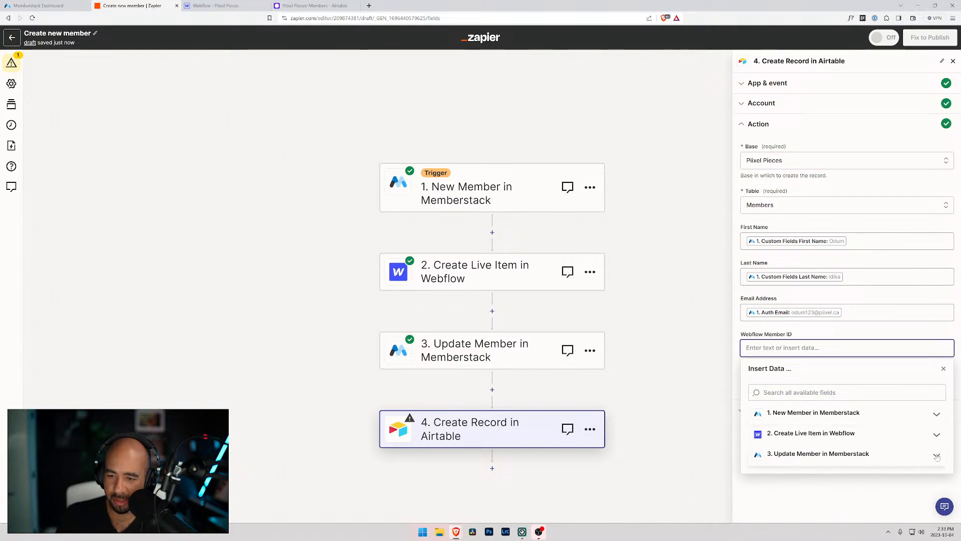
{"action": "left_click", "coordinate": [877, 453]}
{"action": "scroll", "coordinate": [881, 445], "scroll_direction": "down", "scroll_amount": 2}
{"action": "scroll", "coordinate": [826, 449], "scroll_direction": "down", "scroll_amount": 1}
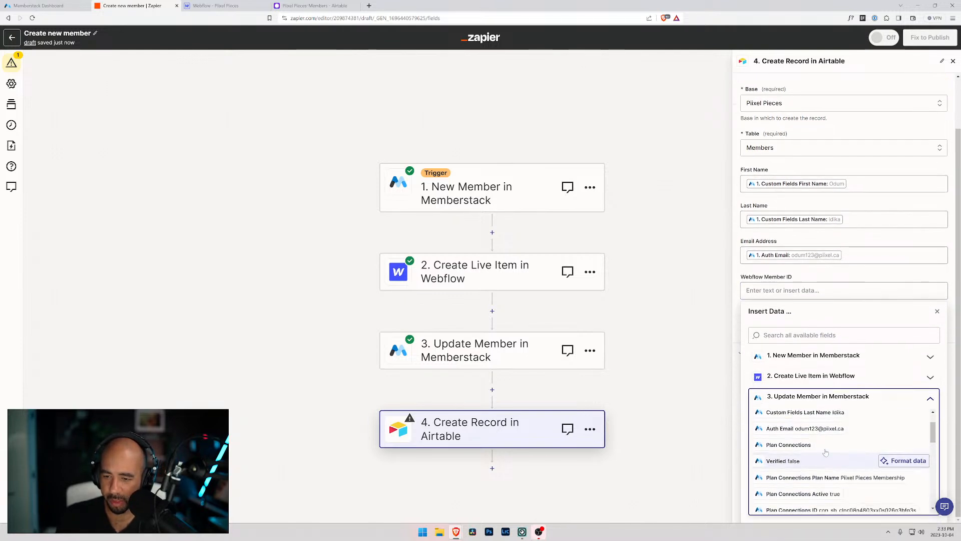
{"action": "scroll", "coordinate": [819, 434], "scroll_direction": "down", "scroll_amount": 2}
{"action": "scroll", "coordinate": [819, 433], "scroll_direction": "up", "scroll_amount": 3}
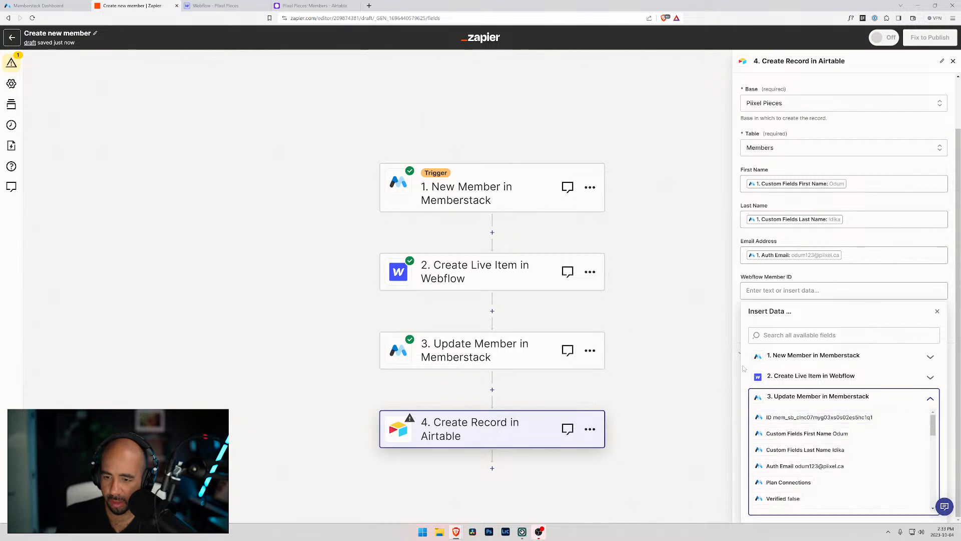
{"action": "left_click", "coordinate": [807, 380]}
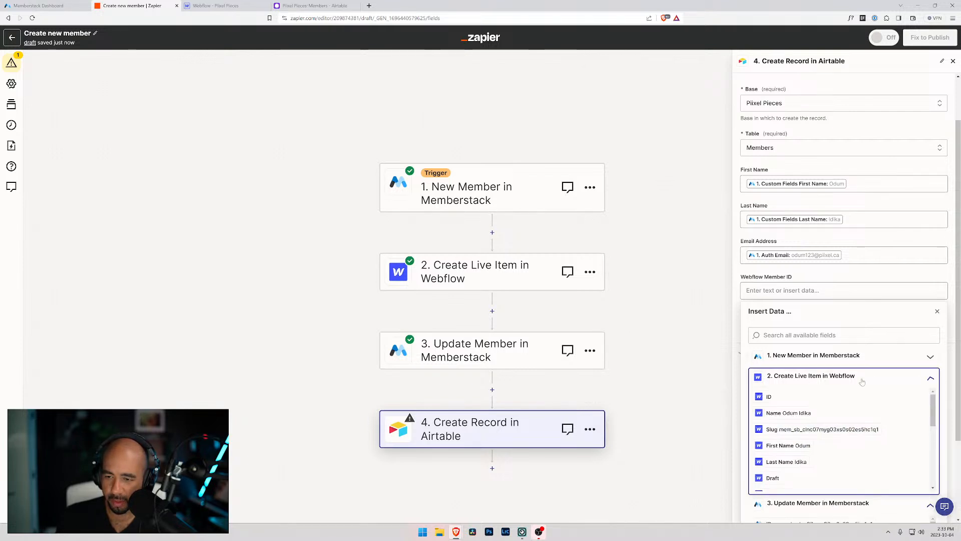
{"action": "scroll", "coordinate": [813, 435], "scroll_direction": "down", "scroll_amount": 2}
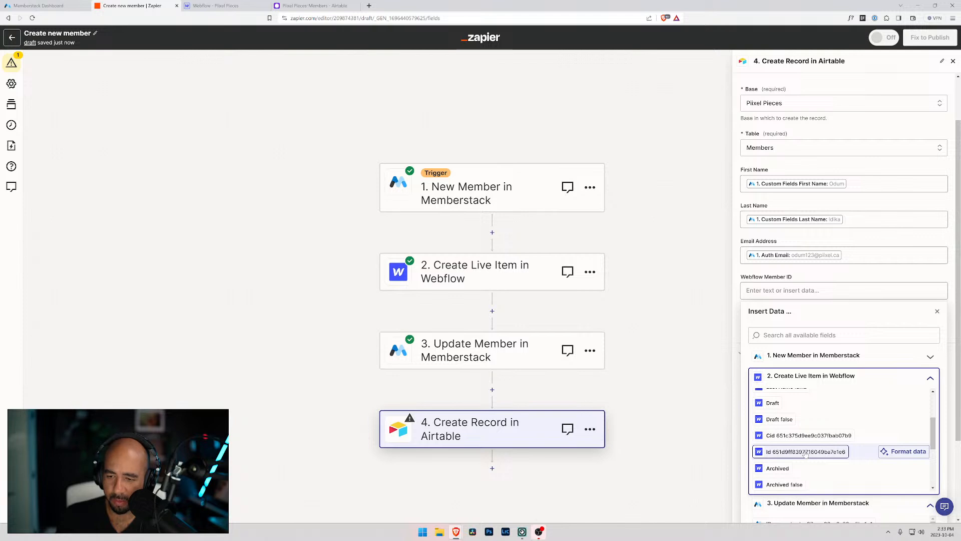
{"action": "left_click", "coordinate": [805, 452]}
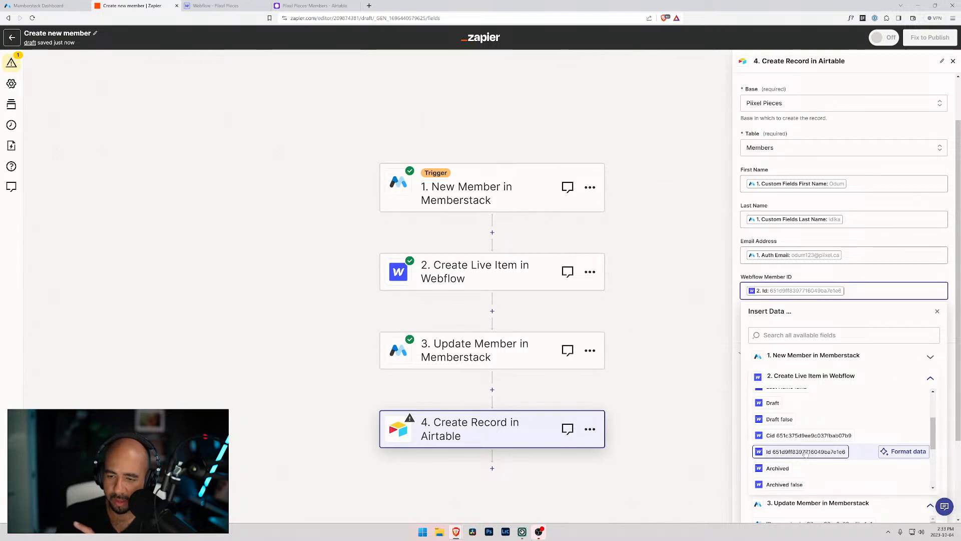
{"action": "left_click", "coordinate": [738, 315]}
{"action": "left_click", "coordinate": [831, 381]}
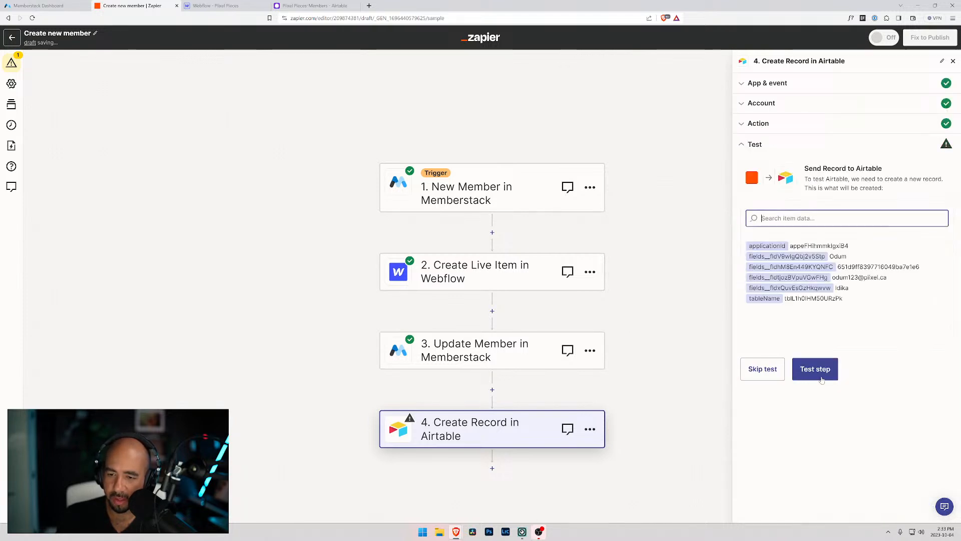
Test the Create Record step, then check Memberstack and the Airtable Members table for the record.
{"action": "left_click", "coordinate": [816, 369]}
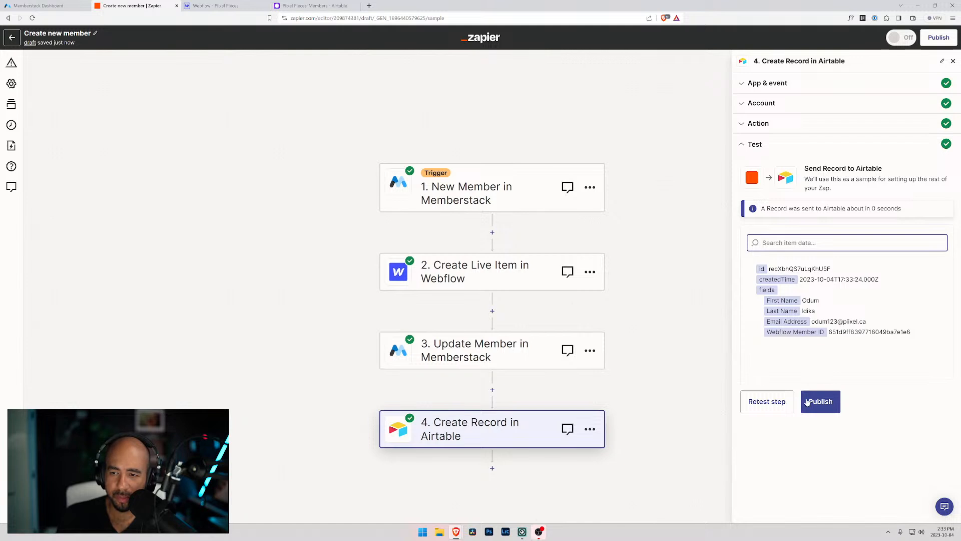
{"action": "left_click", "coordinate": [65, 5]}
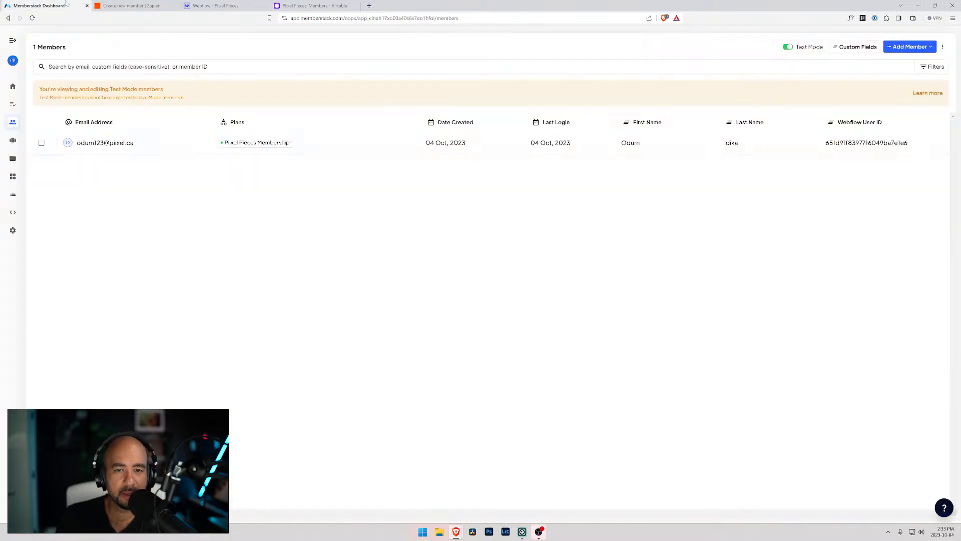
{"action": "left_click", "coordinate": [310, 5]}
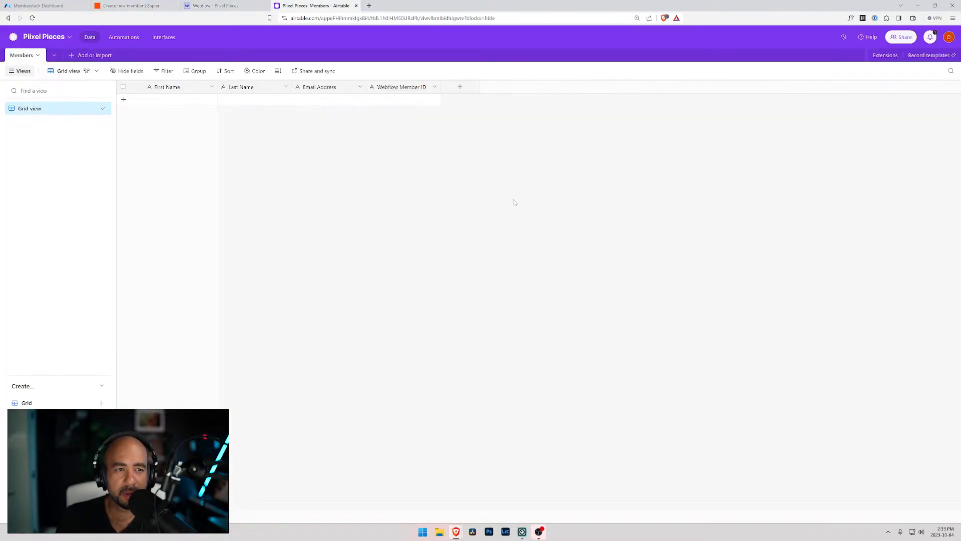
{"action": "left_click", "coordinate": [72, 4]}
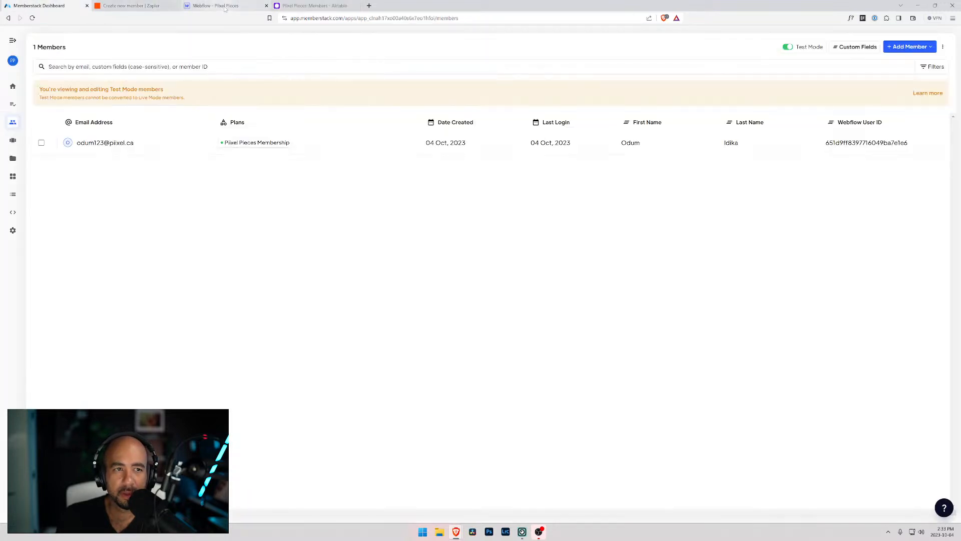
{"action": "left_click", "coordinate": [215, 5]}
{"action": "left_click", "coordinate": [141, 4]}
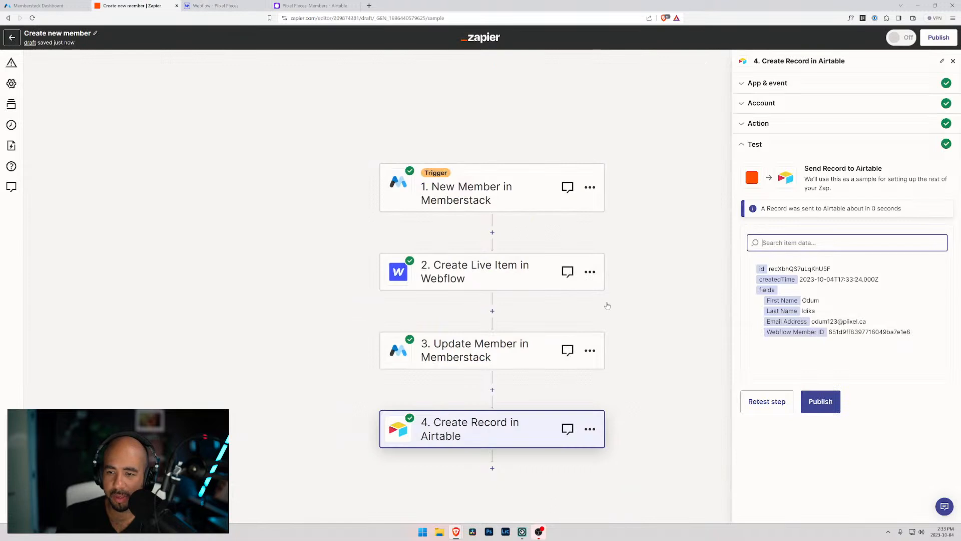
{"action": "left_click", "coordinate": [321, 4]}
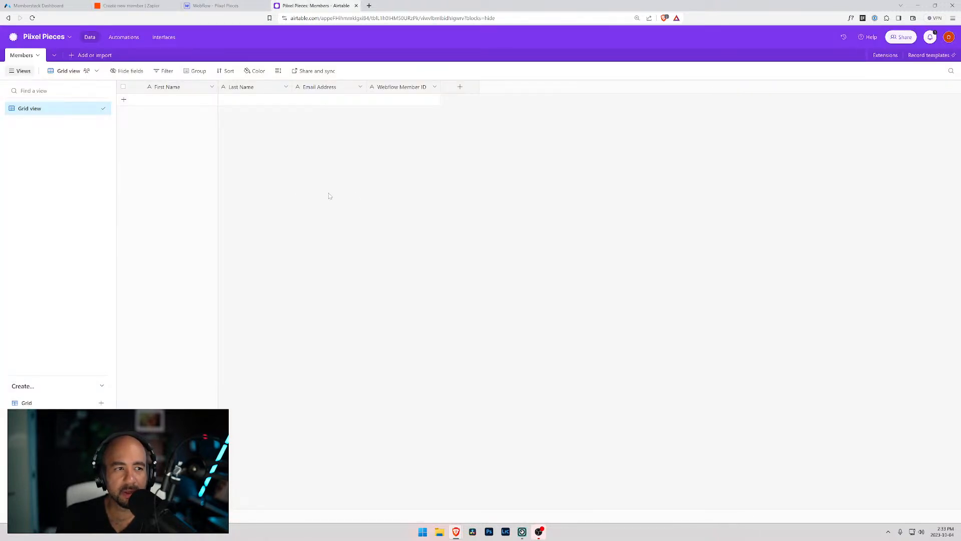
Reload the Members table, widen the Webflow Member ID column and select the new record's ID.
{"action": "left_click", "coordinate": [32, 18]}
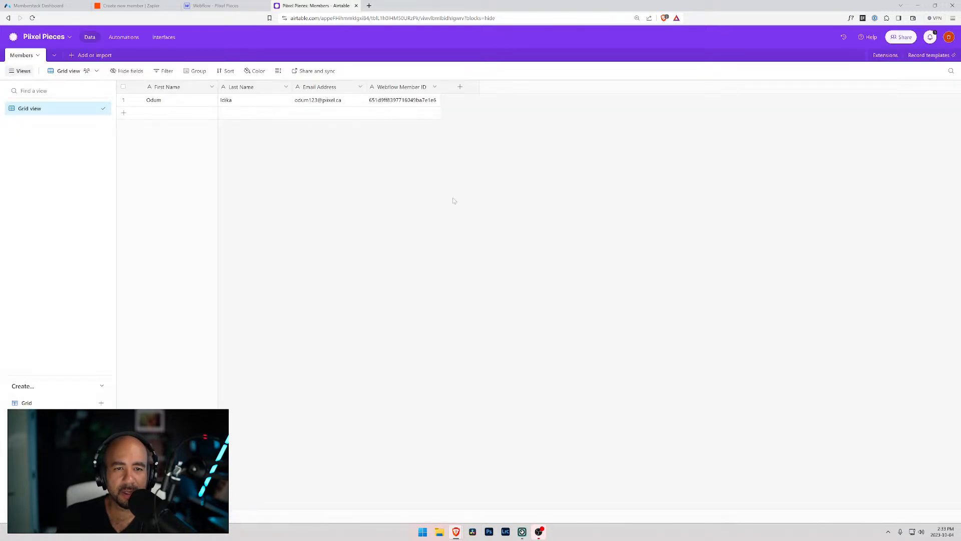
{"action": "left_click_drag", "start_coordinate": [441, 86], "coordinate": [450, 86]}
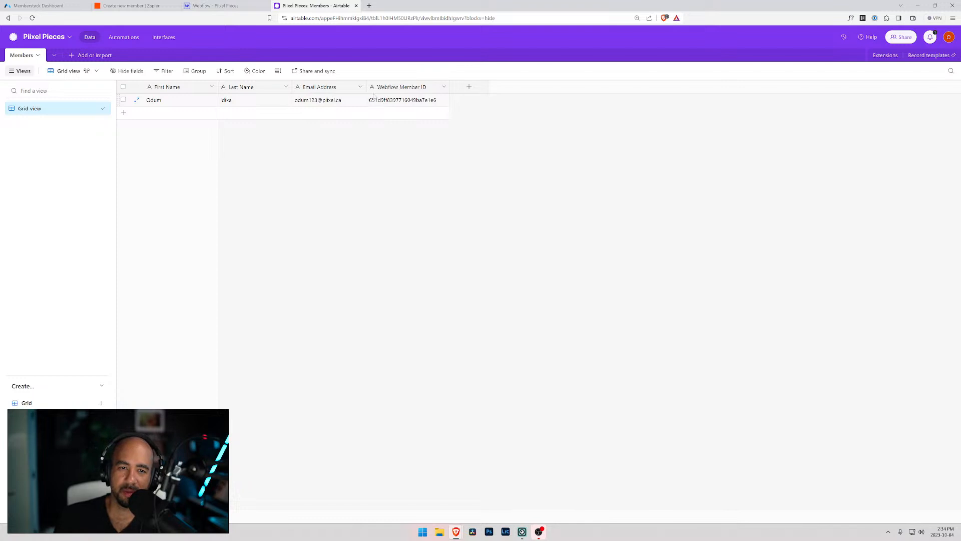
{"action": "left_click", "coordinate": [386, 103]}
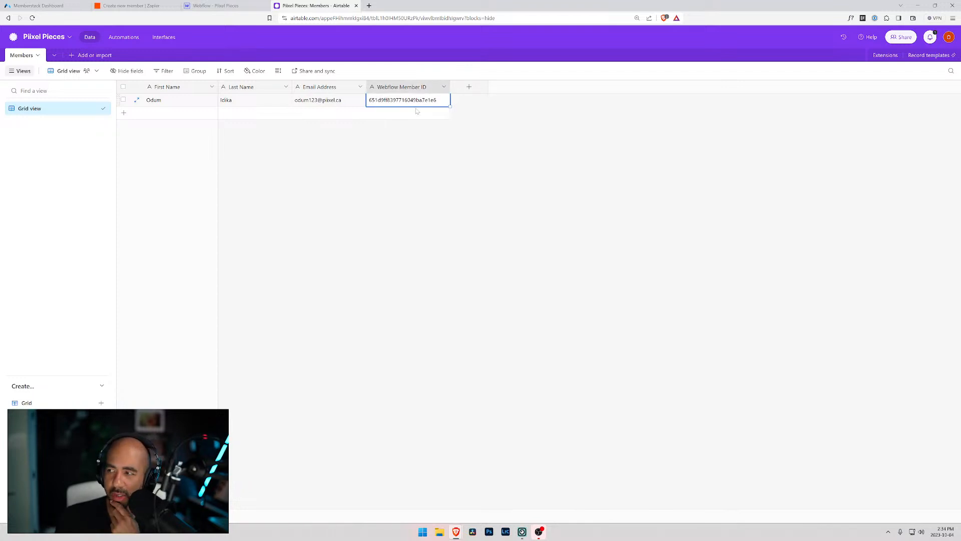
{"action": "left_click", "coordinate": [216, 5]}
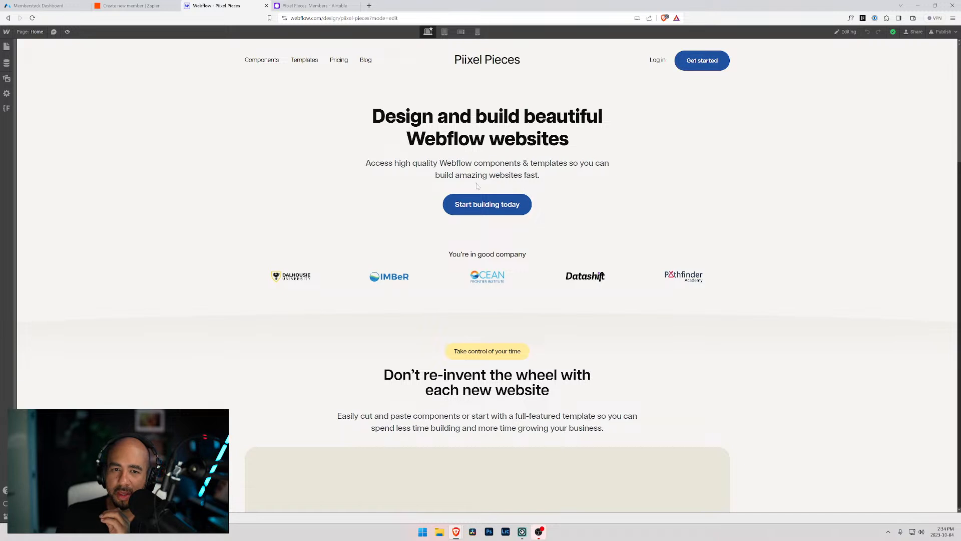
Recheck the Airtable table and Memberstack members list, then return to the Create new member Zap.
{"action": "left_click", "coordinate": [309, 5]}
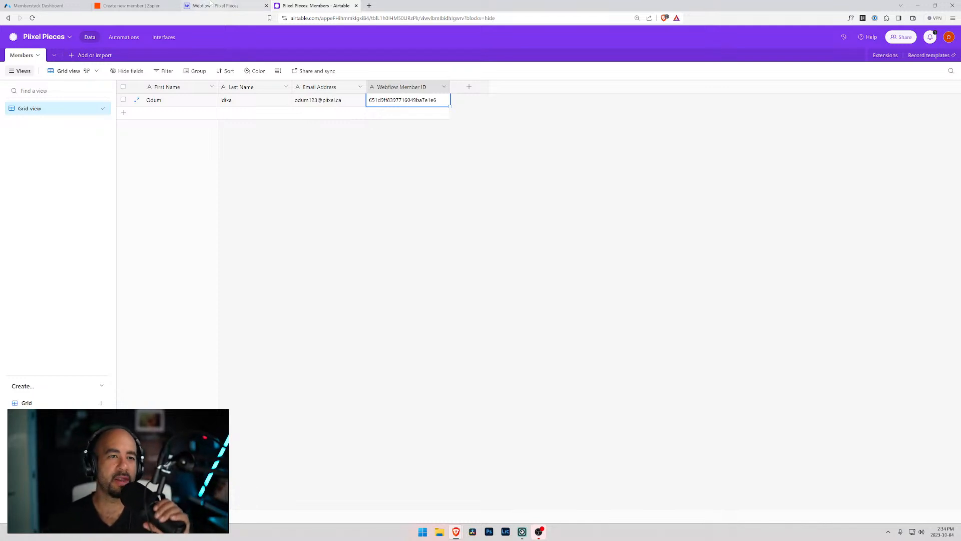
{"action": "left_click", "coordinate": [226, 5]}
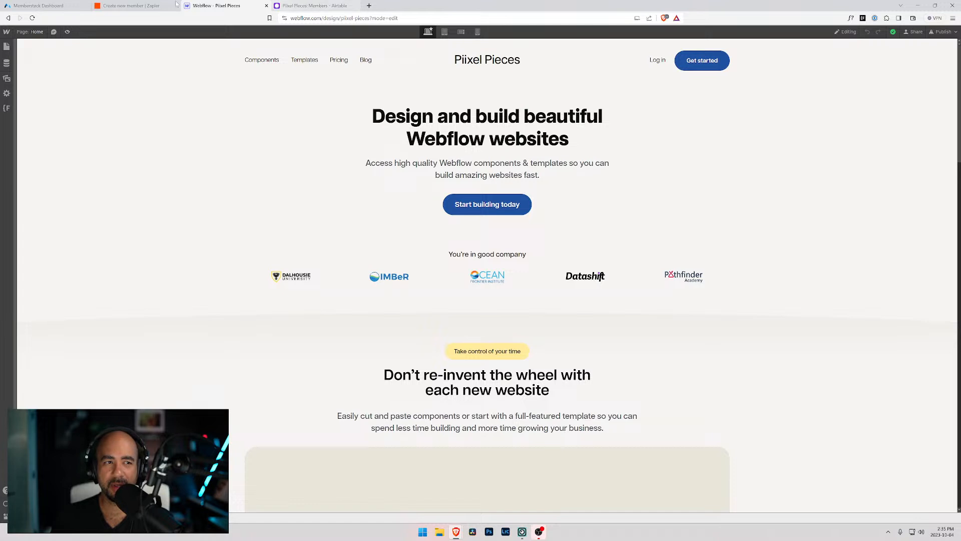
{"action": "left_click", "coordinate": [40, 5]}
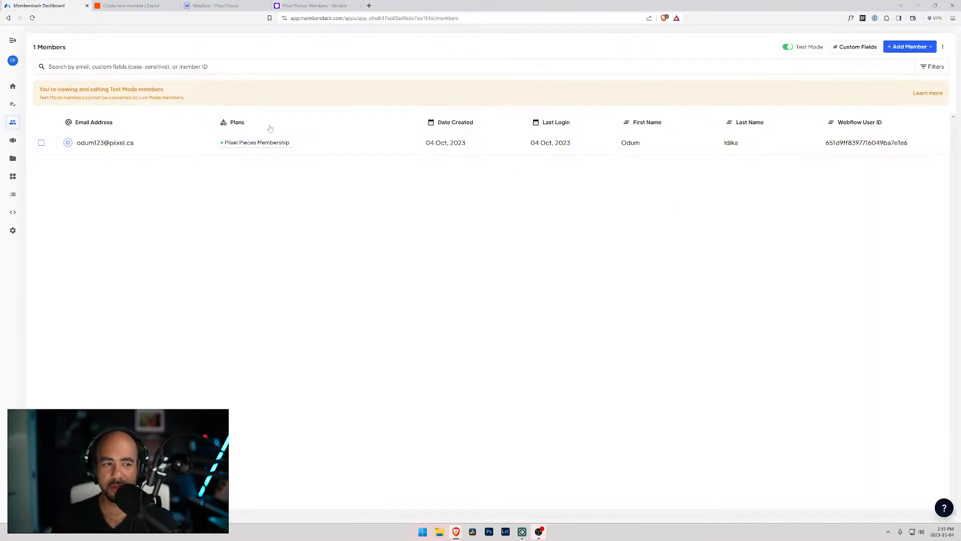
{"action": "left_click", "coordinate": [132, 5]}
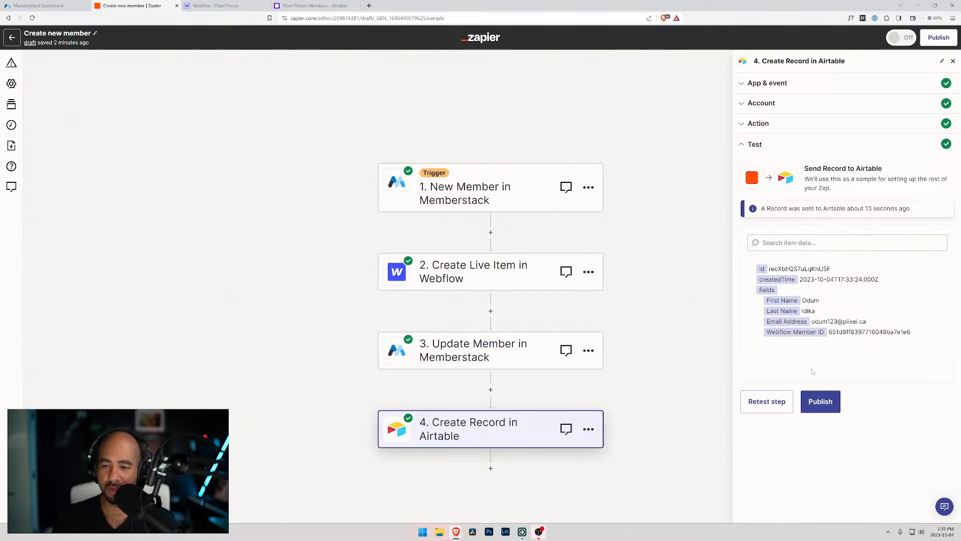
Publish the Create new member Zap as v1 and confirm it is switched on.
{"action": "left_click", "coordinate": [826, 407]}
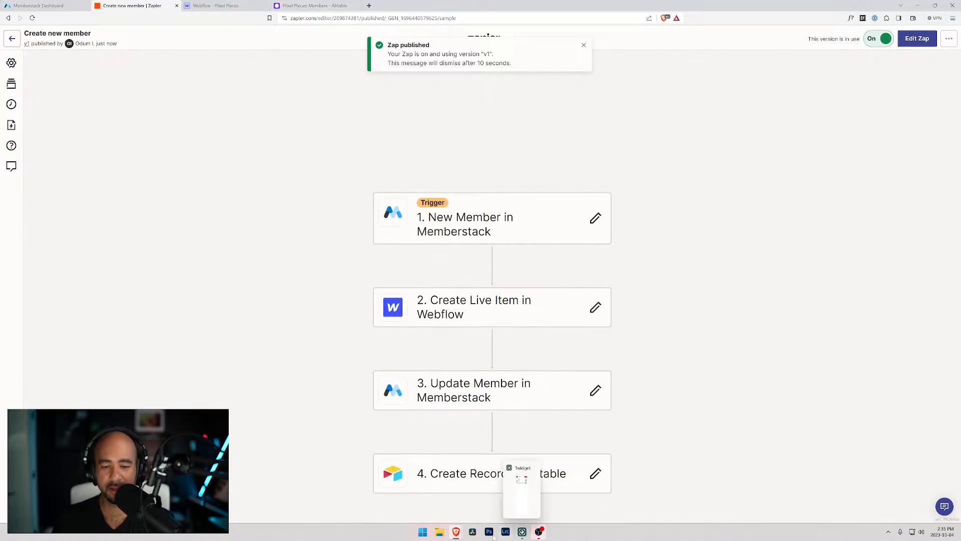
{"action": "mouse_move", "coordinate": [456, 535]}
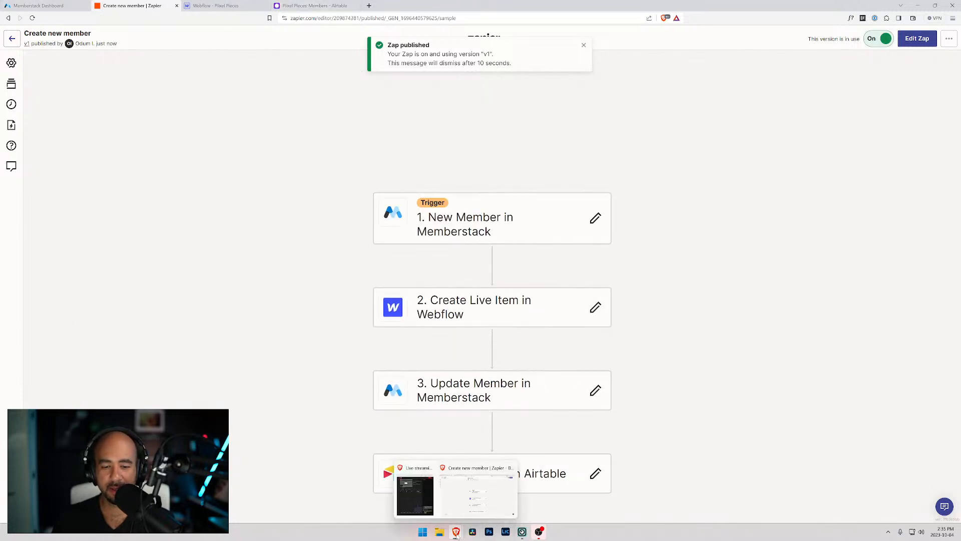
{"action": "left_click", "coordinate": [474, 480]}
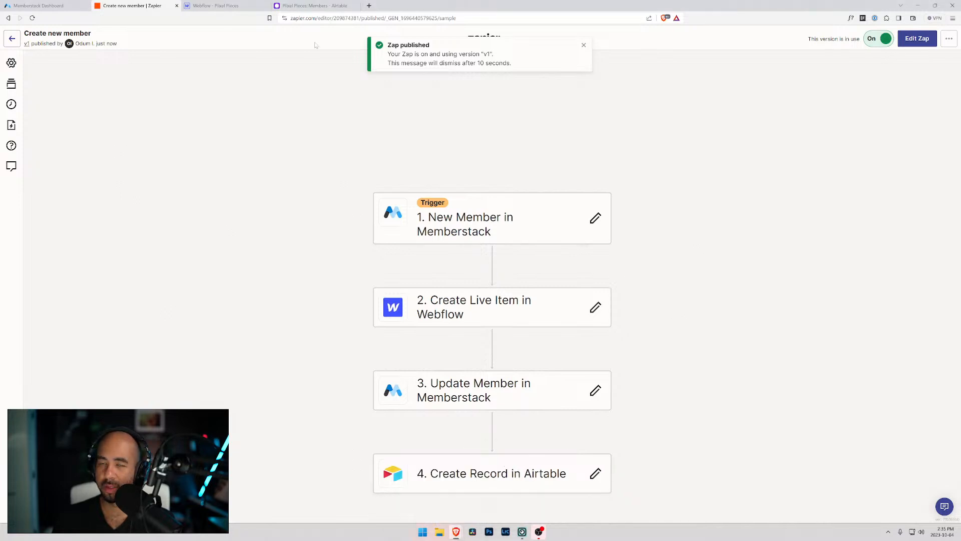
In a private window, load the Piixel Pieces site and open its signup page.
{"action": "key", "text": "ctrl+shift+n"}
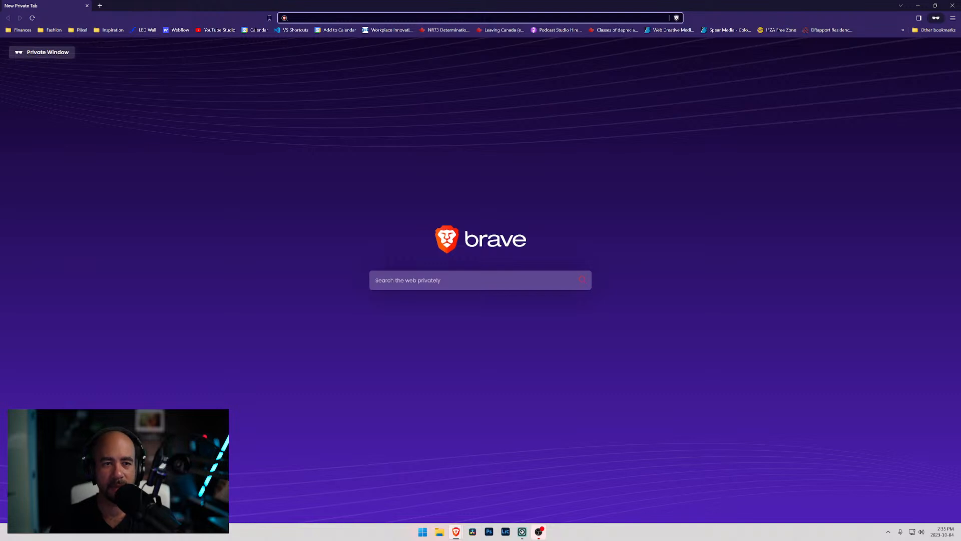
{"action": "type", "text": "piixel-"}
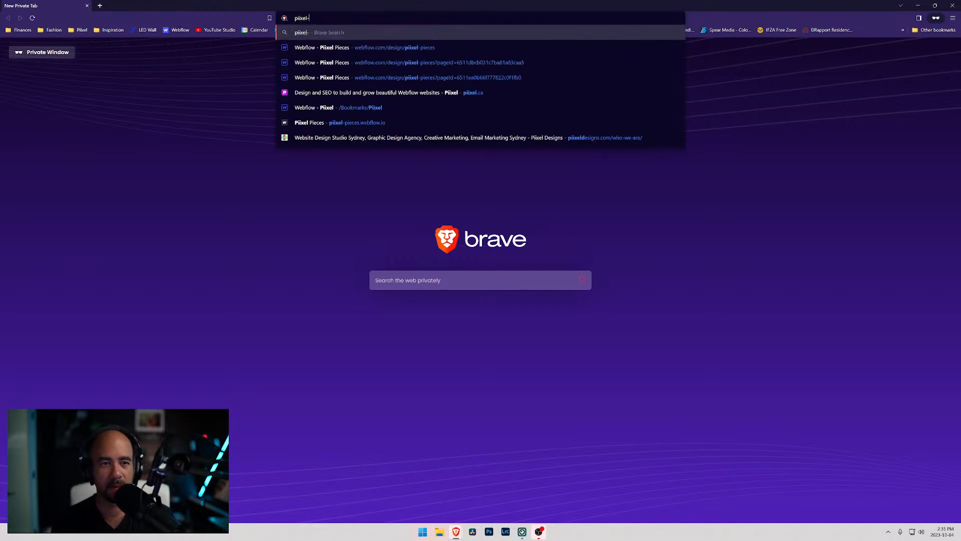
{"action": "type", "text": "pi"}
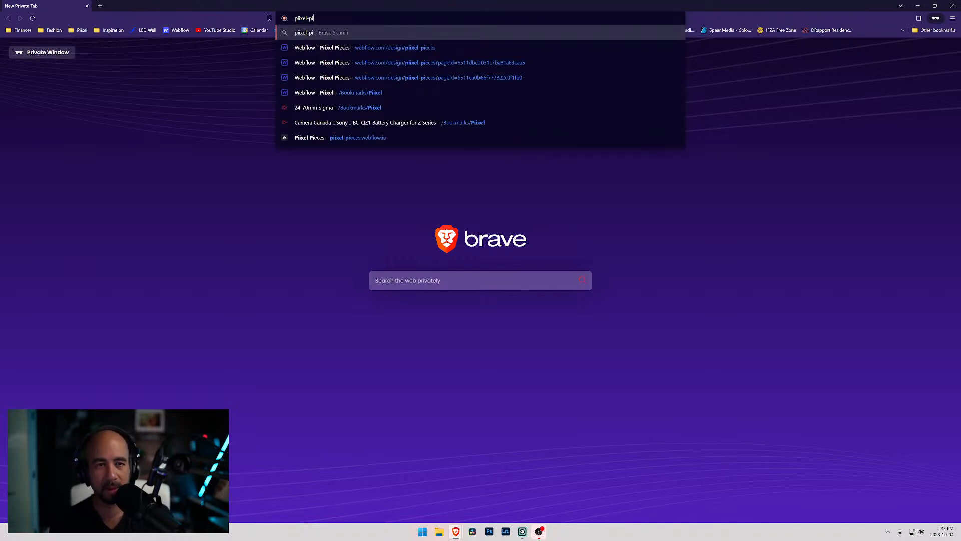
{"action": "key", "text": "Down"}
{"action": "key", "text": "Down"}
{"action": "key", "text": "Down"}
{"action": "key", "text": "Down"}
{"action": "key", "text": "Down"}
{"action": "key", "text": "Down"}
{"action": "key", "text": "Down"}
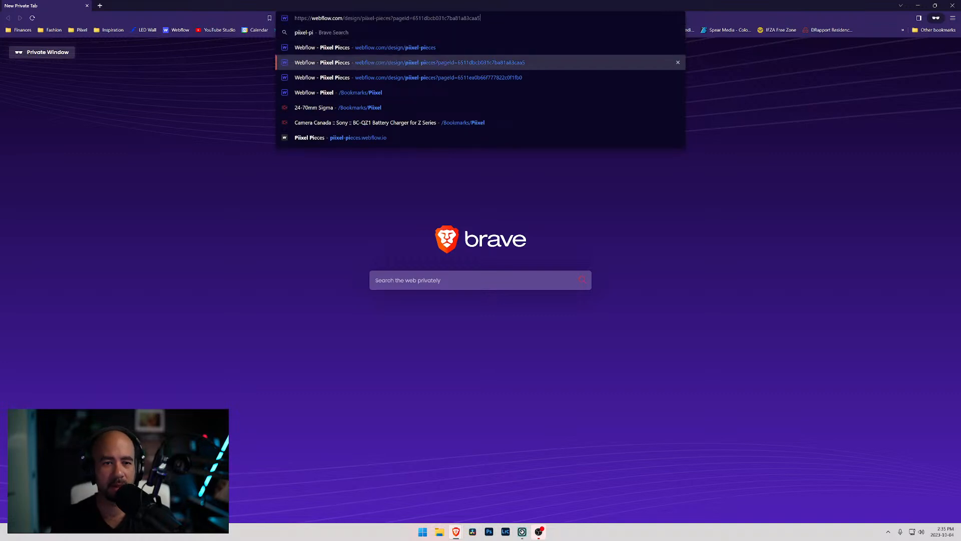
{"action": "key", "text": "Return"}
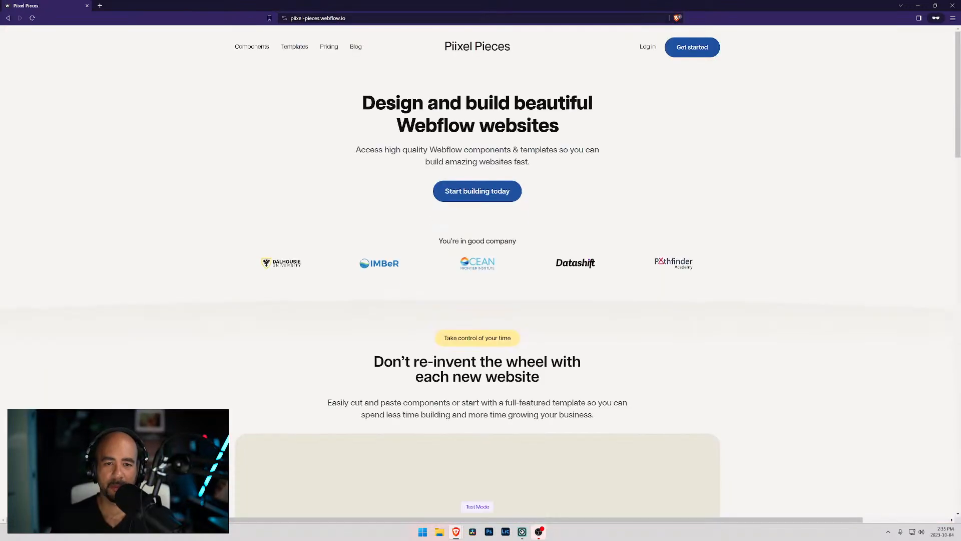
{"action": "left_click", "coordinate": [497, 196]}
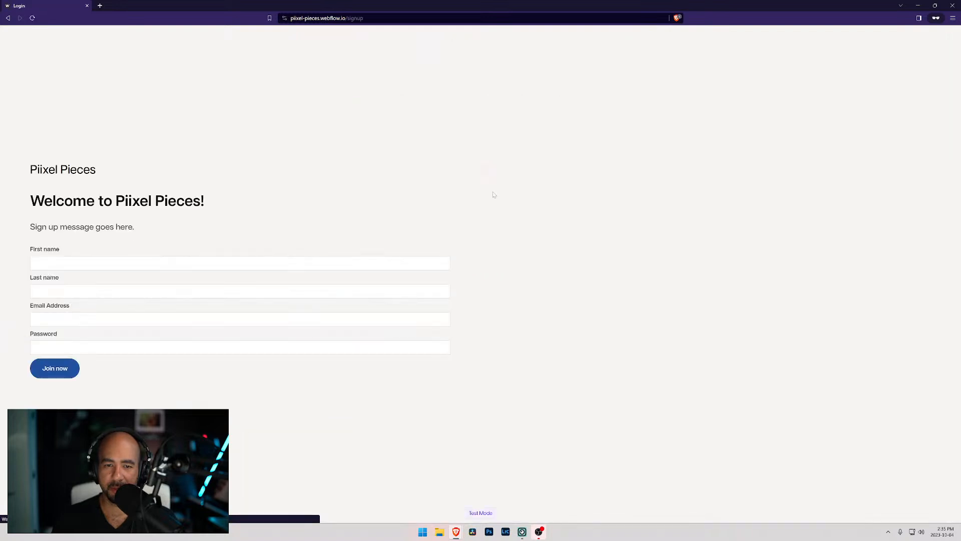
Fill the signup form with a test member's first name, last name, e-mail and password, then submit.
{"action": "left_click", "coordinate": [308, 259]}
{"action": "key", "text": "Tab"}
{"action": "key", "text": "Tab"}
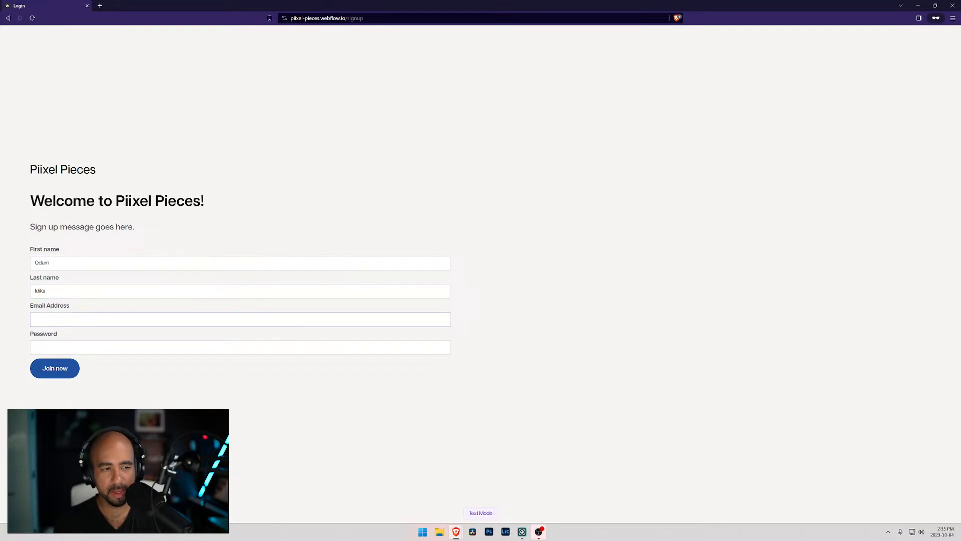
{"action": "key", "text": "Tab"}
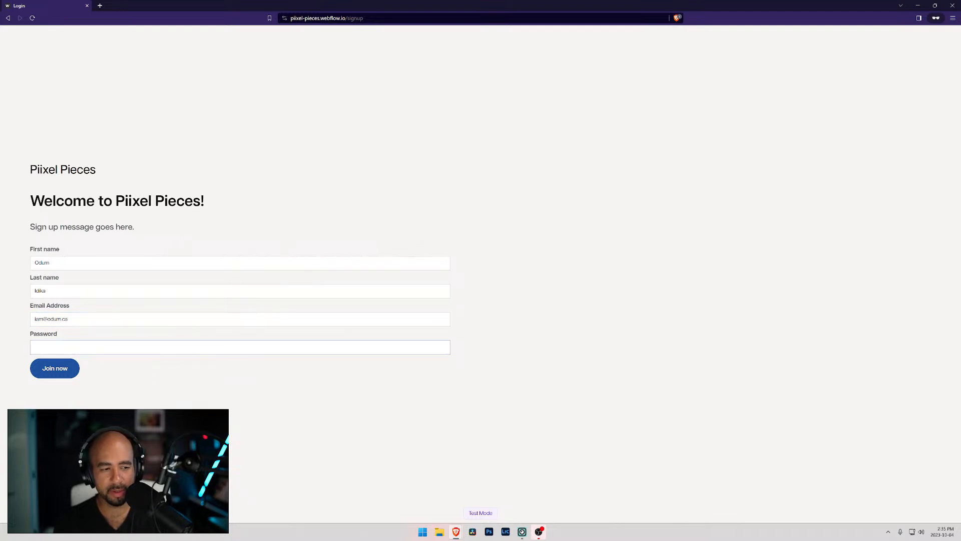
{"action": "type", "text": "••••••••••"}
{"action": "left_click", "coordinate": [52, 370]}
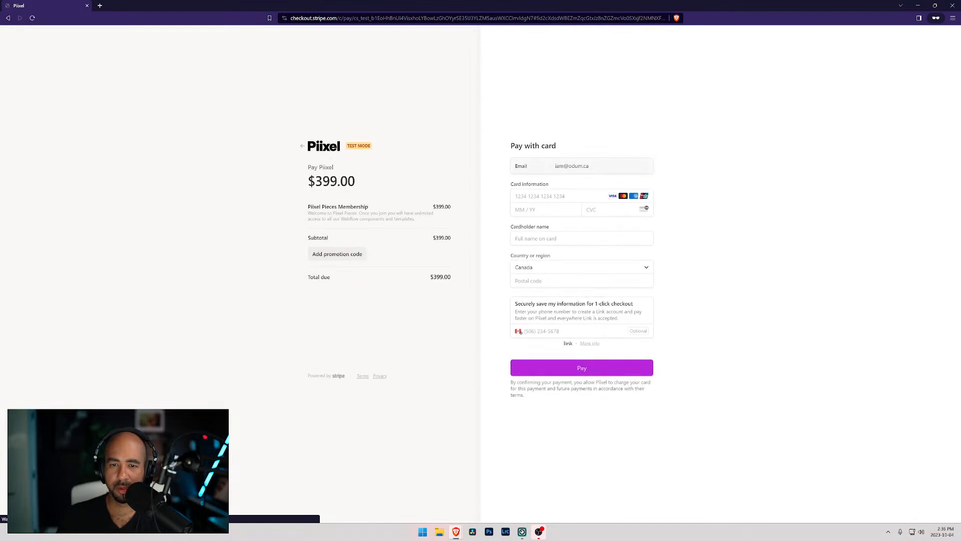
Pay the $399.00 membership using a Stripe test card, expiry, CVC, cardholder name and postal code.
{"action": "type", "text": "4242"}
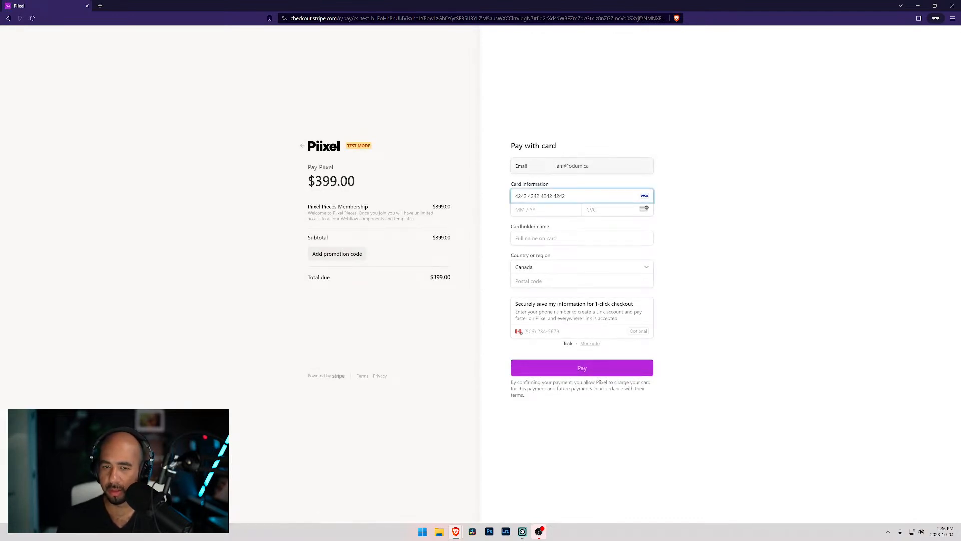
{"action": "type", "text": "424242424201"}
{"action": "key", "text": "Tab"}
{"action": "left_click", "coordinate": [527, 209]}
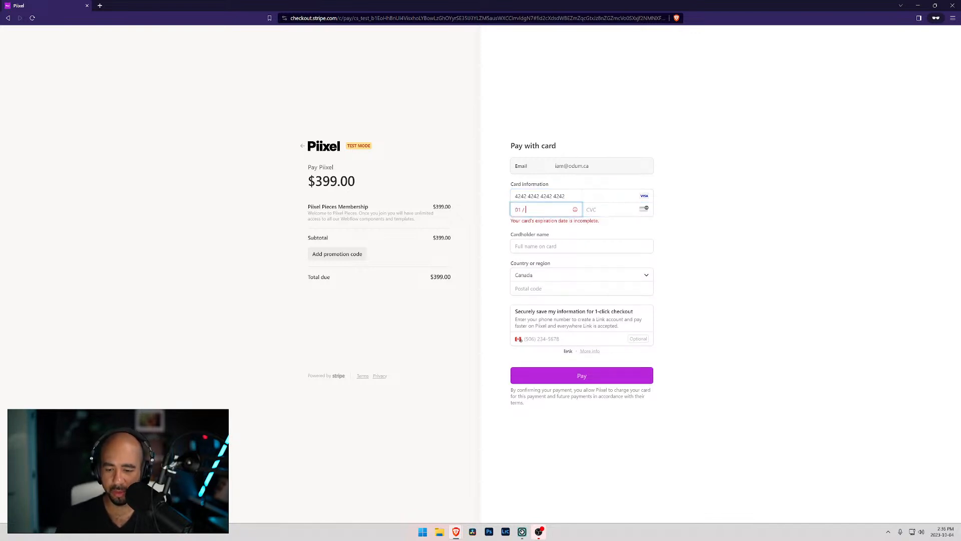
{"action": "type", "text": "45"}
{"action": "type", "text": "456"}
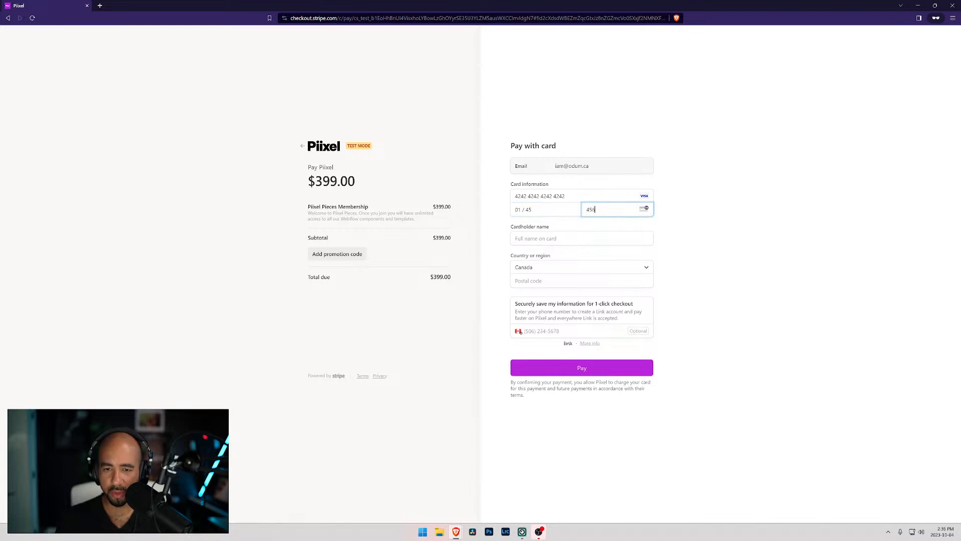
{"action": "key", "text": "Tab"}
{"action": "key", "text": "Tab"}
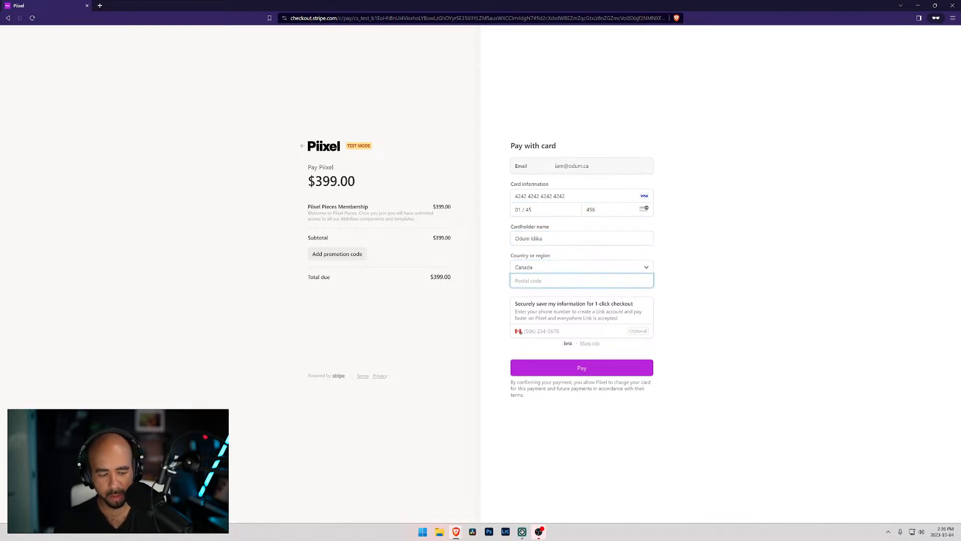
{"action": "type", "text": "B1"}
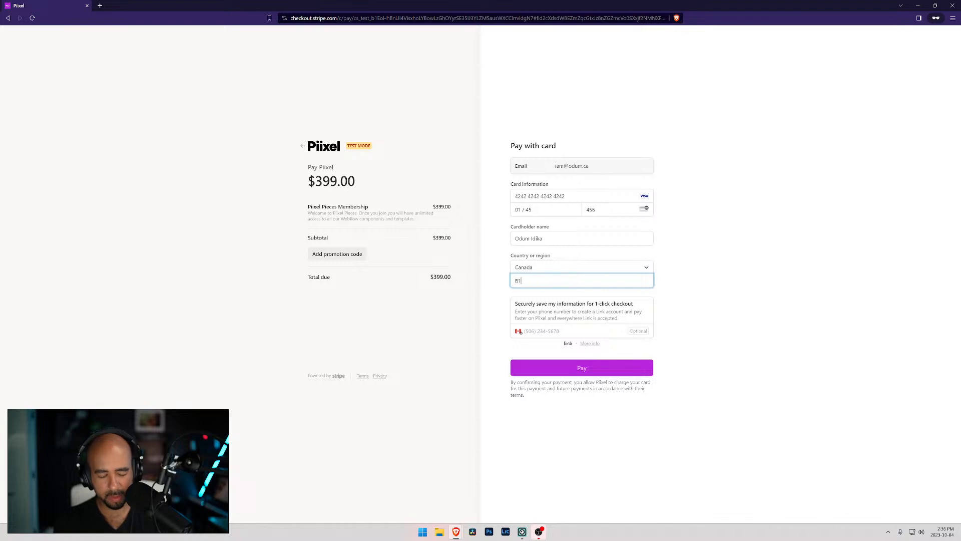
{"action": "type", "text": "W 2K3"}
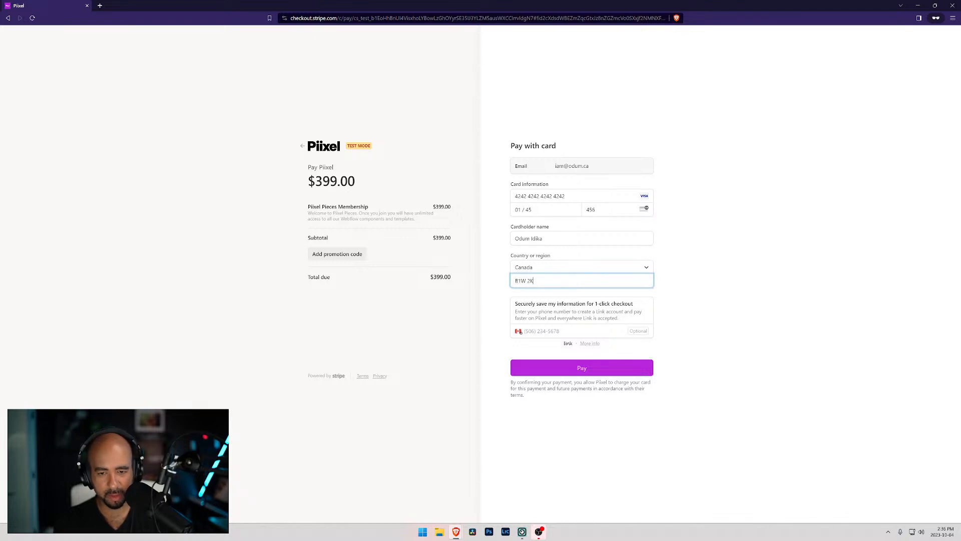
{"action": "left_click", "coordinate": [607, 369]}
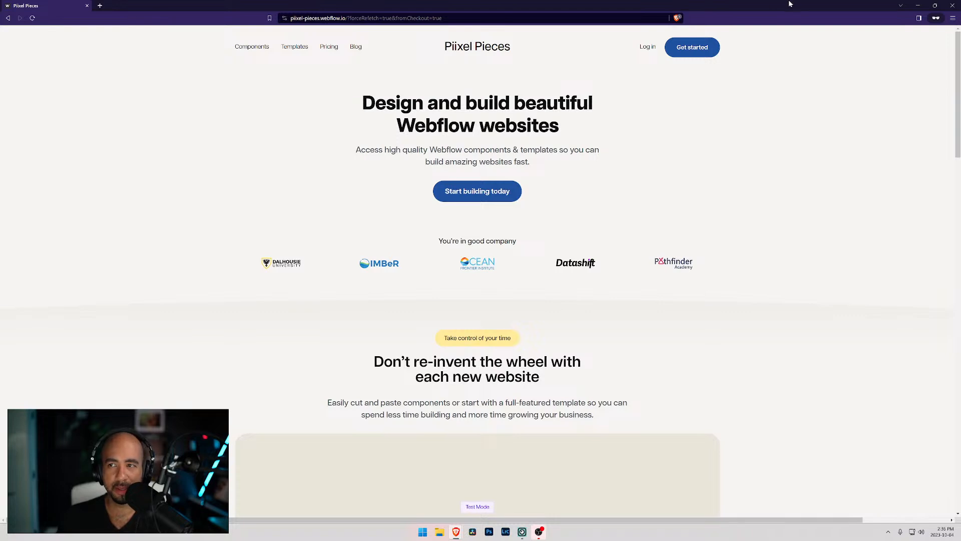
Glance at Memberstack, then open the newest item in Webflow's Members CMS collection.
{"action": "left_click", "coordinate": [917, 6]}
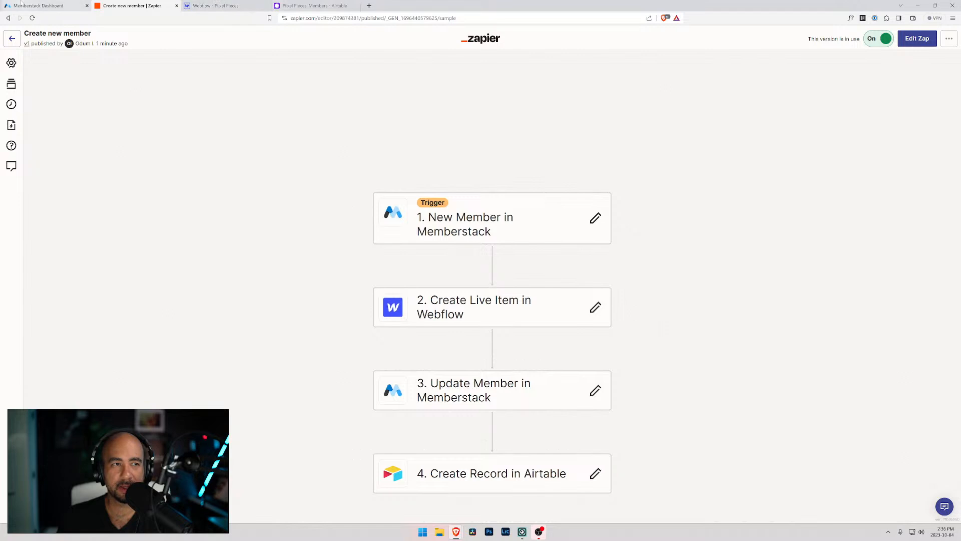
{"action": "left_click", "coordinate": [28, 5]}
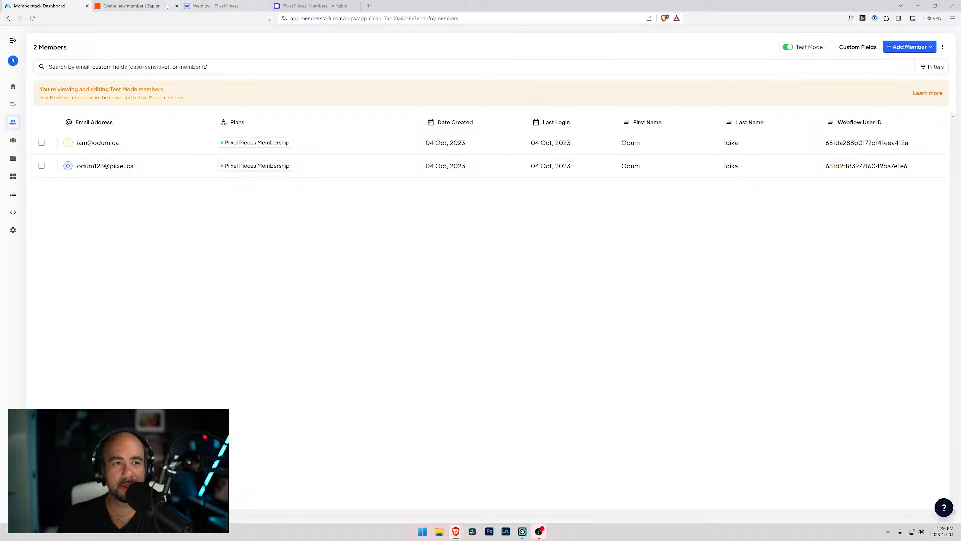
{"action": "left_click", "coordinate": [216, 7]}
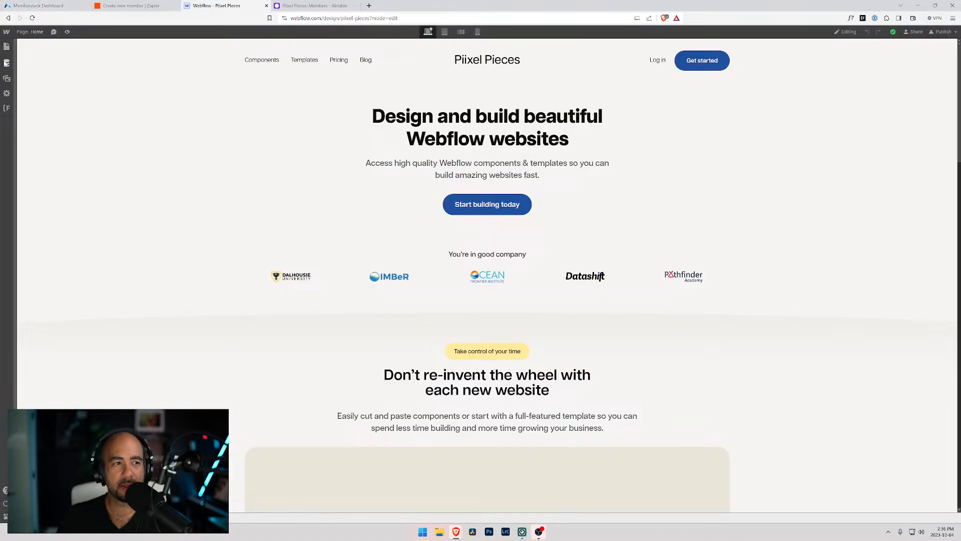
{"action": "left_click", "coordinate": [7, 63]}
{"action": "left_click", "coordinate": [38, 65]}
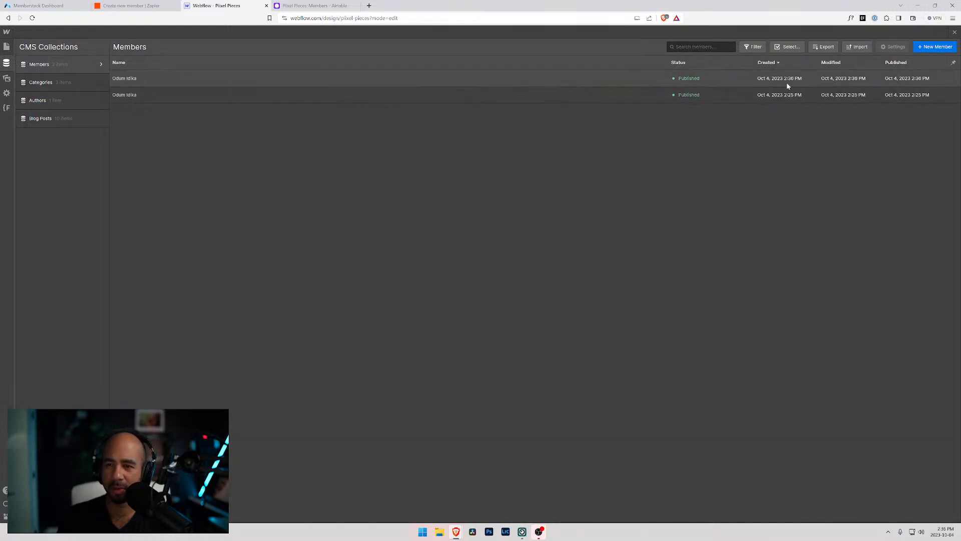
{"action": "left_click", "coordinate": [513, 78]}
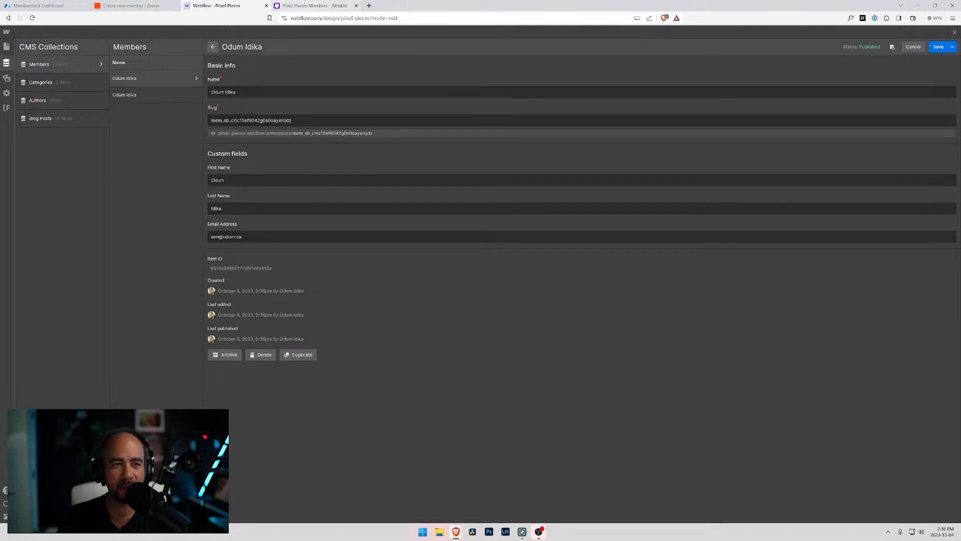
{"action": "left_click", "coordinate": [309, 6]}
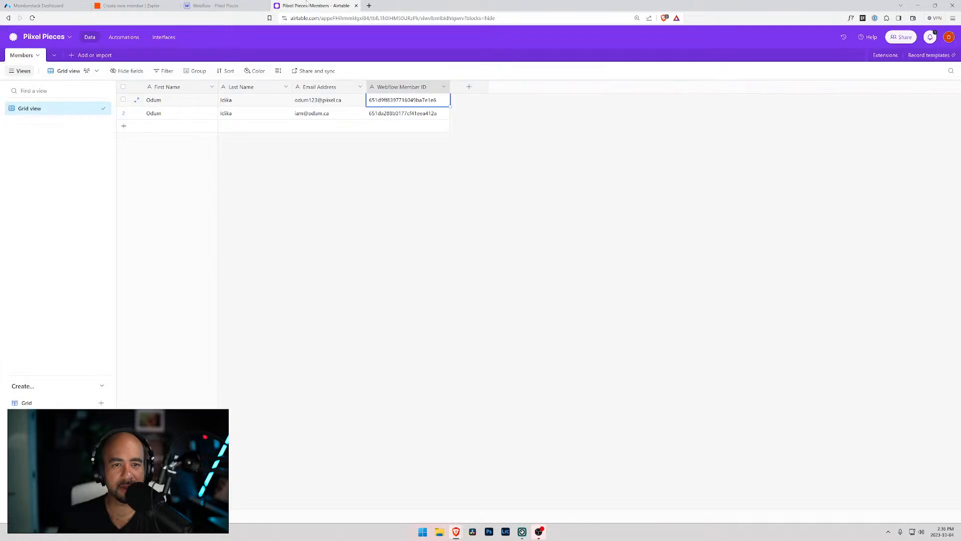
Compare the new Airtable record's Webflow Member ID against the Webflow item and Memberstack member.
{"action": "left_click", "coordinate": [397, 116]}
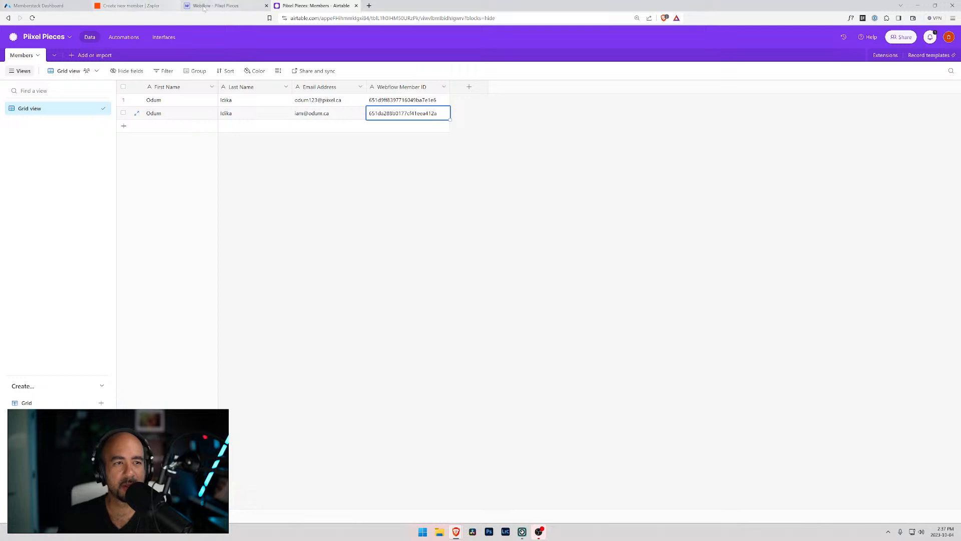
{"action": "left_click", "coordinate": [54, 5]}
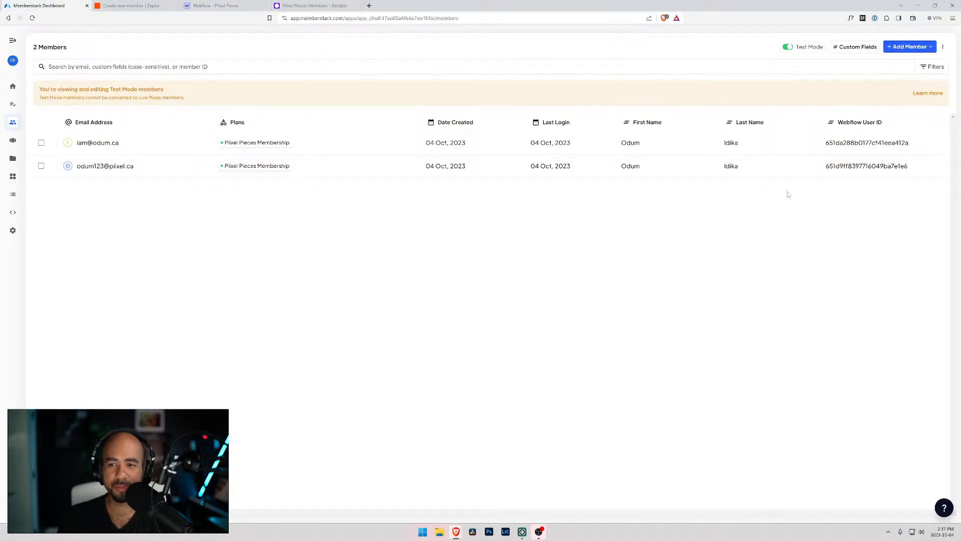
{"action": "left_click", "coordinate": [317, 6]}
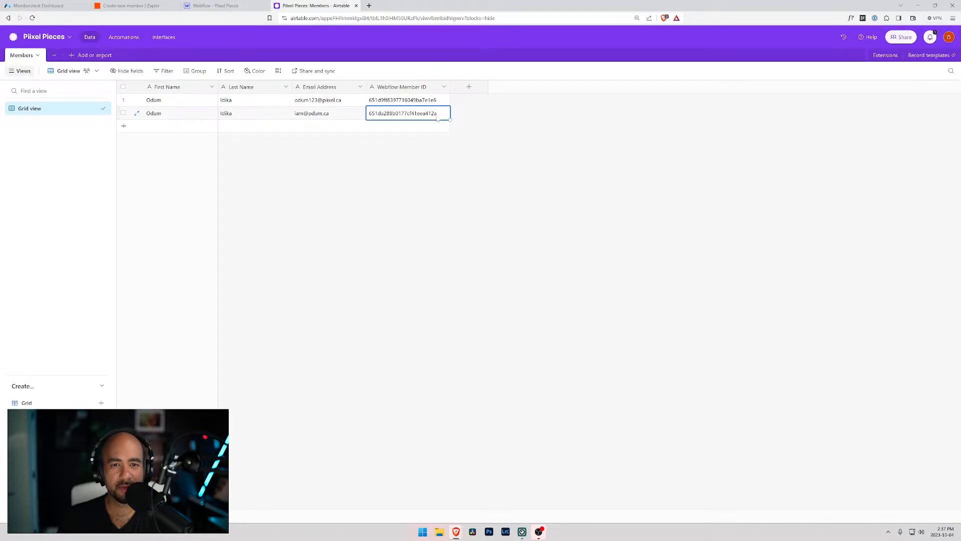
{"action": "left_click", "coordinate": [215, 5]}
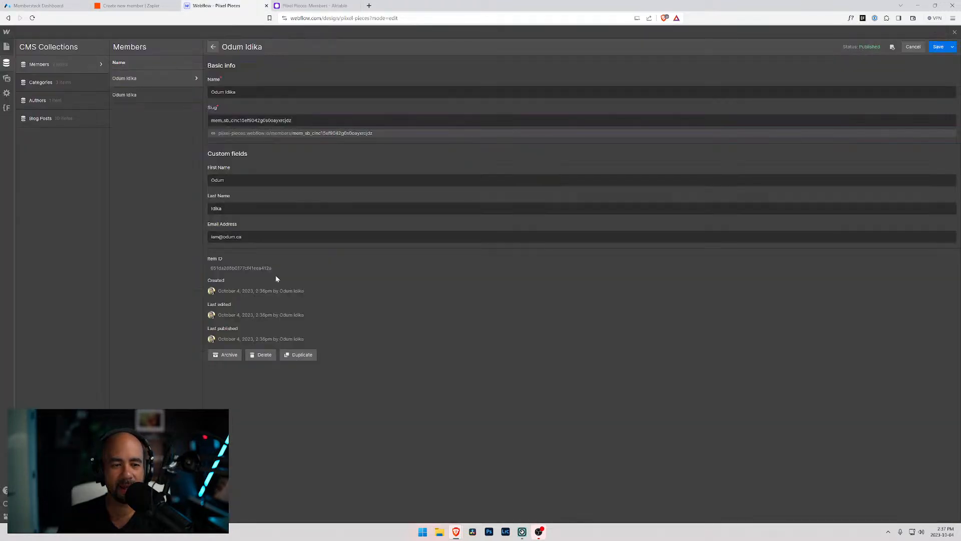
{"action": "left_click", "coordinate": [317, 6]}
{"action": "left_click", "coordinate": [216, 5]}
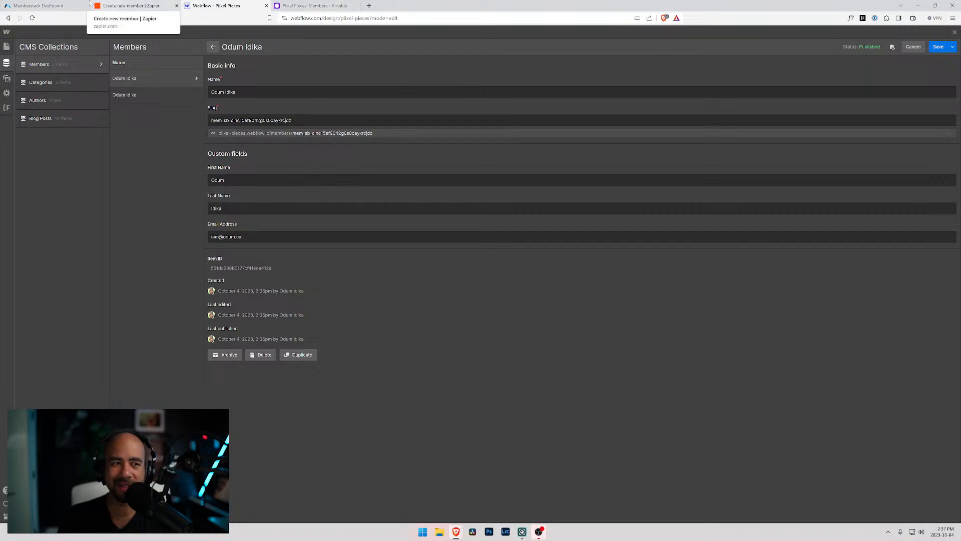
{"action": "left_click", "coordinate": [56, 6]}
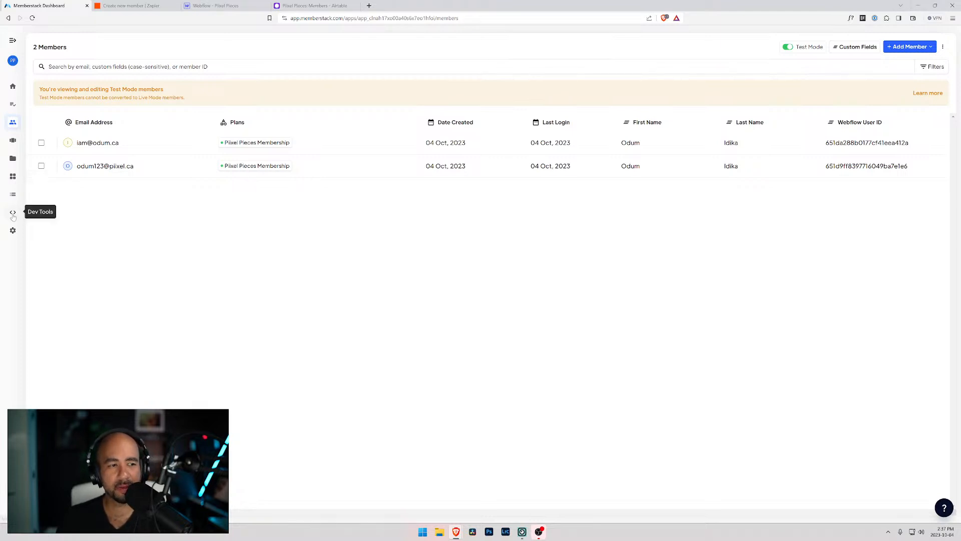
Search Memberstack attributes for 'login' and copy the Login Form's data-ms-form attribute.
{"action": "left_click", "coordinate": [13, 176]}
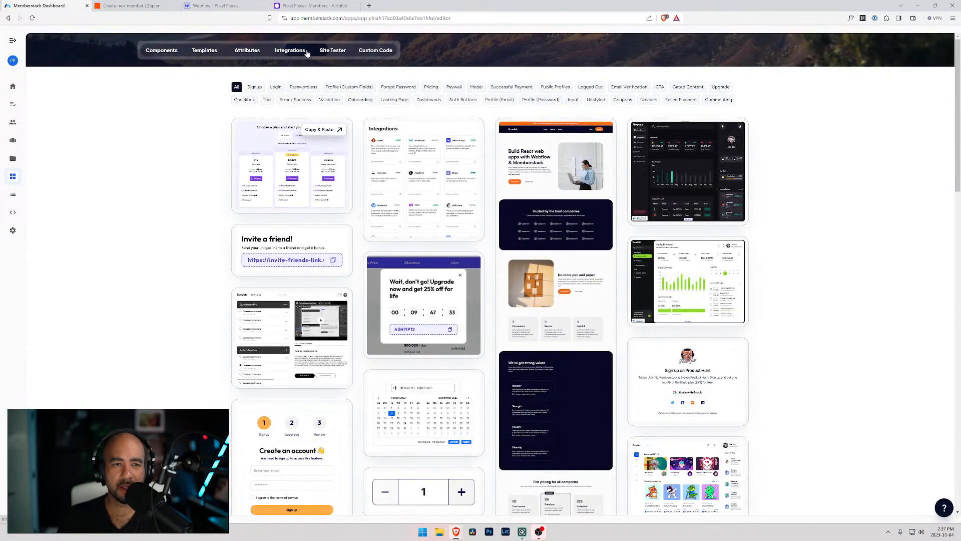
{"action": "left_click", "coordinate": [246, 51]}
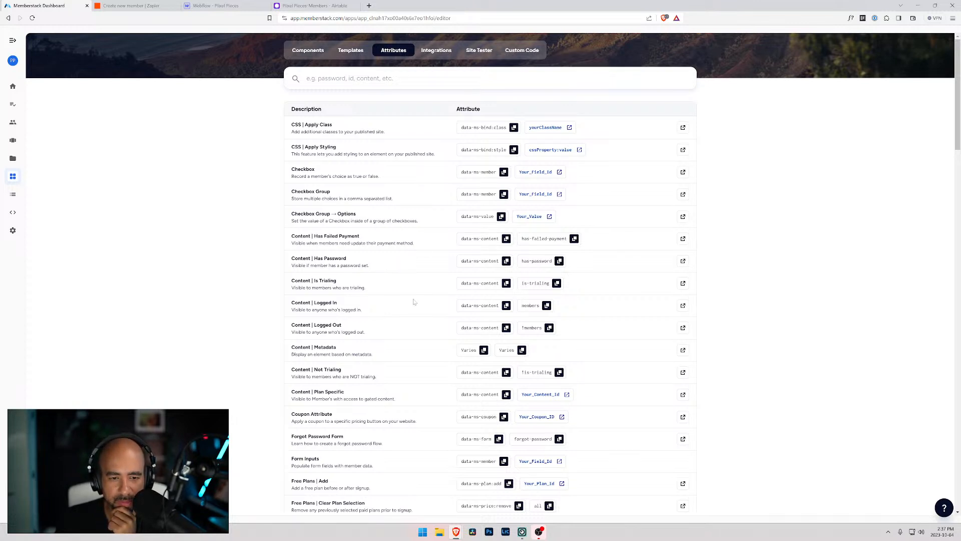
{"action": "left_click", "coordinate": [490, 78]}
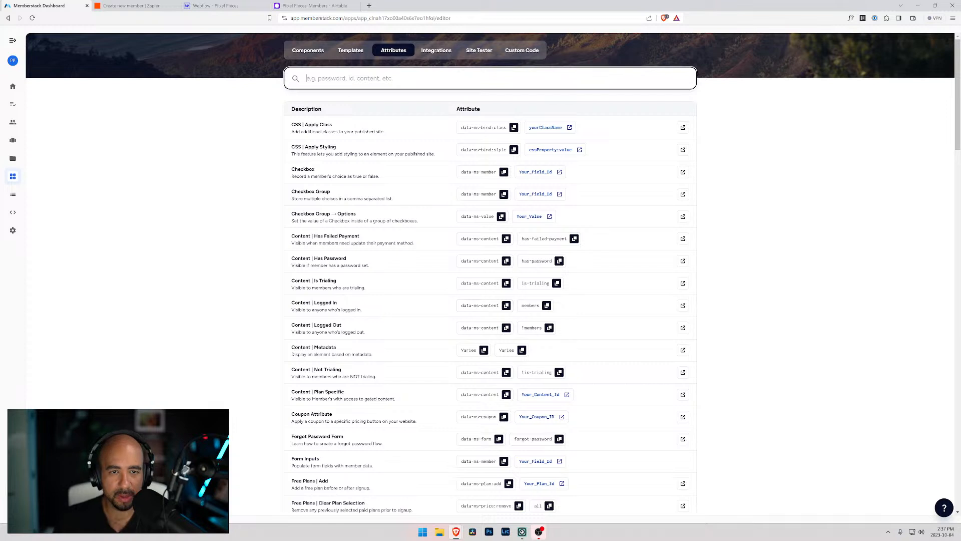
{"action": "type", "text": "login"}
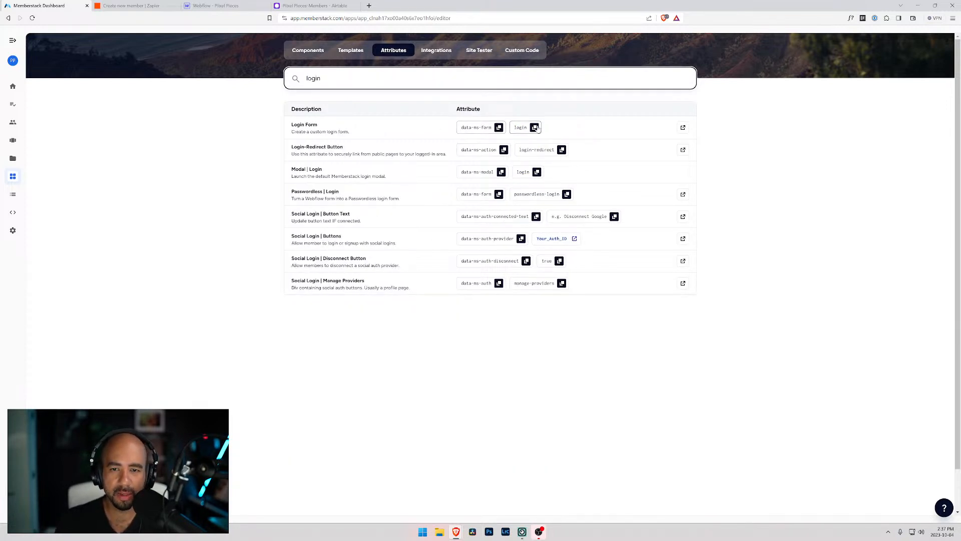
{"action": "left_click", "coordinate": [499, 128]}
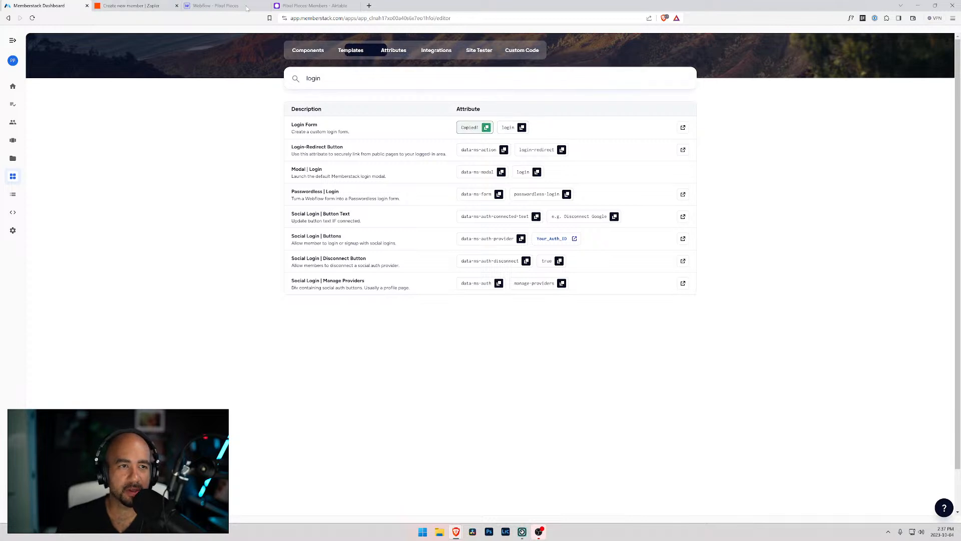
{"action": "left_click", "coordinate": [227, 6]}
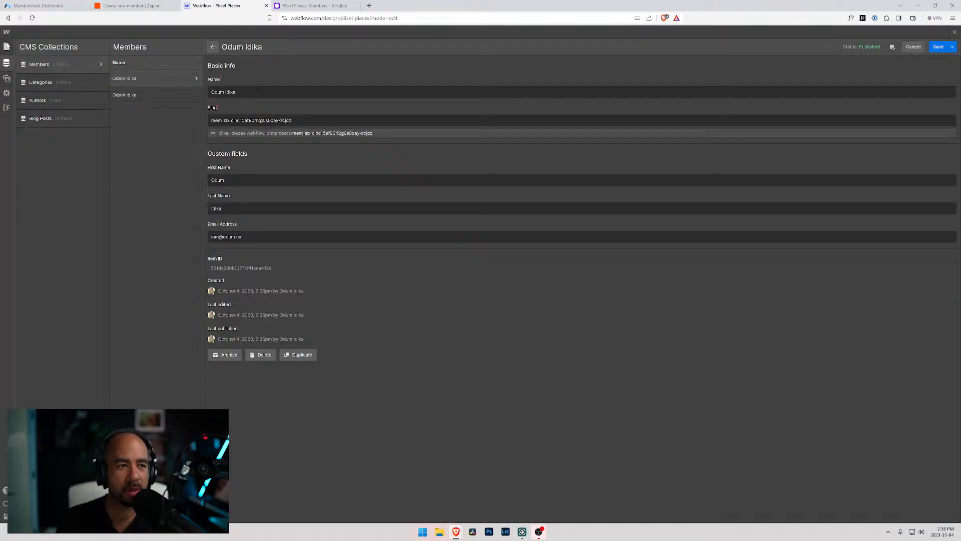
Close the CMS member item and reload the Webflow Designer page.
{"action": "left_click", "coordinate": [6, 47]}
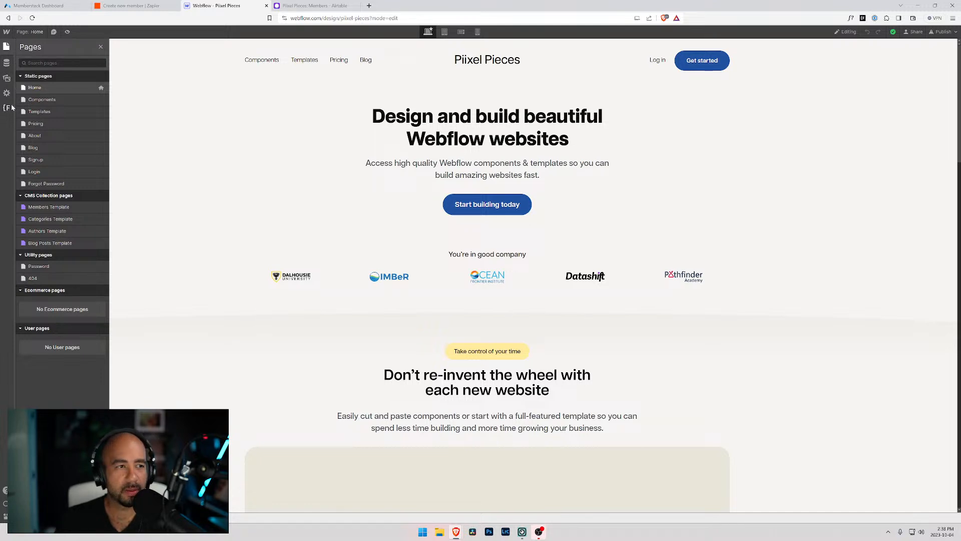
{"action": "left_click", "coordinate": [7, 63]}
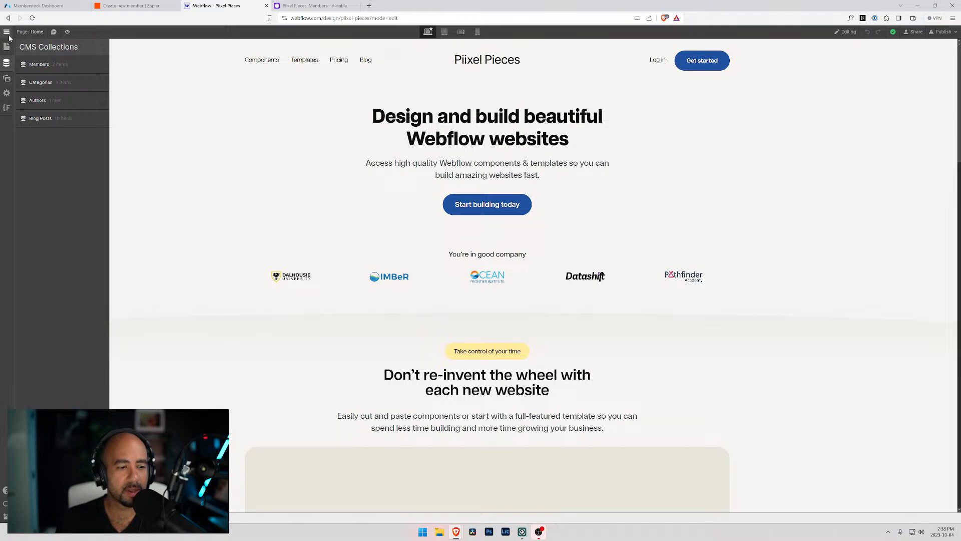
{"action": "left_click", "coordinate": [9, 35]}
{"action": "left_click", "coordinate": [11, 178]}
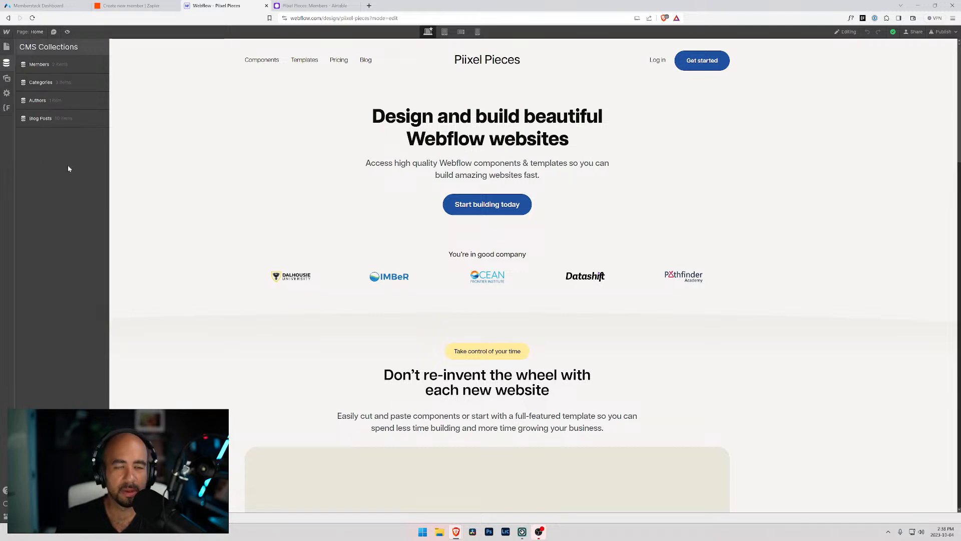
{"action": "left_click", "coordinate": [32, 18]}
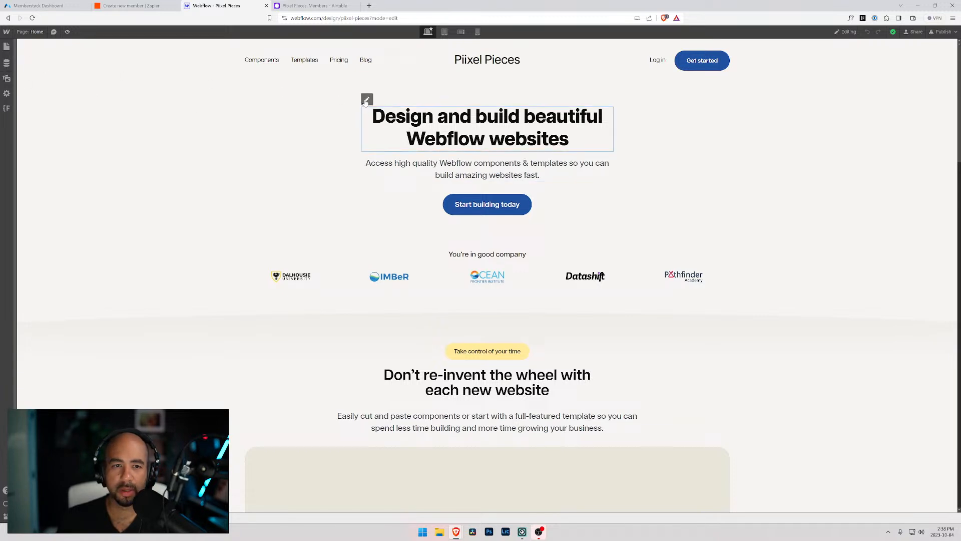
Switch the Pixel Pieces home page from Editing to Designing mode.
{"action": "left_click", "coordinate": [367, 100]}
{"action": "left_click", "coordinate": [334, 94]}
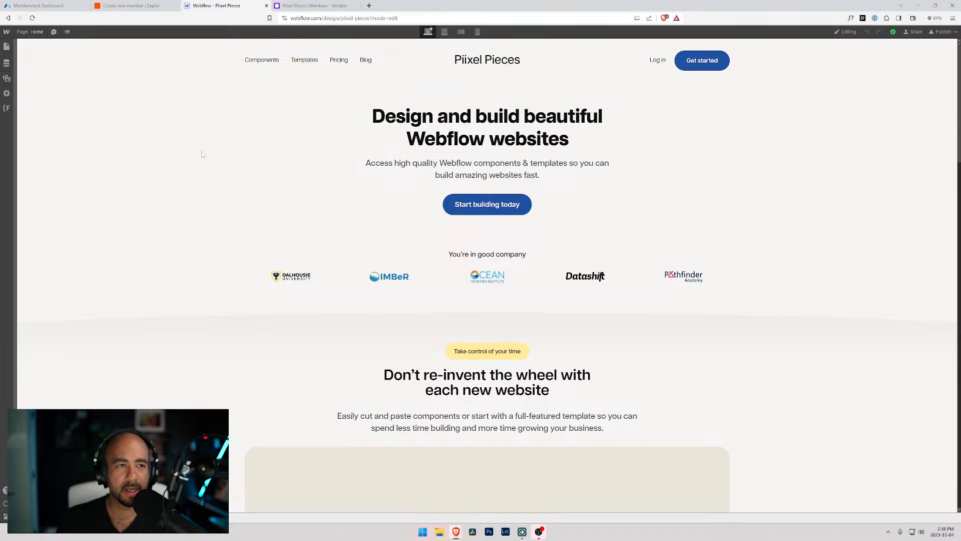
{"action": "left_click", "coordinate": [846, 31]}
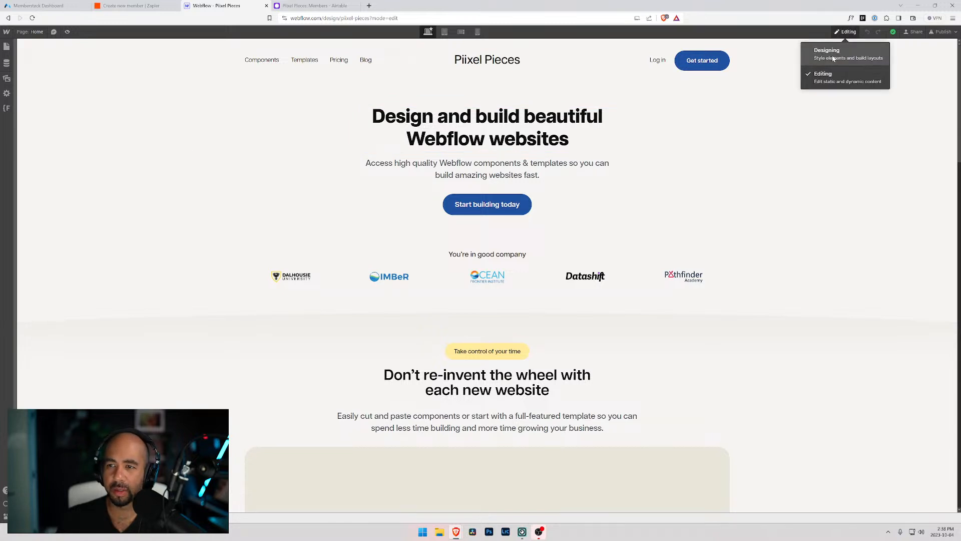
{"action": "left_click", "coordinate": [841, 49]}
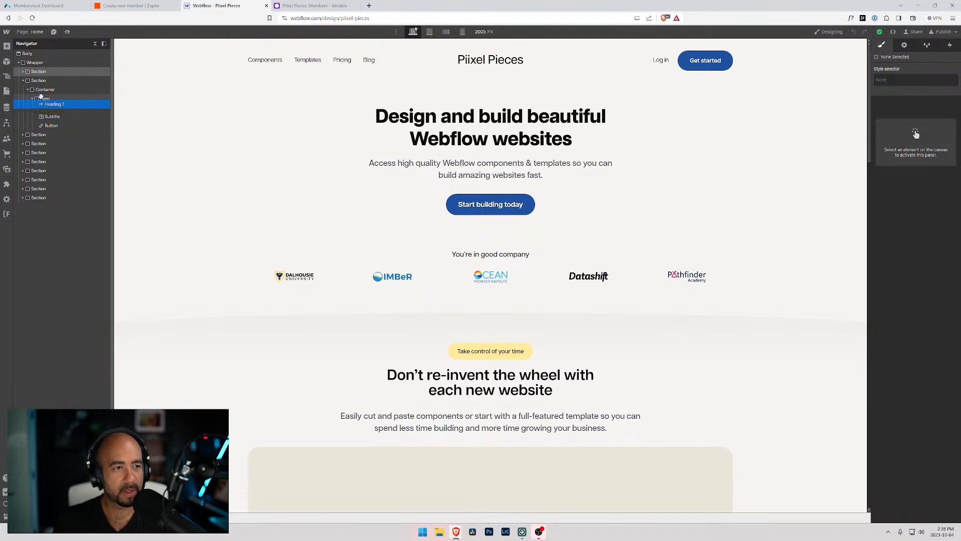
Put Heading 1 back in its slot under Hero, then reload the Designer.
{"action": "right_click", "coordinate": [48, 108]}
{"action": "left_click", "coordinate": [230, 108]}
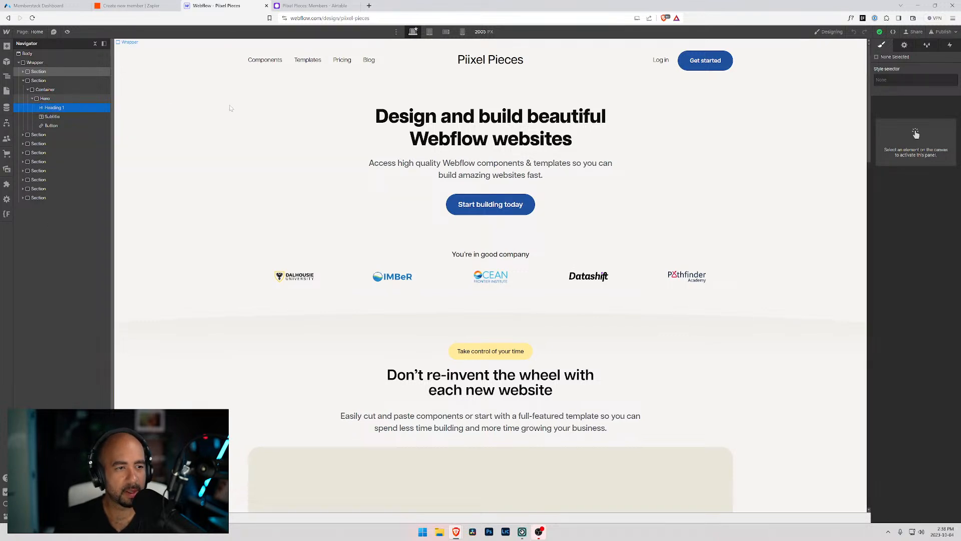
{"action": "left_click", "coordinate": [410, 180]}
{"action": "key", "text": "Escape"}
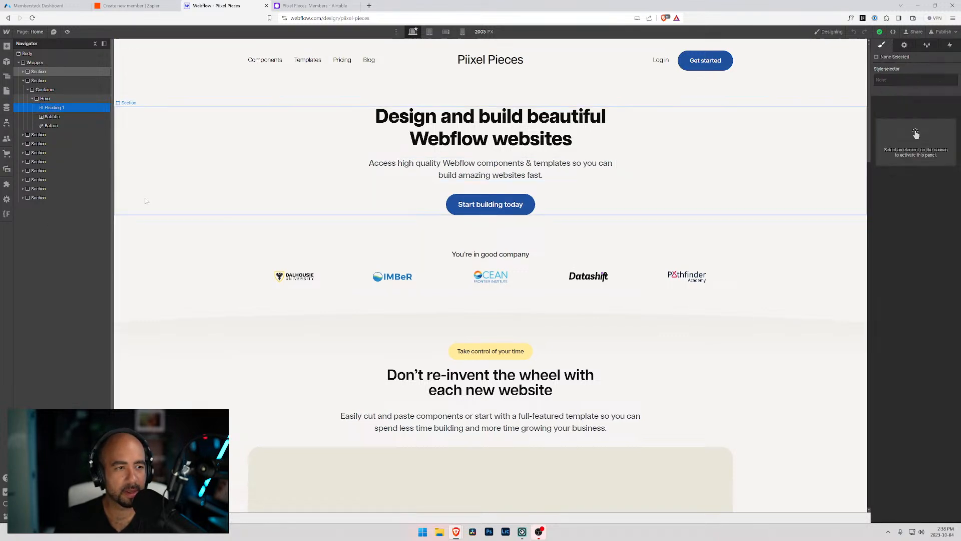
{"action": "left_click_drag", "start_coordinate": [37, 132], "coordinate": [44, 105]}
{"action": "left_click", "coordinate": [32, 17]}
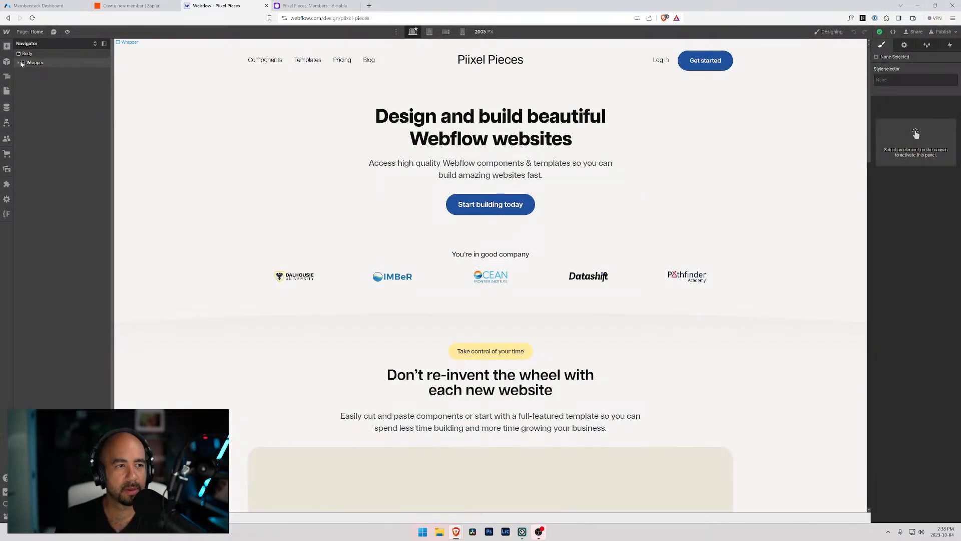
Open the Login page and select its Form element in the Navigator.
{"action": "left_click", "coordinate": [7, 61]}
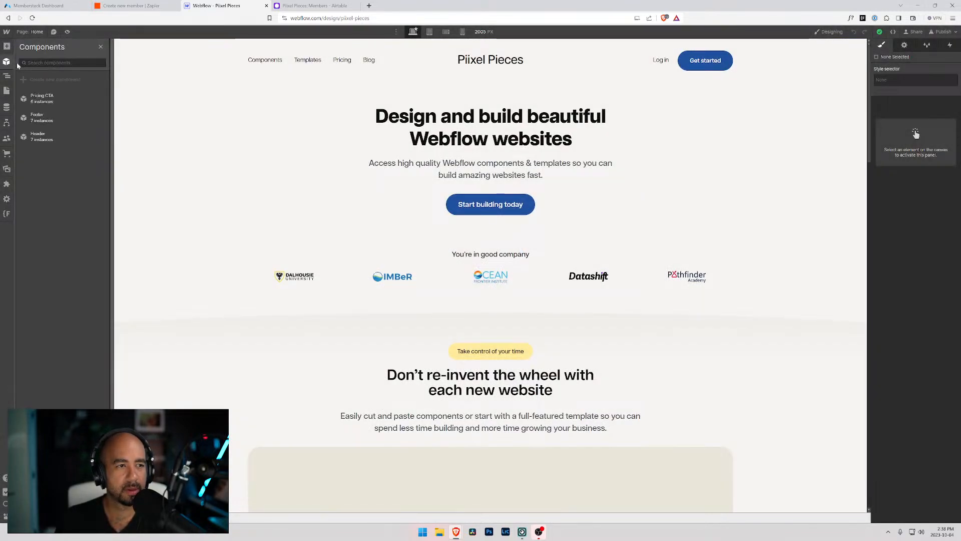
{"action": "left_click", "coordinate": [7, 90]}
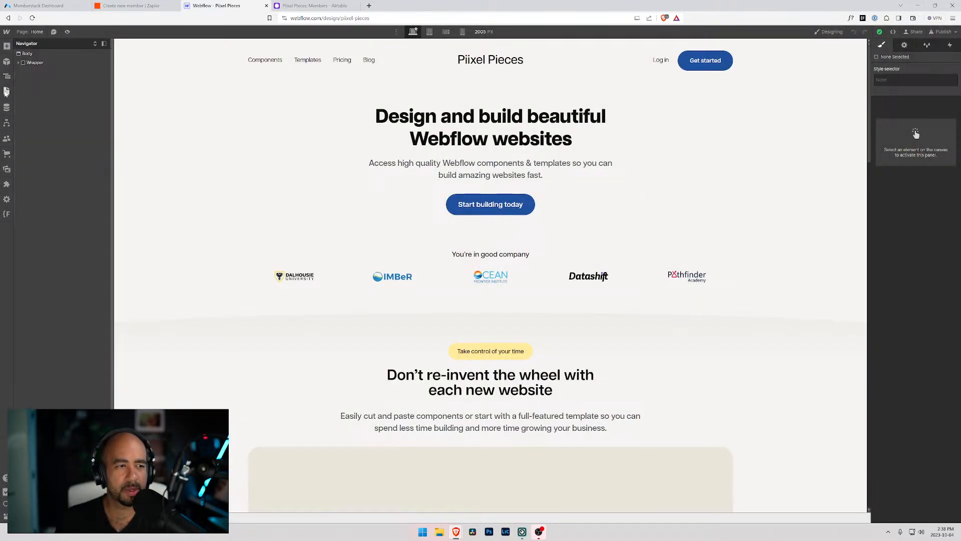
{"action": "left_click", "coordinate": [37, 172]}
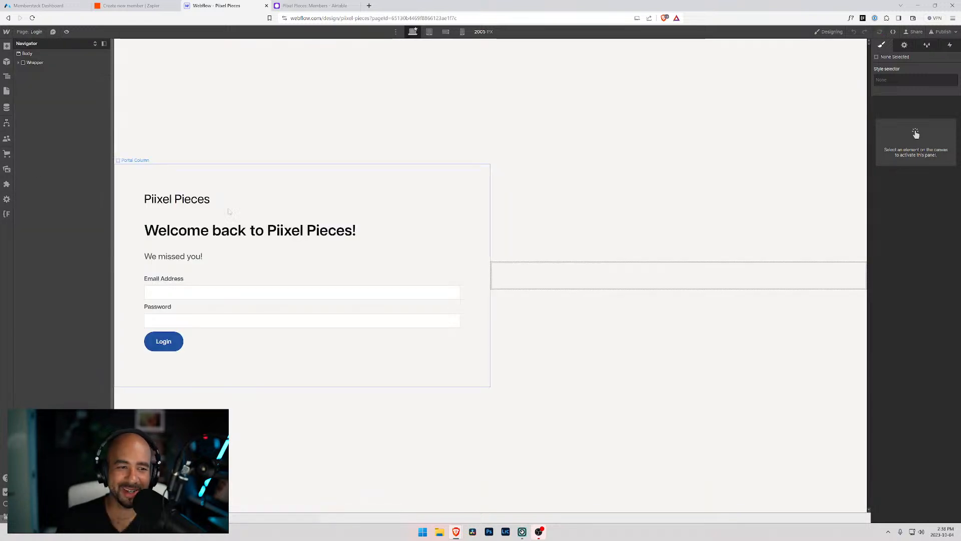
{"action": "left_click", "coordinate": [196, 255]}
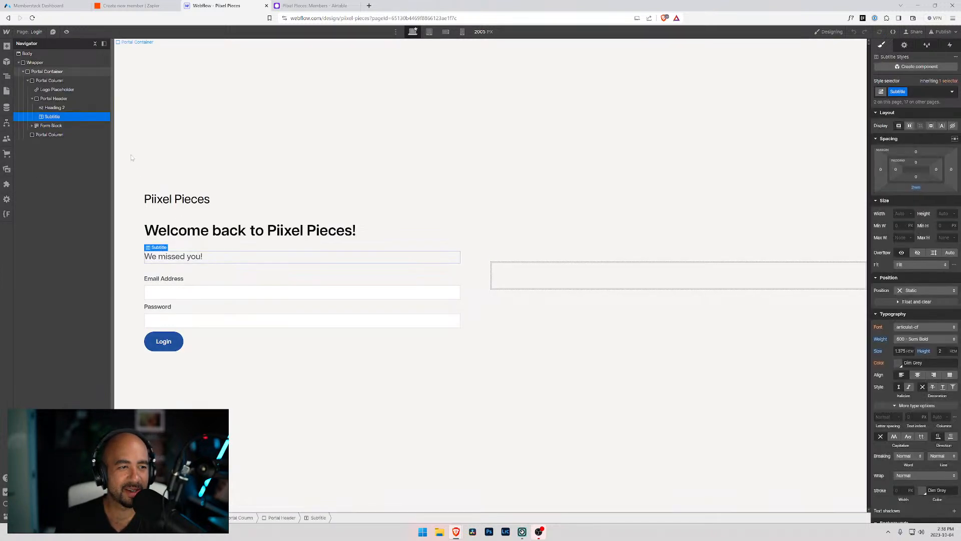
{"action": "left_click", "coordinate": [33, 126]}
{"action": "left_click", "coordinate": [49, 135]}
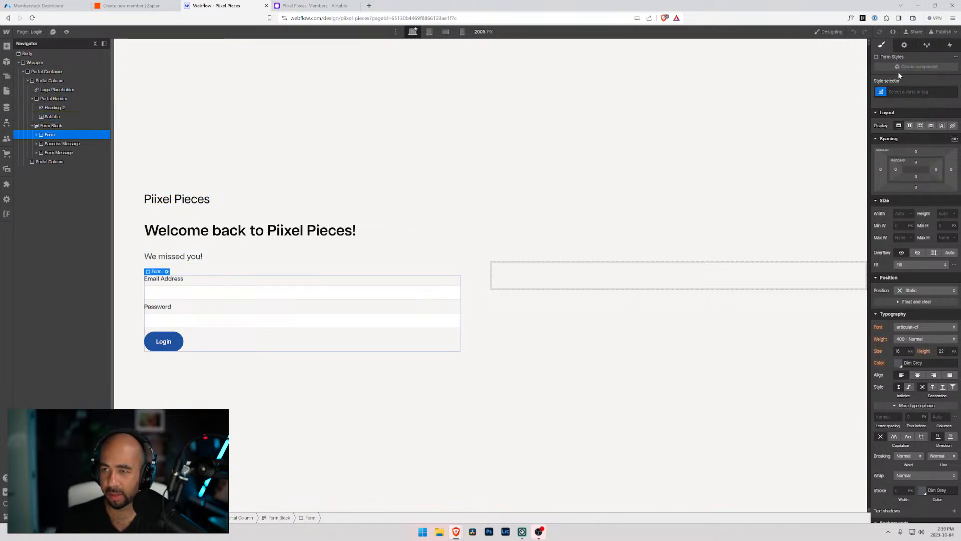
Give the login form the custom attribute data-ms-form = login.
{"action": "left_click", "coordinate": [905, 44]}
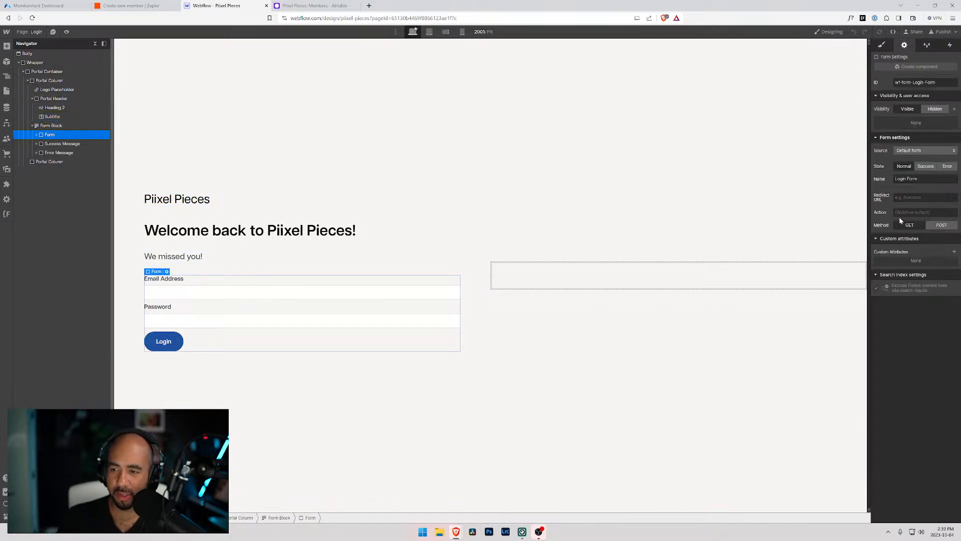
{"action": "left_click", "coordinate": [954, 251]}
{"action": "type", "text": "data-ms-form"}
{"action": "left_click", "coordinate": [901, 289]}
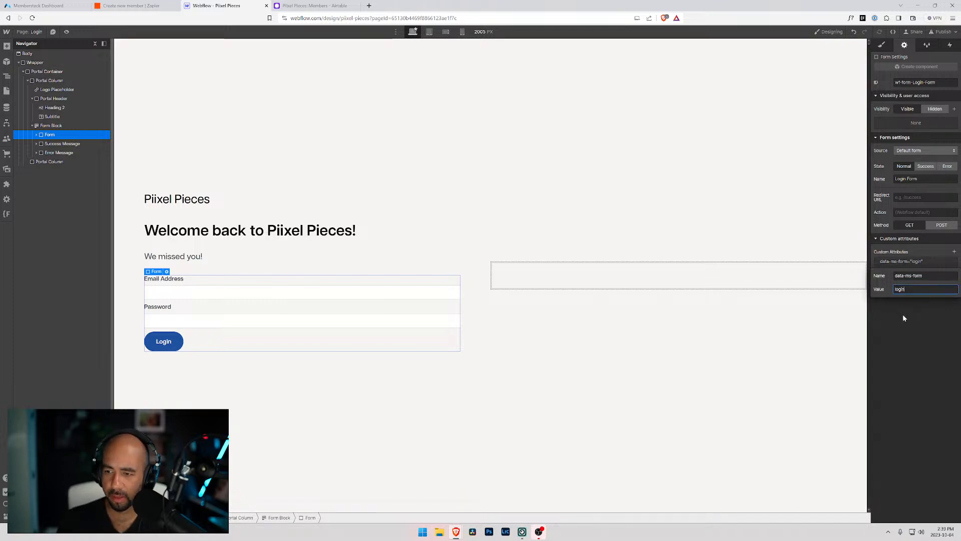
{"action": "key", "text": "Return"}
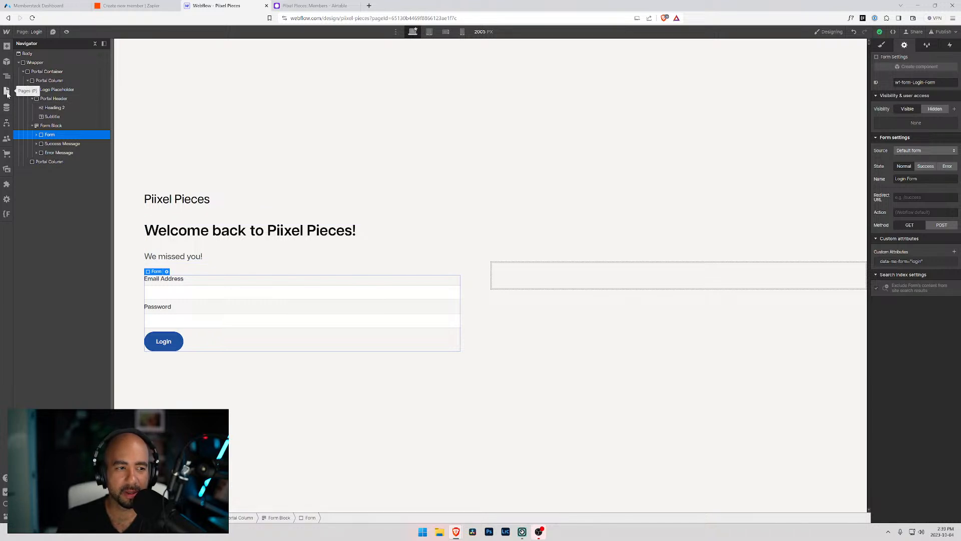
Start a blank custom attribute on the Email field and look up Memberstack's attributes.
{"action": "left_click", "coordinate": [242, 292]}
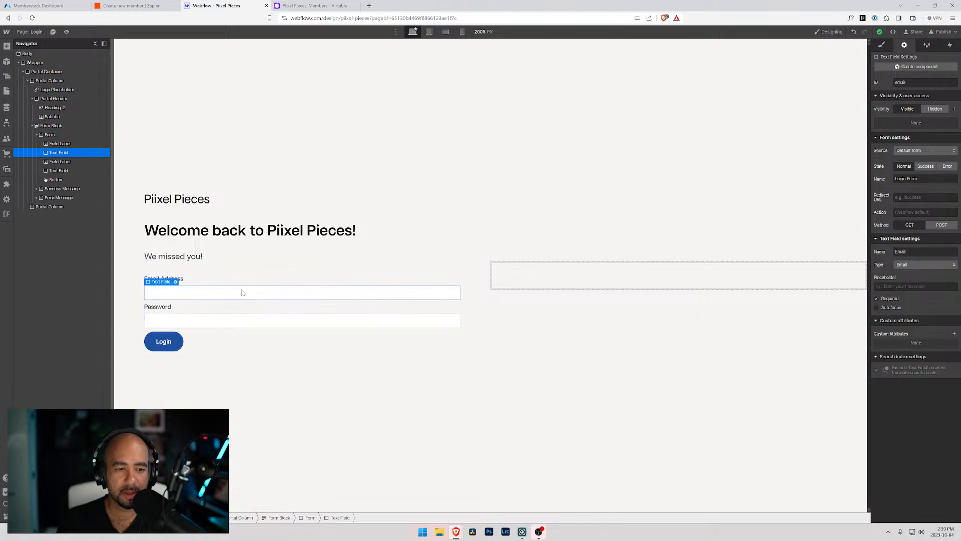
{"action": "left_click", "coordinate": [954, 334]}
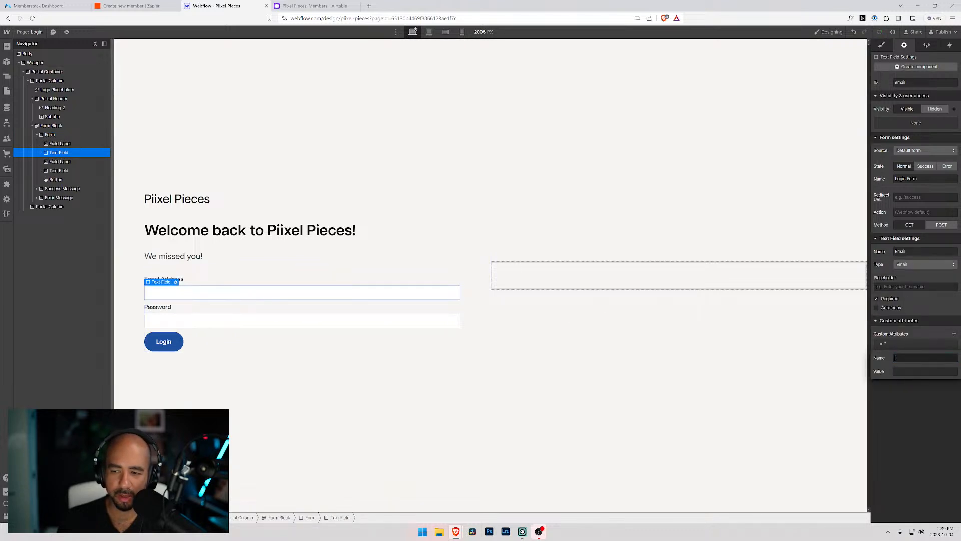
{"action": "left_click", "coordinate": [309, 6]}
{"action": "left_click", "coordinate": [227, 5]}
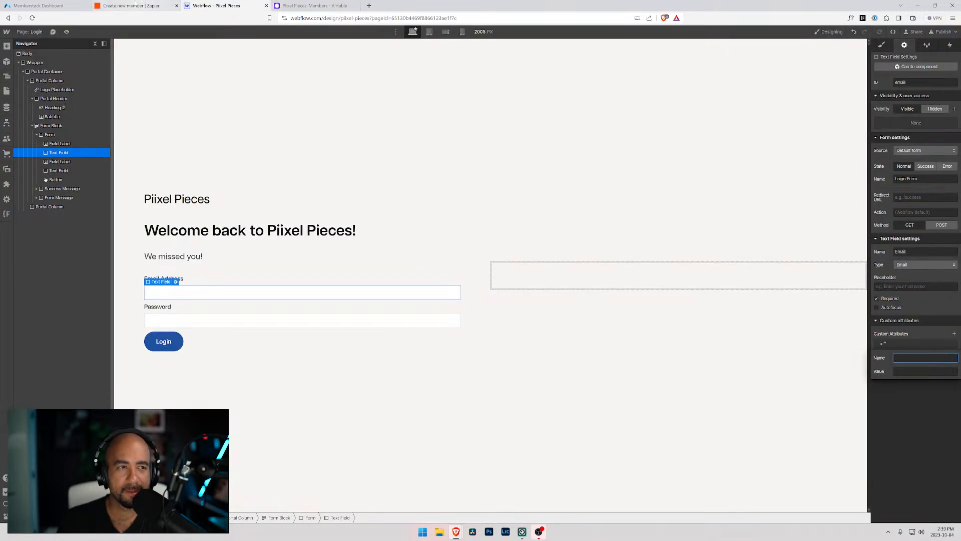
{"action": "left_click", "coordinate": [38, 6]}
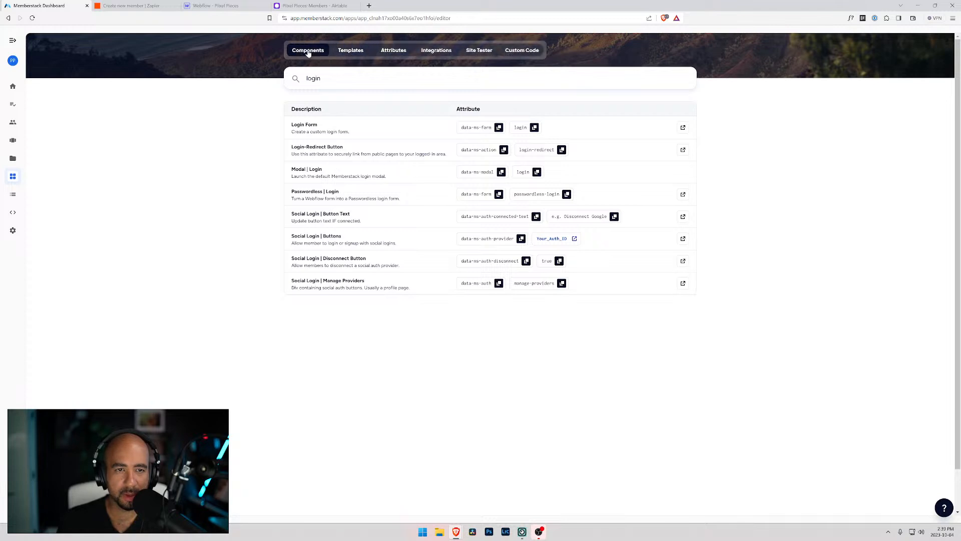
Replace the 'login' attribute search with 'pass' to show password attributes.
{"action": "left_click_drag", "start_coordinate": [326, 78], "coordinate": [267, 88]}
{"action": "type", "text": "password"}
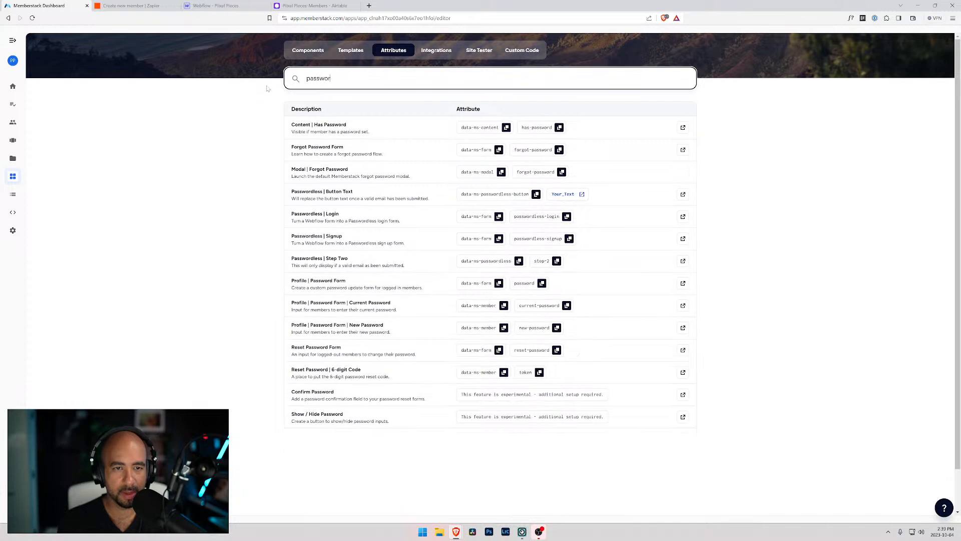
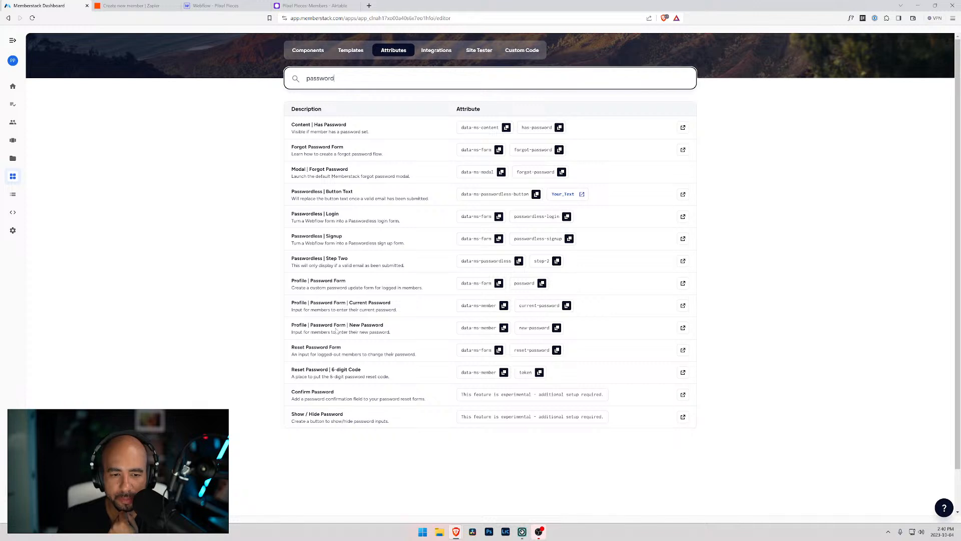
Open the Signup page in Webflow and select its Last name and Email Address fields.
{"action": "left_click", "coordinate": [220, 6]}
{"action": "left_click", "coordinate": [6, 108]}
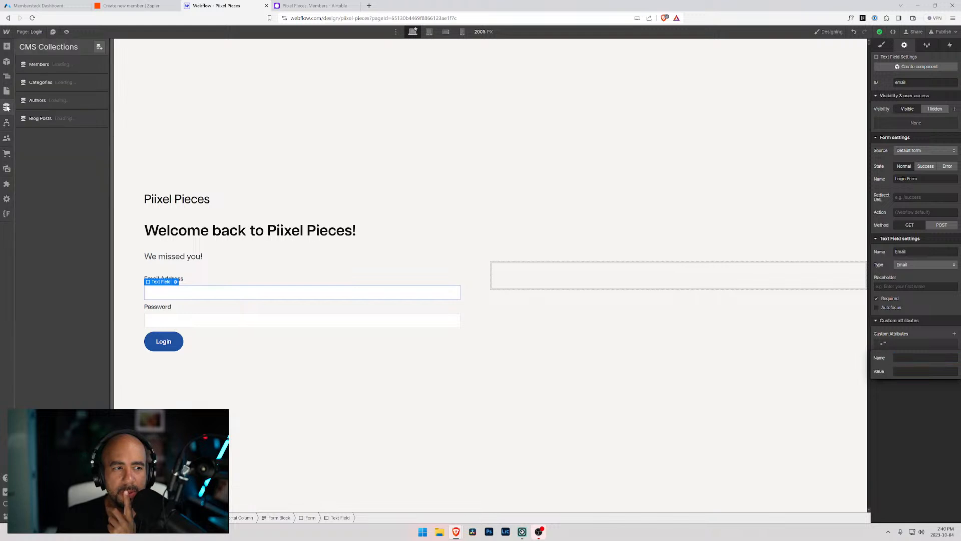
{"action": "left_click", "coordinate": [6, 91]}
{"action": "left_click", "coordinate": [43, 158]}
{"action": "left_click", "coordinate": [241, 294]}
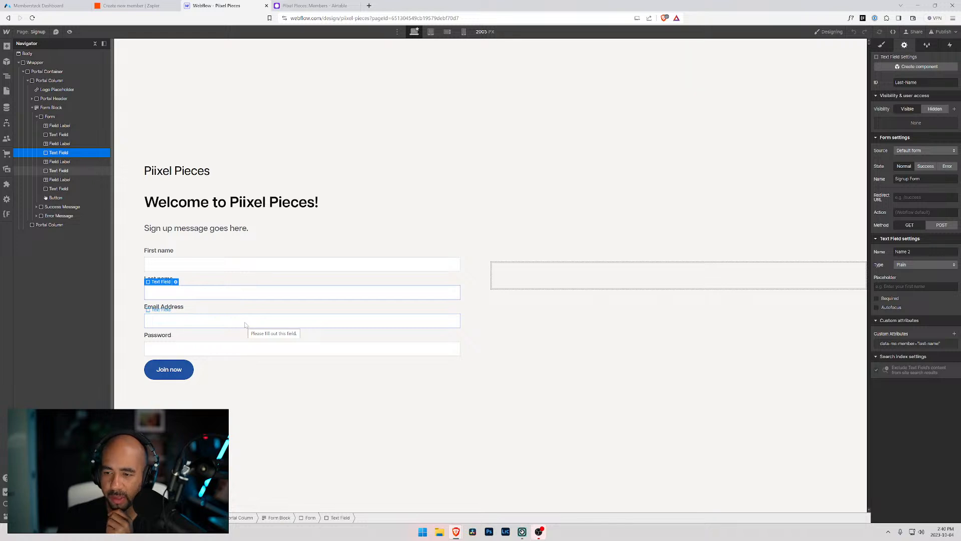
{"action": "left_click", "coordinate": [242, 322]}
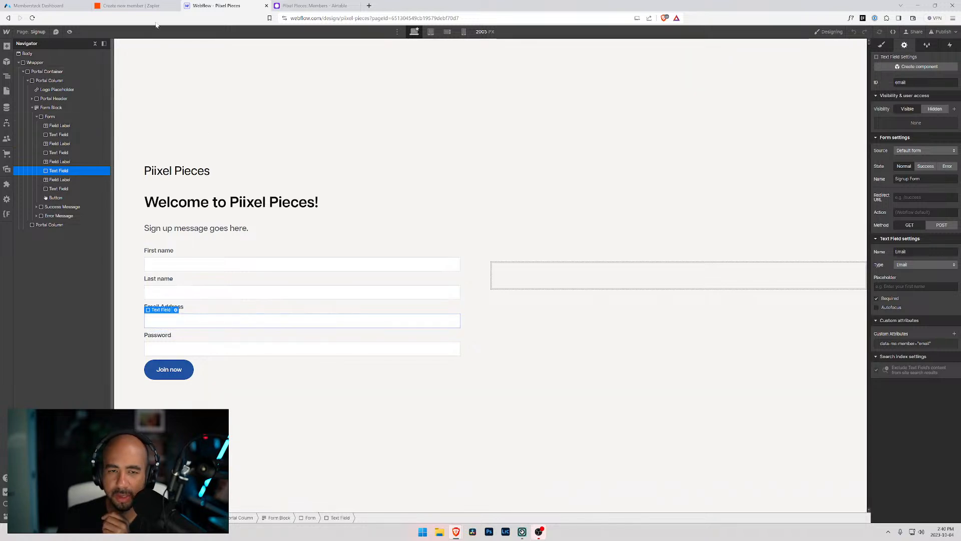
Copy Memberstack's current-password attribute value and return to Webflow.
{"action": "left_click", "coordinate": [288, 5]}
{"action": "left_click", "coordinate": [216, 5]}
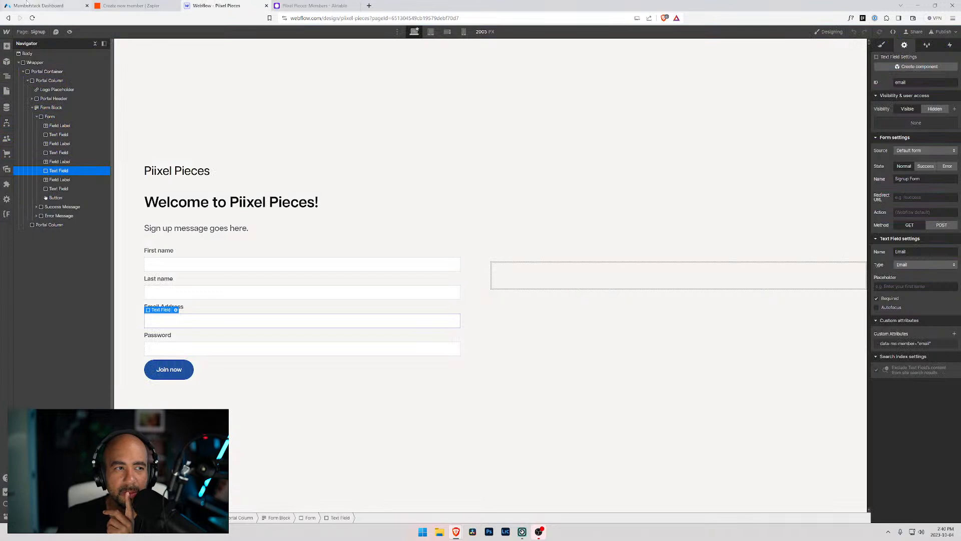
{"action": "left_click", "coordinate": [28, 5]}
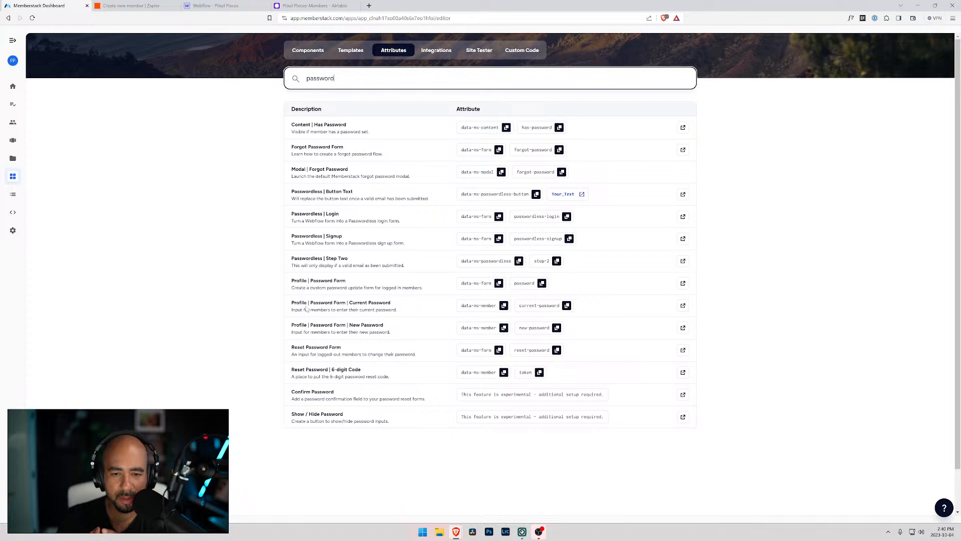
{"action": "left_click", "coordinate": [567, 306]}
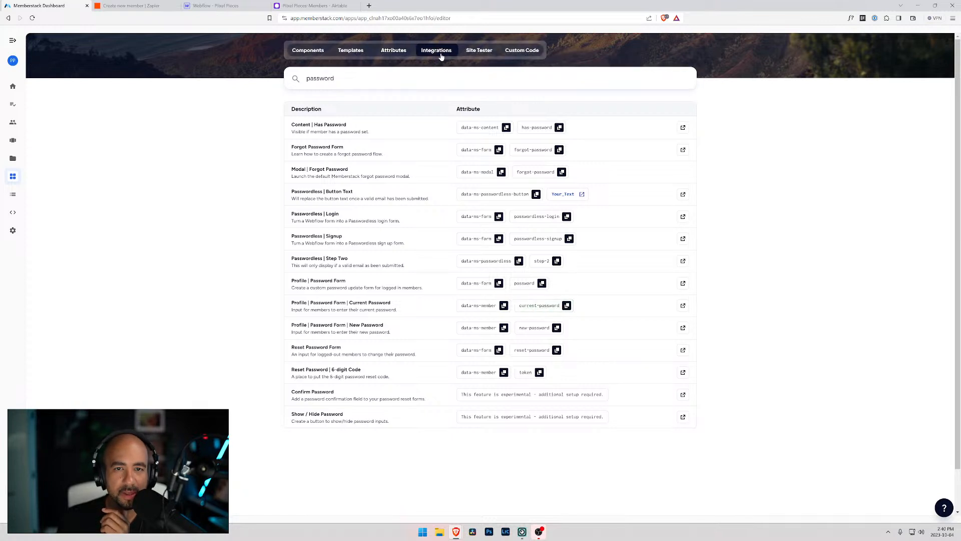
{"action": "left_click", "coordinate": [213, 6]}
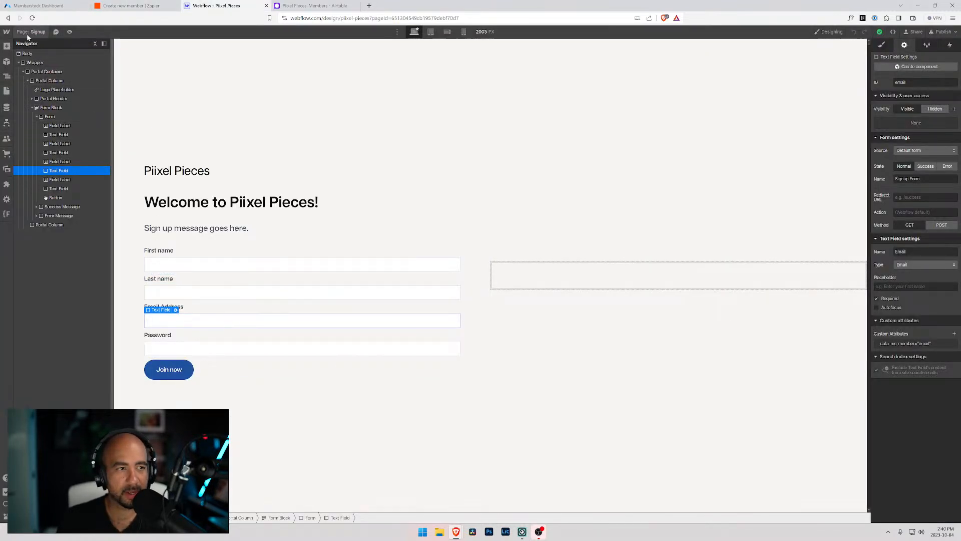
On the Login page, give the Password field data-ms-member = current-password.
{"action": "key", "text": "p"}
{"action": "left_click", "coordinate": [34, 172]}
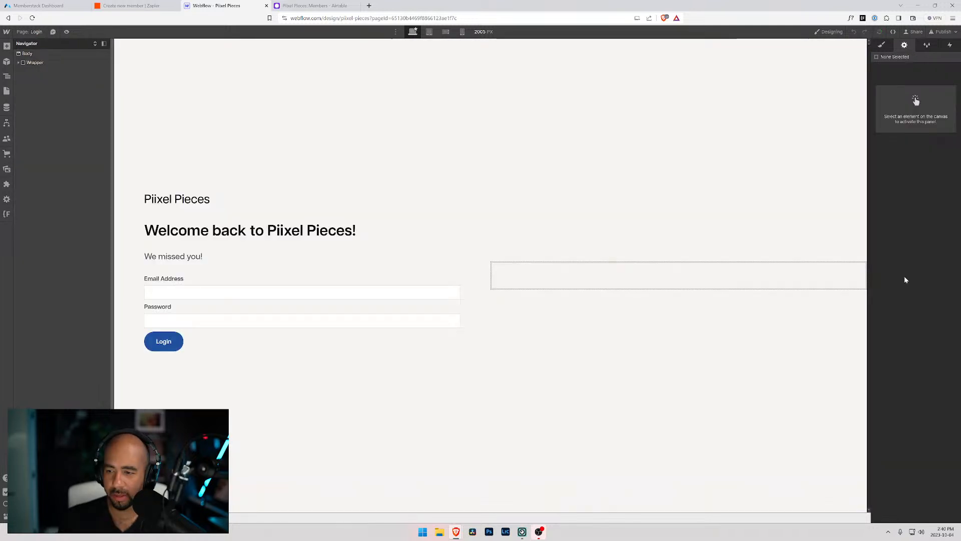
{"action": "left_click", "coordinate": [906, 46]}
{"action": "left_click", "coordinate": [217, 321]}
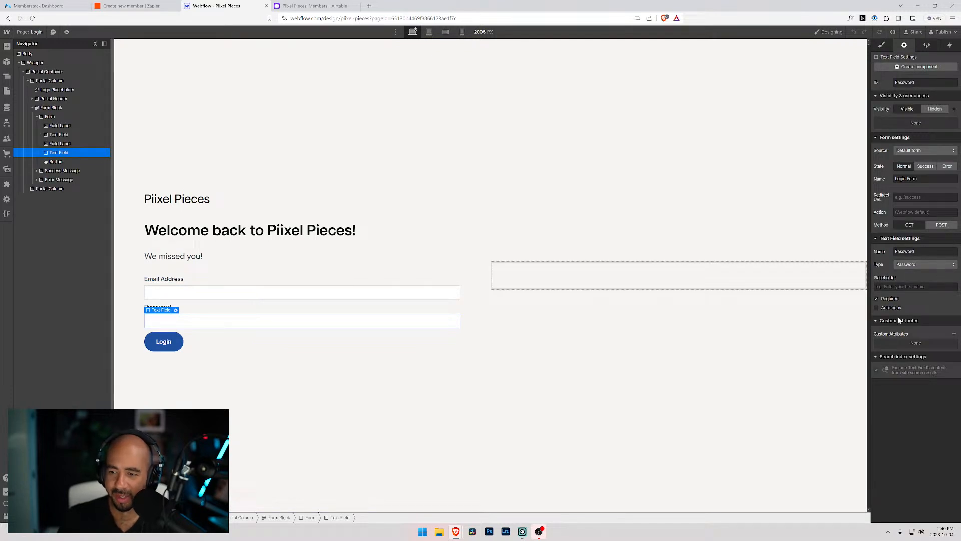
{"action": "left_click", "coordinate": [954, 333]}
{"action": "left_click", "coordinate": [925, 371]}
{"action": "key", "text": "ctrl+v"}
{"action": "left_click", "coordinate": [926, 357]}
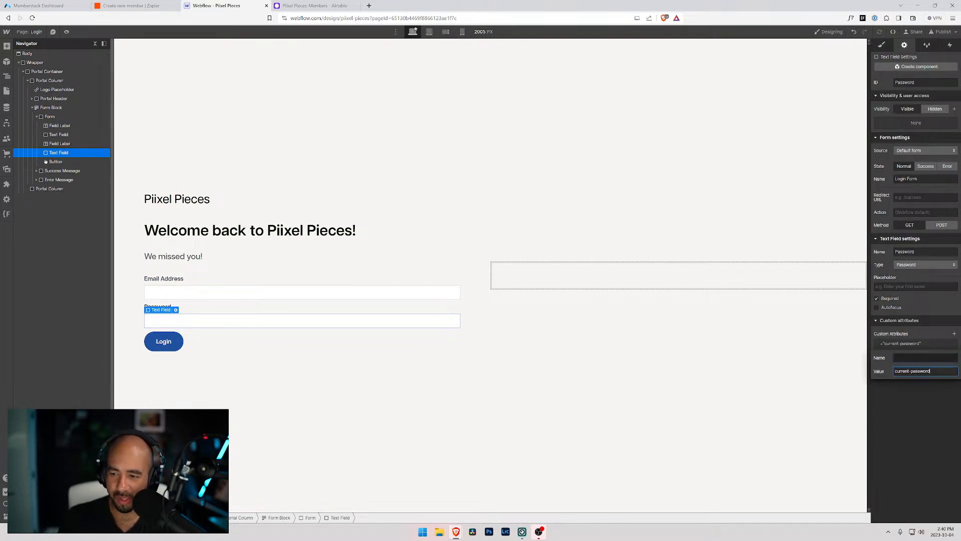
{"action": "type", "text": "data"}
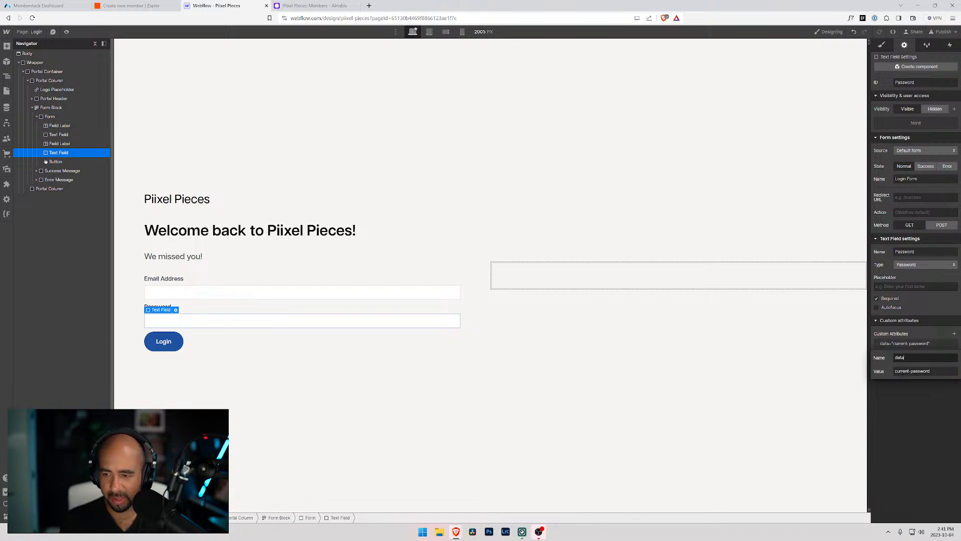
{"action": "type", "text": "-ms-member"}
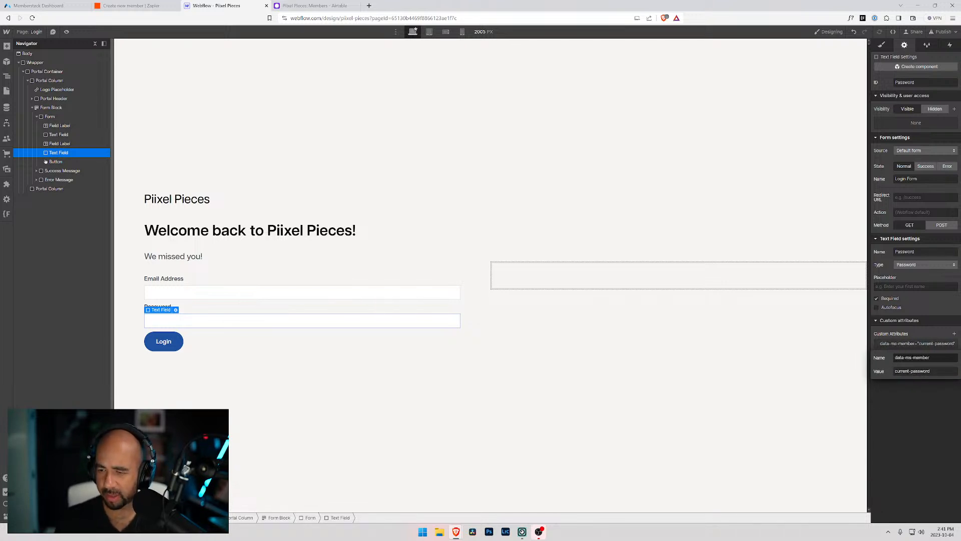
Give the Login form's Email Address field data-ms-member = email.
{"action": "left_click", "coordinate": [246, 293]}
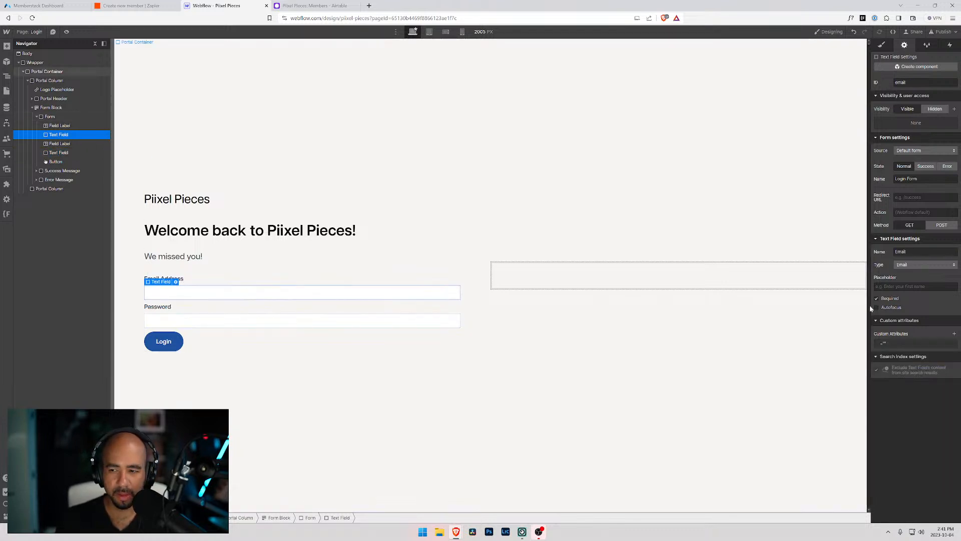
{"action": "left_click", "coordinate": [930, 344]}
{"action": "left_click", "coordinate": [924, 371]}
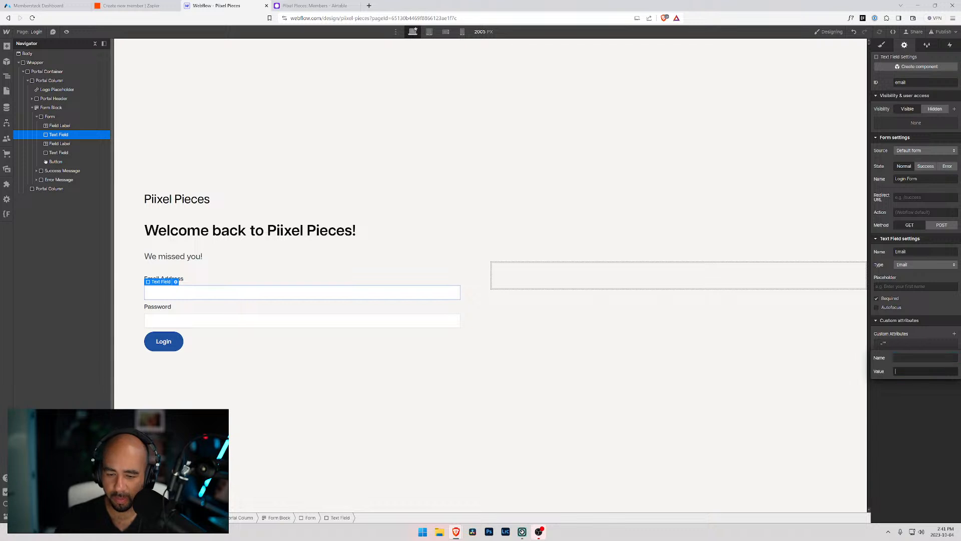
{"action": "type", "text": "email"}
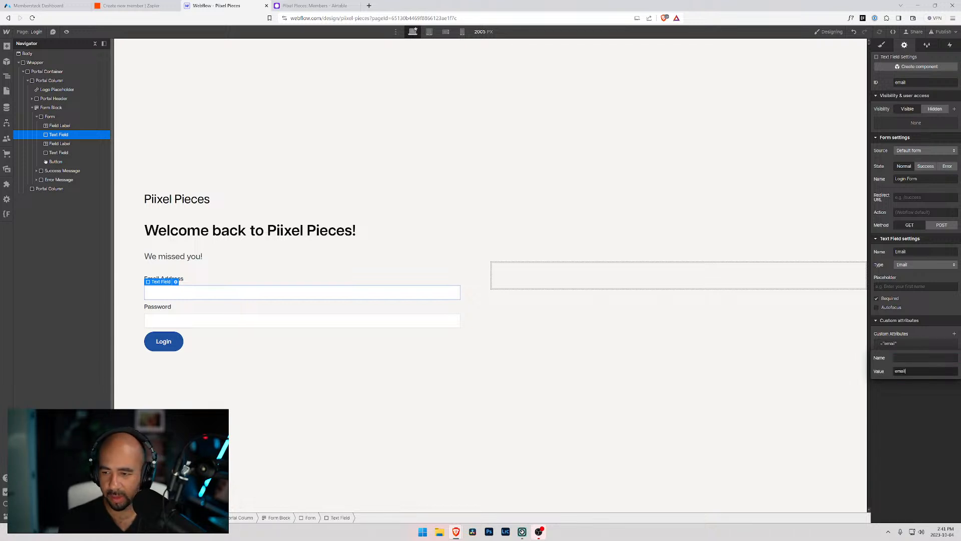
{"action": "left_click", "coordinate": [925, 357]}
{"action": "type", "text": "data-ms-member"}
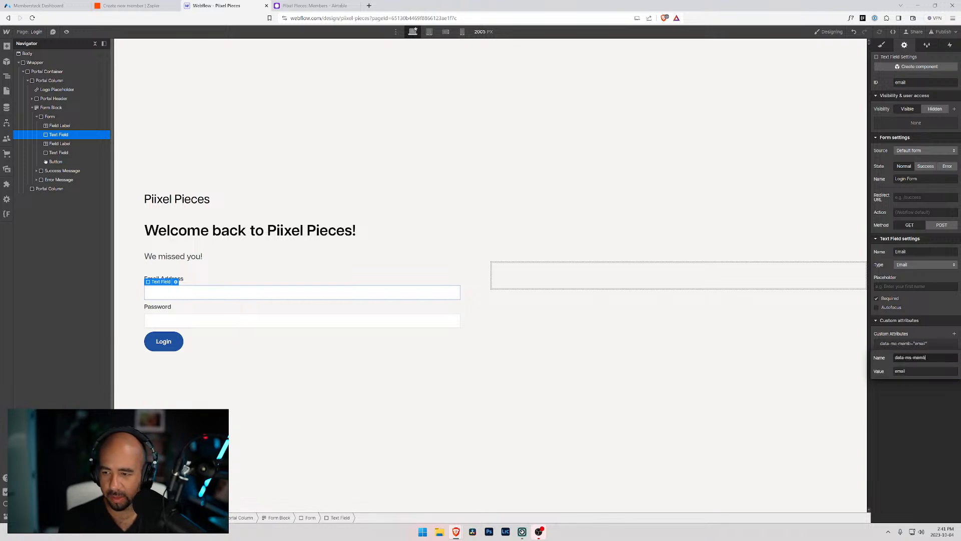
{"action": "key", "text": "Tab"}
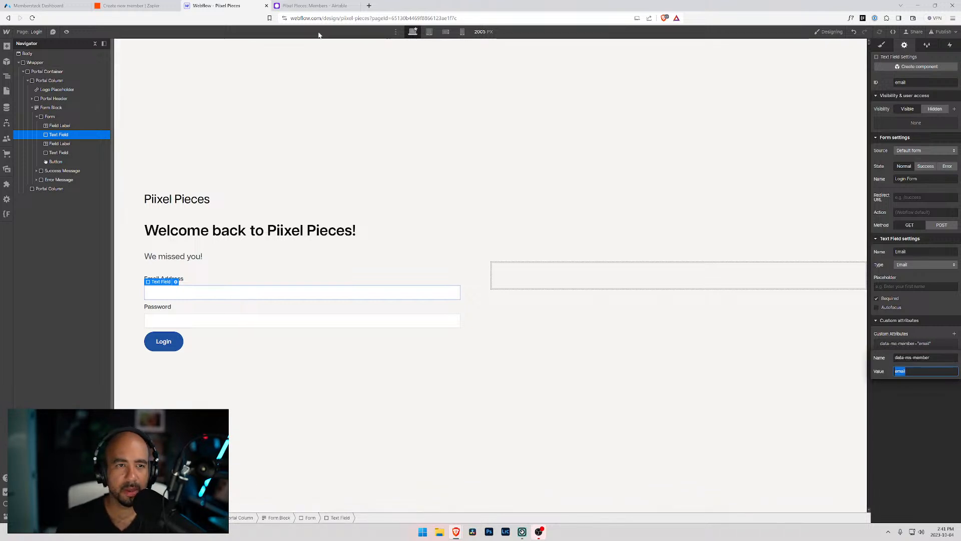
{"action": "left_click", "coordinate": [316, 5]}
{"action": "left_click", "coordinate": [215, 5]}
Search Memberstack attributes for 'email', keep the Email field's attribute, and start one on the Login button.
{"action": "left_click", "coordinate": [45, 5]}
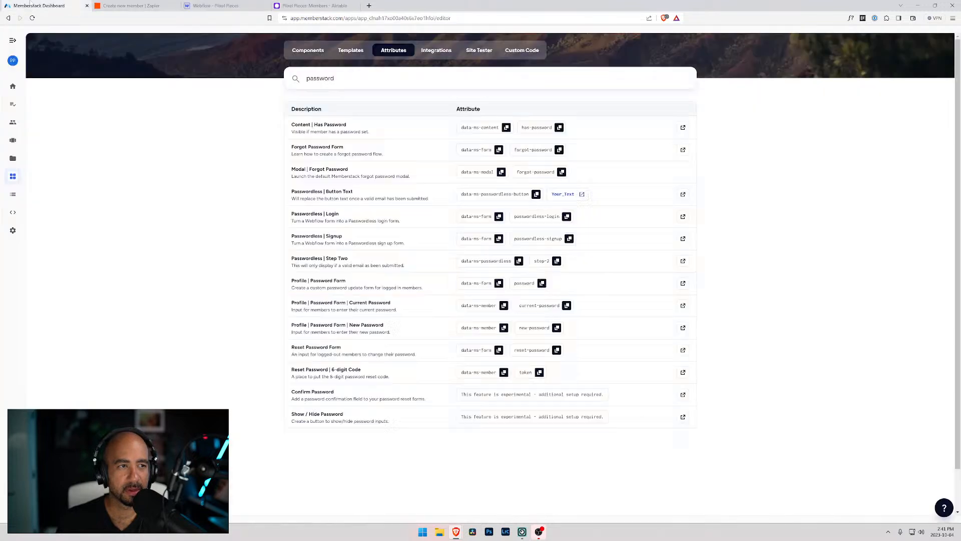
{"action": "left_click_drag", "start_coordinate": [339, 78], "coordinate": [246, 78]}
{"action": "type", "text": "ema"}
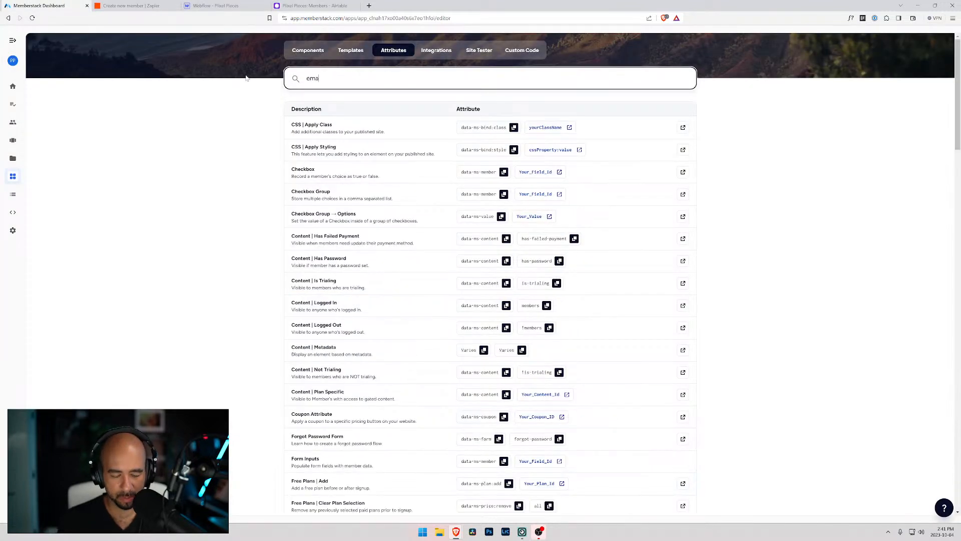
{"action": "type", "text": "il"}
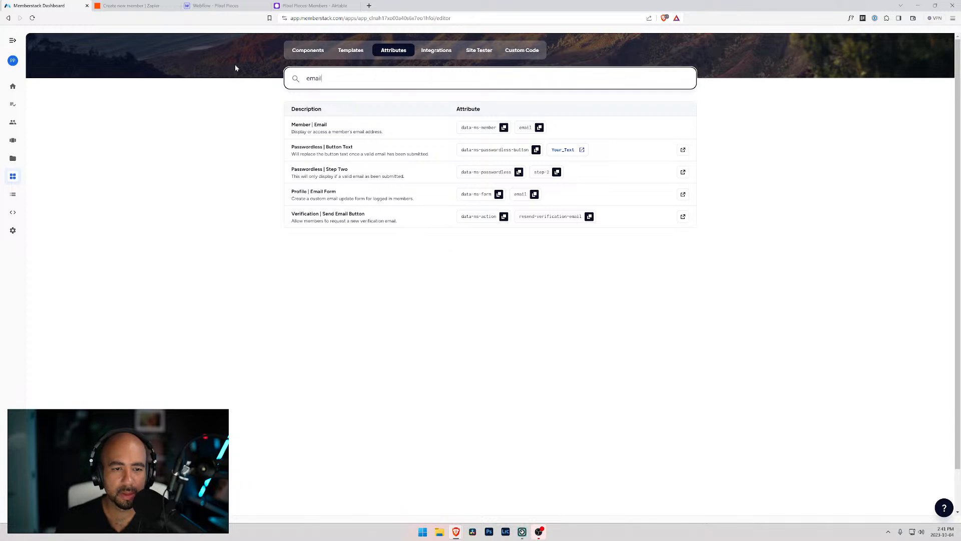
{"action": "left_click", "coordinate": [215, 5]}
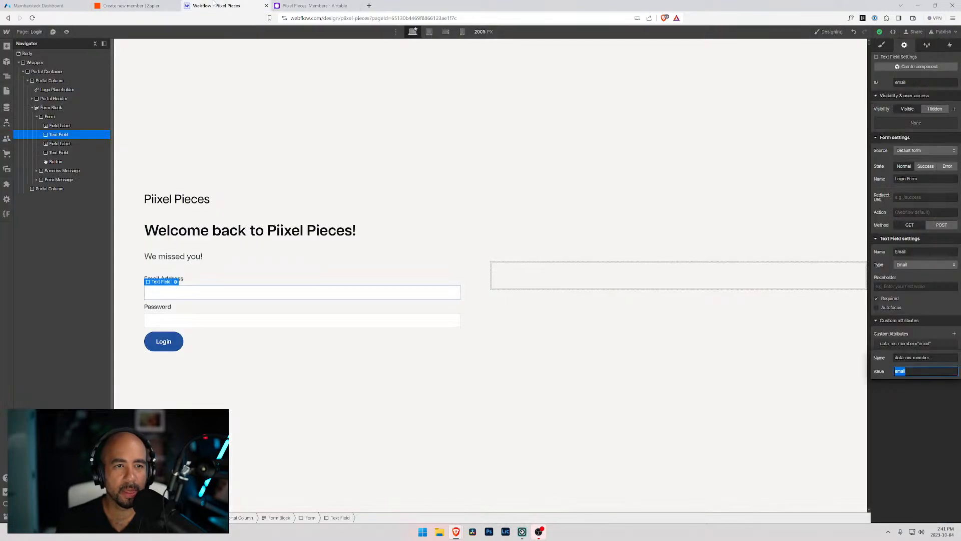
{"action": "left_click", "coordinate": [916, 402]}
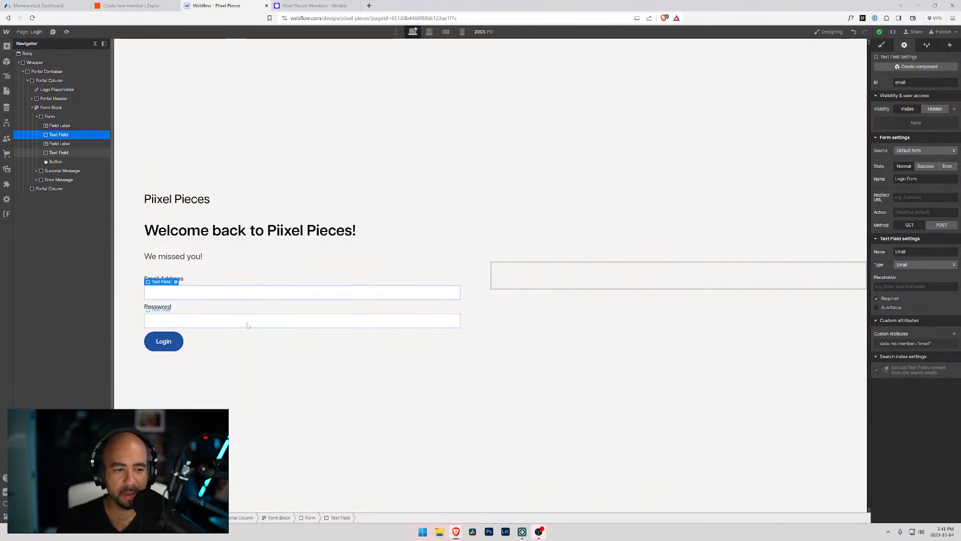
{"action": "left_click", "coordinate": [164, 341]}
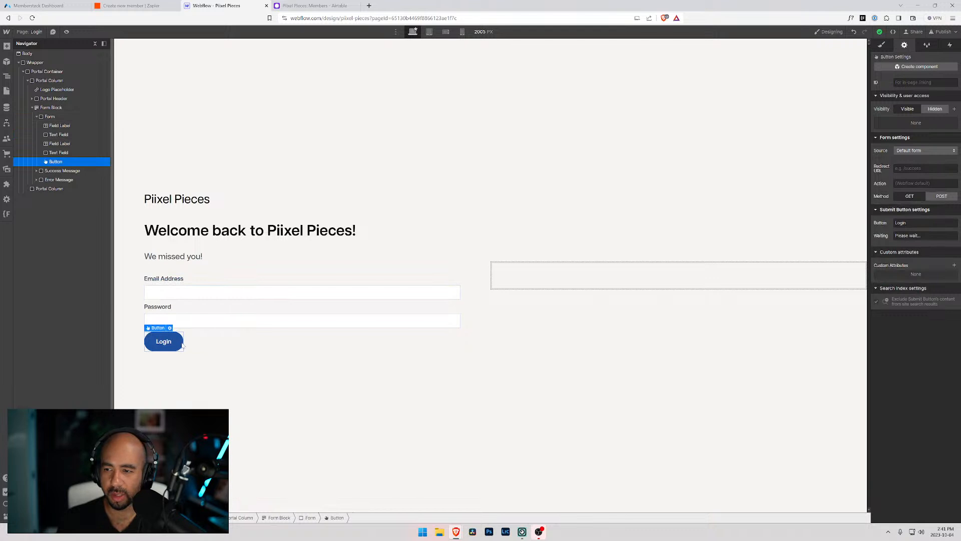
{"action": "left_click", "coordinate": [955, 265]}
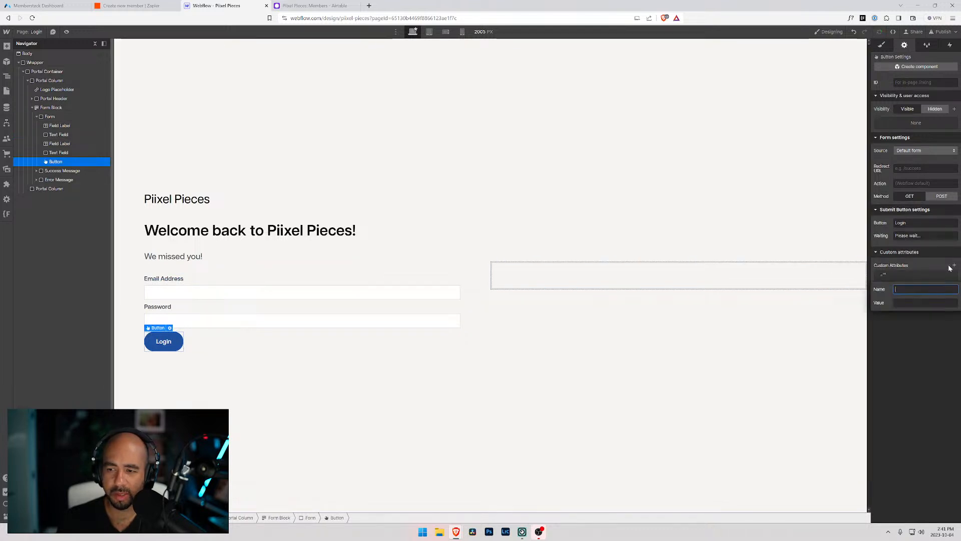
Search Memberstack attributes for 'login' and read the Login-Redirect Button description.
{"action": "left_click", "coordinate": [301, 5]}
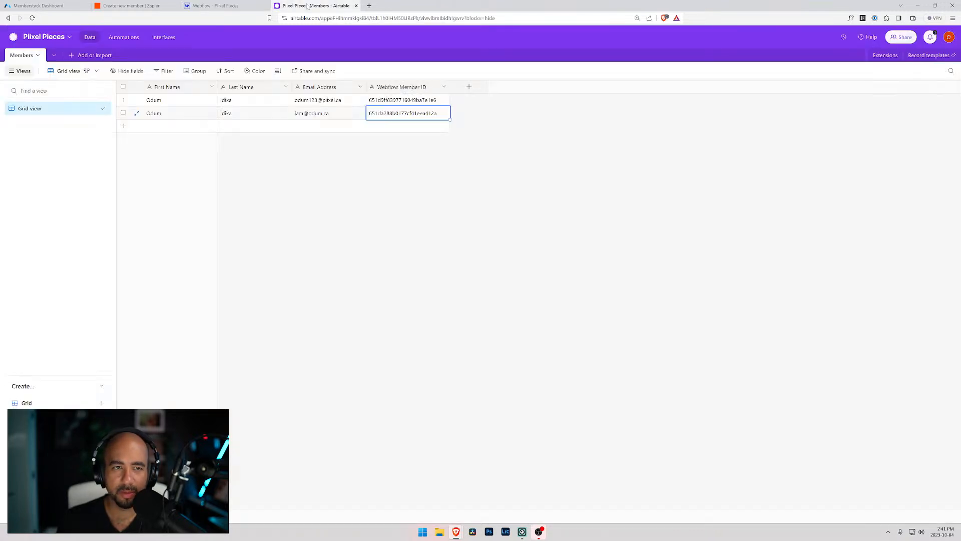
{"action": "left_click", "coordinate": [220, 5]}
{"action": "left_click", "coordinate": [55, 5]}
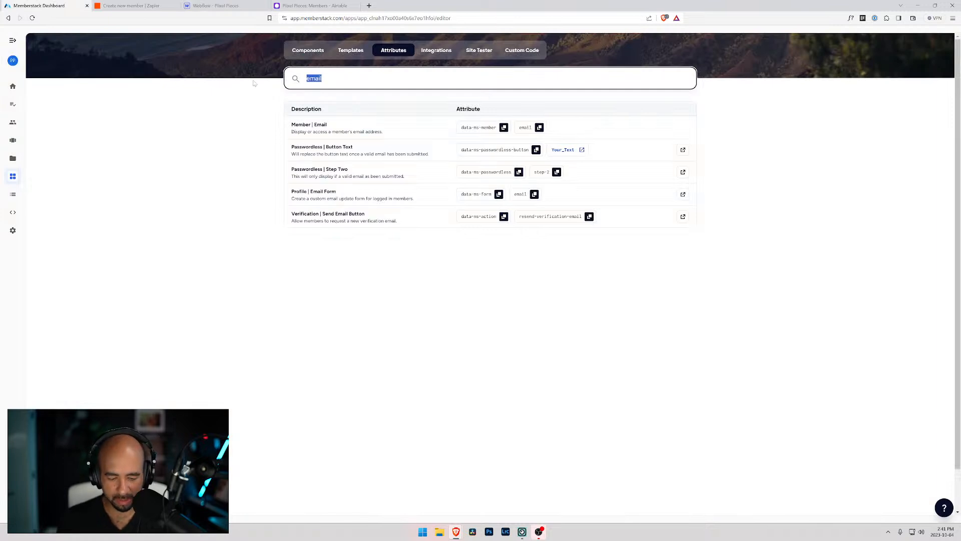
{"action": "type", "text": "login"}
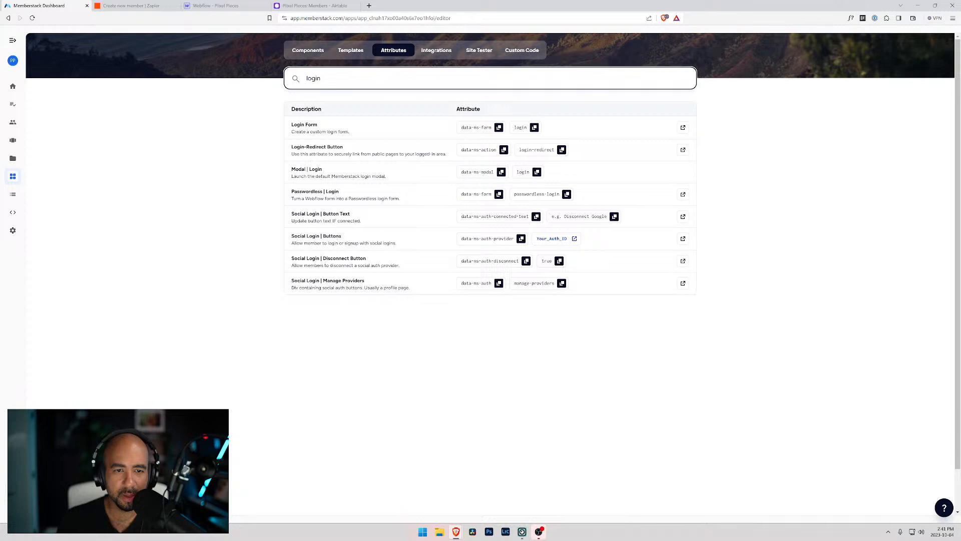
{"action": "left_click_drag", "start_coordinate": [358, 155], "coordinate": [434, 160]}
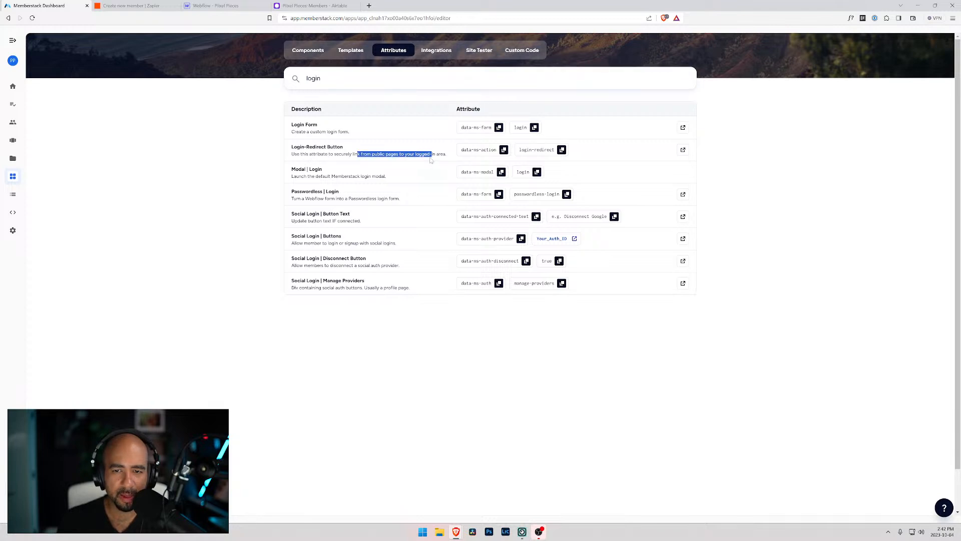
{"action": "left_click_drag", "start_coordinate": [311, 154], "coordinate": [446, 155]}
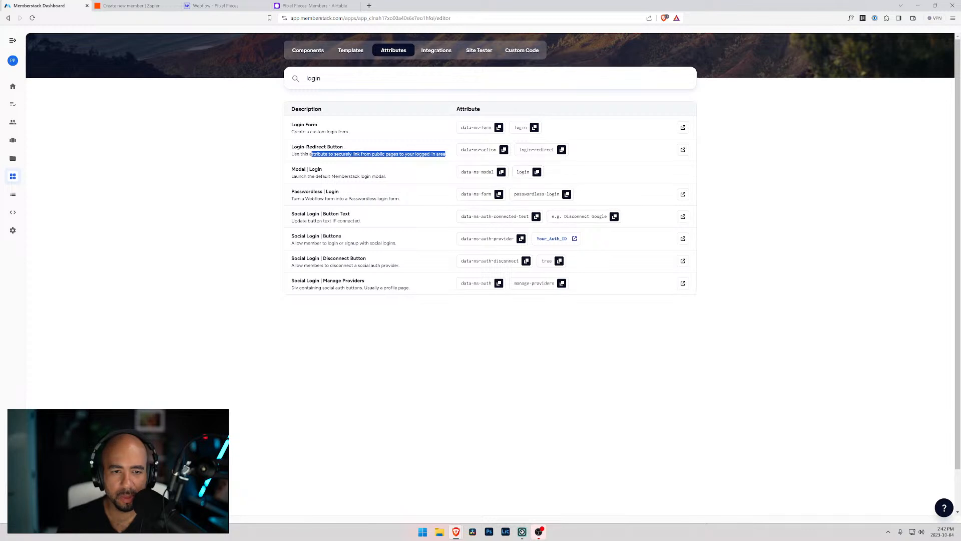
{"action": "left_click", "coordinate": [215, 6]}
Revisit the Signup page's Join now button and check the Airtable Members table.
{"action": "key", "text": "p"}
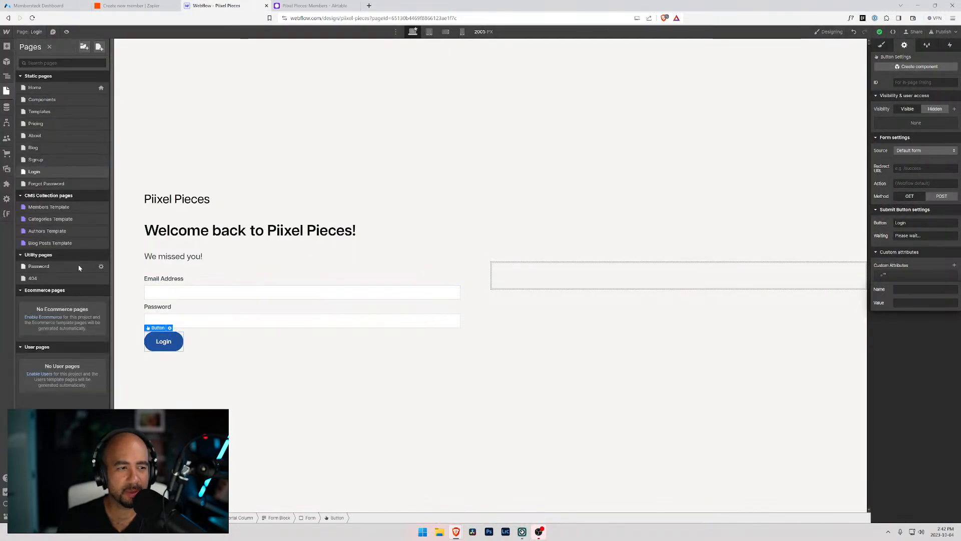
{"action": "left_click", "coordinate": [34, 160]}
{"action": "left_click", "coordinate": [189, 372]}
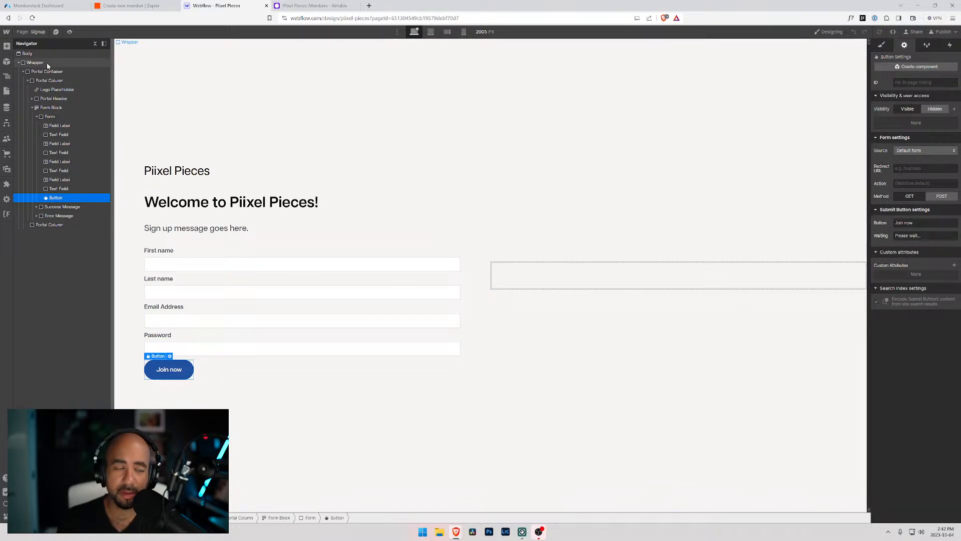
{"action": "left_click", "coordinate": [311, 6]}
{"action": "left_click", "coordinate": [234, 5]}
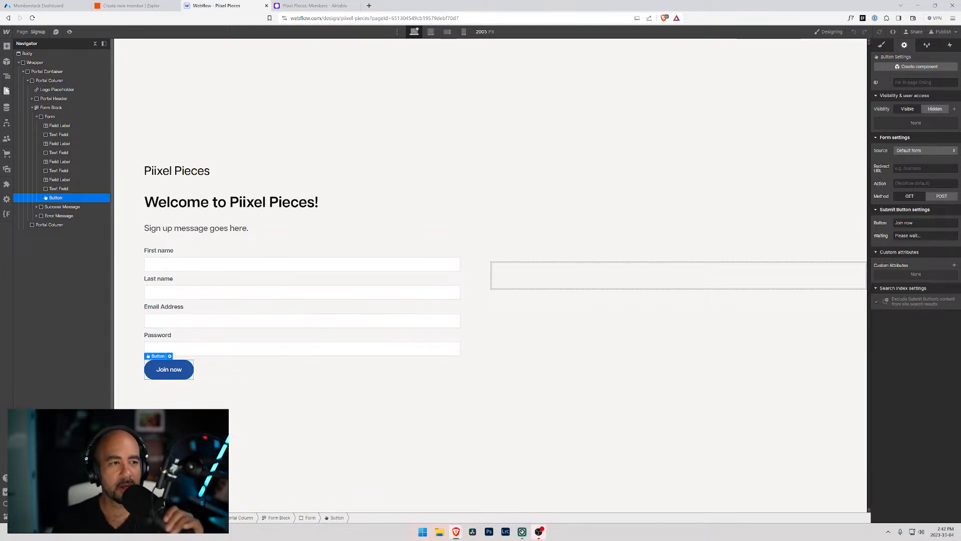
Open the Components page's settings and look over the Home page.
{"action": "left_click", "coordinate": [6, 91]}
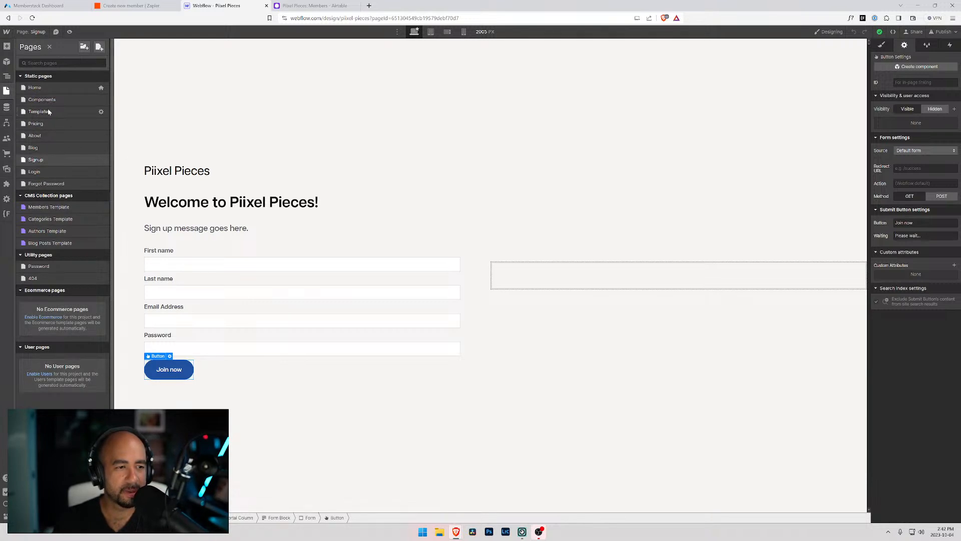
{"action": "left_click", "coordinate": [42, 100]}
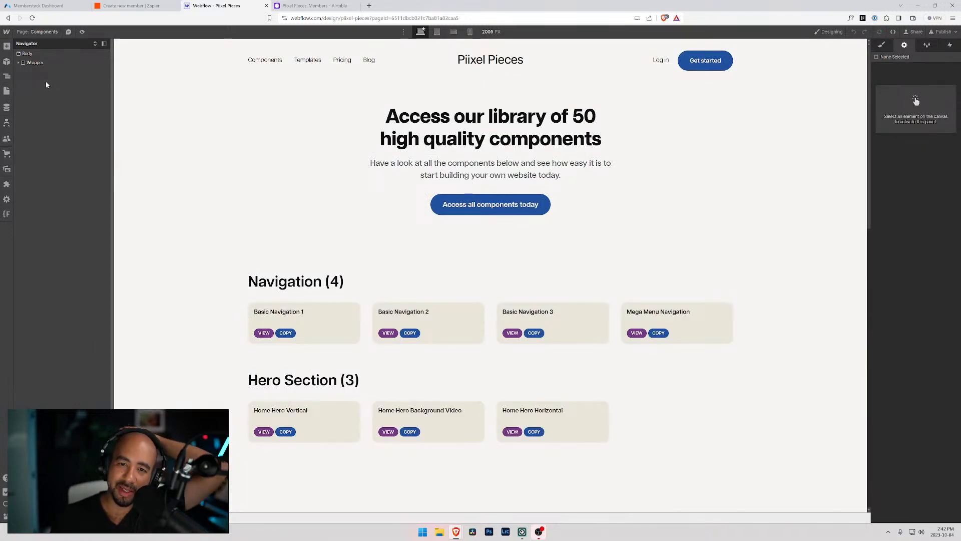
{"action": "left_click", "coordinate": [43, 33]}
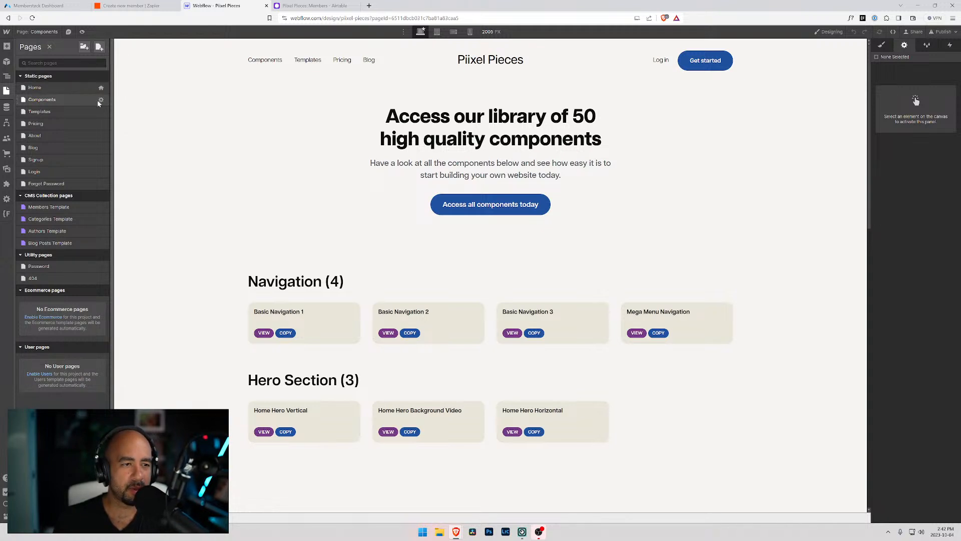
{"action": "left_click", "coordinate": [101, 100]}
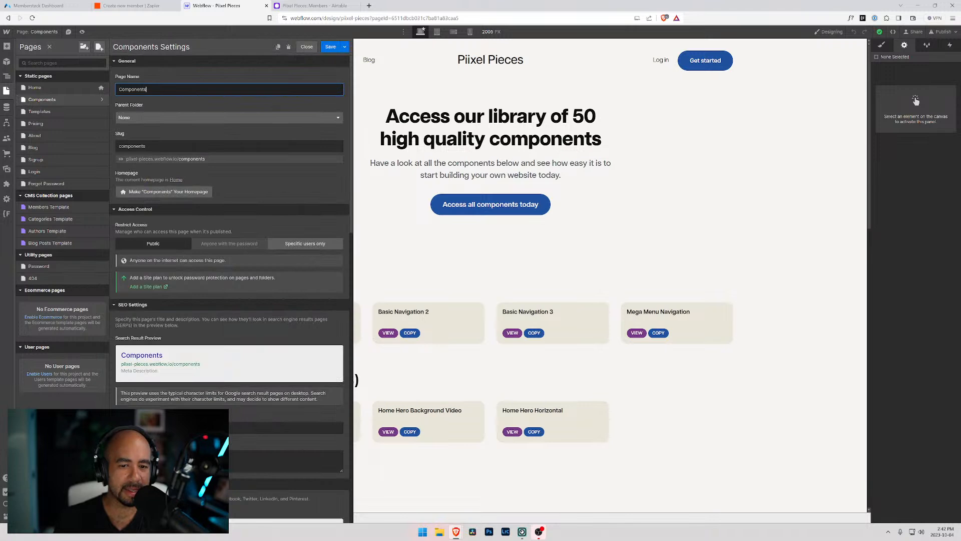
{"action": "left_click", "coordinate": [36, 89]}
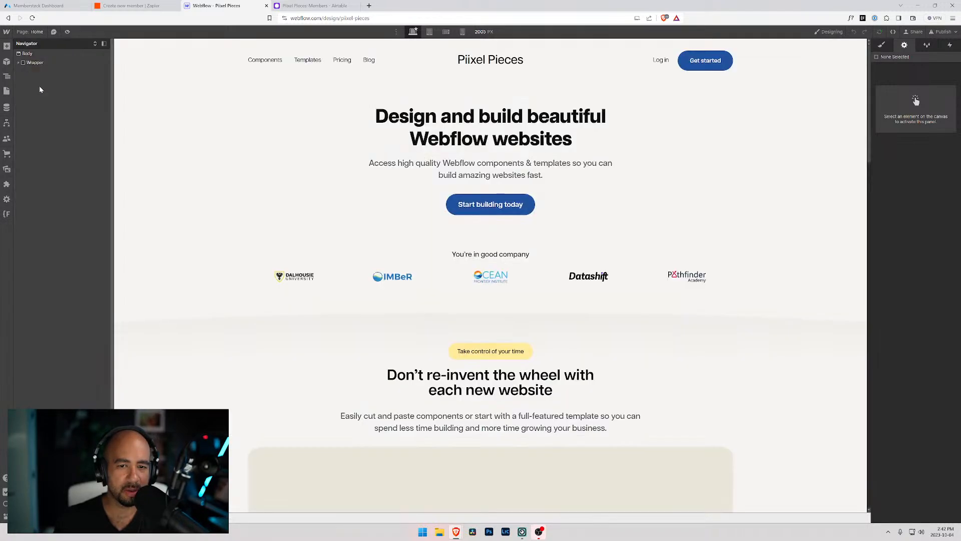
{"action": "scroll", "coordinate": [266, 301], "scroll_direction": "down", "scroll_amount": 18}
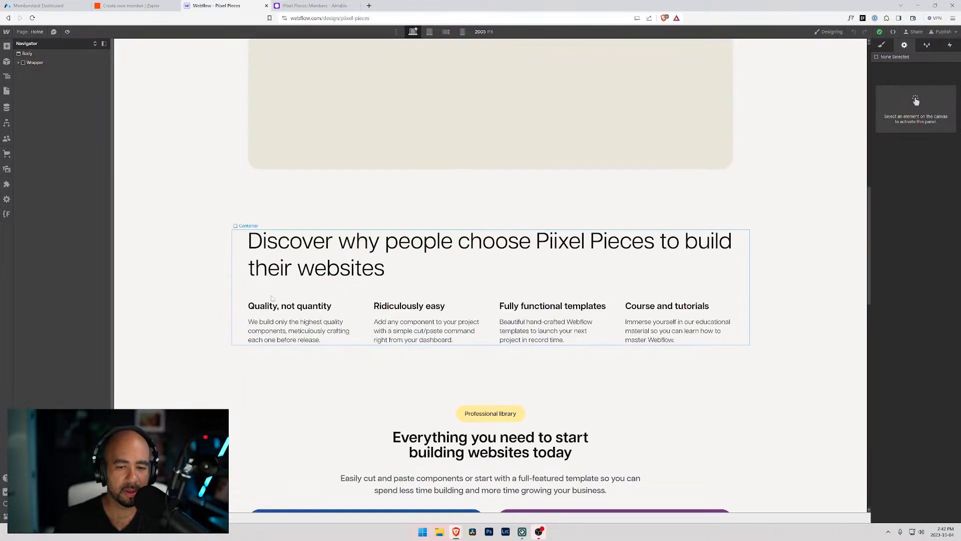
{"action": "scroll", "coordinate": [266, 301], "scroll_direction": "up", "scroll_amount": 16}
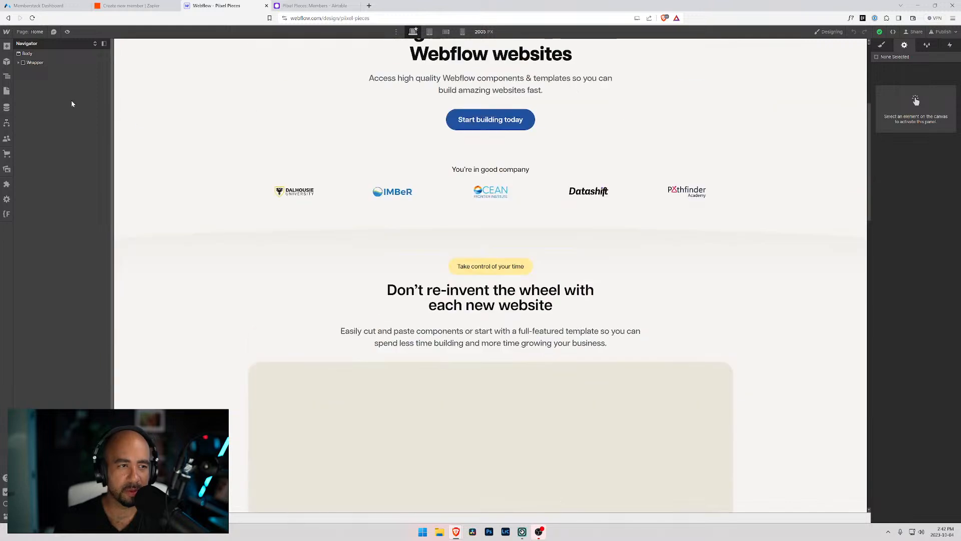
Duplicate the Components page as a new page named 'Dashboard'.
{"action": "left_click", "coordinate": [32, 31]}
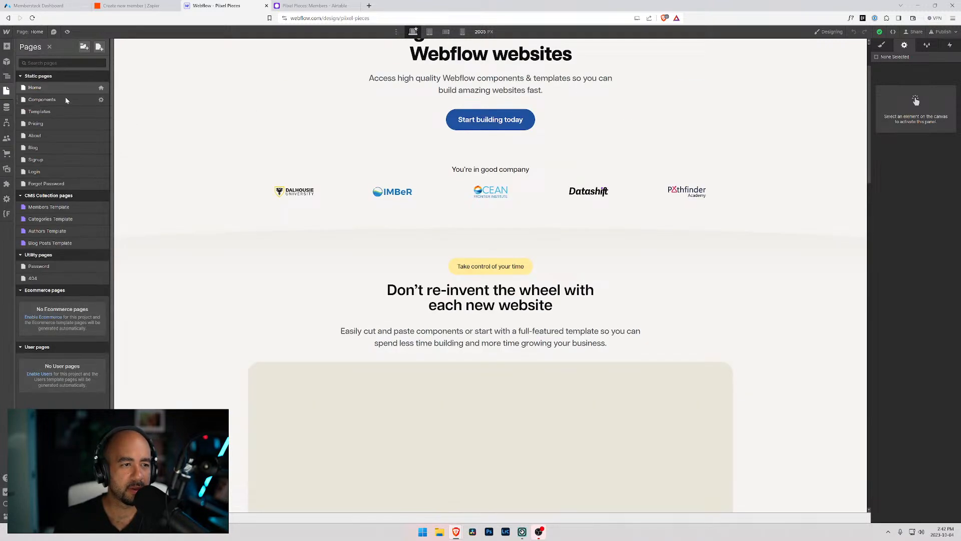
{"action": "left_click", "coordinate": [100, 100]}
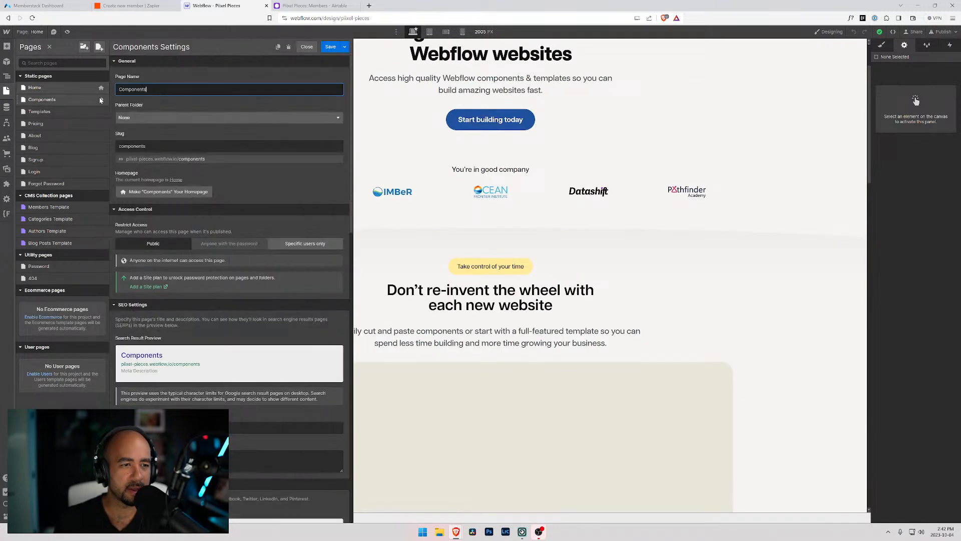
{"action": "left_click", "coordinate": [278, 46]}
{"action": "type", "text": "Dash"}
{"action": "key", "text": "BackSpace"}
{"action": "type", "text": "shboard"}
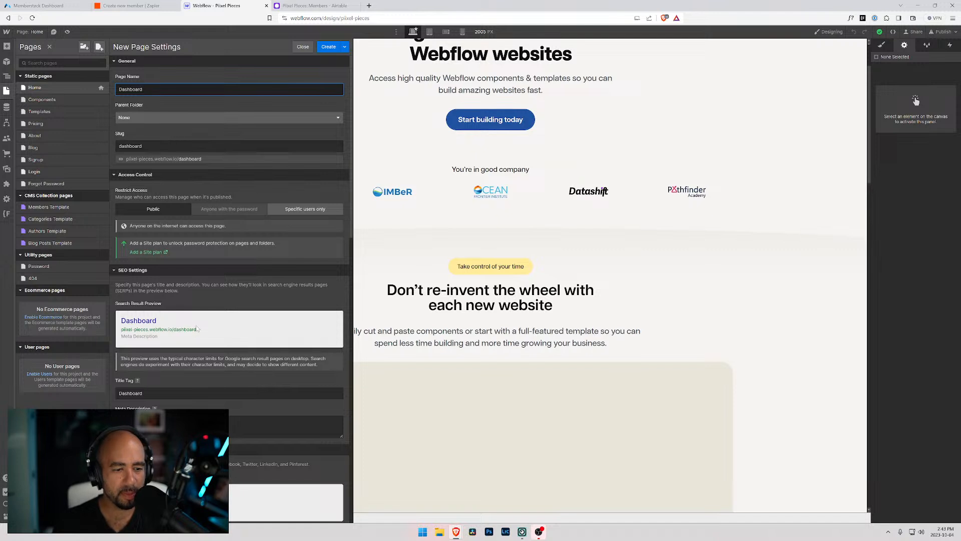
{"action": "left_click", "coordinate": [329, 47]}
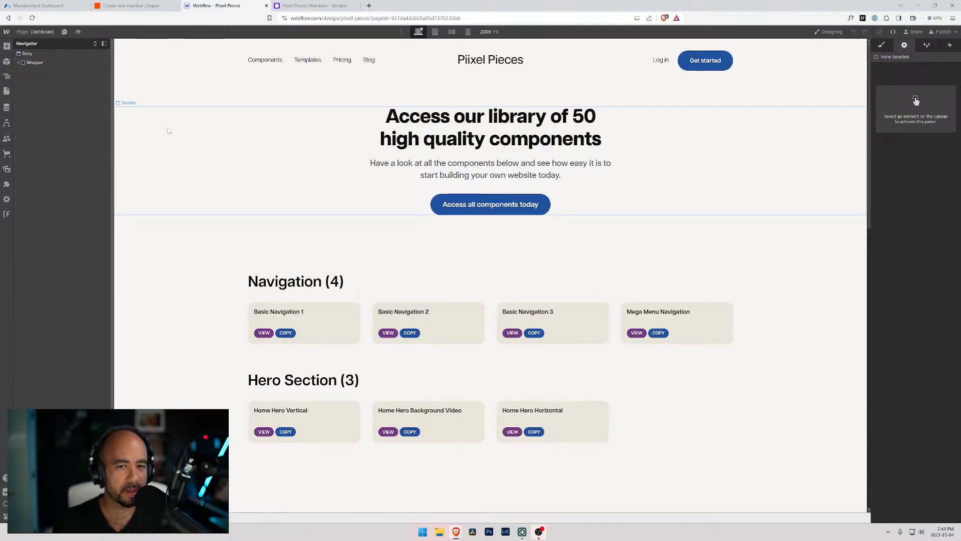
Begin replacing the hero heading text with a 'Welcome to Piixel Pieces' greeting.
{"action": "left_click", "coordinate": [464, 141]}
{"action": "double_click", "coordinate": [464, 140]}
{"action": "type", "text": "Welcome"}
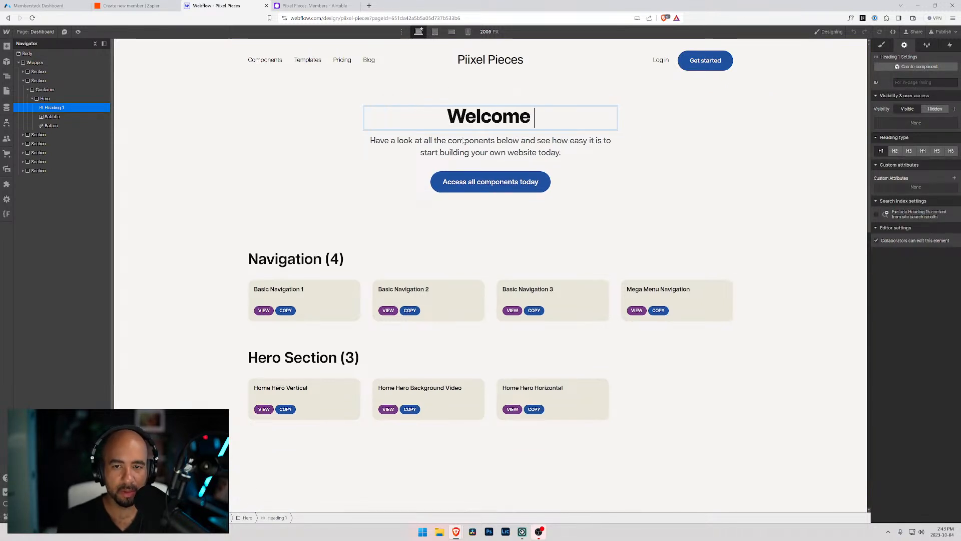
{"action": "type", "text": " to"}
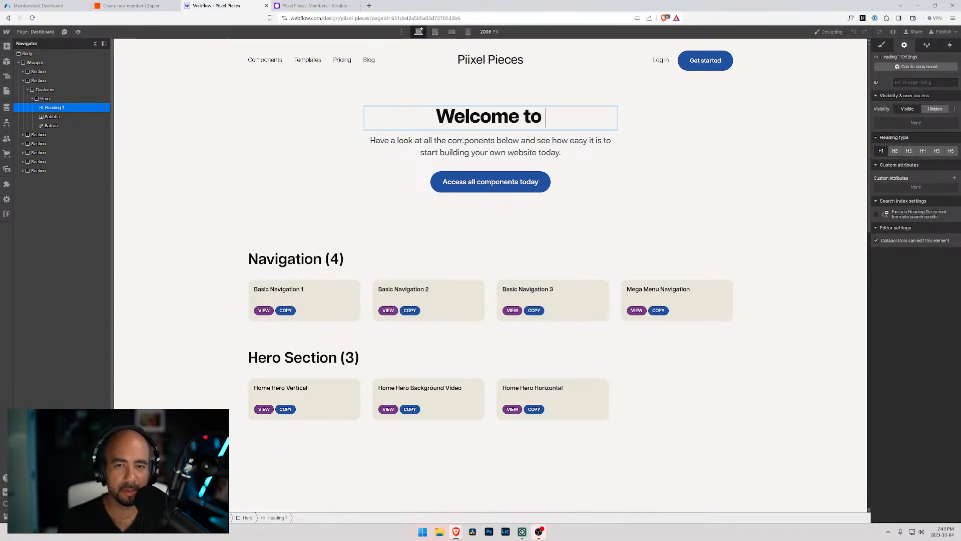
{"action": "type", "text": " Piixel Pice"}
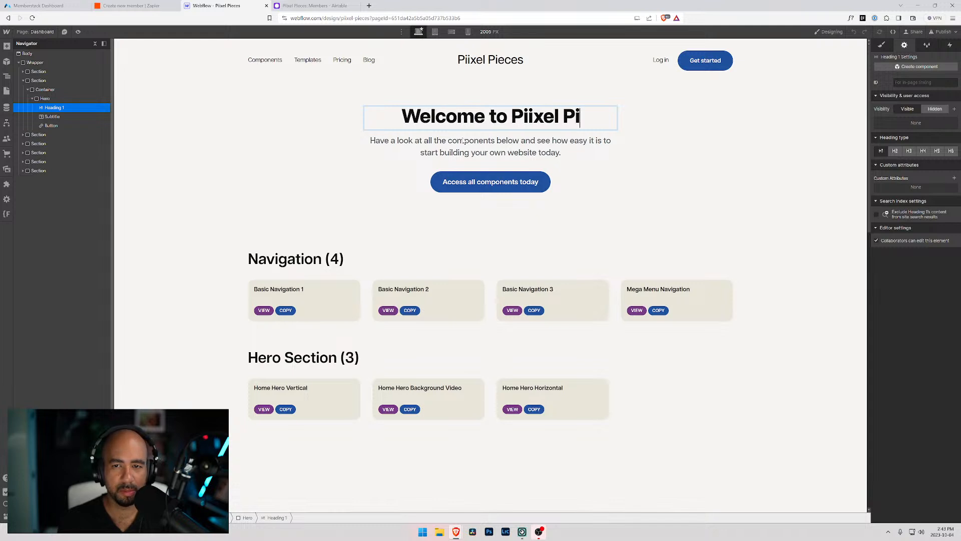
Finish the heading as 'Welcome to Piixel Pieces' and set the subtitle to 'Login works!'.
{"action": "key", "text": "BackSpace"}
{"action": "key", "text": "BackSpace"}
{"action": "type", "text": "eces"}
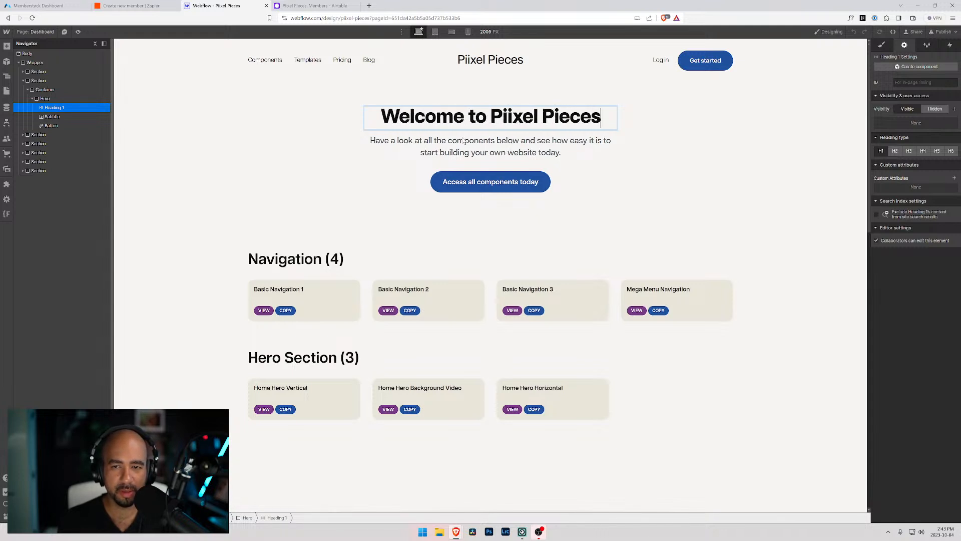
{"action": "left_click", "coordinate": [463, 142]}
{"action": "double_click", "coordinate": [464, 141]}
{"action": "type", "text": "Login word"}
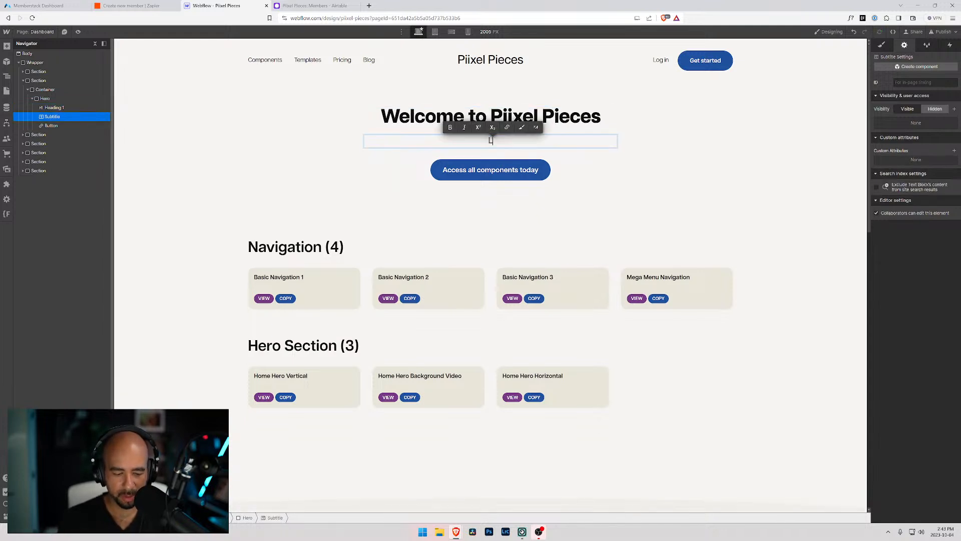
{"action": "key", "text": "BackSpace"}
{"action": "key", "text": "BackSpace"}
{"action": "type", "text": "rks!"}
Delete the 'Access all components today' button and review the sections below.
{"action": "left_click", "coordinate": [470, 170]}
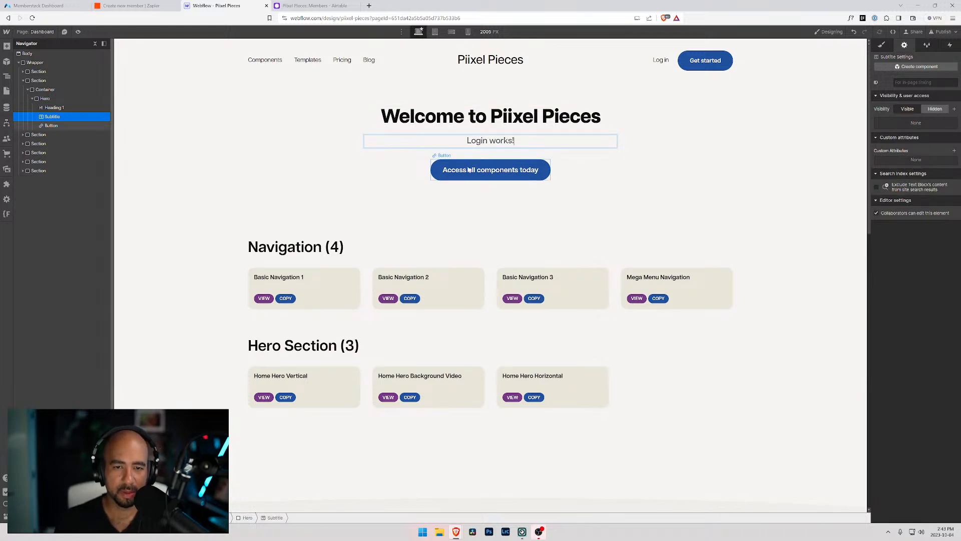
{"action": "key", "text": "Delete"}
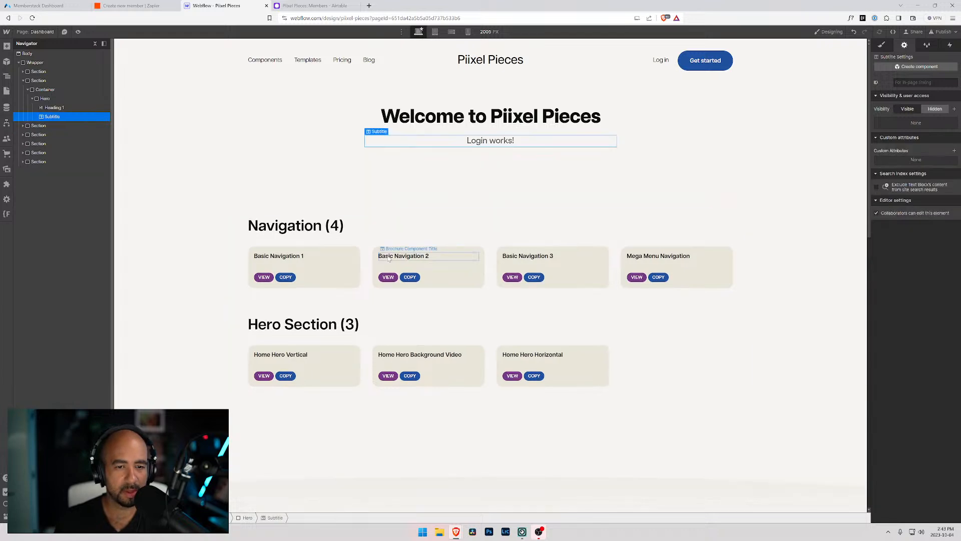
{"action": "left_click", "coordinate": [406, 242]}
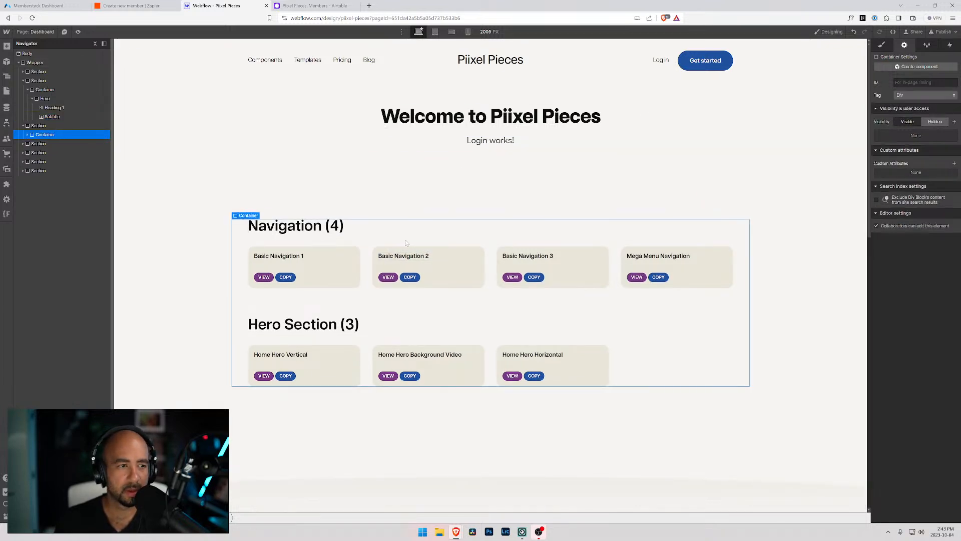
{"action": "scroll", "coordinate": [417, 284], "scroll_direction": "down", "scroll_amount": 5}
{"action": "scroll", "coordinate": [392, 276], "scroll_direction": "down", "scroll_amount": 3}
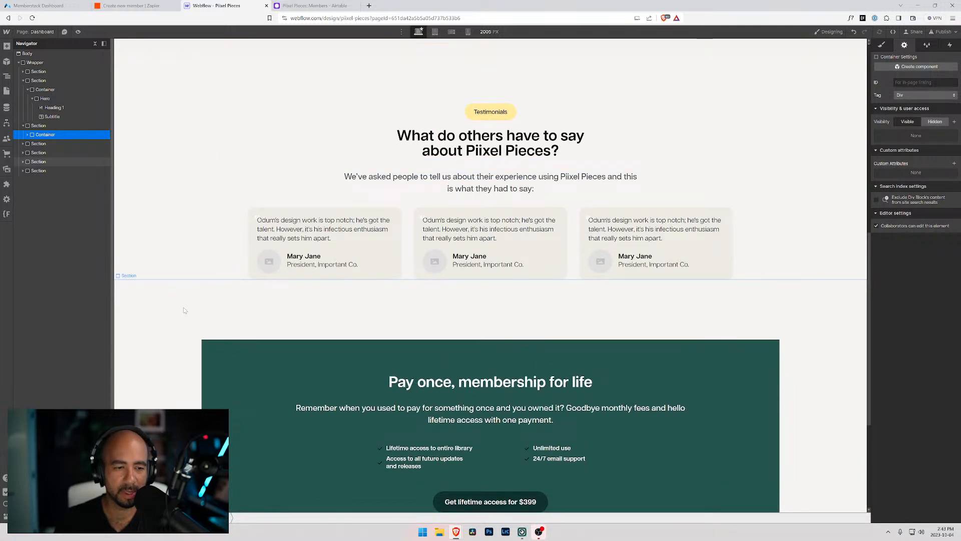
{"action": "left_click", "coordinate": [39, 162]}
{"action": "scroll", "coordinate": [222, 265], "scroll_direction": "up", "scroll_amount": 15}
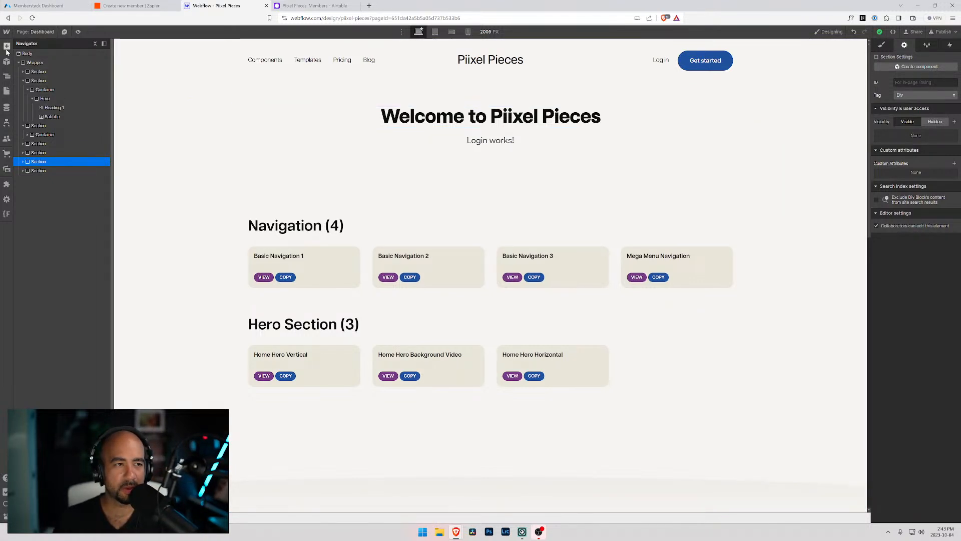
In the Piixel Pieces Membership plan's redirects, send members to dashboard after login.
{"action": "left_click", "coordinate": [40, 6]}
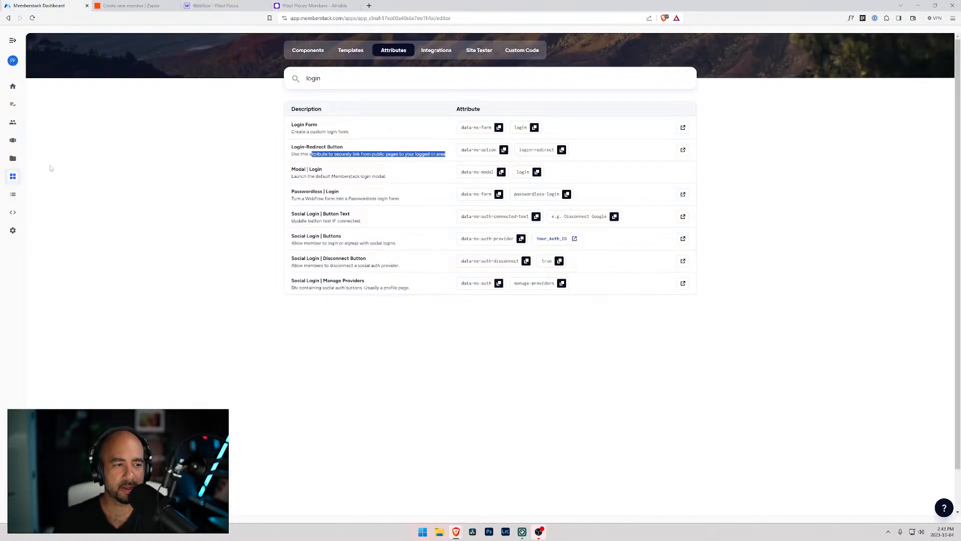
{"action": "left_click", "coordinate": [13, 142]}
{"action": "left_click", "coordinate": [506, 141]}
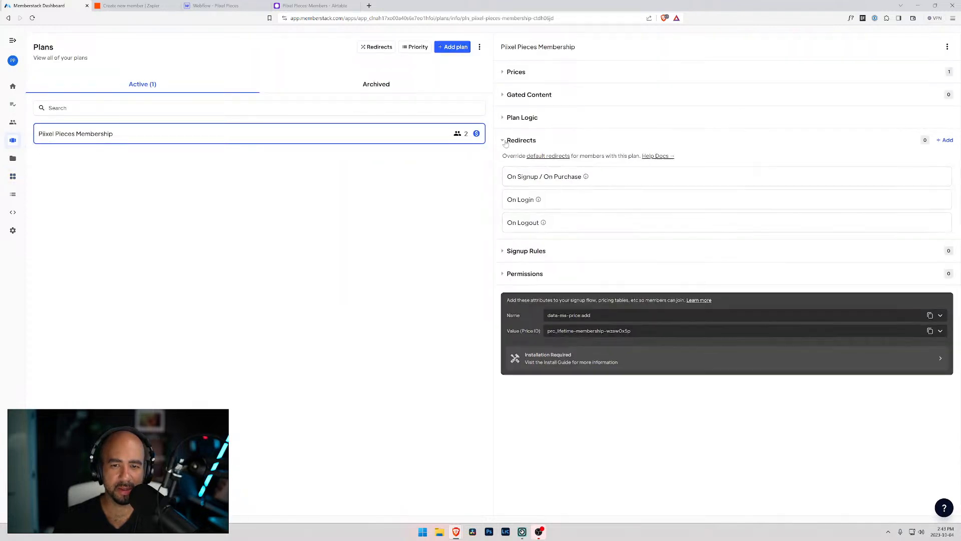
{"action": "left_click", "coordinate": [542, 202]}
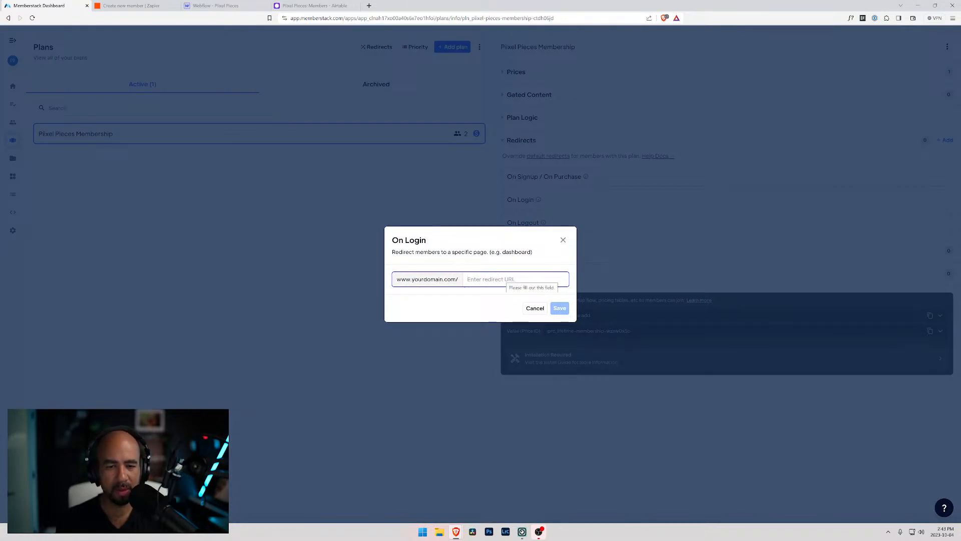
{"action": "left_click_drag", "start_coordinate": [406, 281], "coordinate": [436, 280]}
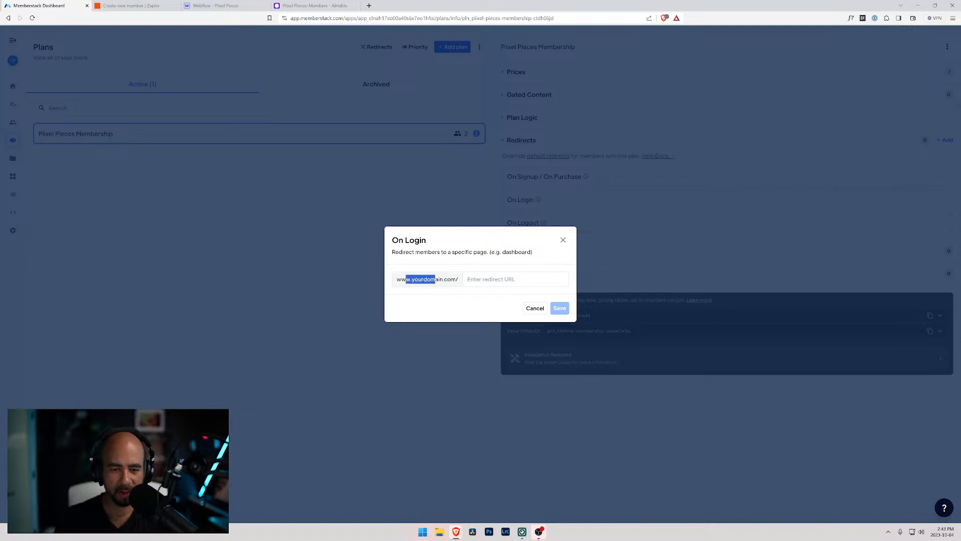
{"action": "left_click", "coordinate": [479, 279]}
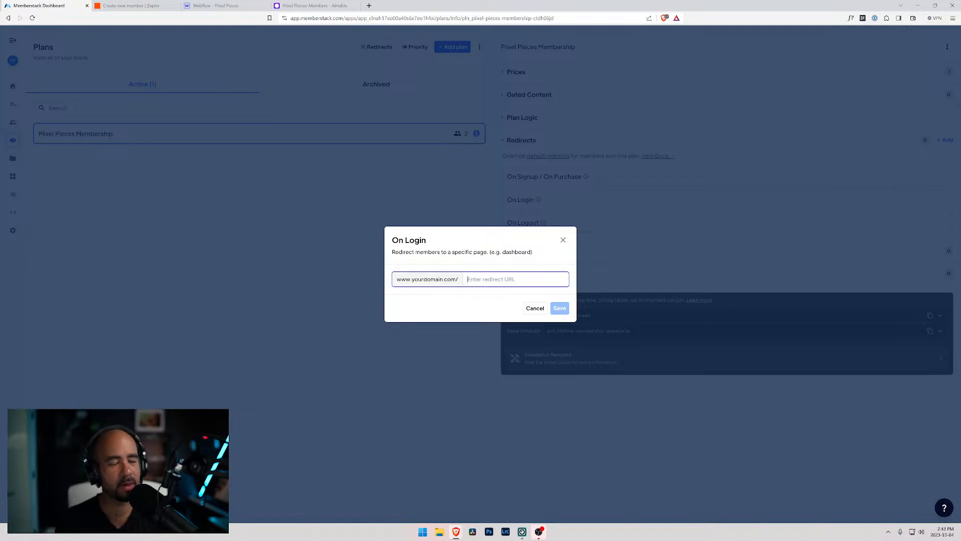
{"action": "type", "text": "dashboard"}
{"action": "left_click", "coordinate": [560, 308]}
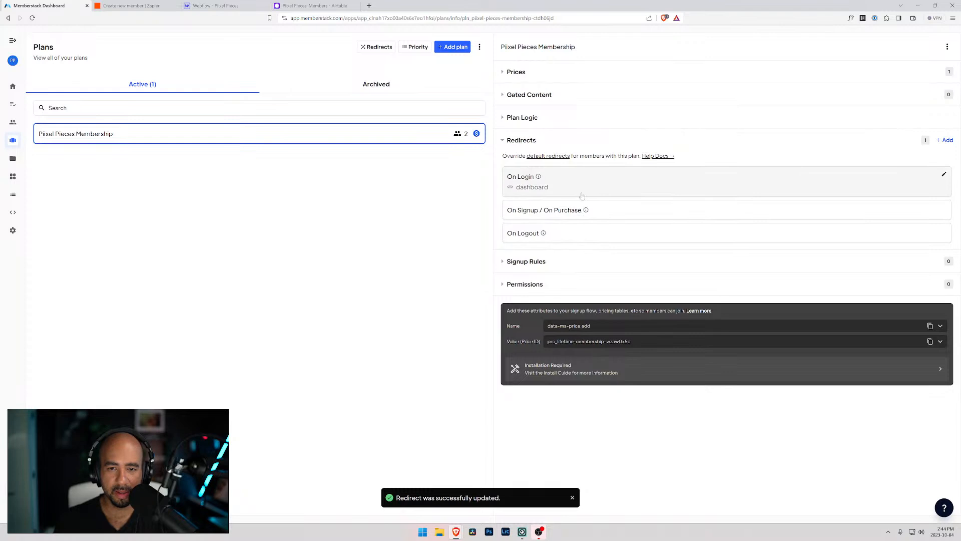
Set the signup redirect to dashboard as well and leave the logout redirect unset.
{"action": "left_click", "coordinate": [601, 211]}
{"action": "type", "text": "dashboard"}
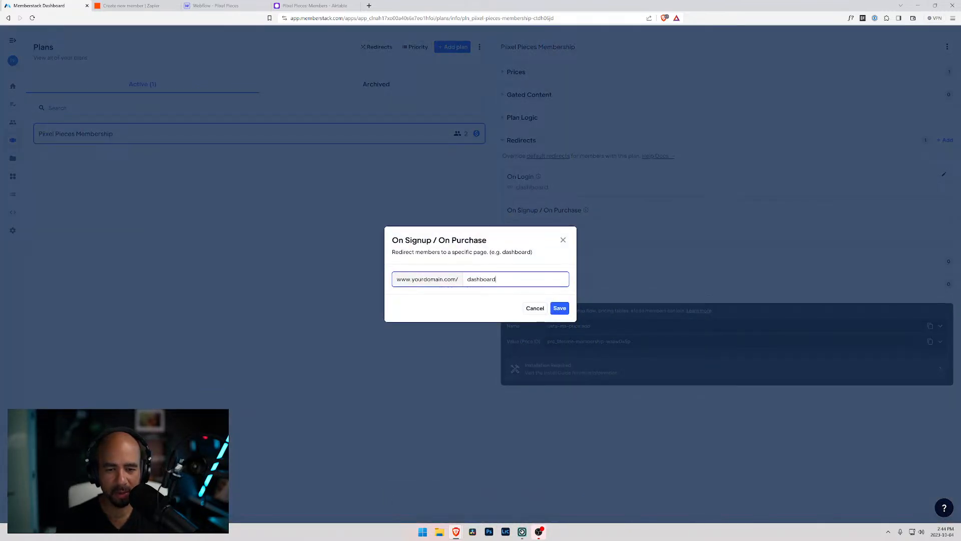
{"action": "left_click", "coordinate": [558, 308]}
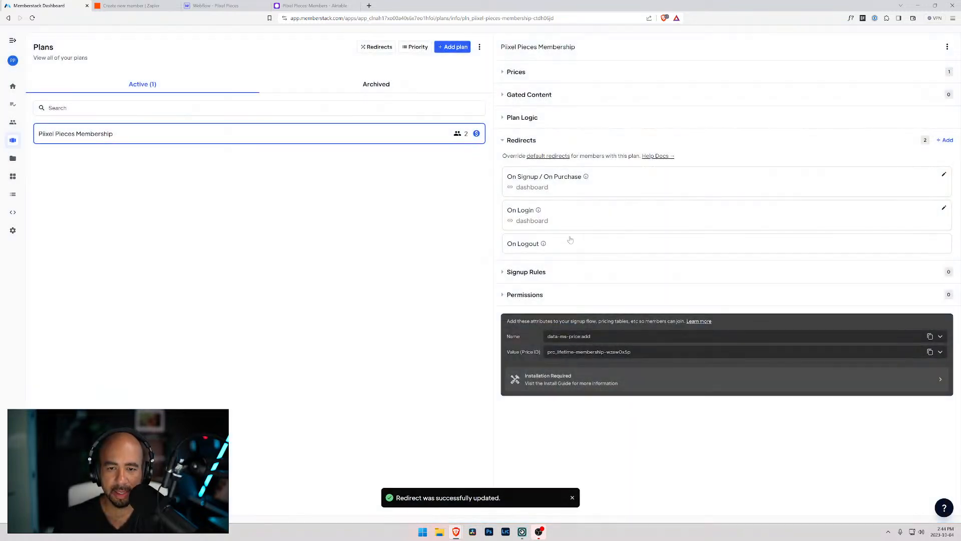
{"action": "left_click", "coordinate": [551, 244]}
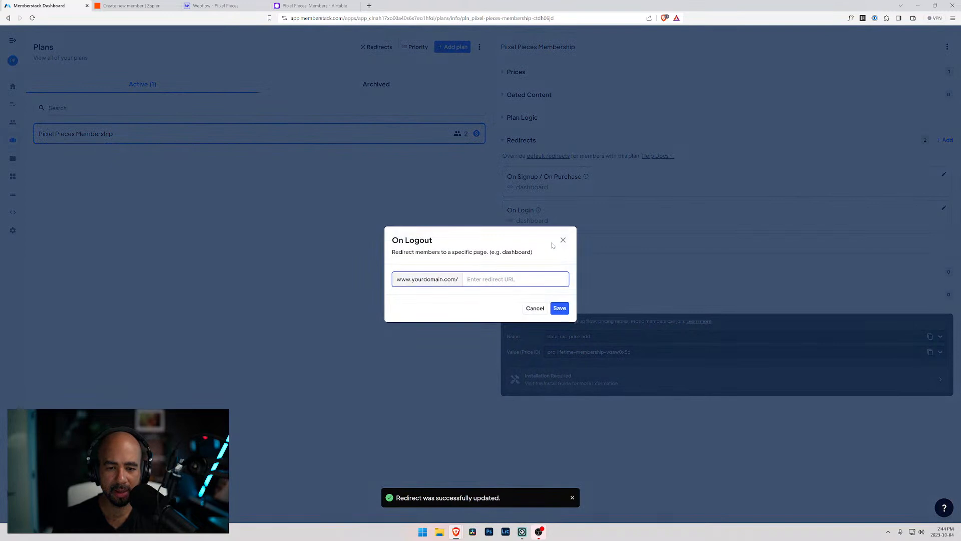
{"action": "left_click", "coordinate": [563, 240]}
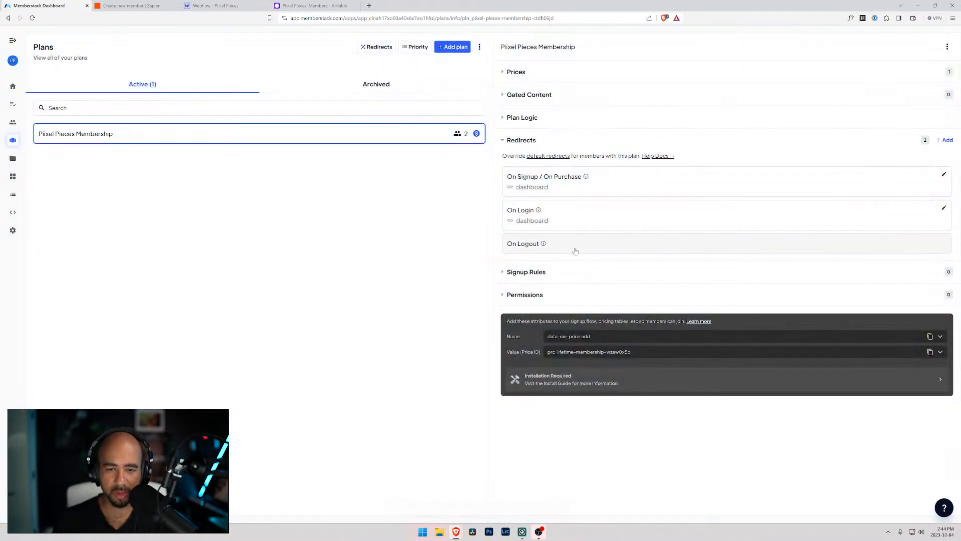
{"action": "left_click", "coordinate": [504, 273]}
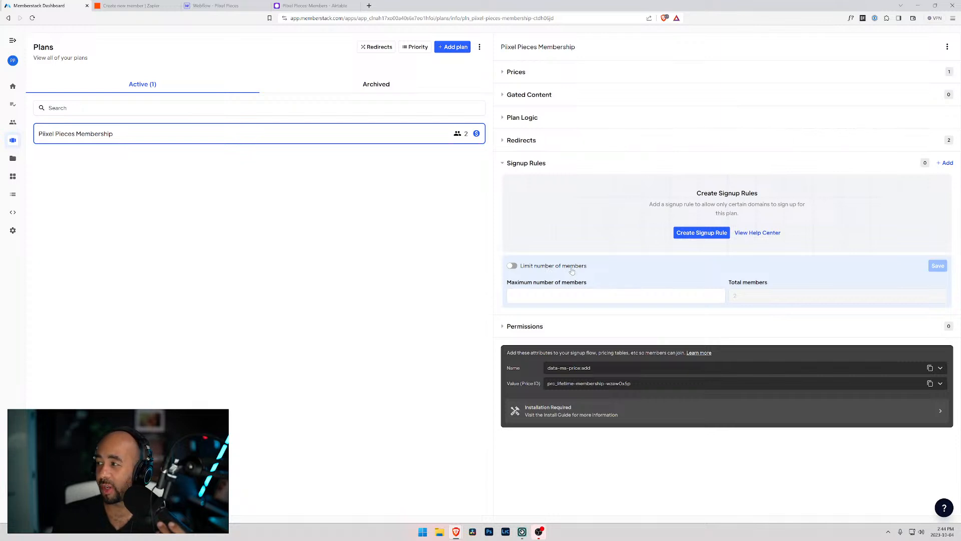
Review the plan's signup rules and gated content, cancel adding gated content, and return to Webflow.
{"action": "left_click", "coordinate": [503, 163]}
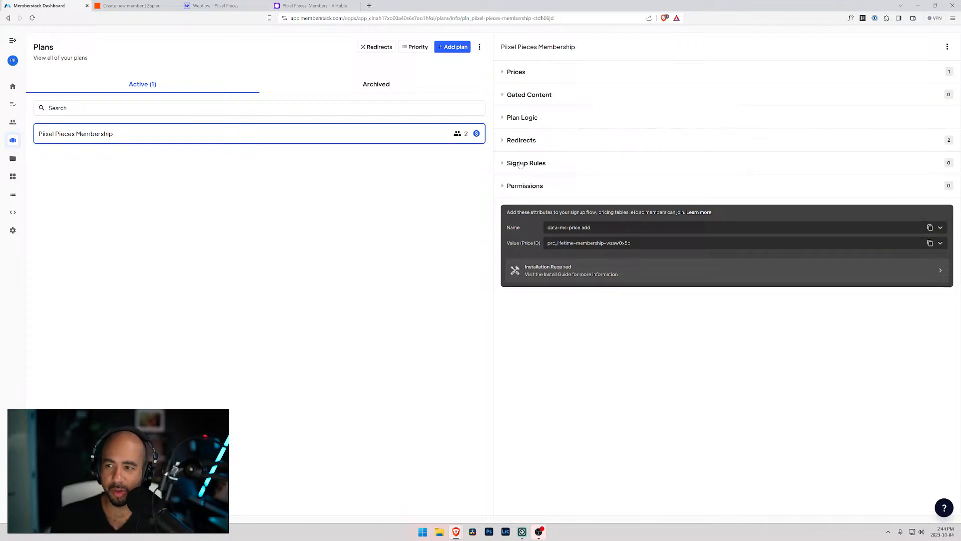
{"action": "left_click", "coordinate": [504, 95]}
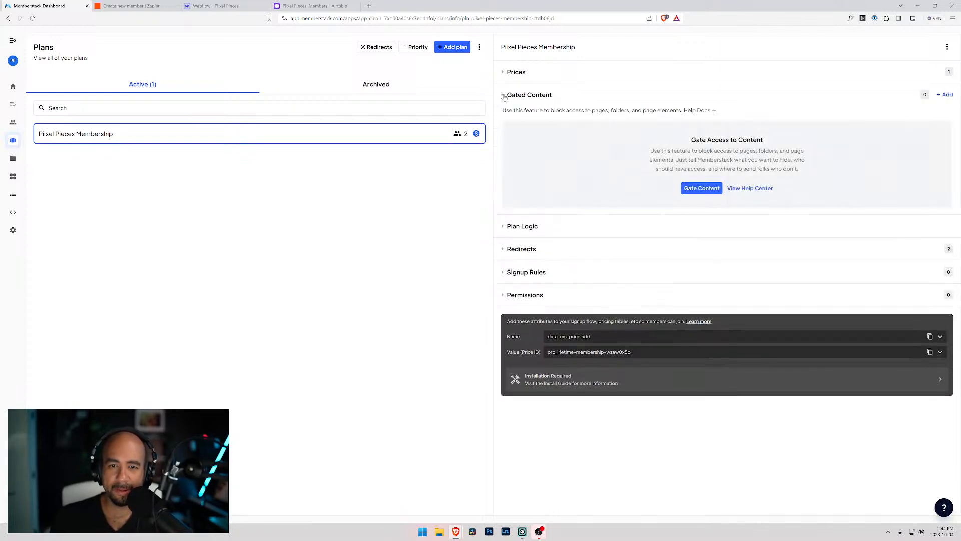
{"action": "left_click", "coordinate": [695, 190]}
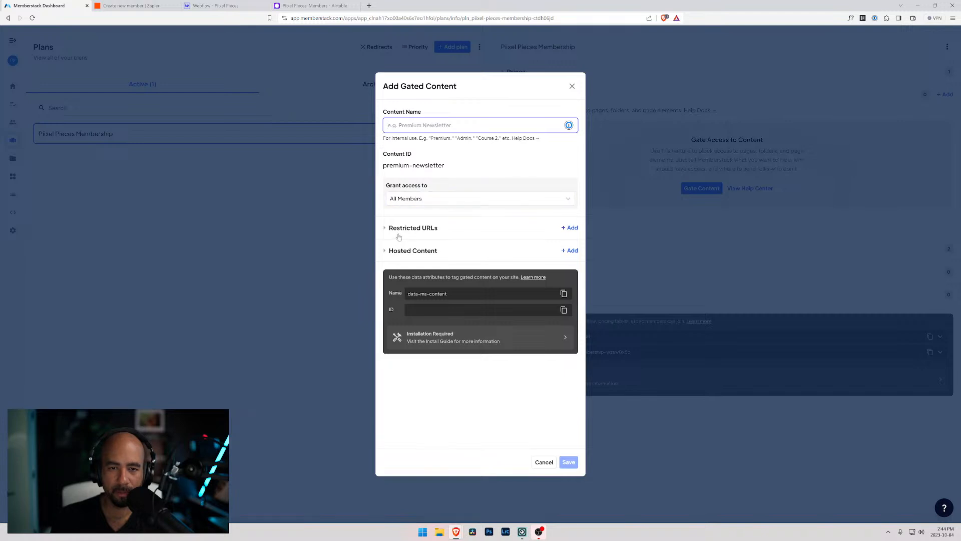
{"action": "left_click", "coordinate": [571, 86]}
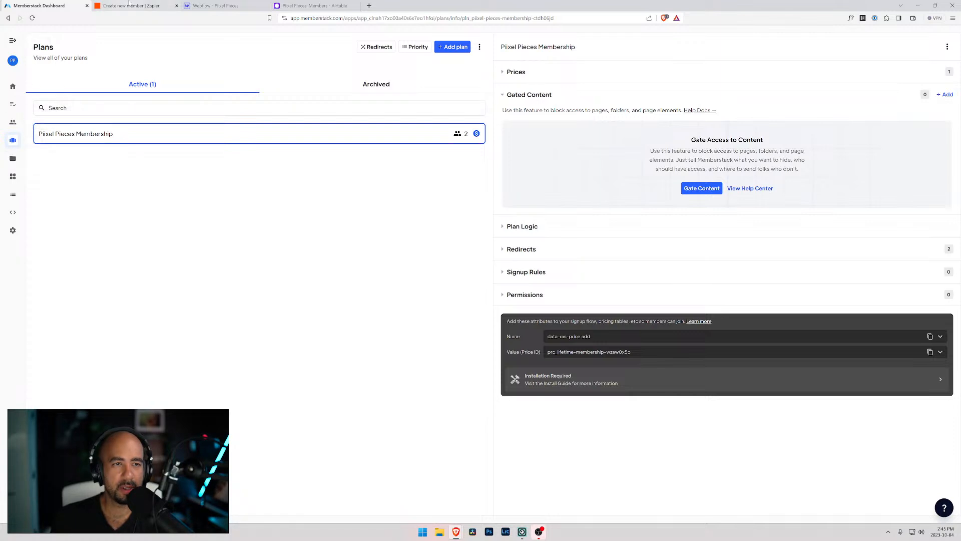
{"action": "left_click", "coordinate": [215, 5]}
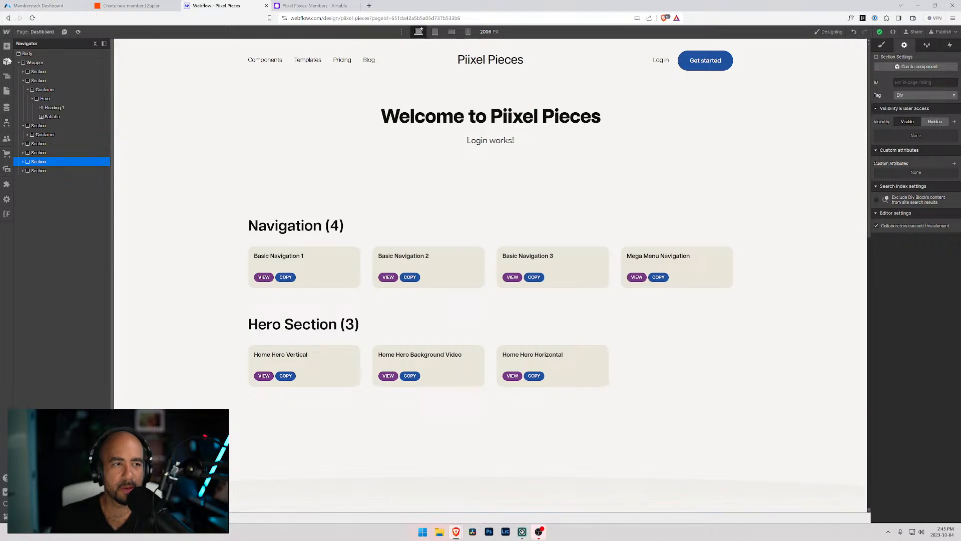
Open the Login page and publish the site to piixel-pieces.webflow.io.
{"action": "left_click", "coordinate": [7, 91]}
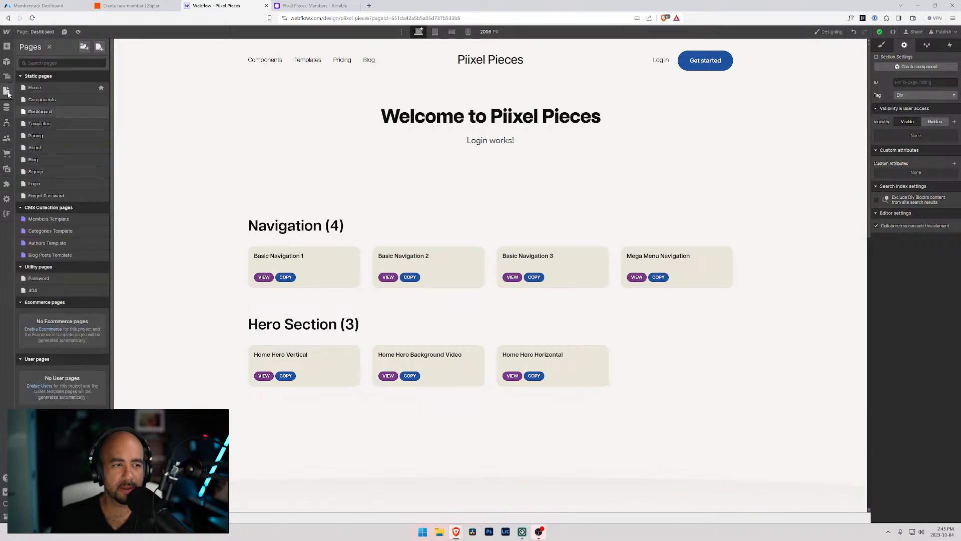
{"action": "left_click", "coordinate": [33, 185]}
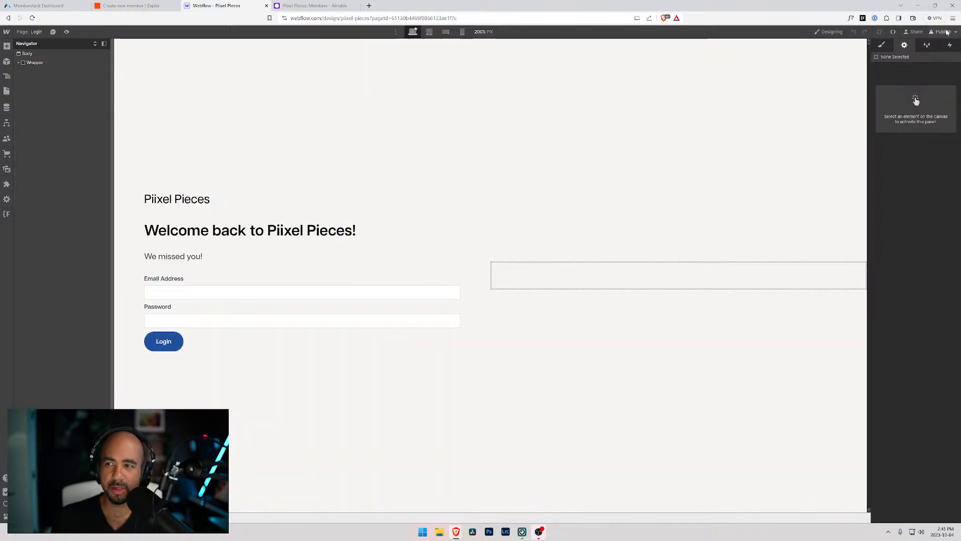
{"action": "left_click", "coordinate": [943, 31]}
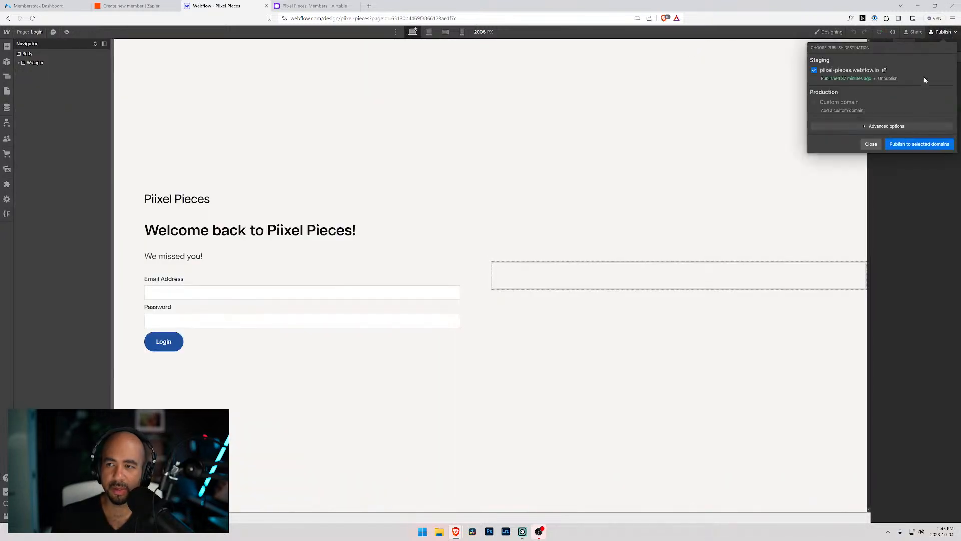
{"action": "left_click", "coordinate": [908, 145]}
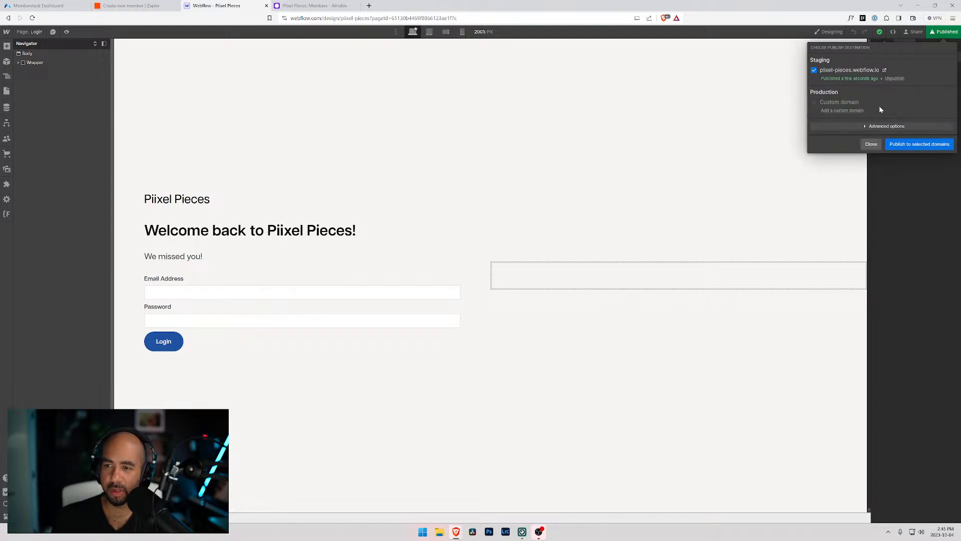
{"action": "left_click", "coordinate": [873, 145]}
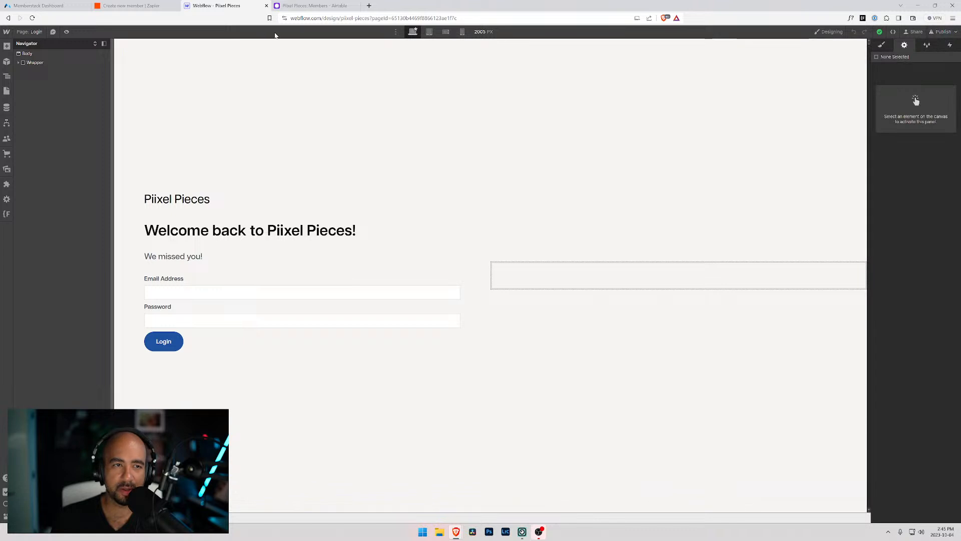
On the Home page, edit the Header component and point its Log in nav link to the Login page.
{"action": "left_click", "coordinate": [32, 31]}
{"action": "left_click", "coordinate": [35, 90]}
{"action": "left_click", "coordinate": [506, 70]}
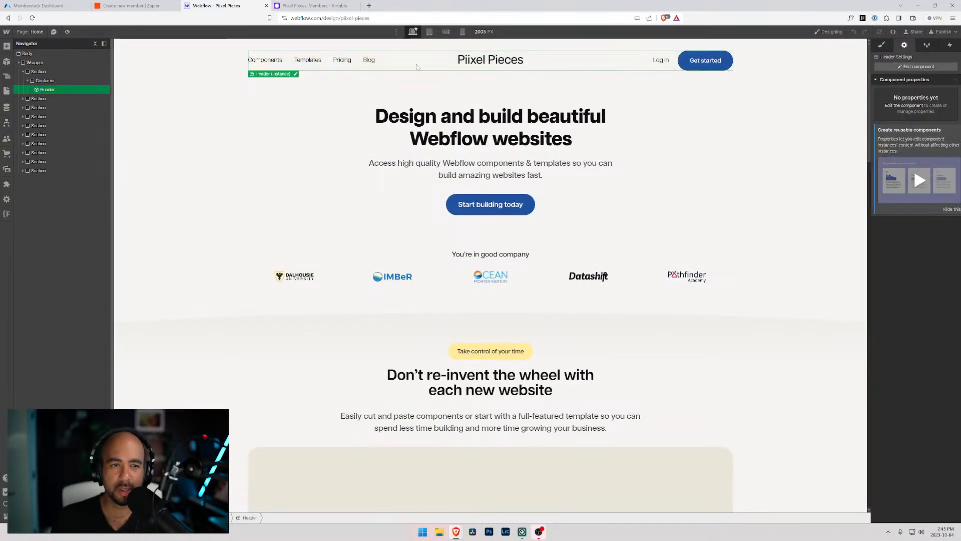
{"action": "left_click", "coordinate": [296, 73]}
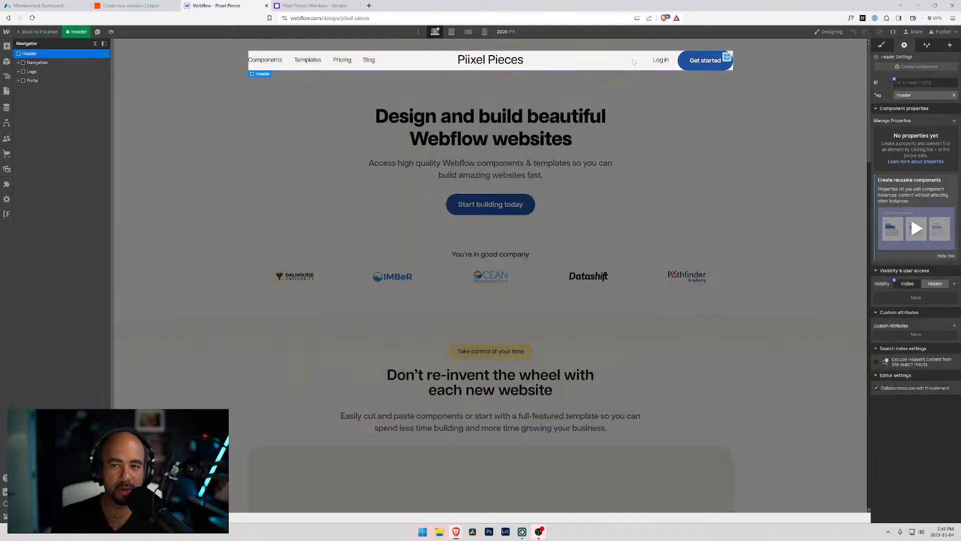
{"action": "left_click", "coordinate": [661, 60]}
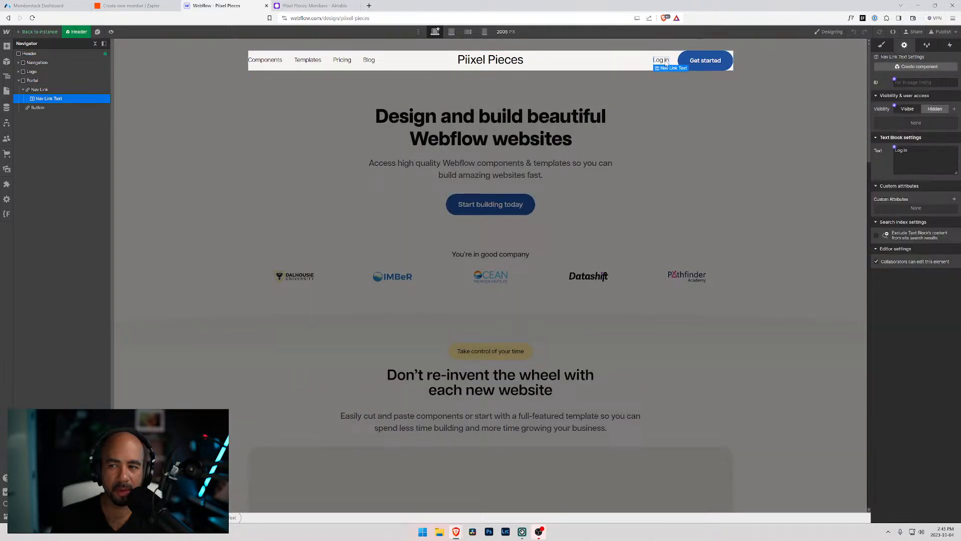
{"action": "left_click", "coordinate": [882, 45]}
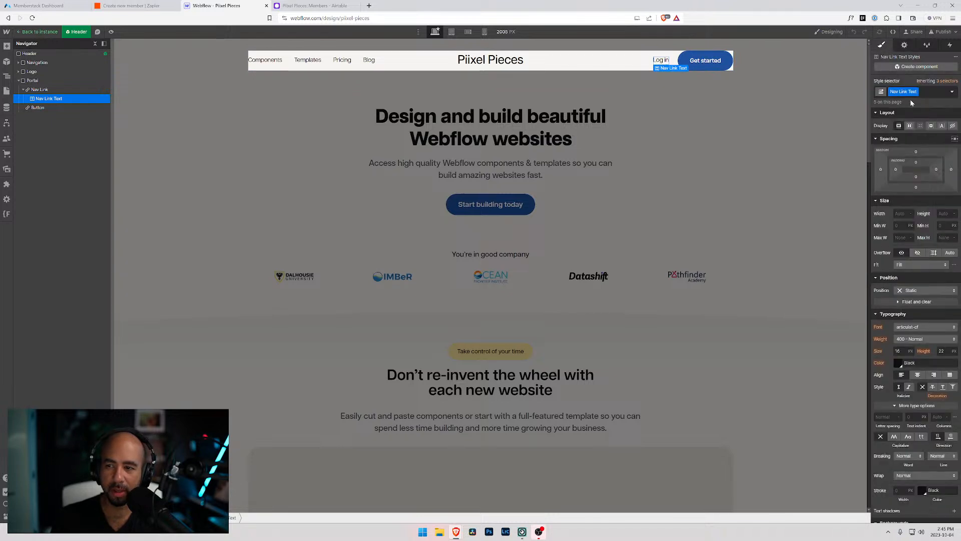
{"action": "left_click", "coordinate": [51, 89]}
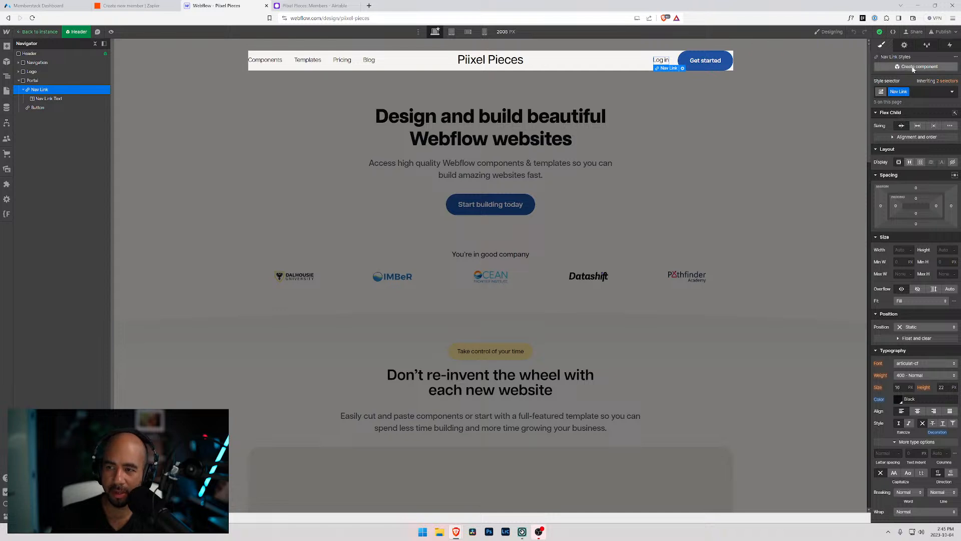
{"action": "left_click", "coordinate": [906, 45]}
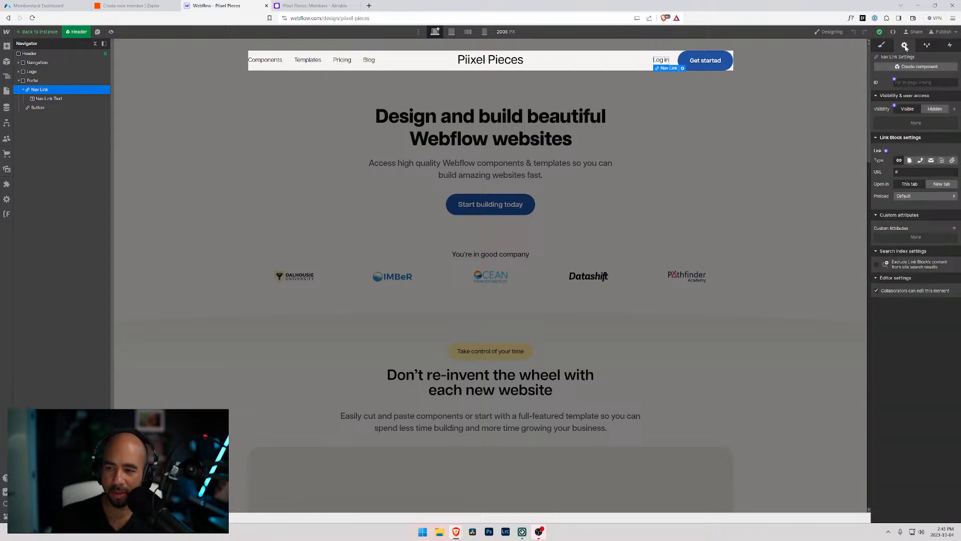
{"action": "left_click", "coordinate": [911, 172]}
{"action": "left_click", "coordinate": [900, 241]}
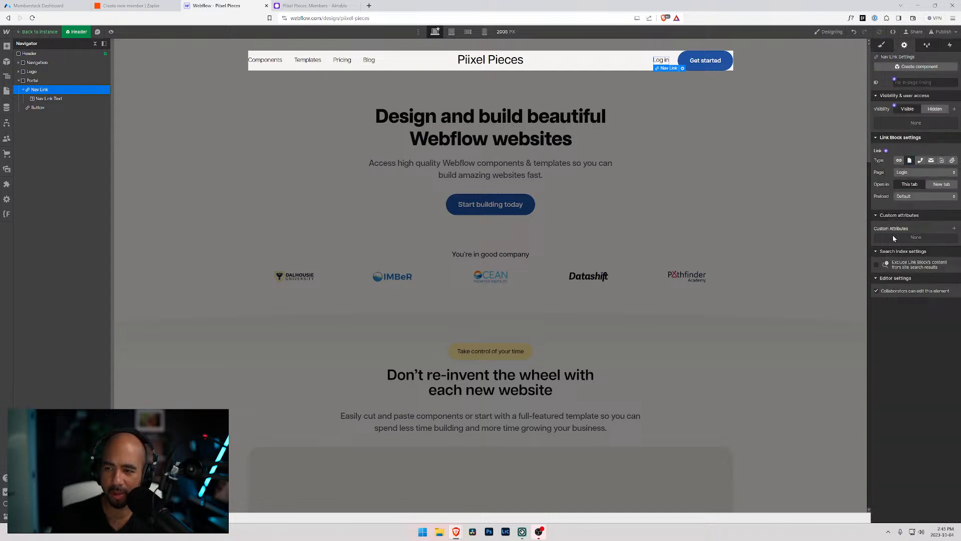
{"action": "left_click", "coordinate": [665, 61]}
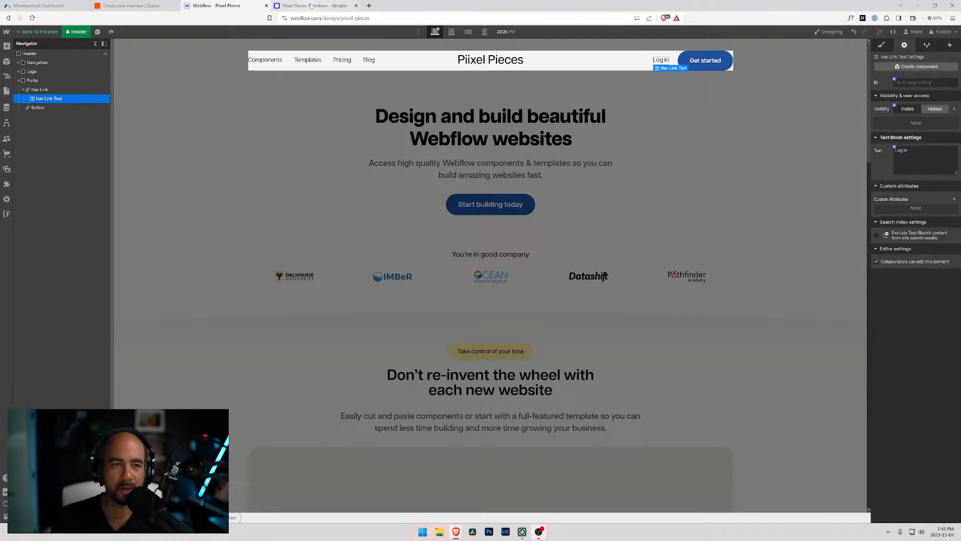
{"action": "left_click", "coordinate": [39, 6]}
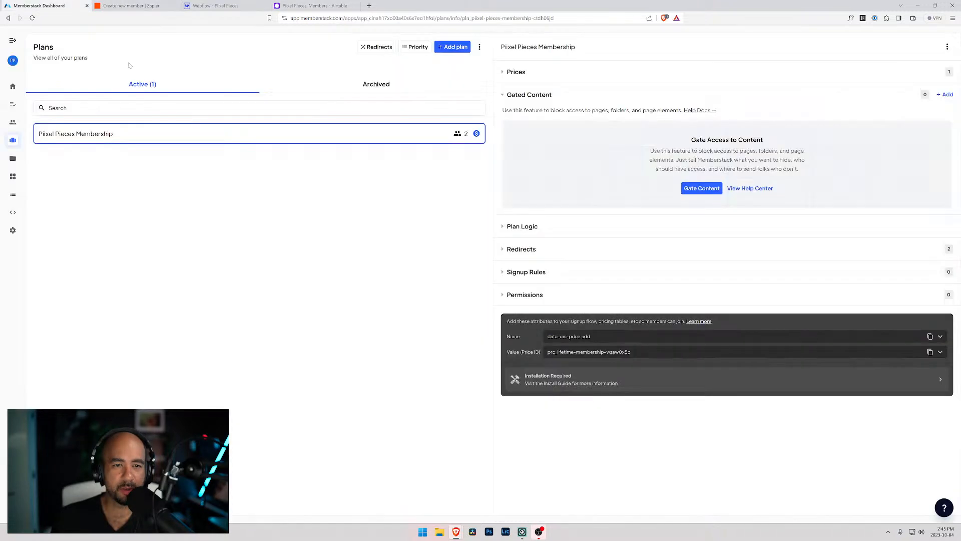
Search Memberstack's attribute library for 'content' and copy the data-ms-content attribute name.
{"action": "left_click", "coordinate": [13, 177]}
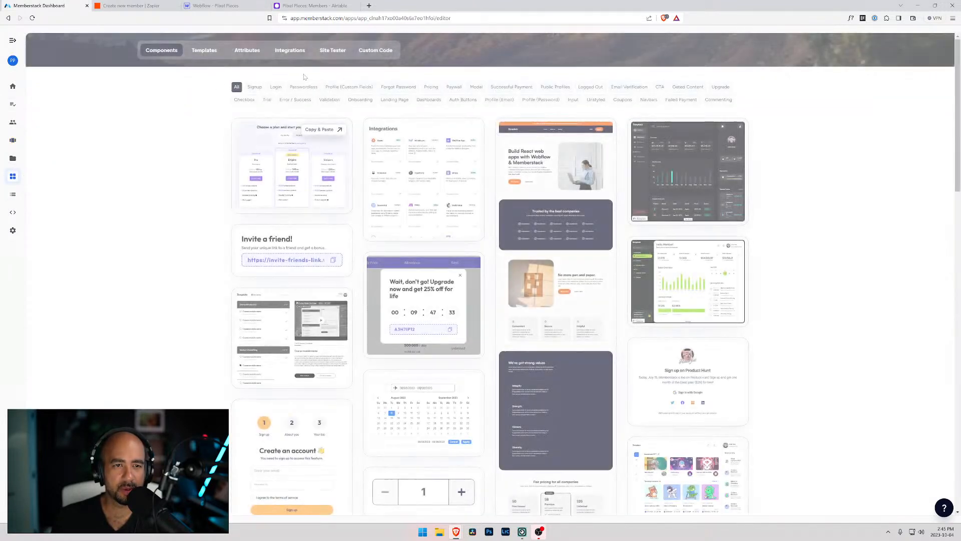
{"action": "left_click", "coordinate": [244, 54]}
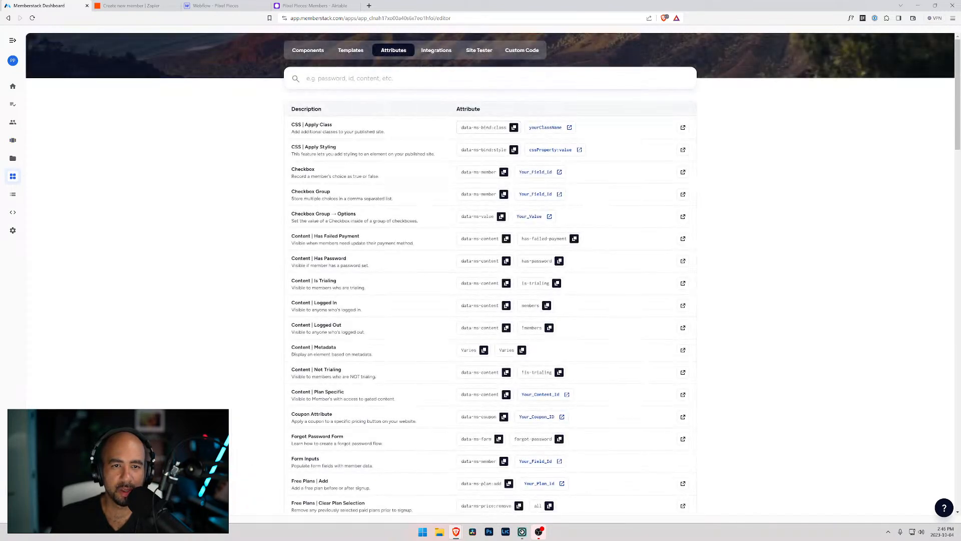
{"action": "left_click", "coordinate": [306, 78]}
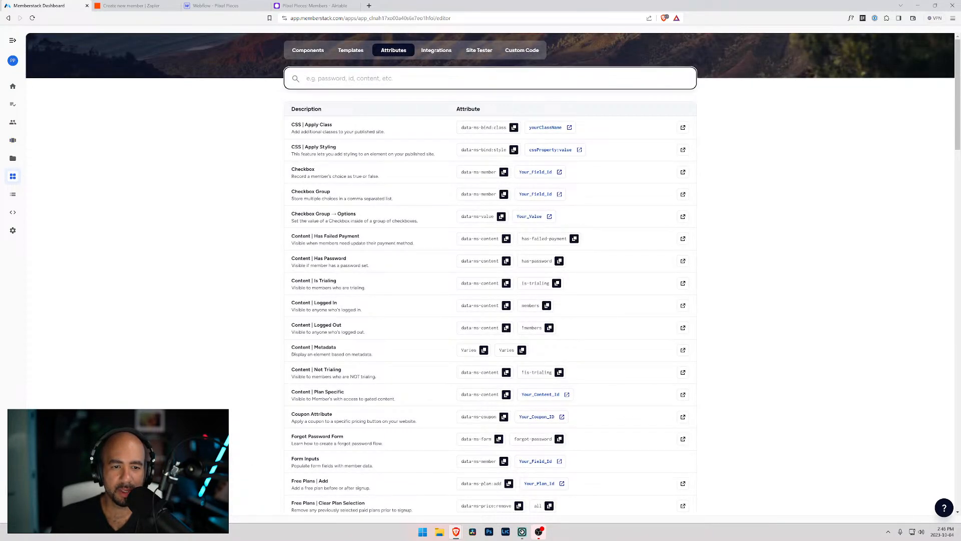
{"action": "type", "text": "content"}
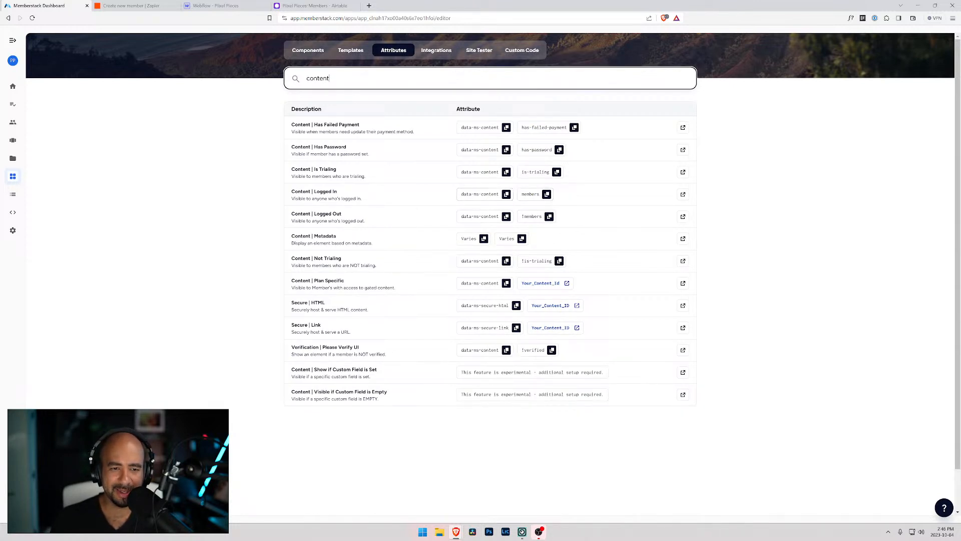
{"action": "left_click", "coordinate": [506, 216]}
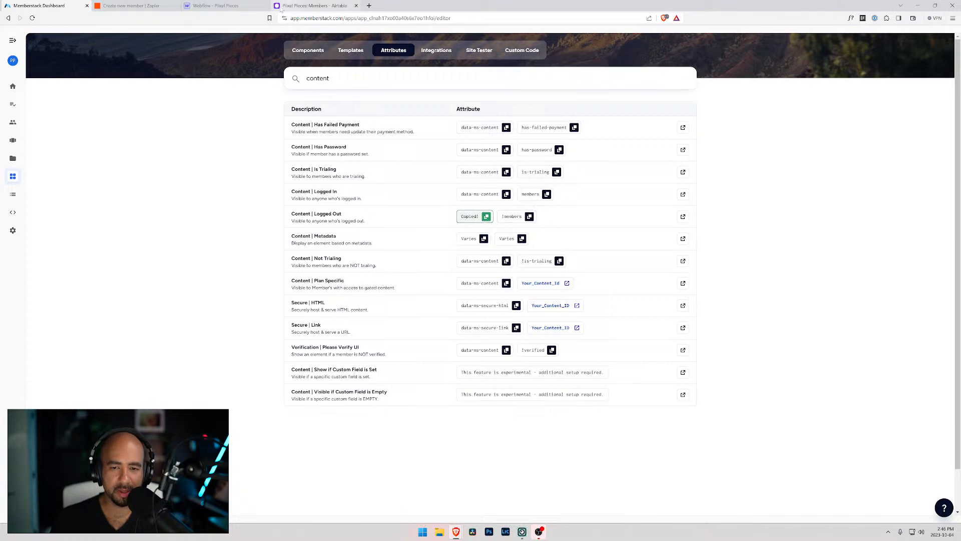
{"action": "left_click", "coordinate": [221, 6]}
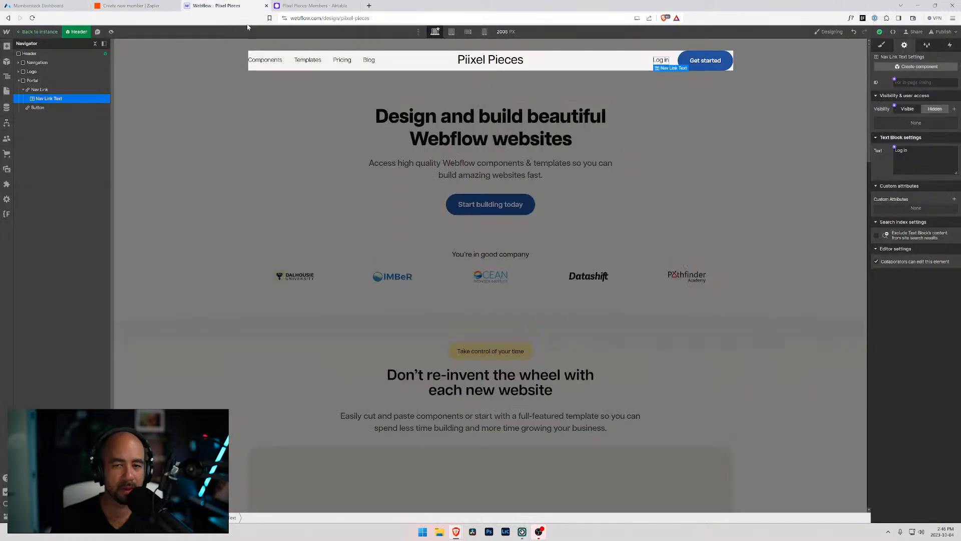
Add a data-ms-content custom attribute with value members to the header's Log in link text.
{"action": "left_click", "coordinate": [954, 199]}
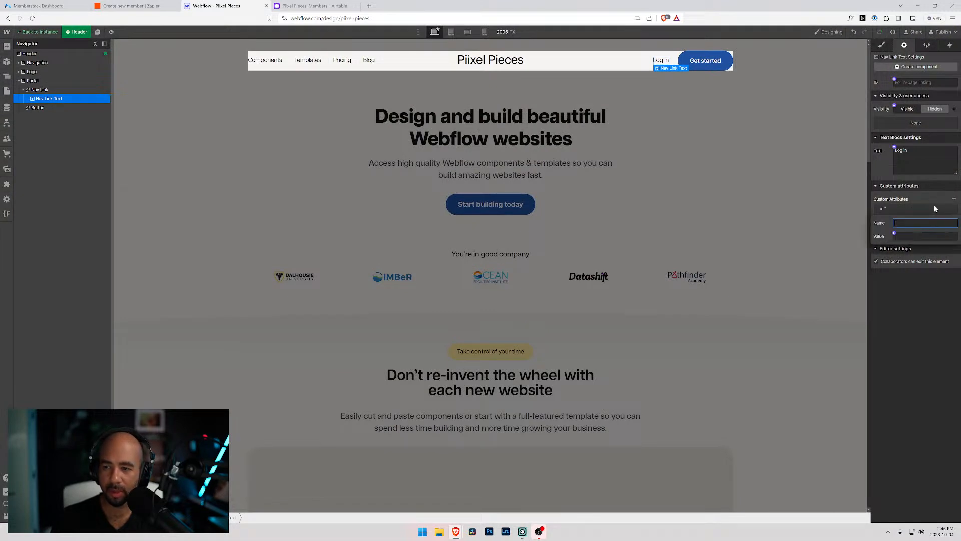
{"action": "key", "text": "ctrl+v"}
{"action": "key", "text": "Tab"}
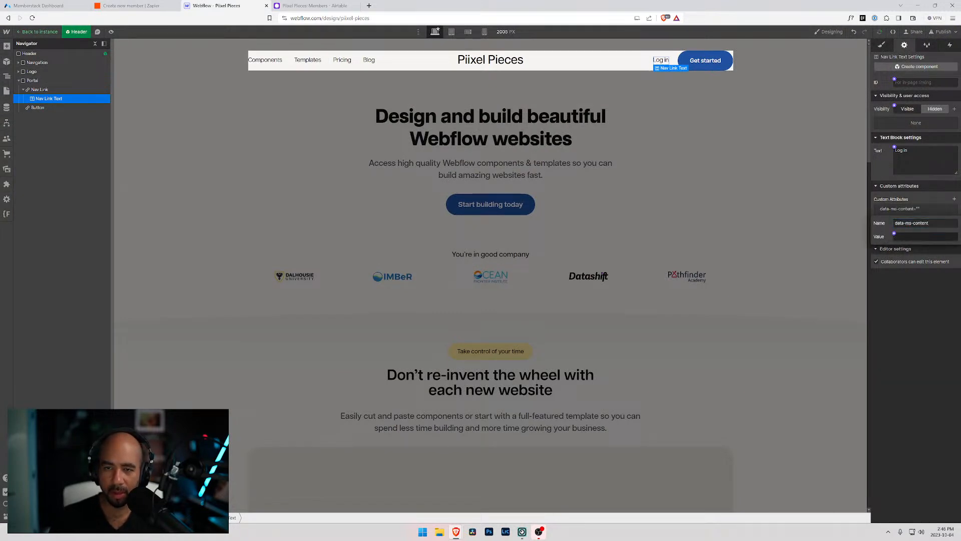
{"action": "type", "text": "members"}
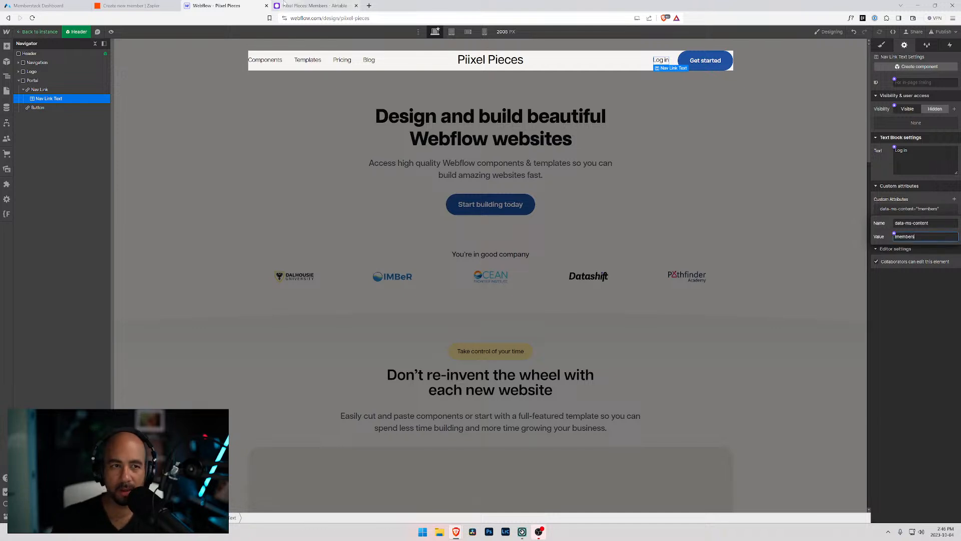
{"action": "left_click", "coordinate": [85, 5]}
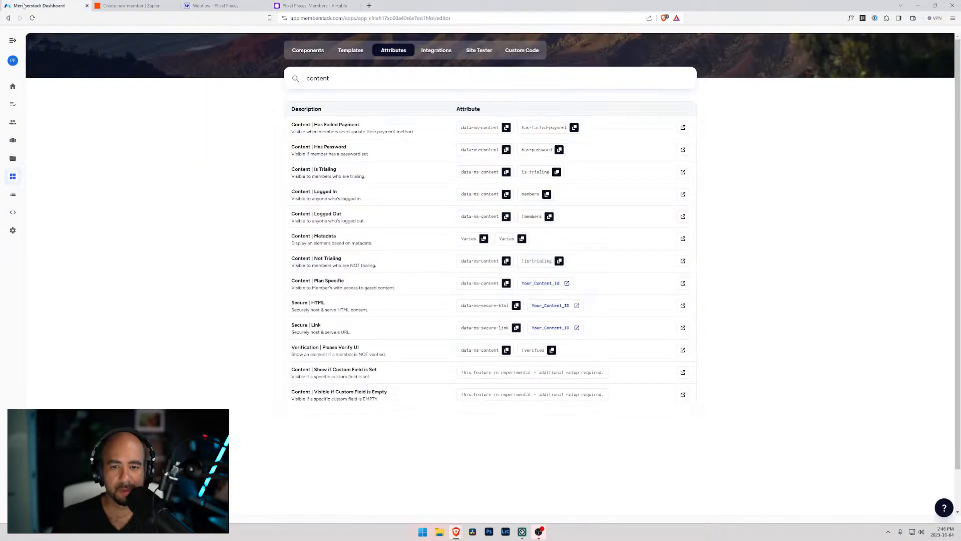
{"action": "left_click", "coordinate": [225, 6]}
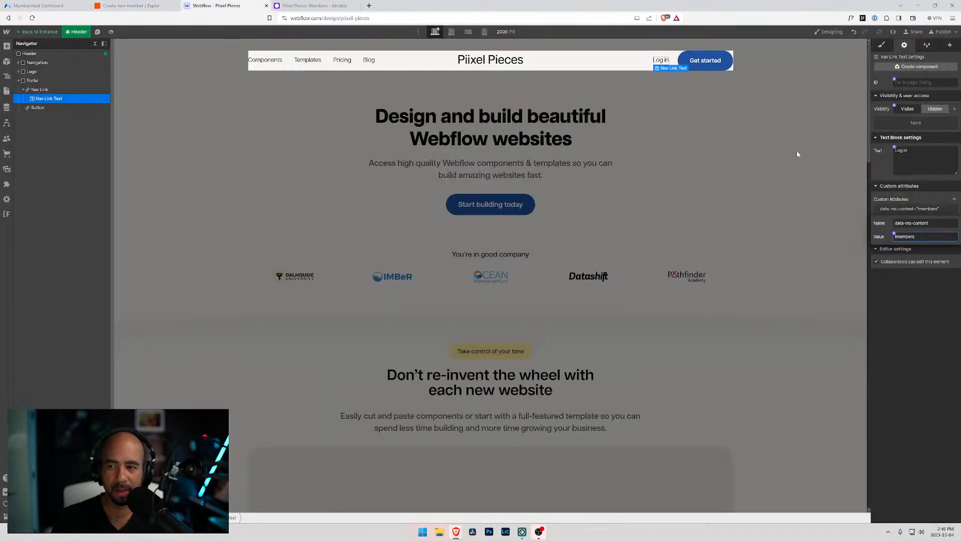
{"action": "left_click", "coordinate": [882, 228]}
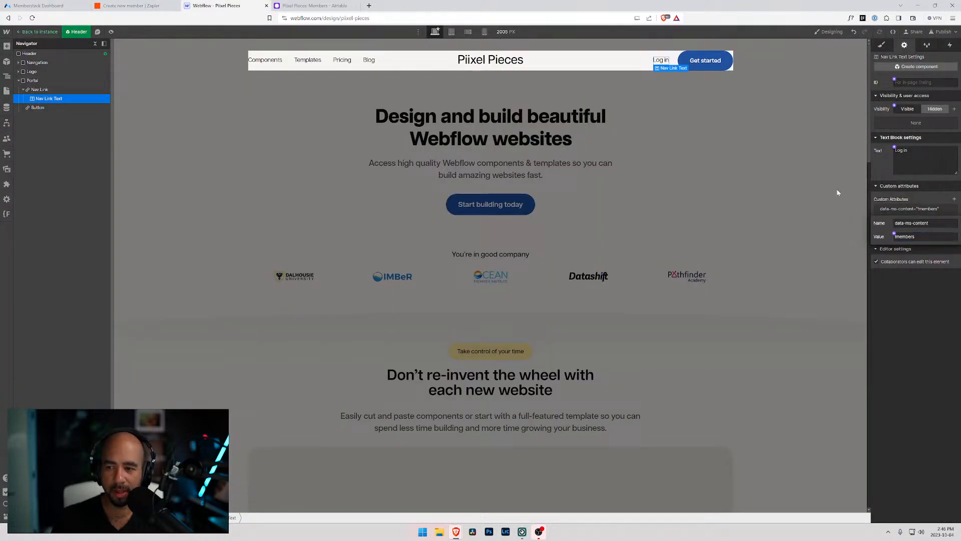
{"action": "left_click", "coordinate": [646, 63]}
{"action": "left_click", "coordinate": [660, 61]}
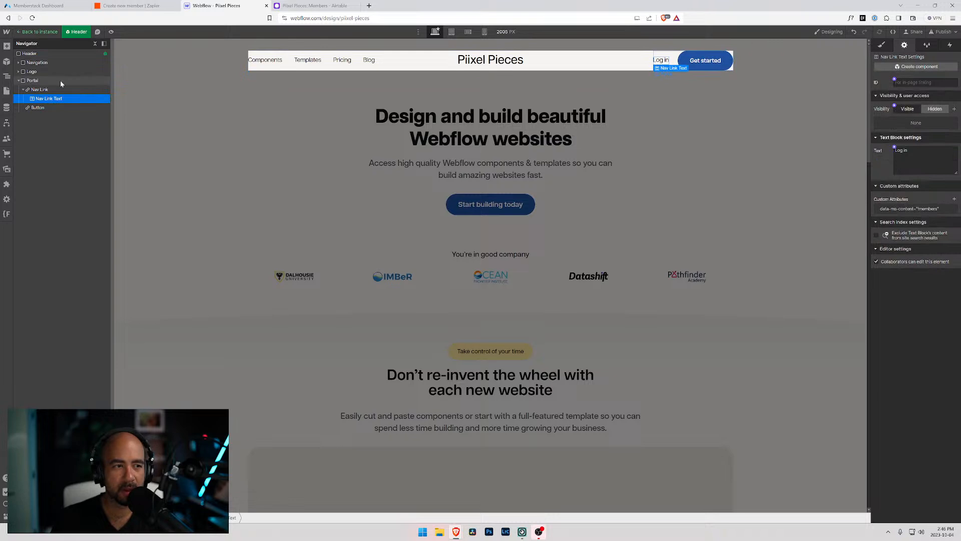
{"action": "left_click", "coordinate": [33, 89]}
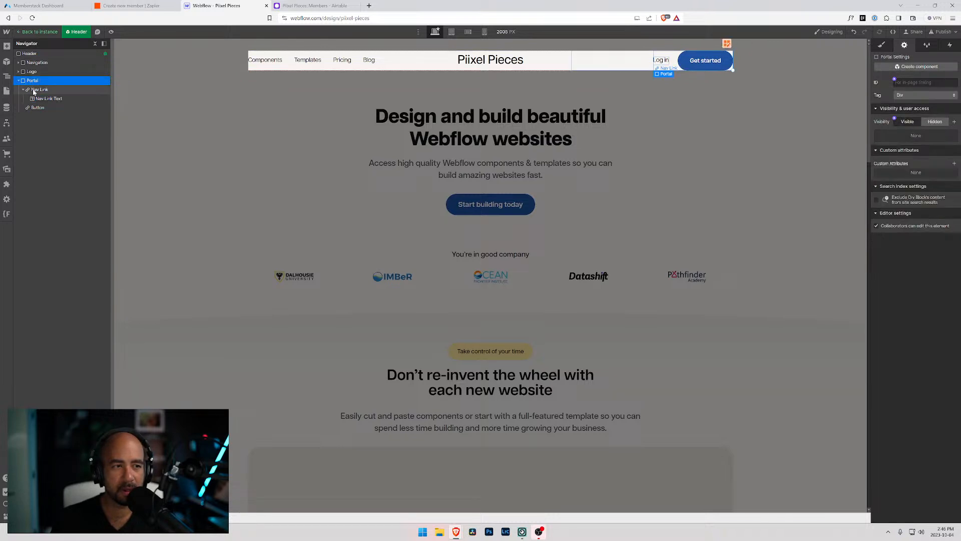
Insert a Text Block at the top of the Portal wrapper reading 'Hi!'.
{"action": "left_click", "coordinate": [30, 81]}
{"action": "key", "text": "ctrl+e"}
{"action": "type", "text": "text"}
{"action": "key", "text": "Down"}
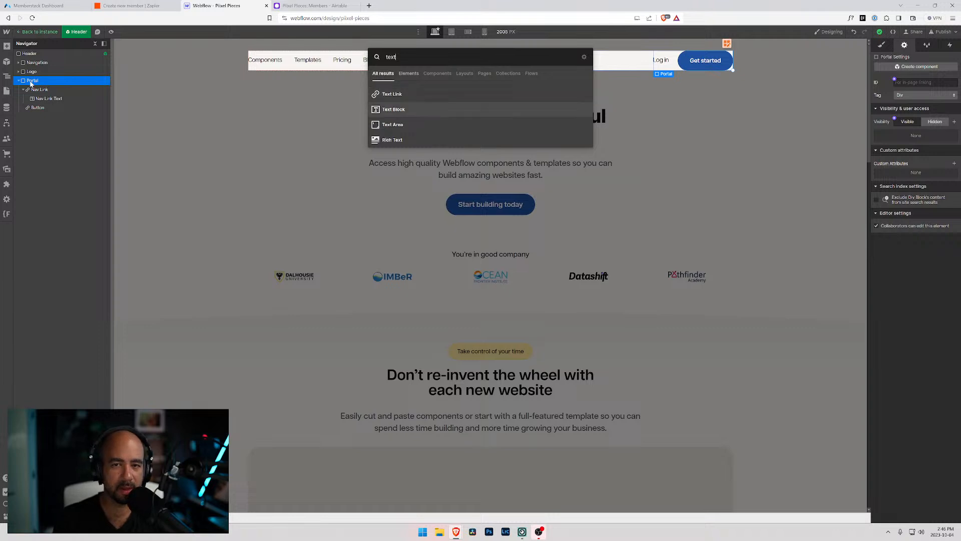
{"action": "key", "text": "Return"}
{"action": "left_click_drag", "start_coordinate": [44, 120], "coordinate": [40, 89]}
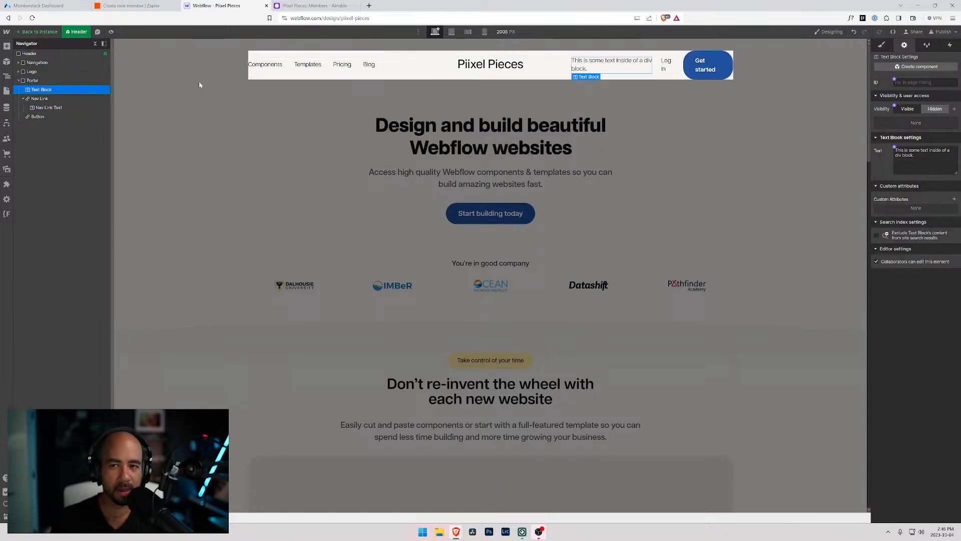
{"action": "double_click", "coordinate": [581, 65]}
{"action": "type", "text": "Hi"}
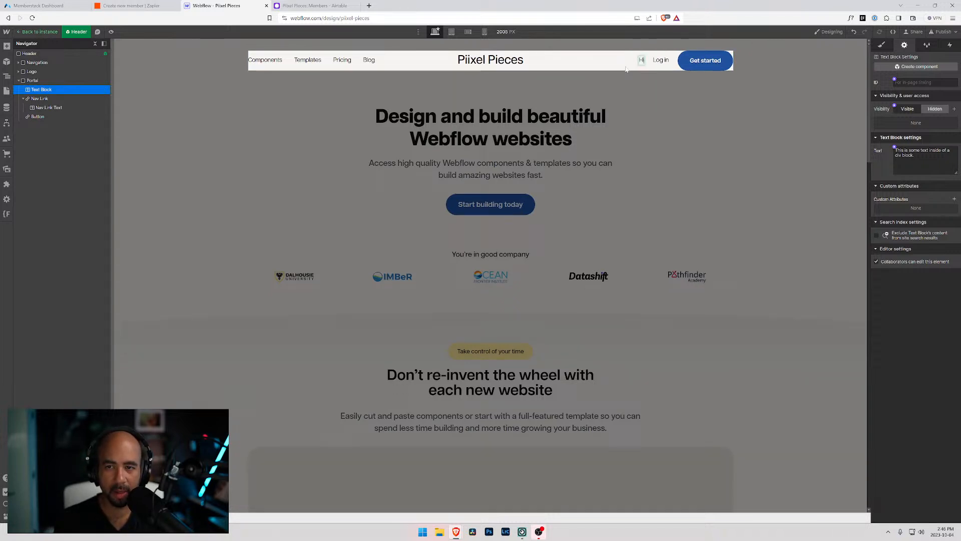
{"action": "type", "text": "!"}
Give the Hi! text block the custom attribute data-ms-content = members.
{"action": "left_click", "coordinate": [41, 90]}
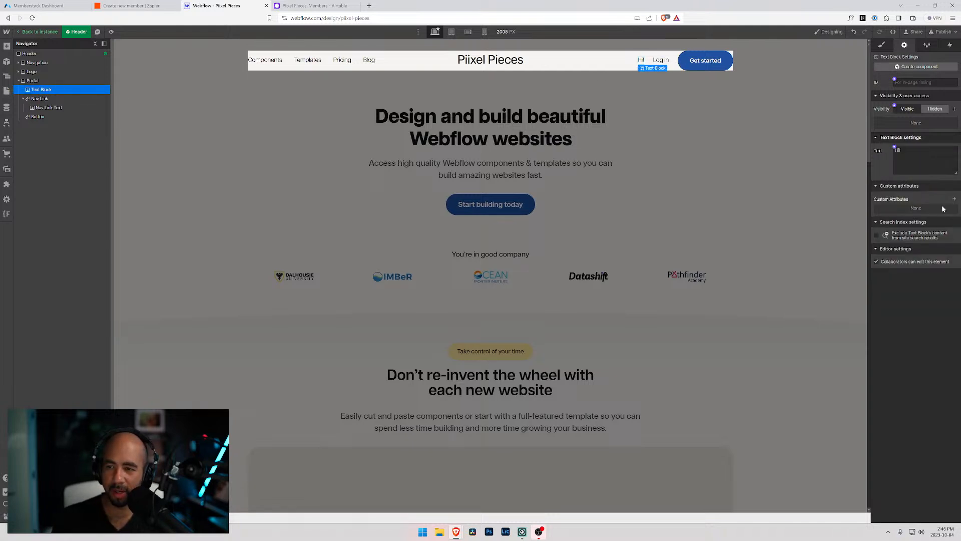
{"action": "left_click", "coordinate": [955, 198]}
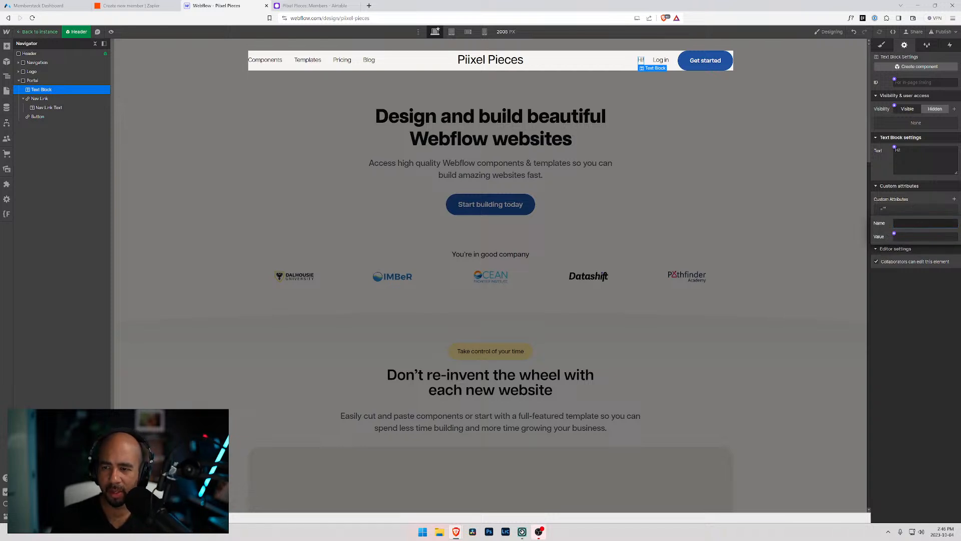
{"action": "type", "text": "data-ms-content"}
{"action": "key", "text": "Tab"}
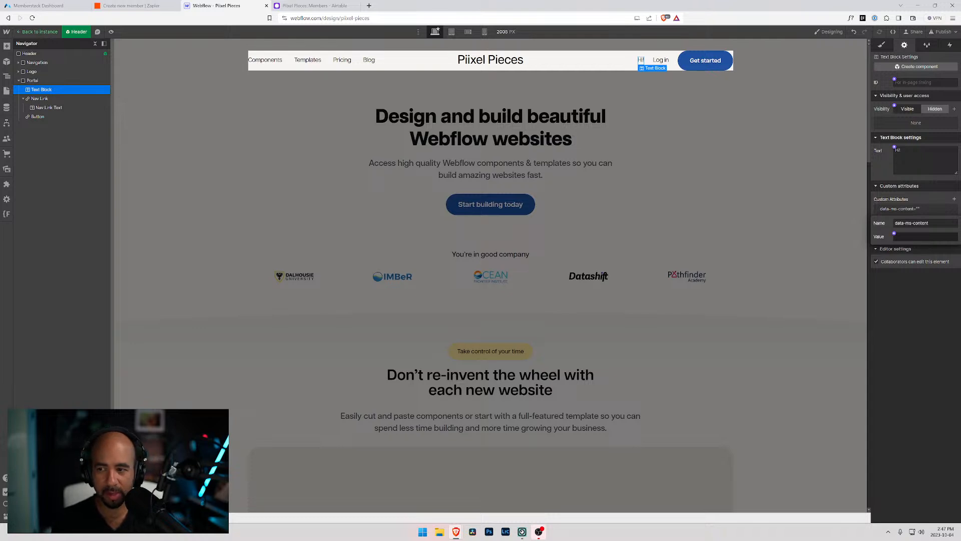
{"action": "type", "text": "member"}
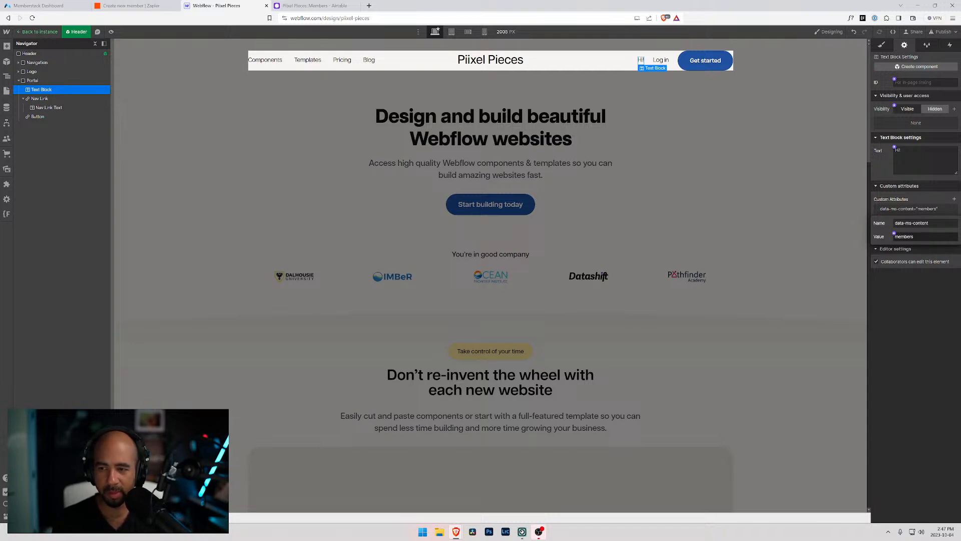
{"action": "type", "text": "s"}
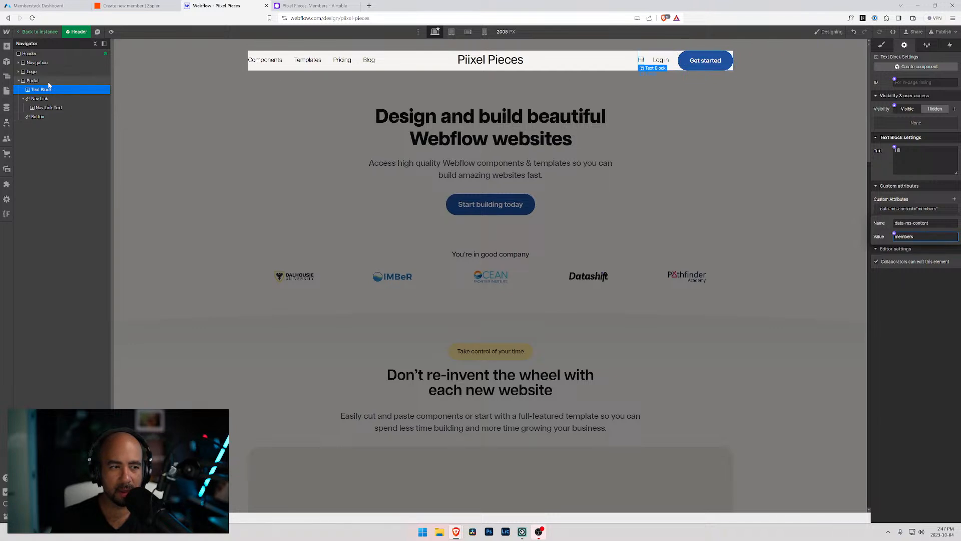
Move the Hi! text block out of the Portal, placing it right after Logo.
{"action": "mouse_move", "coordinate": [29, 90]}
{"action": "left_mouse_down"}
{"action": "mouse_move", "coordinate": [25, 78]}
{"action": "mouse_move", "coordinate": [18, 92]}
{"action": "mouse_move", "coordinate": [32, 82]}
{"action": "left_mouse_up"}
{"action": "left_click", "coordinate": [28, 90]}
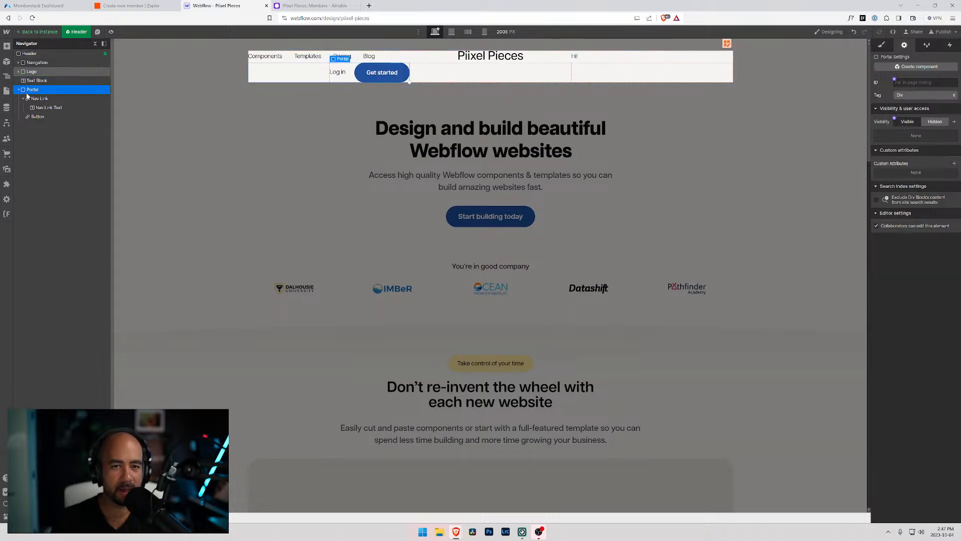
{"action": "left_click", "coordinate": [19, 89]}
{"action": "left_click", "coordinate": [27, 81]}
{"action": "left_click", "coordinate": [24, 90]}
{"action": "left_click", "coordinate": [19, 89]}
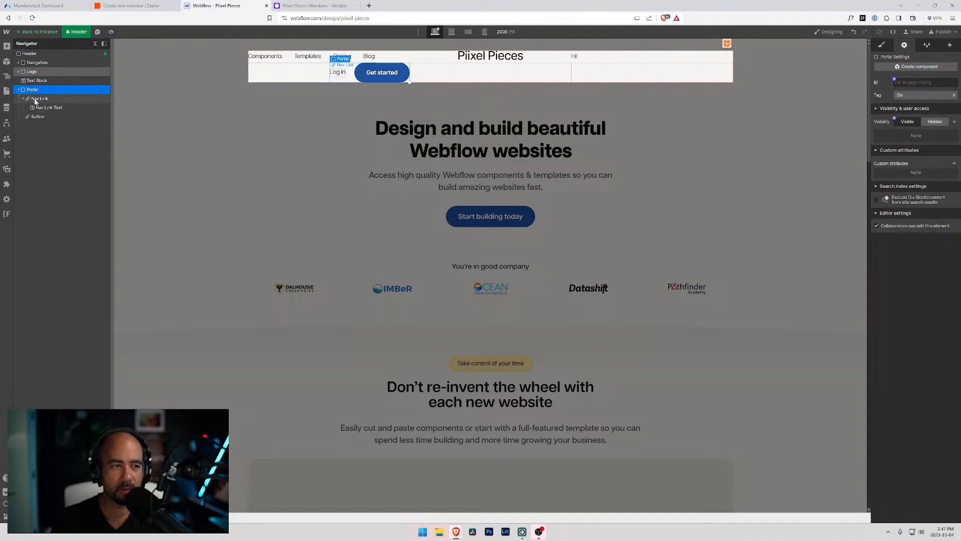
{"action": "left_click", "coordinate": [26, 99]}
{"action": "left_click", "coordinate": [23, 98]}
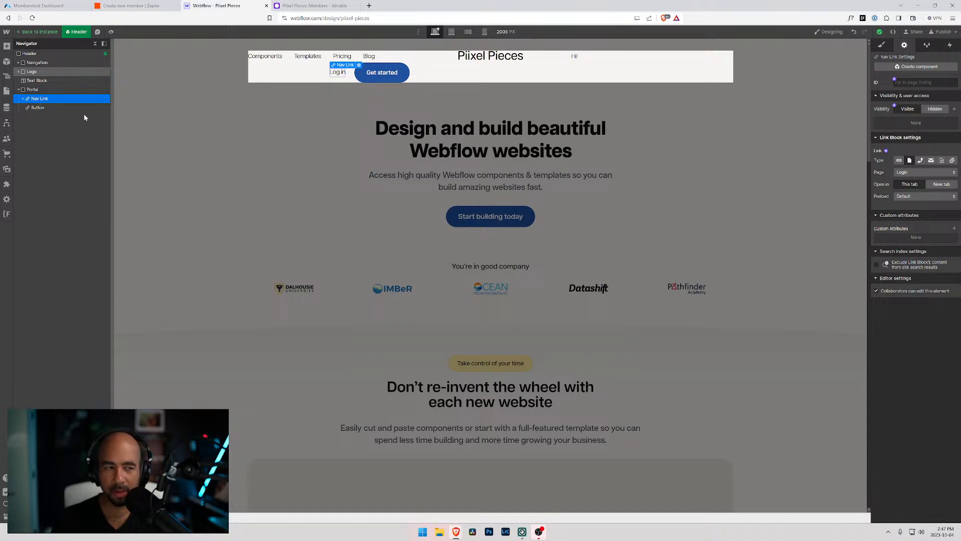
Delete the data-ms-content members attribute from the Nav Link Text.
{"action": "left_click", "coordinate": [37, 107]}
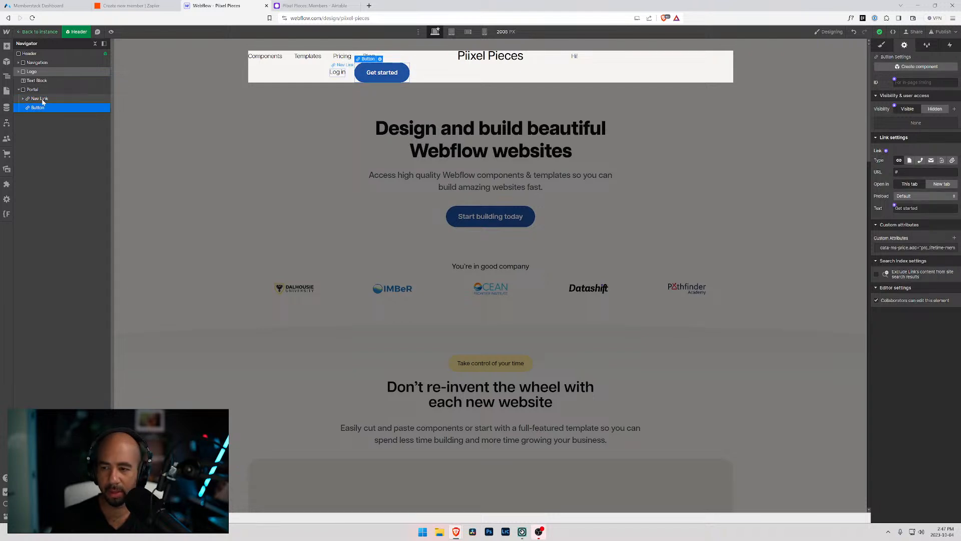
{"action": "left_click", "coordinate": [33, 99]}
{"action": "left_click", "coordinate": [23, 99]}
{"action": "left_click", "coordinate": [40, 108]}
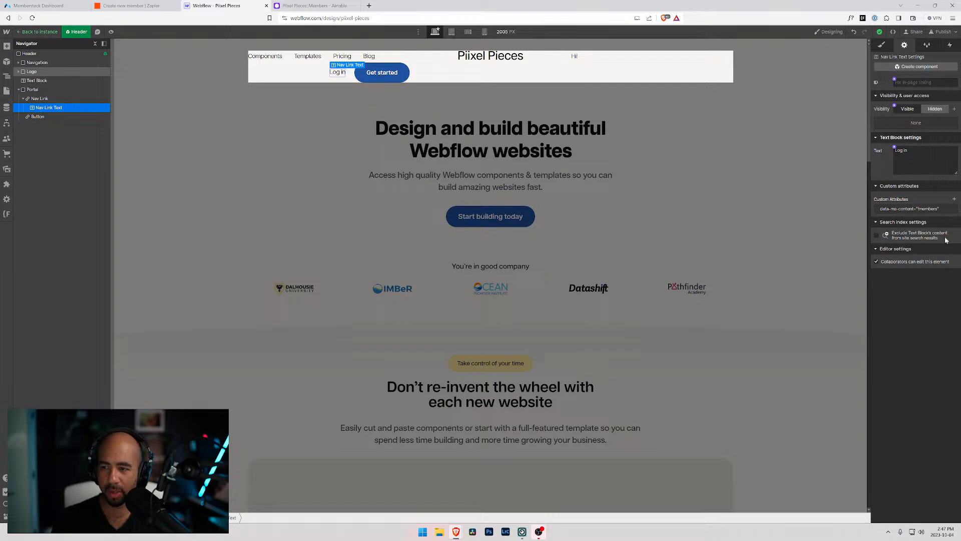
{"action": "left_click", "coordinate": [954, 209]}
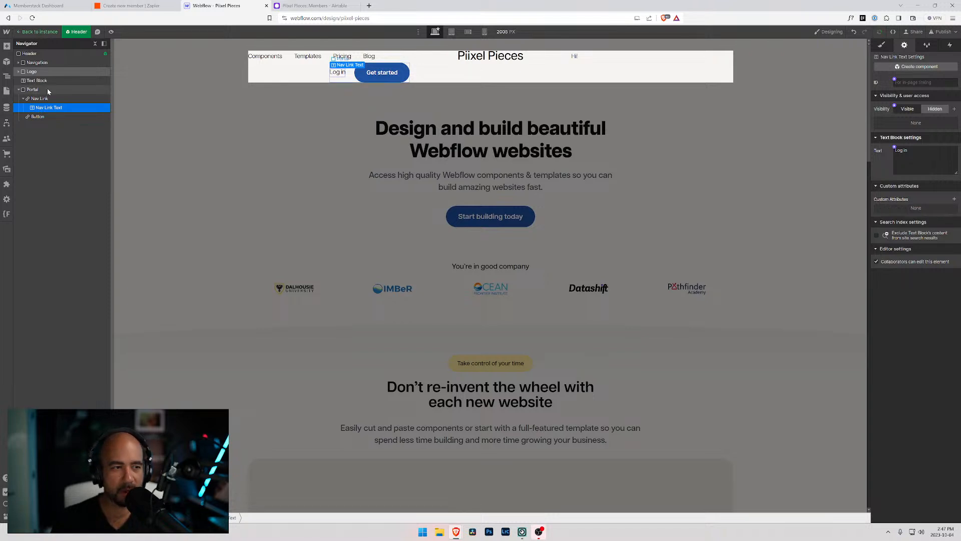
Add data-ms-content = members to the Portal wrapper and exit header component editing.
{"action": "left_click", "coordinate": [32, 90]}
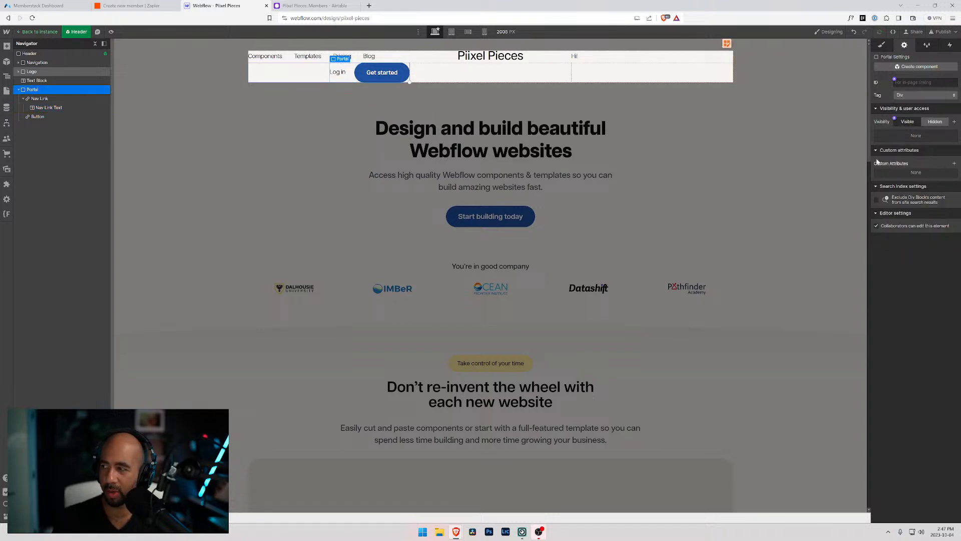
{"action": "left_click", "coordinate": [954, 163]}
{"action": "type", "text": "data-ms-content"}
{"action": "key", "text": "Tab"}
{"action": "type", "text": "members"}
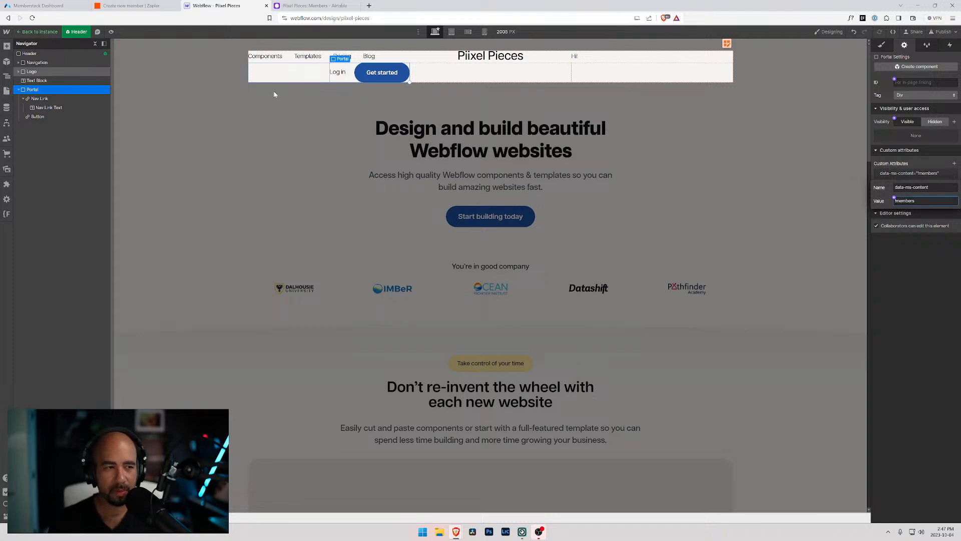
{"action": "left_click", "coordinate": [18, 90]}
{"action": "left_click", "coordinate": [35, 81]}
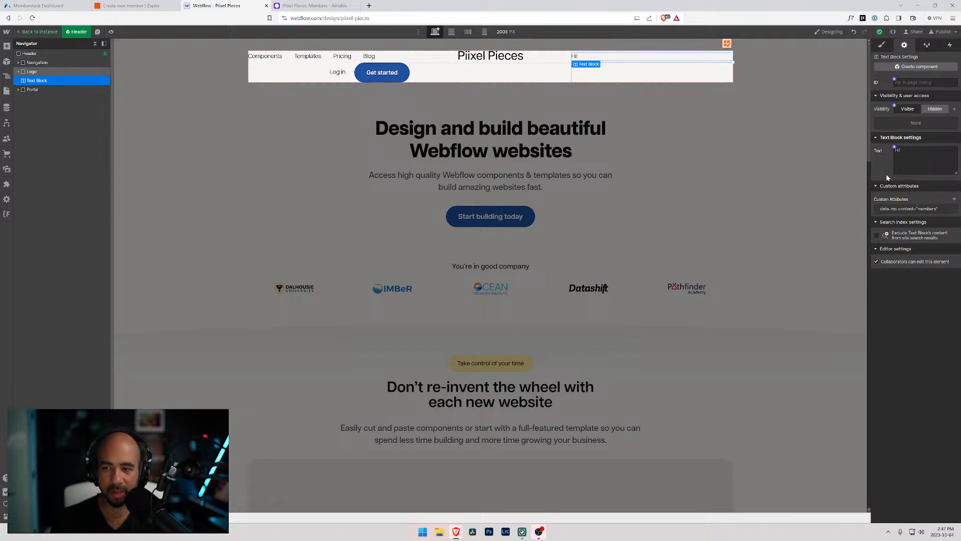
{"action": "left_click", "coordinate": [37, 32]}
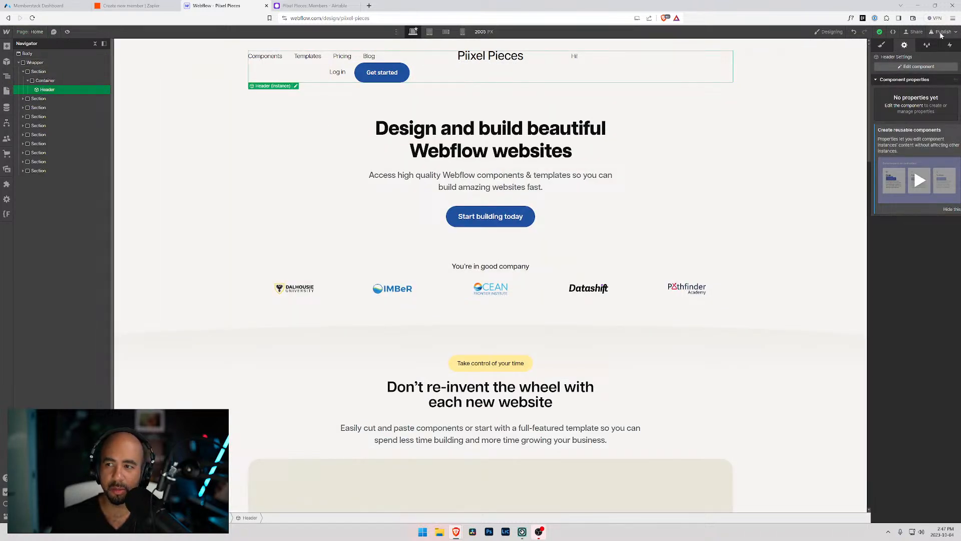
Publish to the staging domain and open the live piixel-pieces.webflow.io site.
{"action": "left_click", "coordinate": [942, 33]}
{"action": "left_click", "coordinate": [905, 145]}
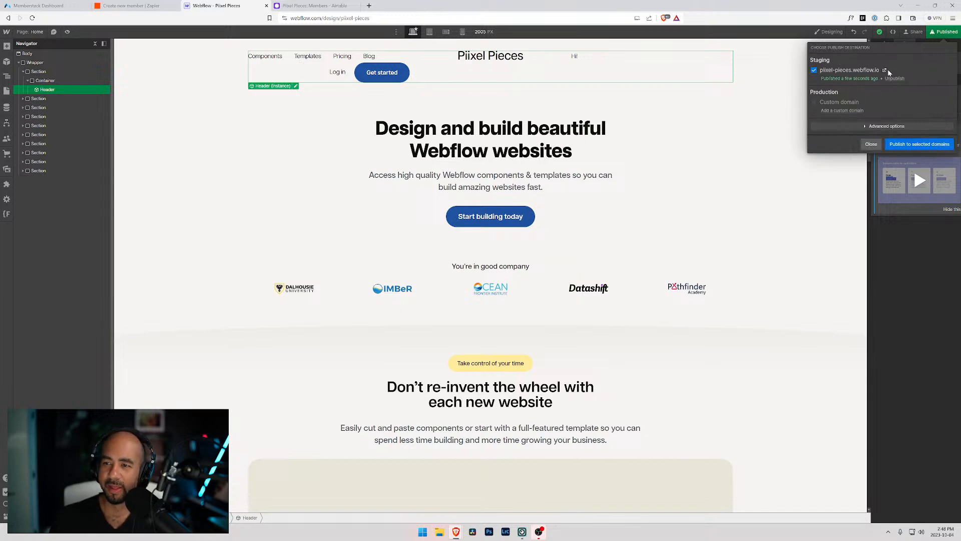
{"action": "left_click", "coordinate": [885, 70]}
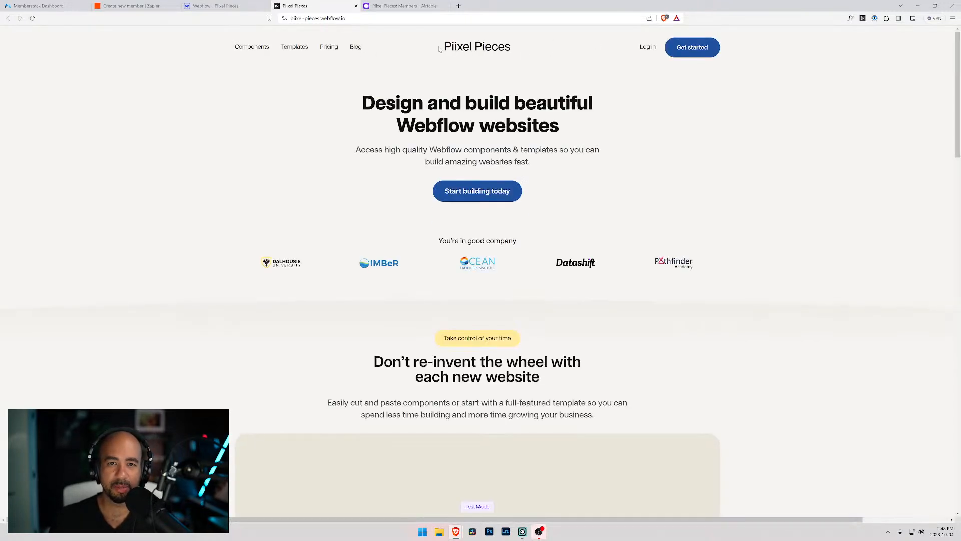
Try logging in with the member's email and password; dismiss the 'Passwords cannot be submitted' alert.
{"action": "scroll", "coordinate": [562, 172], "scroll_direction": "down", "scroll_amount": 1}
{"action": "scroll", "coordinate": [617, 117], "scroll_direction": "up", "scroll_amount": 1}
{"action": "left_click", "coordinate": [647, 47]}
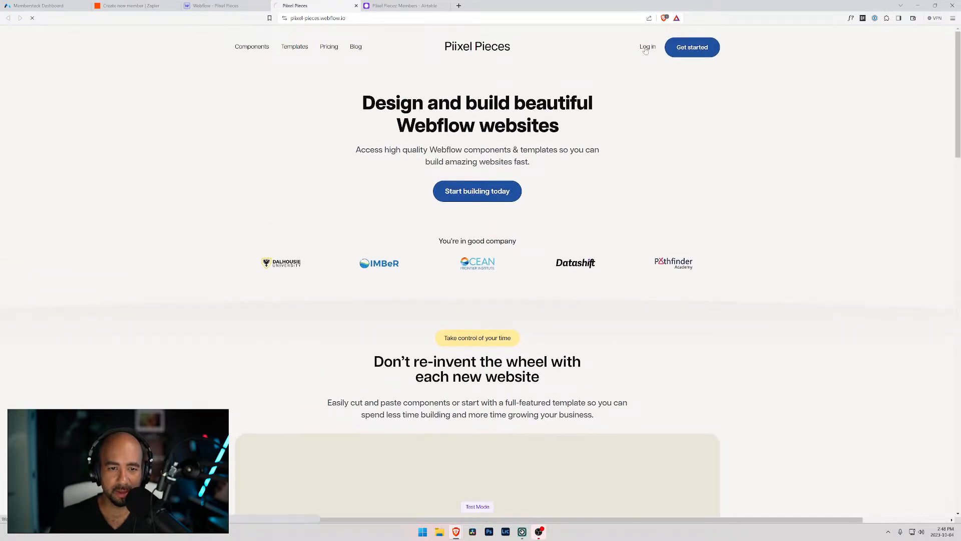
{"action": "key", "text": "Tab"}
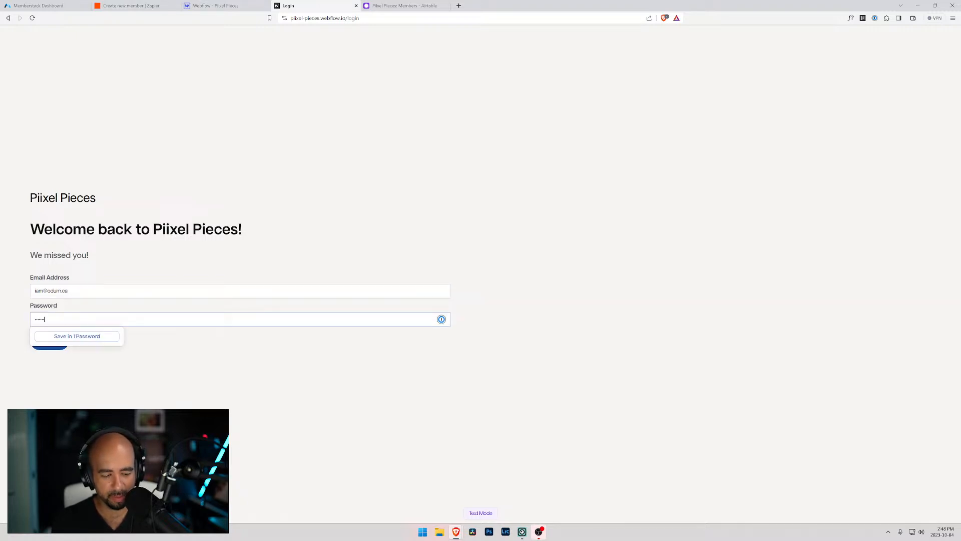
{"action": "left_click", "coordinate": [52, 349]}
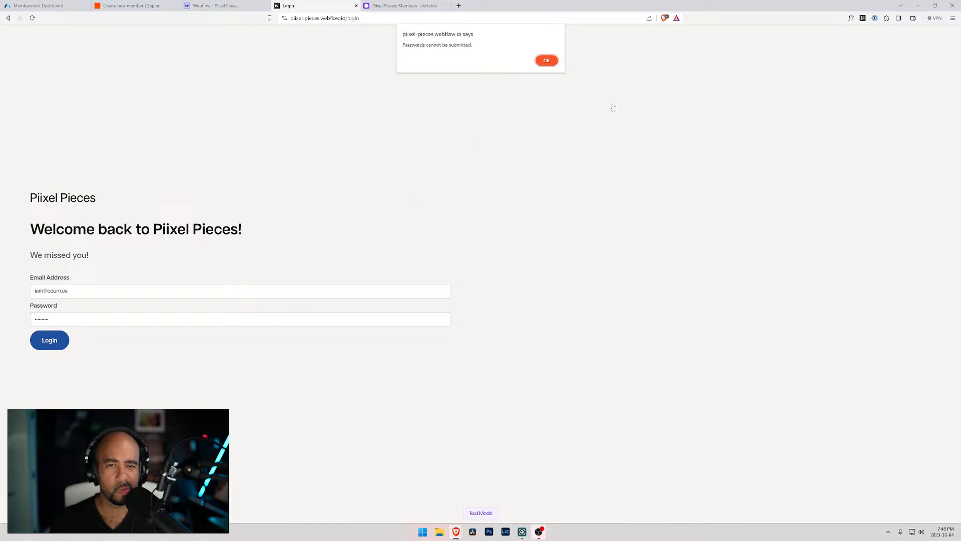
{"action": "left_click", "coordinate": [542, 61]}
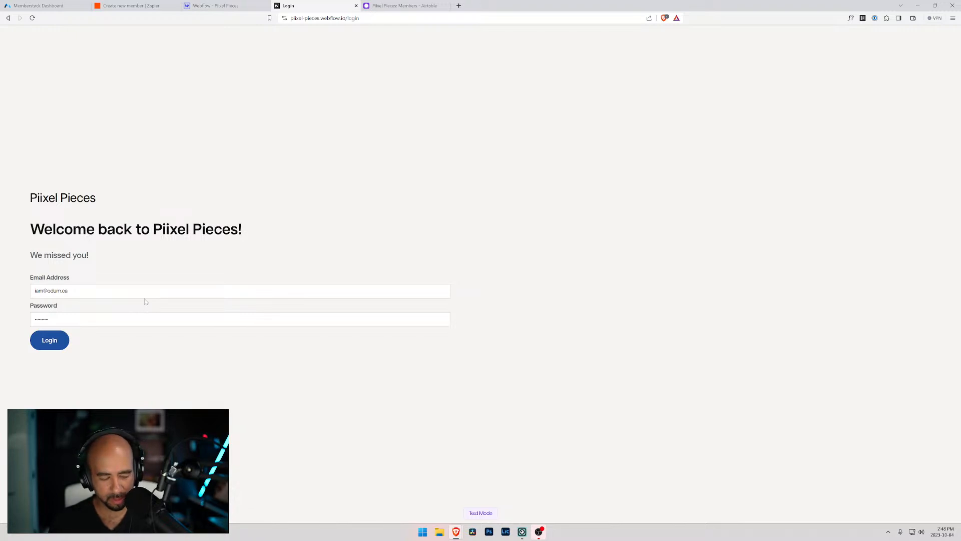
{"action": "key", "text": "alt+Tab"}
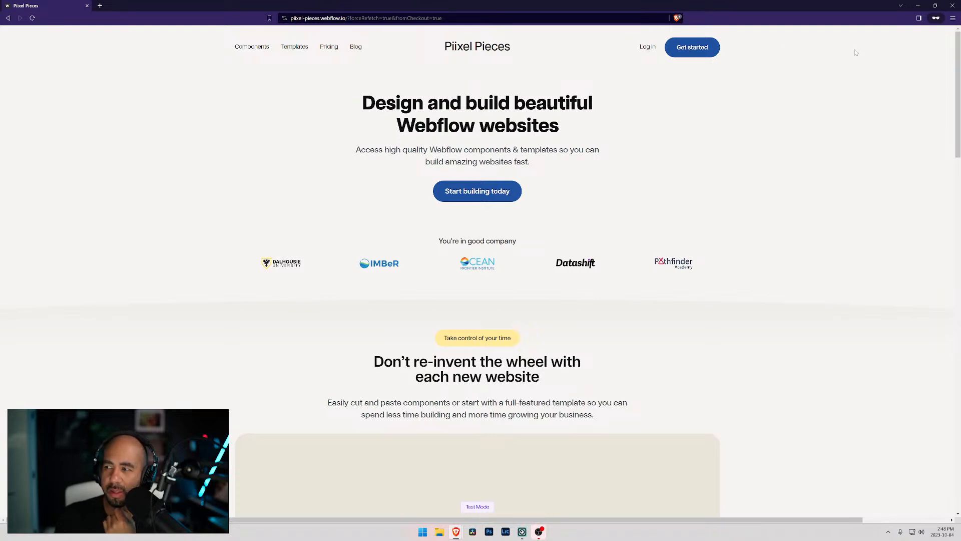
Minimise the live site window, return to Webflow and close the Publish popover.
{"action": "left_click", "coordinate": [918, 5]}
{"action": "left_click", "coordinate": [39, 6]}
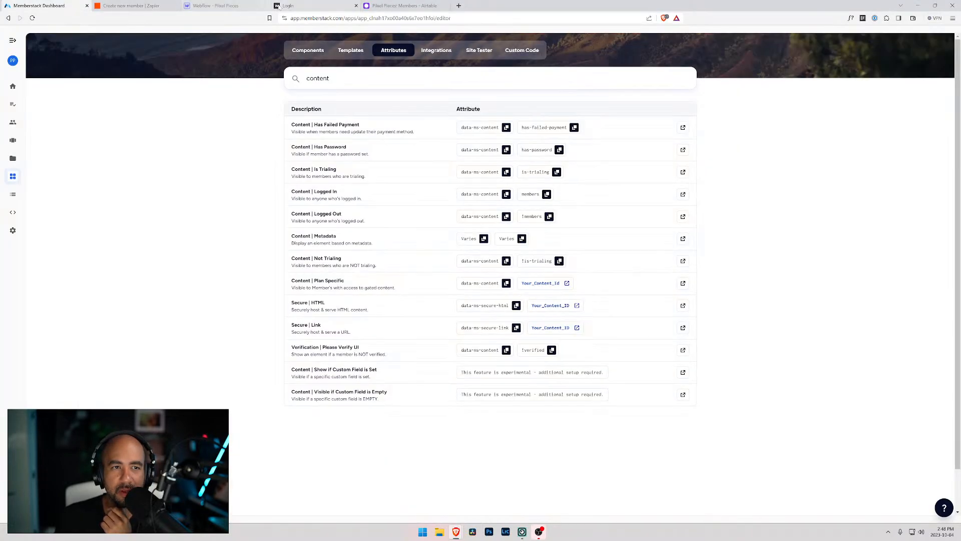
{"action": "left_click", "coordinate": [228, 6]}
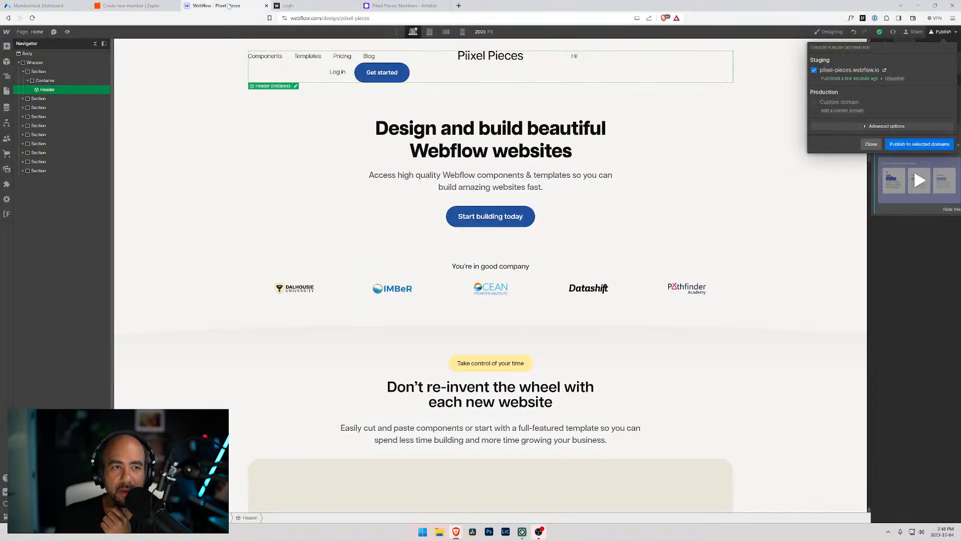
{"action": "left_click", "coordinate": [23, 34]}
Open the Signup page from the Pages panel.
{"action": "left_click", "coordinate": [31, 32]}
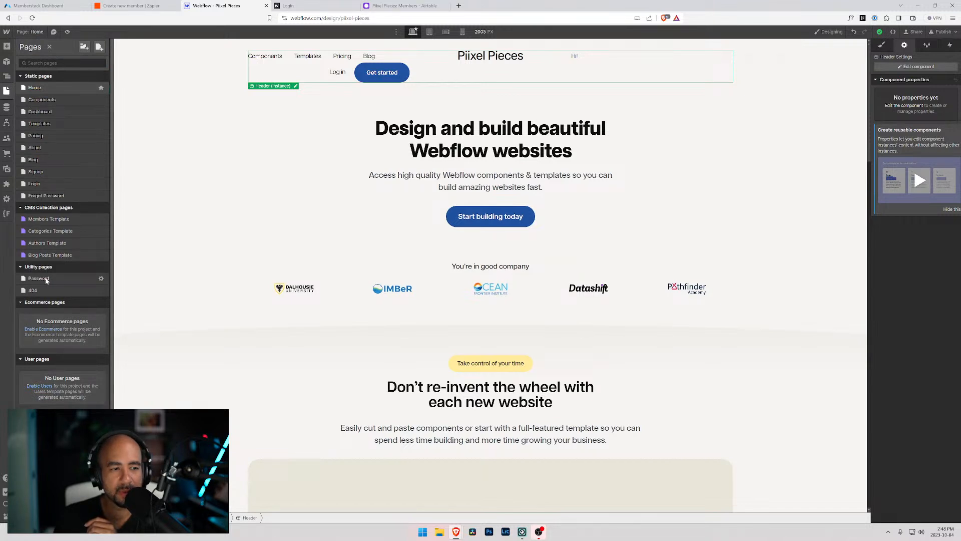
{"action": "left_click", "coordinate": [6, 91]}
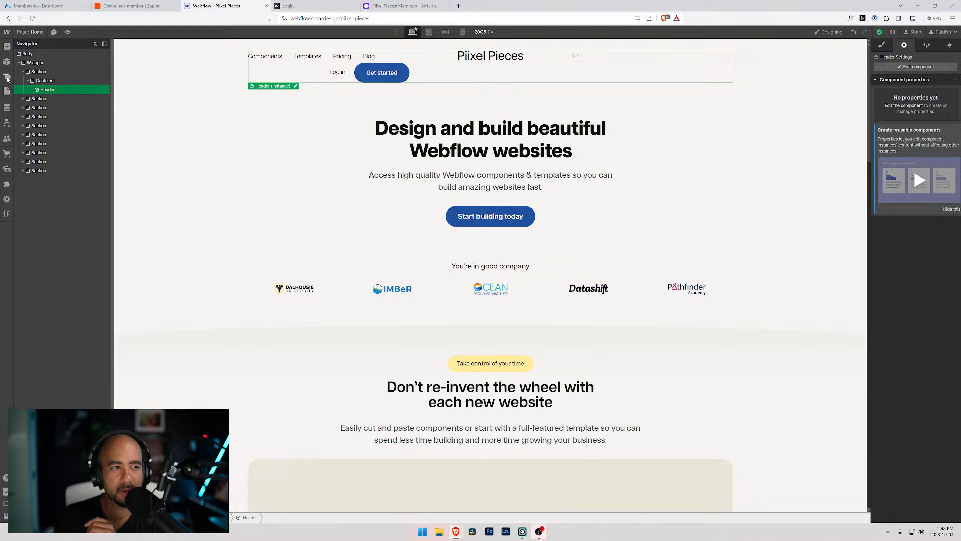
{"action": "left_click", "coordinate": [6, 78]}
{"action": "left_click", "coordinate": [7, 78]}
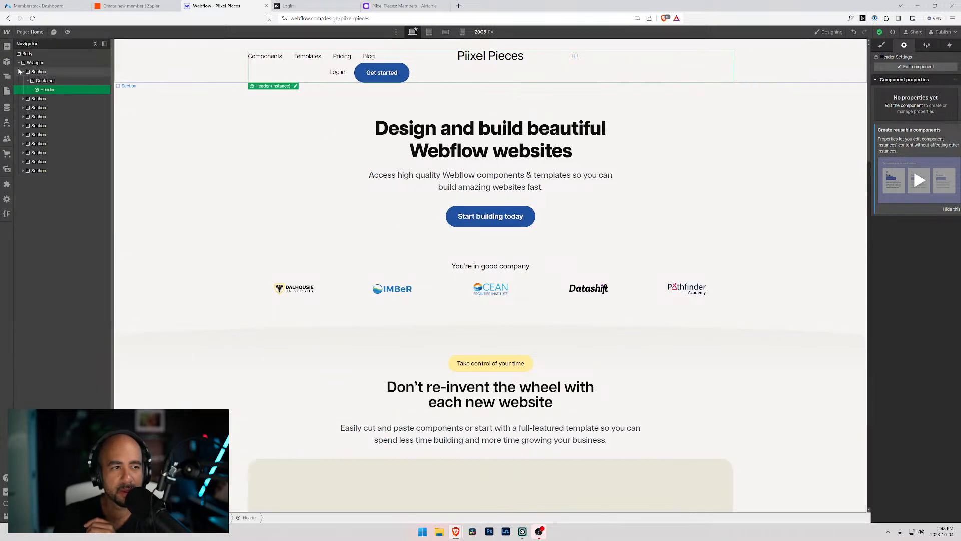
{"action": "left_click", "coordinate": [7, 91]}
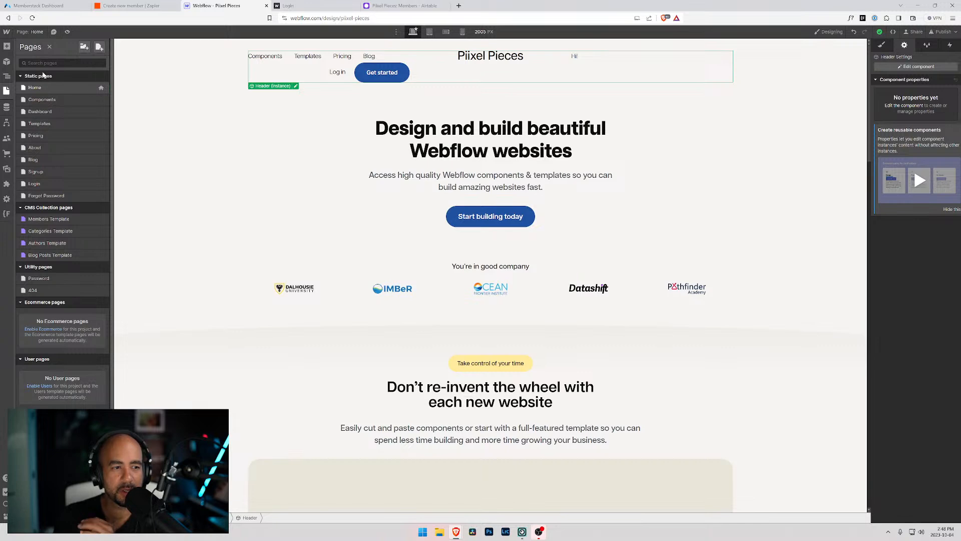
{"action": "left_click", "coordinate": [34, 171]}
{"action": "scroll", "coordinate": [443, 244], "scroll_direction": "down", "scroll_amount": 10}
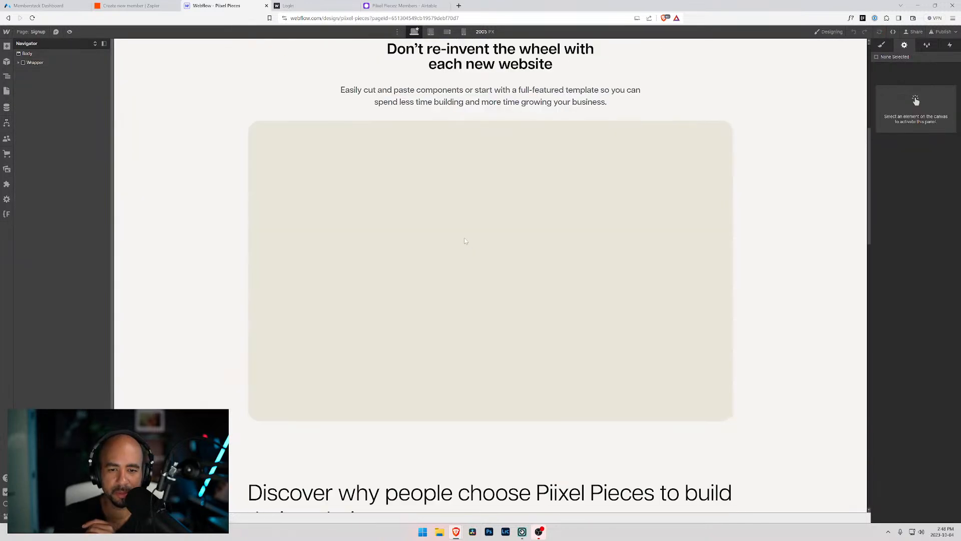
{"action": "scroll", "coordinate": [443, 245], "scroll_direction": "up", "scroll_amount": 2}
{"action": "scroll", "coordinate": [443, 244], "scroll_direction": "up", "scroll_amount": 10}
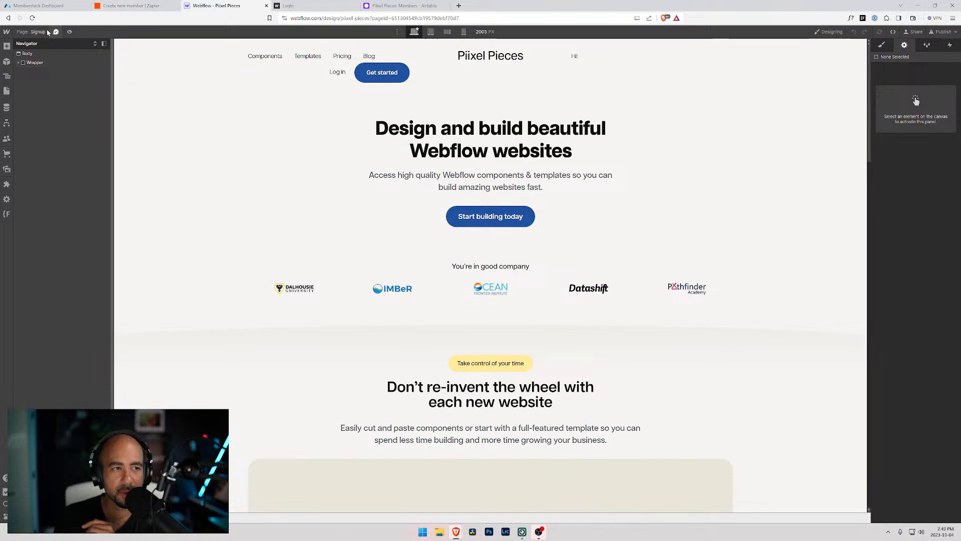
Switch in turn to the Blog, Signup, Login and About pages.
{"action": "left_click", "coordinate": [31, 31]}
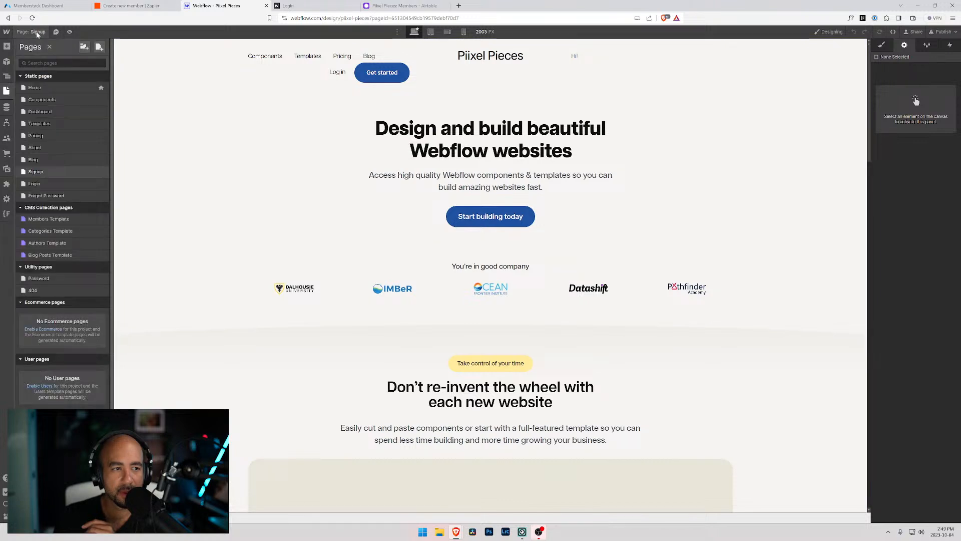
{"action": "left_click", "coordinate": [34, 160]}
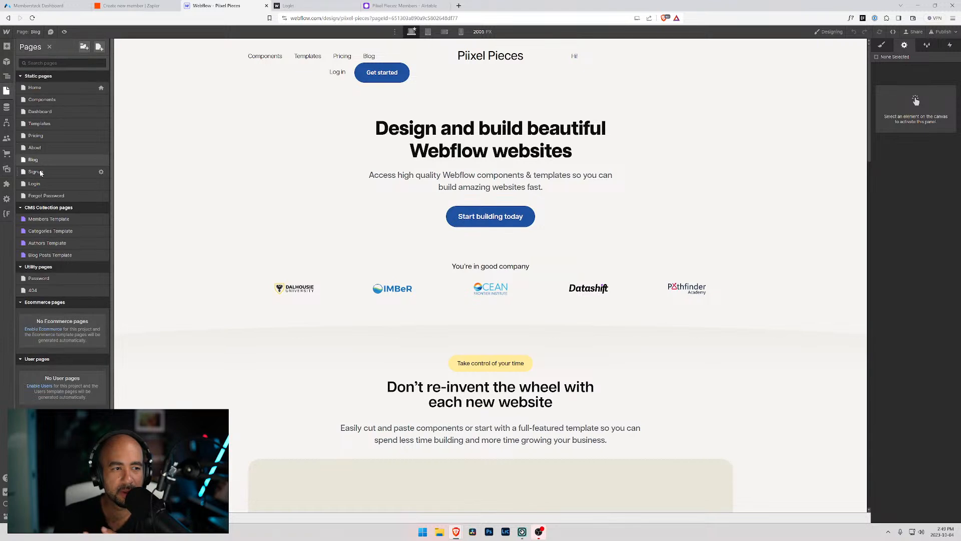
{"action": "left_click", "coordinate": [36, 171]}
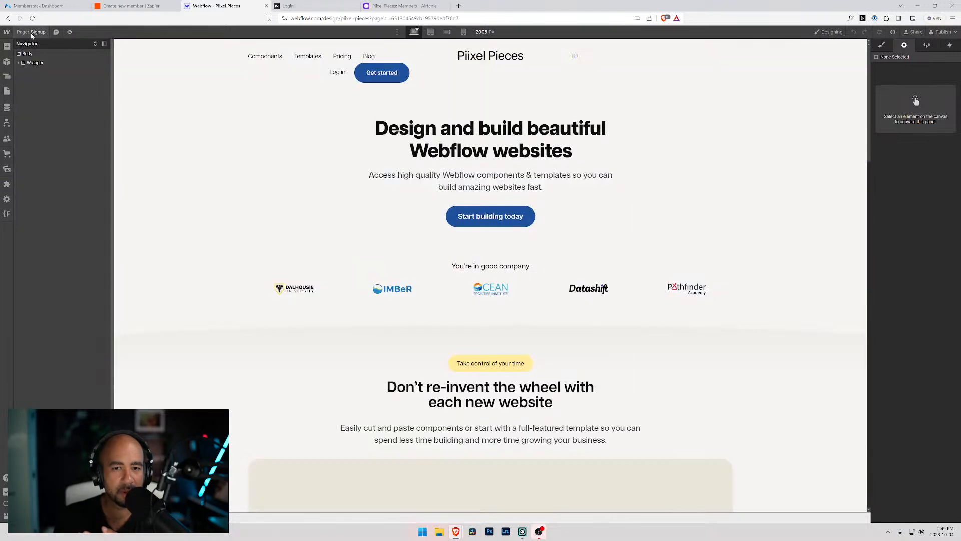
{"action": "left_click", "coordinate": [31, 33]}
{"action": "left_click", "coordinate": [34, 187]}
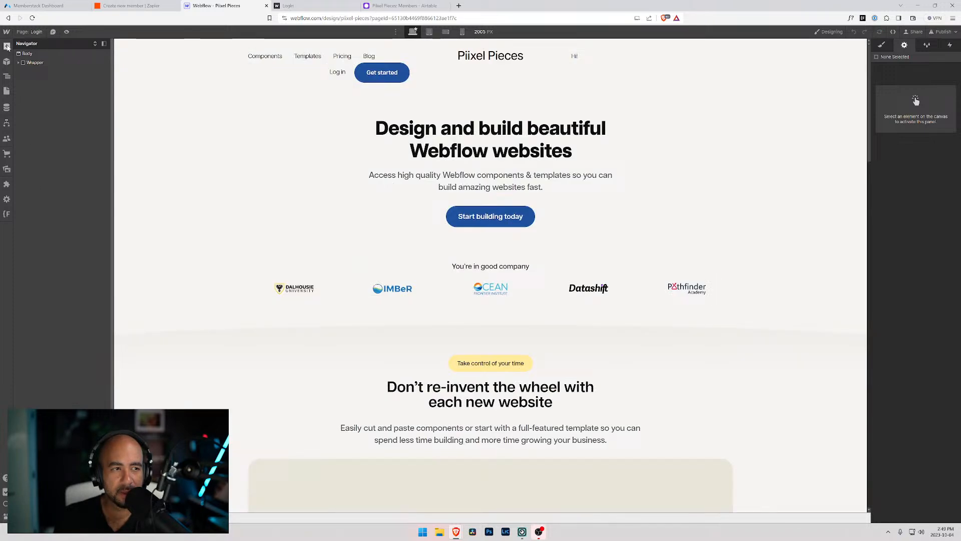
{"action": "left_click", "coordinate": [33, 33]}
{"action": "left_click", "coordinate": [32, 151]}
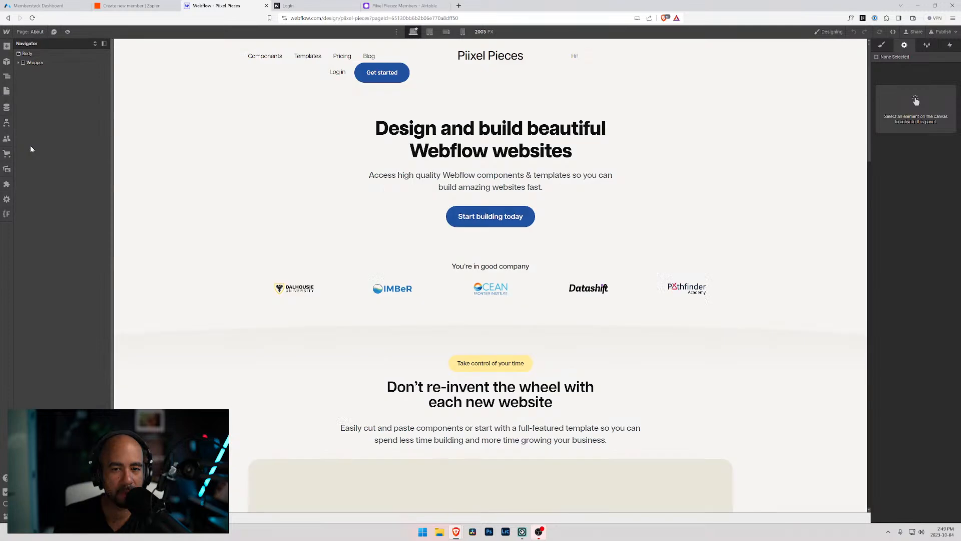
Reload the Webflow designer, confirming the reload despite unsaved changes.
{"action": "left_click", "coordinate": [32, 18]}
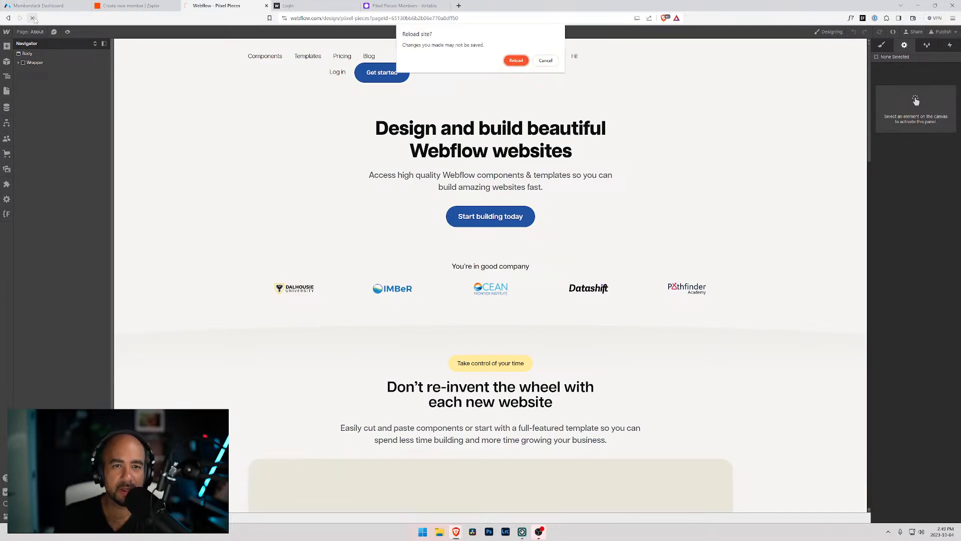
{"action": "left_click", "coordinate": [507, 61]}
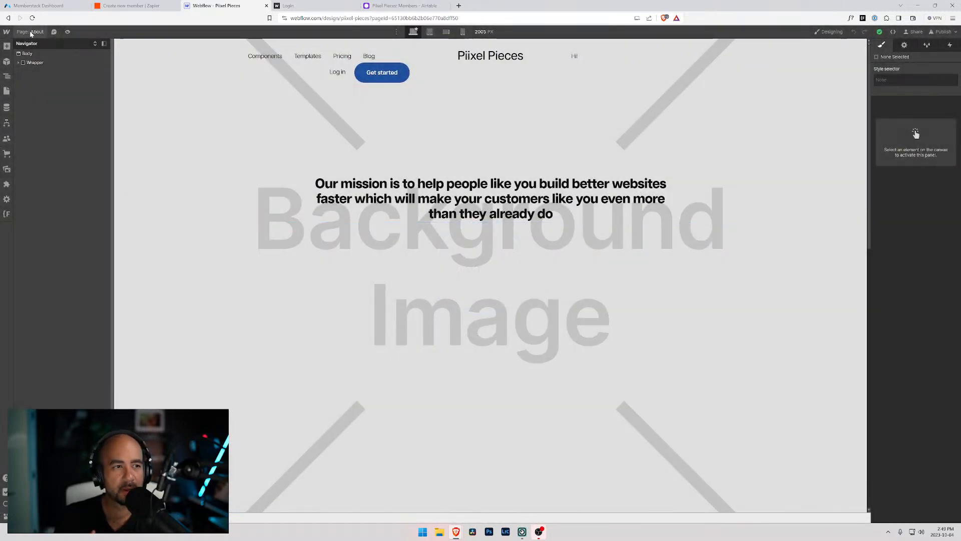
{"action": "left_click", "coordinate": [31, 33]}
On the Login page, delete the data-ms-member attributes from the Password and Email fields.
{"action": "left_click", "coordinate": [37, 174]}
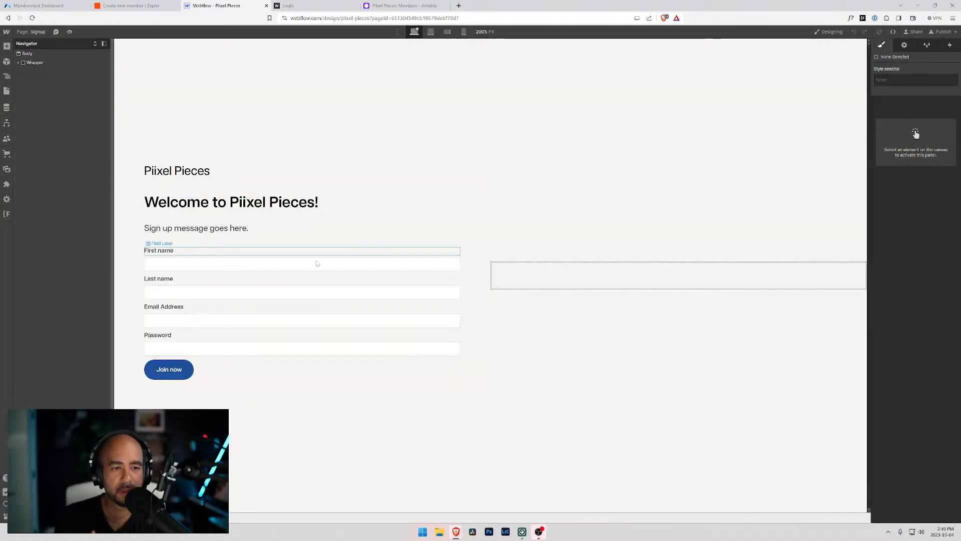
{"action": "left_click", "coordinate": [31, 32]}
{"action": "left_click", "coordinate": [29, 184]}
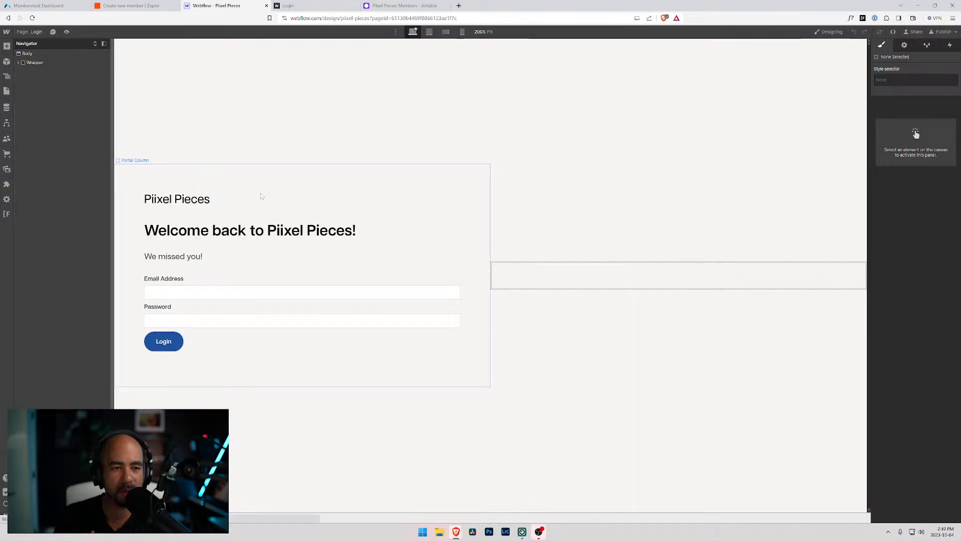
{"action": "left_click", "coordinate": [211, 299]}
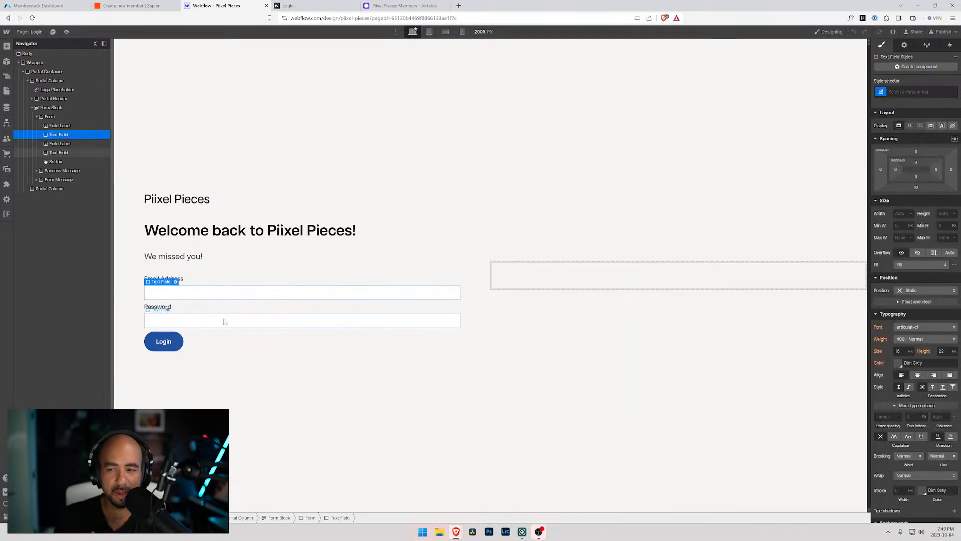
{"action": "left_click", "coordinate": [225, 320]}
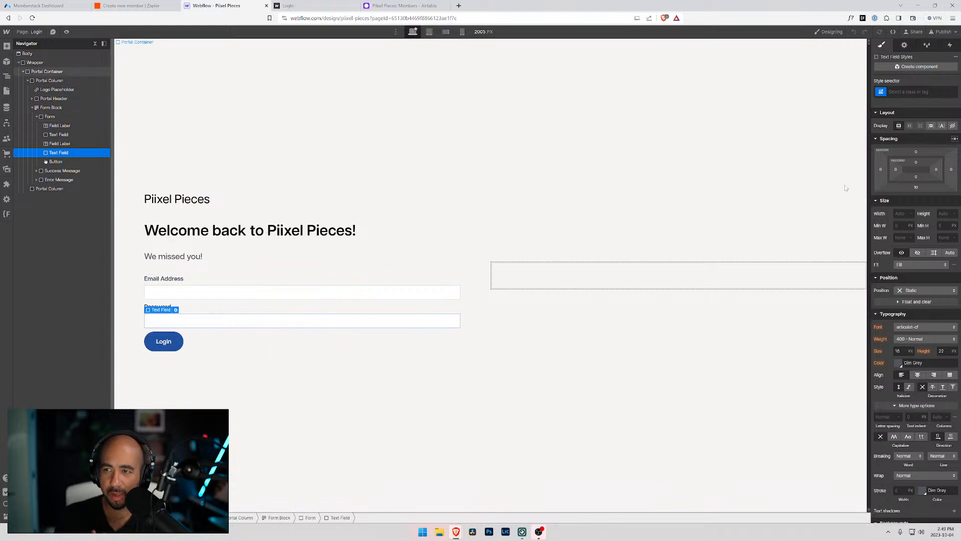
{"action": "left_click", "coordinate": [904, 45]}
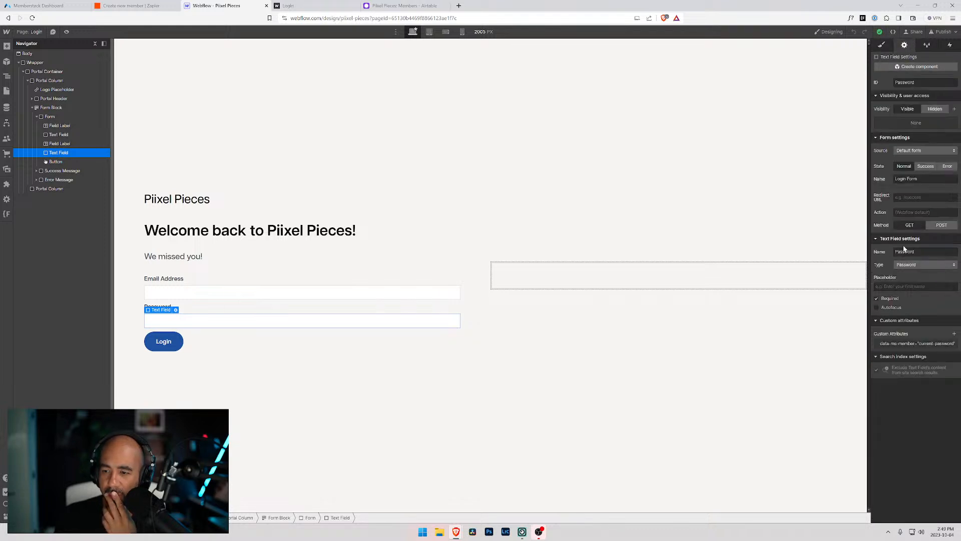
{"action": "left_click", "coordinate": [954, 344]}
{"action": "left_click", "coordinate": [277, 295]}
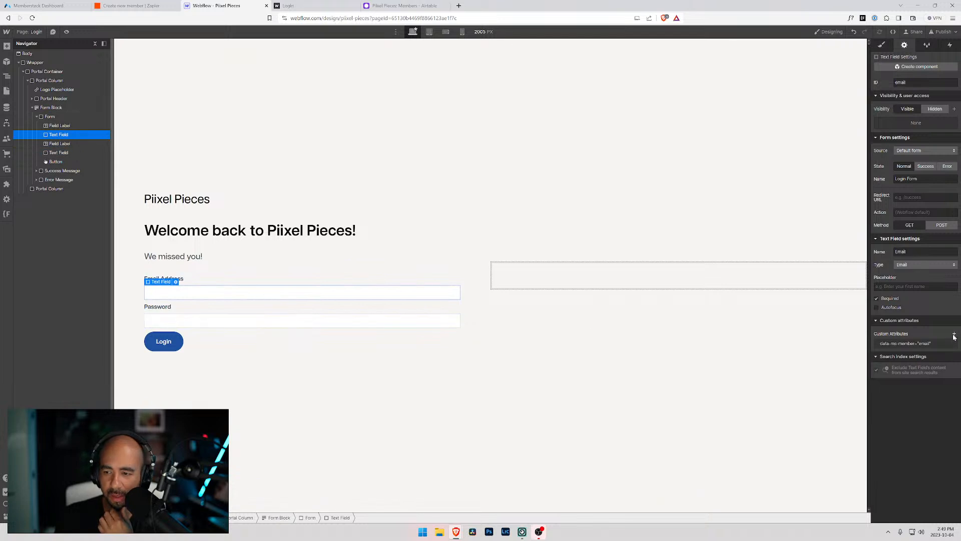
{"action": "left_click", "coordinate": [954, 344]}
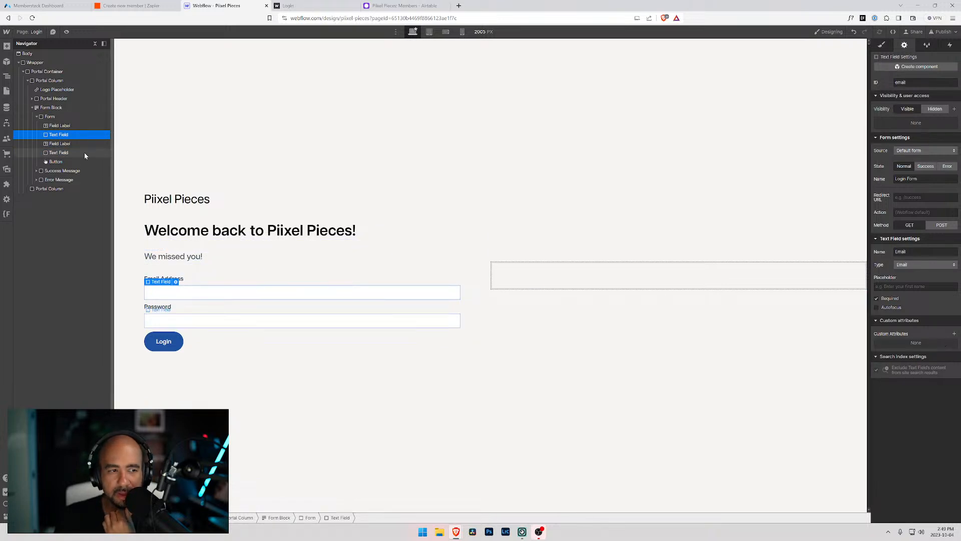
Publish to the staging domain and open the live login page.
{"action": "left_click", "coordinate": [943, 32]}
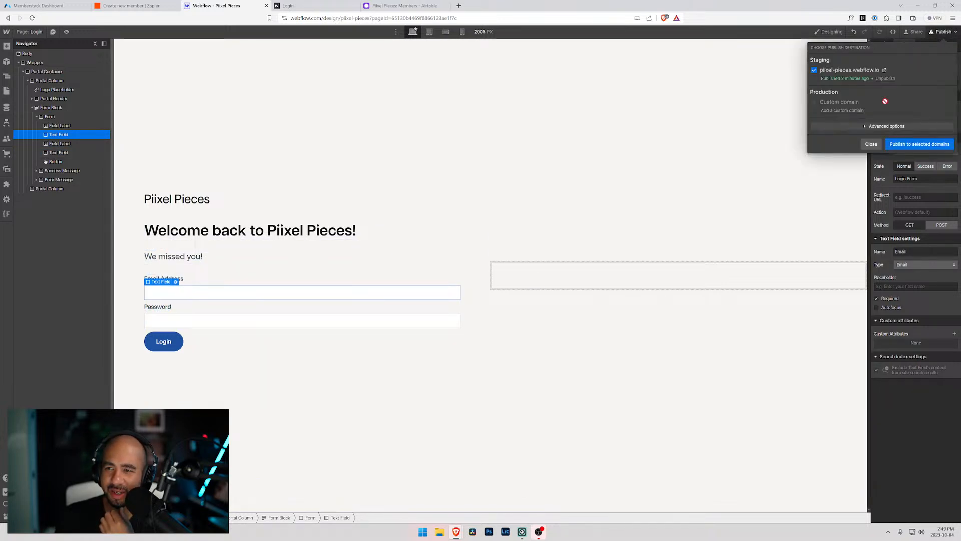
{"action": "left_click", "coordinate": [893, 146]}
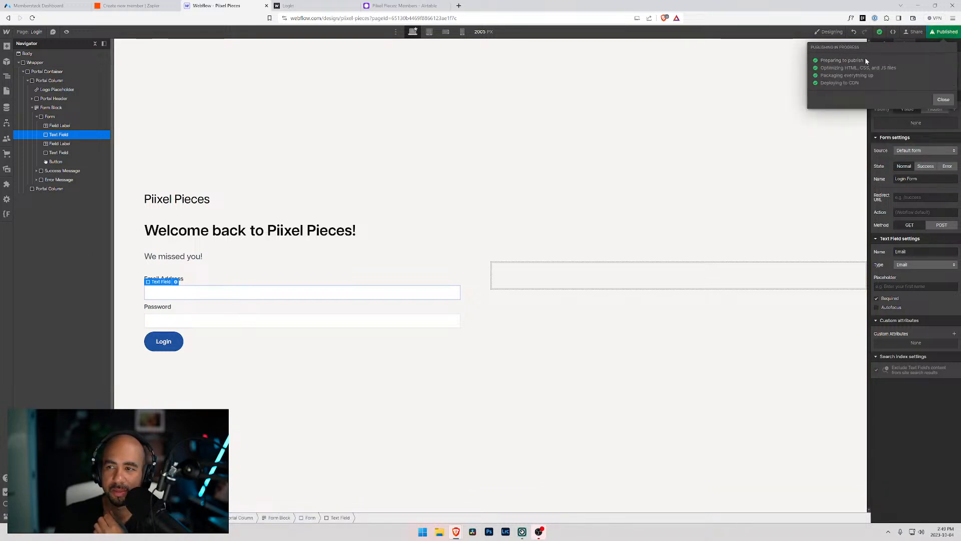
{"action": "left_click", "coordinate": [882, 71]}
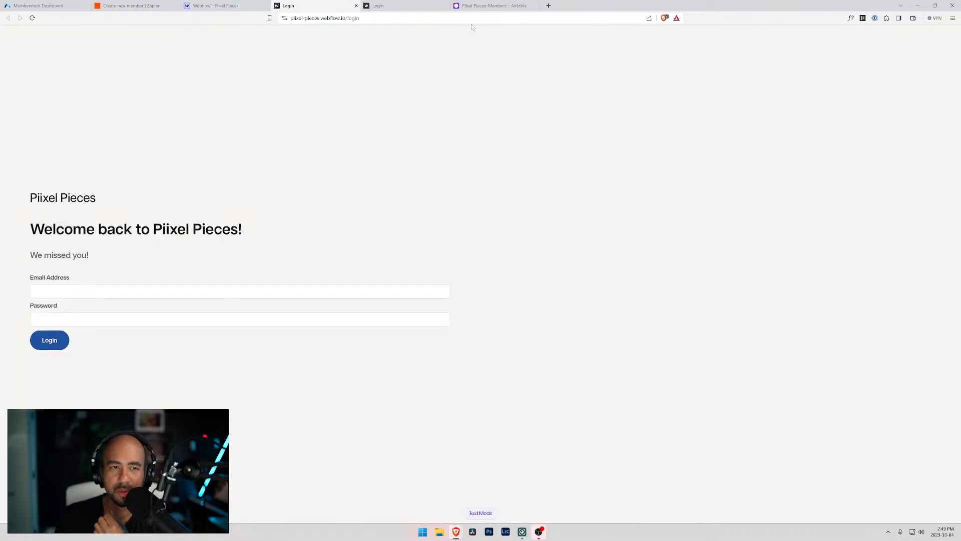
Submit the member's email and password on the live login form, then go to the Memberstack dashboard.
{"action": "left_click", "coordinate": [35, 291]}
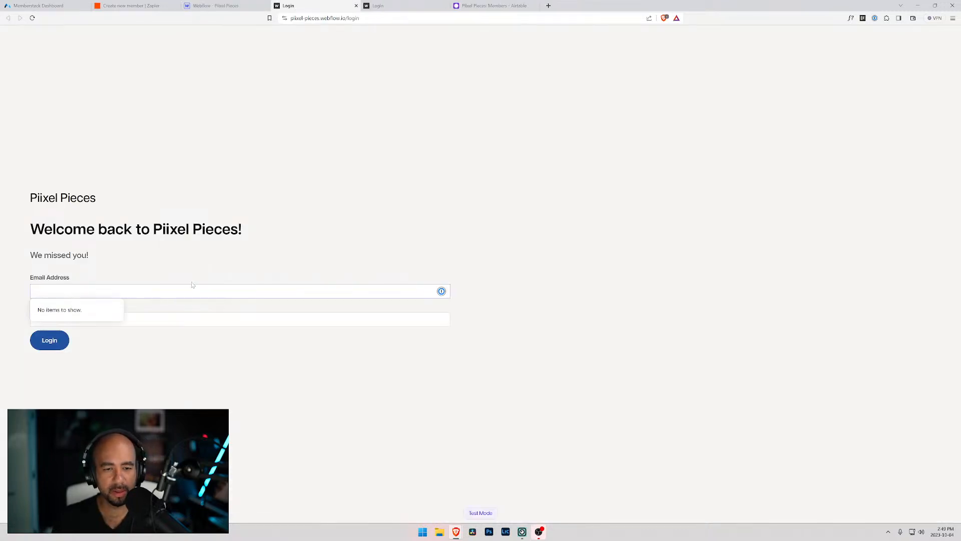
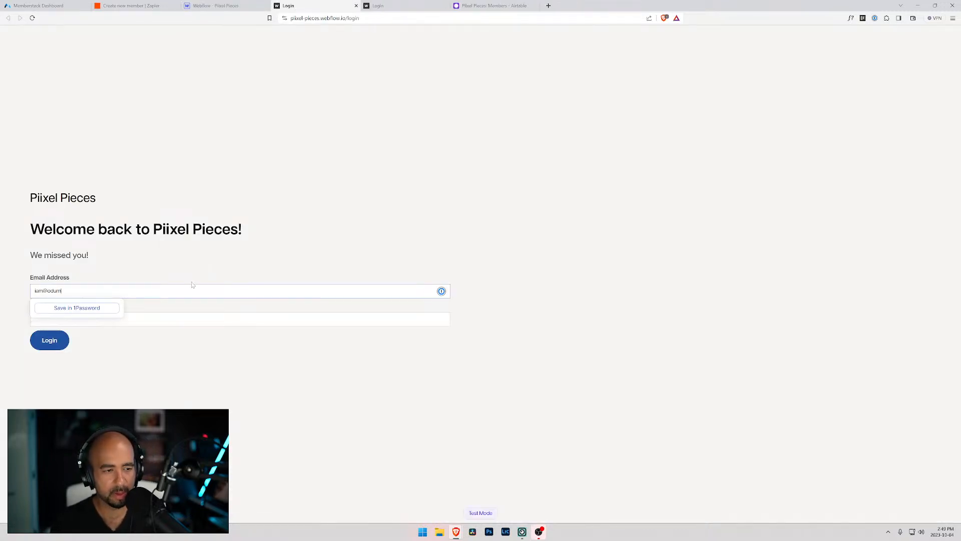
{"action": "key", "text": "Tab"}
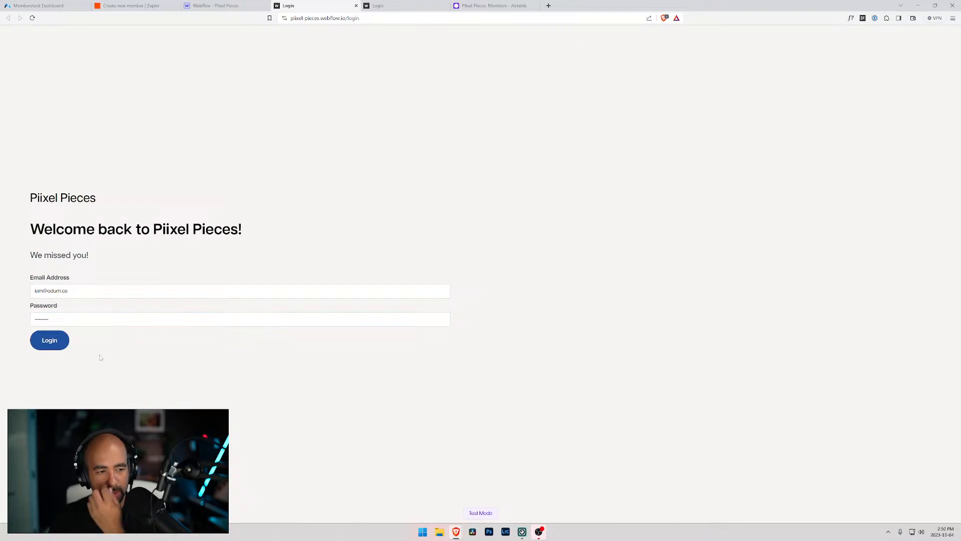
{"action": "left_click", "coordinate": [54, 343]}
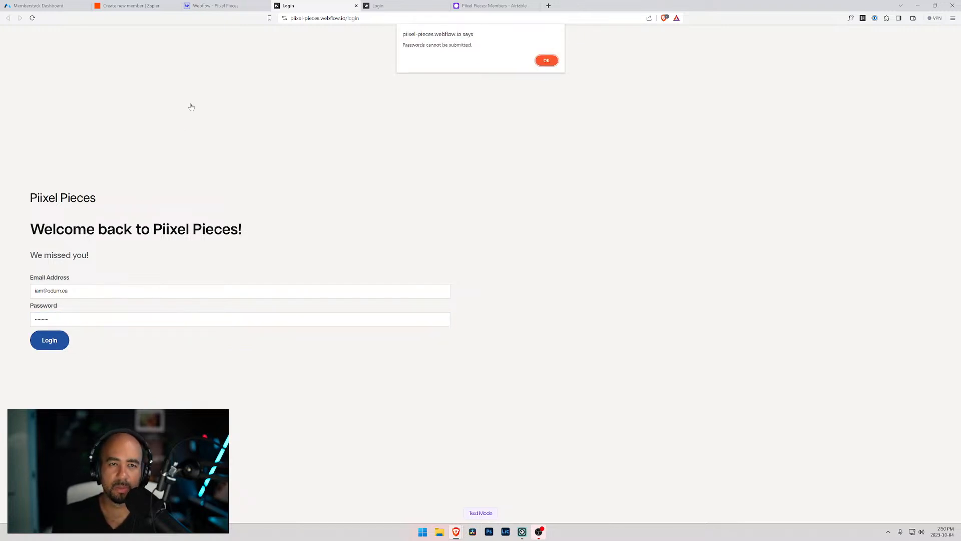
{"action": "left_click", "coordinate": [215, 5]}
{"action": "left_click", "coordinate": [43, 4]}
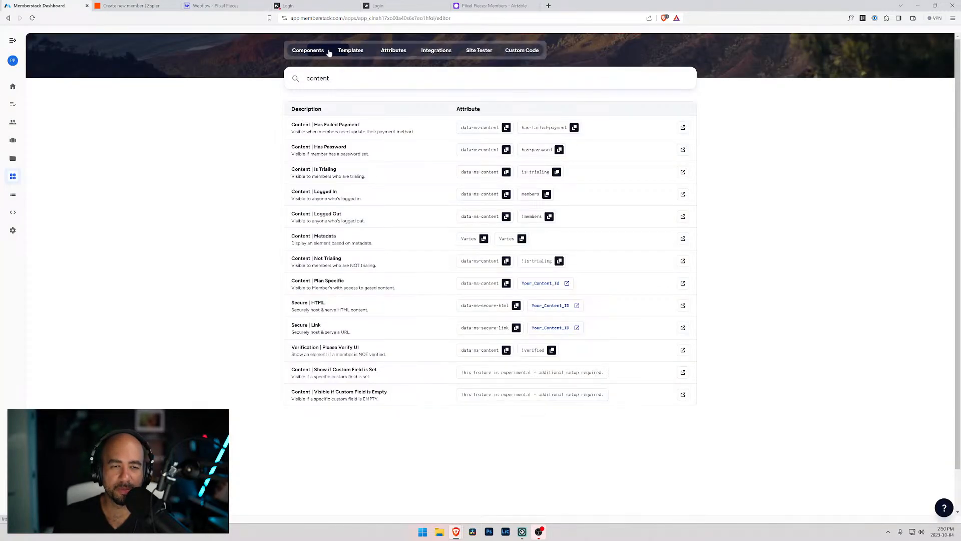
Filter Memberstack's component gallery to login components and copy Unstyled Login.
{"action": "left_click", "coordinate": [346, 50]}
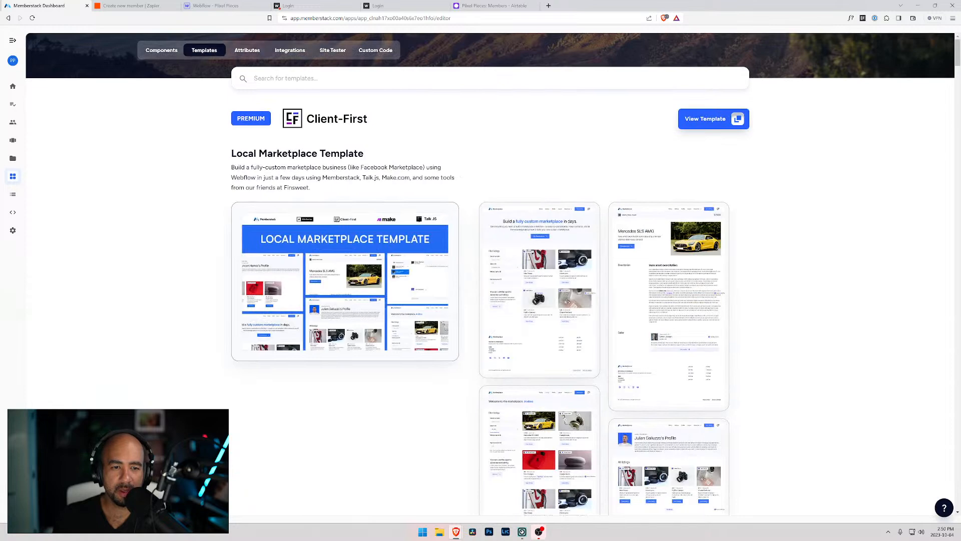
{"action": "left_click", "coordinate": [162, 51]}
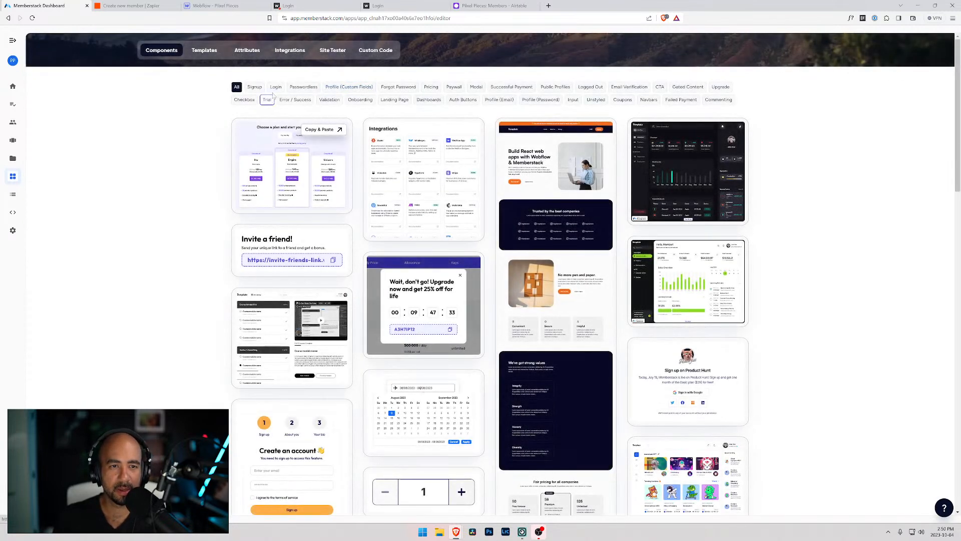
{"action": "left_click", "coordinate": [276, 90]}
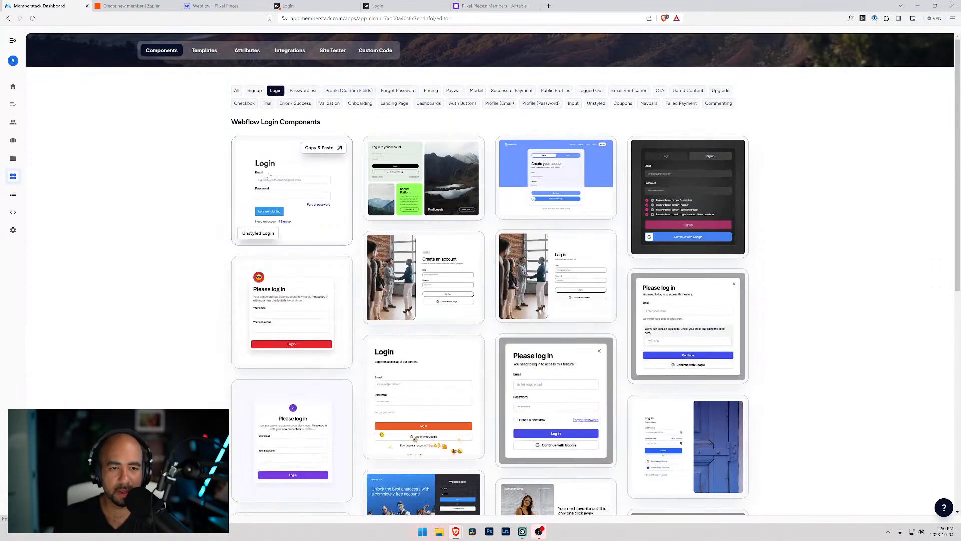
{"action": "left_click", "coordinate": [320, 149]}
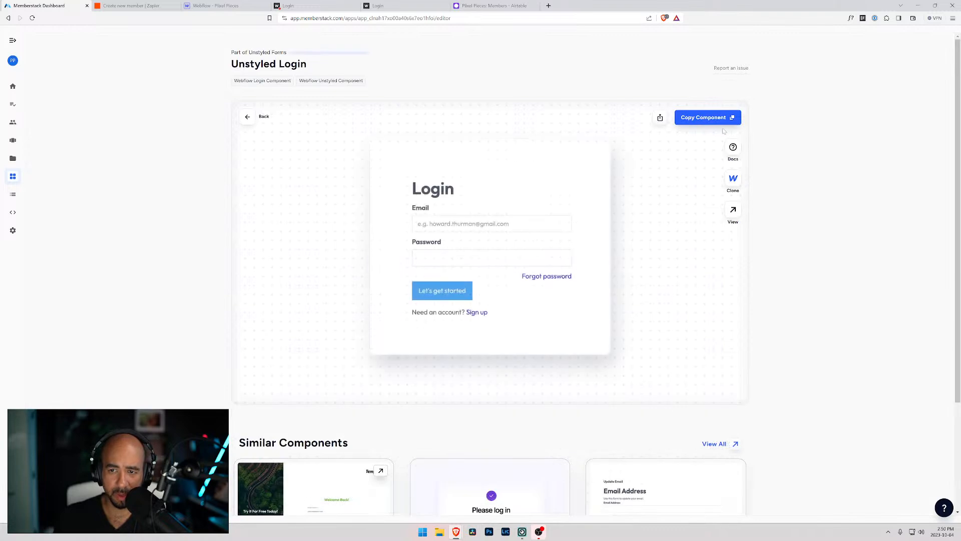
{"action": "left_click", "coordinate": [704, 118]}
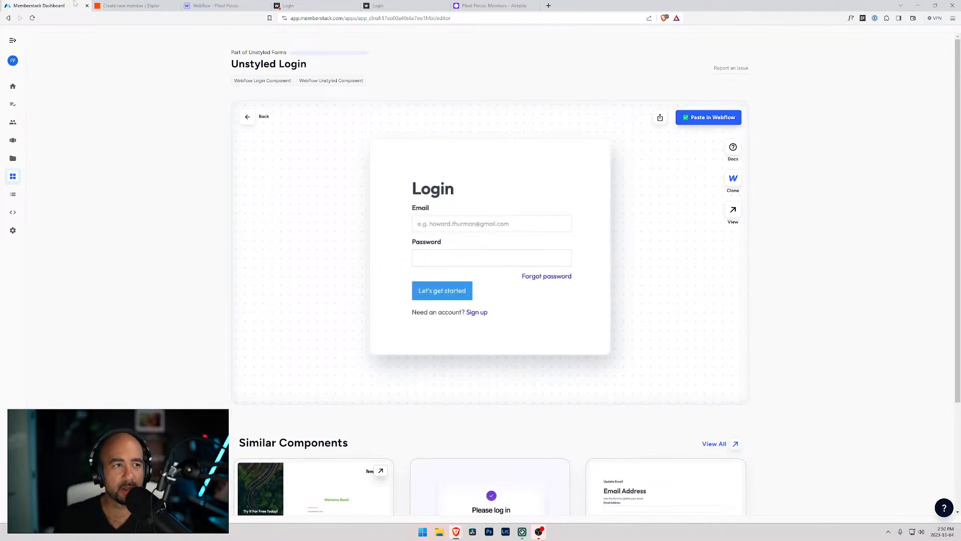
{"action": "left_click", "coordinate": [215, 6]}
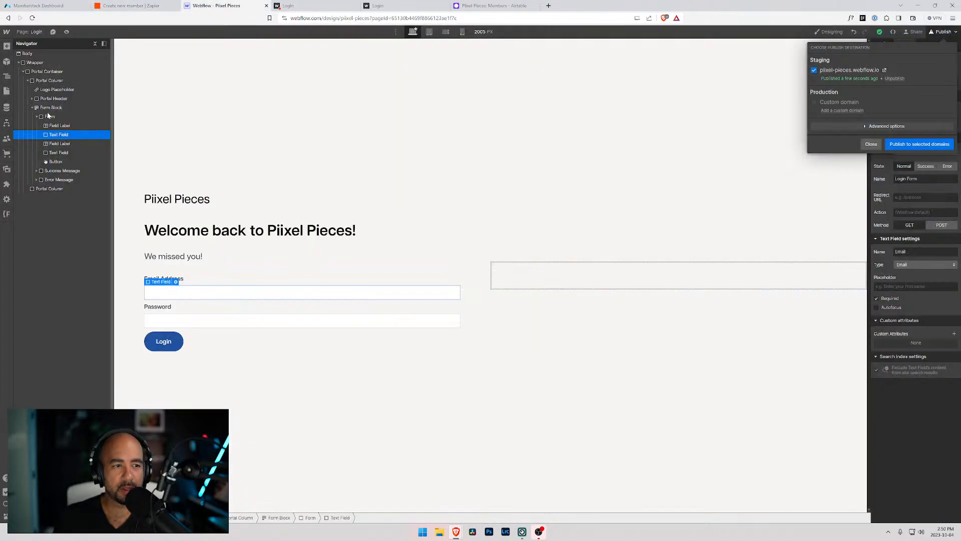
Paste the Memberstack login form into the empty second Portal Column.
{"action": "left_click", "coordinate": [32, 109]}
{"action": "left_click", "coordinate": [32, 108]}
{"action": "left_click", "coordinate": [28, 80]}
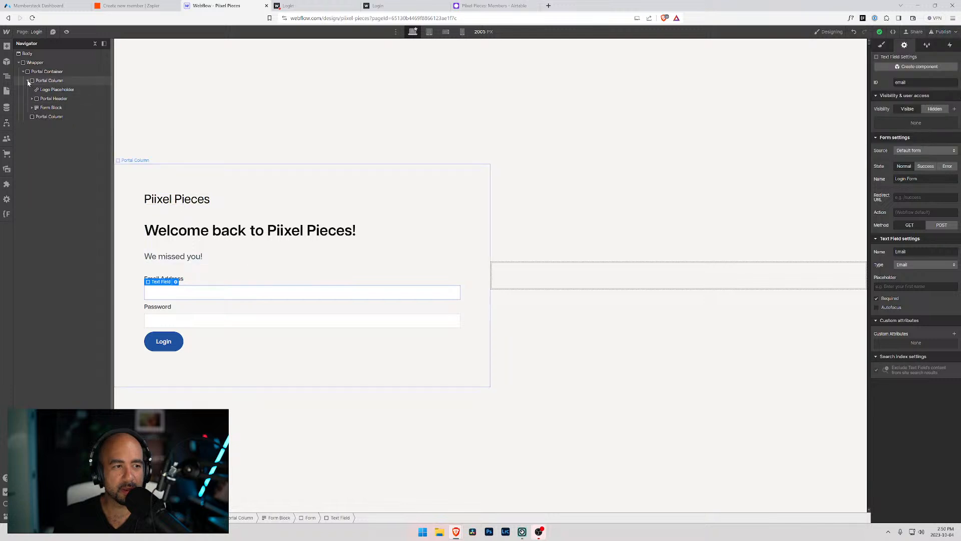
{"action": "left_click", "coordinate": [48, 90]}
{"action": "key", "text": "ctrl+v"}
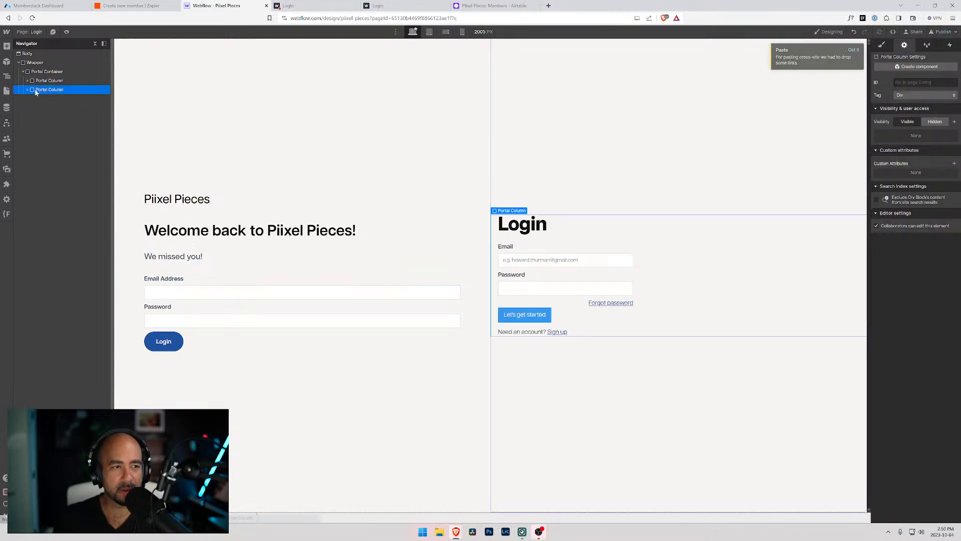
{"action": "left_click", "coordinate": [28, 90]}
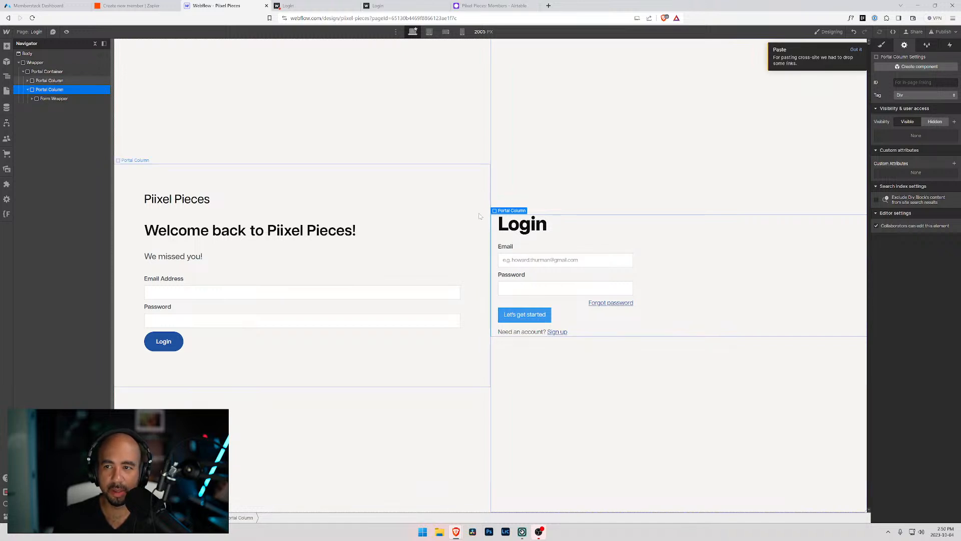
Inspect the pasted Email, Password, submit button and Forgot password elements.
{"action": "left_click", "coordinate": [556, 264]}
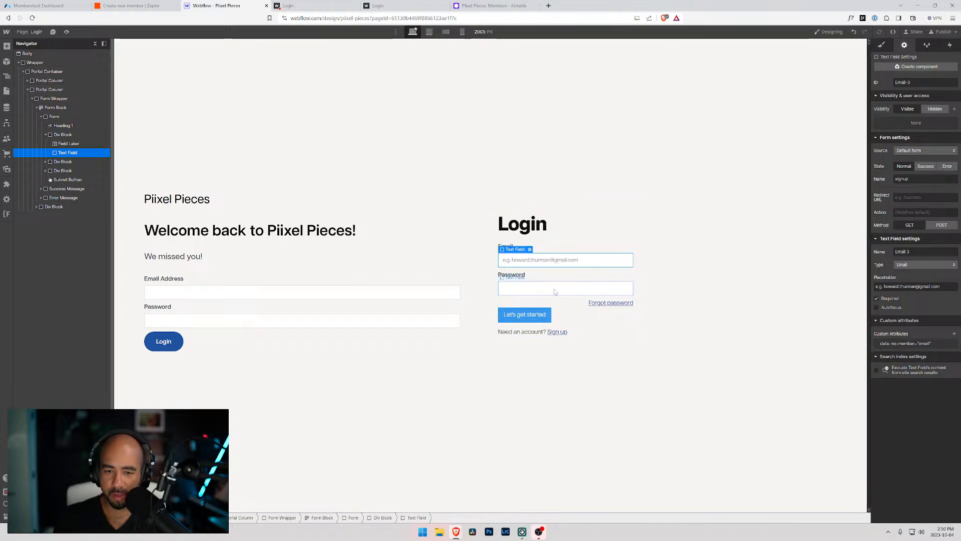
{"action": "left_click", "coordinate": [555, 290]}
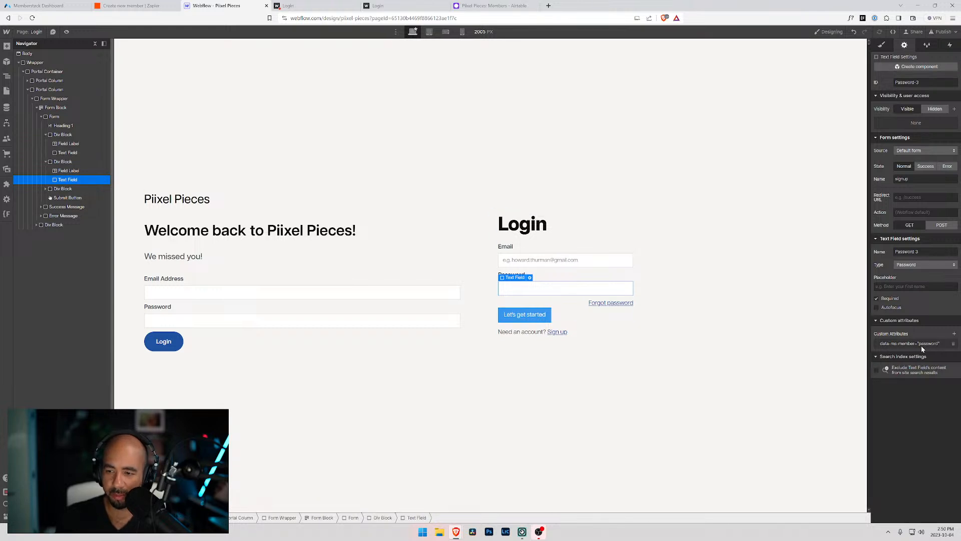
{"action": "left_click", "coordinate": [529, 314]}
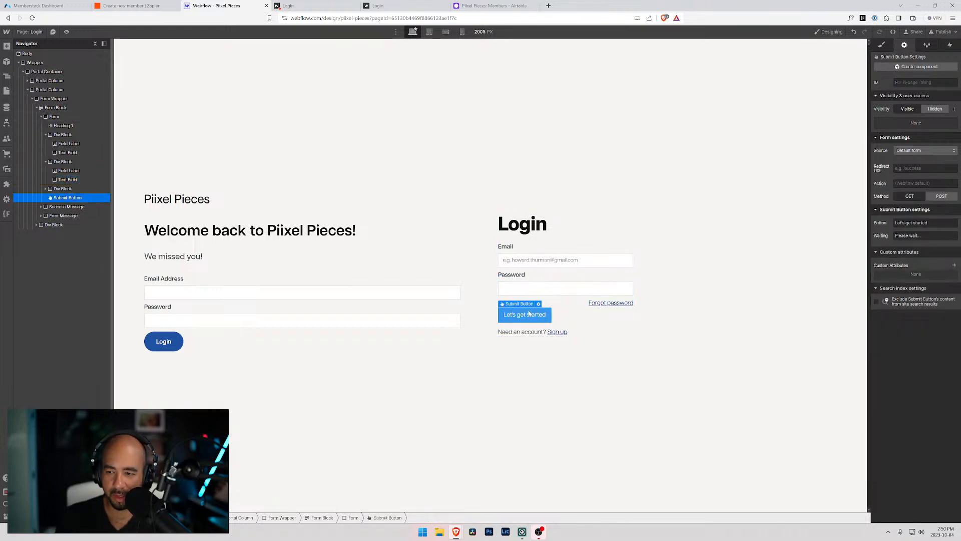
{"action": "left_click", "coordinate": [602, 304]}
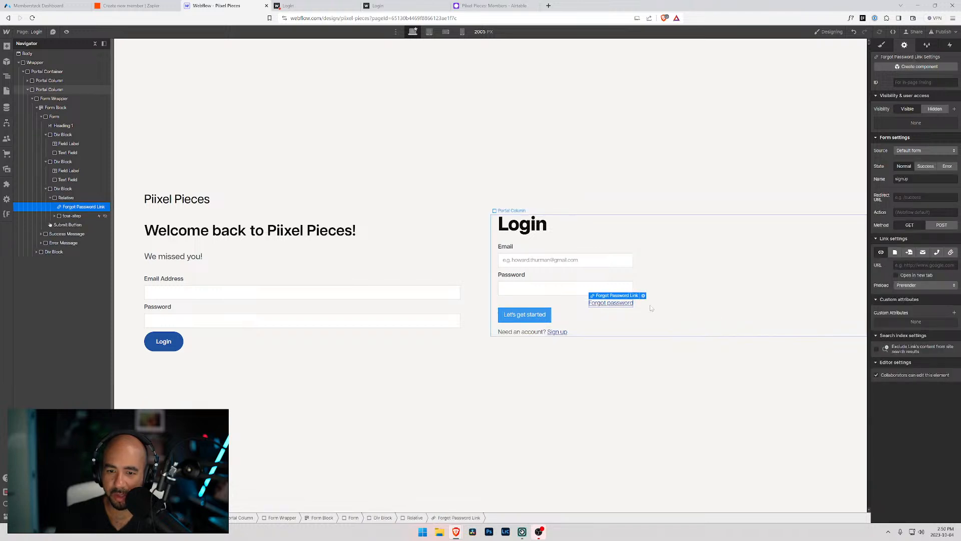
{"action": "left_click", "coordinate": [314, 294]}
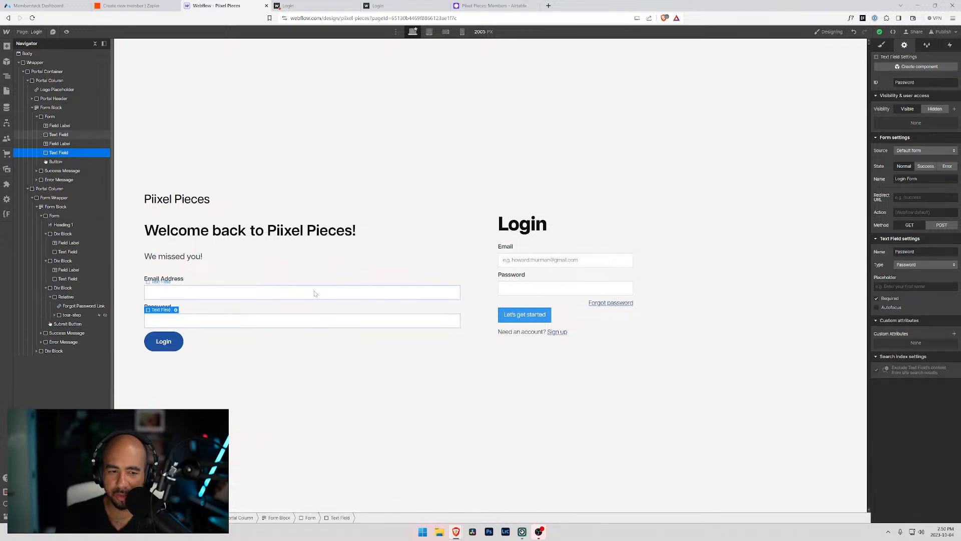
Inspect both forms' fields and open the pasted Password field's data-ms-member="password" attribute.
{"action": "left_click", "coordinate": [521, 289]}
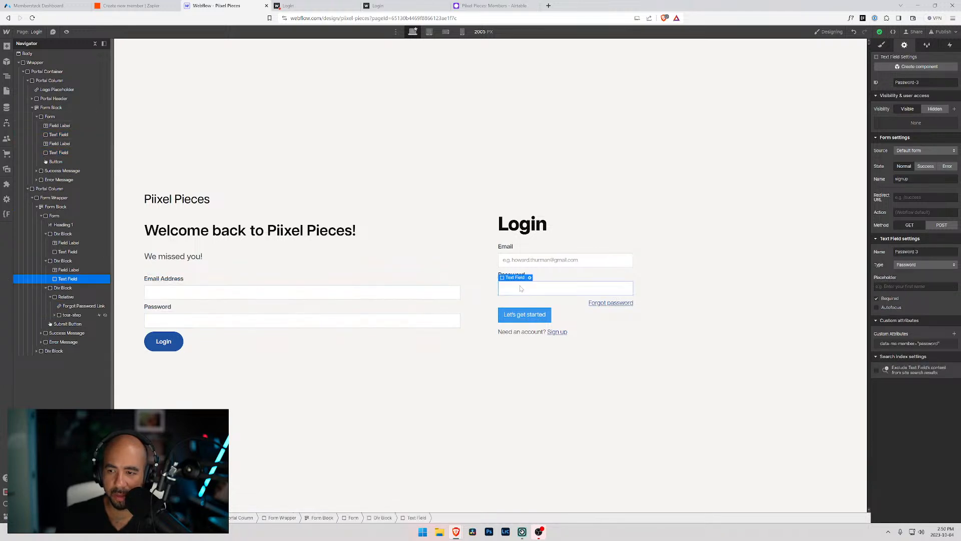
{"action": "left_click", "coordinate": [520, 262]}
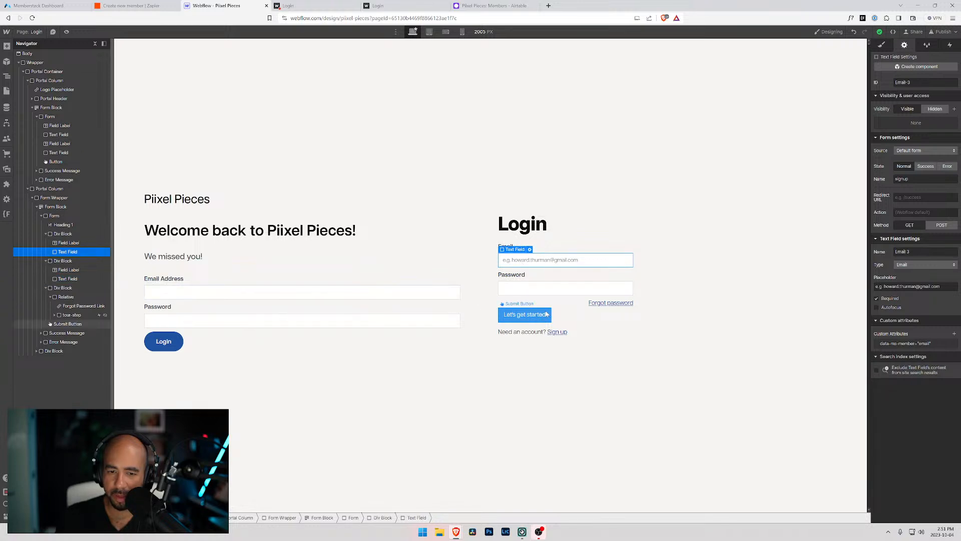
{"action": "left_click", "coordinate": [526, 314]}
{"action": "left_click", "coordinate": [557, 332]}
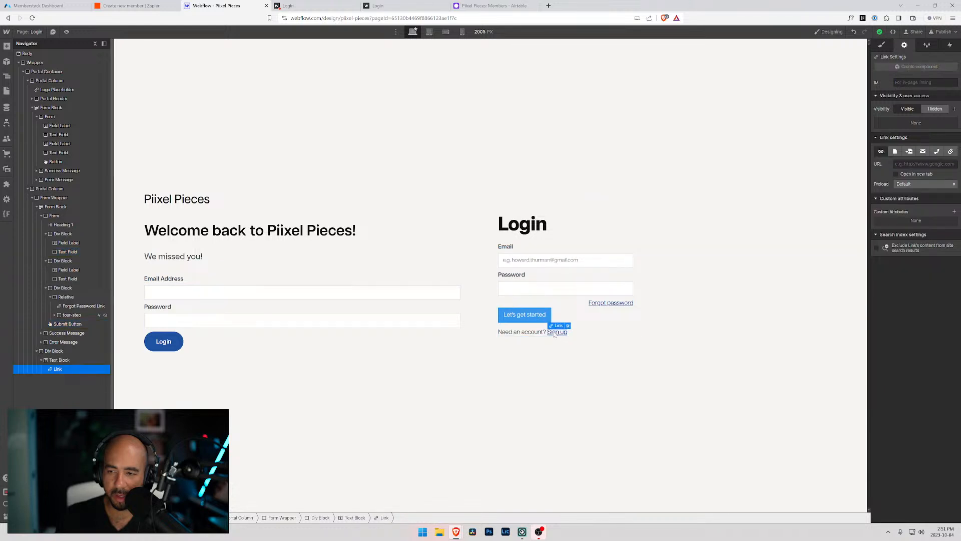
{"action": "left_click", "coordinate": [535, 314]}
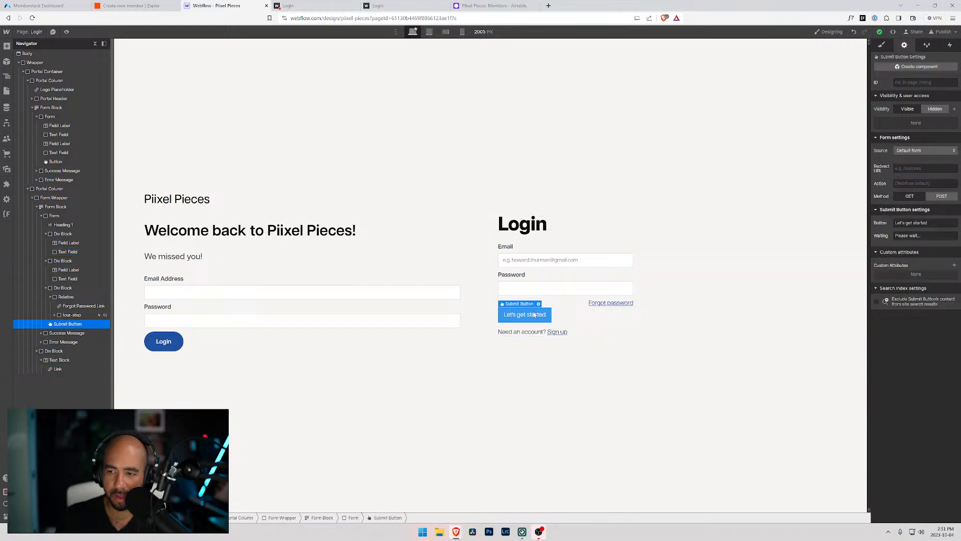
{"action": "left_click", "coordinate": [170, 339]}
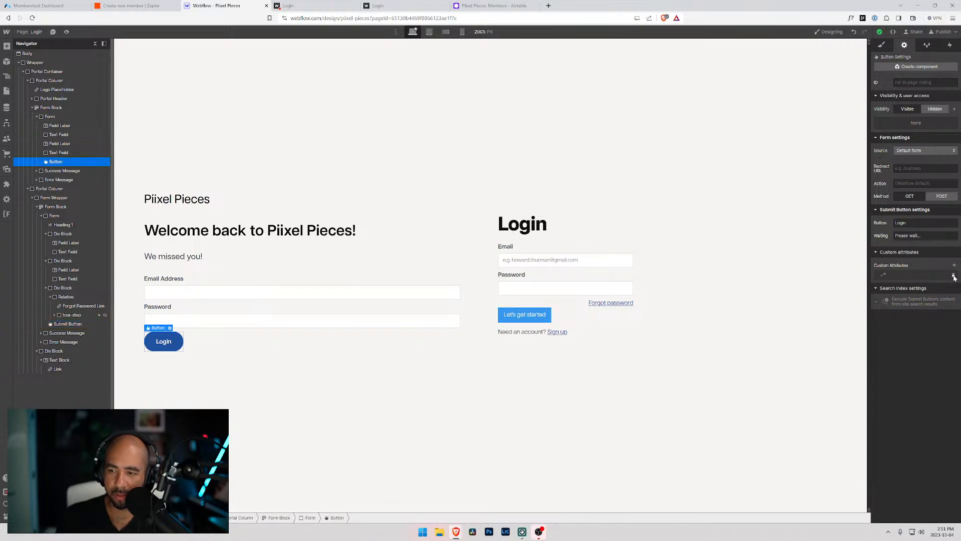
{"action": "left_click", "coordinate": [376, 295]}
{"action": "left_click", "coordinate": [547, 288]}
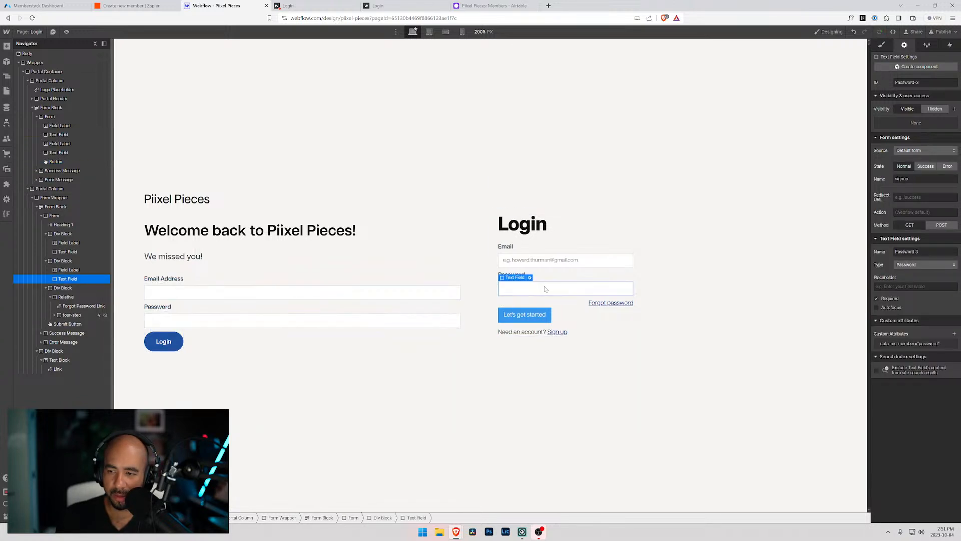
{"action": "left_click", "coordinate": [932, 345]}
{"action": "key", "text": "ctrl+c"}
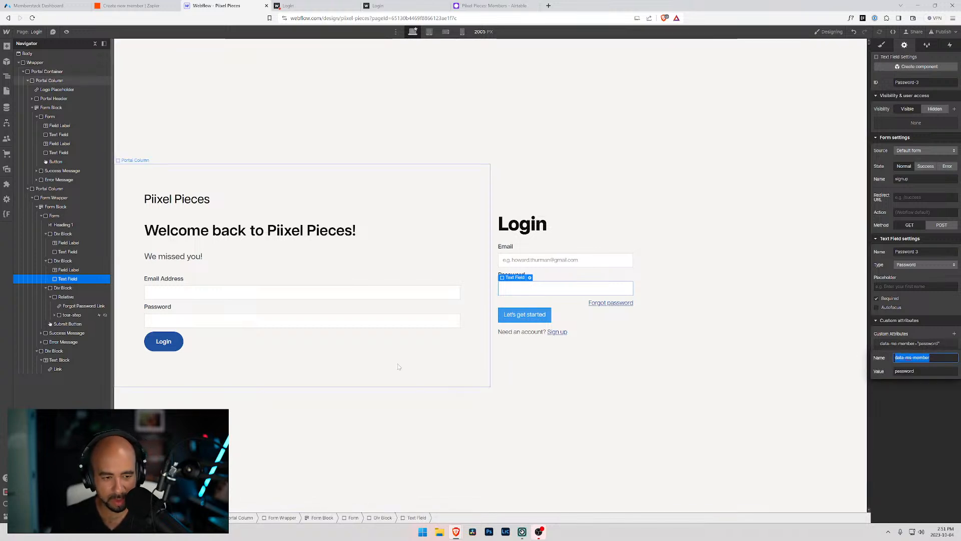
Add data-ms-member="password" to the original form's Password field.
{"action": "left_click", "coordinate": [310, 323]}
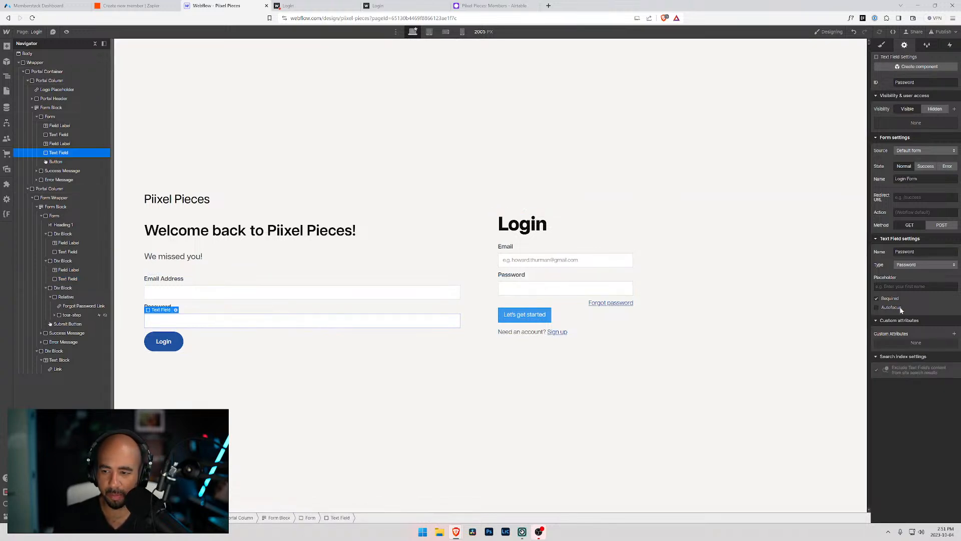
{"action": "left_click", "coordinate": [954, 334]}
{"action": "left_click", "coordinate": [906, 370]}
{"action": "key", "text": "ctrl+v"}
{"action": "left_click", "coordinate": [911, 357]}
{"action": "key", "text": "ctrl+v"}
{"action": "left_click_drag", "start_coordinate": [932, 371], "coordinate": [893, 371]}
{"action": "key", "text": "ctrl+c"}
{"action": "type", "text": "pass"}
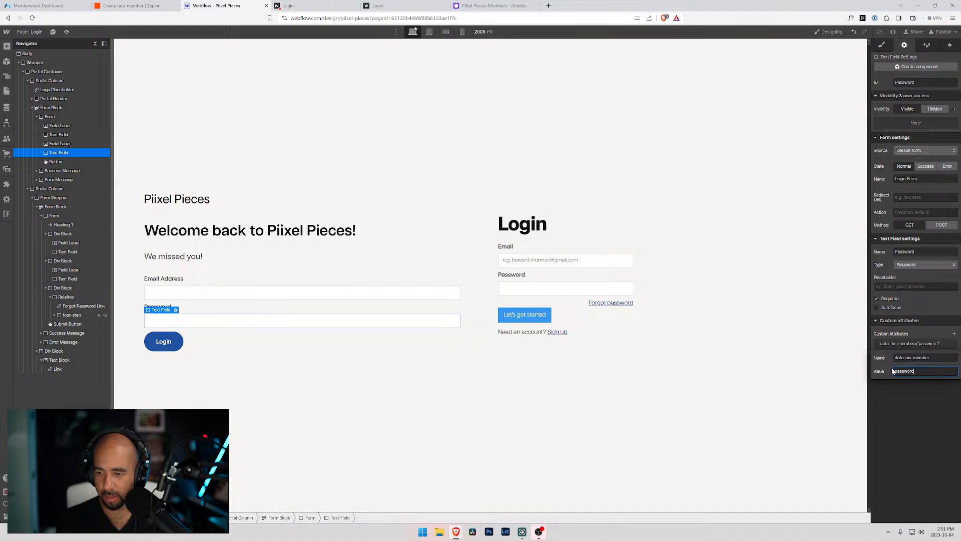
{"action": "type", "text": "wor"}
{"action": "left_click", "coordinate": [352, 302]}
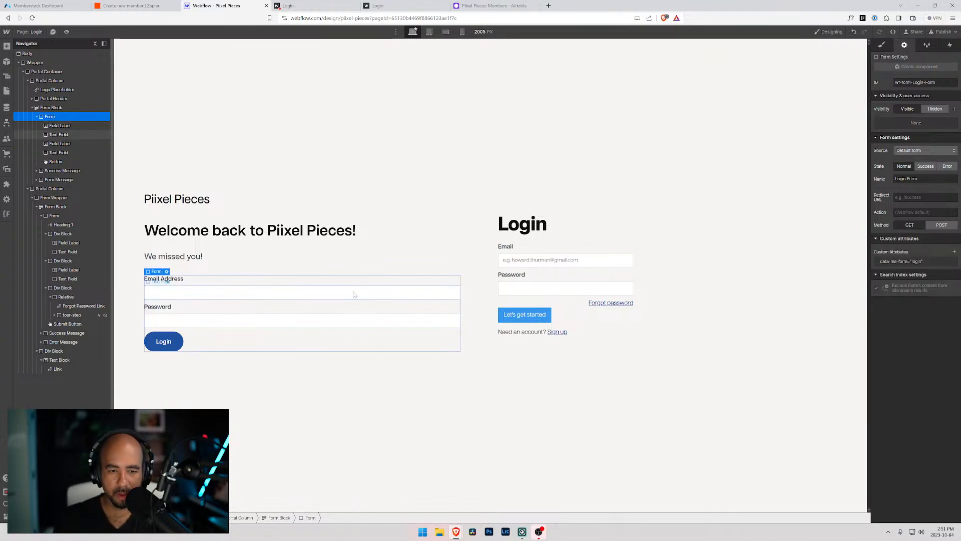
Add a data-ms-member attribute to the original form's Email field.
{"action": "left_click", "coordinate": [354, 295]}
{"action": "left_click", "coordinate": [954, 334]}
{"action": "key", "text": "ctrl+v"}
{"action": "key", "text": "Tab"}
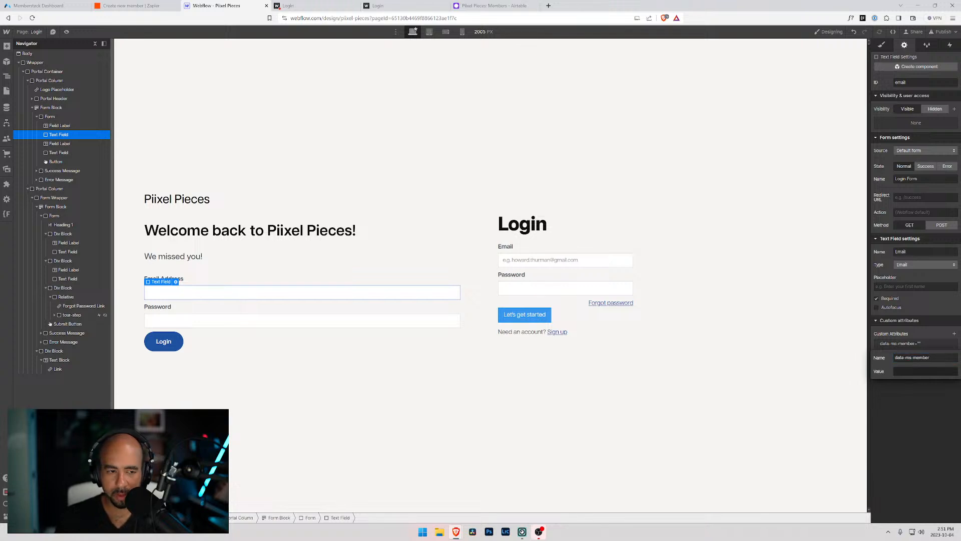
{"action": "key", "text": "Return"}
Compare the pasted and original forms' elements, then select the original Login Form and zoom in.
{"action": "left_click", "coordinate": [581, 259]}
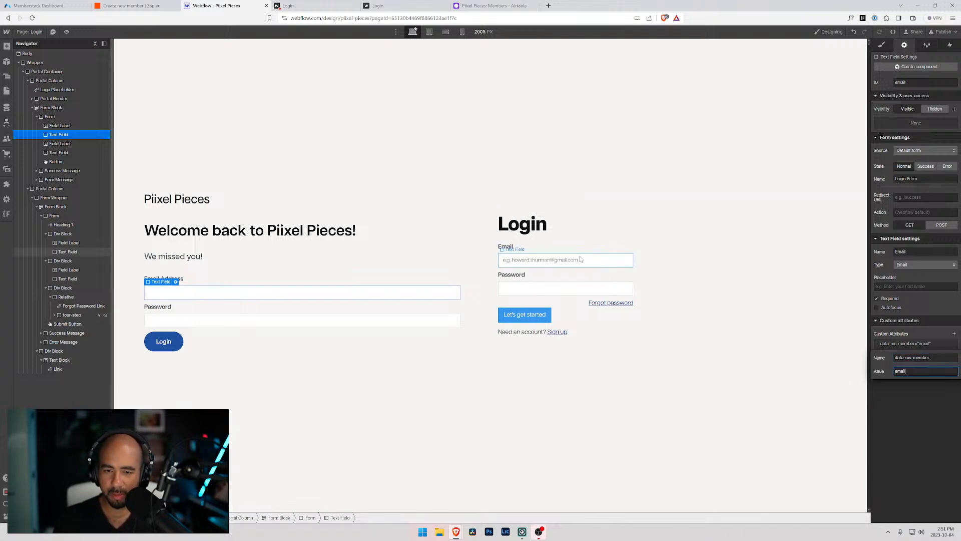
{"action": "left_click", "coordinate": [420, 296]}
{"action": "left_click", "coordinate": [535, 315]}
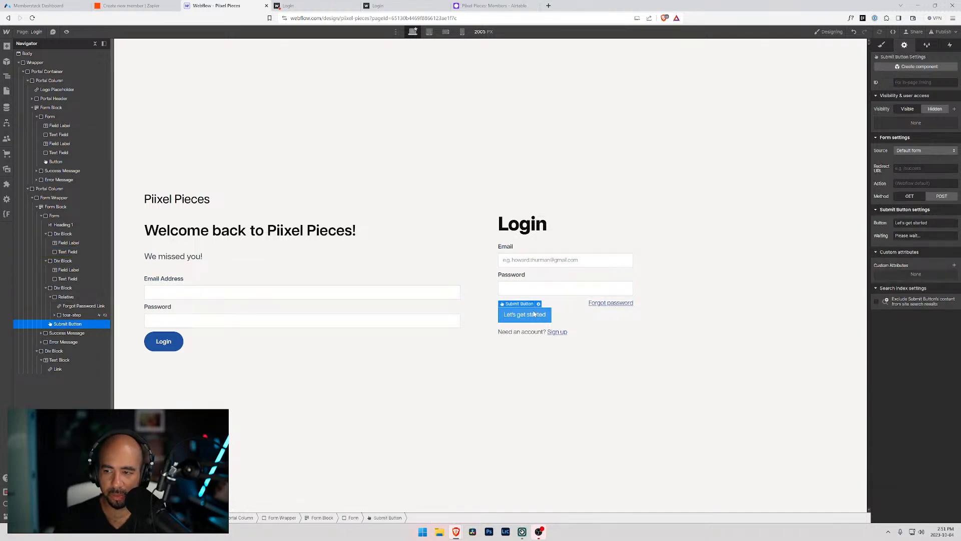
{"action": "left_click", "coordinate": [518, 260]}
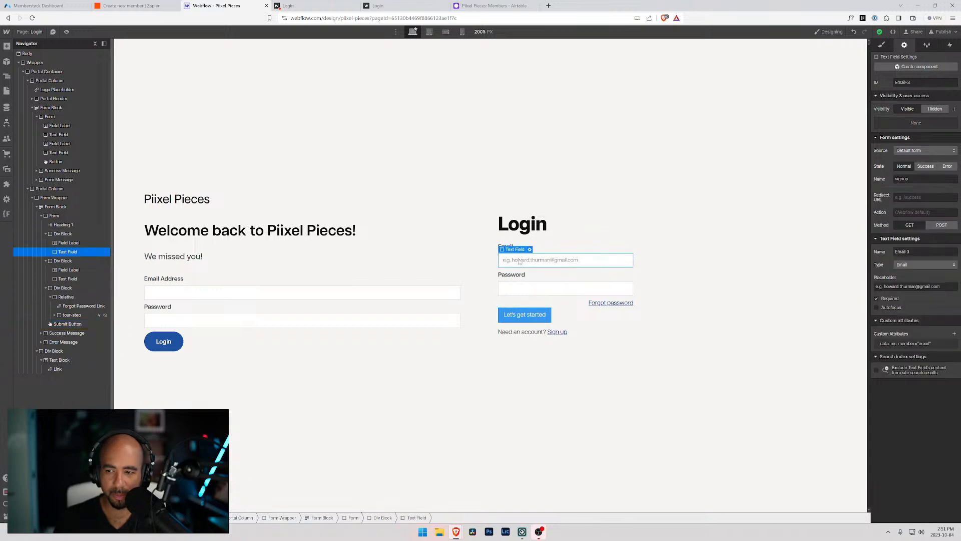
{"action": "left_click", "coordinate": [57, 217]}
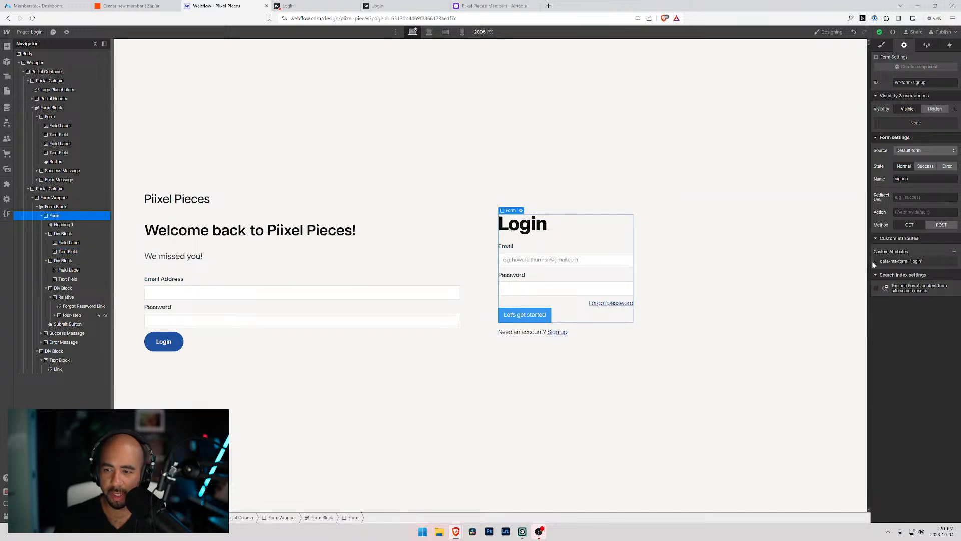
{"action": "left_click", "coordinate": [190, 263]}
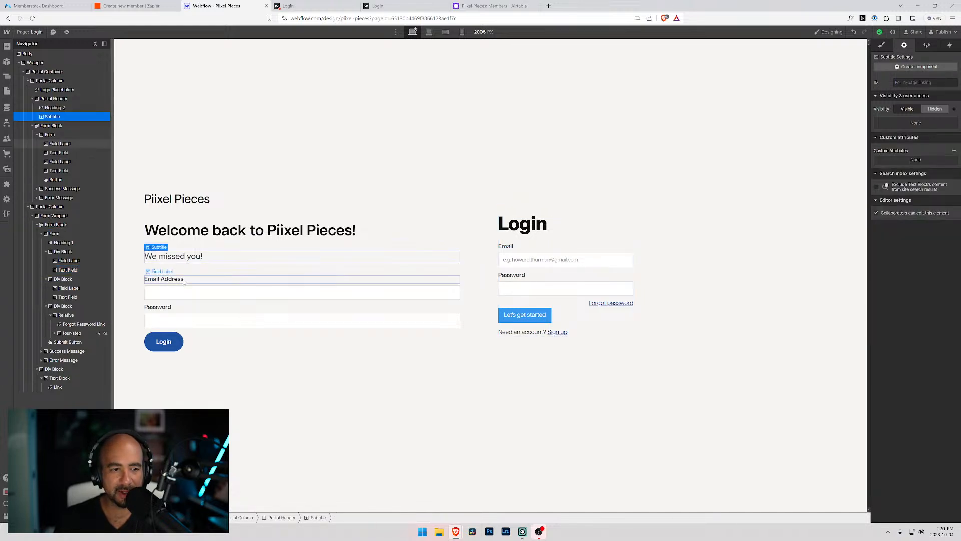
{"action": "left_click", "coordinate": [49, 135]}
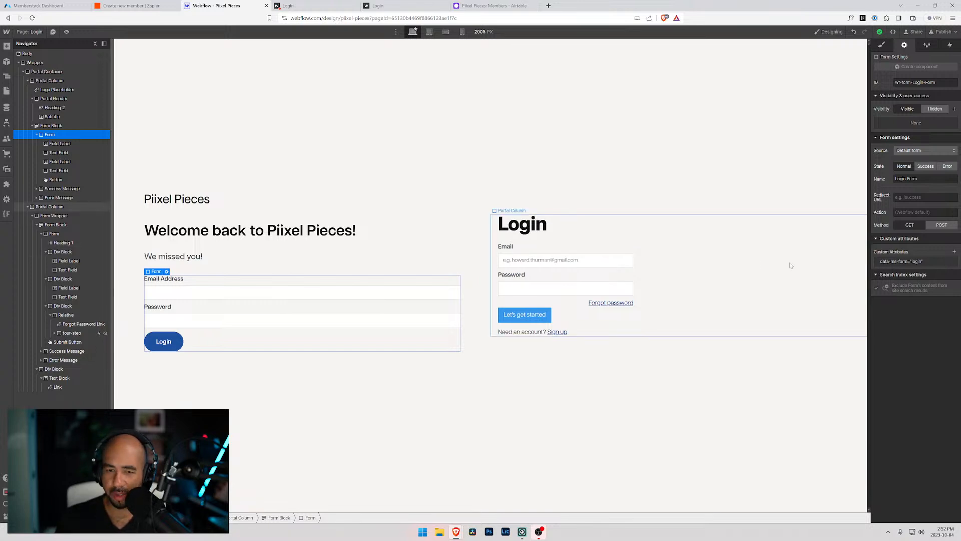
{"action": "key", "text": "ctrl+plus"}
{"action": "key", "text": "ctrl+plus"}
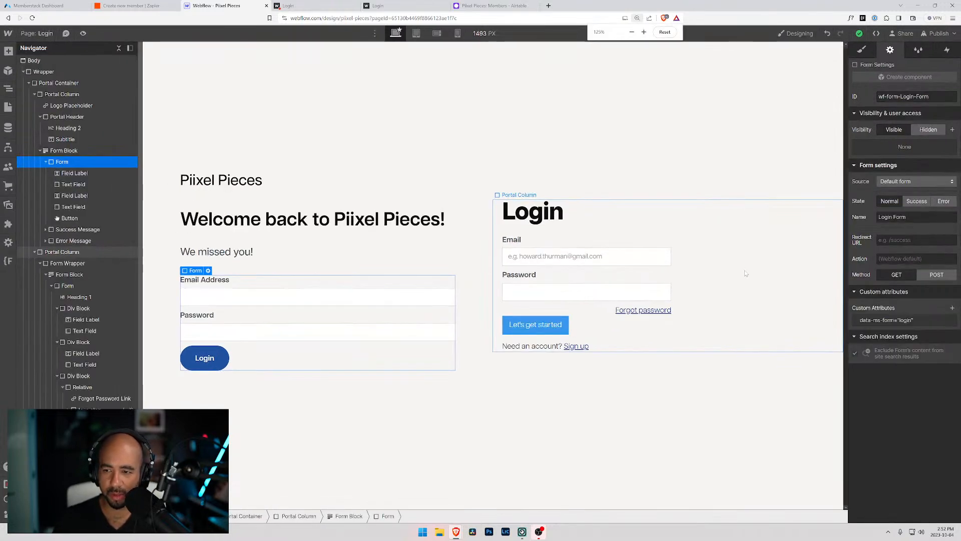
Delete the pasted login card's wrapper and republish the site to piixel-pieces.webflow.io staging.
{"action": "left_click", "coordinate": [524, 274]}
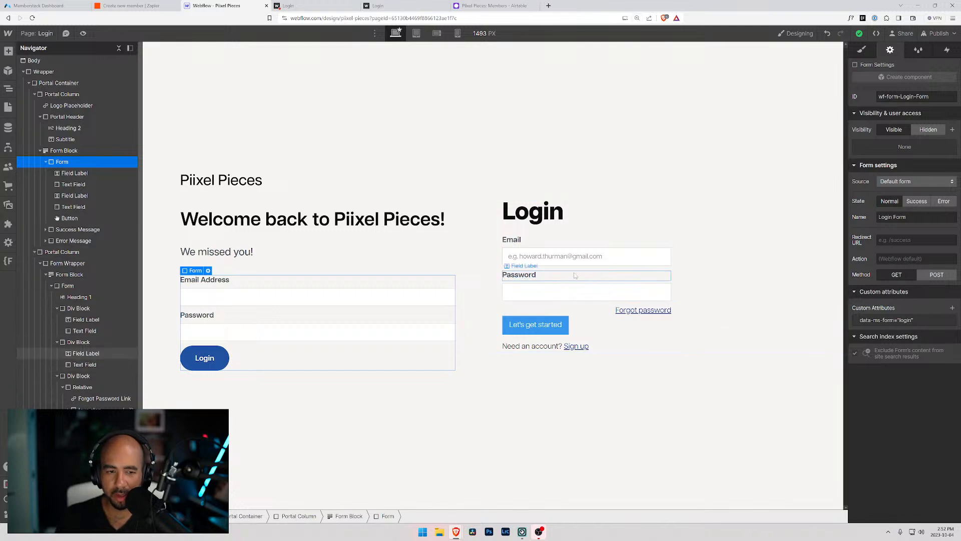
{"action": "left_click", "coordinate": [68, 286]}
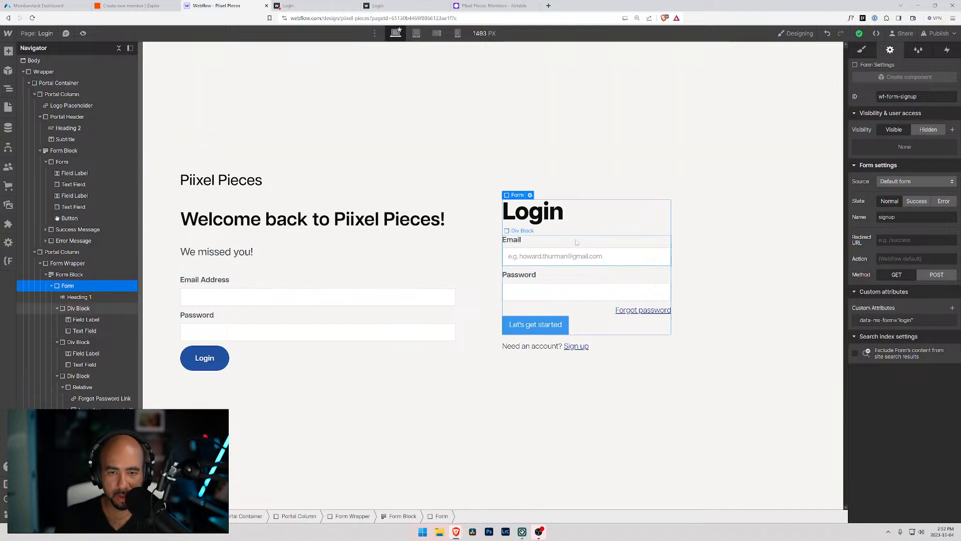
{"action": "left_click", "coordinate": [66, 264]}
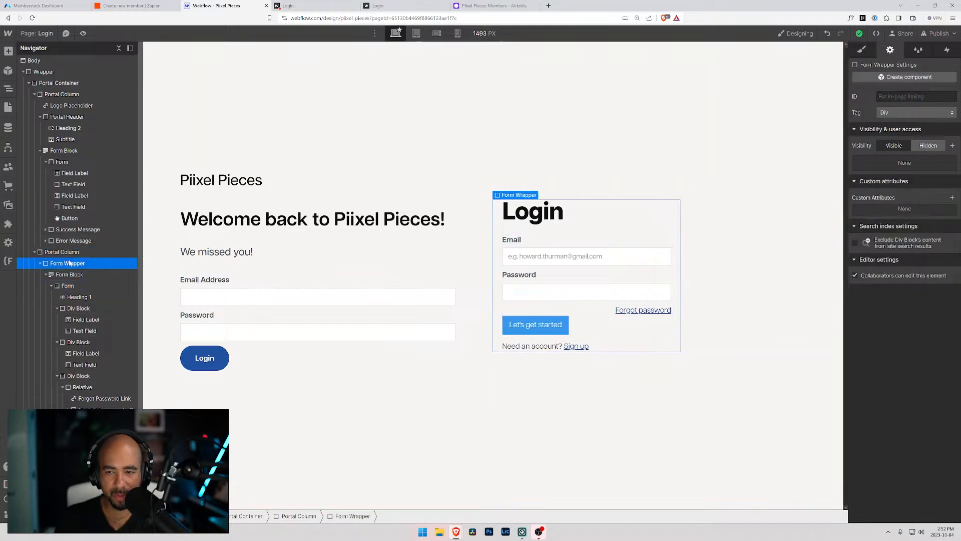
{"action": "key", "text": "Delete"}
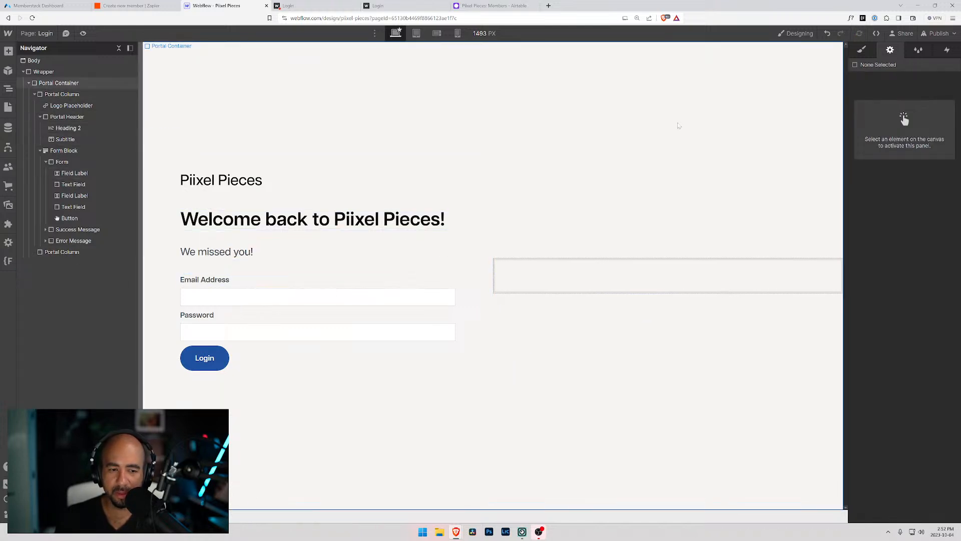
{"action": "left_click", "coordinate": [940, 33]}
{"action": "left_click", "coordinate": [910, 175]}
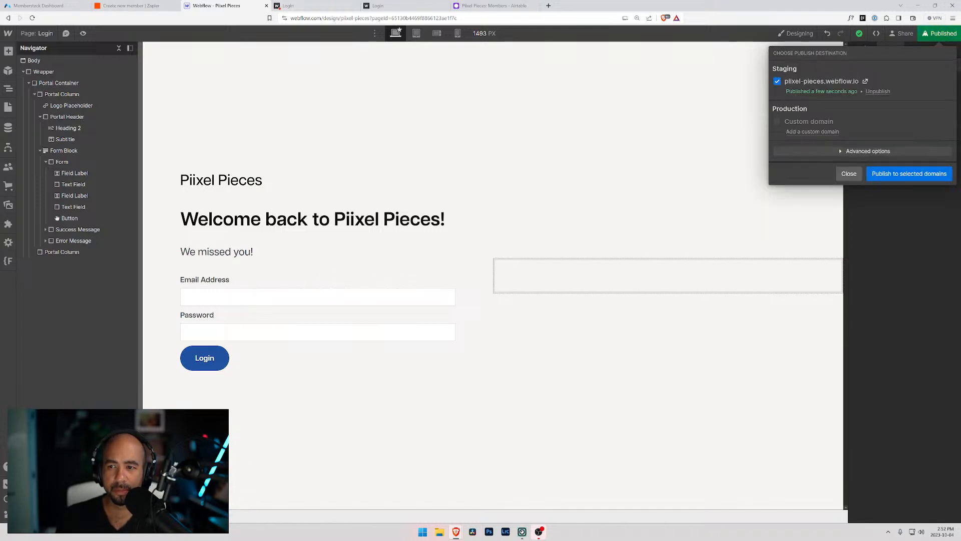
Dismiss the password alert, close the duplicate Login tab and reload the live Login page.
{"action": "left_click", "coordinate": [343, 6]}
{"action": "left_click", "coordinate": [546, 60]}
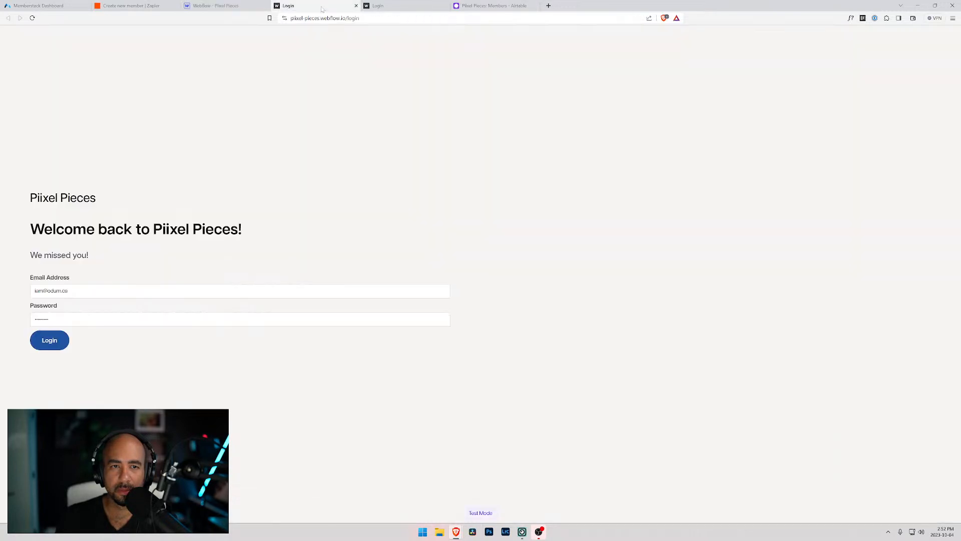
{"action": "left_click", "coordinate": [439, 7]}
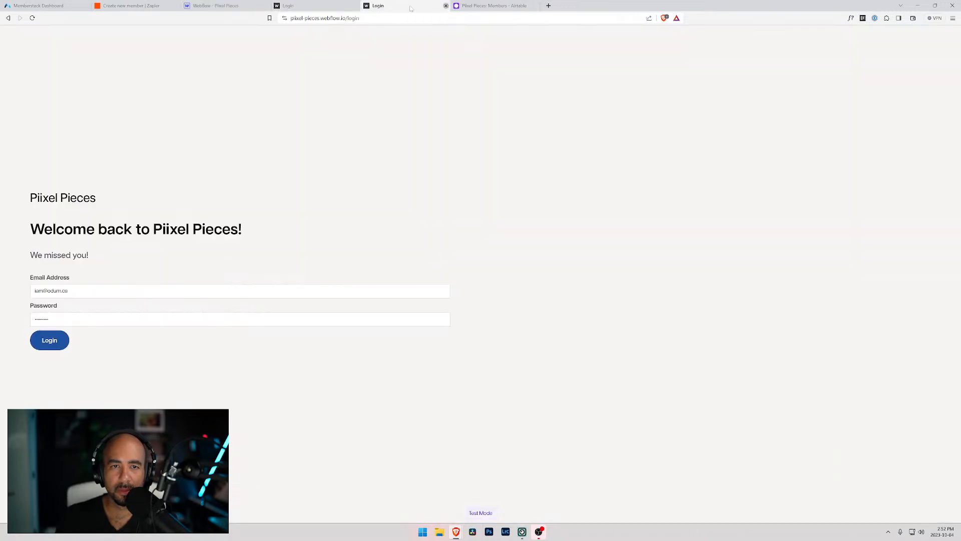
{"action": "left_click", "coordinate": [446, 6]}
{"action": "key", "text": "ctrl+r"}
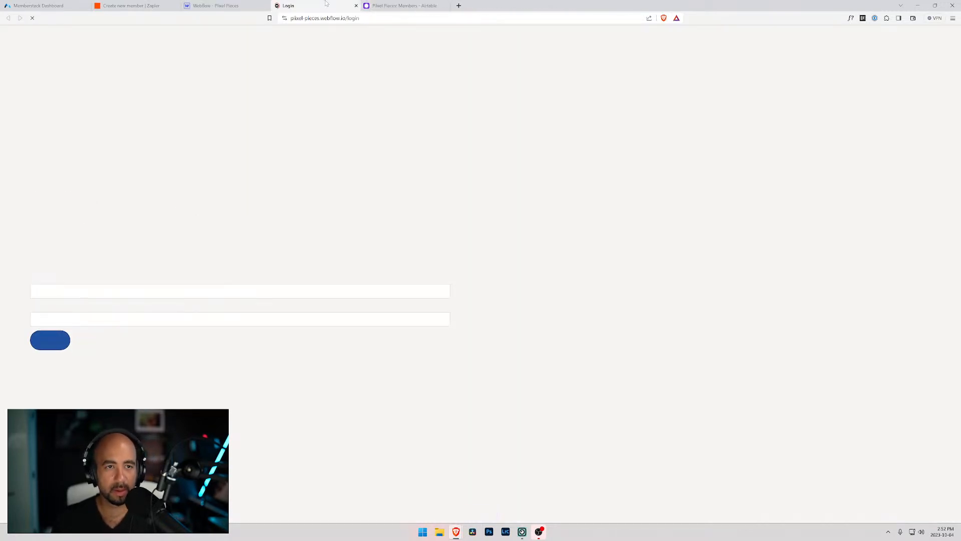
Sign in with the member's email and password, retrying until the Dashboard shows 'Login works!'.
{"action": "left_click", "coordinate": [52, 341]}
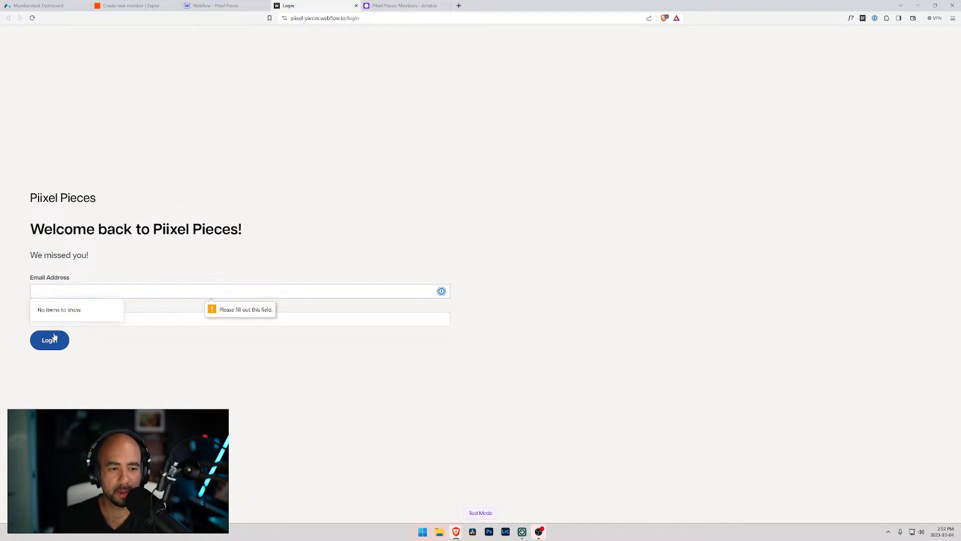
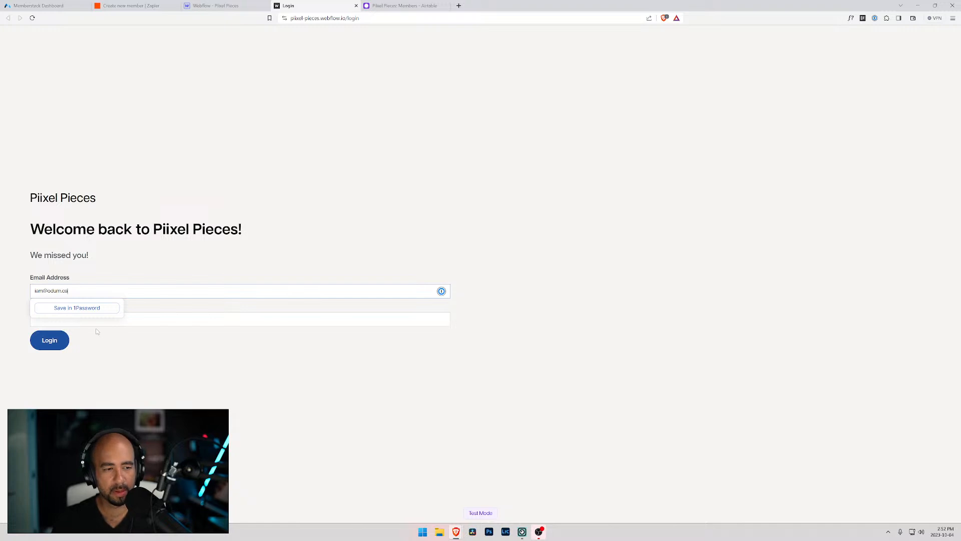
{"action": "key", "text": "Tab"}
{"action": "type", "text": "••••"}
{"action": "left_click", "coordinate": [42, 349]}
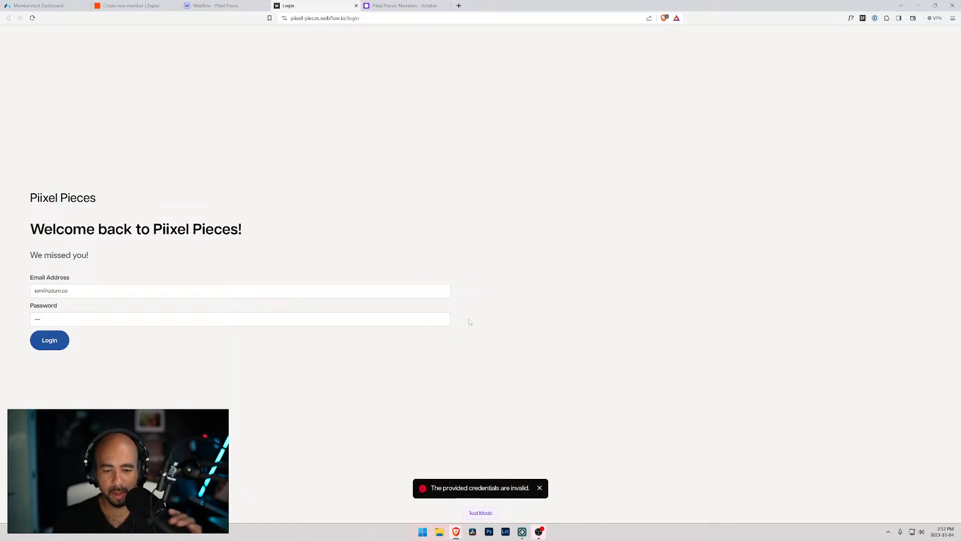
{"action": "left_click", "coordinate": [58, 319]}
{"action": "key", "text": "ctrl+a"}
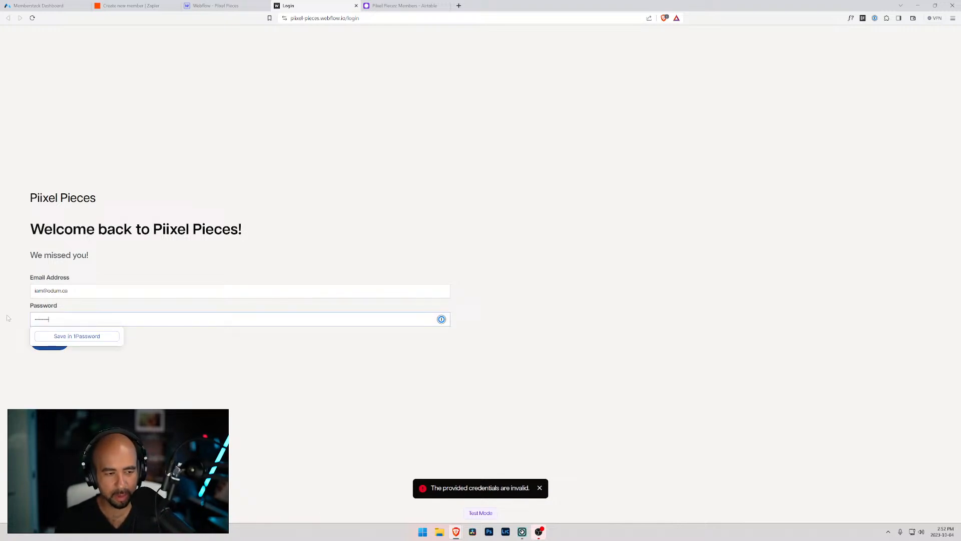
{"action": "left_click", "coordinate": [50, 343]}
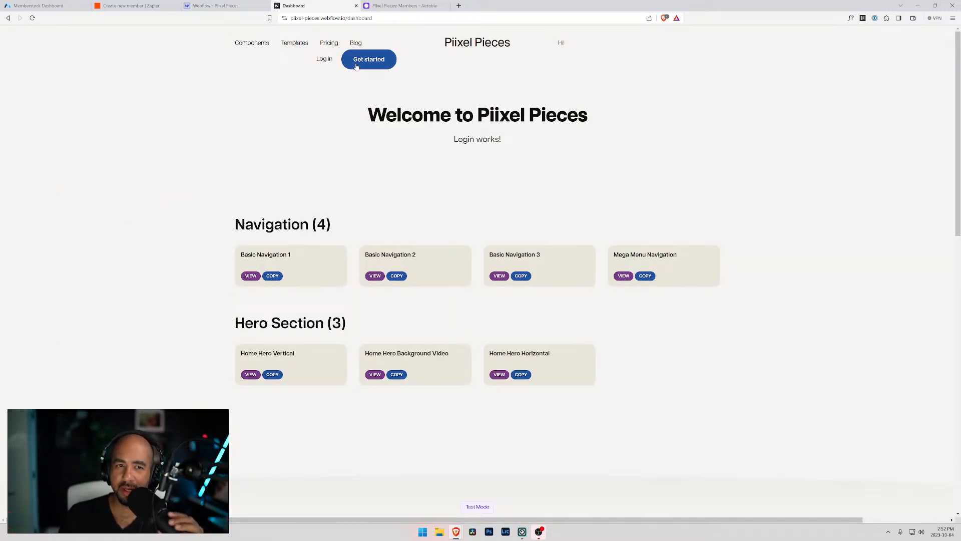
{"action": "left_click", "coordinate": [324, 59]}
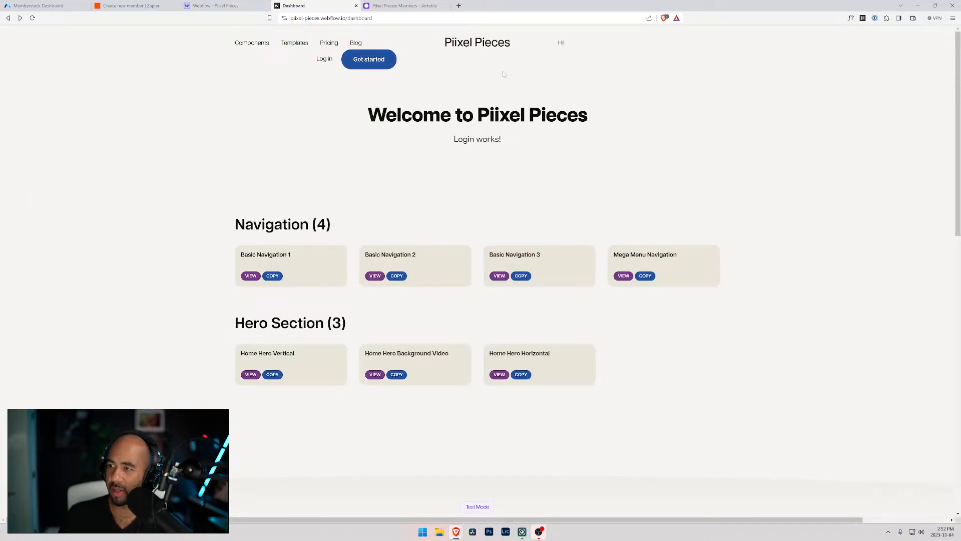
Open the Home page's Header component and select its Portal group holding Log in and Get started.
{"action": "left_click", "coordinate": [215, 5]}
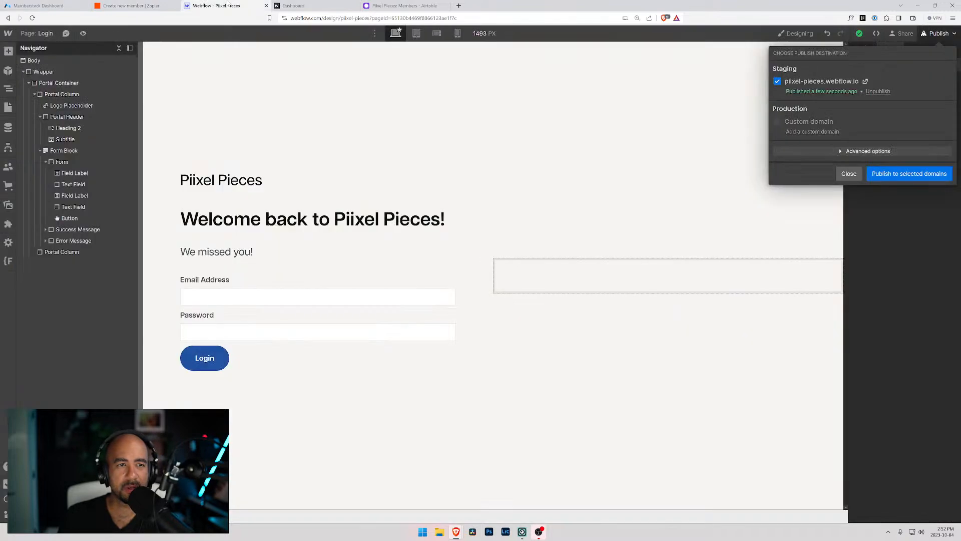
{"action": "left_click", "coordinate": [847, 174]}
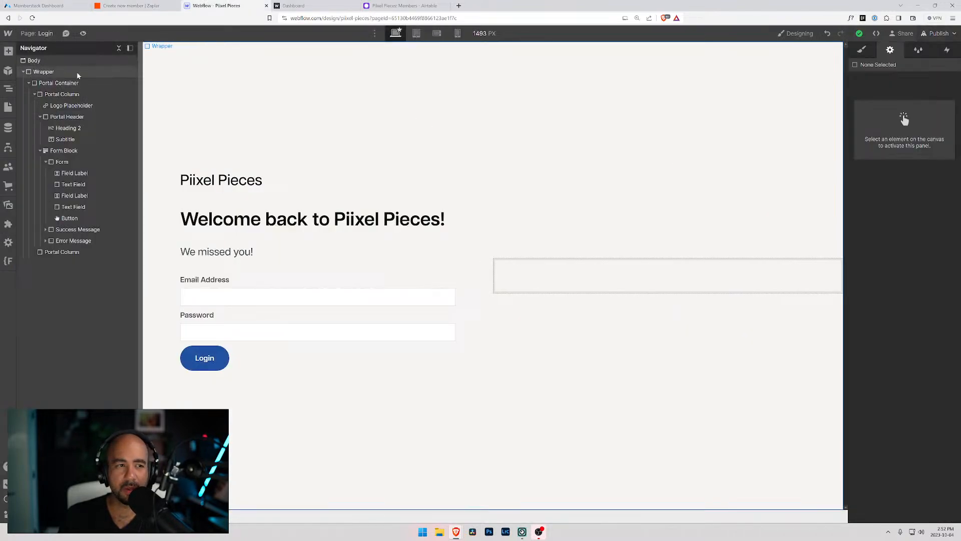
{"action": "left_click", "coordinate": [44, 33]}
{"action": "left_click", "coordinate": [44, 103]}
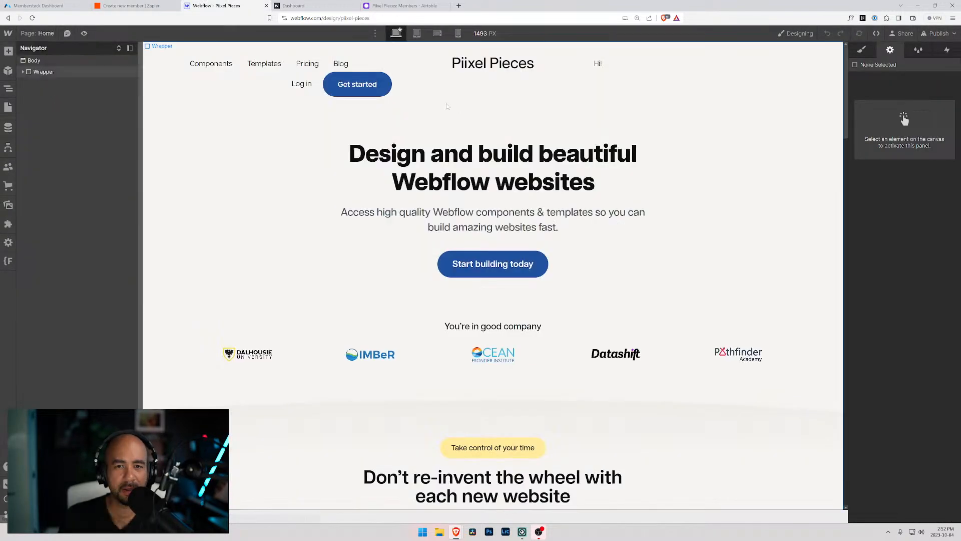
{"action": "left_click", "coordinate": [293, 95]}
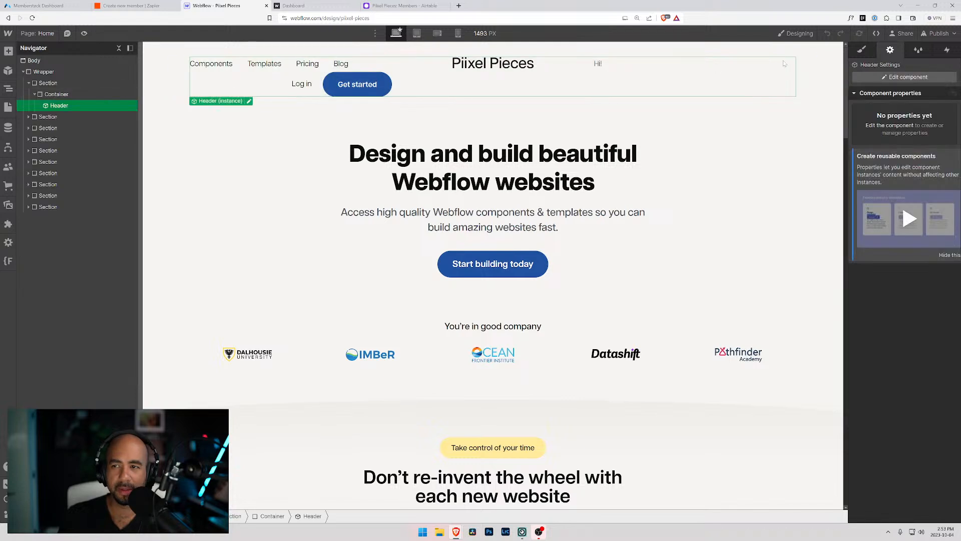
{"action": "left_click", "coordinate": [248, 102]}
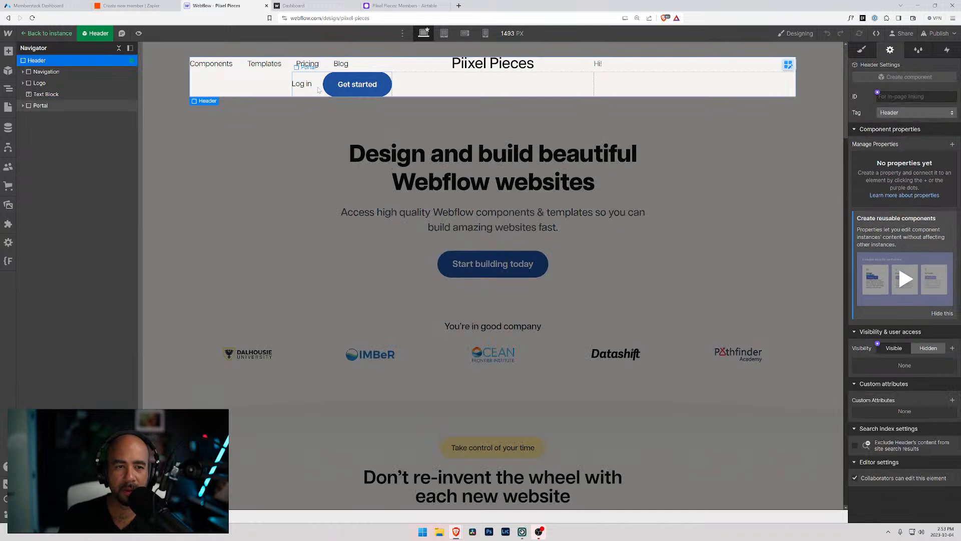
{"action": "left_click", "coordinate": [100, 107]}
{"action": "left_click", "coordinate": [23, 105]}
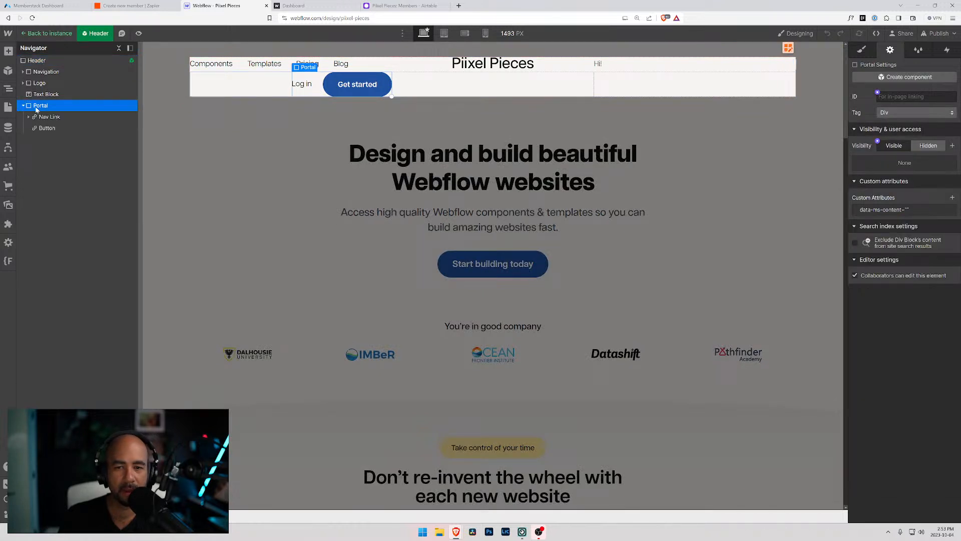
Set Portal's data-ms-content value to !members and republish the site to staging.
{"action": "left_click", "coordinate": [928, 214]}
{"action": "left_click", "coordinate": [879, 244]}
{"action": "type", "text": "!members"}
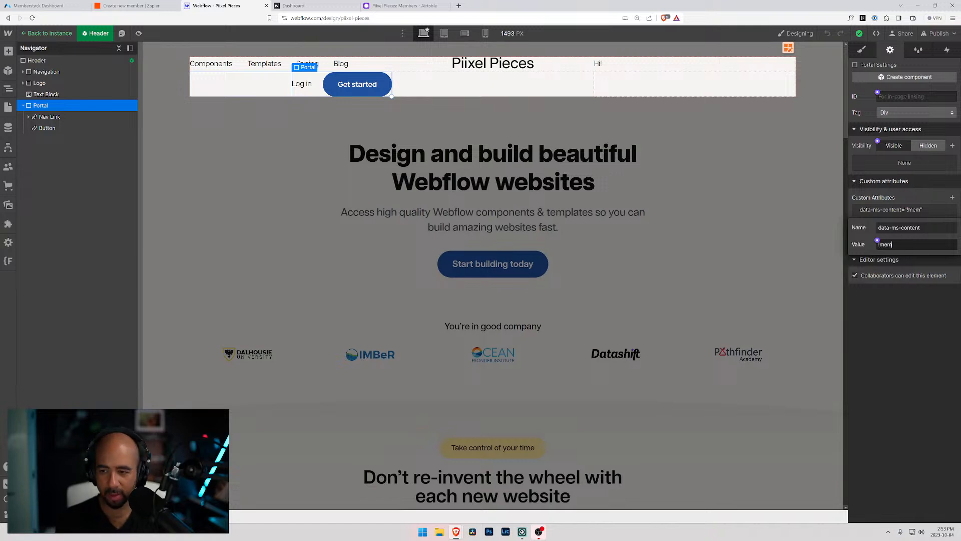
{"action": "left_click", "coordinate": [957, 318]}
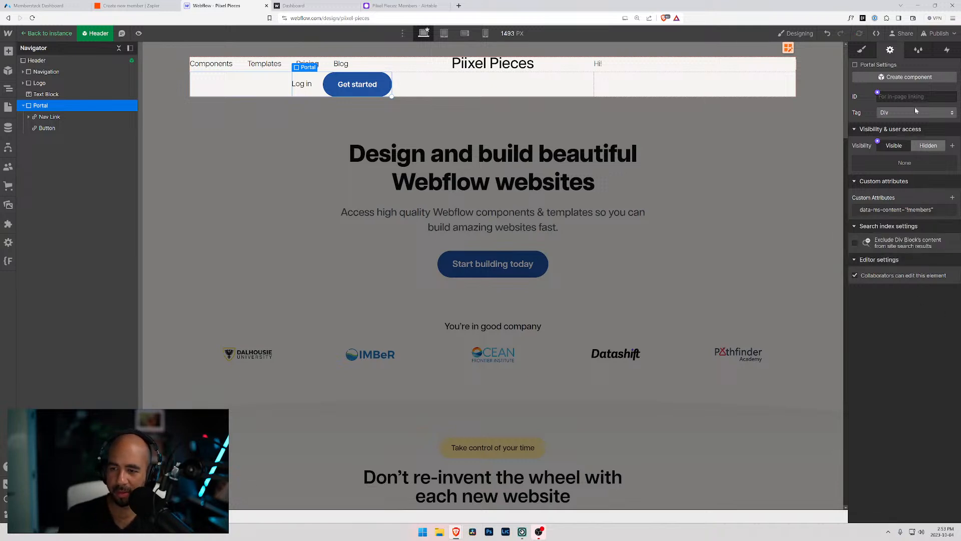
{"action": "left_click", "coordinate": [930, 34]}
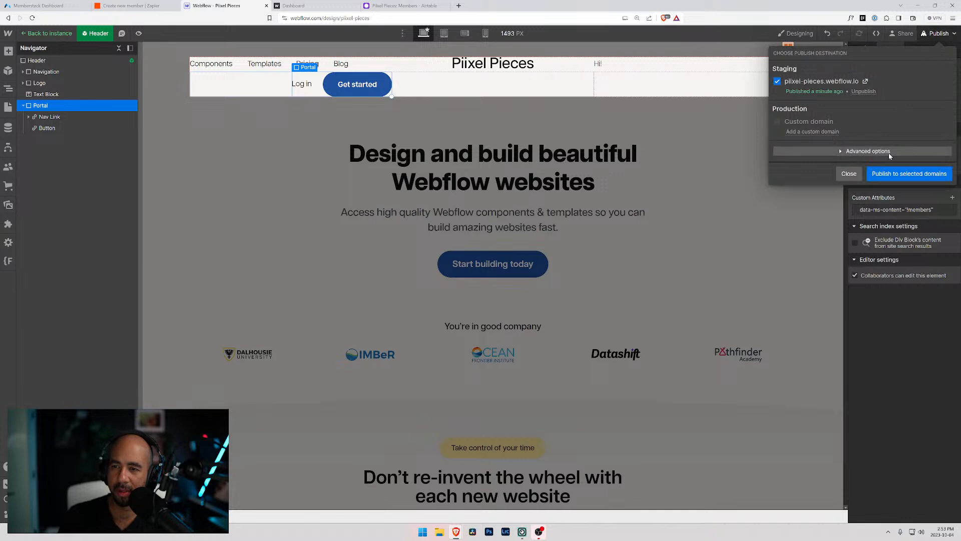
{"action": "left_click", "coordinate": [903, 174]}
{"action": "left_click", "coordinate": [403, 5]}
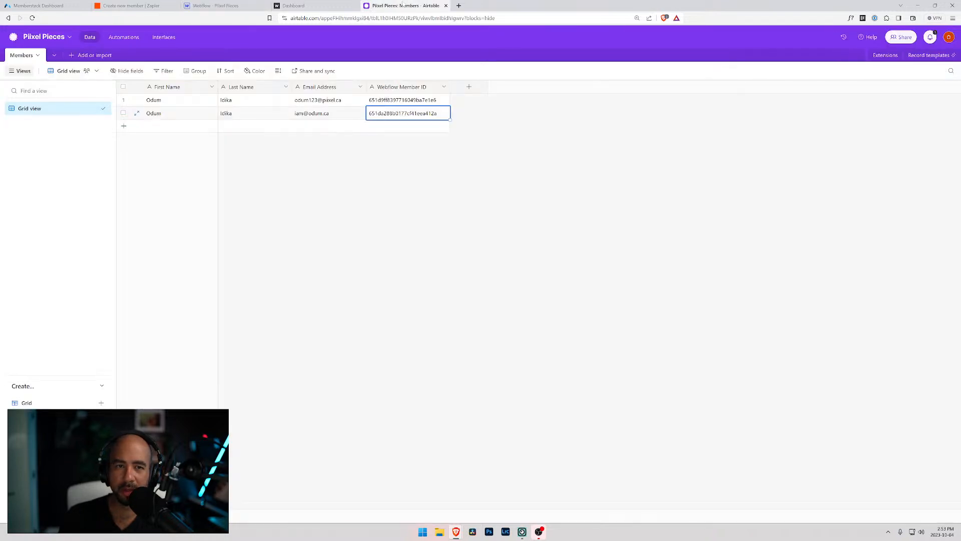
Reload the live Dashboard, then return to Webflow and select the header's Hi! greeting.
{"action": "left_click", "coordinate": [311, 6]}
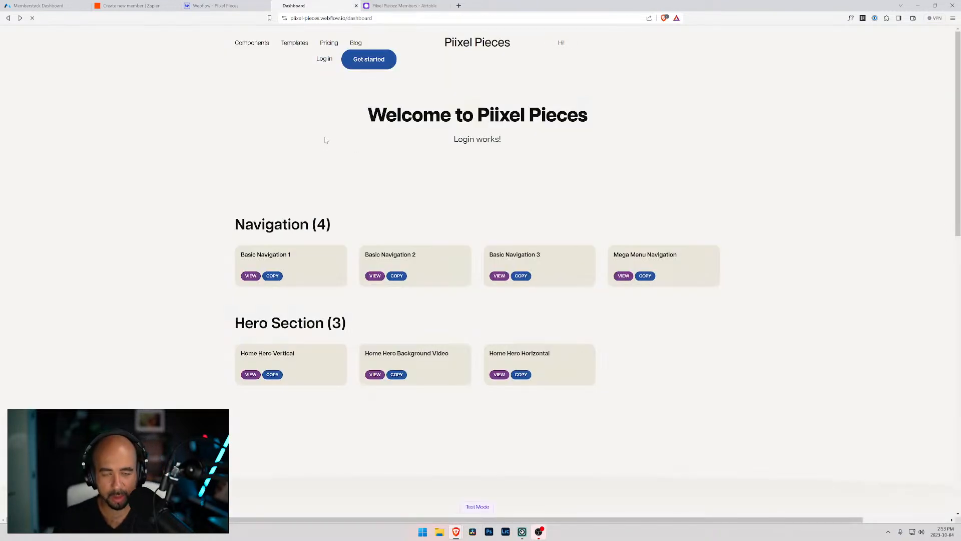
{"action": "key", "text": "ctrl+r"}
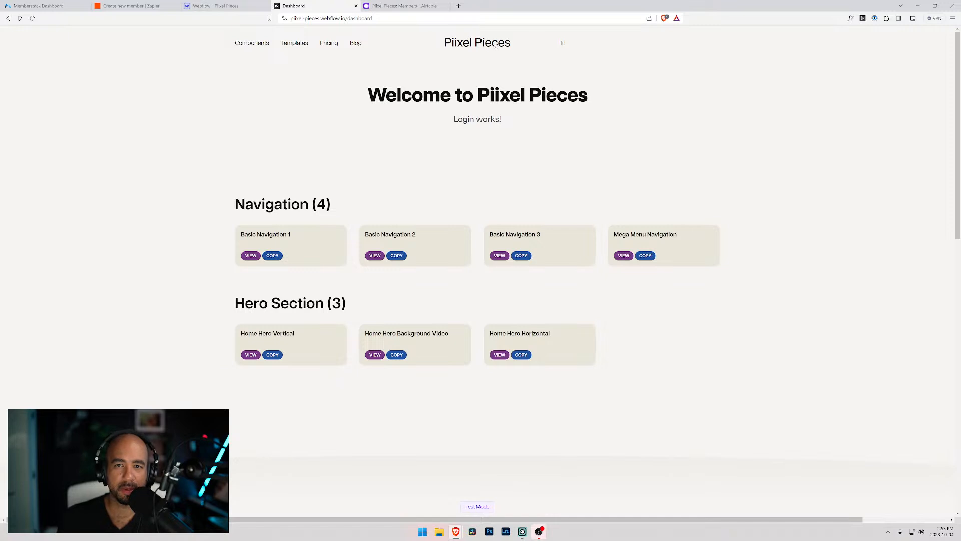
{"action": "left_click", "coordinate": [60, 5]}
{"action": "left_click", "coordinate": [137, 5]}
{"action": "left_click", "coordinate": [244, 4]}
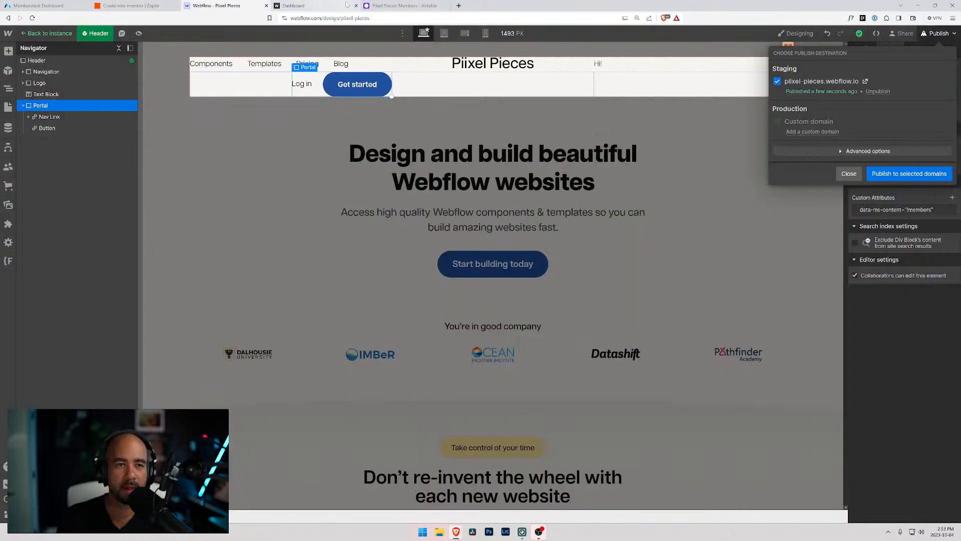
{"action": "left_click", "coordinate": [600, 64]}
{"action": "left_click", "coordinate": [602, 65]}
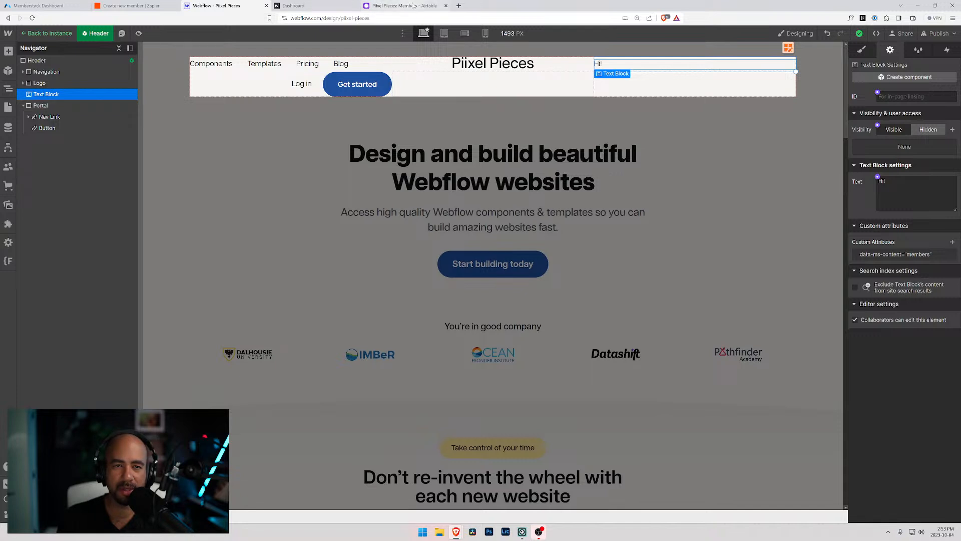
Switch to Memberstack's Unstyled Login component page.
{"action": "left_click", "coordinate": [56, 5]}
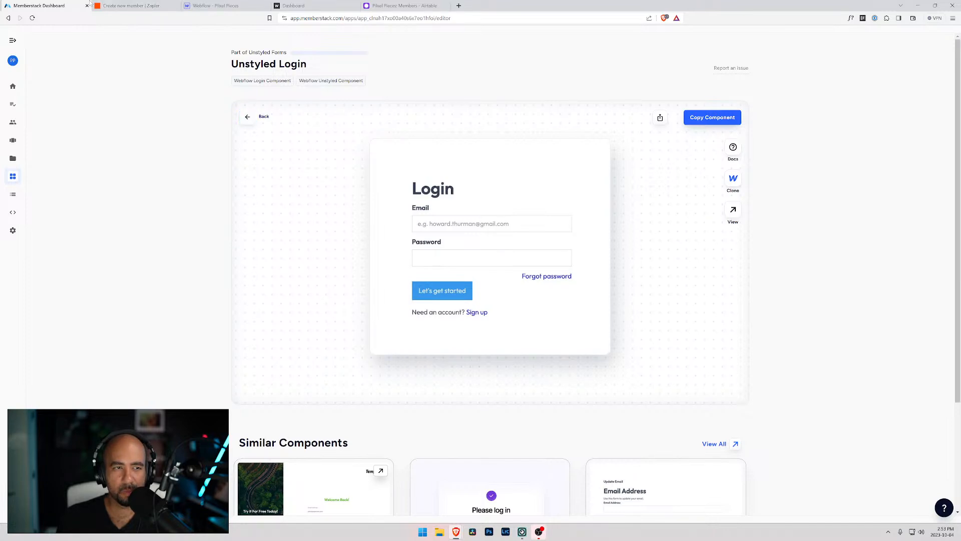
Search Memberstack's data attributes for 'name' and copy Personalize Text's data-ms-member attribute.
{"action": "left_click", "coordinate": [223, 5]}
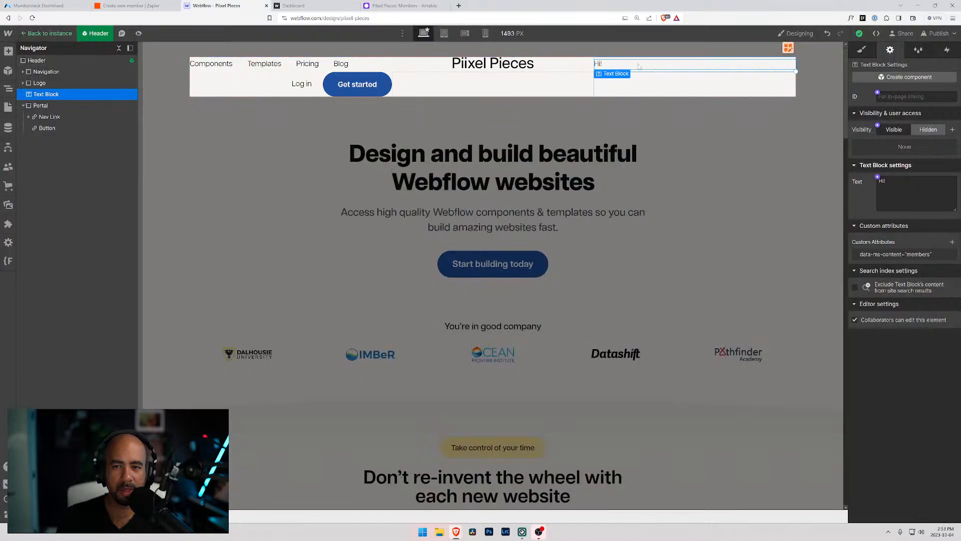
{"action": "left_click", "coordinate": [56, 5]}
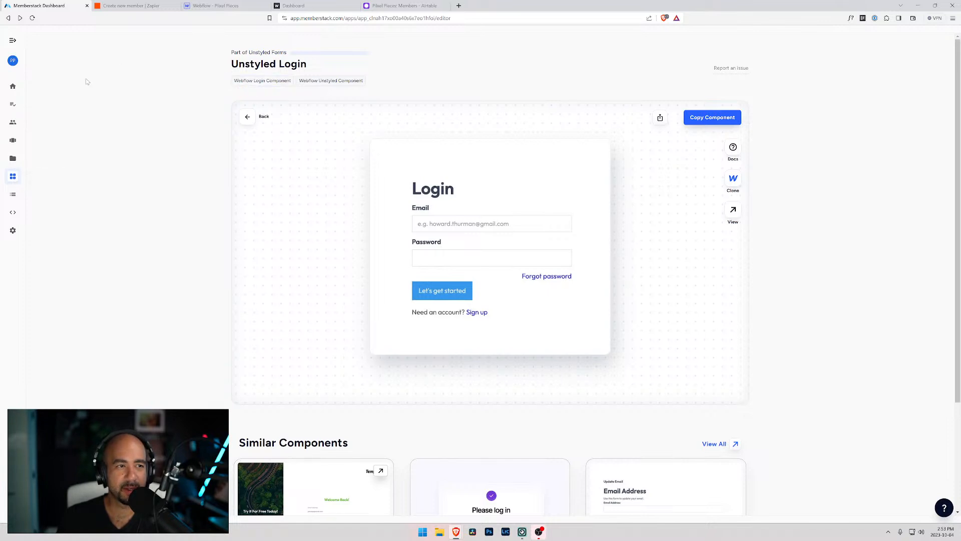
{"action": "left_click", "coordinate": [13, 158]}
{"action": "left_click", "coordinate": [12, 140]}
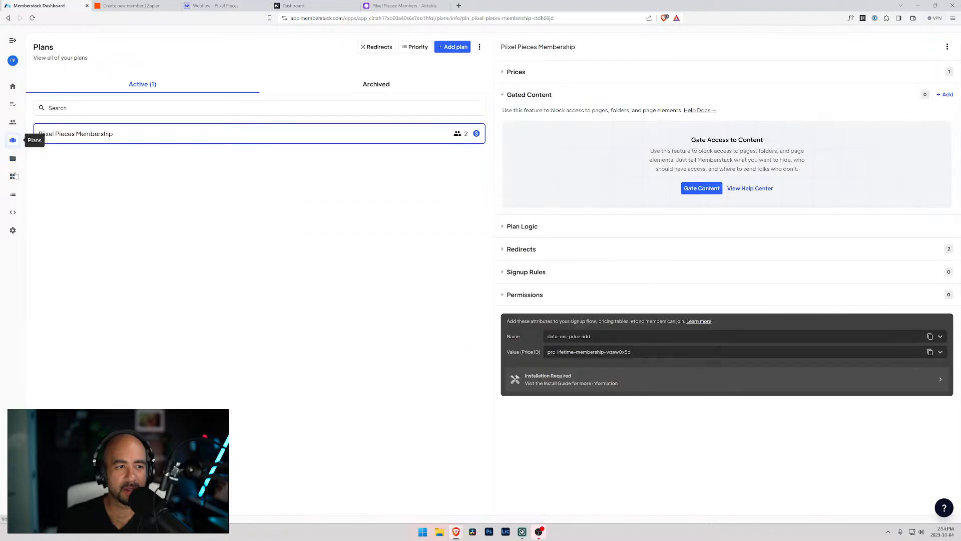
{"action": "left_click", "coordinate": [13, 176]}
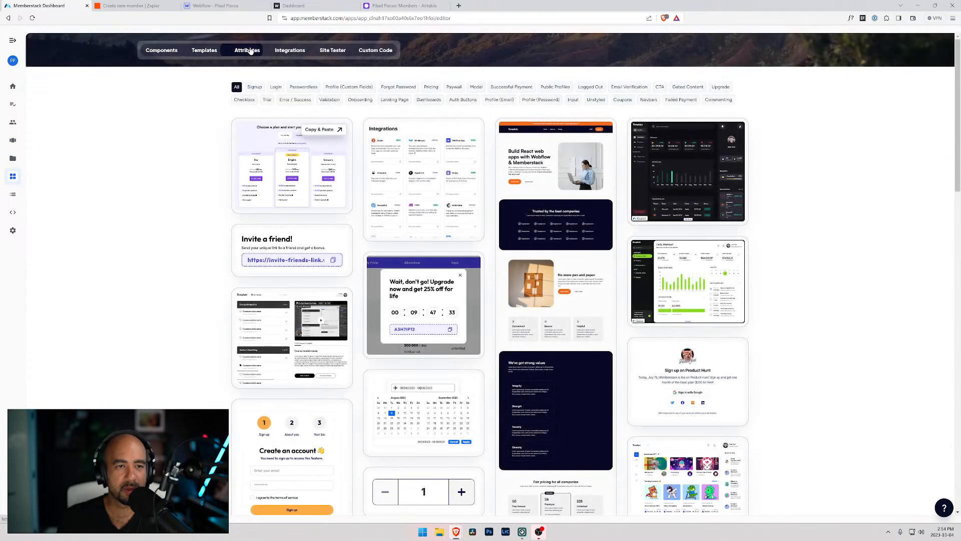
{"action": "left_click", "coordinate": [246, 50]}
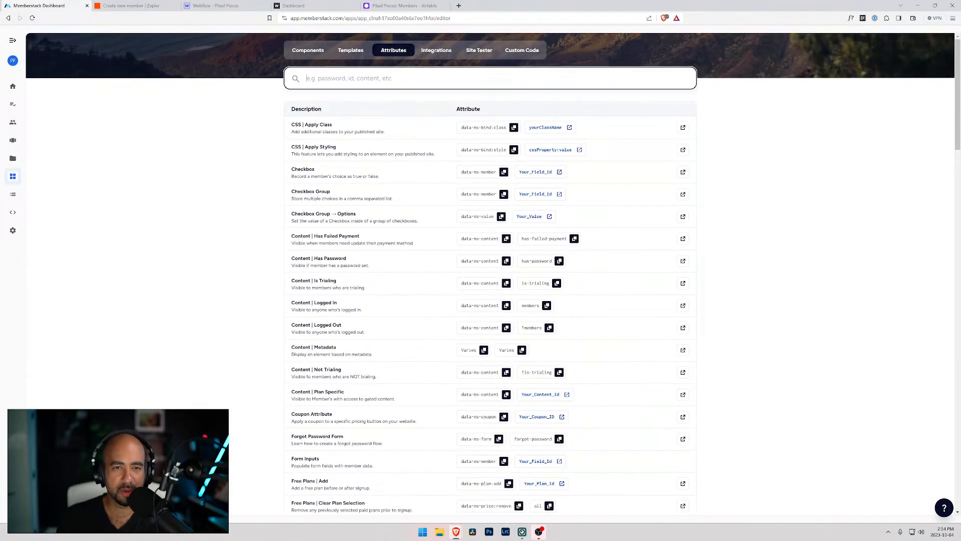
{"action": "type", "text": "name"}
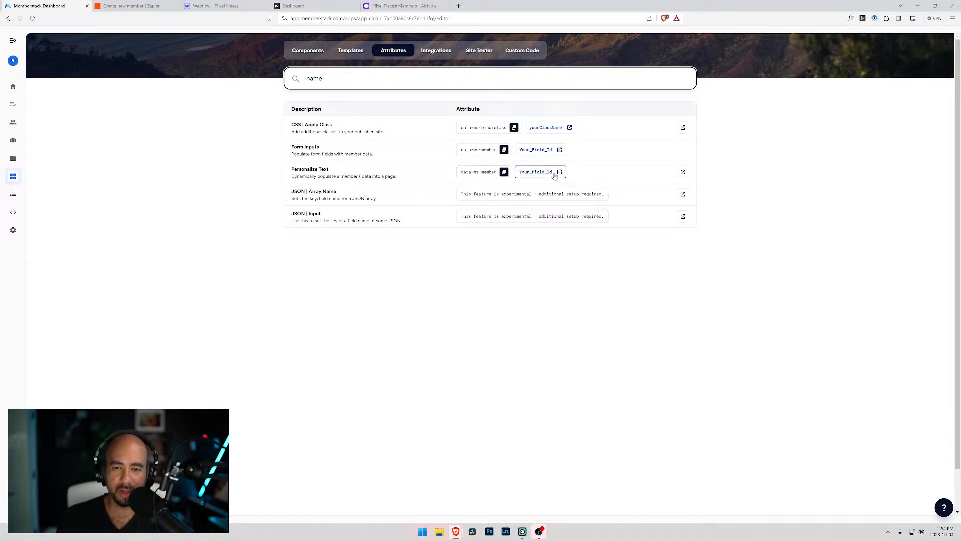
{"action": "left_click", "coordinate": [503, 172]}
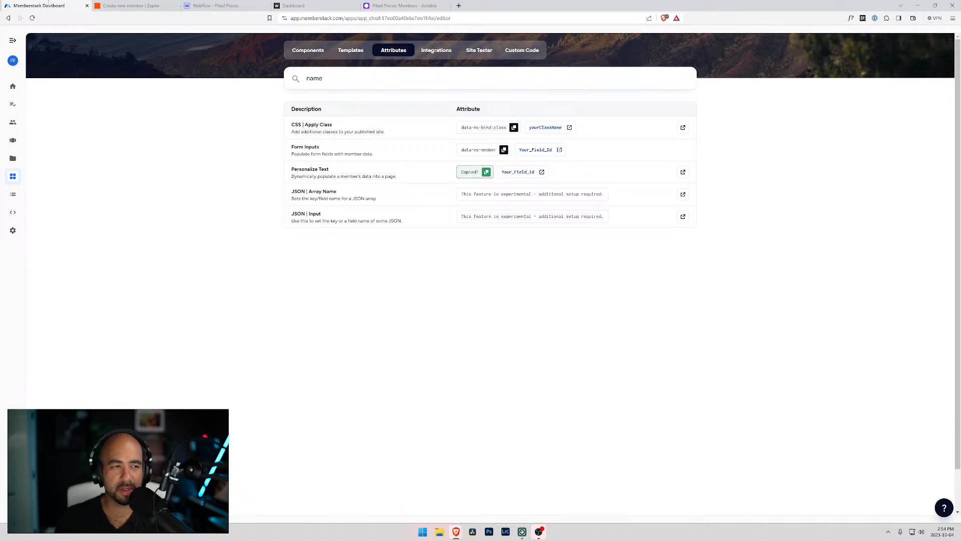
{"action": "left_click", "coordinate": [135, 5]}
{"action": "left_click", "coordinate": [55, 5]}
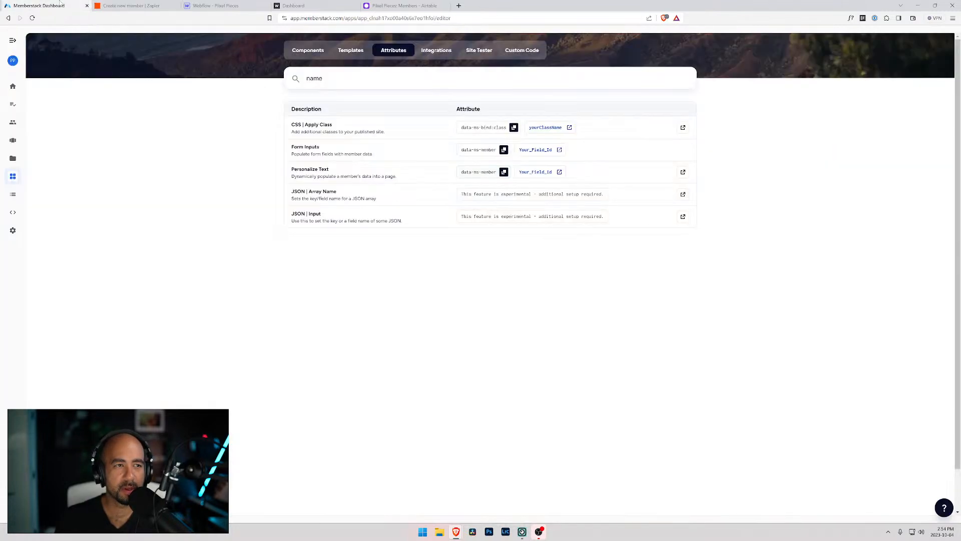
{"action": "left_click", "coordinate": [215, 6]}
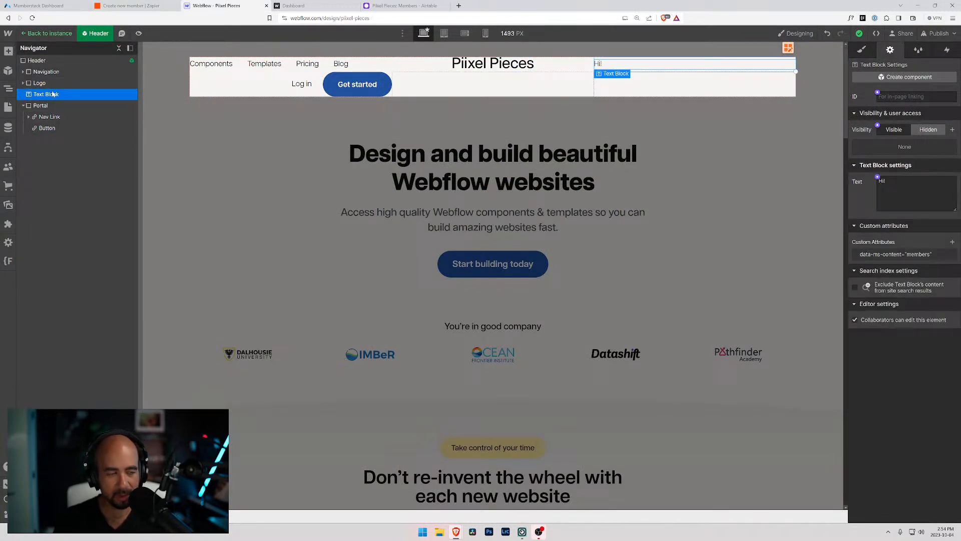
Wrap the header's Hi! text in a new Div Block inserted via quick search.
{"action": "key", "text": "ctrl+d"}
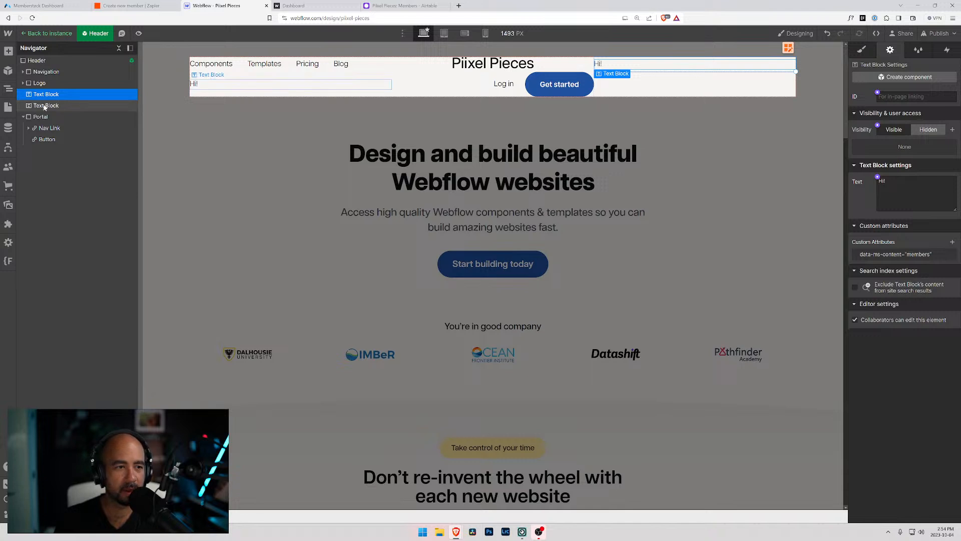
{"action": "left_click", "coordinate": [45, 107]}
{"action": "key", "text": "Delete"}
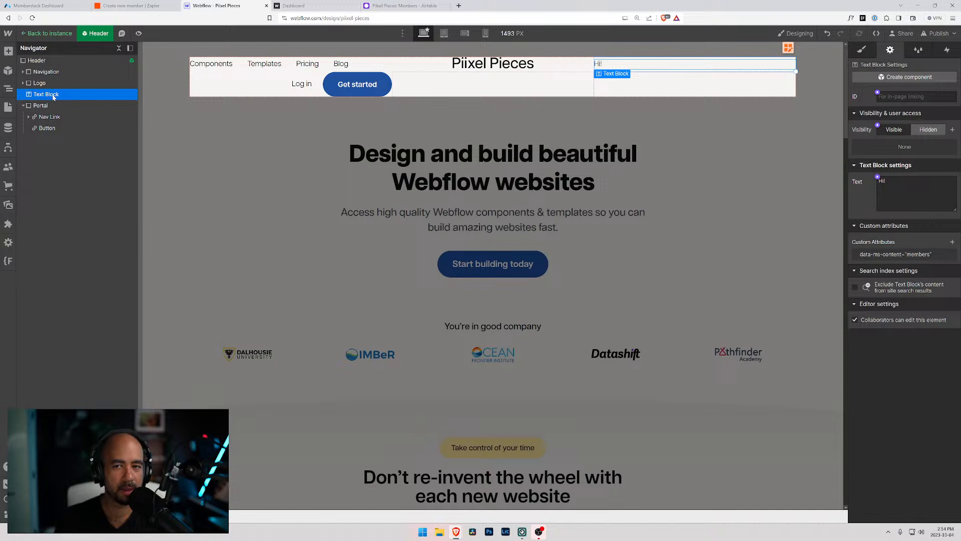
{"action": "key", "text": "ctrl+k"}
{"action": "type", "text": "div"}
{"action": "key", "text": "Return"}
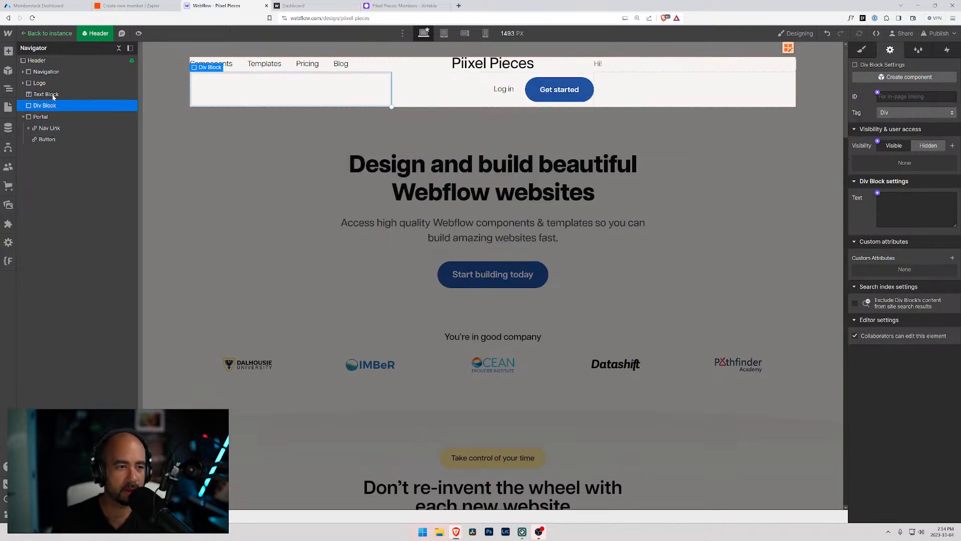
{"action": "left_click_drag", "start_coordinate": [44, 107], "coordinate": [41, 97]}
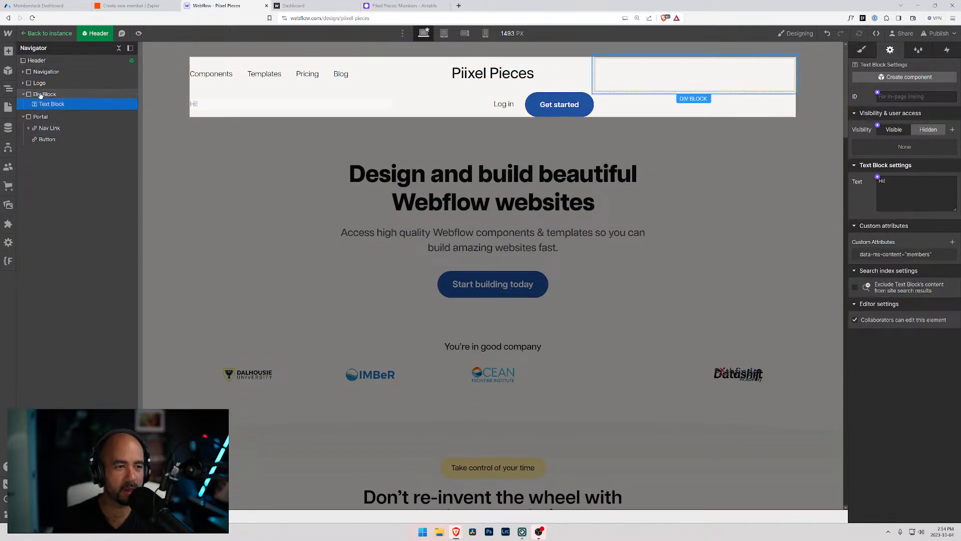
{"action": "left_click", "coordinate": [42, 98]}
Add a new Text Block below Hi! inside the div and select its placeholder text.
{"action": "key", "text": "ctrl+k"}
{"action": "type", "text": "tex"}
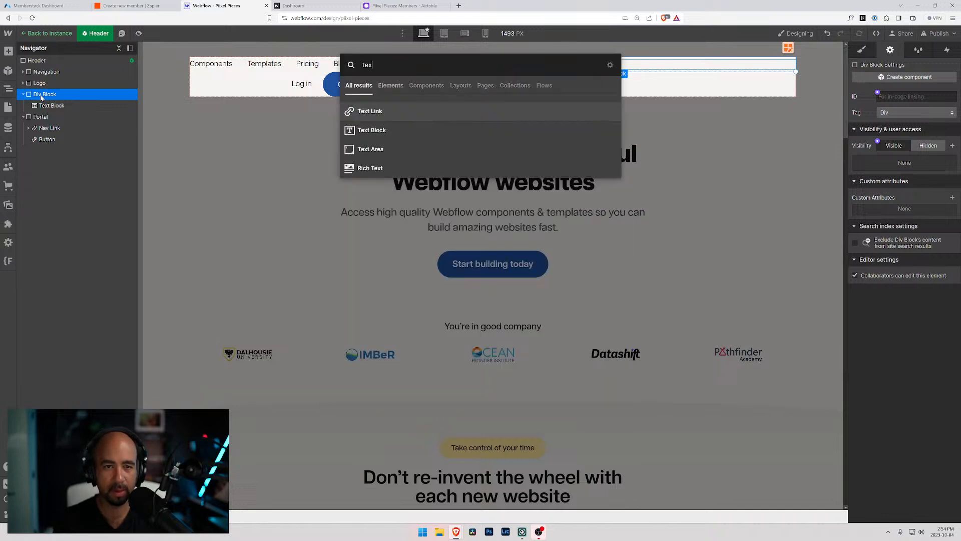
{"action": "key", "text": "Down"}
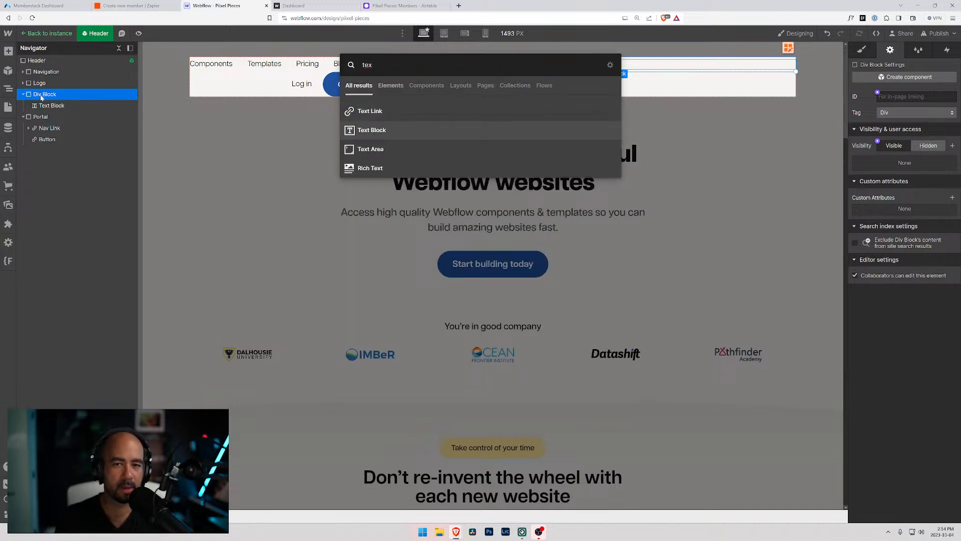
{"action": "key", "text": "Return"}
{"action": "left_click", "coordinate": [45, 107]}
{"action": "left_click", "coordinate": [43, 117]}
{"action": "double_click", "coordinate": [619, 72]}
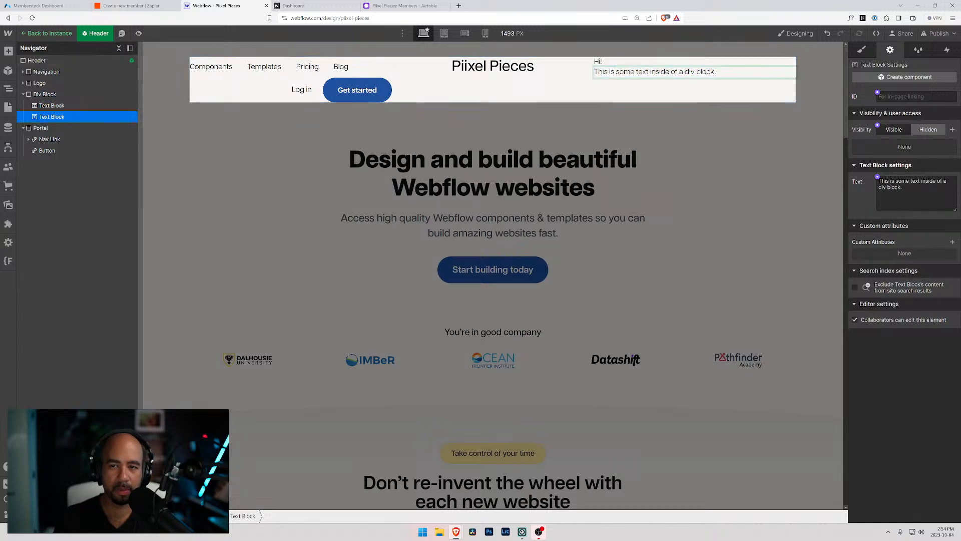
{"action": "key", "text": "ctrl+a"}
Change the new text block's placeholder to 'Name'.
{"action": "type", "text": "Name"}
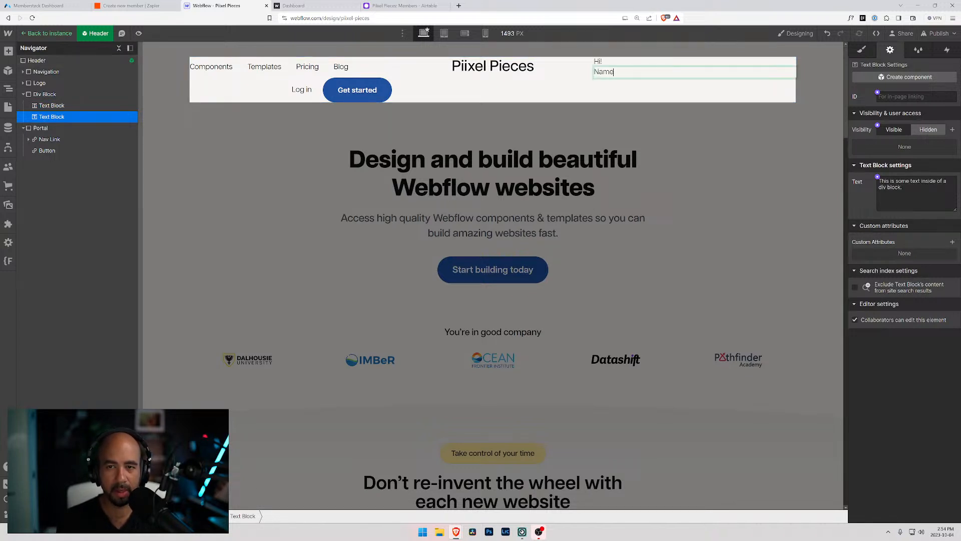
{"action": "left_click", "coordinate": [69, 107]}
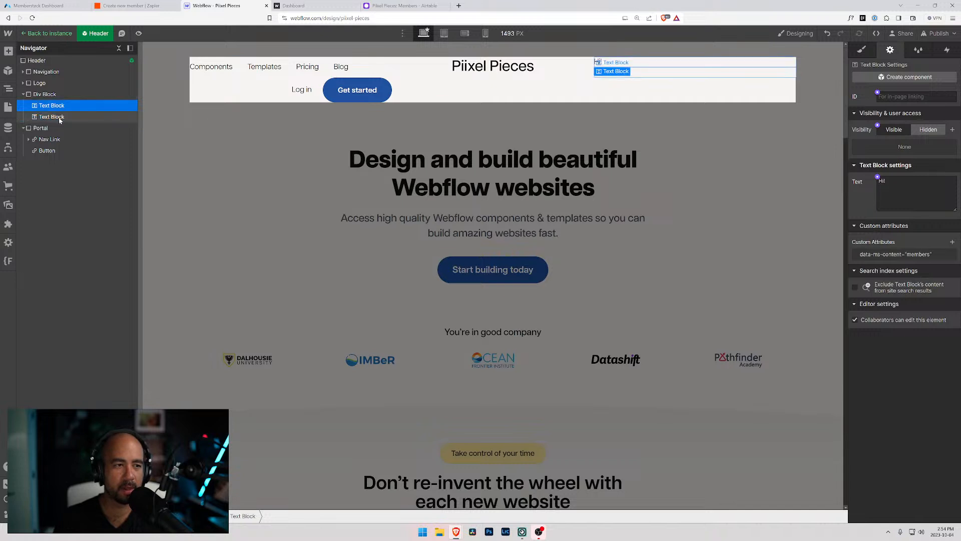
{"action": "left_click", "coordinate": [58, 117]}
Give the Name text data-ms-member="first-name" and republish the site to staging.
{"action": "left_click", "coordinate": [953, 243]}
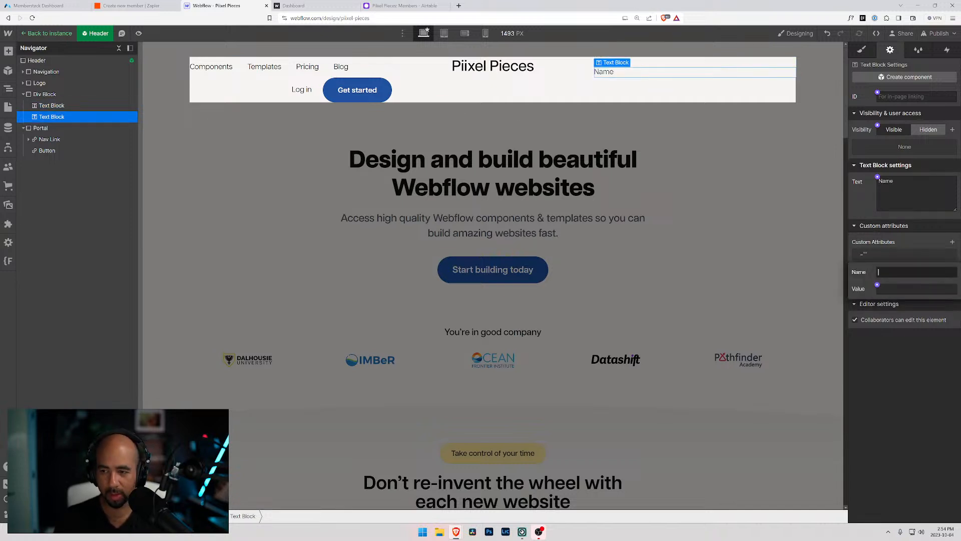
{"action": "type", "text": "data"}
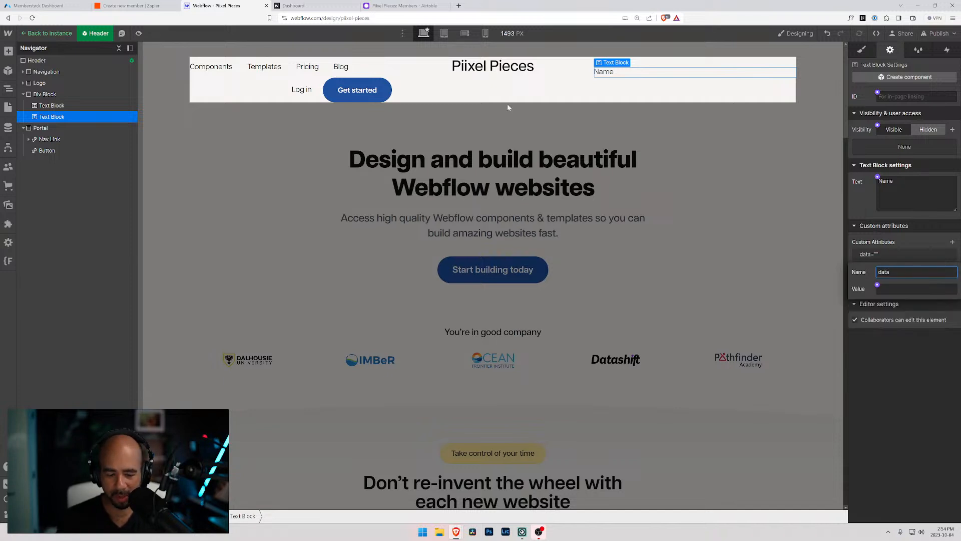
{"action": "type", "text": "-ms-member"}
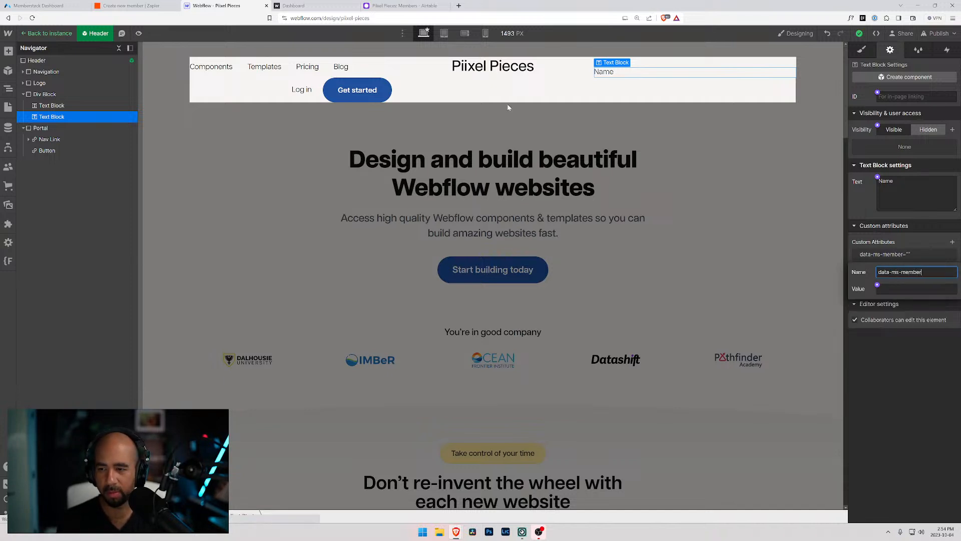
{"action": "left_click", "coordinate": [395, 6]}
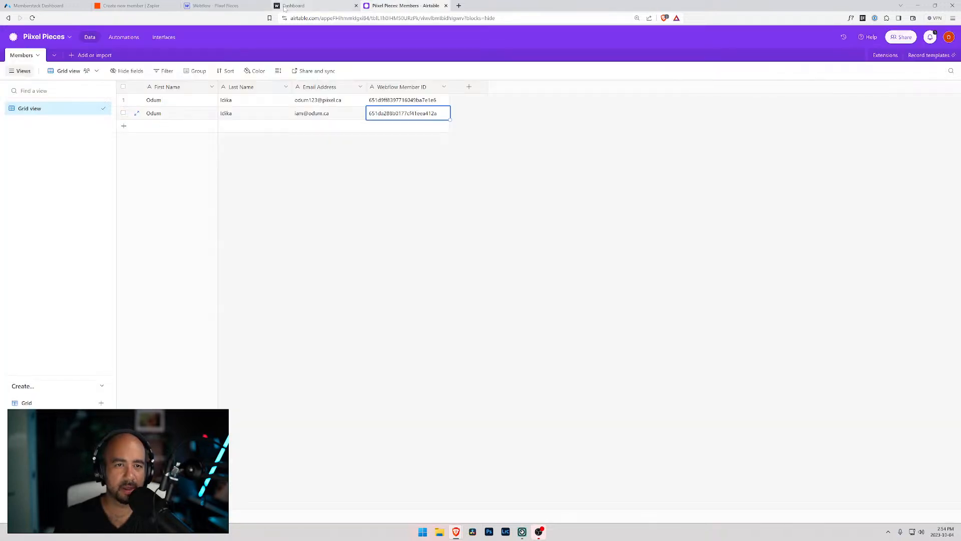
{"action": "left_click", "coordinate": [45, 5]}
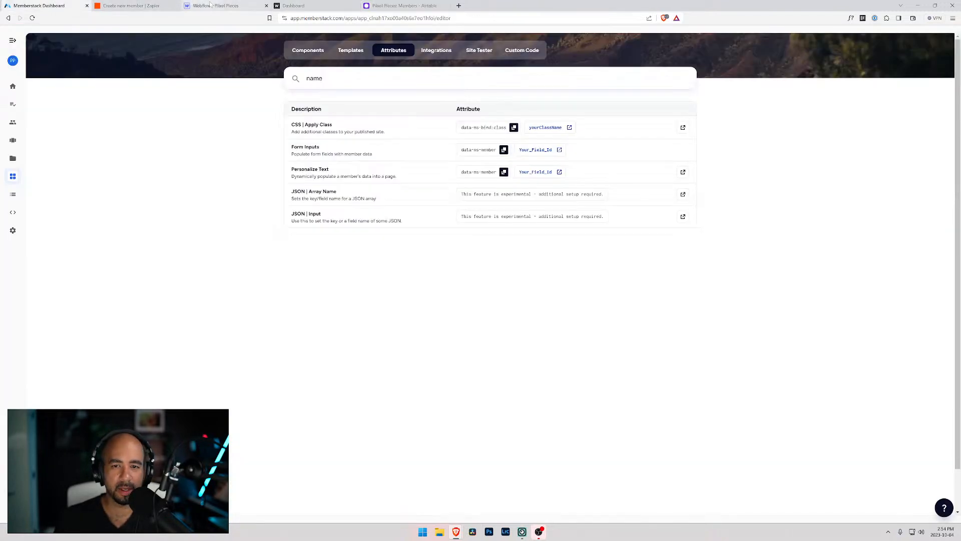
{"action": "left_click", "coordinate": [215, 5]}
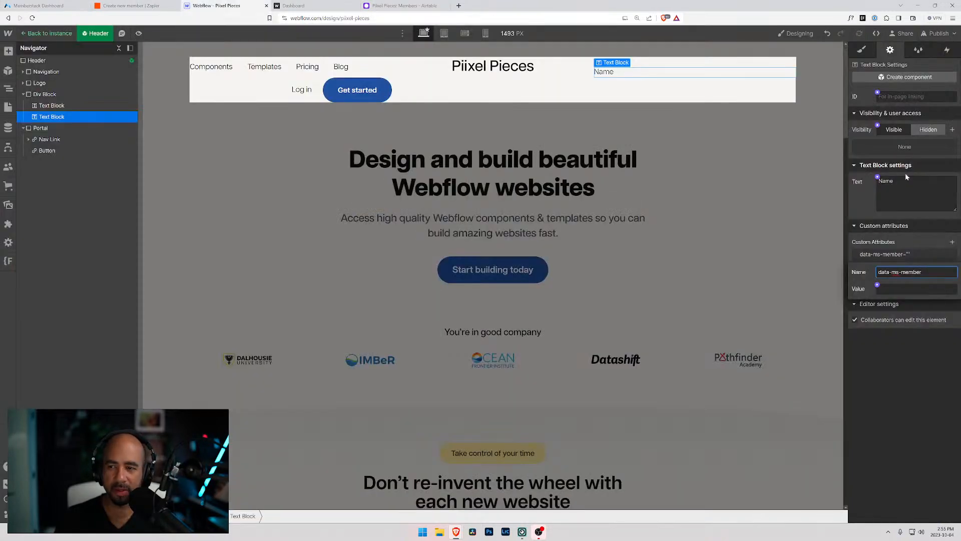
{"action": "left_click", "coordinate": [901, 287]}
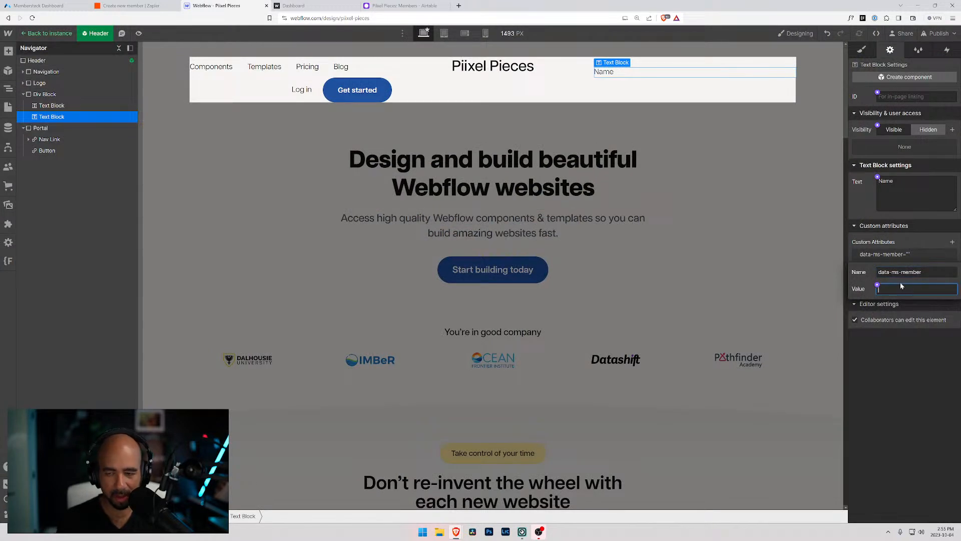
{"action": "type", "text": "name"}
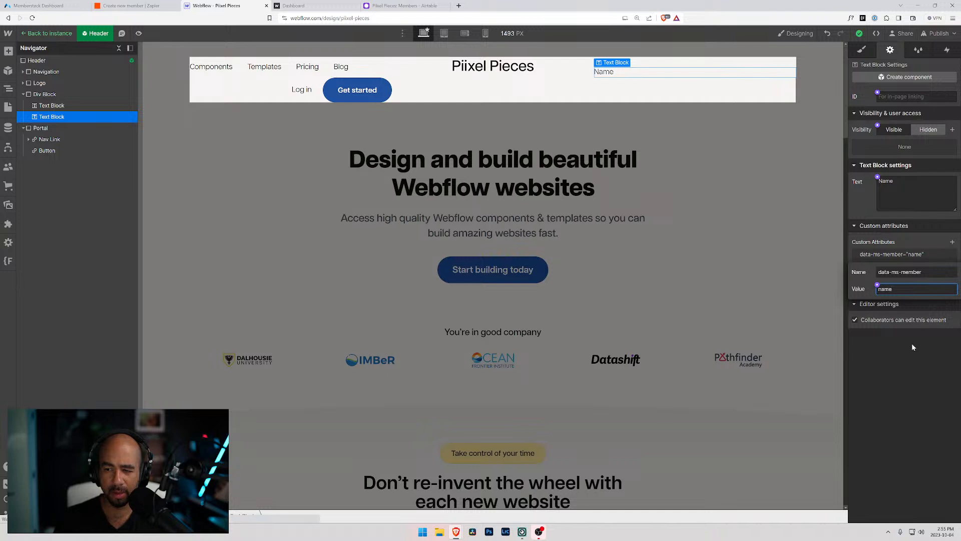
{"action": "type", "text": "first-"}
{"action": "key", "text": "Return"}
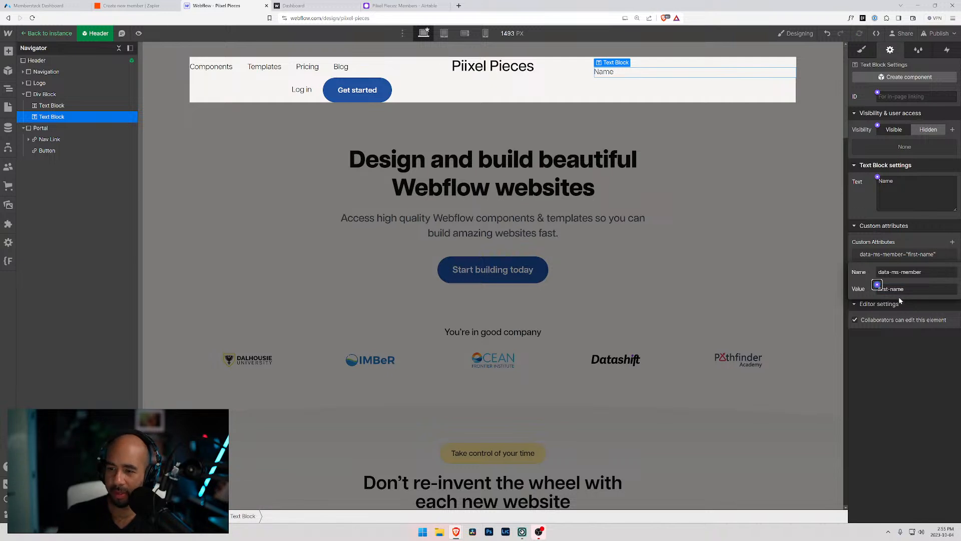
{"action": "left_click", "coordinate": [889, 342]}
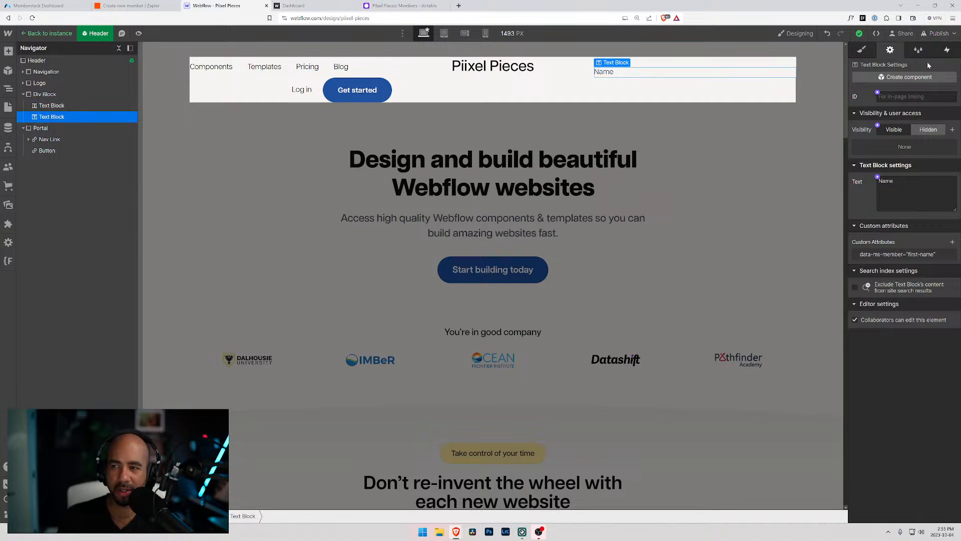
{"action": "left_click", "coordinate": [938, 34]}
{"action": "left_click", "coordinate": [924, 175]}
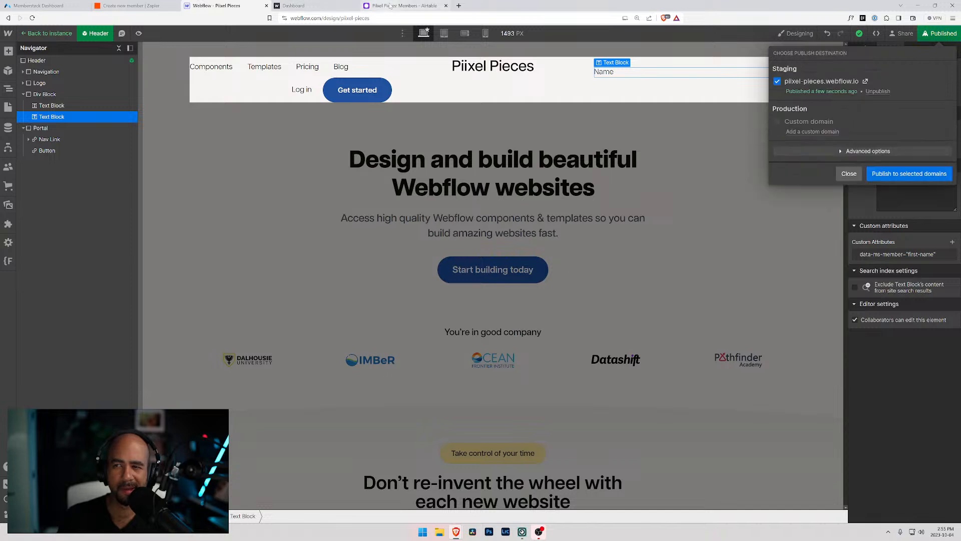
Check that the live Dashboard header shows Hi! with the member's first name, then return to Webflow.
{"action": "left_click", "coordinate": [313, 6]}
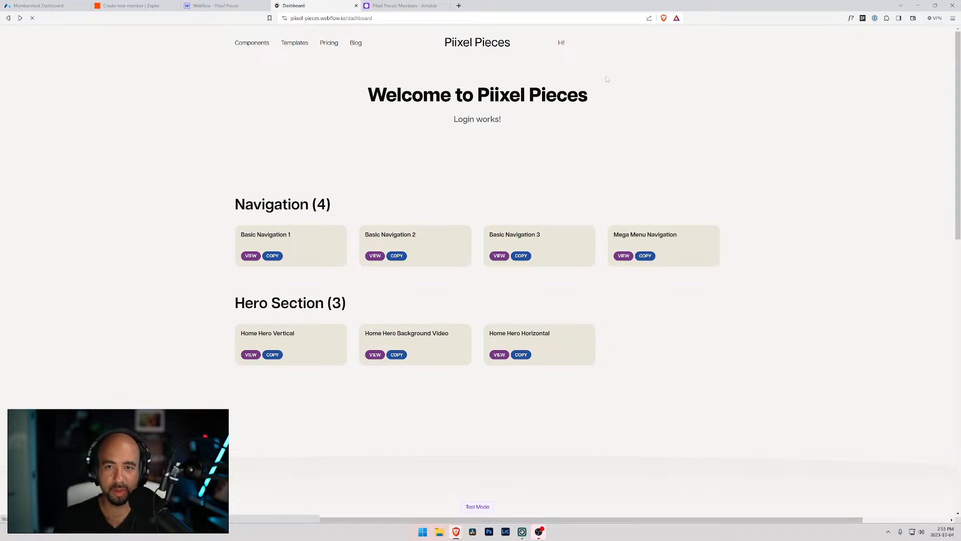
{"action": "left_click_drag", "start_coordinate": [558, 49], "coordinate": [604, 54]}
{"action": "left_click", "coordinate": [599, 57]}
{"action": "left_click", "coordinate": [643, 82]}
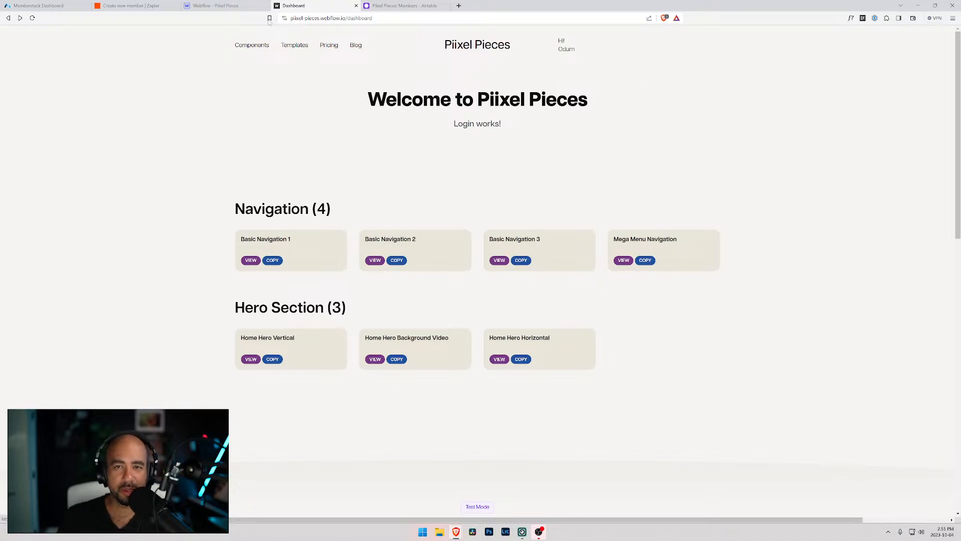
{"action": "left_click", "coordinate": [226, 6]}
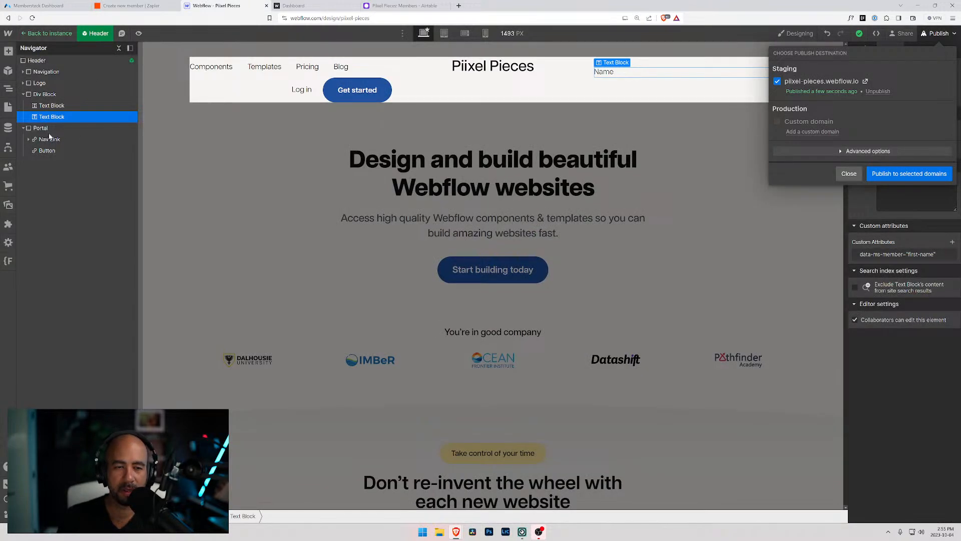
Copy the Log in nav link and paste it into the header's greeting div block.
{"action": "key", "text": "Escape"}
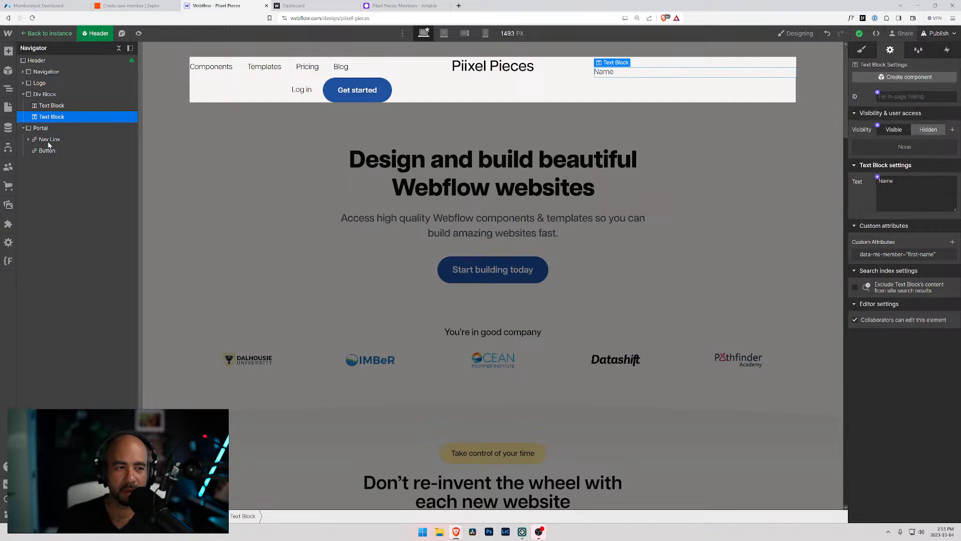
{"action": "left_click", "coordinate": [29, 140]}
{"action": "left_click", "coordinate": [46, 140]}
{"action": "left_click", "coordinate": [29, 139]}
{"action": "key", "text": "ctrl+c"}
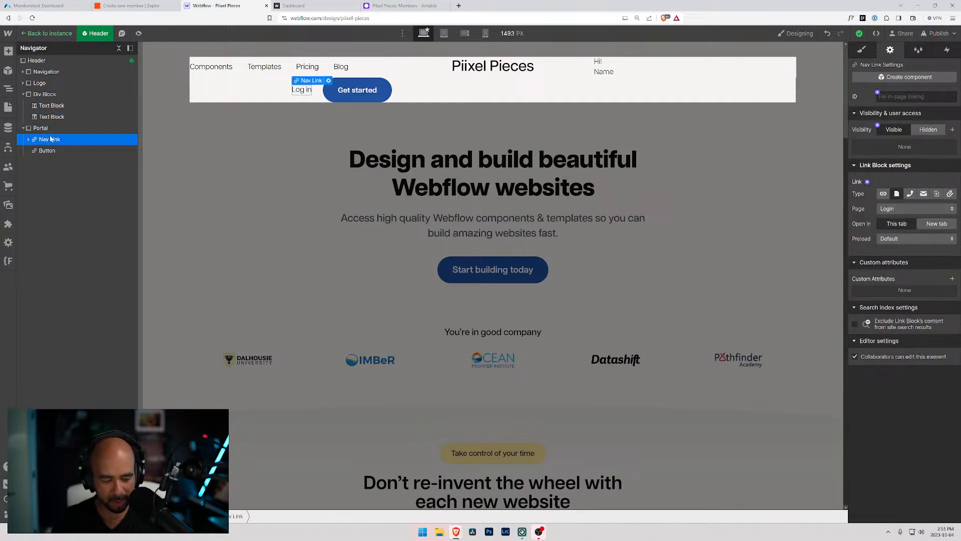
{"action": "left_click", "coordinate": [38, 95]}
{"action": "key", "text": "ctrl+v"}
Change the pasted link's text from 'Log in' to 'Log out'.
{"action": "left_click", "coordinate": [50, 127]}
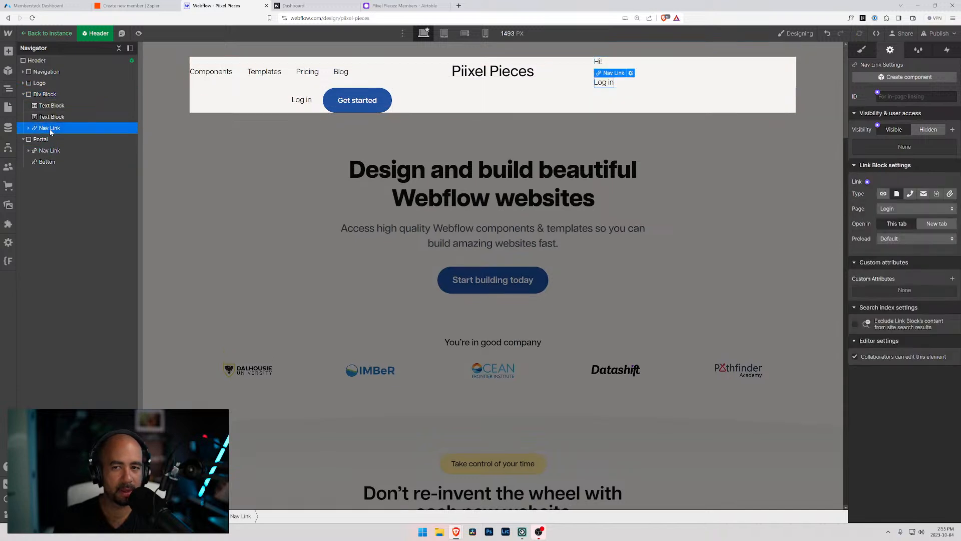
{"action": "left_click", "coordinate": [604, 83]}
{"action": "double_click", "coordinate": [611, 82]}
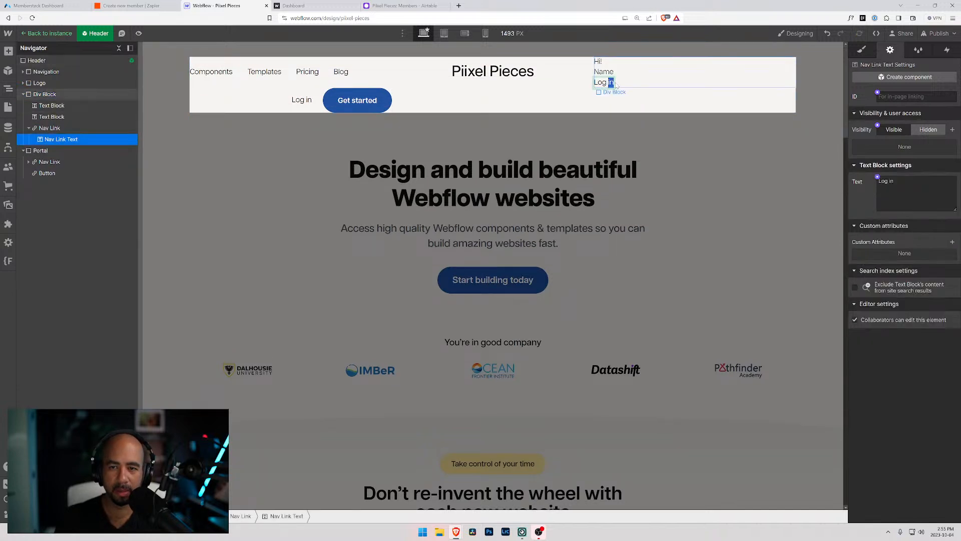
{"action": "type", "text": "out"}
{"action": "key", "text": "Escape"}
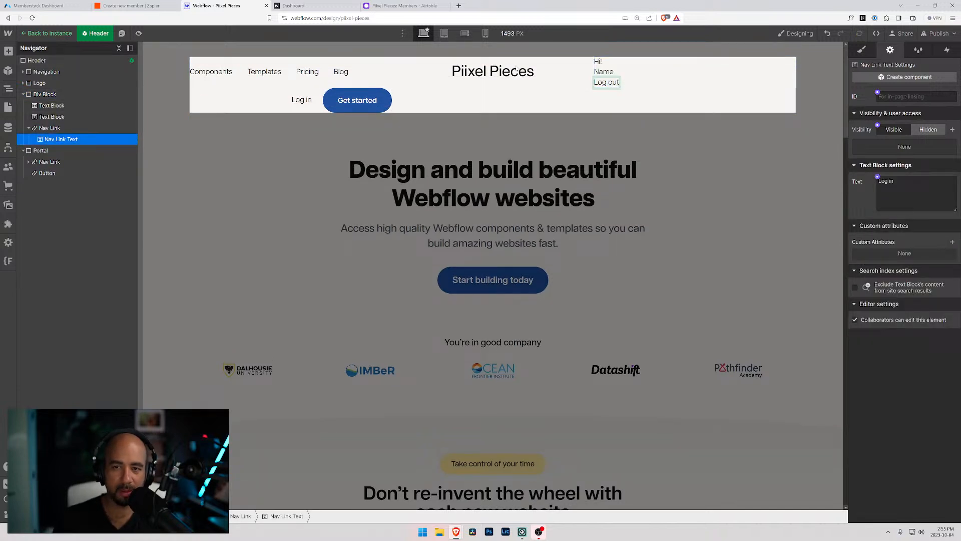
{"action": "left_click", "coordinate": [56, 128]}
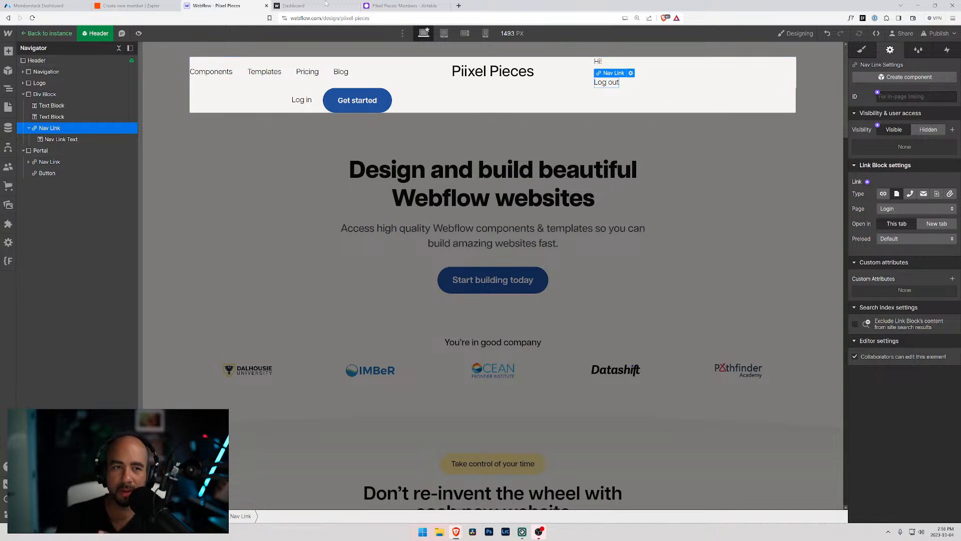
Search Memberstack attributes for 'logout' and copy the data-ms-action attribute name.
{"action": "left_click", "coordinate": [39, 5]}
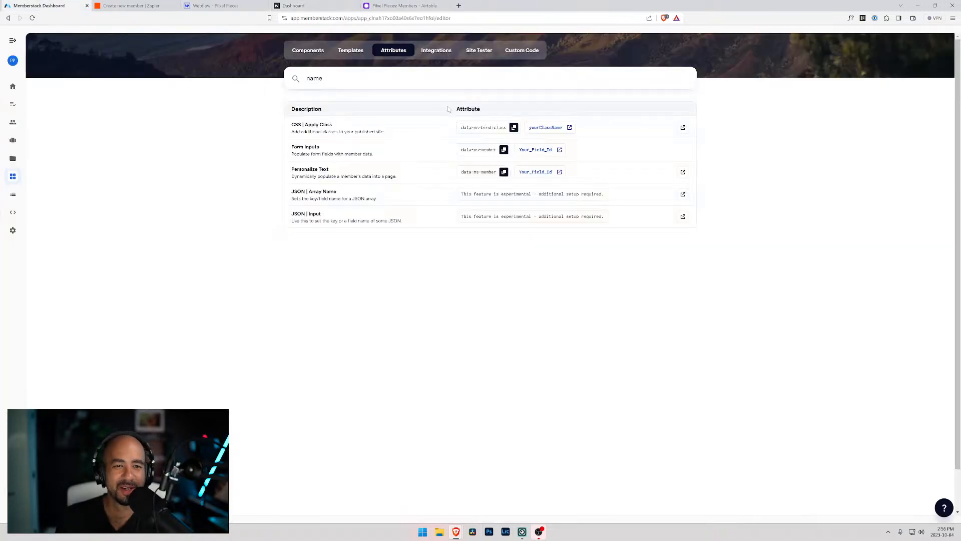
{"action": "left_click_drag", "start_coordinate": [366, 82], "coordinate": [199, 83]}
{"action": "type", "text": "logout"}
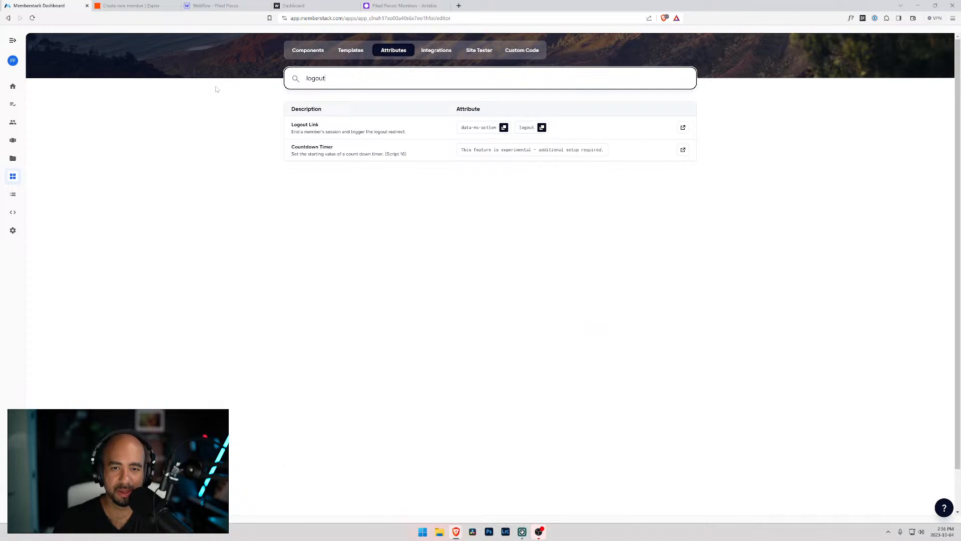
{"action": "left_click", "coordinate": [504, 128]}
Give the Log out link the custom attribute data-ms-action = logout.
{"action": "left_click", "coordinate": [228, 9]}
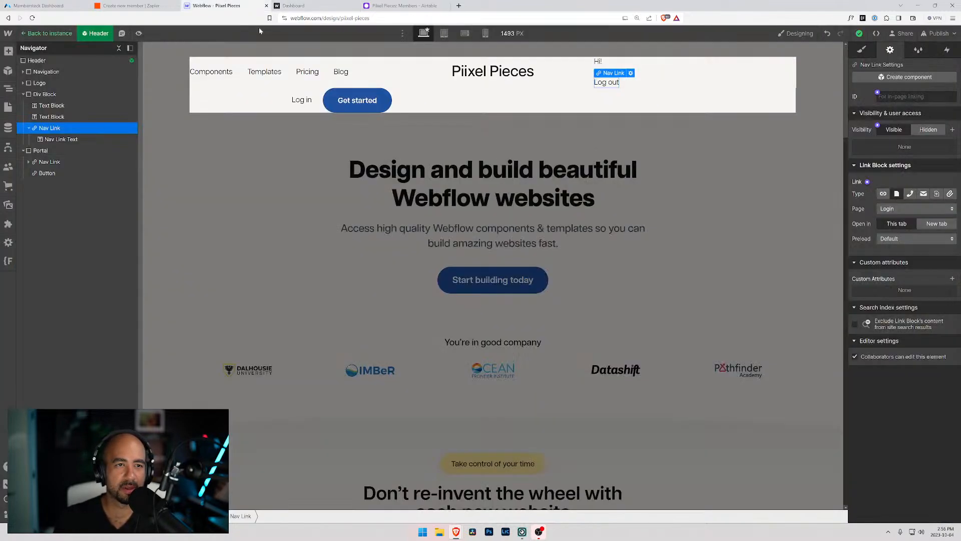
{"action": "left_click", "coordinate": [952, 278]}
{"action": "key", "text": "ctrl+v"}
{"action": "key", "text": "Tab"}
{"action": "type", "text": "logout"}
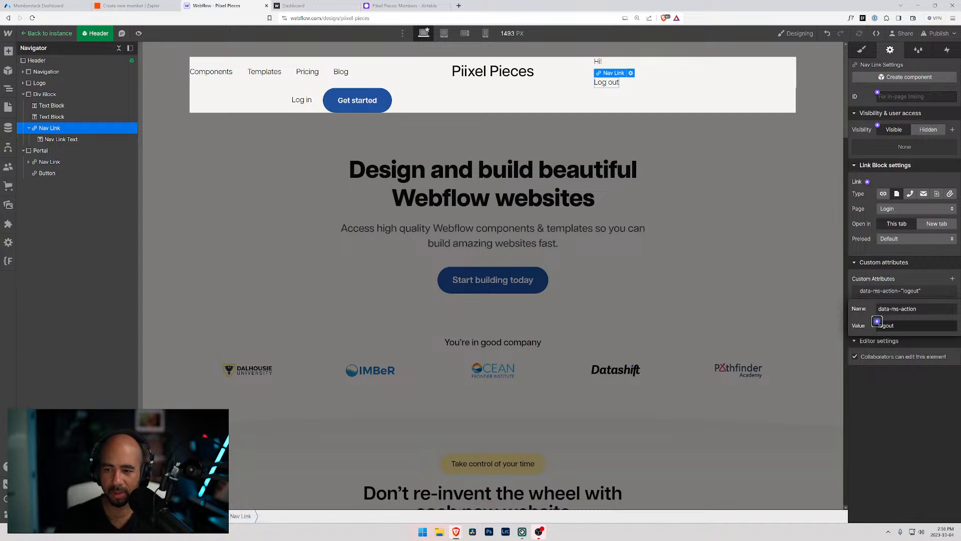
{"action": "left_click", "coordinate": [41, 95]}
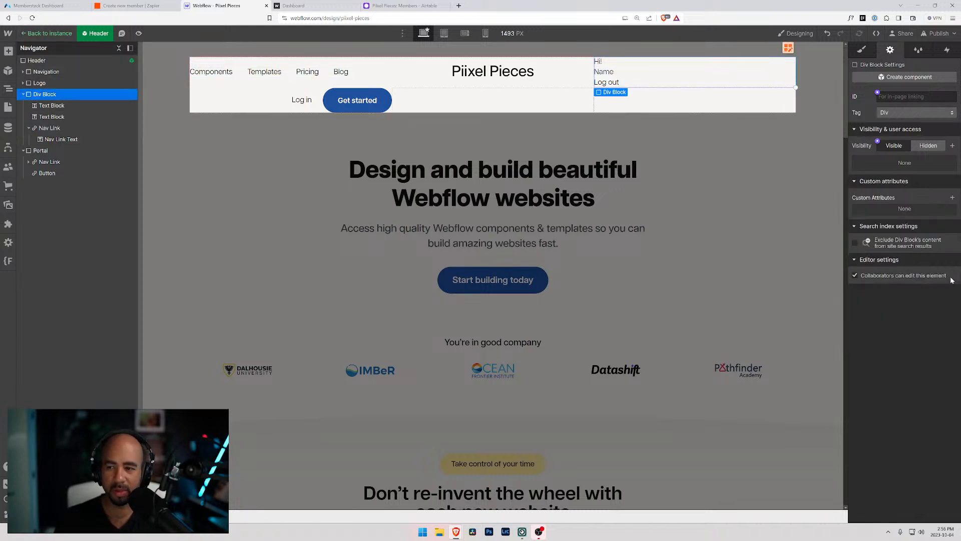
Remove the data-ms-content members attribute from the Hi! text block.
{"action": "left_click", "coordinate": [29, 128]}
{"action": "left_click", "coordinate": [44, 105]}
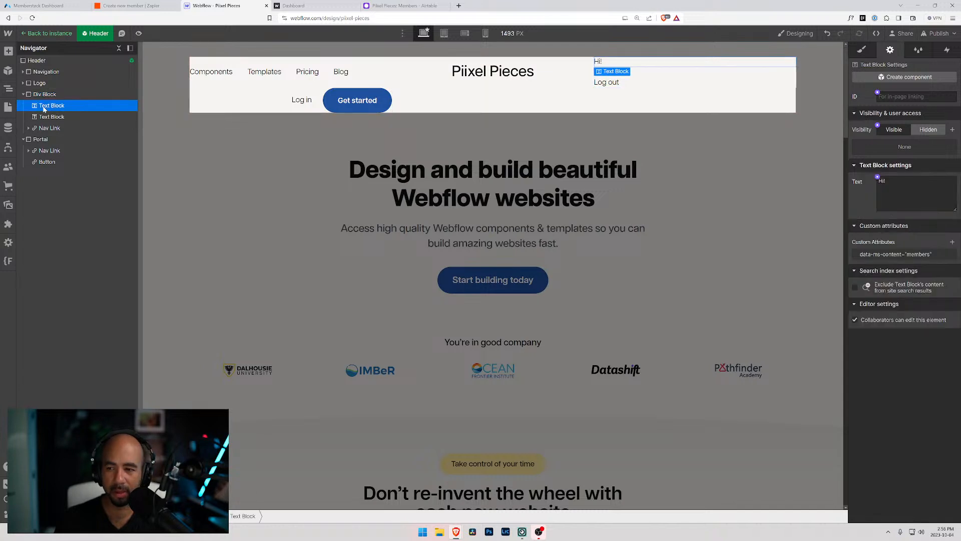
{"action": "left_click", "coordinate": [46, 113]}
{"action": "left_click", "coordinate": [47, 107]}
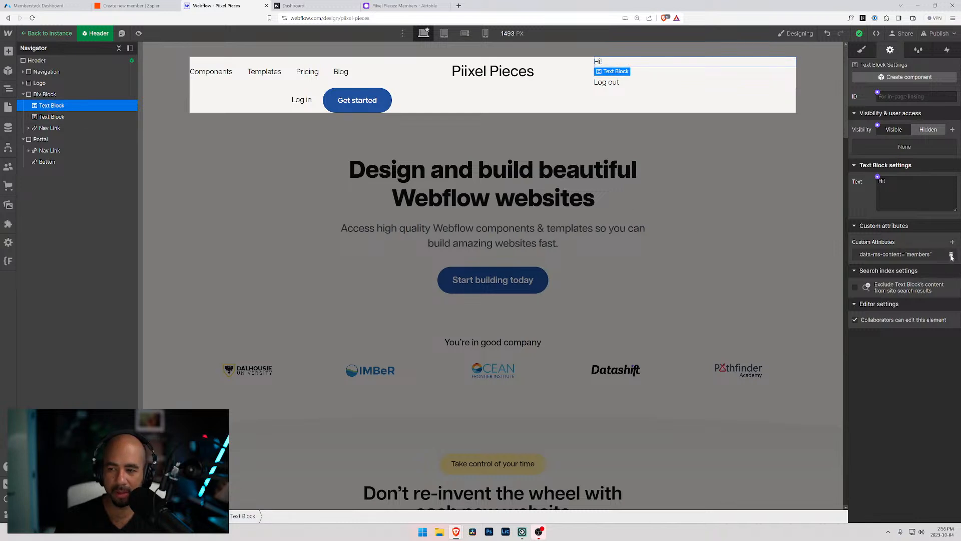
{"action": "left_click", "coordinate": [952, 255]}
Add a custom attribute with value 'members' to the greeting div block.
{"action": "left_click", "coordinate": [107, 95]}
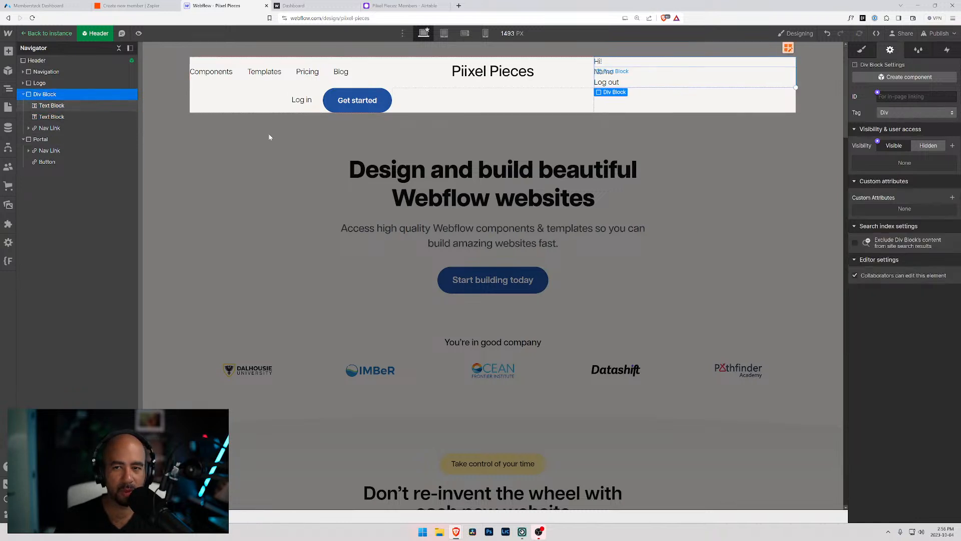
{"action": "left_click", "coordinate": [952, 198]}
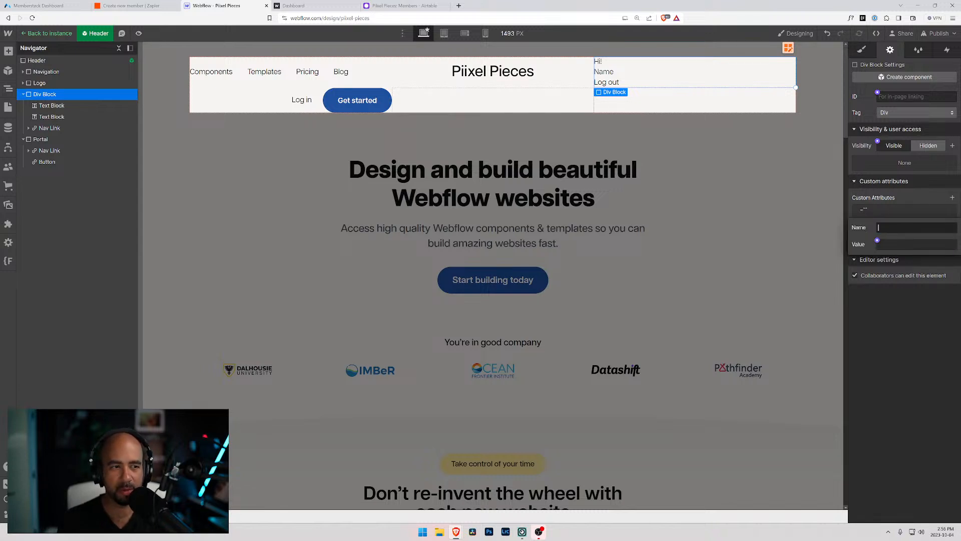
{"action": "type", "text": "data"}
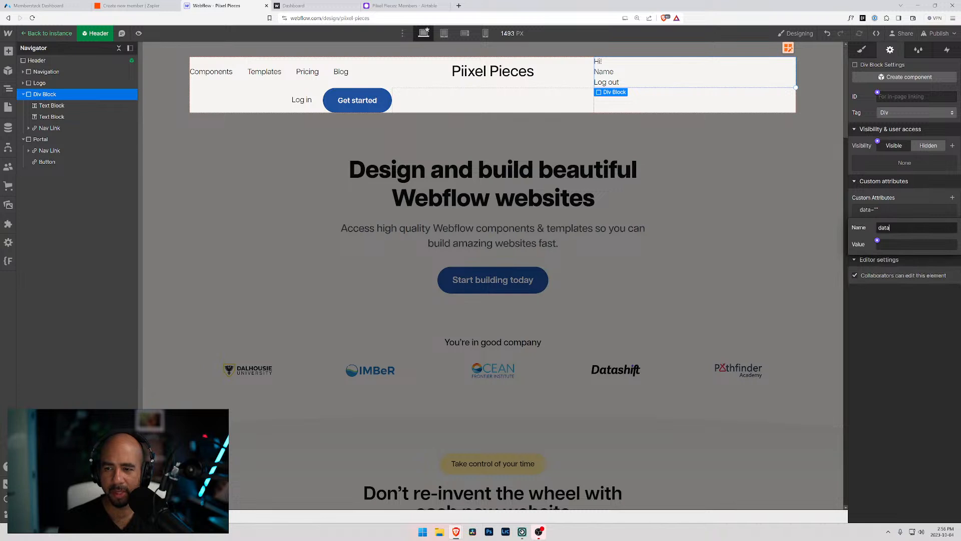
{"action": "type", "text": "-ms-member"}
{"action": "key", "text": "Tab"}
{"action": "type", "text": "members"}
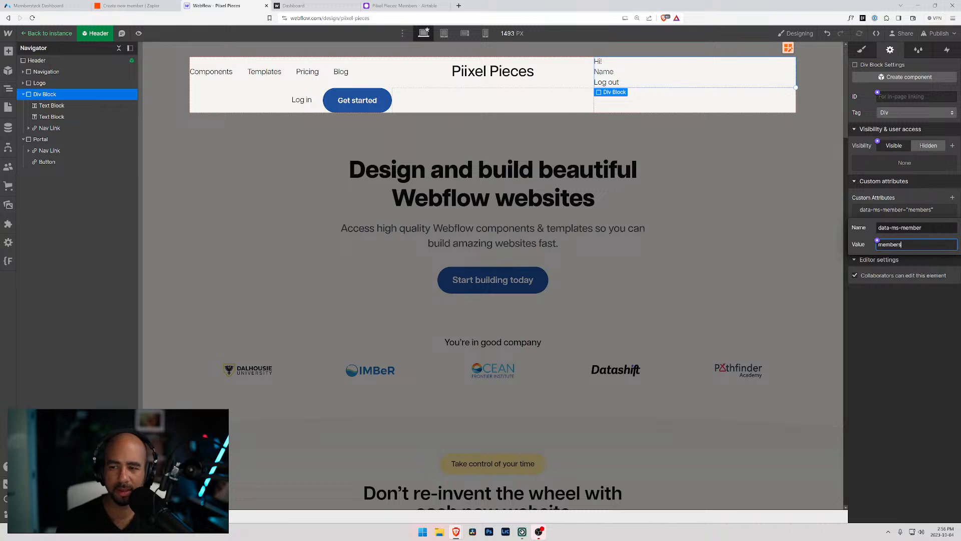
{"action": "left_click", "coordinate": [47, 129]}
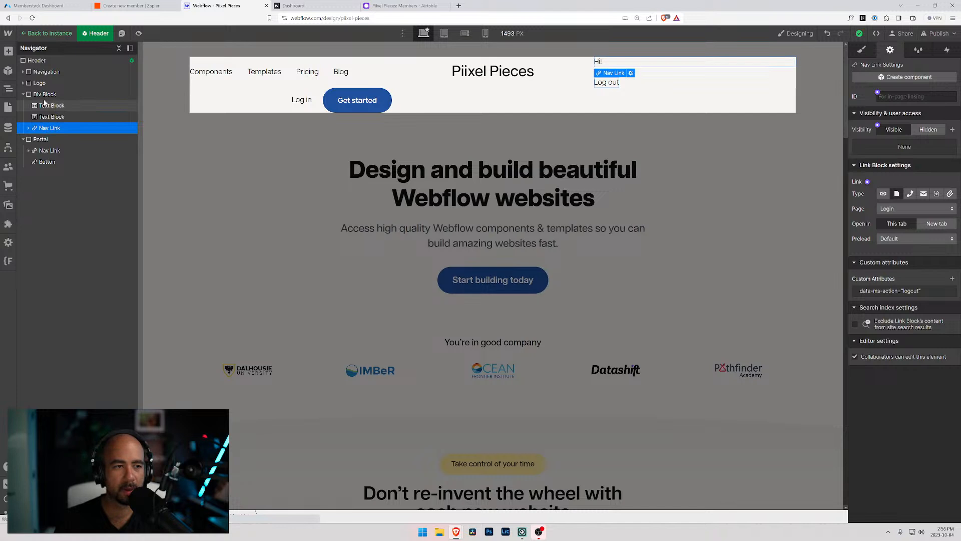
{"action": "left_click", "coordinate": [40, 139]}
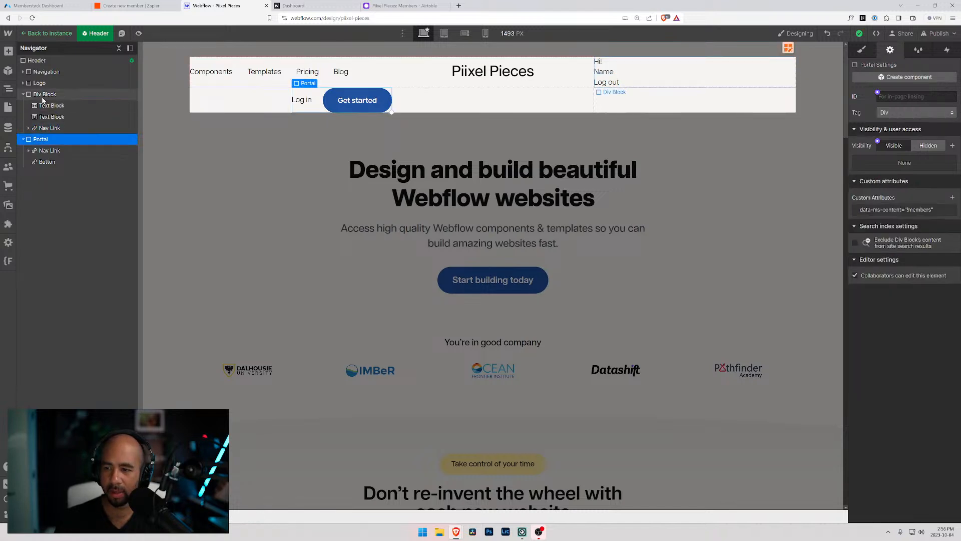
{"action": "left_click", "coordinate": [45, 95]}
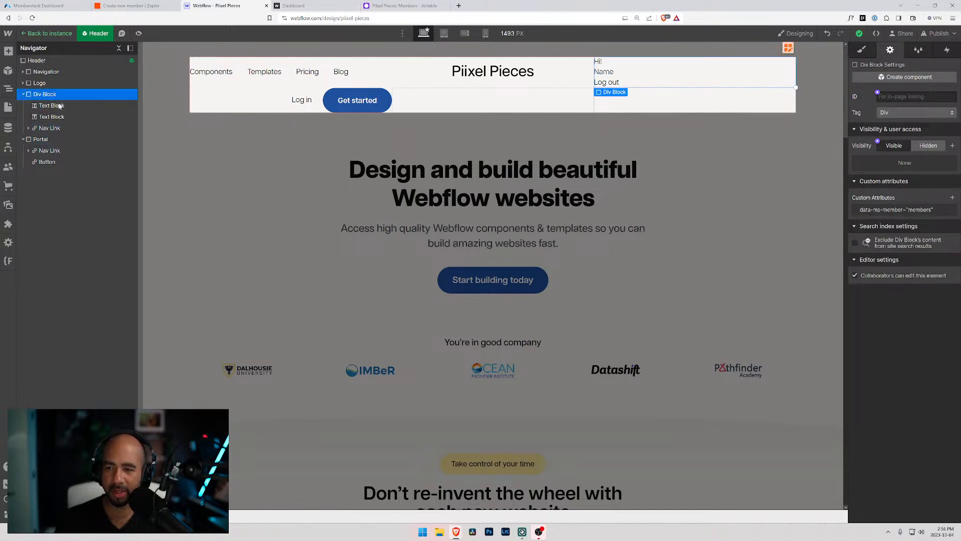
Correct the greeting block's attribute name to data-ms-content, matching the Portal's visibility attribute.
{"action": "left_click", "coordinate": [885, 210]}
{"action": "key", "text": "shift+Left"}
{"action": "key", "text": "shift+Left"}
{"action": "key", "text": "shift+Left"}
{"action": "key", "text": "shift+Left"}
{"action": "key", "text": "shift+Left"}
{"action": "key", "text": "shift+Left"}
{"action": "type", "text": "c"}
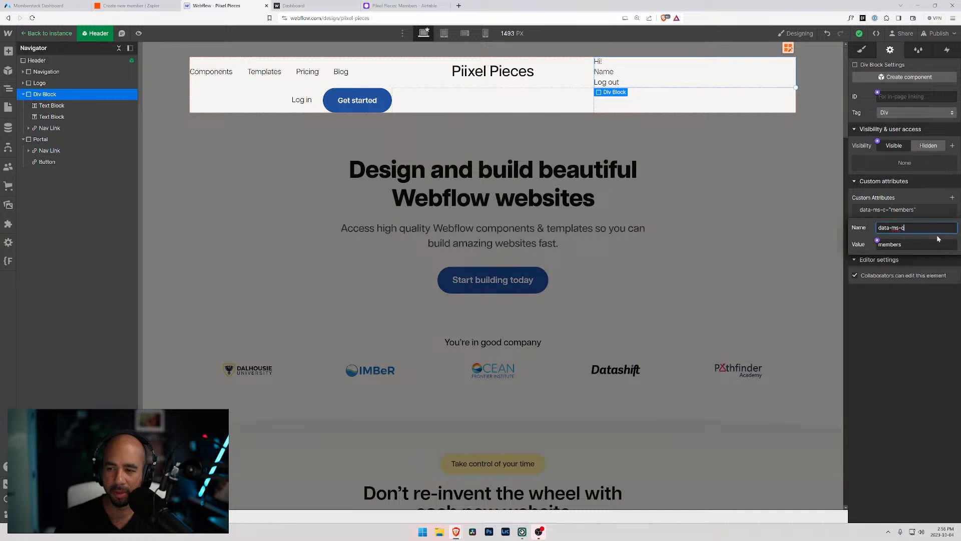
{"action": "type", "text": "ontent"}
{"action": "key", "text": "Tab"}
{"action": "key", "text": "Home"}
{"action": "type", "text": "!"}
{"action": "left_click", "coordinate": [40, 140]}
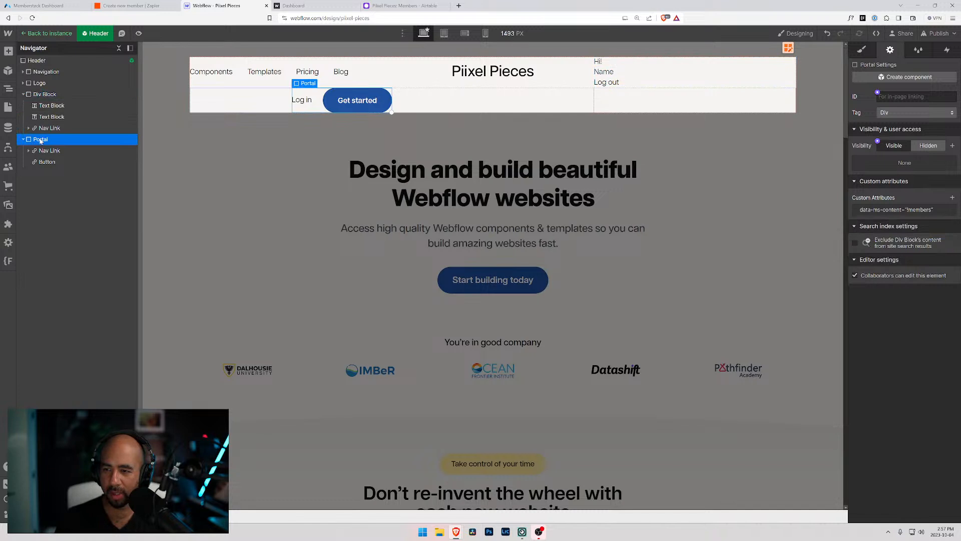
{"action": "left_click", "coordinate": [41, 96]}
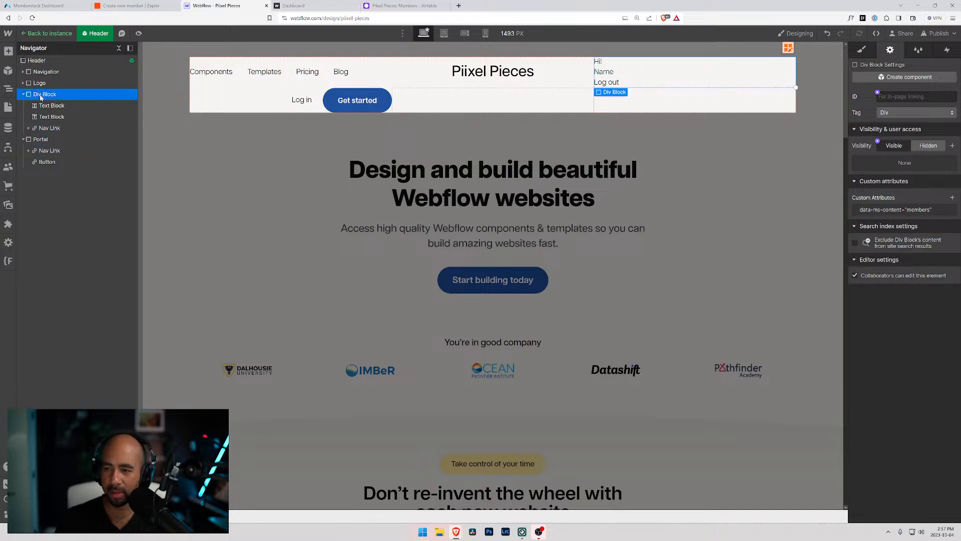
{"action": "left_click", "coordinate": [938, 33]}
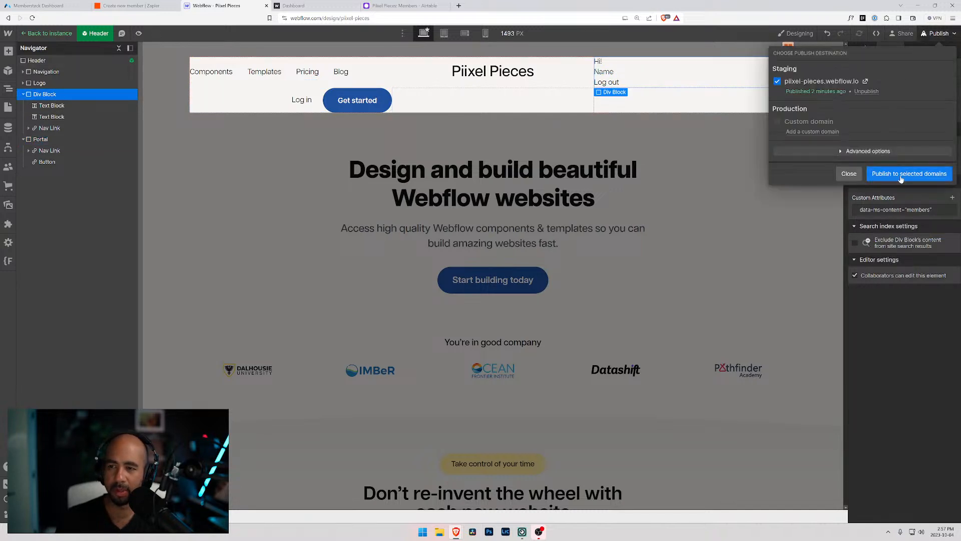
Publish the site to the staging domain and log out from the live Dashboard.
{"action": "left_click", "coordinate": [909, 173]}
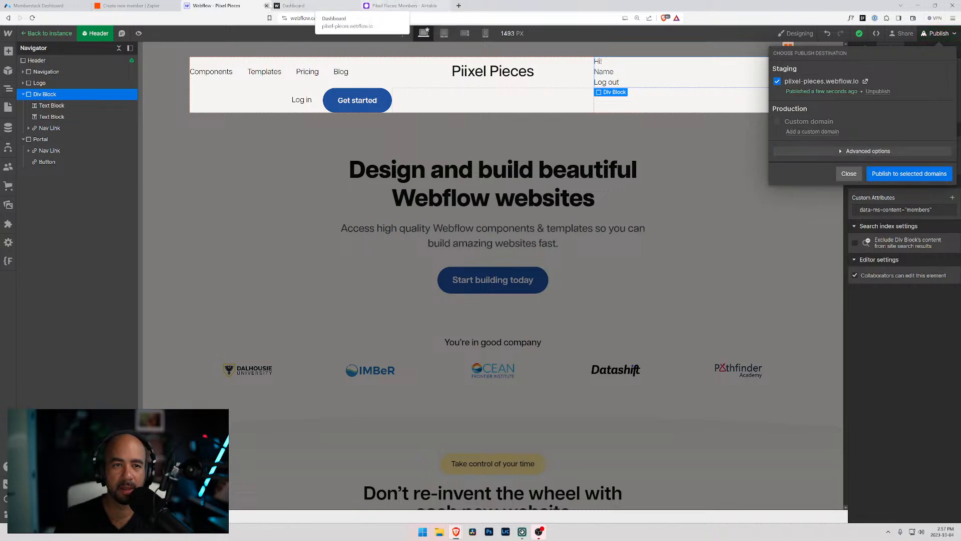
{"action": "left_click", "coordinate": [314, 6]}
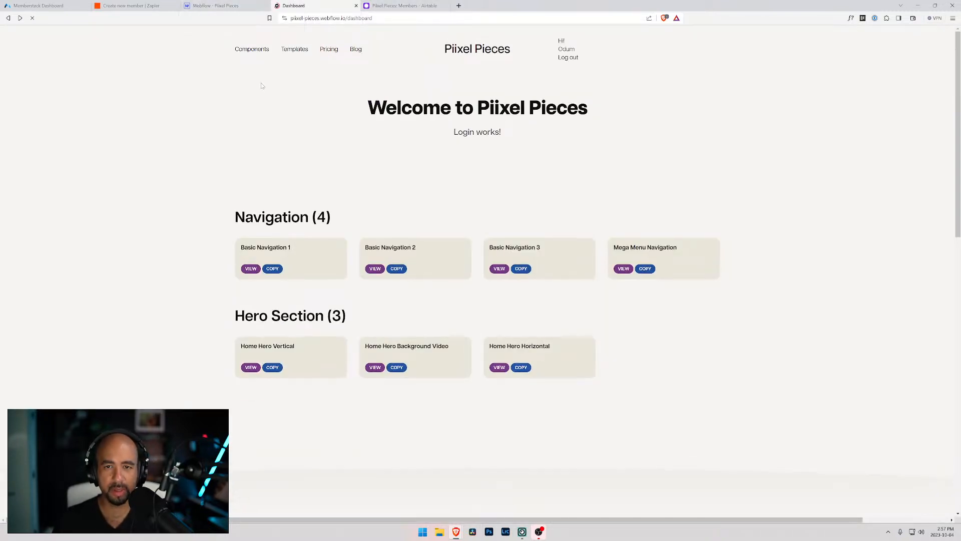
{"action": "left_click", "coordinate": [568, 57]}
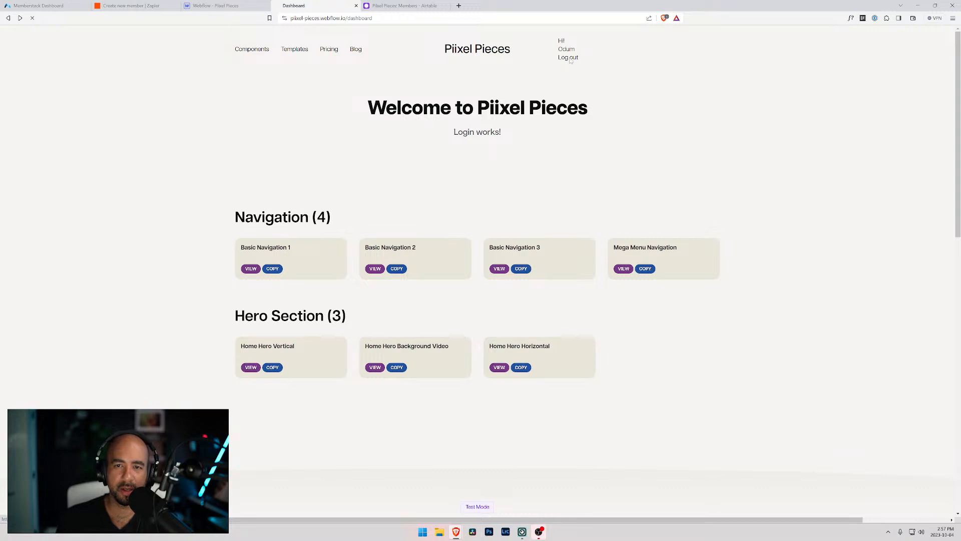
Log back in with the member's email and password.
{"action": "left_click", "coordinate": [647, 47]}
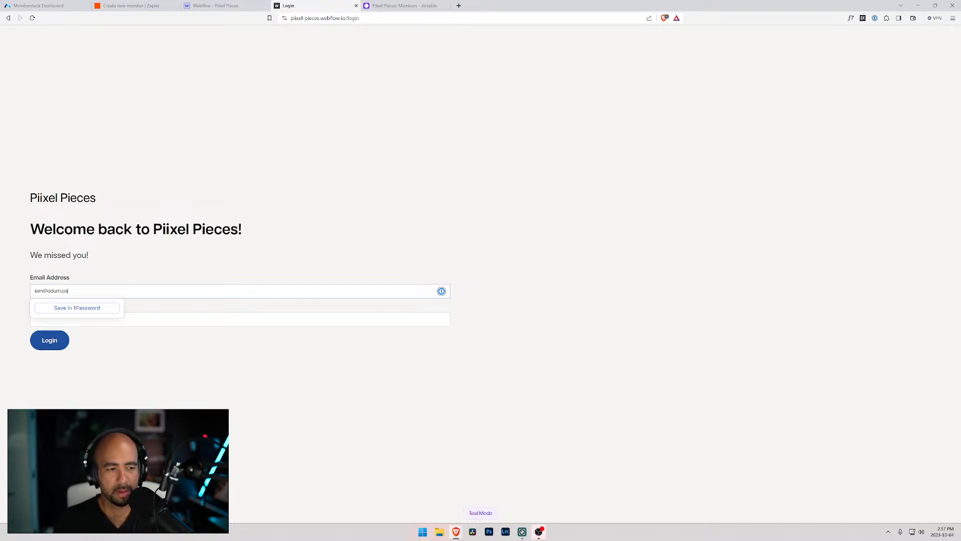
{"action": "key", "text": "Tab"}
{"action": "type", "text": "****"}
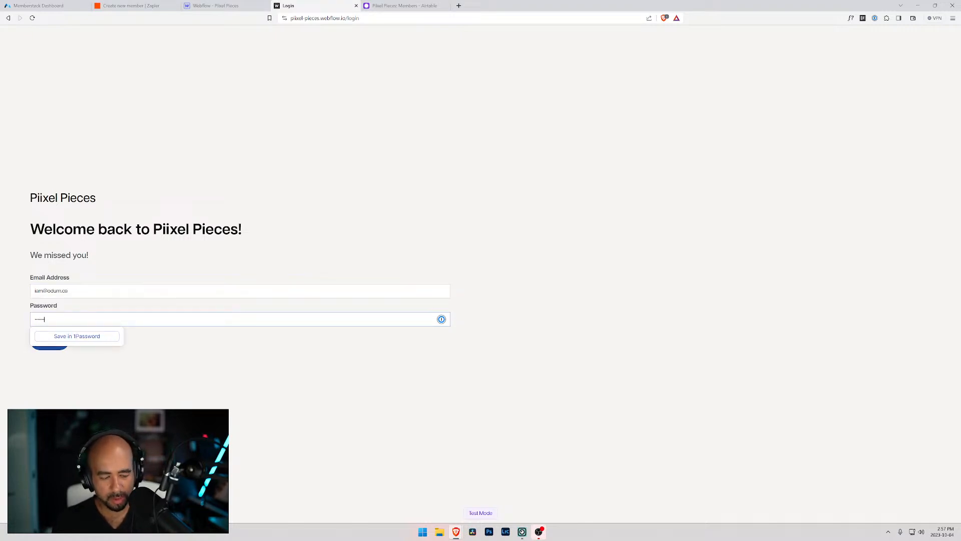
{"action": "key", "text": "Return"}
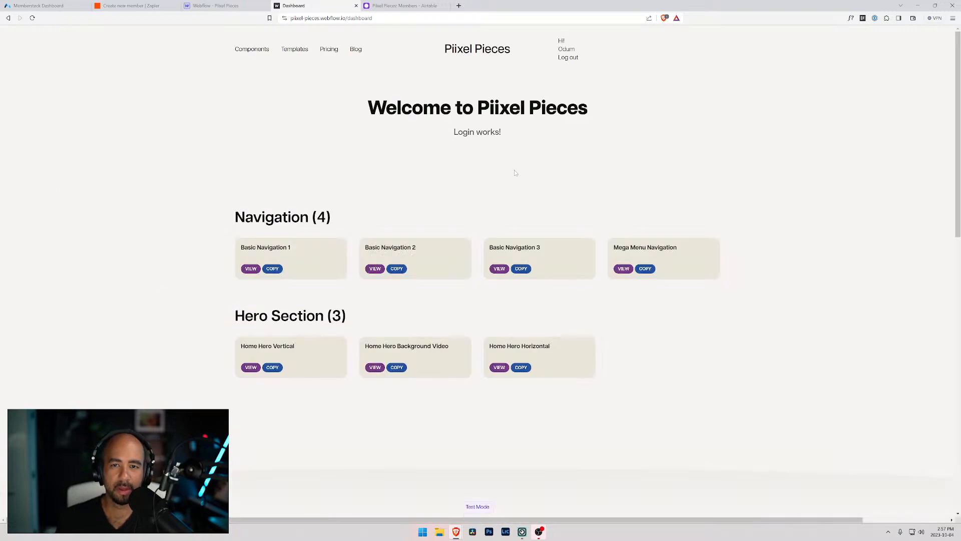
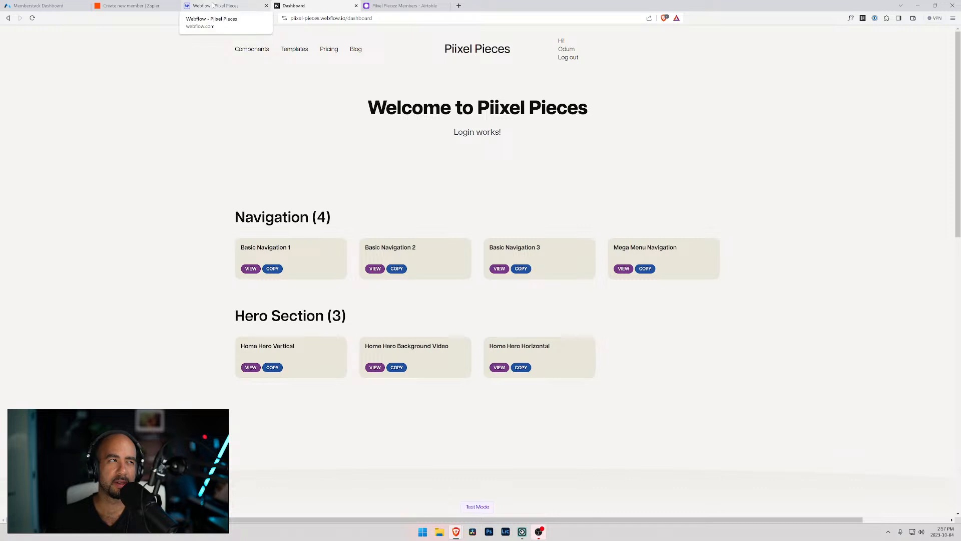
Go back to the Piixel Pieces header in the Webflow Designer with the Publish panel closed.
{"action": "left_click", "coordinate": [39, 5]}
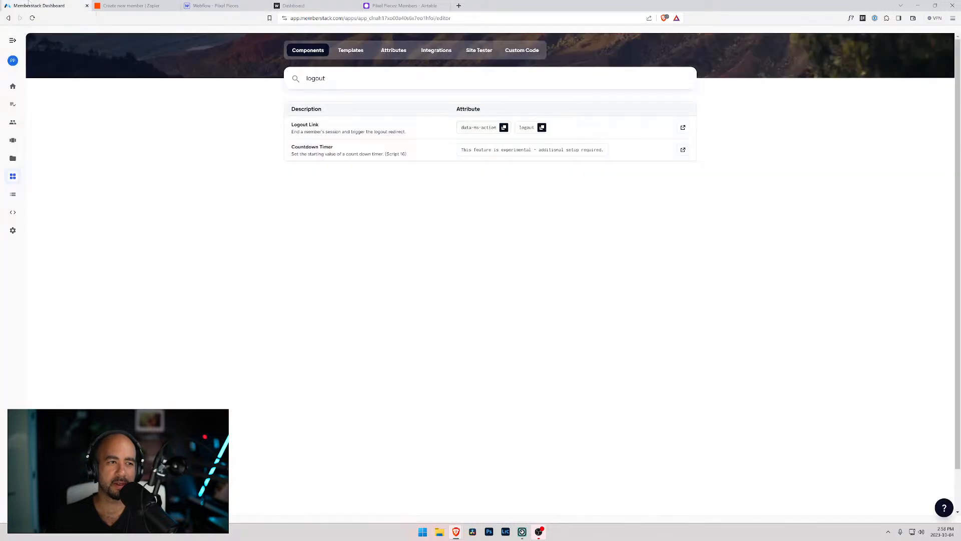
{"action": "left_click", "coordinate": [226, 7]}
{"action": "left_click", "coordinate": [292, 148]}
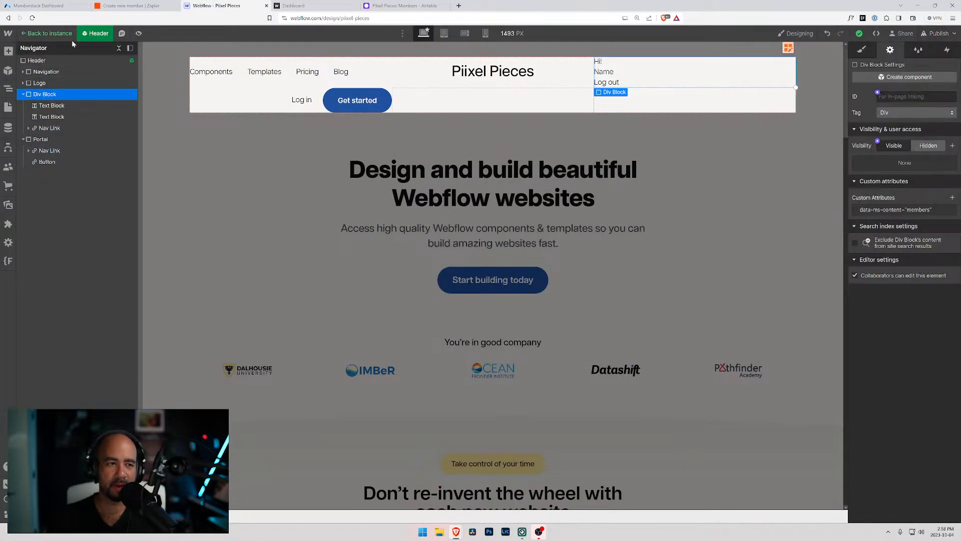
Exit the header component and browse the Signup and Components pages.
{"action": "left_click", "coordinate": [56, 35]}
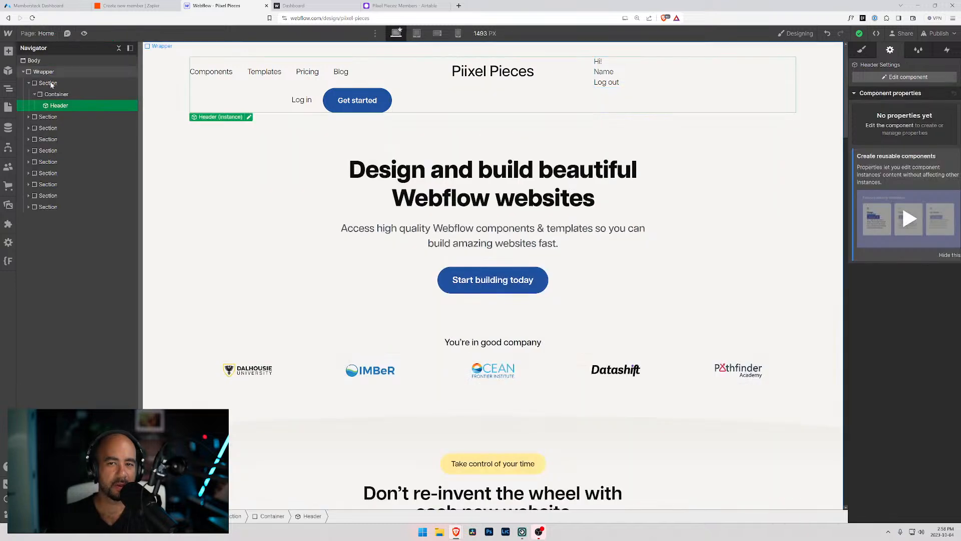
{"action": "left_click", "coordinate": [29, 83]}
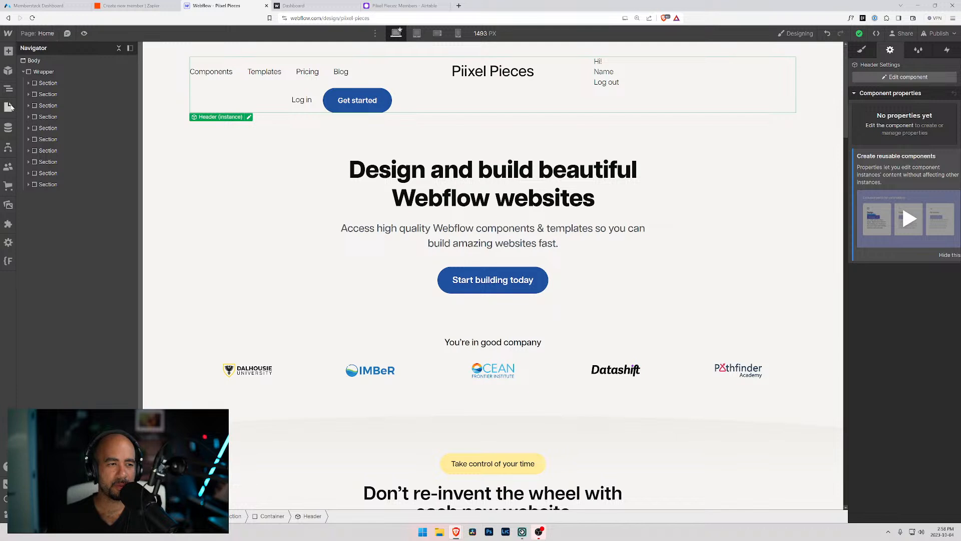
{"action": "left_click", "coordinate": [8, 107]}
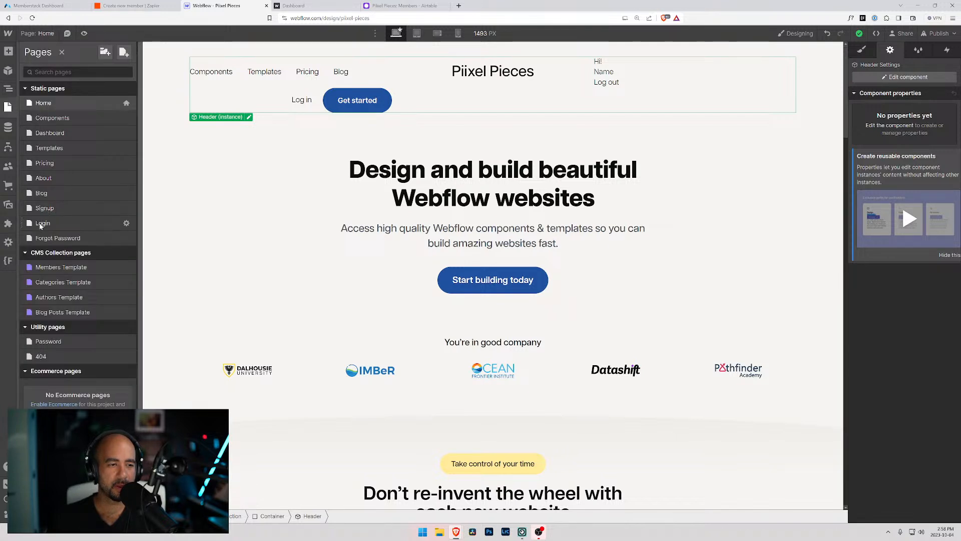
{"action": "left_click", "coordinate": [44, 209]}
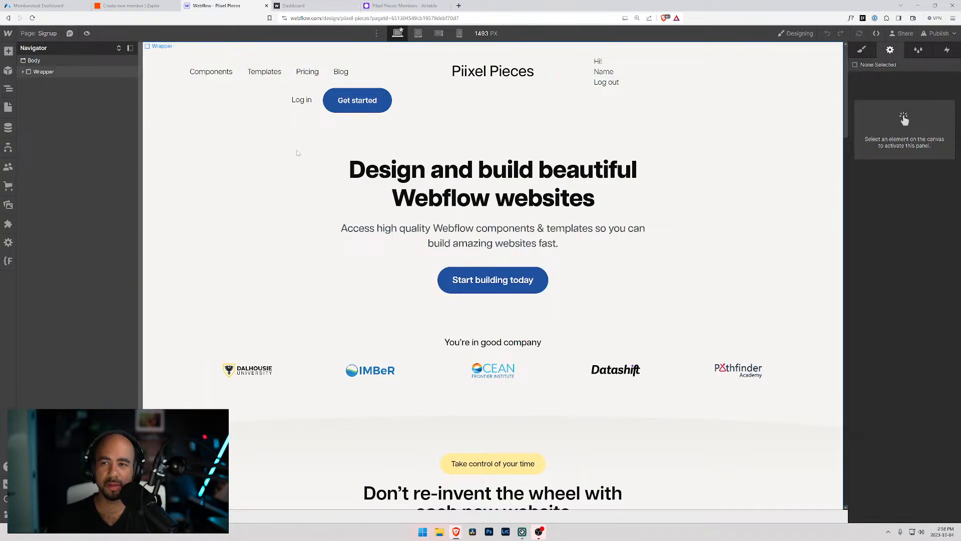
{"action": "left_click", "coordinate": [245, 127]}
{"action": "left_click", "coordinate": [39, 33]}
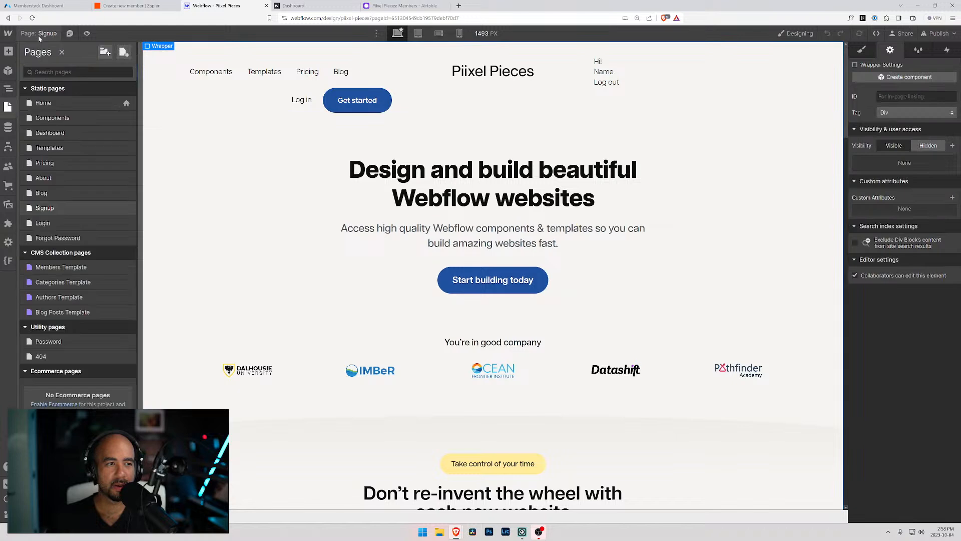
{"action": "left_click", "coordinate": [38, 122]}
{"action": "left_click", "coordinate": [38, 33]}
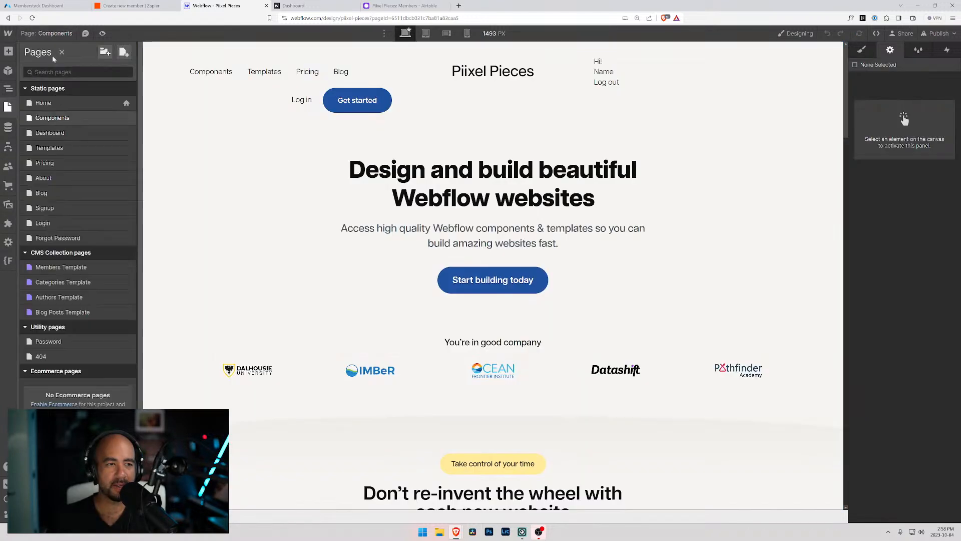
{"action": "left_click", "coordinate": [45, 208]}
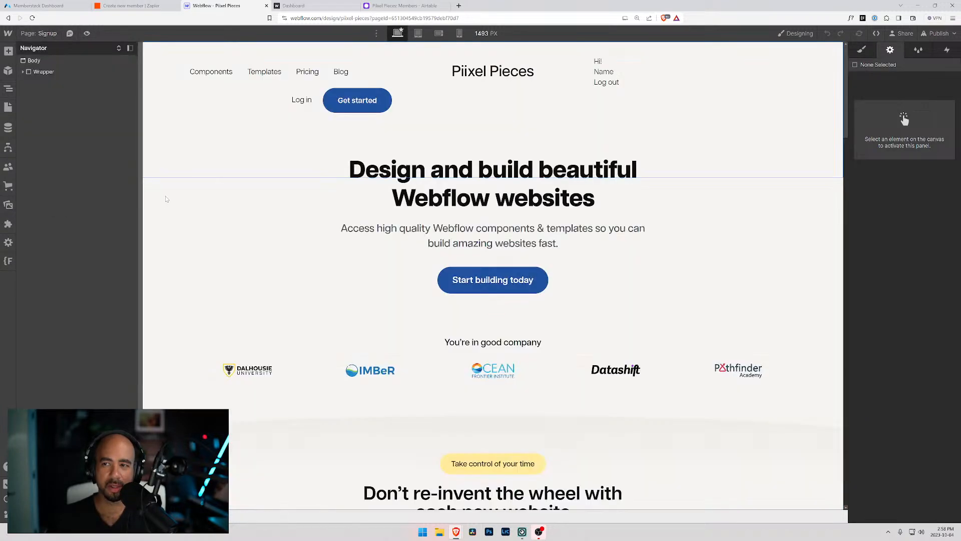
{"action": "scroll", "coordinate": [349, 196], "scroll_direction": "down", "scroll_amount": 10}
{"action": "scroll", "coordinate": [349, 196], "scroll_direction": "up", "scroll_amount": 10}
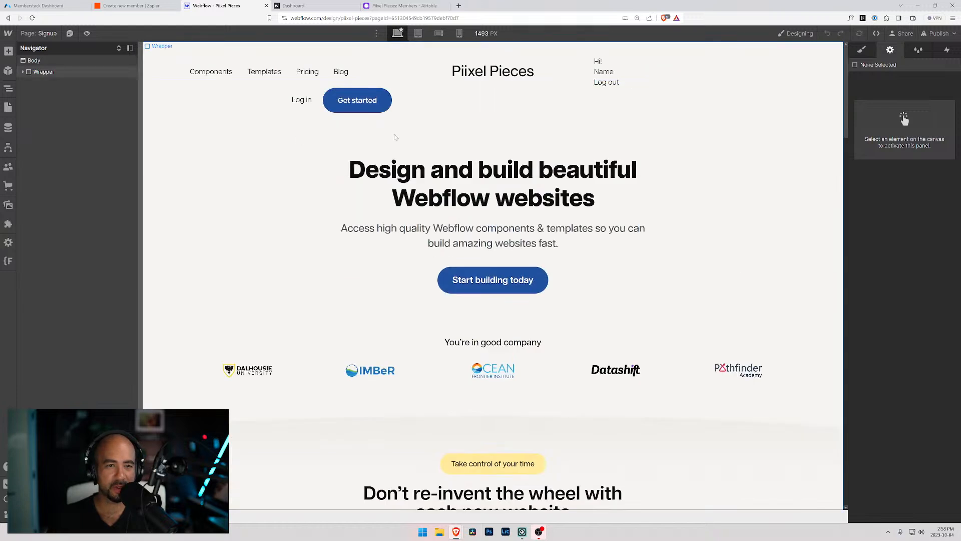
Reload the designer and inspect the custom attributes on the Home header's greeting block.
{"action": "key", "text": "ctrl+r"}
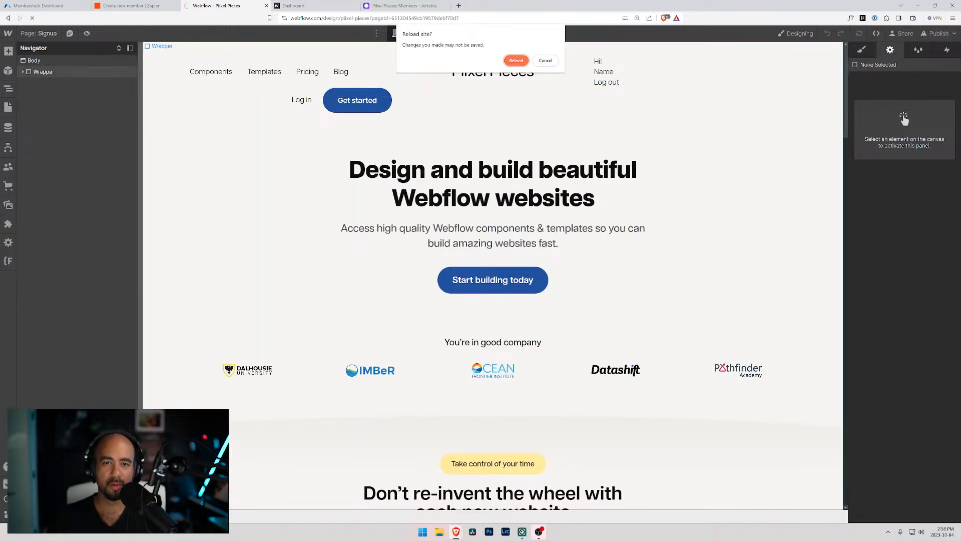
{"action": "left_click", "coordinate": [514, 60]}
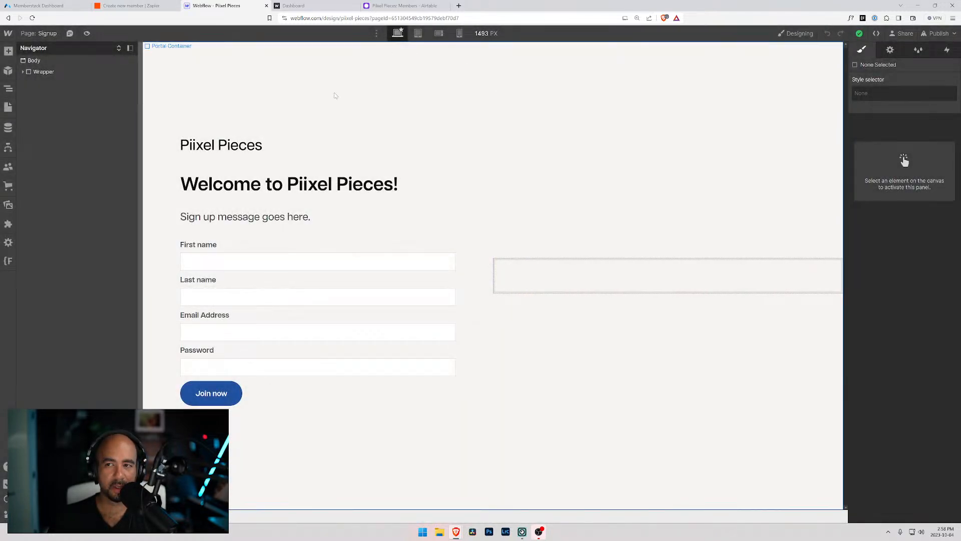
{"action": "left_click", "coordinate": [40, 33]}
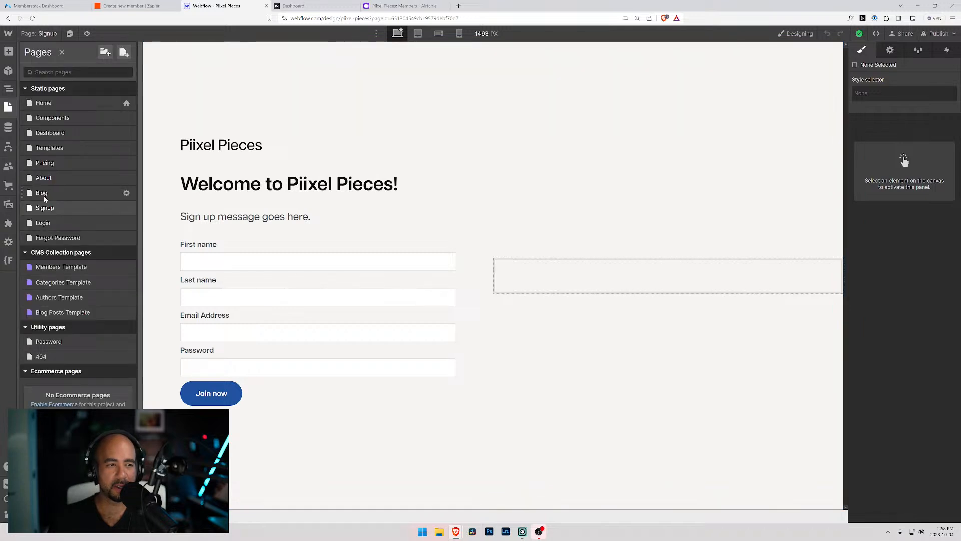
{"action": "left_click", "coordinate": [49, 103]}
{"action": "left_click", "coordinate": [511, 74]}
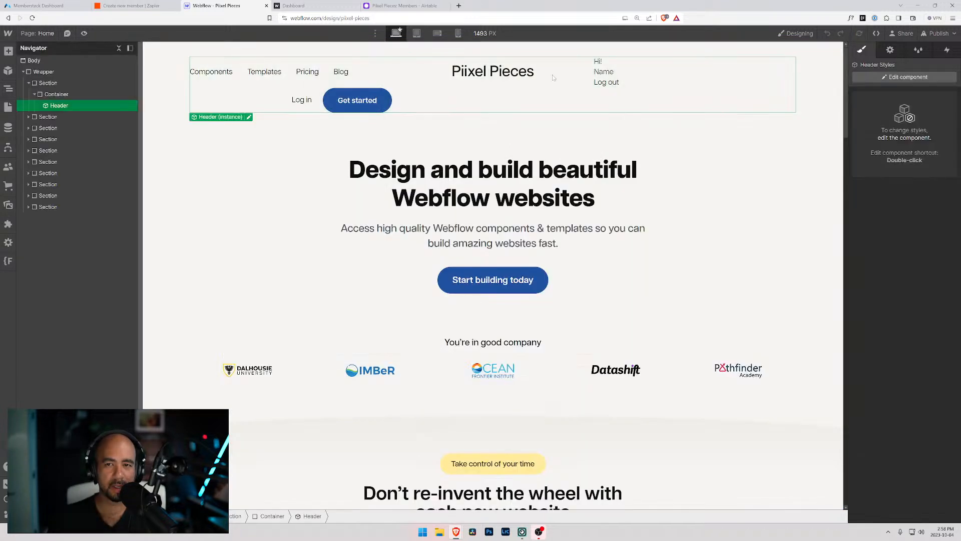
{"action": "double_click", "coordinate": [604, 82]}
{"action": "left_click", "coordinate": [604, 72]}
{"action": "left_click", "coordinate": [45, 94]}
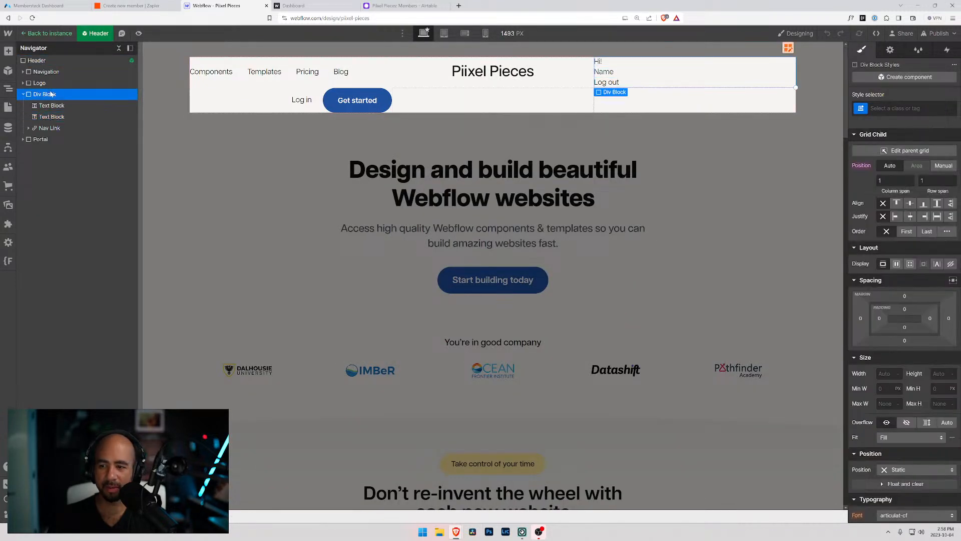
{"action": "left_click", "coordinate": [890, 50]}
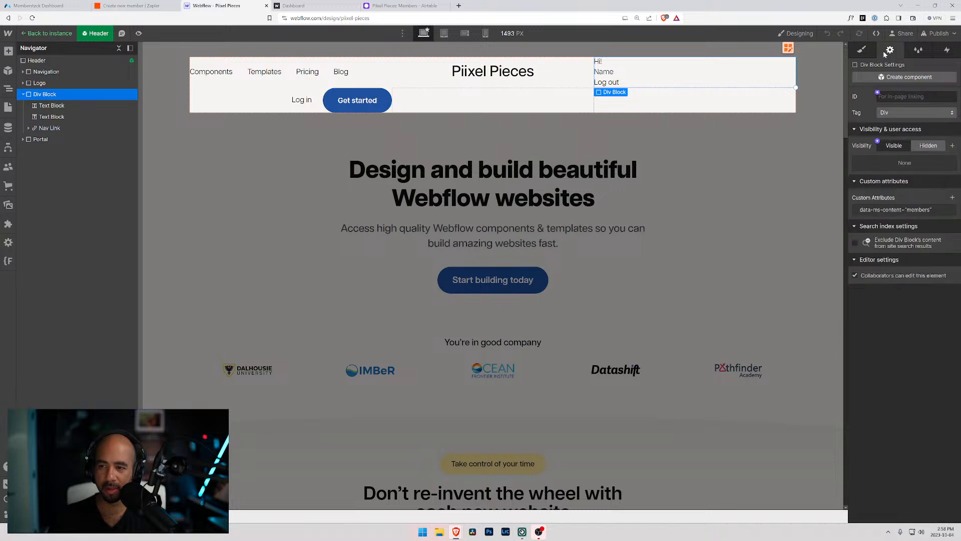
Open the Login page and expand its login form in the Navigator.
{"action": "left_click", "coordinate": [42, 33]}
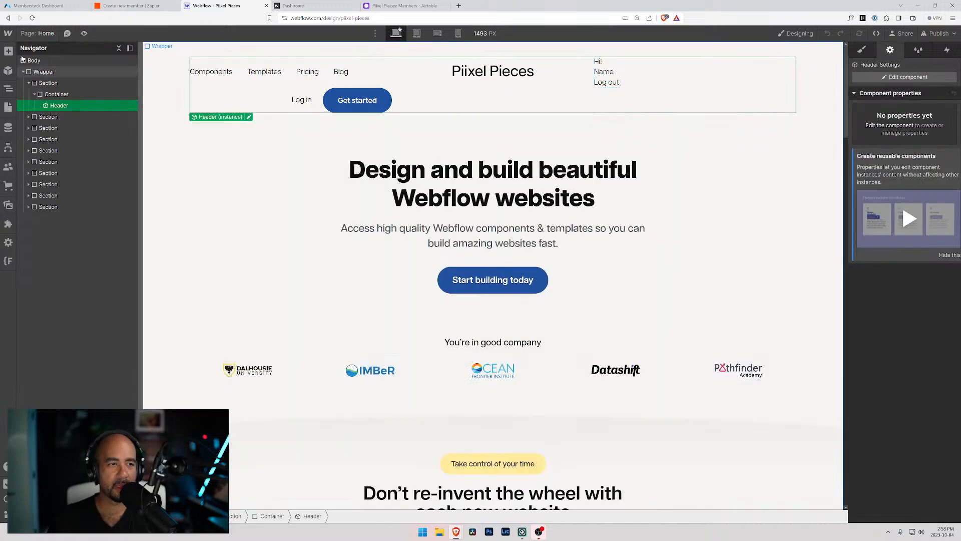
{"action": "left_click", "coordinate": [41, 34]}
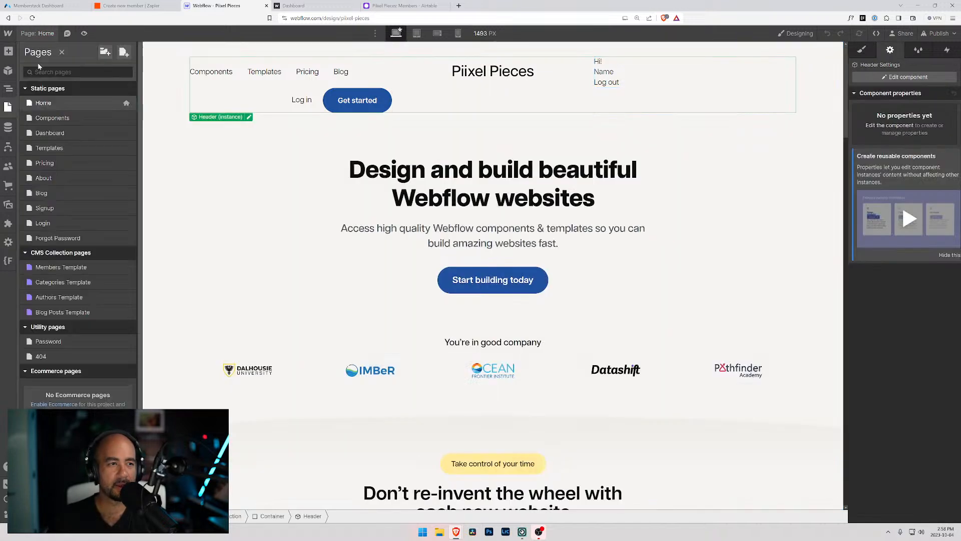
{"action": "left_click", "coordinate": [37, 209]}
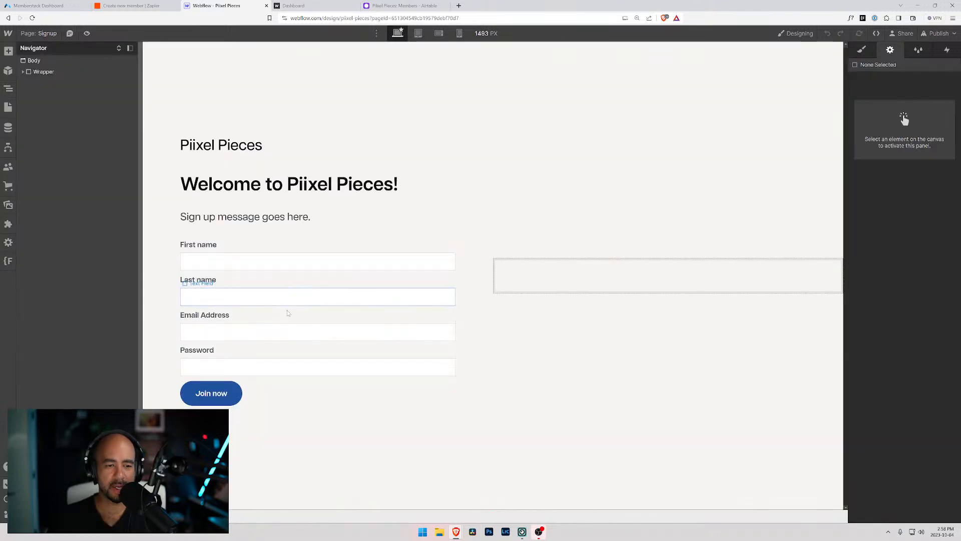
{"action": "left_click", "coordinate": [41, 34]}
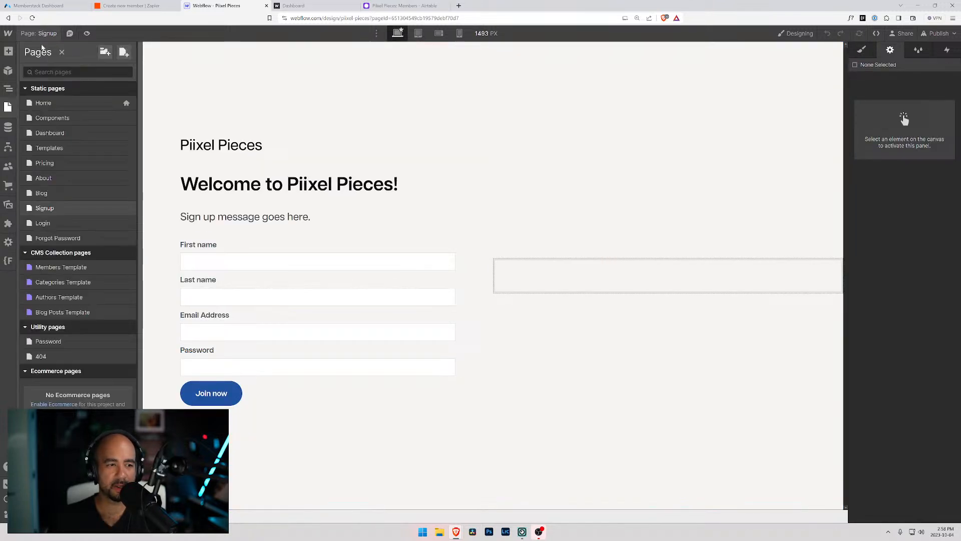
{"action": "left_click", "coordinate": [43, 223]}
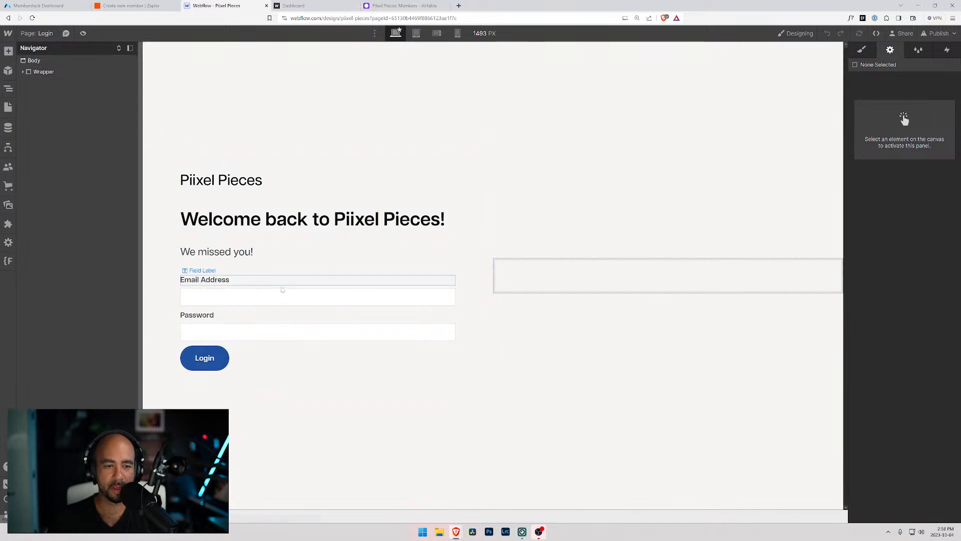
{"action": "left_click", "coordinate": [333, 345]}
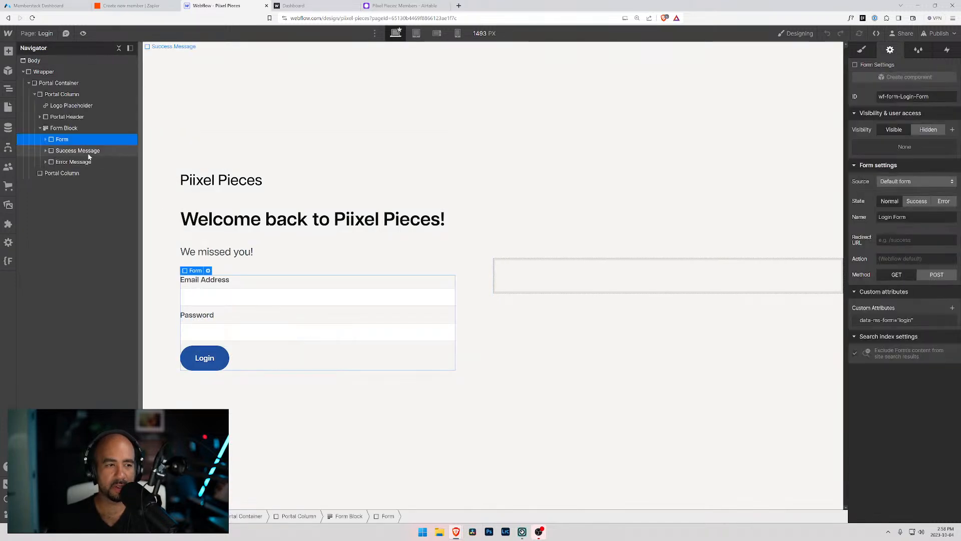
{"action": "left_click", "coordinate": [45, 139]}
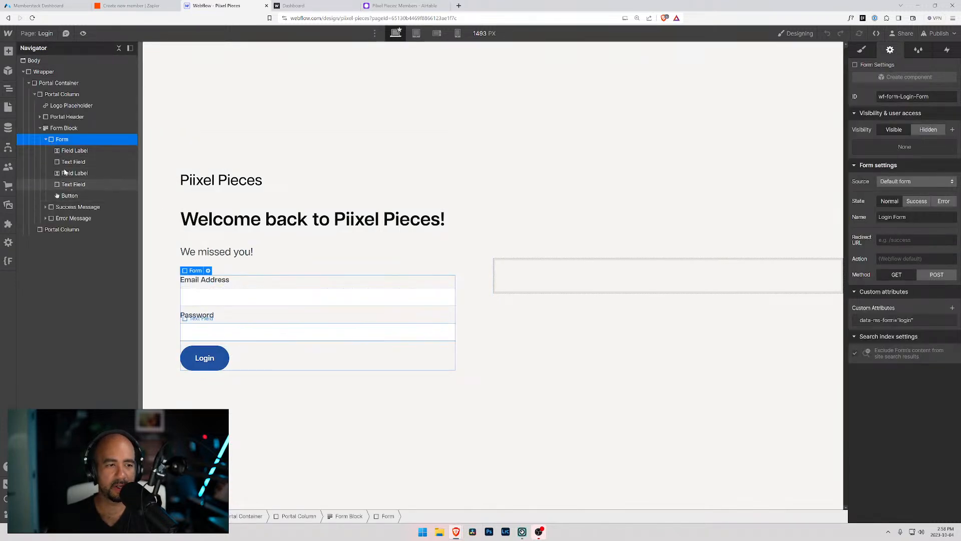
Insert a text link reading 'Forgot Password?' below the Login button.
{"action": "key", "text": "ctrl+e"}
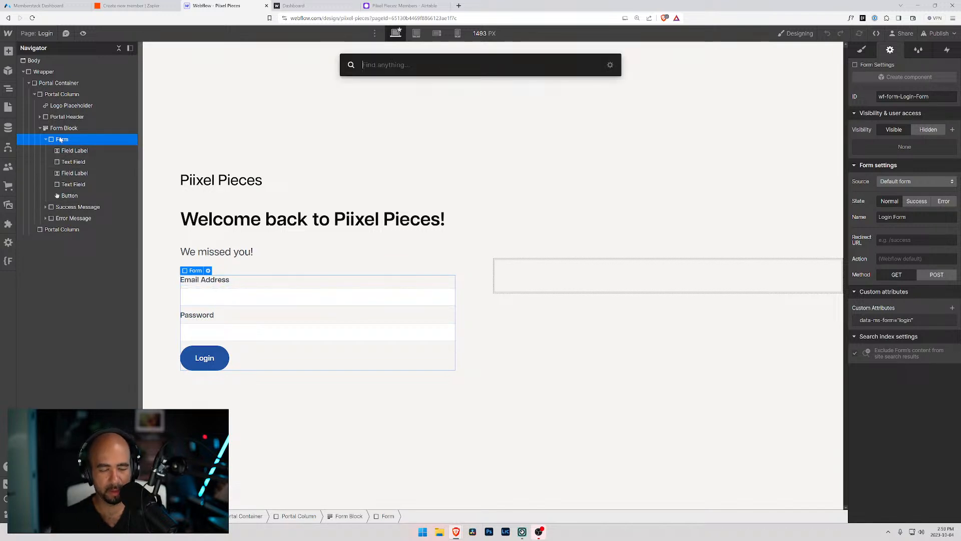
{"action": "type", "text": "link"}
{"action": "key", "text": "Down"}
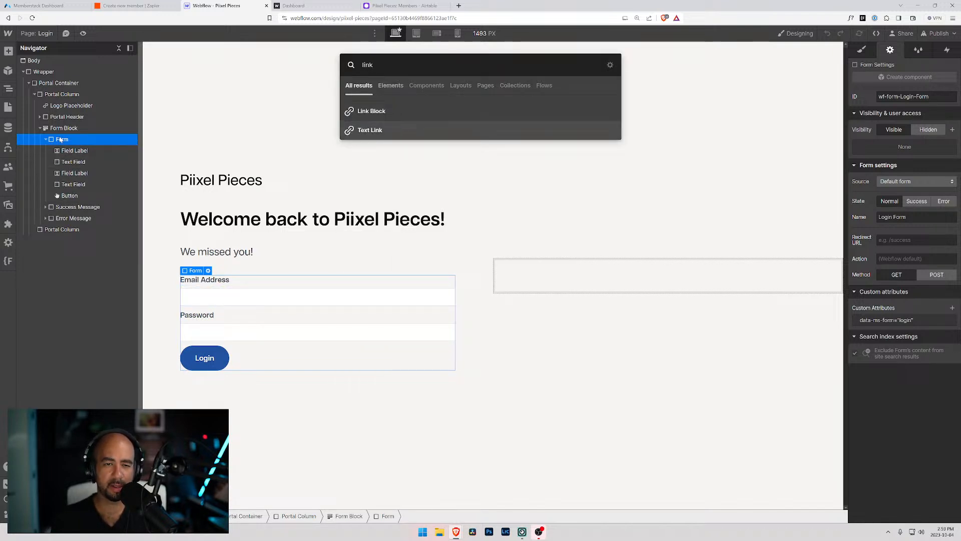
{"action": "key", "text": "Return"}
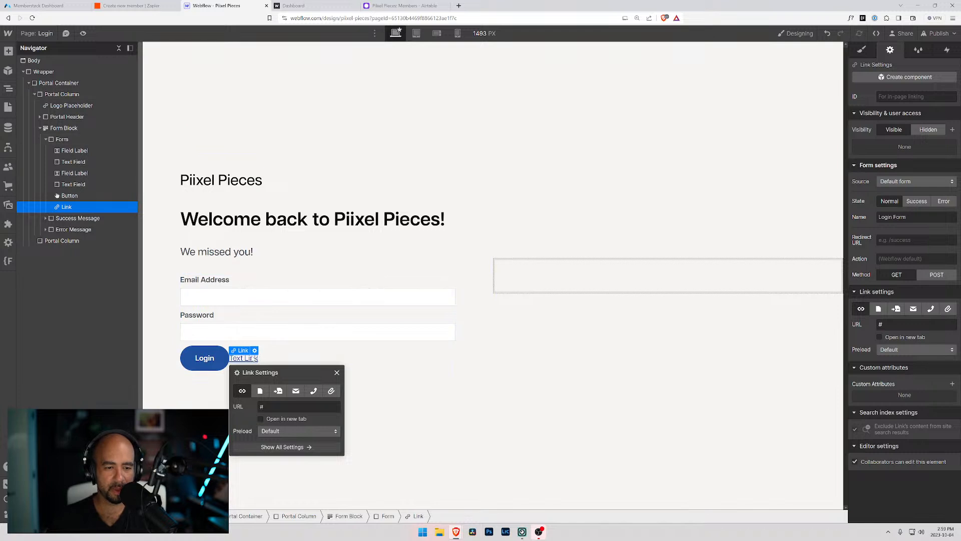
{"action": "double_click", "coordinate": [253, 358]}
{"action": "type", "text": "Forgot"}
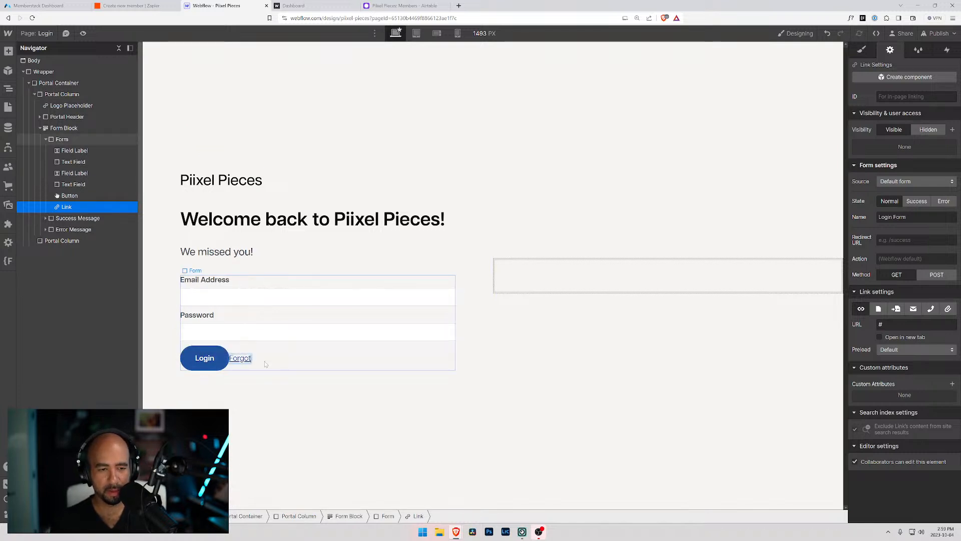
{"action": "type", "text": " Password?"}
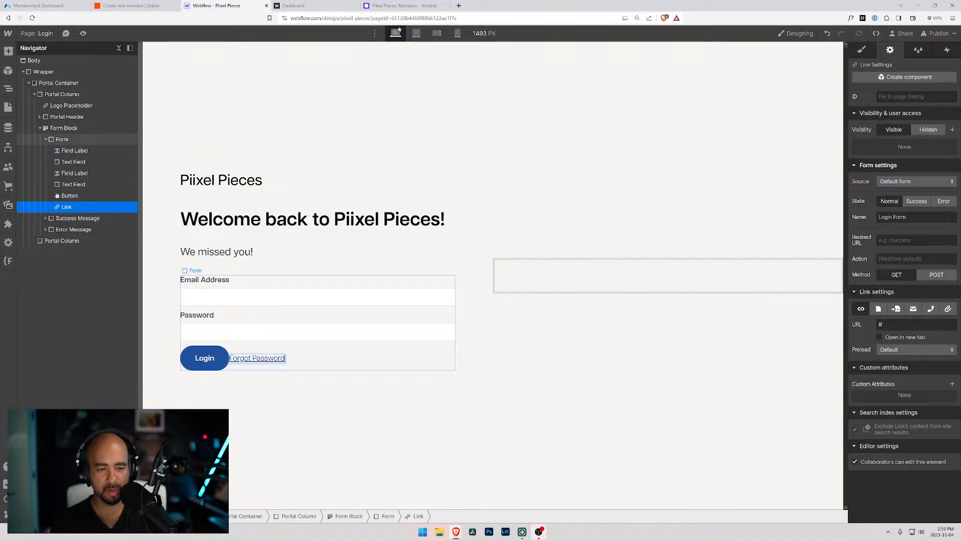
Check the live dashboard and bring up Memberstack's Attributes list.
{"action": "left_click", "coordinate": [64, 207]}
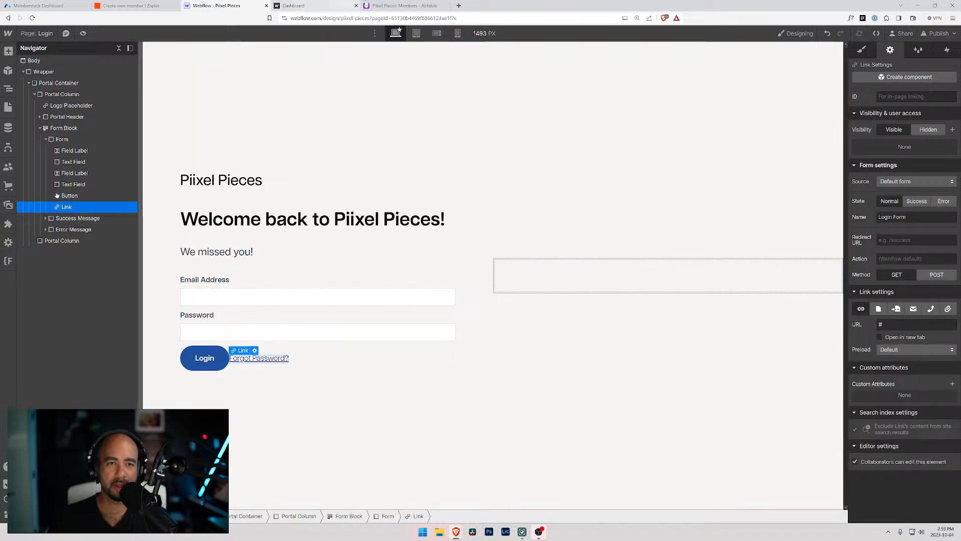
{"action": "left_click", "coordinate": [299, 5]}
{"action": "left_click", "coordinate": [40, 6]}
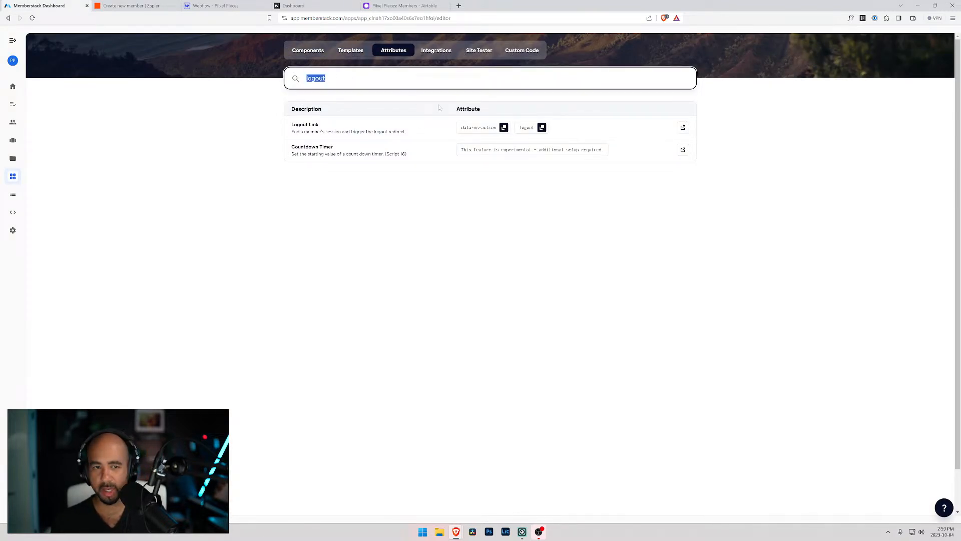
Search Memberstack attributes for 'password' and copy the data-ms-modal forgot-password attribute.
{"action": "type", "text": "forgo"}
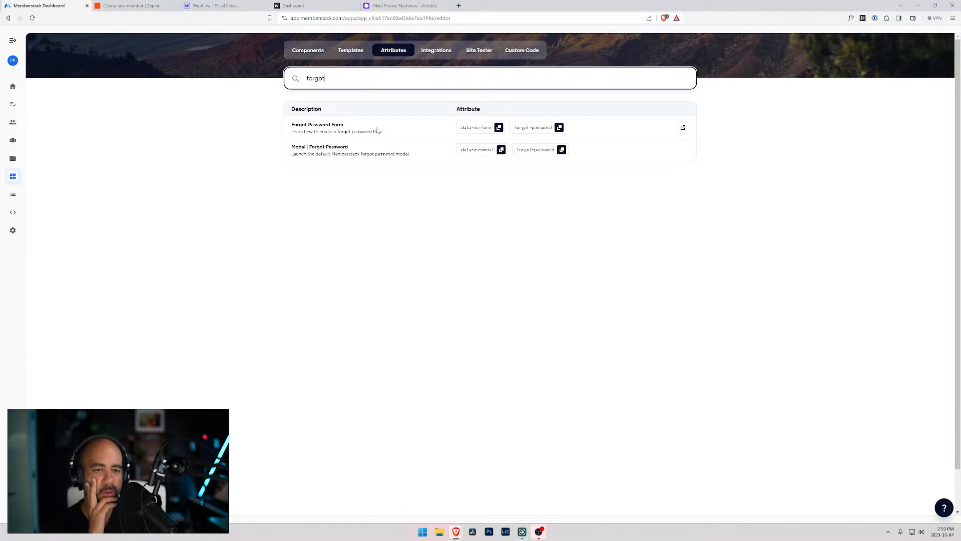
{"action": "key", "text": "BackSpace"}
{"action": "key", "text": "BackSpace"}
{"action": "key", "text": "BackSpace"}
{"action": "key", "text": "BackSpace"}
{"action": "key", "text": "BackSpace"}
{"action": "key", "text": "BackSpace"}
{"action": "type", "text": "paww"}
{"action": "key", "text": "BackSpace"}
{"action": "type", "text": "ssword"}
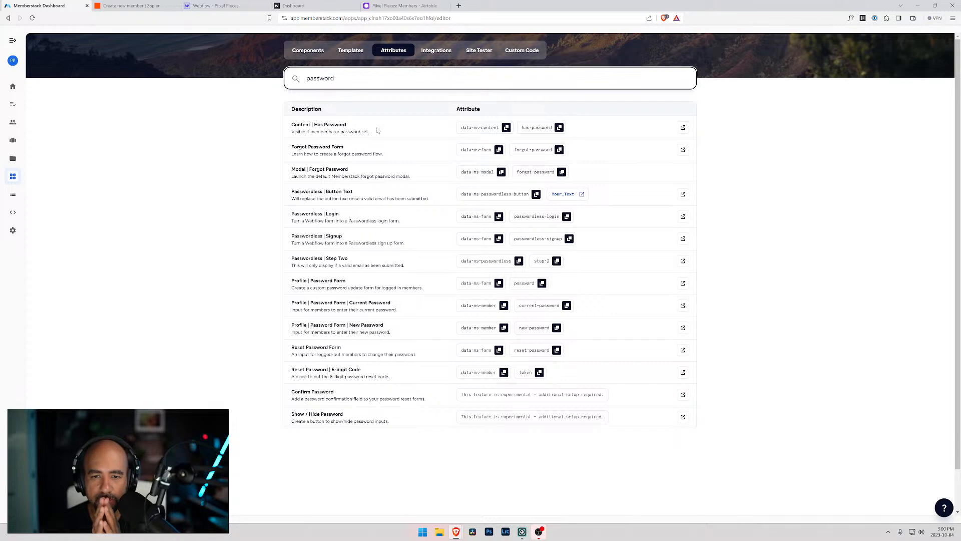
{"action": "left_click", "coordinate": [501, 171]}
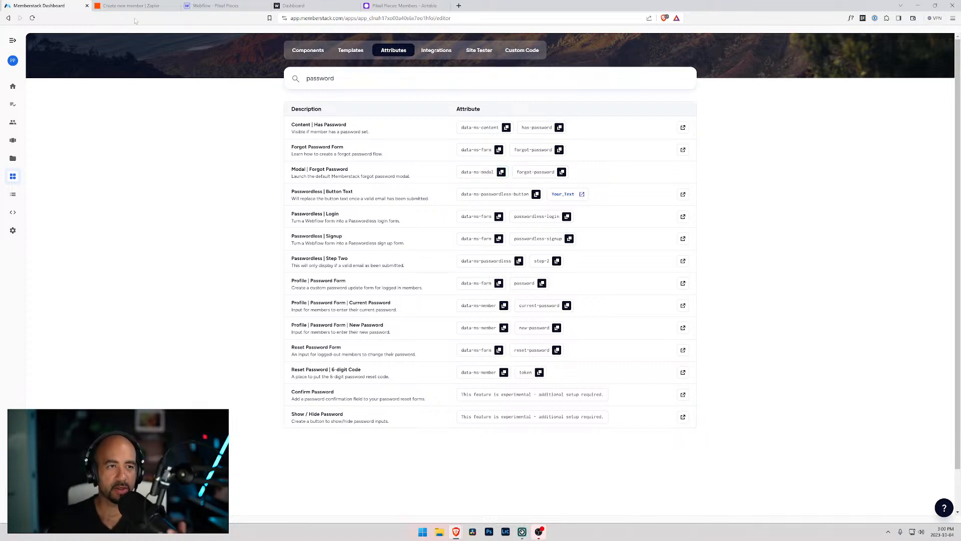
{"action": "left_click", "coordinate": [216, 5]}
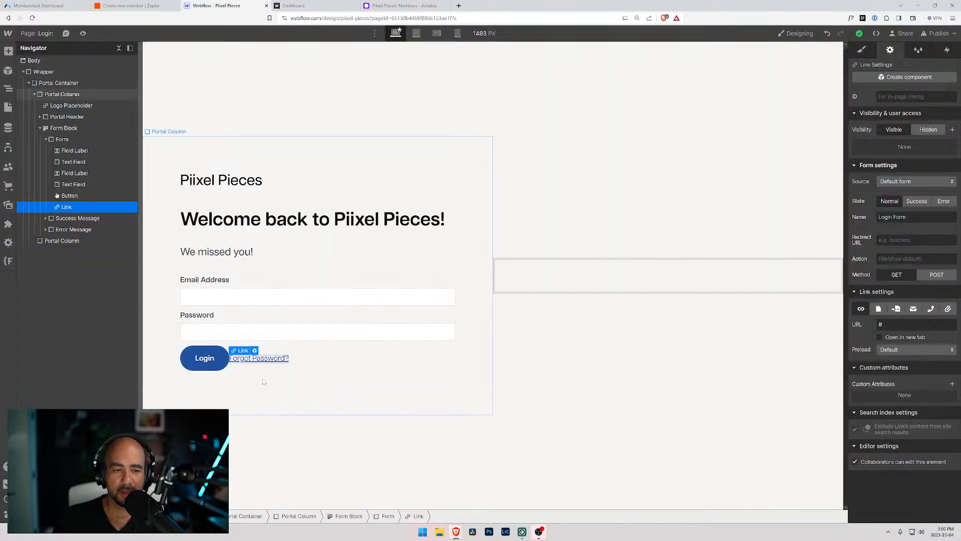
Add the custom attribute data-ms-modal with value forgot-password to the Forgot Password? link.
{"action": "left_click", "coordinate": [254, 350]}
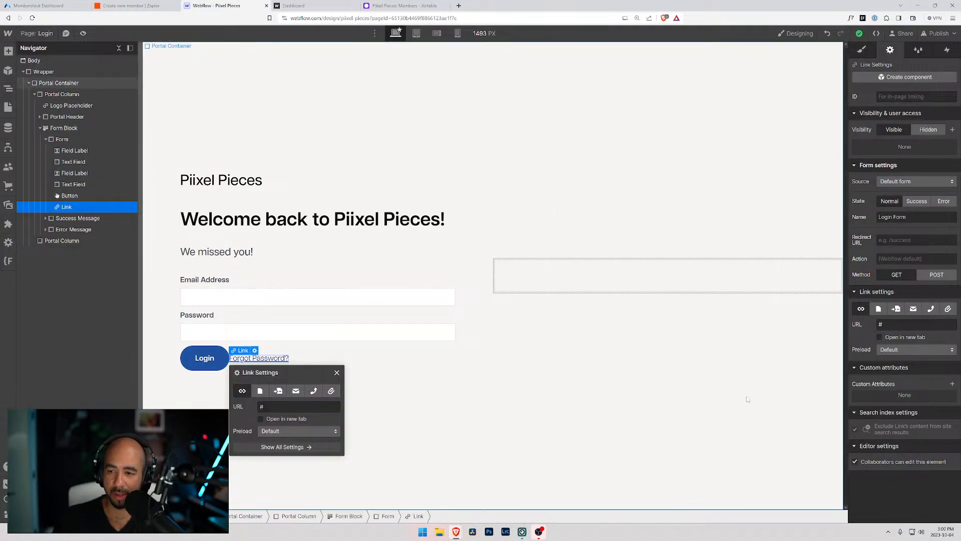
{"action": "left_click", "coordinate": [953, 384]}
{"action": "key", "text": "ctrl+v"}
{"action": "key", "text": "Tab"}
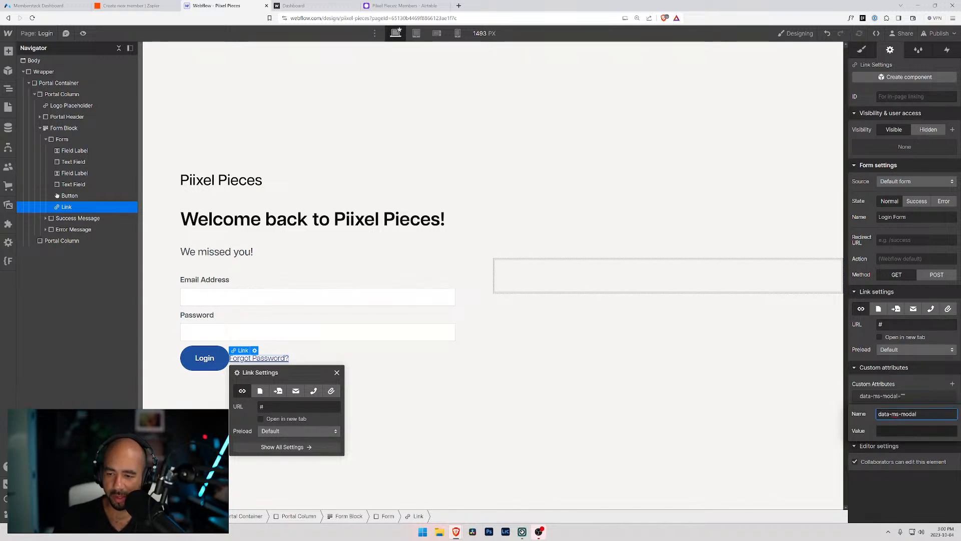
{"action": "type", "text": "forgot-passwprd"}
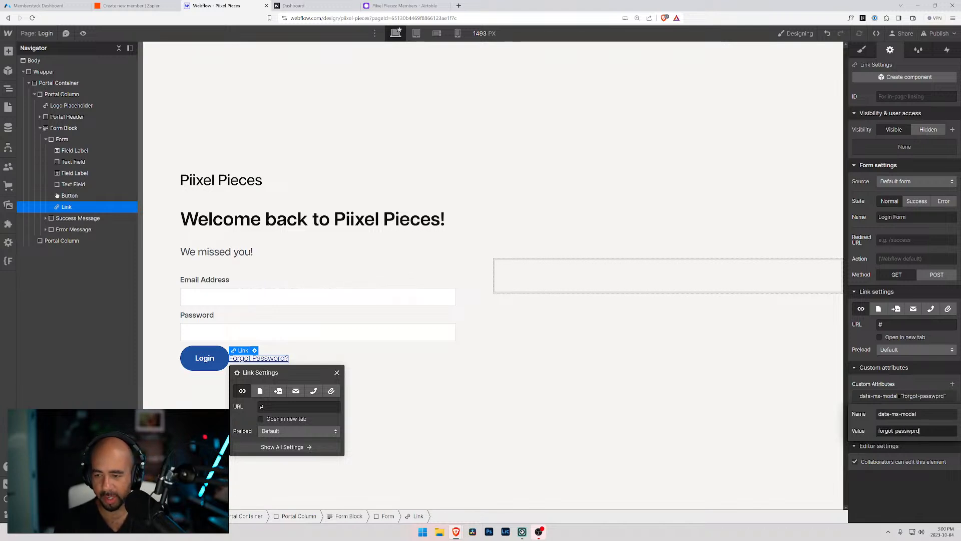
{"action": "key", "text": "BackSpace"}
{"action": "key", "text": "BackSpace"}
{"action": "key", "text": "BackSpace"}
{"action": "type", "text": "ord"}
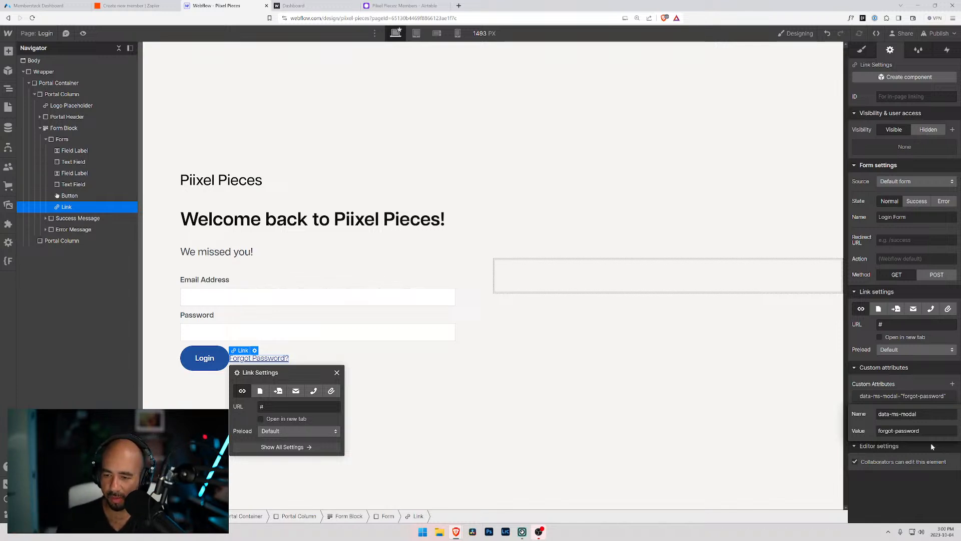
{"action": "left_click", "coordinate": [903, 471]}
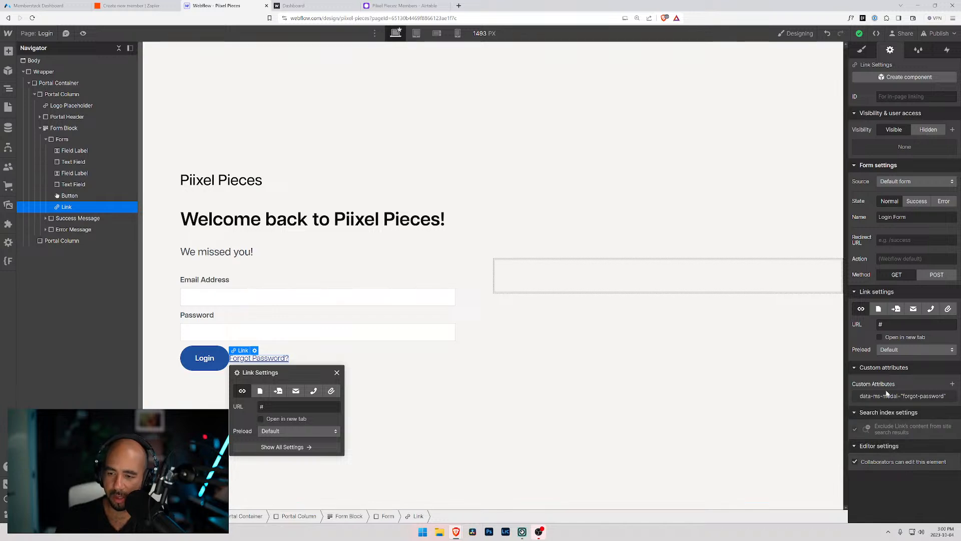
Republish the site to the staging domain and open the live login page.
{"action": "left_click", "coordinate": [939, 33]}
{"action": "left_click", "coordinate": [894, 175]}
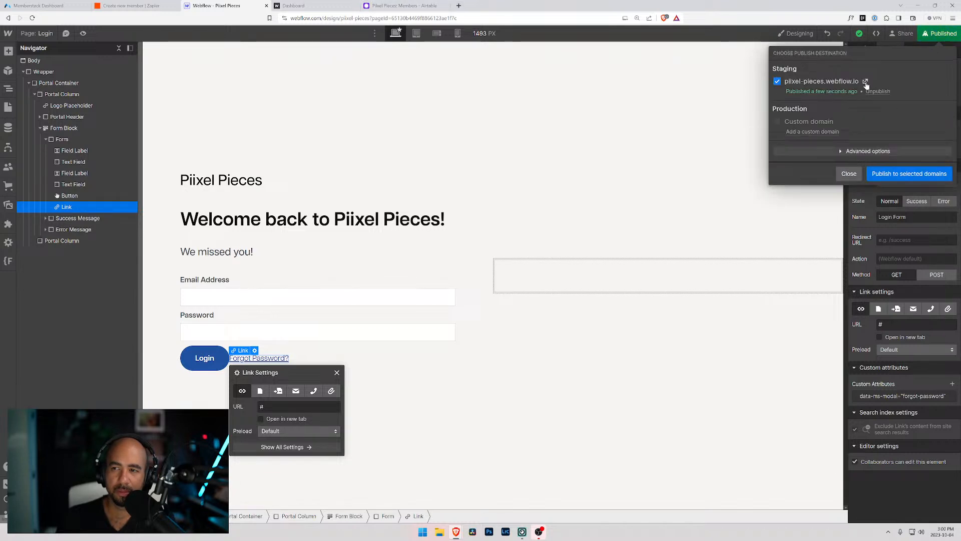
{"action": "left_click", "coordinate": [865, 81]}
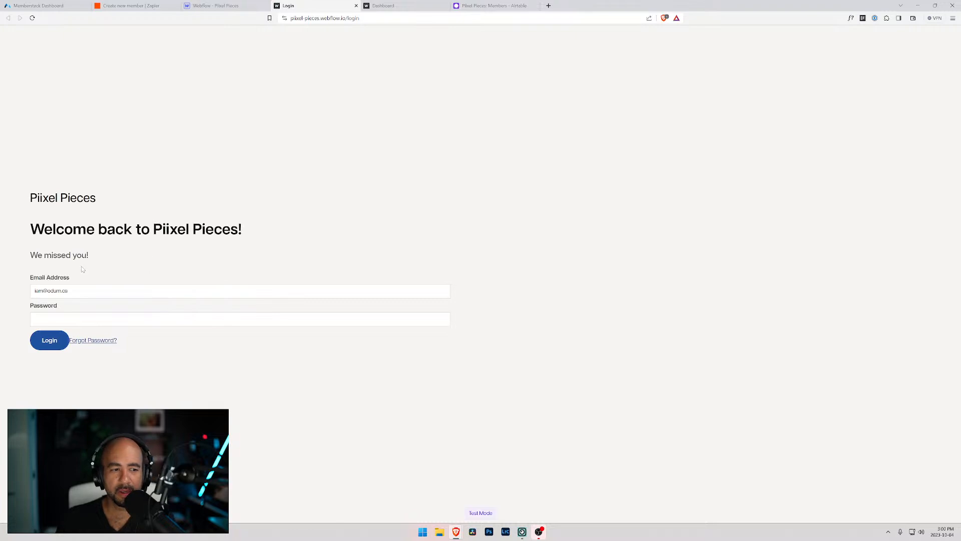
Confirm the Forgot Password? link opens the reset password popup, then close it.
{"action": "left_click", "coordinate": [92, 340]}
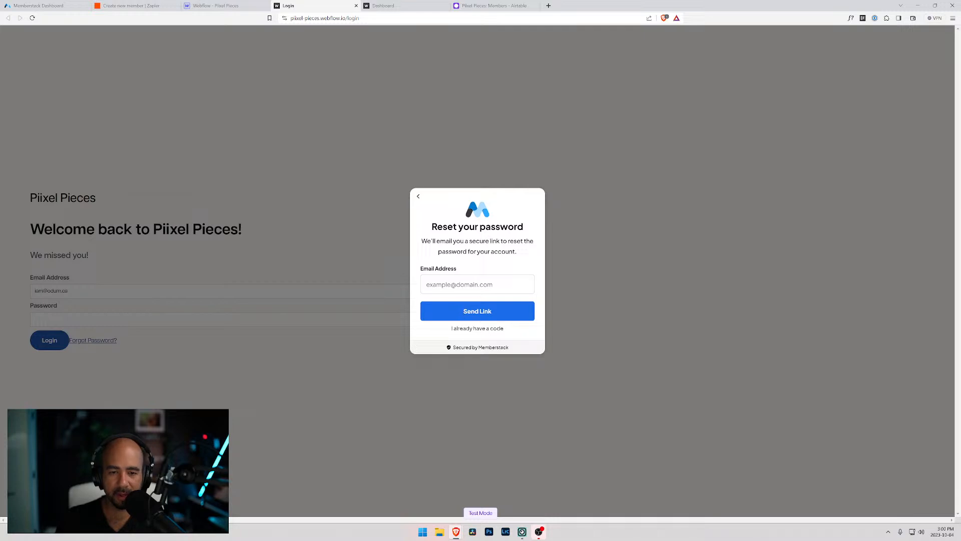
{"action": "left_click", "coordinate": [419, 197]}
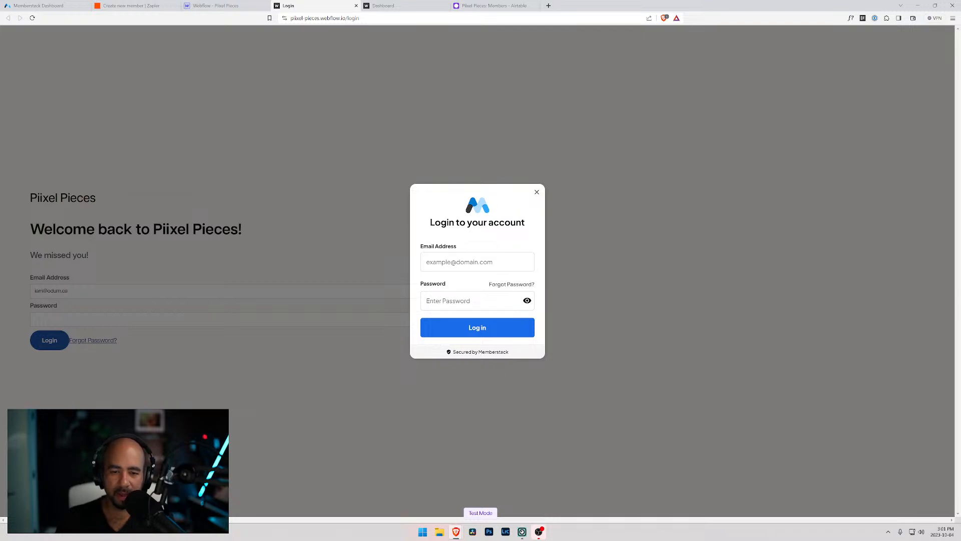
{"action": "left_click", "coordinate": [537, 192]}
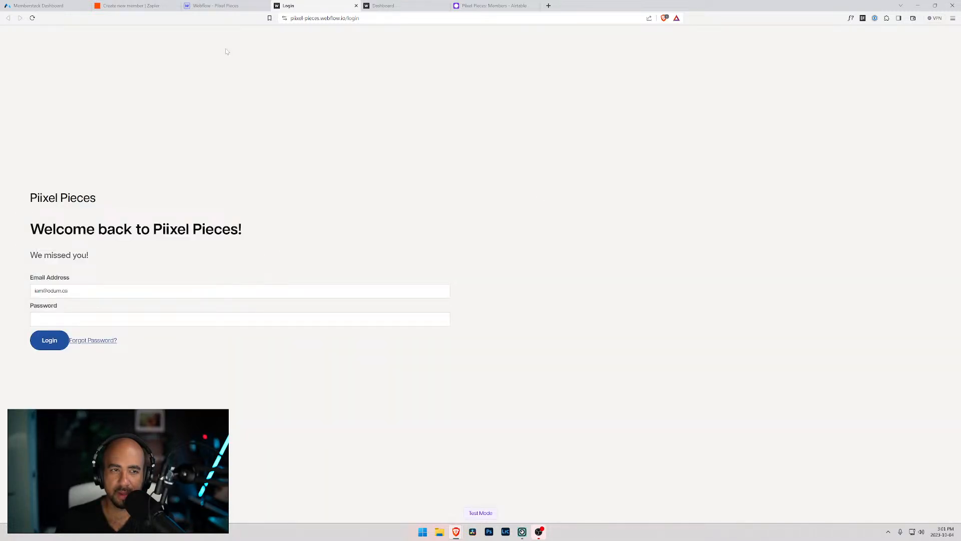
{"action": "left_click", "coordinate": [225, 5]}
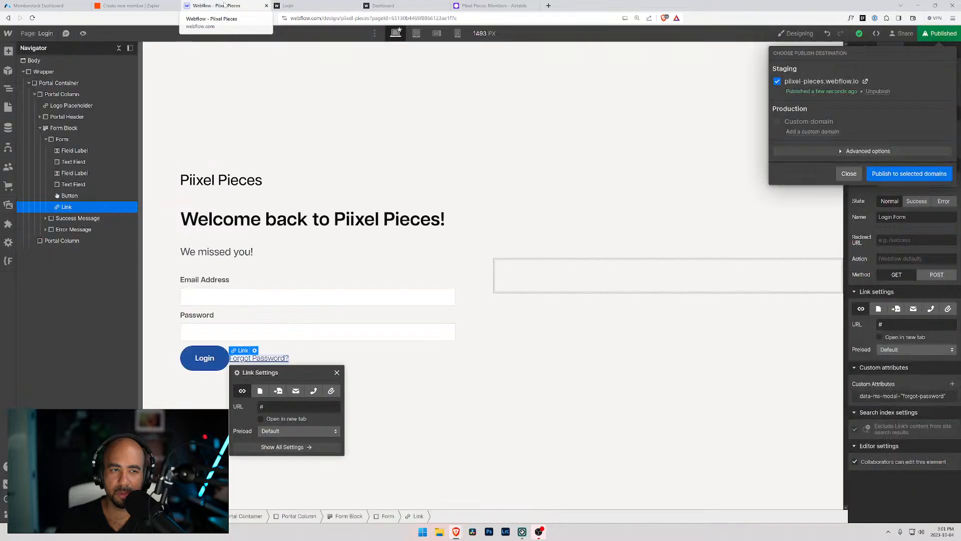
{"action": "left_click", "coordinate": [55, 5]}
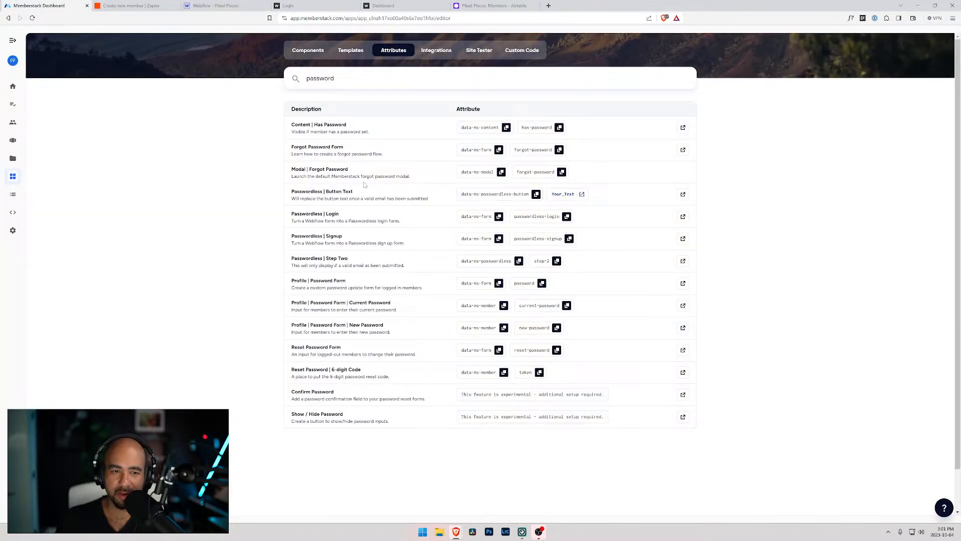
Read through the Memberstack help article 'Create a Forgot Password Form (for logged out users)'.
{"action": "left_click", "coordinate": [683, 149]}
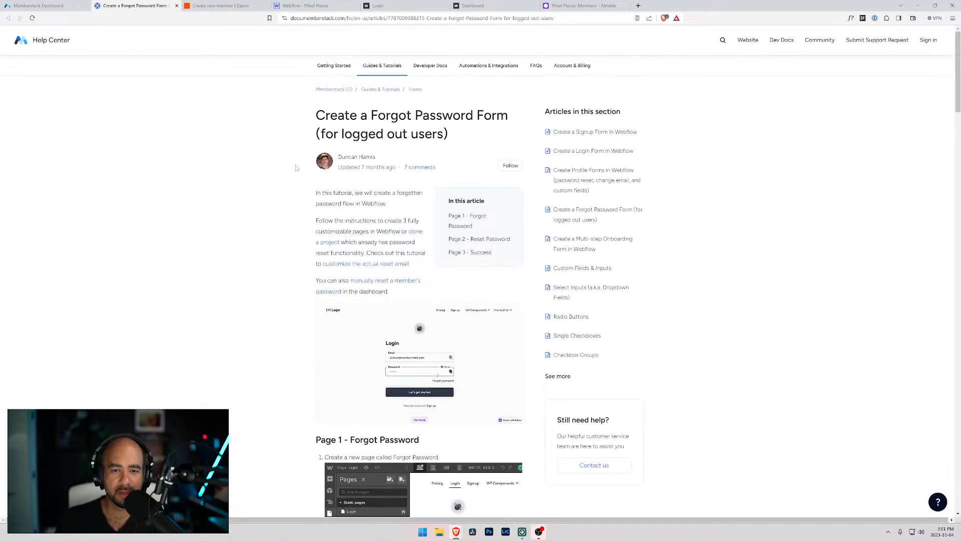
{"action": "scroll", "coordinate": [281, 165], "scroll_direction": "down", "scroll_amount": 5}
{"action": "scroll", "coordinate": [284, 174], "scroll_direction": "down", "scroll_amount": 3}
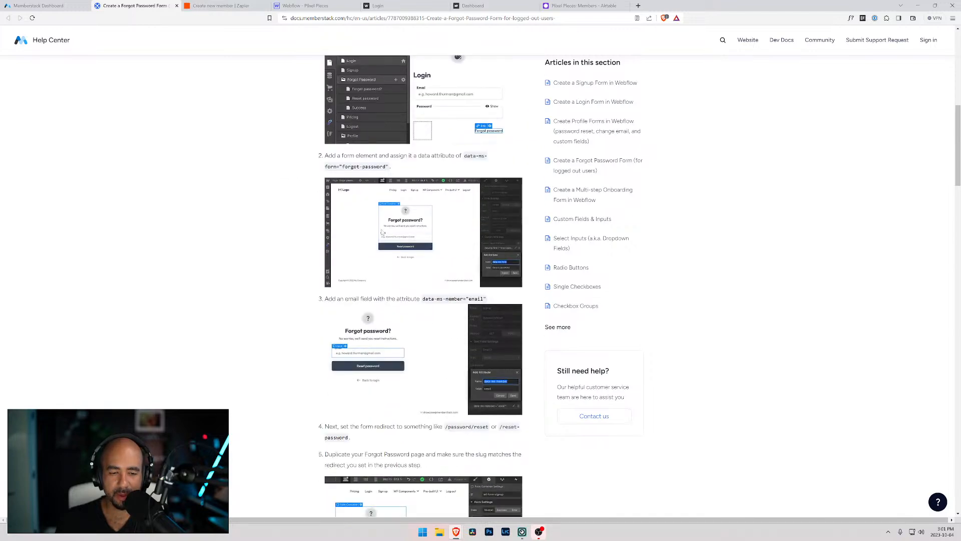
{"action": "scroll", "coordinate": [386, 230], "scroll_direction": "down", "scroll_amount": 3}
{"action": "scroll", "coordinate": [331, 227], "scroll_direction": "down", "scroll_amount": 6}
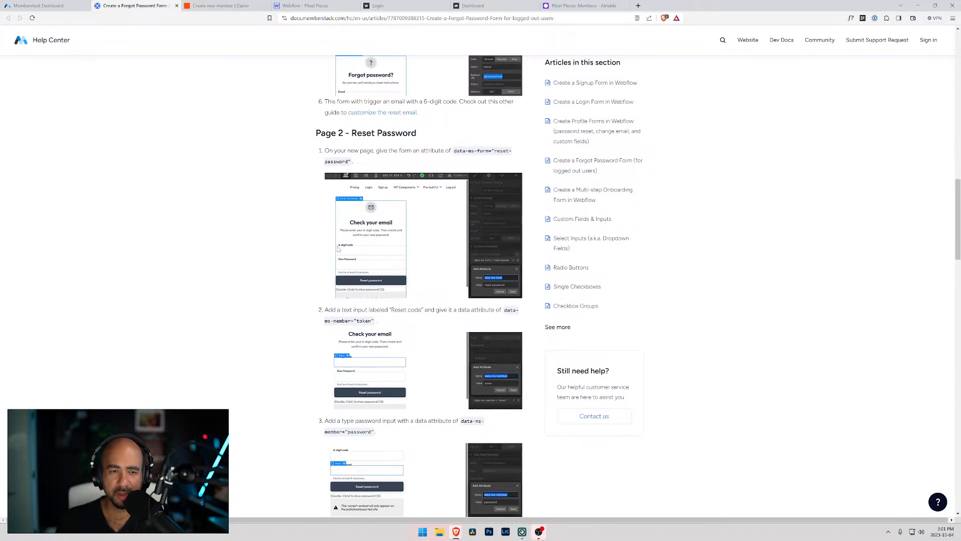
{"action": "scroll", "coordinate": [336, 248], "scroll_direction": "down", "scroll_amount": 3}
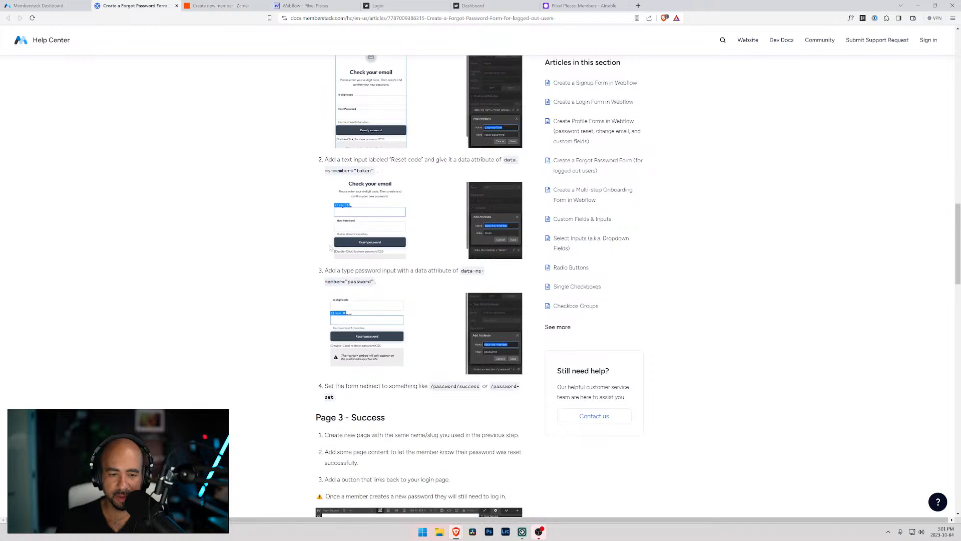
{"action": "scroll", "coordinate": [330, 248], "scroll_direction": "down", "scroll_amount": 3}
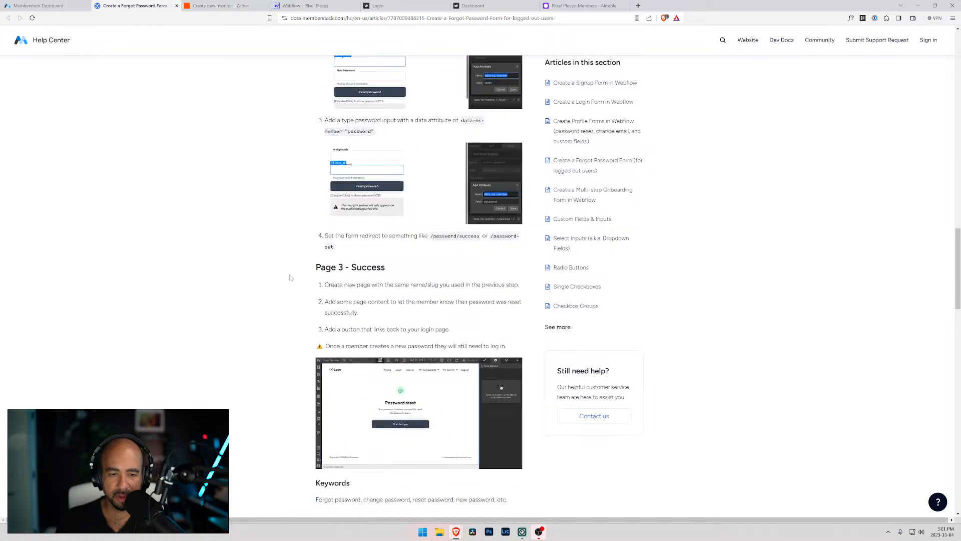
{"action": "scroll", "coordinate": [291, 276], "scroll_direction": "down", "scroll_amount": 2}
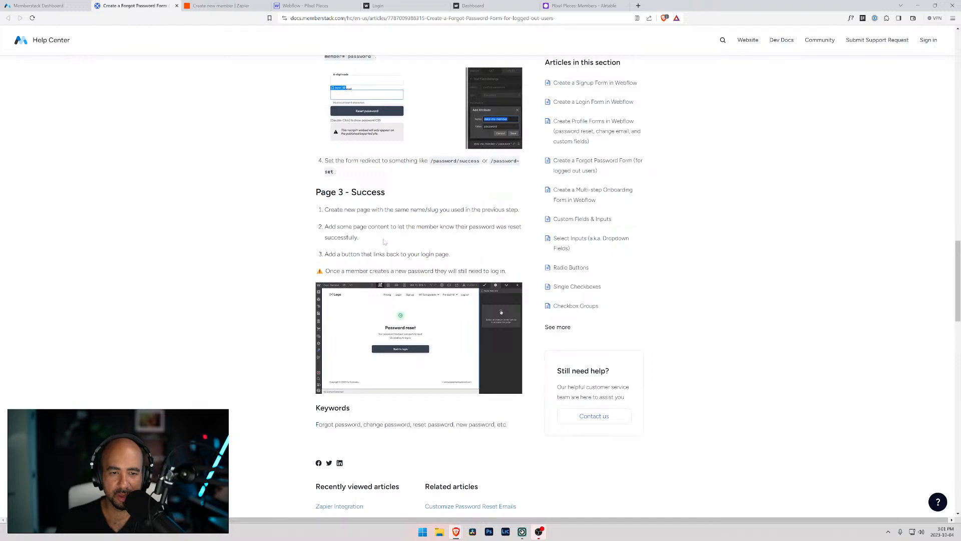
{"action": "scroll", "coordinate": [468, 216], "scroll_direction": "down", "scroll_amount": 3}
{"action": "scroll", "coordinate": [325, 249], "scroll_direction": "up", "scroll_amount": 15}
{"action": "scroll", "coordinate": [326, 249], "scroll_direction": "up", "scroll_amount": 10}
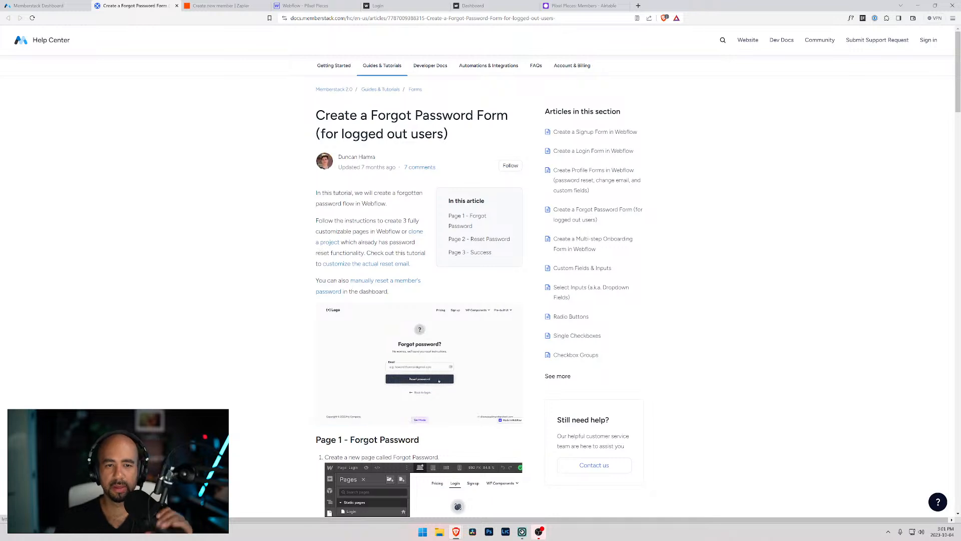
{"action": "scroll", "coordinate": [325, 249], "scroll_direction": "down", "scroll_amount": 3}
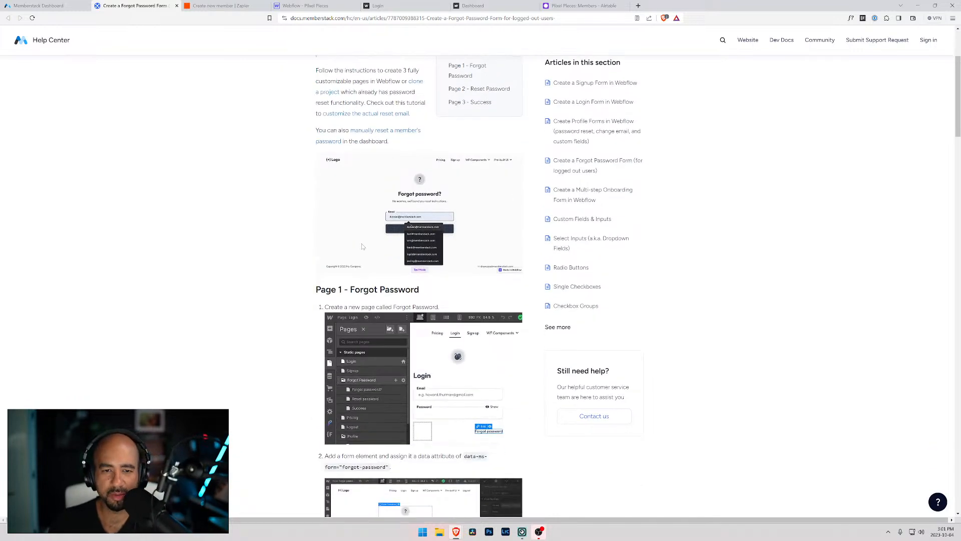
{"action": "scroll", "coordinate": [325, 249], "scroll_direction": "up", "scroll_amount": 2}
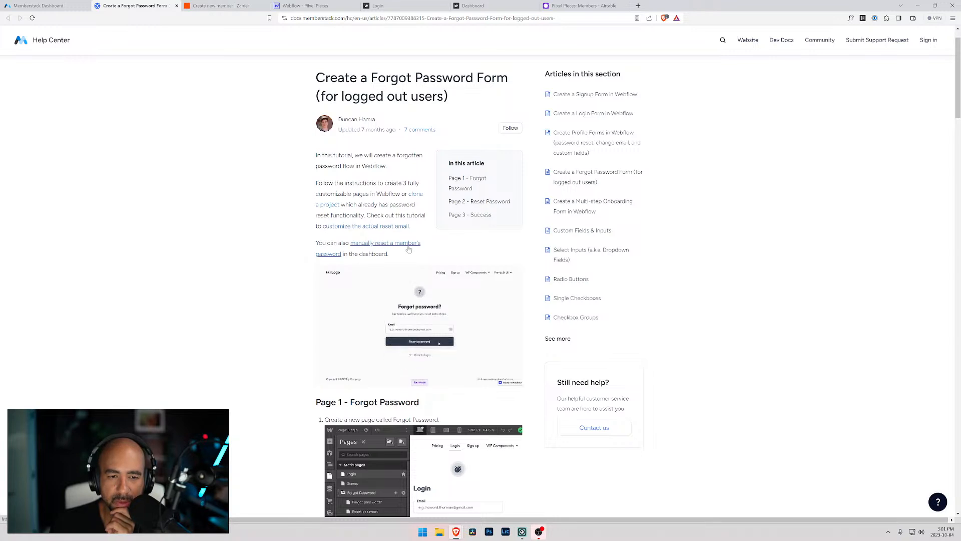
{"action": "scroll", "coordinate": [376, 251], "scroll_direction": "down", "scroll_amount": 4}
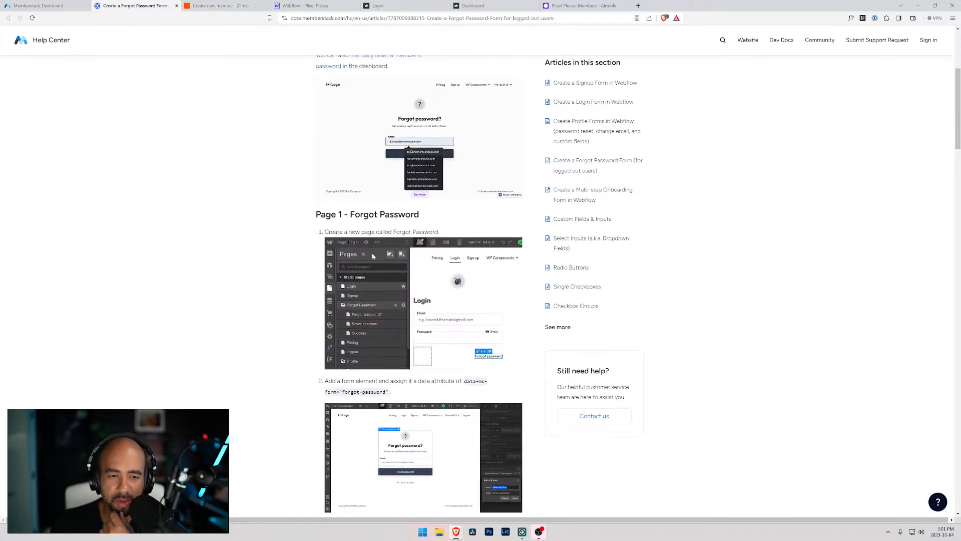
{"action": "scroll", "coordinate": [306, 231], "scroll_direction": "down", "scroll_amount": 2}
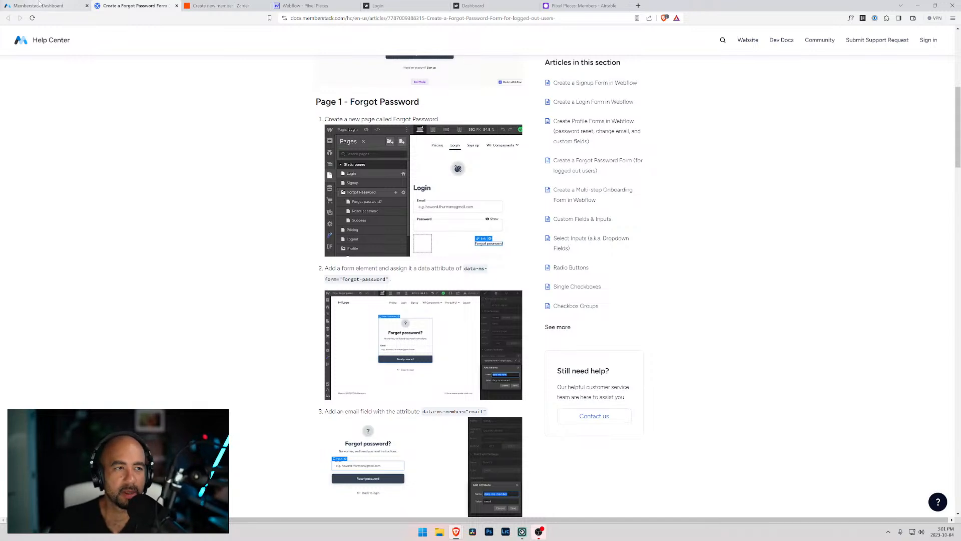
Create a page folder named 'Forgot Password' and open the Forgot Password page.
{"action": "left_click", "coordinate": [305, 6]}
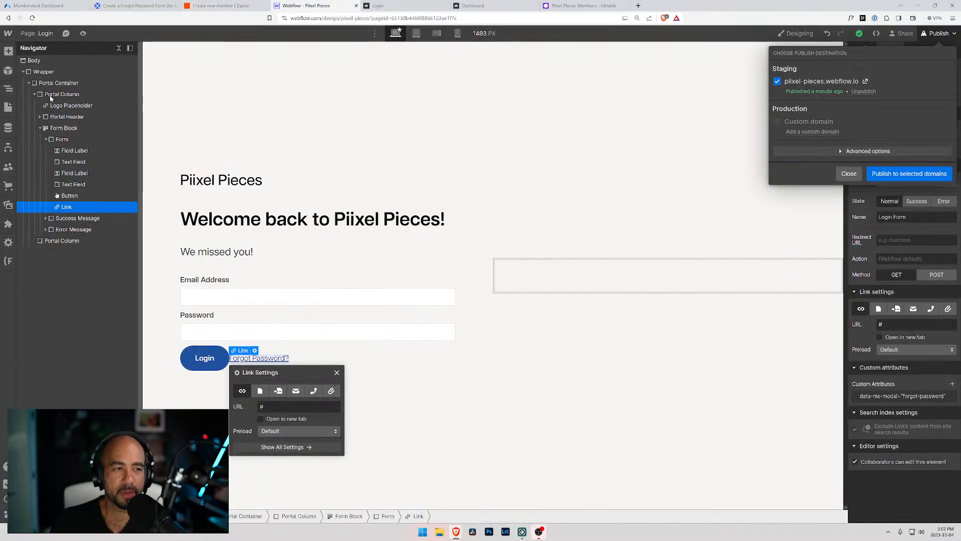
{"action": "left_click", "coordinate": [8, 107]}
{"action": "left_click", "coordinate": [8, 107]}
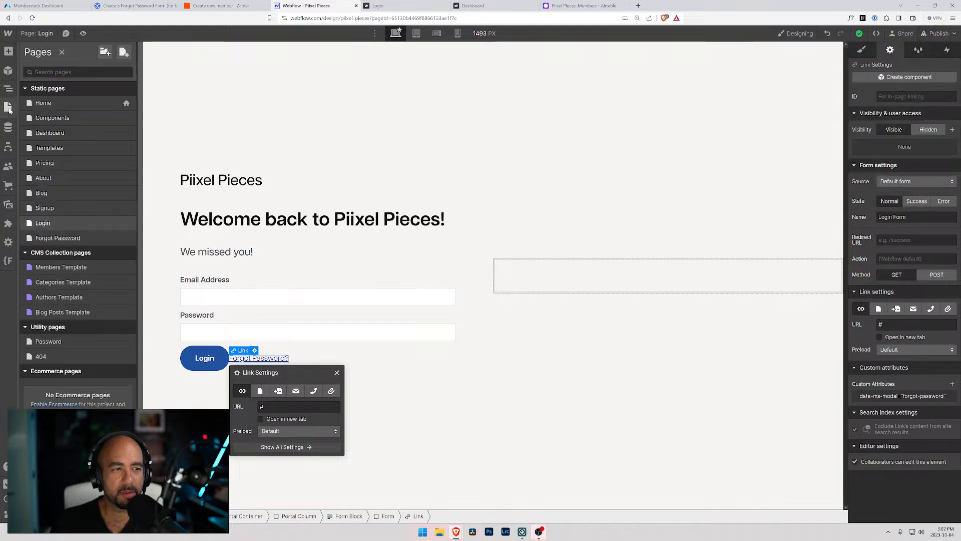
{"action": "left_click", "coordinate": [104, 53]}
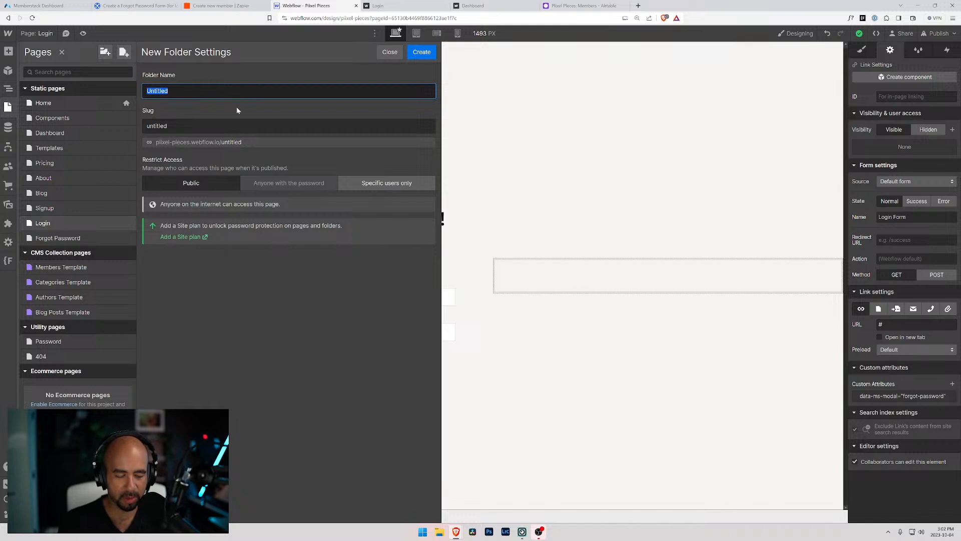
{"action": "type", "text": "Forgot Password"}
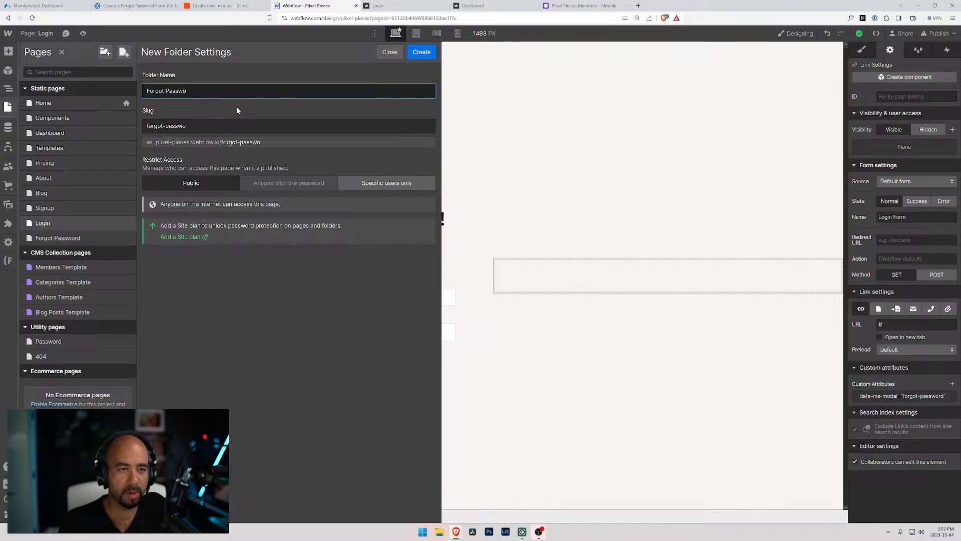
{"action": "left_click", "coordinate": [423, 53]}
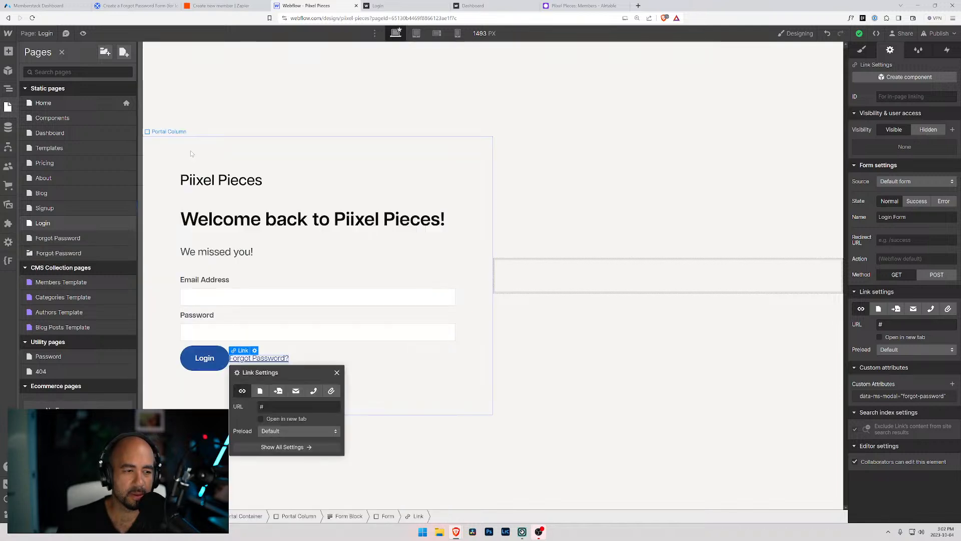
{"action": "left_click", "coordinate": [32, 239]}
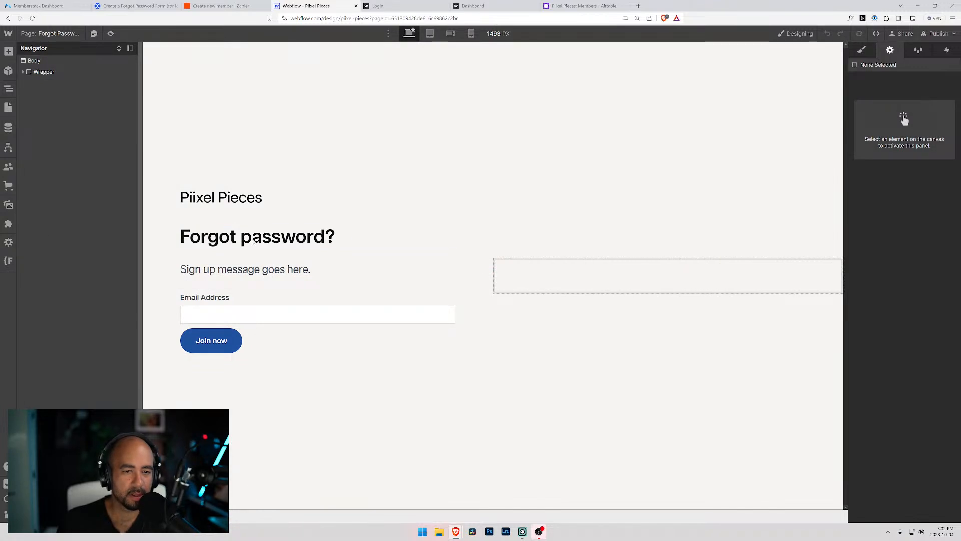
Move the Forgot Password page into the Forgot Password folder and open its settings.
{"action": "left_click", "coordinate": [260, 238]}
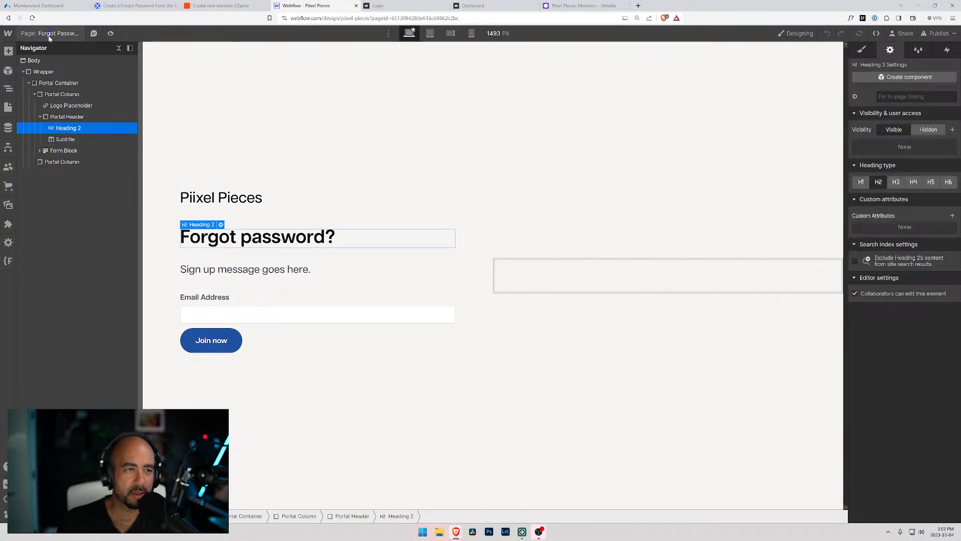
{"action": "left_click", "coordinate": [8, 107]}
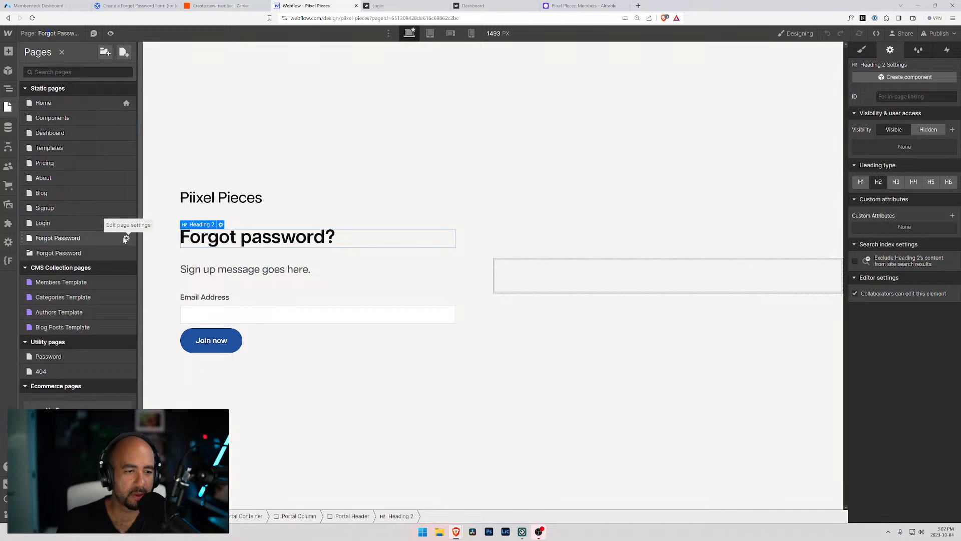
{"action": "left_click_drag", "start_coordinate": [23, 237], "coordinate": [28, 254]}
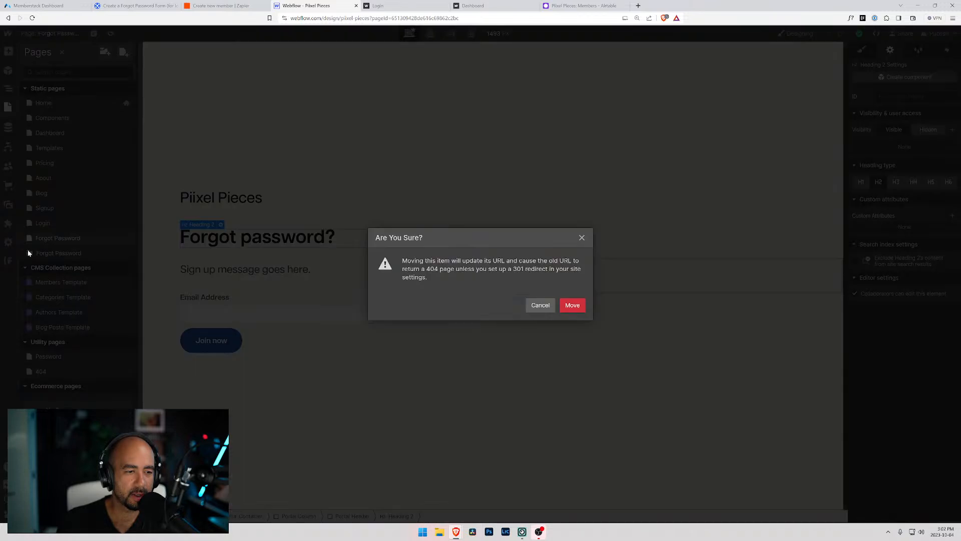
{"action": "left_click", "coordinate": [580, 307]}
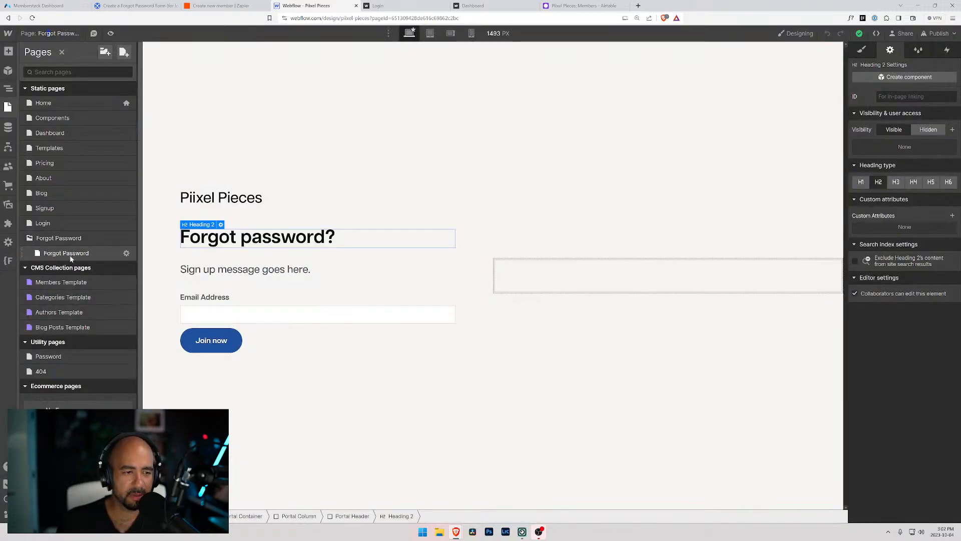
{"action": "left_click", "coordinate": [127, 254]}
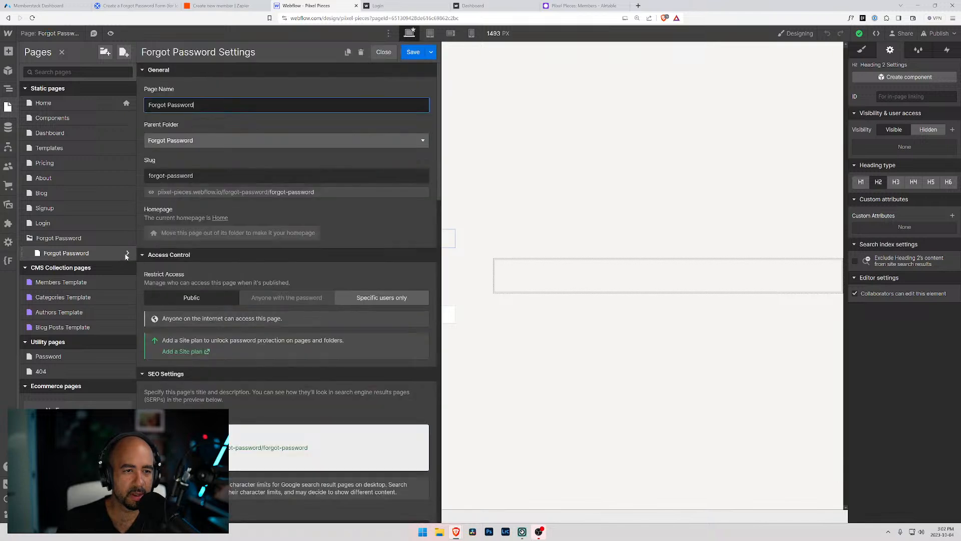
Delete the forgot-password slug, keeping Forgot Password as the parent folder.
{"action": "left_click_drag", "start_coordinate": [201, 176], "coordinate": [120, 177]}
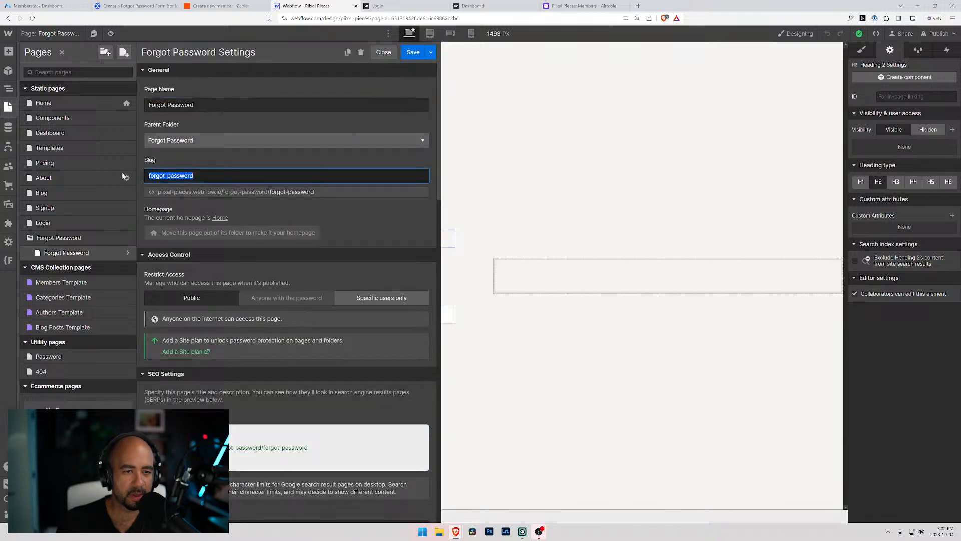
{"action": "key", "text": "BackSpace"}
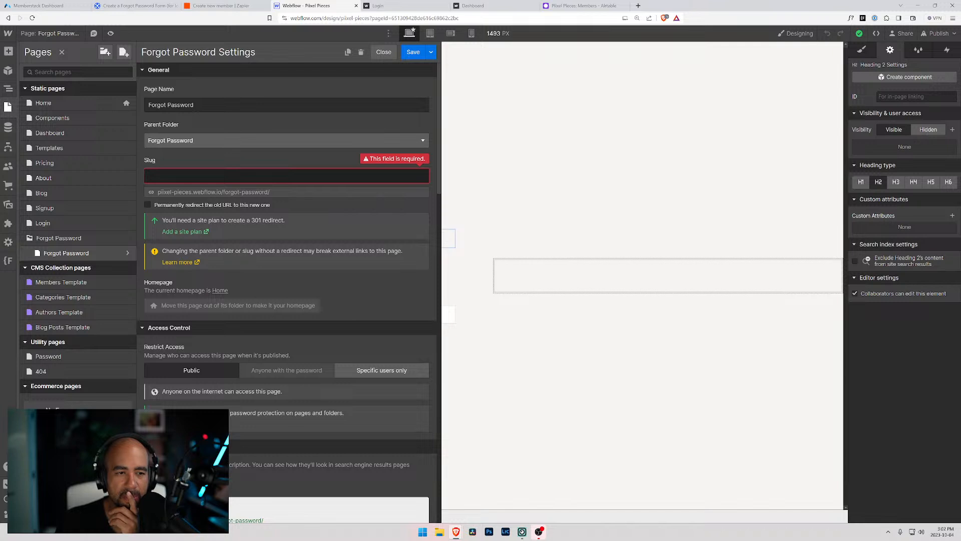
{"action": "left_click", "coordinate": [215, 143]}
{"action": "left_click", "coordinate": [236, 125]}
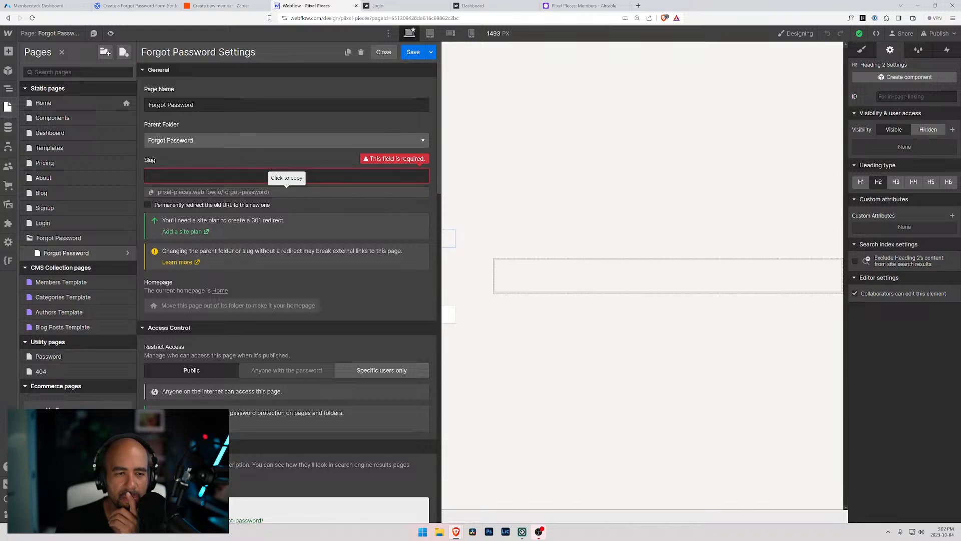
{"action": "left_click", "coordinate": [287, 193]}
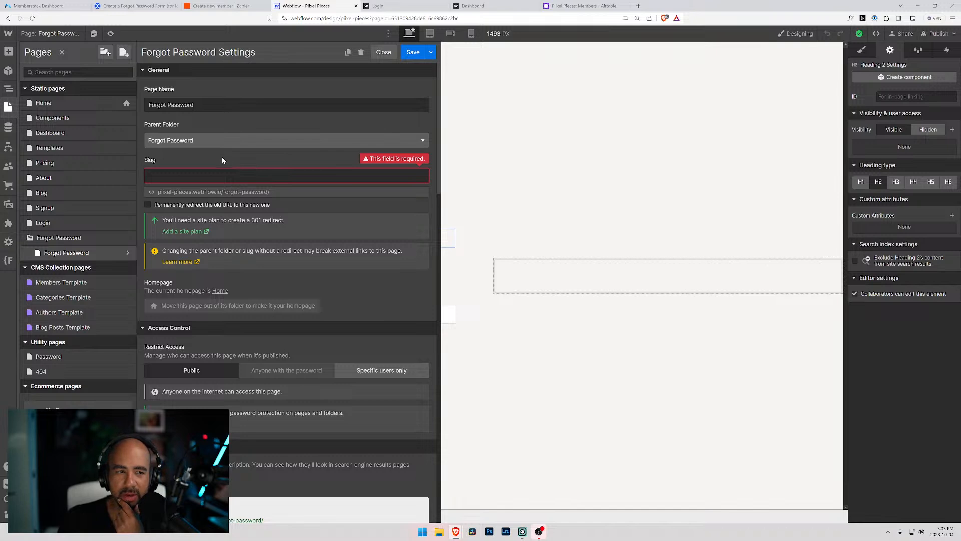
{"action": "left_click", "coordinate": [199, 145]}
{"action": "left_click", "coordinate": [208, 120]}
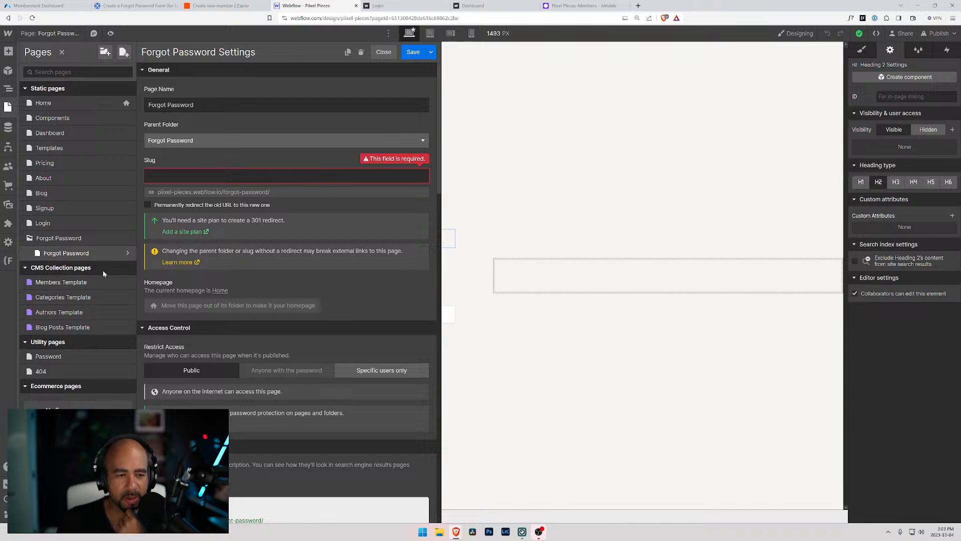
{"action": "scroll", "coordinate": [300, 325], "scroll_direction": "down", "scroll_amount": 8}
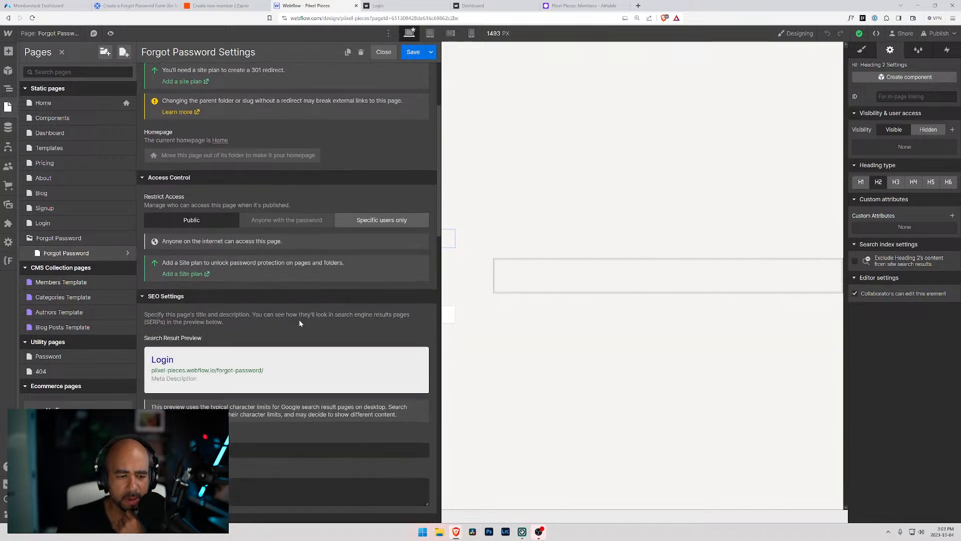
{"action": "scroll", "coordinate": [299, 323], "scroll_direction": "down", "scroll_amount": 1}
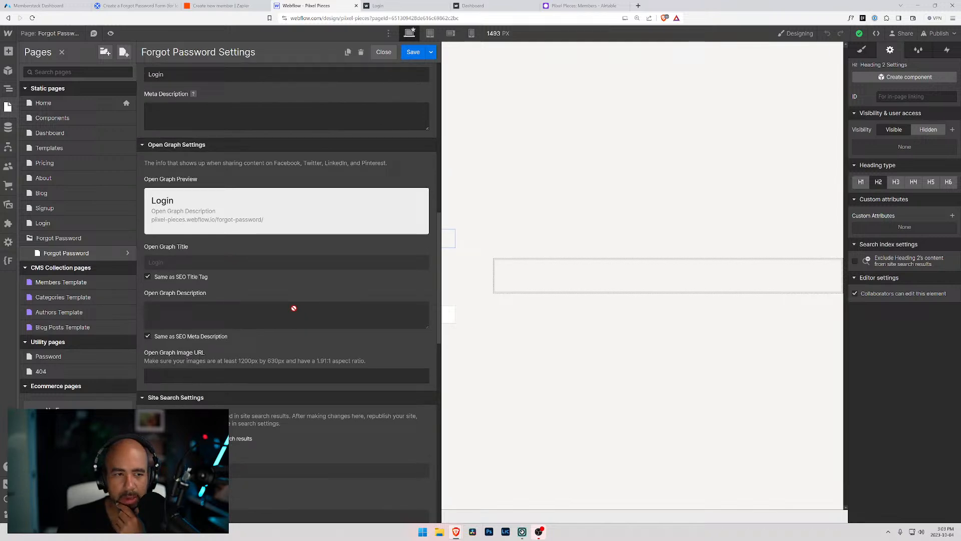
{"action": "scroll", "coordinate": [295, 315], "scroll_direction": "up", "scroll_amount": 9}
{"action": "scroll", "coordinate": [293, 307], "scroll_direction": "up", "scroll_amount": 3}
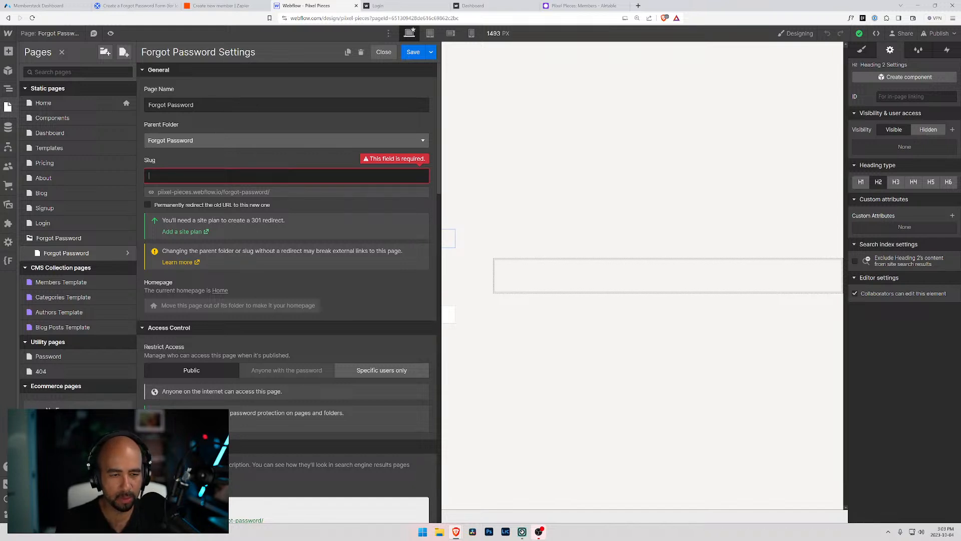
Set the Forgot Password page's slug to reset, then bring up the Memberstack forgot-password article.
{"action": "type", "text": "rest"}
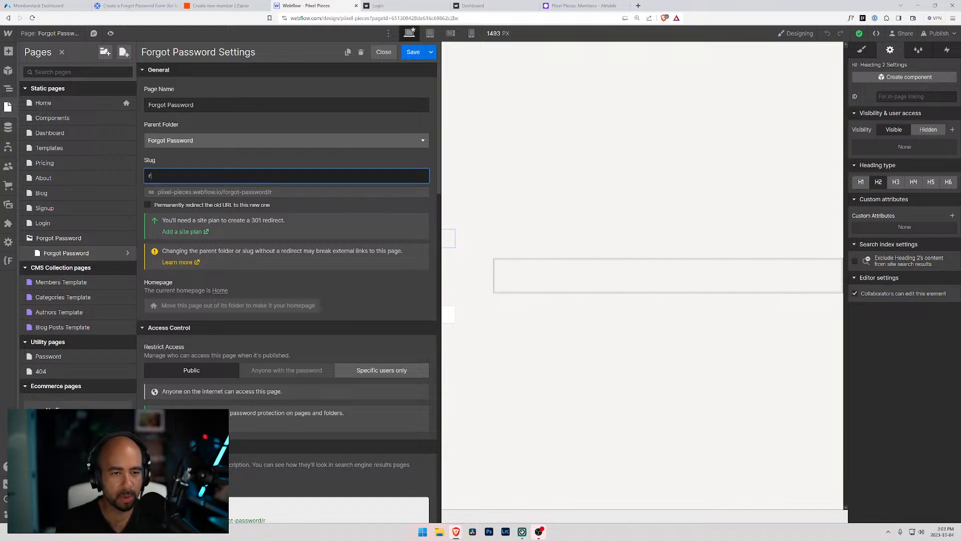
{"action": "key", "text": "BackSpace"}
{"action": "key", "text": "BackSpace"}
{"action": "type", "text": "set"}
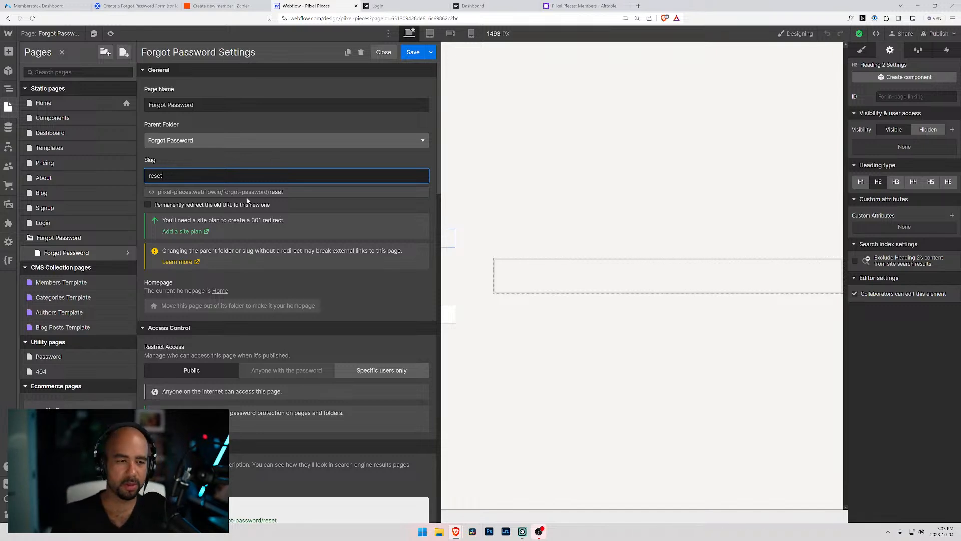
{"action": "left_click", "coordinate": [241, 159]}
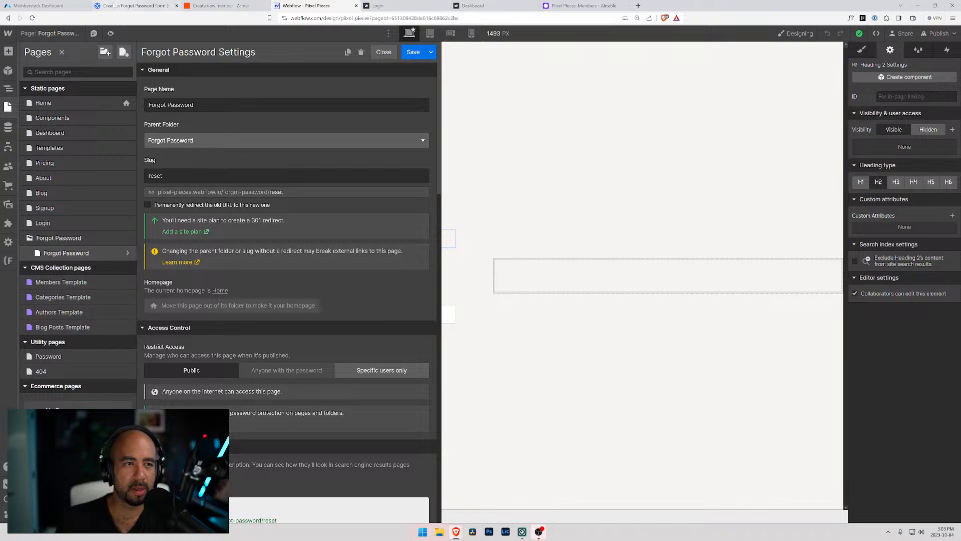
{"action": "left_click", "coordinate": [110, 5]}
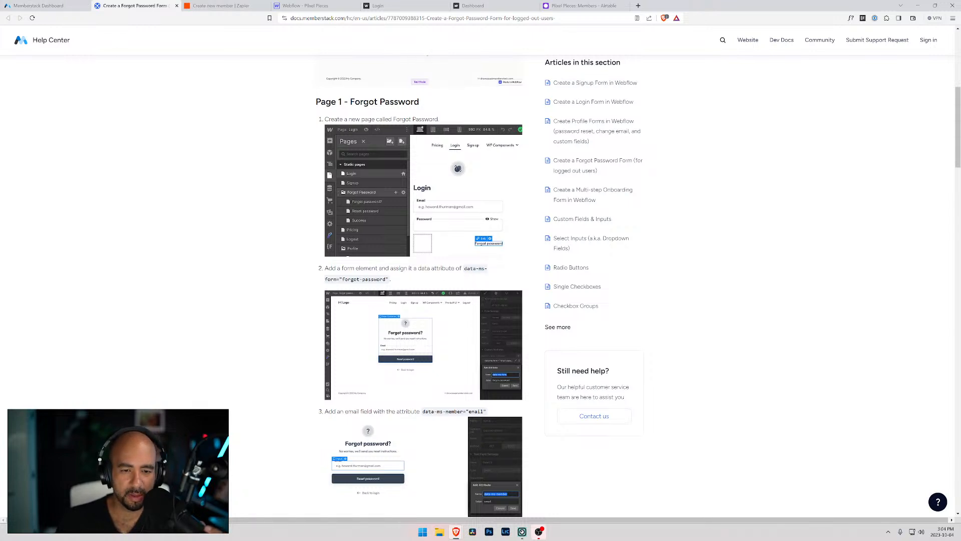
Highlight the forgot-password attribute value in step 2 of the help article, then return to Webflow.
{"action": "left_click_drag", "start_coordinate": [386, 279], "coordinate": [343, 279]}
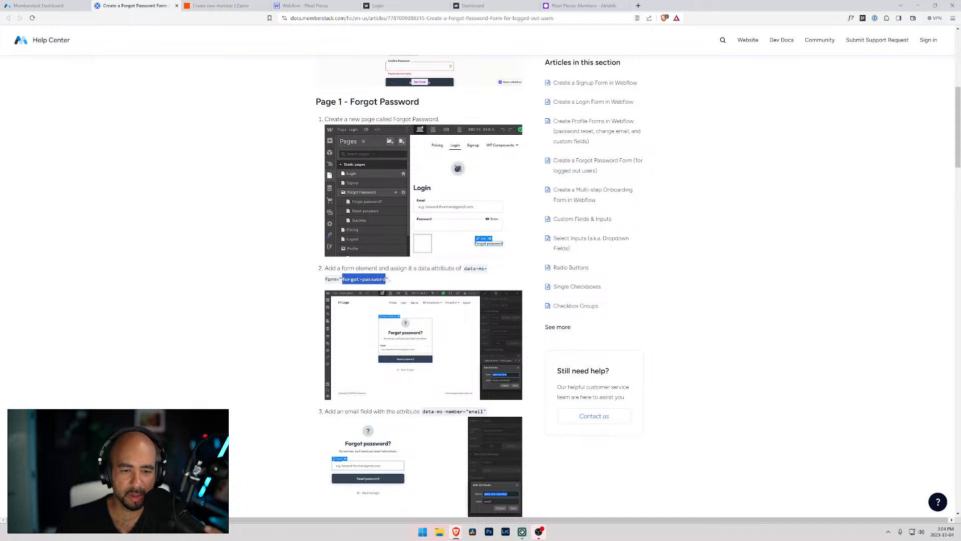
{"action": "left_click", "coordinate": [39, 6]}
{"action": "left_click_drag", "start_coordinate": [311, 6], "coordinate": [132, 5]}
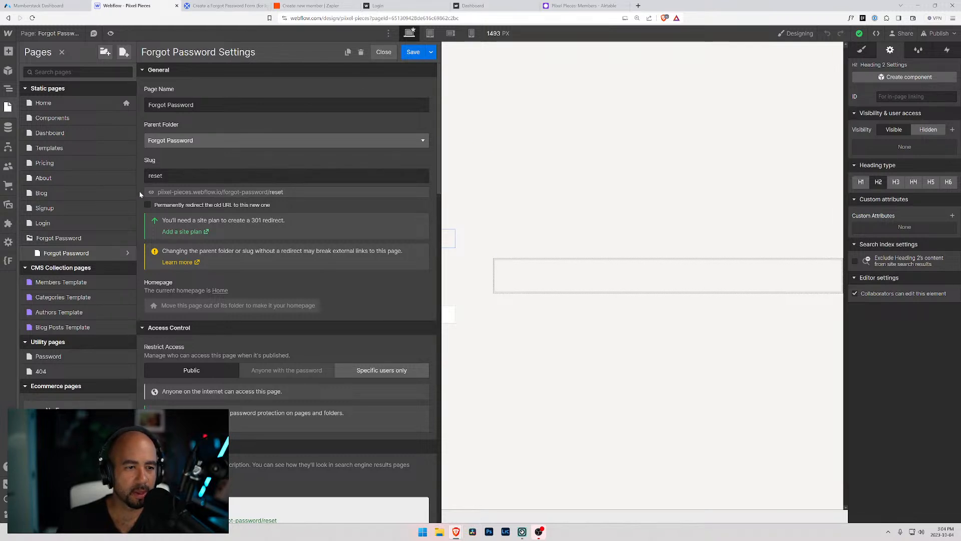
Replace the slug with forgot, save it, and reopen the Forgot Password page settings.
{"action": "left_click", "coordinate": [161, 176]}
{"action": "type", "text": "forgot"}
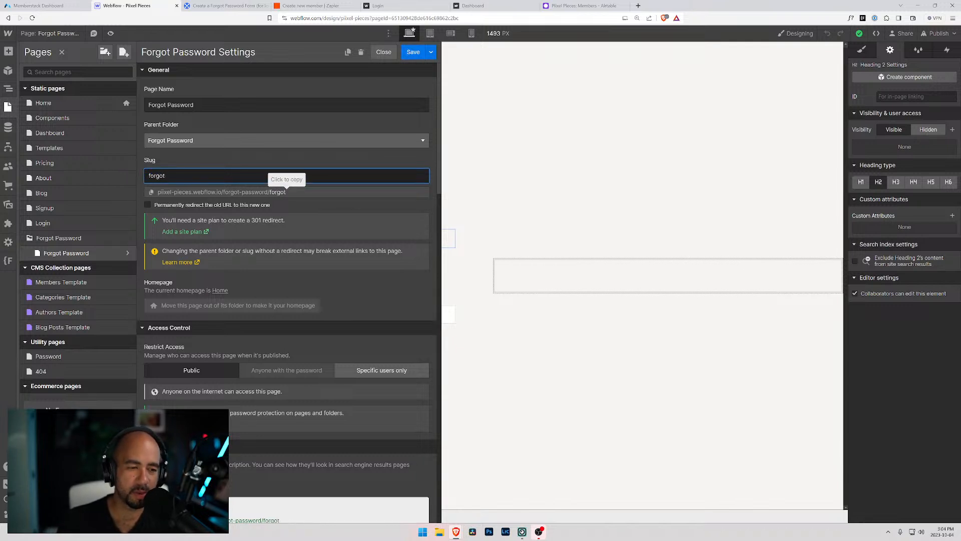
{"action": "key", "text": "Return"}
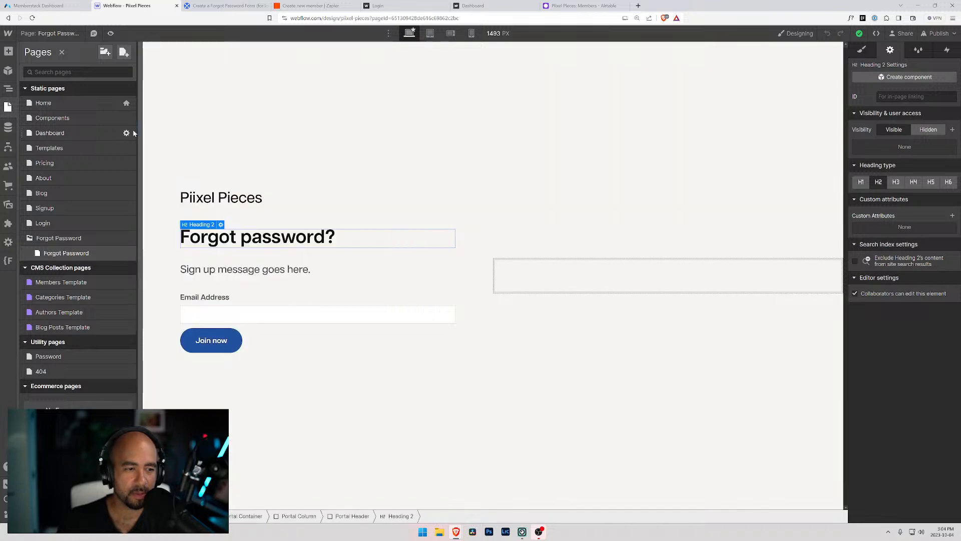
{"action": "left_click", "coordinate": [62, 239]}
{"action": "left_click", "coordinate": [55, 253]}
{"action": "left_click", "coordinate": [31, 241]}
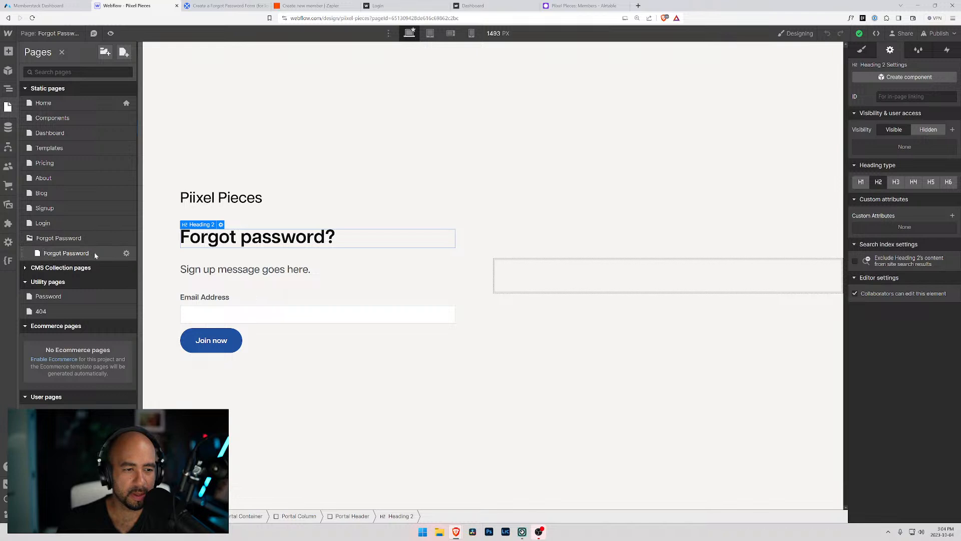
{"action": "left_click", "coordinate": [127, 254]}
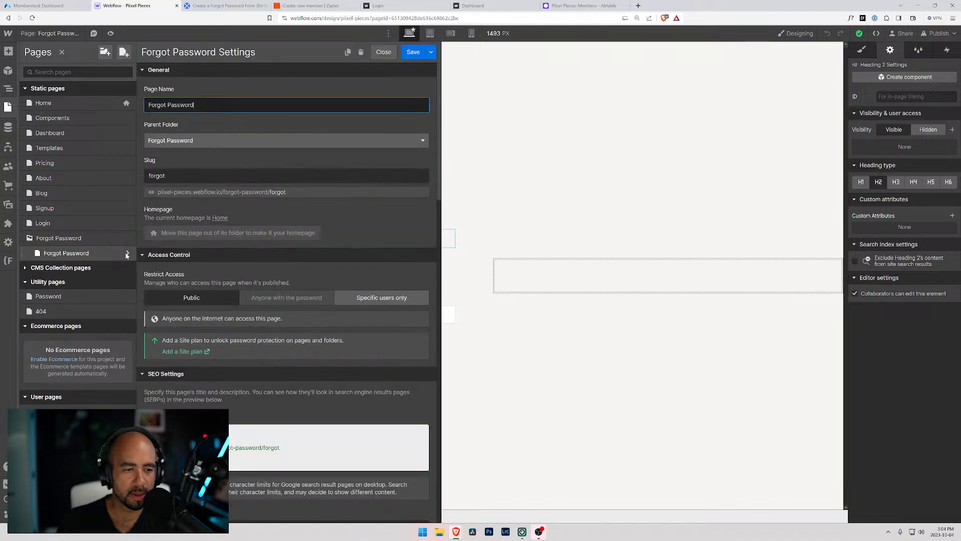
Duplicate Forgot Password as a new page named Reset Password with the slug reset.
{"action": "left_click", "coordinate": [347, 52]}
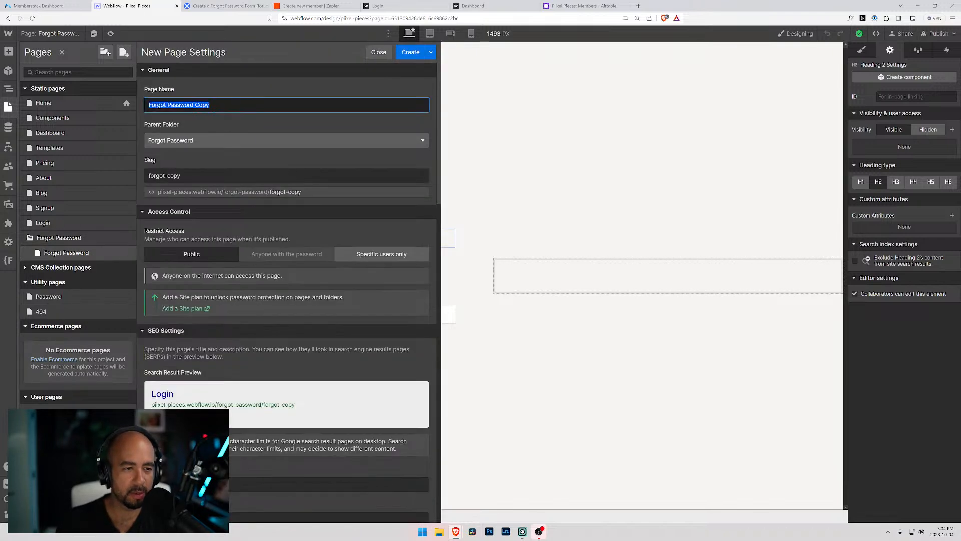
{"action": "type", "text": "Reset Password"}
{"action": "key", "text": "Tab"}
{"action": "type", "text": "reset"}
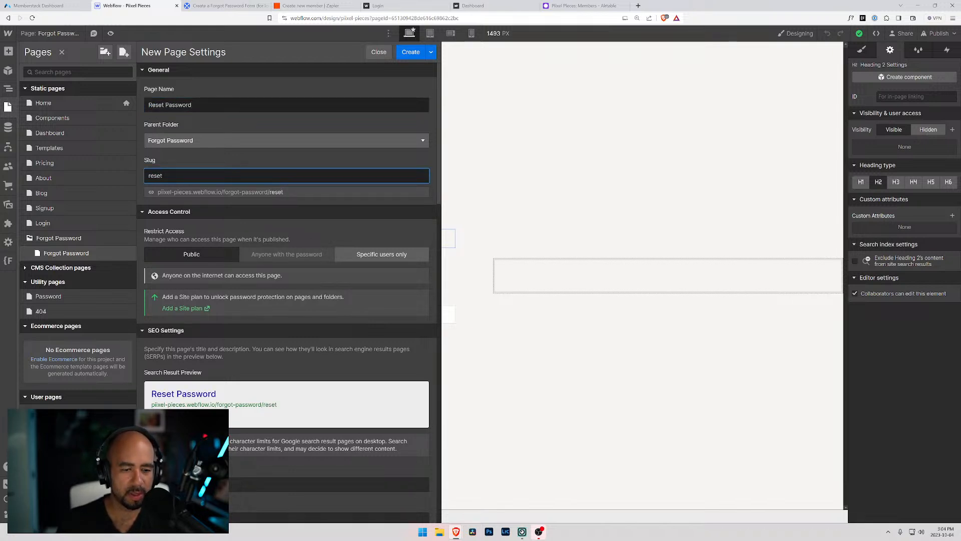
{"action": "left_click", "coordinate": [409, 52]}
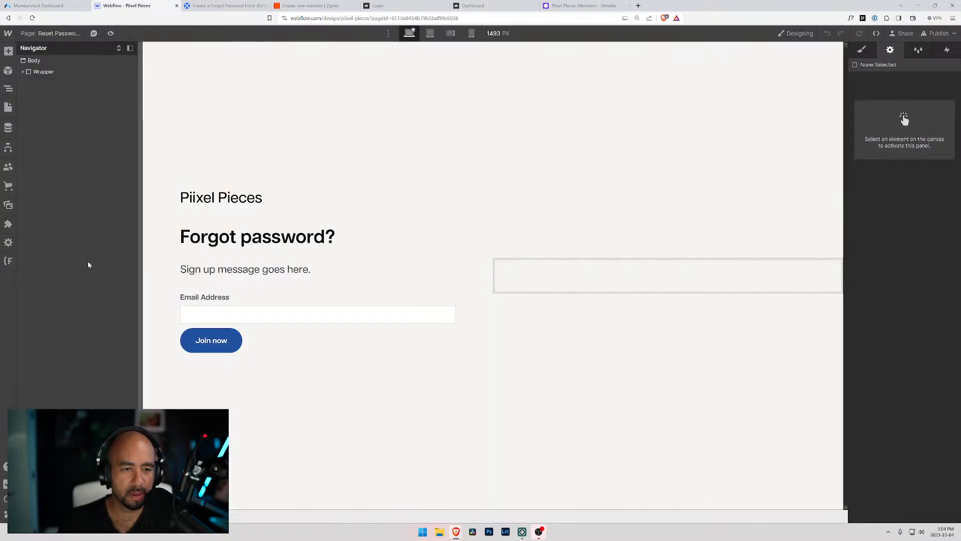
Retext the heading to 'Enter your new password here', the subtitle to 'Message', and the label to 'New Password'.
{"action": "left_click", "coordinate": [253, 237]}
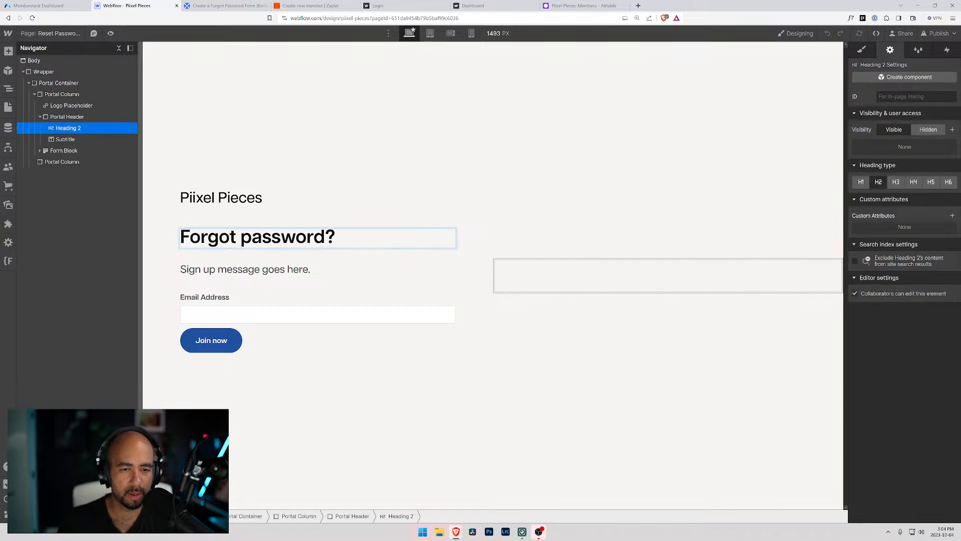
{"action": "double_click", "coordinate": [253, 237]}
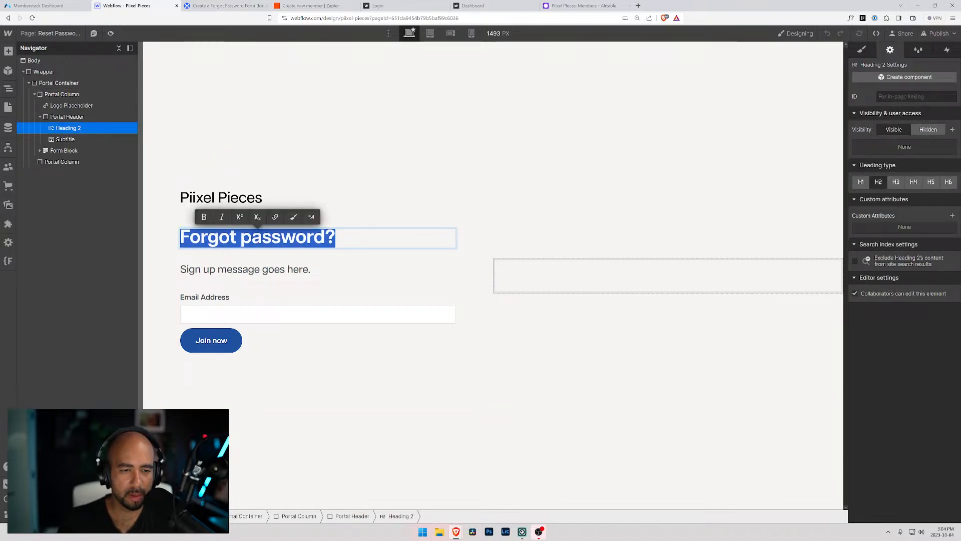
{"action": "type", "text": "Enter "}
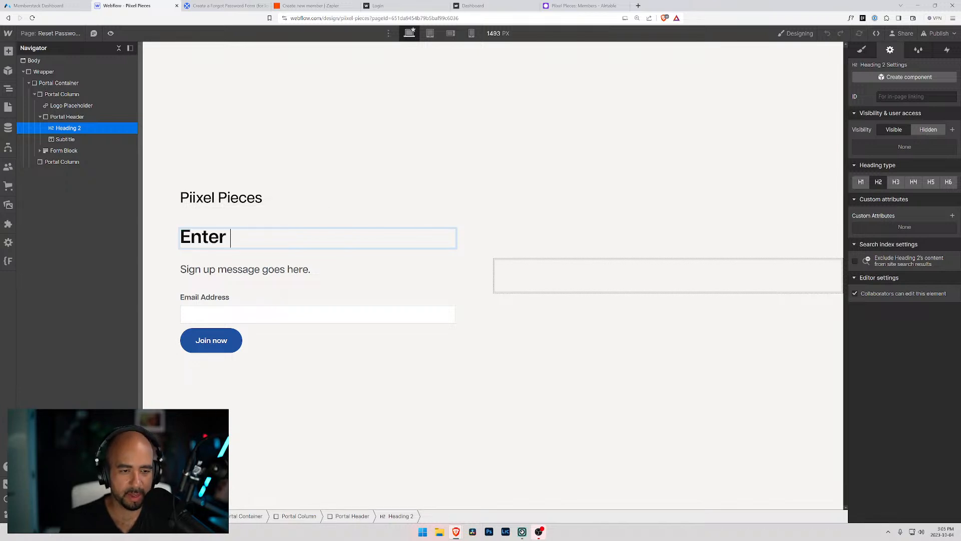
{"action": "type", "text": "your new password here"}
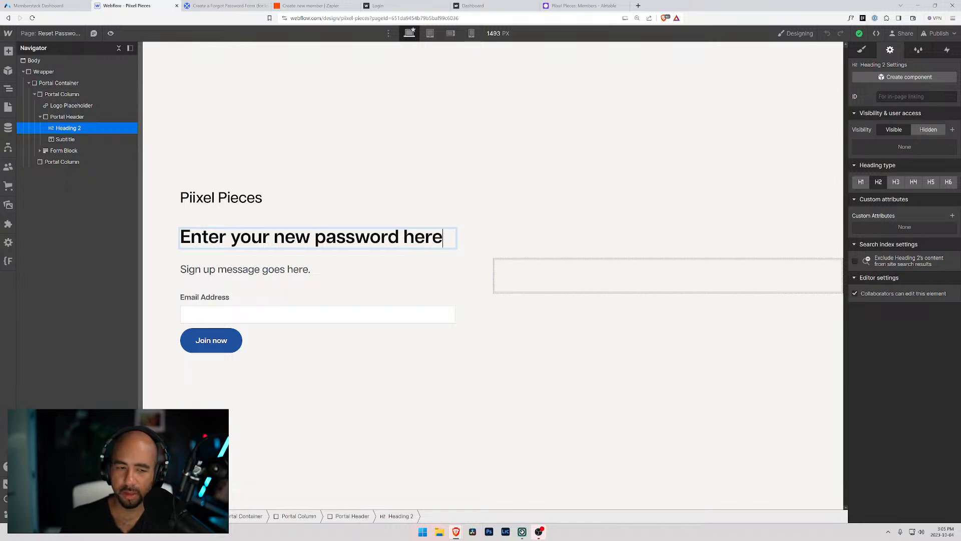
{"action": "left_click", "coordinate": [248, 270]}
{"action": "double_click", "coordinate": [249, 271]}
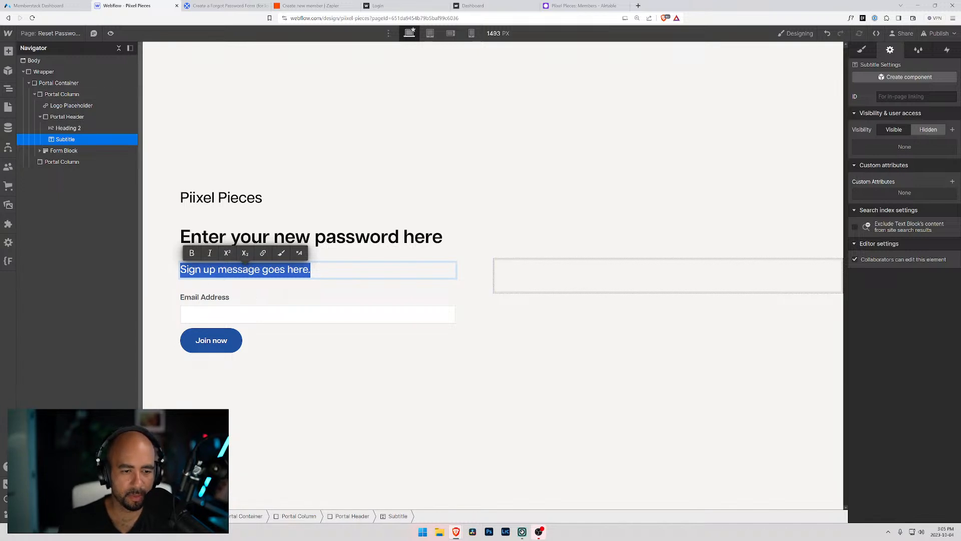
{"action": "type", "text": "Message"}
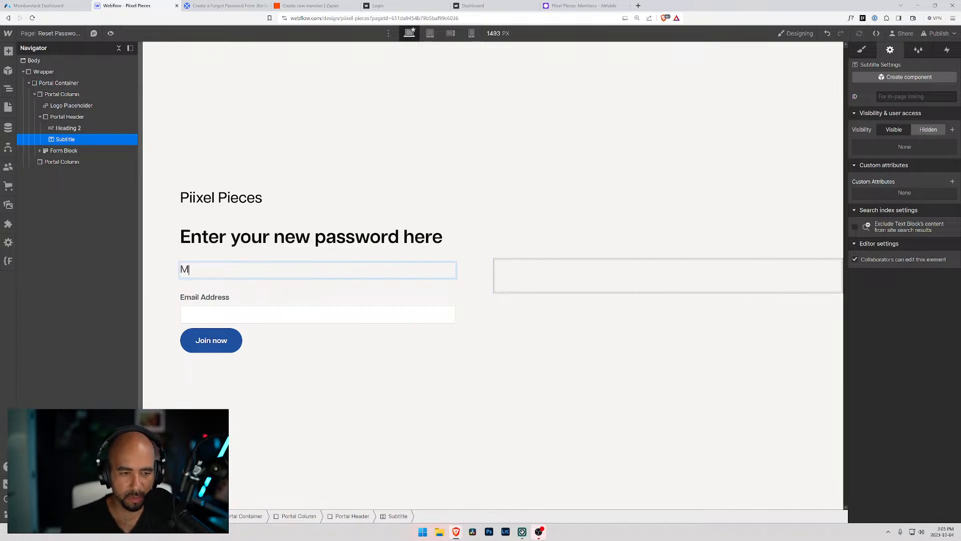
{"action": "double_click", "coordinate": [205, 297]}
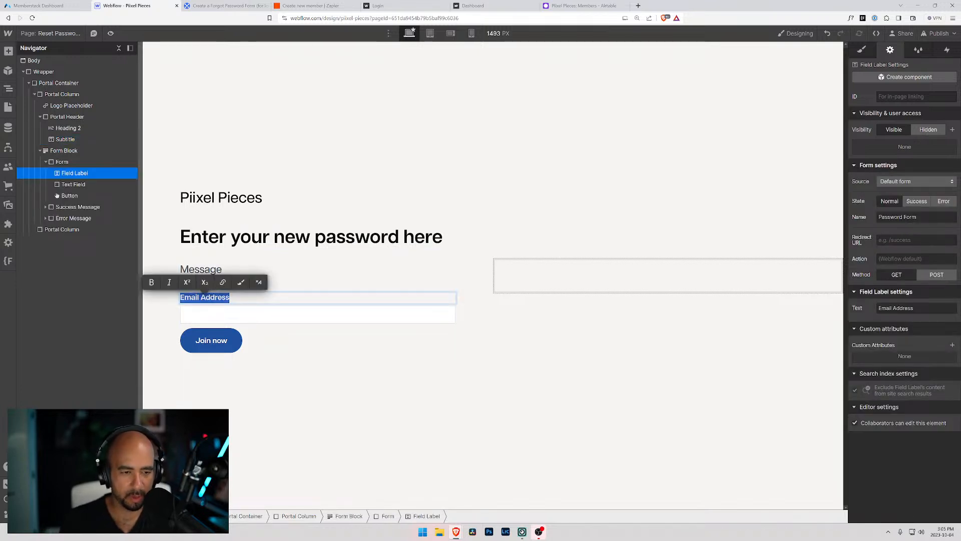
{"action": "type", "text": "New Password"}
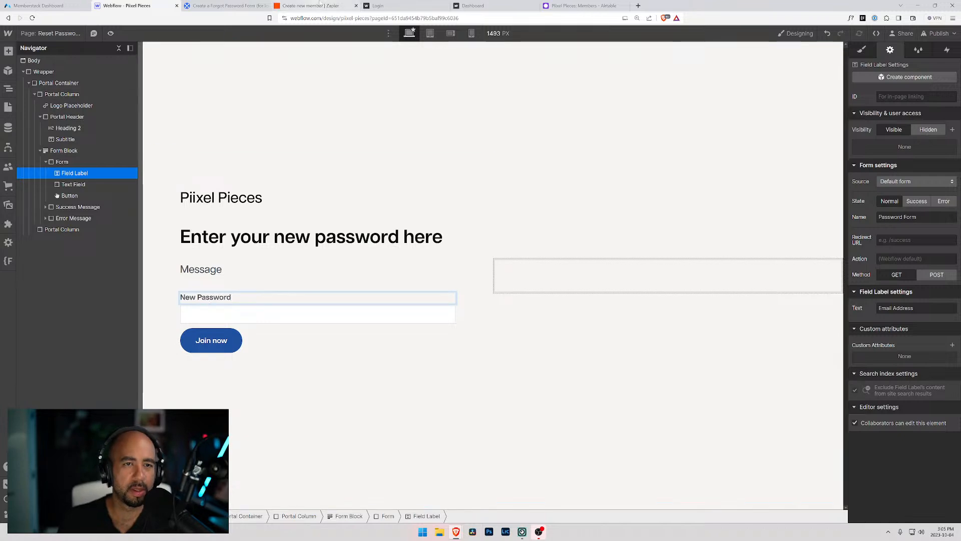
Scroll through the guide's Page 2 – Reset Password steps, then return to the Webflow page.
{"action": "left_click", "coordinate": [217, 6]}
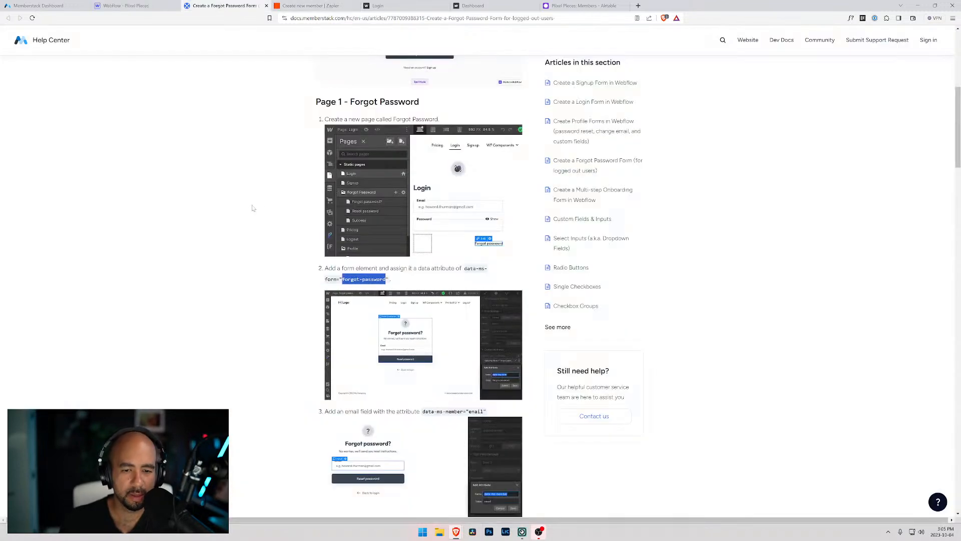
{"action": "scroll", "coordinate": [263, 208], "scroll_direction": "down", "scroll_amount": 8}
{"action": "scroll", "coordinate": [263, 213], "scroll_direction": "down", "scroll_amount": 2}
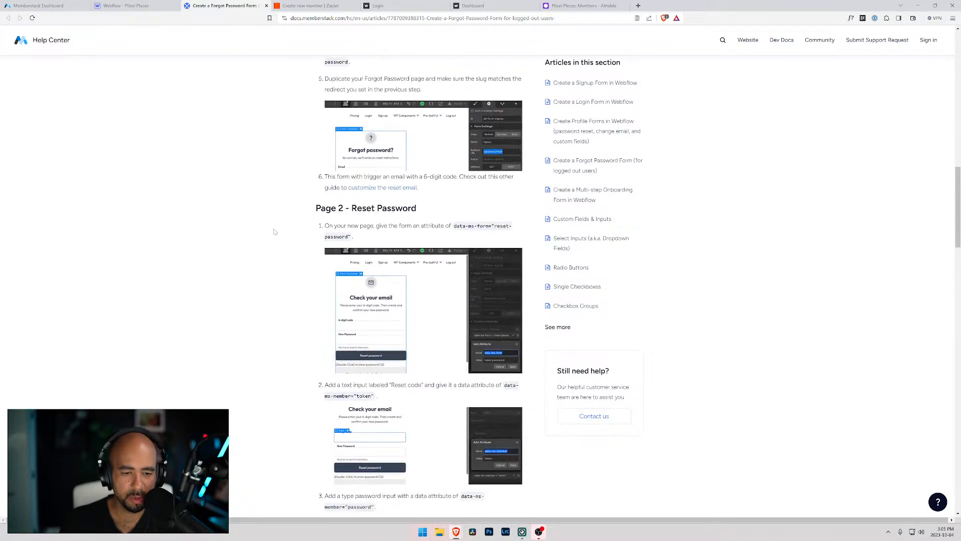
{"action": "scroll", "coordinate": [350, 305], "scroll_direction": "up", "scroll_amount": 3}
{"action": "scroll", "coordinate": [326, 299], "scroll_direction": "down", "scroll_amount": 4}
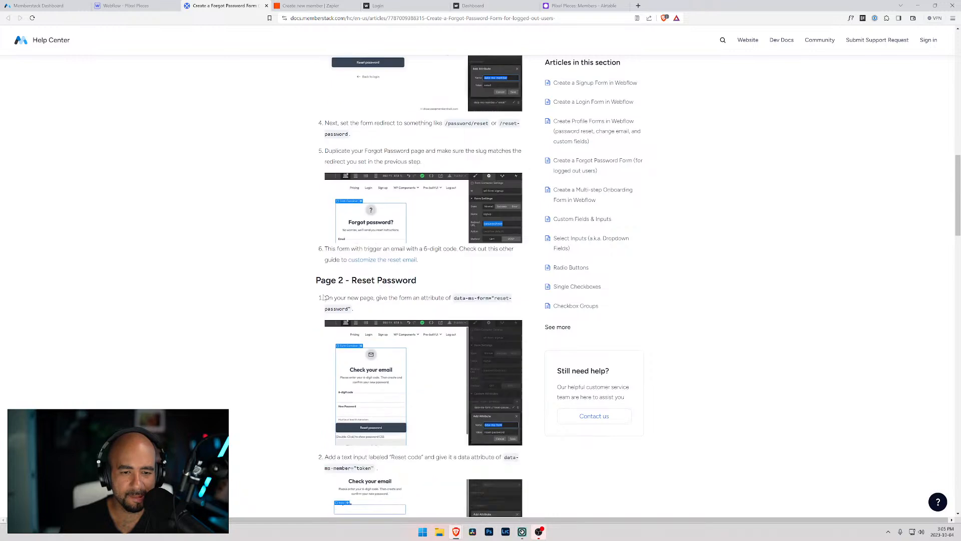
{"action": "scroll", "coordinate": [321, 297], "scroll_direction": "down", "scroll_amount": 1}
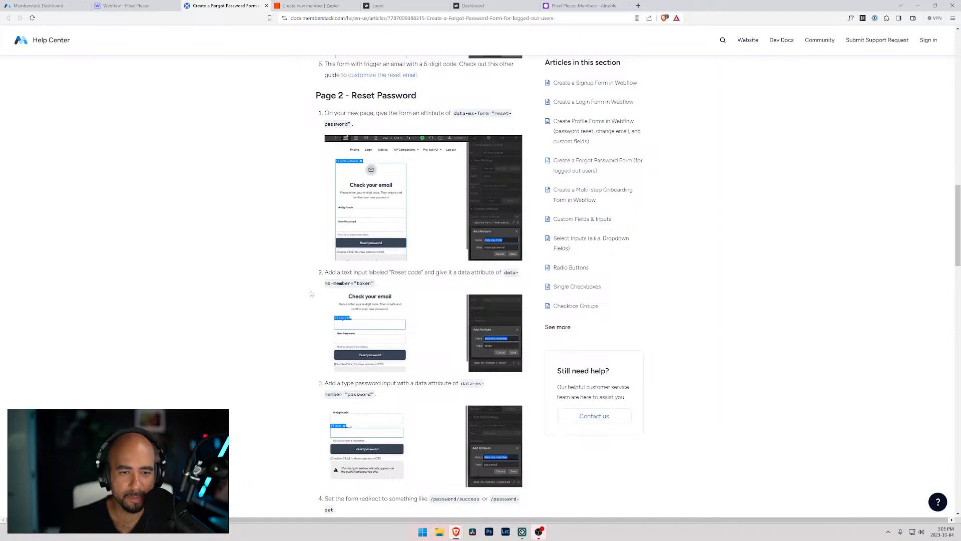
{"action": "scroll", "coordinate": [310, 293], "scroll_direction": "up", "scroll_amount": 3}
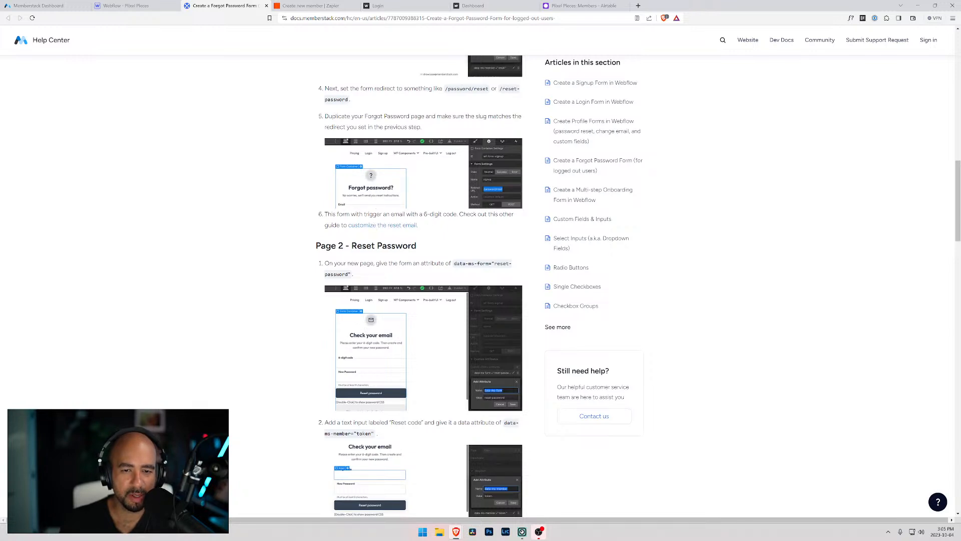
{"action": "scroll", "coordinate": [381, 248], "scroll_direction": "down", "scroll_amount": 2}
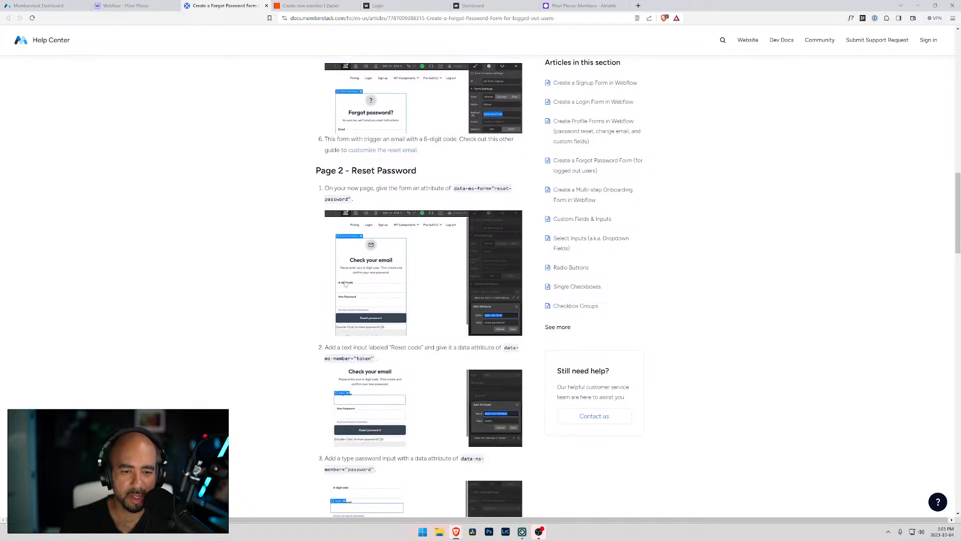
{"action": "left_click", "coordinate": [123, 5]}
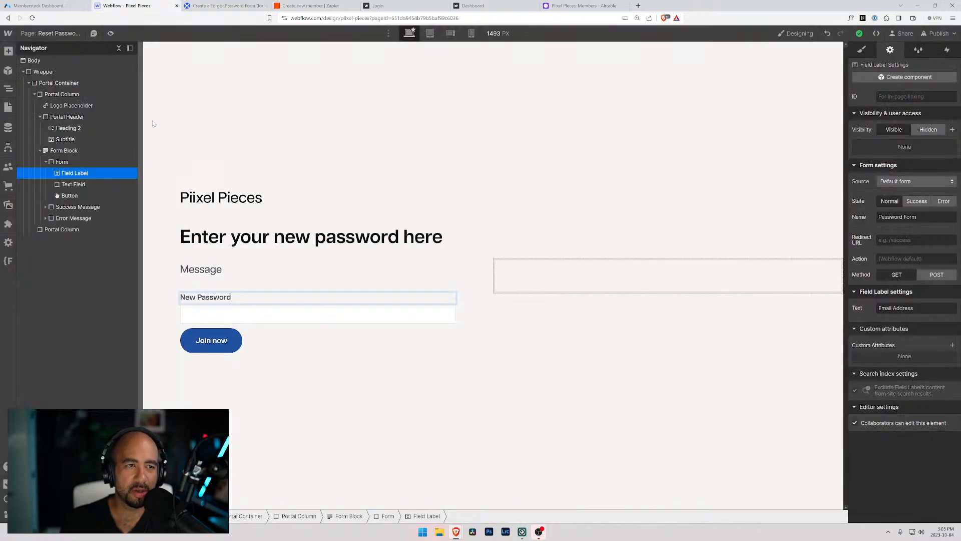
Duplicate the form's label and text field, placing the new field between the two labels.
{"action": "left_click", "coordinate": [202, 303]}
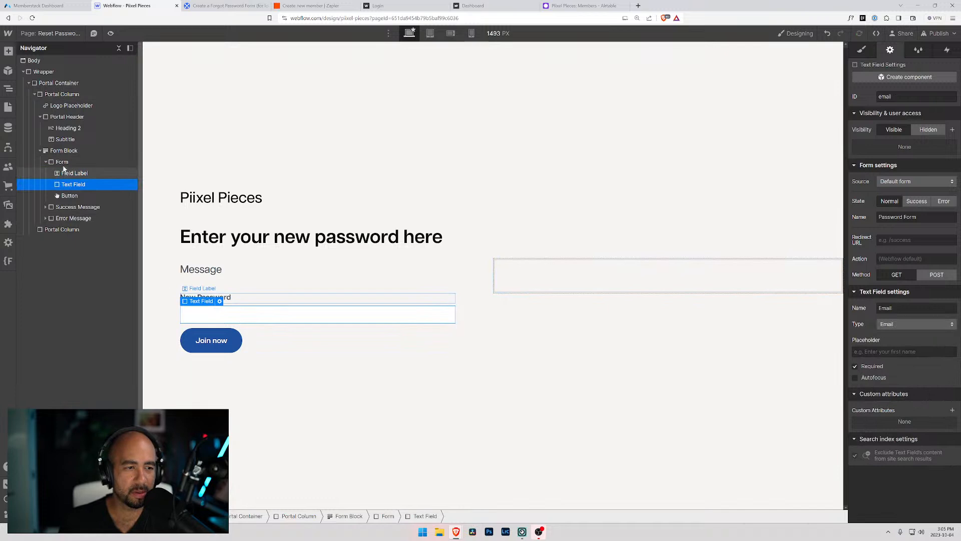
{"action": "left_click", "coordinate": [62, 162]}
{"action": "left_click", "coordinate": [73, 185]}
{"action": "left_click", "coordinate": [75, 173]}
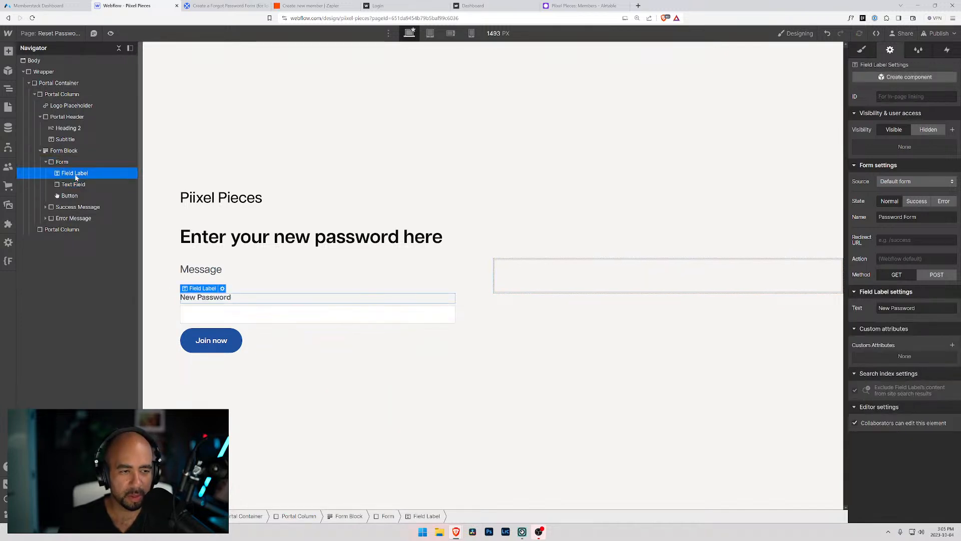
{"action": "key", "text": "ctrl+c"}
{"action": "key", "text": "ctrl+v"}
{"action": "left_click", "coordinate": [73, 196]}
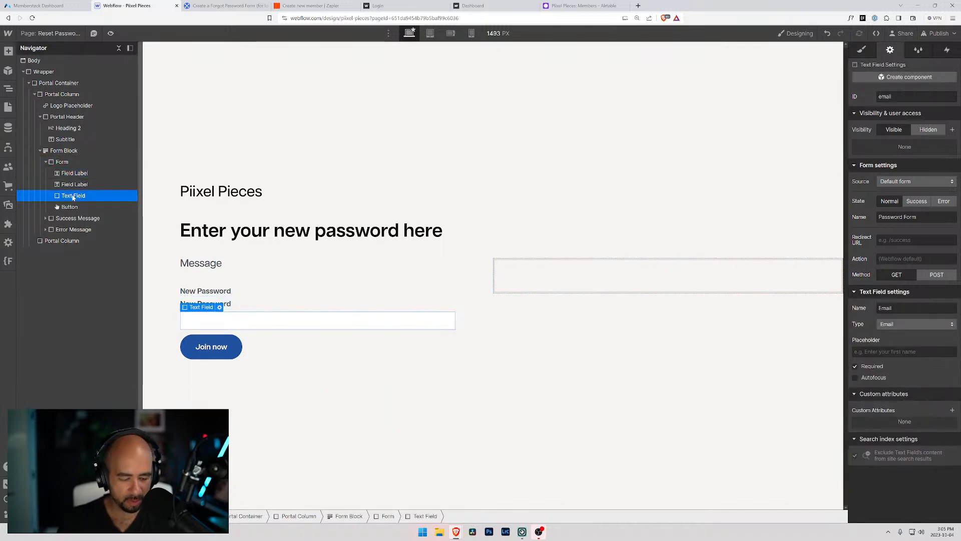
{"action": "key", "text": "ctrl+c"}
{"action": "key", "text": "ctrl+v"}
{"action": "left_click_drag", "start_coordinate": [74, 197], "coordinate": [74, 180]}
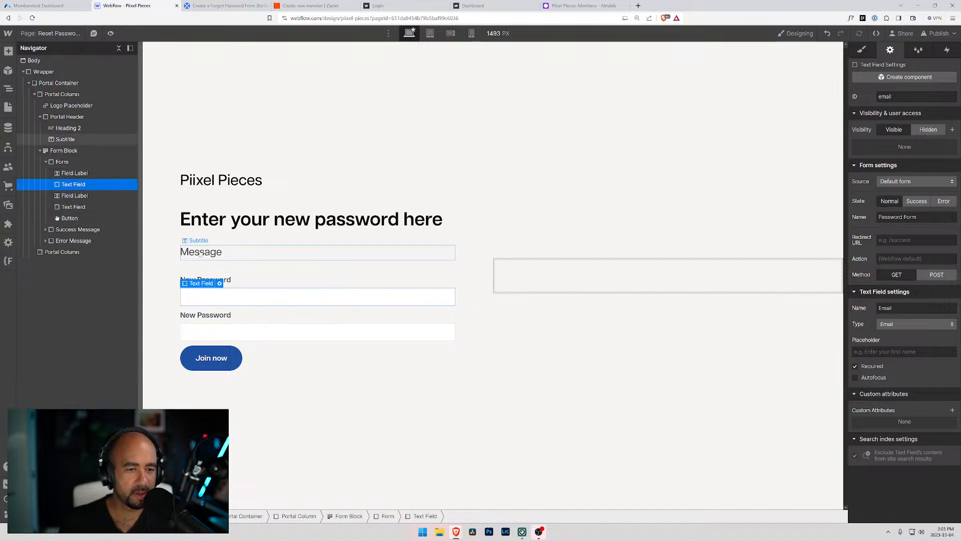
Change the first label's text to '6-Digit Code'.
{"action": "left_click", "coordinate": [224, 280]}
{"action": "double_click", "coordinate": [232, 281]}
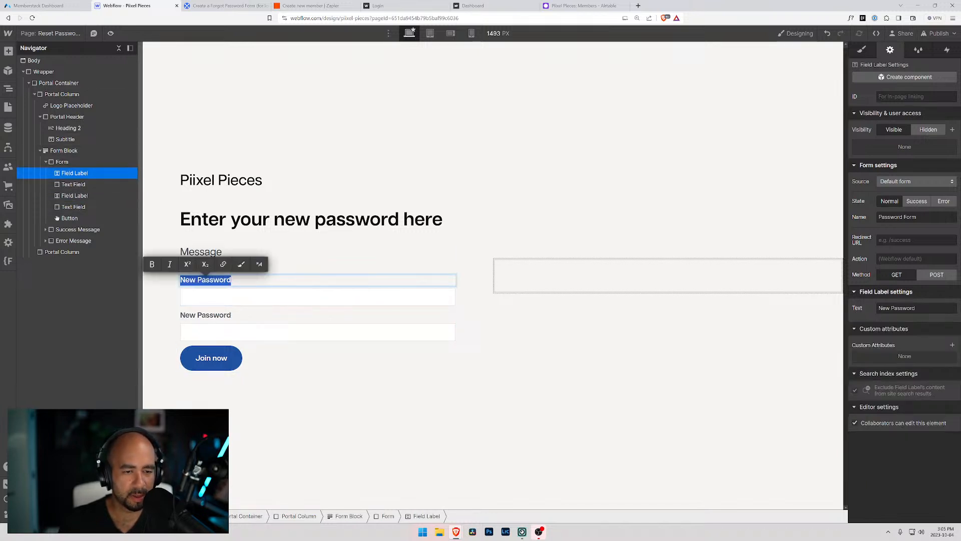
{"action": "type", "text": "6-digi"}
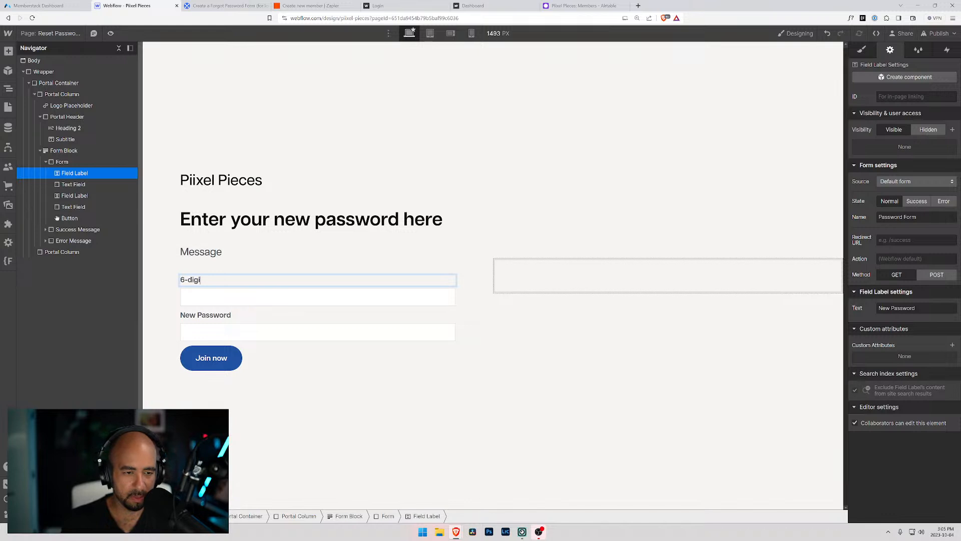
{"action": "type", "text": "t Code"}
{"action": "left_click_drag", "start_coordinate": [192, 279], "coordinate": [188, 280]}
{"action": "type", "text": "D"}
Keep the code field a plain input type and rename it 6 Digit Code.
{"action": "left_click", "coordinate": [266, 293]}
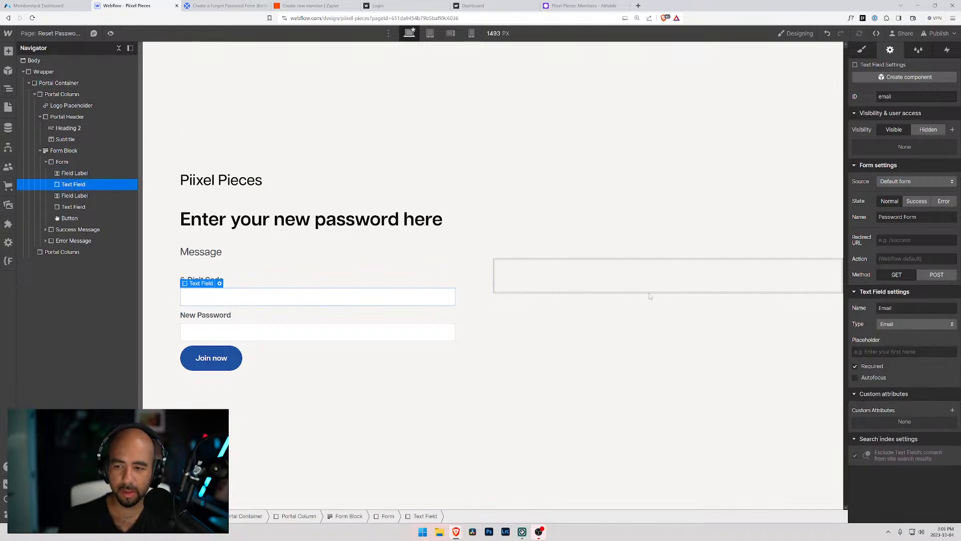
{"action": "left_click", "coordinate": [906, 325]}
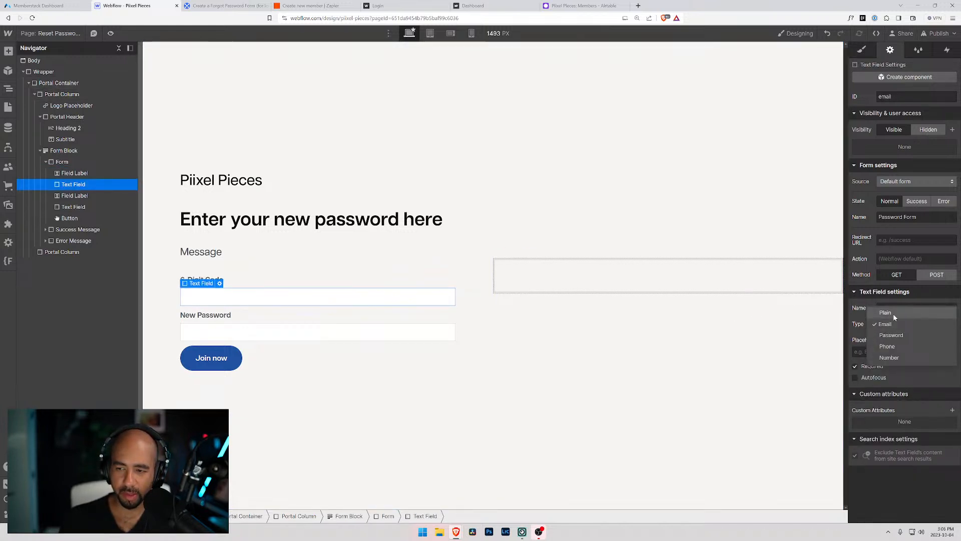
{"action": "left_click", "coordinate": [891, 357]}
{"action": "left_click", "coordinate": [897, 325]}
{"action": "left_click", "coordinate": [893, 278]}
{"action": "double_click", "coordinate": [889, 308]}
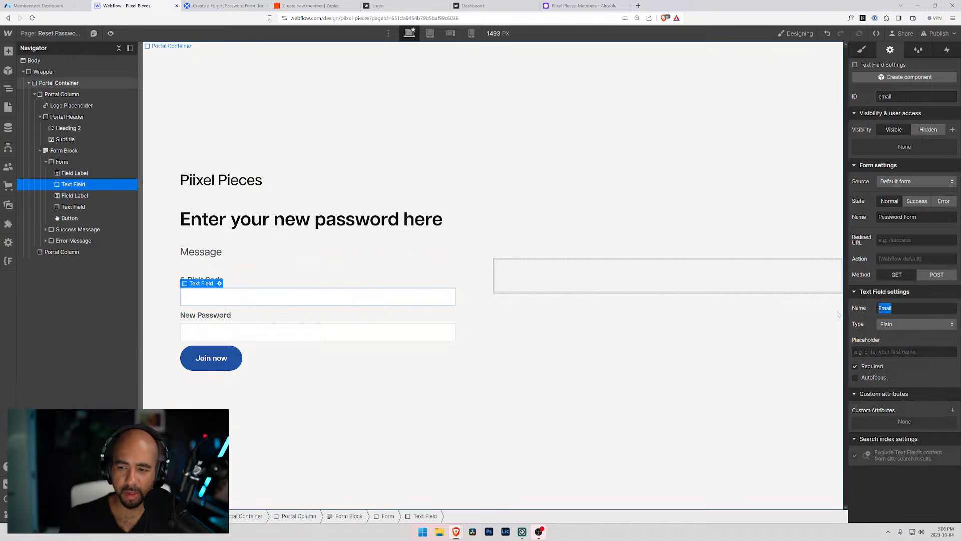
{"action": "type", "text": "6-"}
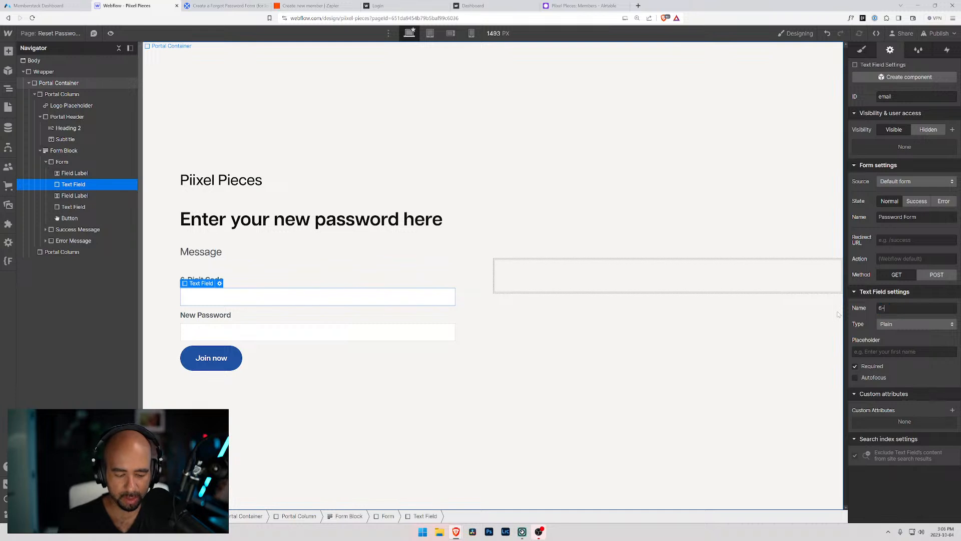
{"action": "key", "text": "BackSpace"}
{"action": "type", "text": "Digit Code"}
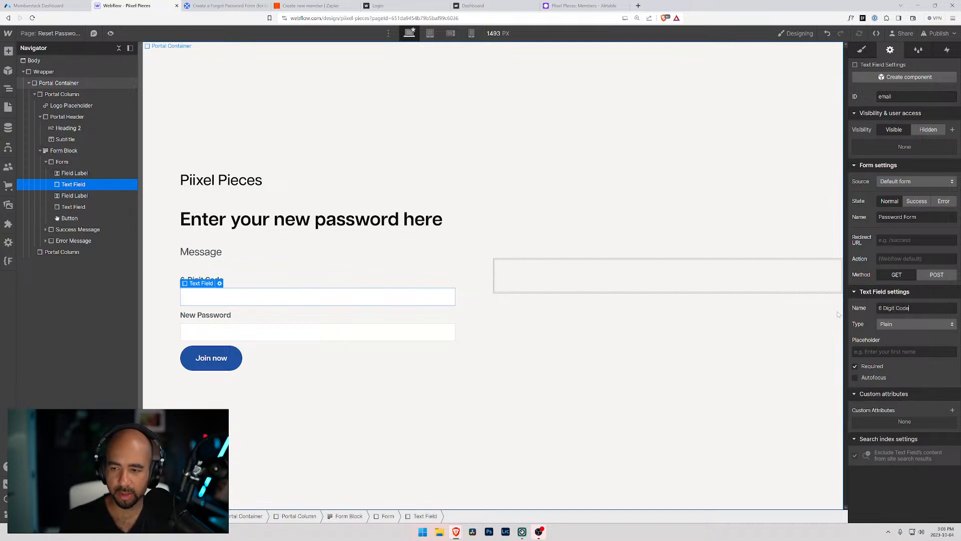
{"action": "key", "text": "Tab"}
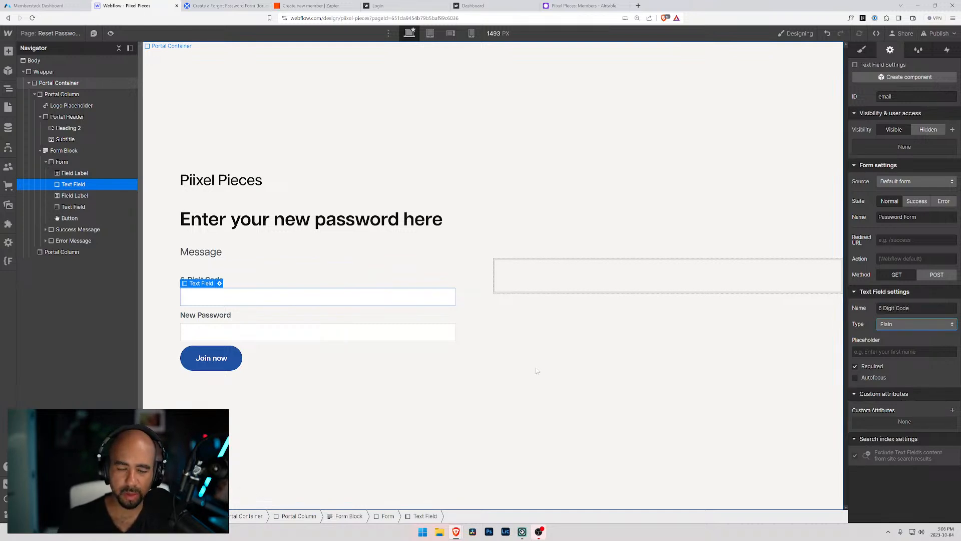
Name the second field New Password and set its type to Password.
{"action": "left_click", "coordinate": [319, 335]}
{"action": "double_click", "coordinate": [886, 308]}
{"action": "type", "text": "New Password"}
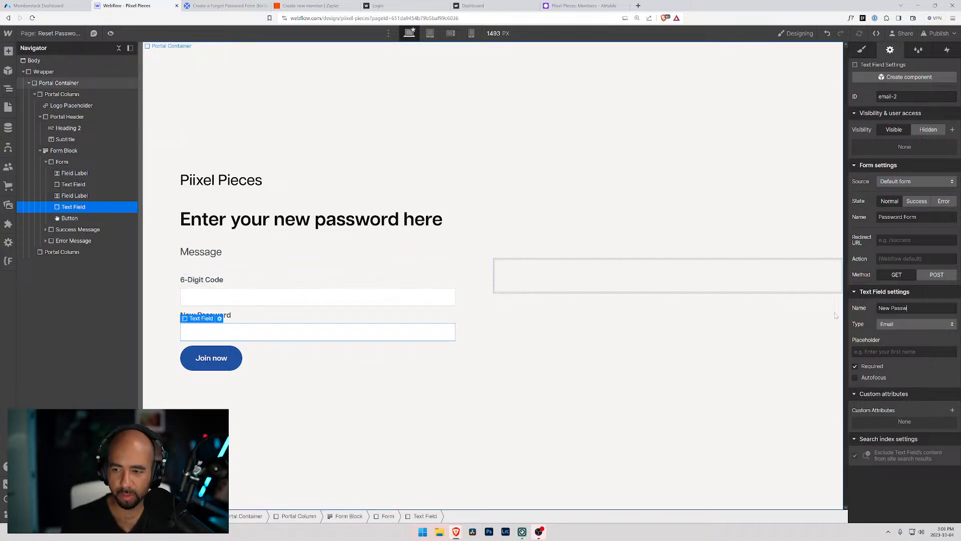
{"action": "left_click", "coordinate": [897, 325]}
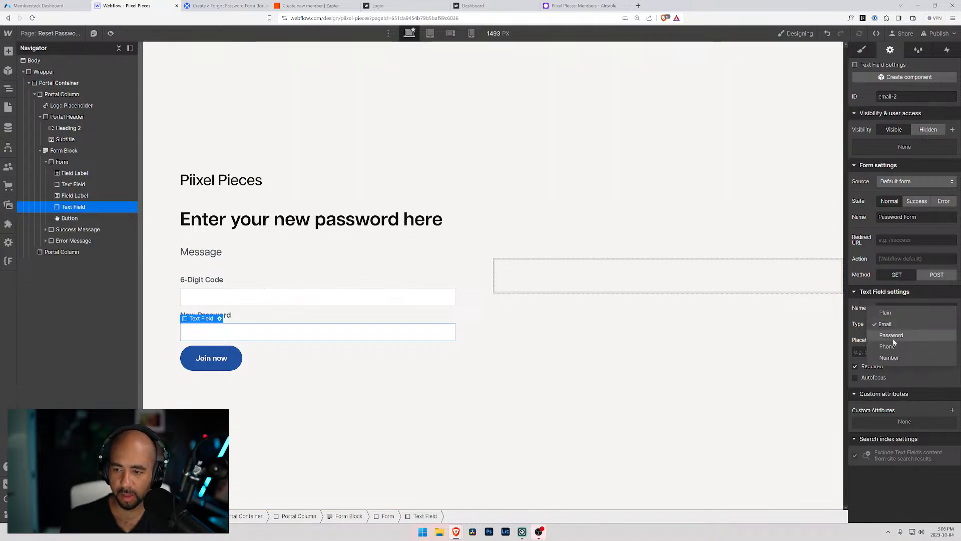
{"action": "left_click", "coordinate": [894, 335]}
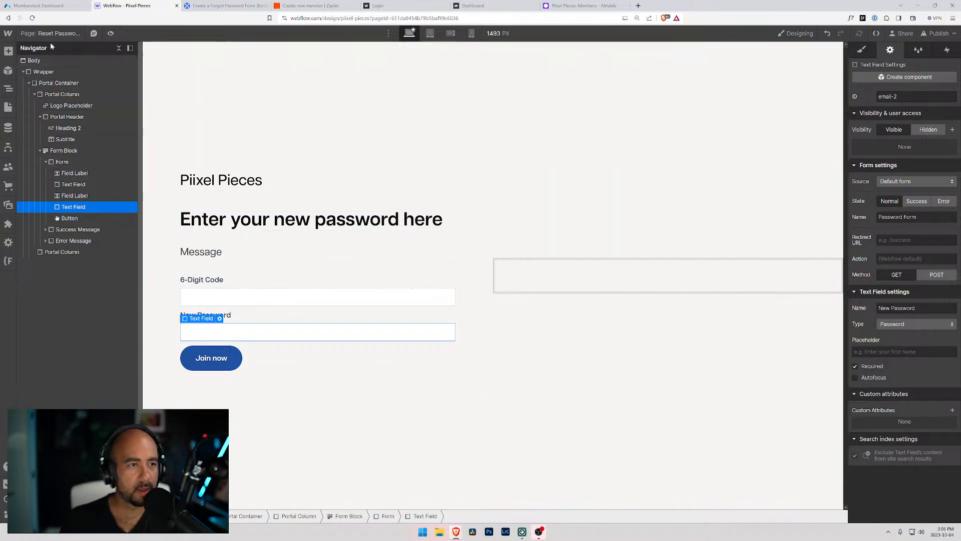
{"action": "key", "text": "p"}
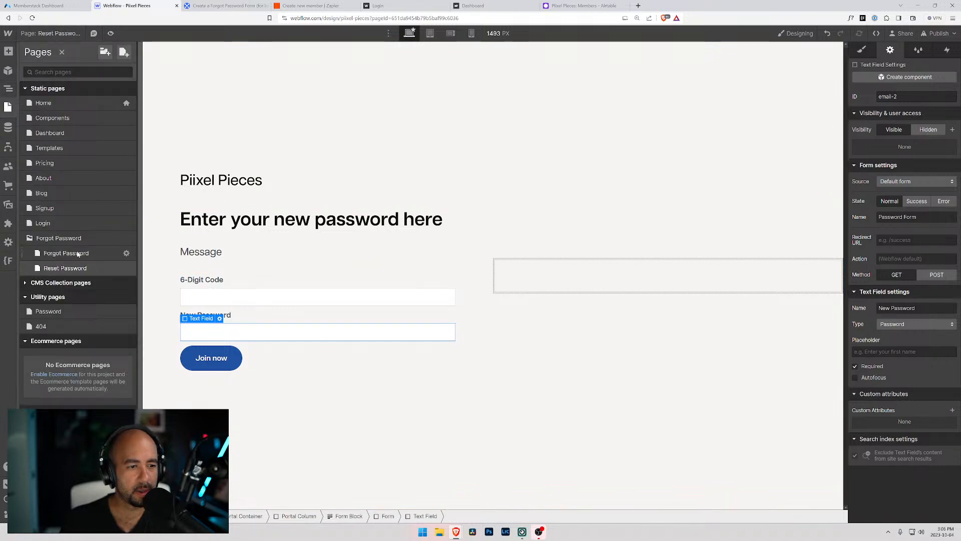
On the Forgot Password page, rename the form to Forgot Password Form.
{"action": "left_click", "coordinate": [76, 254]}
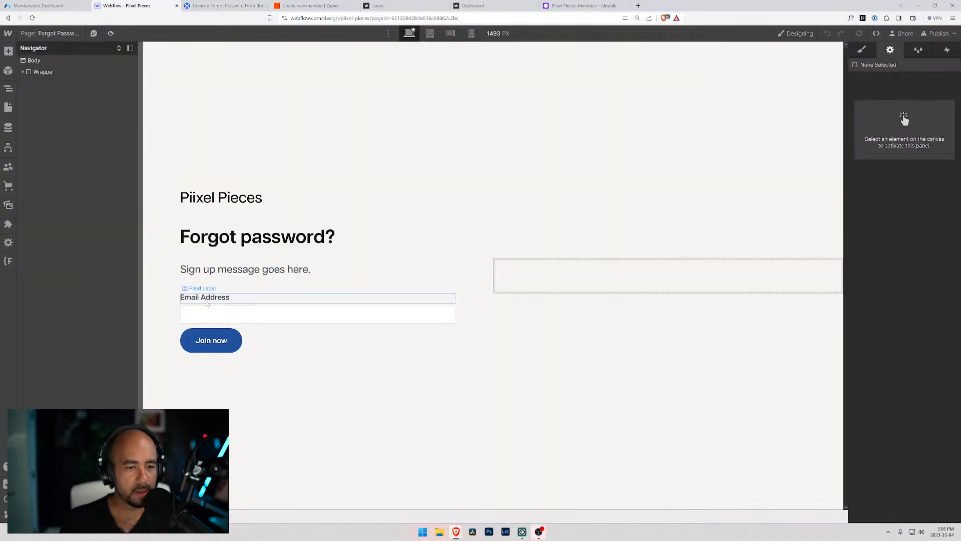
{"action": "left_click", "coordinate": [195, 313]}
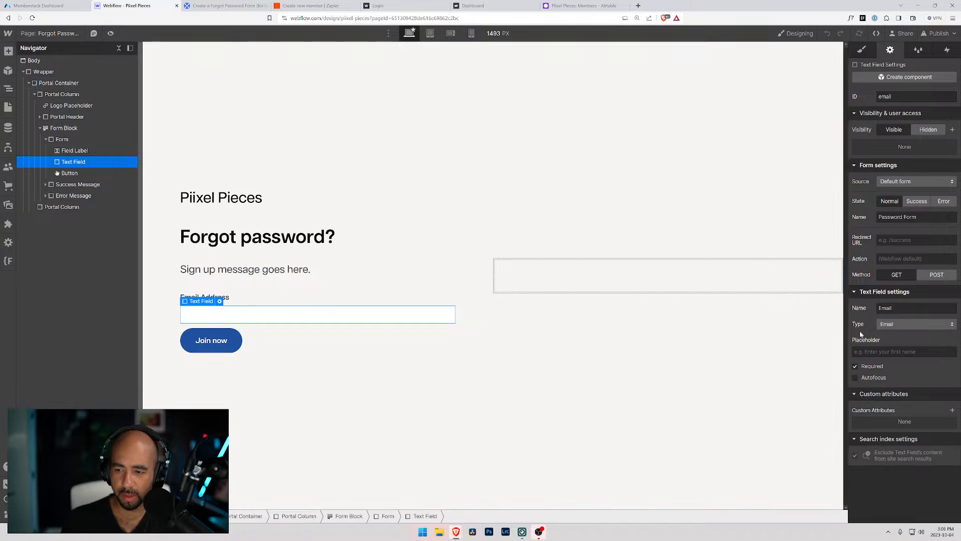
{"action": "left_click", "coordinate": [74, 140]}
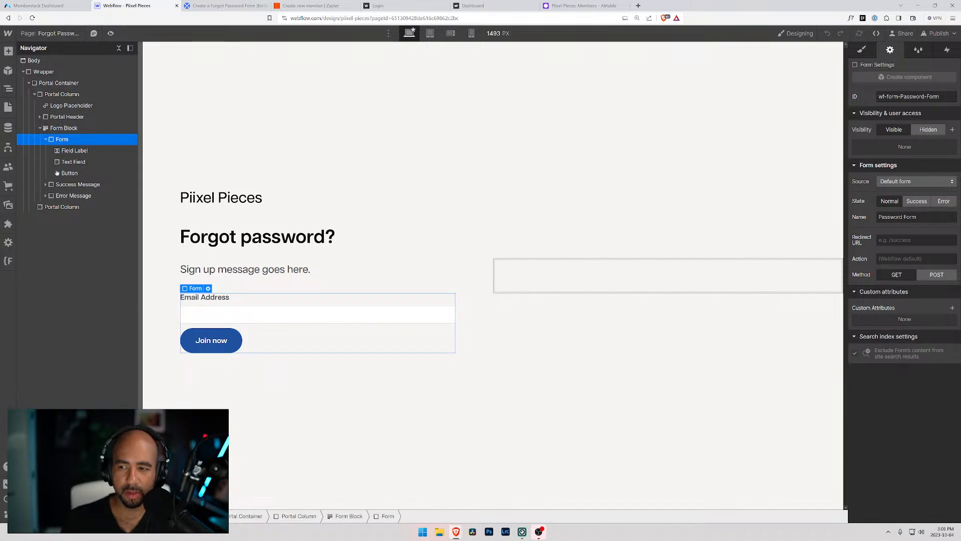
{"action": "left_click_drag", "start_coordinate": [920, 217], "coordinate": [867, 217]}
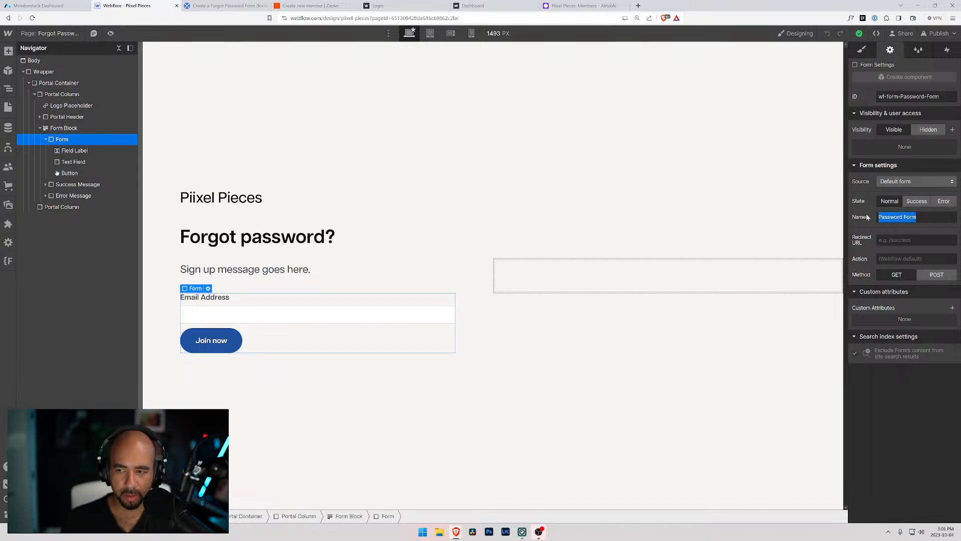
{"action": "type", "text": "orgot"}
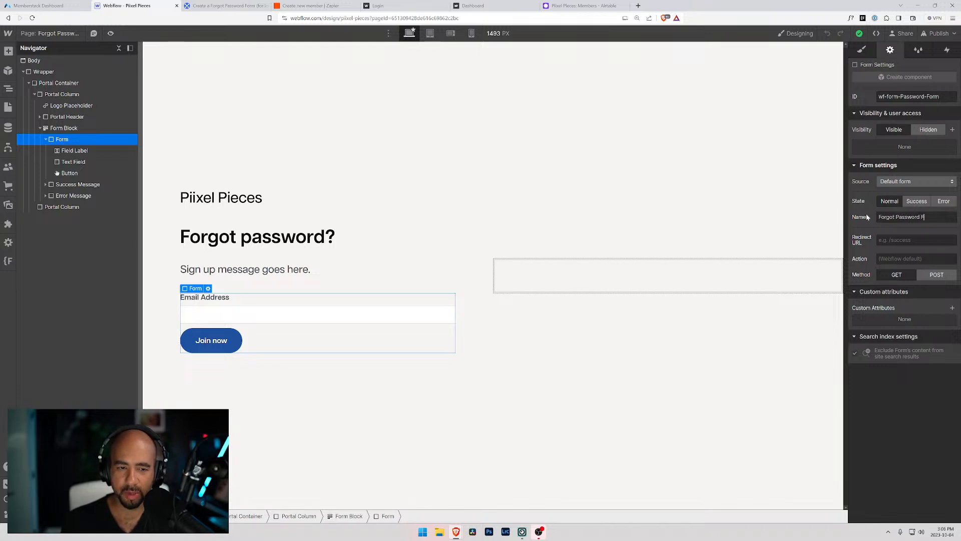
Add a custom attribute to the form named data-ms-form, copied from the Memberstack list.
{"action": "left_click", "coordinate": [952, 309]}
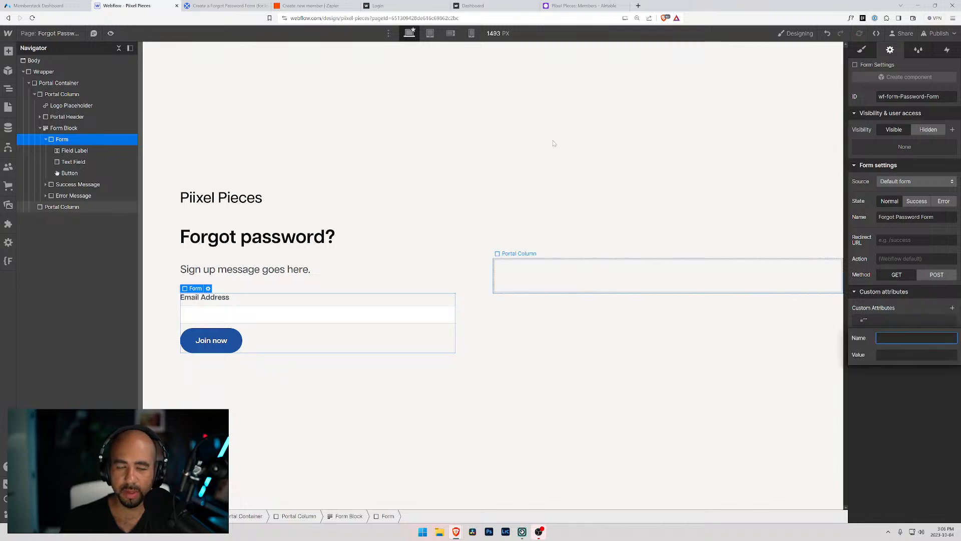
{"action": "left_click", "coordinate": [33, 5]}
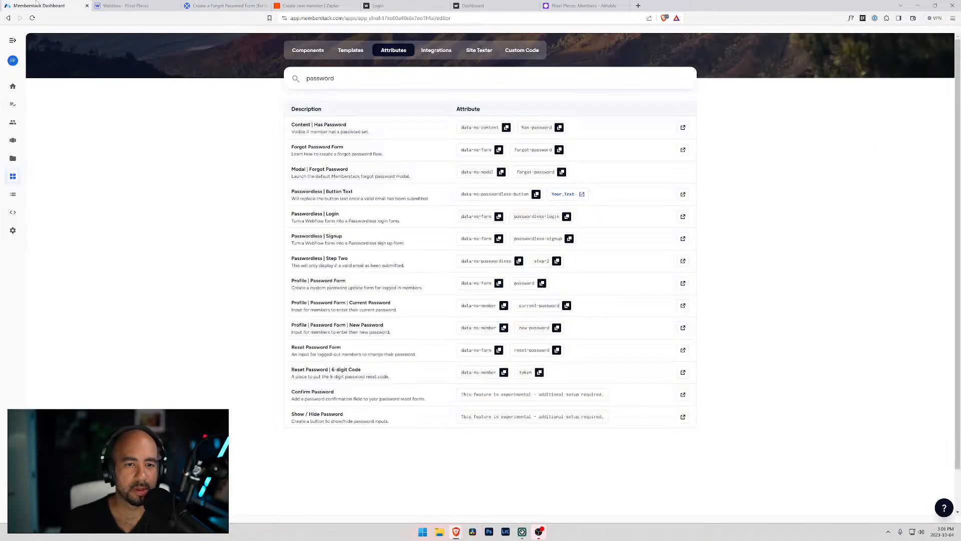
{"action": "left_click", "coordinate": [499, 150]}
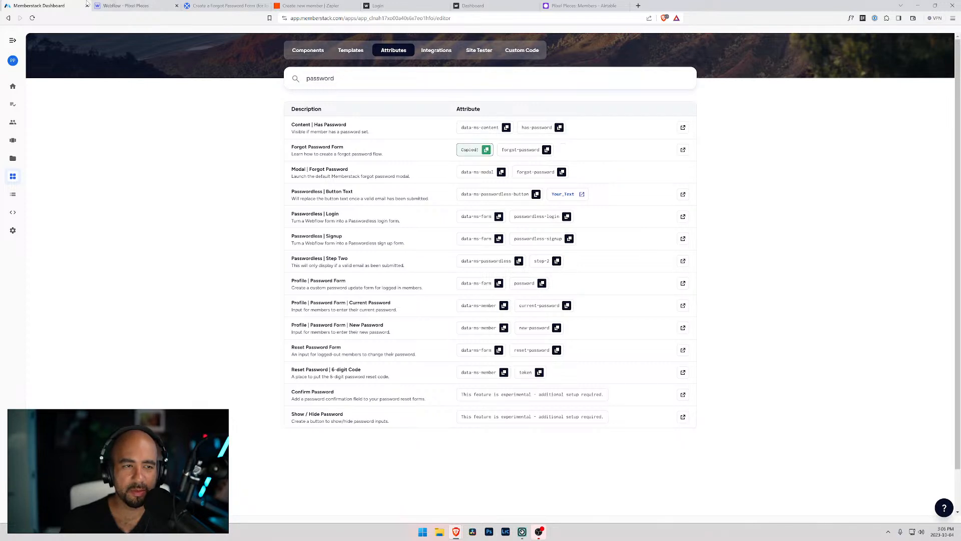
{"action": "left_click", "coordinate": [125, 5]}
{"action": "key", "text": "ctrl+v"}
{"action": "key", "text": "Tab"}
Set the data-ms-form value to forgot-password and relabel the submit button 'Email Reset Code'.
{"action": "type", "text": "for"}
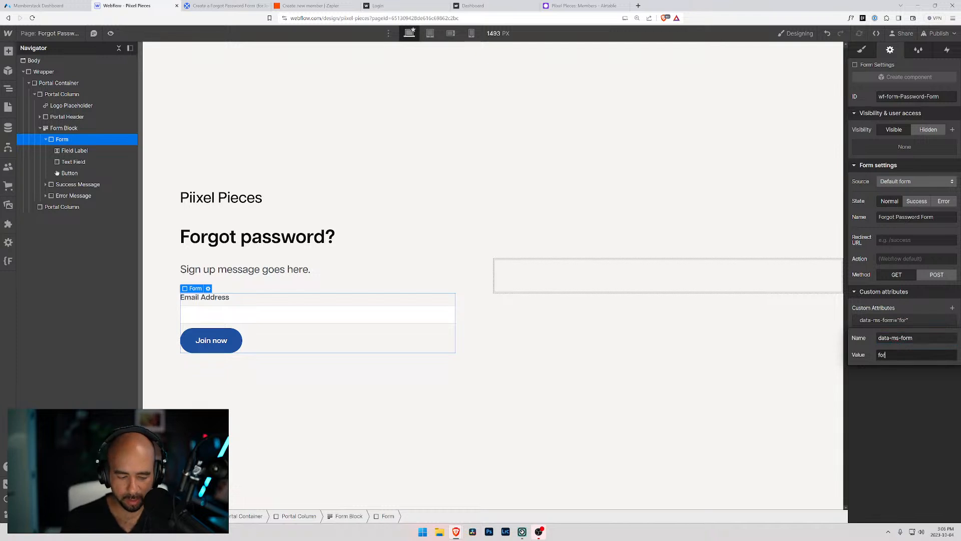
{"action": "type", "text": "got-password"}
{"action": "key", "text": "shift+Tab"}
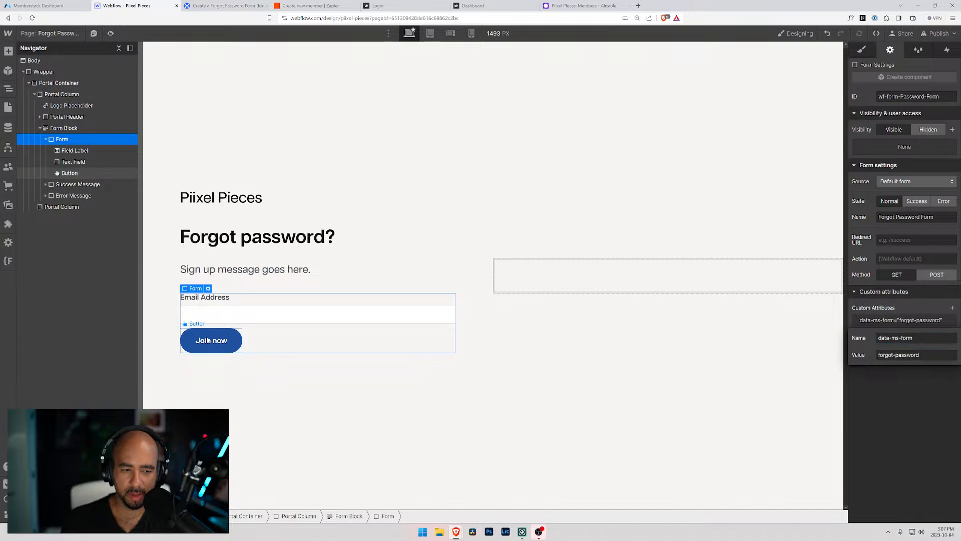
{"action": "double_click", "coordinate": [211, 348]}
{"action": "left_click", "coordinate": [203, 380]}
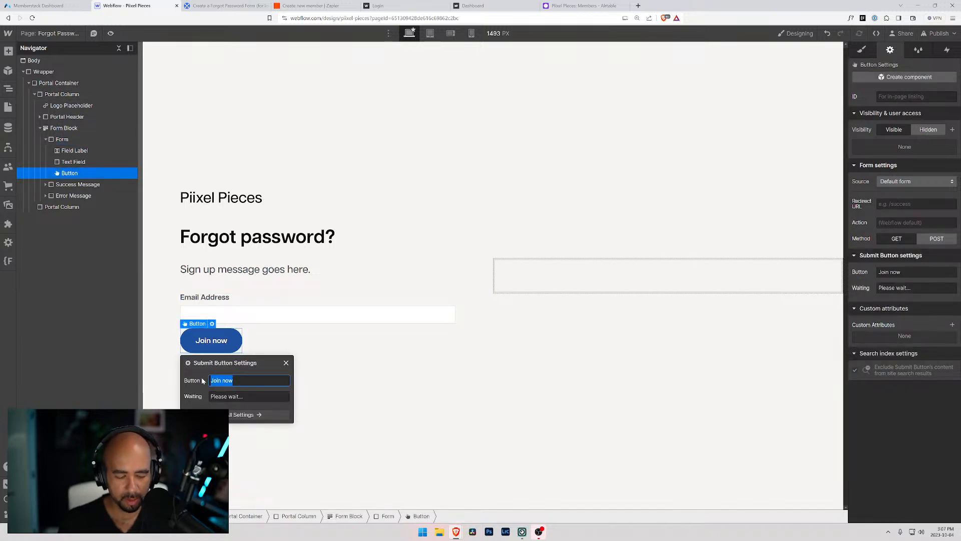
{"action": "type", "text": "Emm"}
{"action": "key", "text": "BackSpace"}
{"action": "type", "text": "ail Res3e"}
{"action": "key", "text": "BackSpace"}
{"action": "key", "text": "BackSpace"}
{"action": "type", "text": "et Code"}
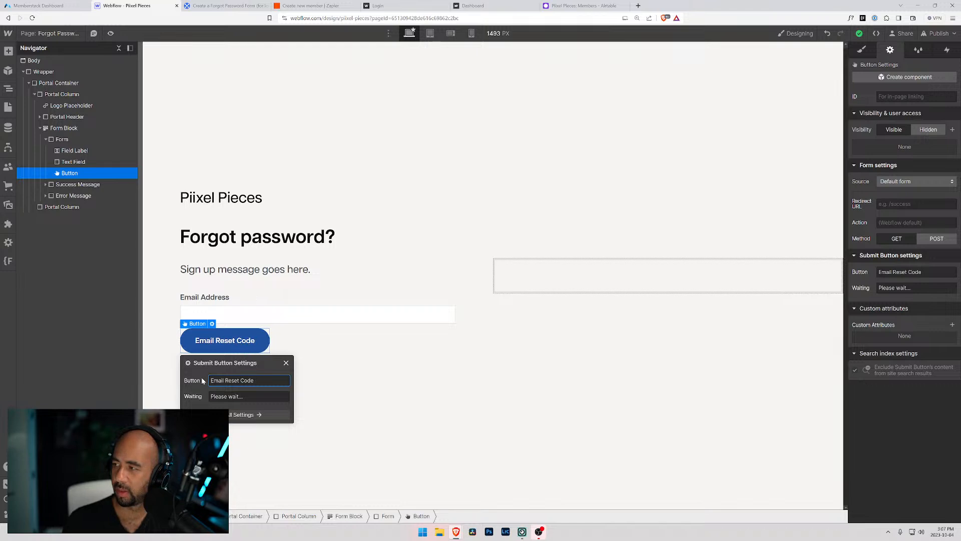
Select the form's email input, then open the Reset Password page.
{"action": "left_click", "coordinate": [340, 343]}
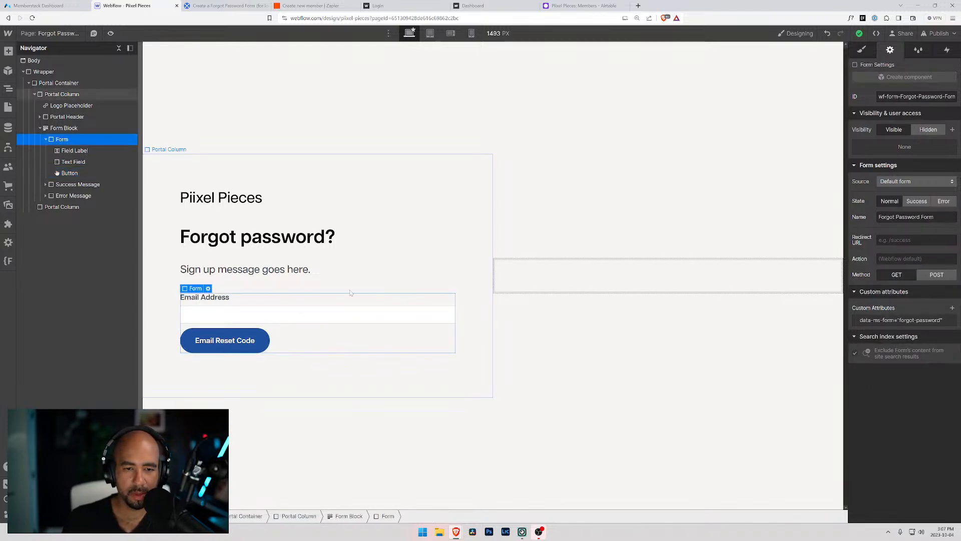
{"action": "left_click", "coordinate": [324, 315]}
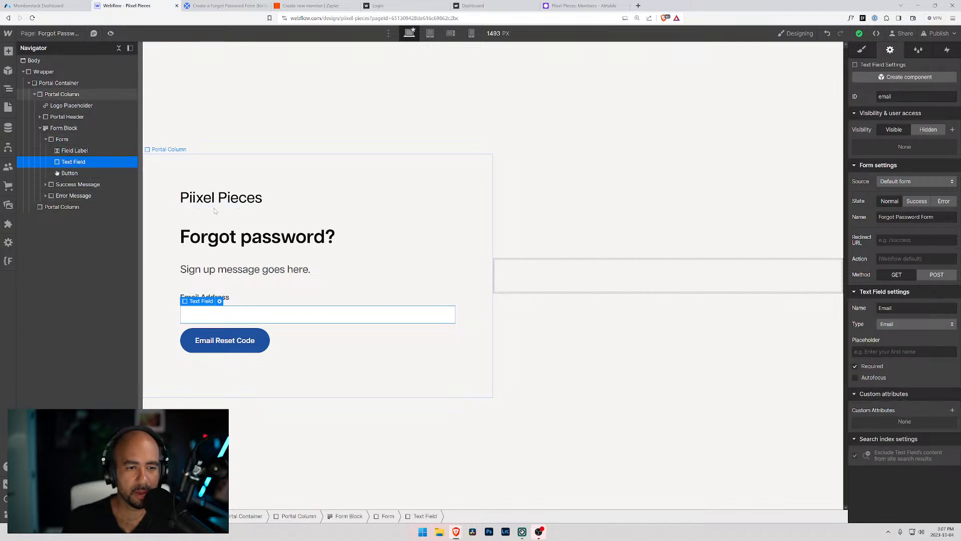
{"action": "left_click", "coordinate": [55, 33]}
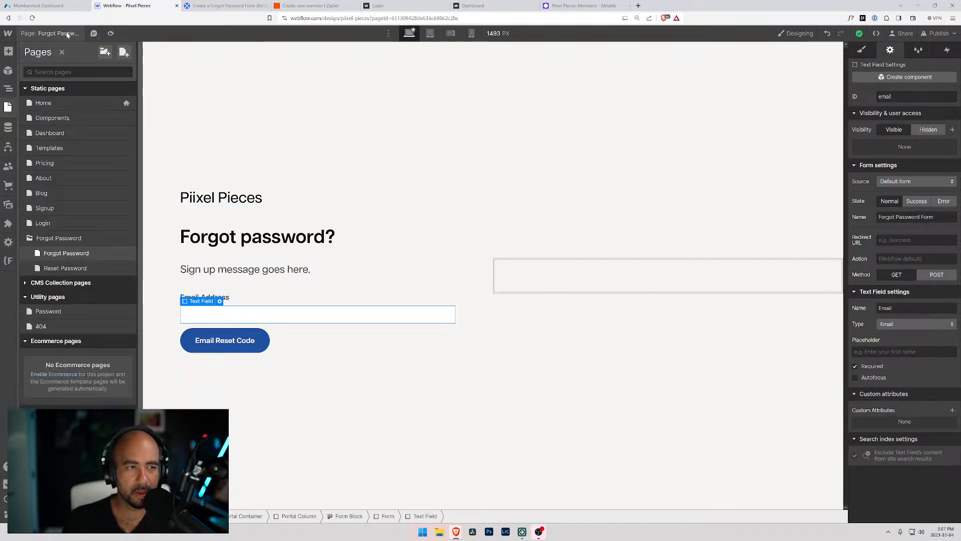
{"action": "left_click", "coordinate": [65, 268]}
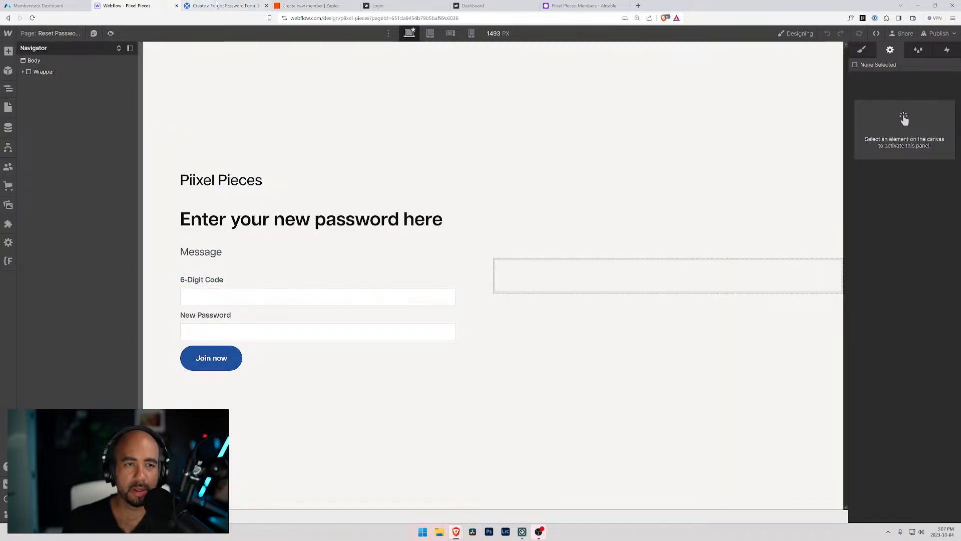
{"action": "left_click", "coordinate": [202, 4]}
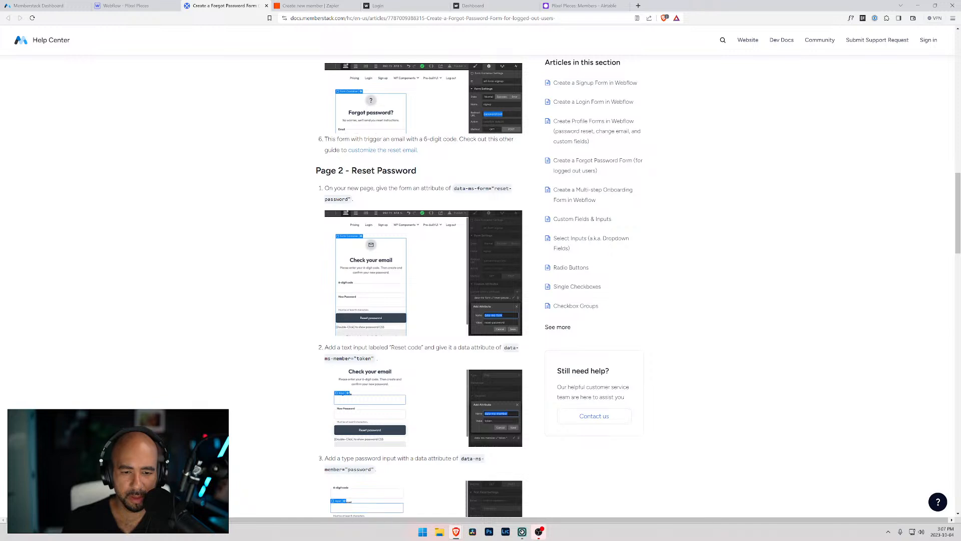
{"action": "scroll", "coordinate": [334, 328], "scroll_direction": "up", "scroll_amount": 2}
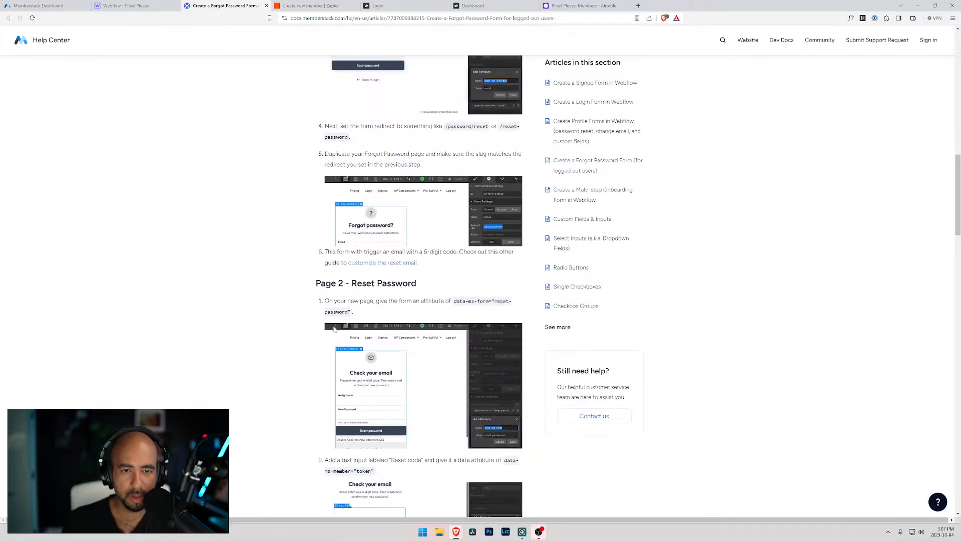
{"action": "scroll", "coordinate": [334, 328], "scroll_direction": "up", "scroll_amount": 2}
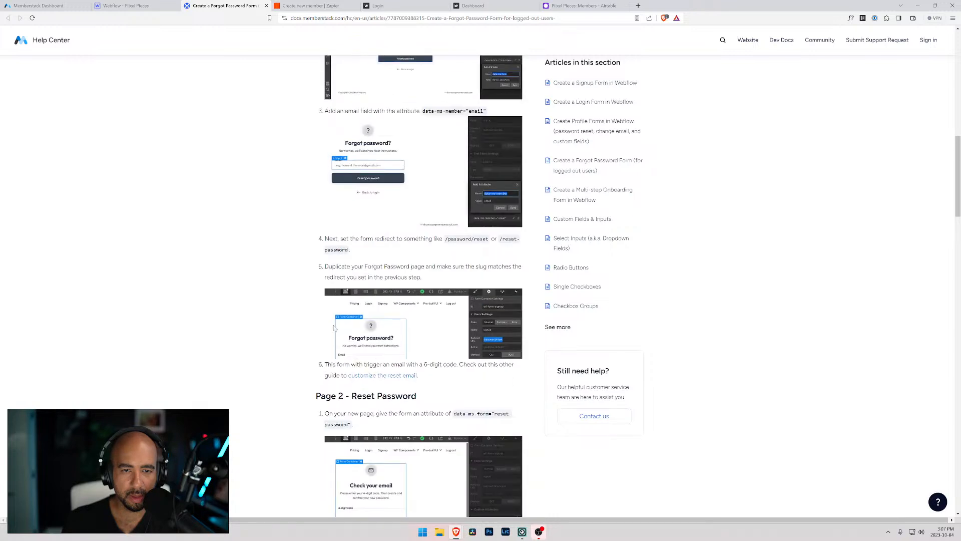
{"action": "left_click_drag", "start_coordinate": [390, 238], "coordinate": [483, 238]}
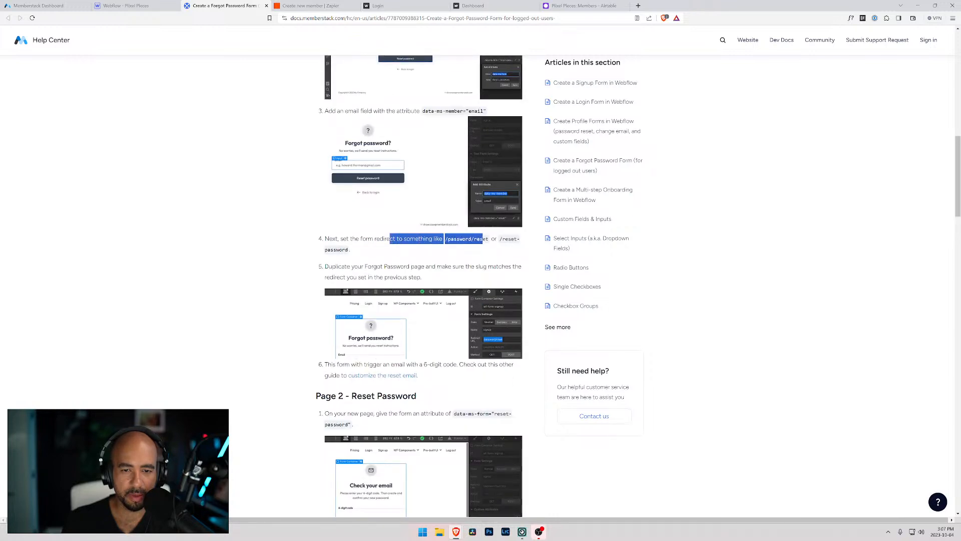
{"action": "left_click", "coordinate": [426, 262]}
{"action": "scroll", "coordinate": [359, 268], "scroll_direction": "down", "scroll_amount": 1}
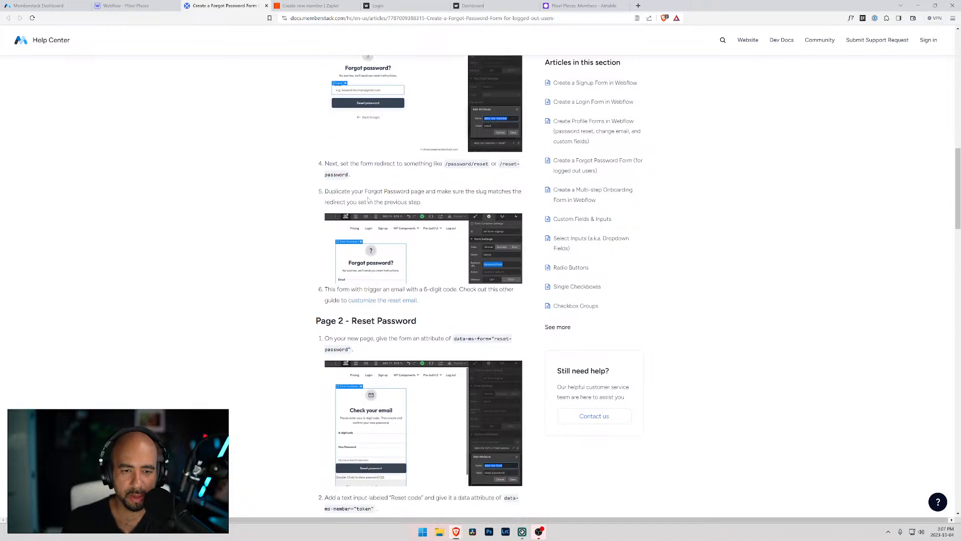
{"action": "left_click_drag", "start_coordinate": [344, 191], "coordinate": [411, 202]}
{"action": "scroll", "coordinate": [367, 195], "scroll_direction": "down", "scroll_amount": 2}
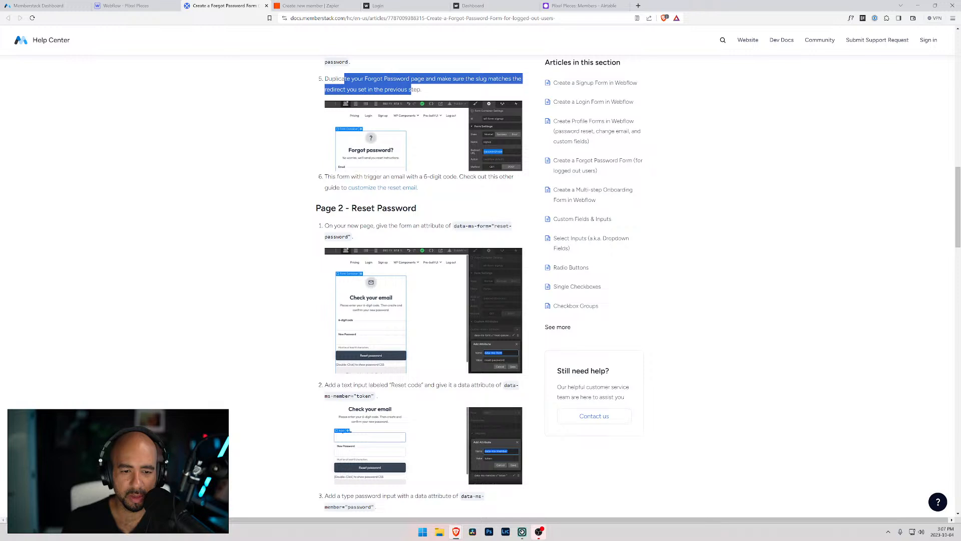
{"action": "scroll", "coordinate": [373, 258], "scroll_direction": "down", "scroll_amount": 2}
{"action": "scroll", "coordinate": [365, 333], "scroll_direction": "down", "scroll_amount": 1}
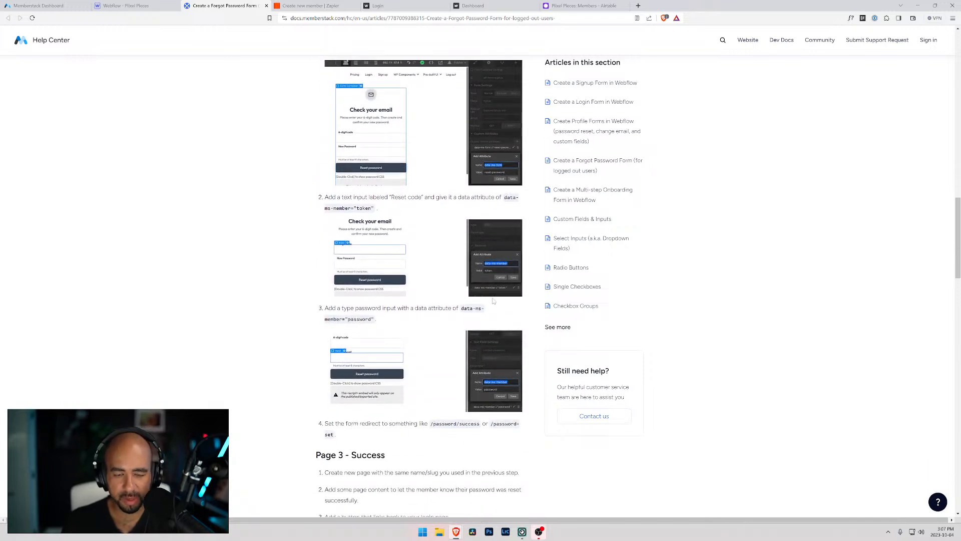
{"action": "left_click_drag", "start_coordinate": [351, 208], "coordinate": [504, 196]}
{"action": "key", "text": "ctrl+c"}
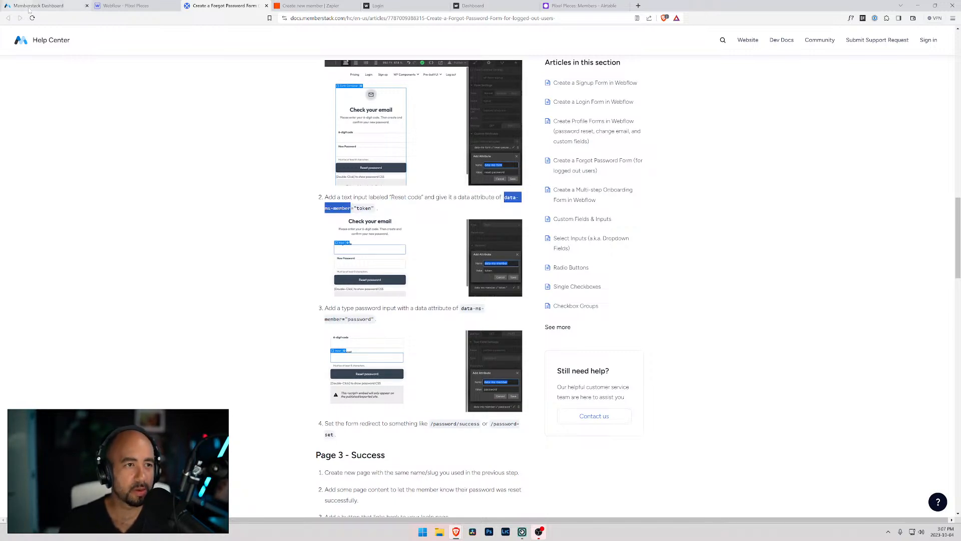
{"action": "left_click", "coordinate": [125, 6]}
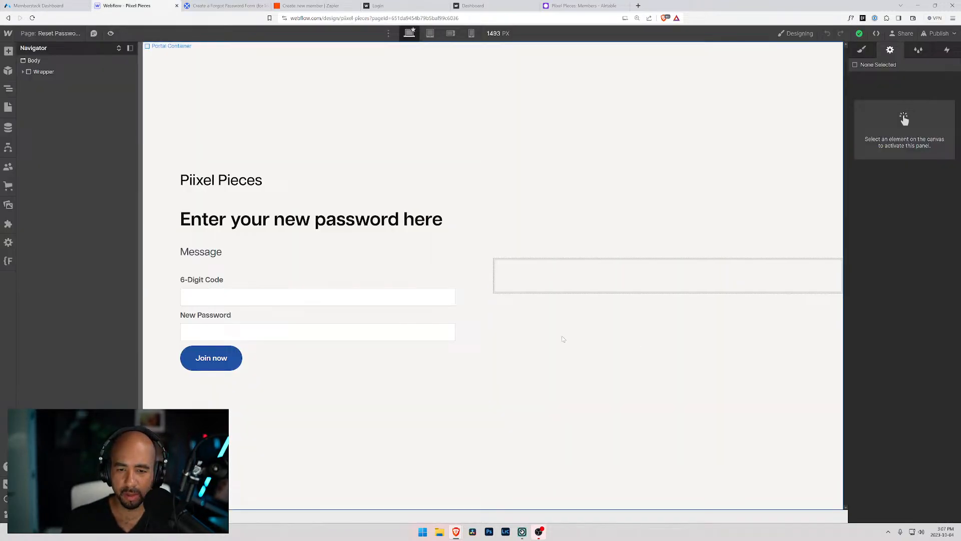
Add a data-ms-member attribute with value token to the 6-Digit Code field.
{"action": "left_click", "coordinate": [260, 299]}
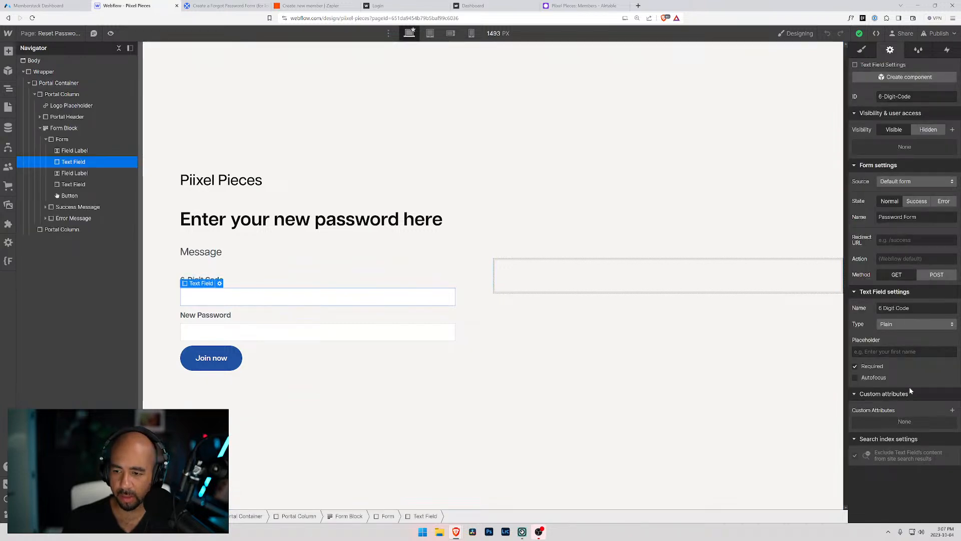
{"action": "left_click", "coordinate": [952, 410]}
{"action": "key", "text": "ctrl+v"}
{"action": "key", "text": "Tab"}
{"action": "type", "text": "token"}
{"action": "key", "text": "shift+Tab"}
{"action": "key", "text": "Return"}
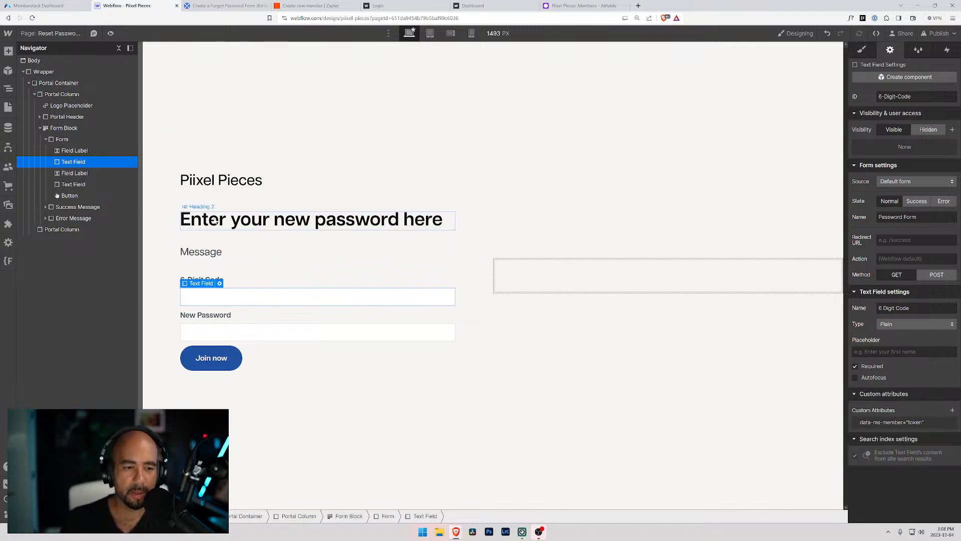
Check the attribute name in step 3 of the help article and the Memberstack attributes list.
{"action": "left_click", "coordinate": [225, 5]}
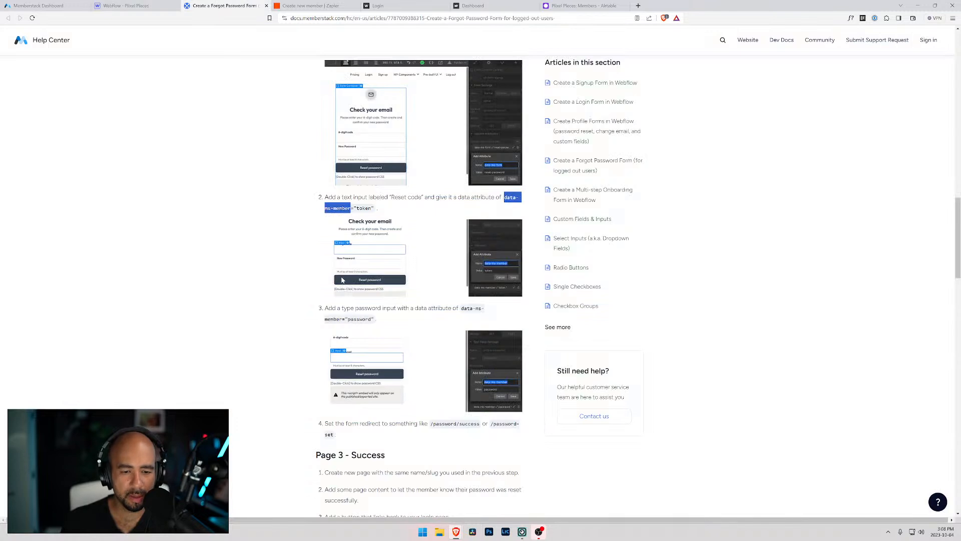
{"action": "scroll", "coordinate": [358, 316], "scroll_direction": "down", "scroll_amount": 1}
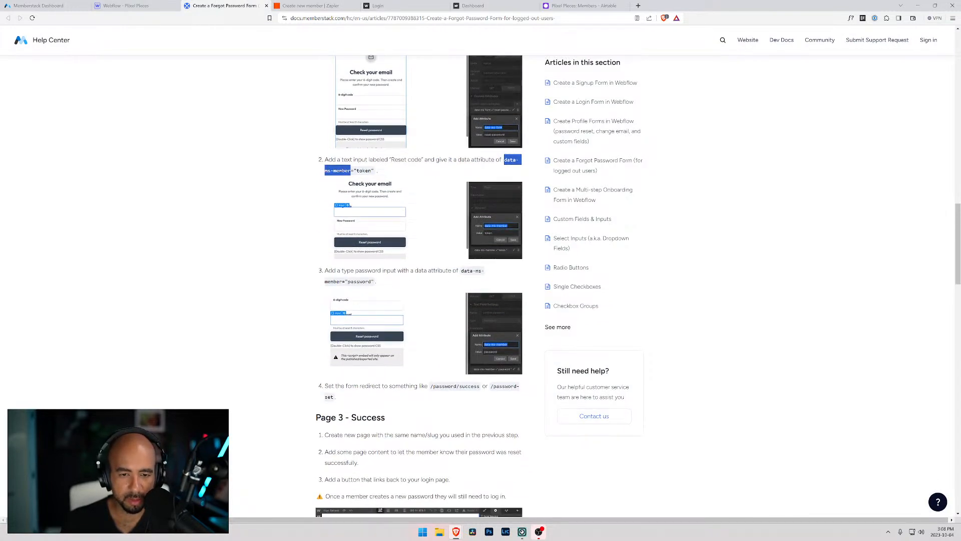
{"action": "left_click_drag", "start_coordinate": [461, 271], "coordinate": [344, 287]}
{"action": "key", "text": "ctrl+c"}
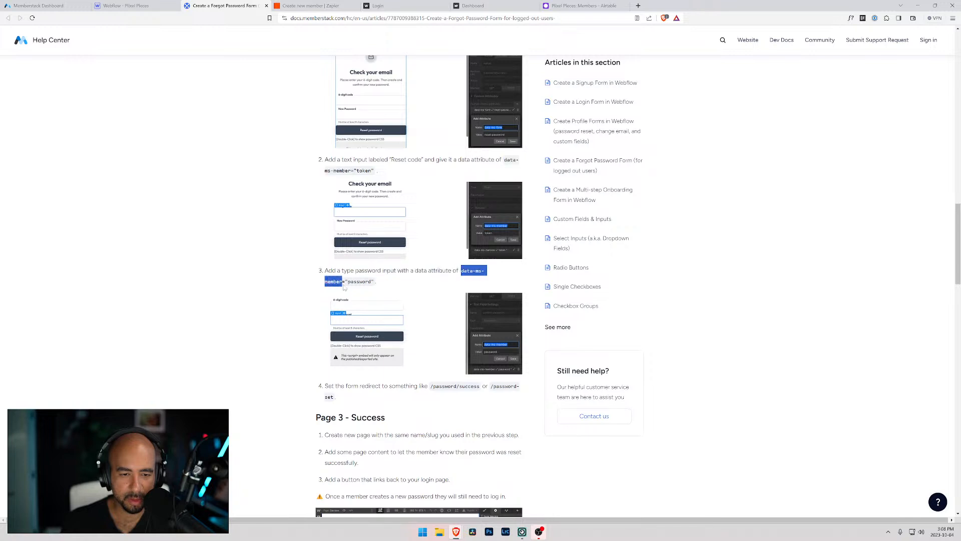
{"action": "left_click", "coordinate": [53, 4]}
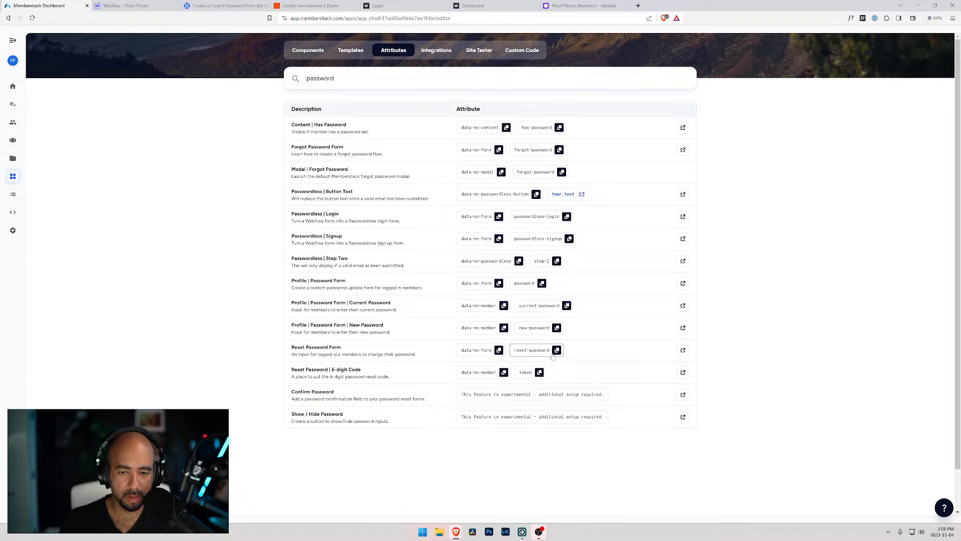
{"action": "left_click", "coordinate": [125, 5]}
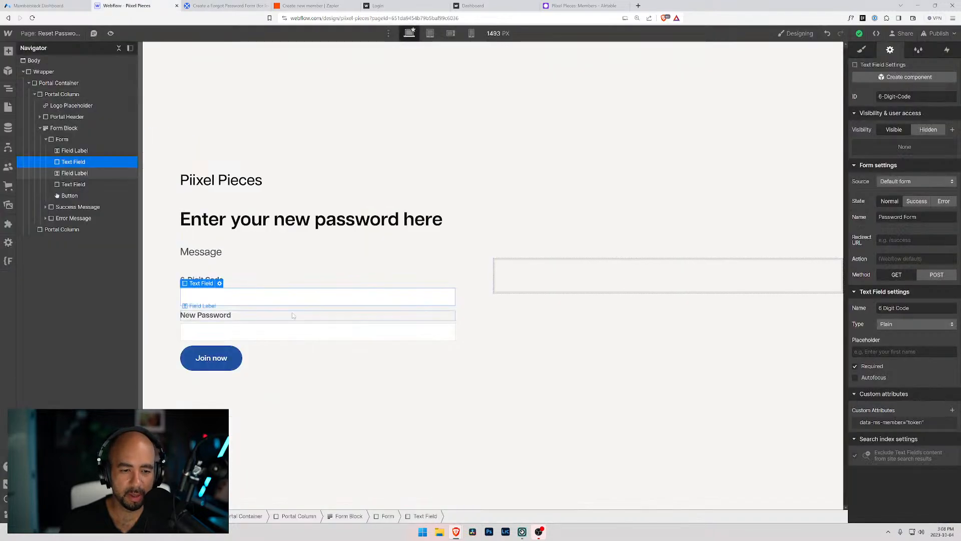
Add a data-ms-member attribute with value password to the New Password field.
{"action": "left_click", "coordinate": [291, 331]}
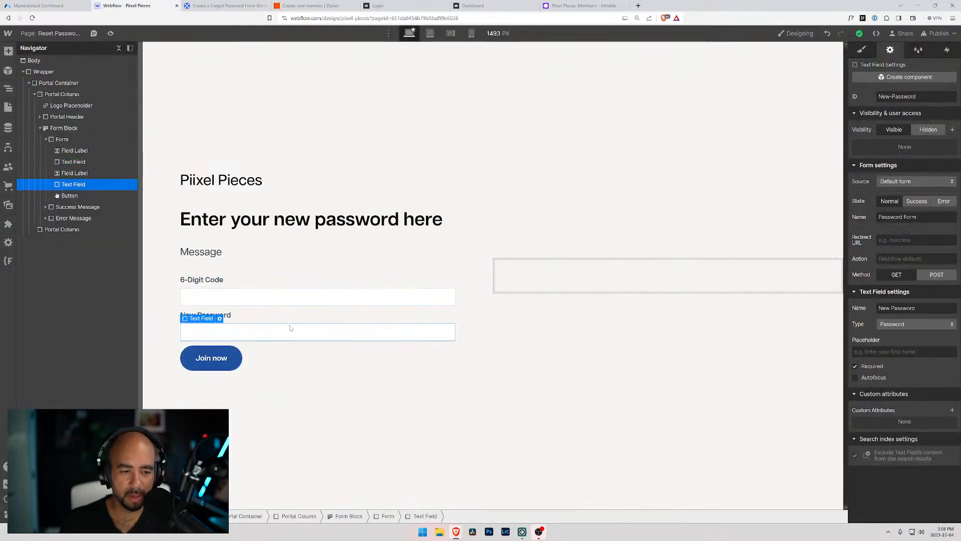
{"action": "left_click", "coordinate": [952, 410]}
{"action": "key", "text": "ctrl+v"}
{"action": "key", "text": "Tab"}
{"action": "type", "text": "password"}
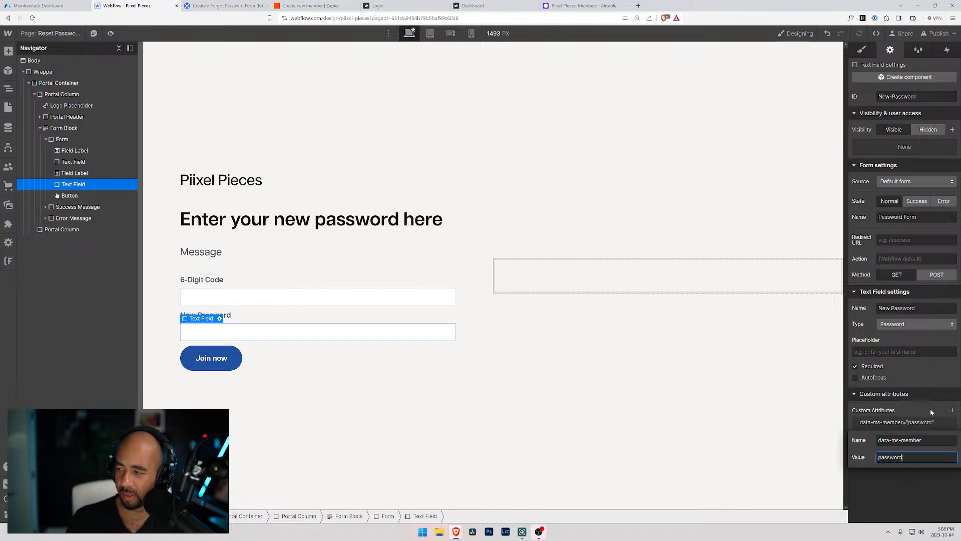
{"action": "key", "text": "shift+Tab"}
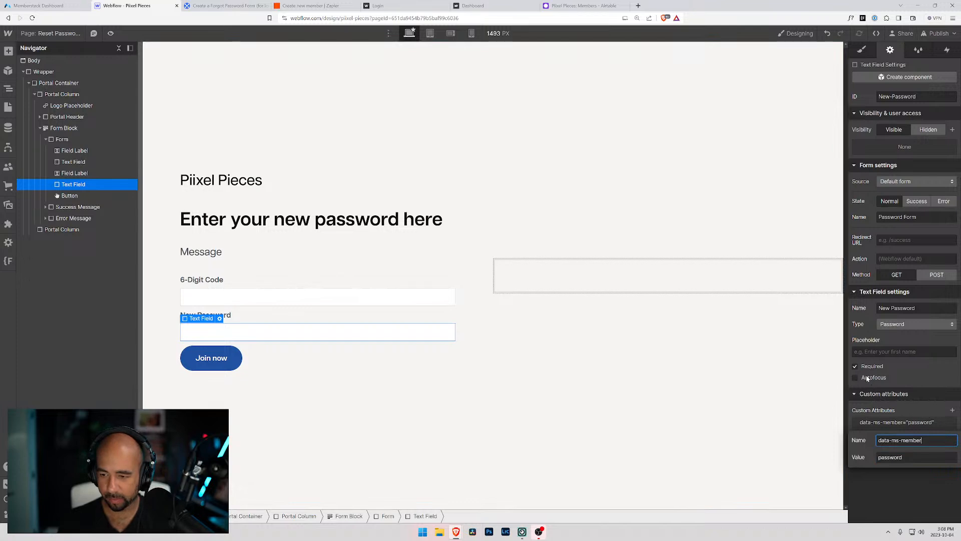
{"action": "left_click", "coordinate": [50, 6]}
{"action": "left_click", "coordinate": [225, 6]}
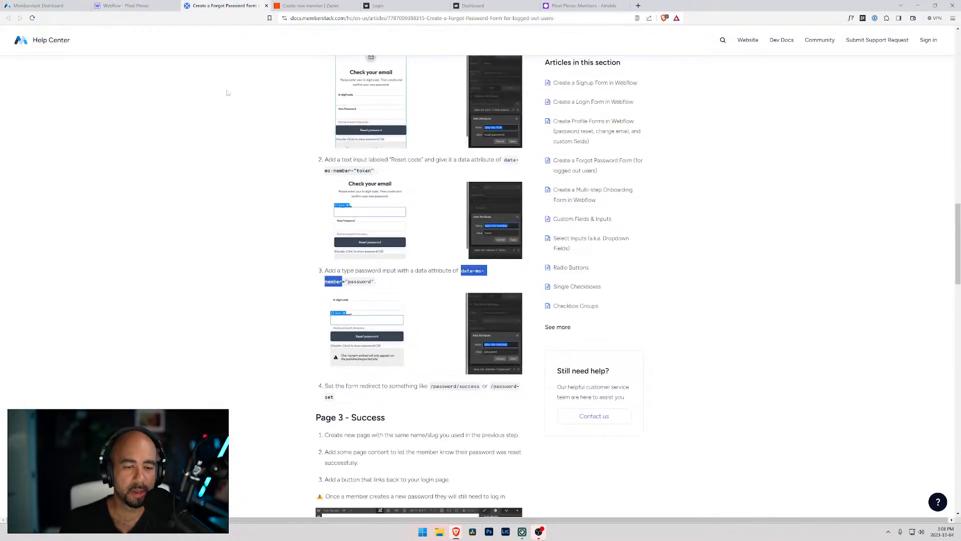
Read the help article's Page 3 - Success steps, including the login button step, then return to Webflow.
{"action": "scroll", "coordinate": [291, 220], "scroll_direction": "down", "scroll_amount": 5}
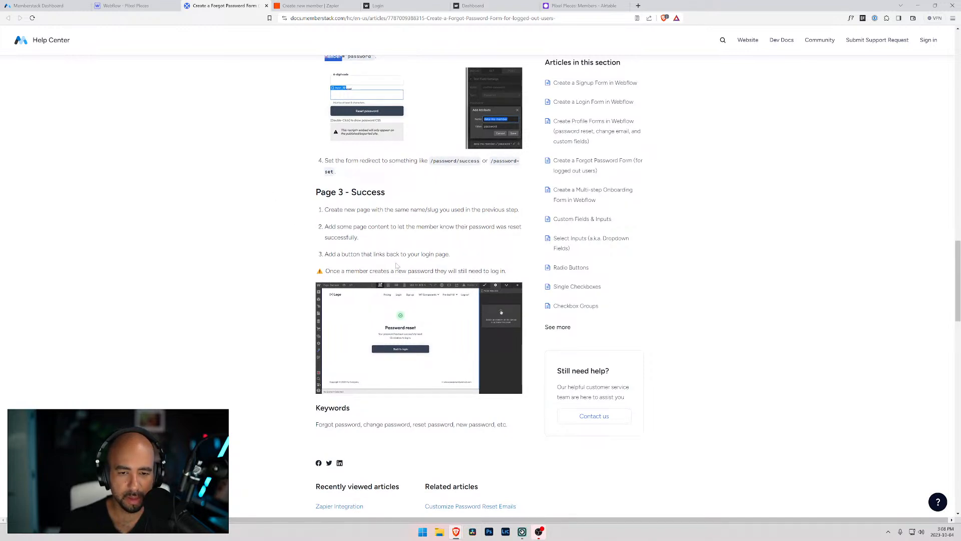
{"action": "left_click_drag", "start_coordinate": [325, 210], "coordinate": [396, 227]}
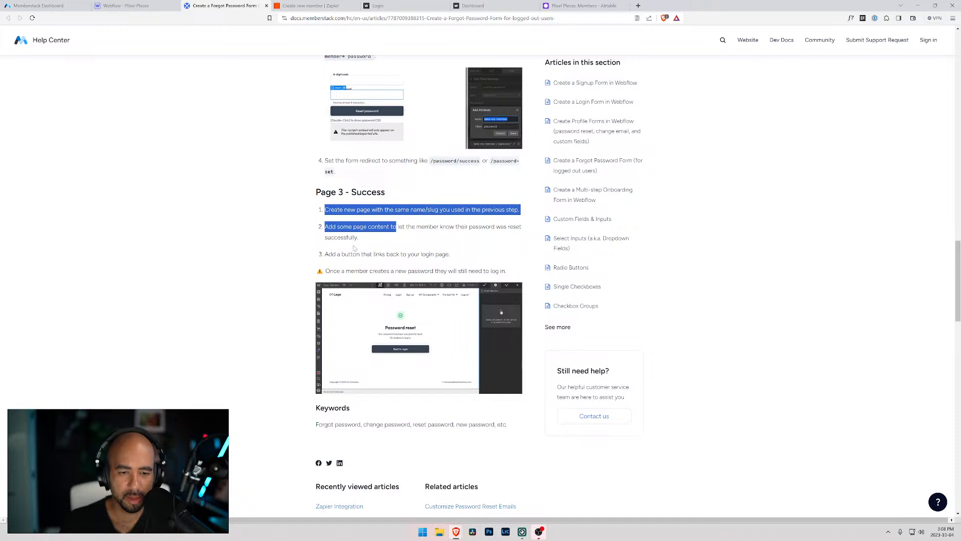
{"action": "mouse_move", "coordinate": [329, 255]}
{"action": "left_mouse_down"}
{"action": "mouse_move", "coordinate": [422, 254]}
{"action": "mouse_move", "coordinate": [328, 254]}
{"action": "left_mouse_up"}
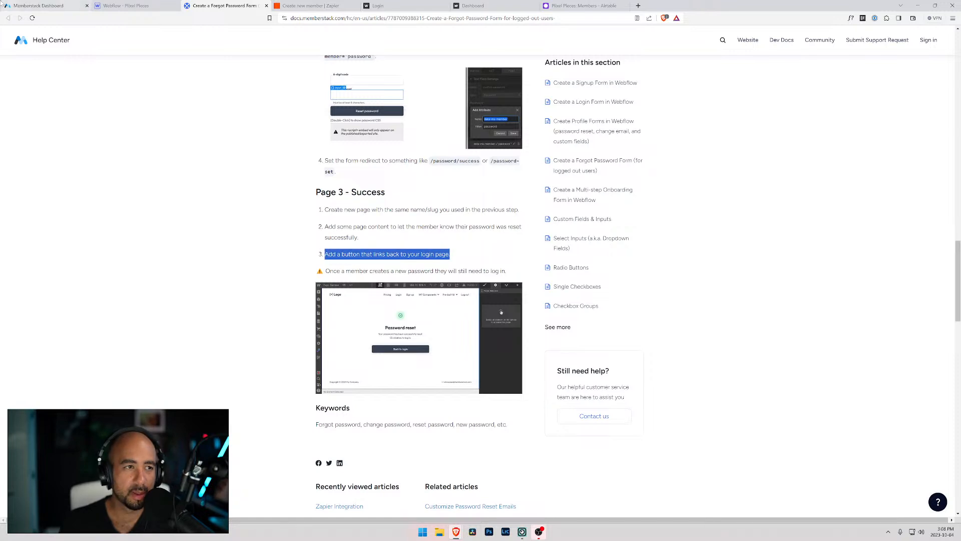
{"action": "left_click", "coordinate": [43, 6]}
{"action": "left_click", "coordinate": [122, 6]}
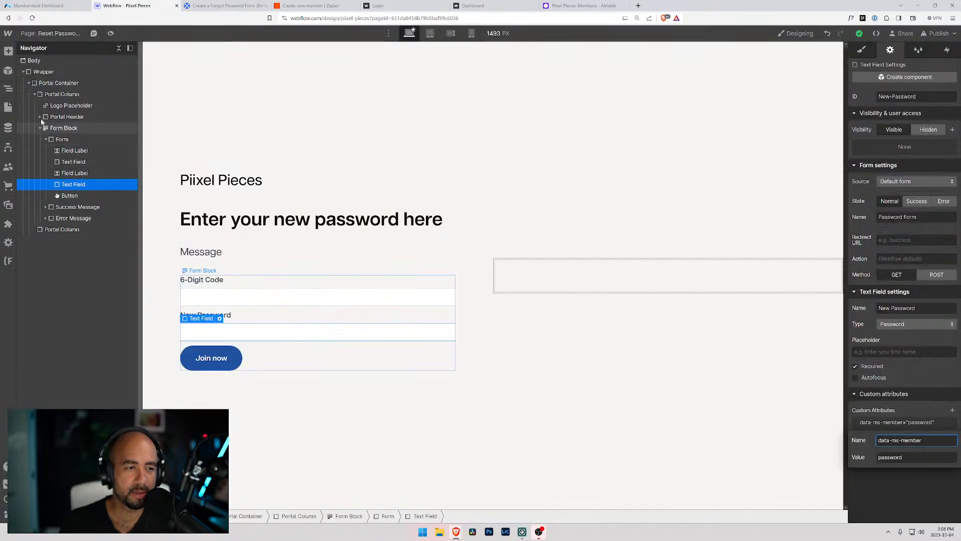
Duplicate the Reset Password page as a new page named 'Success'.
{"action": "left_click", "coordinate": [28, 83]}
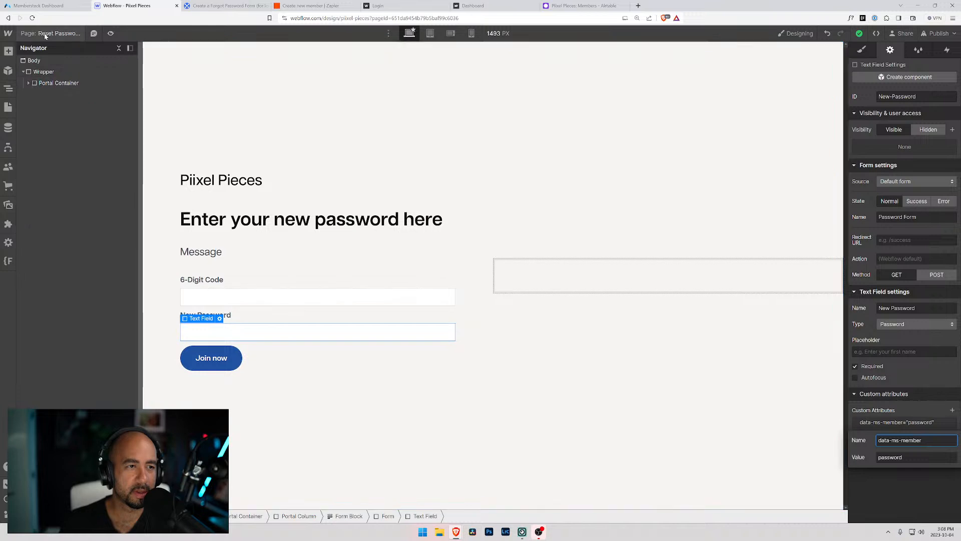
{"action": "left_click", "coordinate": [8, 106]}
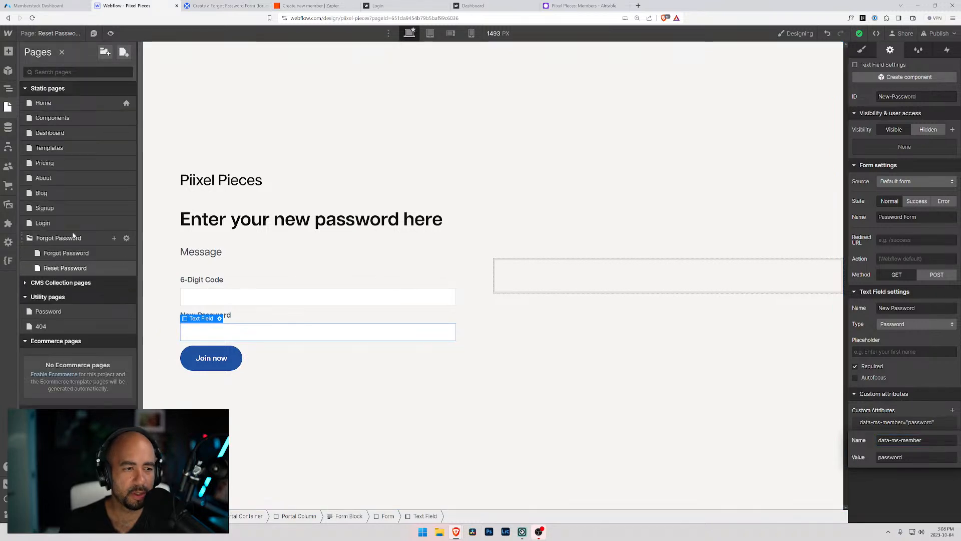
{"action": "left_click", "coordinate": [128, 270]}
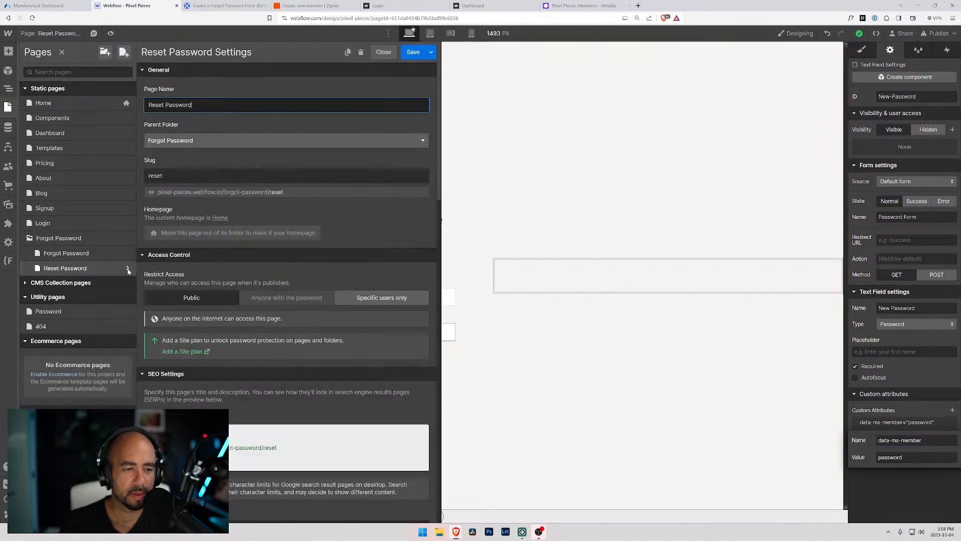
{"action": "left_click", "coordinate": [347, 52]}
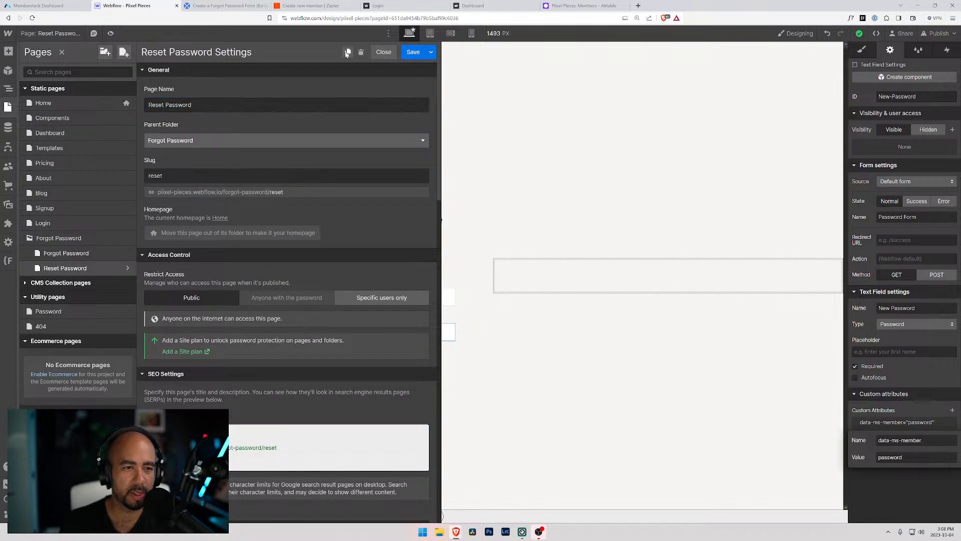
{"action": "type", "text": "Success"}
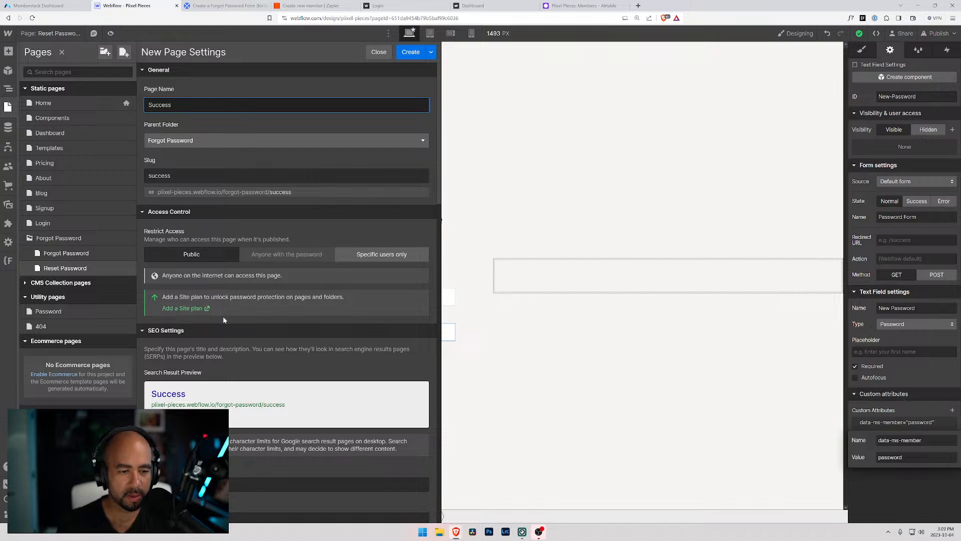
{"action": "left_click", "coordinate": [411, 52]}
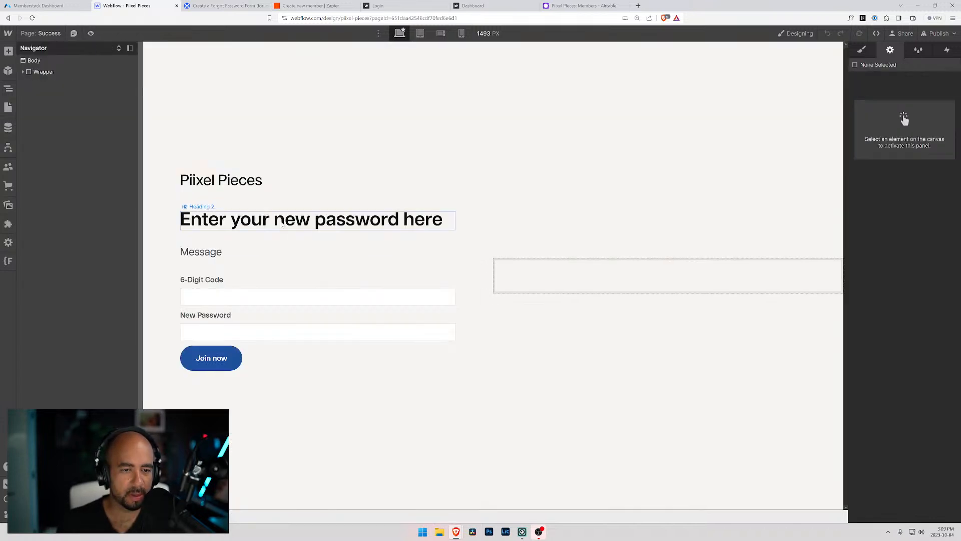
Change the Success page heading to 'Your password has been reset!'.
{"action": "left_click", "coordinate": [286, 220]}
{"action": "key", "text": "ctrl+a"}
{"action": "type", "text": "You"}
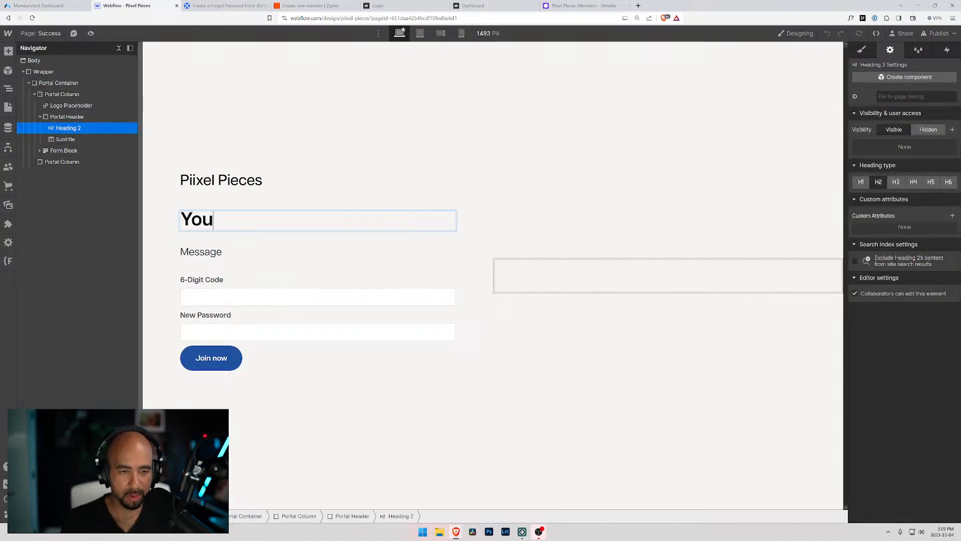
{"action": "type", "text": "r password has been reset!"}
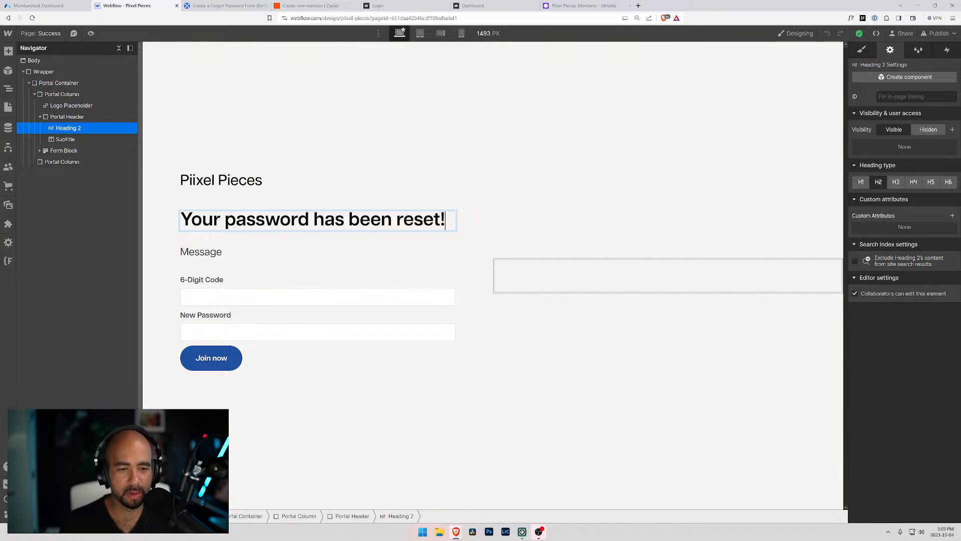
Delete the Message subtitle and the Form Block from the Success page.
{"action": "left_click", "coordinate": [231, 258]}
{"action": "key", "text": "Delete"}
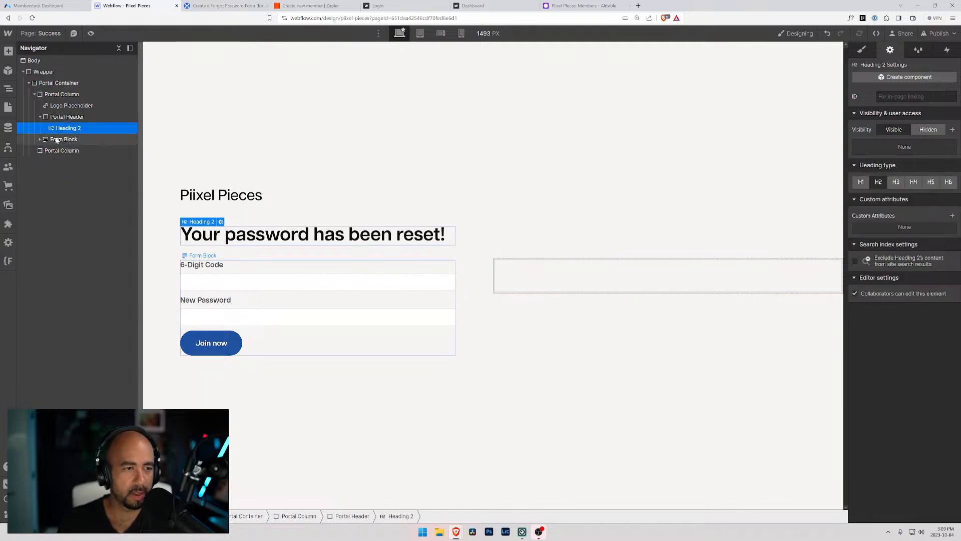
{"action": "left_click", "coordinate": [57, 139]}
{"action": "key", "text": "Delete"}
{"action": "left_click", "coordinate": [40, 117]}
Insert a text link below the heading reading 'Login'.
{"action": "key", "text": "ctrl+e"}
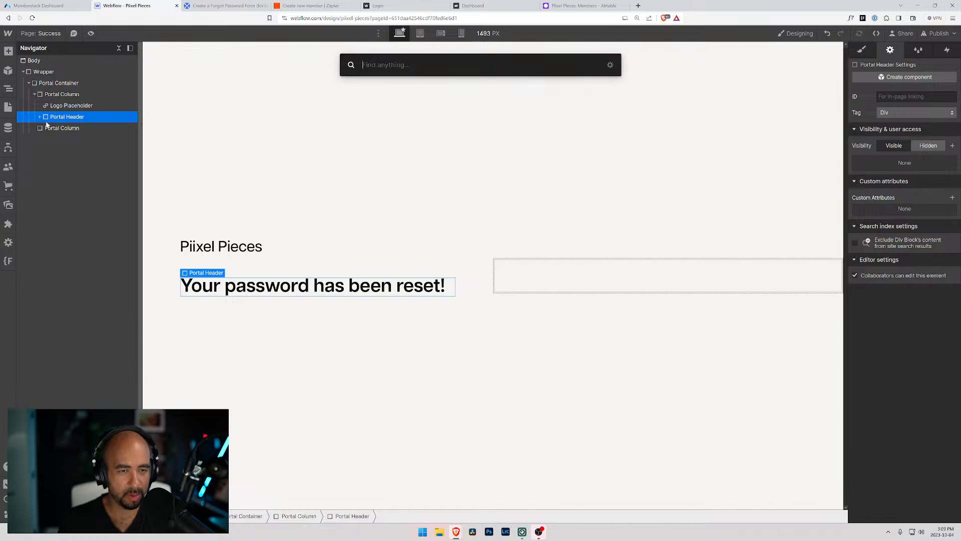
{"action": "type", "text": "link"}
{"action": "key", "text": "Down"}
{"action": "key", "text": "Return"}
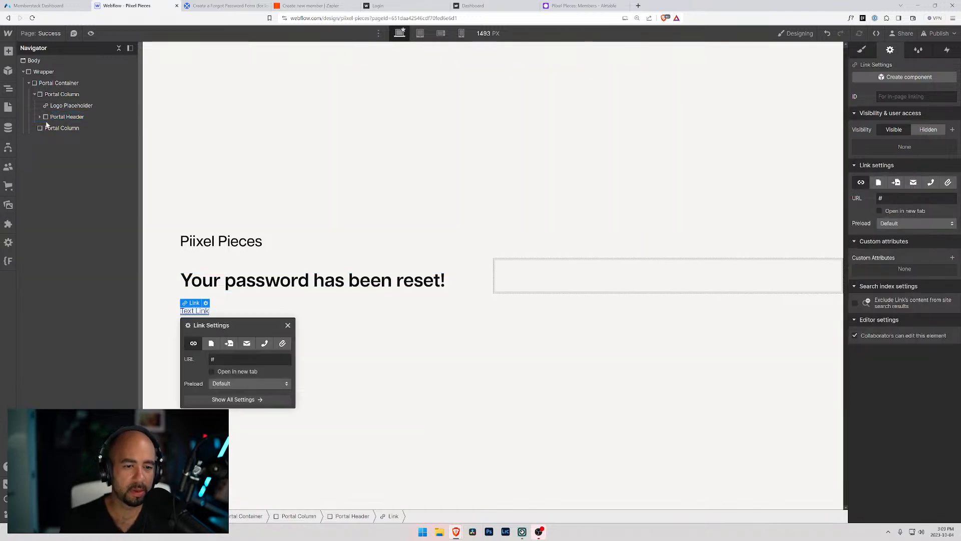
{"action": "double_click", "coordinate": [195, 311]}
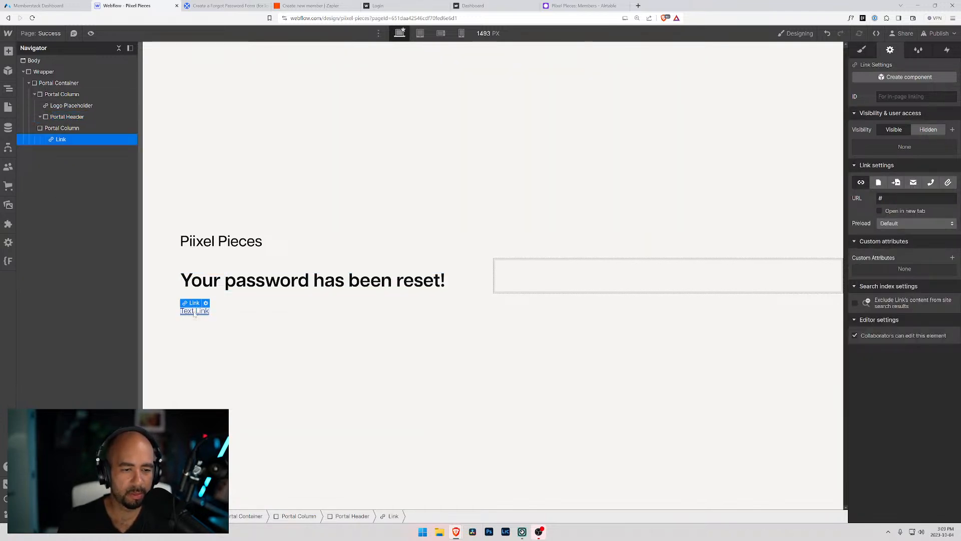
{"action": "key", "text": "BackSpace"}
{"action": "type", "text": "Login"}
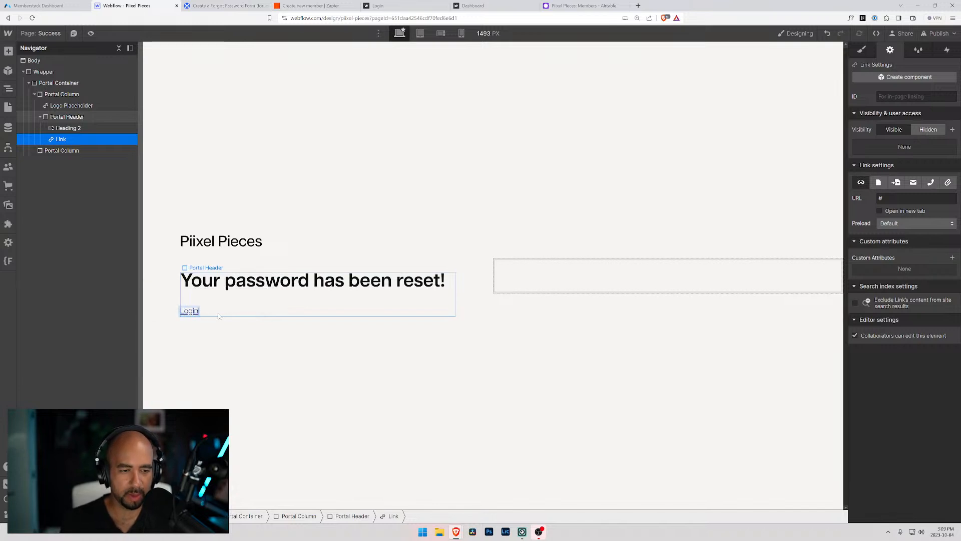
Apply the existing Button class to the Login link.
{"action": "left_click", "coordinate": [50, 129]}
{"action": "left_click", "coordinate": [58, 140]}
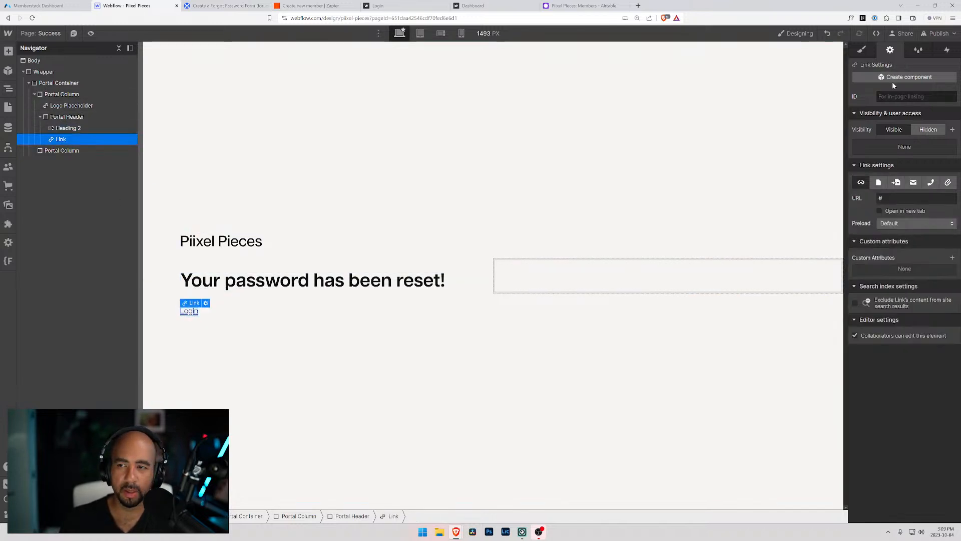
{"action": "left_click", "coordinate": [862, 50]}
{"action": "left_click", "coordinate": [896, 108]}
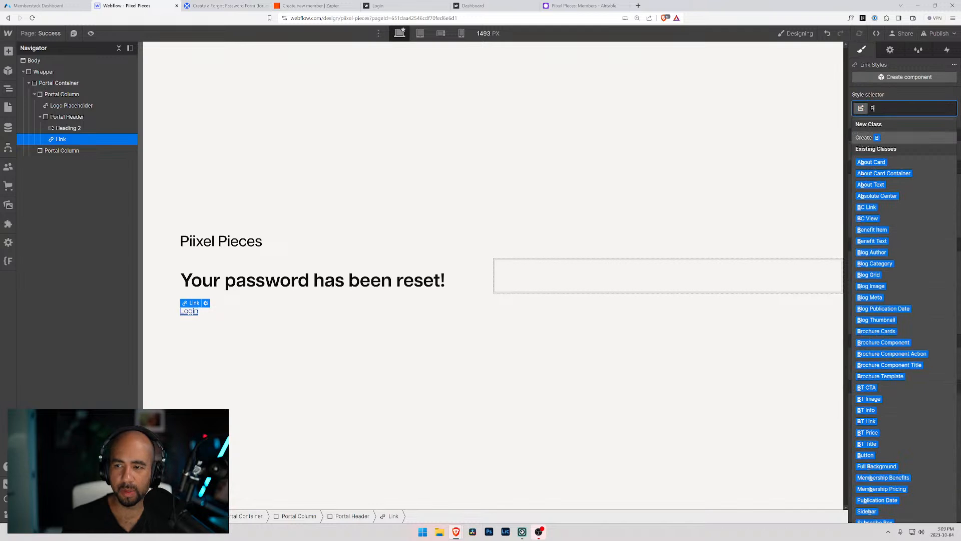
{"action": "type", "text": "Bytti="}
{"action": "key", "text": "BackSpace"}
{"action": "key", "text": "BackSpace"}
{"action": "key", "text": "BackSpace"}
{"action": "key", "text": "BackSpace"}
{"action": "key", "text": "BackSpace"}
{"action": "key", "text": "BackSpace"}
{"action": "type", "text": "Butt"}
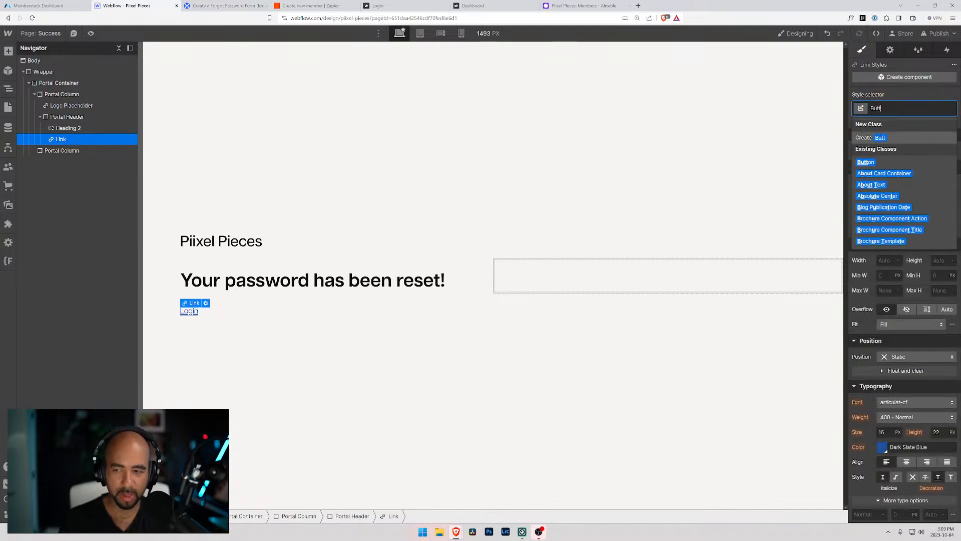
{"action": "key", "text": "Down"}
{"action": "key", "text": "Return"}
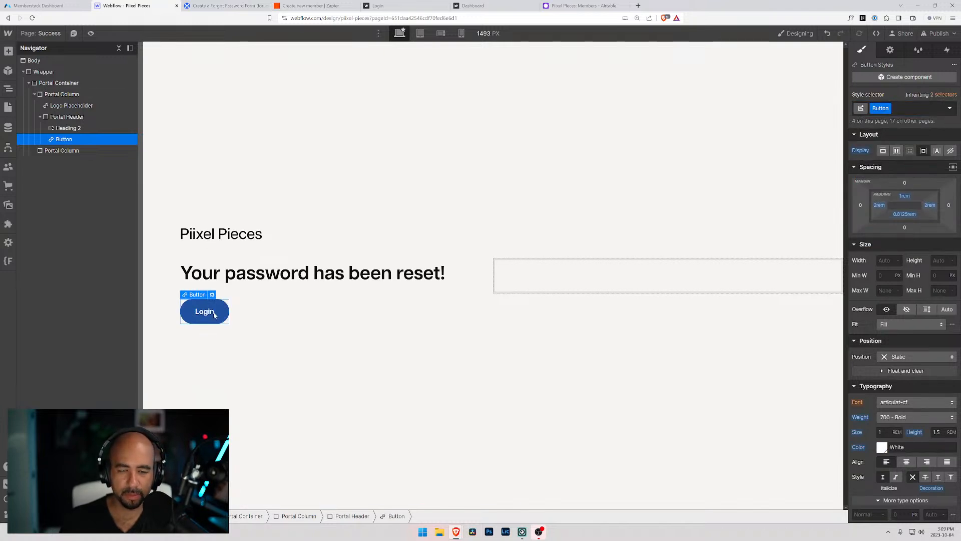
Set the Login button's link type to Page and pick its destination page.
{"action": "left_click", "coordinate": [213, 295]}
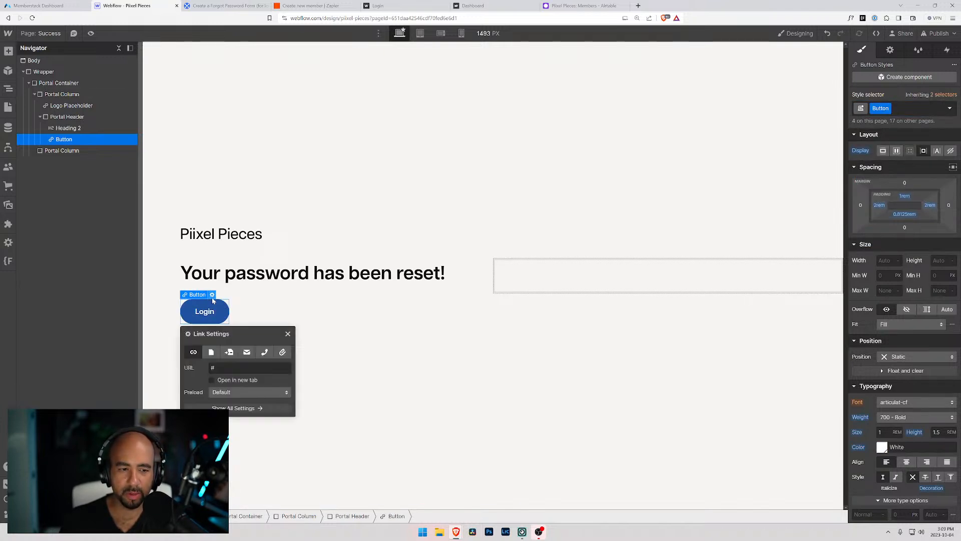
{"action": "left_click", "coordinate": [211, 352]}
{"action": "left_click", "coordinate": [224, 370]}
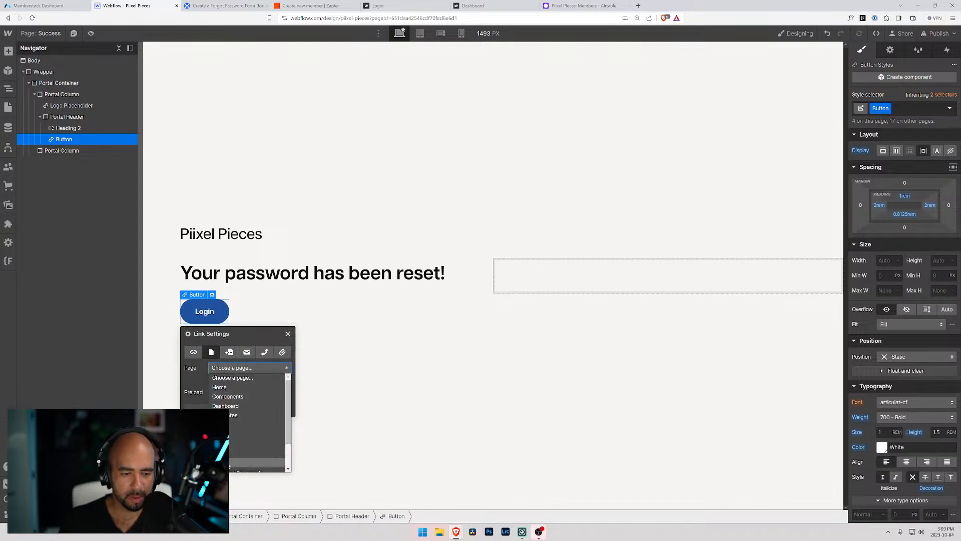
{"action": "left_click", "coordinate": [246, 463]}
{"action": "left_click", "coordinate": [353, 352]}
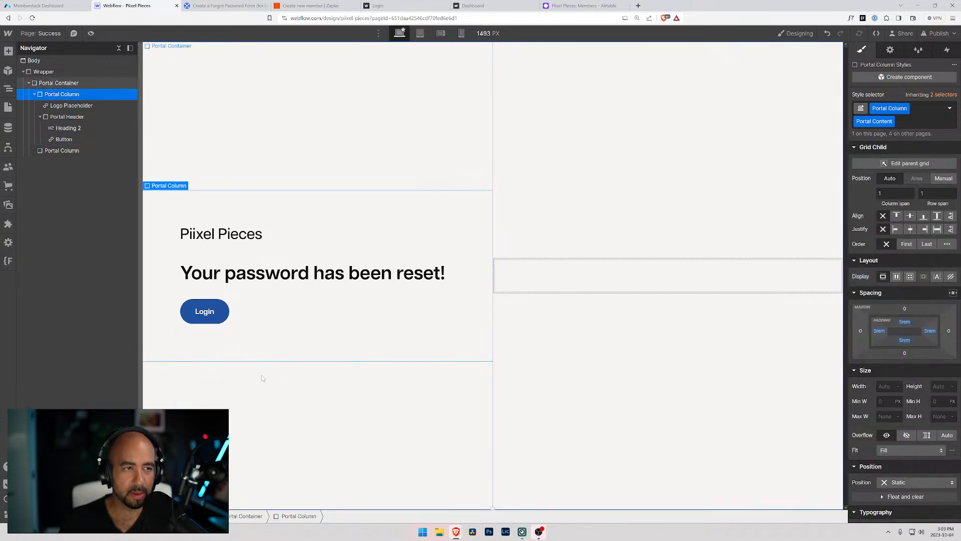
{"action": "left_click", "coordinate": [50, 5]}
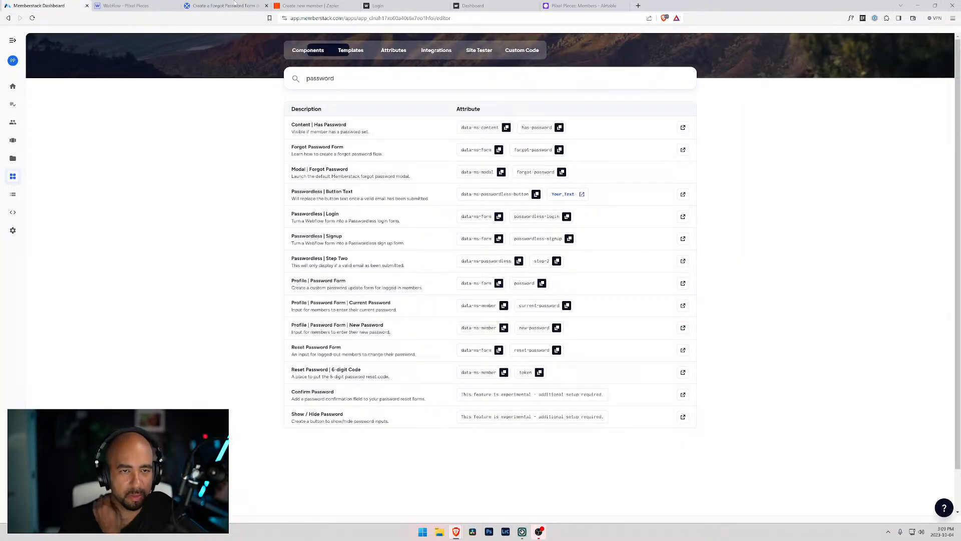
Return to the forgot-password help article and highlight the success redirect path.
{"action": "left_click", "coordinate": [213, 5]}
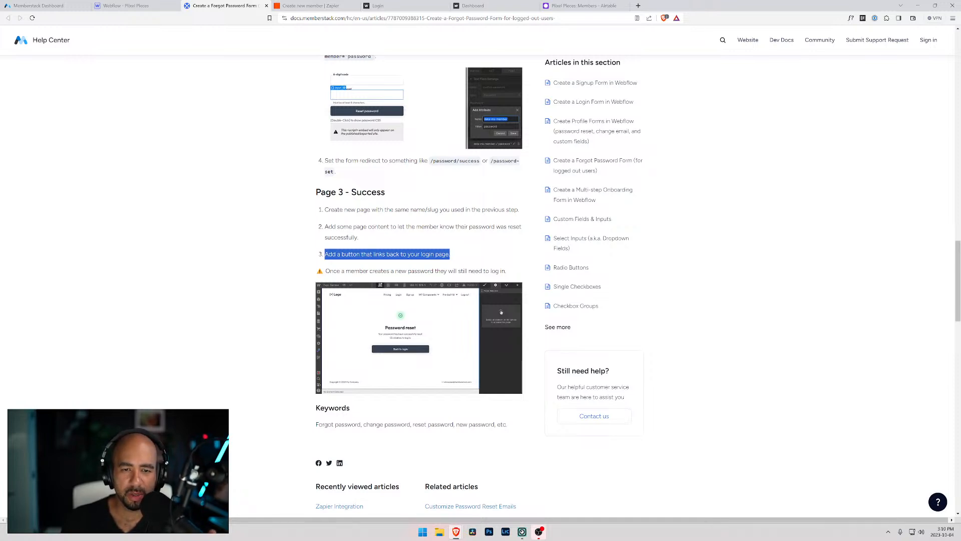
{"action": "scroll", "coordinate": [460, 224], "scroll_direction": "up", "scroll_amount": 2}
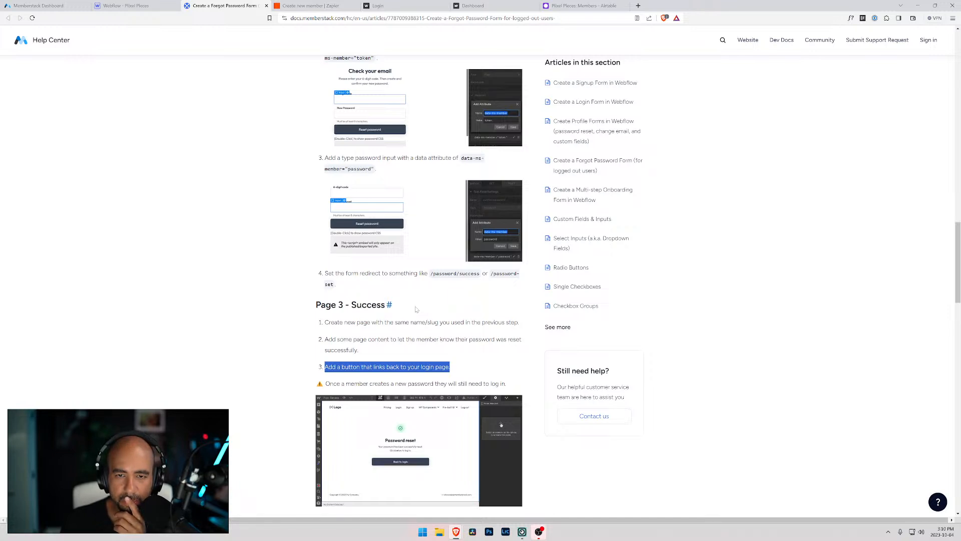
{"action": "scroll", "coordinate": [417, 310], "scroll_direction": "up", "scroll_amount": 7}
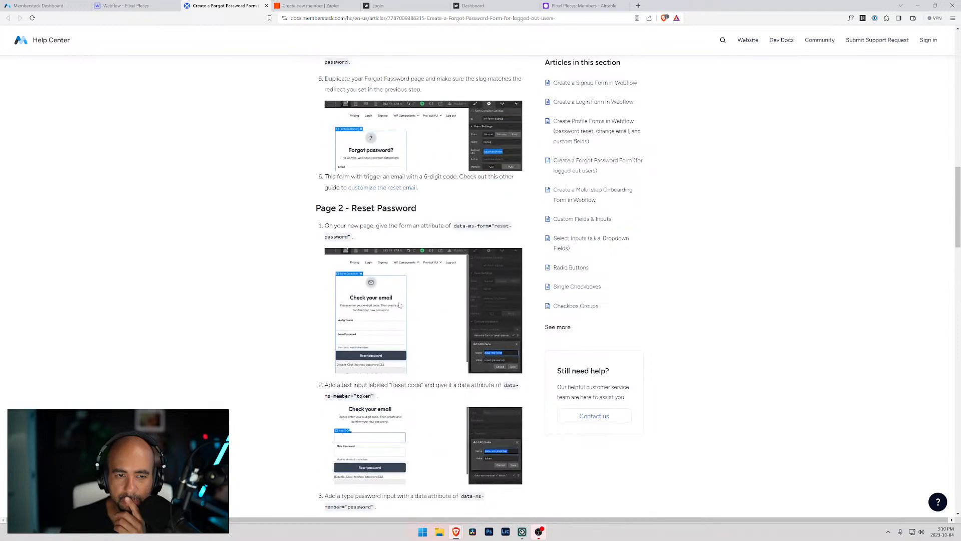
{"action": "scroll", "coordinate": [400, 305], "scroll_direction": "up", "scroll_amount": 4}
{"action": "scroll", "coordinate": [400, 306], "scroll_direction": "down", "scroll_amount": 10}
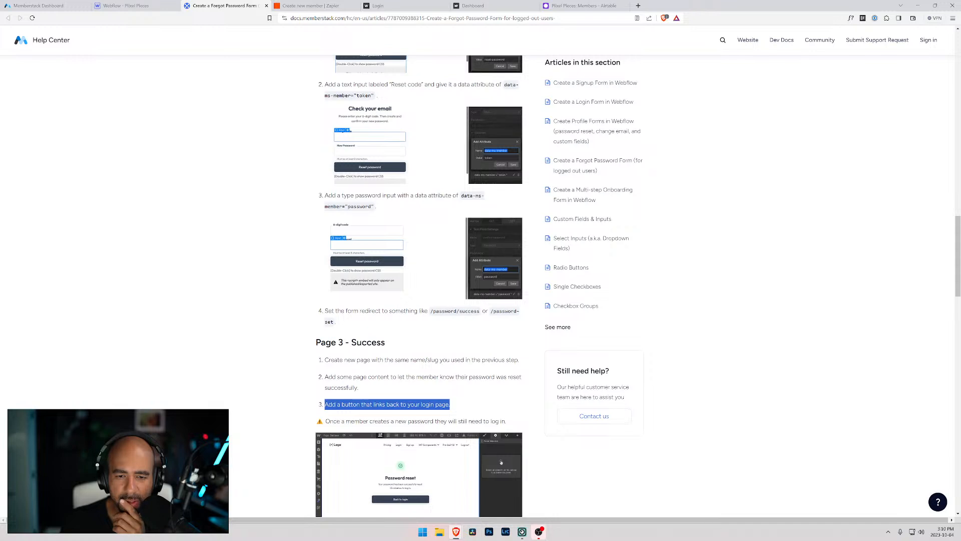
{"action": "mouse_move", "coordinate": [451, 311]}
{"action": "left_mouse_down"}
{"action": "mouse_move", "coordinate": [480, 311]}
{"action": "mouse_move", "coordinate": [468, 311]}
{"action": "left_mouse_up"}
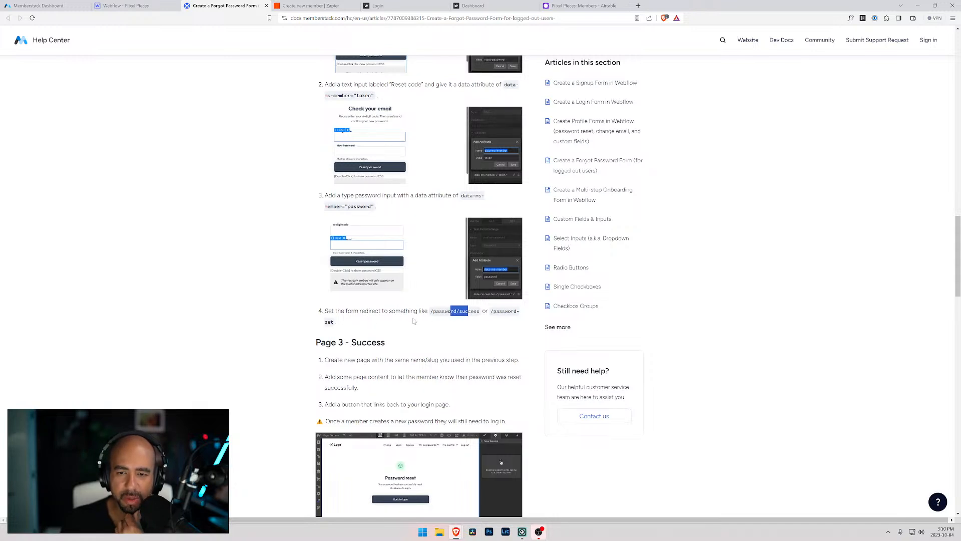
Scroll through Page 2 and Page 3 and highlight the step redirecting the form to /password/success.
{"action": "scroll", "coordinate": [414, 322], "scroll_direction": "up", "scroll_amount": 5}
{"action": "scroll", "coordinate": [414, 322], "scroll_direction": "up", "scroll_amount": 10}
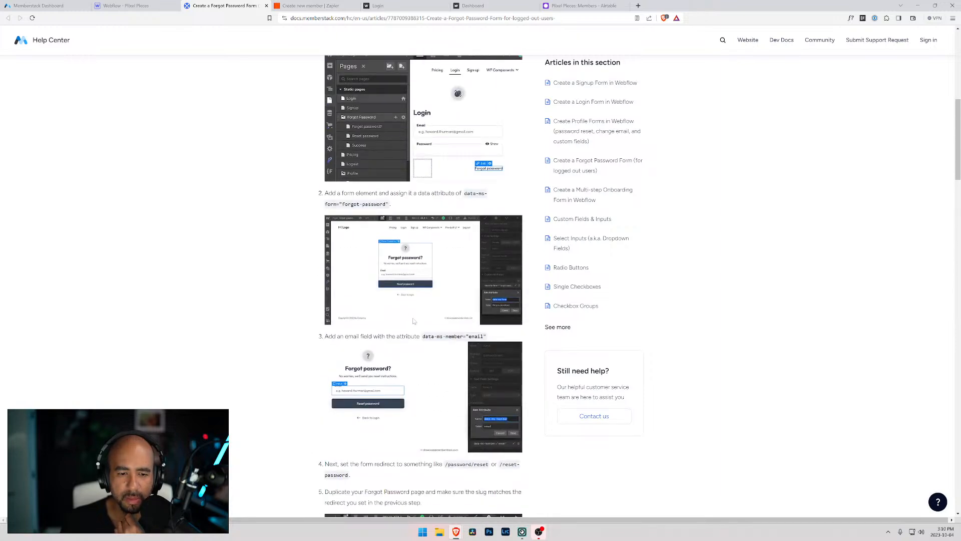
{"action": "scroll", "coordinate": [414, 321], "scroll_direction": "down", "scroll_amount": 10}
{"action": "scroll", "coordinate": [414, 321], "scroll_direction": "up", "scroll_amount": 4}
{"action": "scroll", "coordinate": [414, 322], "scroll_direction": "down", "scroll_amount": 4}
{"action": "scroll", "coordinate": [414, 321], "scroll_direction": "down", "scroll_amount": 2}
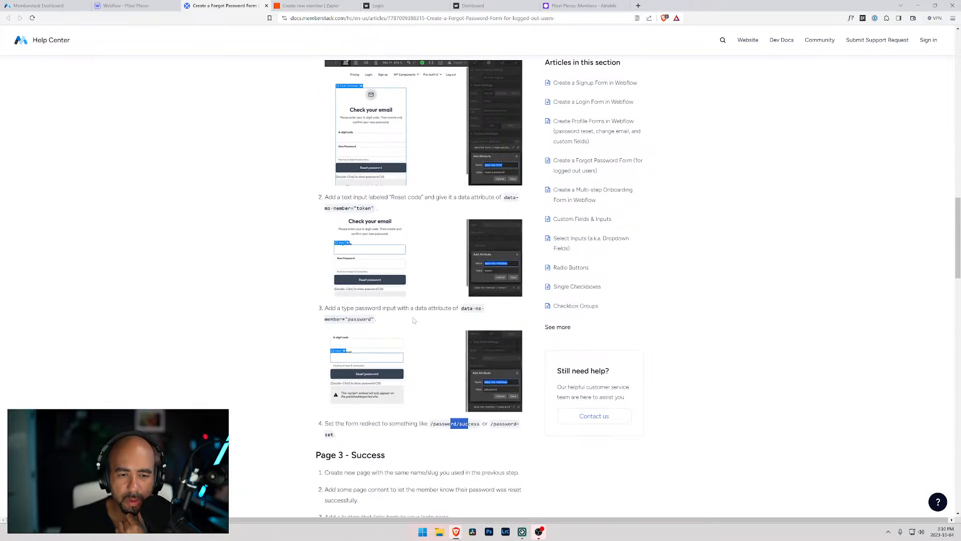
{"action": "scroll", "coordinate": [414, 320], "scroll_direction": "down", "scroll_amount": 4}
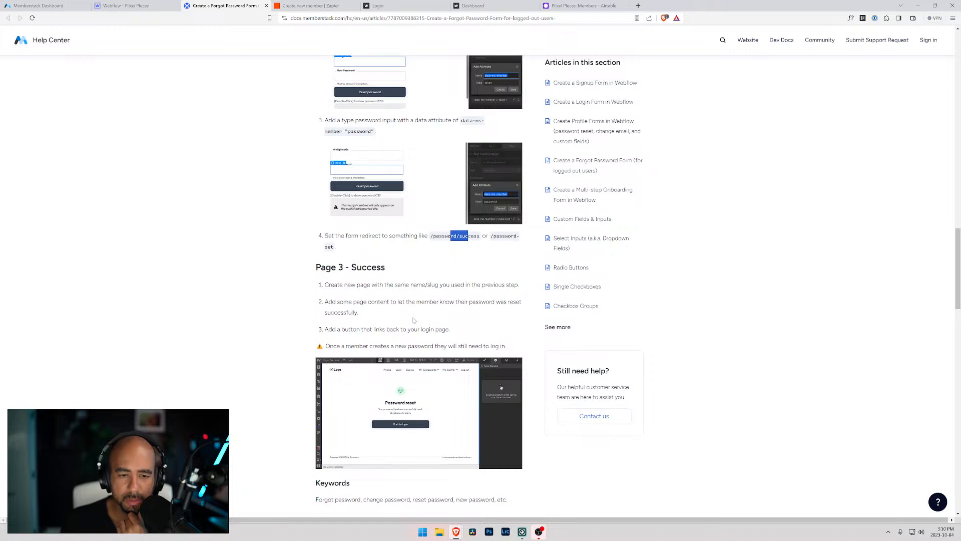
{"action": "scroll", "coordinate": [414, 320], "scroll_direction": "down", "scroll_amount": 3}
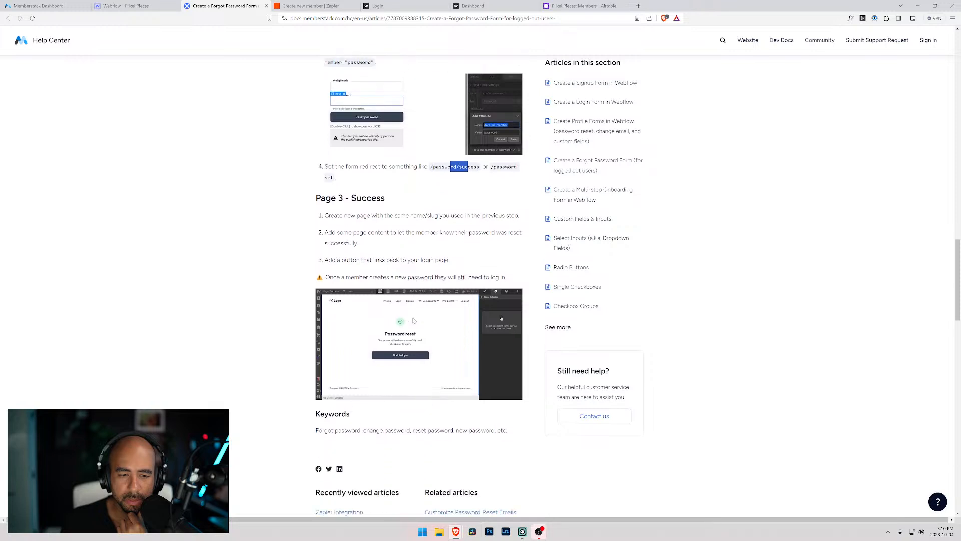
{"action": "scroll", "coordinate": [299, 266], "scroll_direction": "down", "scroll_amount": 3}
{"action": "scroll", "coordinate": [321, 280], "scroll_direction": "up", "scroll_amount": 7}
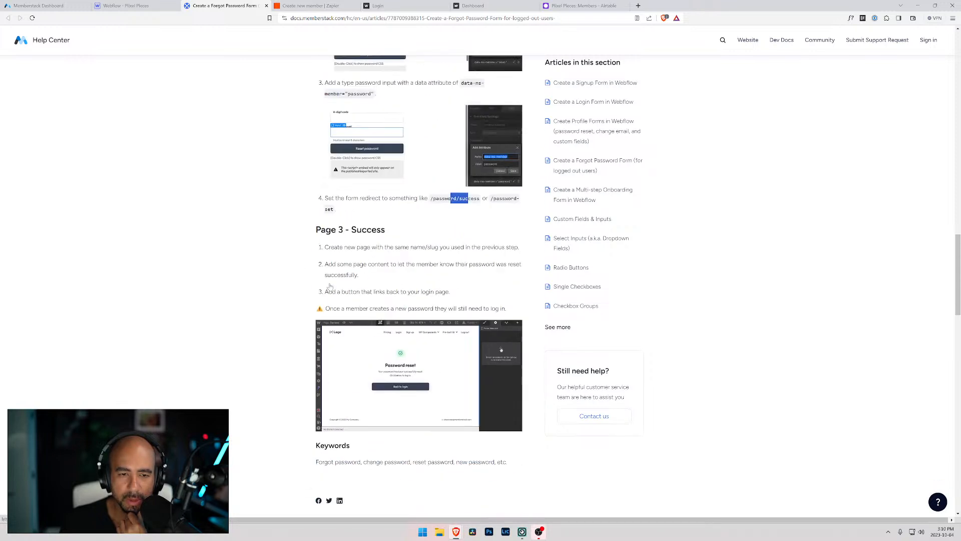
{"action": "mouse_move", "coordinate": [325, 310]}
{"action": "left_mouse_down"}
{"action": "mouse_move", "coordinate": [521, 320]}
{"action": "mouse_move", "coordinate": [333, 322]}
{"action": "left_mouse_up"}
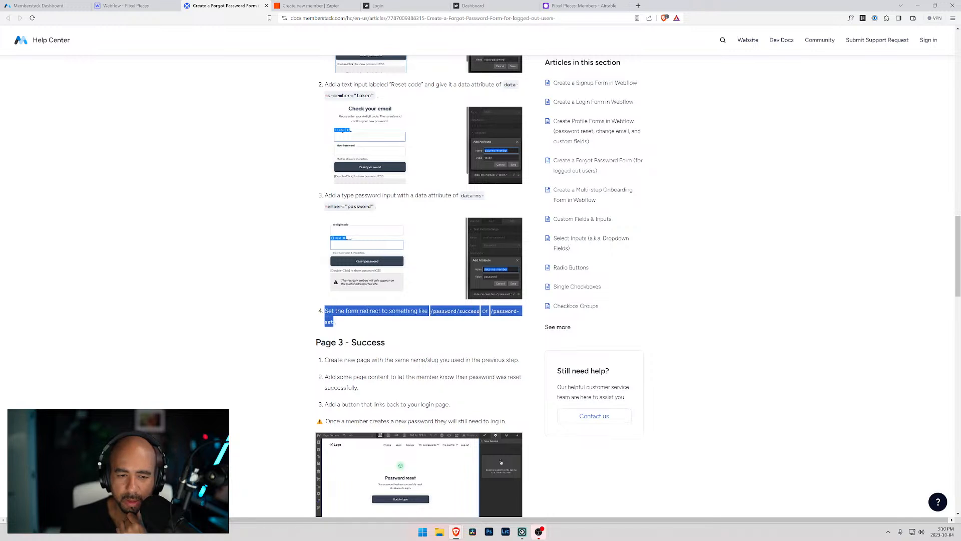
Open the Reset Password page's form settings and start entering a redirect URL.
{"action": "left_click", "coordinate": [125, 5]}
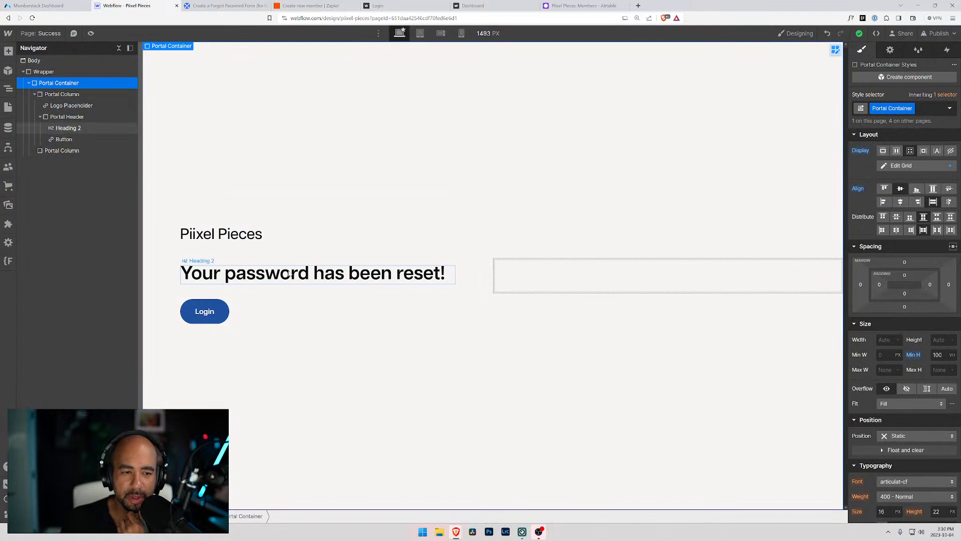
{"action": "left_click", "coordinate": [48, 33]}
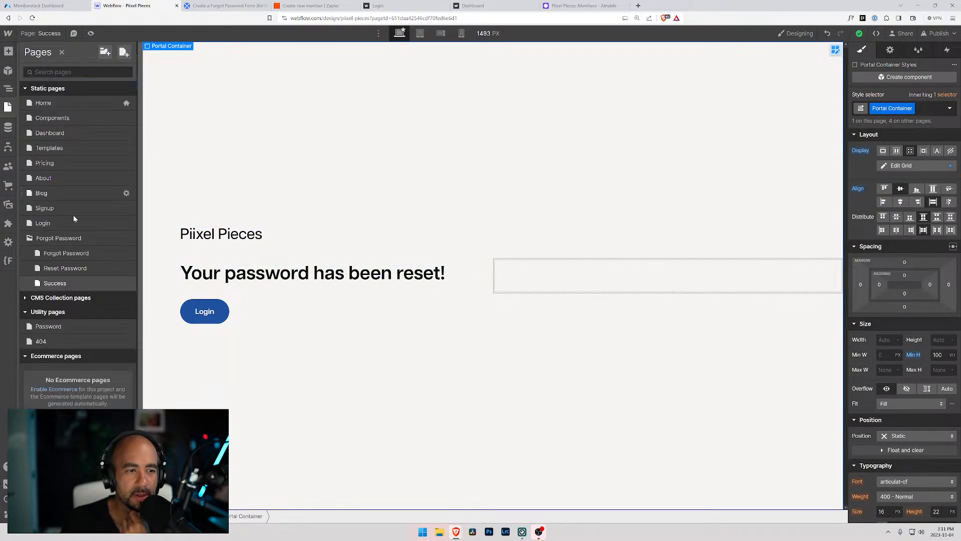
{"action": "left_click", "coordinate": [66, 268]}
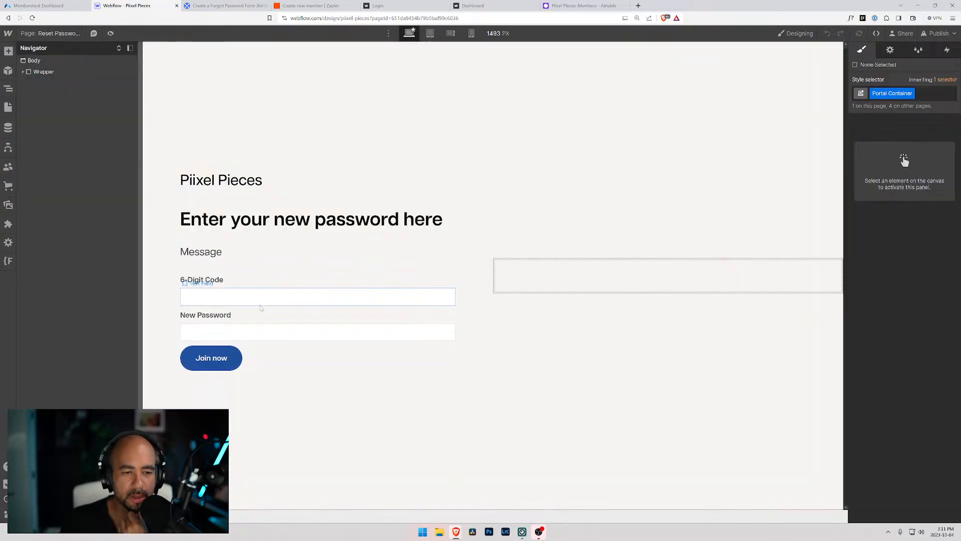
{"action": "left_click", "coordinate": [248, 349]}
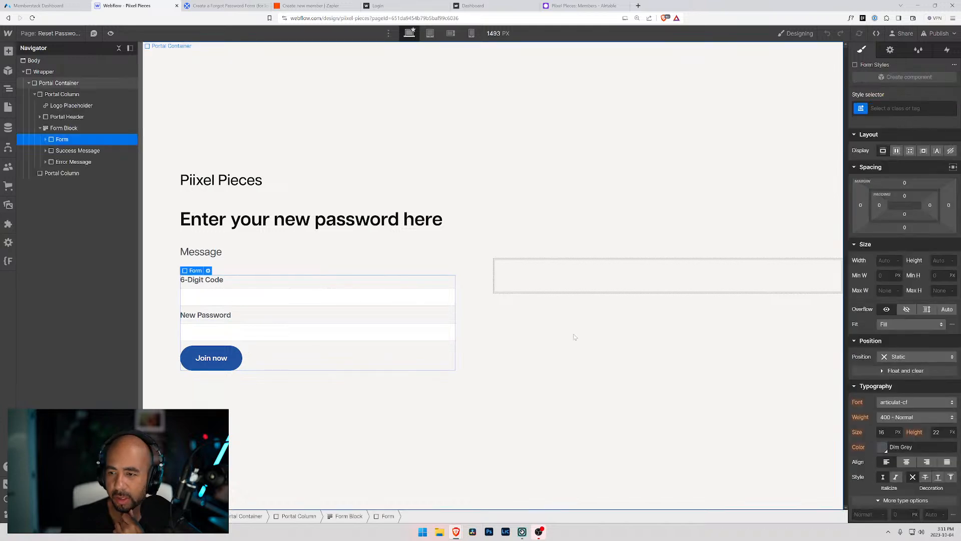
{"action": "left_click", "coordinate": [890, 50]}
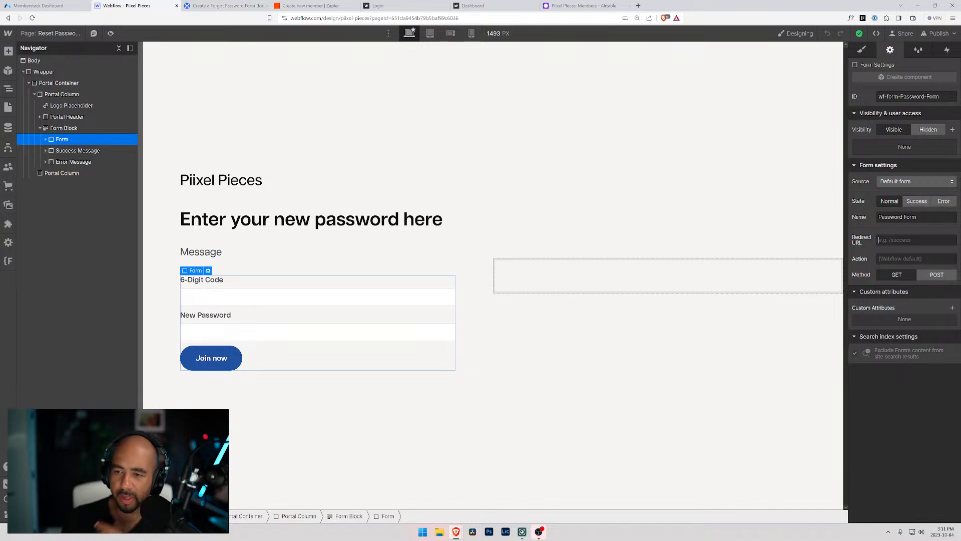
{"action": "type", "text": "/"}
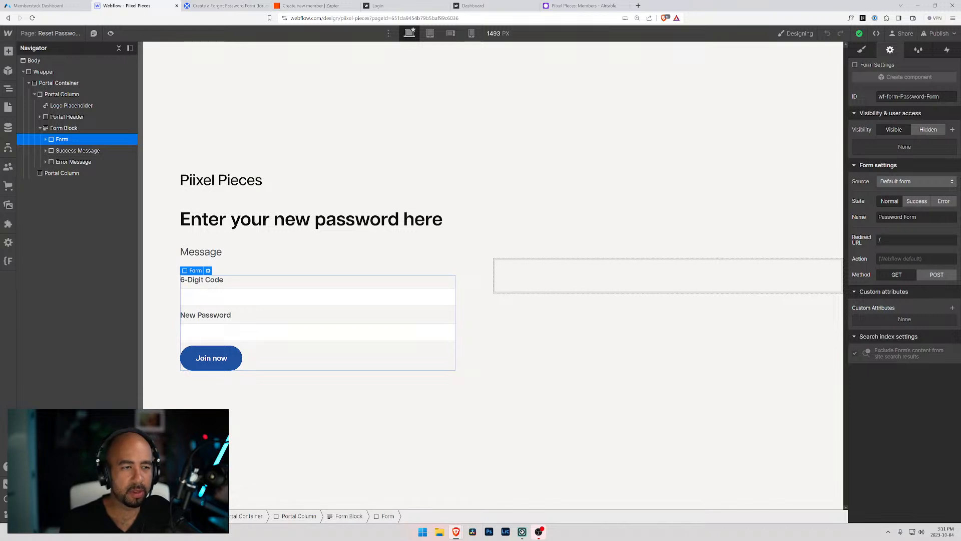
Copy the Success page's address from its page settings.
{"action": "left_click", "coordinate": [8, 108]}
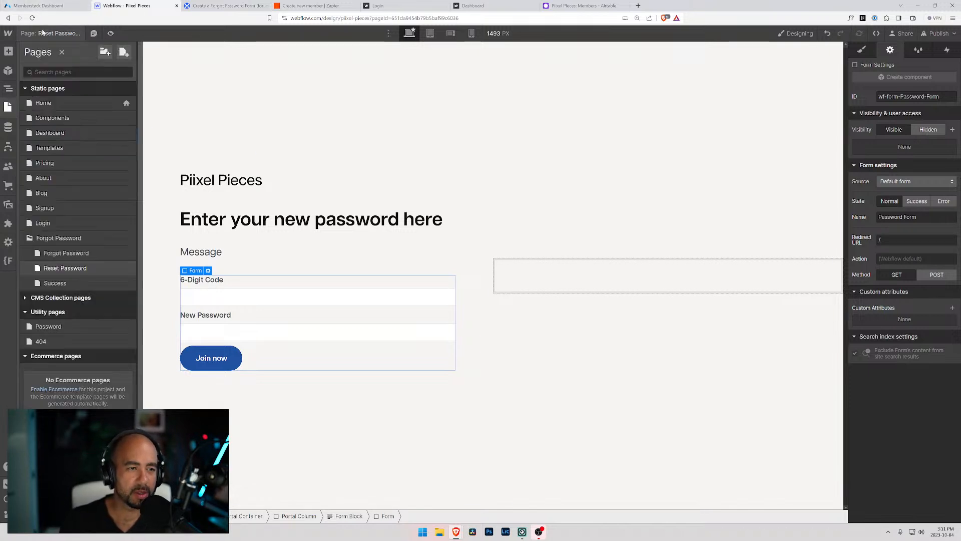
{"action": "left_click", "coordinate": [62, 283]}
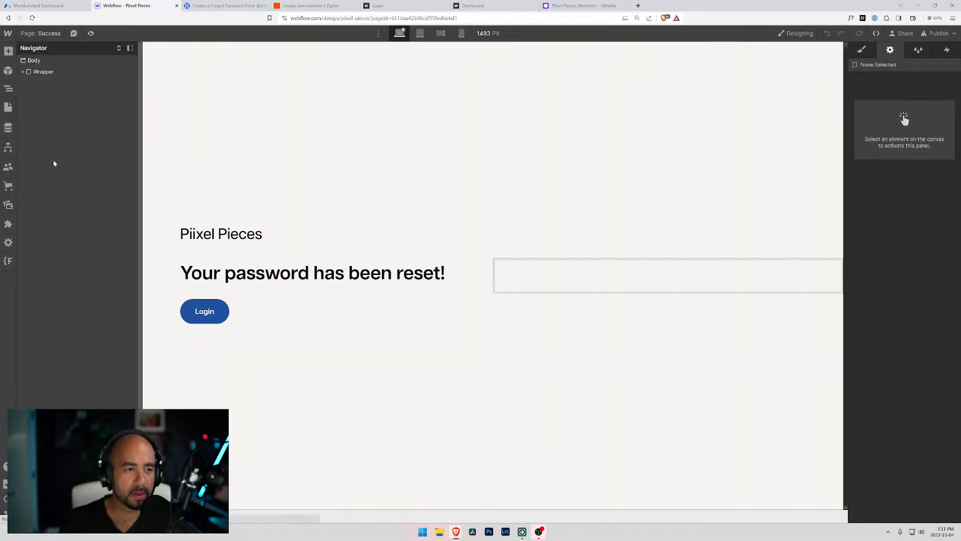
{"action": "left_click", "coordinate": [43, 33]}
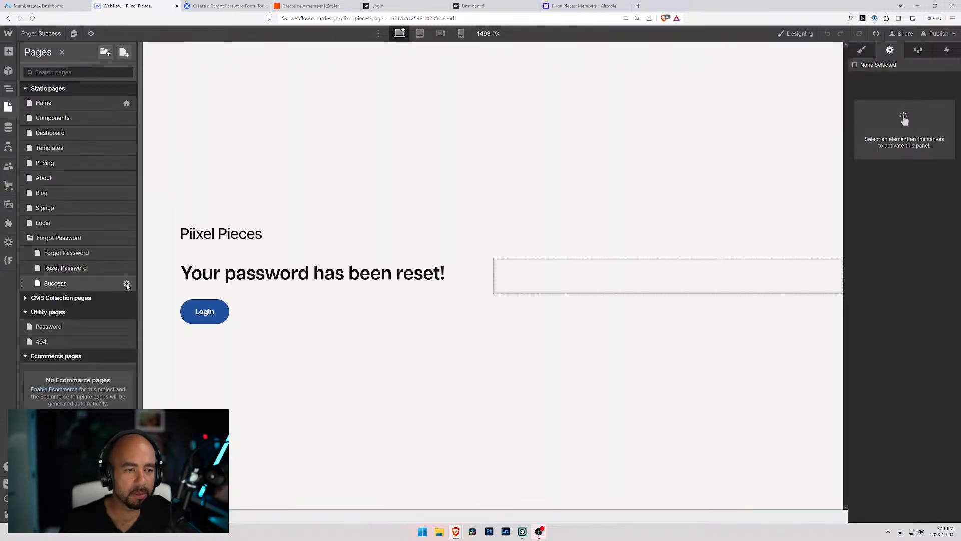
{"action": "left_click", "coordinate": [128, 284]}
{"action": "left_click", "coordinate": [240, 192]}
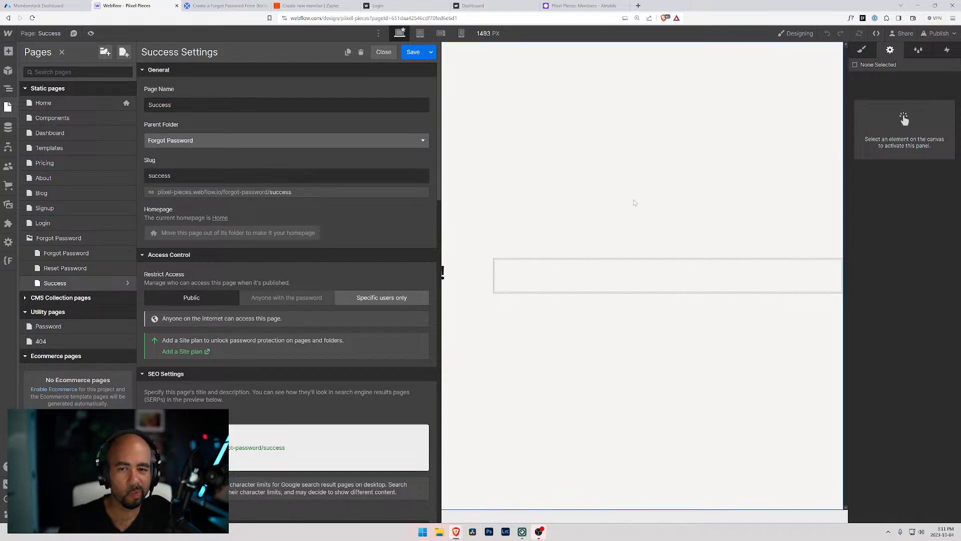
{"action": "left_click", "coordinate": [547, 277]}
Paste the Success page address into the Reset Password form's Redirect URL field.
{"action": "left_click", "coordinate": [271, 277]}
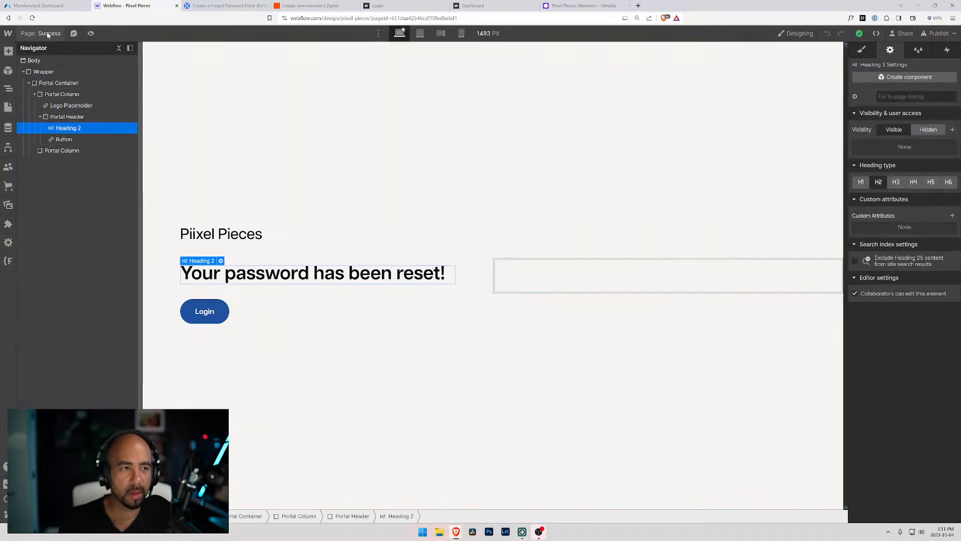
{"action": "key", "text": "p"}
{"action": "left_click", "coordinate": [62, 270]}
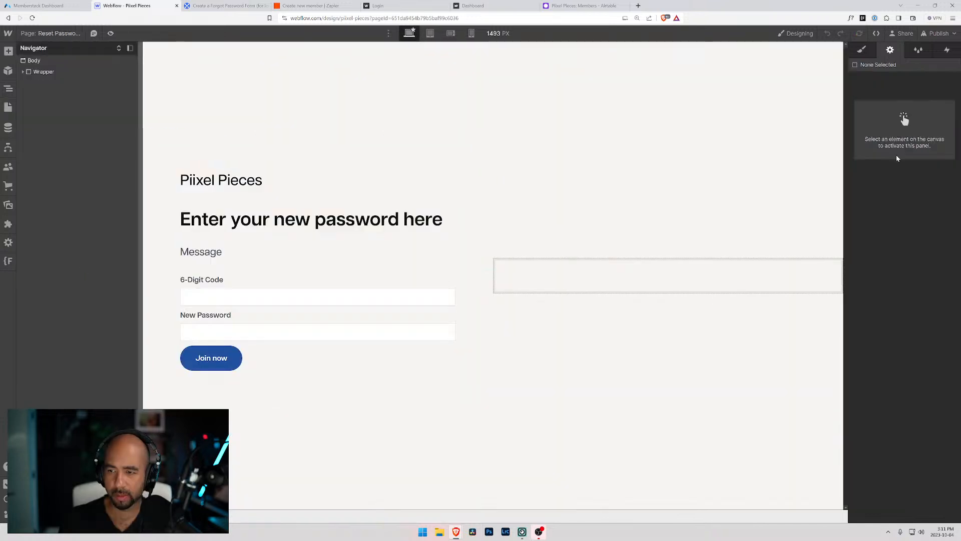
{"action": "left_click", "coordinate": [863, 49]}
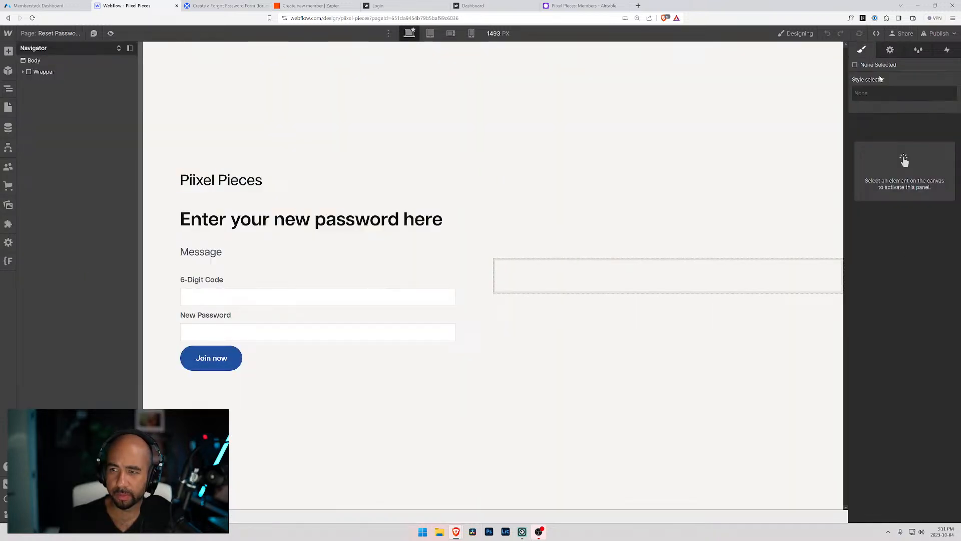
{"action": "left_click", "coordinate": [262, 316]}
{"action": "left_click", "coordinate": [890, 49]}
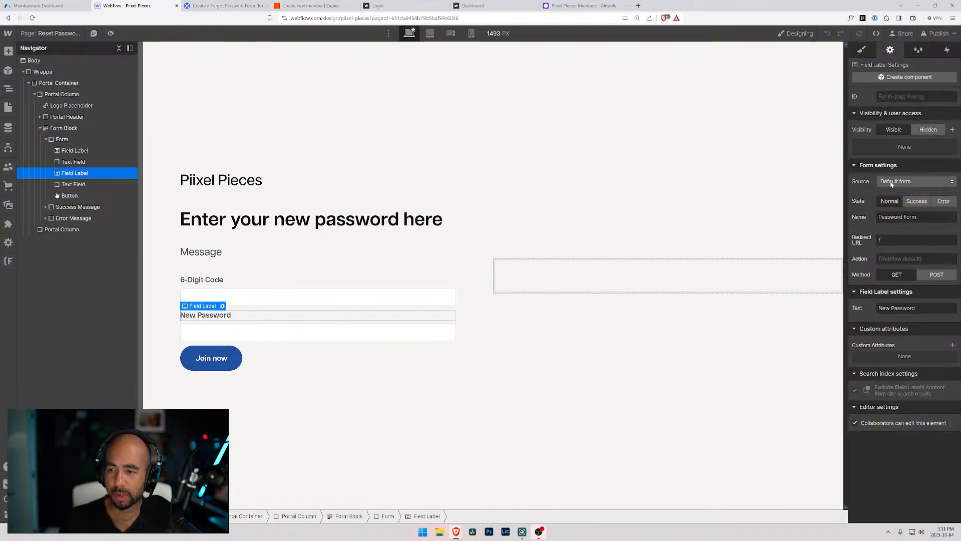
{"action": "left_click", "coordinate": [880, 240]}
{"action": "key", "text": "ctrl+v"}
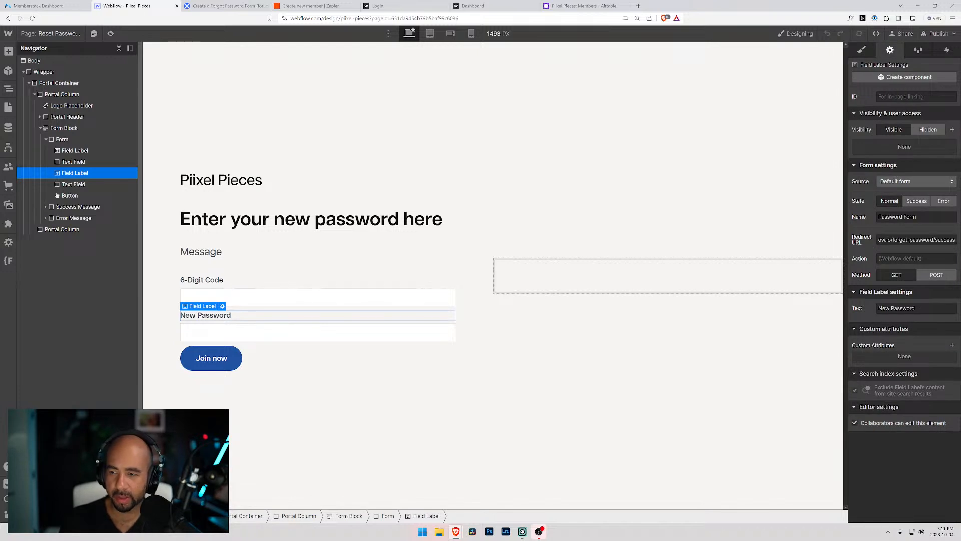
Trim the domain so the redirect reads /forgot-password/success.
{"action": "left_click_drag", "start_coordinate": [901, 240], "coordinate": [820, 245]}
{"action": "left_click", "coordinate": [907, 240]}
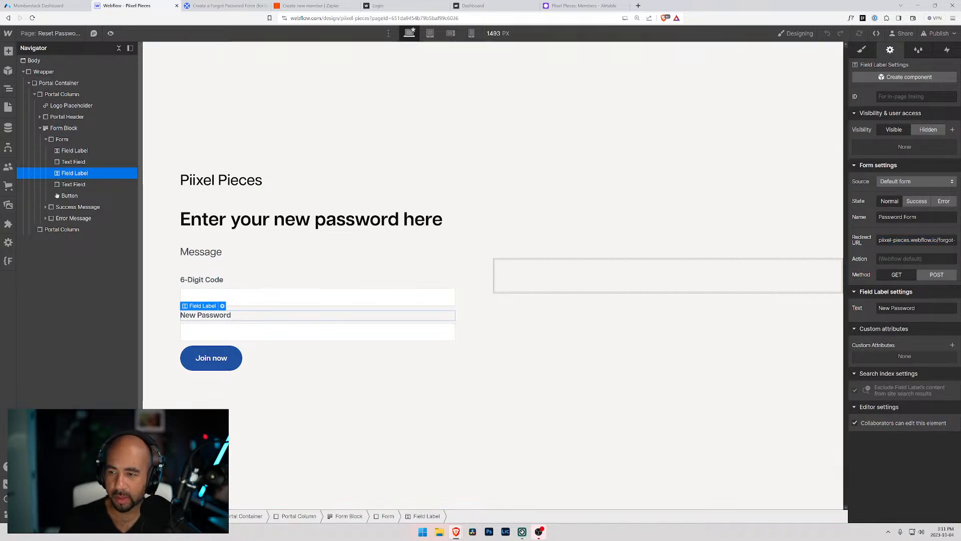
{"action": "left_click_drag", "start_coordinate": [936, 240], "coordinate": [837, 244]}
{"action": "key", "text": "BackSpace"}
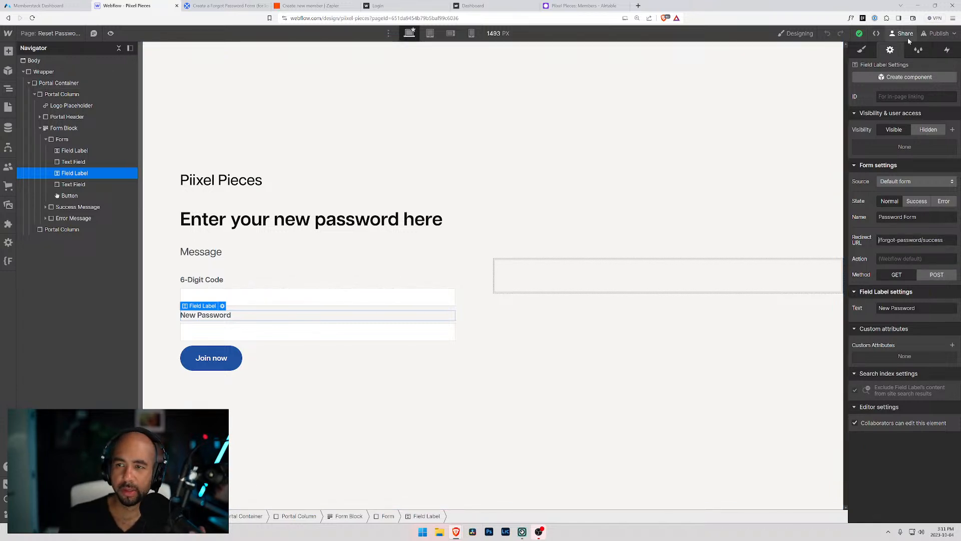
{"action": "left_click", "coordinate": [938, 33]}
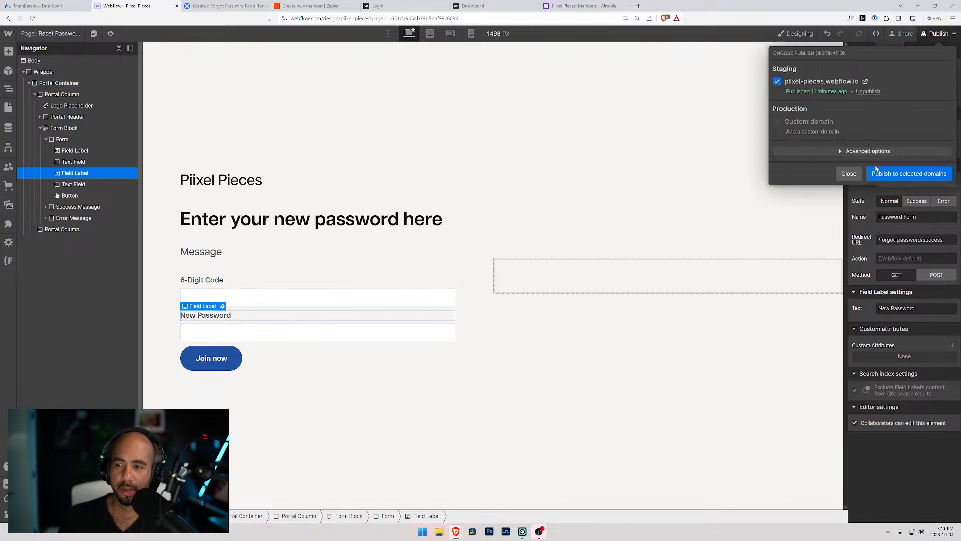
Publish the site to the staging domain and open the Forgot Password page.
{"action": "left_click", "coordinate": [893, 173]}
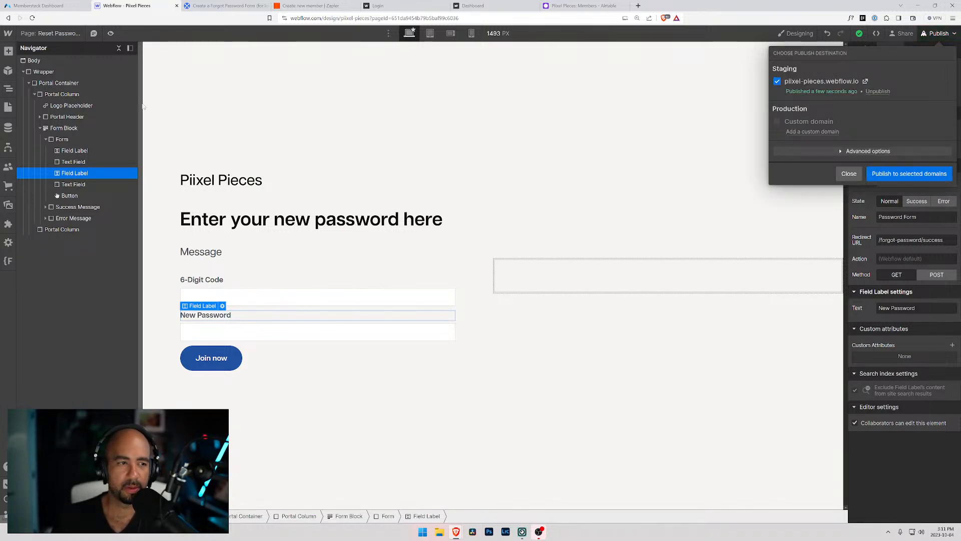
{"action": "left_click", "coordinate": [43, 34]}
{"action": "left_click", "coordinate": [60, 34]}
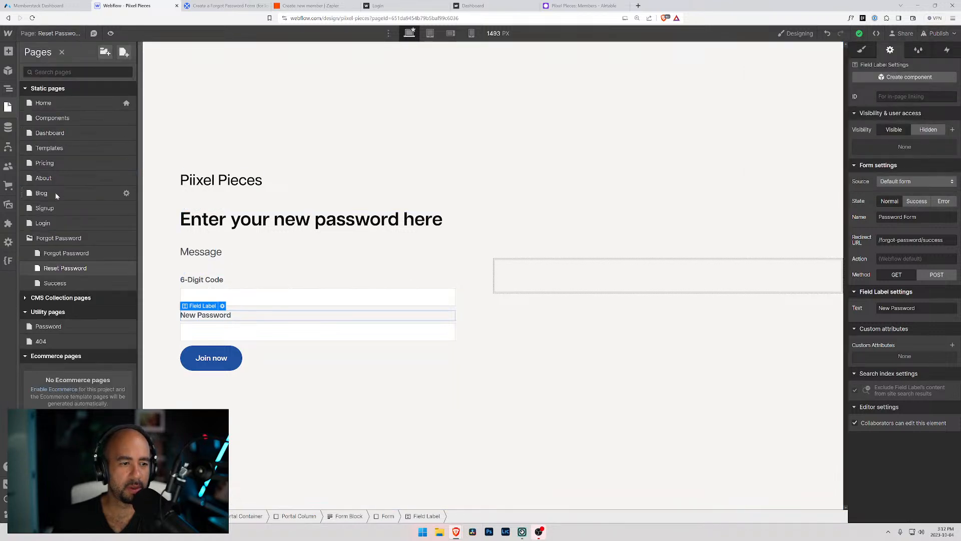
{"action": "left_click", "coordinate": [55, 253]}
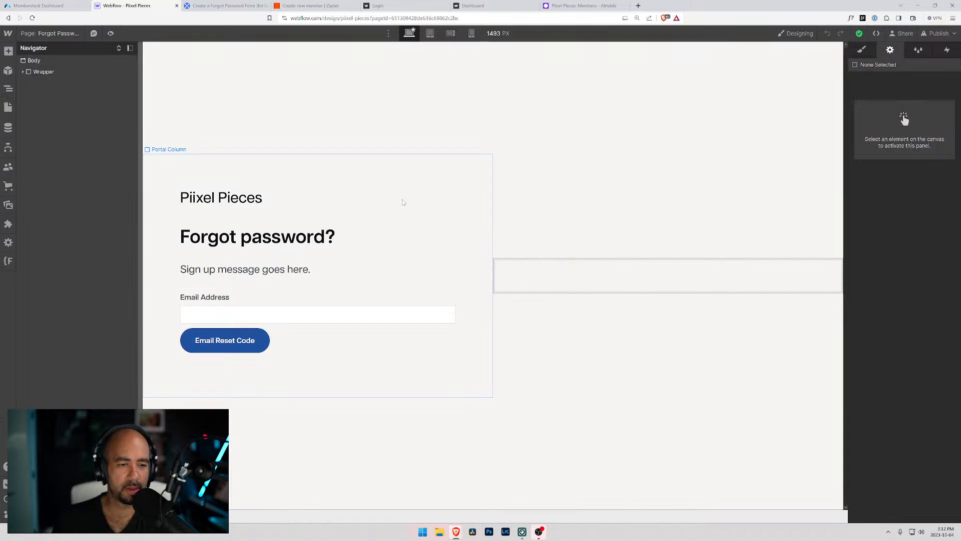
{"action": "left_click", "coordinate": [942, 34]}
Load the live site's homepage, log out of the member account, and go to the login page.
{"action": "left_click", "coordinate": [865, 81]}
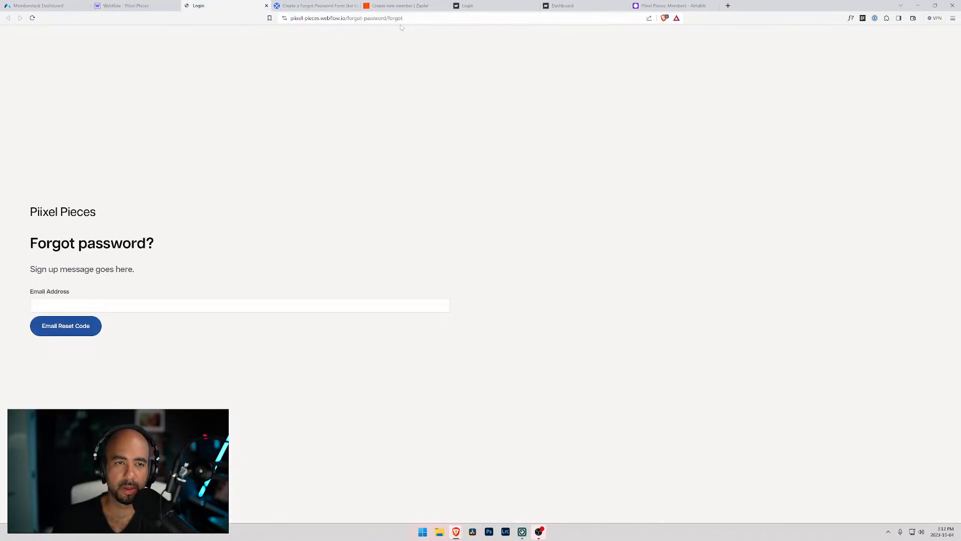
{"action": "left_click_drag", "start_coordinate": [347, 18], "coordinate": [276, 49]}
{"action": "key", "text": "ctrl+c"}
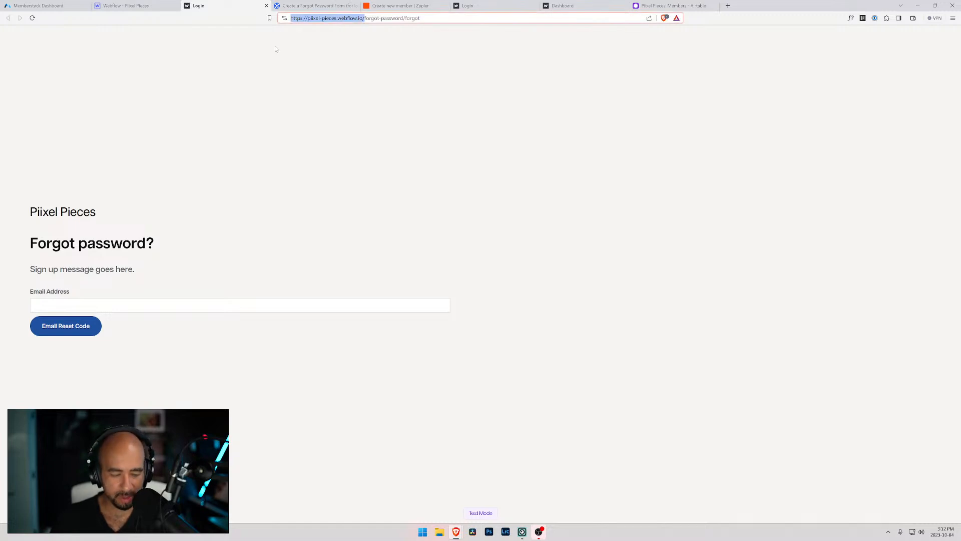
{"action": "left_click", "coordinate": [475, 6]}
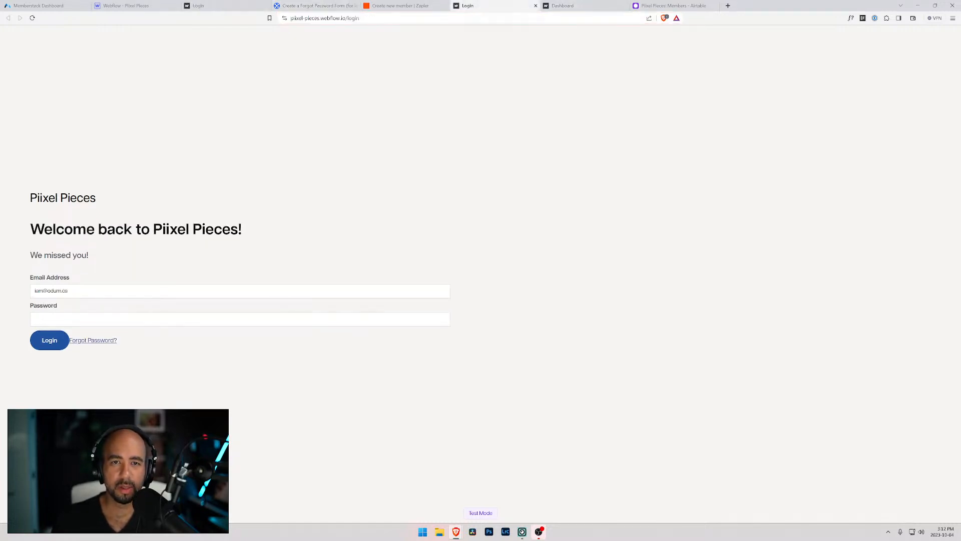
{"action": "key", "text": "ctrl+v"}
{"action": "key", "text": "Return"}
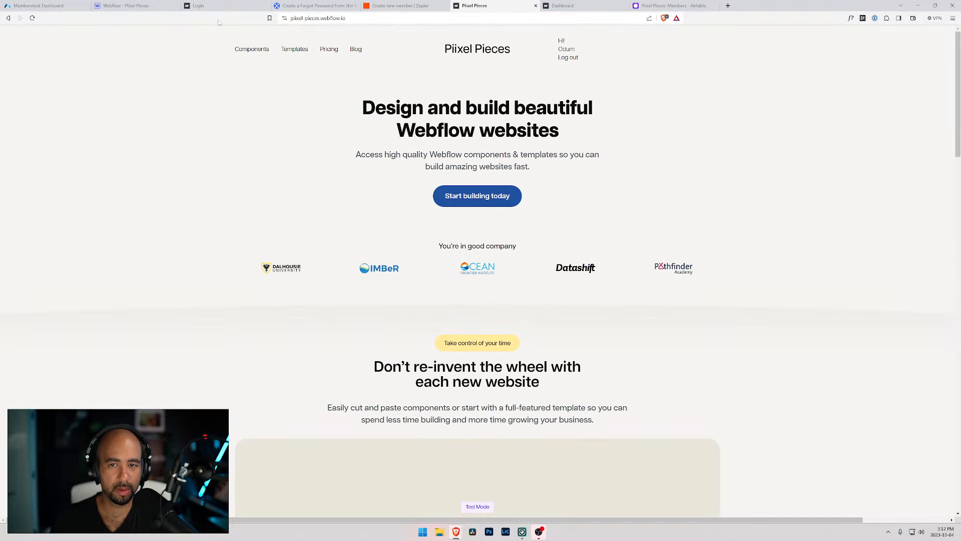
{"action": "left_click", "coordinate": [570, 59]}
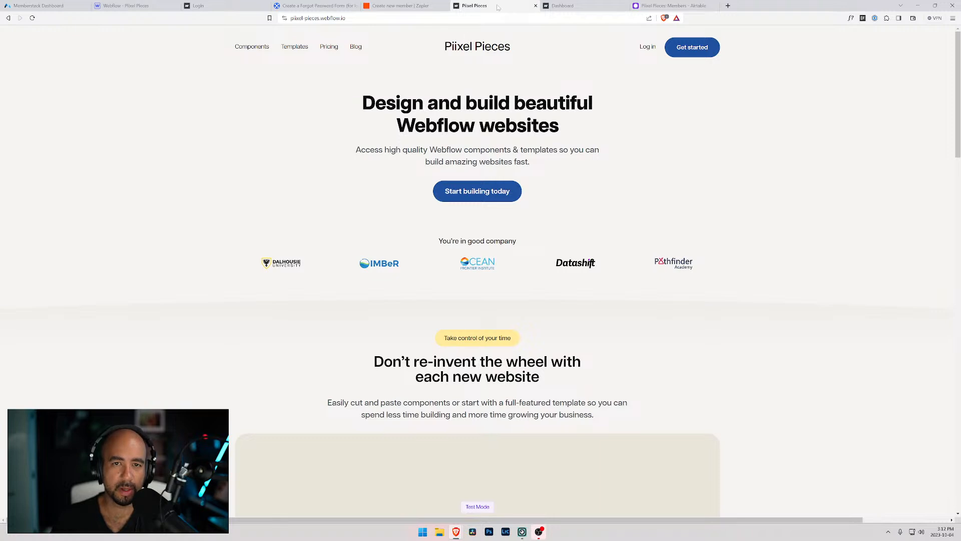
{"action": "left_click", "coordinate": [650, 49]}
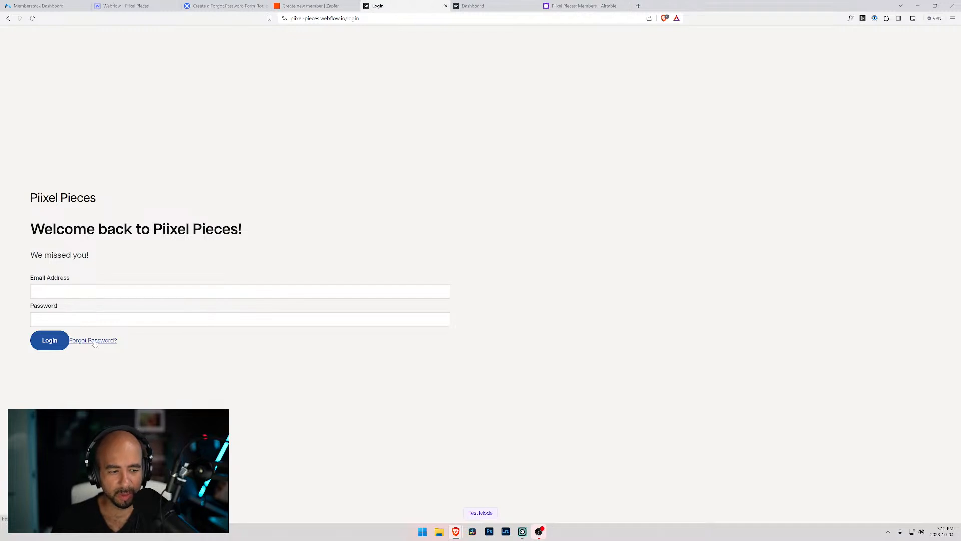
Link the Login page's Forgot Password? link to the Forgot Password page.
{"action": "left_click", "coordinate": [133, 6]}
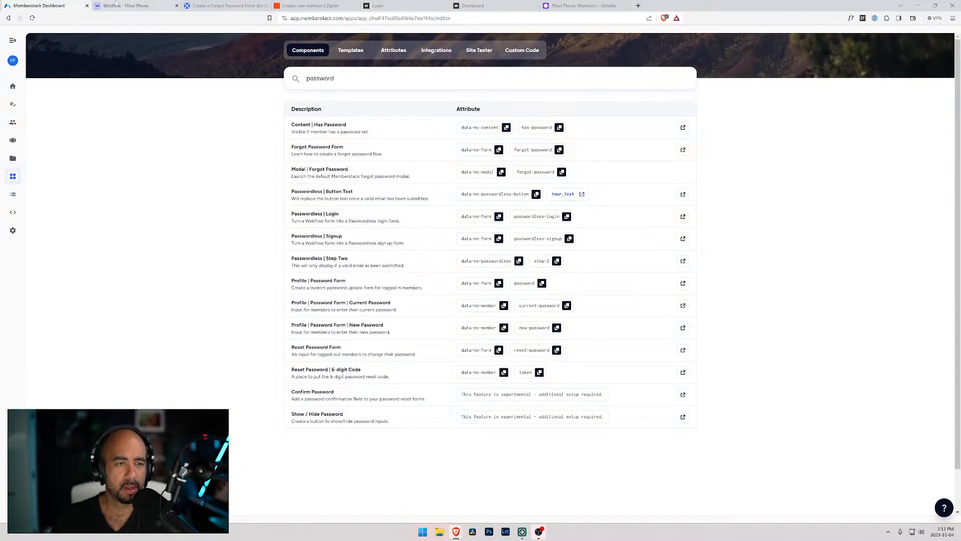
{"action": "left_click", "coordinate": [29, 40]}
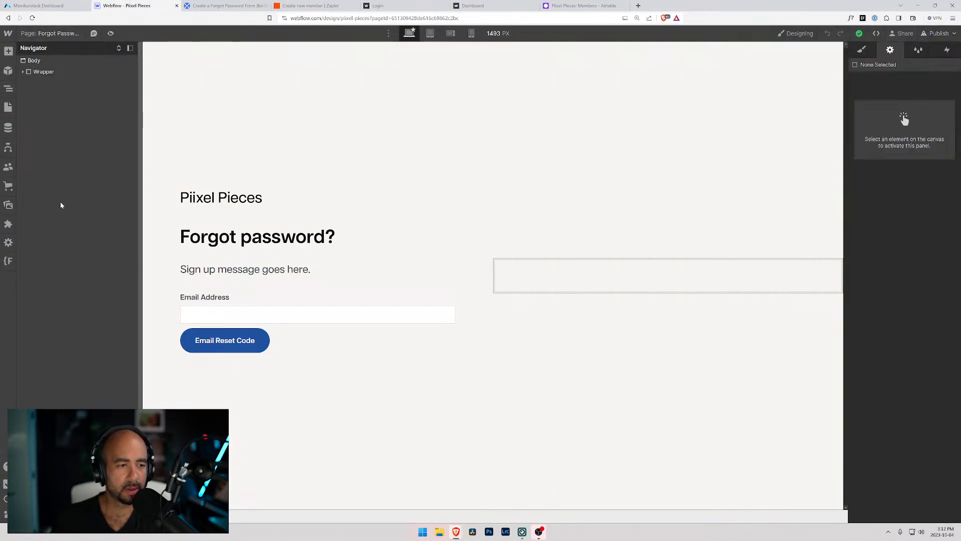
{"action": "left_click", "coordinate": [58, 29]}
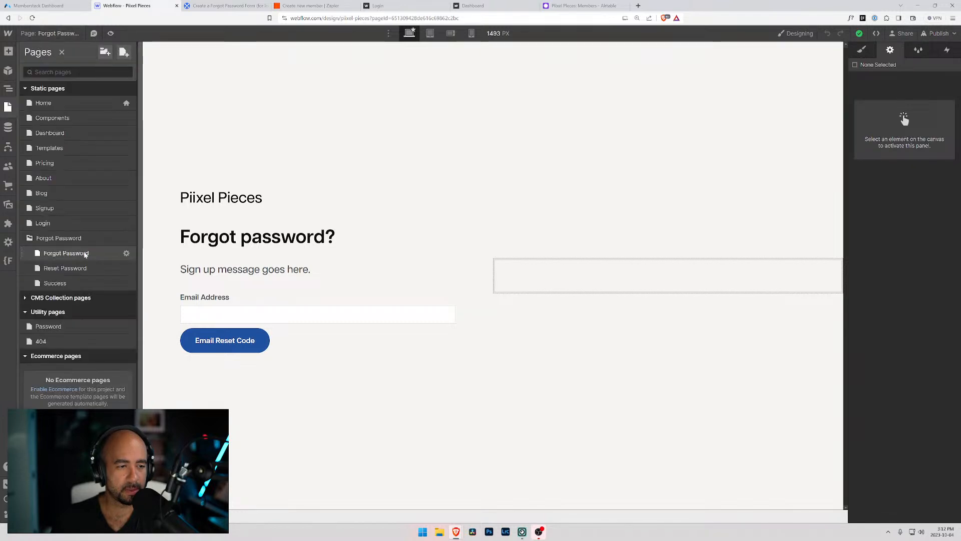
{"action": "left_click", "coordinate": [44, 223]}
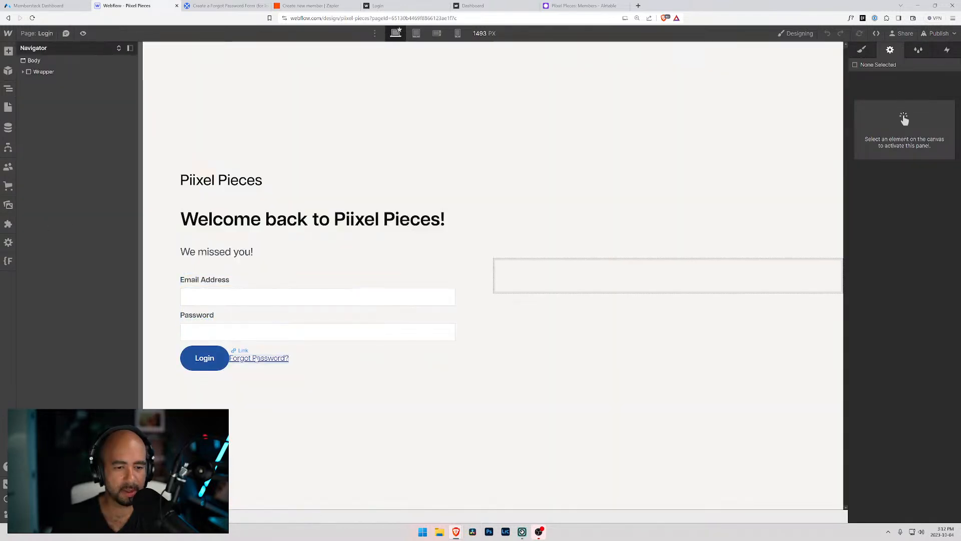
{"action": "left_click", "coordinate": [259, 358]}
{"action": "left_click", "coordinate": [254, 350]}
{"action": "left_click", "coordinate": [260, 391]}
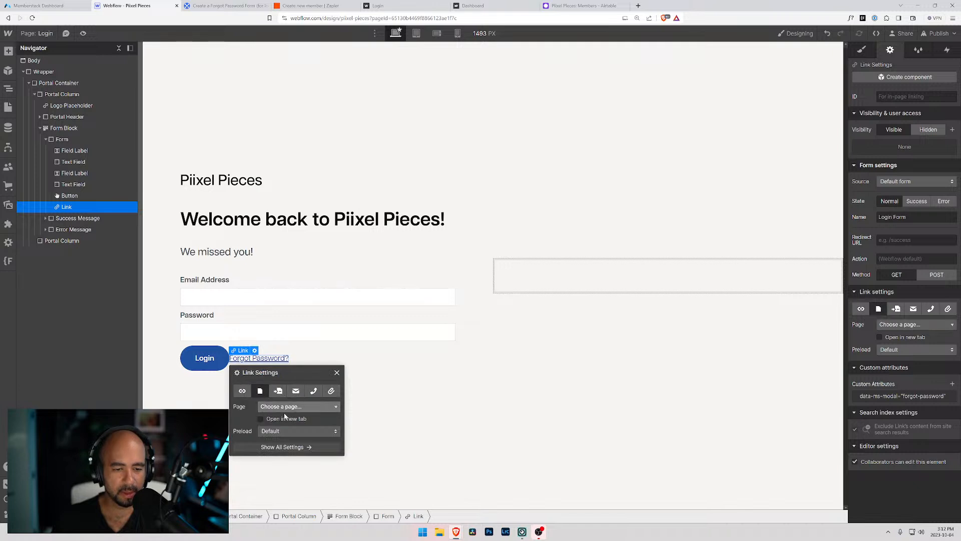
{"action": "left_click", "coordinate": [294, 406]}
{"action": "scroll", "coordinate": [315, 449], "scroll_direction": "down", "scroll_amount": 3}
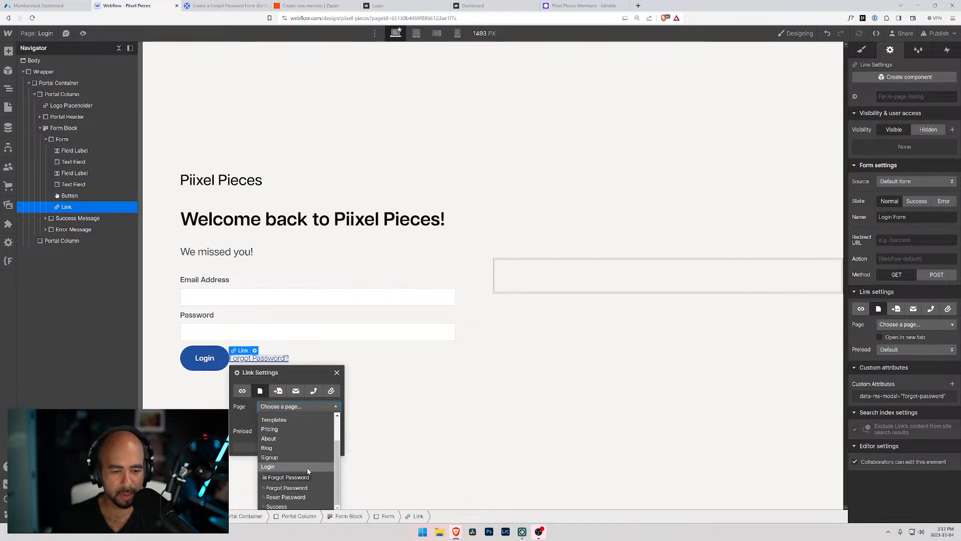
{"action": "left_click", "coordinate": [296, 488]}
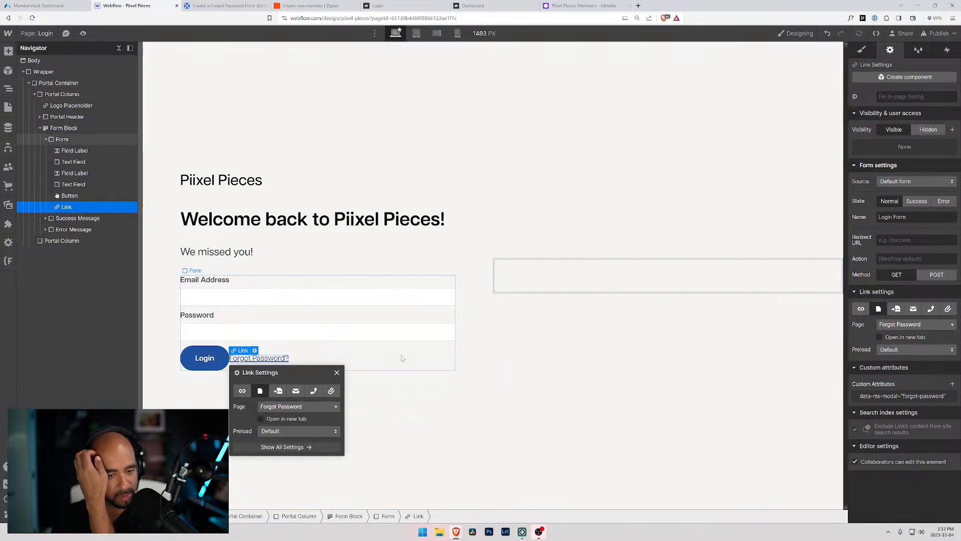
{"action": "left_click", "coordinate": [568, 355]}
Republish the site to the staging domain.
{"action": "left_click", "coordinate": [937, 33]}
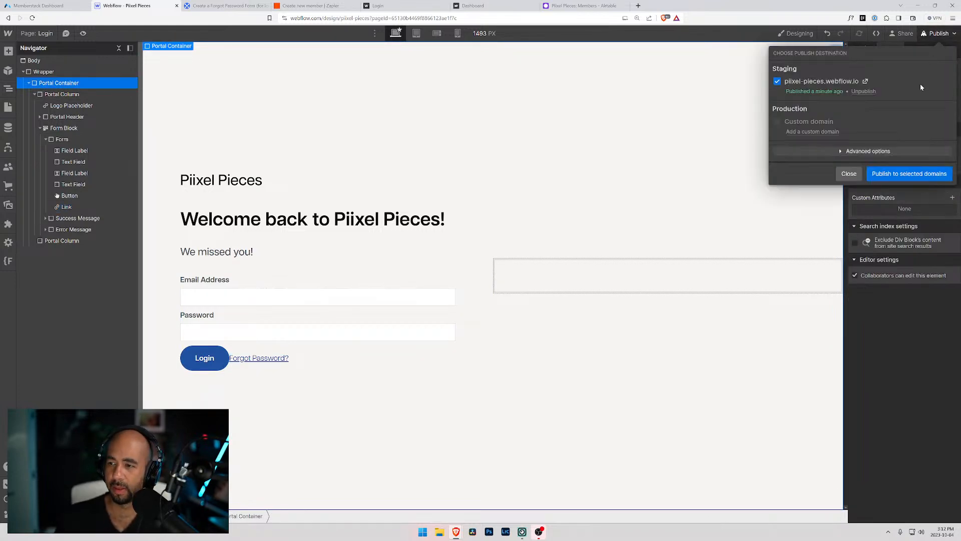
{"action": "left_click", "coordinate": [897, 173]}
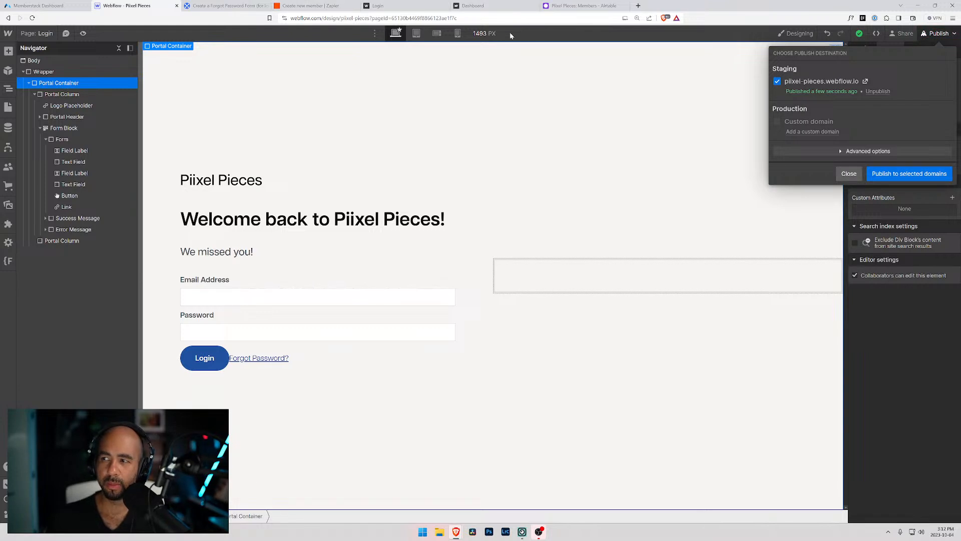
{"action": "left_click", "coordinate": [407, 3]}
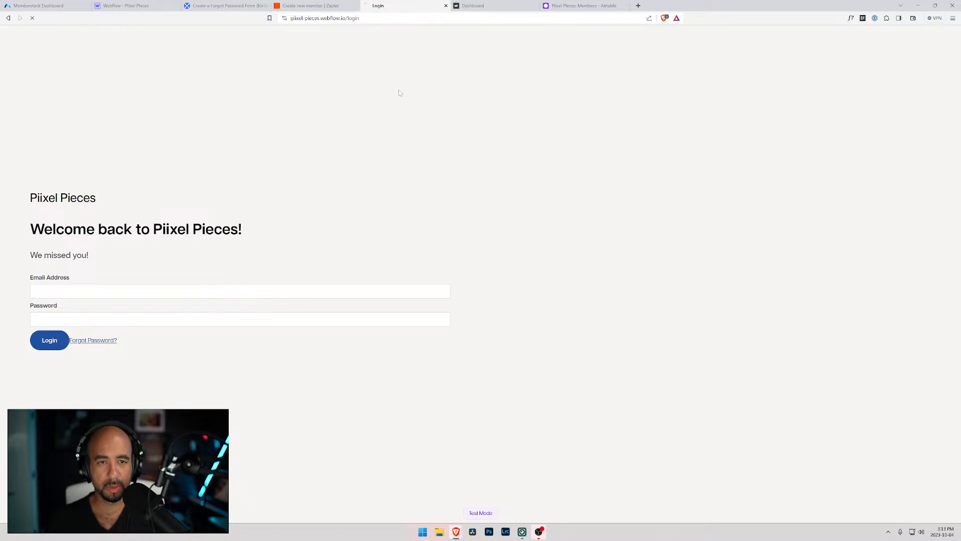
Try the Forgot Password? link on the live site and check Memberstack's password components list.
{"action": "left_click", "coordinate": [535, 5]}
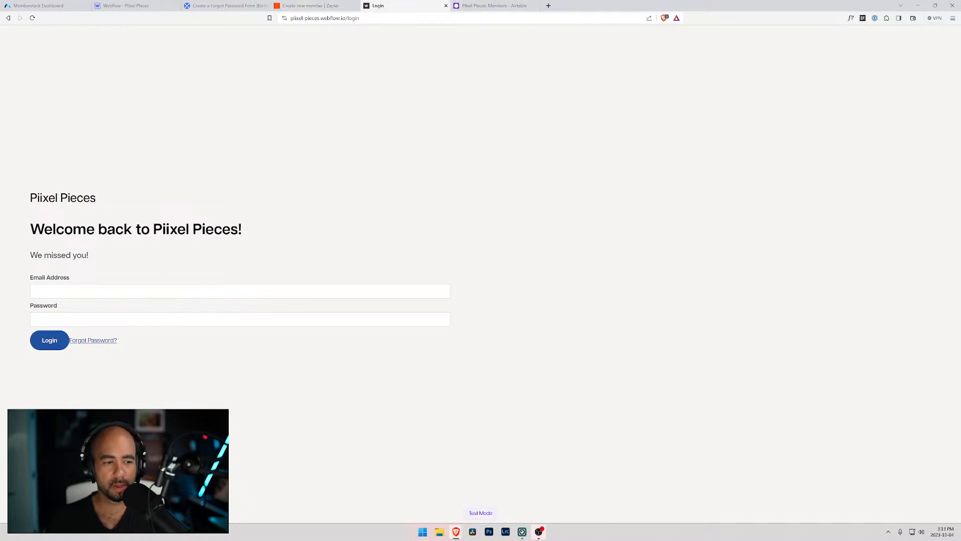
{"action": "left_click", "coordinate": [86, 342]}
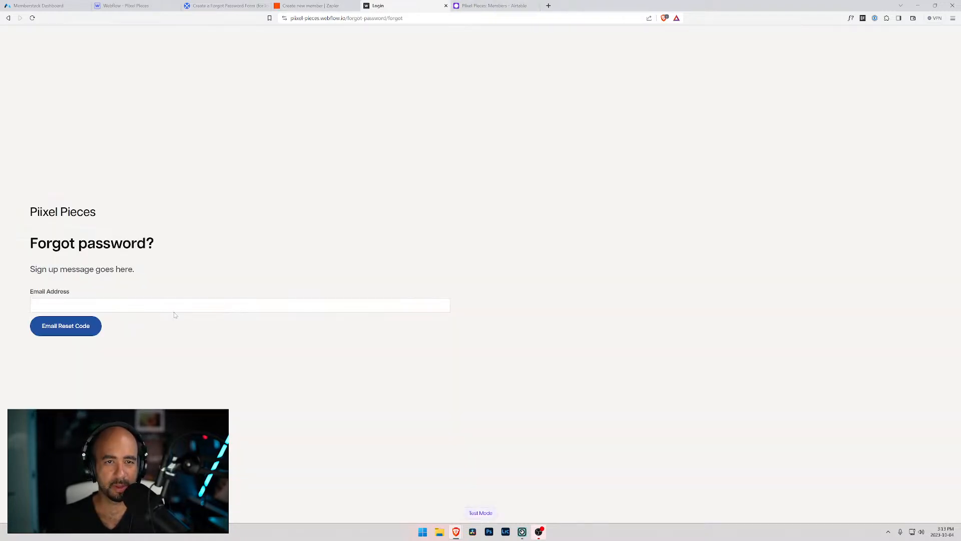
{"action": "left_click", "coordinate": [45, 4]}
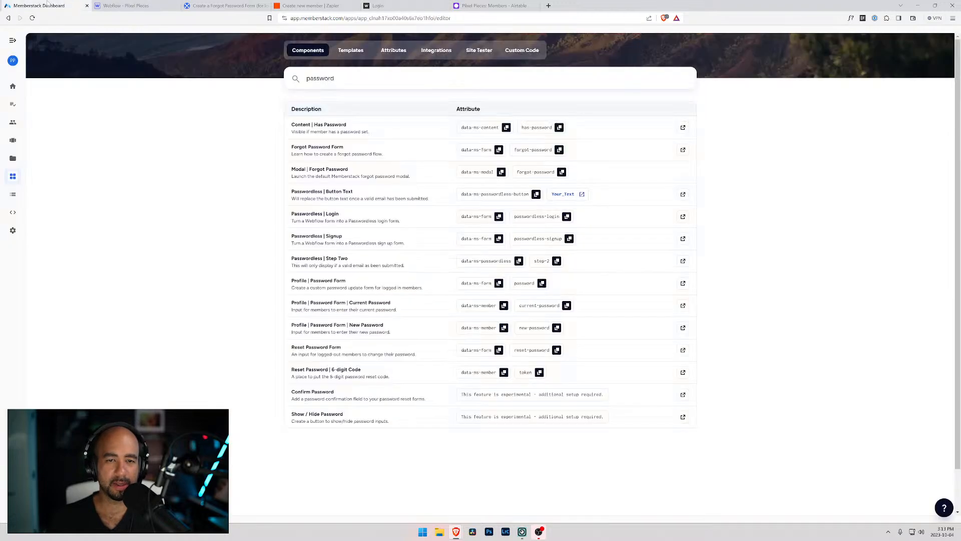
Remove the data-ms-modal attribute from the Forgot Password? link and republish to staging.
{"action": "left_click", "coordinate": [121, 5]}
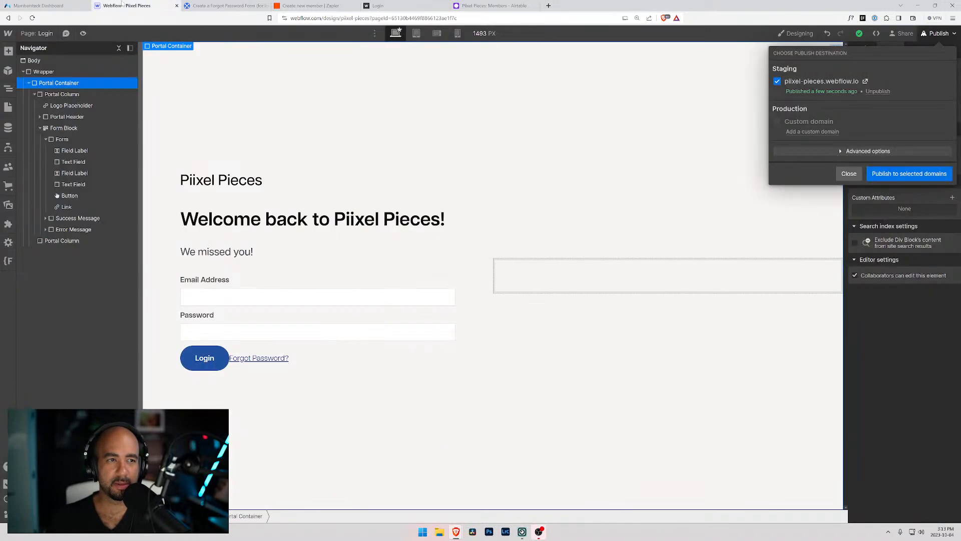
{"action": "left_click", "coordinate": [849, 173]}
{"action": "left_click", "coordinate": [256, 357]}
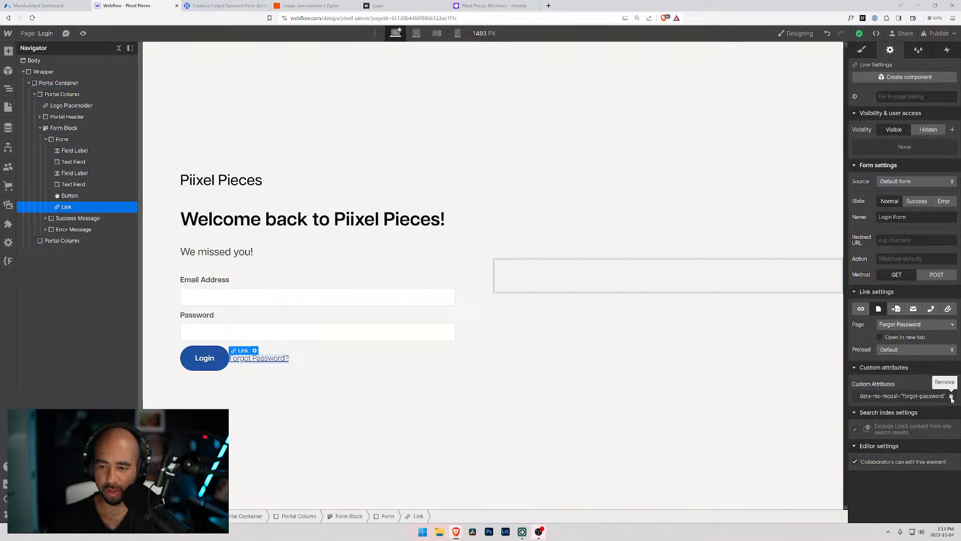
{"action": "left_click", "coordinate": [952, 397]}
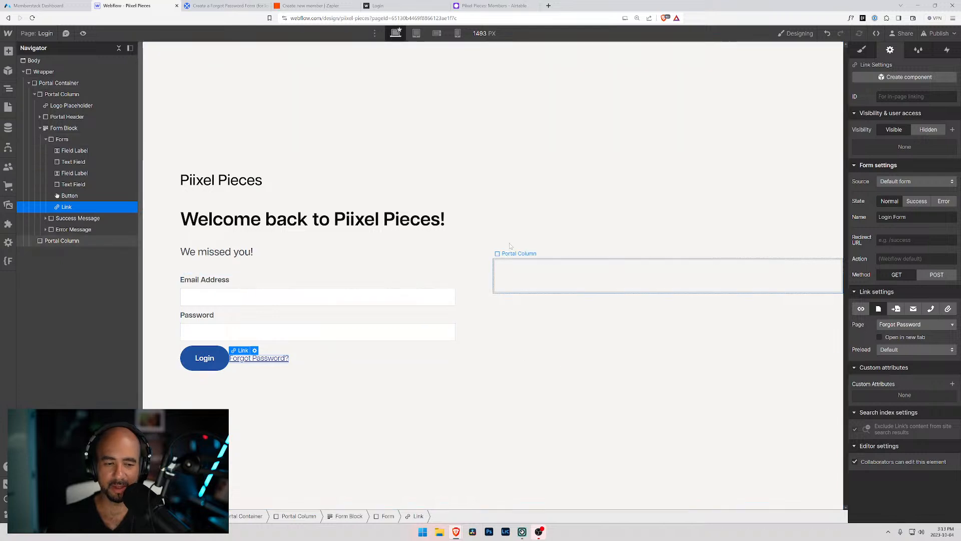
{"action": "left_click", "coordinate": [939, 34]}
{"action": "left_click", "coordinate": [921, 173]}
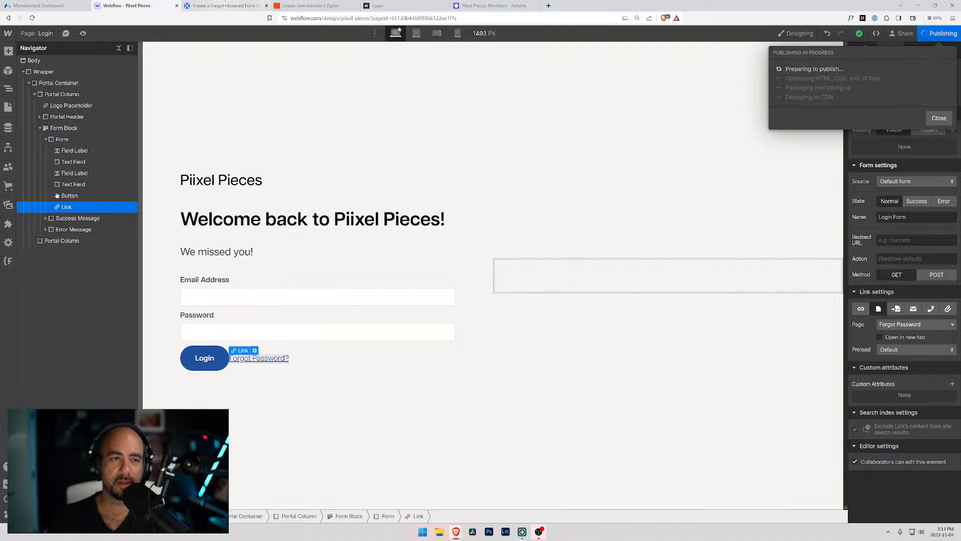
On the live site, follow the Forgot Password? link and request a reset code for an email address.
{"action": "left_click", "coordinate": [400, 5]}
{"action": "key", "text": "alt+Left"}
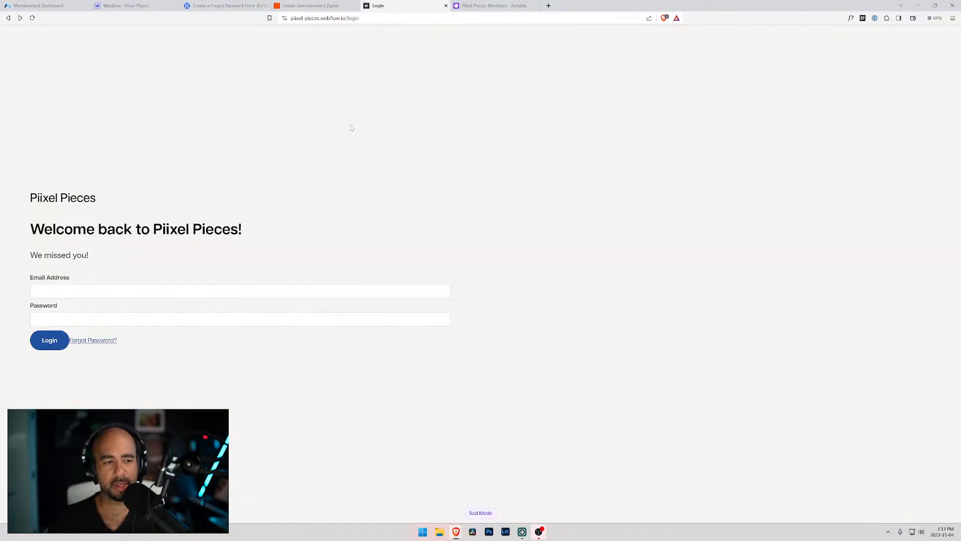
{"action": "left_click", "coordinate": [95, 341]}
{"action": "left_click", "coordinate": [35, 305]}
{"action": "left_click", "coordinate": [80, 331]}
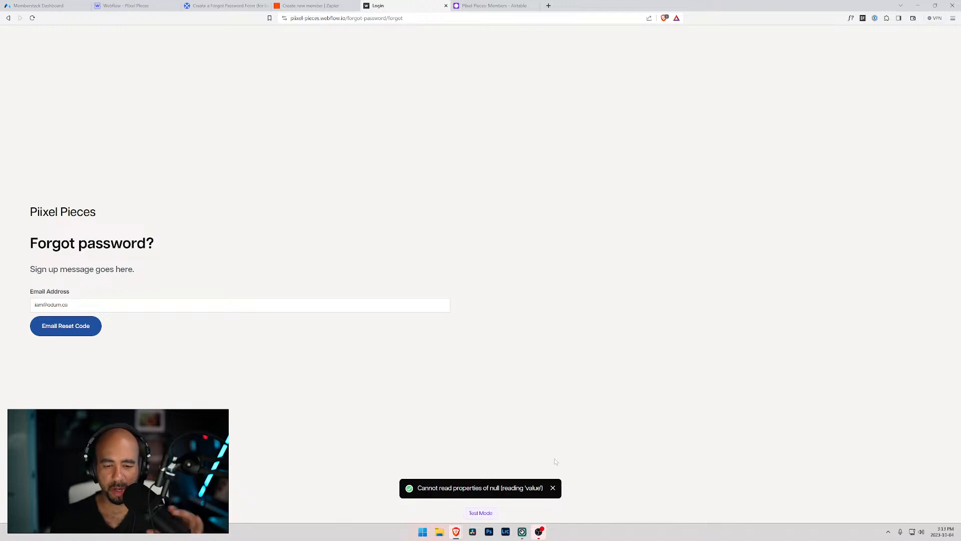
{"action": "left_click", "coordinate": [117, 5]}
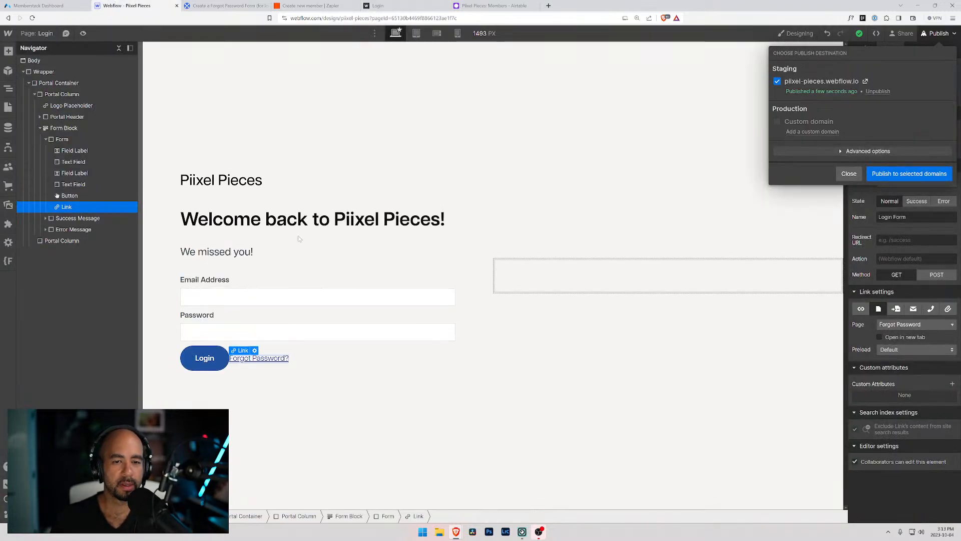
Open the Forgot Password page and inspect the custom attributes on its form and email input.
{"action": "left_click", "coordinate": [50, 48]}
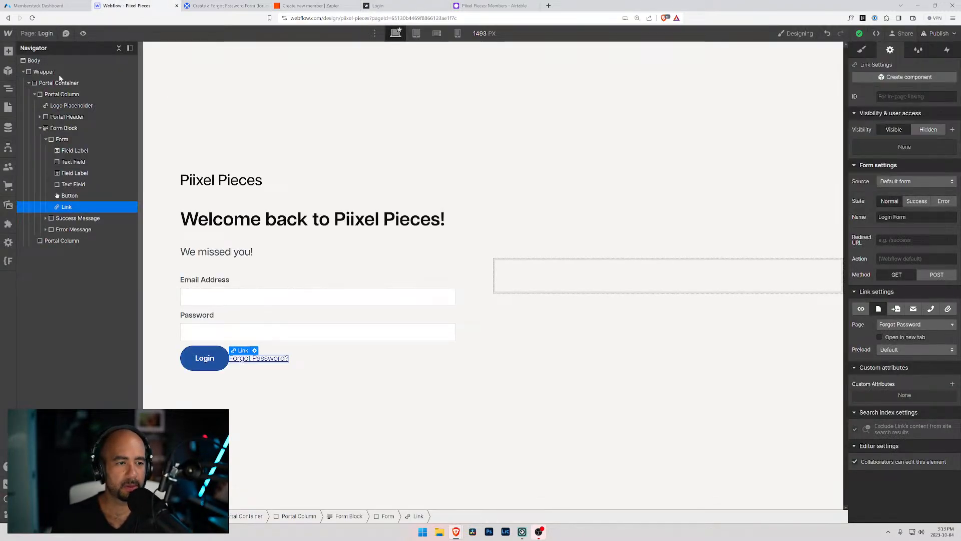
{"action": "key", "text": "p"}
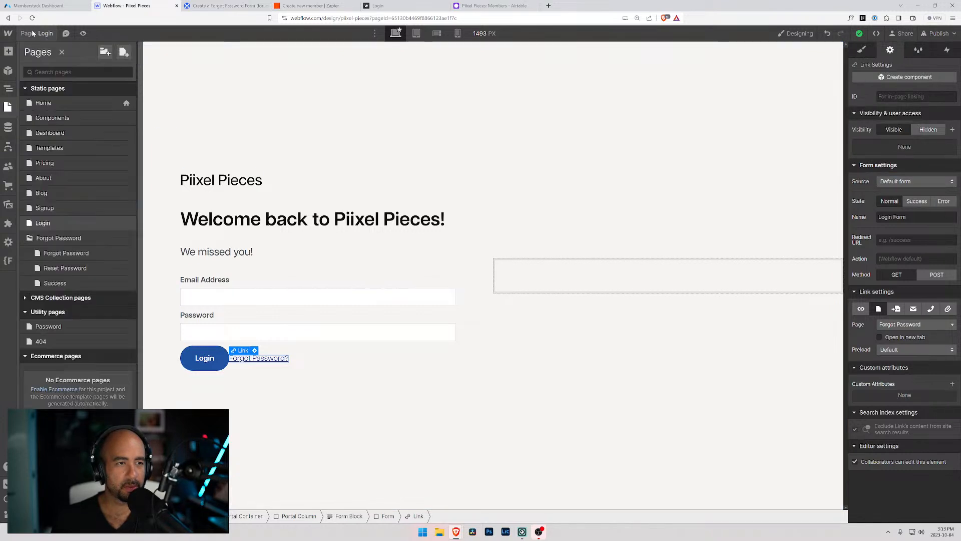
{"action": "left_click", "coordinate": [63, 255]}
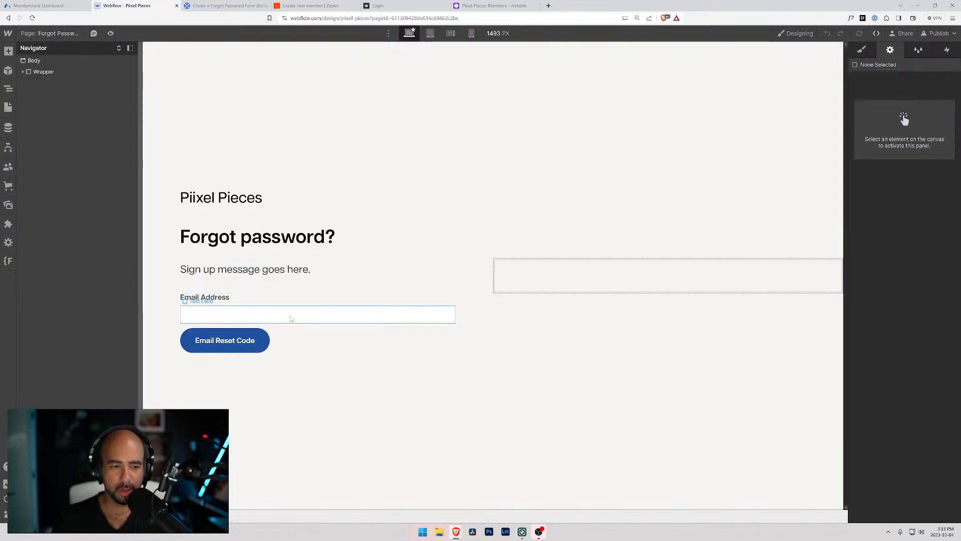
{"action": "left_click", "coordinate": [292, 315]}
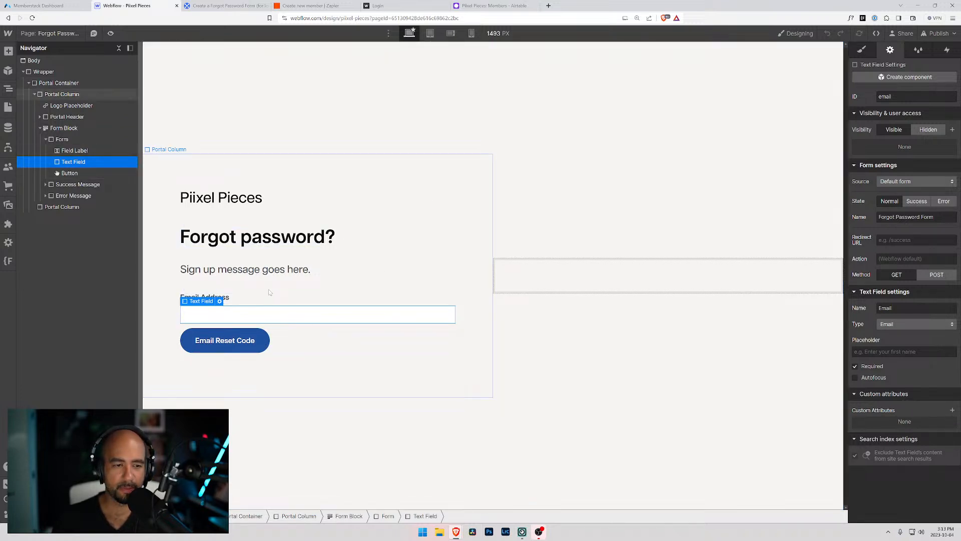
{"action": "left_click", "coordinate": [61, 140]}
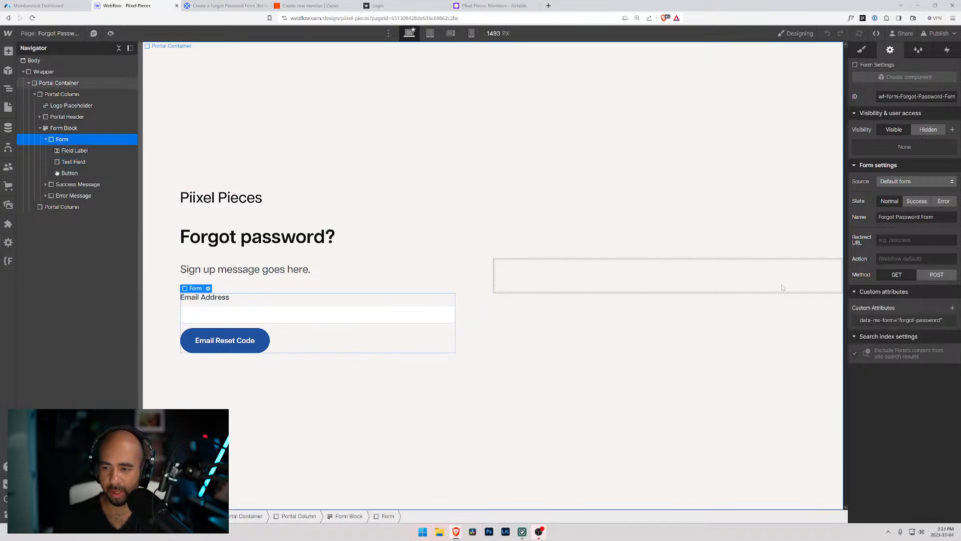
{"action": "left_click", "coordinate": [305, 320]}
Copy the data-ms-member attribute name from step 3 of the Memberstack Forgot Password guide.
{"action": "left_click", "coordinate": [212, 7]}
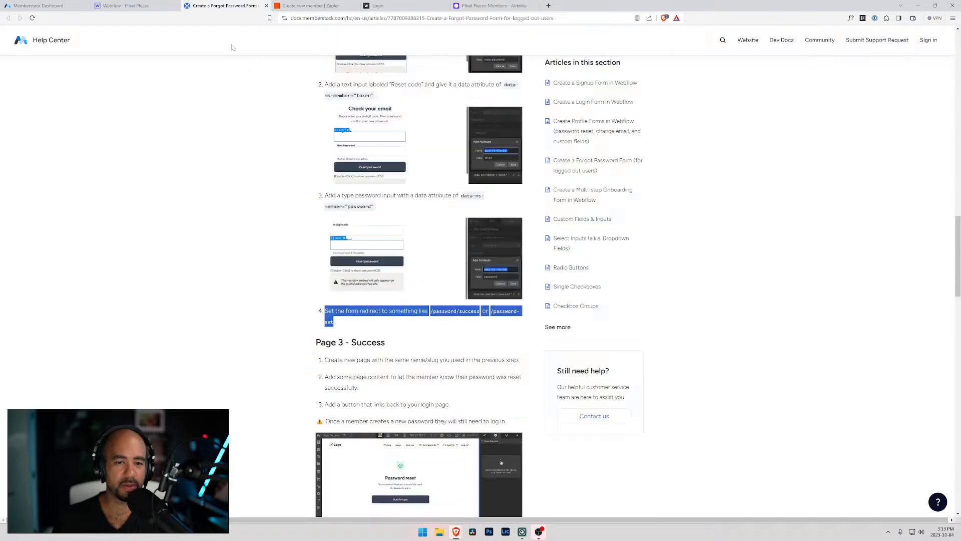
{"action": "scroll", "coordinate": [360, 269], "scroll_direction": "up", "scroll_amount": 8}
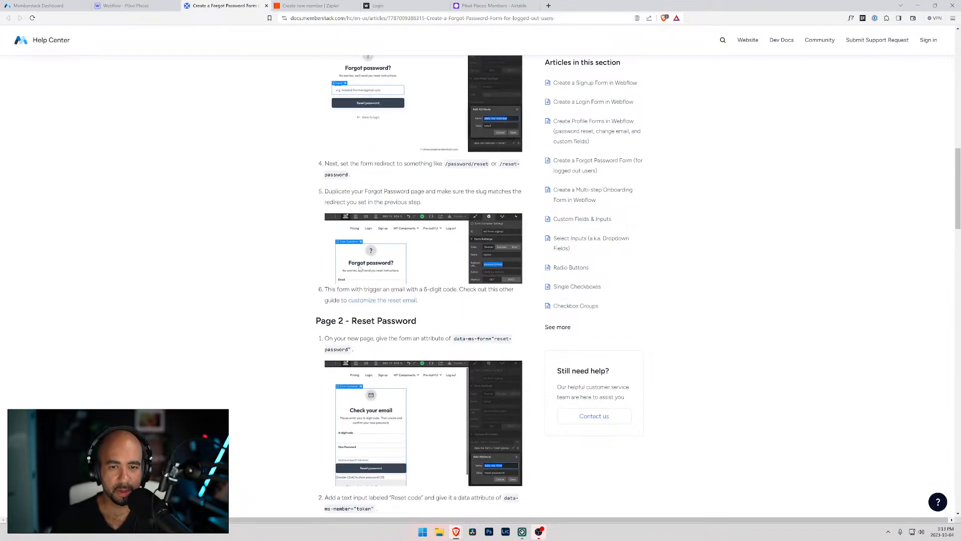
{"action": "scroll", "coordinate": [360, 269], "scroll_direction": "up", "scroll_amount": 7}
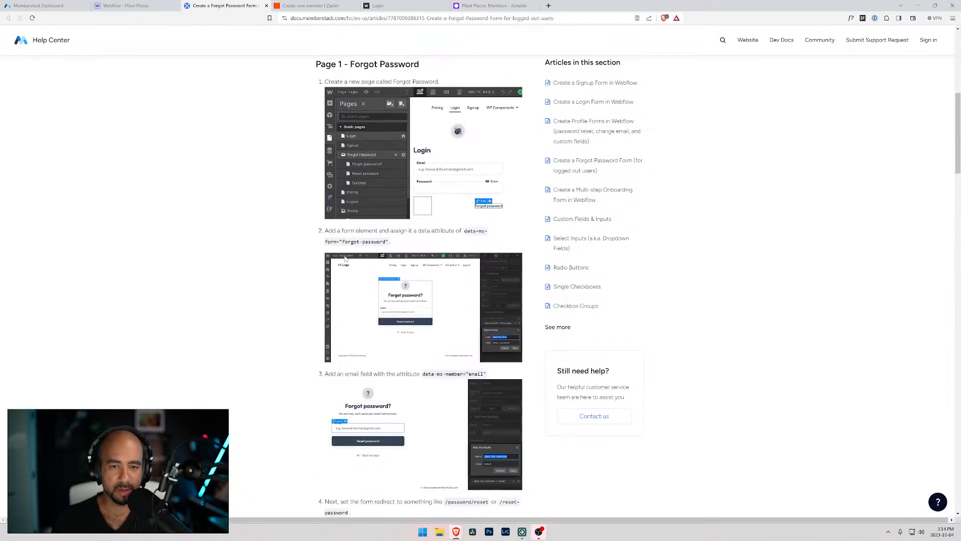
{"action": "scroll", "coordinate": [351, 255], "scroll_direction": "up", "scroll_amount": 4}
{"action": "scroll", "coordinate": [385, 246], "scroll_direction": "down", "scroll_amount": 6}
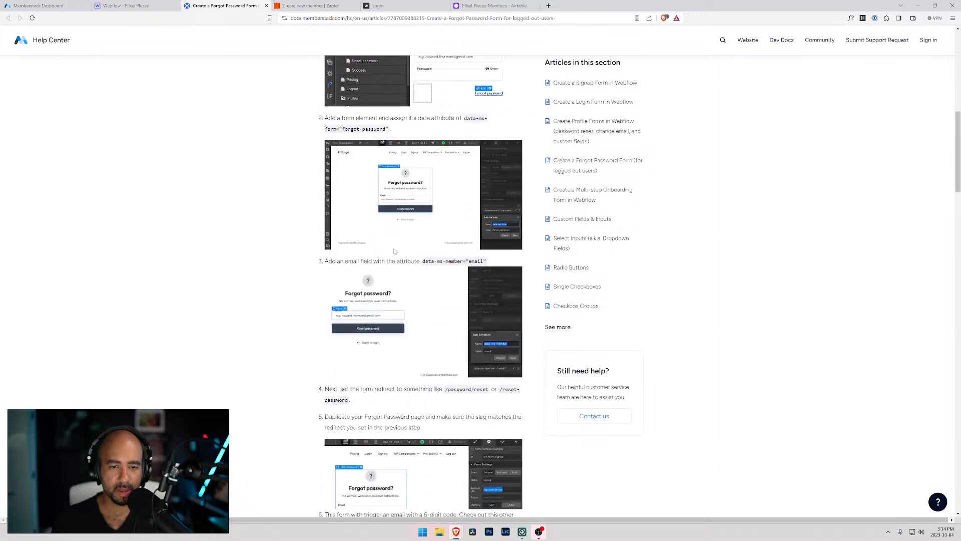
{"action": "left_click_drag", "start_coordinate": [464, 261], "coordinate": [422, 261]}
{"action": "key", "text": "ctrl+c"}
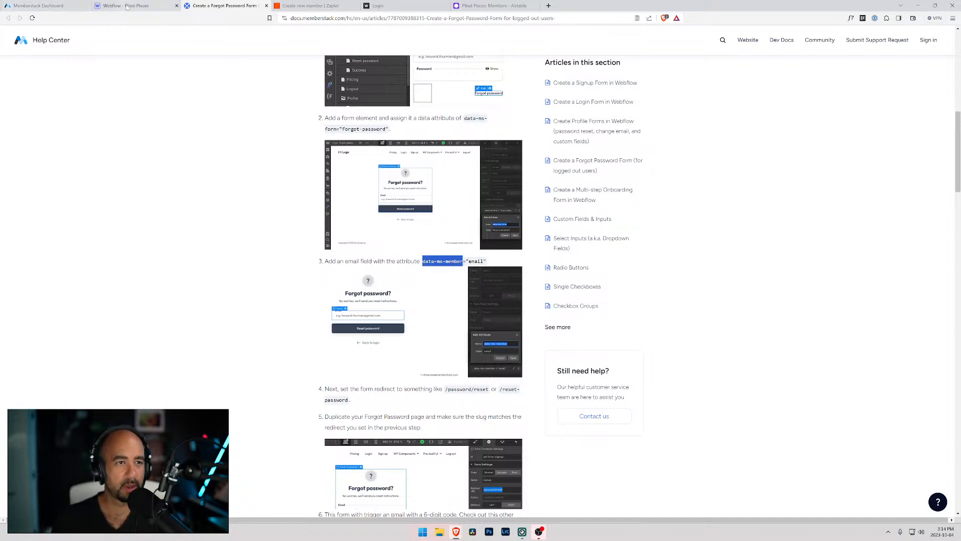
{"action": "key", "text": "ctrl+shift+Tab"}
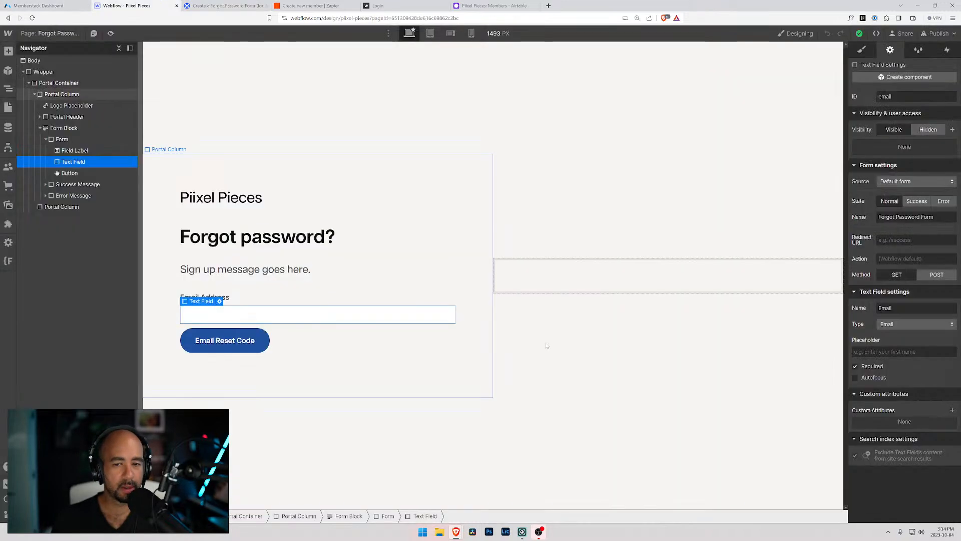
Add the custom attribute data-ms-member with value email to the email field.
{"action": "left_click", "coordinate": [952, 410]}
{"action": "key", "text": "ctrl+v"}
{"action": "key", "text": "Tab"}
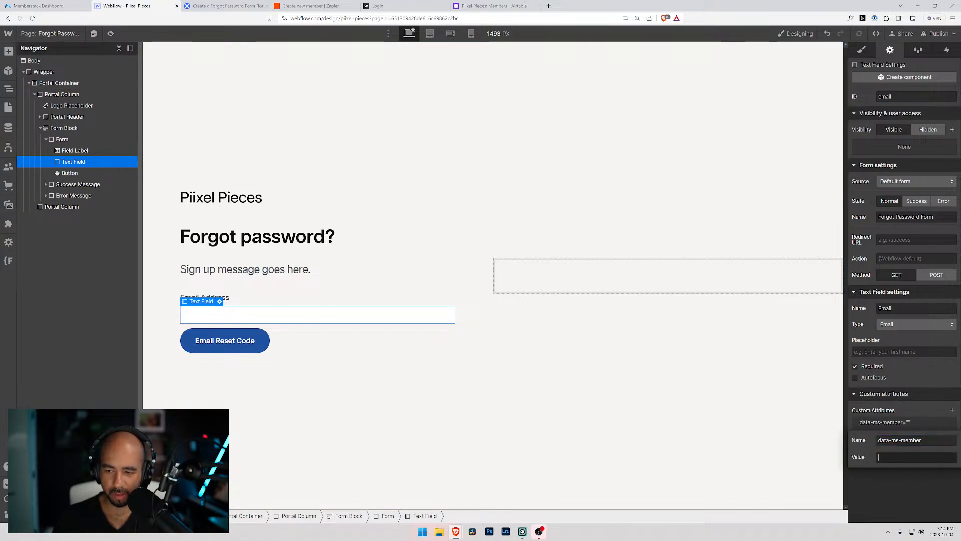
{"action": "type", "text": "email"}
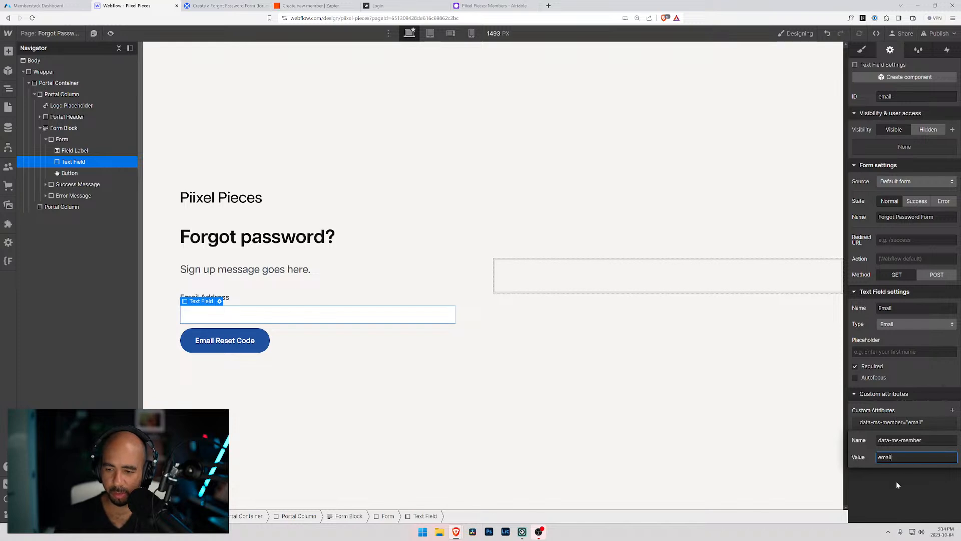
{"action": "key", "text": "shift+Tab"}
Republish the site to the selected domains and view the live forgot-password page.
{"action": "left_click", "coordinate": [923, 34]}
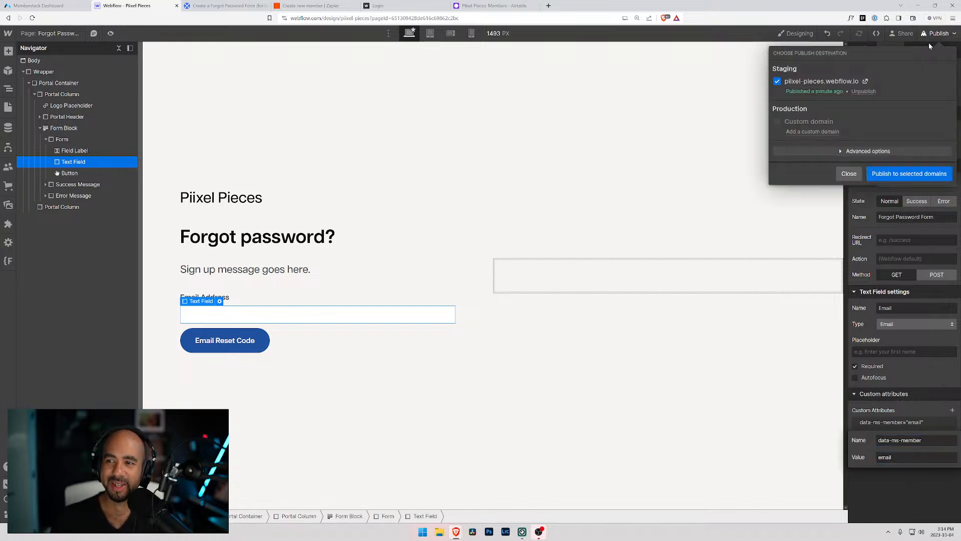
{"action": "left_click", "coordinate": [909, 172]}
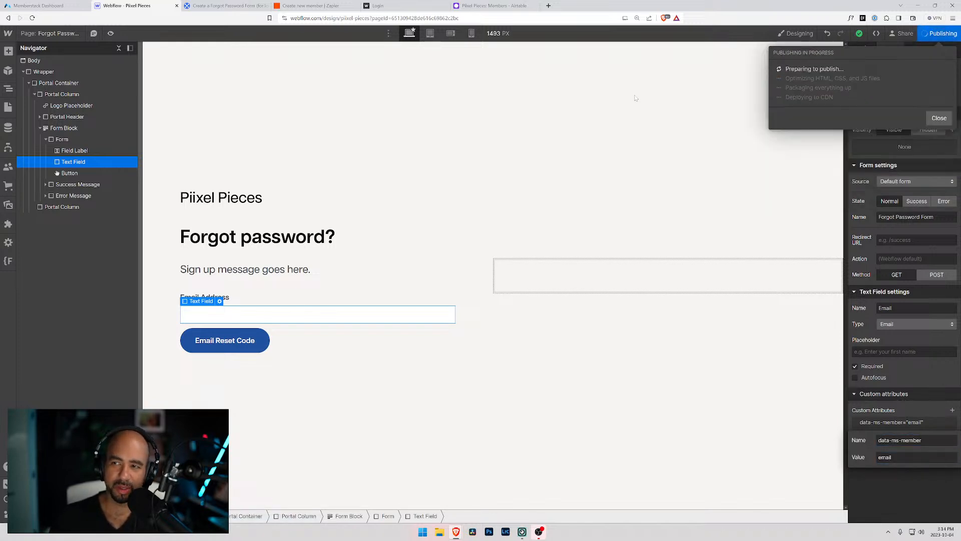
{"action": "left_click", "coordinate": [420, 6]}
Reload the live forgot-password page, enter an email address and request a reset code.
{"action": "key", "text": "ctrl+r"}
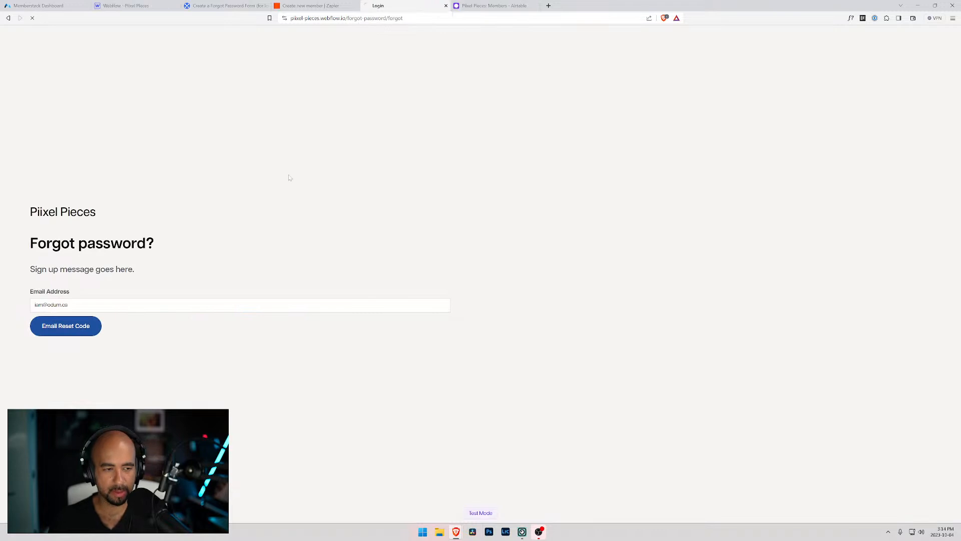
{"action": "left_click", "coordinate": [100, 303]}
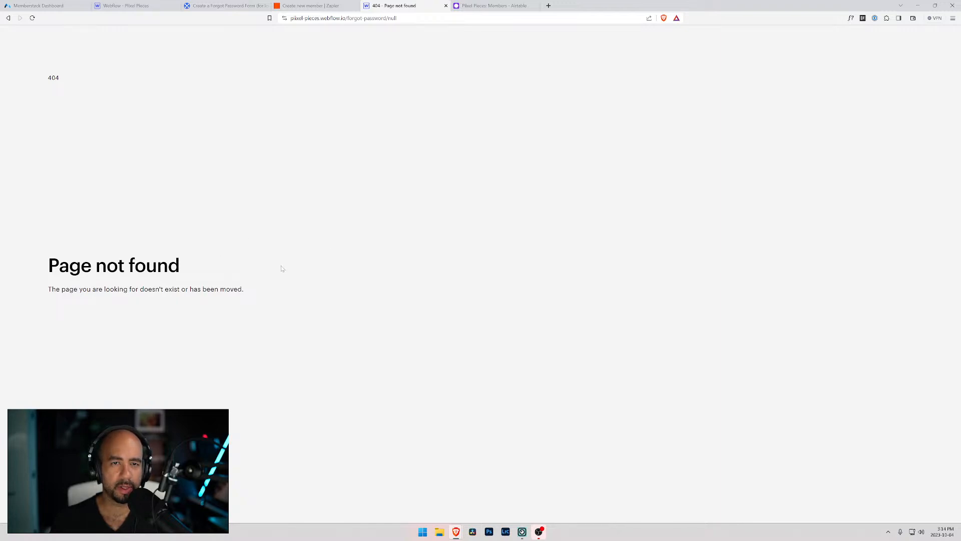
{"action": "key", "text": "alt+Left"}
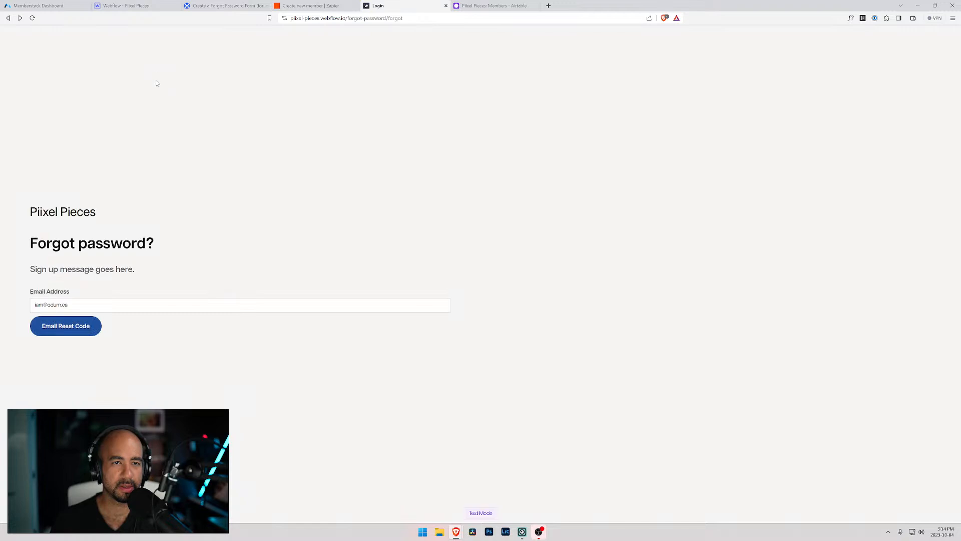
{"action": "left_click", "coordinate": [70, 331]}
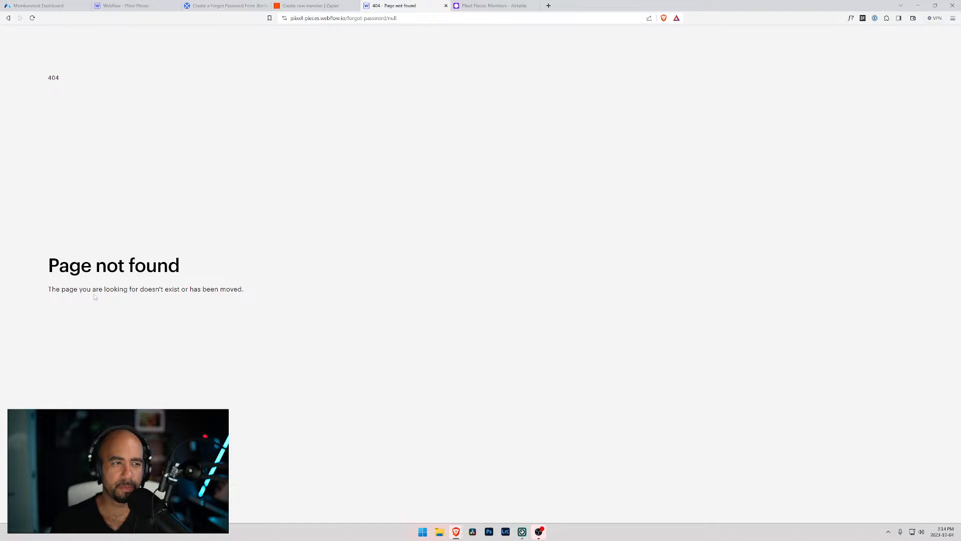
Check the Memberstack password components and Webflow Designer, then return to the 404 result.
{"action": "left_click", "coordinate": [47, 6]}
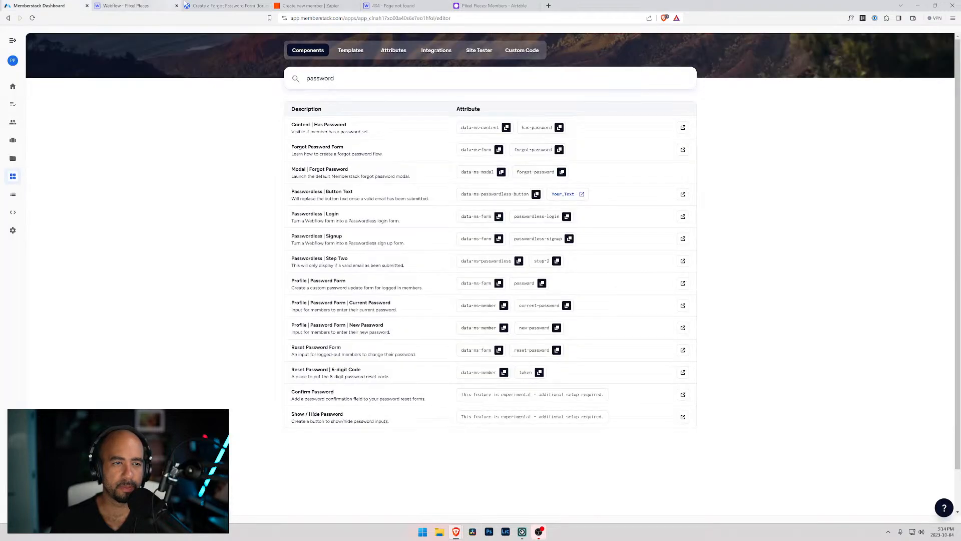
{"action": "left_click", "coordinate": [166, 5]}
{"action": "left_click", "coordinate": [395, 5]}
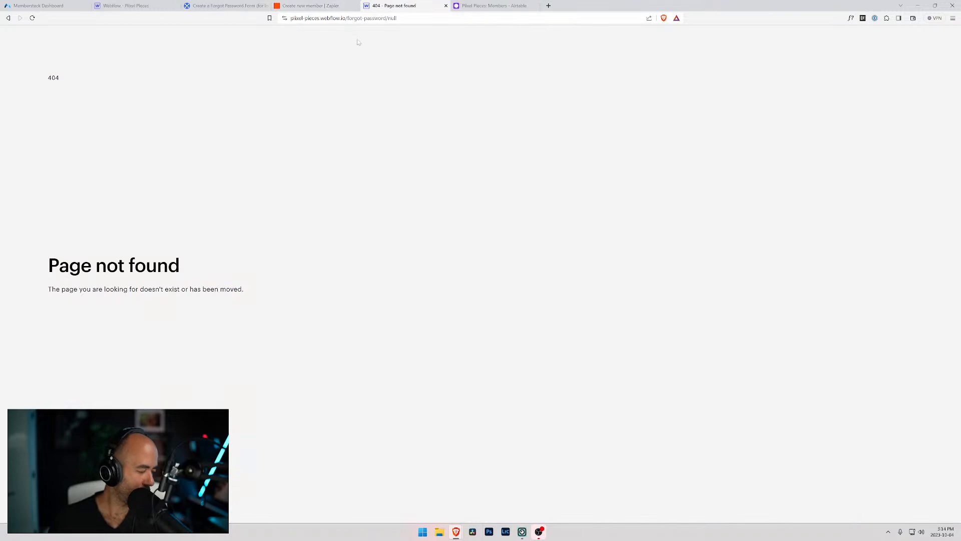
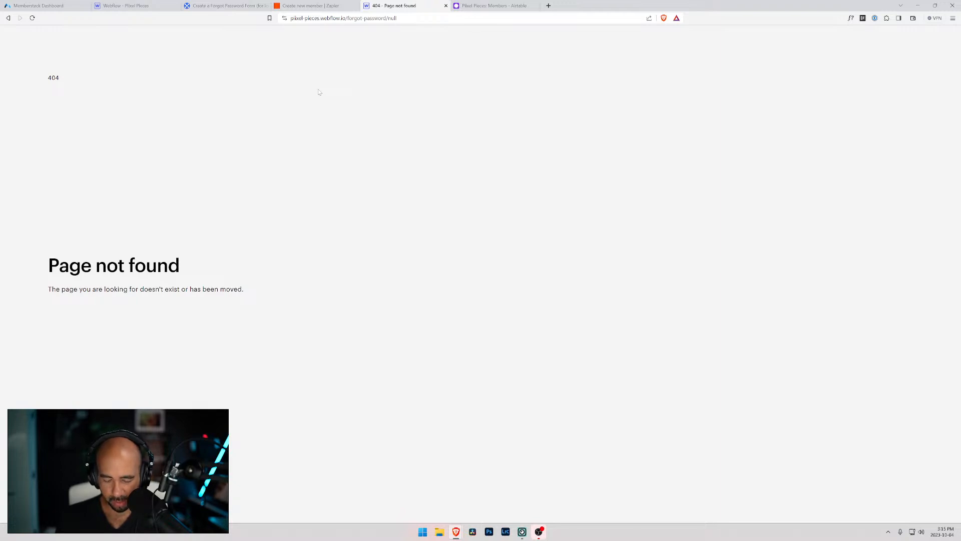
Launch the HEY mail app and select the six-digit code in the password-reset email.
{"action": "key", "text": "super"}
{"action": "type", "text": "hey"}
{"action": "key", "text": "Return"}
{"action": "left_click_drag", "start_coordinate": [400, 57], "coordinate": [960, 95]}
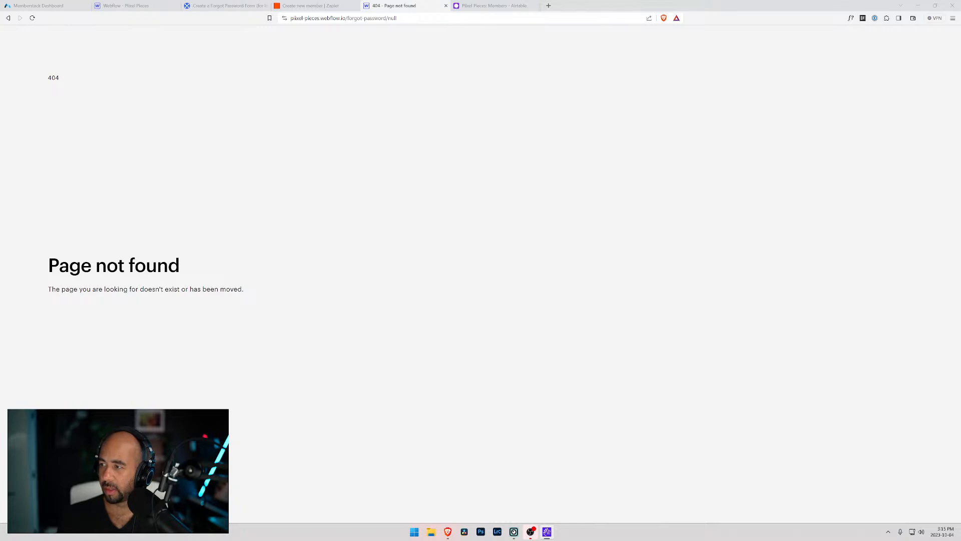
{"action": "left_click_drag", "start_coordinate": [960, 128], "coordinate": [404, 108]}
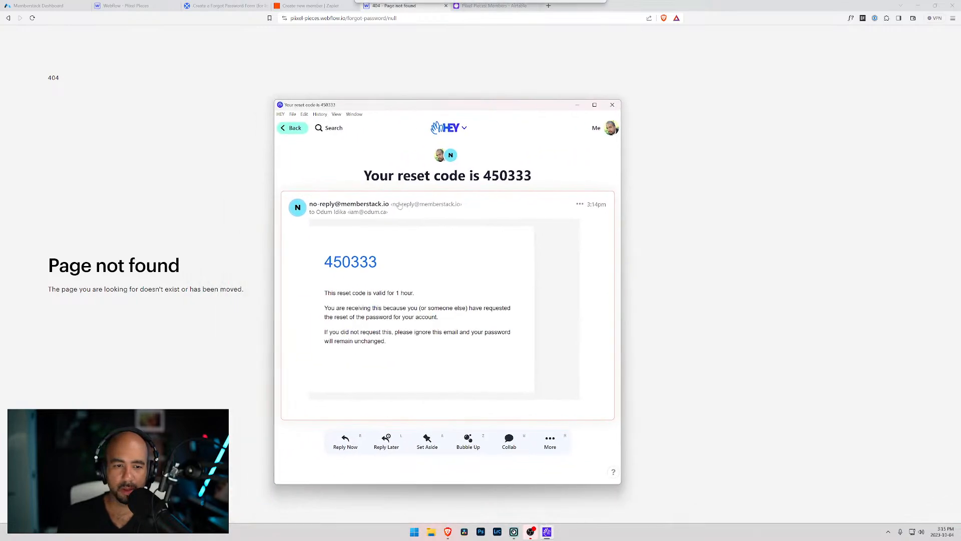
{"action": "left_click_drag", "start_coordinate": [619, 281], "coordinate": [787, 281]}
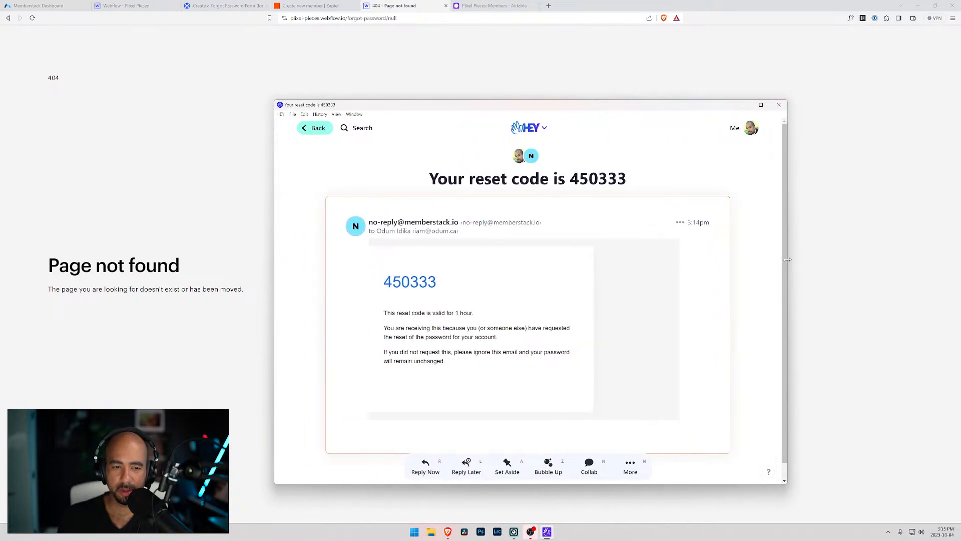
{"action": "scroll", "coordinate": [492, 308], "scroll_direction": "down", "scroll_amount": 1}
{"action": "scroll", "coordinate": [492, 308], "scroll_direction": "up", "scroll_amount": 1}
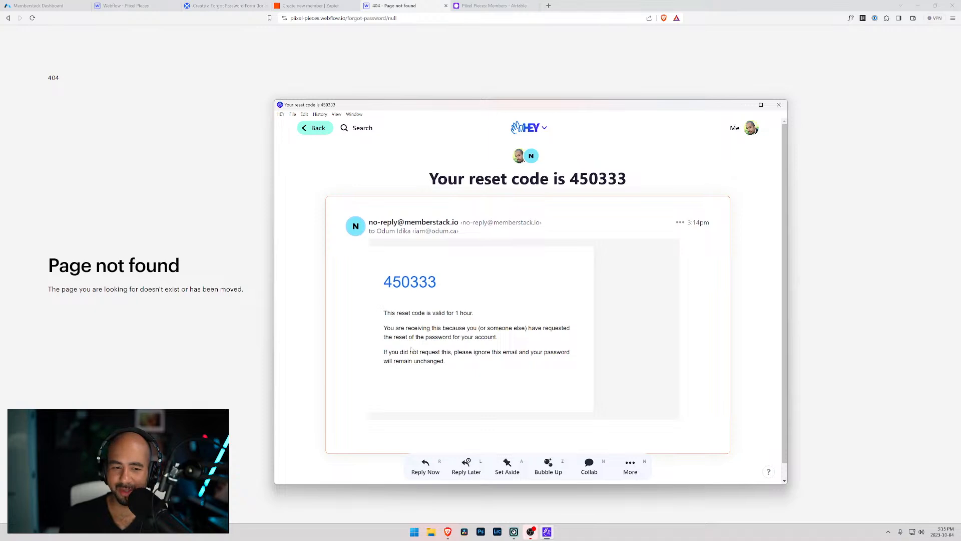
{"action": "left_click_drag", "start_coordinate": [546, 224], "coordinate": [369, 223]}
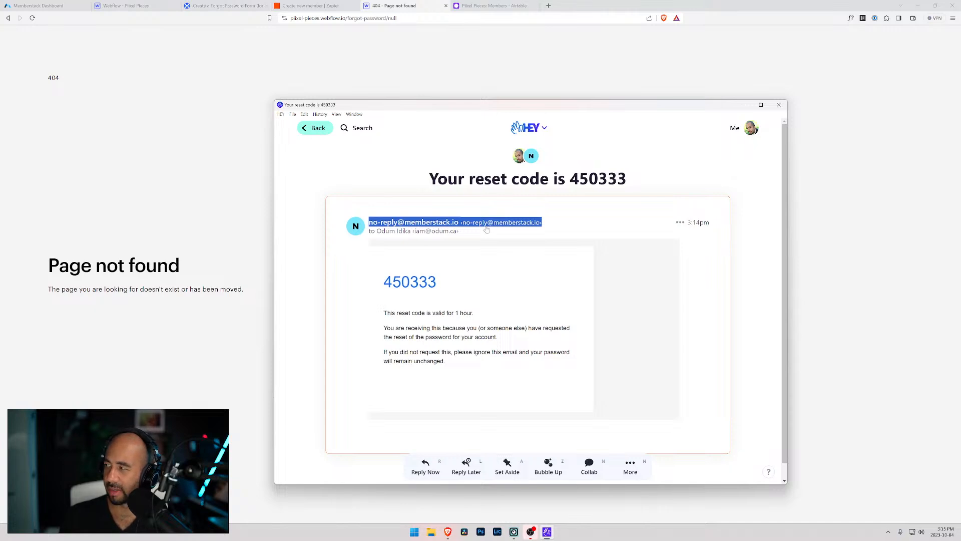
{"action": "left_click_drag", "start_coordinate": [441, 286], "coordinate": [385, 283]}
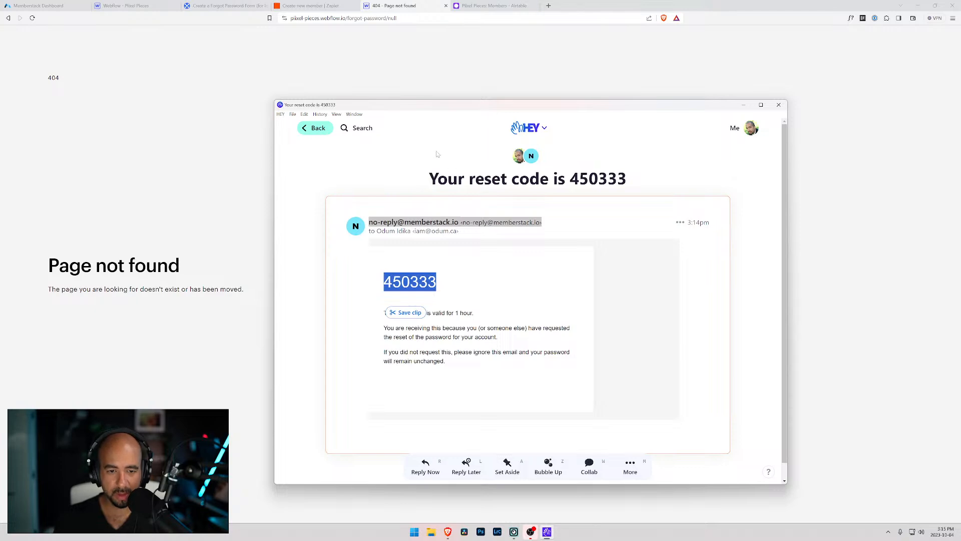
{"action": "left_click_drag", "start_coordinate": [421, 106], "coordinate": [960, 140]}
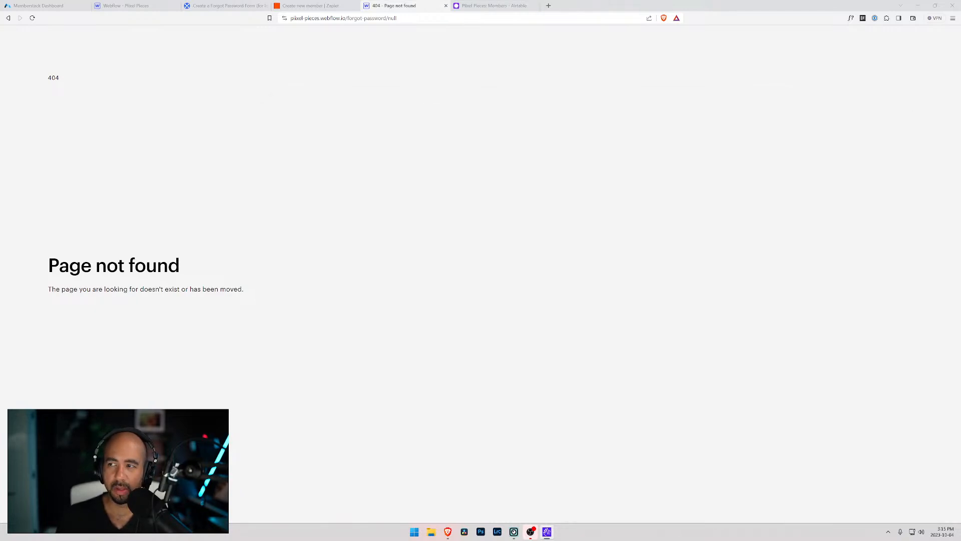
Highlight step 4 about the form redirect in the help article, then return to the Webflow Designer.
{"action": "left_click", "coordinate": [227, 6]}
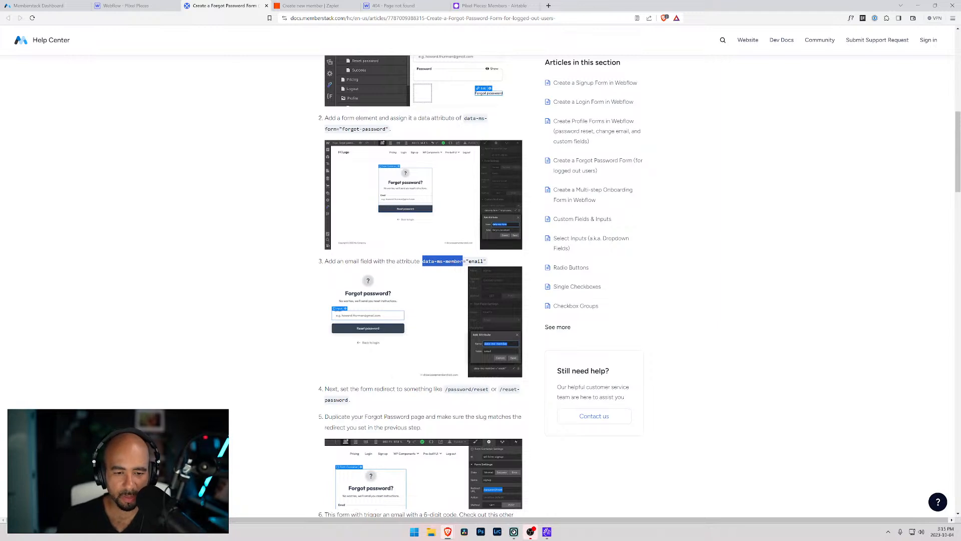
{"action": "left_click_drag", "start_coordinate": [350, 389], "coordinate": [443, 389]}
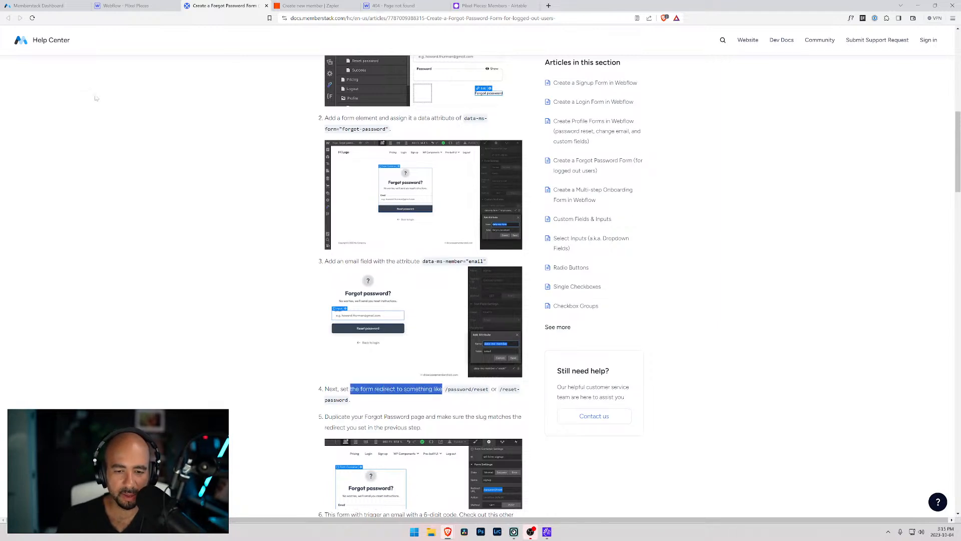
{"action": "left_click", "coordinate": [32, 5]}
{"action": "left_click", "coordinate": [116, 6]}
{"action": "left_click", "coordinate": [48, 6]}
{"action": "left_click", "coordinate": [155, 6]}
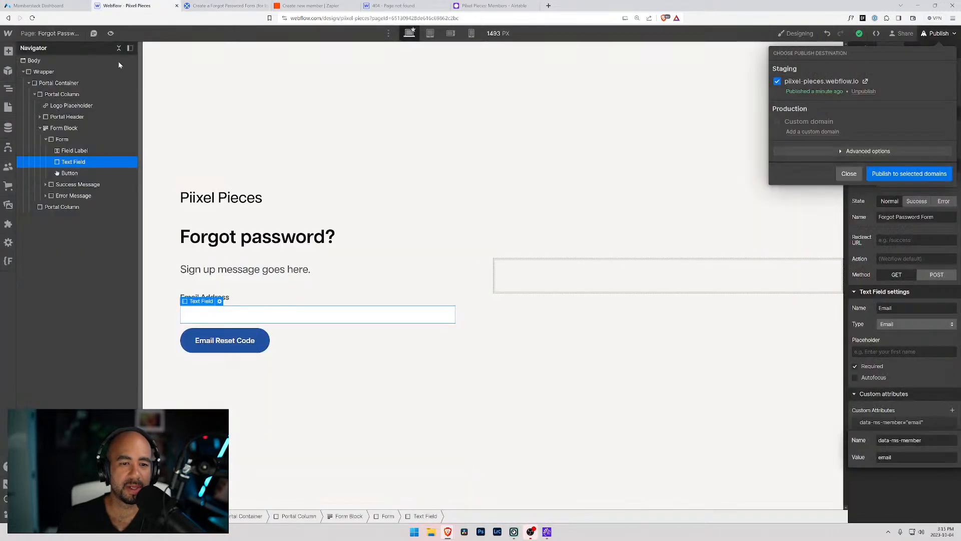
Set the forgot-password form's redirect URL to /forgot-password/reset.
{"action": "left_click", "coordinate": [60, 142]}
{"action": "left_click", "coordinate": [59, 143]}
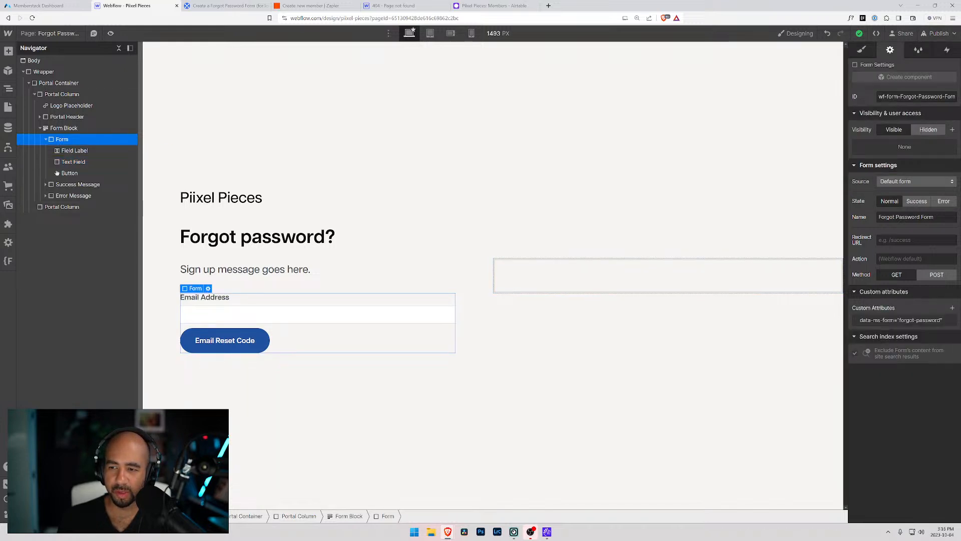
{"action": "type", "text": "/"}
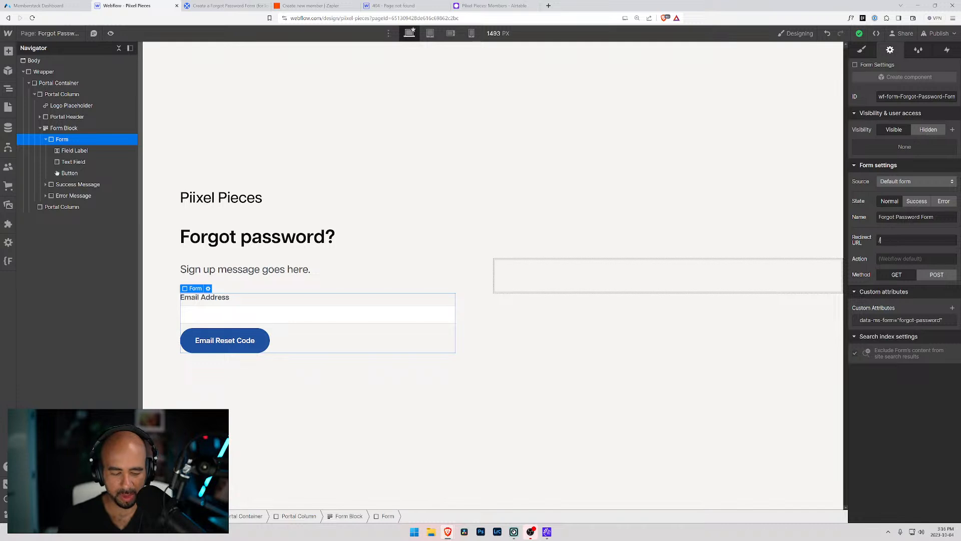
{"action": "type", "text": "forgot-password"}
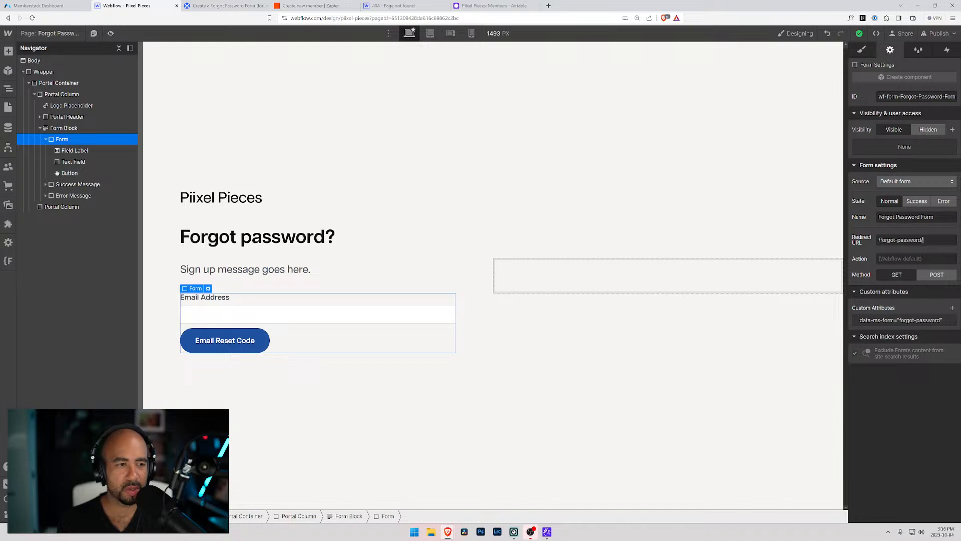
{"action": "type", "text": "/"}
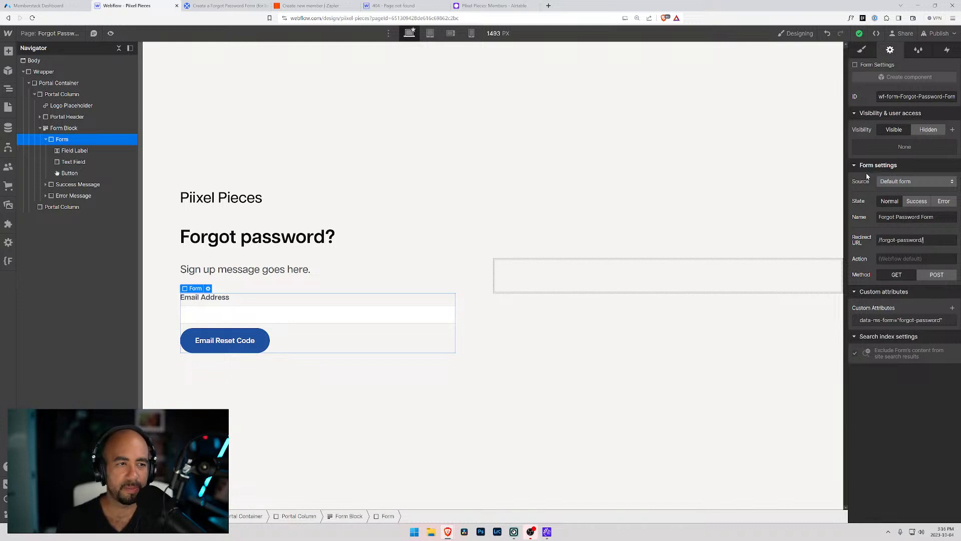
{"action": "type", "text": "rest"}
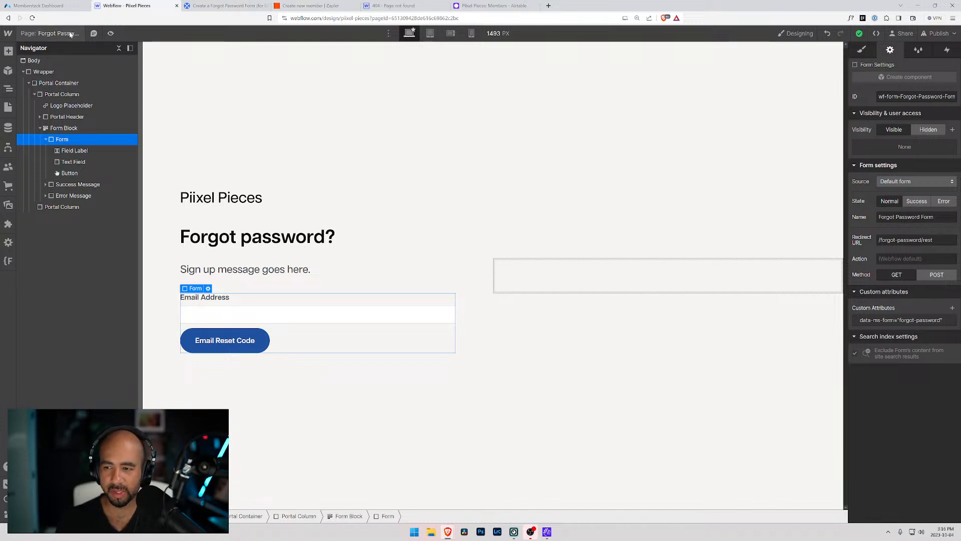
{"action": "key", "text": "BackSpace"}
{"action": "type", "text": "et"}
{"action": "key", "text": "Tab"}
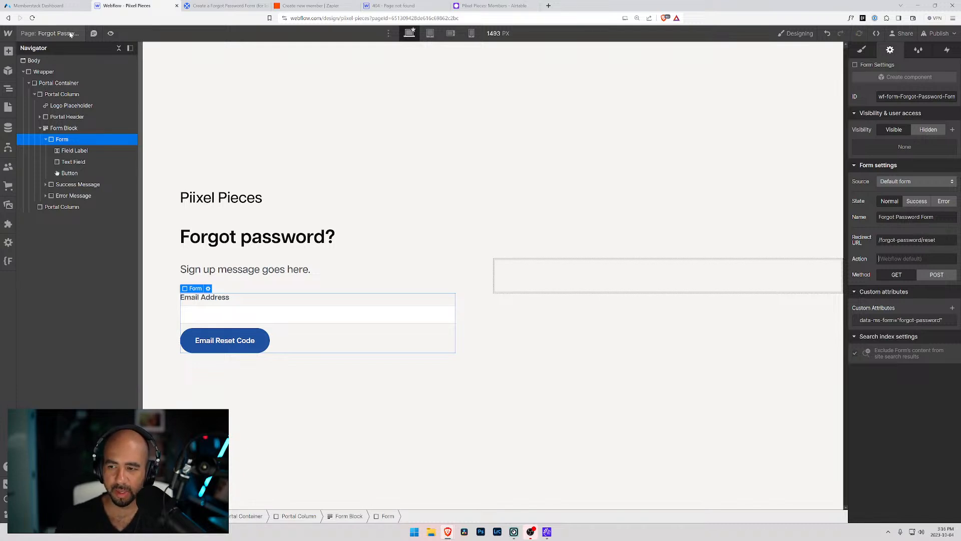
{"action": "left_click", "coordinate": [41, 36]}
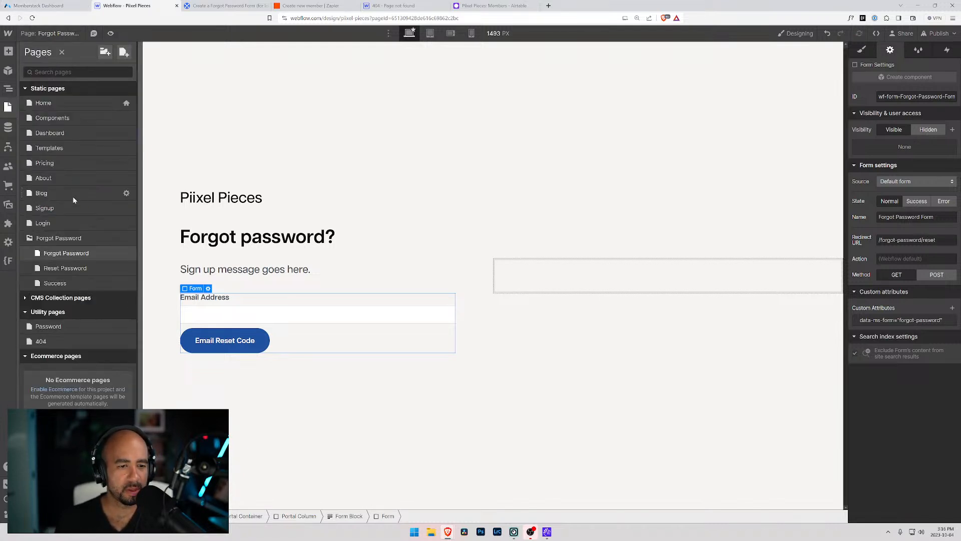
Check the Reset Password page settings to confirm its /forgot-password/reset slug.
{"action": "left_click", "coordinate": [65, 268]}
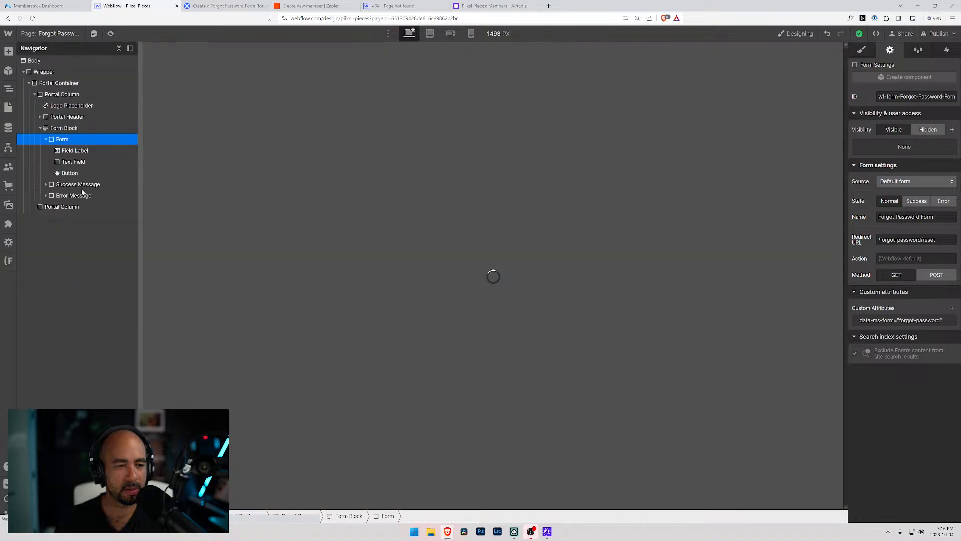
{"action": "left_click", "coordinate": [65, 34]}
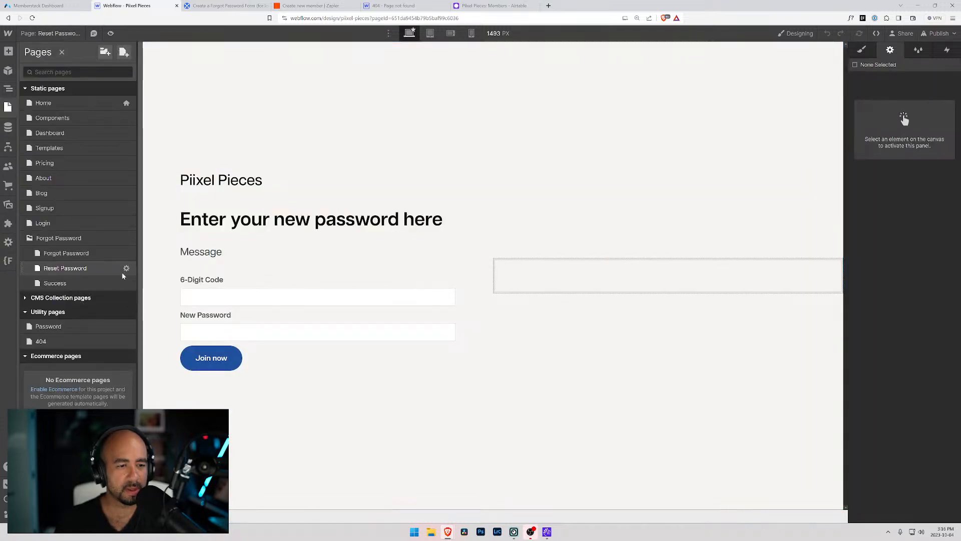
{"action": "left_click", "coordinate": [127, 269]}
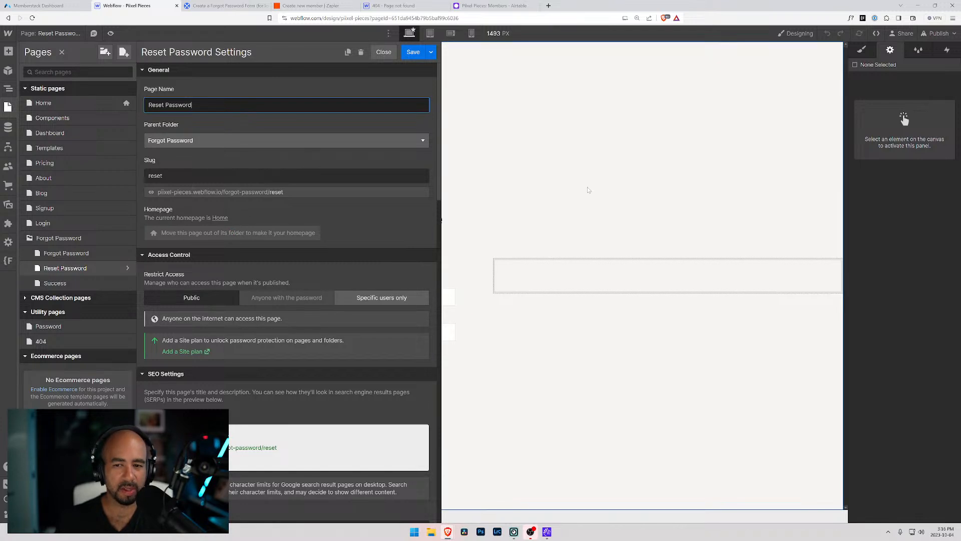
Publish the site to the selected staging domain and view the live forgot-password page.
{"action": "left_click", "coordinate": [935, 38]}
{"action": "left_click", "coordinate": [894, 172]}
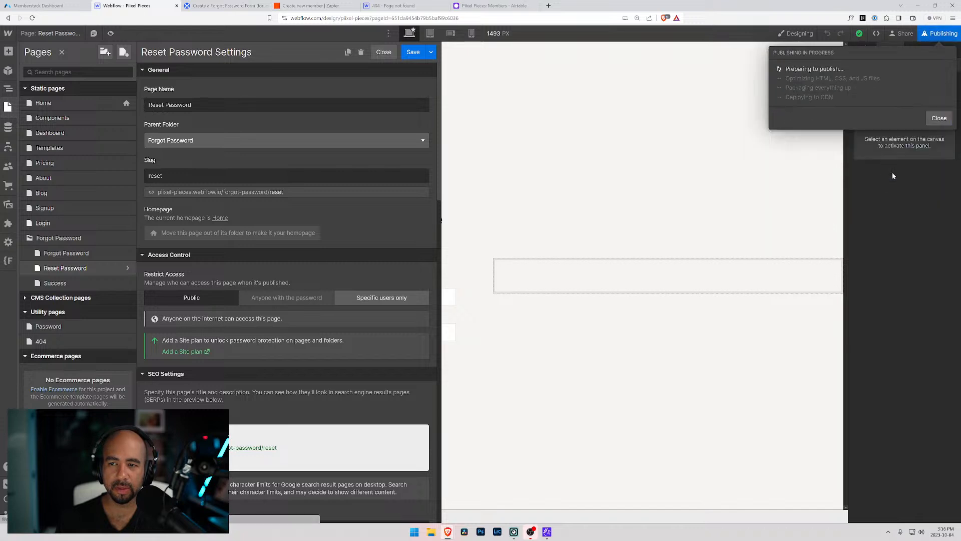
{"action": "left_click", "coordinate": [59, 252]}
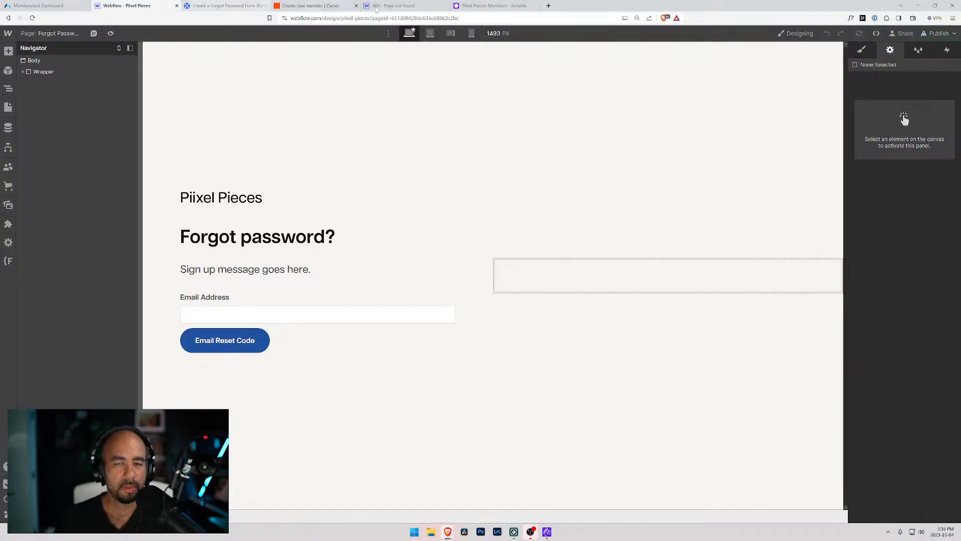
{"action": "left_click", "coordinate": [393, 6]}
Reload the live forgot-password page, enter the member's email address and request a reset code.
{"action": "key", "text": "F5"}
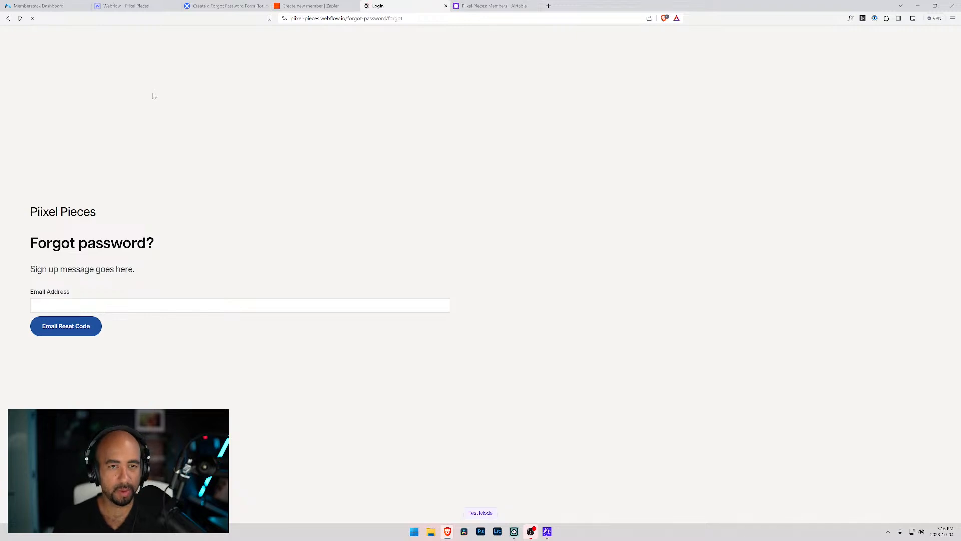
{"action": "left_click", "coordinate": [95, 304]}
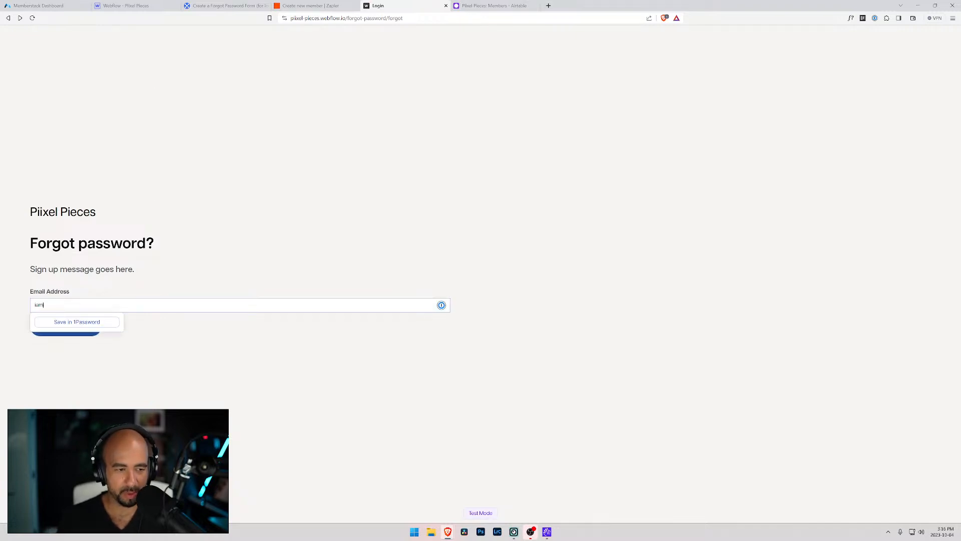
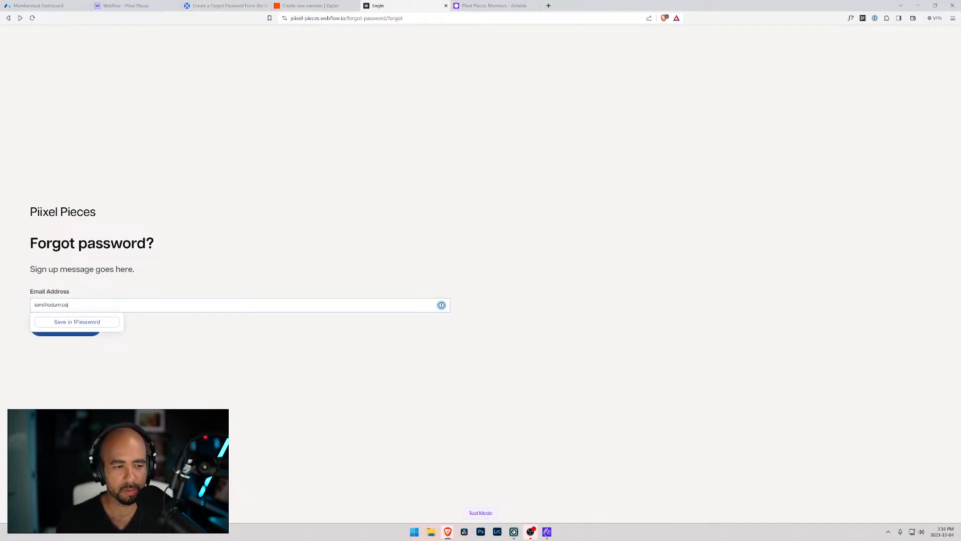
{"action": "left_click", "coordinate": [74, 326]}
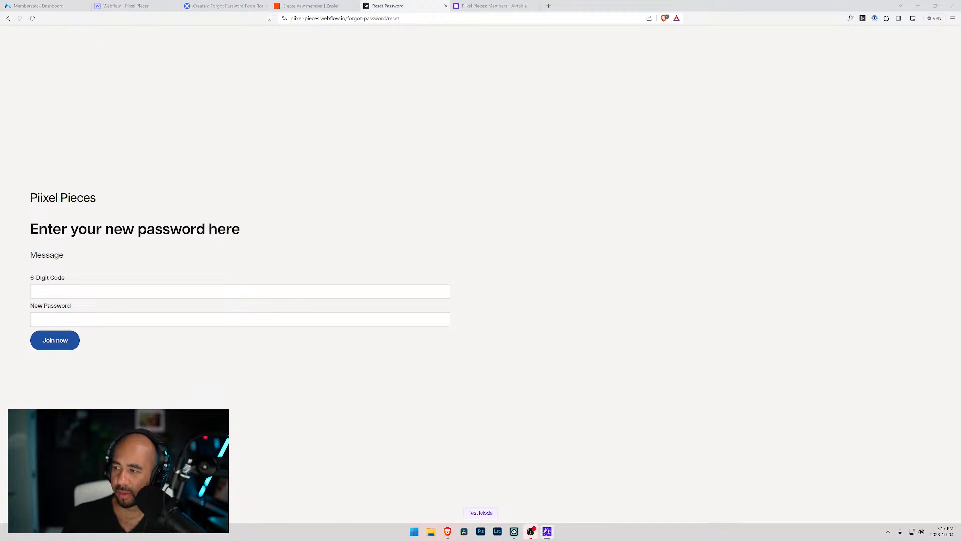
Paste the reset code, enter a new password and submit with Join now, which errors.
{"action": "left_click", "coordinate": [200, 291]}
{"action": "key", "text": "ctrl+v"}
{"action": "key", "text": "Tab"}
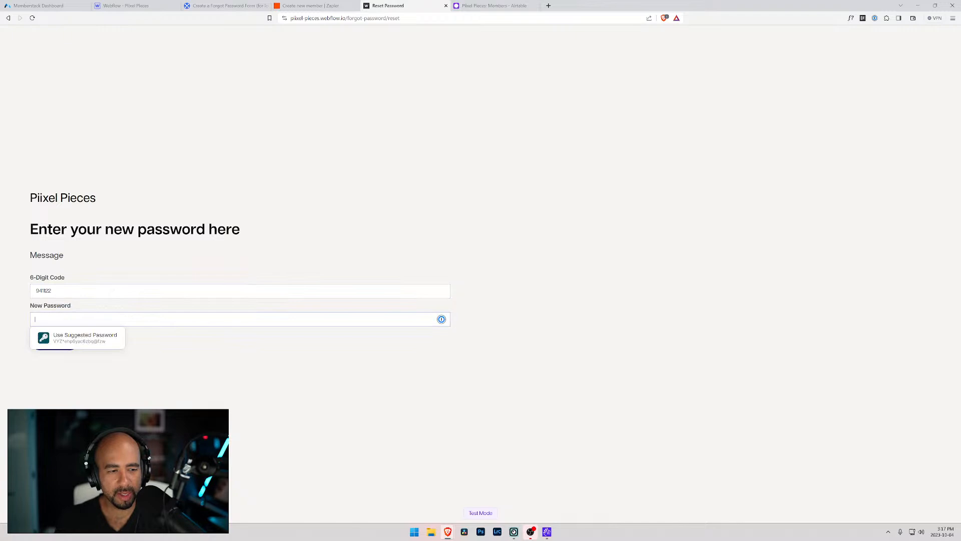
{"action": "type", "text": "•••"}
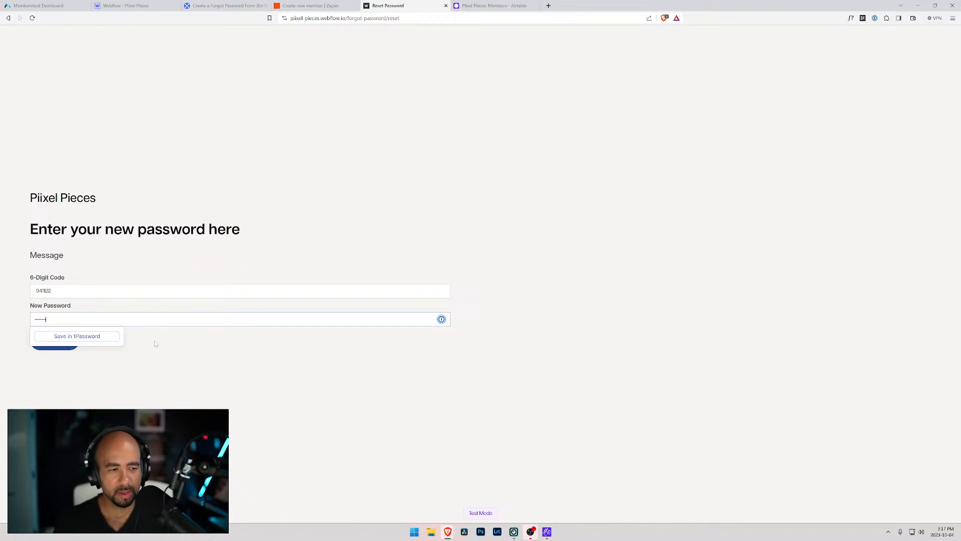
{"action": "left_click", "coordinate": [56, 342]}
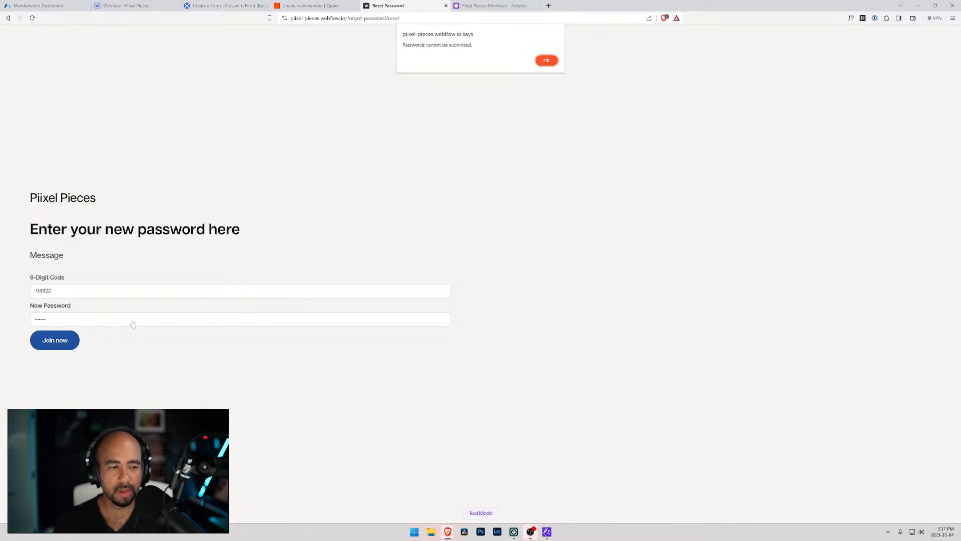
{"action": "left_click", "coordinate": [50, 5]}
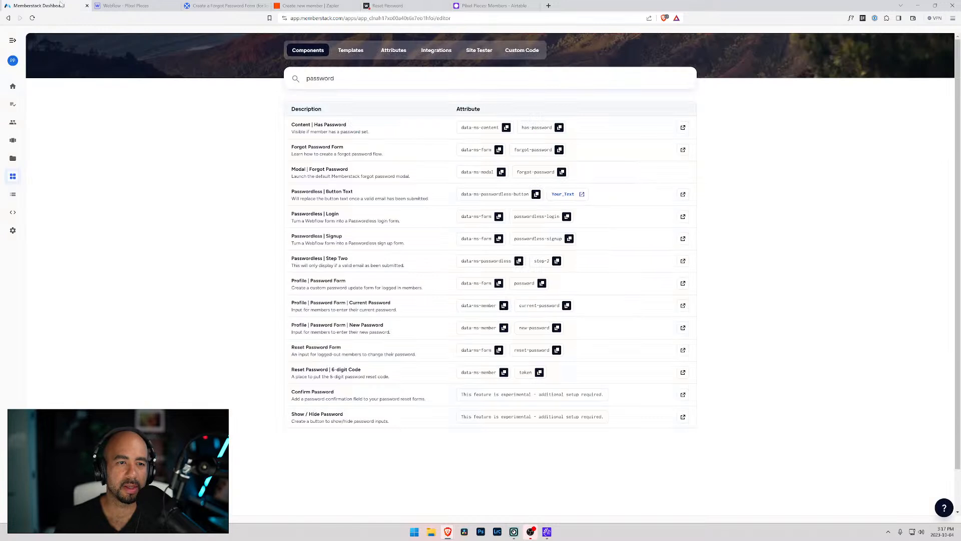
Glance at the forgot-password help article, then go back to the Webflow Designer tab.
{"action": "left_click", "coordinate": [153, 6]}
{"action": "left_click", "coordinate": [220, 6]}
{"action": "left_click", "coordinate": [129, 4]}
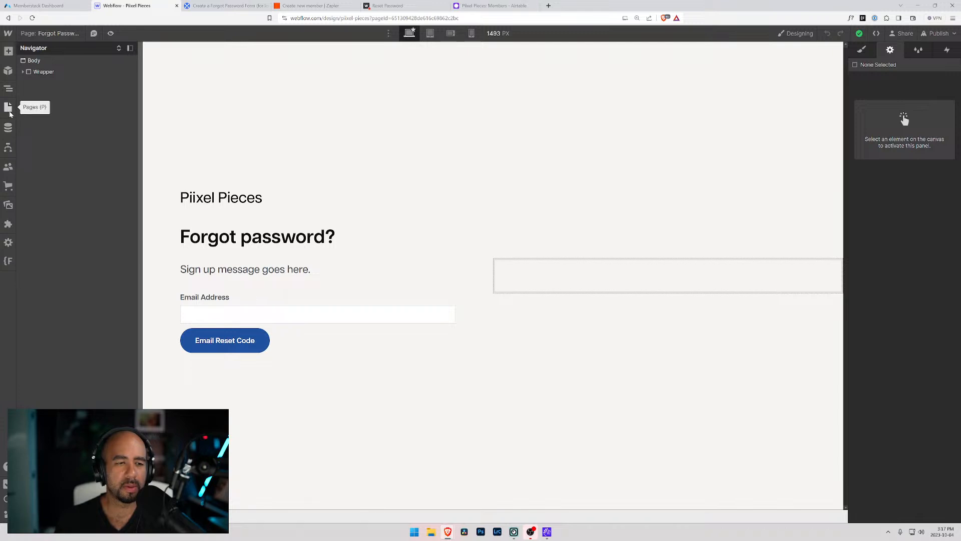
Open the Reset Password page and inspect the New Password and 6-Digit Code field settings.
{"action": "left_click", "coordinate": [10, 114]}
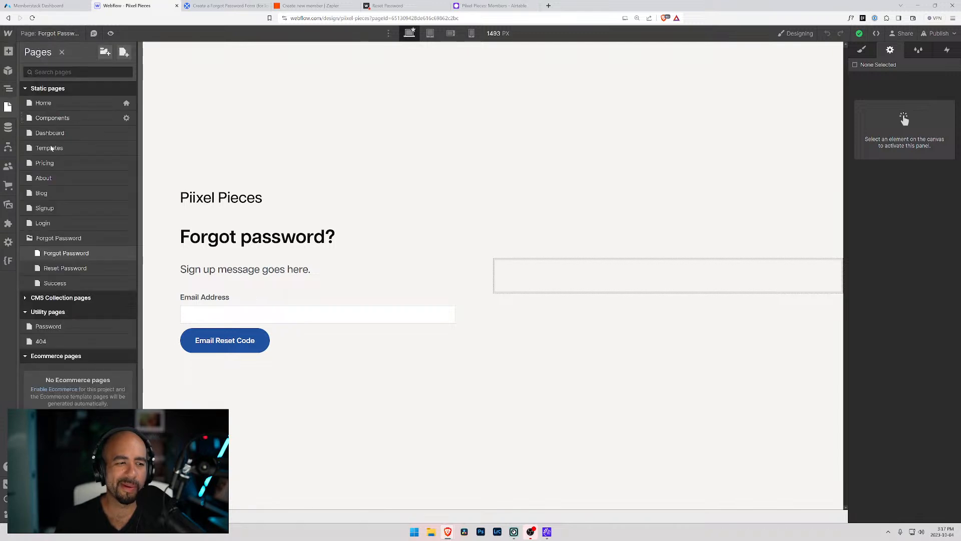
{"action": "left_click", "coordinate": [54, 269]}
{"action": "left_click", "coordinate": [318, 334]}
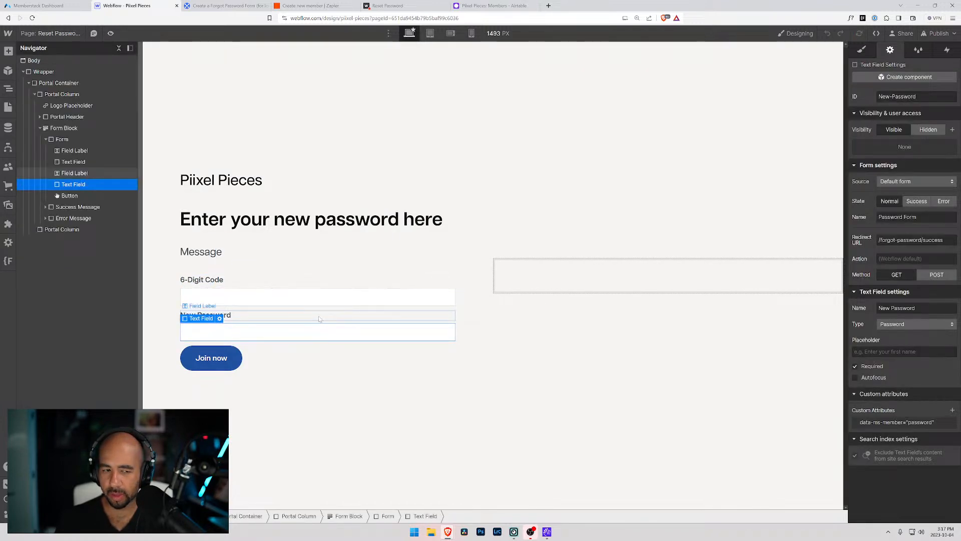
{"action": "left_click", "coordinate": [319, 299]}
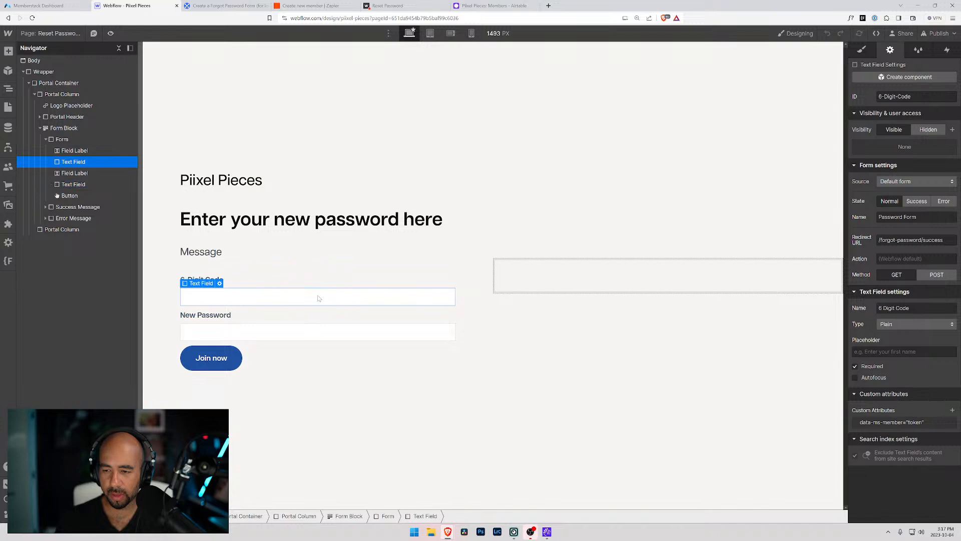
{"action": "left_click", "coordinate": [304, 336]}
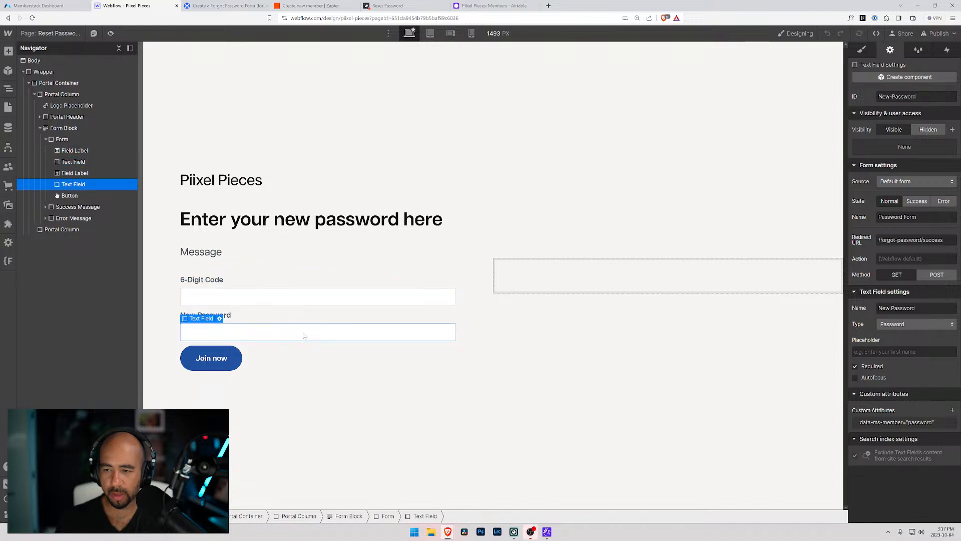
Change the submit button label from Join now to Reset Password.
{"action": "double_click", "coordinate": [220, 360]}
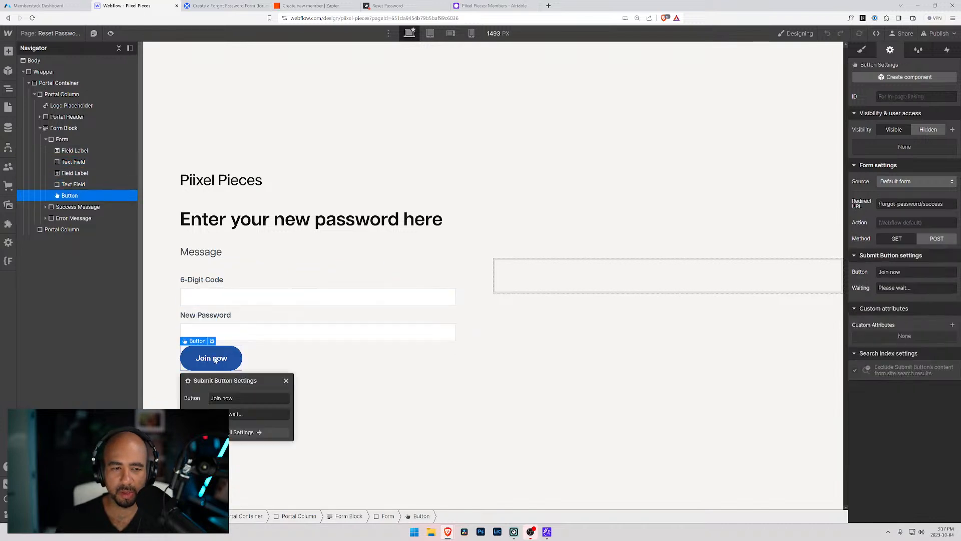
{"action": "left_click", "coordinate": [244, 400]}
{"action": "type", "text": "Rese"}
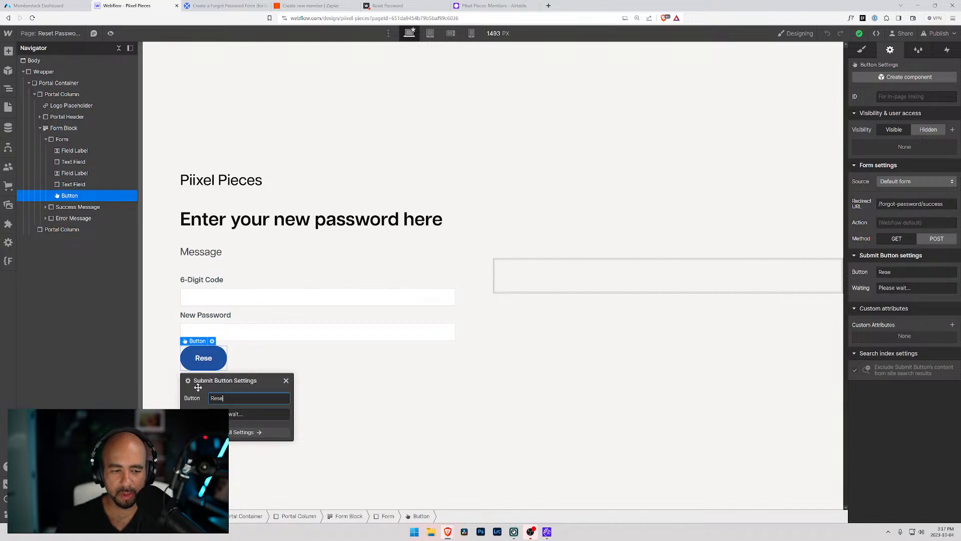
{"action": "type", "text": "t Password"}
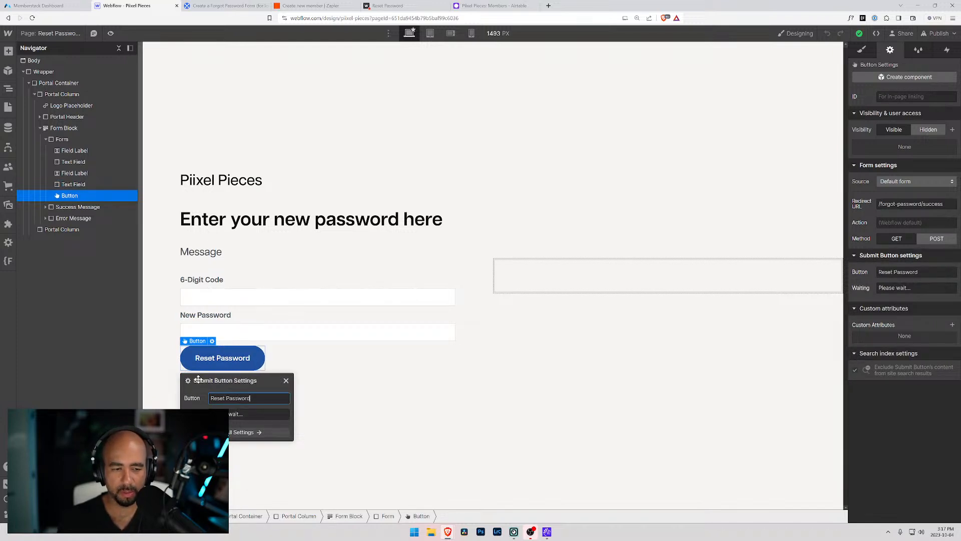
{"action": "left_click", "coordinate": [225, 332]}
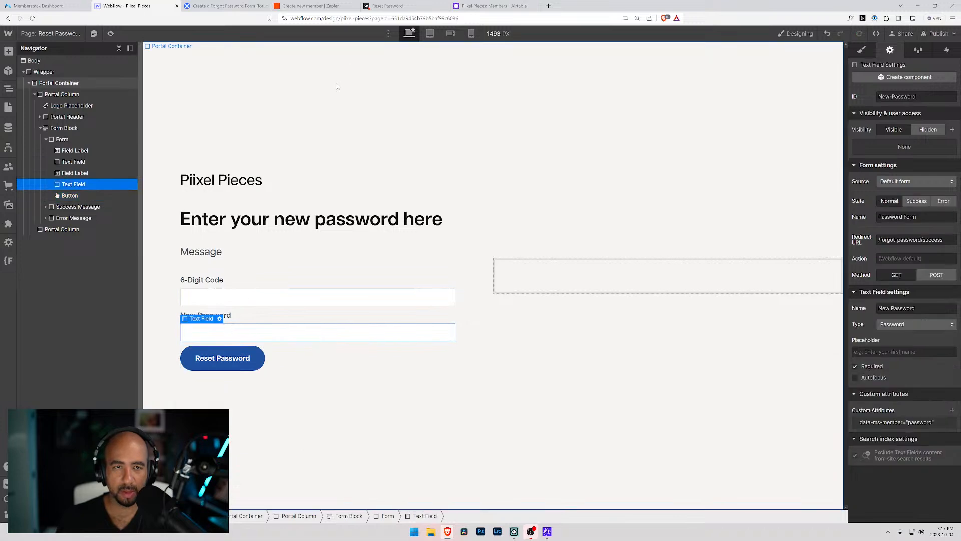
{"action": "left_click", "coordinate": [236, 4]}
{"action": "scroll", "coordinate": [315, 242], "scroll_direction": "down", "scroll_amount": 8}
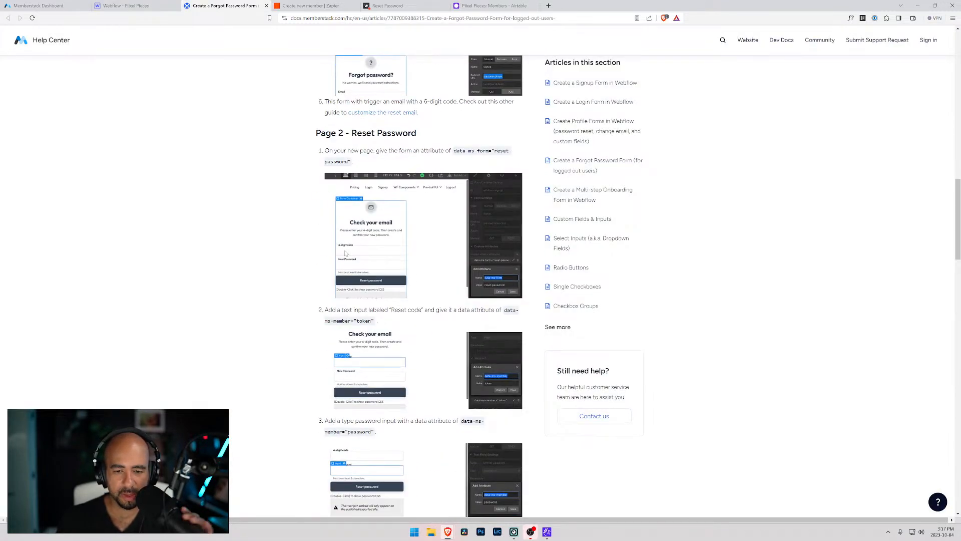
Read further through the Page 2 – Reset Password attribute steps, then go back to Webflow.
{"action": "scroll", "coordinate": [337, 236], "scroll_direction": "down", "scroll_amount": 3}
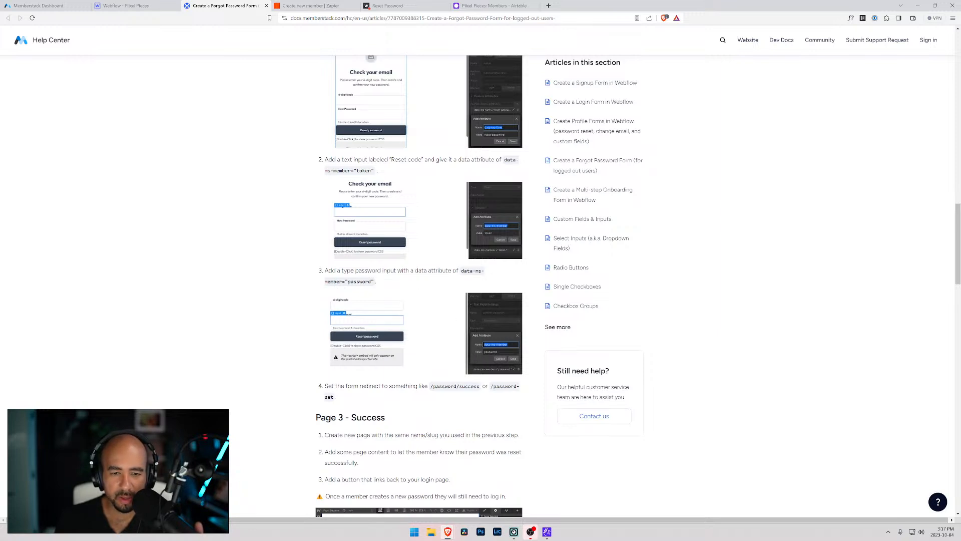
{"action": "left_click", "coordinate": [127, 5]}
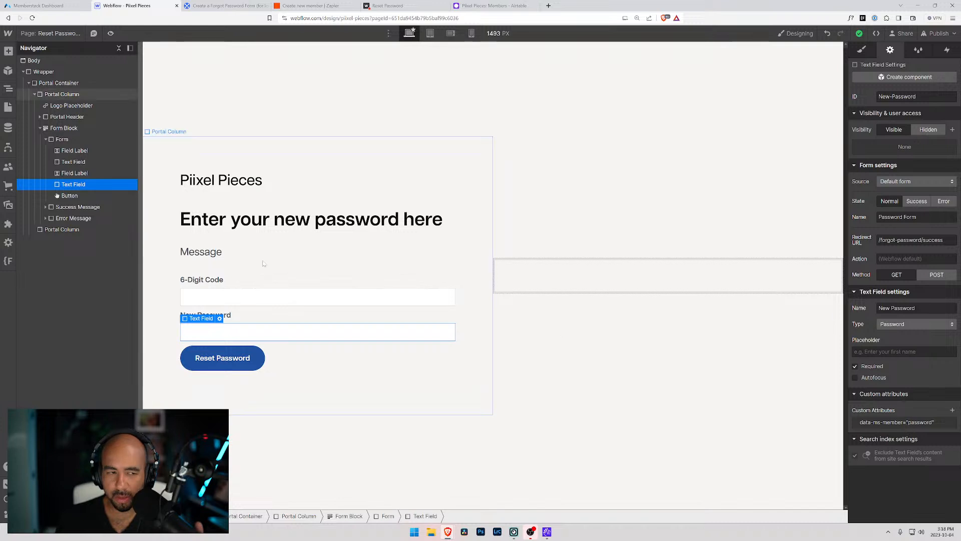
Add the custom attribute data-ms-form = reset-password to the reset-password form.
{"action": "left_click", "coordinate": [80, 139]}
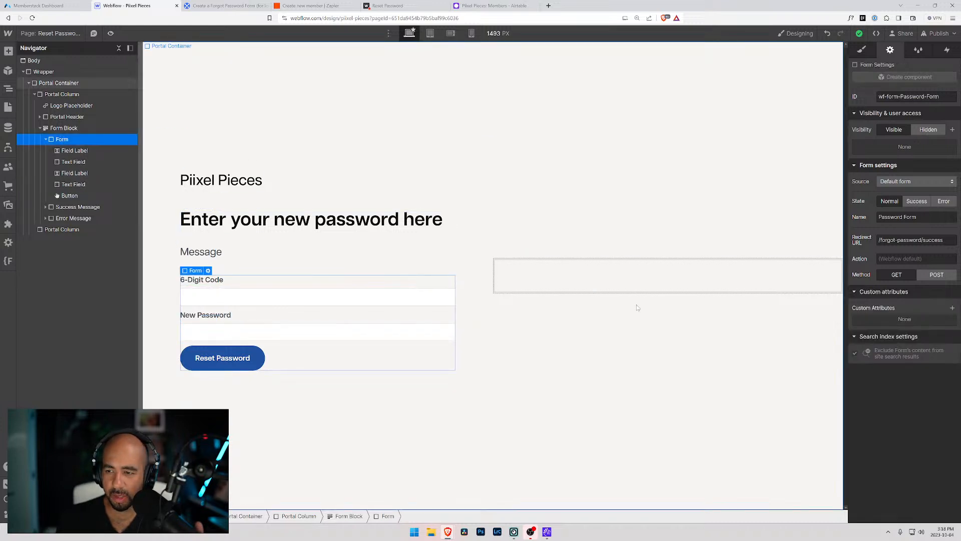
{"action": "left_click", "coordinate": [952, 307]}
{"action": "left_click", "coordinate": [226, 6]}
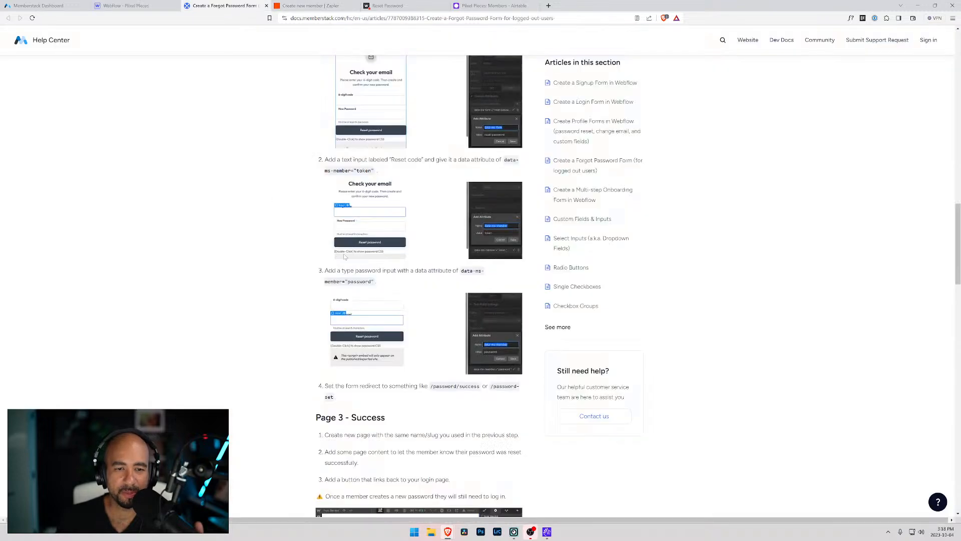
{"action": "scroll", "coordinate": [423, 271], "scroll_direction": "down", "scroll_amount": 3}
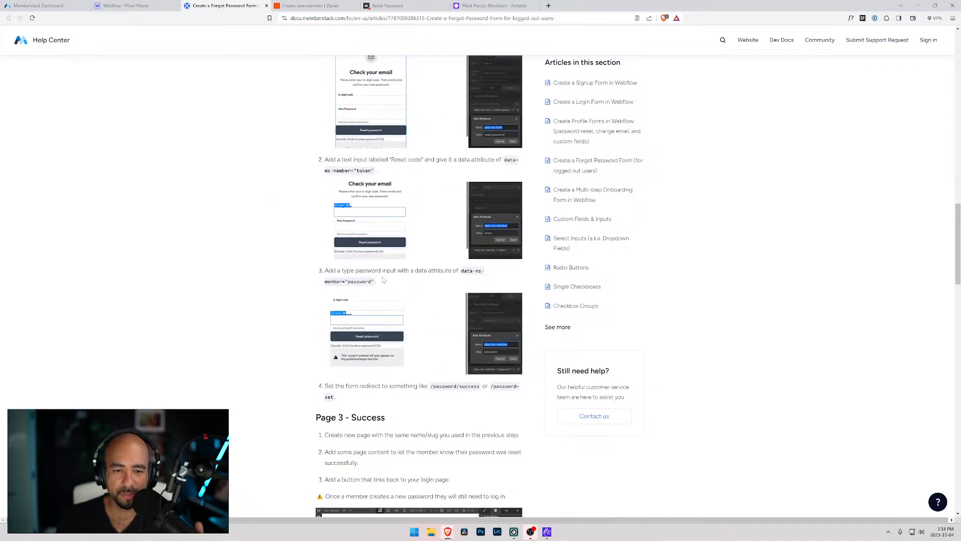
{"action": "scroll", "coordinate": [379, 280], "scroll_direction": "up", "scroll_amount": 3}
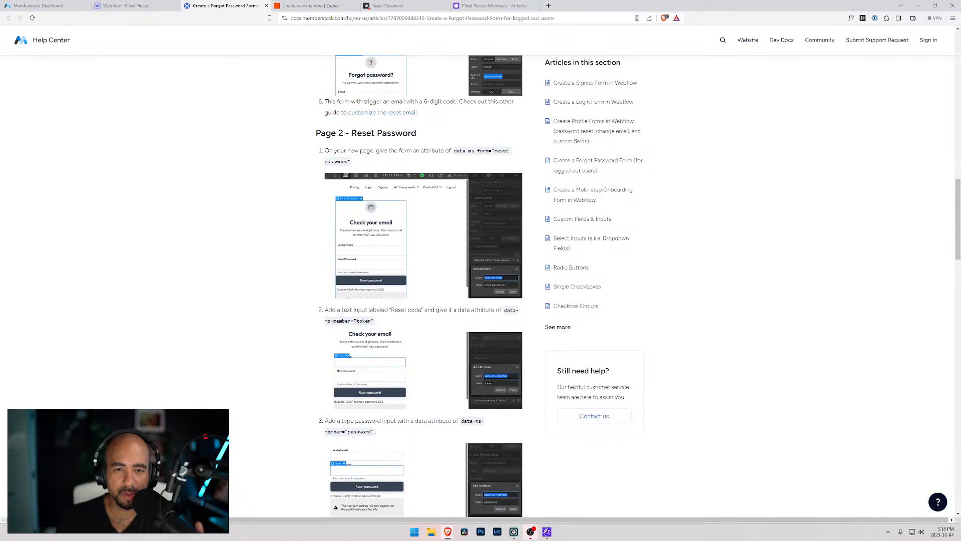
{"action": "left_click_drag", "start_coordinate": [489, 150], "coordinate": [451, 149]}
{"action": "key", "text": "ctrl+c"}
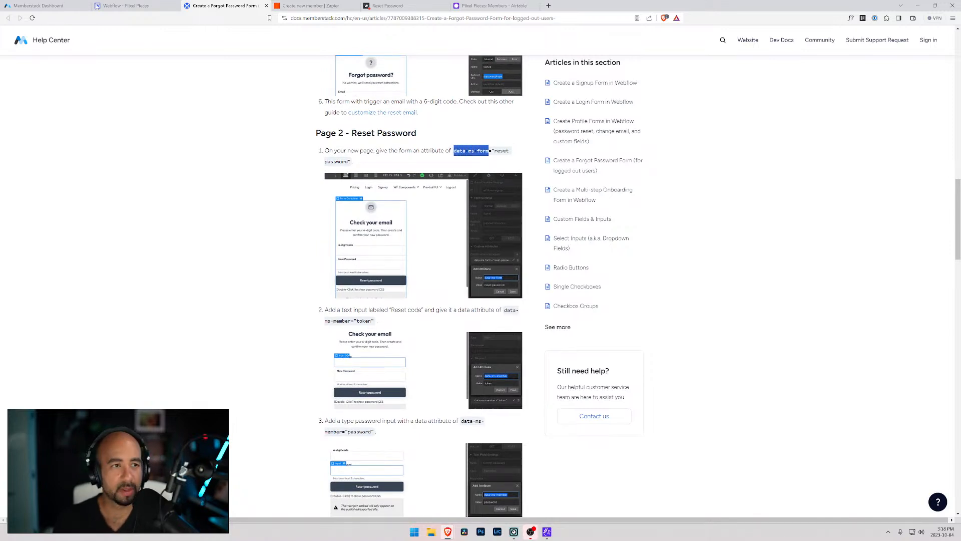
{"action": "left_click", "coordinate": [125, 5]}
{"action": "key", "text": "ctrl+v"}
{"action": "key", "text": "Tab"}
{"action": "type", "text": "reset-password"}
{"action": "key", "text": "shift+Tab"}
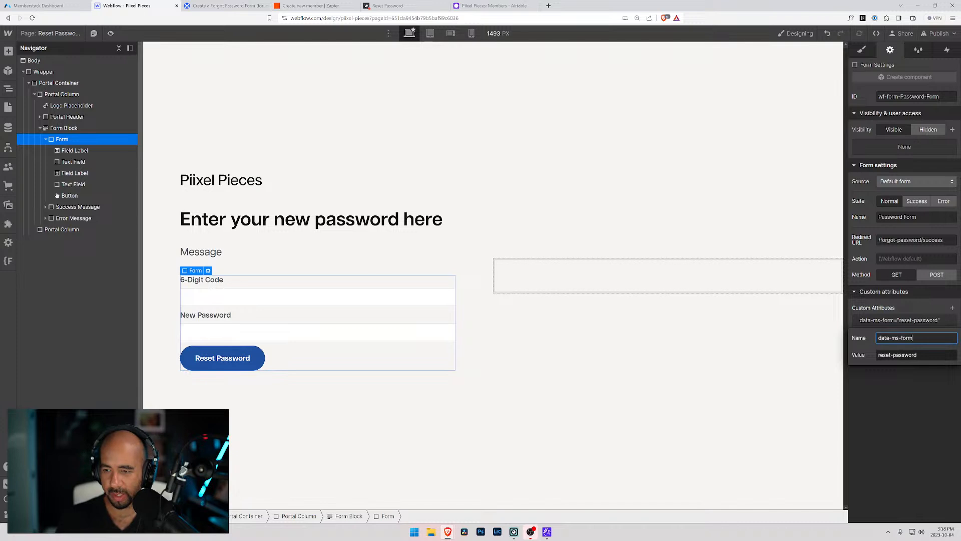
{"action": "left_click", "coordinate": [931, 386]}
Publish the site to the selected staging domain.
{"action": "left_click", "coordinate": [935, 34]}
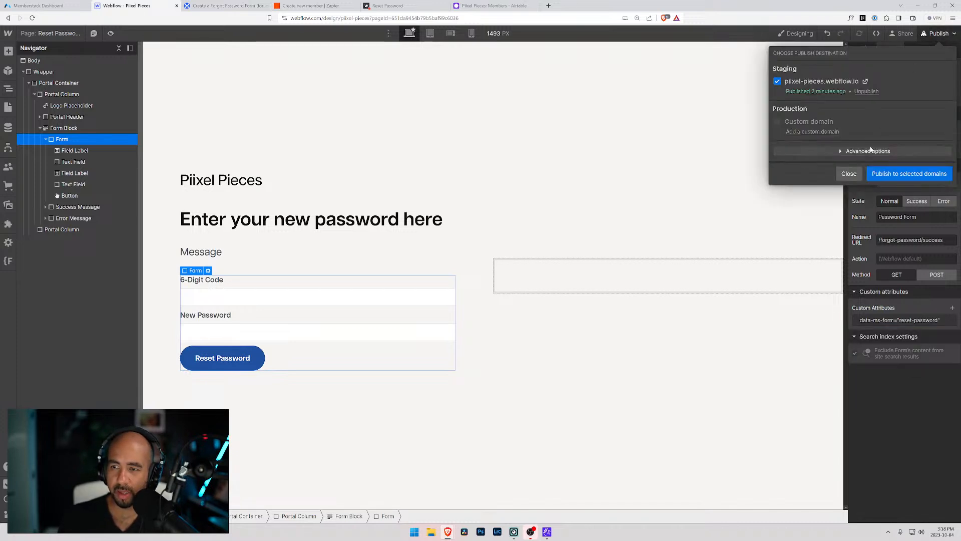
{"action": "left_click", "coordinate": [890, 176]}
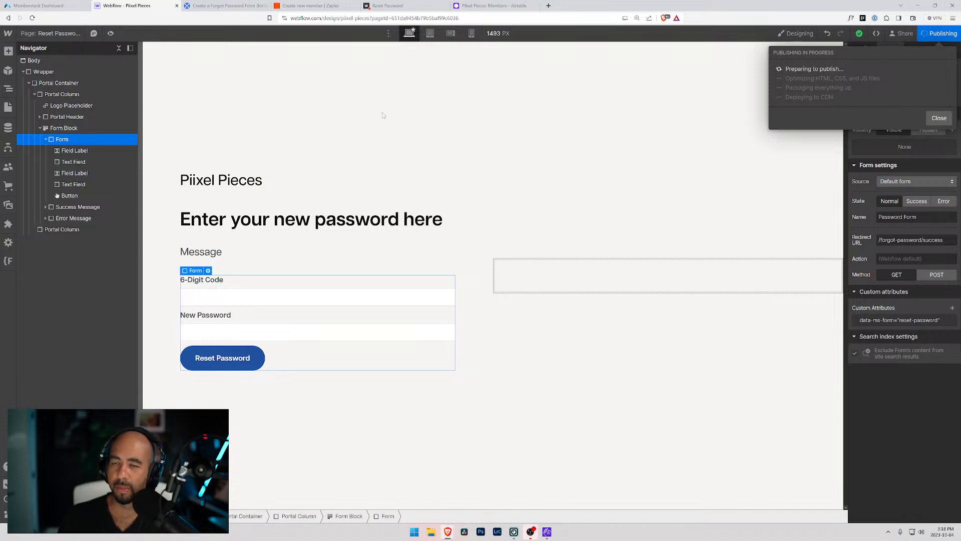
{"action": "left_click", "coordinate": [223, 5]}
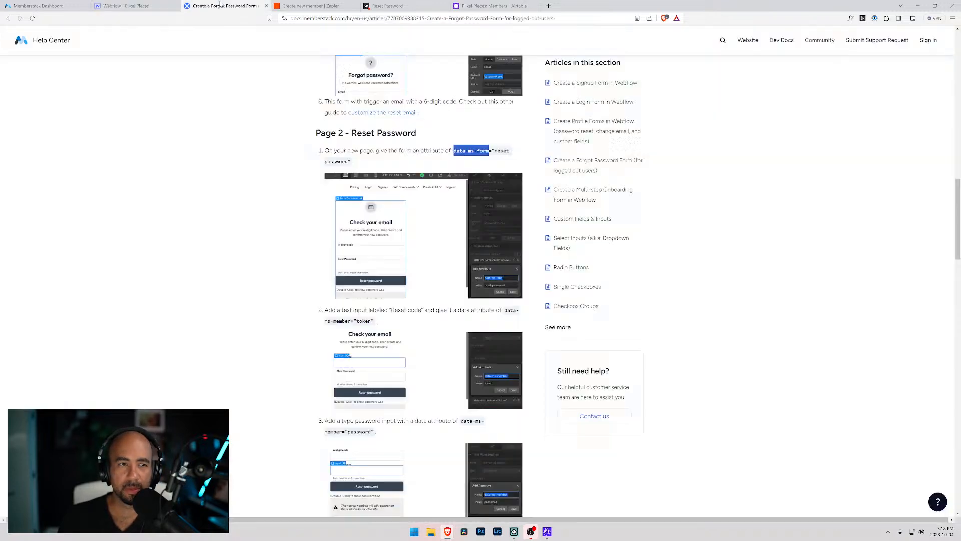
{"action": "left_click", "coordinate": [133, 5]}
Dismiss the alert and reload the live Reset Password page to pick up the published changes.
{"action": "left_click", "coordinate": [388, 5]}
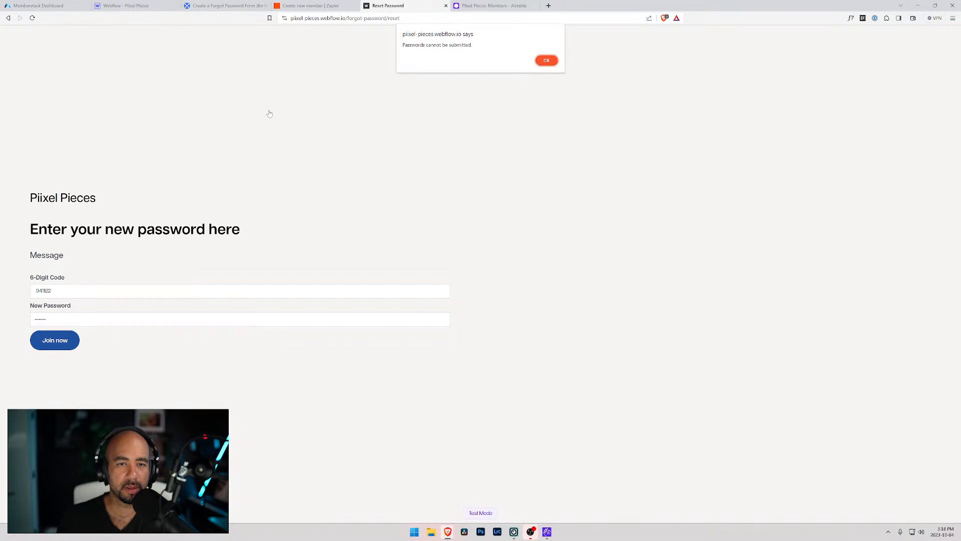
{"action": "left_click", "coordinate": [546, 61]}
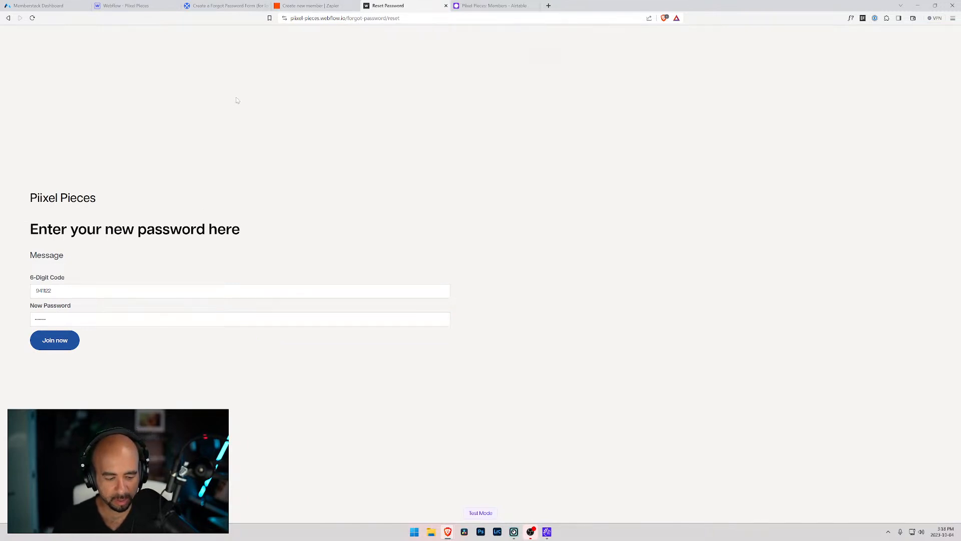
{"action": "key", "text": "F5"}
Paste the reset code, enter a new password and submit; the code is rejected as invalid.
{"action": "left_click", "coordinate": [95, 291]}
{"action": "key", "text": "ctrl+v"}
{"action": "key", "text": "ctrl+shift+Left"}
{"action": "key", "text": "ctrl+shift+Left"}
{"action": "key", "text": "ctrl+shift+Left"}
{"action": "key", "text": "alt+Tab"}
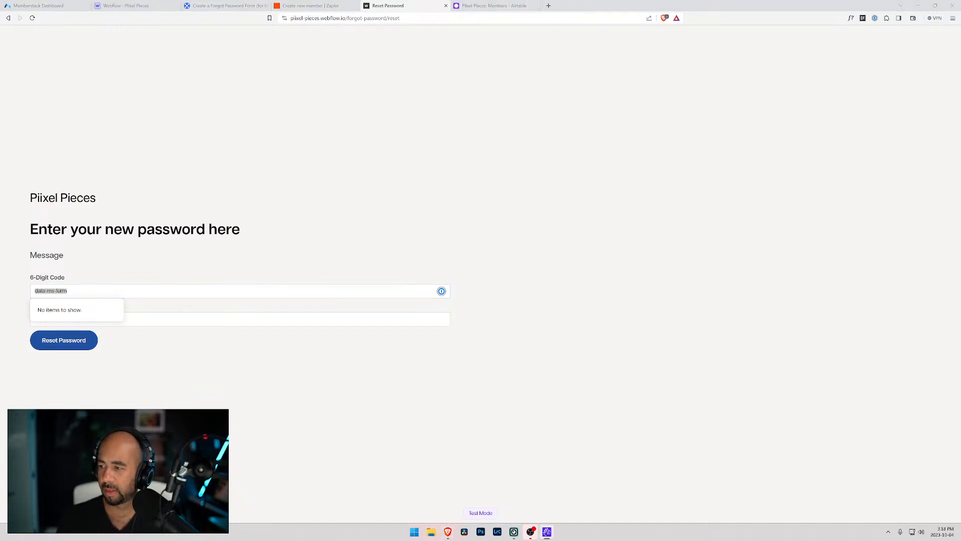
{"action": "key", "text": "alt+Tab"}
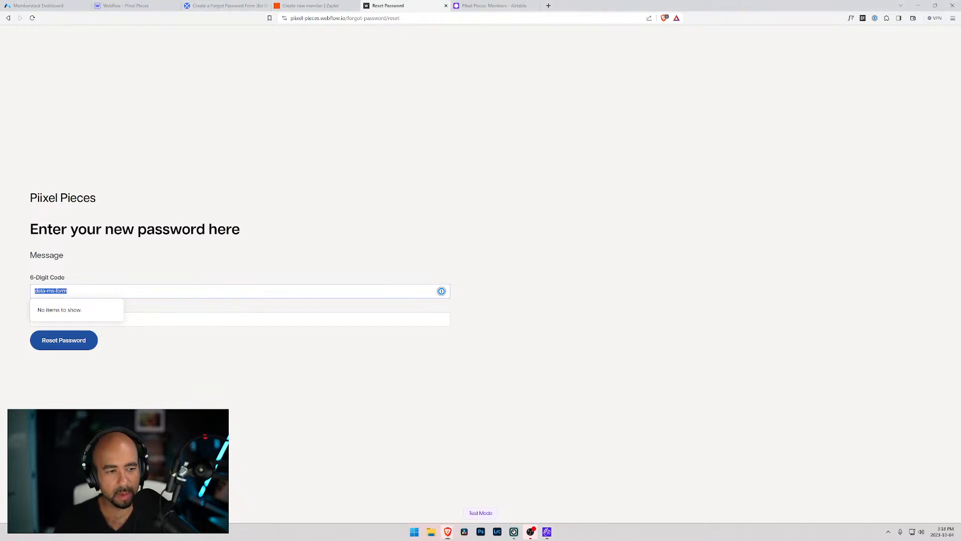
{"action": "key", "text": "Tab"}
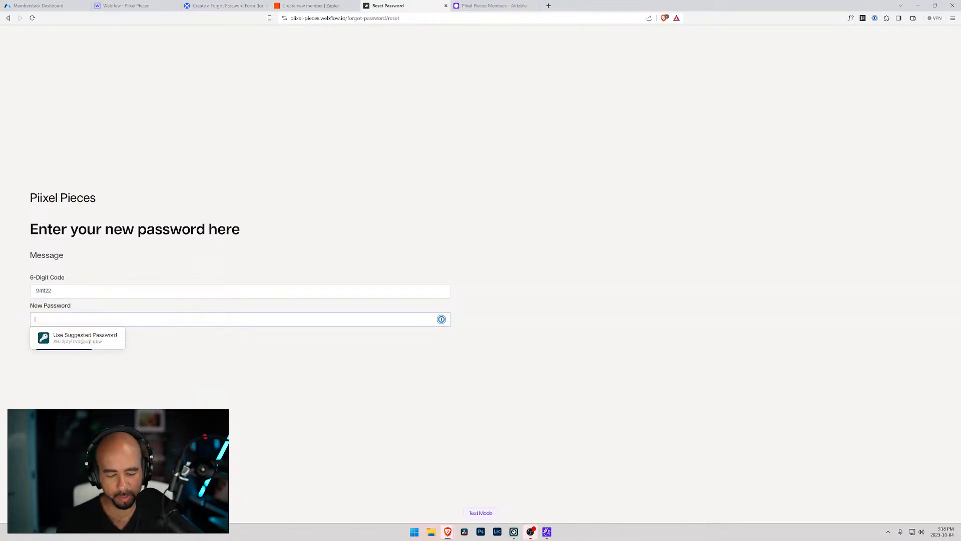
{"action": "type", "text": "•••••"}
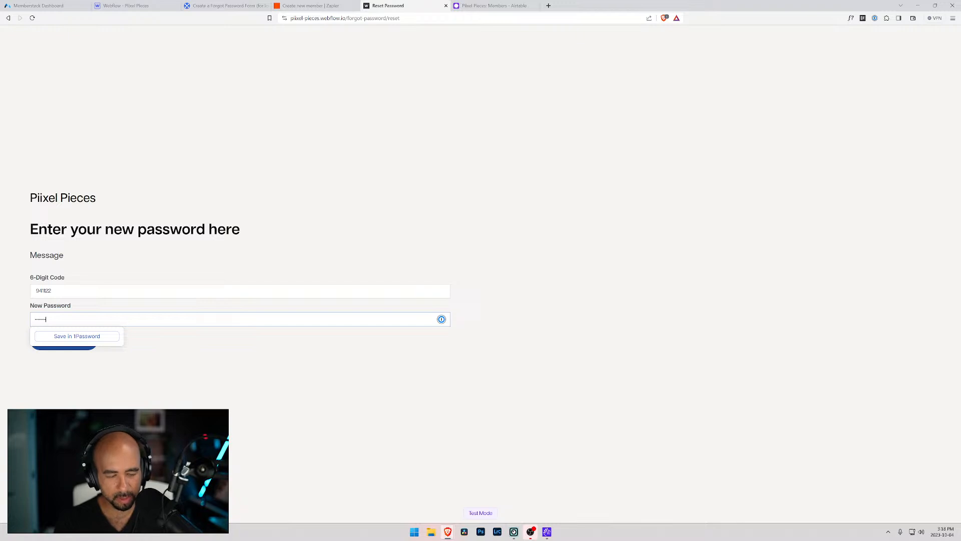
{"action": "left_click", "coordinate": [70, 346]}
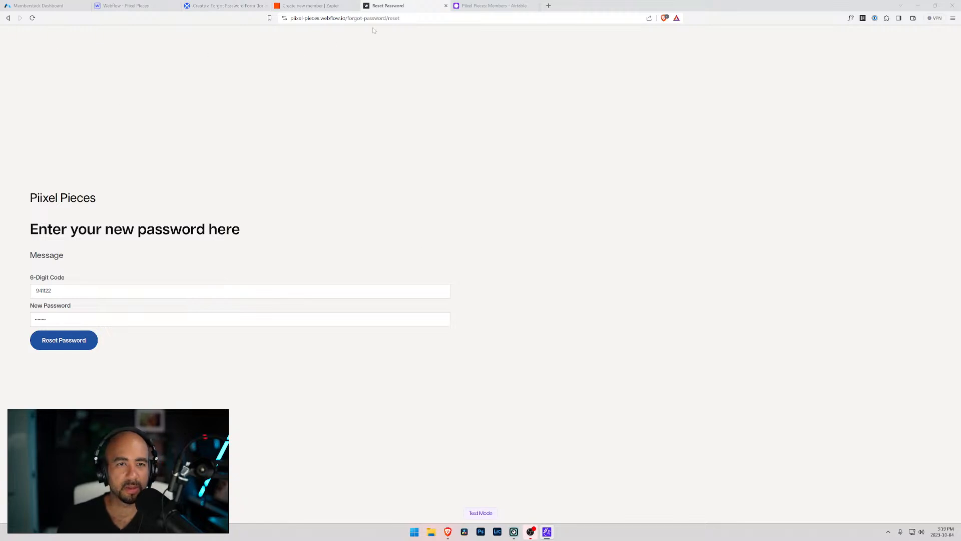
{"action": "left_click_drag", "start_coordinate": [351, 18], "coordinate": [504, 20]}
Go from the homepage via Login to Forgot password and request a new reset code for the member's email.
{"action": "key", "text": "BackSpace"}
{"action": "key", "text": "Return"}
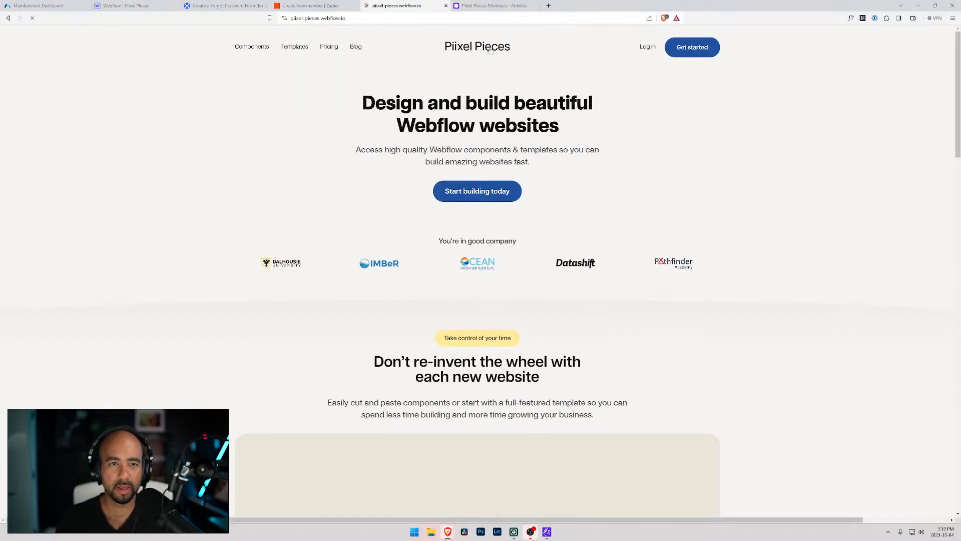
{"action": "left_click", "coordinate": [646, 48]}
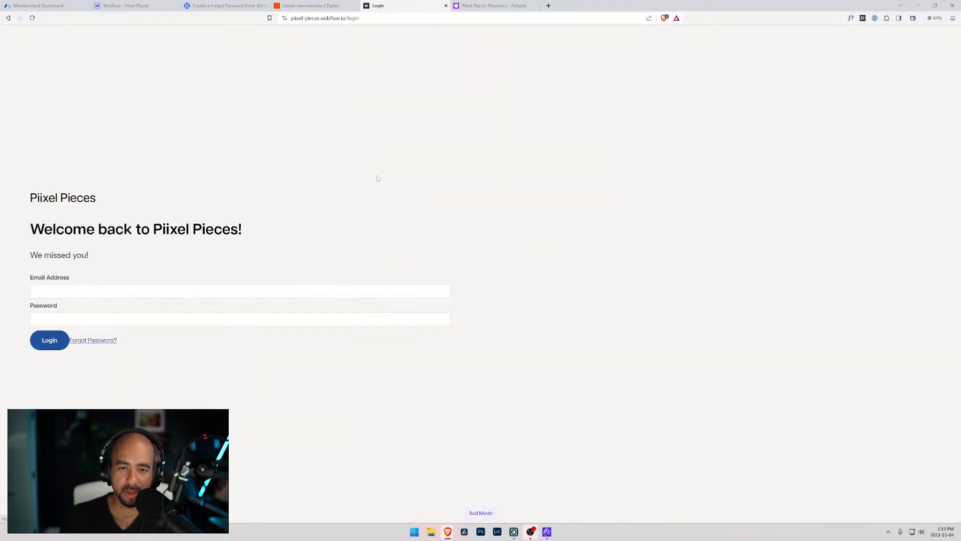
{"action": "left_click", "coordinate": [92, 341]}
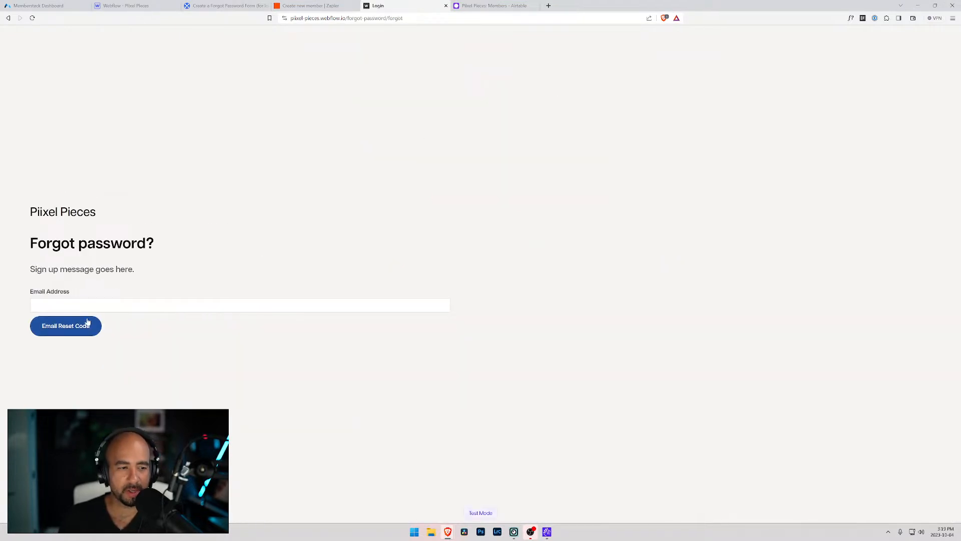
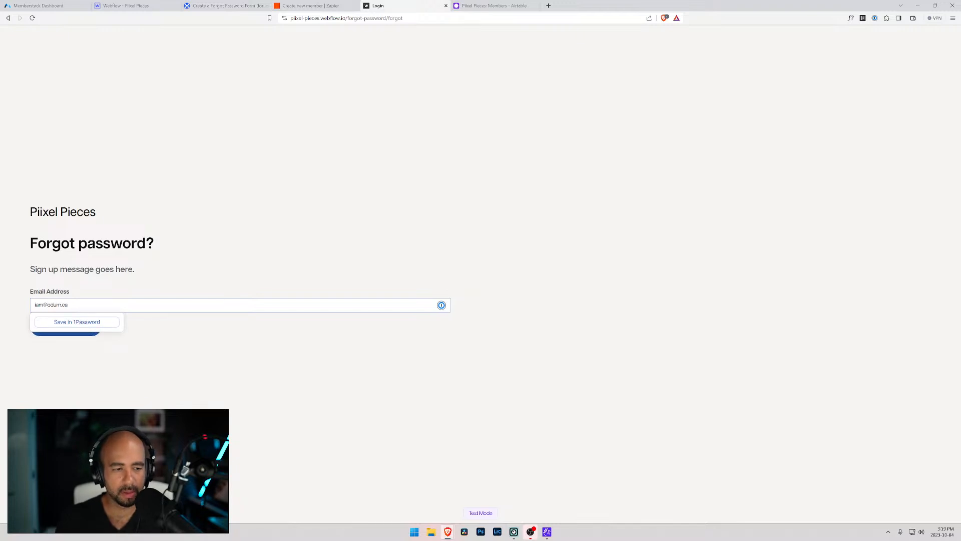
{"action": "left_click", "coordinate": [74, 335]}
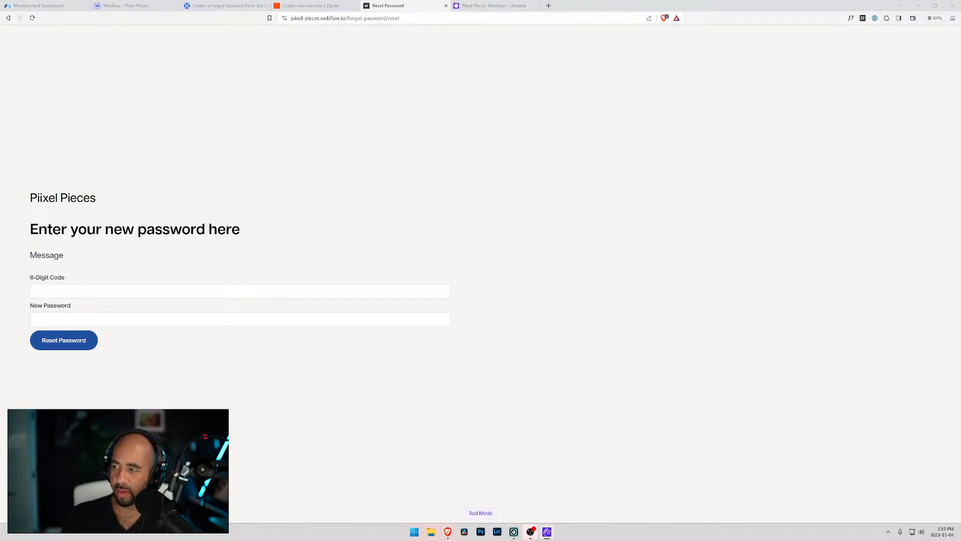
Enter the emailed 6-digit code and a new password, then submit Reset Password.
{"action": "left_click", "coordinate": [35, 291]}
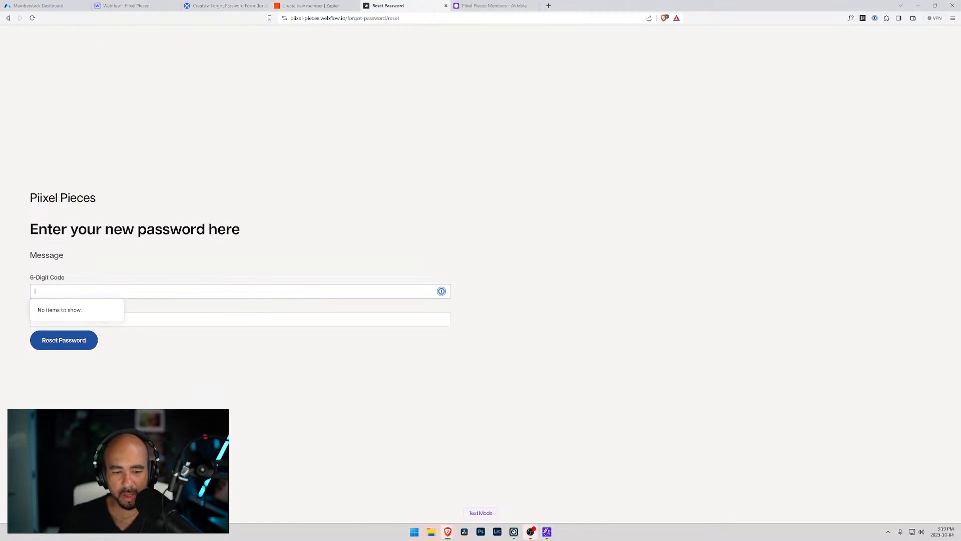
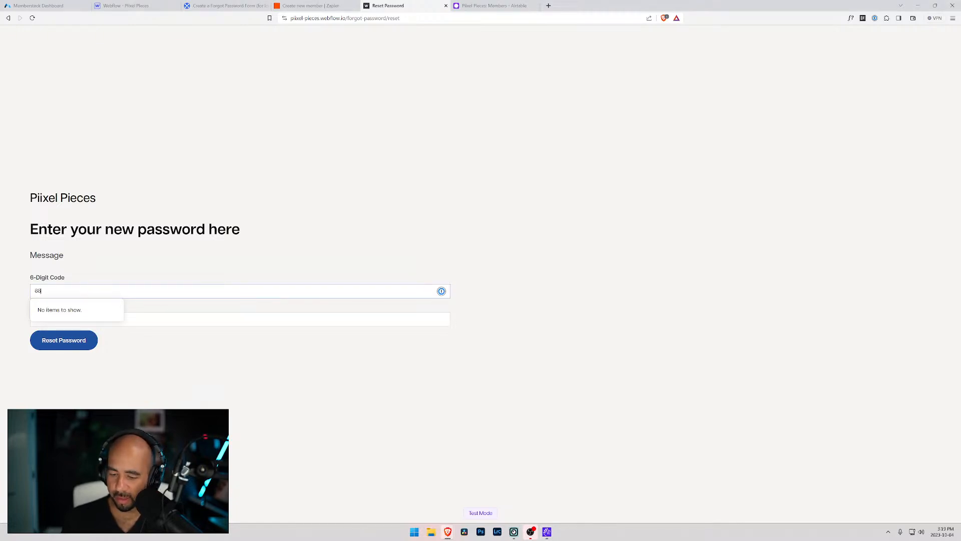
{"action": "key", "text": "Tab"}
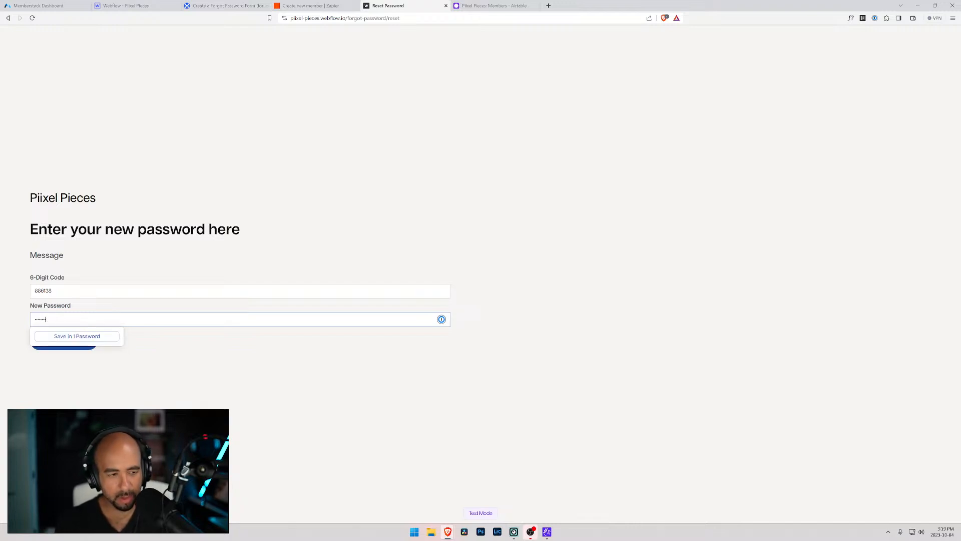
{"action": "left_click", "coordinate": [193, 339]}
{"action": "left_click", "coordinate": [70, 344]}
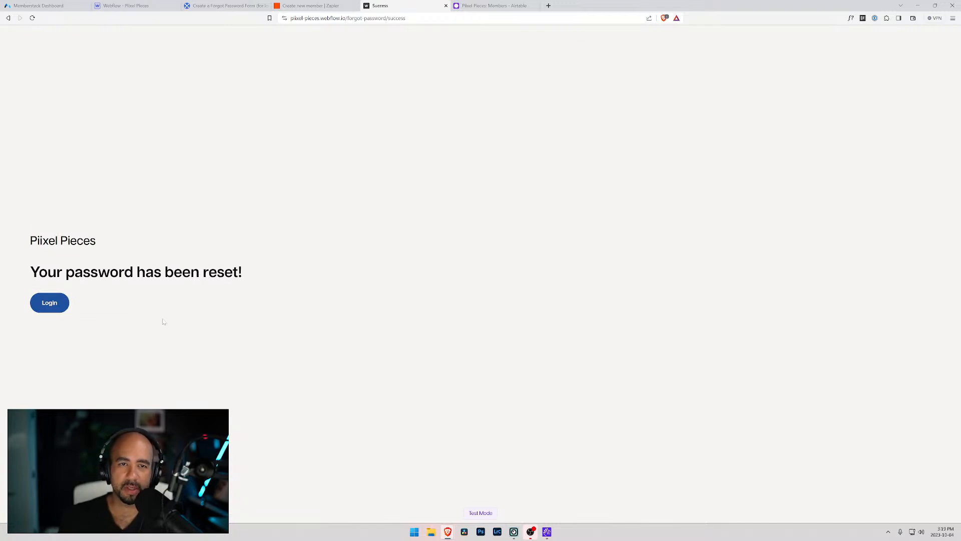
Try logging in on the live site with the member's email address and password.
{"action": "left_click", "coordinate": [51, 302]}
{"action": "left_click", "coordinate": [35, 290]}
{"action": "key", "text": "Tab"}
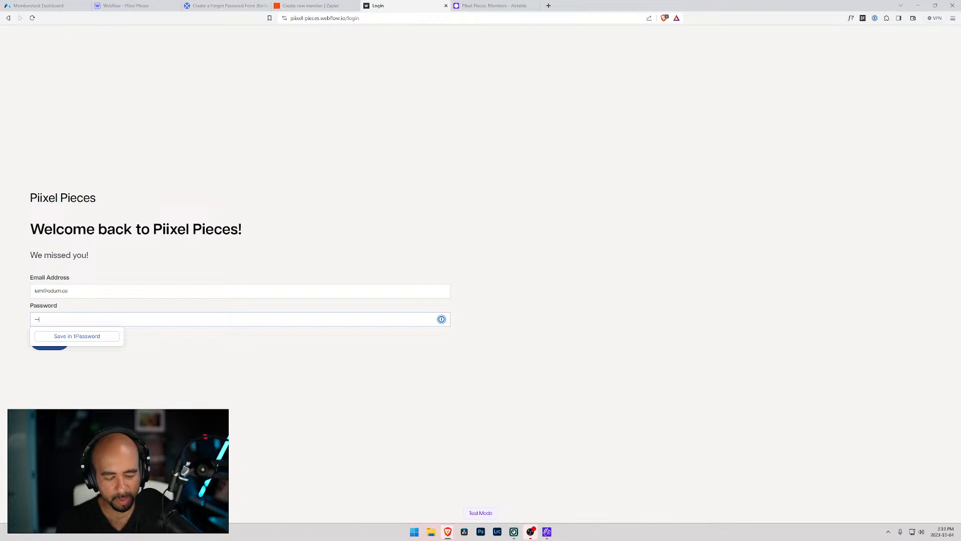
{"action": "left_click", "coordinate": [46, 341]}
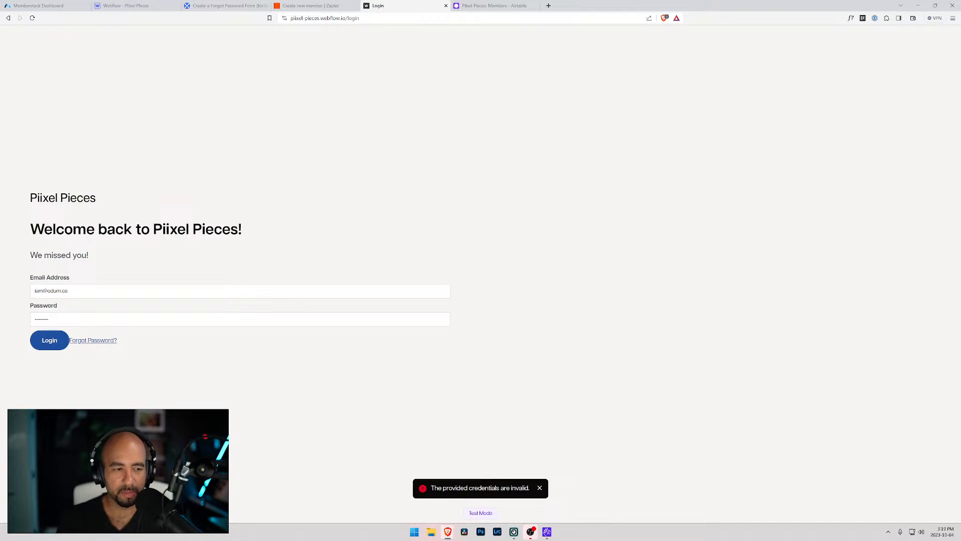
Retype the password after the invalid-credentials error and log in to reach the 'Login works!' dashboard.
{"action": "double_click", "coordinate": [41, 319]}
{"action": "type", "text": "••"}
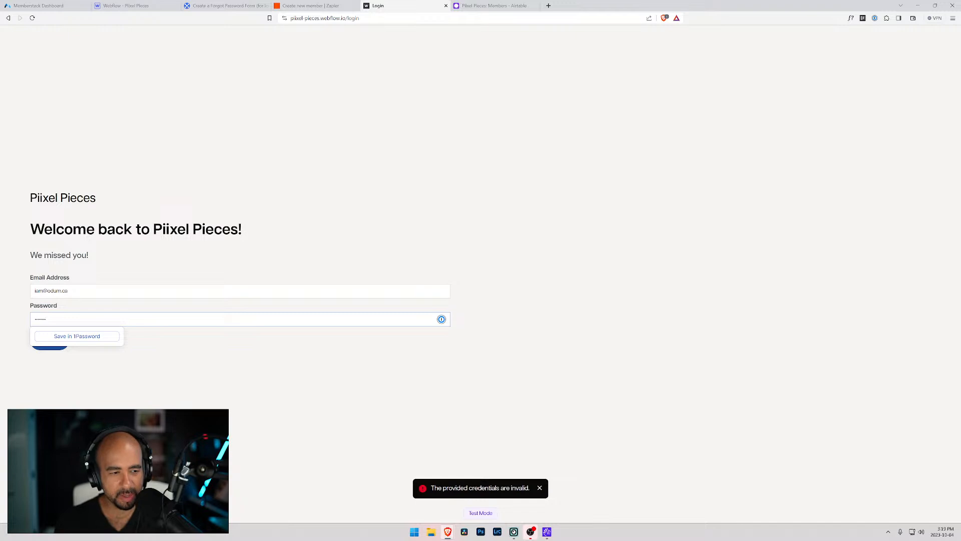
{"action": "left_click", "coordinate": [60, 338]}
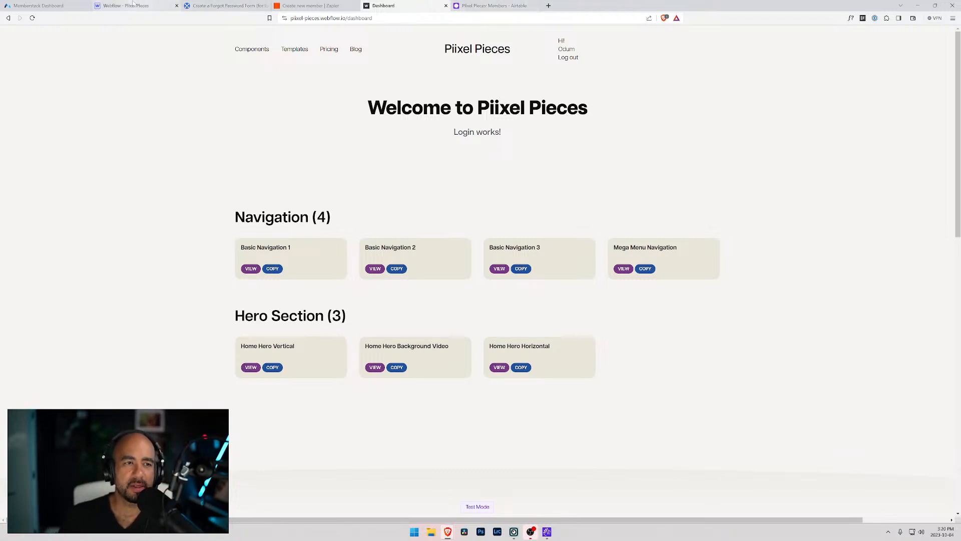
{"action": "left_click", "coordinate": [39, 5]}
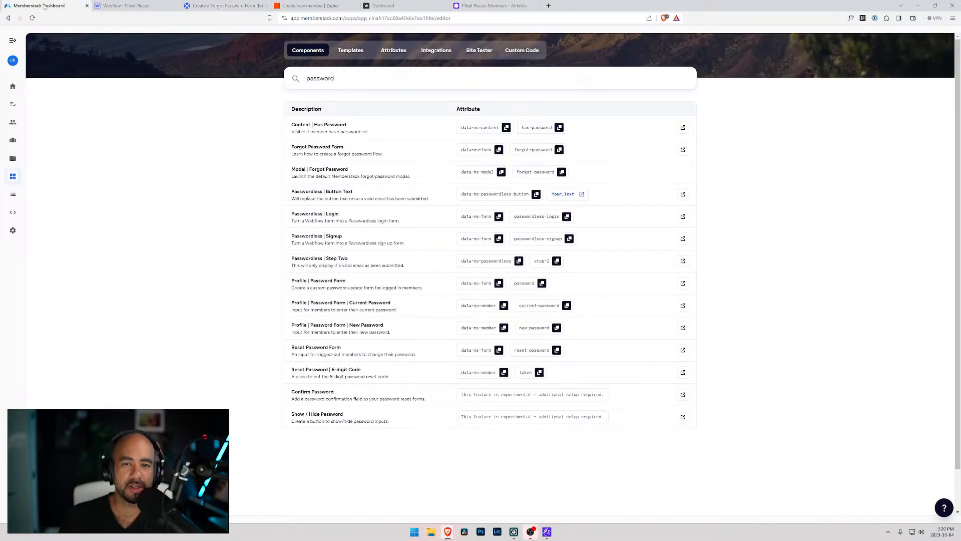
Start a new gated content rule in Memberstack named 'Dashboard'.
{"action": "left_click", "coordinate": [13, 158]}
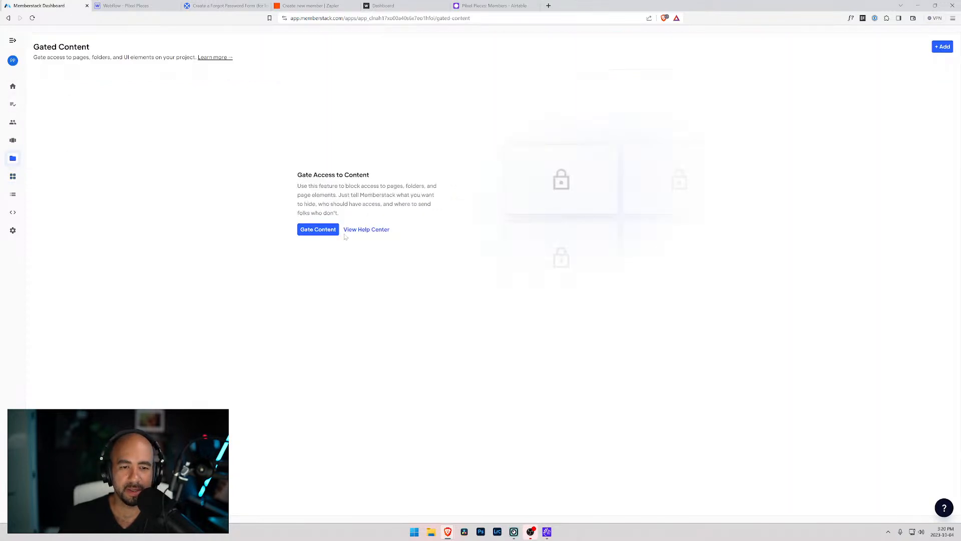
{"action": "left_click", "coordinate": [318, 230]}
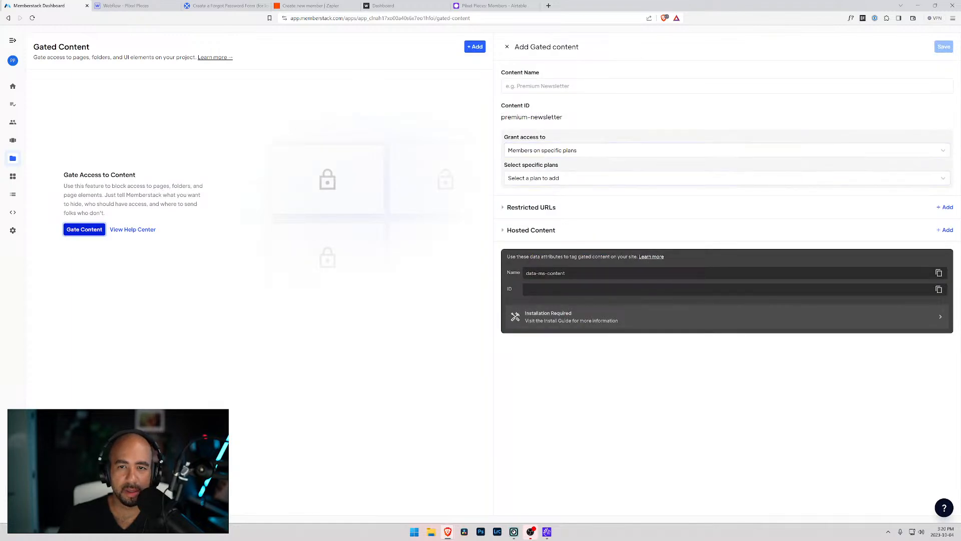
{"action": "left_click", "coordinate": [538, 86]}
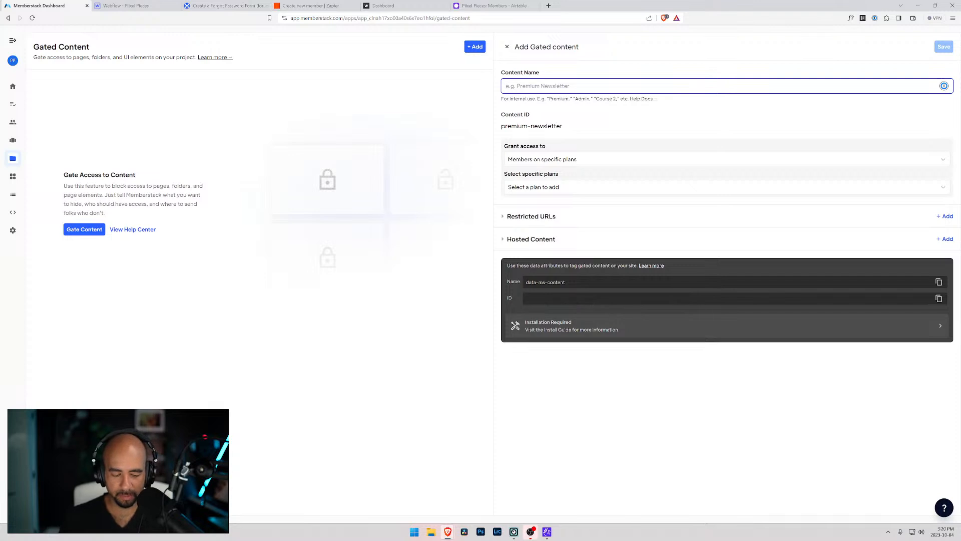
{"action": "type", "text": "Dashbaord"}
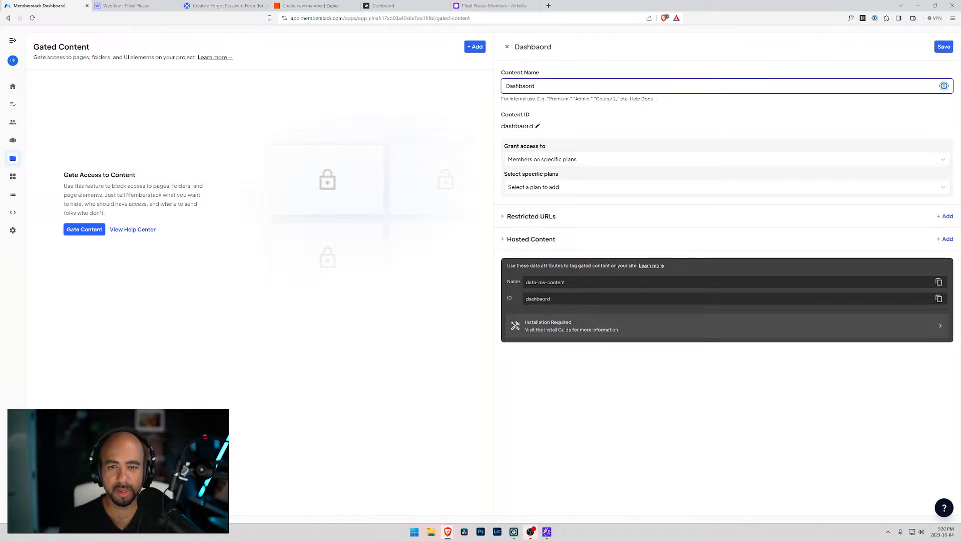
{"action": "key", "text": "BackSpace"}
{"action": "key", "text": "BackSpace"}
{"action": "key", "text": "BackSpace"}
{"action": "key", "text": "BackSpace"}
{"action": "key", "text": "BackSpace"}
{"action": "type", "text": "baor"}
{"action": "key", "text": "BackSpace"}
{"action": "key", "text": "BackSpace"}
{"action": "key", "text": "BackSpace"}
{"action": "key", "text": "BackSpace"}
{"action": "type", "text": "board"}
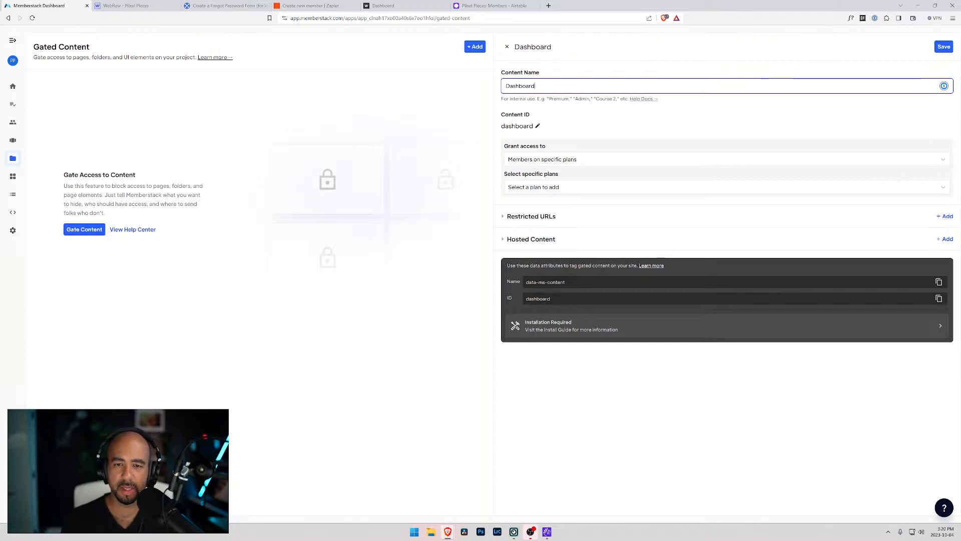
Grant All Members access, restrict URLs 'Equal to' dashboard with no denied redirect, and save.
{"action": "left_click", "coordinate": [587, 160]}
{"action": "left_click", "coordinate": [568, 192]}
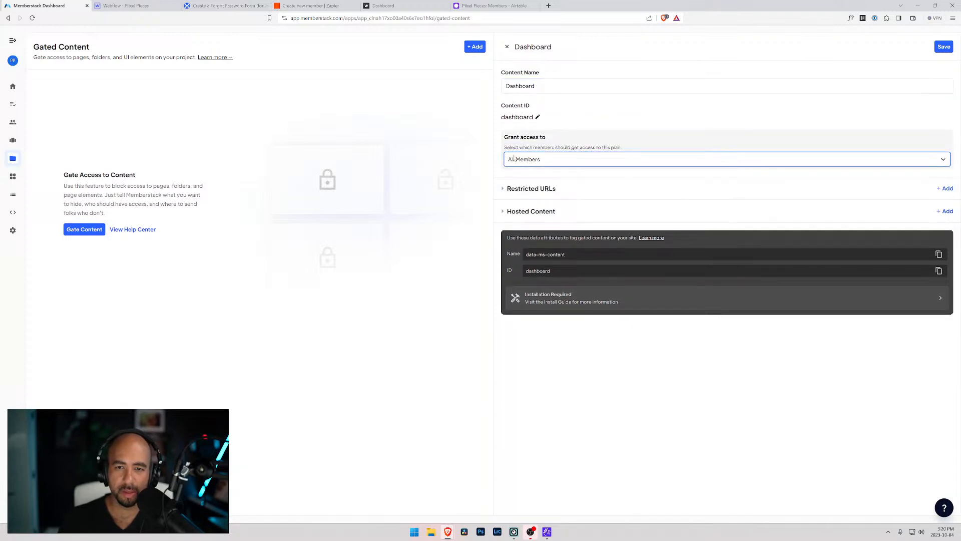
{"action": "left_click", "coordinate": [504, 189]}
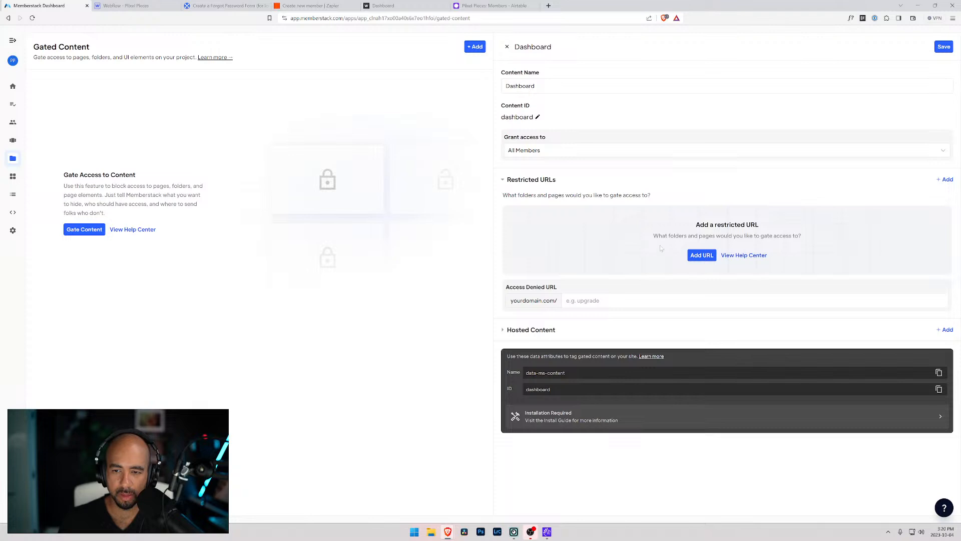
{"action": "left_click", "coordinate": [702, 256]}
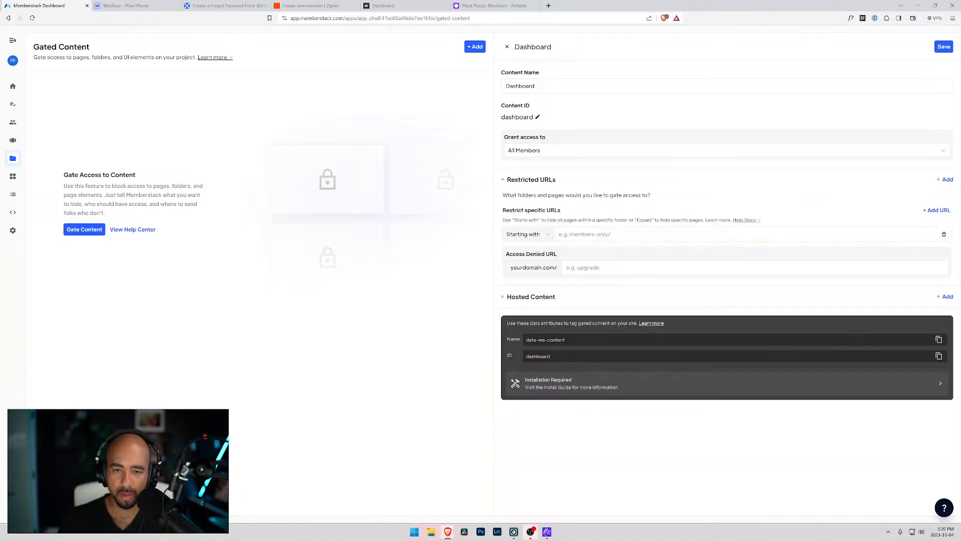
{"action": "left_click", "coordinate": [584, 234]}
{"action": "type", "text": "das"}
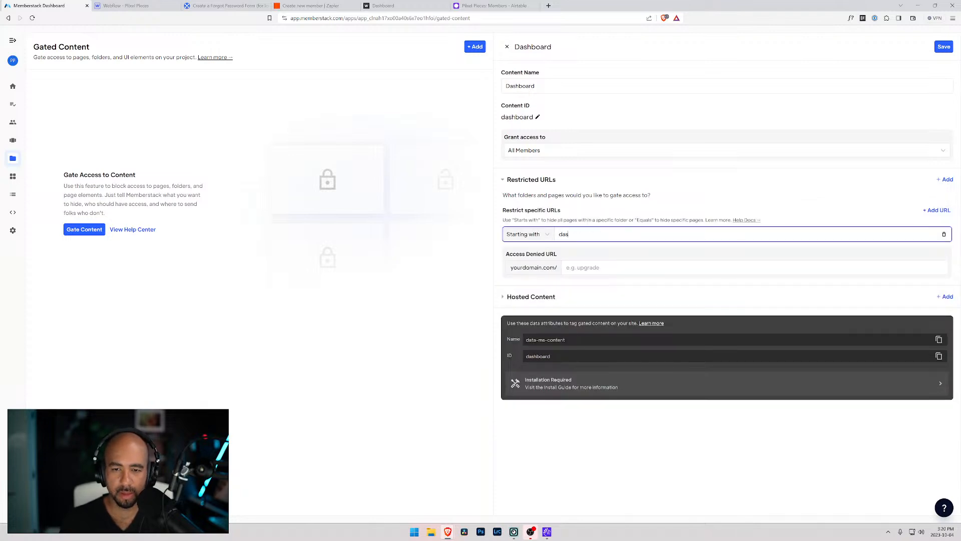
{"action": "type", "text": "hboard"}
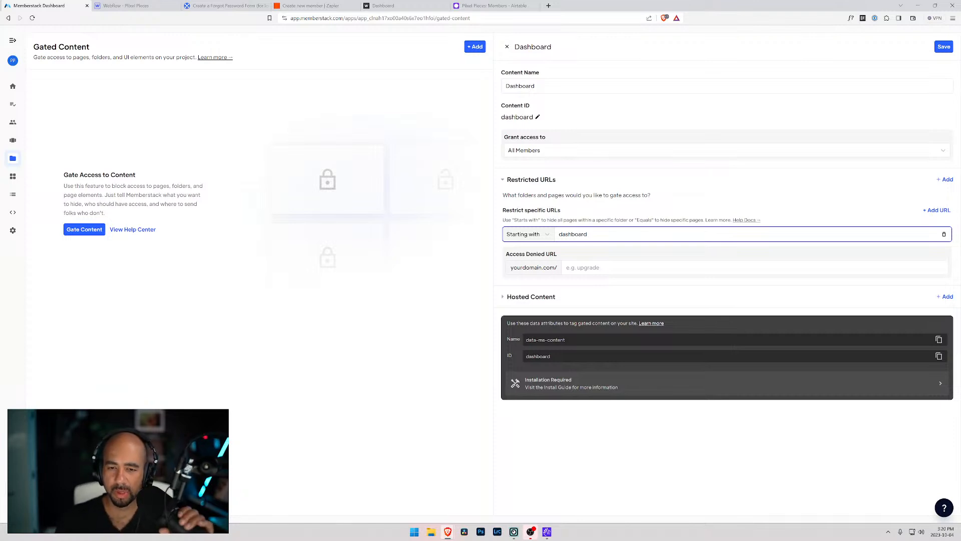
{"action": "left_click", "coordinate": [547, 239]}
{"action": "left_click", "coordinate": [518, 265]}
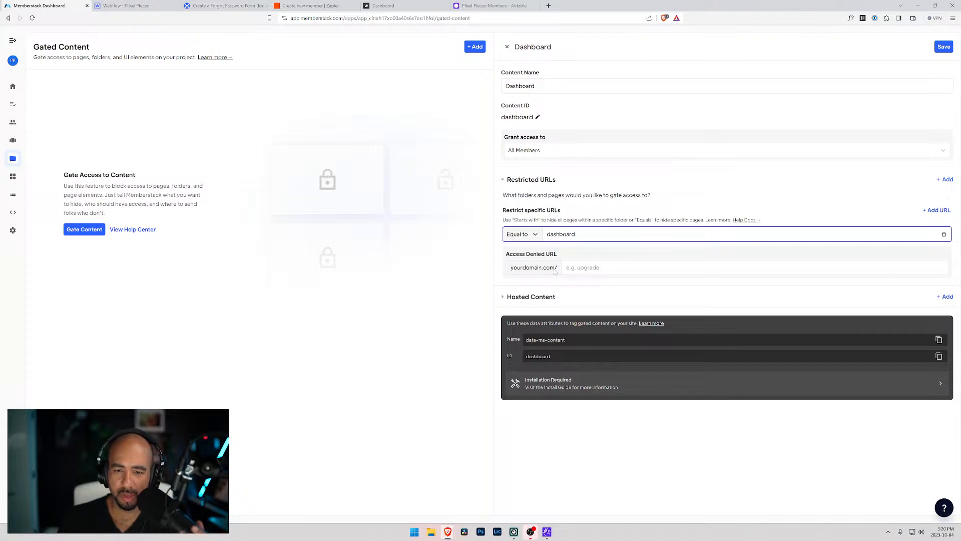
{"action": "left_click", "coordinate": [627, 266]}
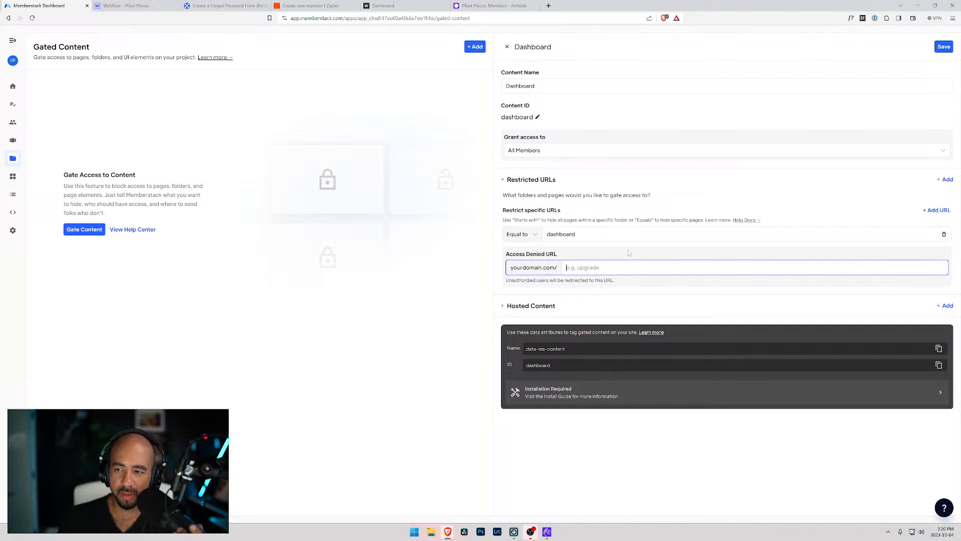
{"action": "left_click", "coordinate": [506, 247]}
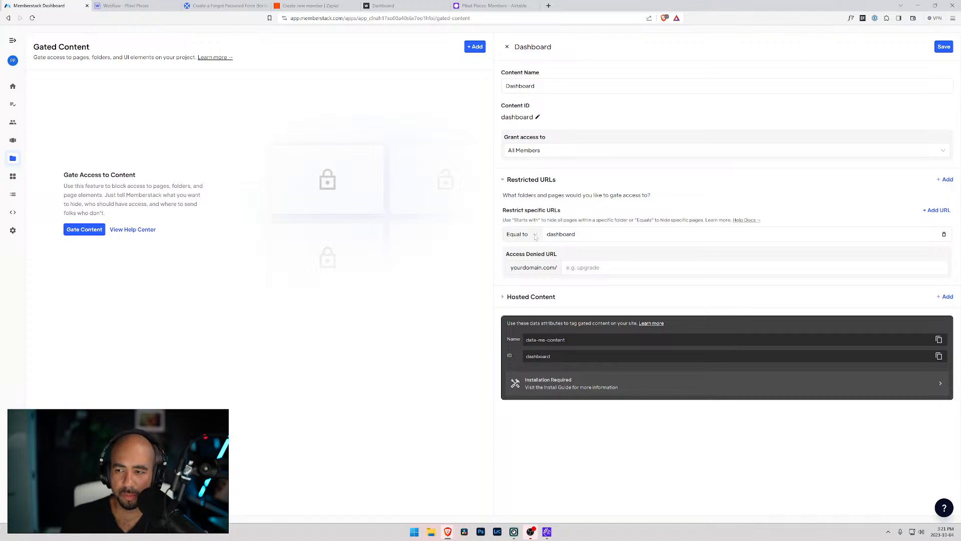
{"action": "left_click", "coordinate": [936, 50]}
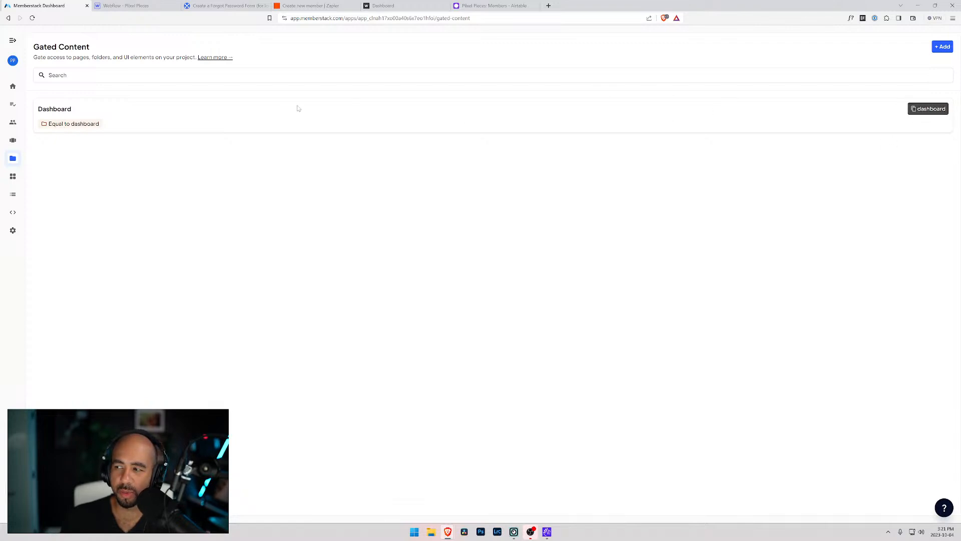
{"action": "left_click", "coordinate": [121, 4]}
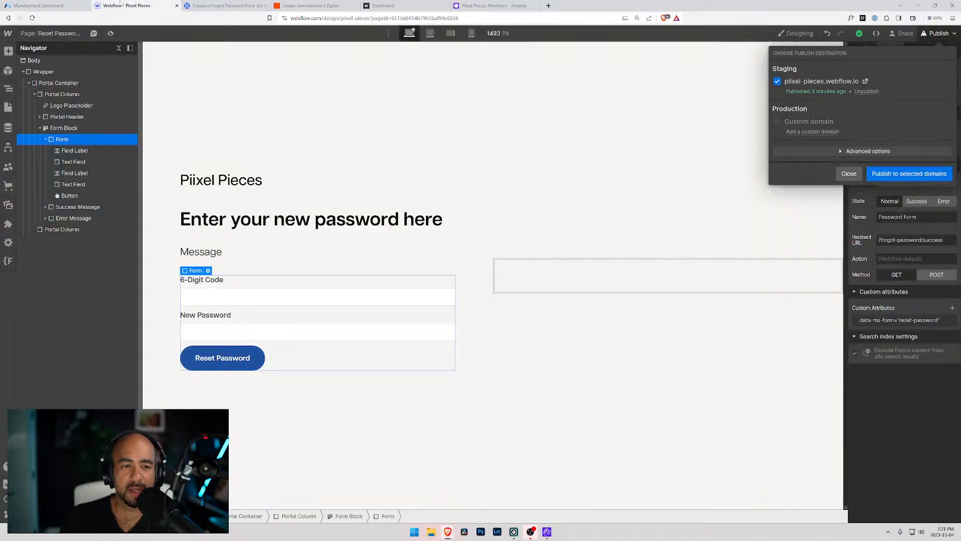
Log the member out of the live site and visit /dashboard while logged out.
{"action": "left_click", "coordinate": [849, 173]}
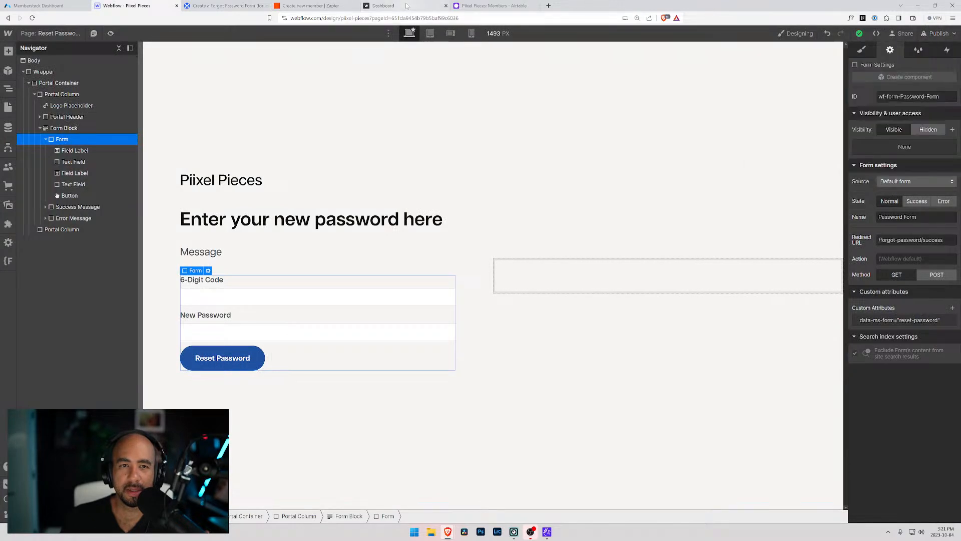
{"action": "left_click", "coordinate": [390, 5]}
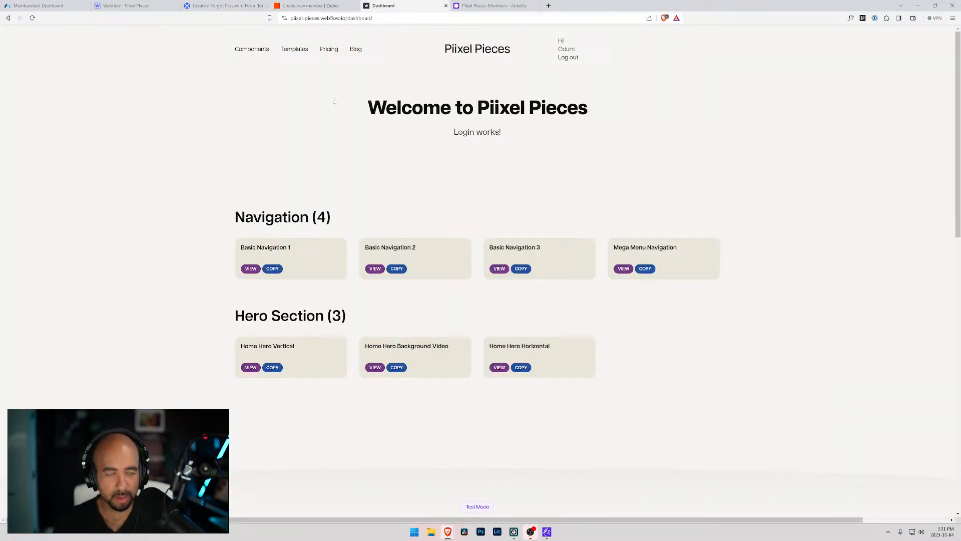
{"action": "left_click", "coordinate": [572, 61]}
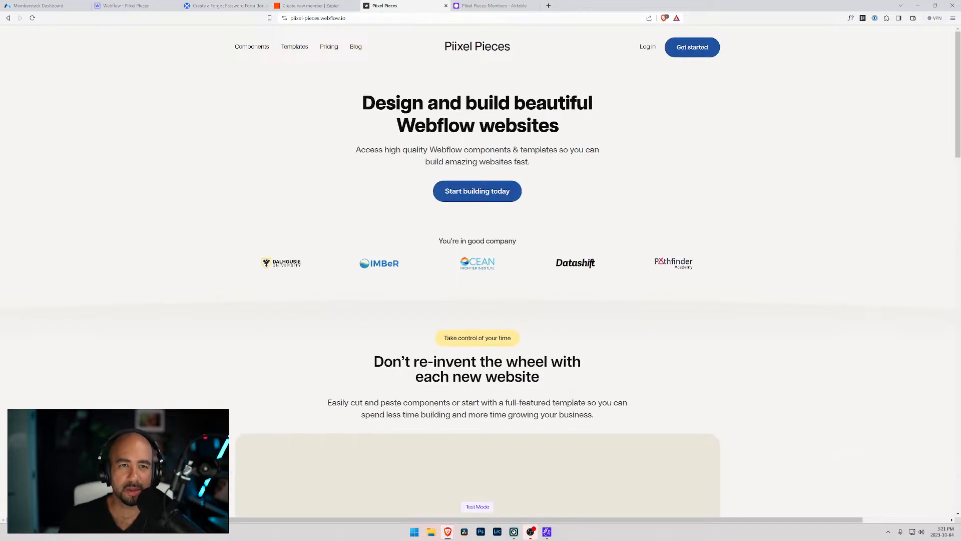
{"action": "type", "text": "/dashboard"}
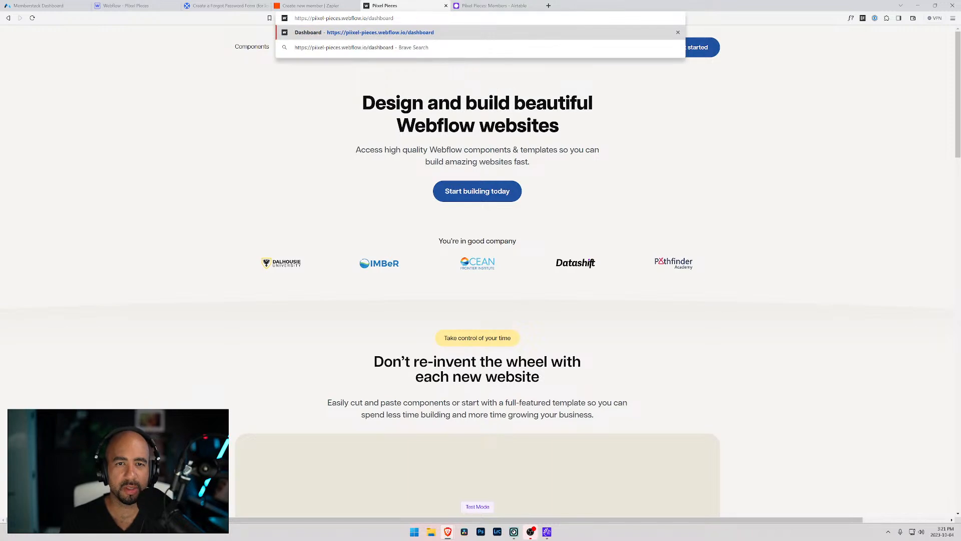
{"action": "key", "text": "Return"}
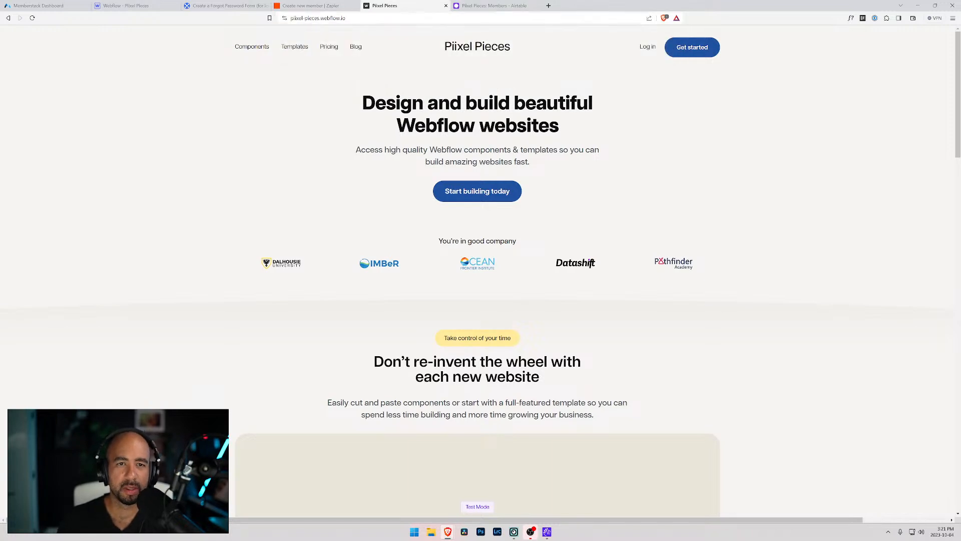
{"action": "key", "text": "ctrl+l"}
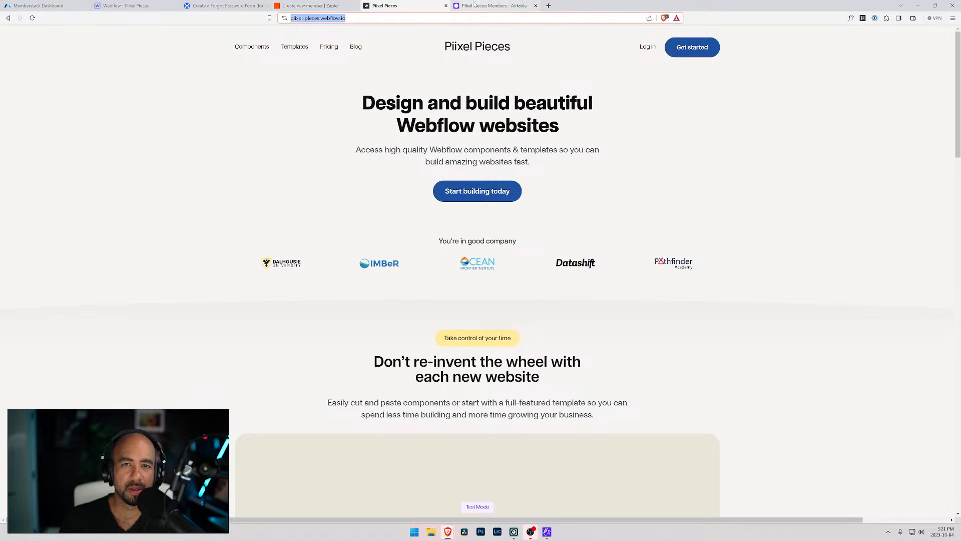
Recheck Memberstack's gated content list, then return to the Webflow designer.
{"action": "left_click", "coordinate": [37, 4]}
{"action": "left_click", "coordinate": [126, 6]}
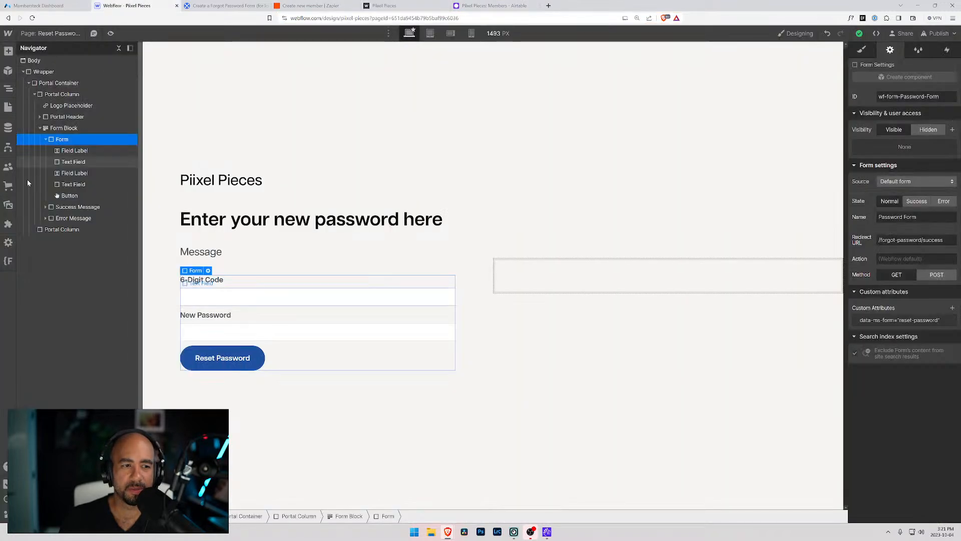
{"action": "left_click", "coordinate": [31, 5]}
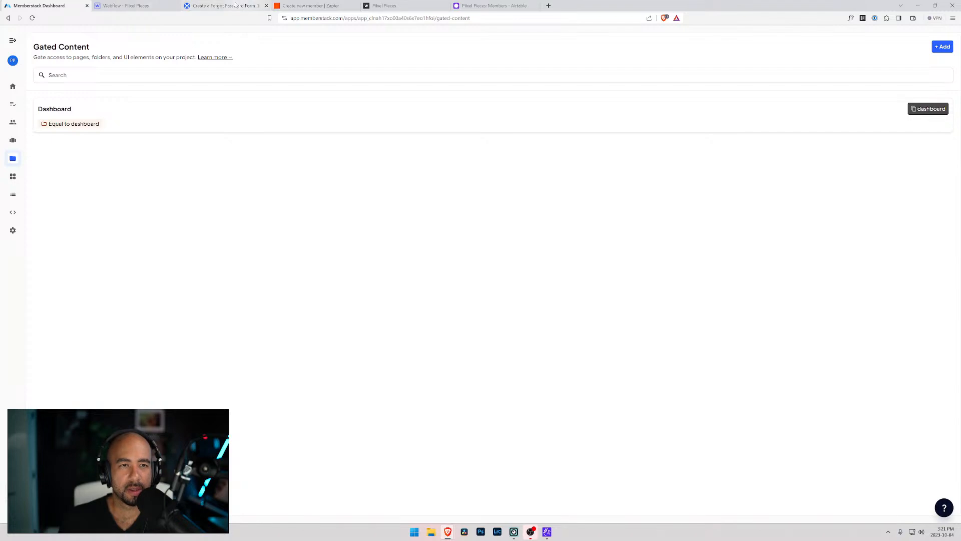
{"action": "left_click", "coordinate": [126, 5]}
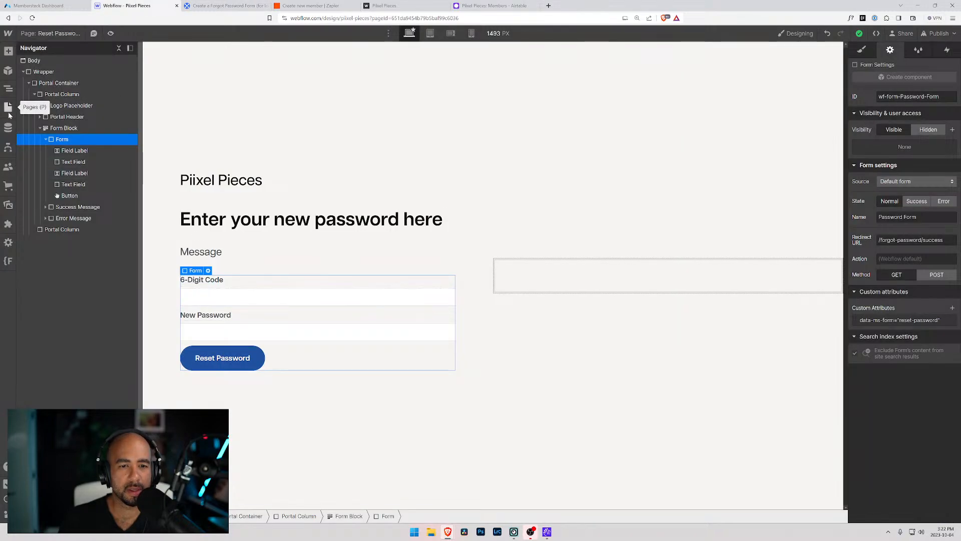
Duplicate the Dashboard page as a new page named 'Members Only'.
{"action": "left_click", "coordinate": [62, 94]}
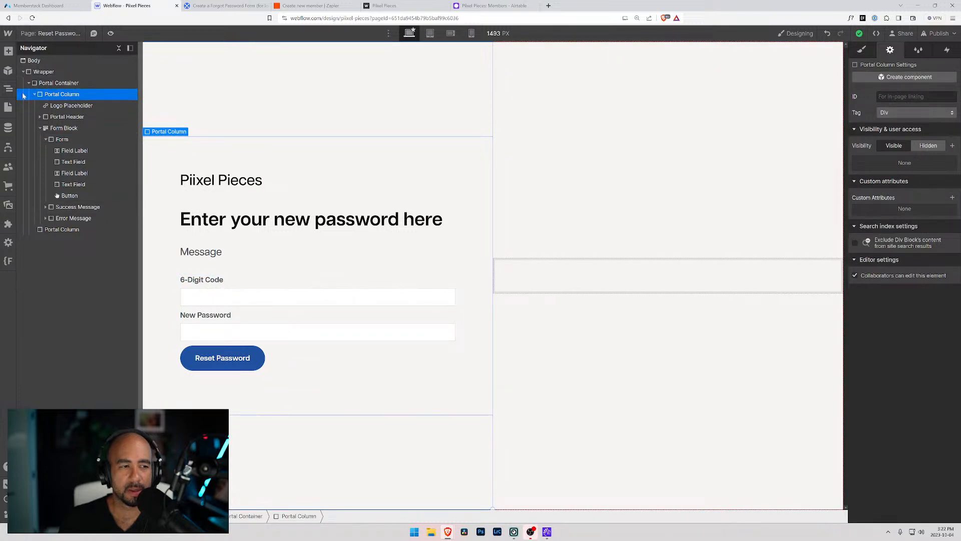
{"action": "left_click", "coordinate": [8, 108]}
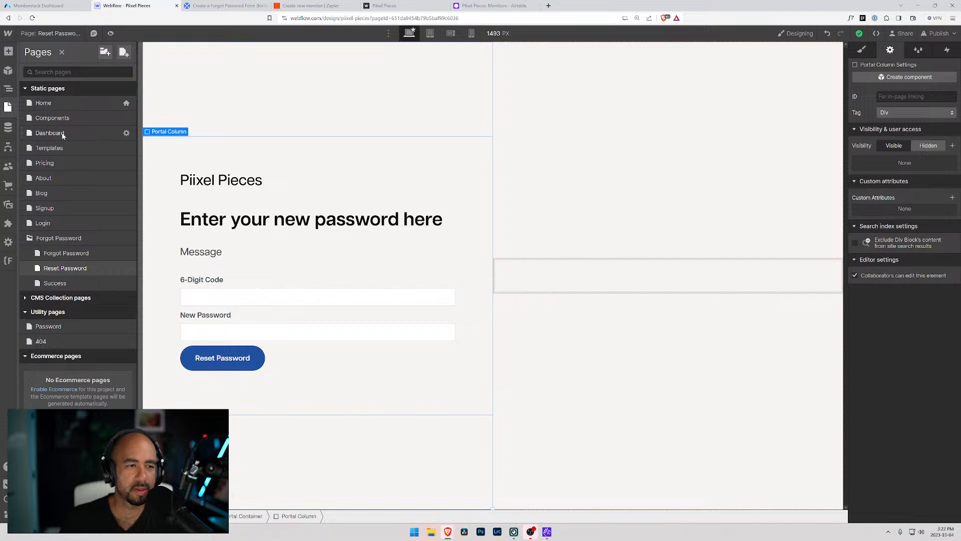
{"action": "left_click", "coordinate": [127, 134]}
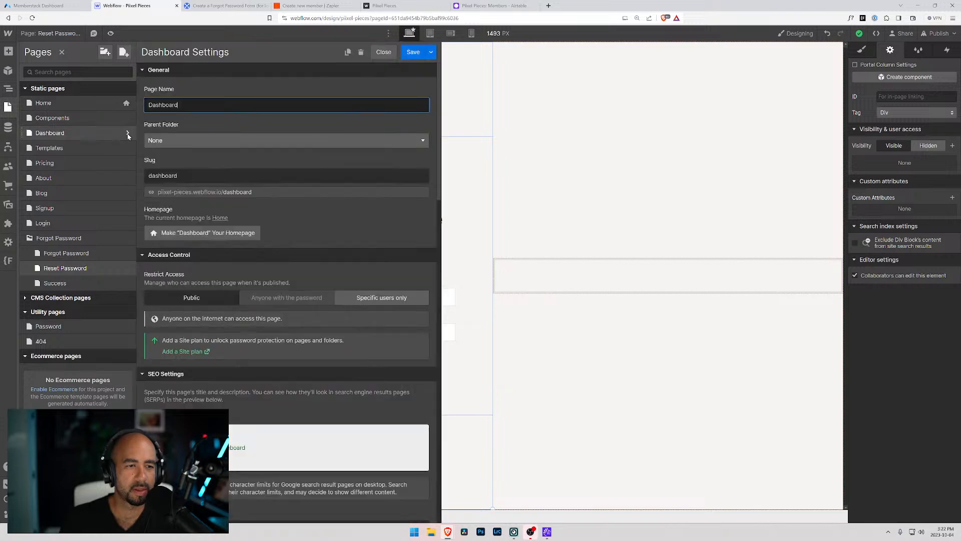
{"action": "left_click", "coordinate": [348, 52]}
{"action": "type", "text": "Membe"}
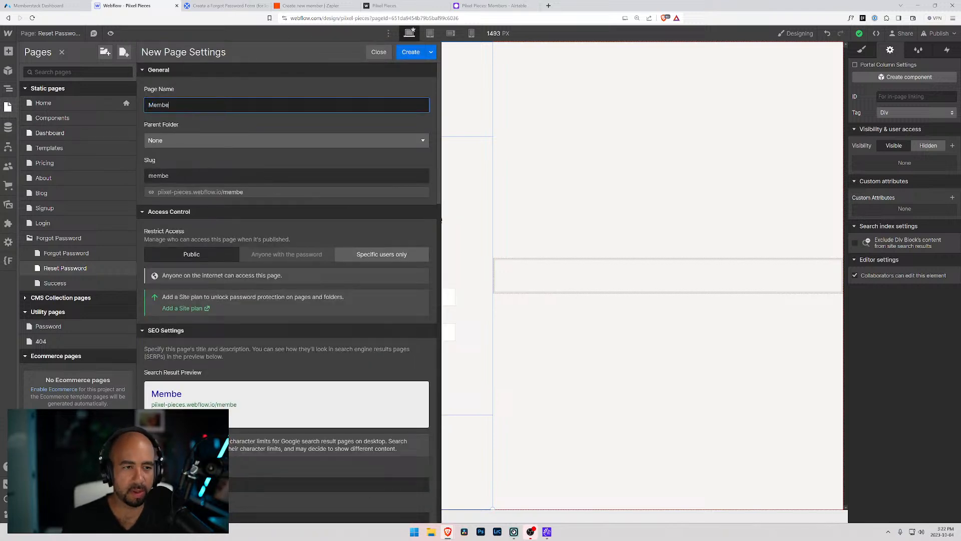
{"action": "type", "text": "rs Only"}
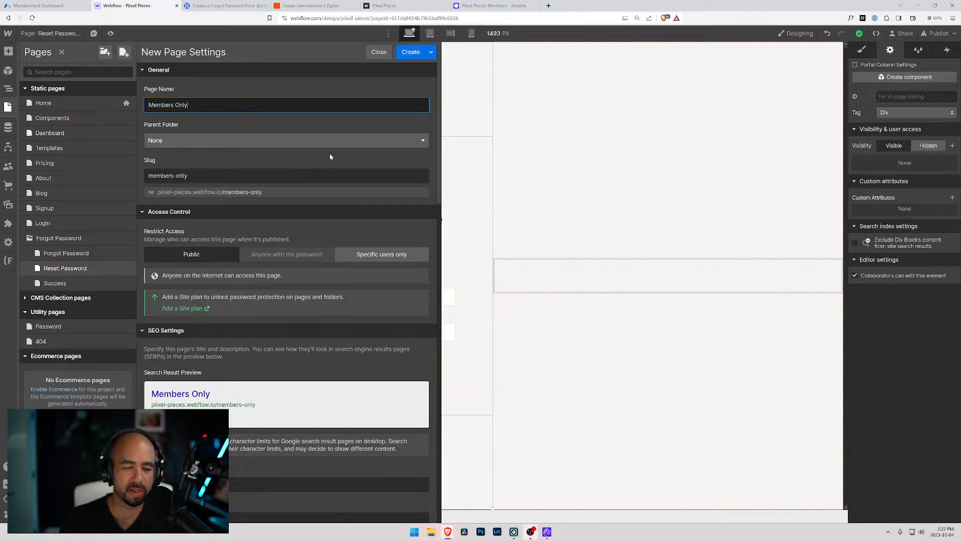
{"action": "left_click", "coordinate": [411, 54]}
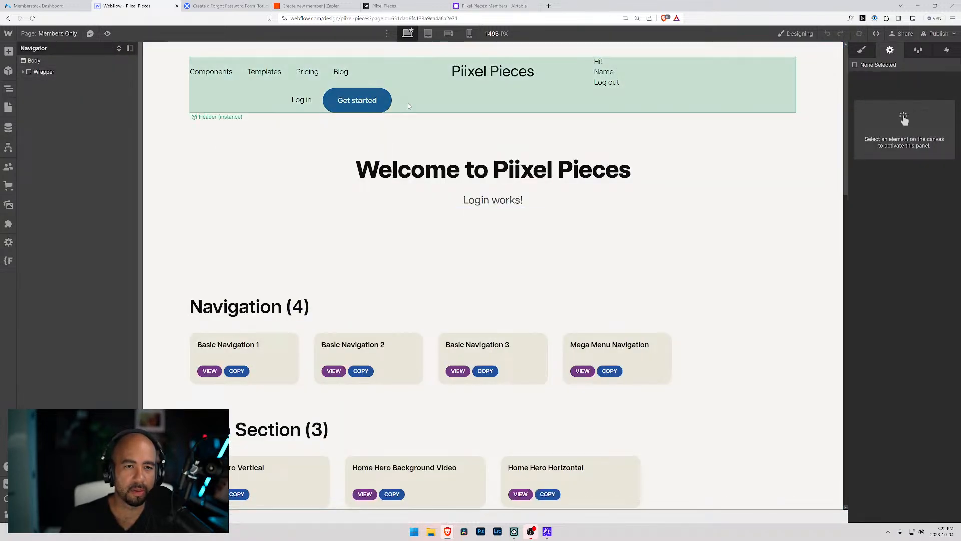
Change the main heading to 'You need to be a member to access this content!'.
{"action": "left_click", "coordinate": [404, 172]}
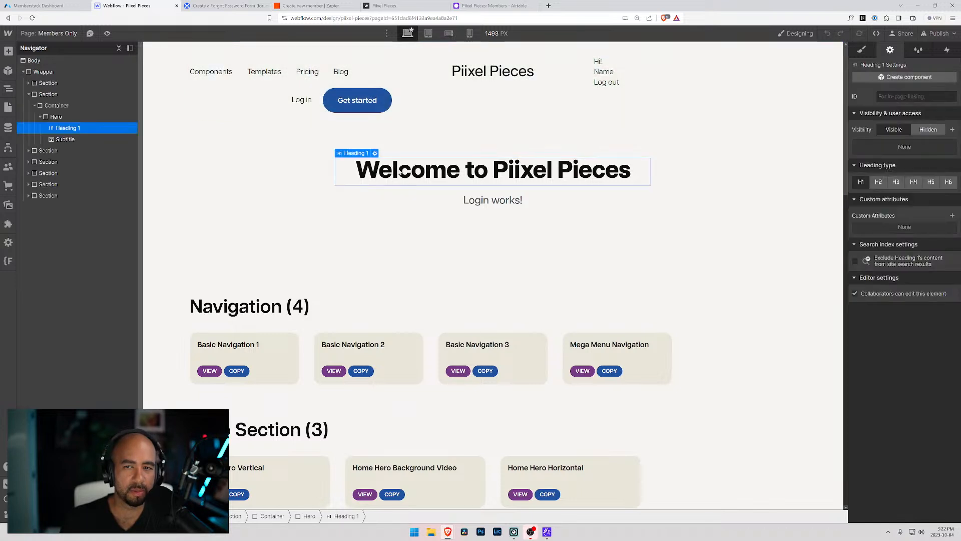
{"action": "double_click", "coordinate": [394, 171]}
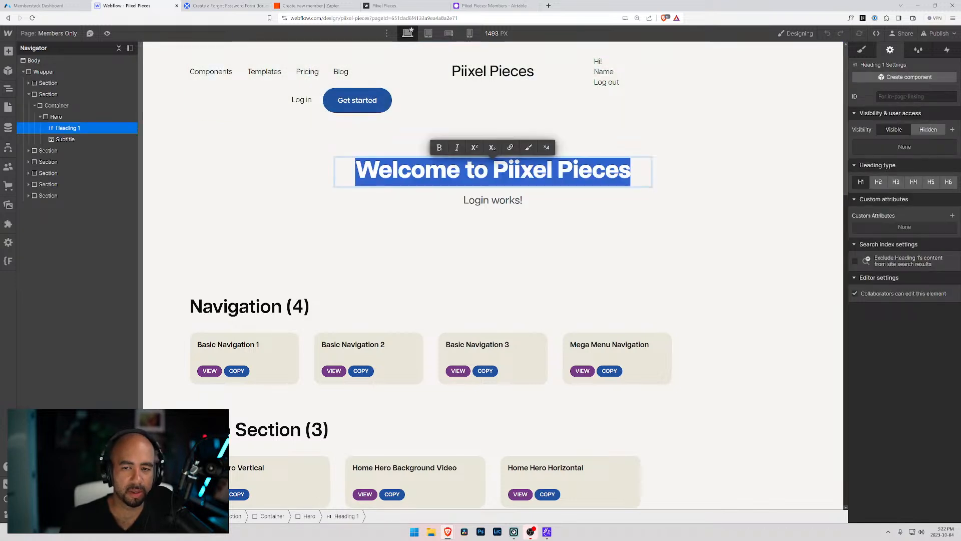
{"action": "type", "text": "You need"}
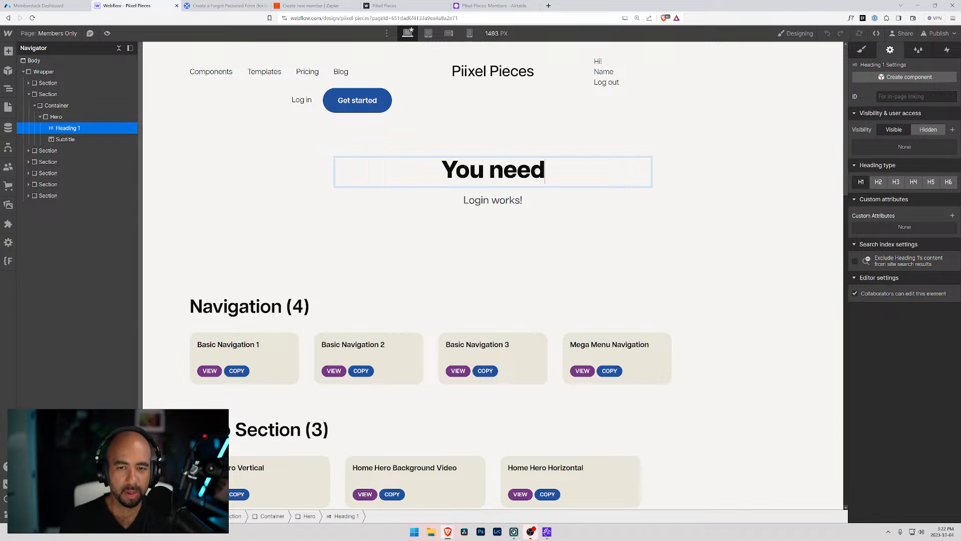
{"action": "type", "text": " to be a mem"}
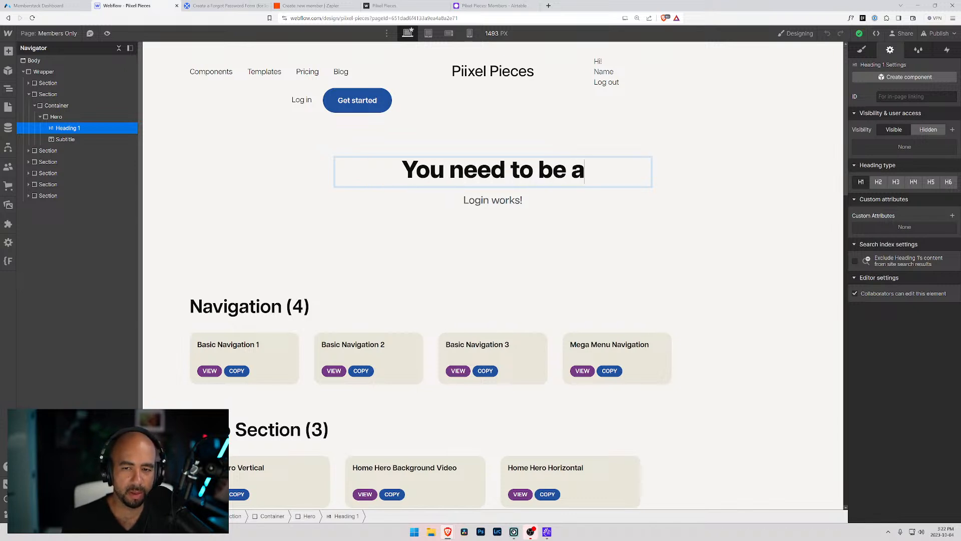
{"action": "key", "text": "BackSpace"}
{"action": "type", "text": "ember to a"}
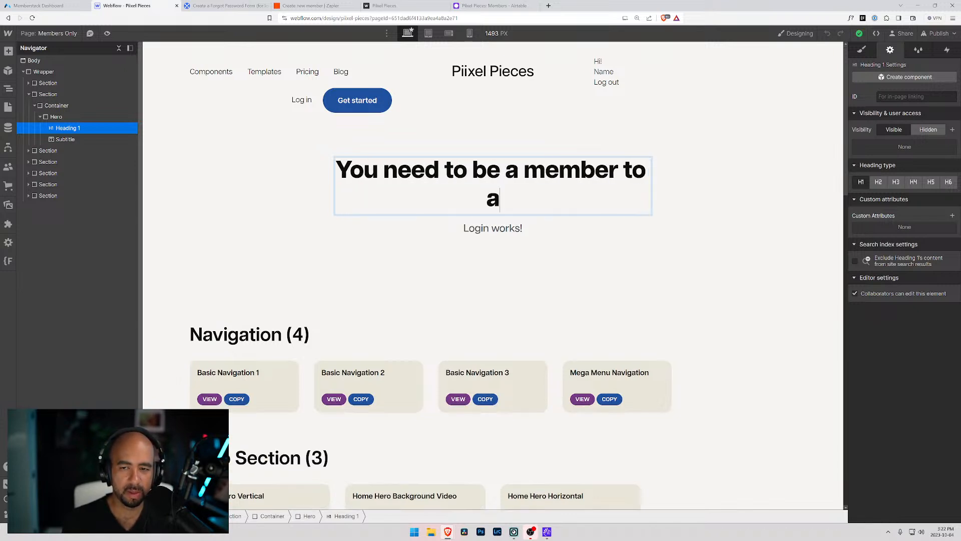
{"action": "type", "text": "ccess this "}
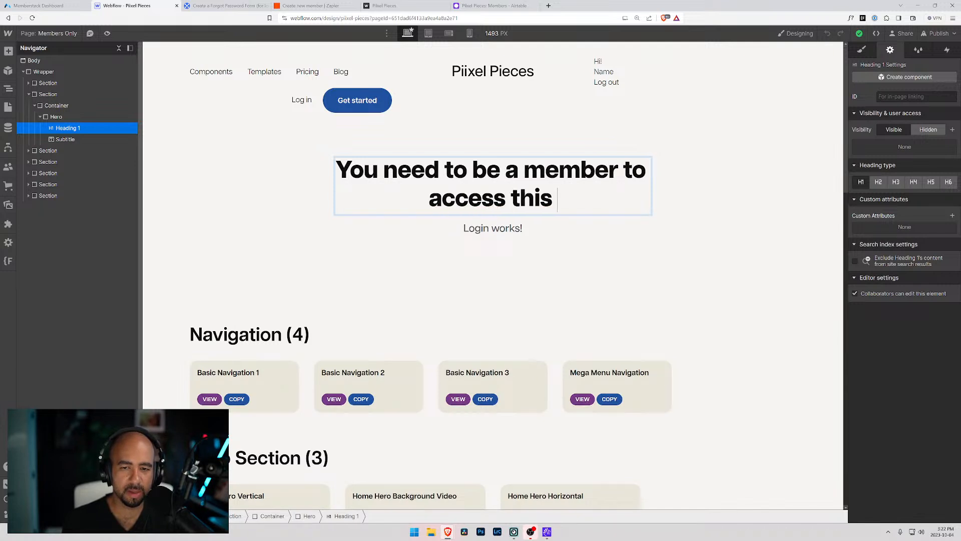
{"action": "type", "text": "content!"}
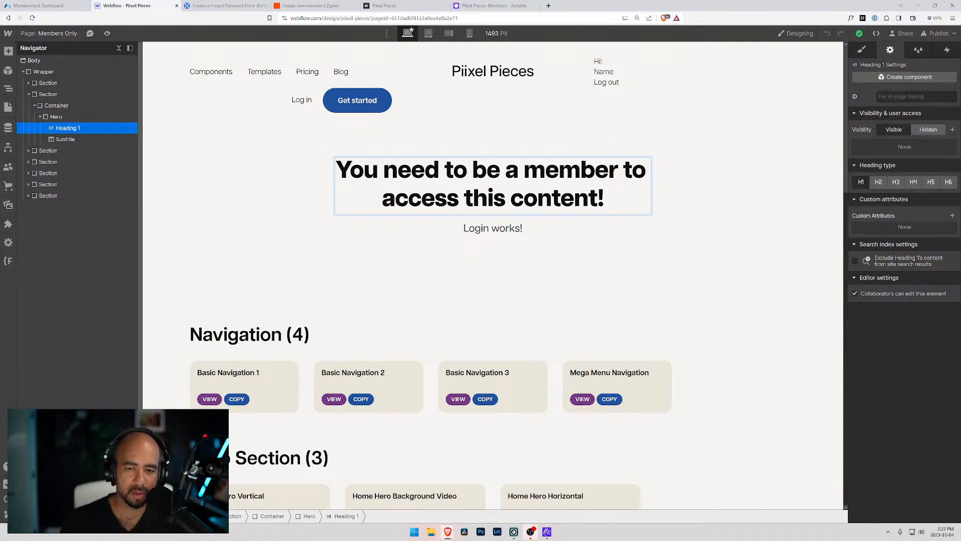
Replace the 'Login works!' subtitle with 'Please consider joining'.
{"action": "triple_click", "coordinate": [493, 229]}
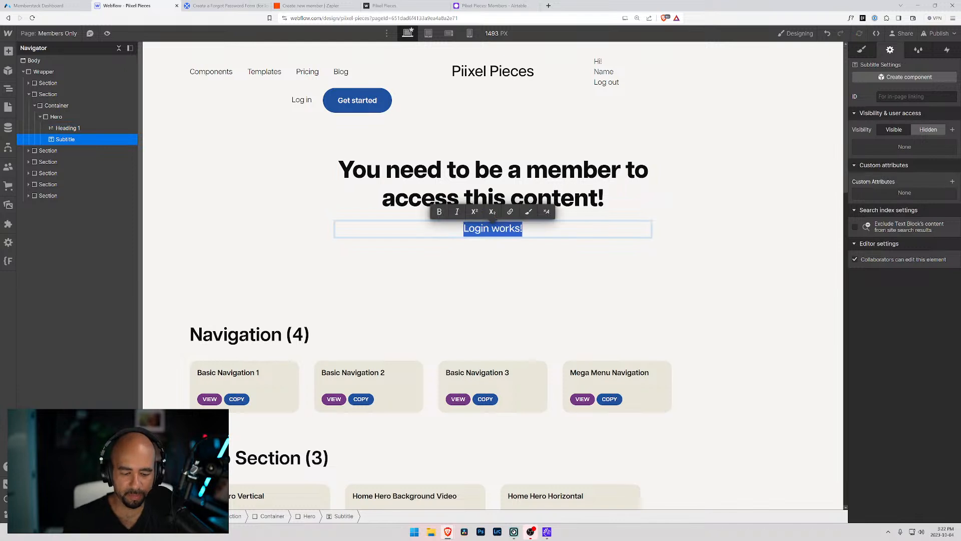
{"action": "type", "text": "Please "}
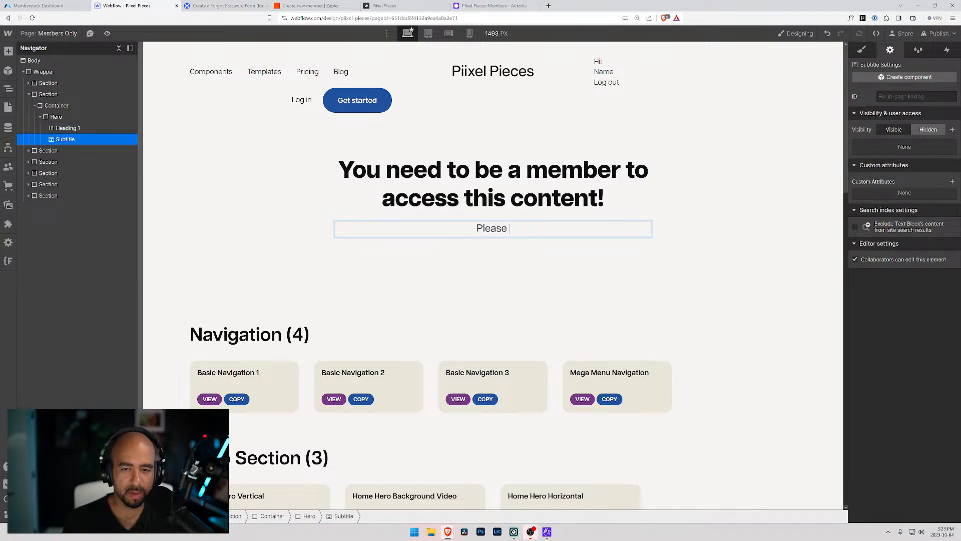
{"action": "type", "text": "condis"}
{"action": "key", "text": "BackSpace"}
{"action": "key", "text": "BackSpace"}
{"action": "key", "text": "BackSpace"}
{"action": "type", "text": "sider"}
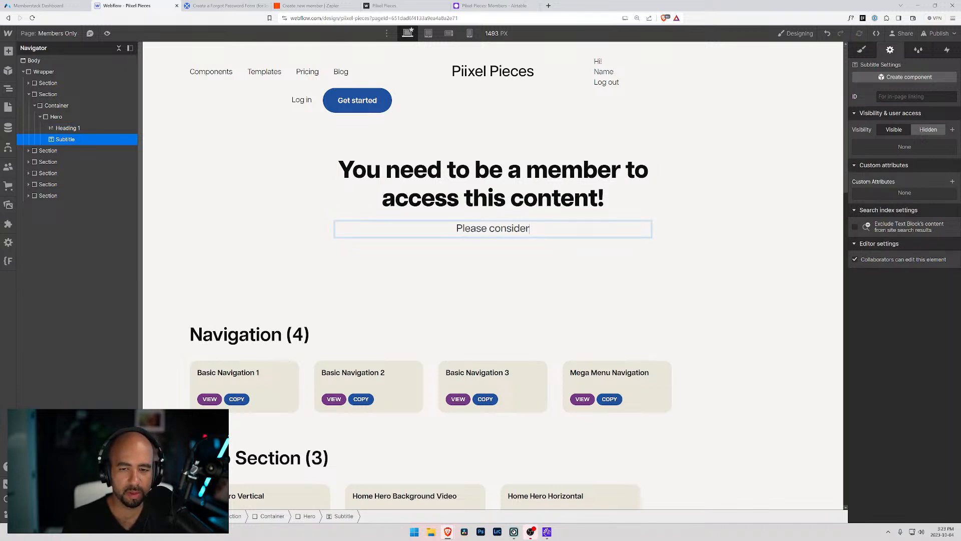
{"action": "type", "text": " joining"}
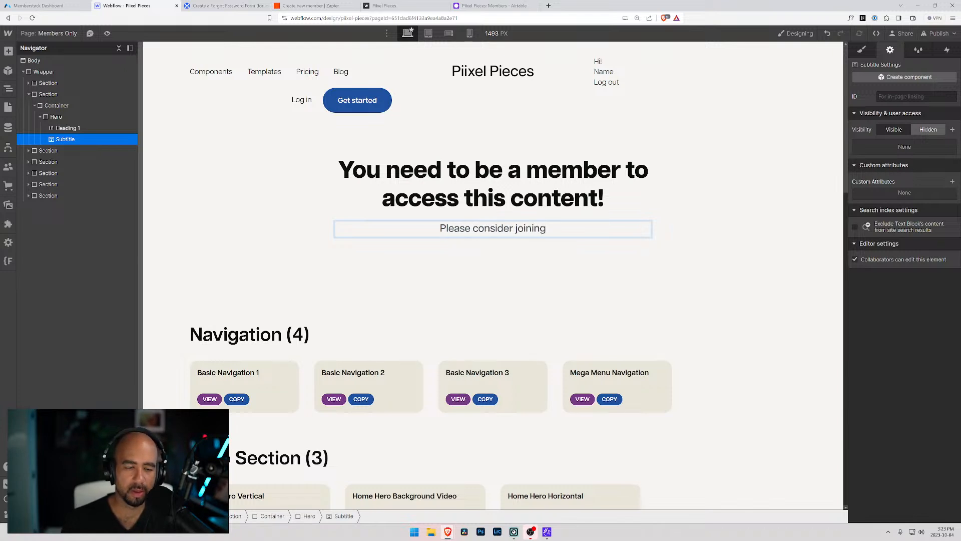
{"action": "left_click", "coordinate": [205, 313]}
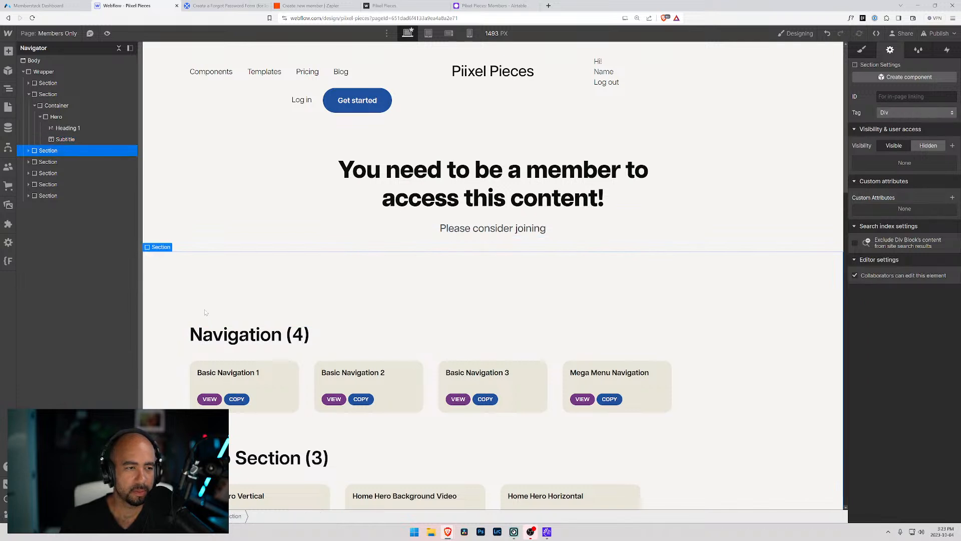
Delete the testimonials and blank sections from Members Only, keeping the pricing section.
{"action": "key", "text": "Delete"}
{"action": "key", "text": "Delete"}
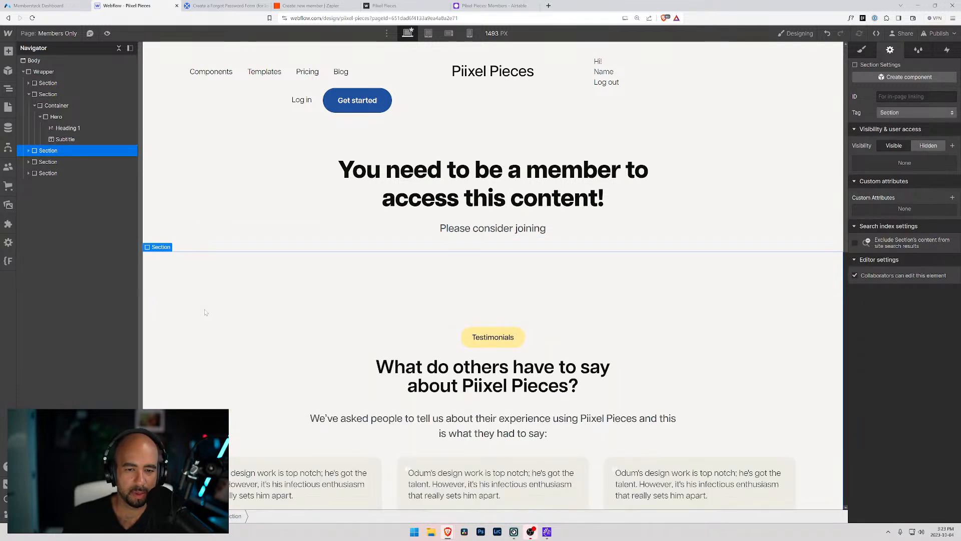
{"action": "key", "text": "ctrl+z"}
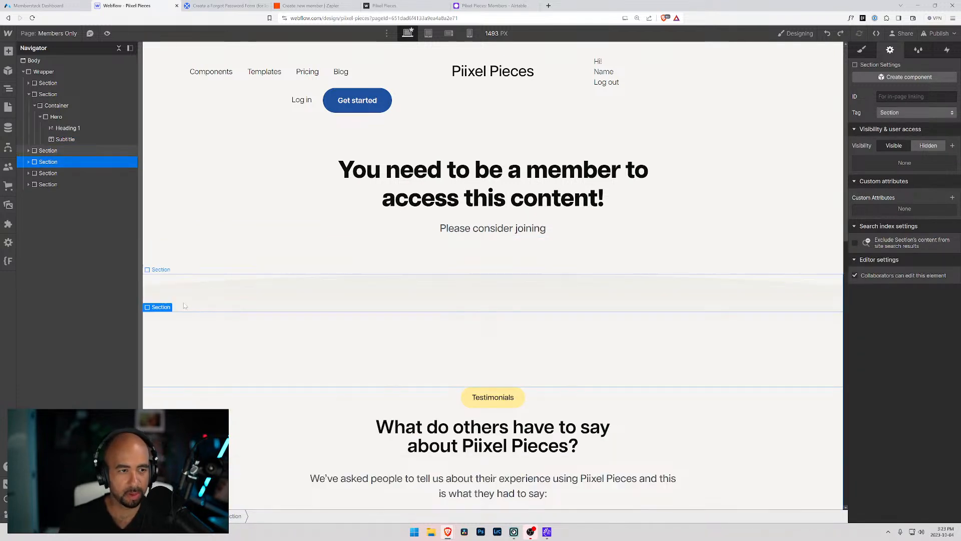
{"action": "left_click", "coordinate": [51, 173]}
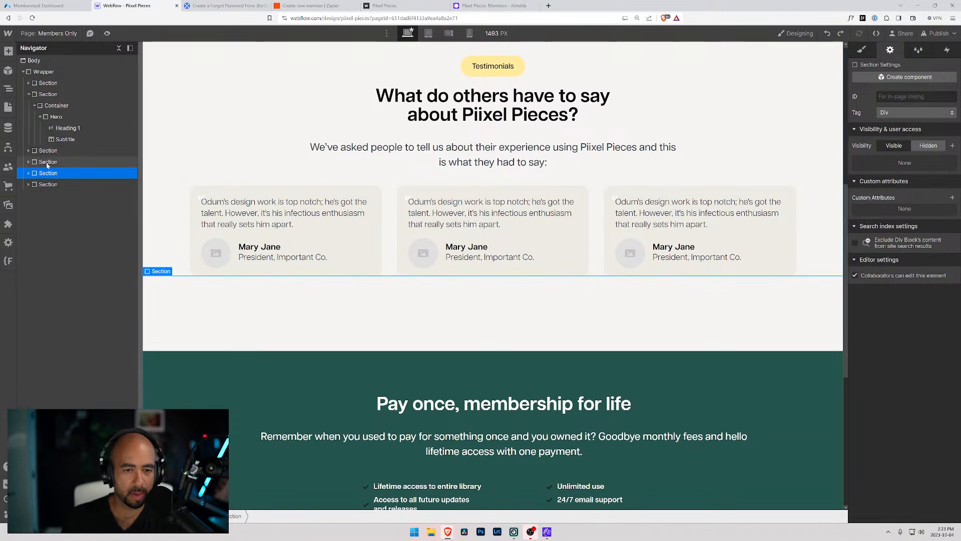
{"action": "left_click", "coordinate": [48, 185]}
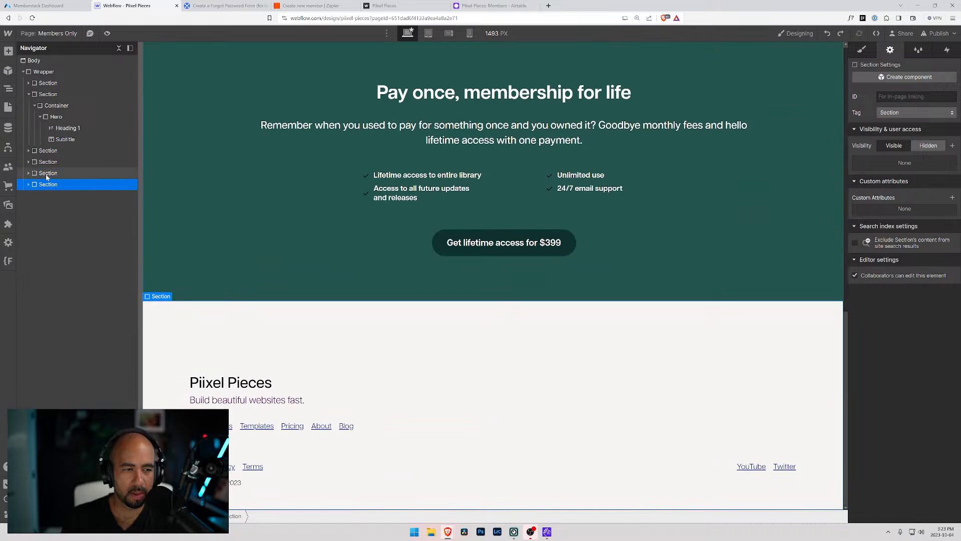
{"action": "left_click", "coordinate": [47, 174]}
{"action": "key", "text": "ctrl+z"}
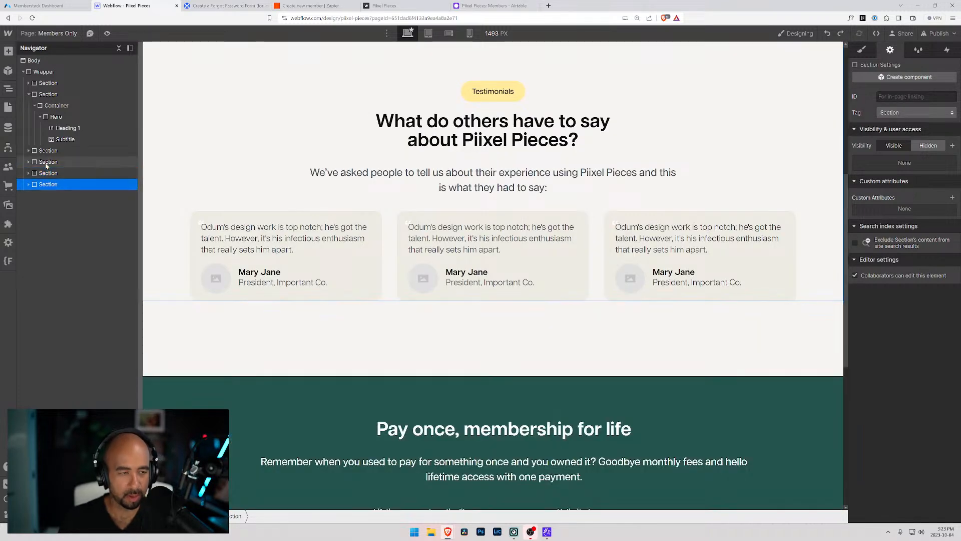
{"action": "left_click", "coordinate": [45, 160]}
{"action": "key", "text": "Delete"}
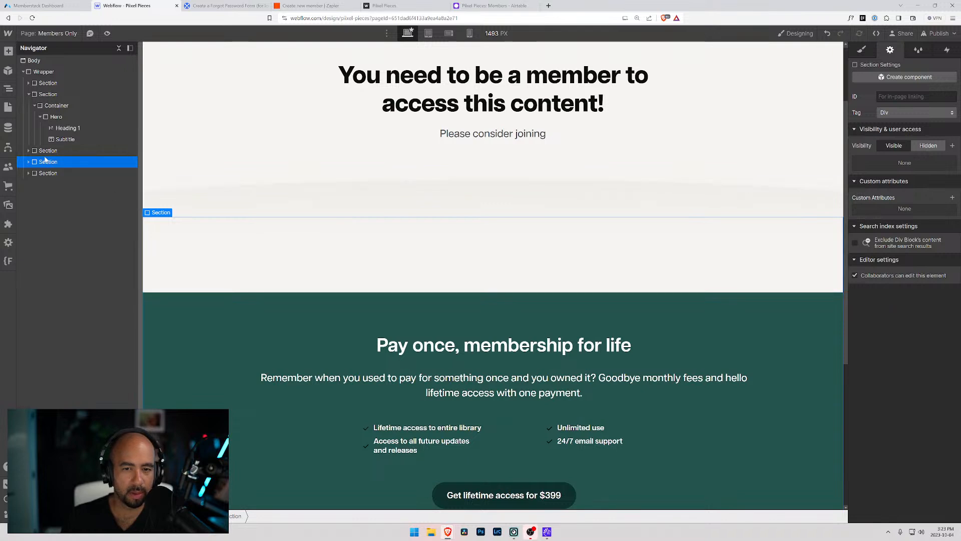
{"action": "left_click", "coordinate": [40, 152]}
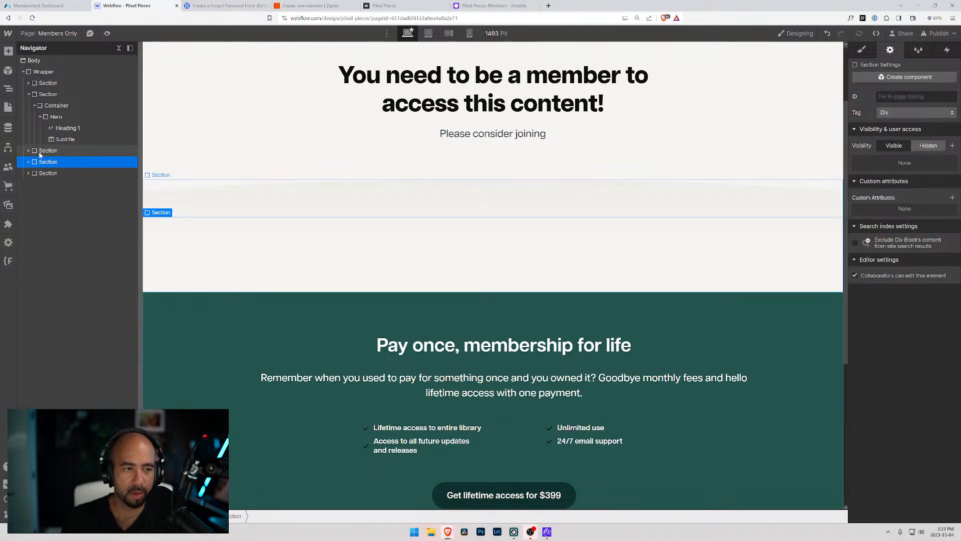
{"action": "key", "text": "Delete"}
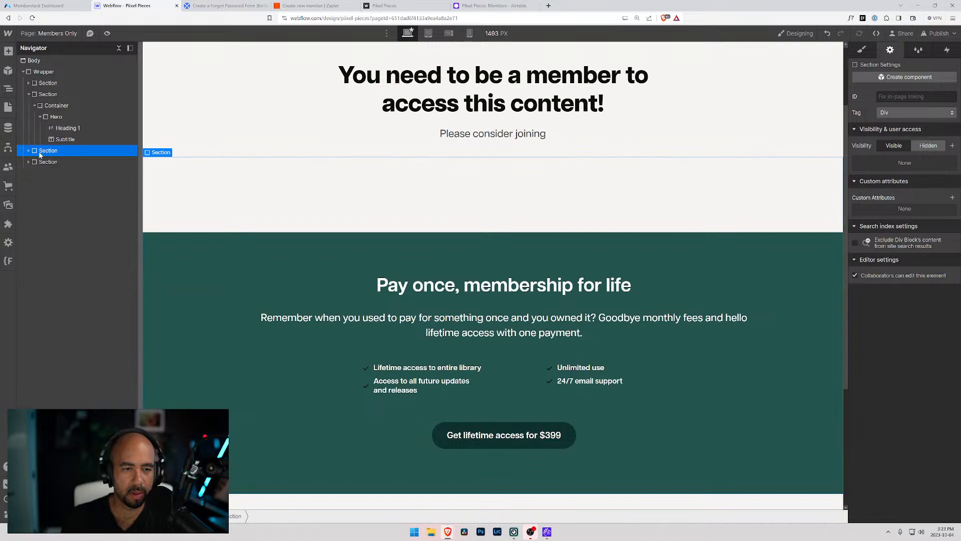
{"action": "key", "text": "Delete"}
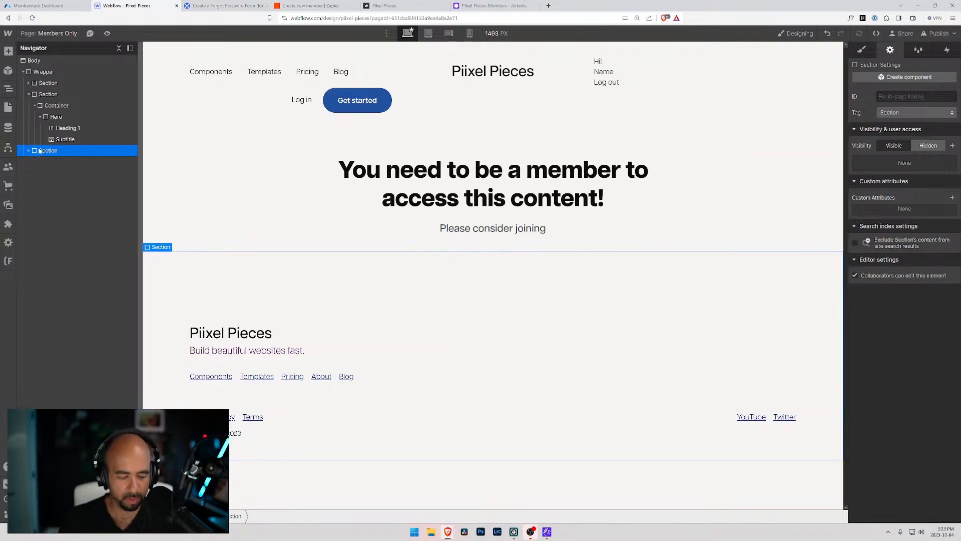
{"action": "key", "text": "ctrl+z"}
Inspect the remaining section and header, preview tablet width, and show the Pages list.
{"action": "left_click", "coordinate": [28, 151]}
{"action": "left_click", "coordinate": [40, 164]}
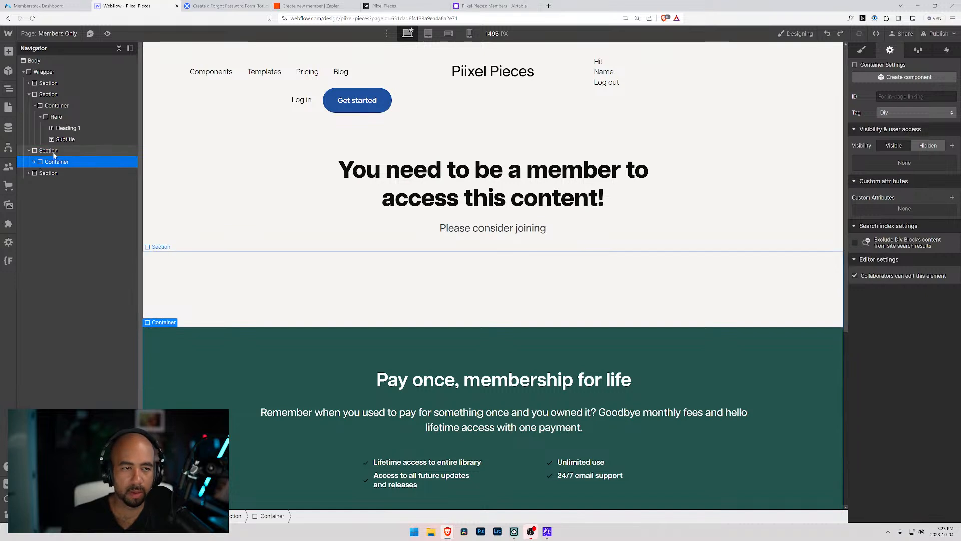
{"action": "left_click", "coordinate": [45, 150]}
{"action": "left_click", "coordinate": [862, 49]}
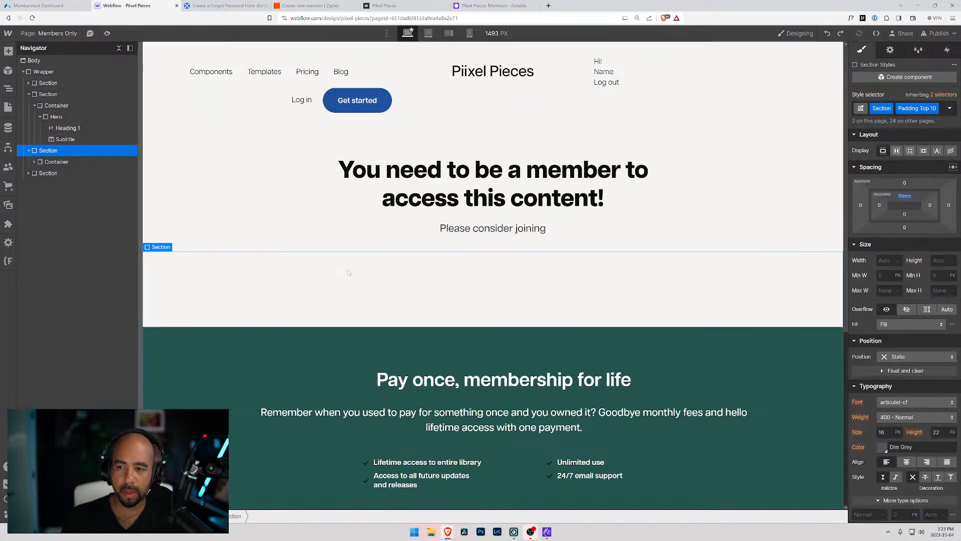
{"action": "left_click", "coordinate": [225, 236]}
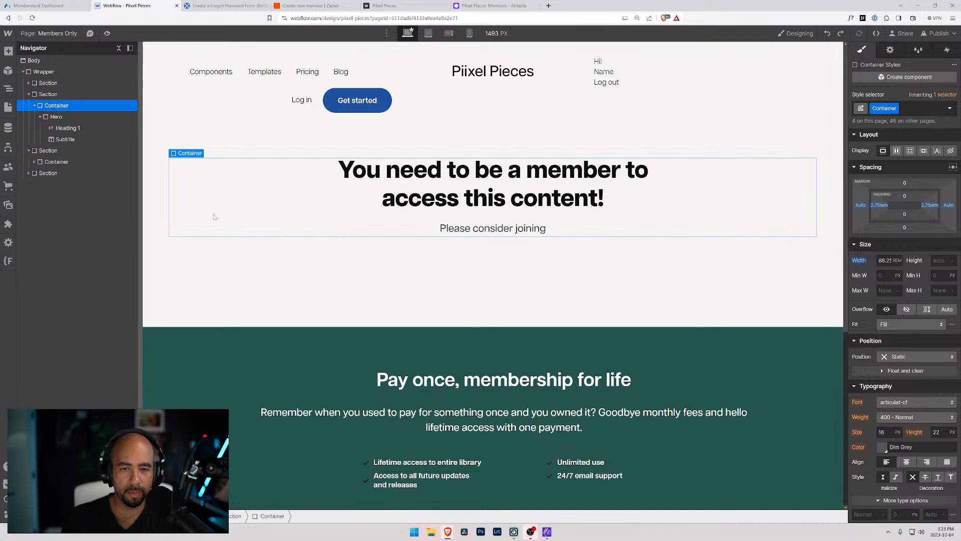
{"action": "left_click", "coordinate": [278, 88]}
{"action": "scroll", "coordinate": [275, 254], "scroll_direction": "down", "scroll_amount": 5}
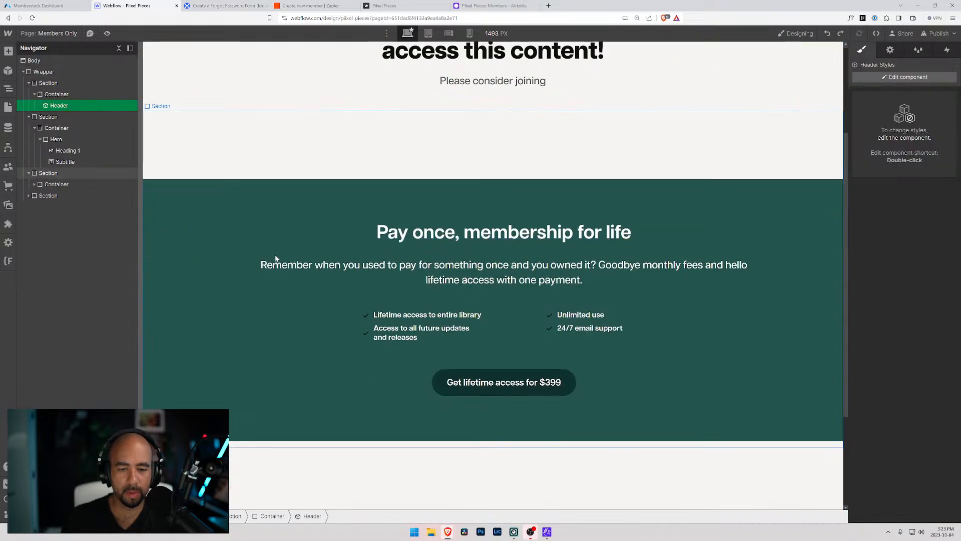
{"action": "scroll", "coordinate": [276, 258], "scroll_direction": "up", "scroll_amount": 5}
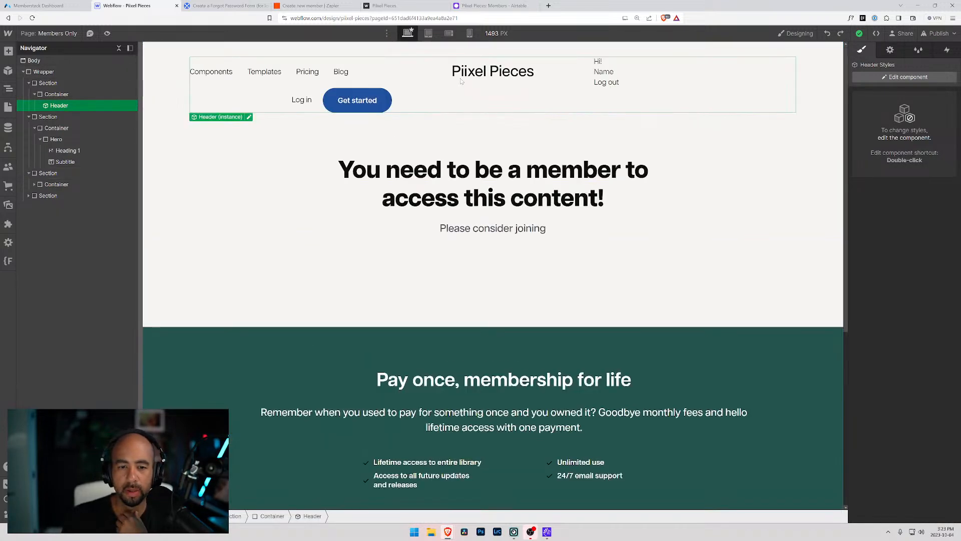
{"action": "left_click", "coordinate": [428, 33]}
{"action": "left_click", "coordinate": [408, 33]}
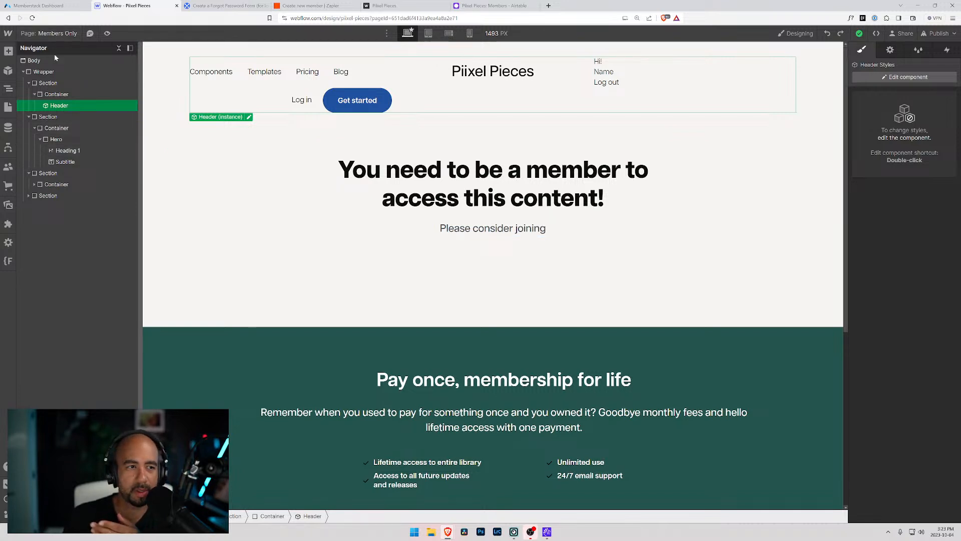
{"action": "key", "text": "p"}
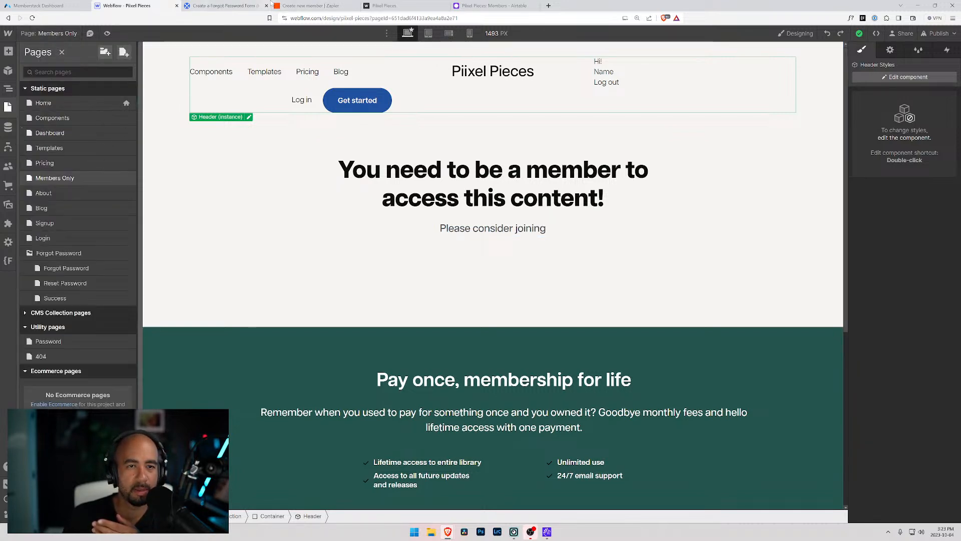
{"action": "left_click", "coordinate": [74, 6]}
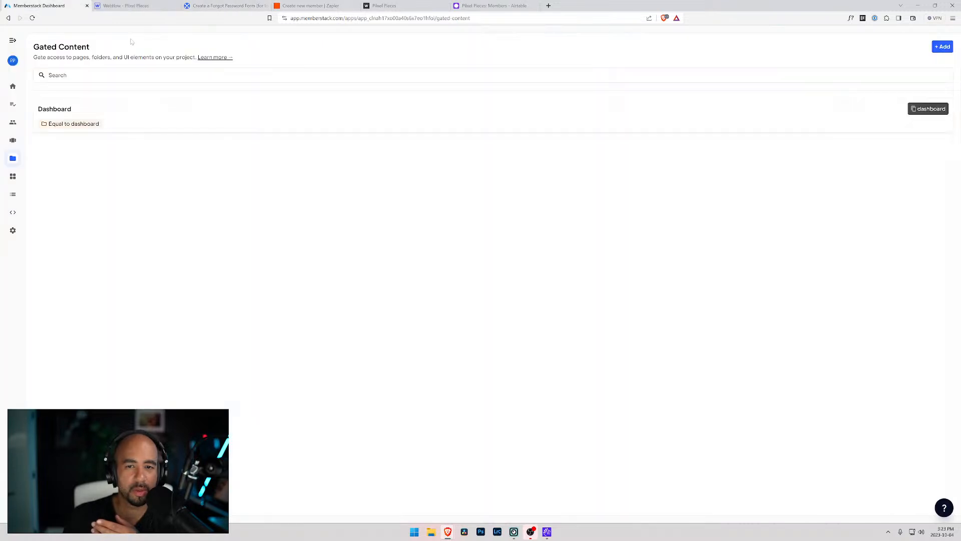
Set the Dashboard rule's Access Denied URL to members-only and save it.
{"action": "left_click", "coordinate": [368, 118]}
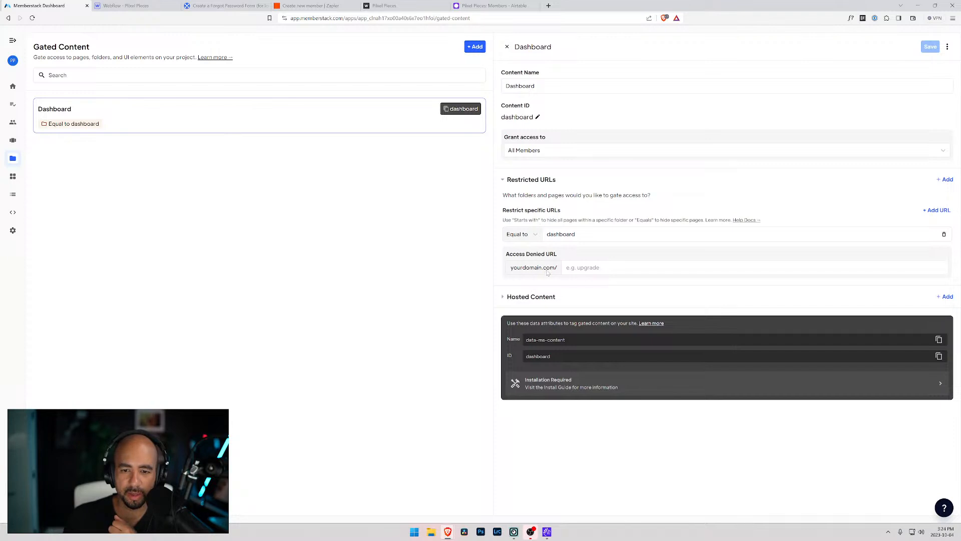
{"action": "left_click", "coordinate": [583, 267]}
{"action": "type", "text": "members-only"}
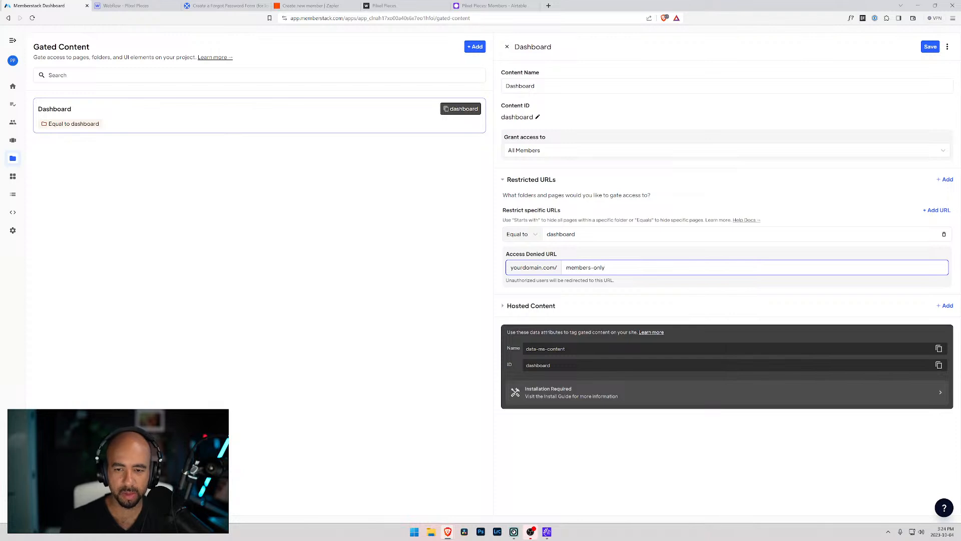
{"action": "left_click", "coordinate": [672, 252]}
{"action": "left_click", "coordinate": [930, 47]}
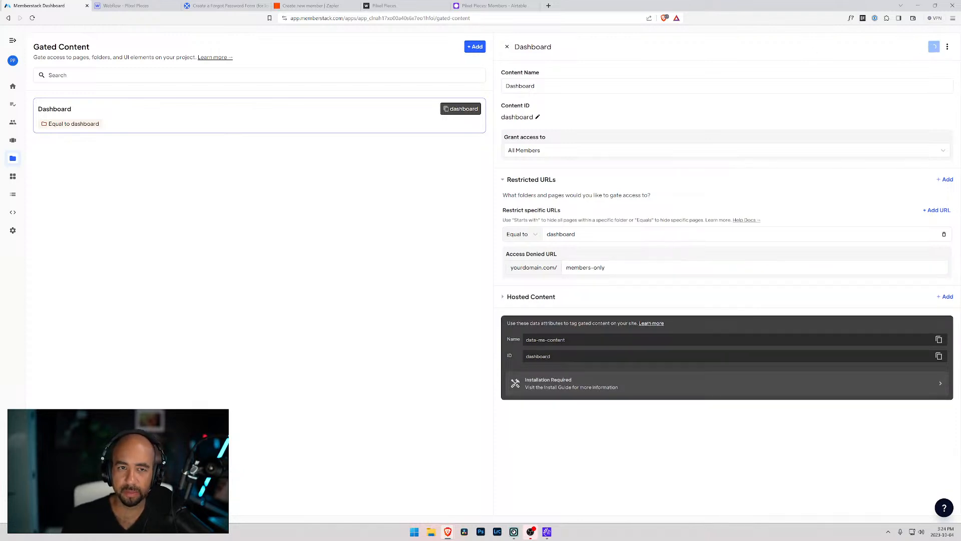
{"action": "left_click", "coordinate": [125, 5]}
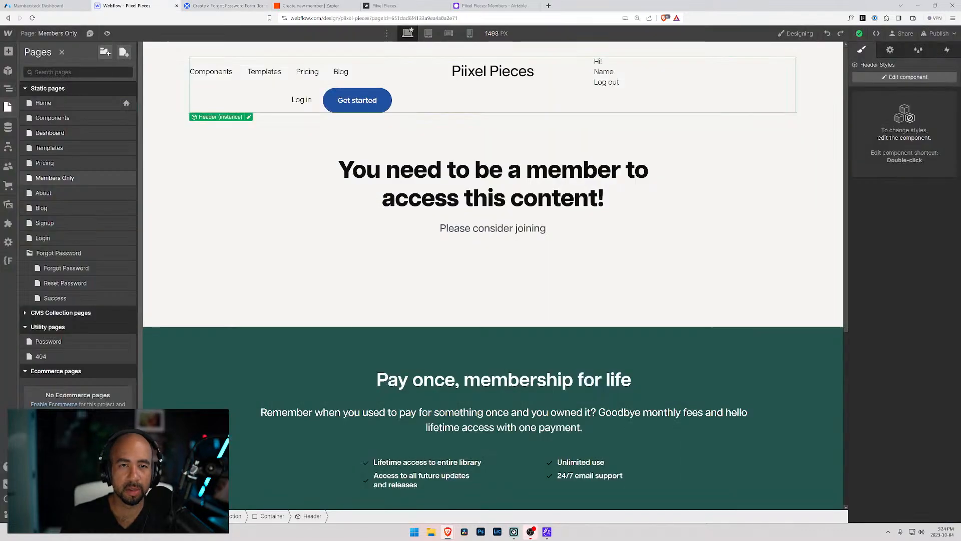
Load /dashboard on the live site to see the current behaviour.
{"action": "left_click", "coordinate": [395, 7]}
{"action": "left_click", "coordinate": [366, 18]}
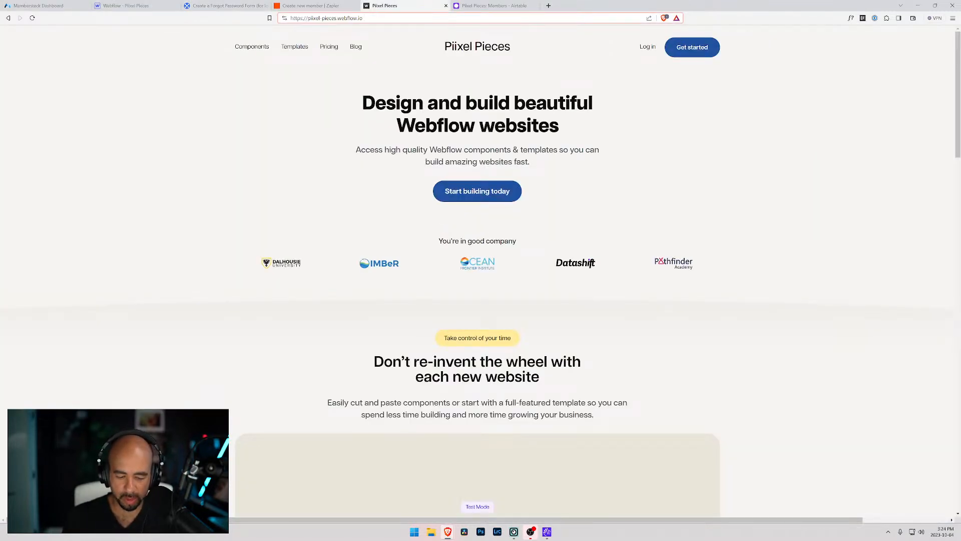
{"action": "type", "text": "/dashboard"}
{"action": "key", "text": "Return"}
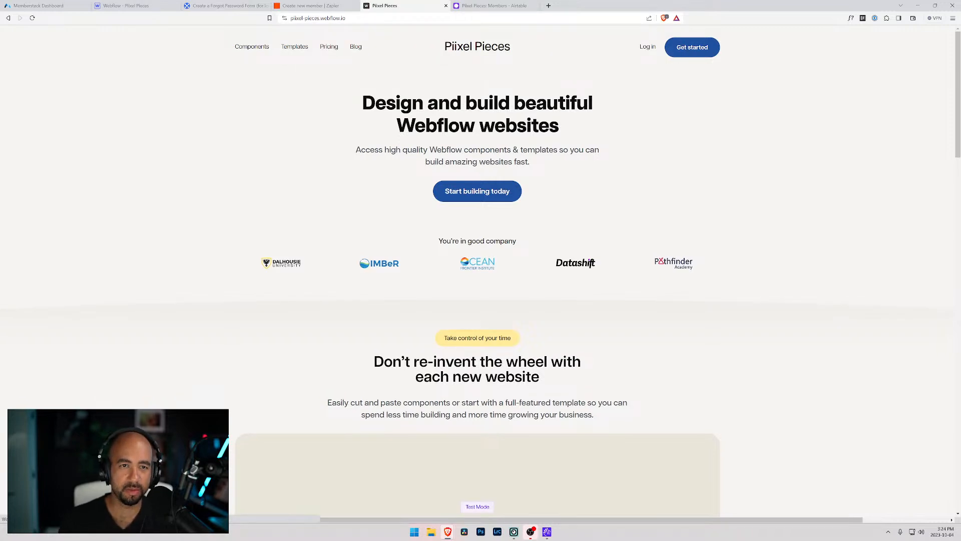
{"action": "key", "text": "ctrl+l"}
{"action": "key", "text": "End"}
{"action": "type", "text": "/dasb"}
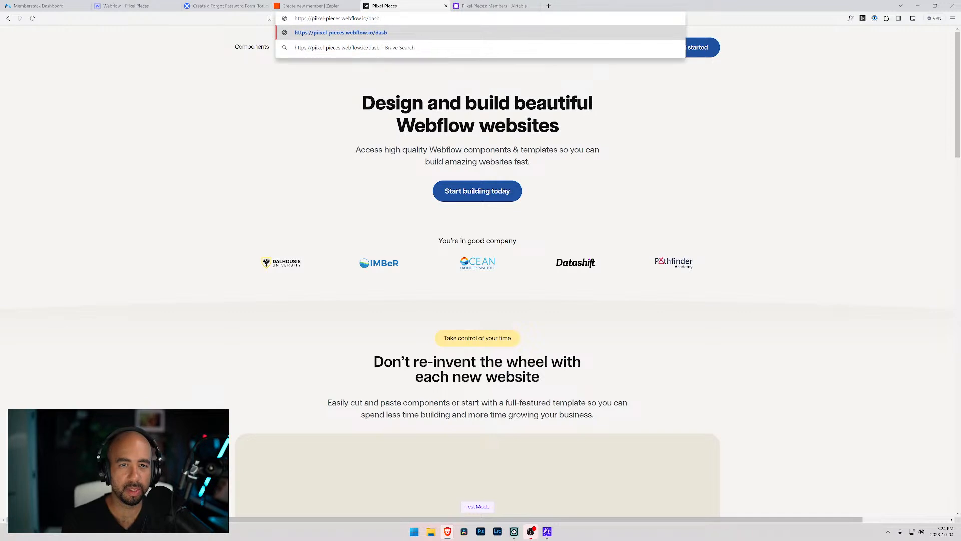
{"action": "key", "text": "BackSpace"}
{"action": "type", "text": "hboard"}
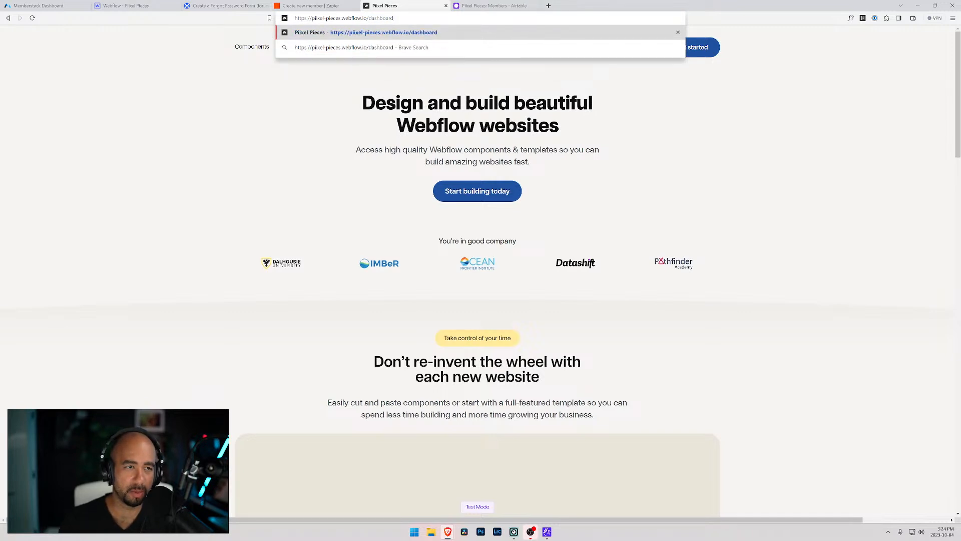
Publish the Webflow site to the staging domain.
{"action": "left_click", "coordinate": [125, 6]}
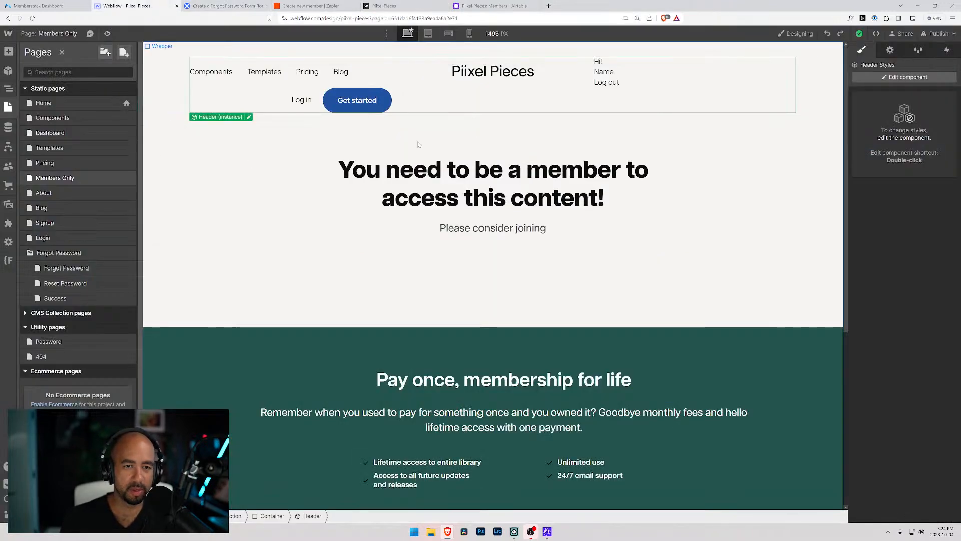
{"action": "left_click", "coordinate": [948, 34]}
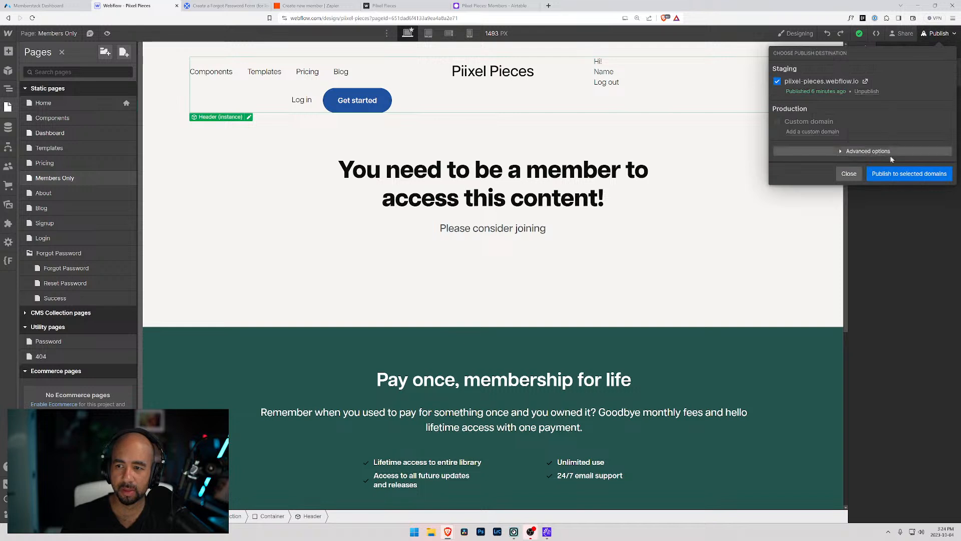
{"action": "left_click", "coordinate": [893, 174]}
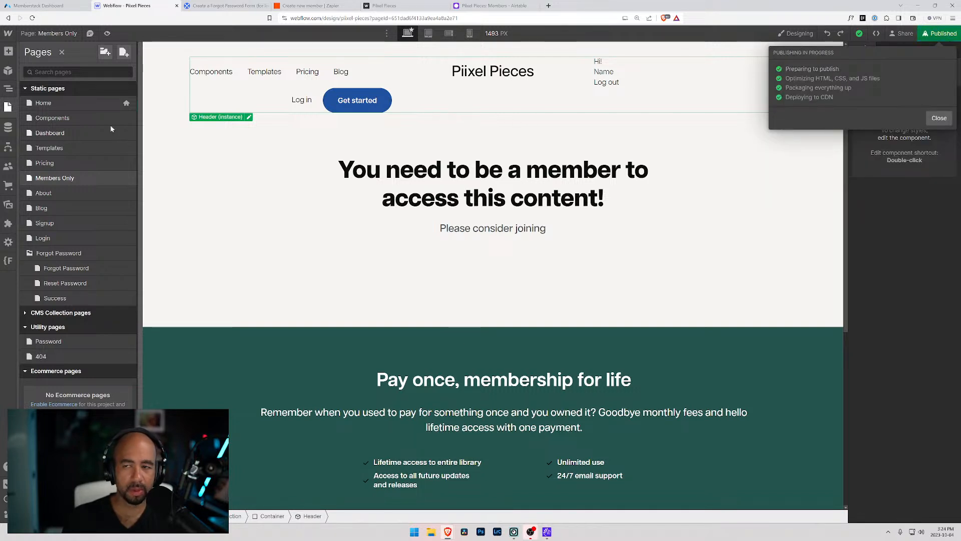
Reload the live /dashboard and confirm it redirects to the Members Only page.
{"action": "left_click", "coordinate": [411, 5]}
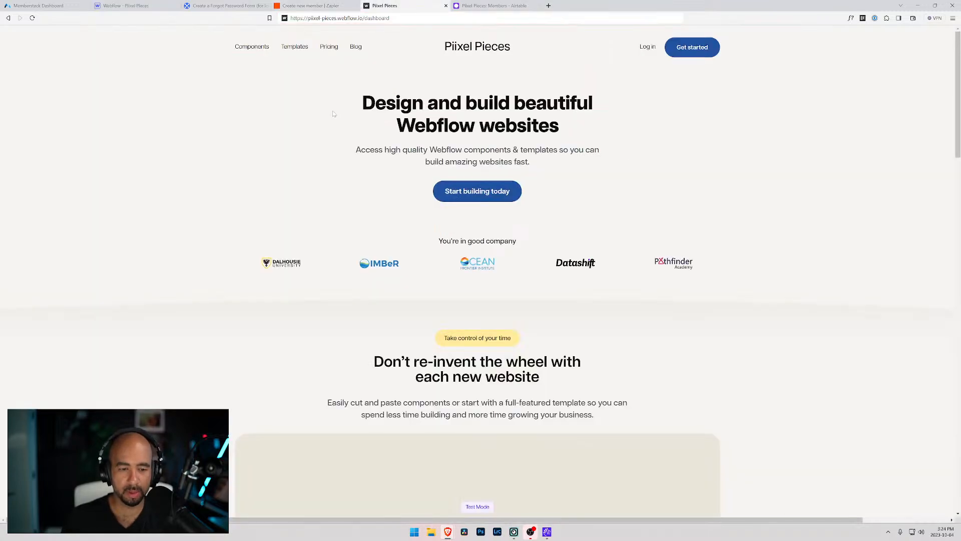
{"action": "left_click", "coordinate": [362, 18]}
{"action": "left_click", "coordinate": [362, 18]}
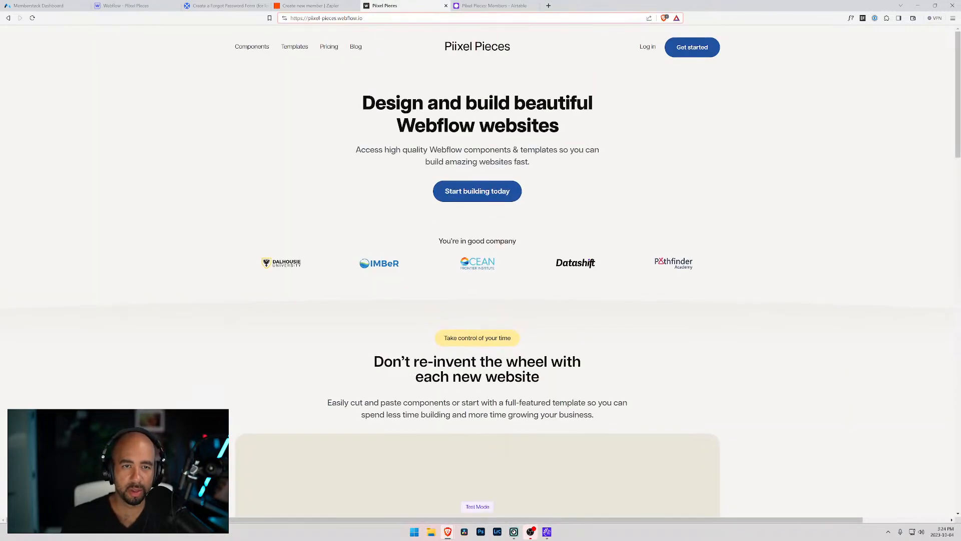
{"action": "type", "text": "/dashboard"}
{"action": "key", "text": "Return"}
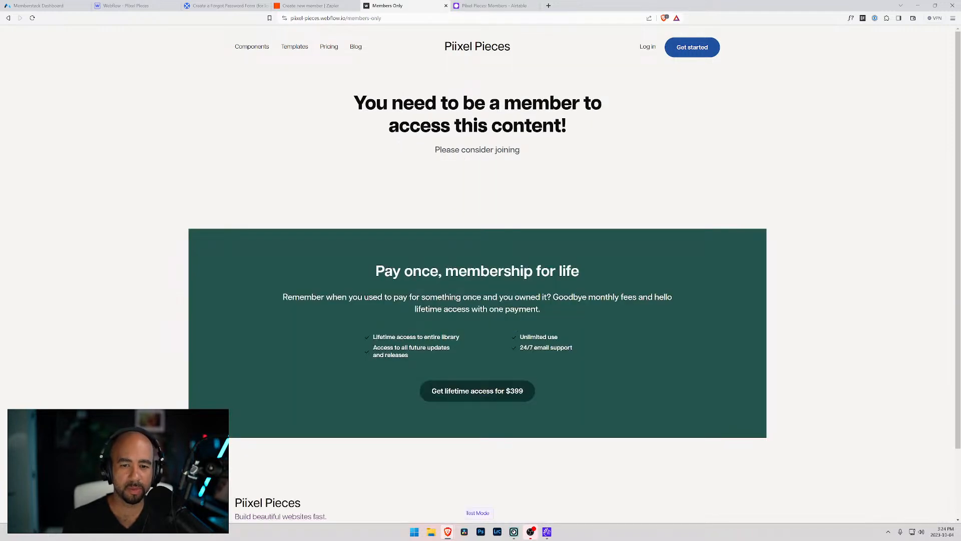
{"action": "scroll", "coordinate": [500, 164], "scroll_direction": "down", "scroll_amount": 2}
{"action": "scroll", "coordinate": [486, 162], "scroll_direction": "up", "scroll_amount": 2}
{"action": "scroll", "coordinate": [516, 321], "scroll_direction": "down", "scroll_amount": 2}
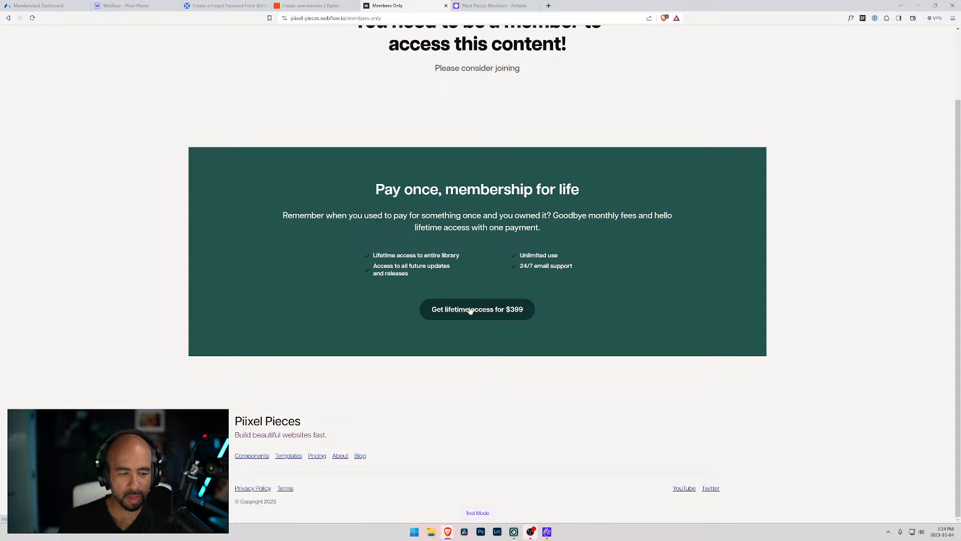
{"action": "left_click", "coordinate": [125, 5]}
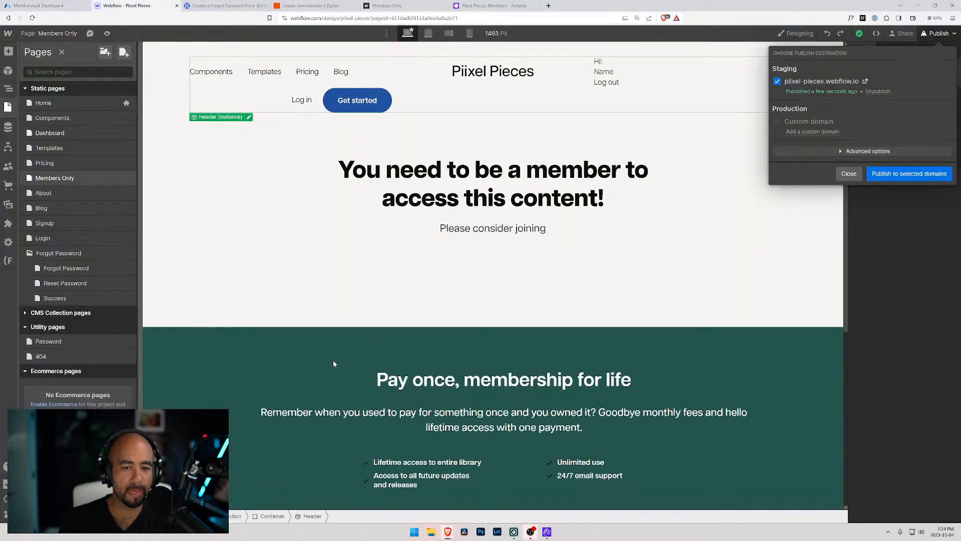
Open the Pricing CTA component and select its lifetime access button.
{"action": "left_click", "coordinate": [299, 342]}
{"action": "left_click", "coordinate": [475, 396]}
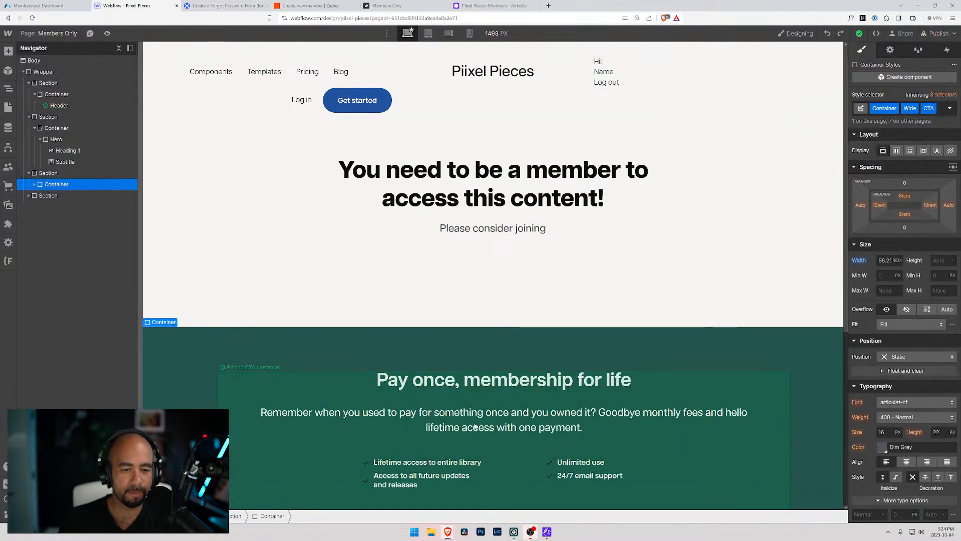
{"action": "left_click", "coordinate": [475, 427]}
{"action": "scroll", "coordinate": [469, 404], "scroll_direction": "down", "scroll_amount": 5}
{"action": "double_click", "coordinate": [293, 92]}
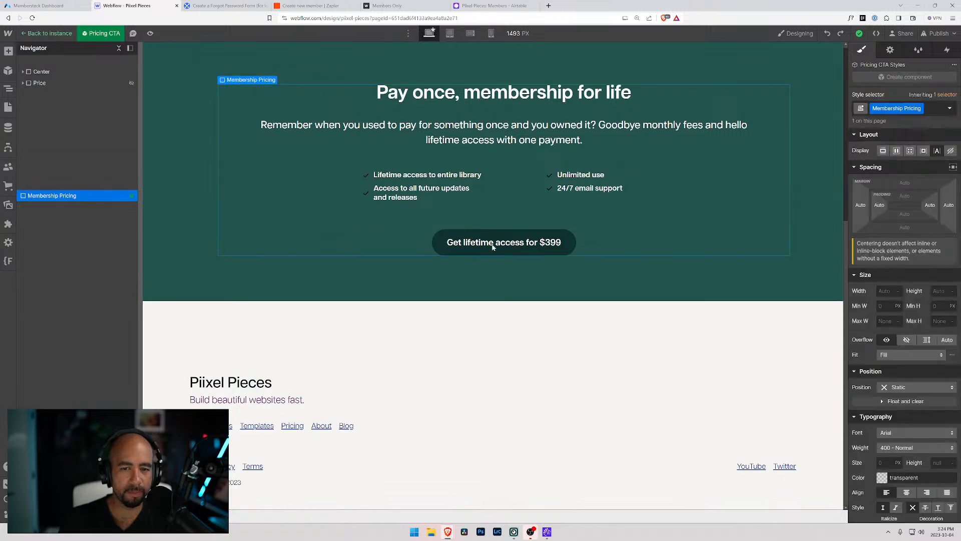
{"action": "left_click", "coordinate": [494, 244]}
{"action": "scroll", "coordinate": [909, 385], "scroll_direction": "down", "scroll_amount": 5}
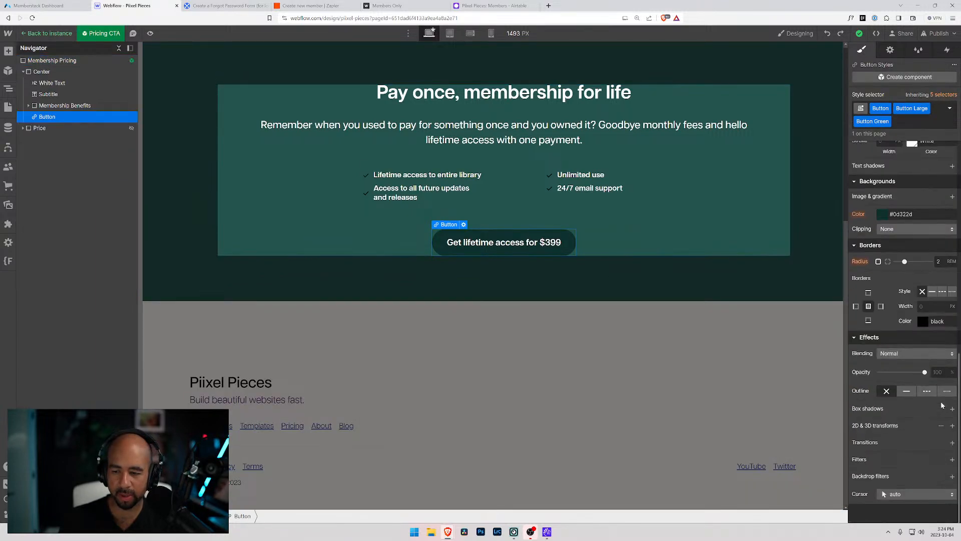
{"action": "scroll", "coordinate": [901, 413], "scroll_direction": "up", "scroll_amount": 5}
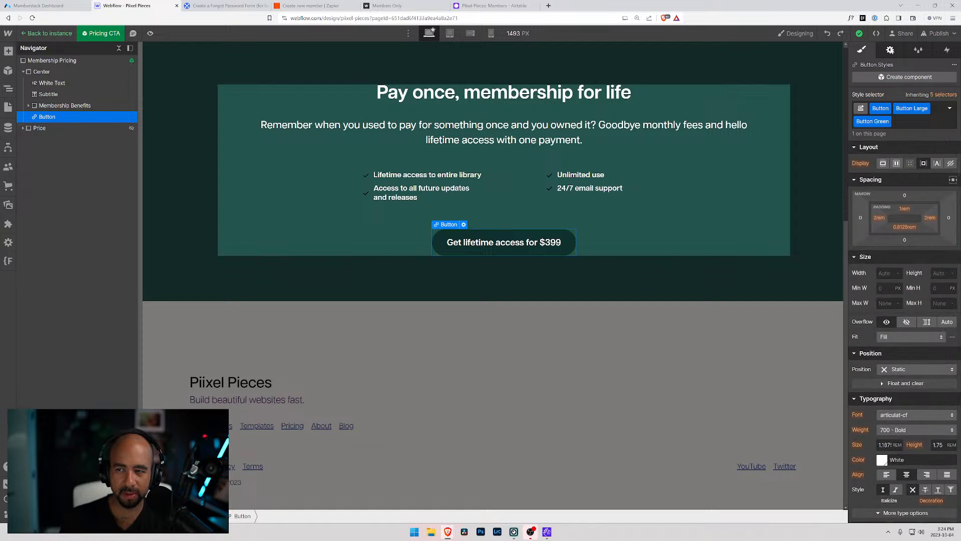
Link the lifetime access button to the Signup page.
{"action": "left_click", "coordinate": [889, 49]}
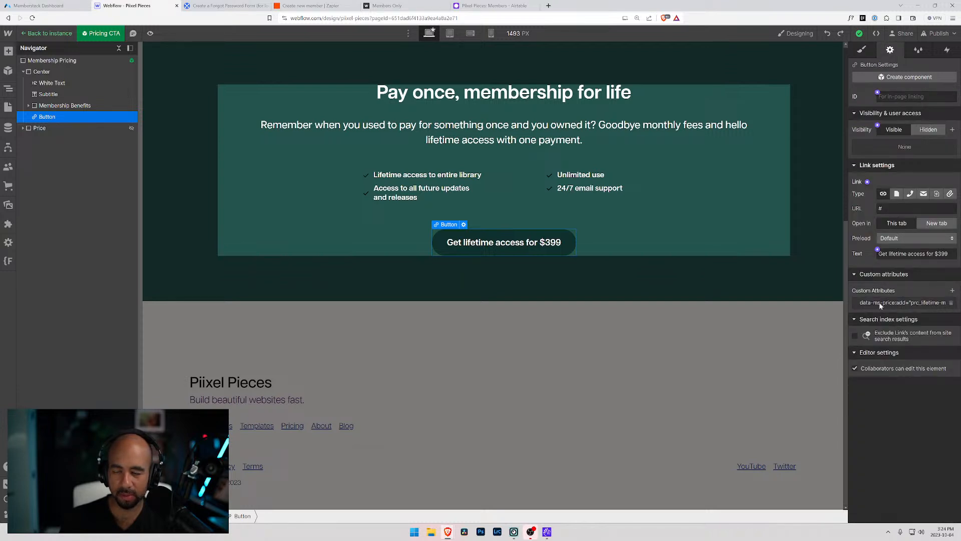
{"action": "left_click", "coordinate": [863, 52]}
{"action": "scroll", "coordinate": [872, 370], "scroll_direction": "down", "scroll_amount": 10}
{"action": "scroll", "coordinate": [862, 391], "scroll_direction": "up", "scroll_amount": 7}
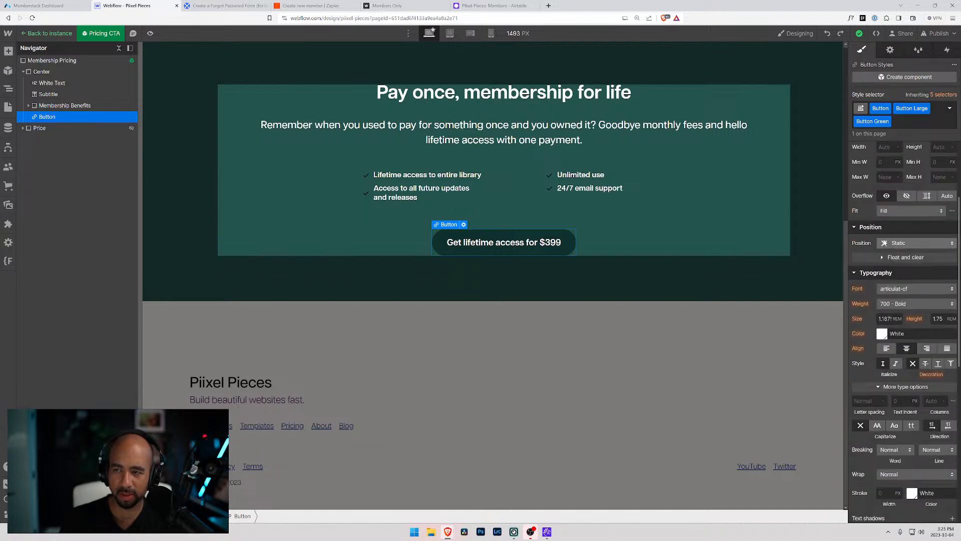
{"action": "left_click", "coordinate": [891, 51]}
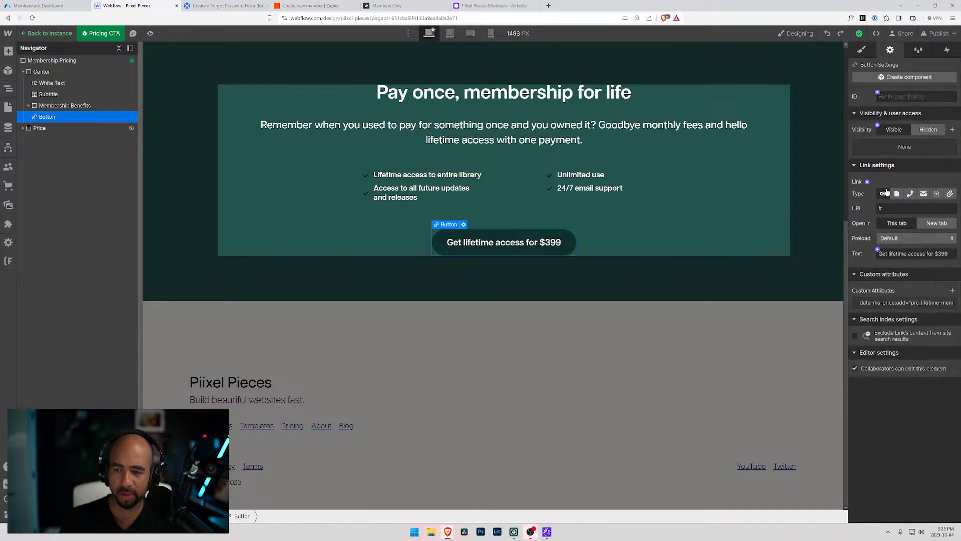
{"action": "left_click", "coordinate": [897, 194]}
{"action": "left_click", "coordinate": [896, 208]}
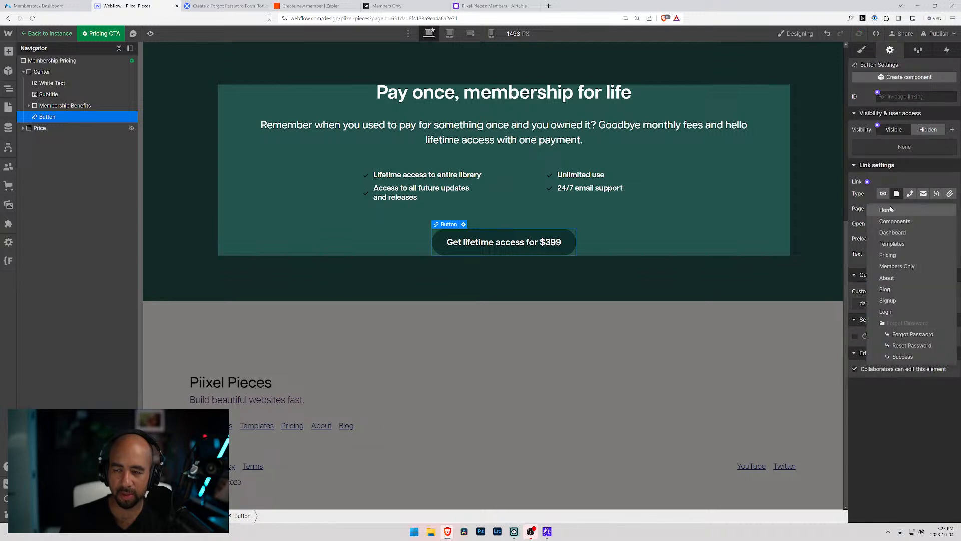
{"action": "left_click", "coordinate": [888, 300]}
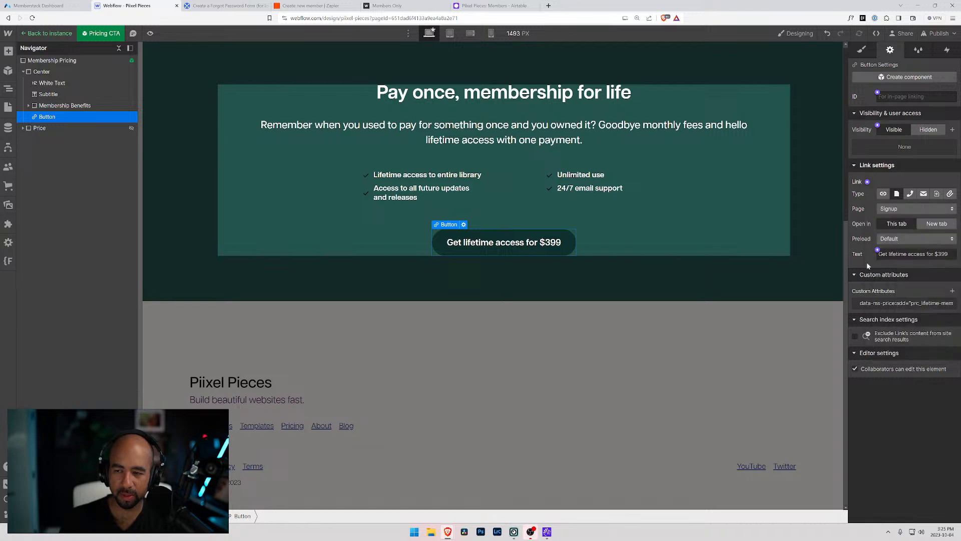
{"action": "left_click", "coordinate": [576, 290]}
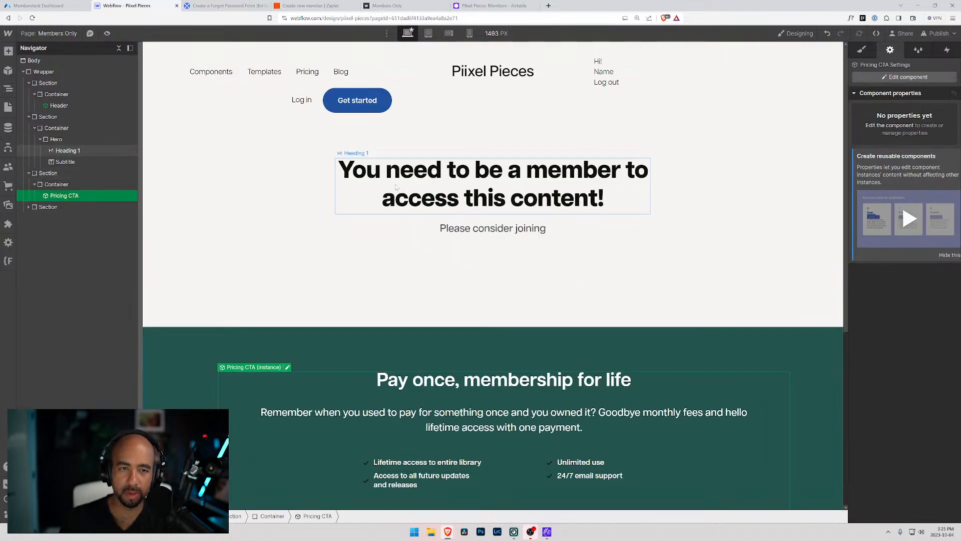
Review the Header's Get started button settings, then exit the component and show the Pages list.
{"action": "left_click", "coordinate": [331, 95]}
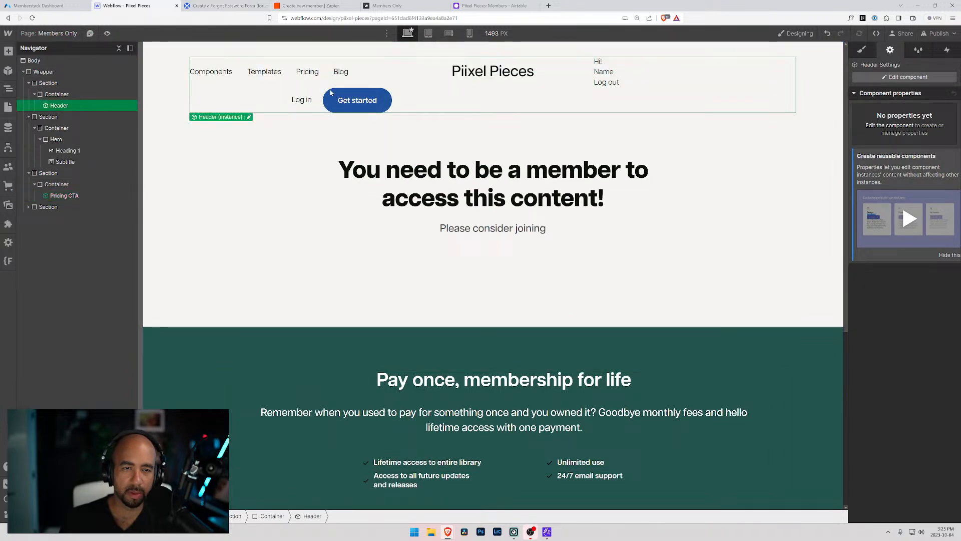
{"action": "left_click", "coordinate": [249, 118]}
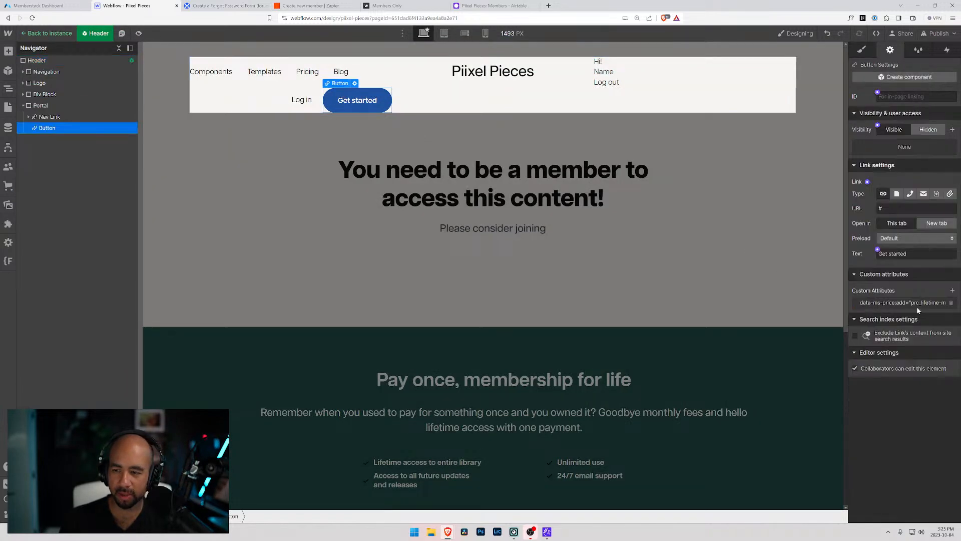
{"action": "left_click", "coordinate": [862, 52]}
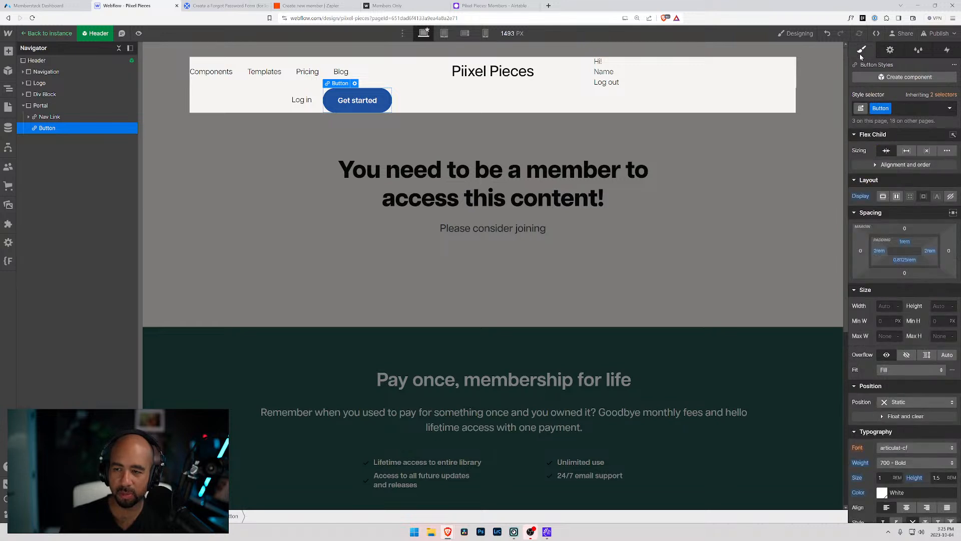
{"action": "left_click", "coordinate": [890, 50]}
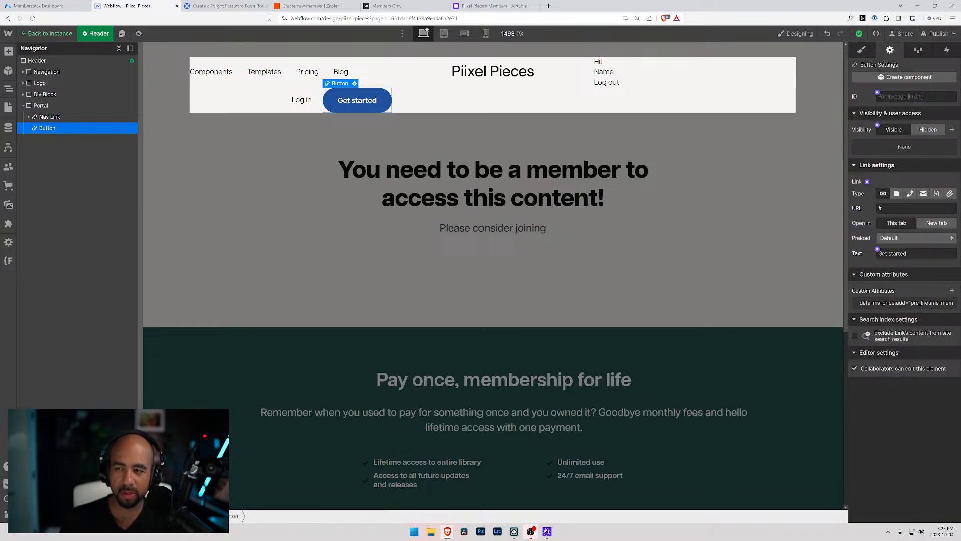
{"action": "left_click", "coordinate": [48, 34]}
{"action": "left_click", "coordinate": [46, 33]}
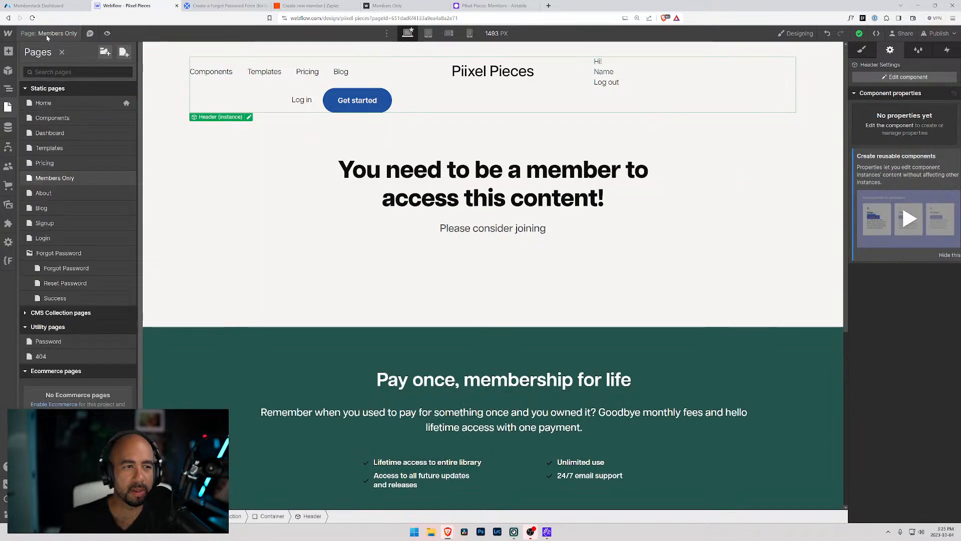
Open Home in the designer after testing the live home page's header Log in link.
{"action": "left_click", "coordinate": [43, 103]}
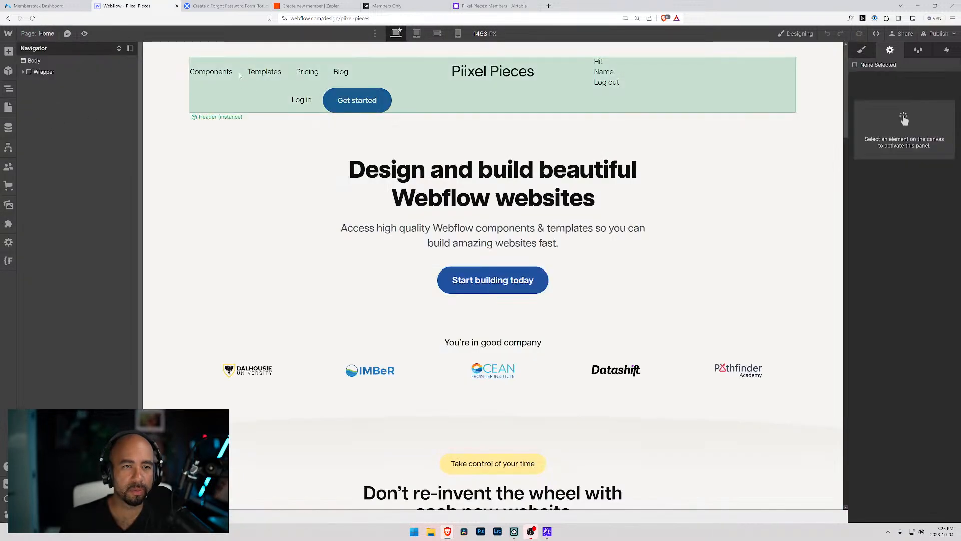
{"action": "left_click", "coordinate": [387, 6]}
{"action": "scroll", "coordinate": [339, 126], "scroll_direction": "up", "scroll_amount": 1}
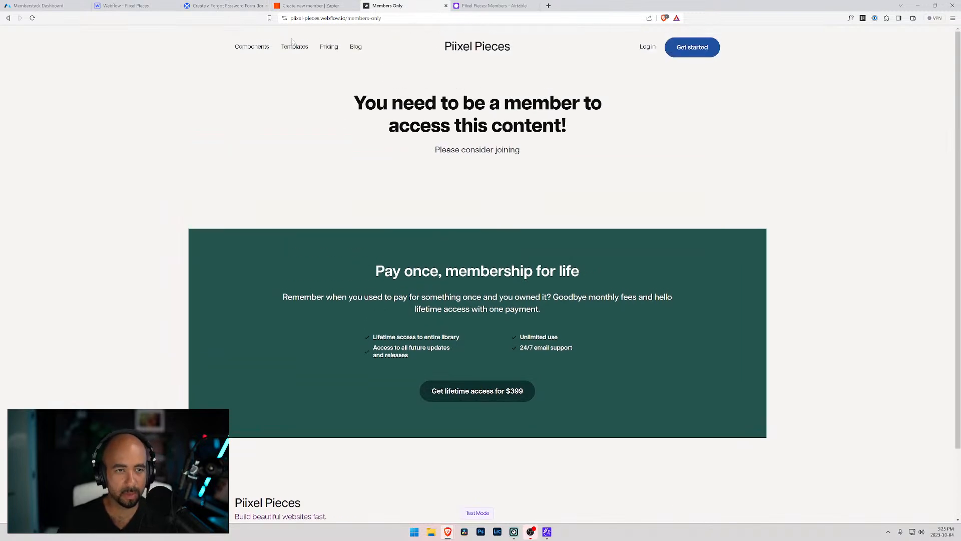
{"action": "left_click", "coordinate": [478, 50]}
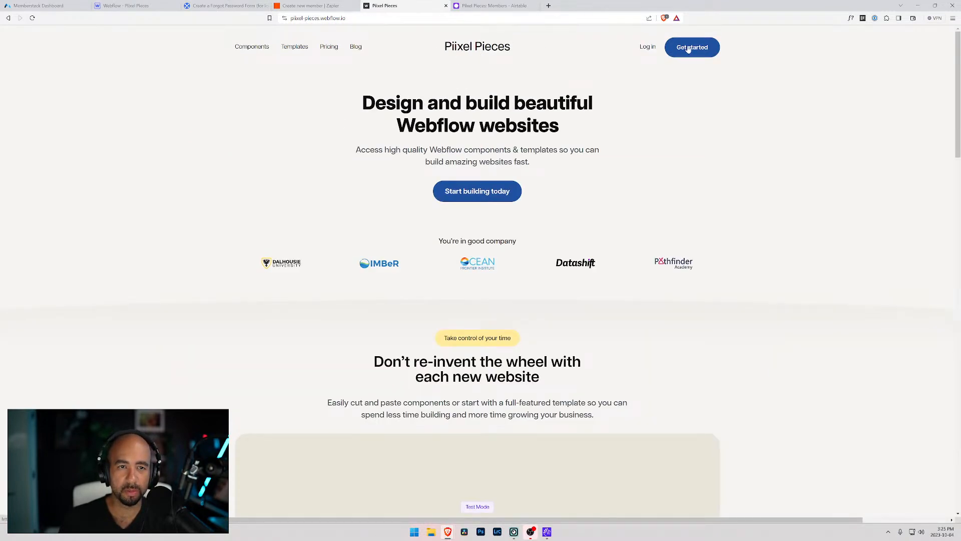
{"action": "left_click", "coordinate": [648, 47]}
{"action": "key", "text": "alt+Left"}
{"action": "left_click", "coordinate": [19, 6]}
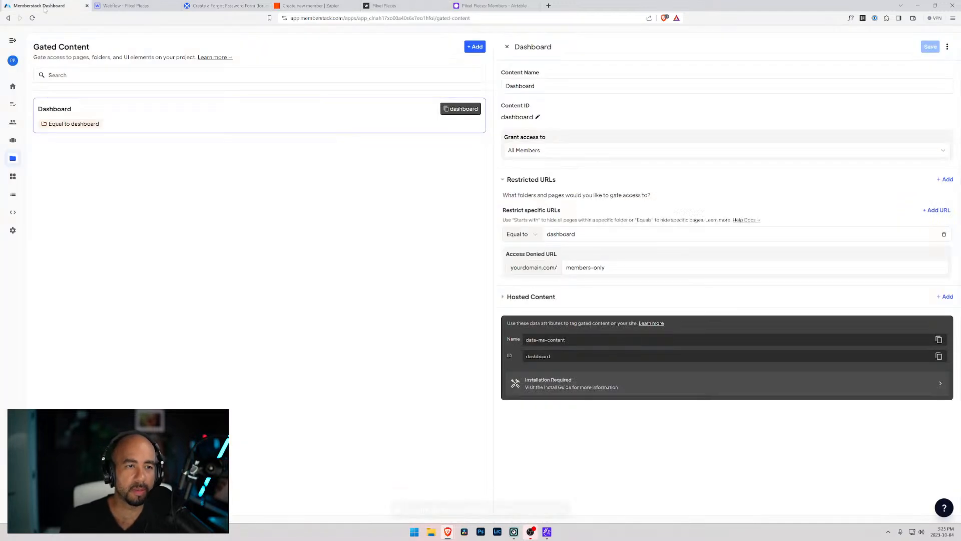
{"action": "left_click", "coordinate": [144, 5]}
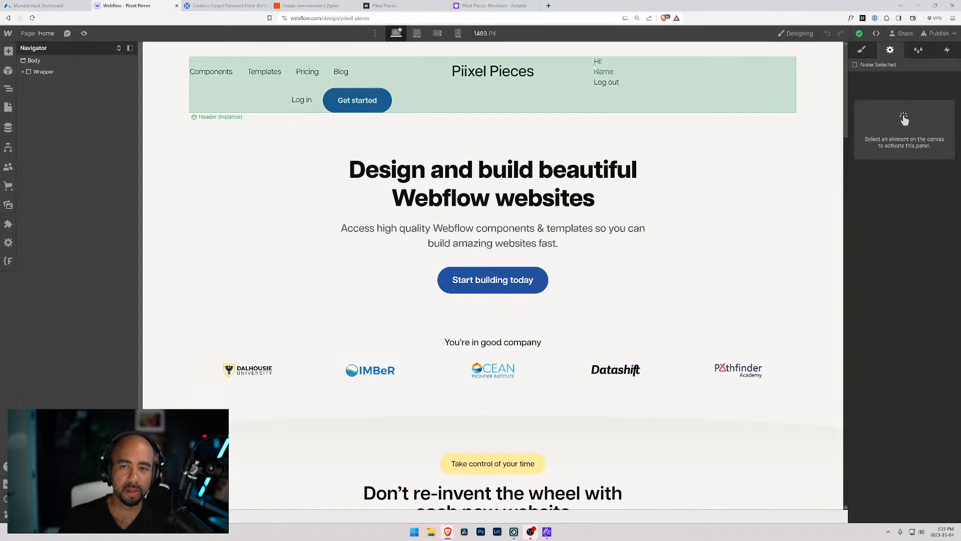
Inside the Header component, link the Get started button to the Signup page.
{"action": "left_click", "coordinate": [358, 102]}
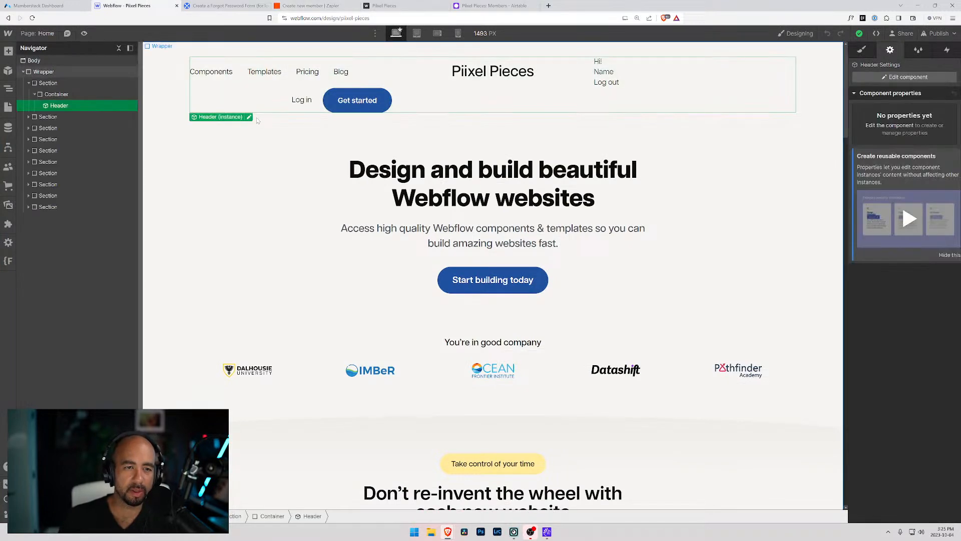
{"action": "double_click", "coordinate": [358, 101]}
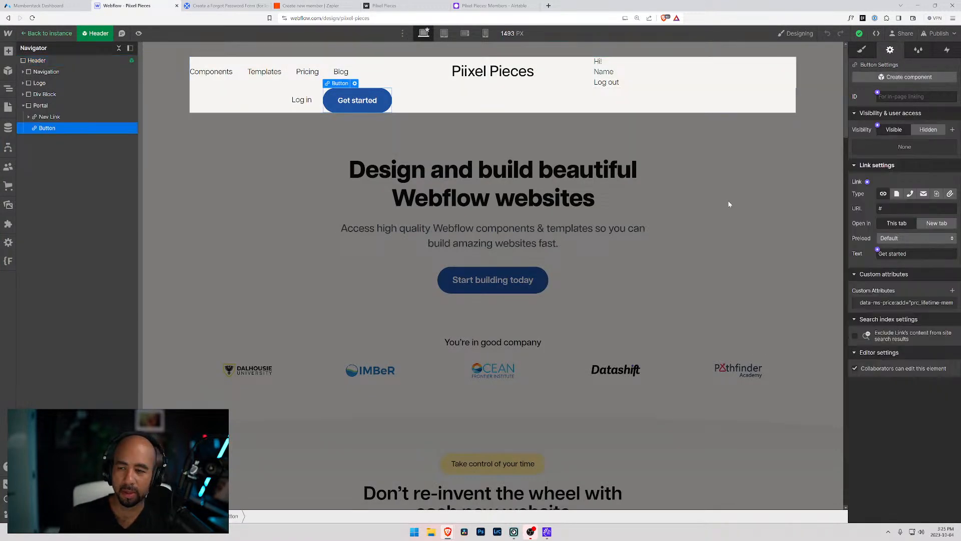
{"action": "left_click", "coordinate": [897, 194]}
{"action": "left_click", "coordinate": [899, 210]}
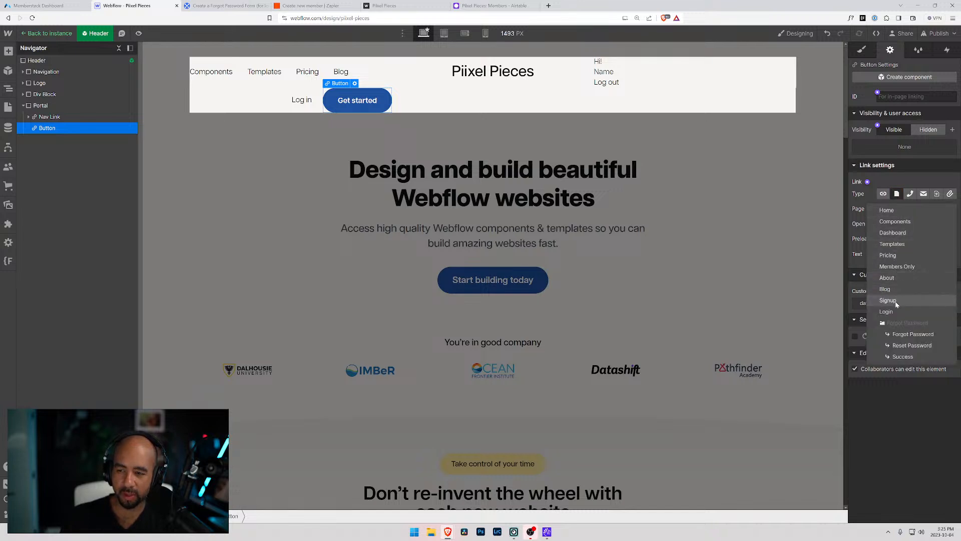
{"action": "left_click", "coordinate": [889, 301]}
Confirm the button label and that Log in points to Login, then exit the header component.
{"action": "left_click", "coordinate": [916, 254]}
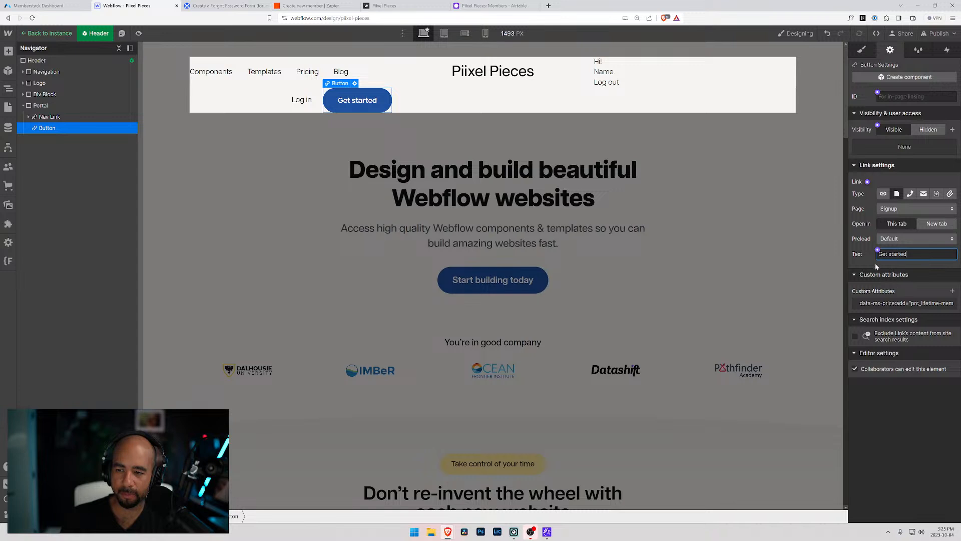
{"action": "key", "text": "Tab"}
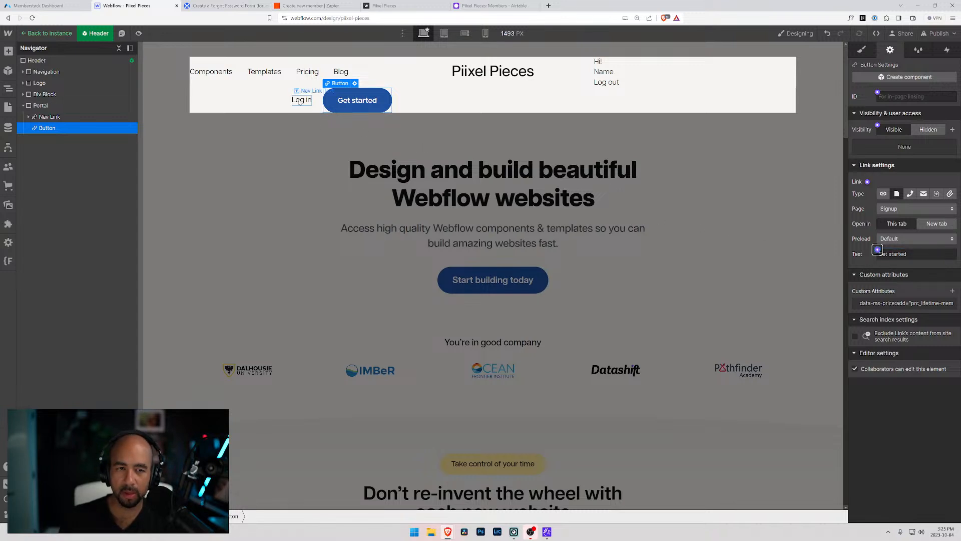
{"action": "left_click", "coordinate": [300, 101]}
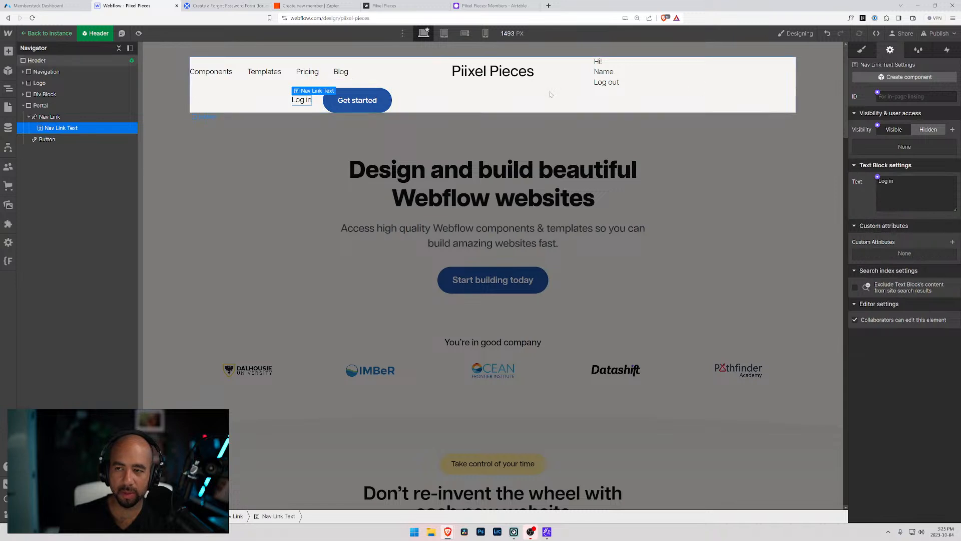
{"action": "left_click", "coordinate": [56, 118]}
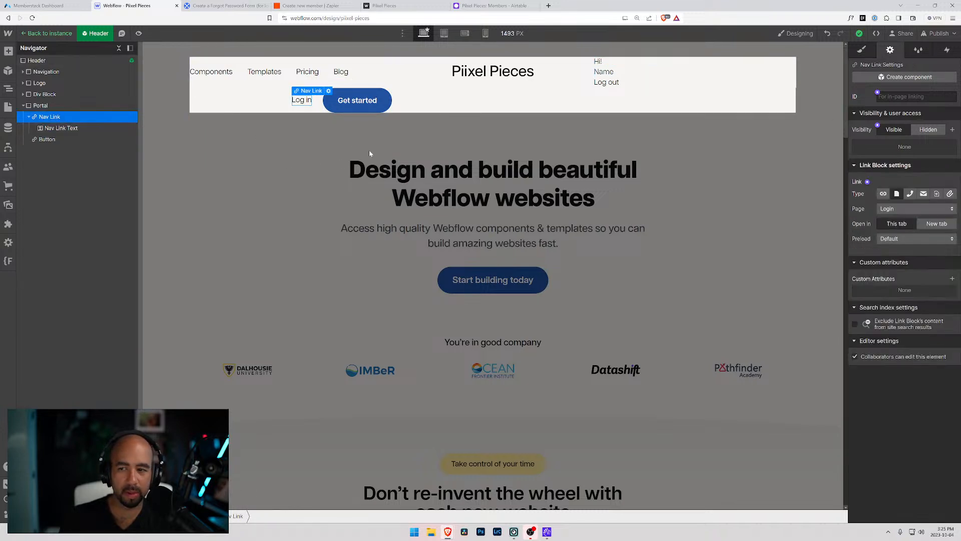
{"action": "left_click", "coordinate": [336, 100]}
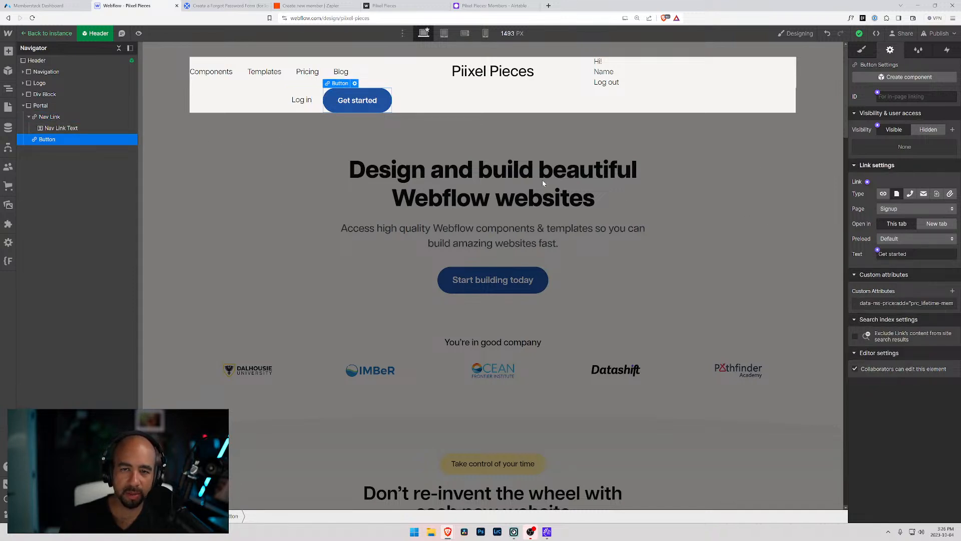
{"action": "left_click", "coordinate": [478, 281]}
{"action": "left_click", "coordinate": [471, 279]}
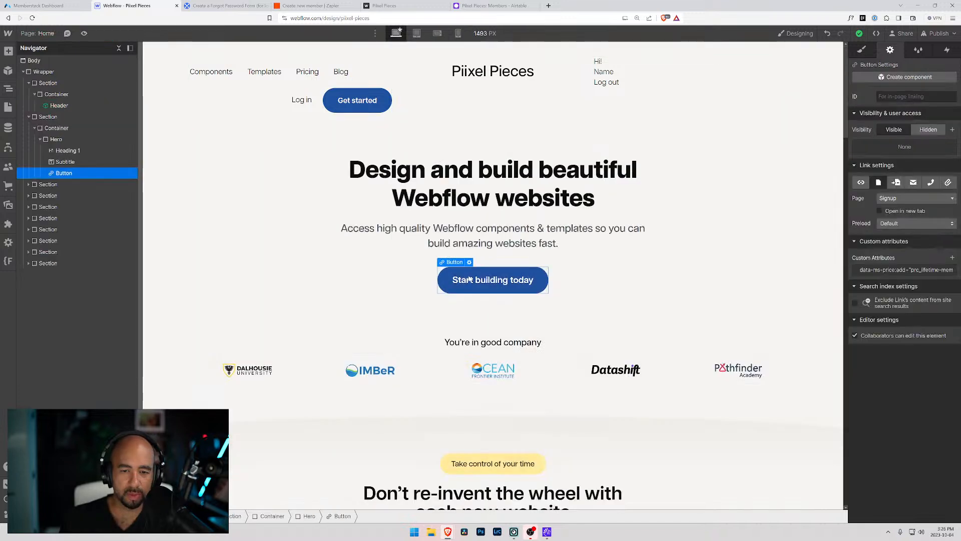
Link the Templates card's Get started button to the Signup page.
{"action": "left_click", "coordinate": [643, 270]}
{"action": "scroll", "coordinate": [557, 341], "scroll_direction": "down", "scroll_amount": 10}
{"action": "scroll", "coordinate": [558, 340], "scroll_direction": "down", "scroll_amount": 1}
{"action": "left_click", "coordinate": [646, 444]}
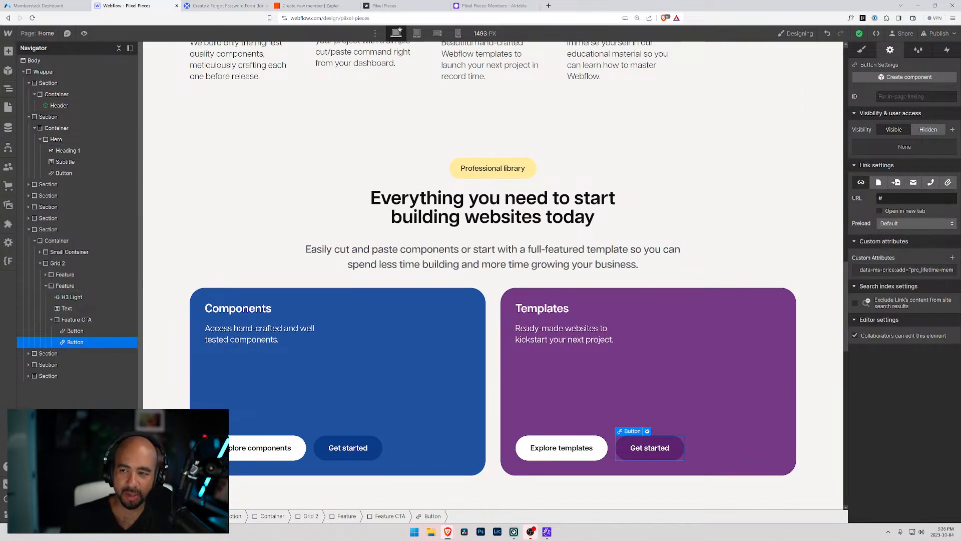
{"action": "left_click", "coordinate": [879, 182]}
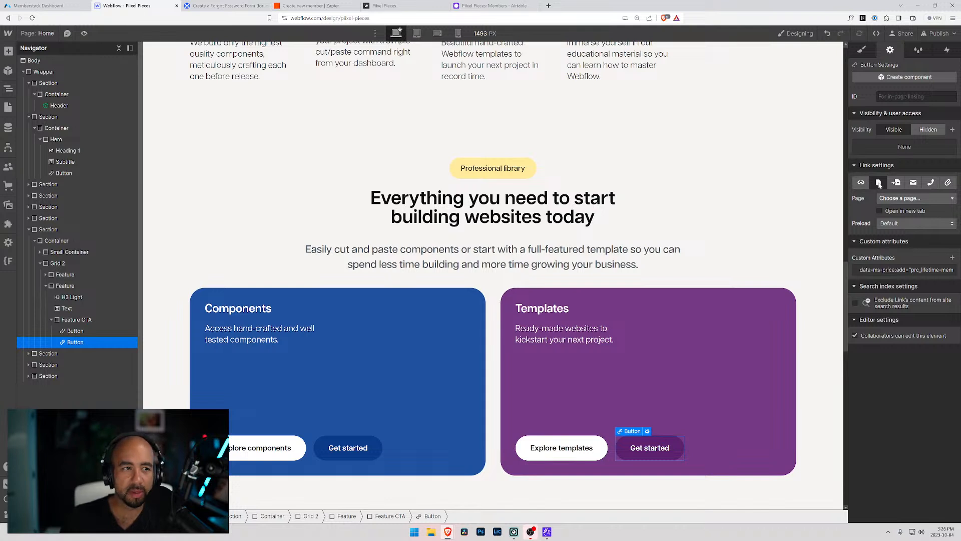
{"action": "left_click", "coordinate": [909, 198]}
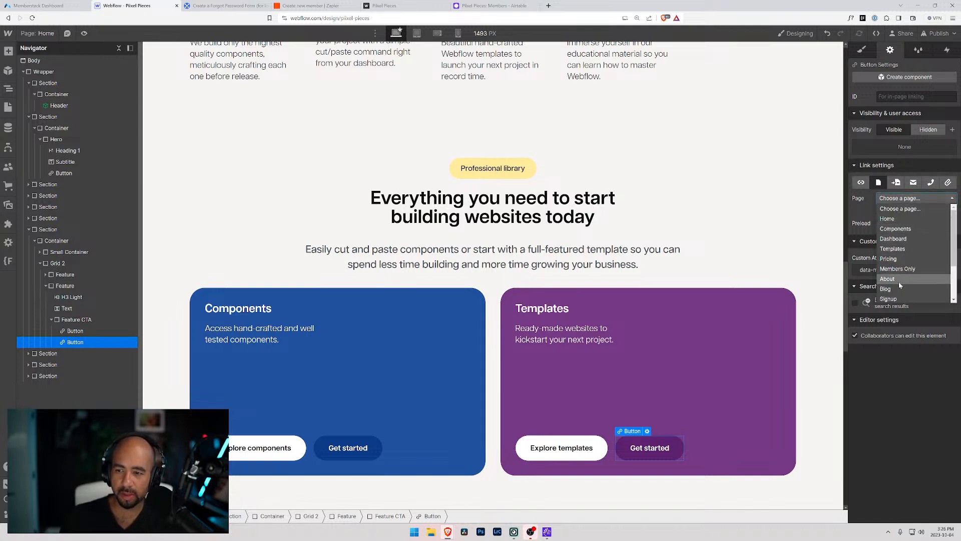
{"action": "left_click", "coordinate": [887, 299]}
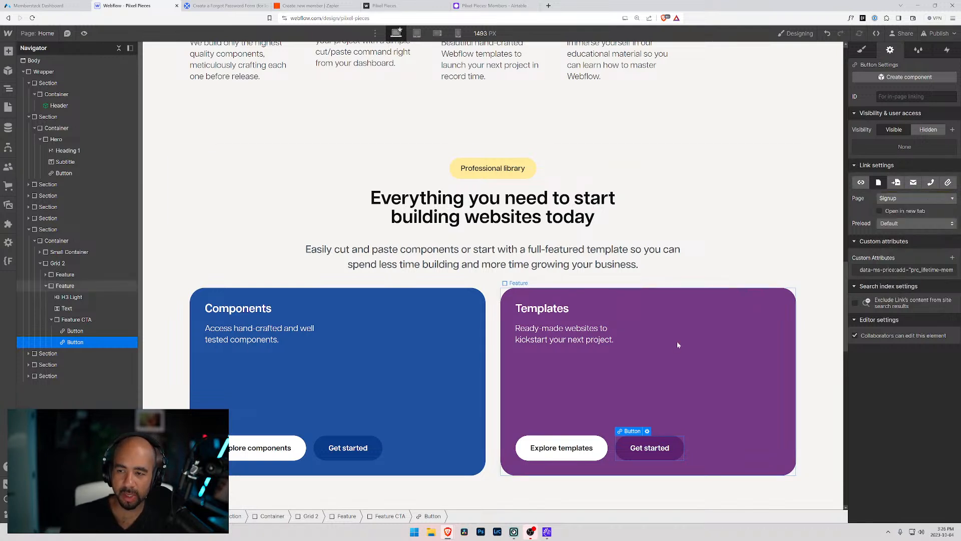
Link the Components card's Get started button to Signup through its quick link settings.
{"action": "left_click", "coordinate": [354, 446]}
{"action": "left_click", "coordinate": [346, 431]}
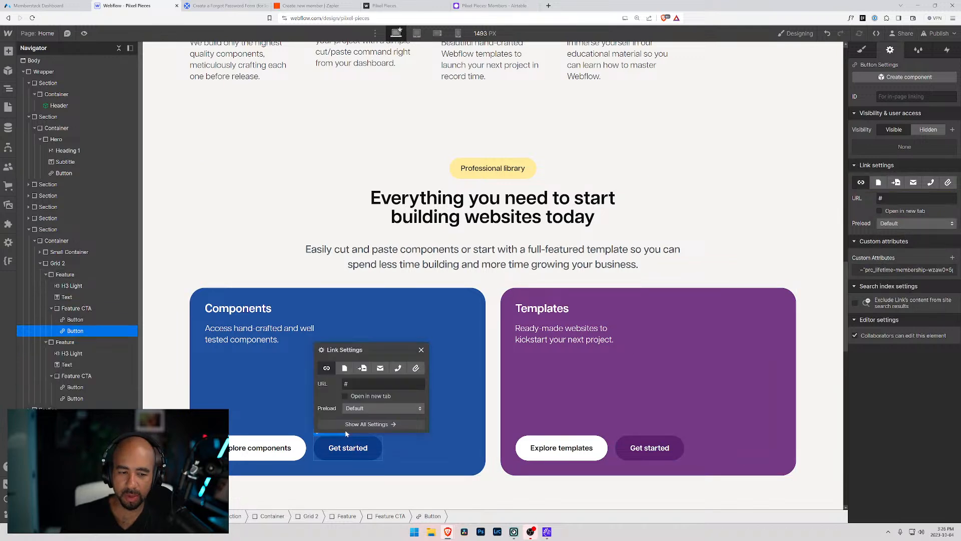
{"action": "left_click", "coordinate": [346, 369]}
{"action": "left_click", "coordinate": [381, 384]}
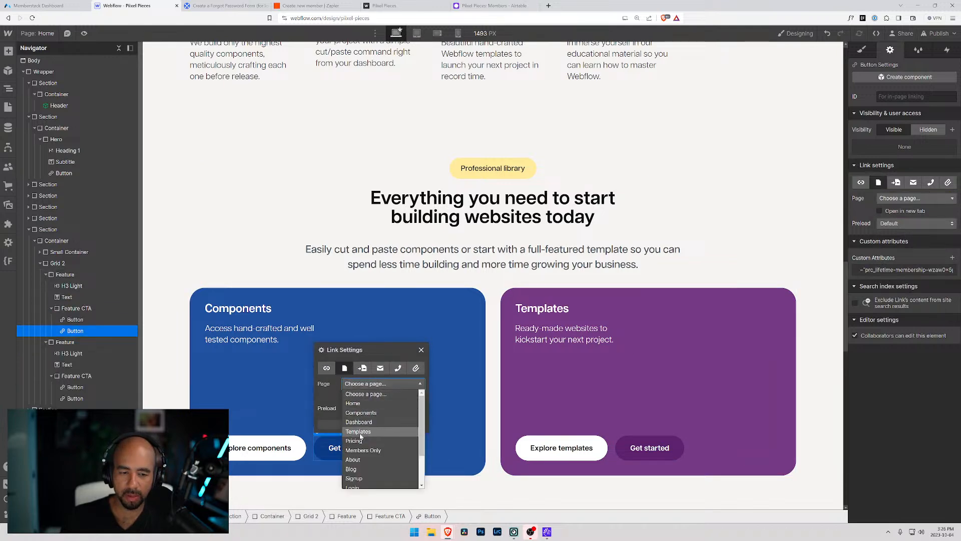
{"action": "left_click", "coordinate": [404, 479]}
{"action": "scroll", "coordinate": [429, 429], "scroll_direction": "down", "scroll_amount": 4}
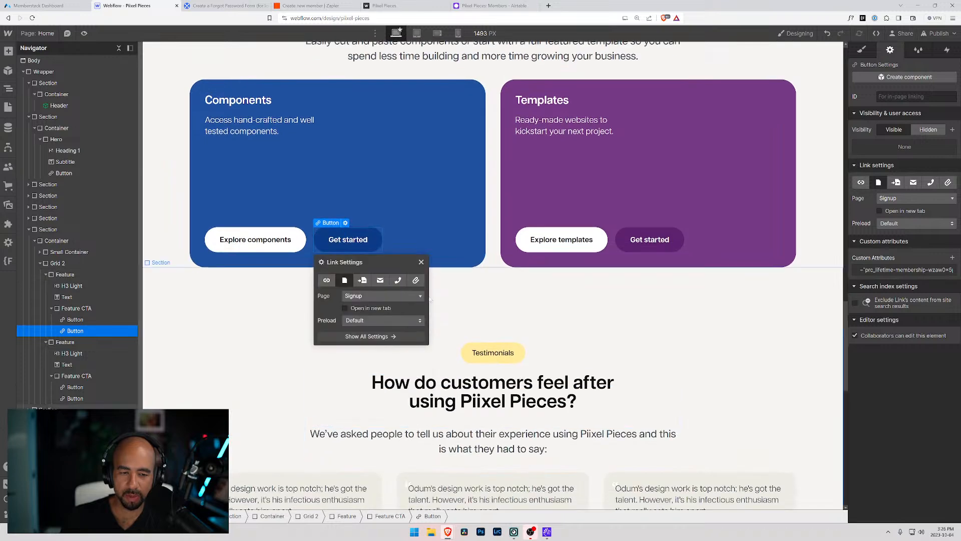
{"action": "left_click", "coordinate": [443, 246]}
Verify the Explore links and the pricing component's lifetime-access button, then bring up publishing options.
{"action": "left_click", "coordinate": [268, 244]}
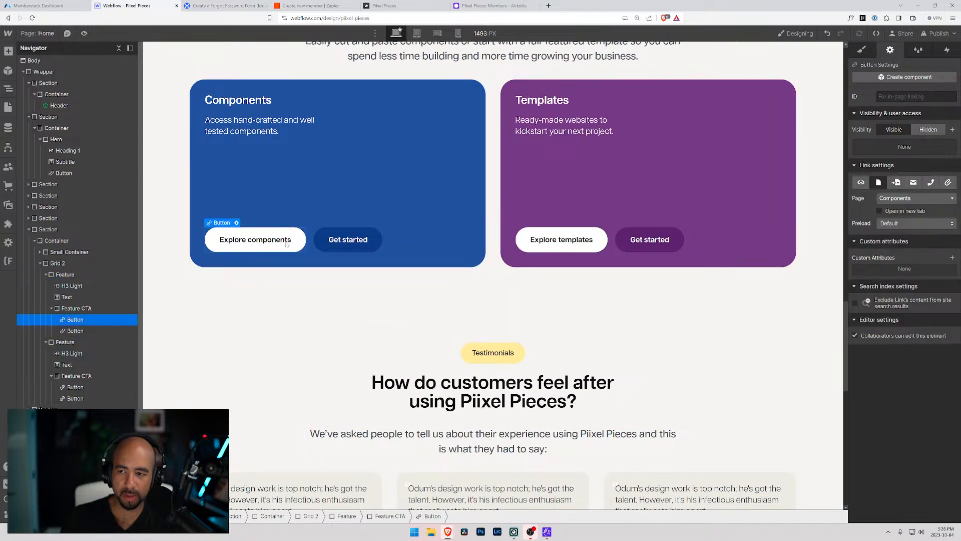
{"action": "left_click", "coordinate": [561, 241]}
{"action": "scroll", "coordinate": [450, 343], "scroll_direction": "down", "scroll_amount": 8}
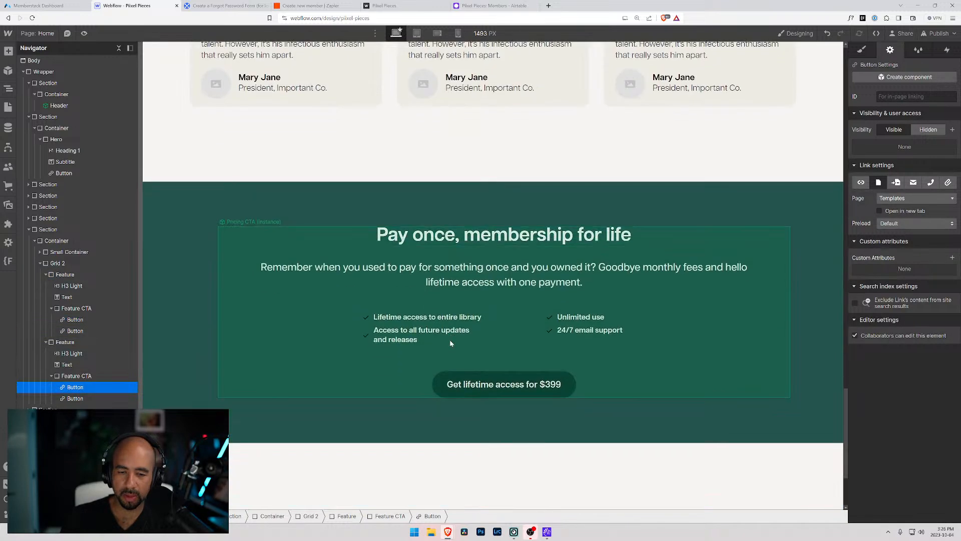
{"action": "left_click", "coordinate": [453, 387]}
{"action": "left_click", "coordinate": [289, 222]}
{"action": "left_click", "coordinate": [344, 295]}
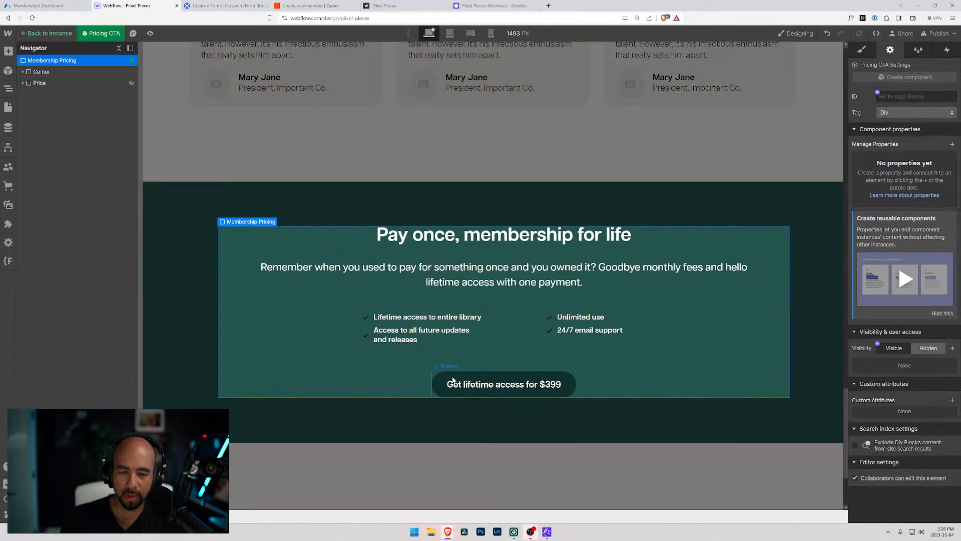
{"action": "left_click", "coordinate": [500, 384]}
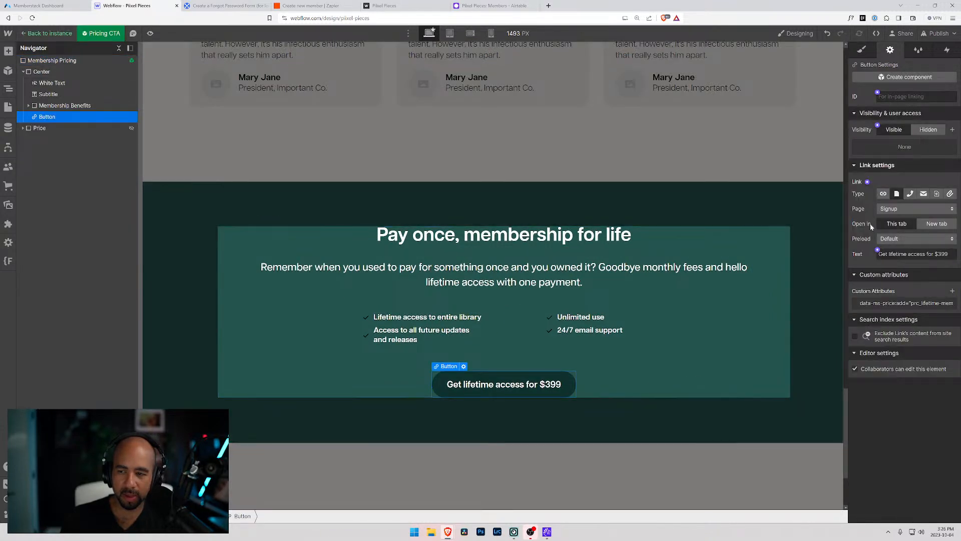
{"action": "left_click", "coordinate": [731, 136]}
{"action": "scroll", "coordinate": [698, 186], "scroll_direction": "up", "scroll_amount": 8}
{"action": "left_click", "coordinate": [938, 33]}
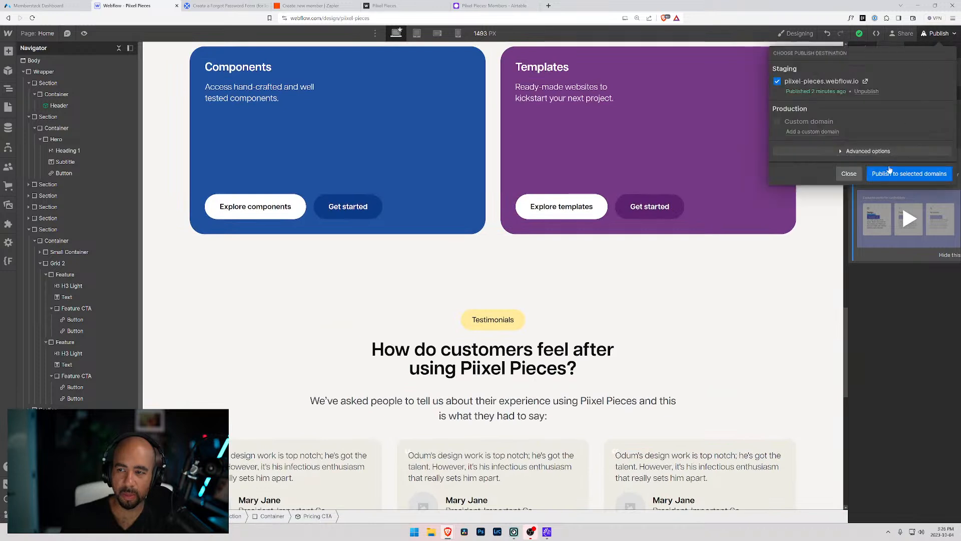
Publish to the piixel-pieces.webflow.io staging domain and switch to the live site tab.
{"action": "left_click", "coordinate": [889, 173]}
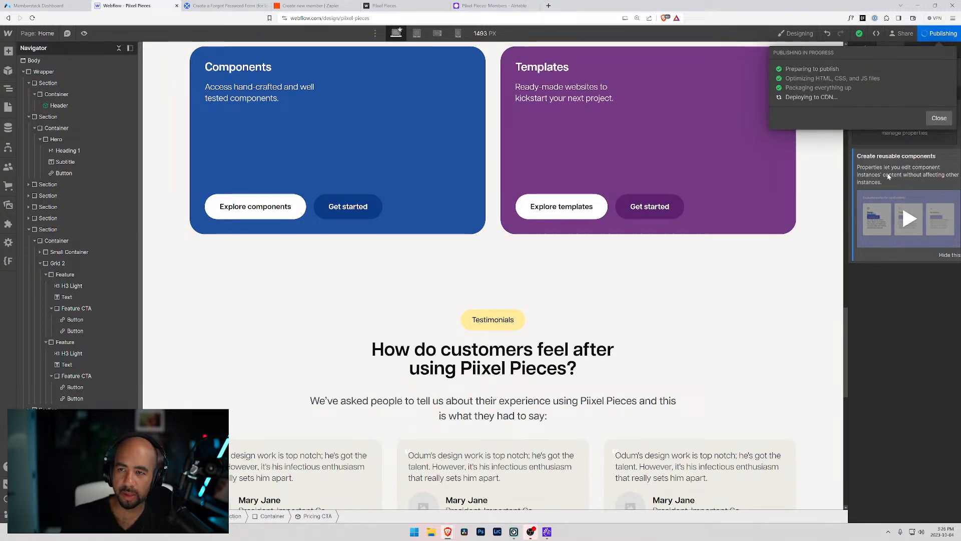
{"action": "left_click", "coordinate": [231, 3]}
{"action": "left_click", "coordinate": [388, 5]}
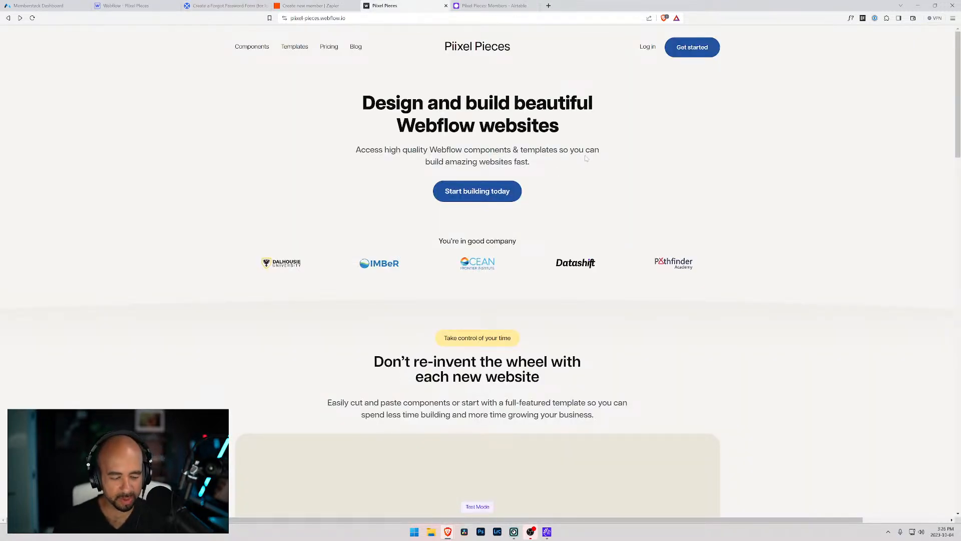
Test the live homepage's Get started and sign-up links, then load the /members-only page.
{"action": "left_click", "coordinate": [680, 48]}
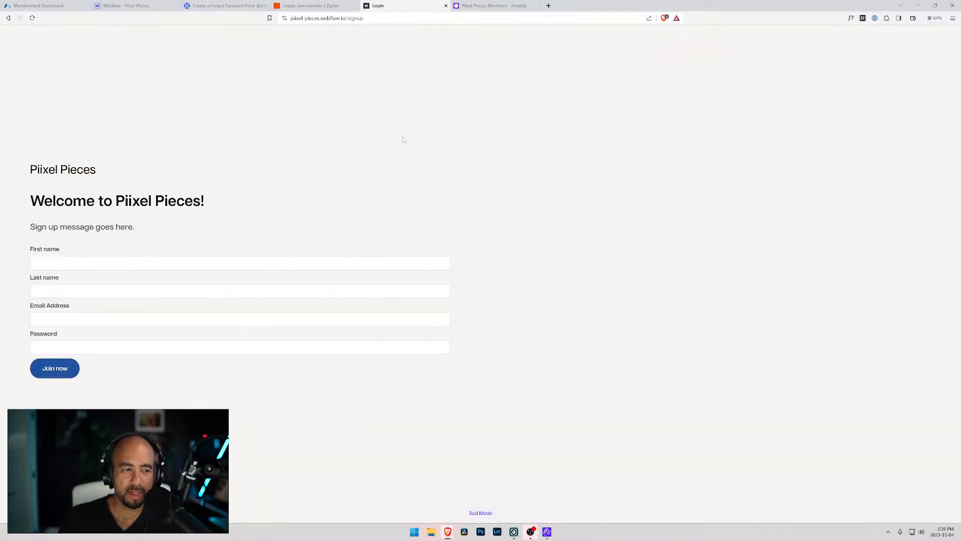
{"action": "key", "text": "alt+Left"}
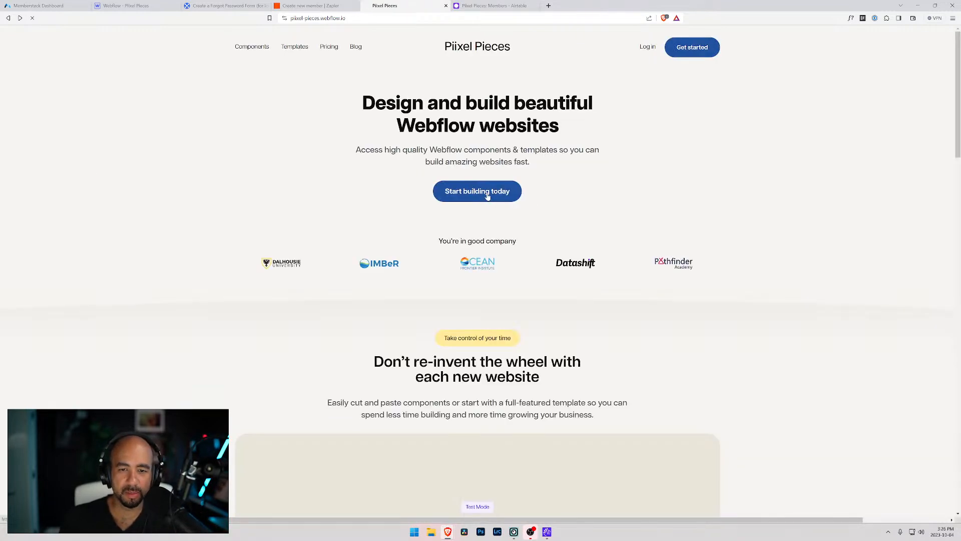
{"action": "left_click", "coordinate": [486, 193]}
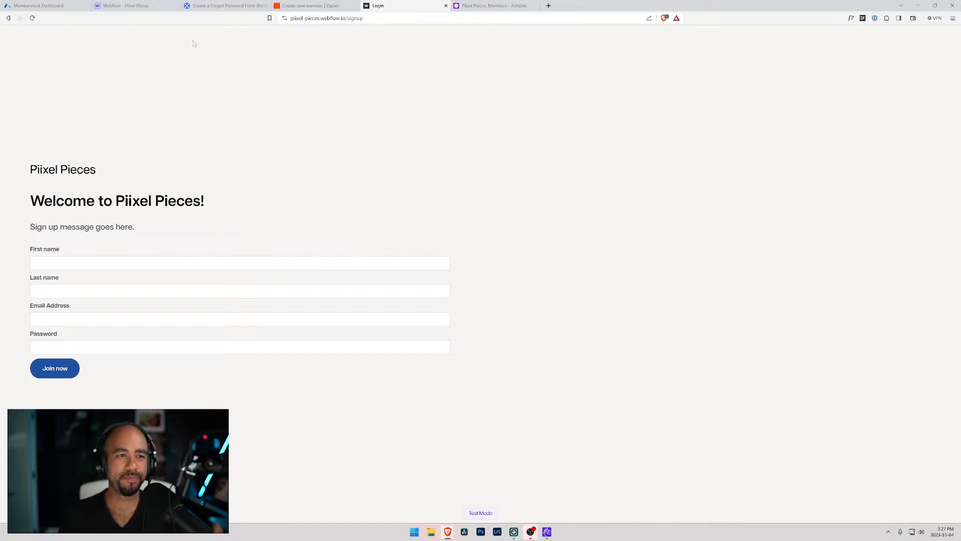
{"action": "key", "text": "alt+Left"}
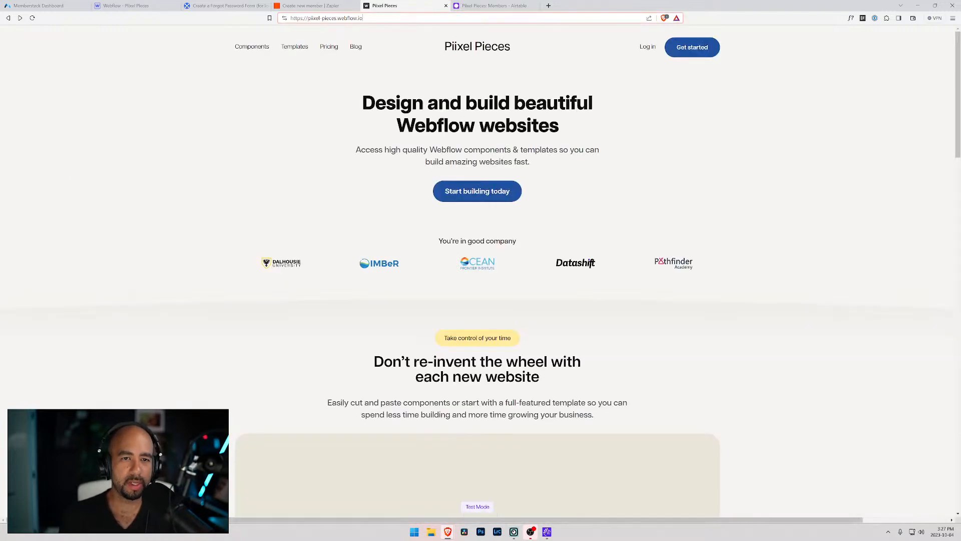
{"action": "type", "text": "/members-only"}
{"action": "key", "text": "Return"}
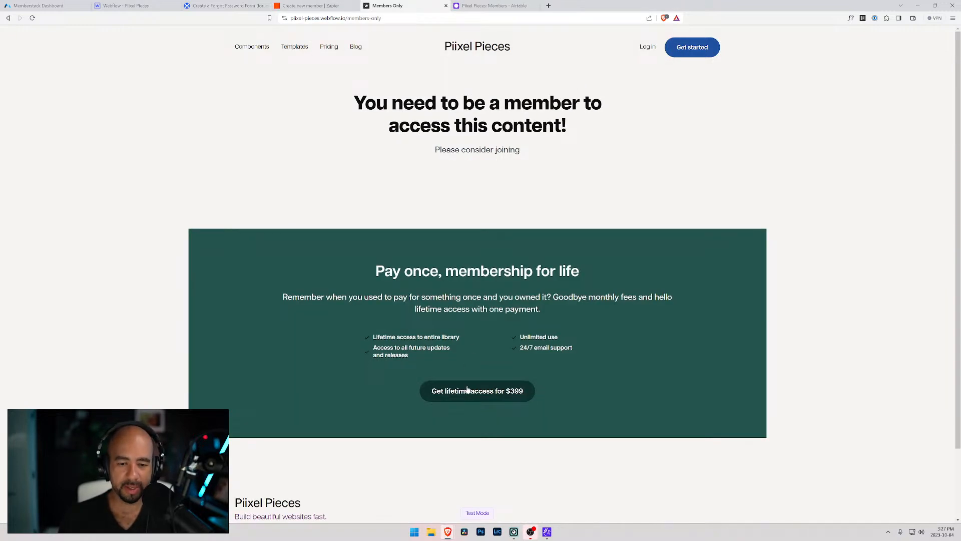
Choose $399 lifetime access and submit the signup form with the member's name, e-mail and password.
{"action": "left_click", "coordinate": [466, 391]}
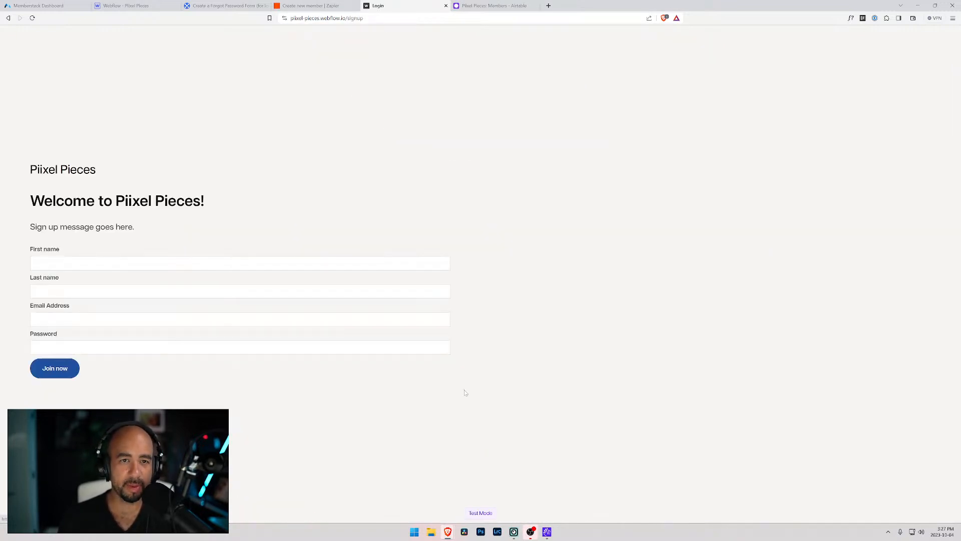
{"action": "left_click", "coordinate": [216, 263]}
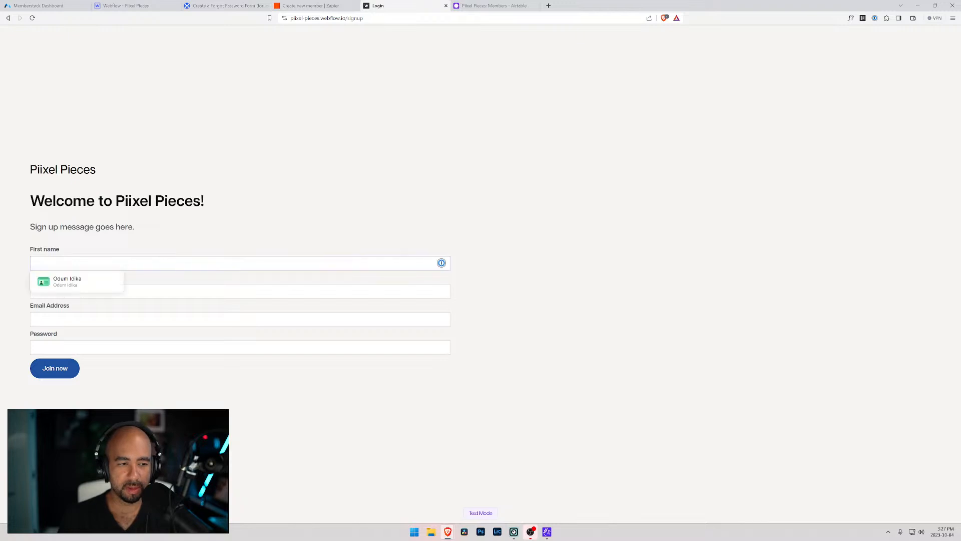
{"action": "type", "text": "AN"}
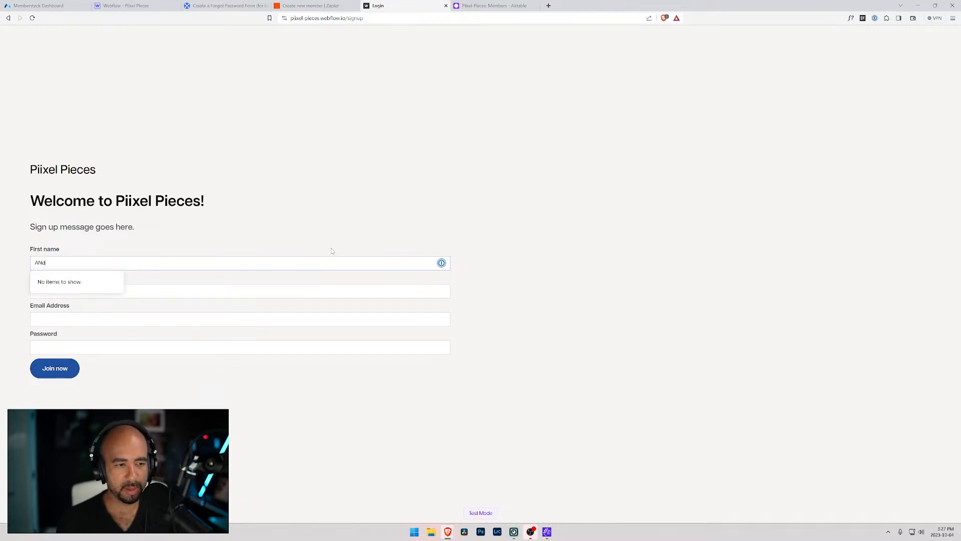
{"action": "type", "text": "d"}
{"action": "key", "text": "Tab"}
{"action": "type", "text": "Id"}
{"action": "key", "text": "Tab"}
{"action": "key", "text": "Tab"}
{"action": "type", "text": "p"}
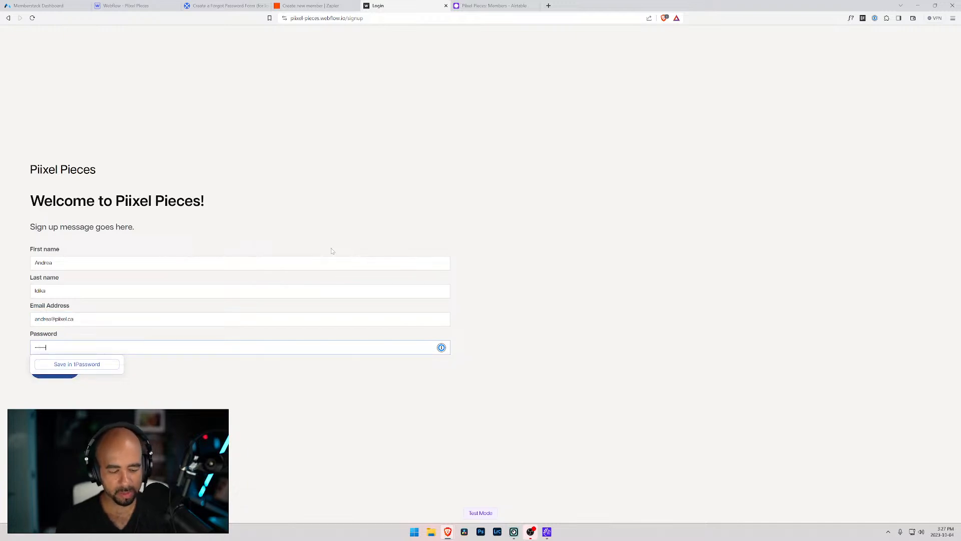
{"action": "left_click", "coordinate": [46, 368]}
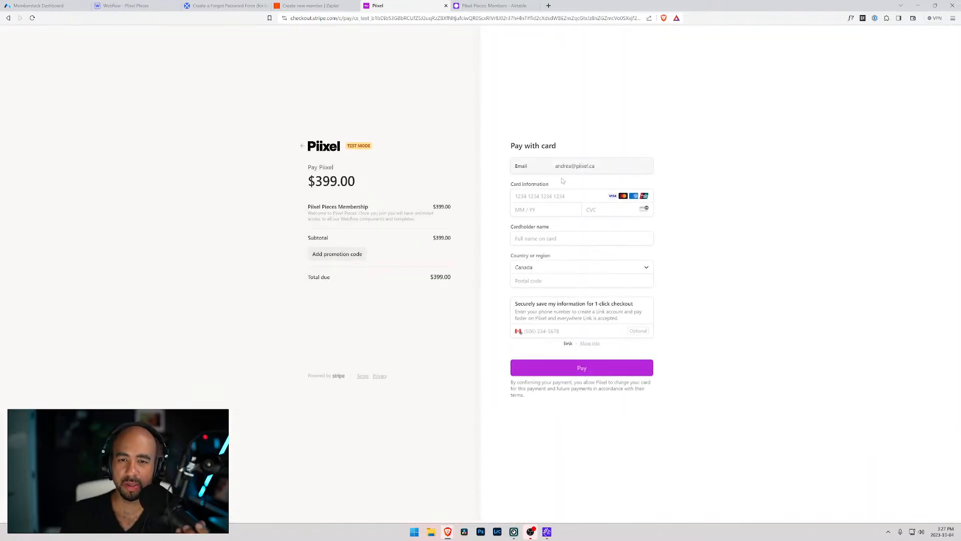
Pay the $399 membership in Stripe Checkout with test card details, cardholder name and postal code.
{"action": "left_click", "coordinate": [516, 195]}
{"action": "type", "text": "424"}
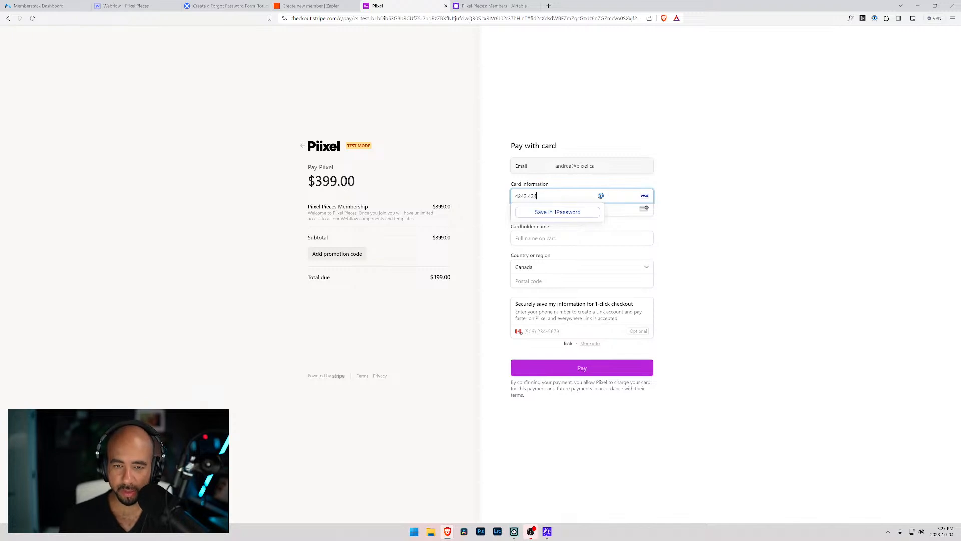
{"action": "type", "text": "2424242424242"}
{"action": "type", "text": "11"}
{"action": "key", "text": "Tab"}
{"action": "key", "text": "shift+Tab"}
{"action": "type", "text": "47"}
{"action": "type", "text": "489"}
{"action": "key", "text": "Tab"}
{"action": "type", "text": "ANdrea"}
{"action": "key", "text": "BackSpace"}
{"action": "key", "text": "BackSpace"}
{"action": "key", "text": "BackSpace"}
{"action": "key", "text": "BackSpace"}
{"action": "type", "text": "Andrea"}
{"action": "key", "text": "Tab"}
{"action": "key", "text": "Tab"}
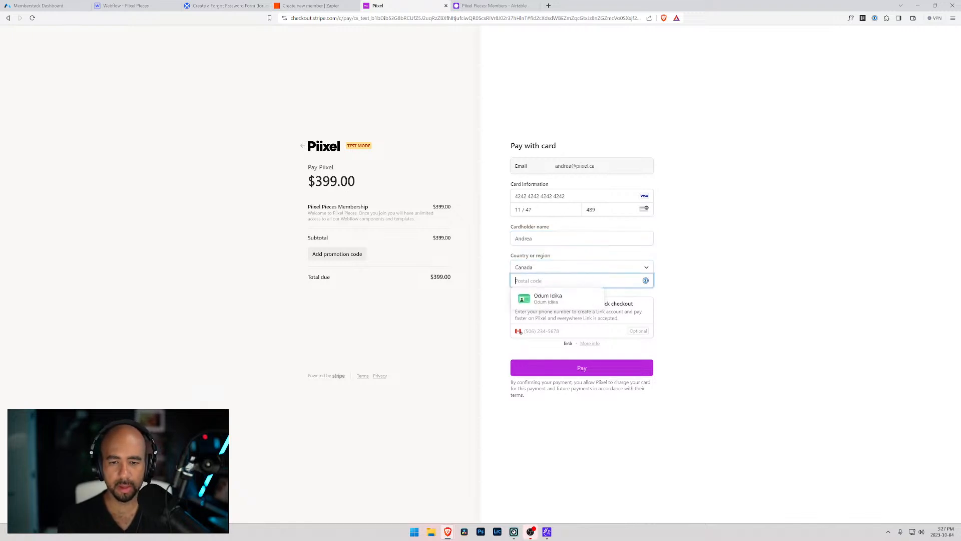
{"action": "type", "text": "E1W 2E4"}
{"action": "left_click", "coordinate": [542, 262]}
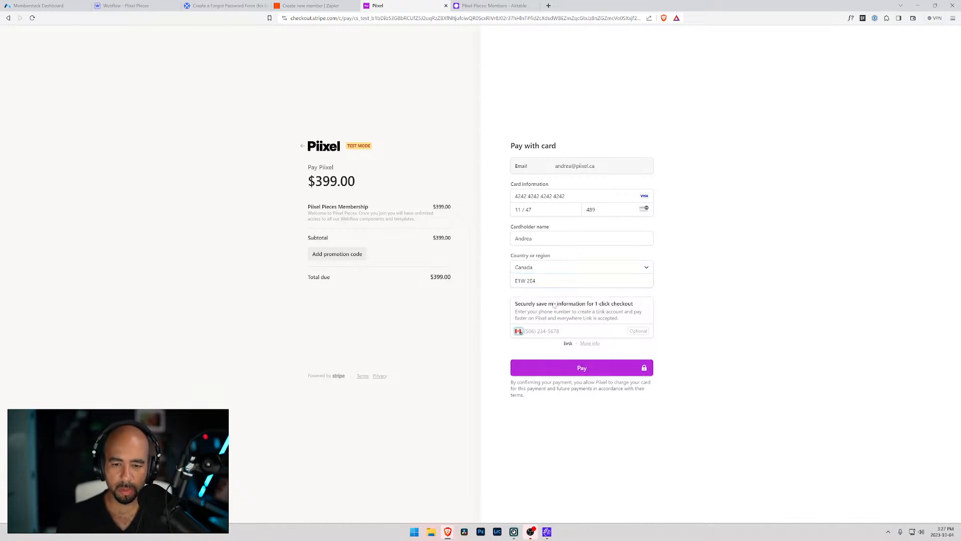
{"action": "left_click", "coordinate": [601, 367]}
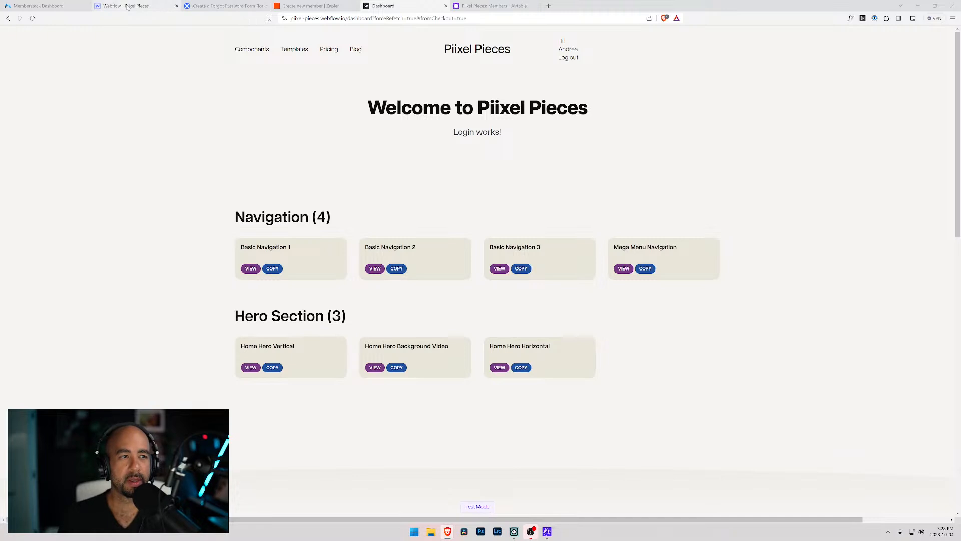
Check the Create new member Zap and the Airtable Members table for the new member.
{"action": "left_click", "coordinate": [321, 8]}
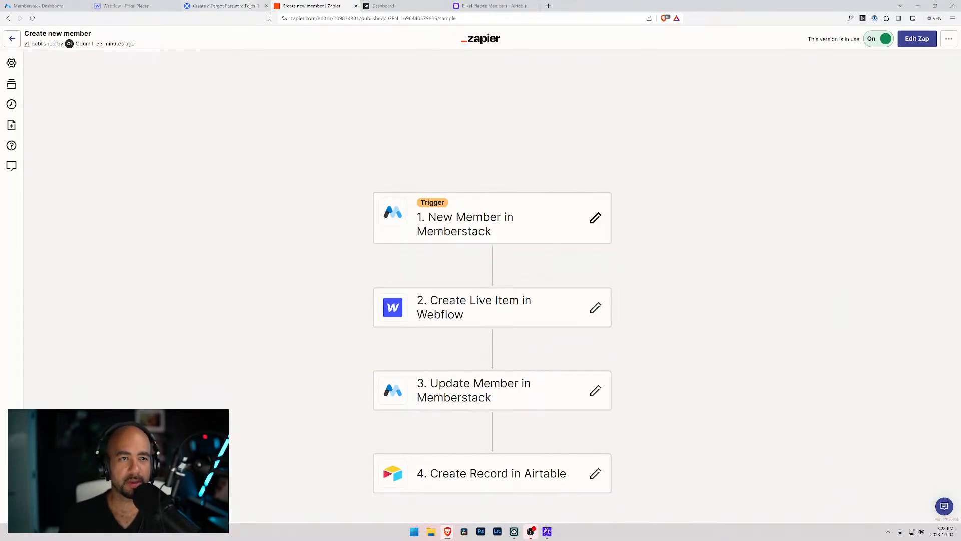
{"action": "left_click", "coordinate": [482, 9]}
{"action": "left_click", "coordinate": [483, 212]}
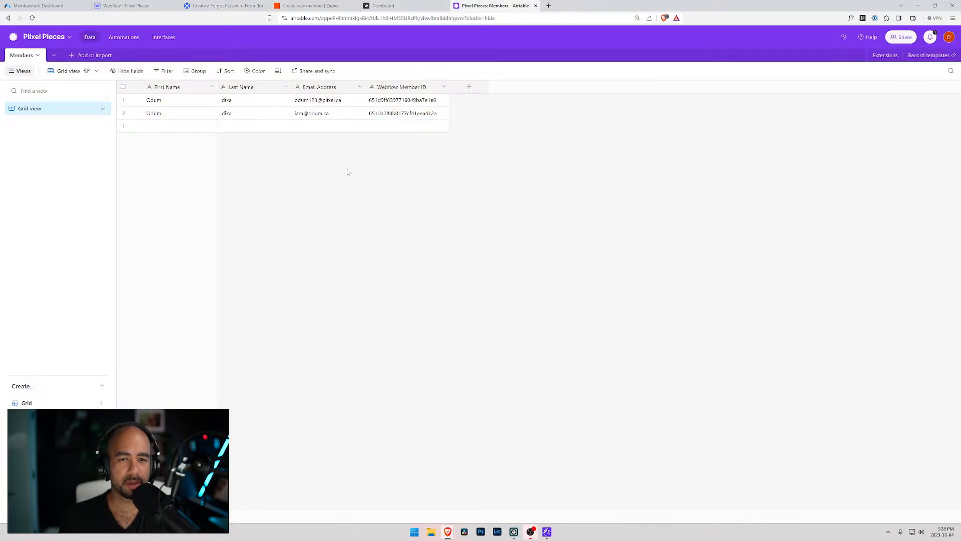
Reload the Airtable Members table to reveal the third member record, then return to Webflow.
{"action": "left_click", "coordinate": [32, 18]}
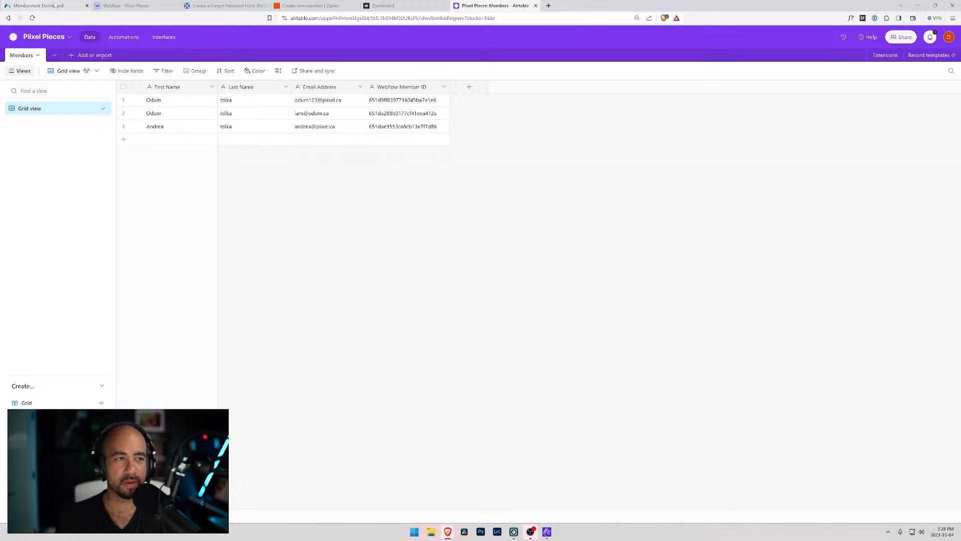
{"action": "left_click", "coordinate": [124, 6]}
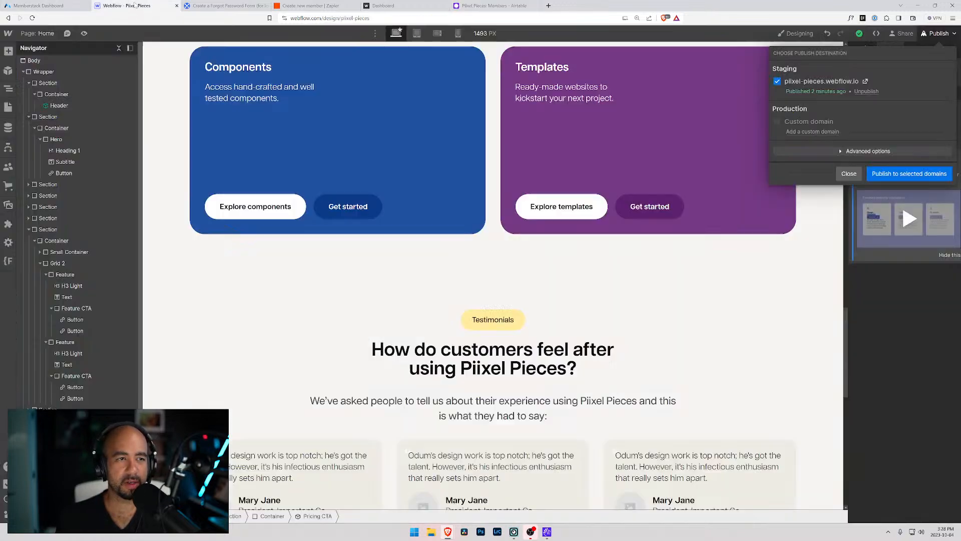
Open the newest member's item in Webflow's Members CMS collection, then go to the Zap.
{"action": "left_click", "coordinate": [9, 127]}
{"action": "left_click", "coordinate": [8, 127]}
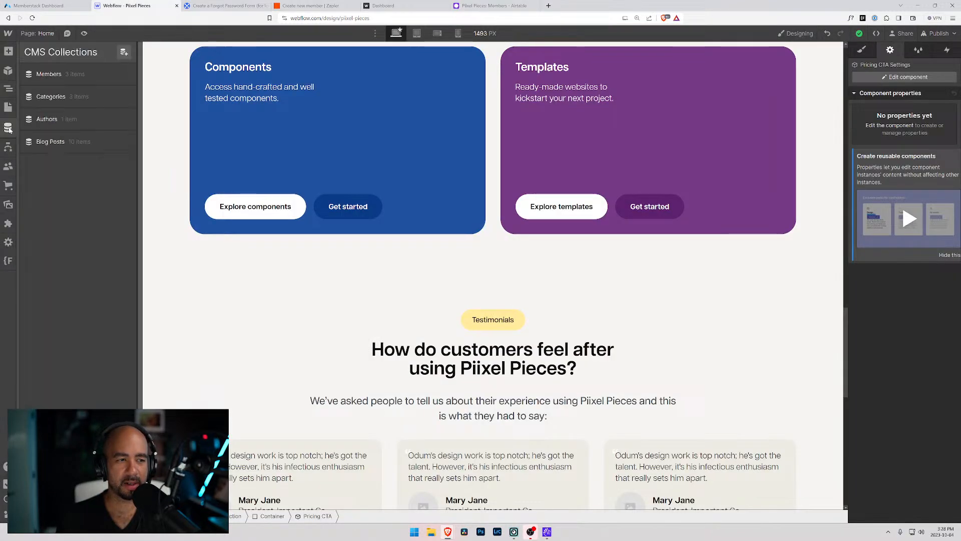
{"action": "left_click", "coordinate": [50, 74]}
{"action": "left_click", "coordinate": [315, 91]}
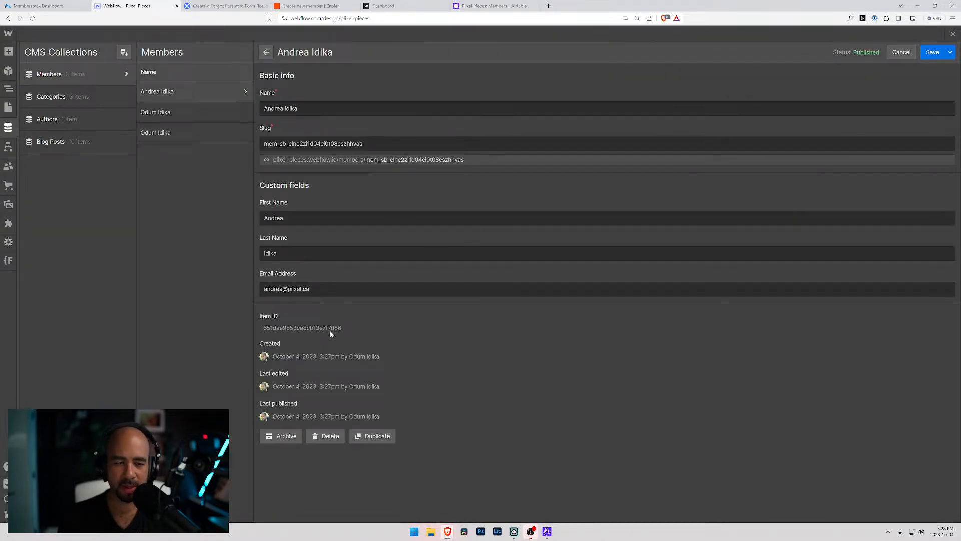
{"action": "left_click", "coordinate": [320, 6]}
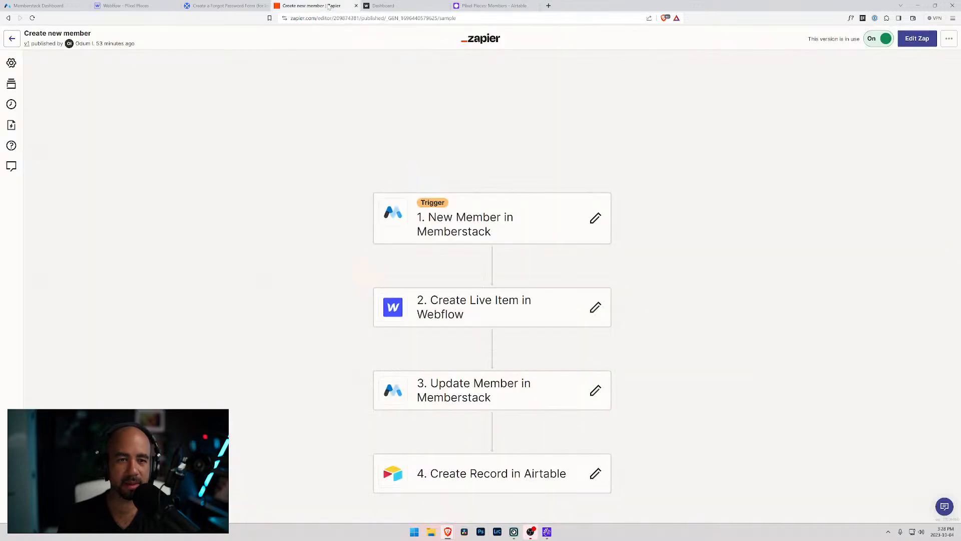
Step through Airtable, Webflow CMS and Memberstack Gated Content back to the signed-in dashboard.
{"action": "left_click", "coordinate": [493, 6]}
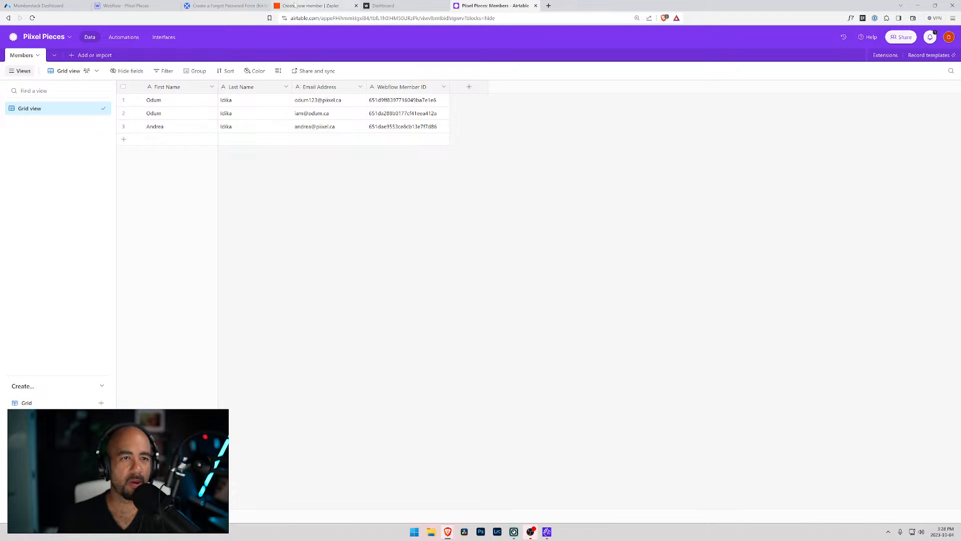
{"action": "left_click", "coordinate": [126, 6]}
{"action": "left_click", "coordinate": [38, 6]}
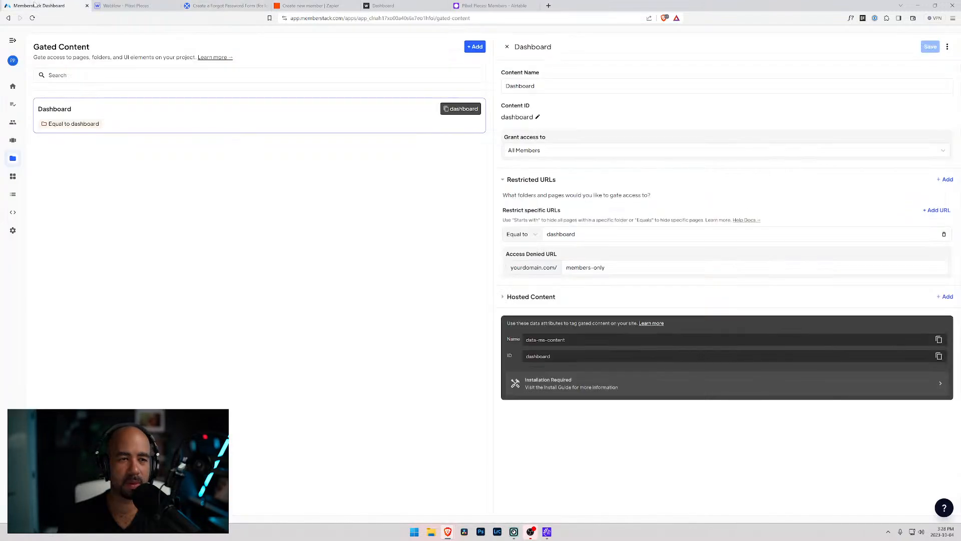
{"action": "left_click", "coordinate": [382, 5]}
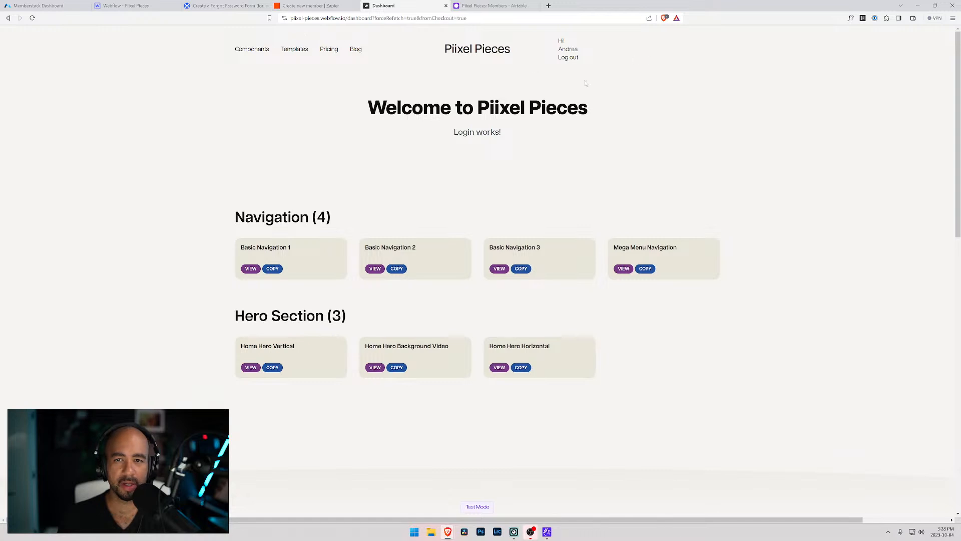
Scroll through the member dashboard, log out, and select the site address bar.
{"action": "scroll", "coordinate": [446, 271], "scroll_direction": "down", "scroll_amount": 15}
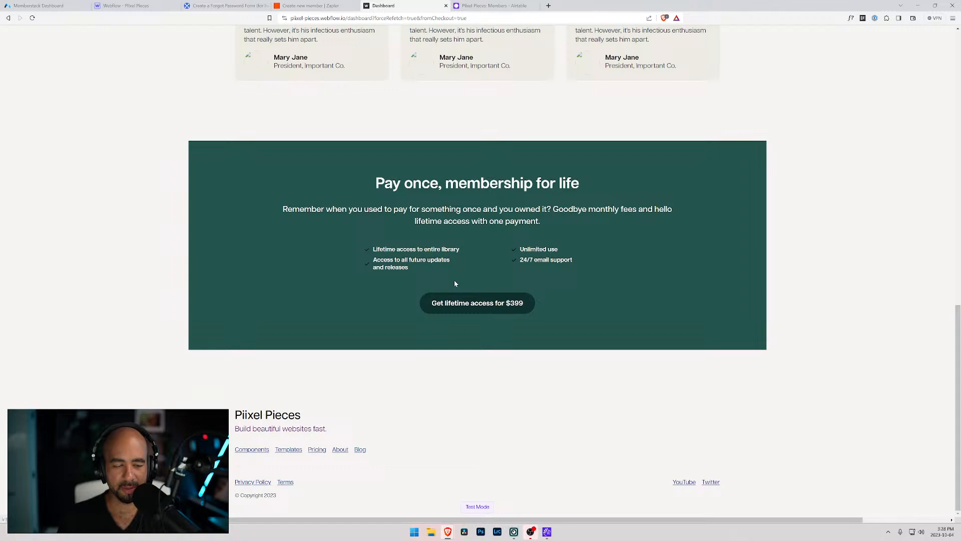
{"action": "scroll", "coordinate": [472, 331], "scroll_direction": "up", "scroll_amount": 3}
{"action": "scroll", "coordinate": [467, 276], "scroll_direction": "down", "scroll_amount": 3}
{"action": "scroll", "coordinate": [426, 283], "scroll_direction": "up", "scroll_amount": 2}
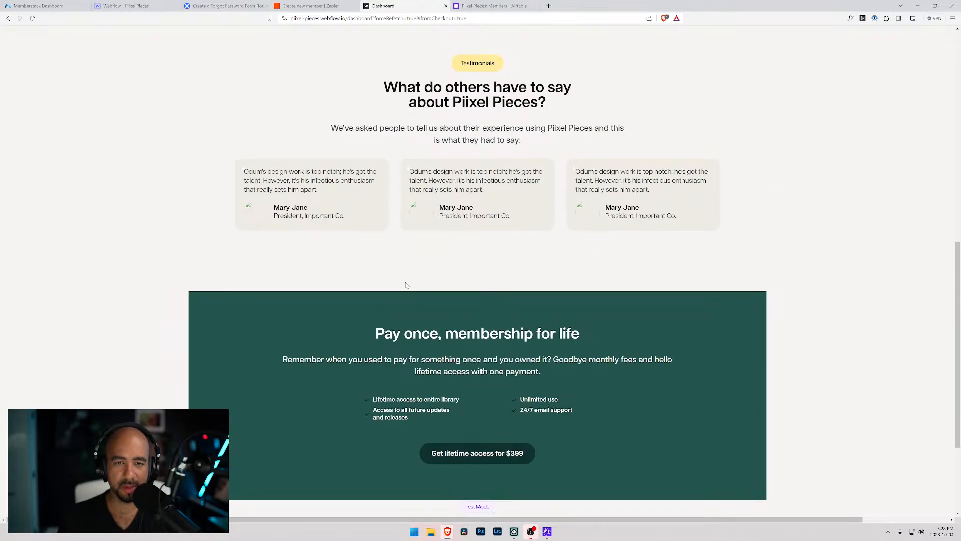
{"action": "scroll", "coordinate": [414, 215], "scroll_direction": "up", "scroll_amount": 9}
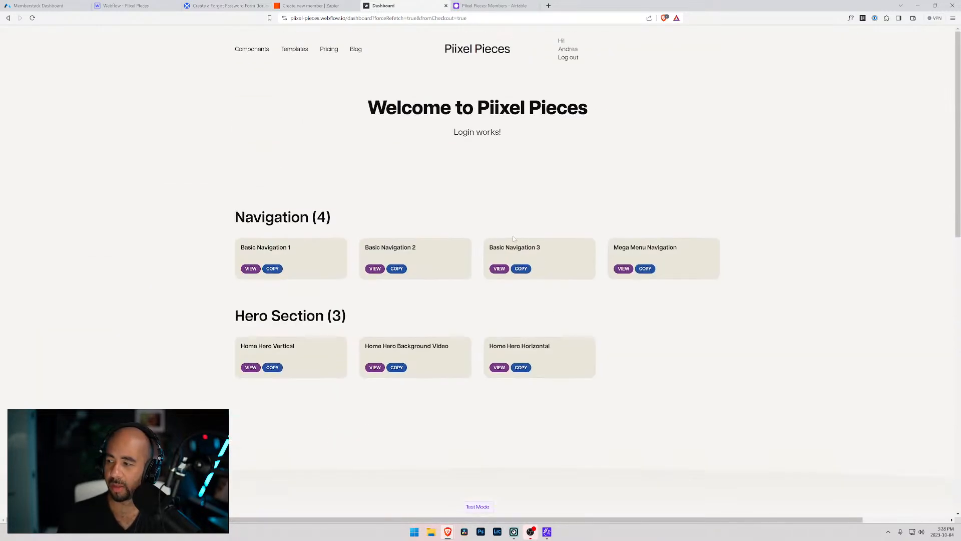
{"action": "scroll", "coordinate": [512, 253], "scroll_direction": "down", "scroll_amount": 10}
{"action": "scroll", "coordinate": [511, 253], "scroll_direction": "down", "scroll_amount": 3}
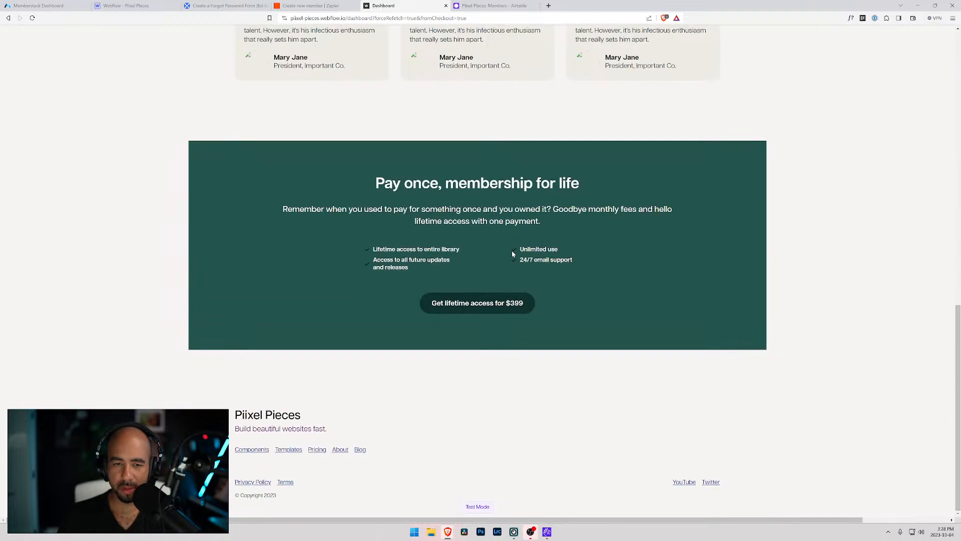
{"action": "scroll", "coordinate": [466, 195], "scroll_direction": "up", "scroll_amount": 5}
{"action": "scroll", "coordinate": [403, 206], "scroll_direction": "down", "scroll_amount": 5}
{"action": "scroll", "coordinate": [453, 280], "scroll_direction": "up", "scroll_amount": 10}
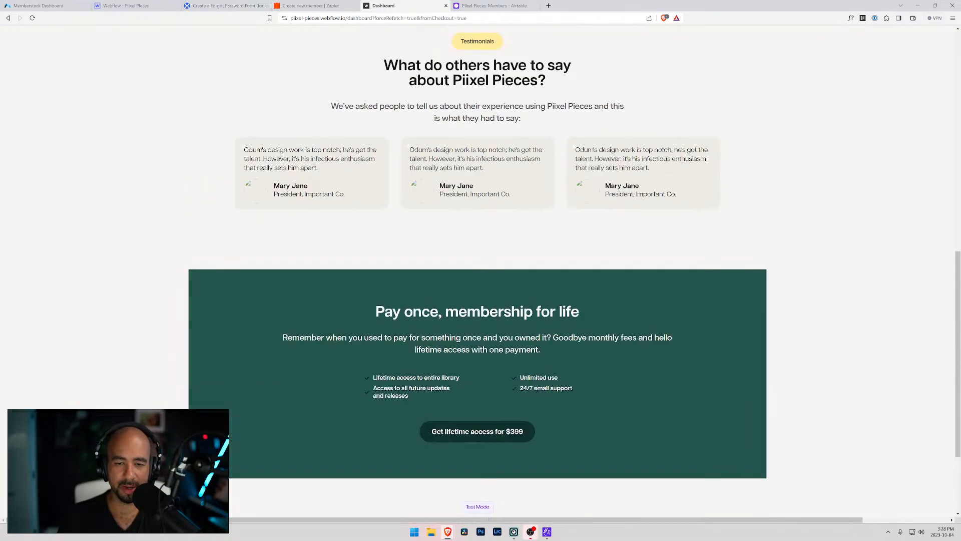
{"action": "scroll", "coordinate": [473, 241], "scroll_direction": "up", "scroll_amount": 1}
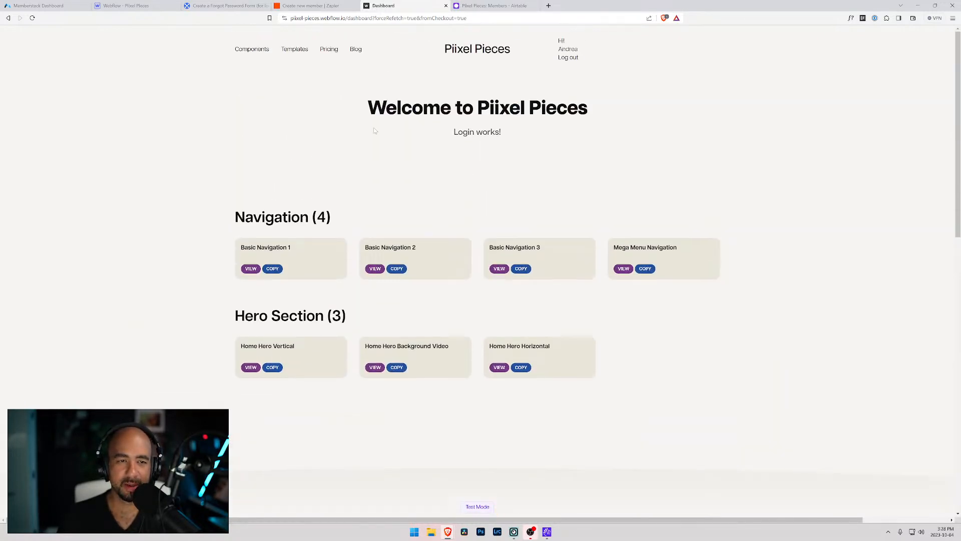
{"action": "left_click", "coordinate": [569, 57]}
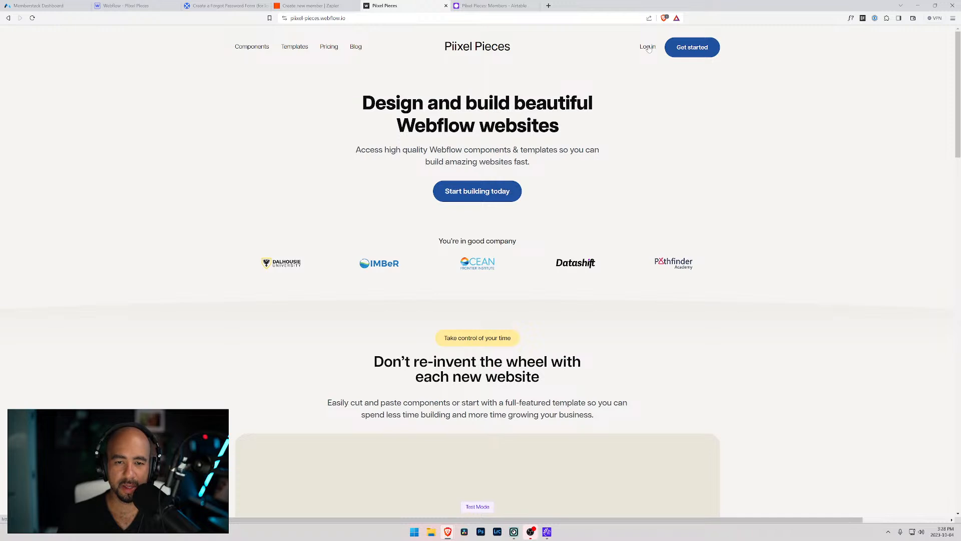
{"action": "left_click", "coordinate": [363, 18]}
Go to /members-only, then through the login page to the forgot-password page.
{"action": "left_click", "coordinate": [363, 18]}
{"action": "type", "text": "/members-only"}
{"action": "key", "text": "Return"}
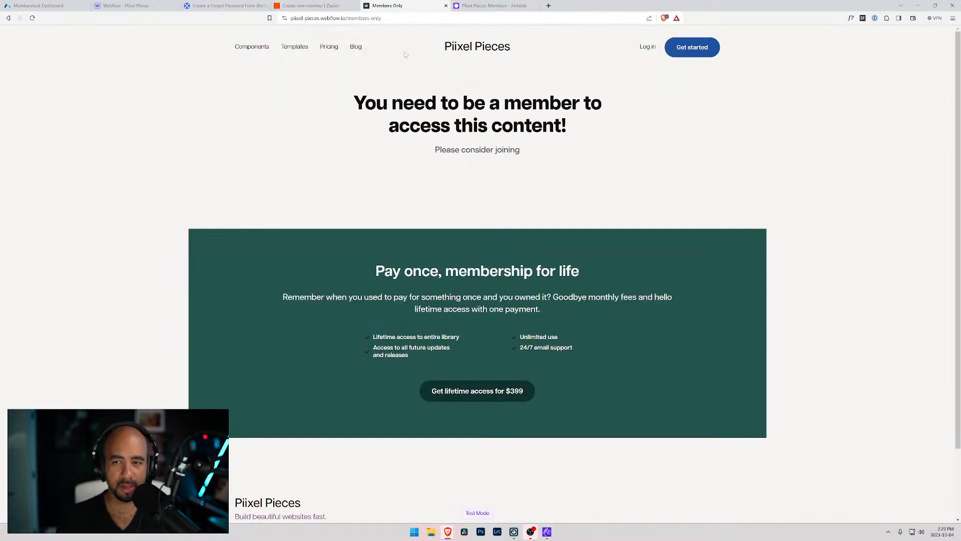
{"action": "left_click", "coordinate": [653, 49]}
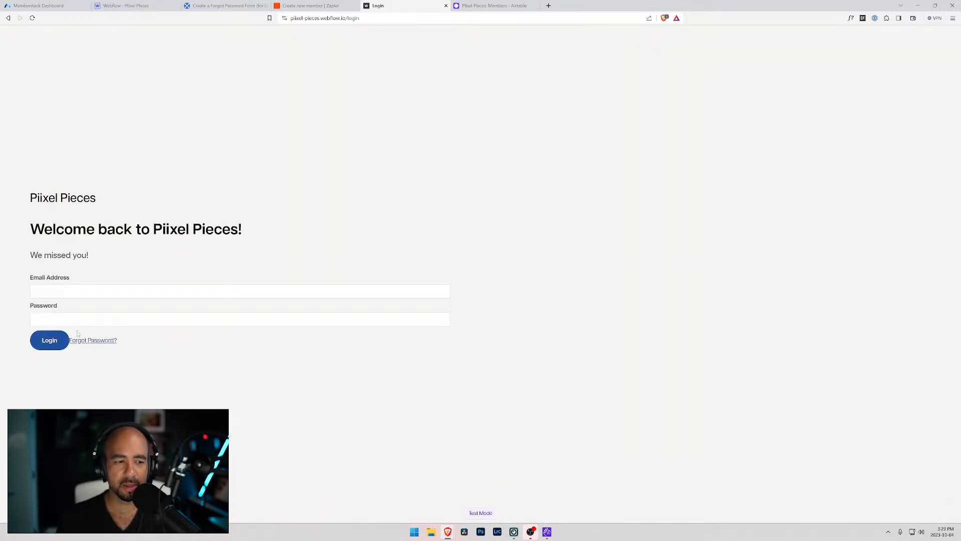
{"action": "left_click", "coordinate": [96, 340]}
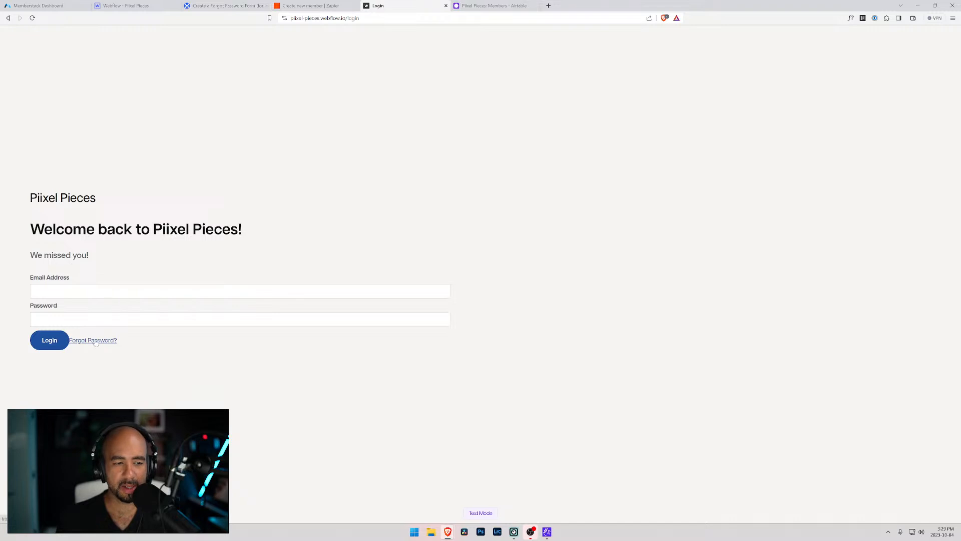
Enter the member's email address and request a password reset code.
{"action": "left_click", "coordinate": [98, 306]}
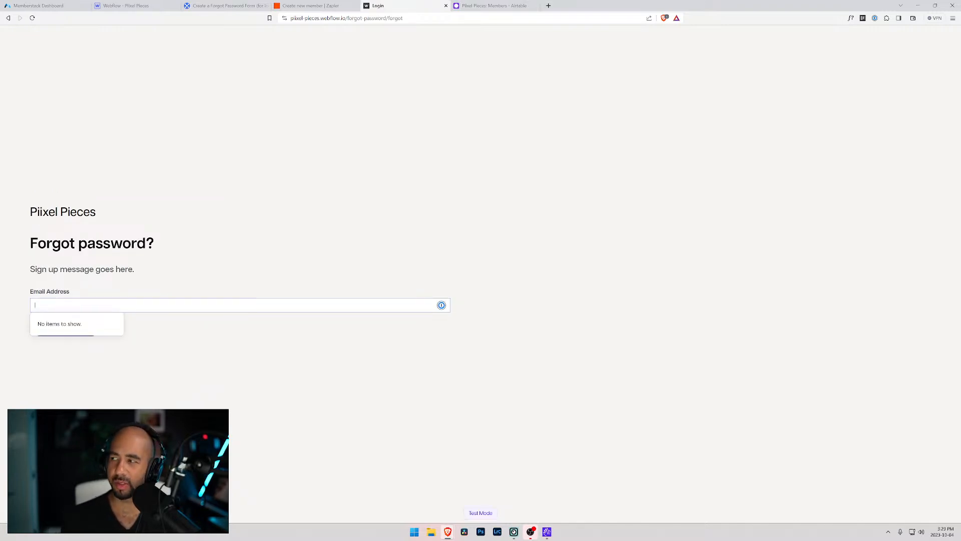
{"action": "left_click", "coordinate": [161, 263]}
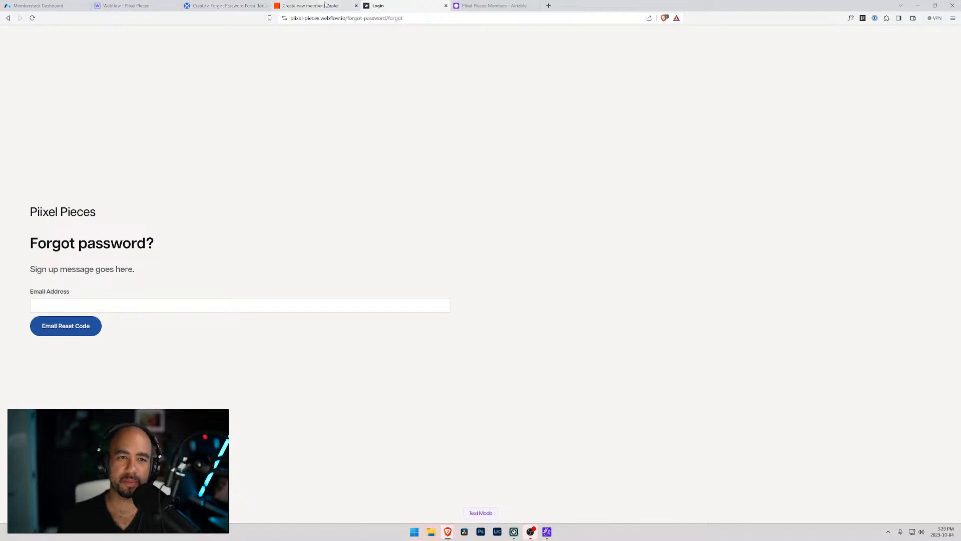
{"action": "left_click", "coordinate": [220, 305]}
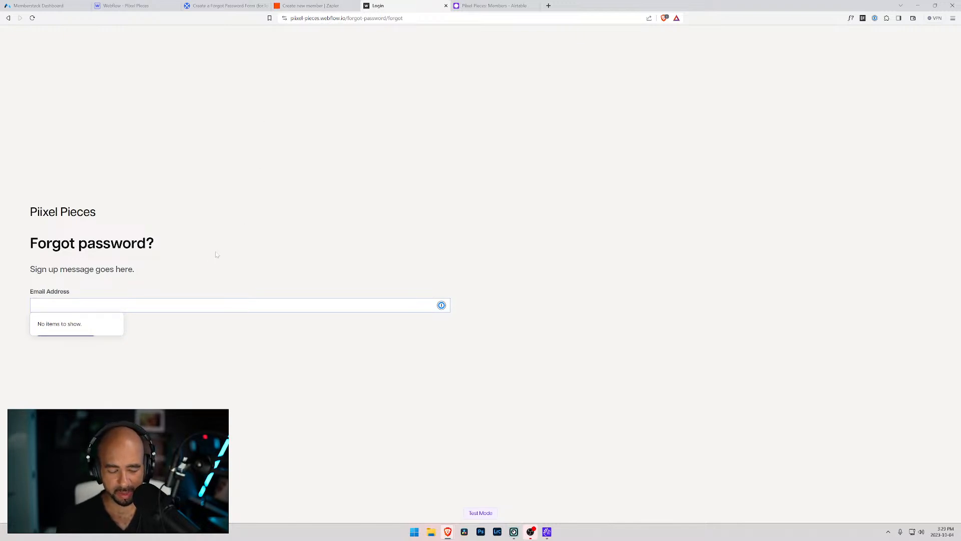
{"action": "left_click", "coordinate": [83, 326]}
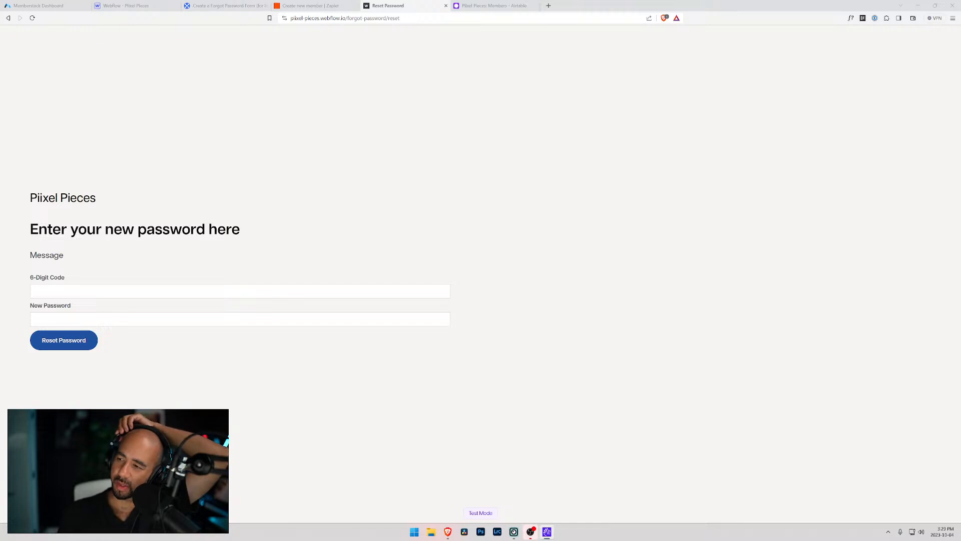
Submit the emailed 6-digit code with a new password, then return to the login page.
{"action": "left_click", "coordinate": [273, 295]}
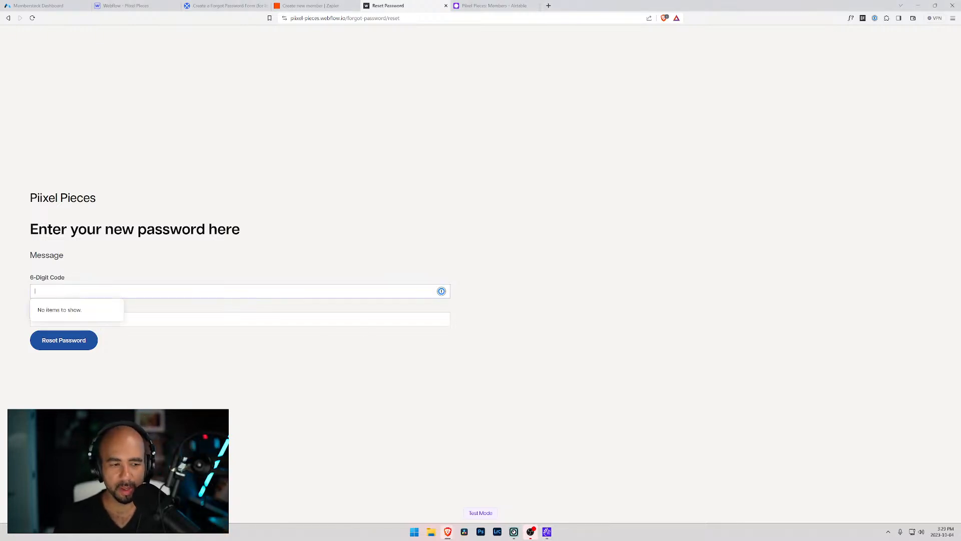
{"action": "key", "text": "Tab"}
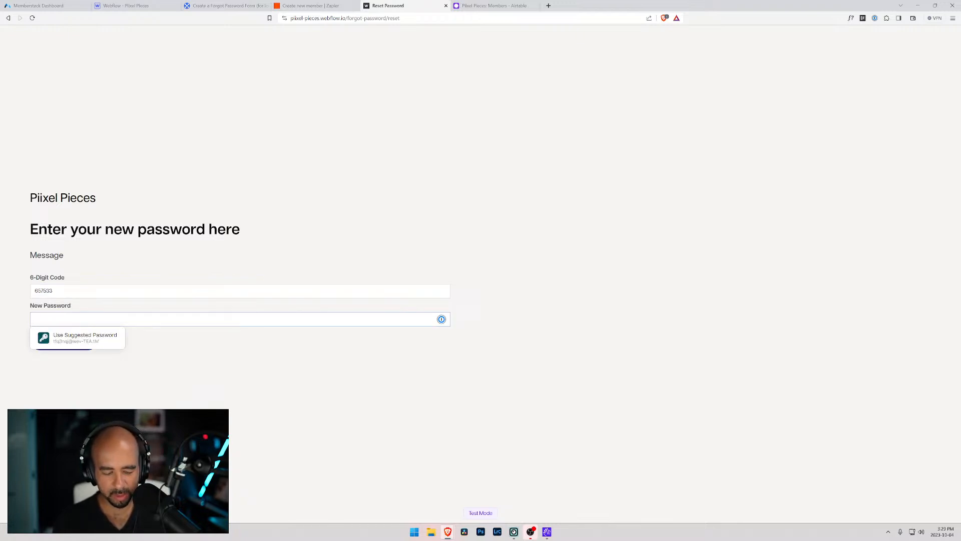
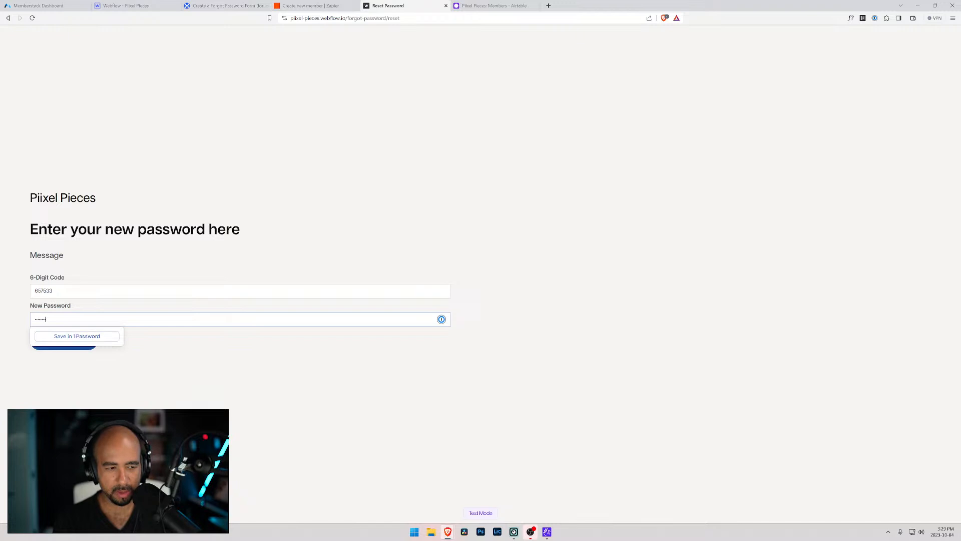
{"action": "left_click", "coordinate": [68, 342]}
{"action": "left_click", "coordinate": [49, 304]}
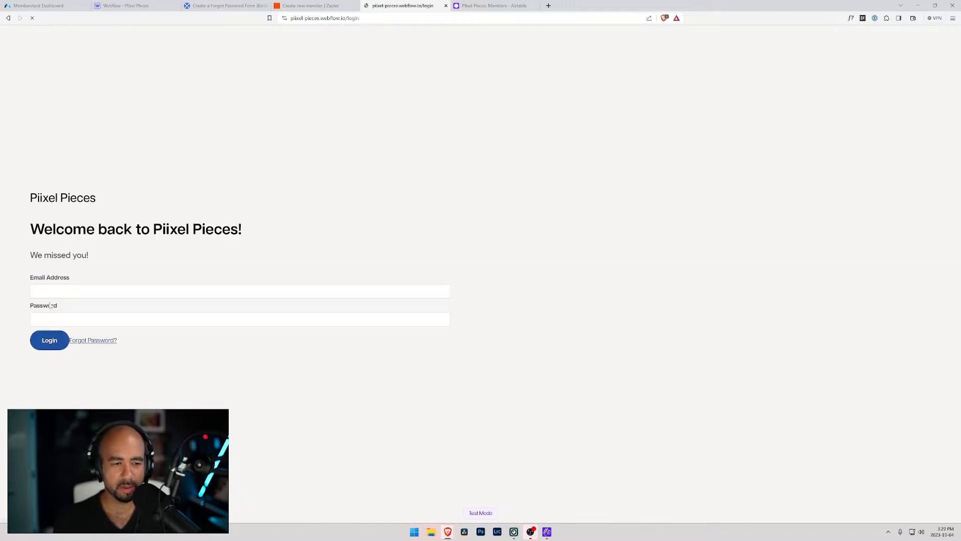
Enter the member's email and password and submit the login form.
{"action": "left_click", "coordinate": [35, 291]}
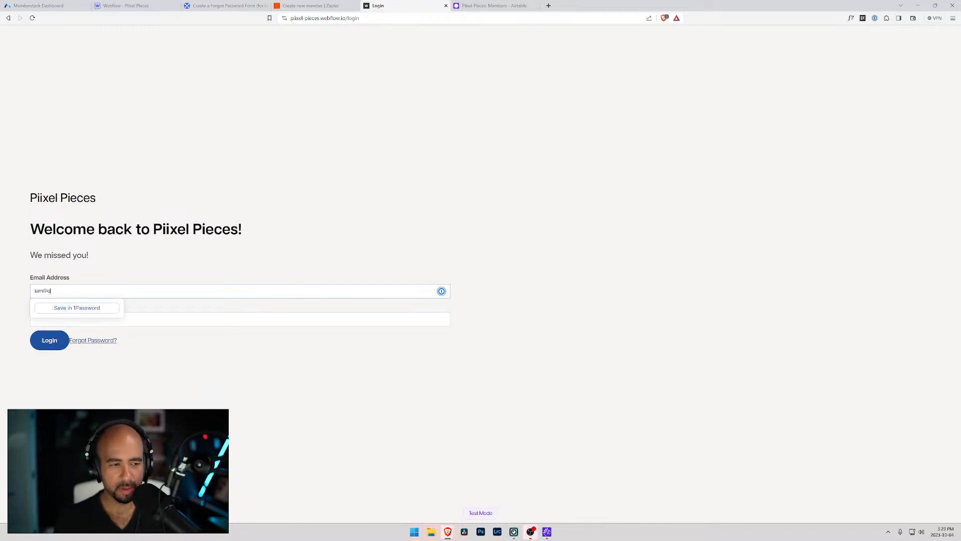
{"action": "key", "text": "Tab"}
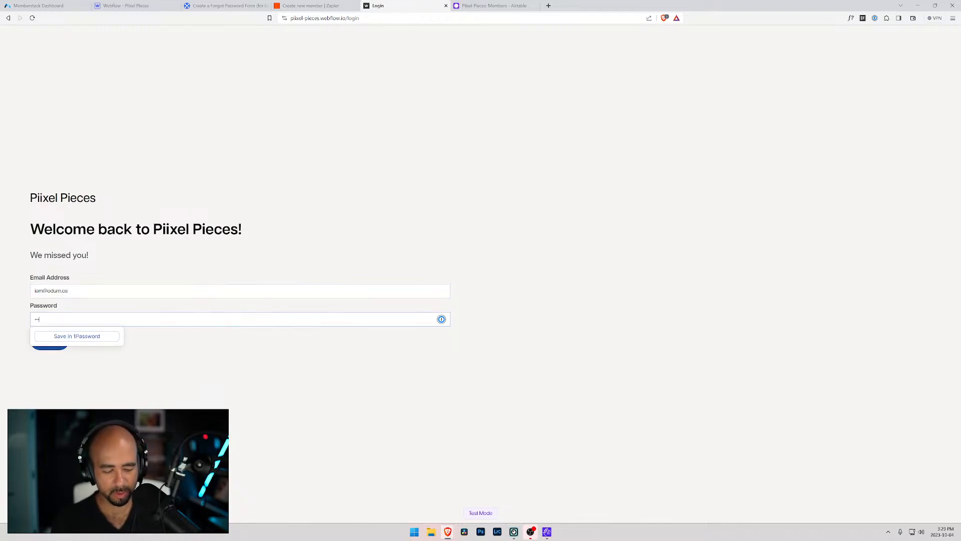
{"action": "left_click", "coordinate": [43, 340]}
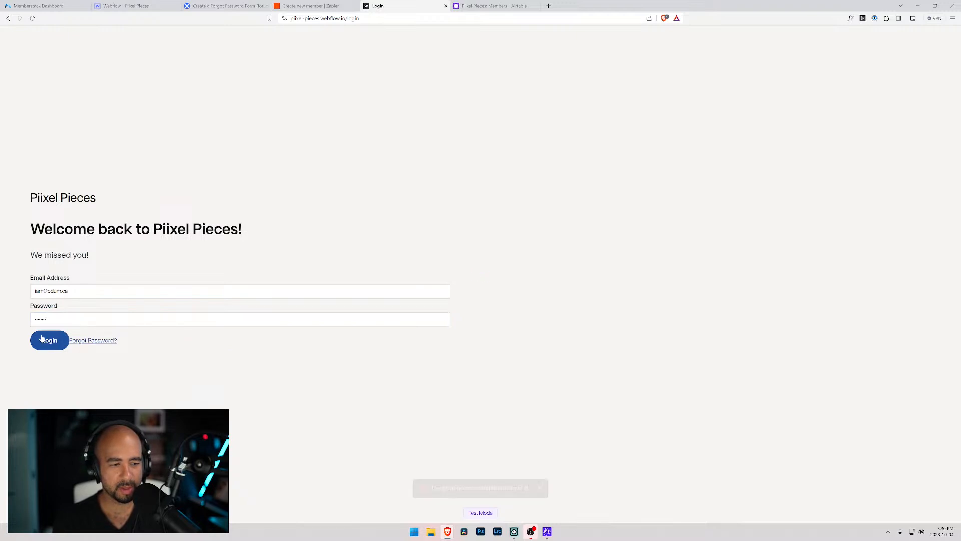
After the invalid-credentials error, open the DevTools Console and retry the login.
{"action": "left_click_drag", "start_coordinate": [80, 319], "coordinate": [2, 313]}
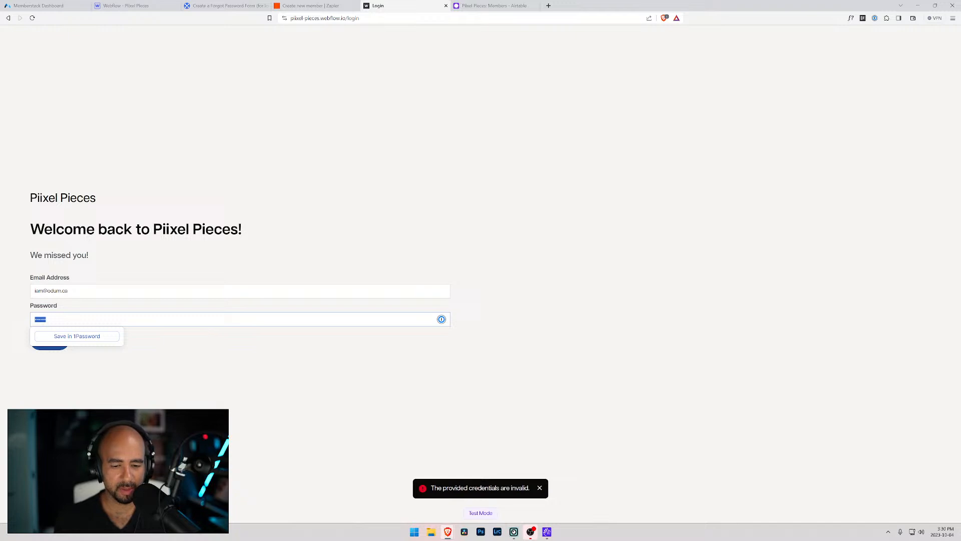
{"action": "left_click", "coordinate": [176, 336]}
{"action": "key", "text": "F12"}
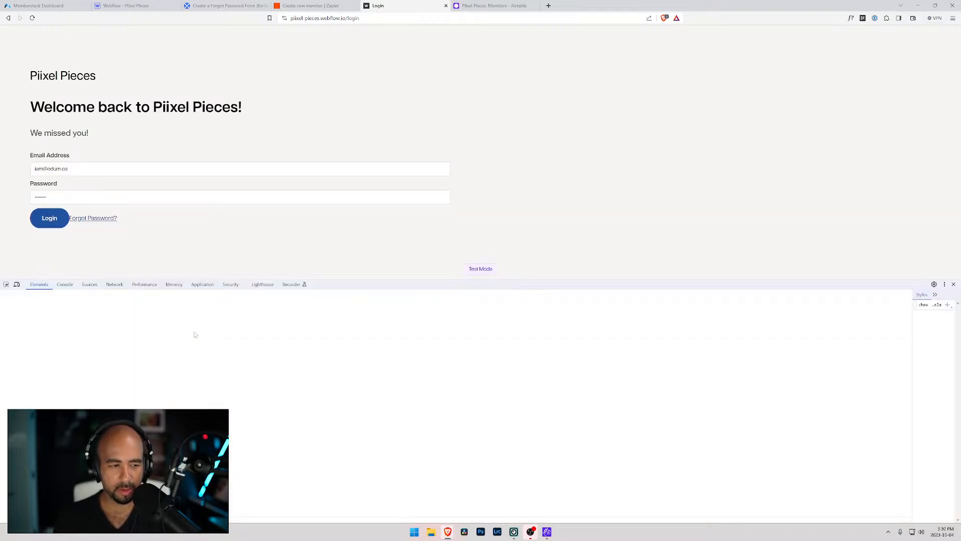
{"action": "left_click", "coordinate": [64, 284]}
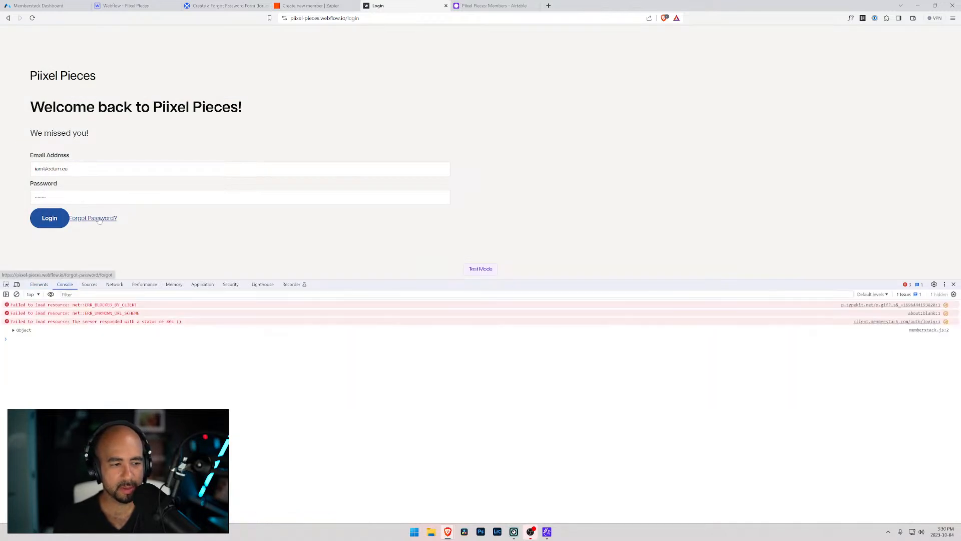
{"action": "left_click", "coordinate": [48, 225]}
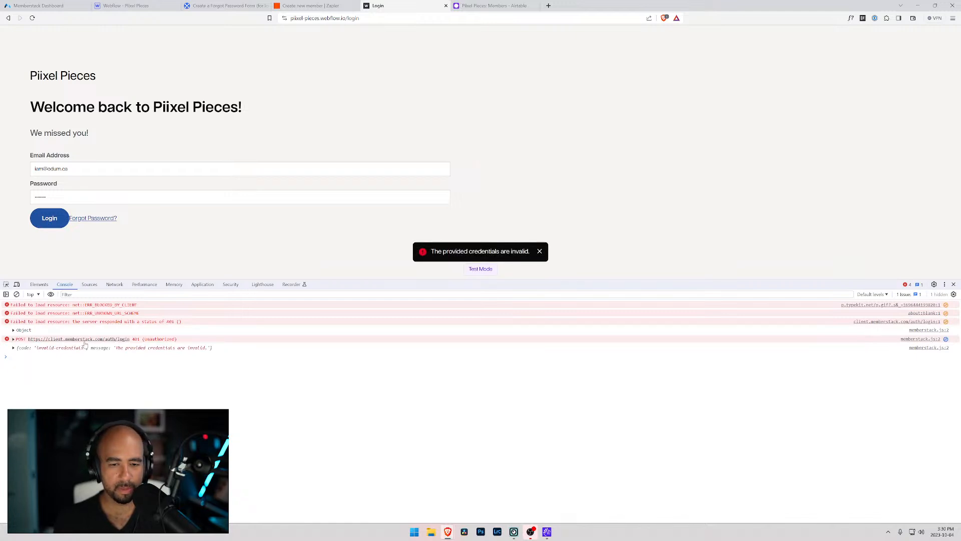
Inspect the 401 error, retype the password correctly and log in to the 'Login works!' dashboard.
{"action": "left_click", "coordinate": [13, 339]}
{"action": "scroll", "coordinate": [120, 376], "scroll_direction": "down", "scroll_amount": 2}
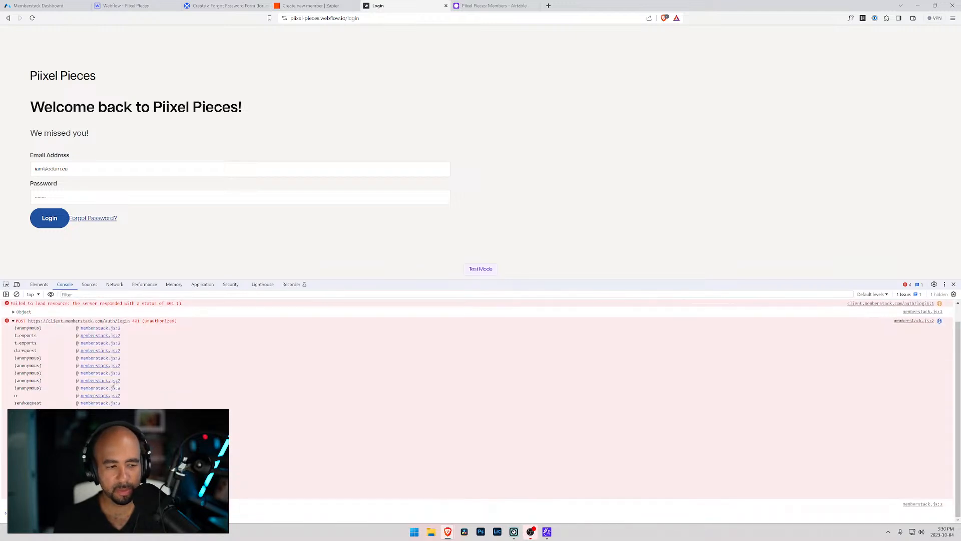
{"action": "scroll", "coordinate": [115, 383], "scroll_direction": "up", "scroll_amount": 2}
{"action": "left_click_drag", "start_coordinate": [60, 198], "coordinate": [1, 199]}
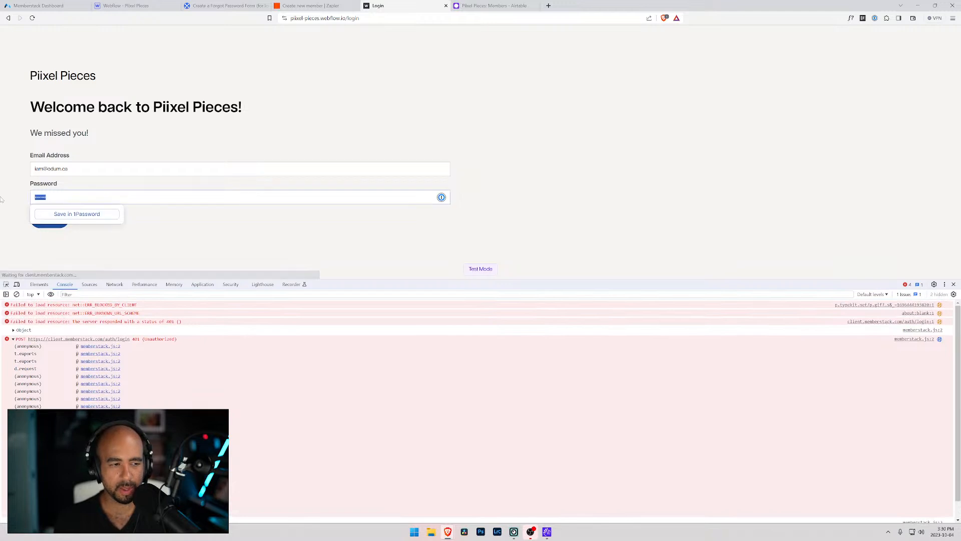
{"action": "type", "text": "••"}
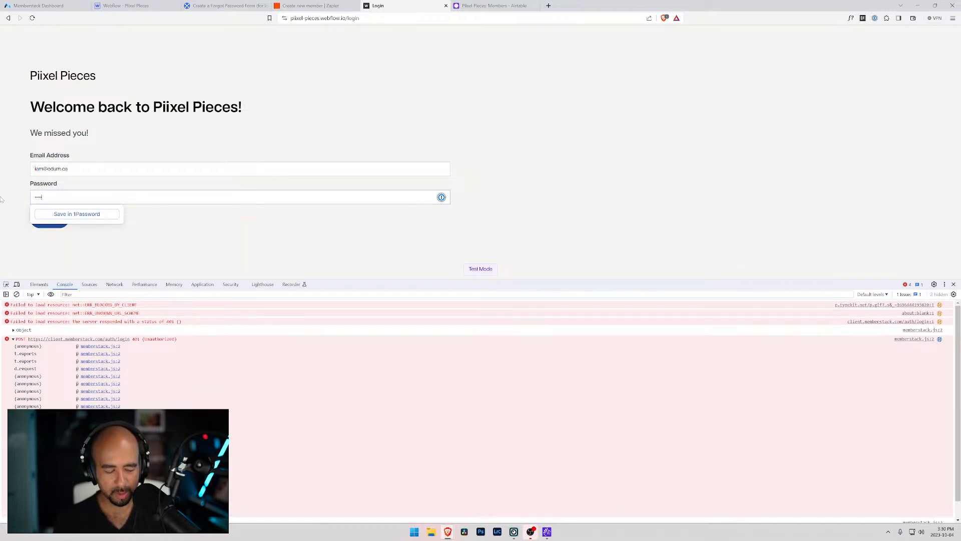
{"action": "type", "text": "•"}
{"action": "key", "text": "Return"}
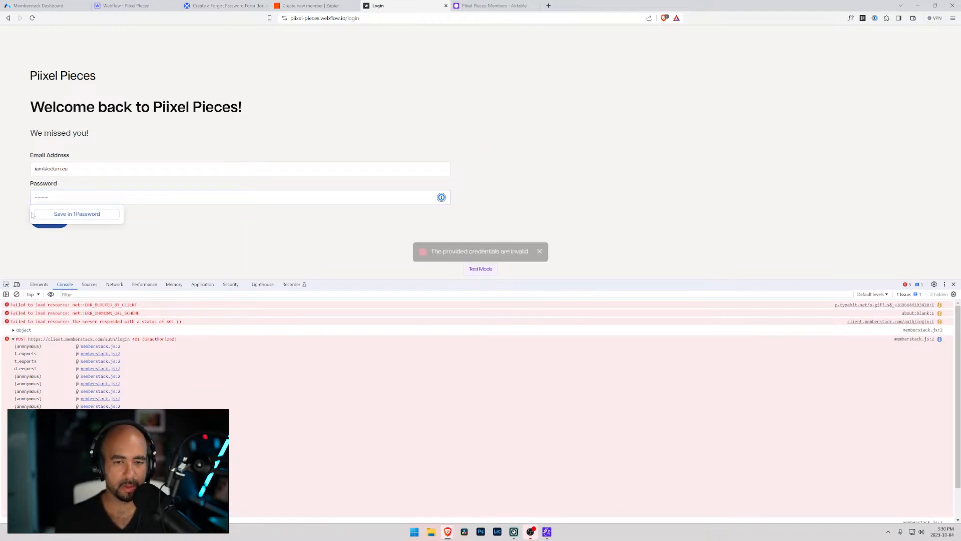
{"action": "left_click_drag", "start_coordinate": [49, 196], "coordinate": [39, 197]}
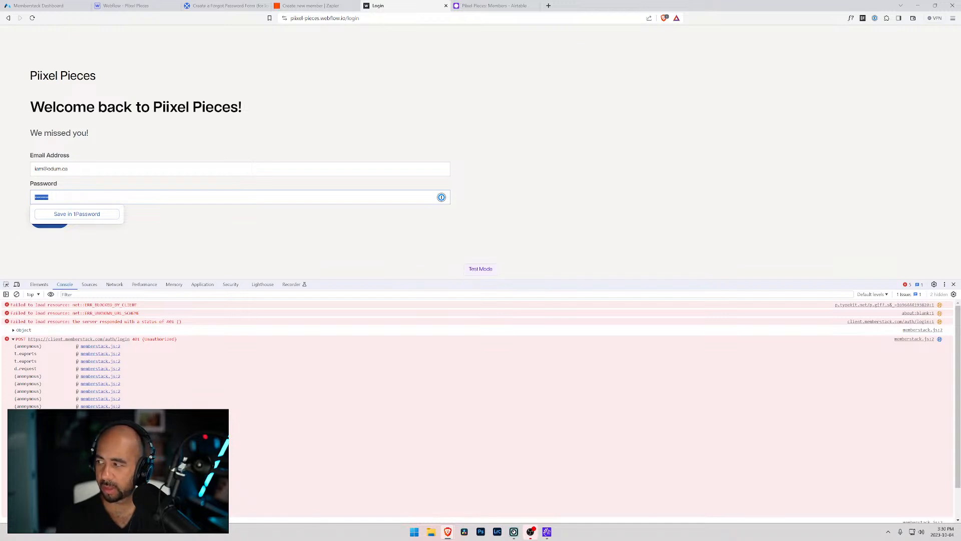
{"action": "key", "text": "BackSpace"}
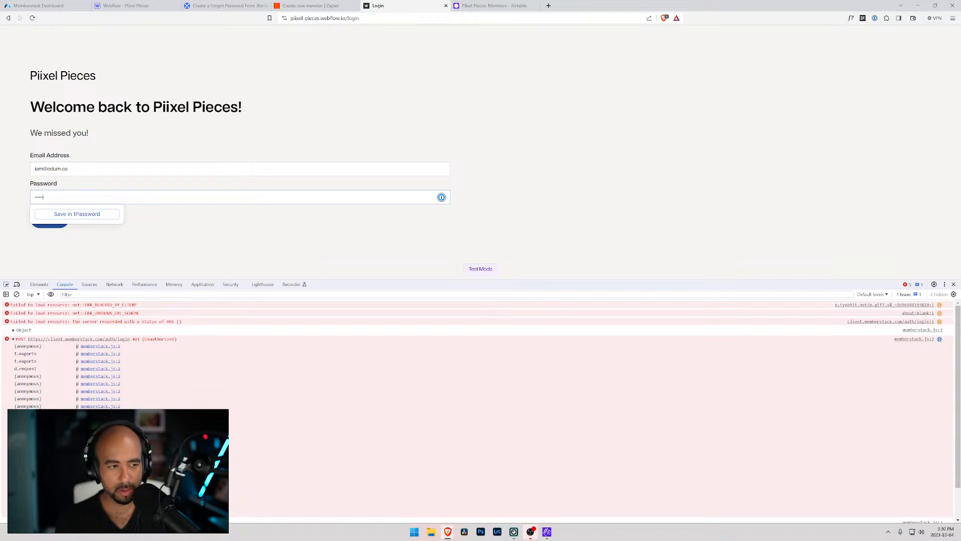
{"action": "left_click", "coordinate": [54, 219]}
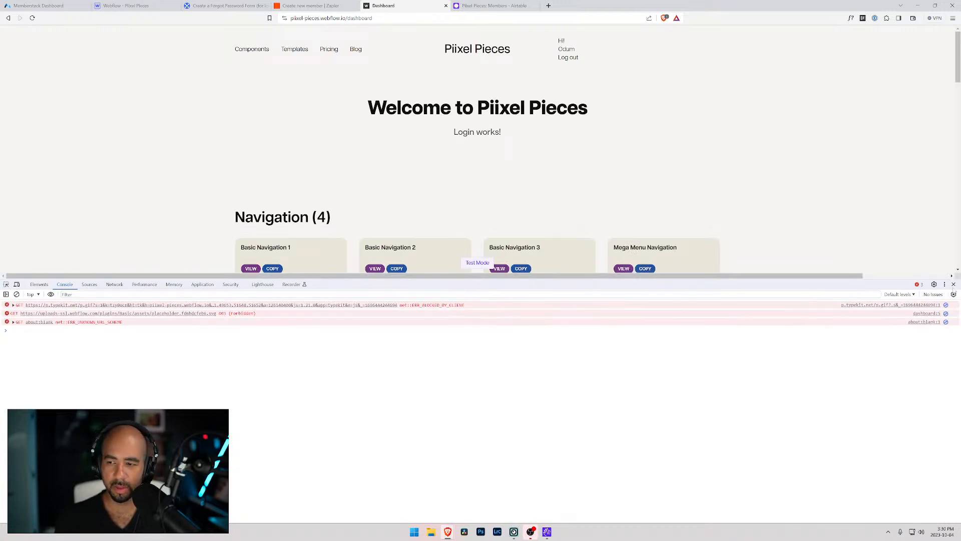
Close DevTools and use the Piixel Pieces logo to reach the home page while still signed in.
{"action": "left_click", "coordinate": [953, 284]}
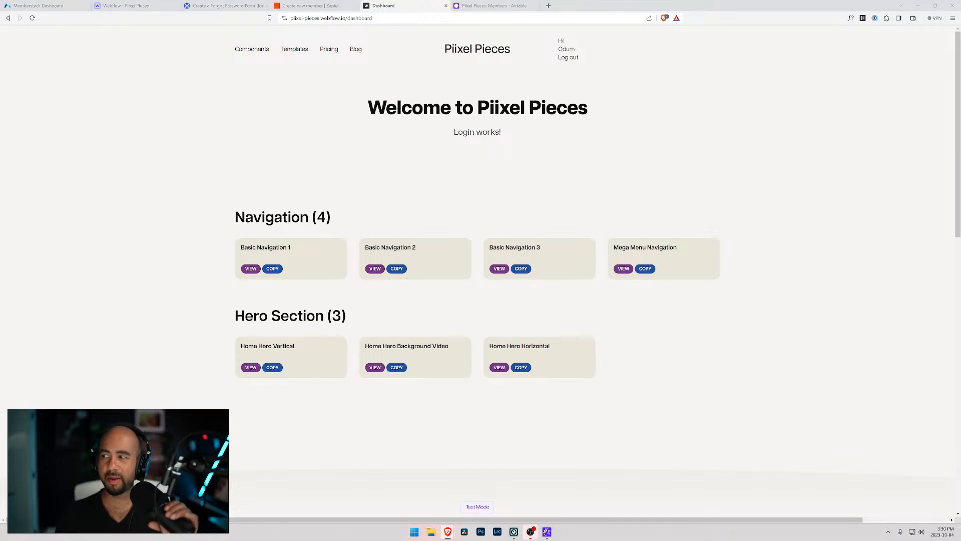
{"action": "left_click", "coordinate": [484, 52]}
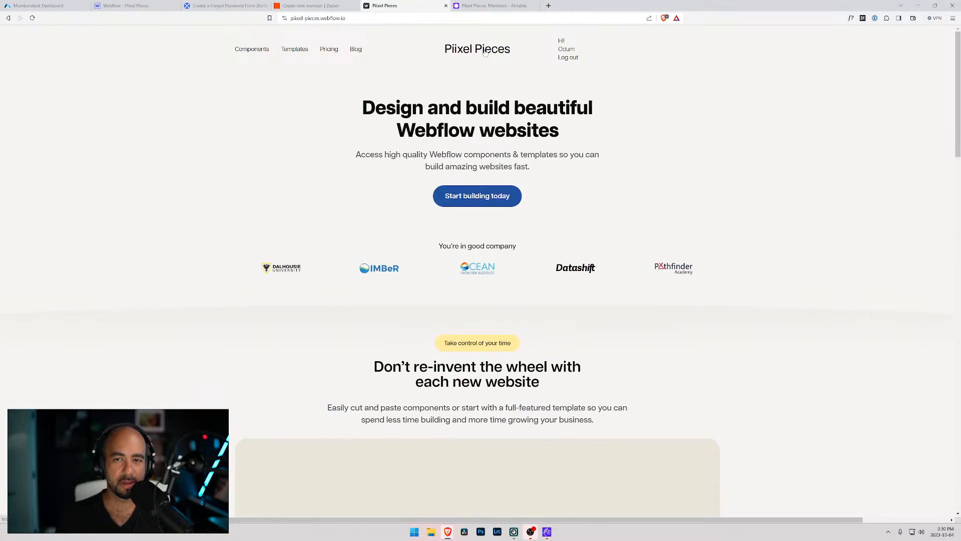
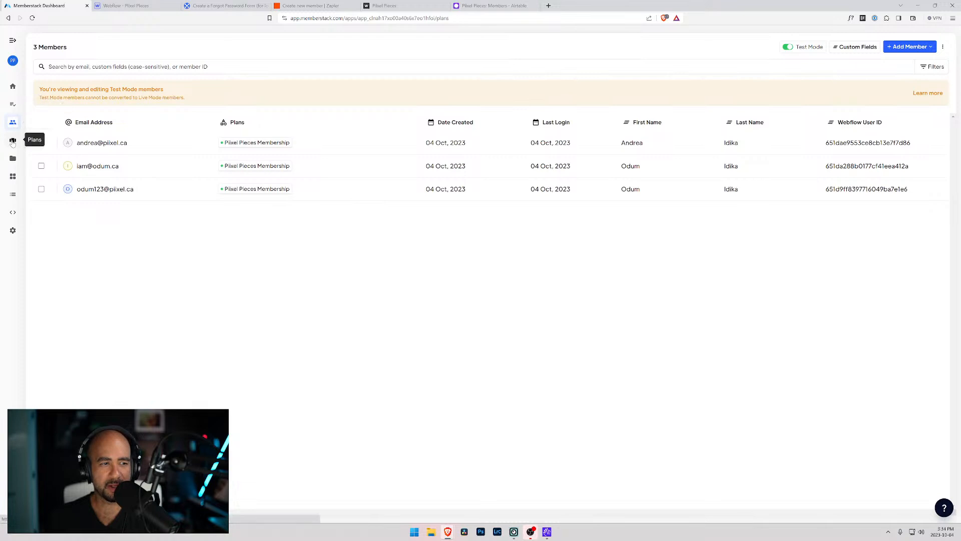
Go to the Plans page and expand the Pixel Pieces Membership plan's Plan Logic rules.
{"action": "left_click", "coordinate": [9, 143]}
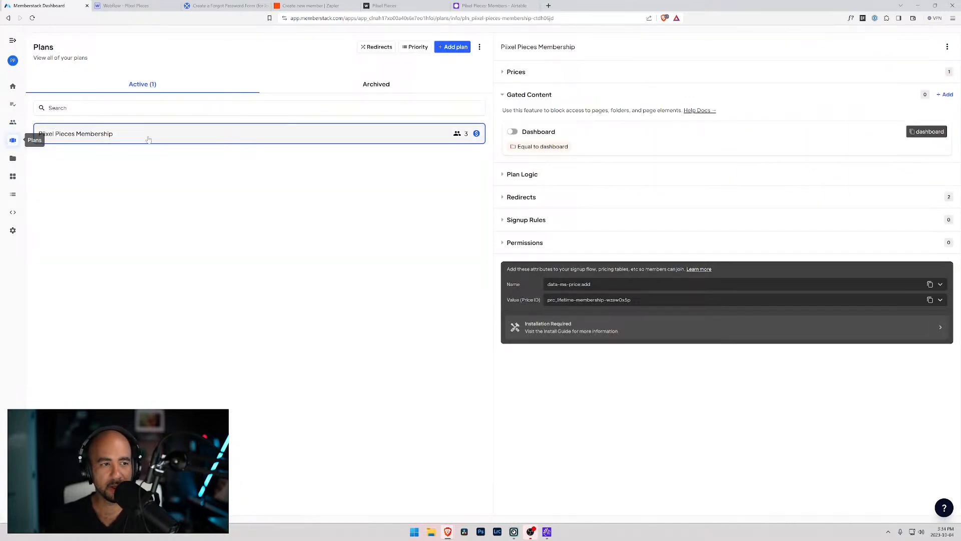
{"action": "left_click", "coordinate": [522, 174]}
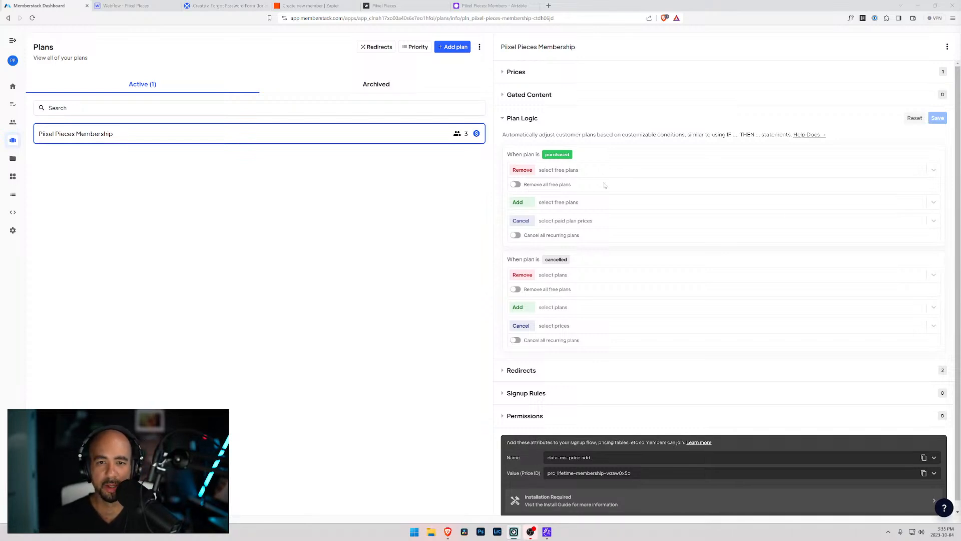
Collapse Plan Logic, peek at the Signup Rules, and expand the plan's Prices list.
{"action": "left_click", "coordinate": [503, 119]}
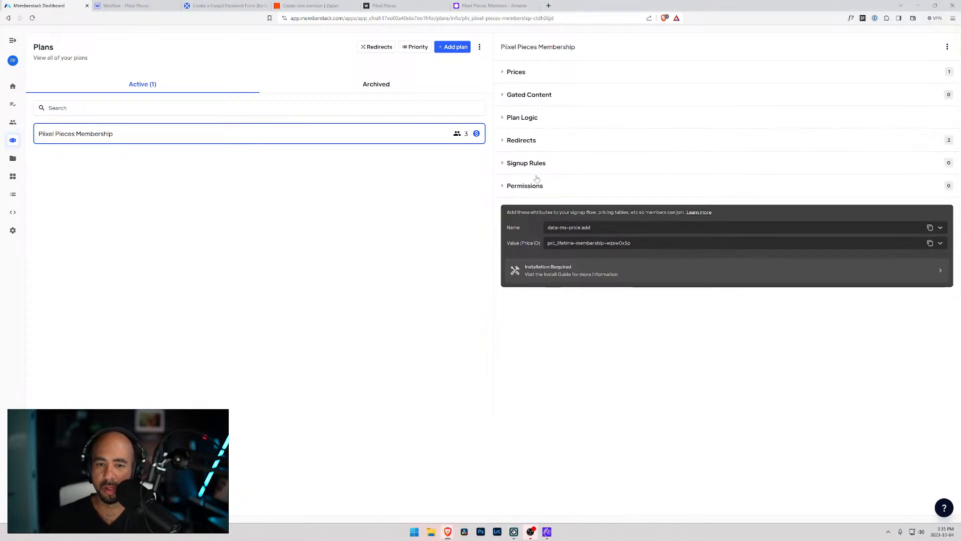
{"action": "left_click", "coordinate": [504, 164]}
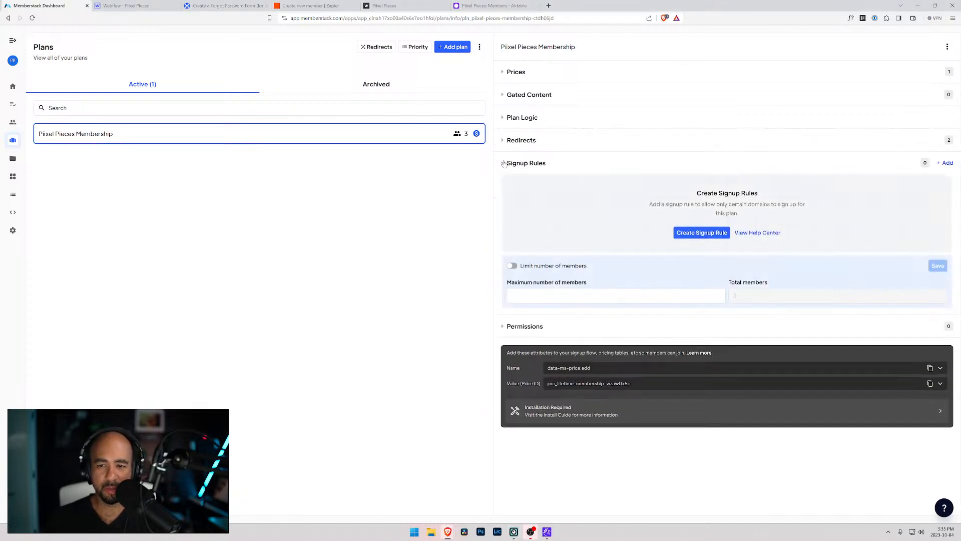
{"action": "left_click", "coordinate": [504, 163]}
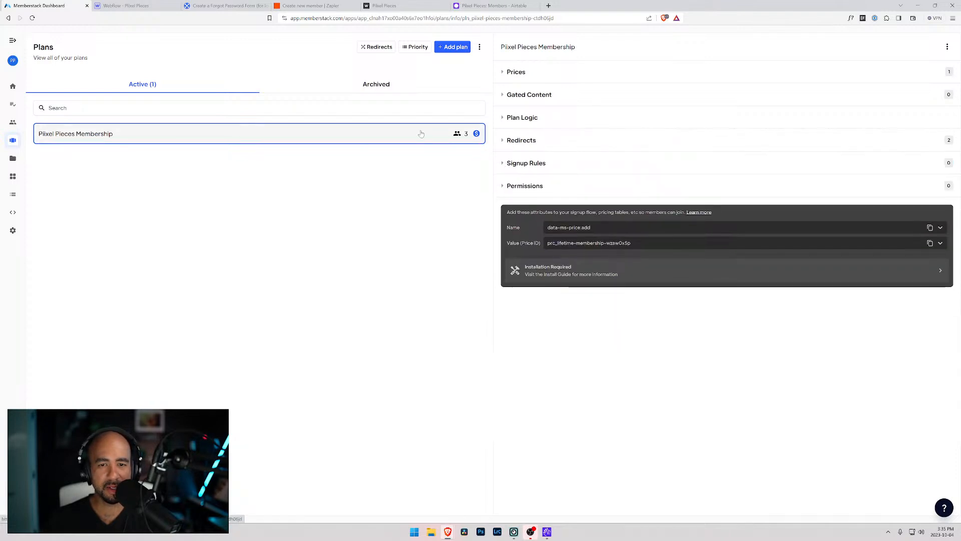
{"action": "left_click", "coordinate": [521, 74]}
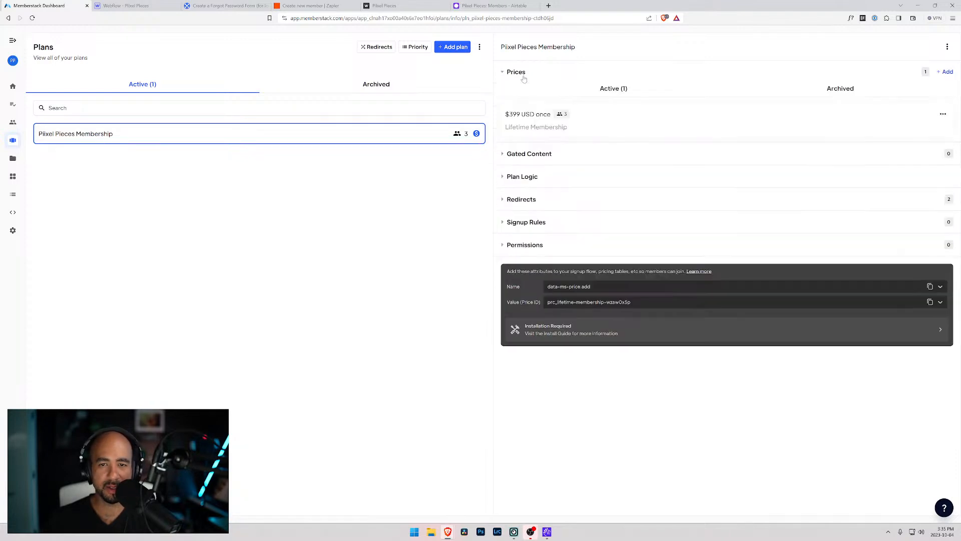
Inspect the $399 one-time Lifetime Membership price settings, then return to the plans list.
{"action": "left_click", "coordinate": [562, 116]}
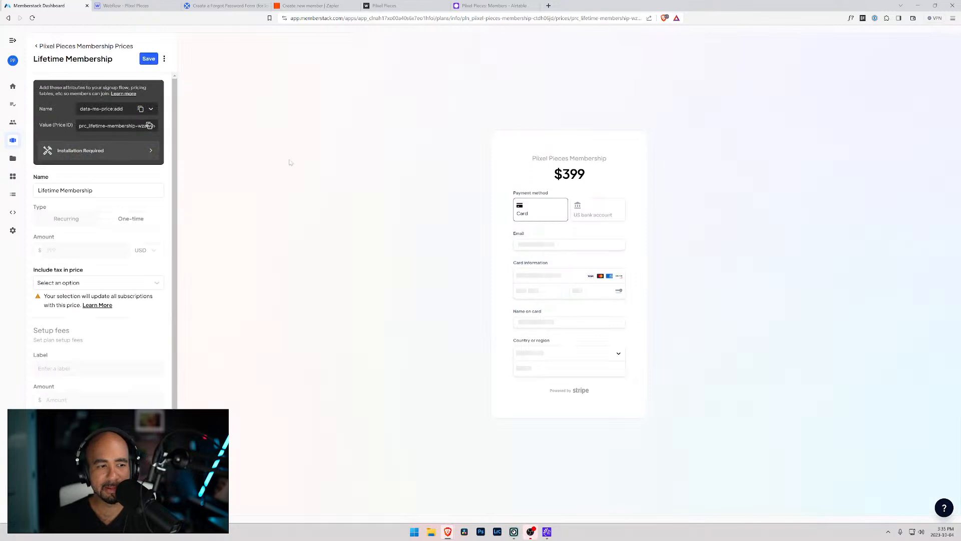
{"action": "scroll", "coordinate": [102, 238], "scroll_direction": "down", "scroll_amount": 1}
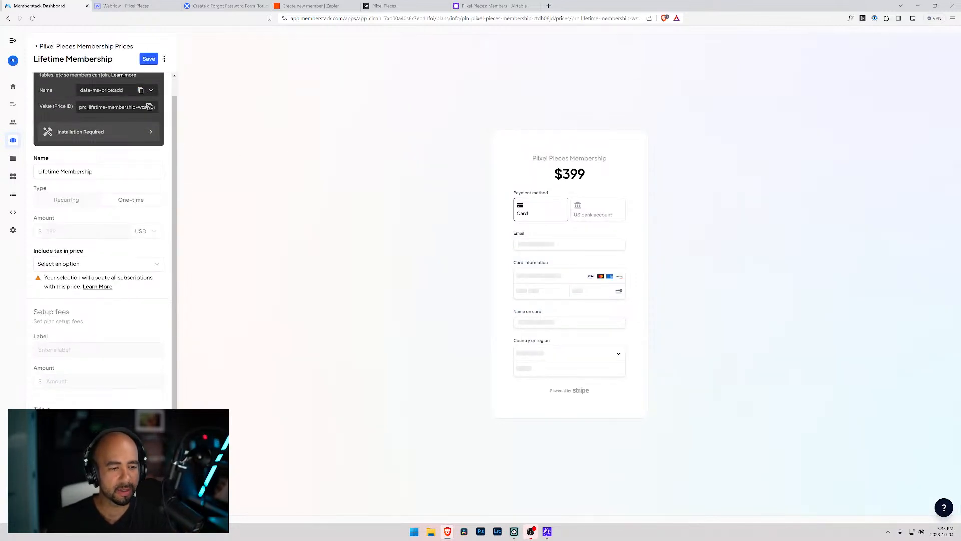
{"action": "scroll", "coordinate": [71, 368], "scroll_direction": "up", "scroll_amount": 1}
{"action": "scroll", "coordinate": [71, 368], "scroll_direction": "down", "scroll_amount": 1}
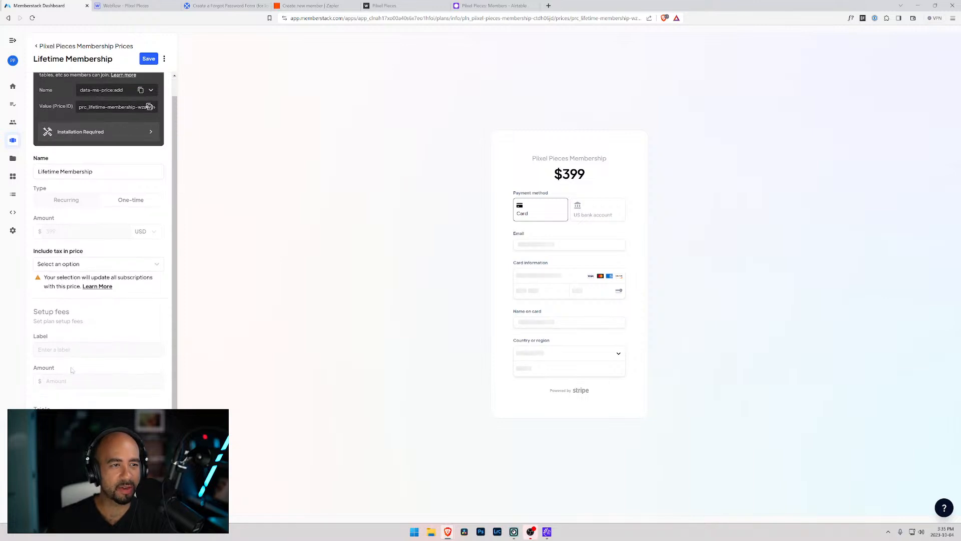
{"action": "scroll", "coordinate": [71, 370], "scroll_direction": "up", "scroll_amount": 1}
{"action": "scroll", "coordinate": [70, 370], "scroll_direction": "down", "scroll_amount": 1}
{"action": "scroll", "coordinate": [83, 380], "scroll_direction": "up", "scroll_amount": 2}
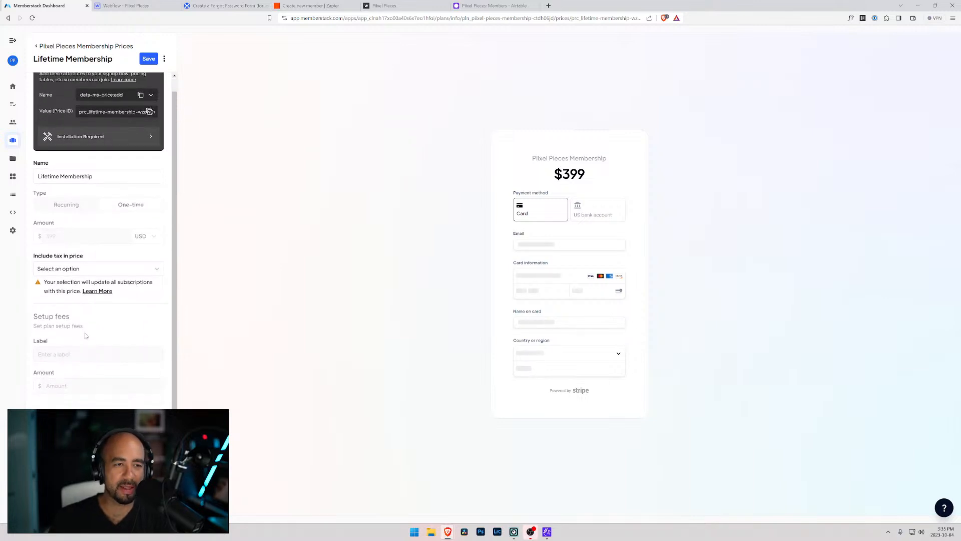
{"action": "scroll", "coordinate": [97, 228], "scroll_direction": "down", "scroll_amount": 1}
{"action": "scroll", "coordinate": [96, 240], "scroll_direction": "up", "scroll_amount": 1}
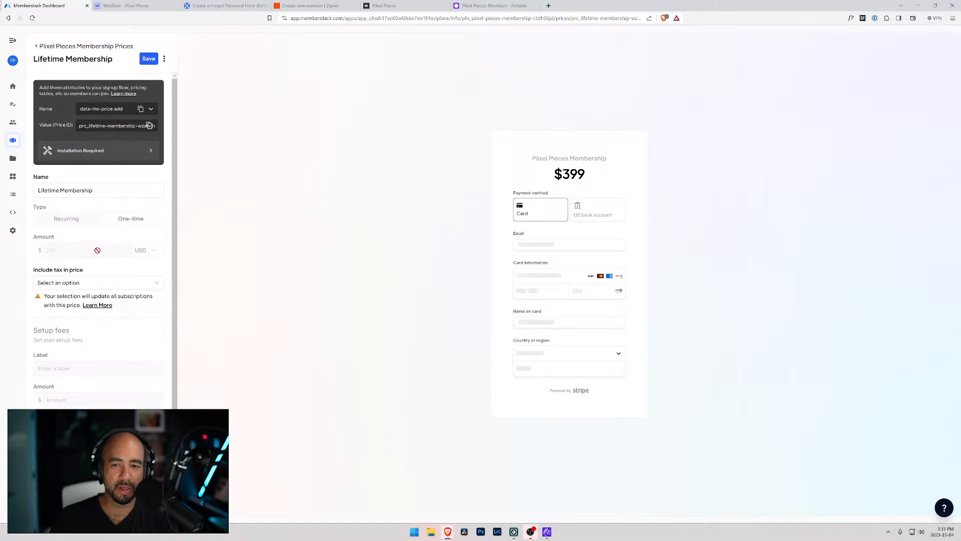
{"action": "left_click", "coordinate": [13, 140]}
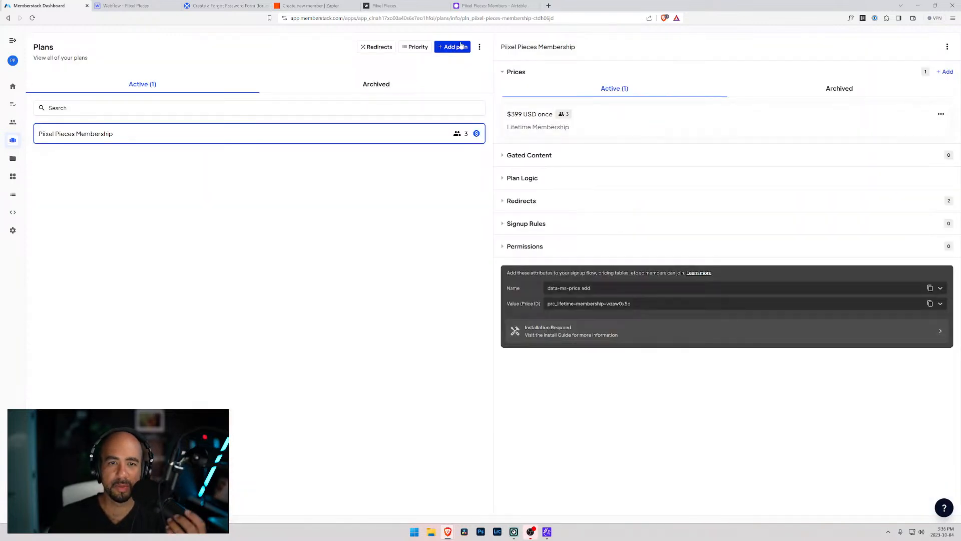
Create a paid plan named 'Test Plan' and start adding a price to it.
{"action": "left_click", "coordinate": [457, 47]}
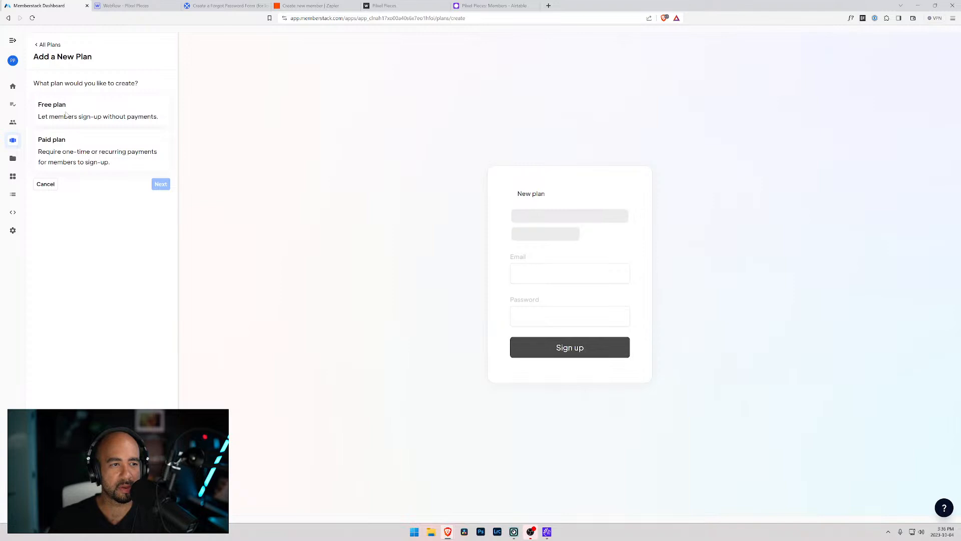
{"action": "left_click", "coordinate": [74, 149]}
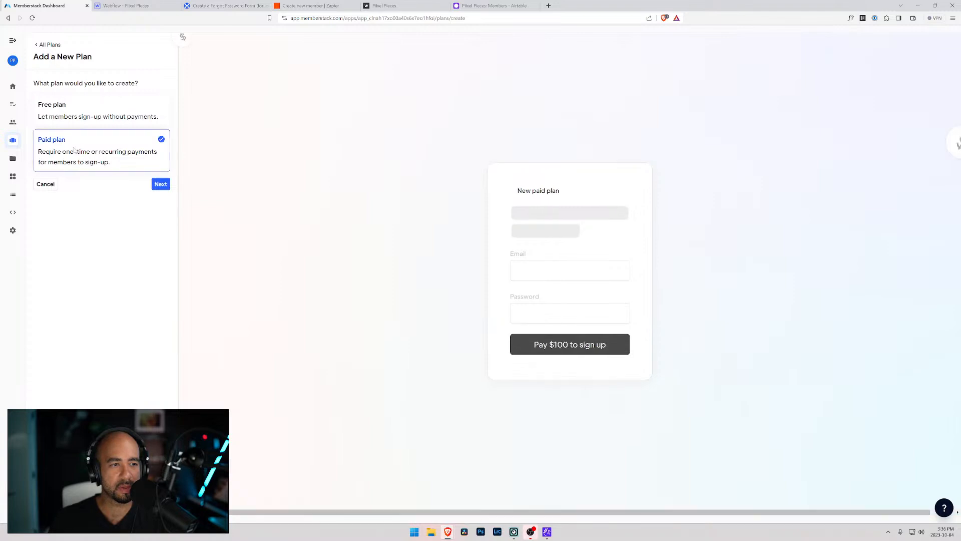
{"action": "left_click", "coordinate": [161, 184]}
{"action": "left_click", "coordinate": [74, 96]}
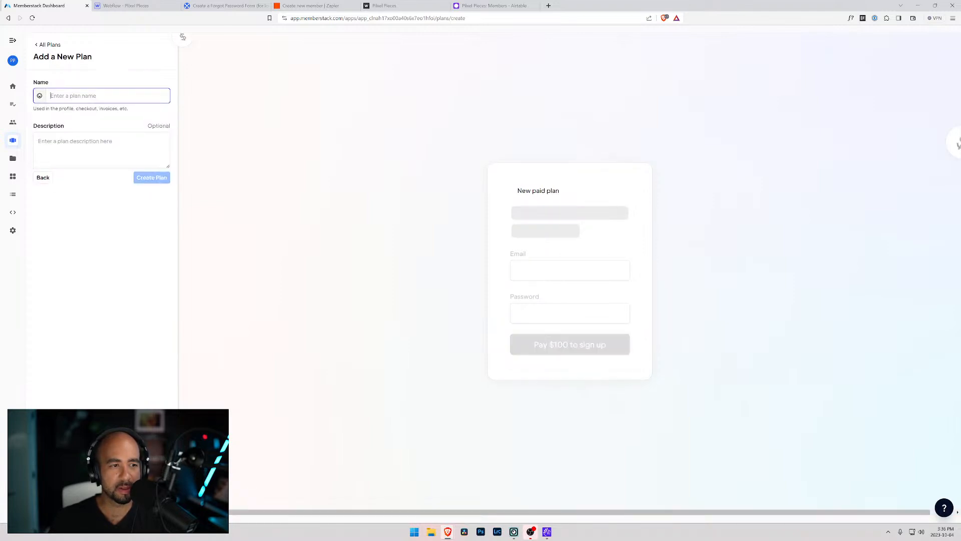
{"action": "type", "text": "Test Plan"}
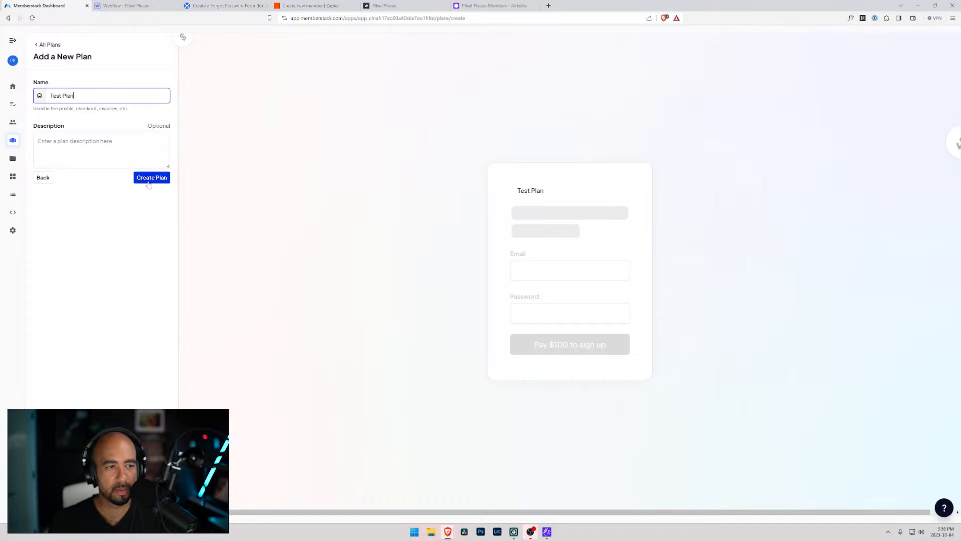
{"action": "left_click", "coordinate": [151, 179]}
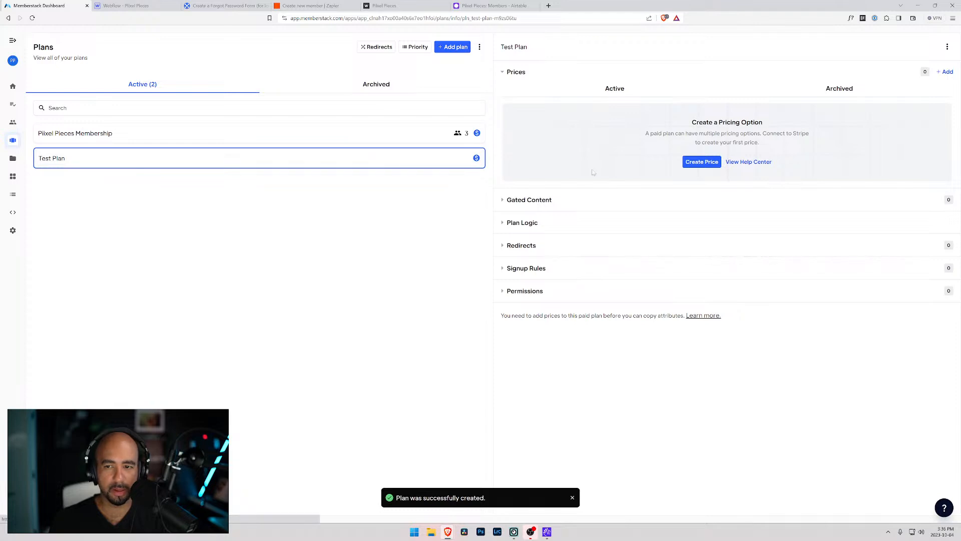
{"action": "left_click", "coordinate": [701, 162]}
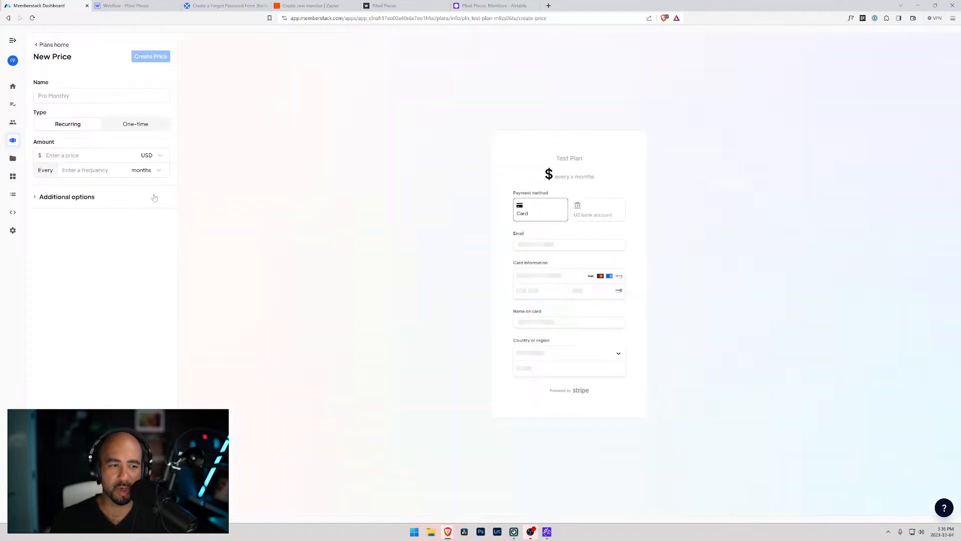
Enter a $399 amount for the new price and try the one-time payment type.
{"action": "left_click", "coordinate": [36, 197]}
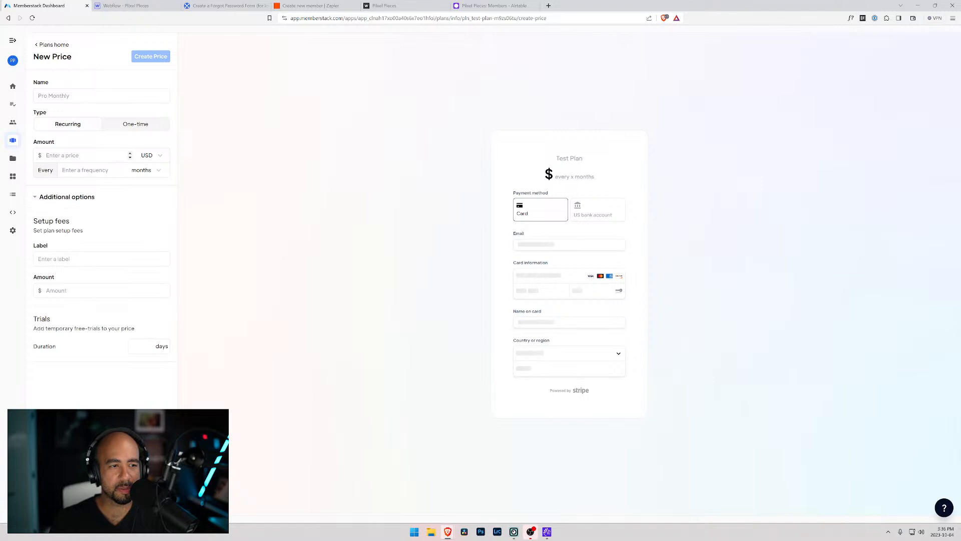
{"action": "left_click", "coordinate": [85, 155]}
{"action": "type", "text": "3999"}
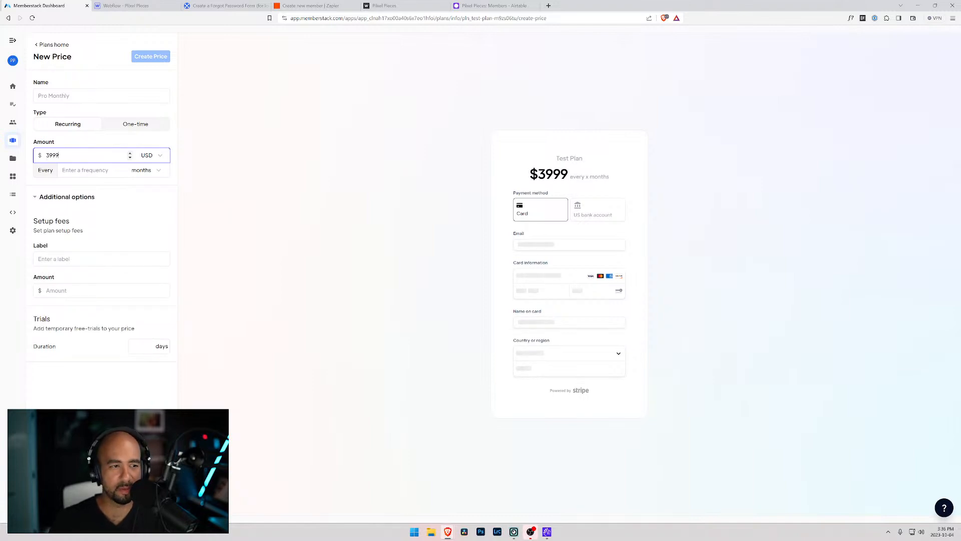
{"action": "key", "text": "BackSpace"}
{"action": "left_click", "coordinate": [91, 170]}
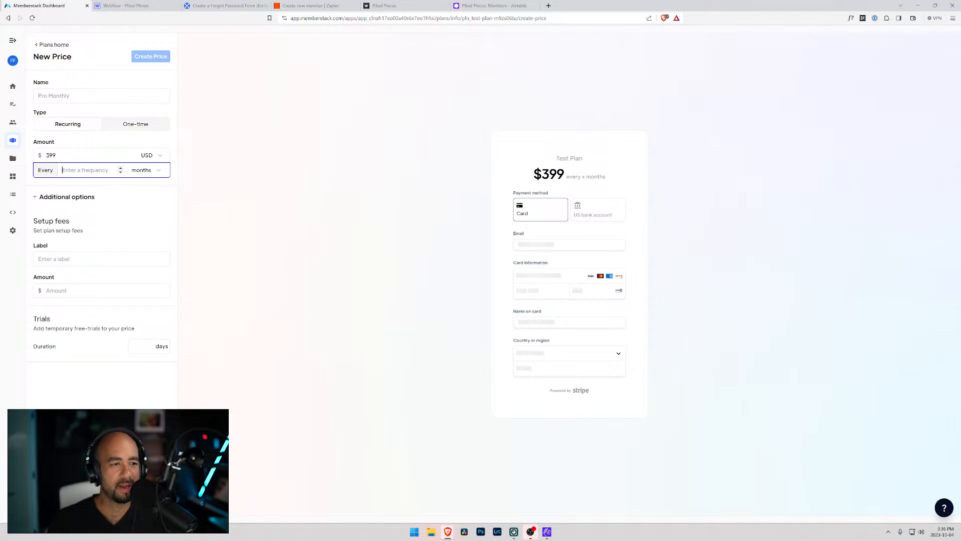
{"action": "left_click", "coordinate": [160, 172]}
{"action": "left_click", "coordinate": [134, 124]}
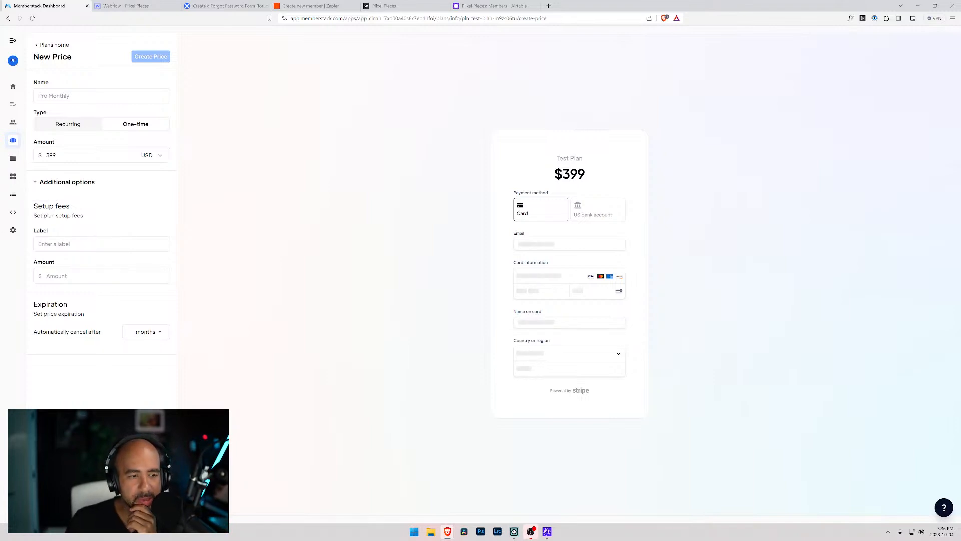
Explore the expiration unit options and toggle the price between one-time and recurring.
{"action": "left_click", "coordinate": [158, 333]}
{"action": "left_click", "coordinate": [158, 333]}
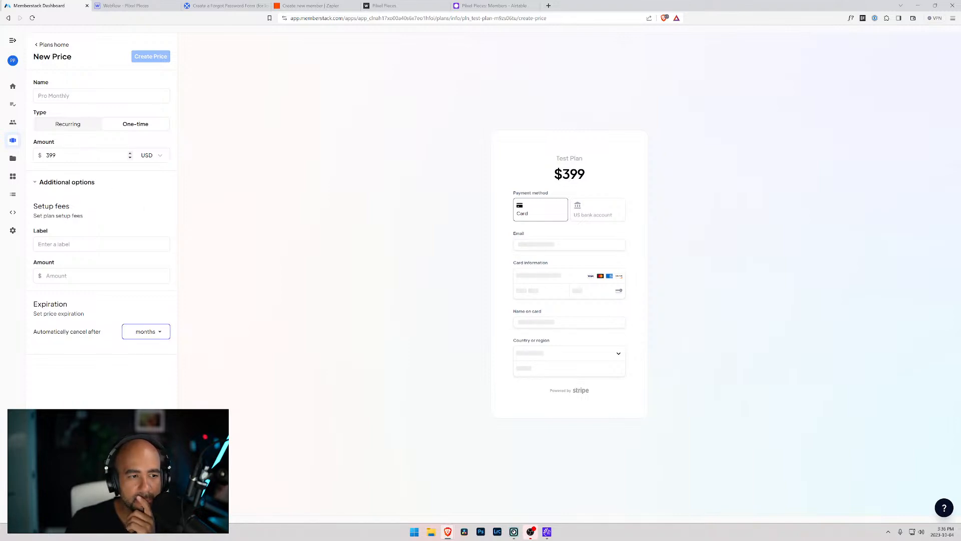
{"action": "left_click", "coordinate": [66, 184]}
{"action": "left_click", "coordinate": [66, 185]}
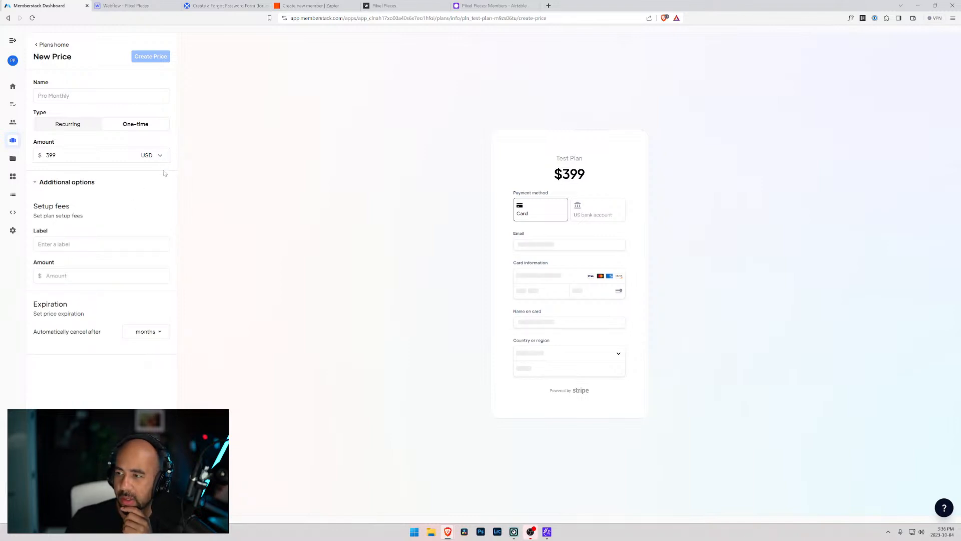
{"action": "left_click", "coordinate": [57, 125]}
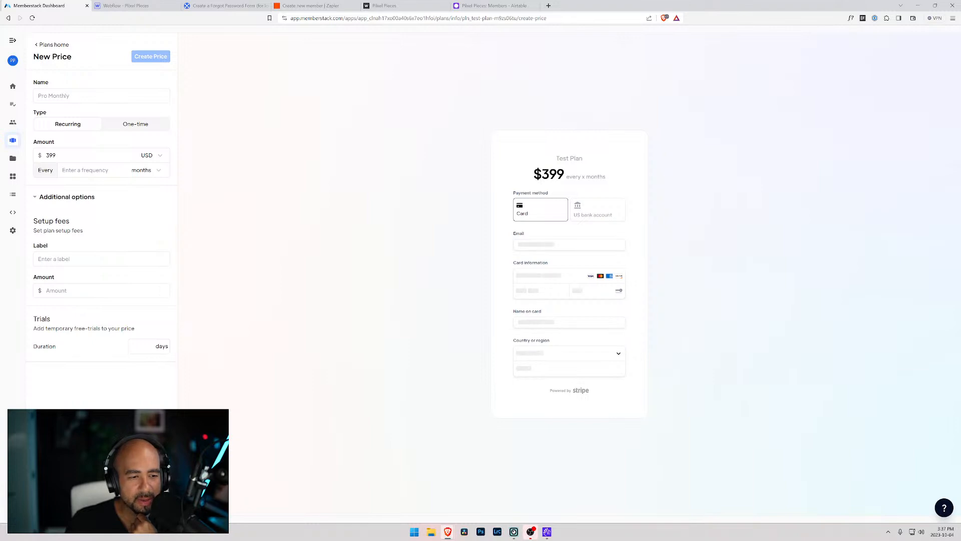
{"action": "left_click", "coordinate": [140, 346]}
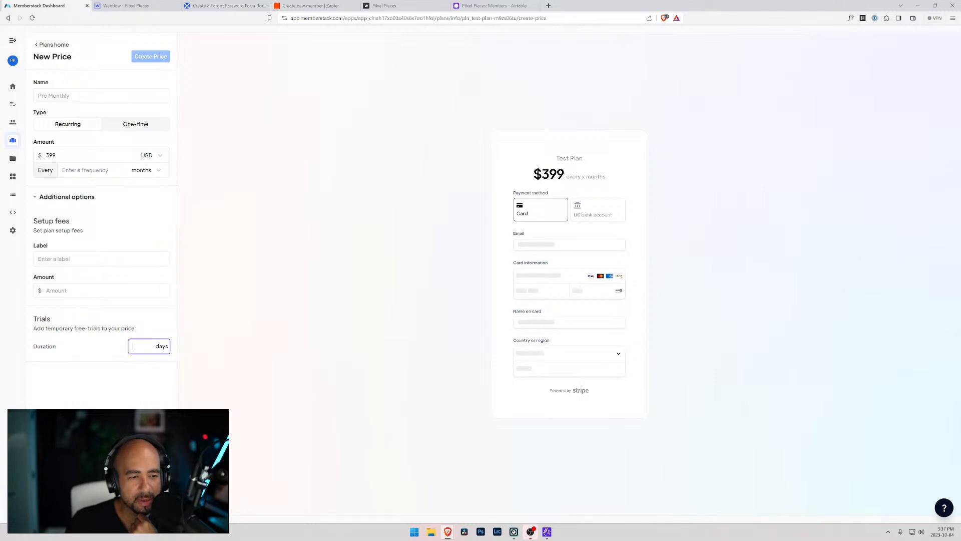
{"action": "left_click", "coordinate": [132, 123]}
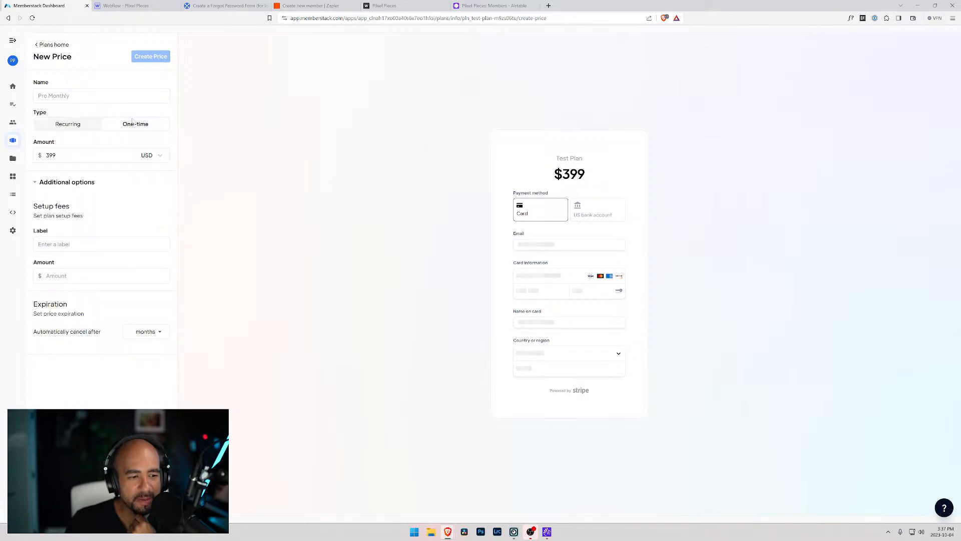
{"action": "left_click", "coordinate": [71, 127]}
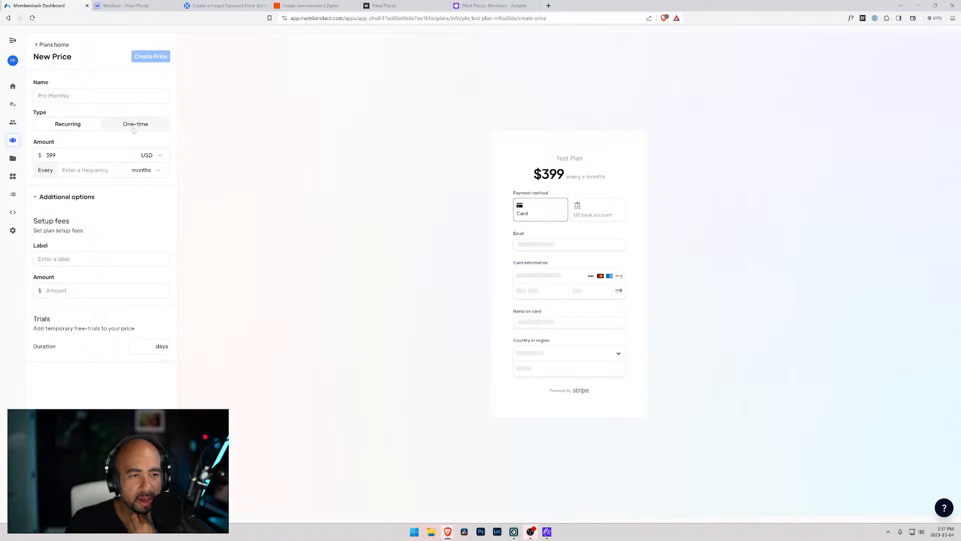
{"action": "left_click", "coordinate": [134, 125]}
{"action": "left_click", "coordinate": [70, 123]}
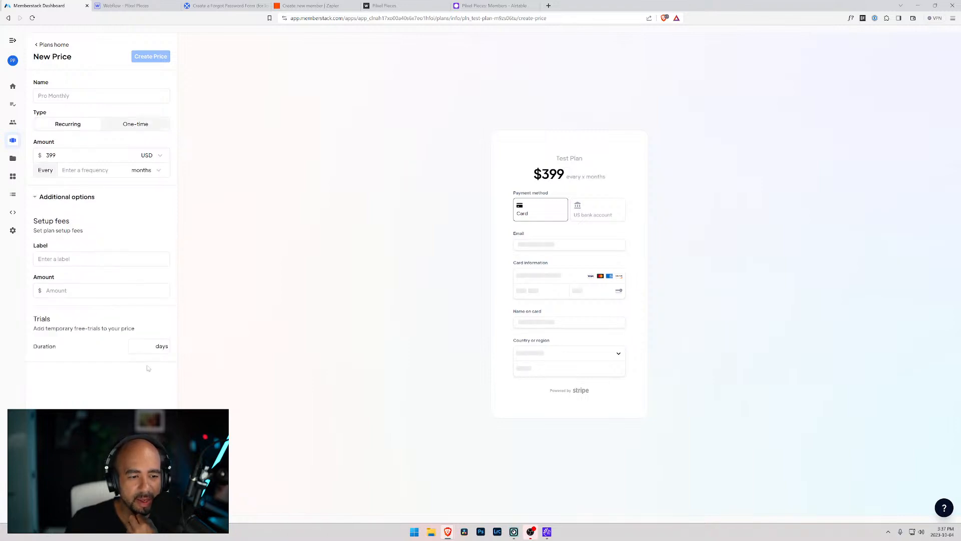
Give the recurring price a 3-day free trial and bill it every year.
{"action": "left_click", "coordinate": [149, 345]}
{"action": "type", "text": "3"}
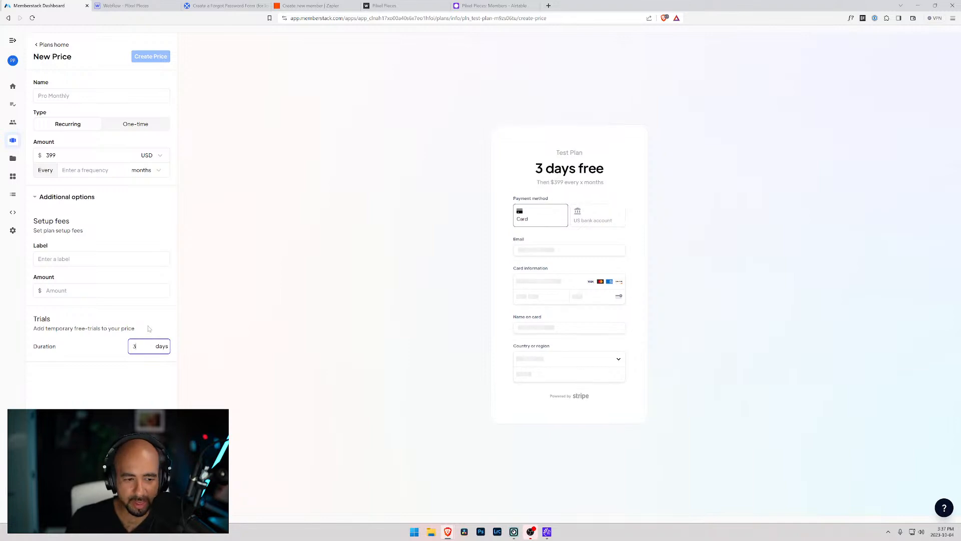
{"action": "key", "text": "Tab"}
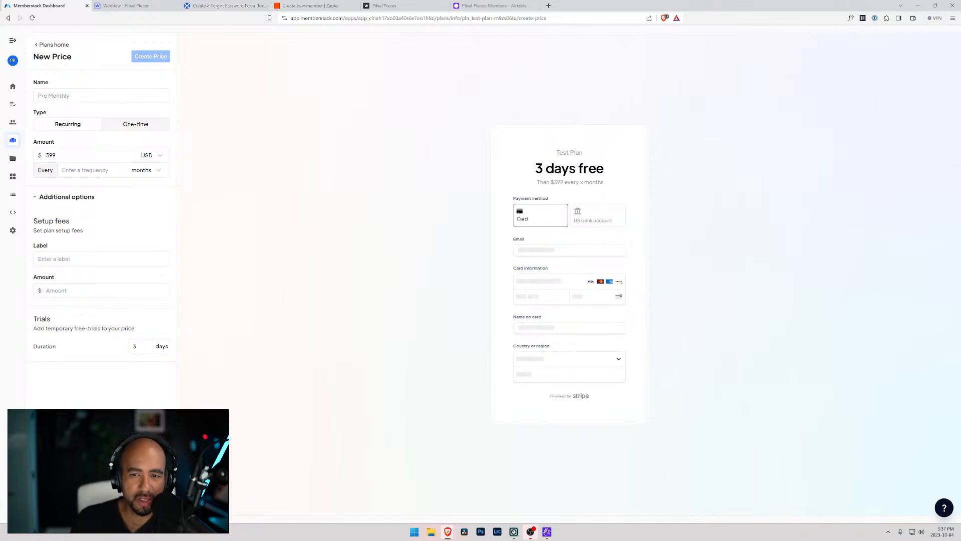
{"action": "left_click", "coordinate": [140, 173]}
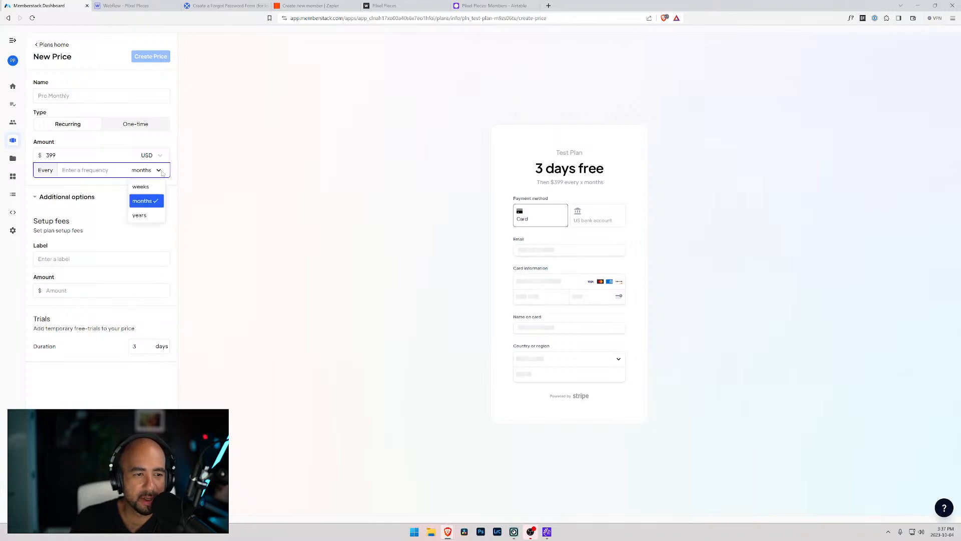
{"action": "key", "text": "Escape"}
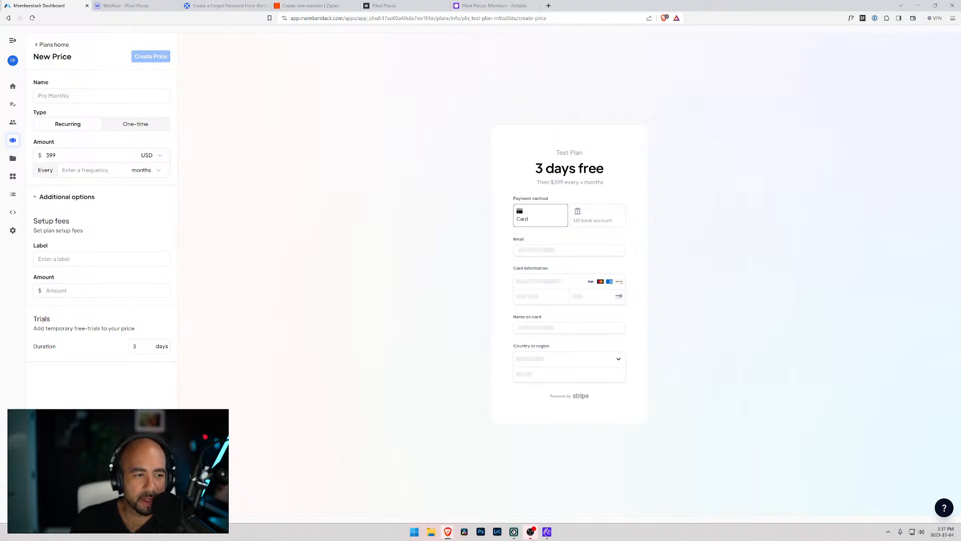
{"action": "left_click", "coordinate": [166, 172]}
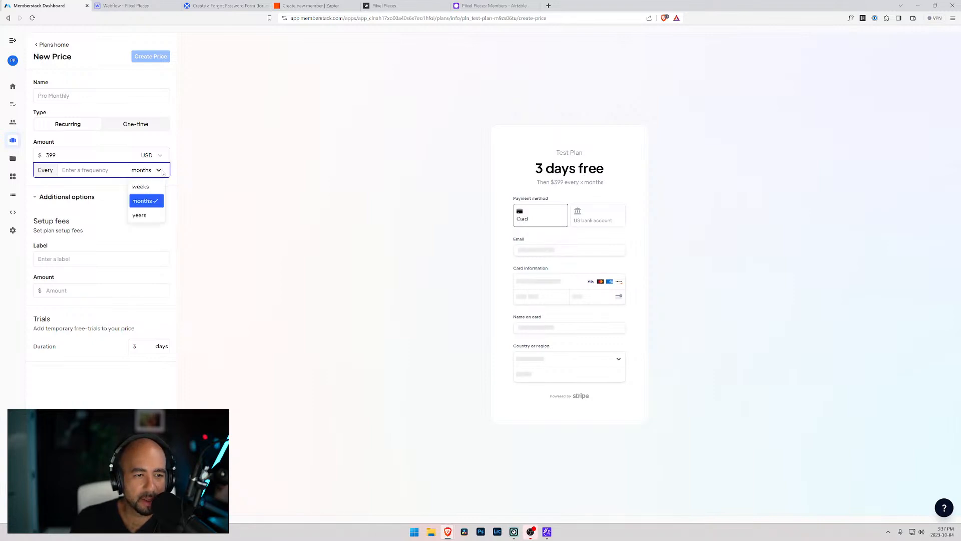
{"action": "left_click", "coordinate": [145, 215]}
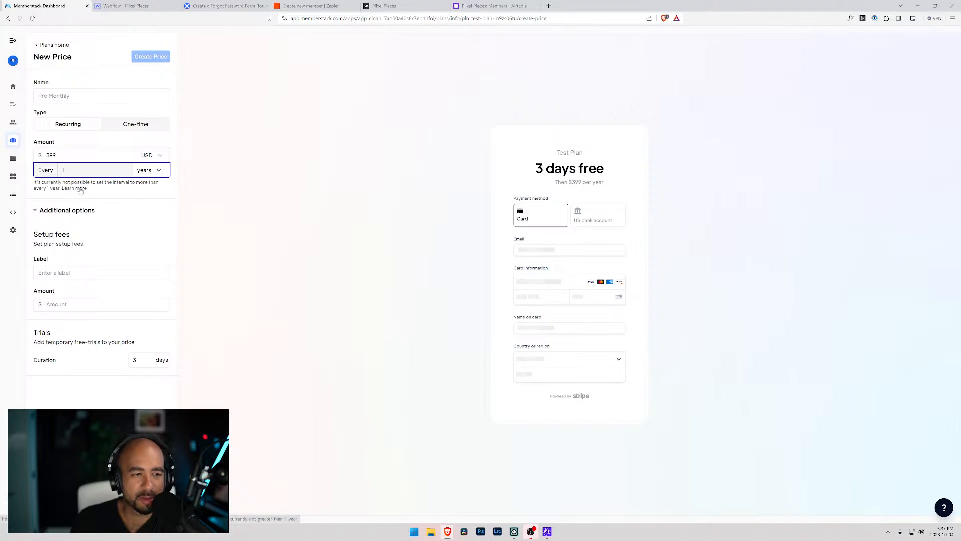
Switch to one-time and try an expiration of 12 days, then 12 months.
{"action": "left_click", "coordinate": [130, 125]}
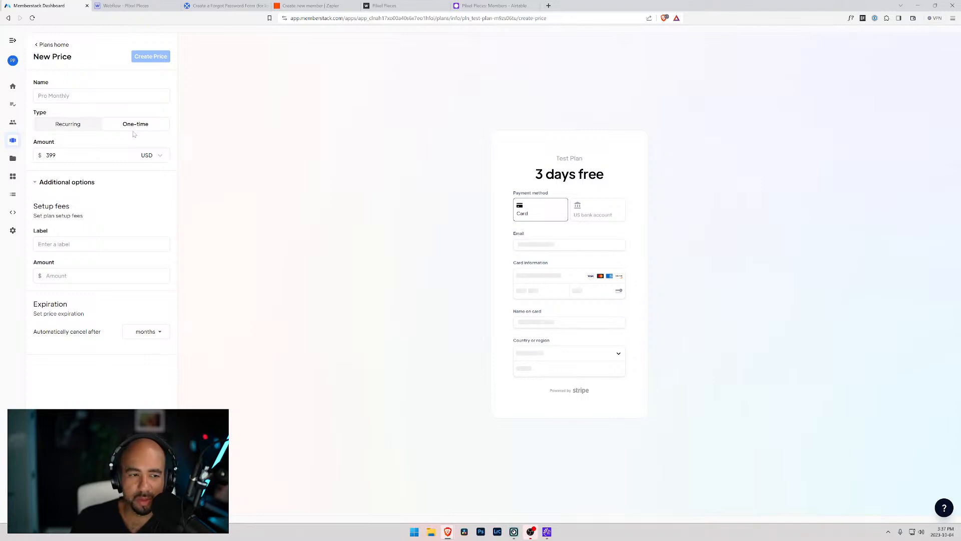
{"action": "left_click", "coordinate": [68, 125]}
{"action": "left_click", "coordinate": [121, 127]}
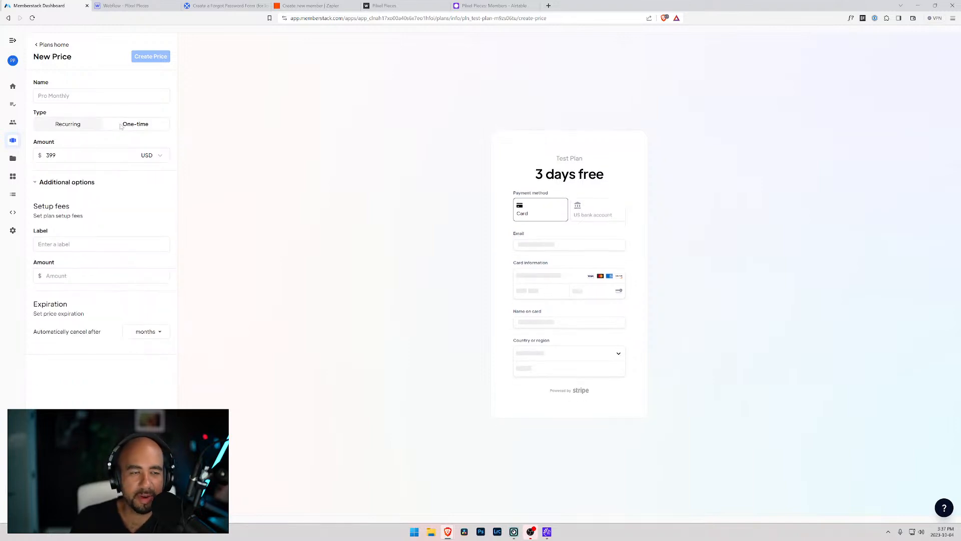
{"action": "left_click", "coordinate": [159, 333]}
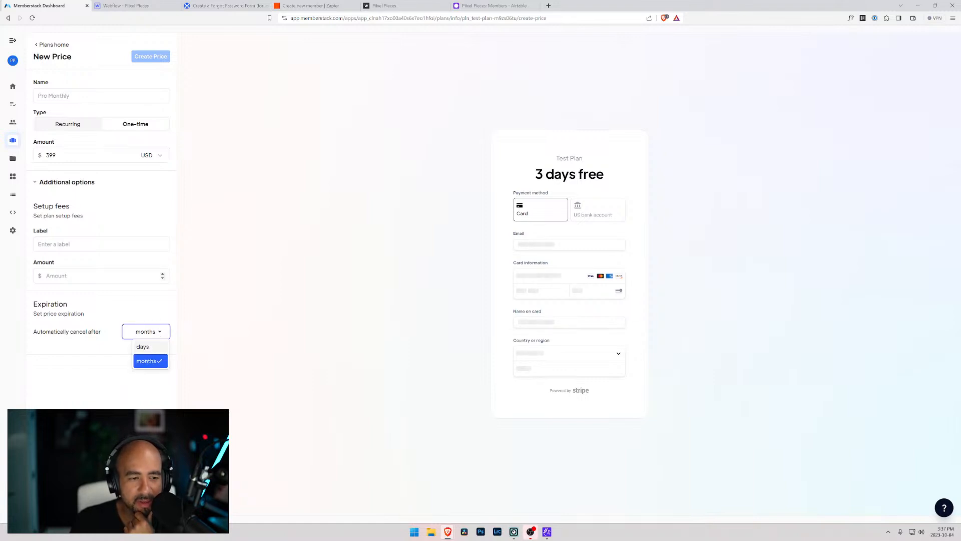
{"action": "left_click", "coordinate": [143, 347]}
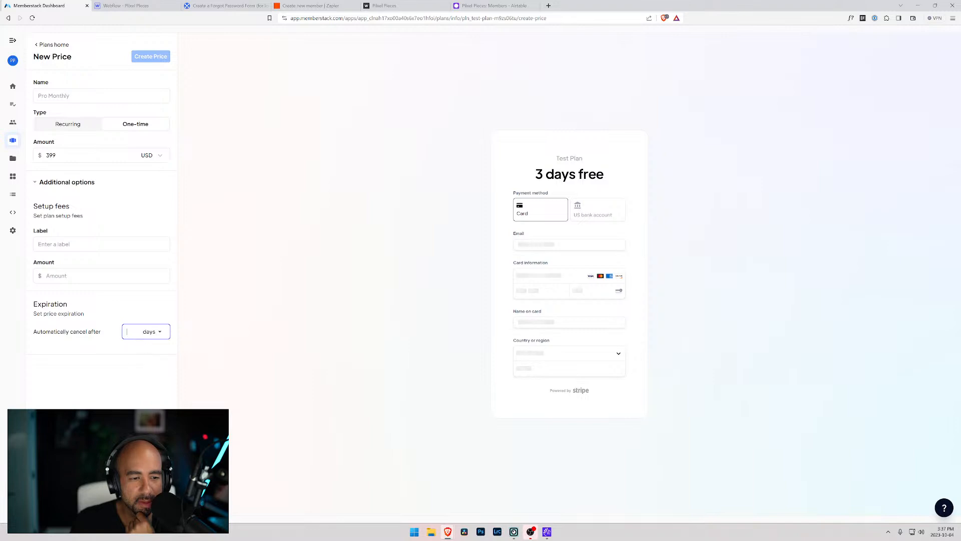
{"action": "type", "text": "2"}
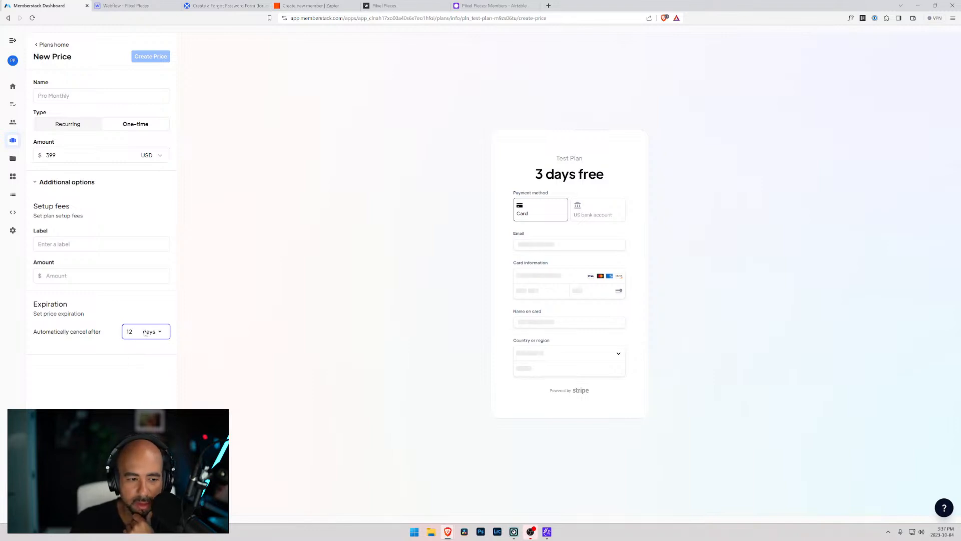
{"action": "left_click", "coordinate": [138, 385]}
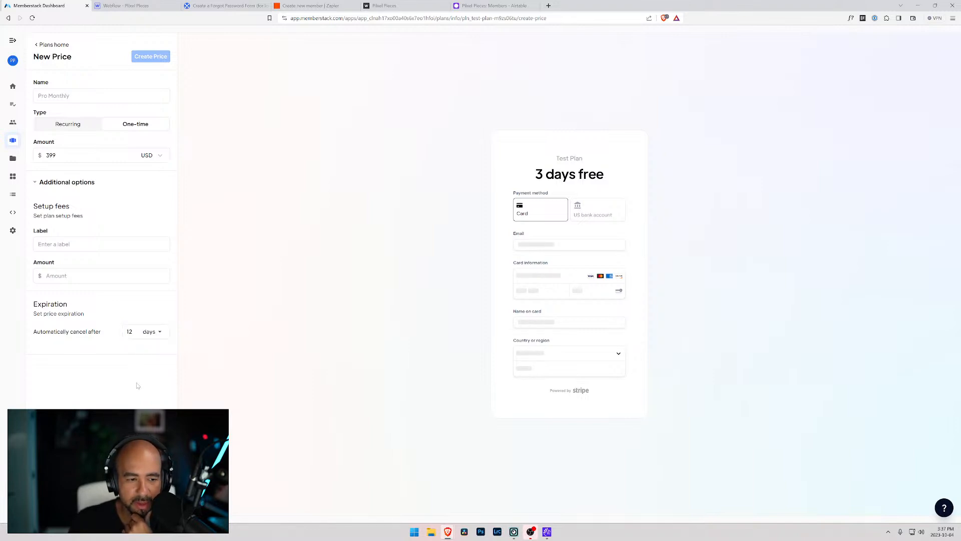
{"action": "left_click", "coordinate": [153, 336]}
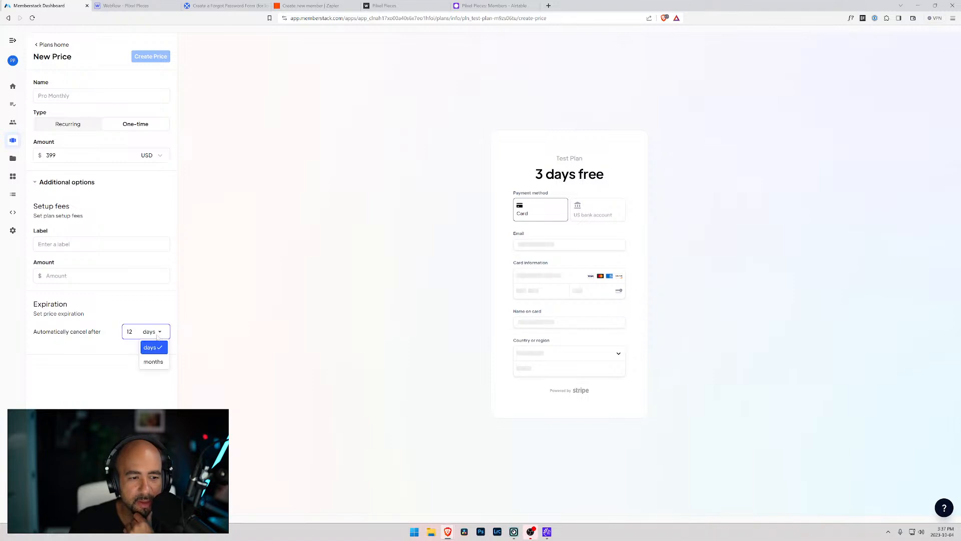
{"action": "left_click", "coordinate": [153, 362]}
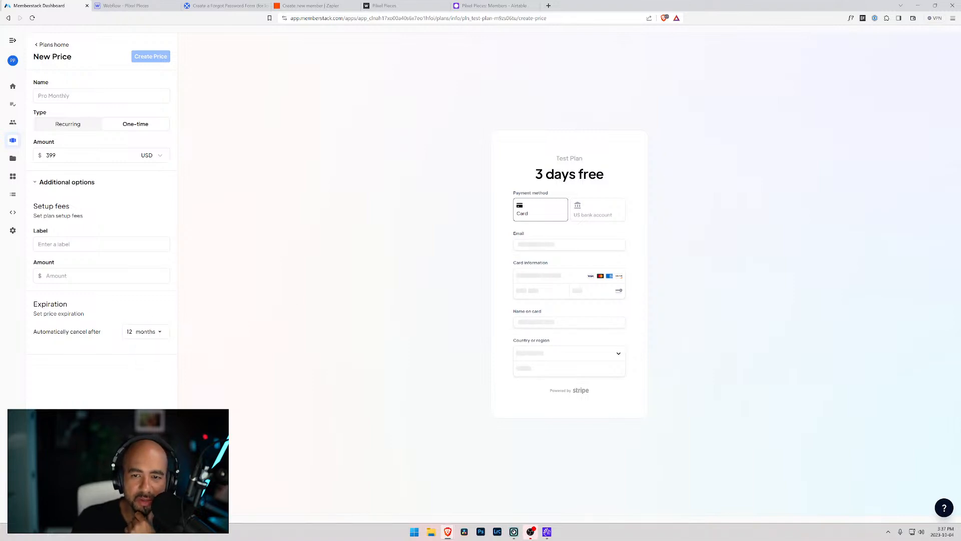
Keep the one-time type and delete the 12 from the expiration value.
{"action": "left_click", "coordinate": [70, 125]}
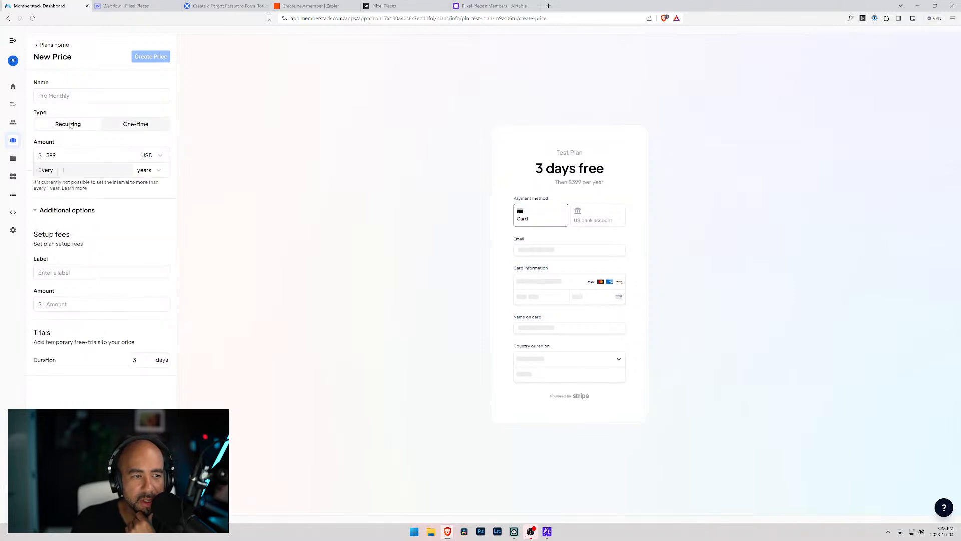
{"action": "left_click", "coordinate": [113, 127]}
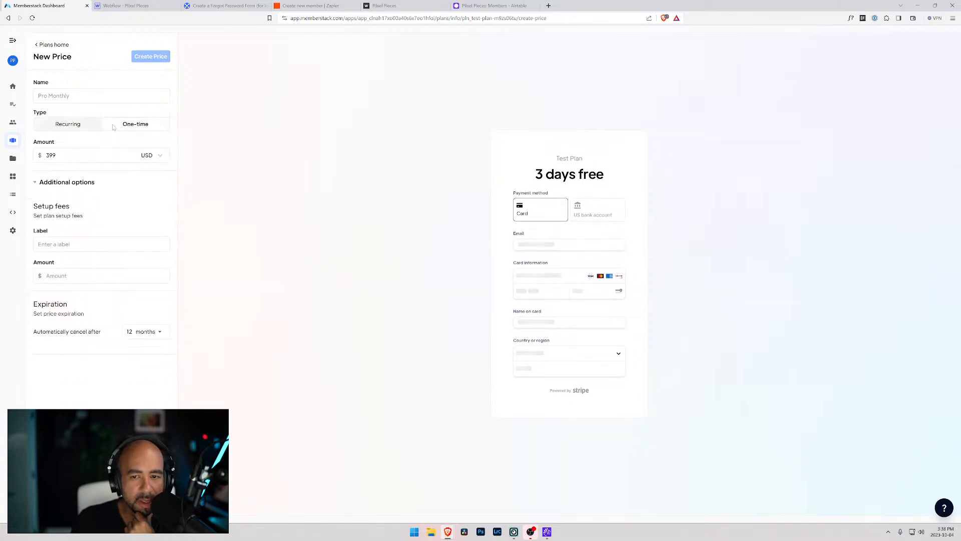
{"action": "left_click", "coordinate": [164, 334]}
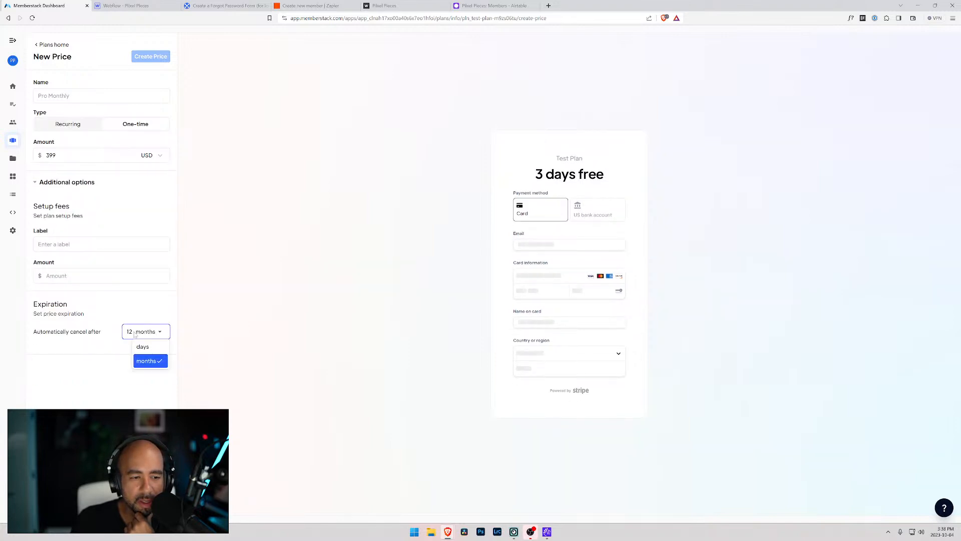
{"action": "left_click", "coordinate": [134, 333]}
{"action": "left_click_drag", "start_coordinate": [133, 332], "coordinate": [119, 331]}
{"action": "key", "text": "BackSpace"}
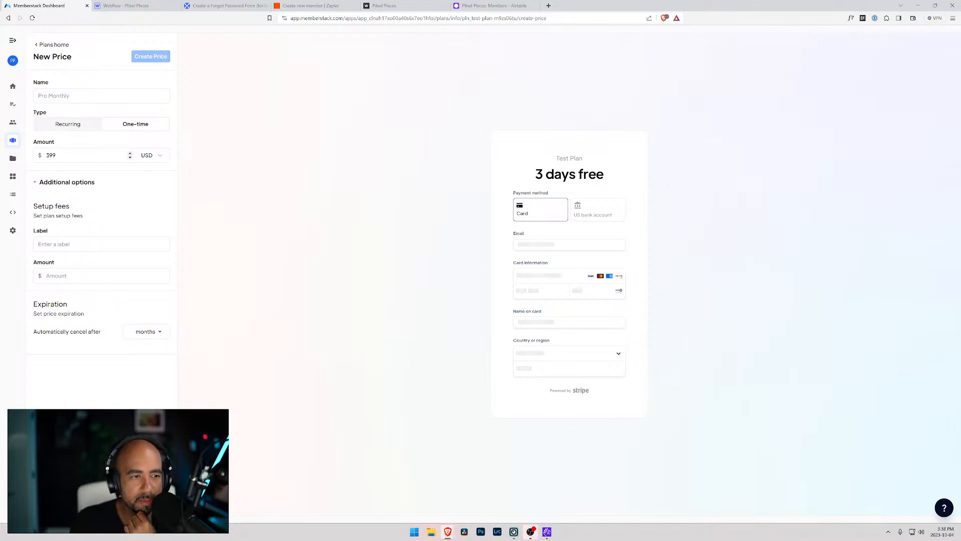
Name the new price '3 Days Free Price'.
{"action": "left_click", "coordinate": [88, 95]}
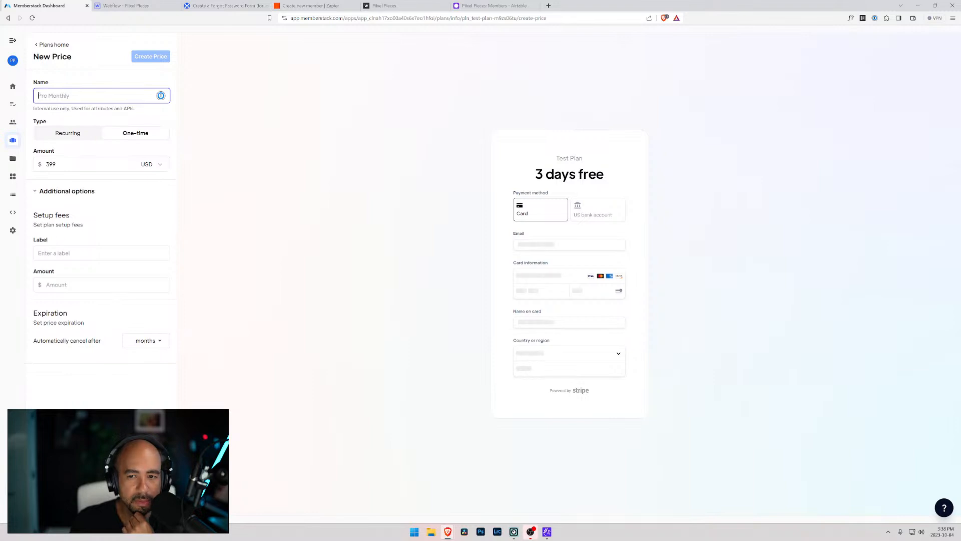
{"action": "type", "text": "Name"}
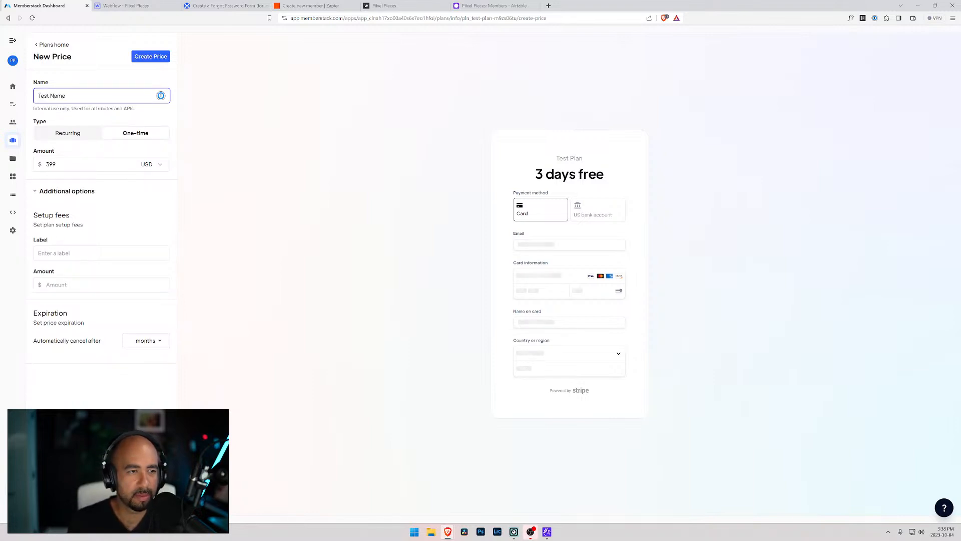
{"action": "key", "text": "ctrl+a"}
{"action": "key", "text": "BackSpace"}
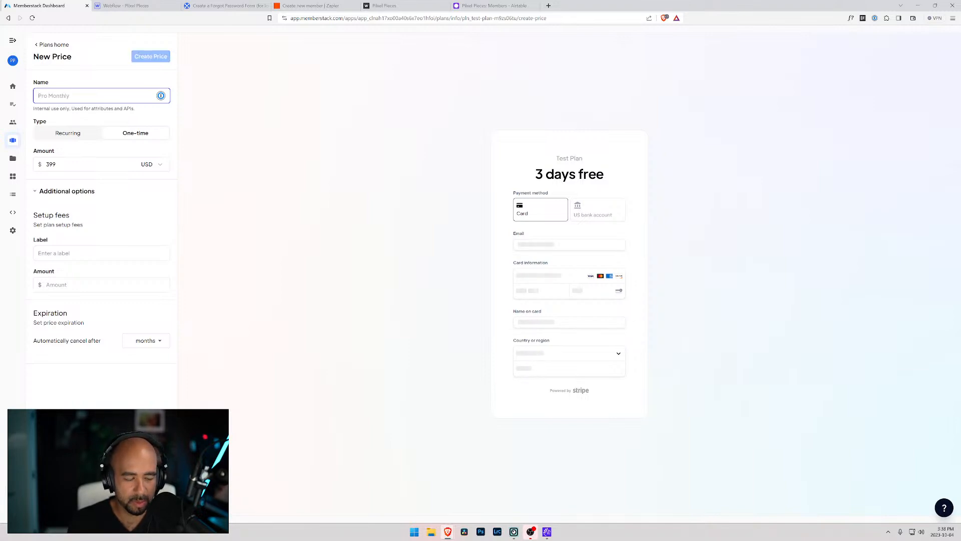
{"action": "type", "text": "3 Days Free"}
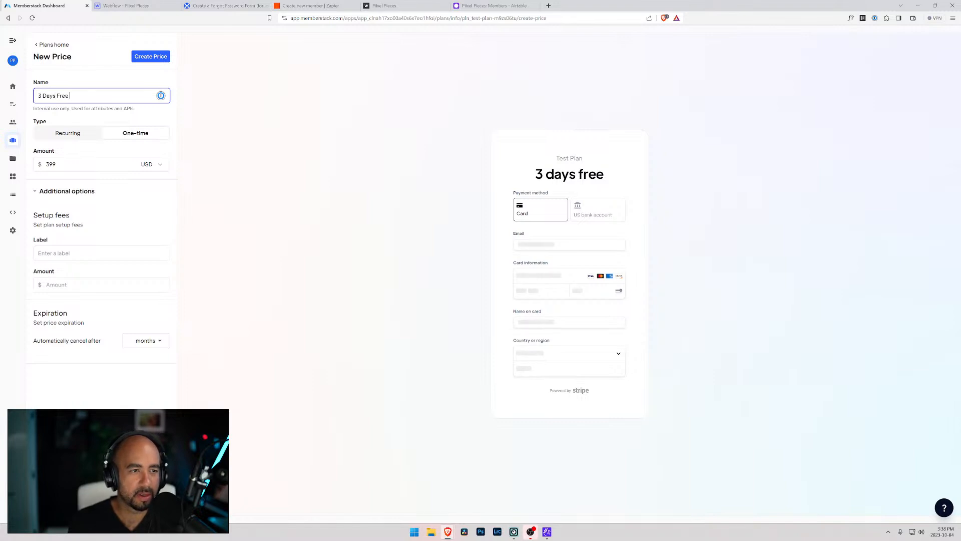
{"action": "type", "text": " Price"}
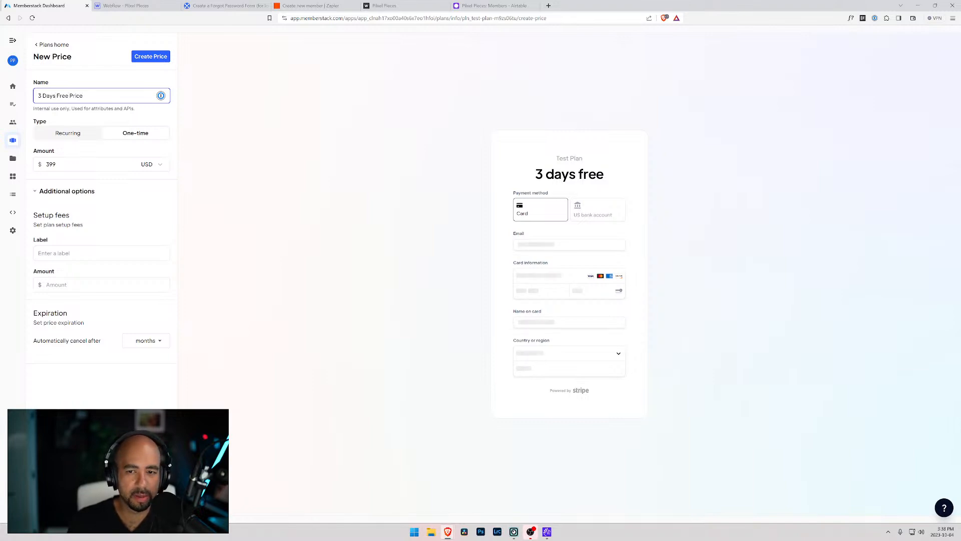
{"action": "left_click", "coordinate": [163, 111]}
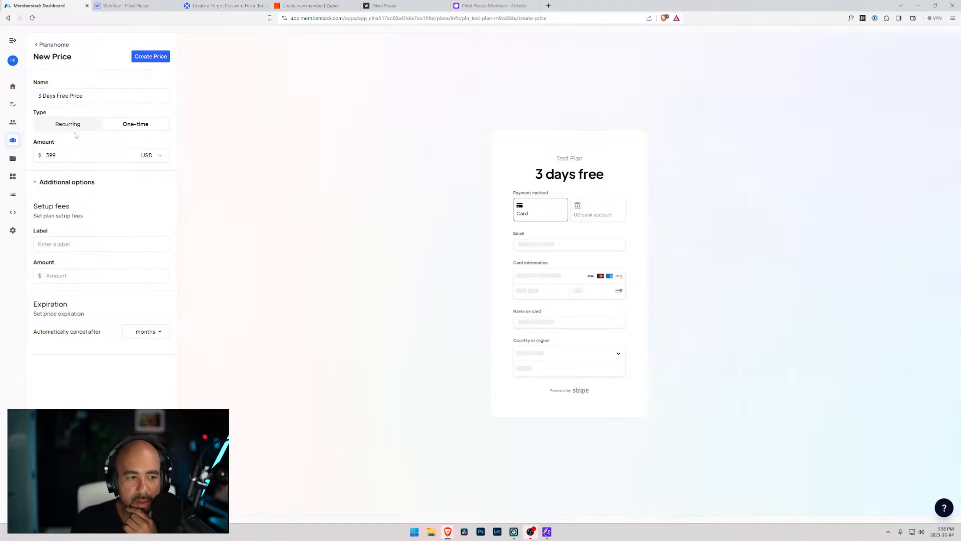
Toggle the price type once more, then create the $399 price and confirm it.
{"action": "left_click", "coordinate": [56, 155]}
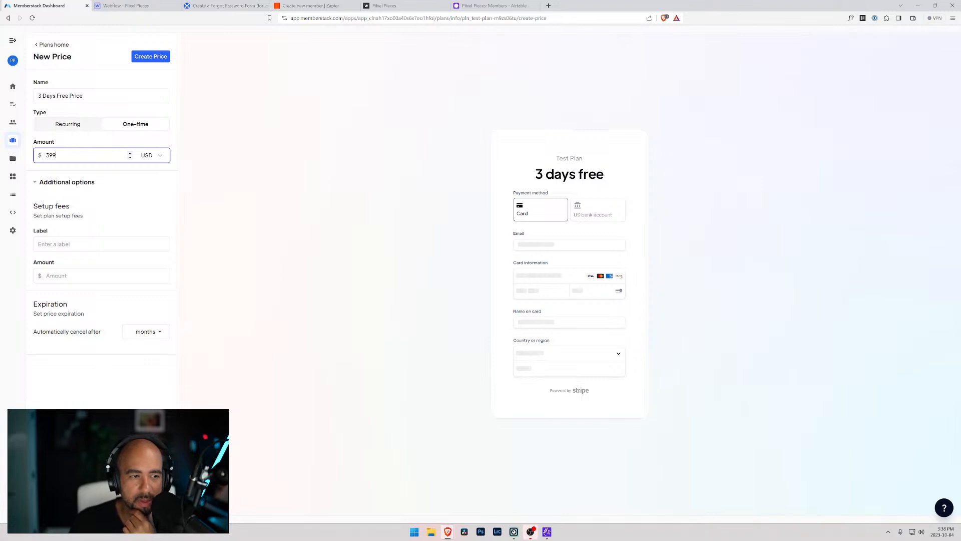
{"action": "left_click", "coordinate": [70, 124]}
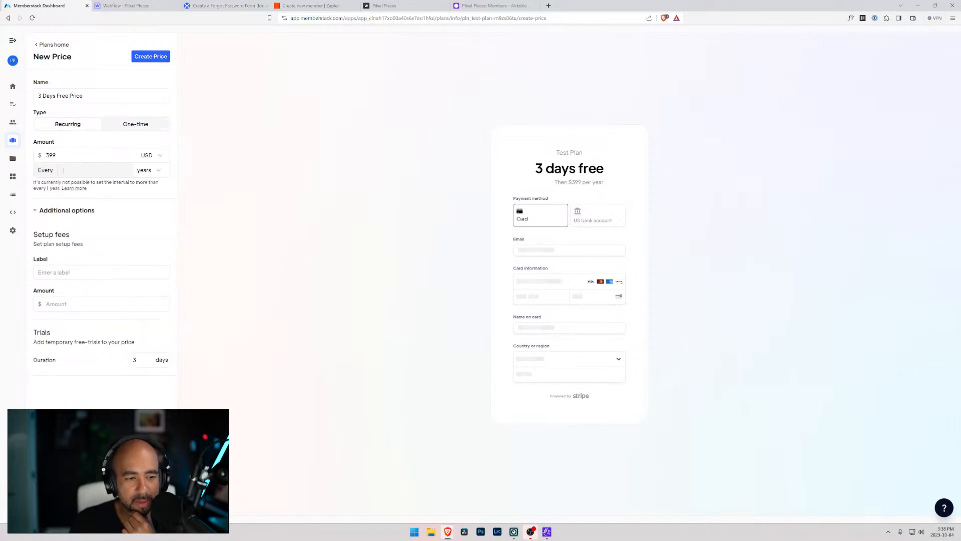
{"action": "left_click", "coordinate": [130, 125]}
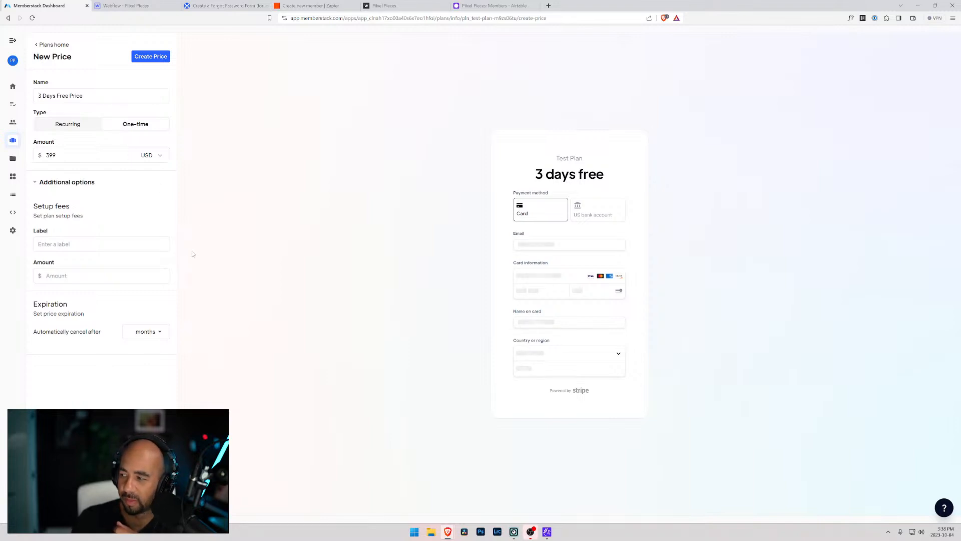
{"action": "left_click", "coordinate": [151, 58]}
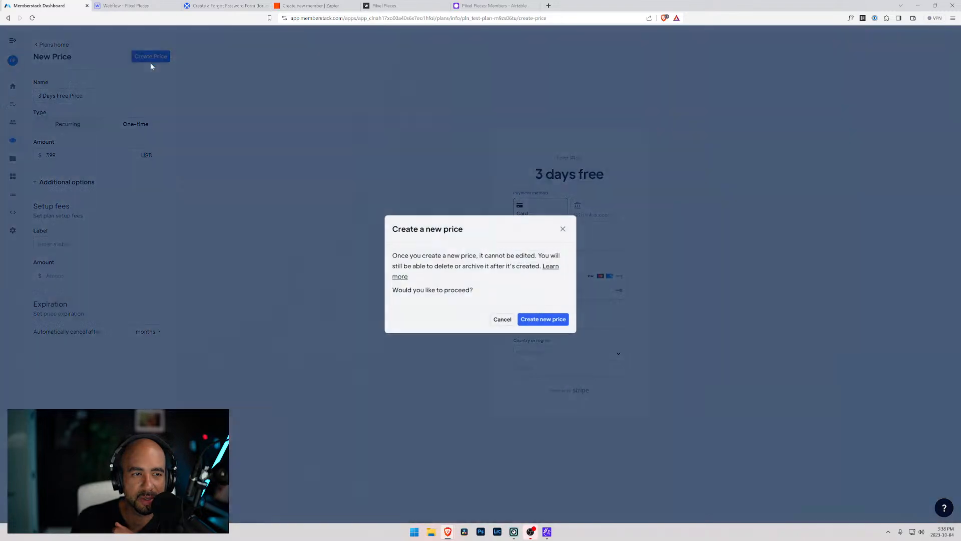
{"action": "left_click", "coordinate": [553, 321]}
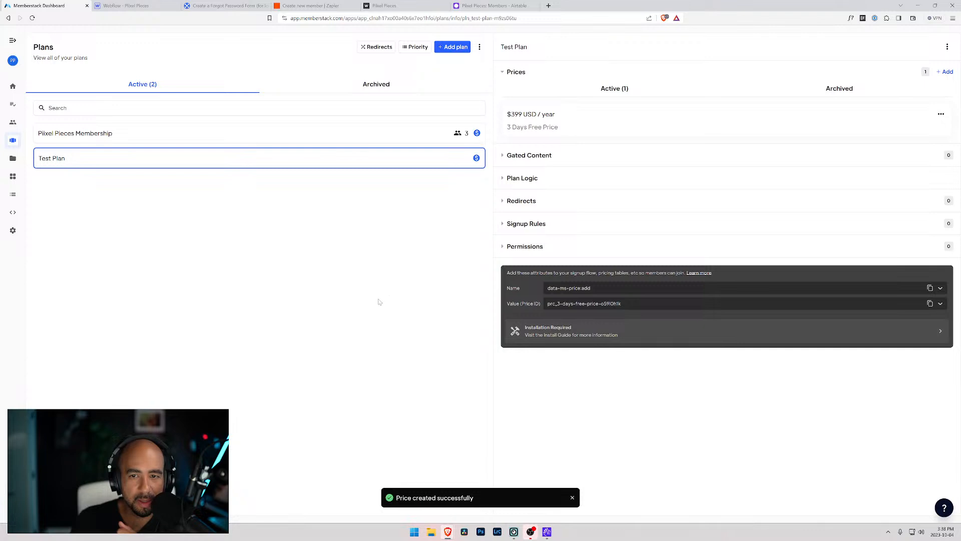
{"action": "left_click", "coordinate": [575, 122]}
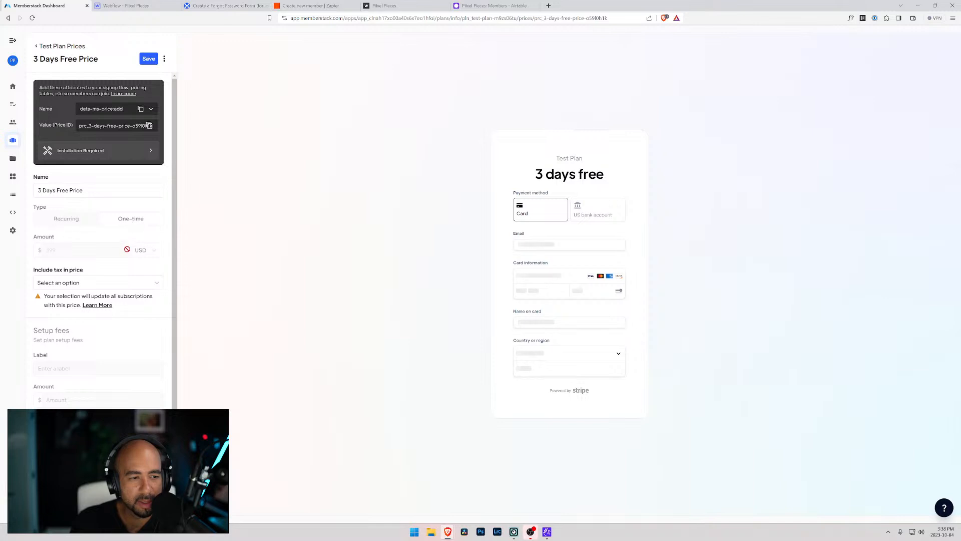
{"action": "scroll", "coordinate": [141, 263], "scroll_direction": "down", "scroll_amount": 1}
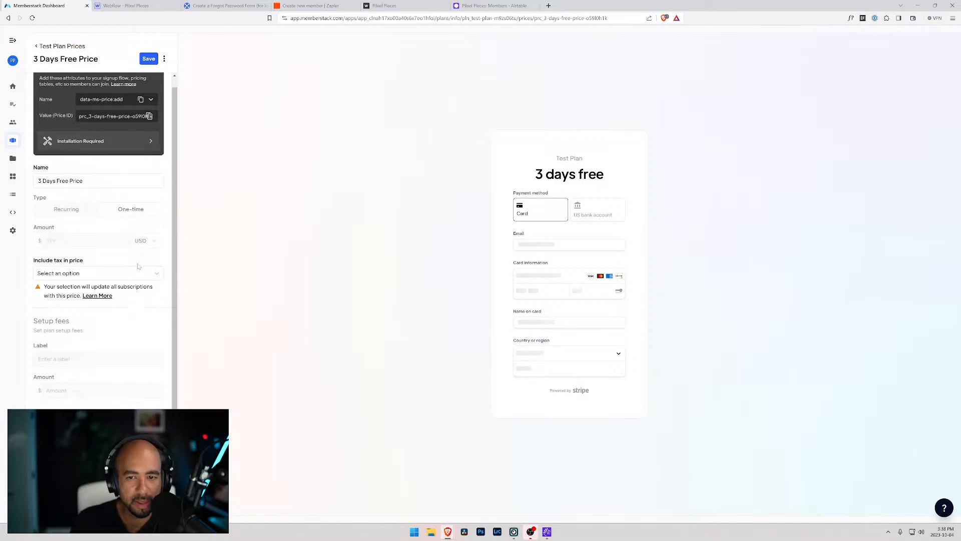
{"action": "scroll", "coordinate": [141, 264], "scroll_direction": "up", "scroll_amount": 1}
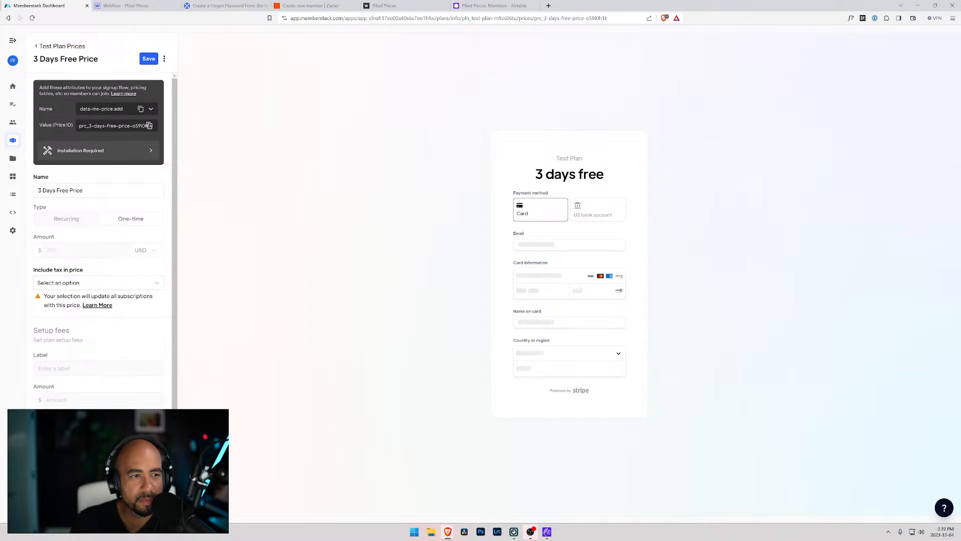
{"action": "scroll", "coordinate": [124, 230], "scroll_direction": "down", "scroll_amount": 1}
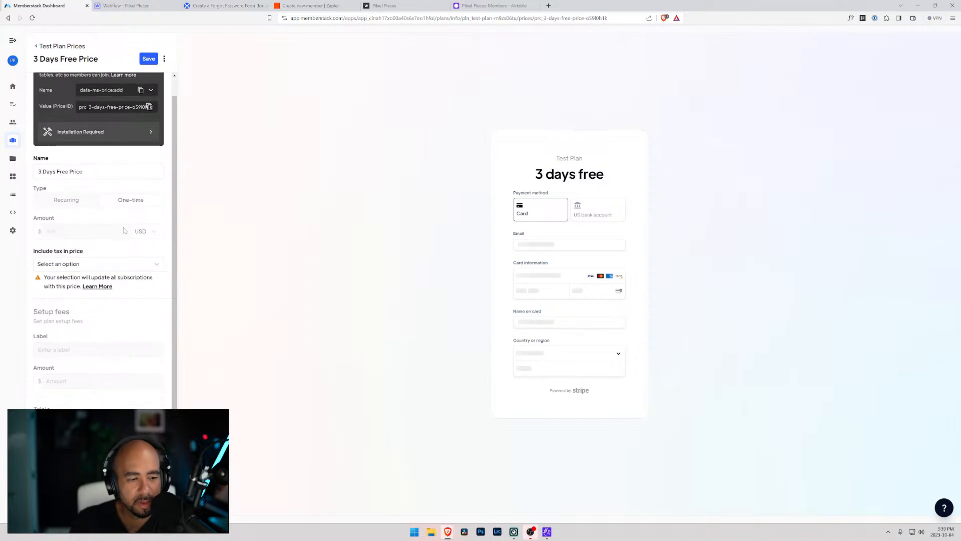
{"action": "scroll", "coordinate": [124, 231], "scroll_direction": "up", "scroll_amount": 1}
{"action": "left_click", "coordinate": [40, 46]}
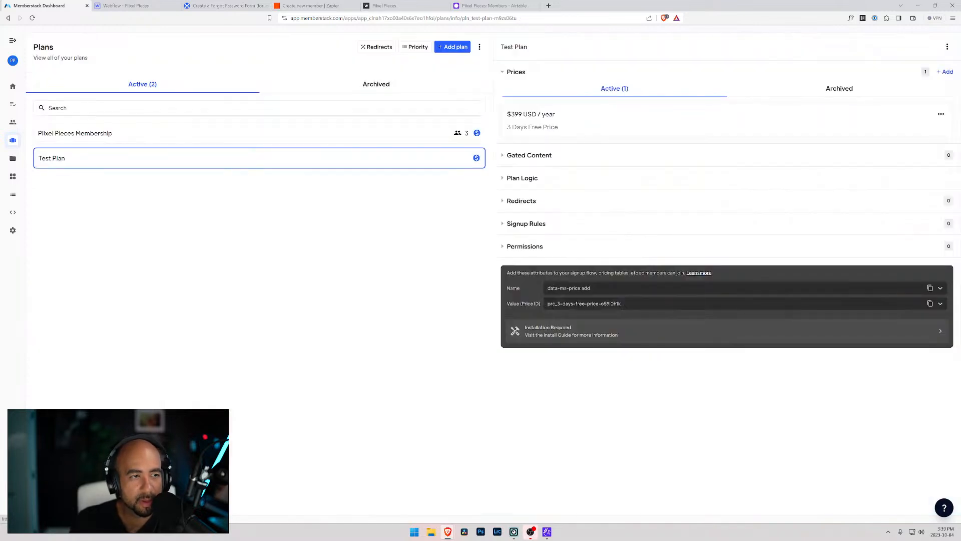
{"action": "left_click", "coordinate": [546, 118]}
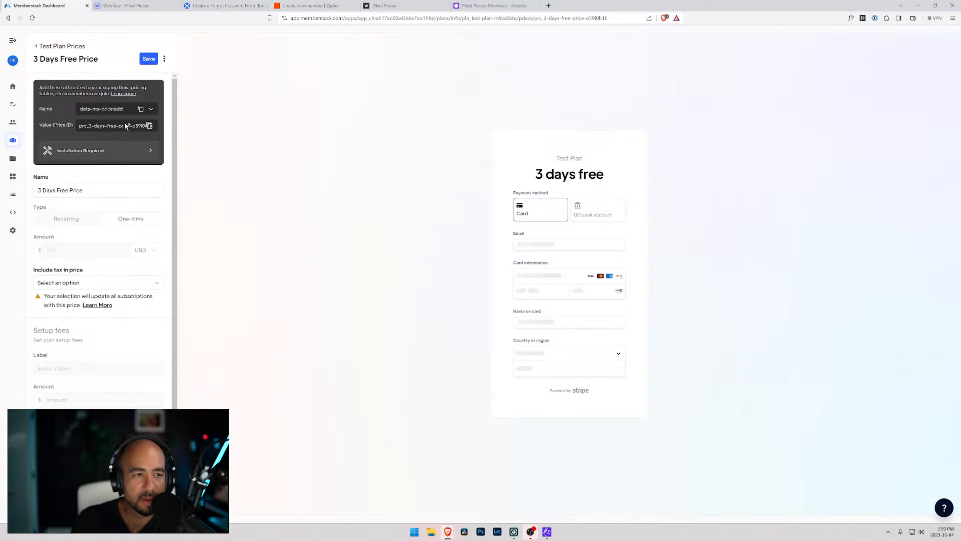
{"action": "scroll", "coordinate": [119, 238], "scroll_direction": "down", "scroll_amount": 1}
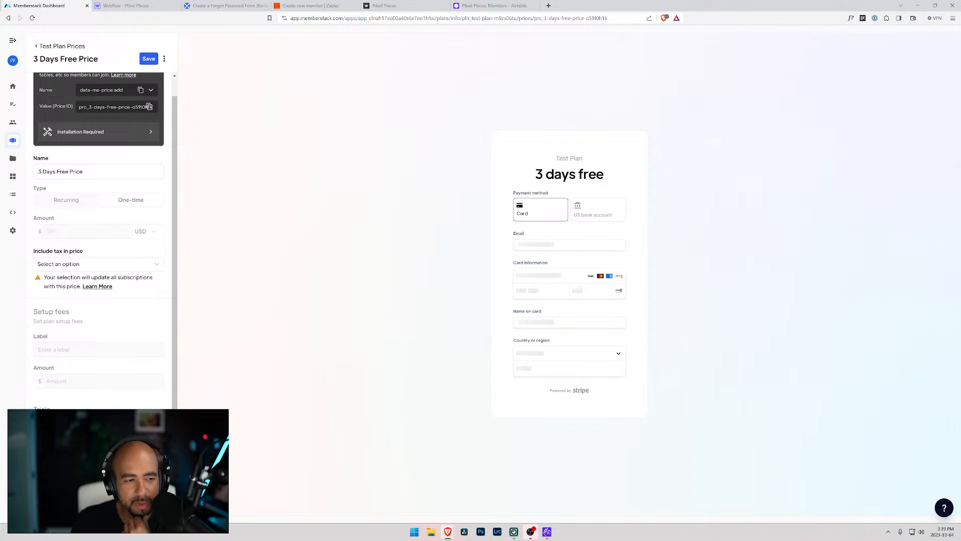
{"action": "scroll", "coordinate": [171, 121], "scroll_direction": "up", "scroll_amount": 1}
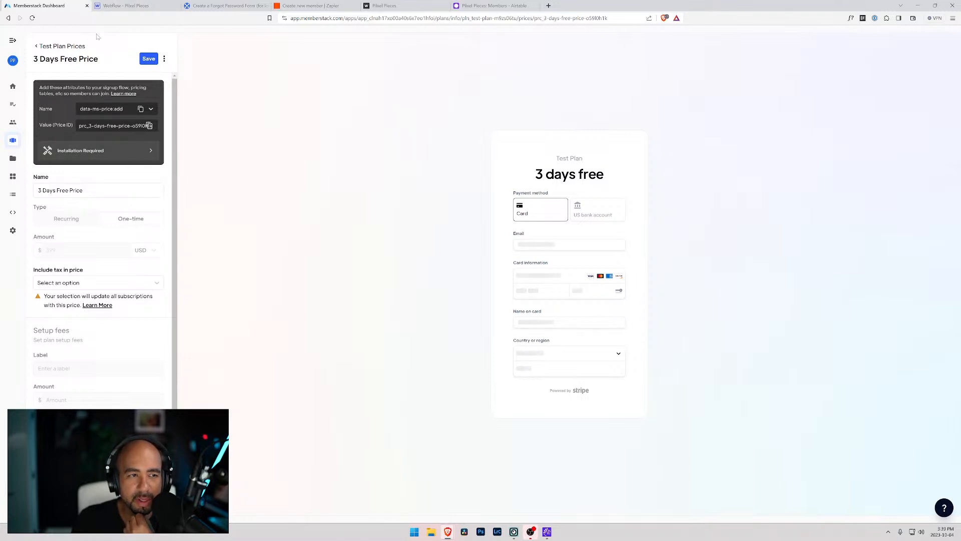
{"action": "left_click", "coordinate": [56, 46]}
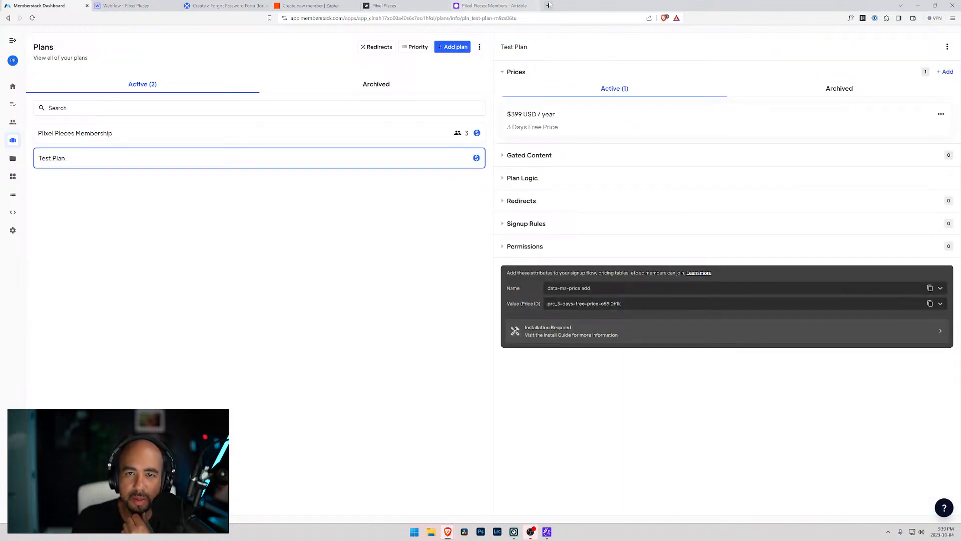
In a new tab, type the query 'memberstack 2.0 free trial on one time payment'.
{"action": "left_click", "coordinate": [548, 5]}
{"action": "type", "text": "memberstak"}
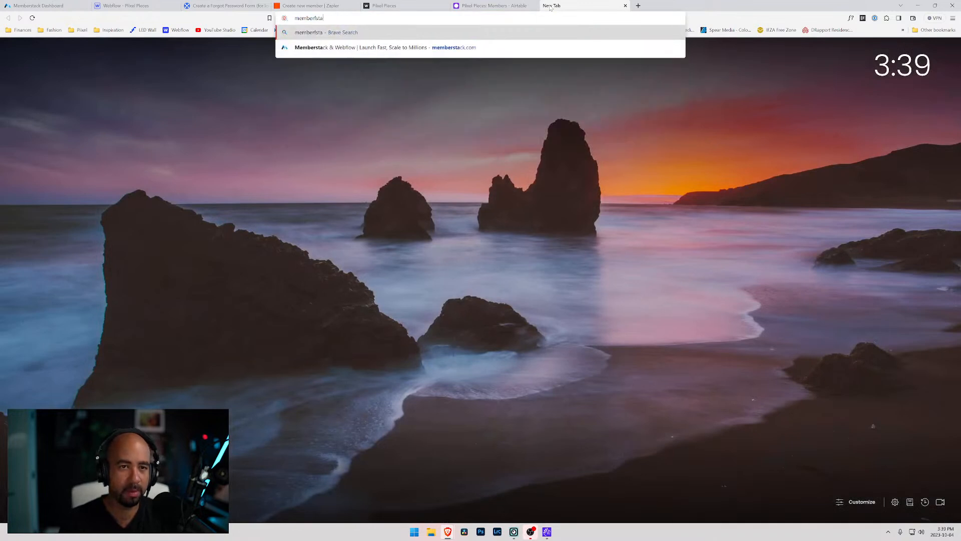
{"action": "key", "text": "BackSpace"}
{"action": "type", "text": "ck 2.0"}
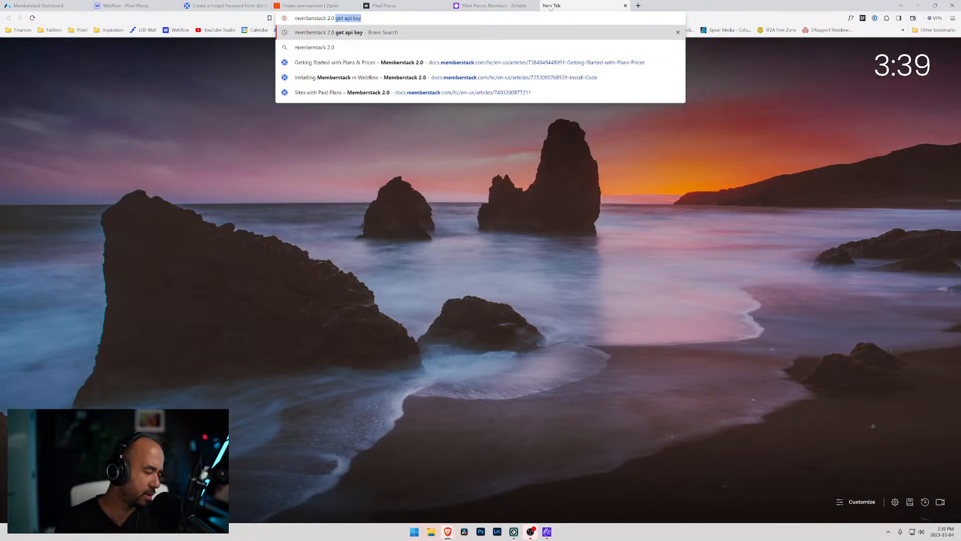
{"action": "key", "text": "BackSpace"}
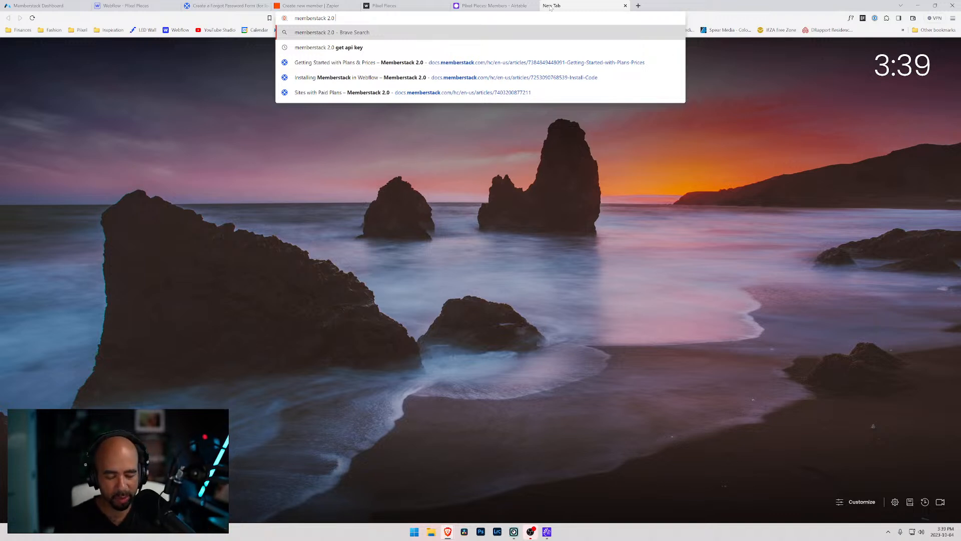
{"action": "type", "text": "free tr"}
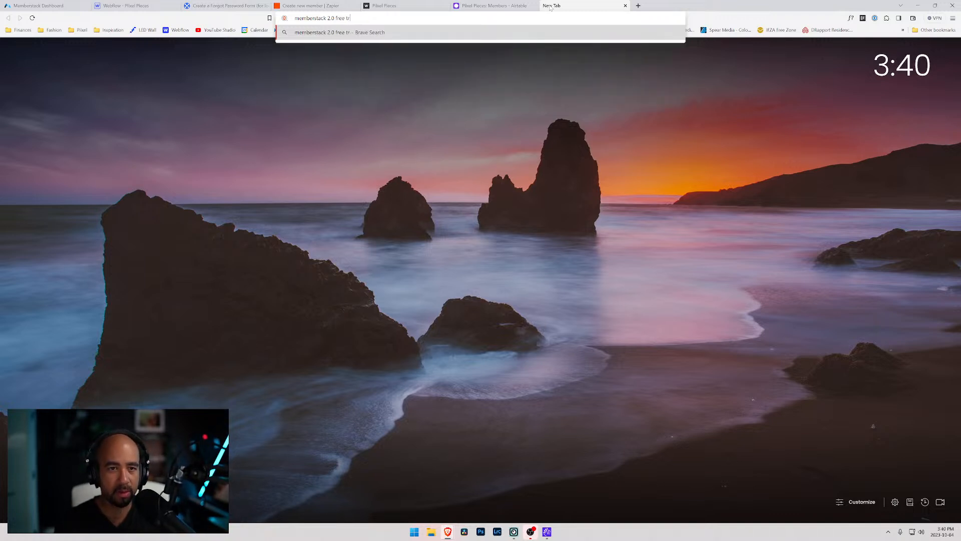
{"action": "type", "text": "ial on one time"}
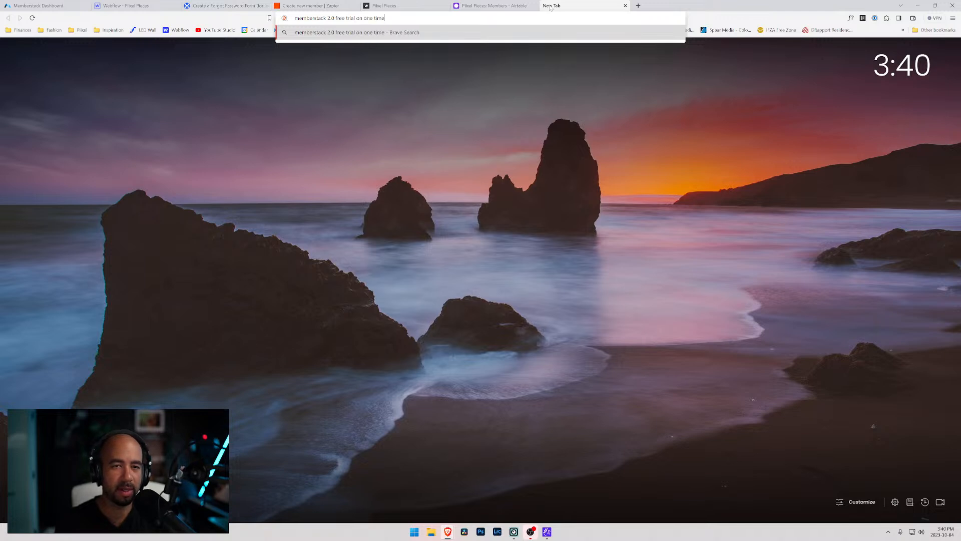
{"action": "type", "text": " payment"}
Run the search and open the forum thread about one-time payment trials.
{"action": "key", "text": "Return"}
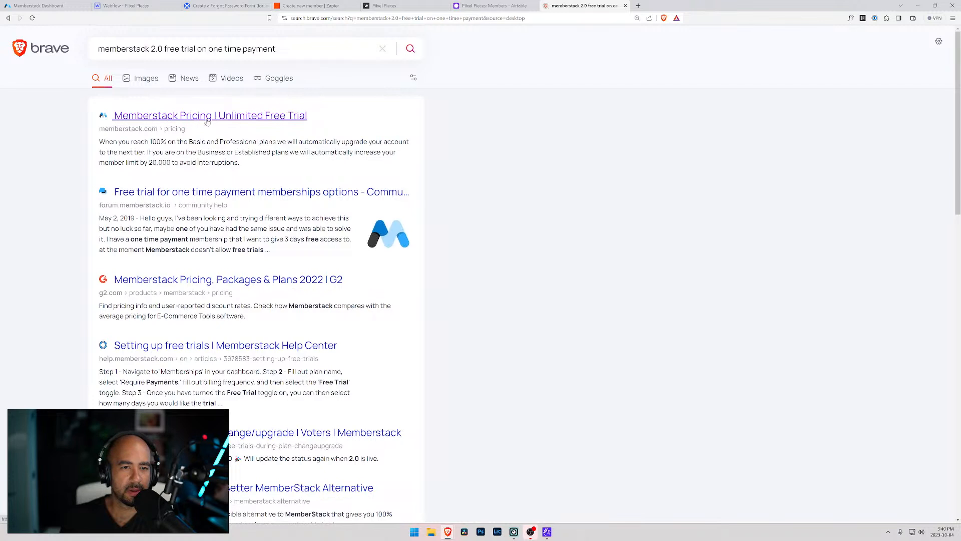
{"action": "left_click", "coordinate": [207, 119]}
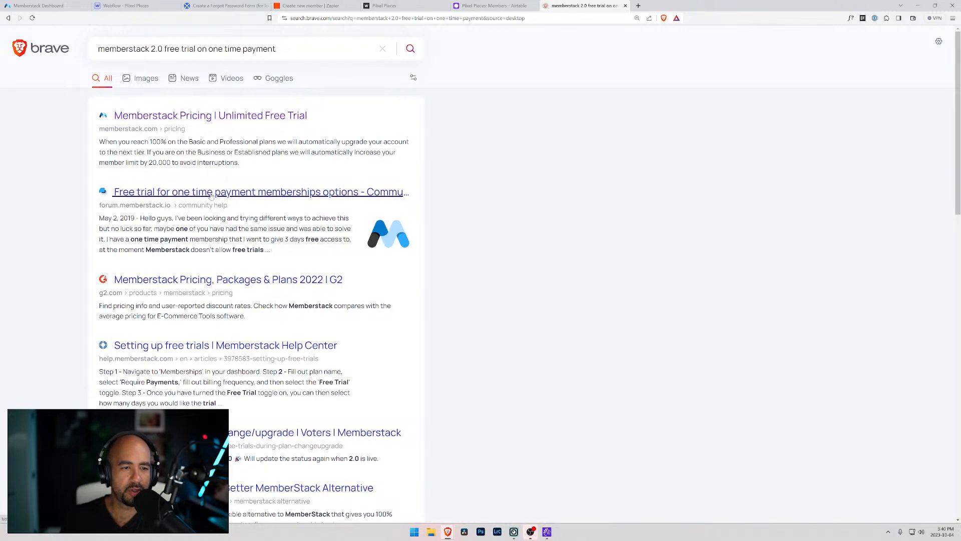
{"action": "left_click", "coordinate": [244, 194]}
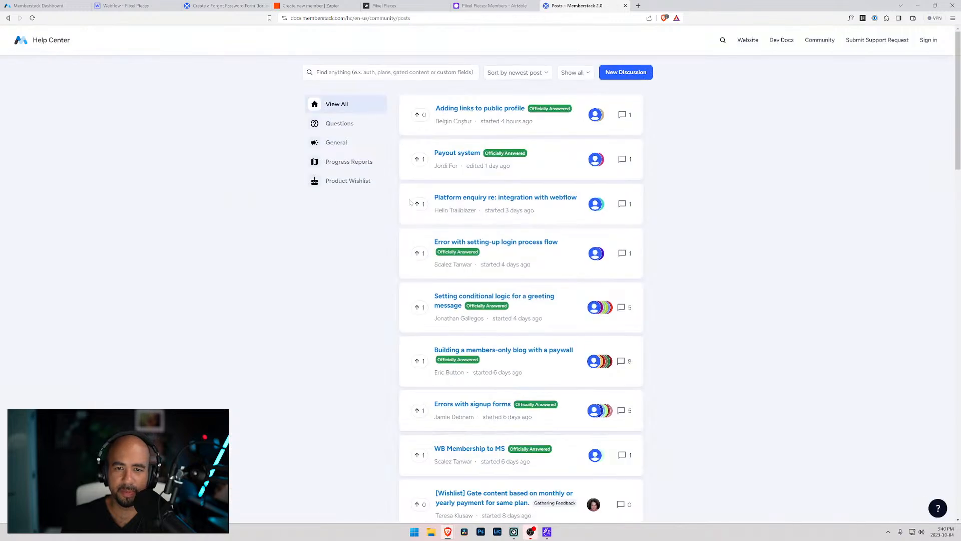
{"action": "scroll", "coordinate": [459, 196], "scroll_direction": "down", "scroll_amount": 5}
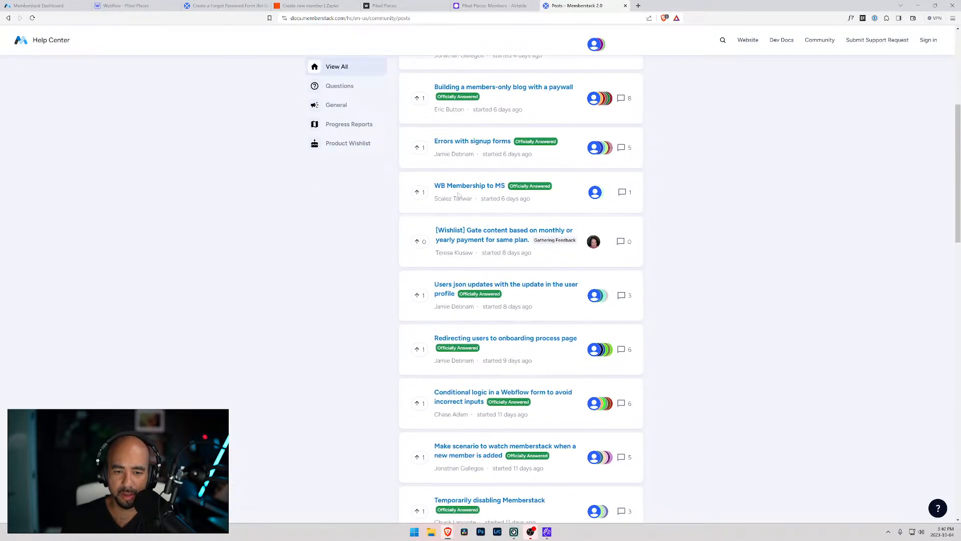
{"action": "scroll", "coordinate": [459, 196], "scroll_direction": "up", "scroll_amount": 5}
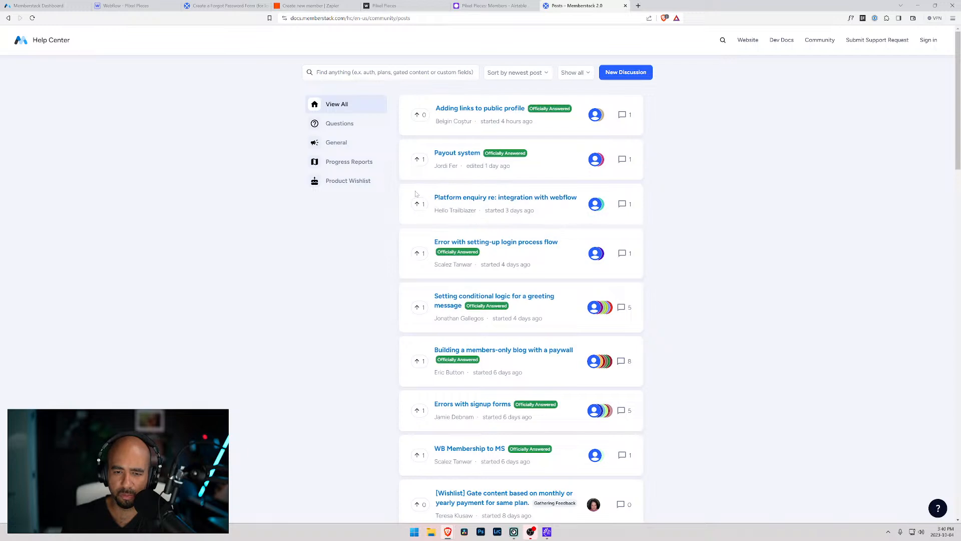
{"action": "scroll", "coordinate": [415, 194], "scroll_direction": "down", "scroll_amount": 4}
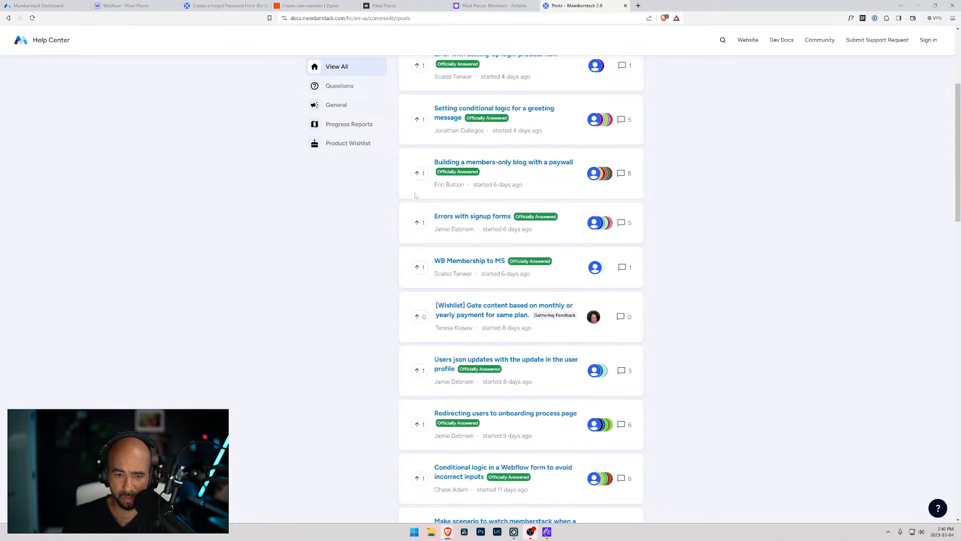
Search the thread page for 'free', then go back to the search results.
{"action": "key", "text": "ctrl+f"}
{"action": "type", "text": "fer"}
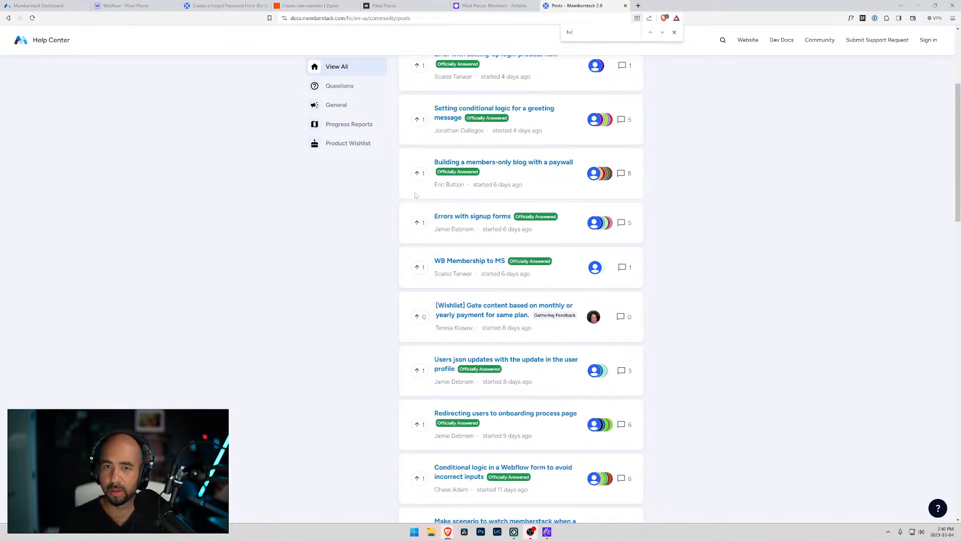
{"action": "key", "text": "BackSpace"}
{"action": "key", "text": "BackSpace"}
{"action": "type", "text": "ree"}
{"action": "key", "text": "BackSpace"}
{"action": "key", "text": "BackSpace"}
{"action": "key", "text": "BackSpace"}
{"action": "key", "text": "BackSpace"}
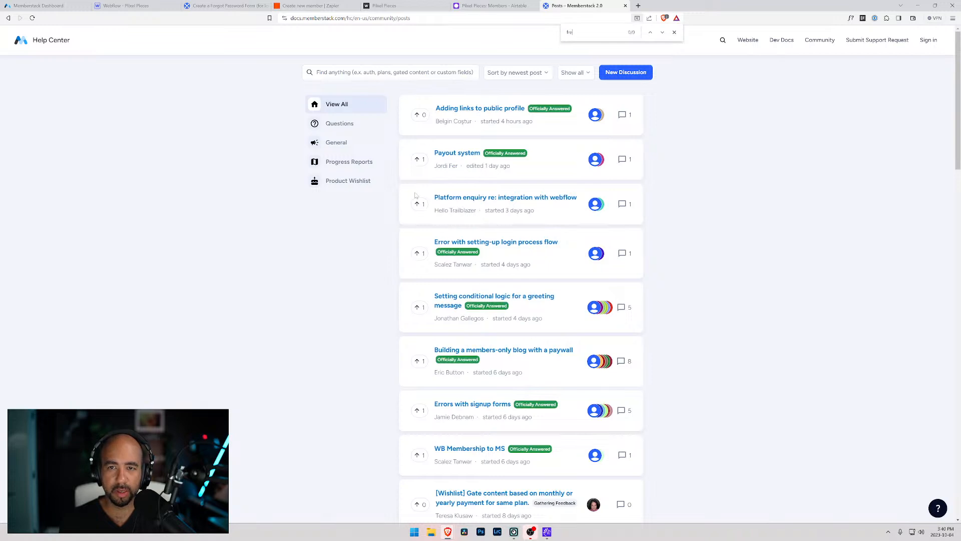
{"action": "key", "text": "alt+Left"}
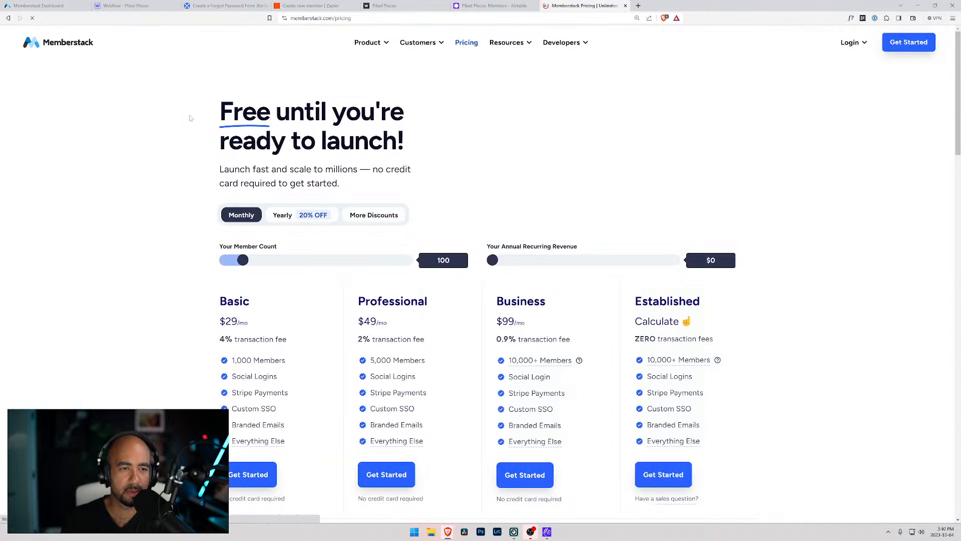
{"action": "key", "text": "alt+Left"}
Scroll through the results and reopen the one-time payment free trial thread.
{"action": "scroll", "coordinate": [200, 200], "scroll_direction": "down", "scroll_amount": 1}
{"action": "scroll", "coordinate": [199, 201], "scroll_direction": "down", "scroll_amount": 3}
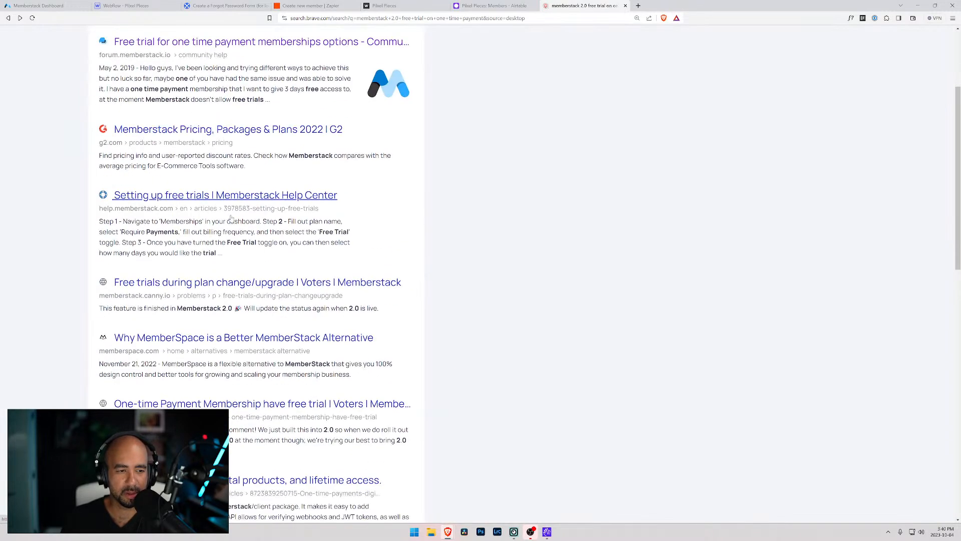
{"action": "scroll", "coordinate": [272, 286], "scroll_direction": "down", "scroll_amount": 1}
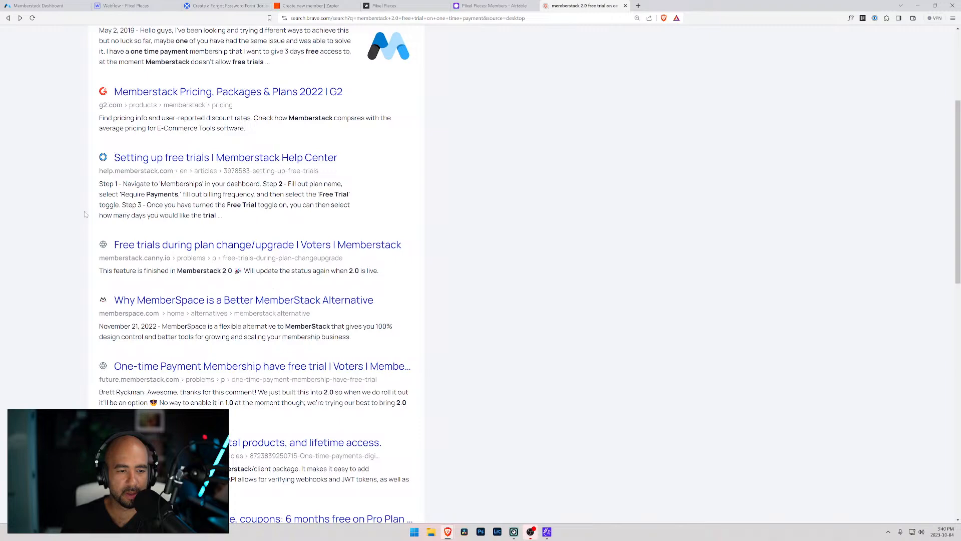
{"action": "scroll", "coordinate": [84, 215], "scroll_direction": "down", "scroll_amount": 4}
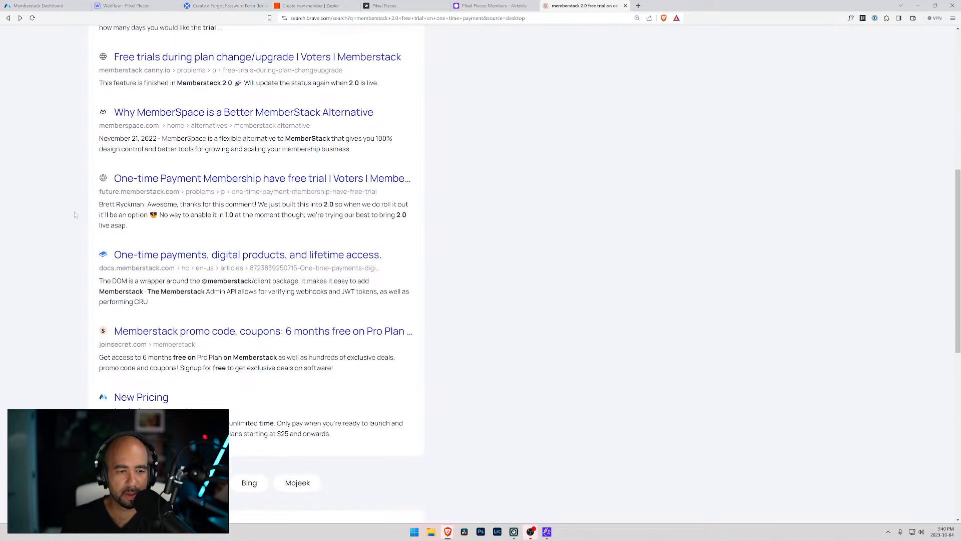
{"action": "scroll", "coordinate": [75, 215], "scroll_direction": "up", "scroll_amount": 8}
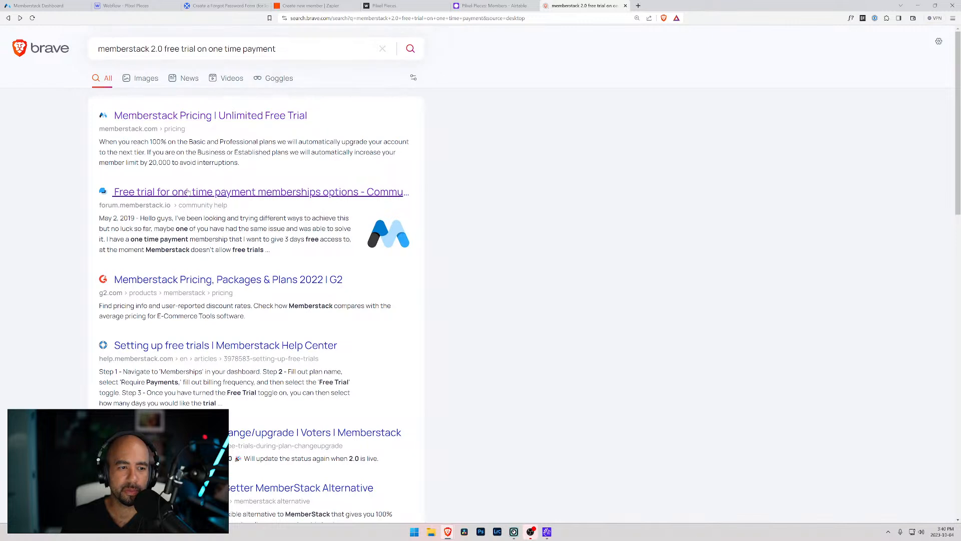
{"action": "left_click", "coordinate": [250, 192]}
Search the Help Center for 'free trial' and skim the 65 articles and 122 posts.
{"action": "left_click", "coordinate": [366, 73]}
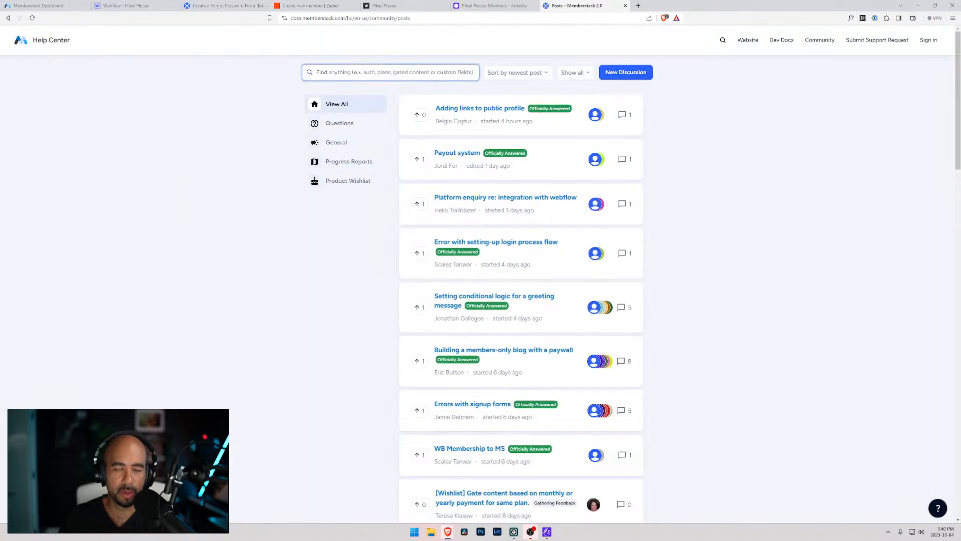
{"action": "type", "text": "free trial"}
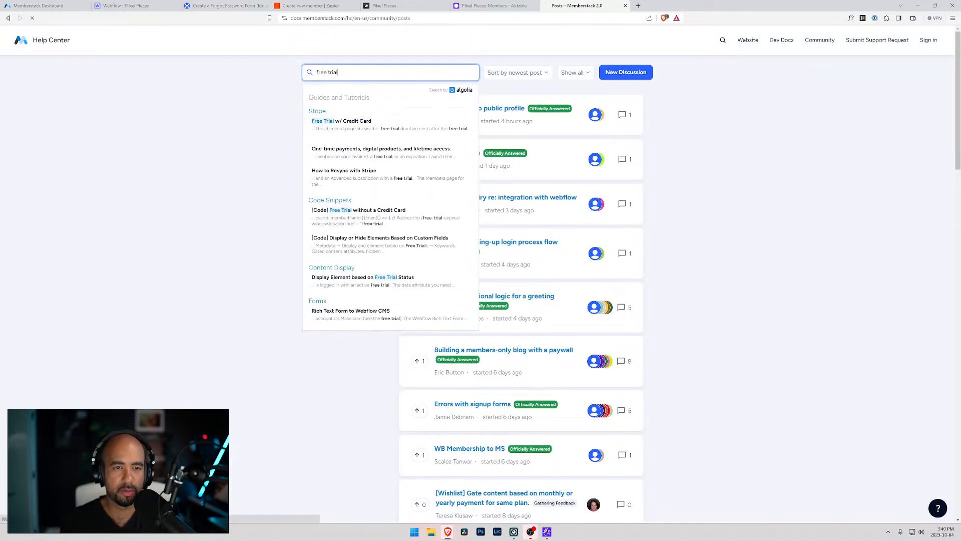
{"action": "key", "text": "Return"}
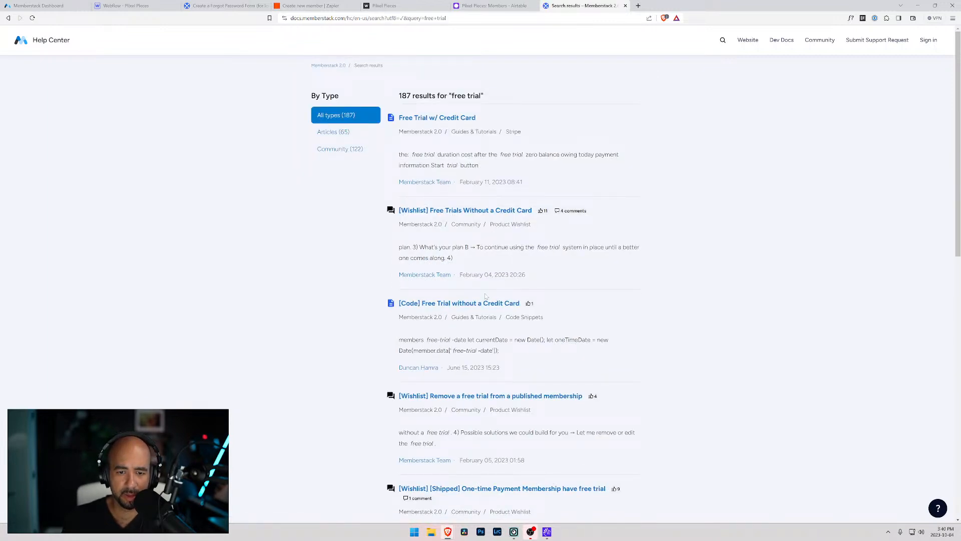
{"action": "scroll", "coordinate": [485, 297], "scroll_direction": "down", "scroll_amount": 1}
{"action": "scroll", "coordinate": [485, 296], "scroll_direction": "up", "scroll_amount": 1}
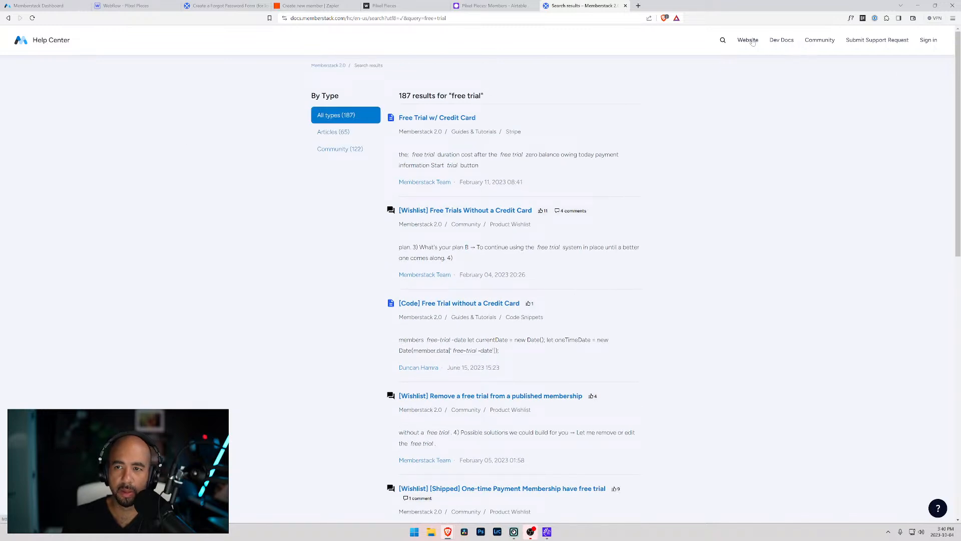
Open the Memberstack website's Product > All Features page at the Payments section.
{"action": "left_click", "coordinate": [748, 40]}
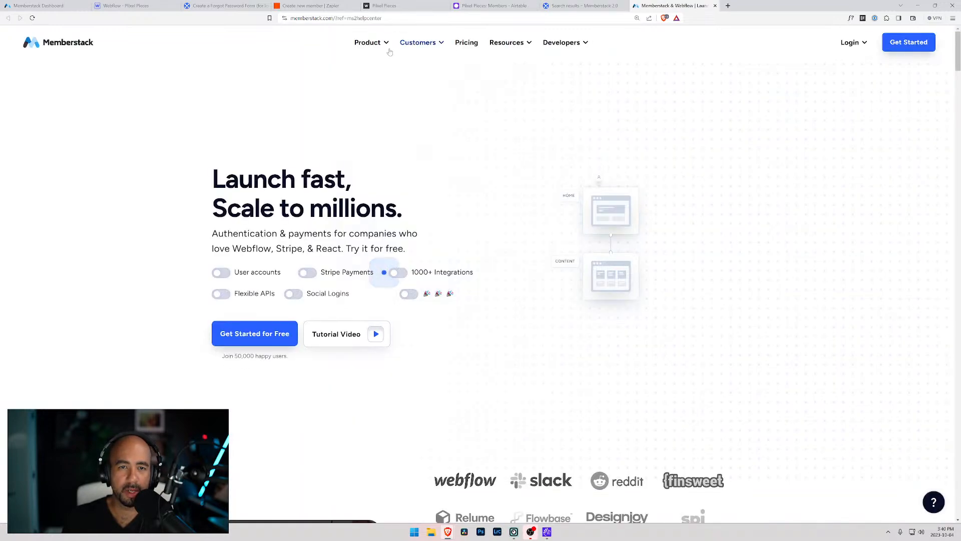
{"action": "mouse_move", "coordinate": [375, 43]}
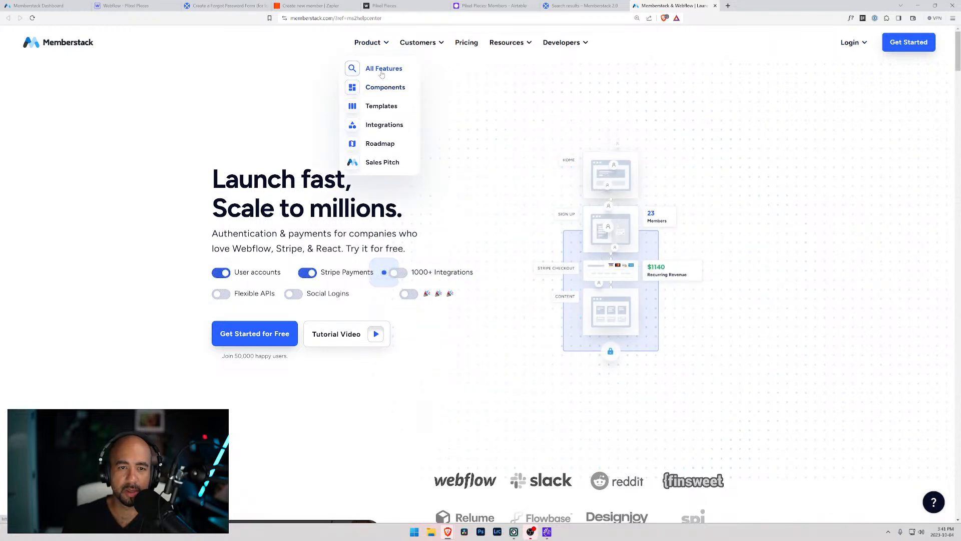
{"action": "left_click", "coordinate": [382, 73]}
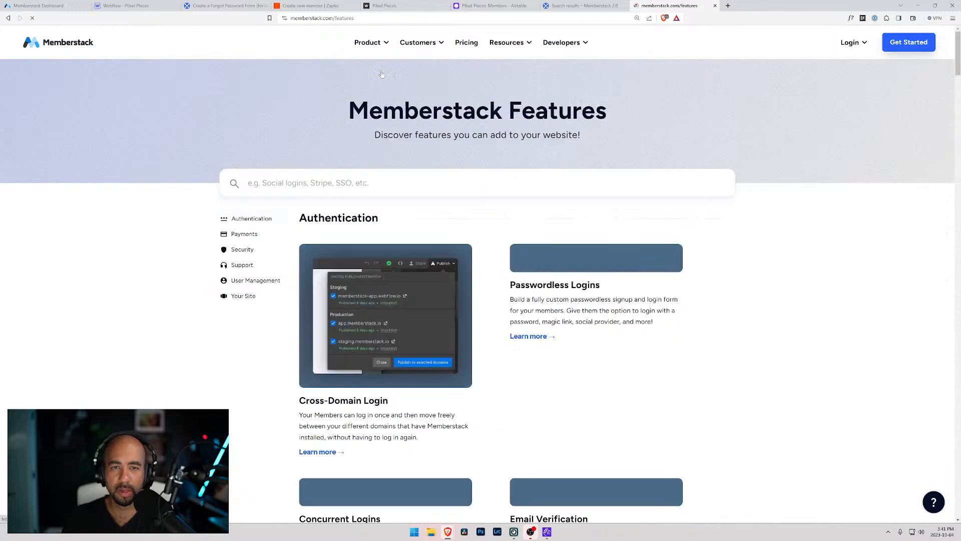
{"action": "left_click", "coordinate": [244, 249]}
{"action": "left_click", "coordinate": [243, 102]}
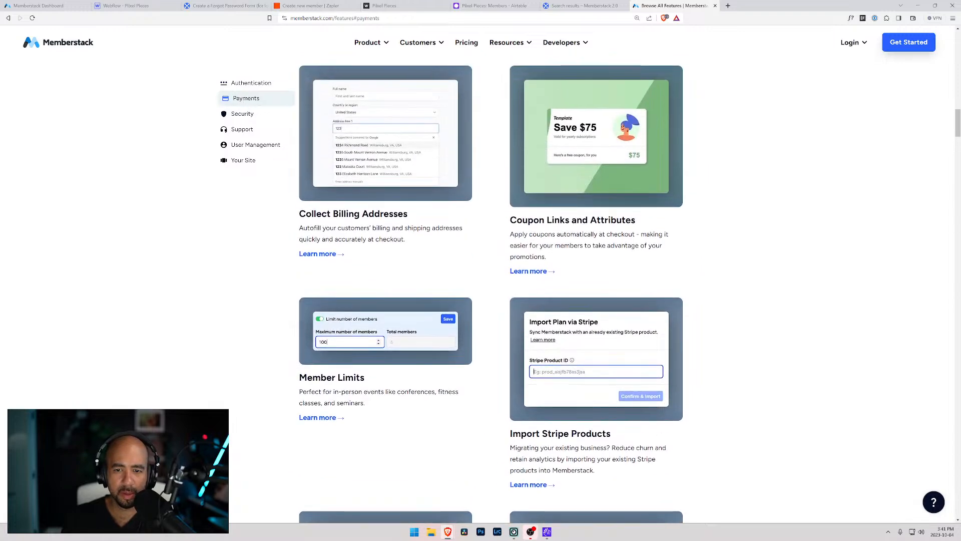
Scroll through the Payments cards: Stripe Taxes, Setup Fees, Paid Memberships and Coupons.
{"action": "scroll", "coordinate": [463, 257], "scroll_direction": "down", "scroll_amount": 3}
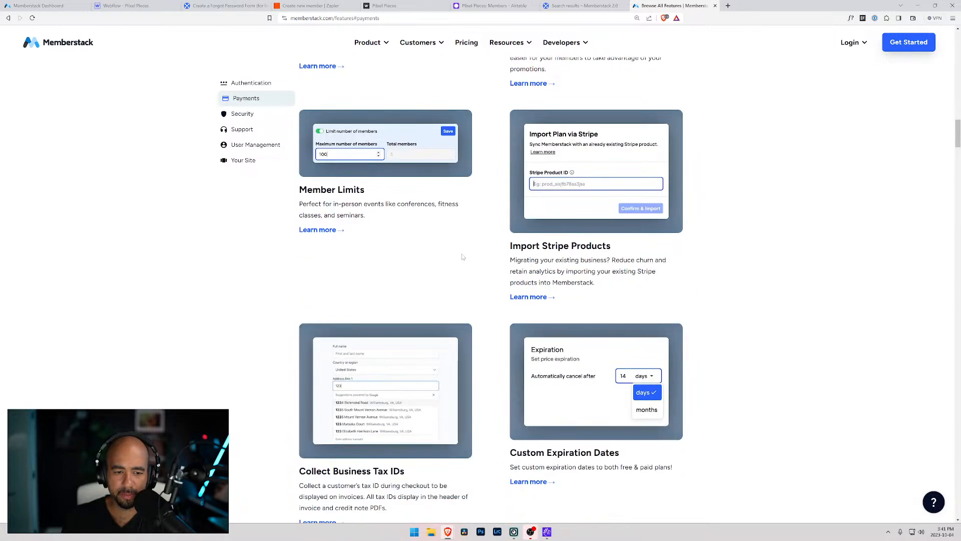
{"action": "scroll", "coordinate": [583, 277], "scroll_direction": "down", "scroll_amount": 3}
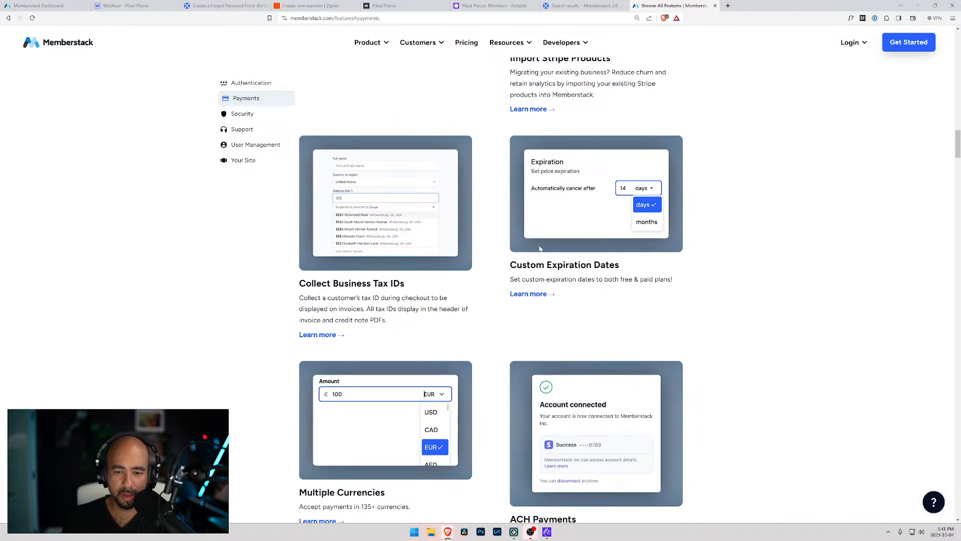
{"action": "scroll", "coordinate": [540, 248], "scroll_direction": "down", "scroll_amount": 3}
{"action": "scroll", "coordinate": [498, 284], "scroll_direction": "down", "scroll_amount": 3}
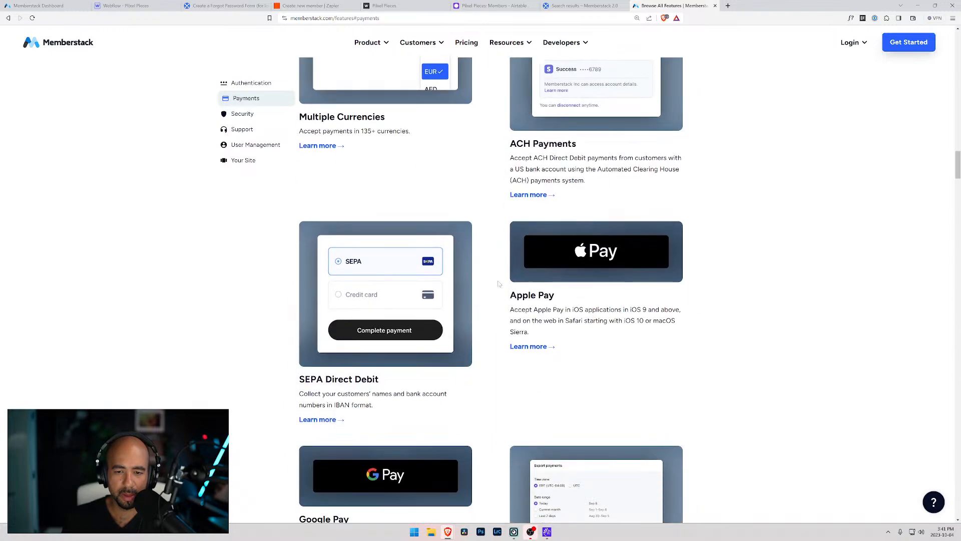
{"action": "scroll", "coordinate": [547, 273], "scroll_direction": "down", "scroll_amount": 7}
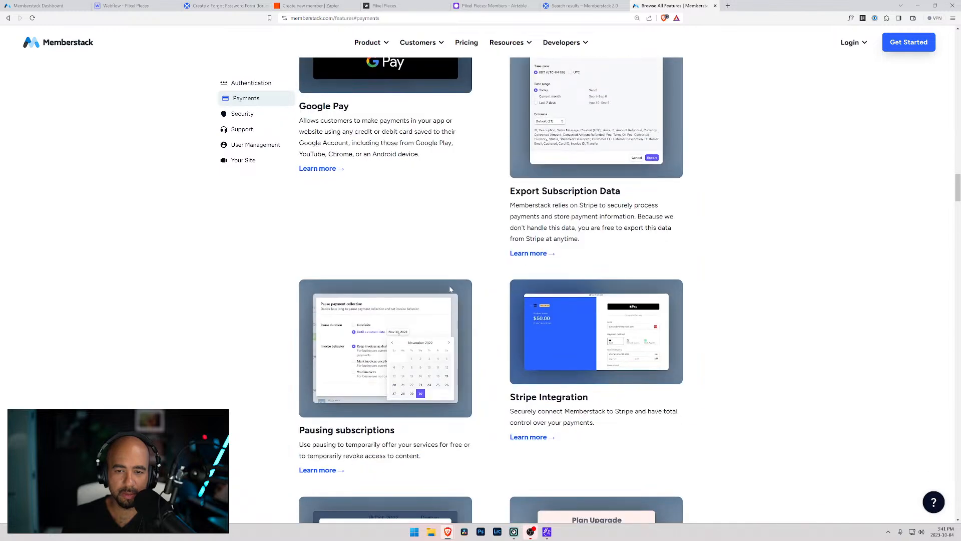
{"action": "scroll", "coordinate": [451, 289], "scroll_direction": "down", "scroll_amount": 4}
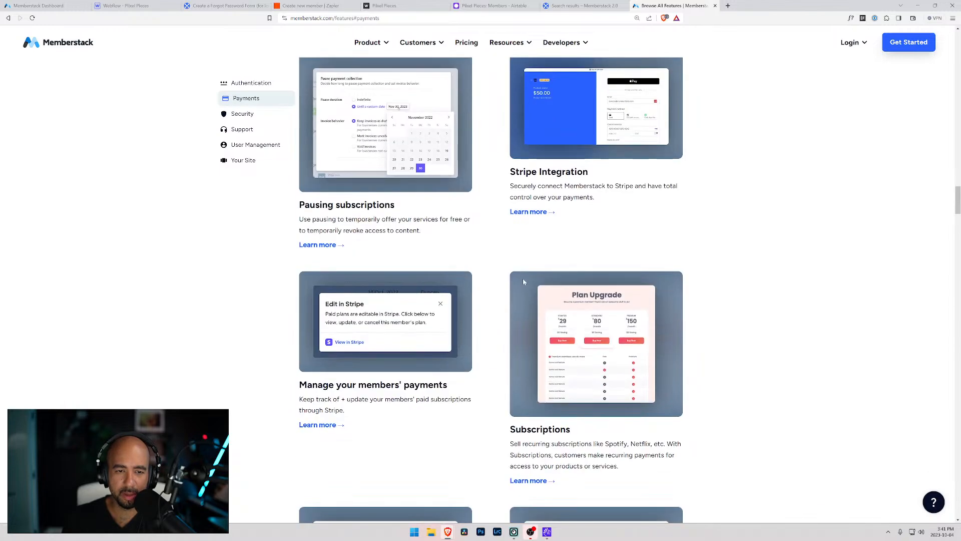
{"action": "scroll", "coordinate": [524, 282], "scroll_direction": "down", "scroll_amount": 3}
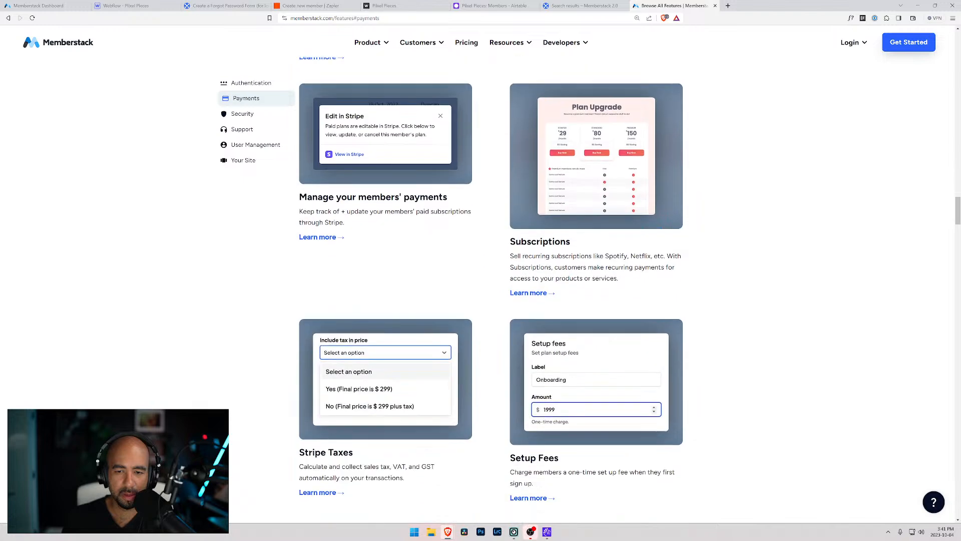
{"action": "scroll", "coordinate": [491, 290], "scroll_direction": "down", "scroll_amount": 3}
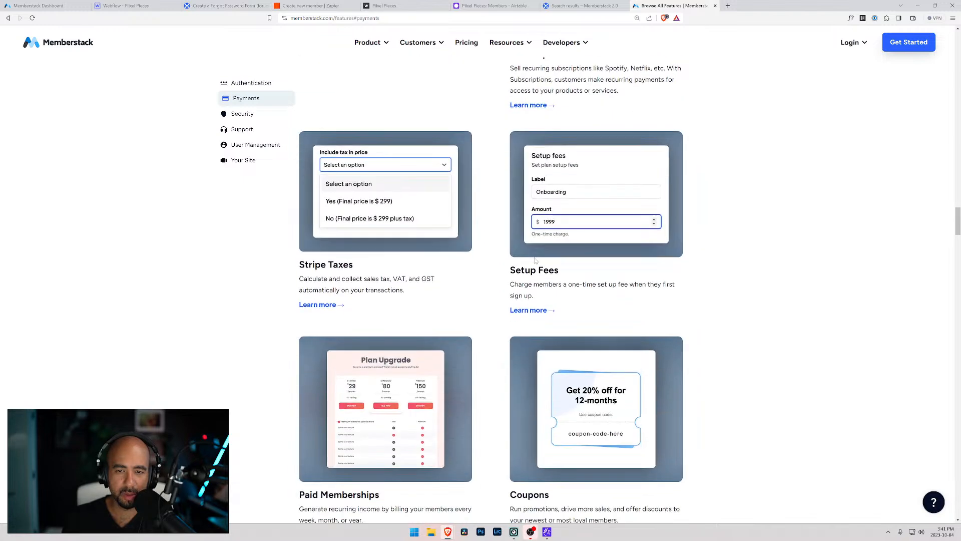
{"action": "scroll", "coordinate": [534, 260], "scroll_direction": "down", "scroll_amount": 3}
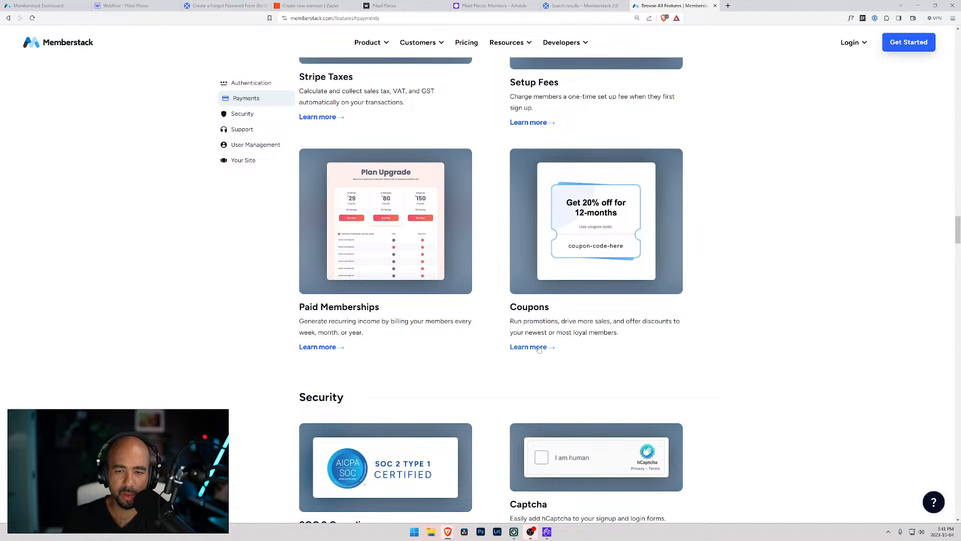
{"action": "scroll", "coordinate": [579, 342], "scroll_direction": "down", "scroll_amount": 2}
{"action": "scroll", "coordinate": [576, 323], "scroll_direction": "up", "scroll_amount": 2}
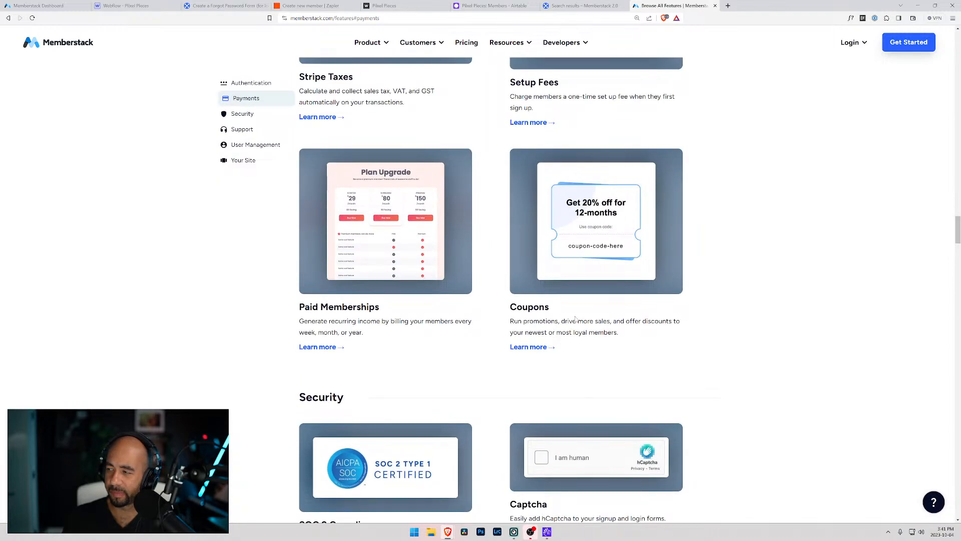
{"action": "scroll", "coordinate": [575, 319], "scroll_direction": "down", "scroll_amount": 4}
{"action": "scroll", "coordinate": [555, 300], "scroll_direction": "up", "scroll_amount": 6}
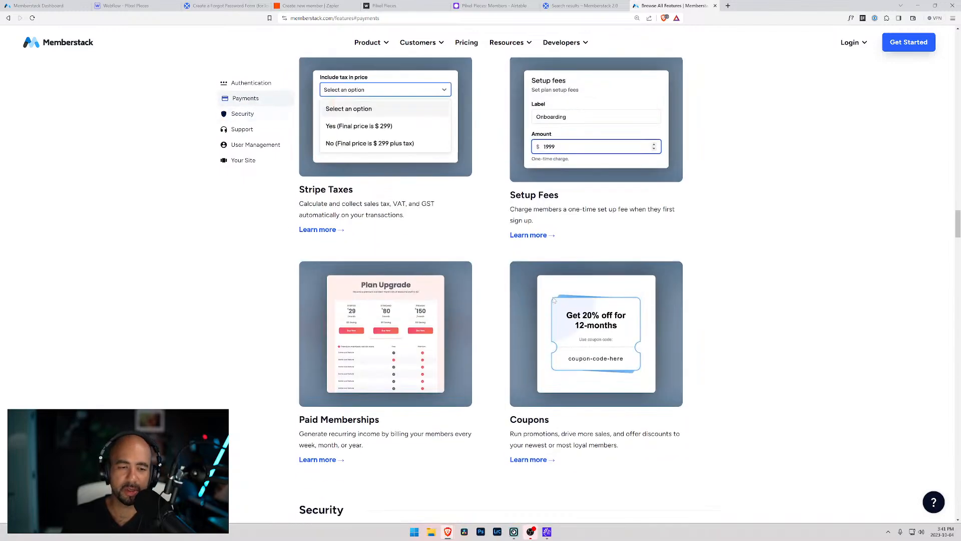